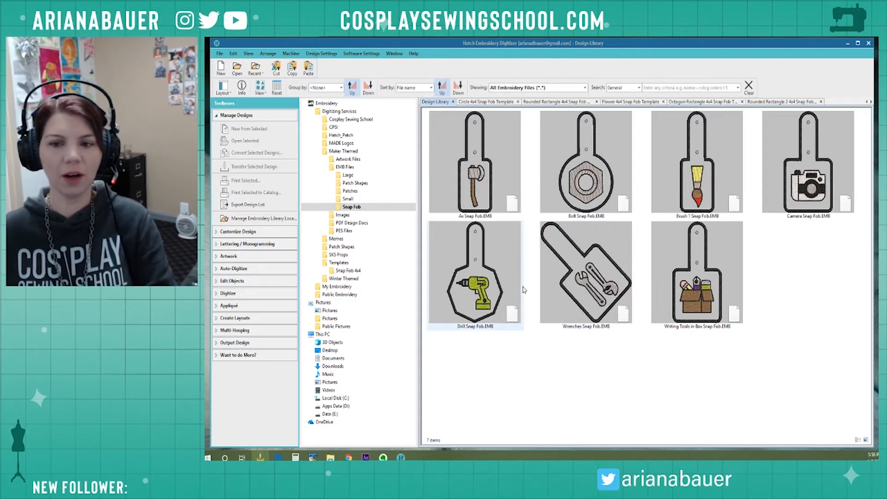
# Look over the finished snap fob designs in the library and the Flower and Rounded Rectangle 4x4 templates.
pyautogui.click(467, 192)
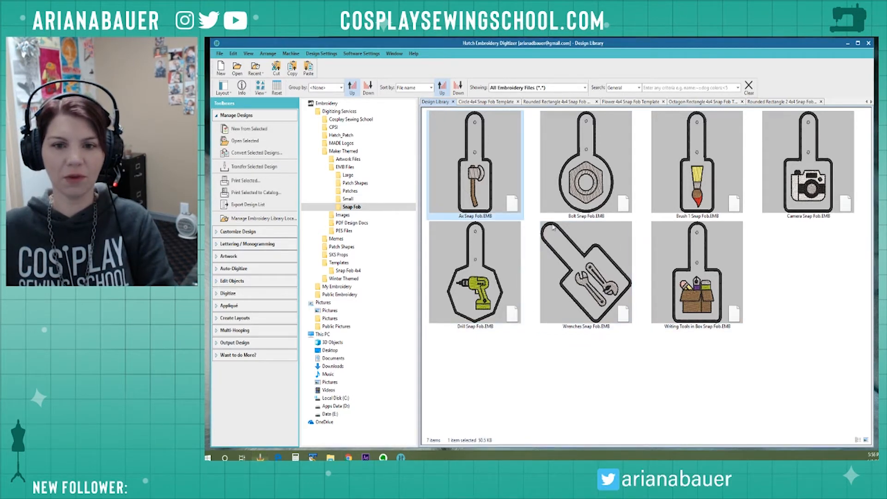
pyautogui.keyDown('shift'); pyautogui.click(712, 310); pyautogui.keyUp('shift')
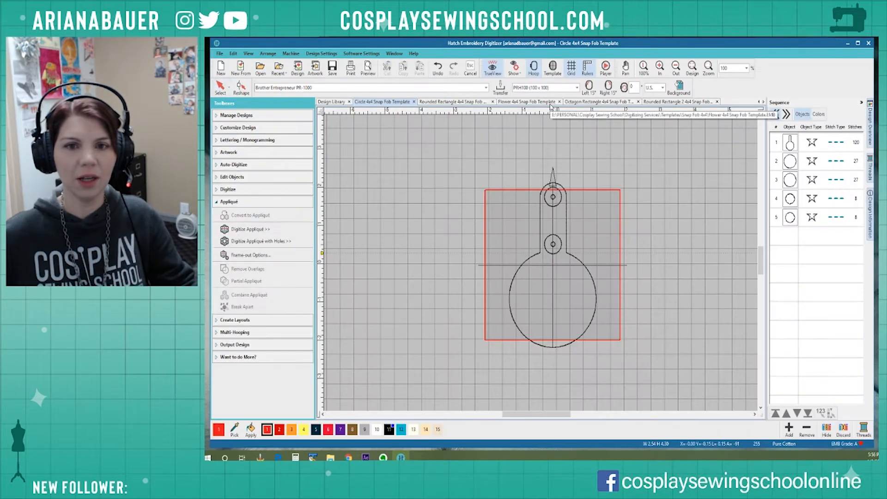
pyautogui.click(551, 105)
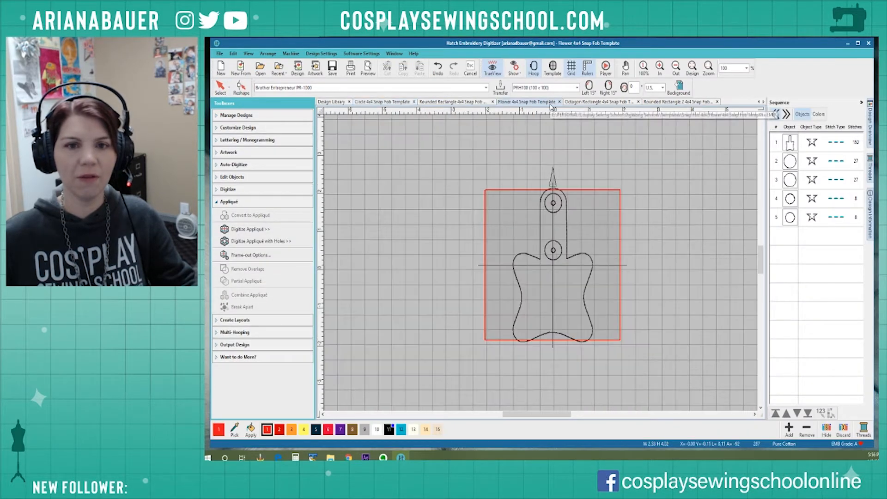
pyautogui.click(465, 103)
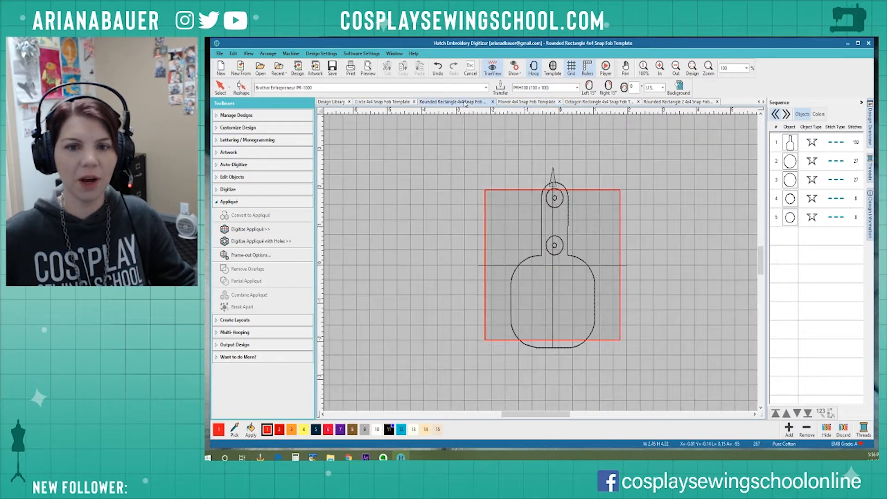
# Select the larger circle of the upper snap on the Rounded Rectangle template to examine its size.
pyautogui.scroll(3, 571, 314)
pyautogui.scroll(2, 543, 265)
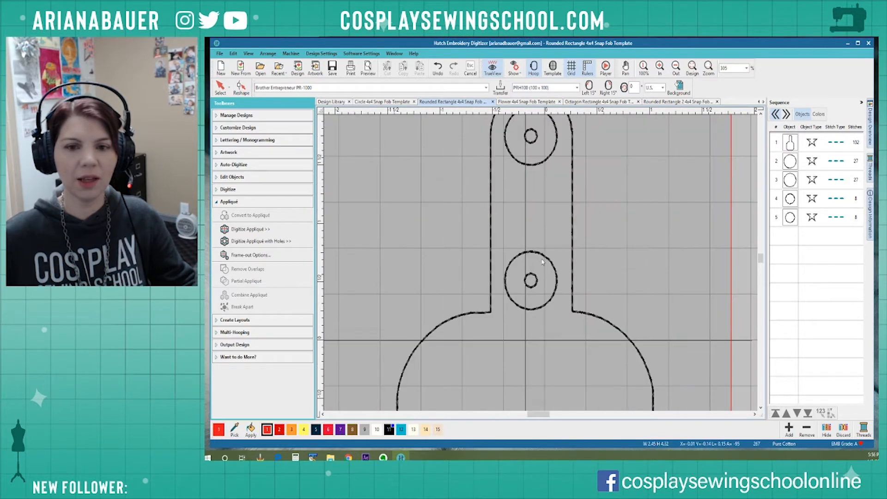
pyautogui.scroll(-3, 544, 266)
pyautogui.scroll(2, 541, 267)
pyautogui.click(536, 263)
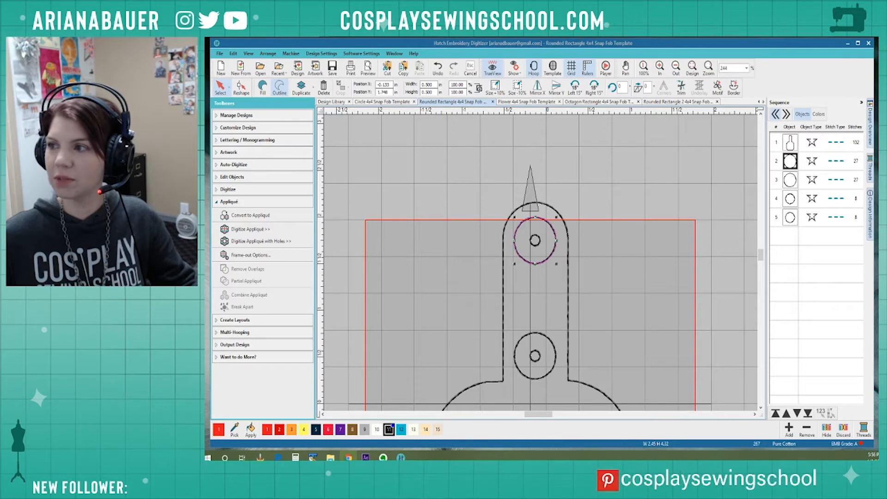
# Switch to Chrome, maximize its window and open the kamsnaps.com size 20 glossy collection page.
pyautogui.moveTo(878, 91); pyautogui.dragTo(536, 93)
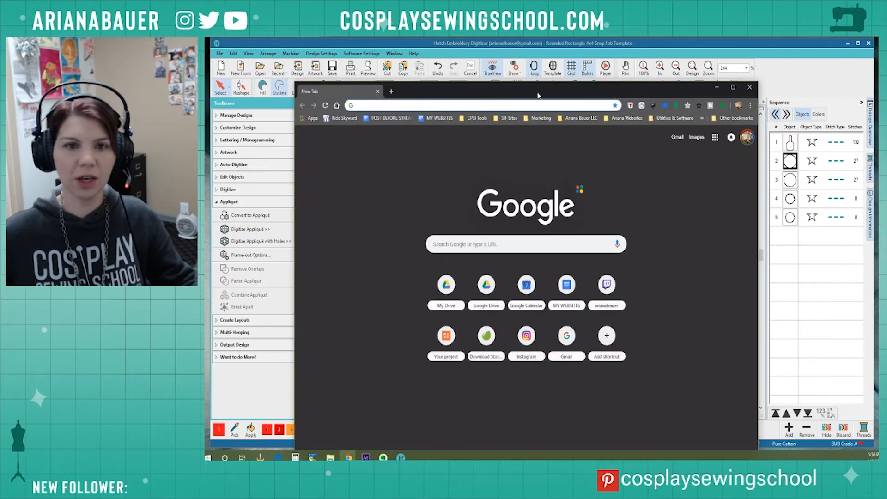
pyautogui.doubleClick(534, 92)
pyautogui.write('kamsn')
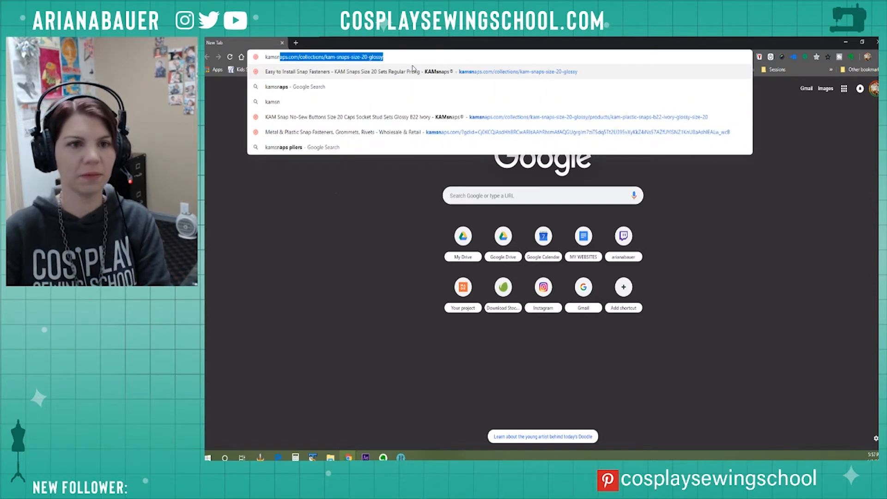
pyautogui.press('Return')
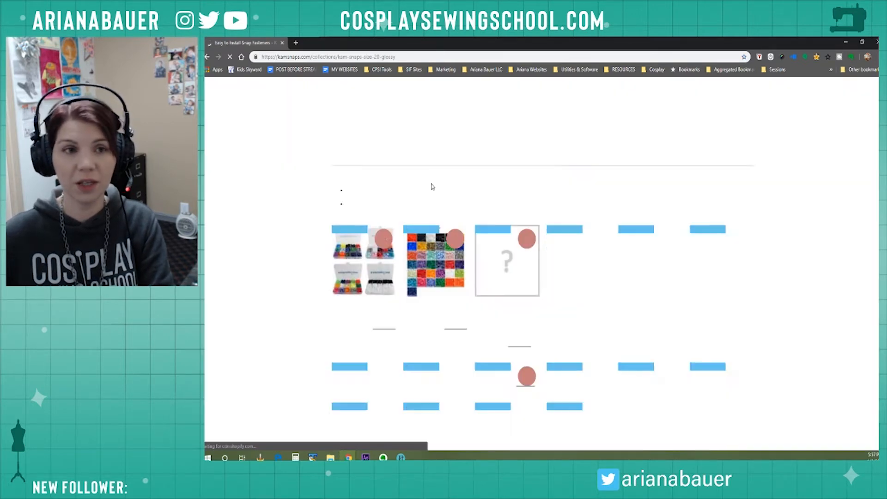
# Look through the size 20 glossy snap sets and their colors, and close the page.
pyautogui.scroll(-2, 735, 290)
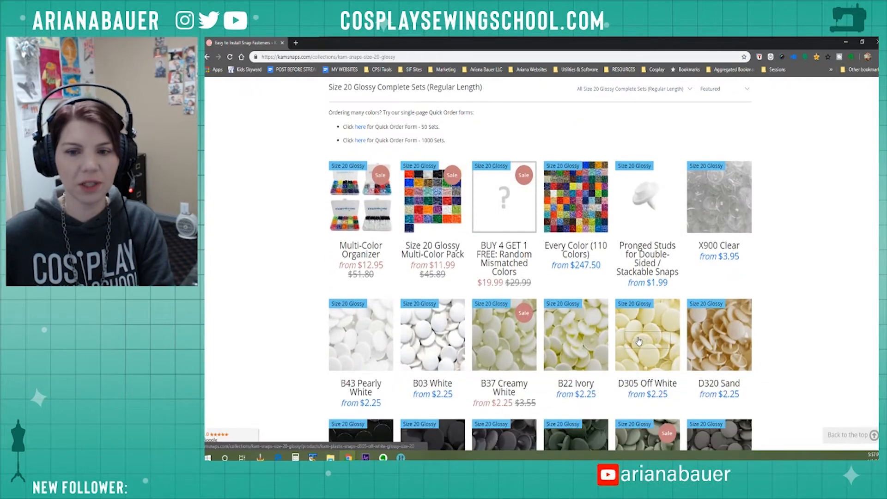
pyautogui.scroll(-3, 847, 264)
pyautogui.scroll(-2, 843, 277)
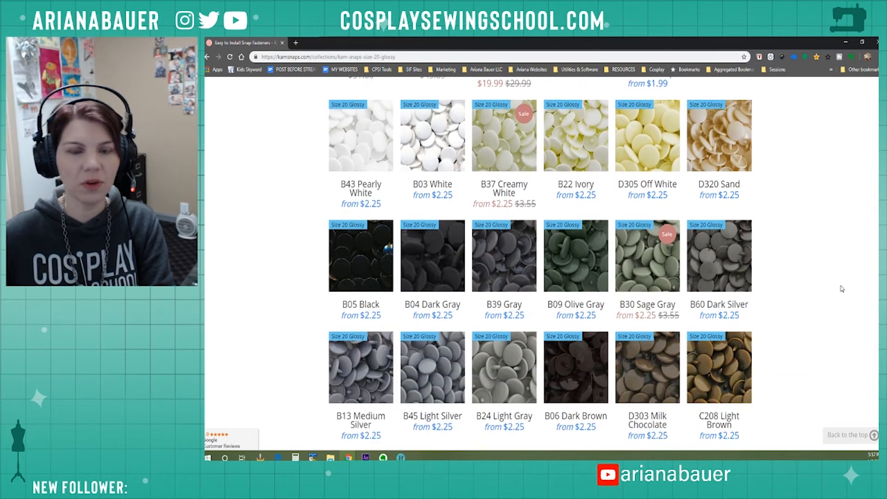
pyautogui.scroll(6, 841, 287)
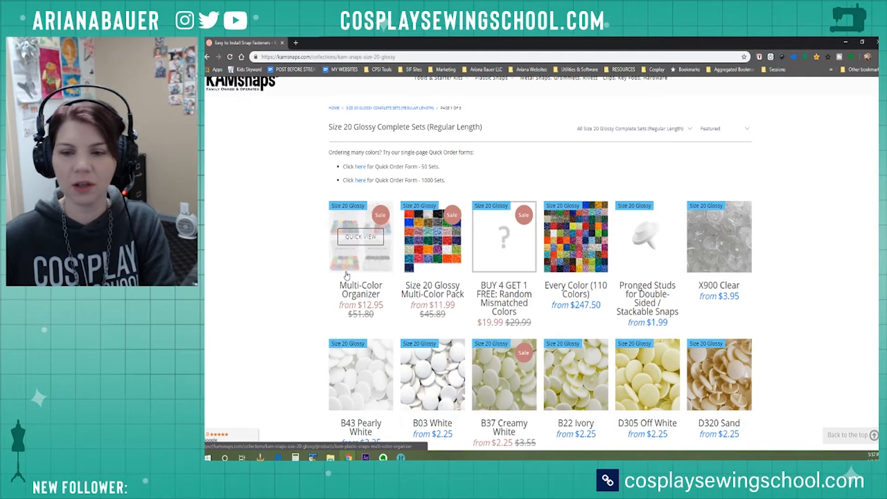
pyautogui.scroll(-7, 577, 361)
pyautogui.scroll(-11, 576, 361)
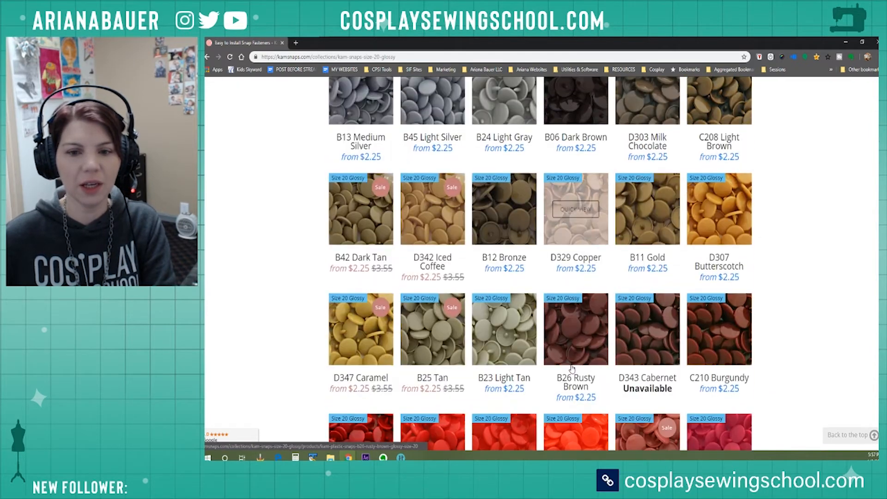
pyautogui.scroll(4, 273, 124)
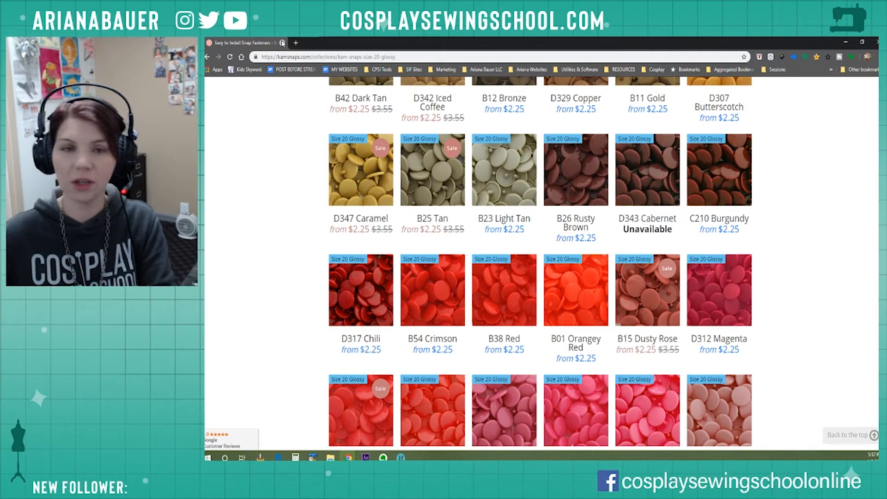
pyautogui.click(282, 43)
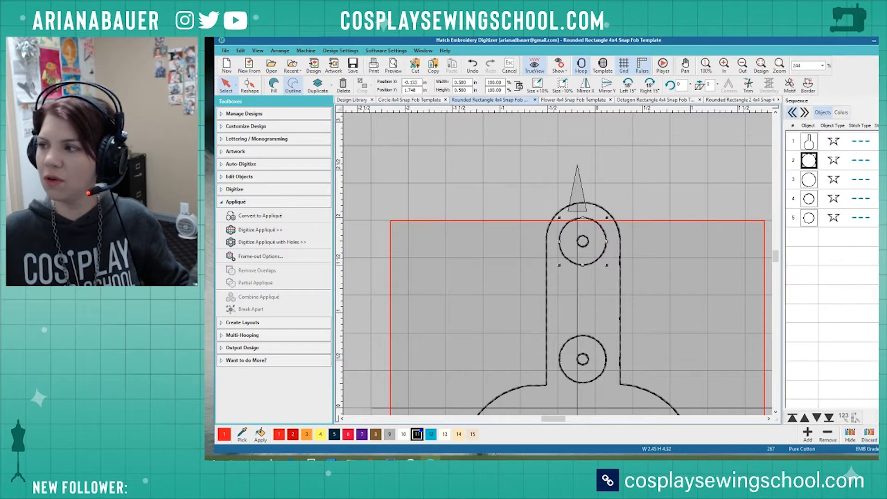
# Return to Hatch and examine the sizes of the upper snap's small center hole and larger surrounding circle.
pyautogui.moveTo(883, 84); pyautogui.dragTo(875, 83)
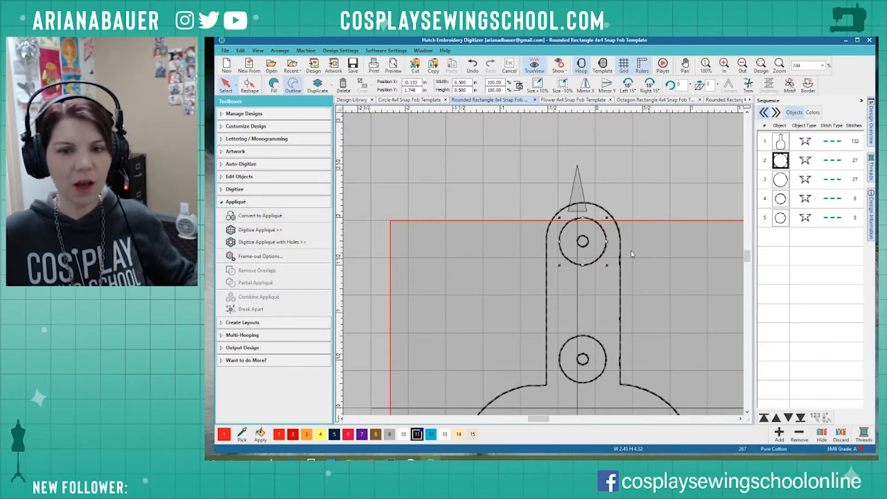
pyautogui.scroll(3, 543, 265)
pyautogui.scroll(1, 543, 268)
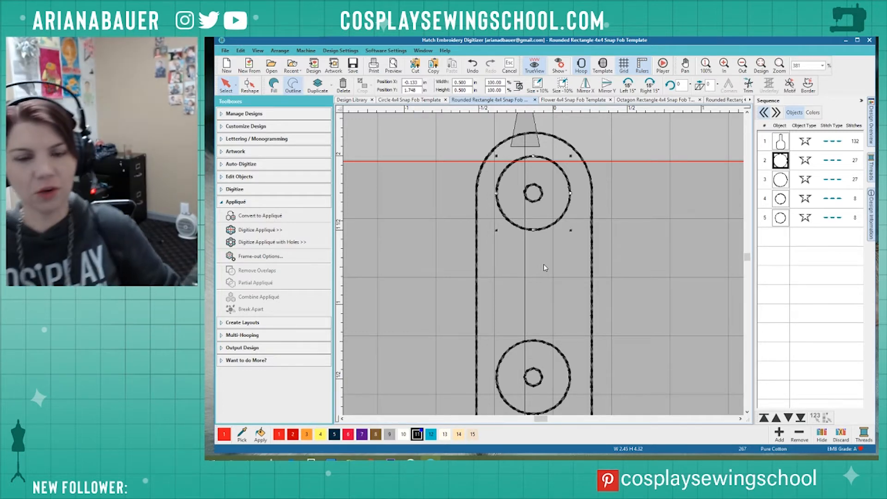
pyautogui.click(535, 201)
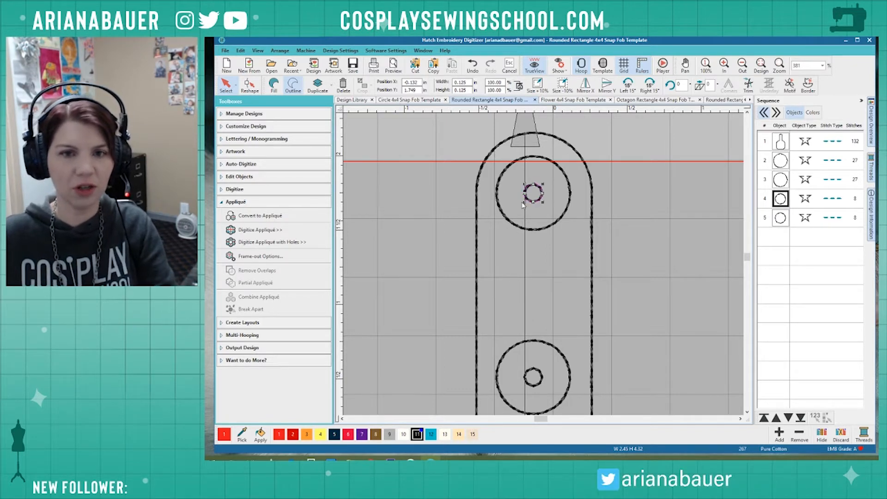
pyautogui.click(518, 229)
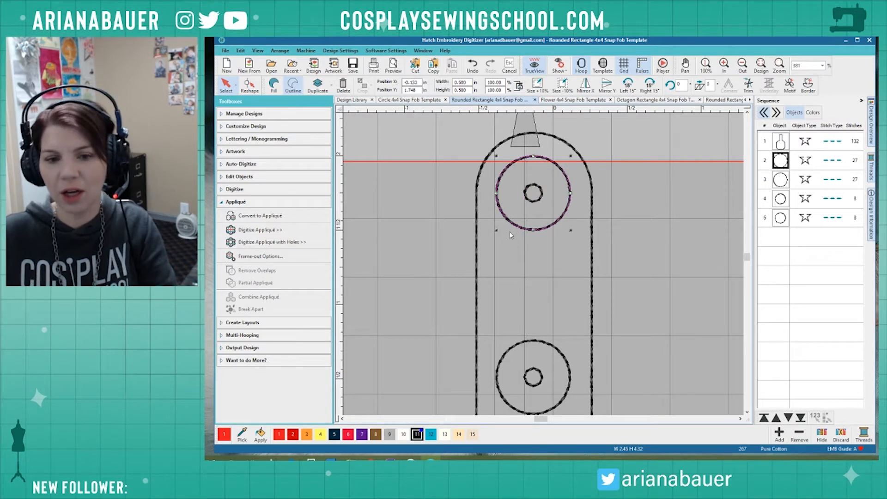
# Compare the Circle and Rounded Rectangle 4x4 templates and check the hoop display around the fob.
pyautogui.scroll(-5, 511, 235)
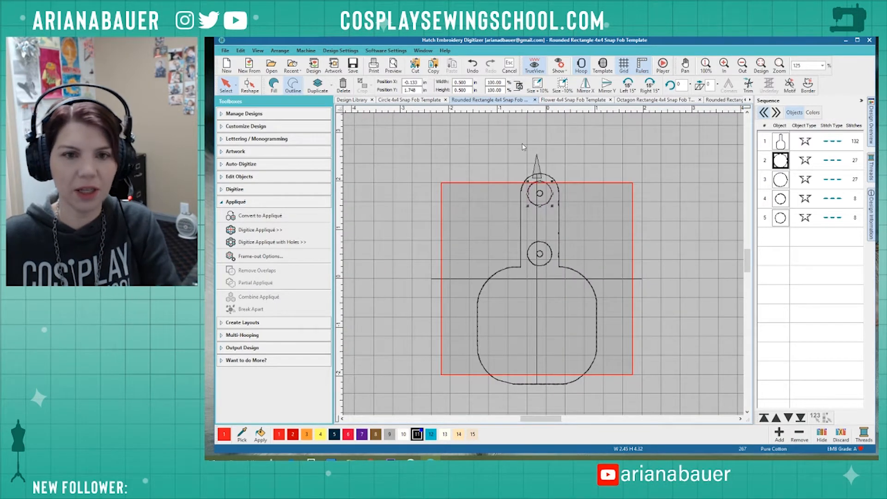
pyautogui.click(429, 100)
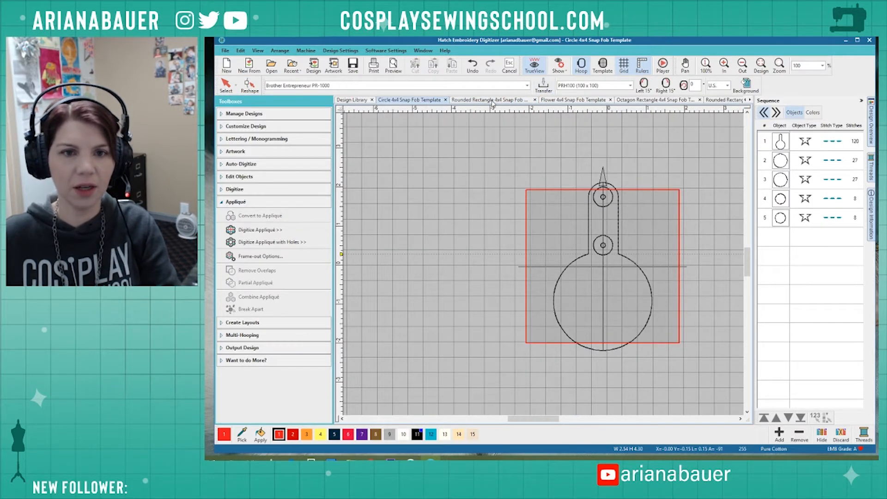
pyautogui.click(492, 100)
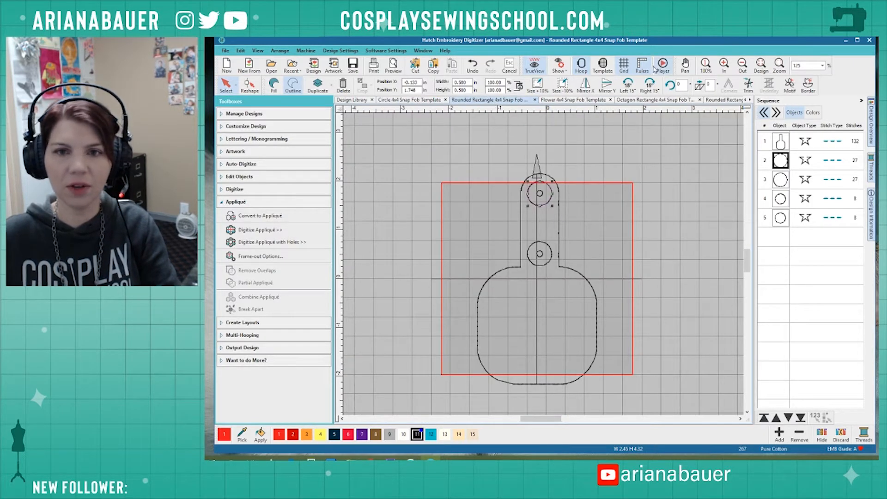
pyautogui.click(583, 65)
pyautogui.click(583, 65)
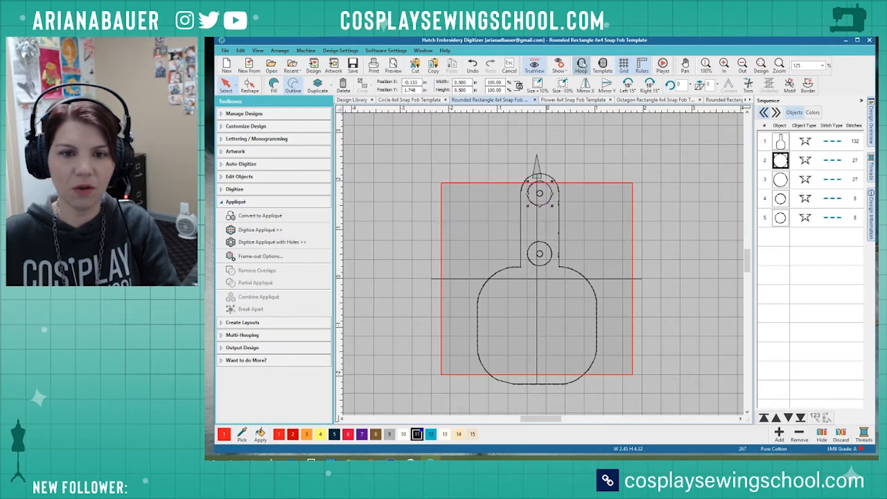
# With the hoop hidden, move the whole Rounded Rectangle template to about X -0.03, Y 0.286 in, and show the hoop again.
pyautogui.hotkey('ctrl', 'a')
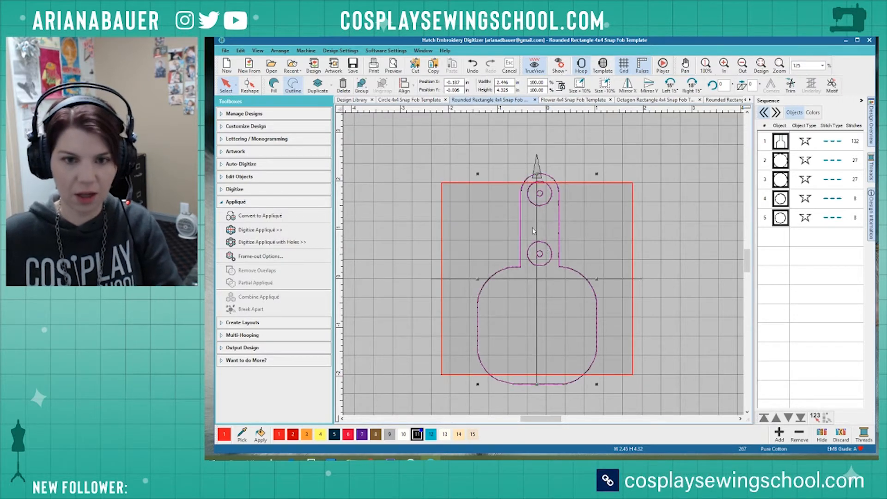
pyautogui.click(581, 65)
pyautogui.moveTo(539, 258); pyautogui.dragTo(552, 241)
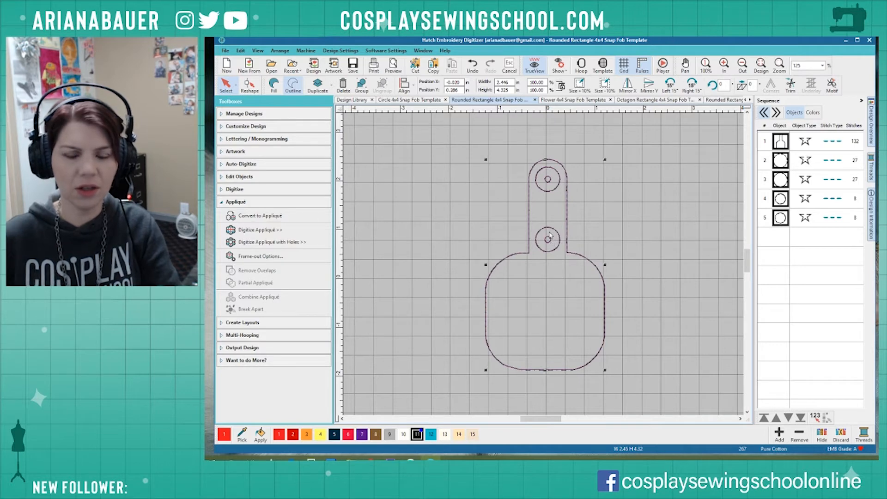
pyautogui.moveTo(552, 240); pyautogui.dragTo(550, 236)
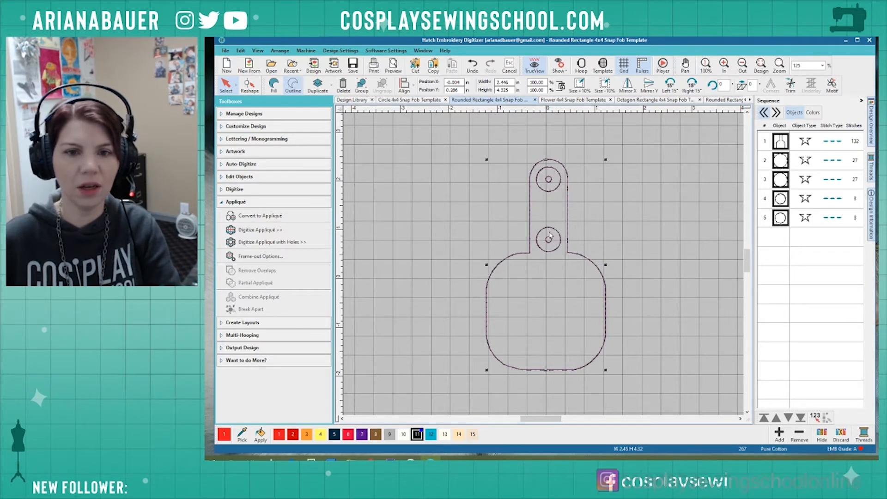
pyautogui.press('Left')
pyautogui.press('Left')
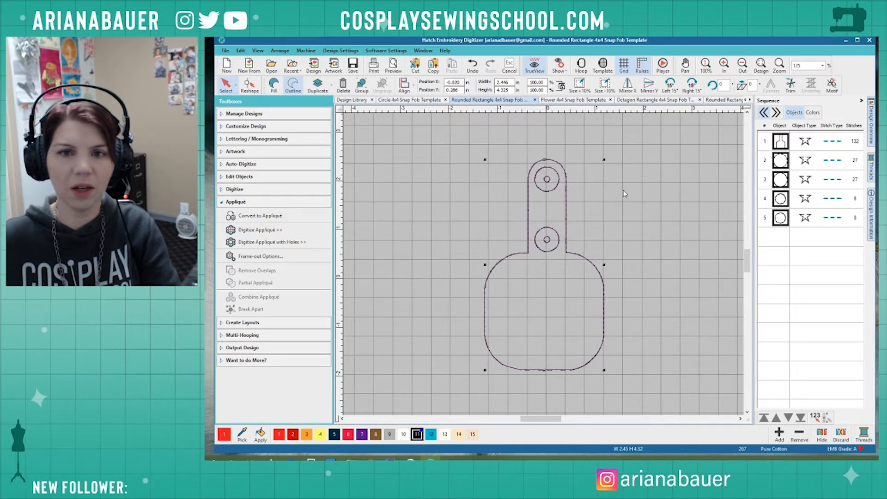
pyautogui.click(625, 192)
pyautogui.click(583, 66)
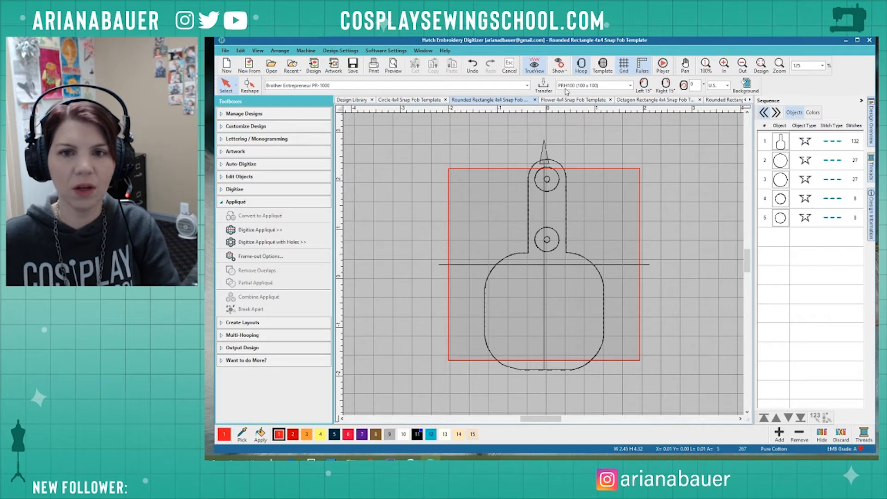
# Examine the reshape points of the fob outline and the upper snap circle, and return to selection mode.
pyautogui.click(569, 201)
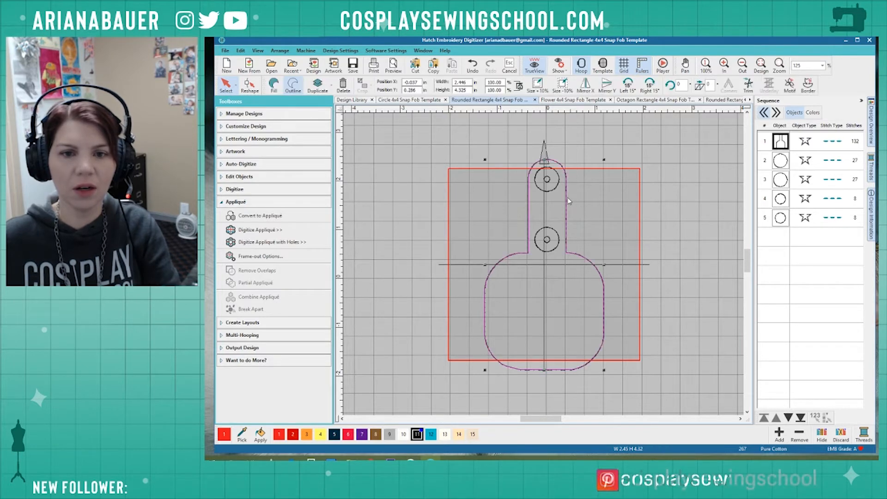
pyautogui.click(255, 190)
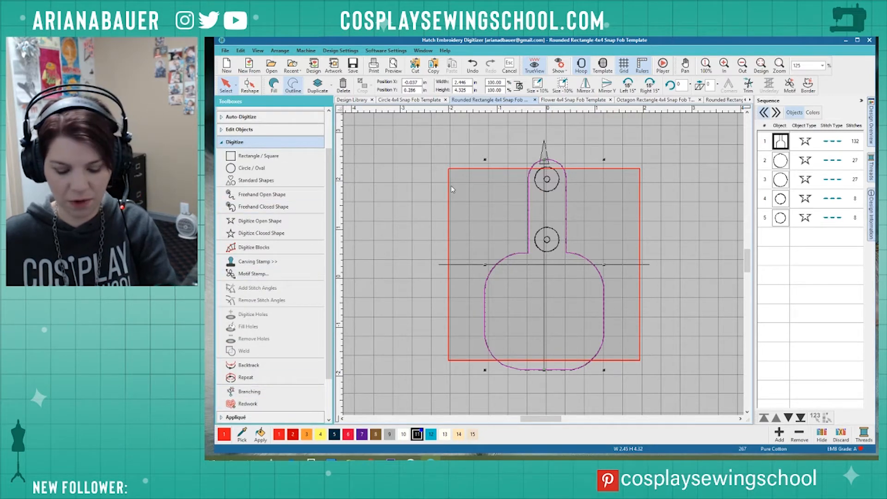
pyautogui.press('h')
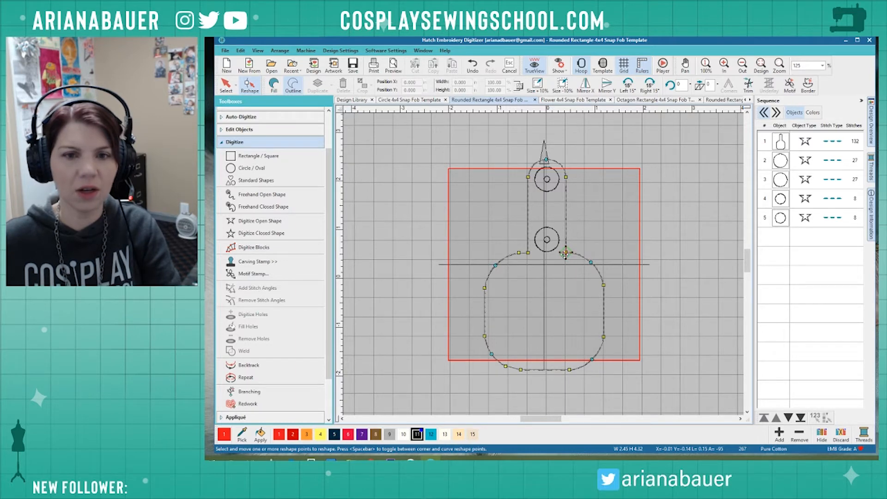
pyautogui.click(557, 192)
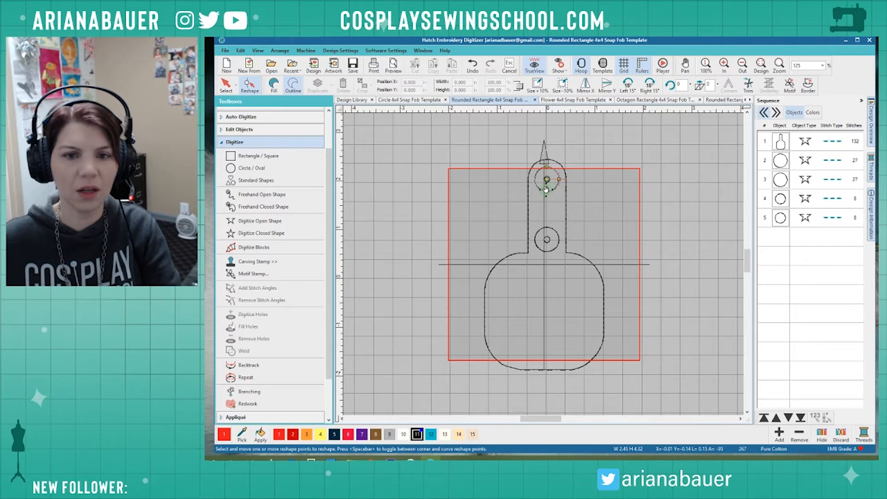
pyautogui.scroll(-2, 544, 265)
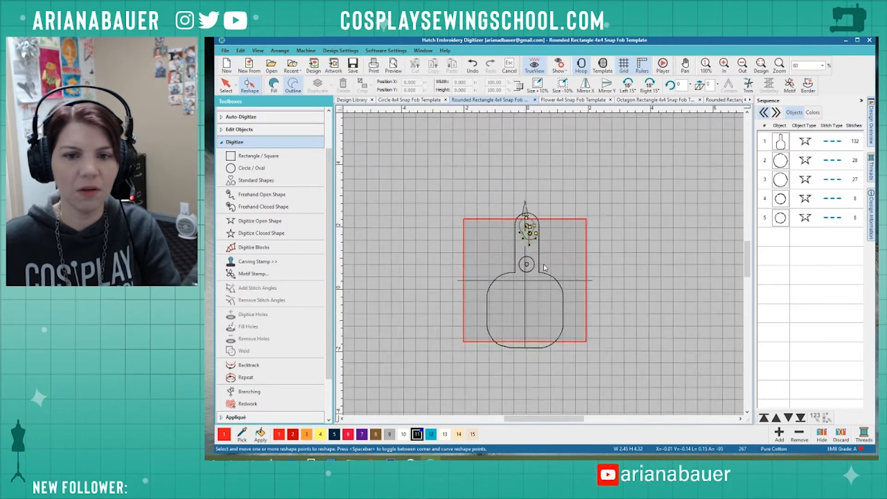
pyautogui.scroll(2, 544, 261)
pyautogui.click(226, 85)
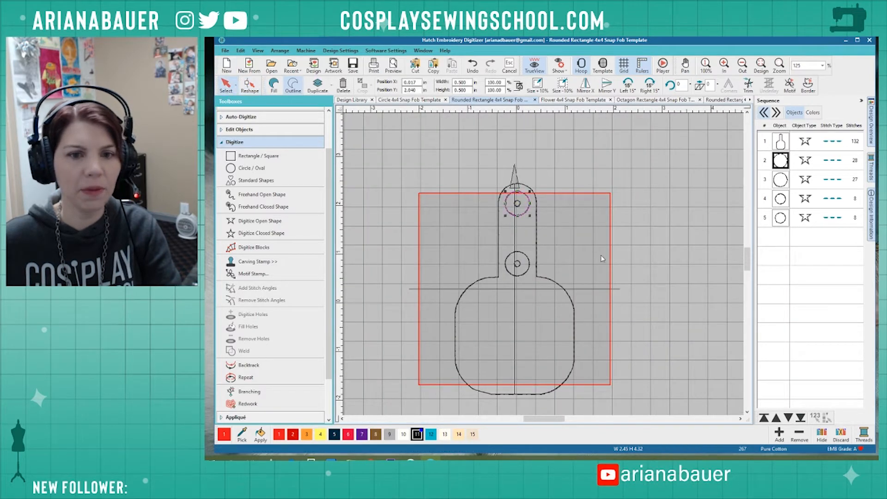
pyautogui.click(542, 211)
pyautogui.click(538, 219)
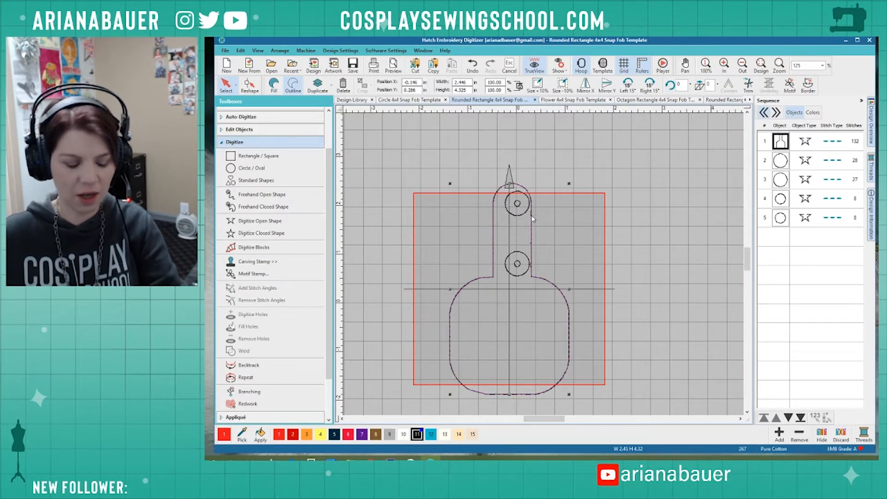
pyautogui.hotkey('ctrl', 'z')
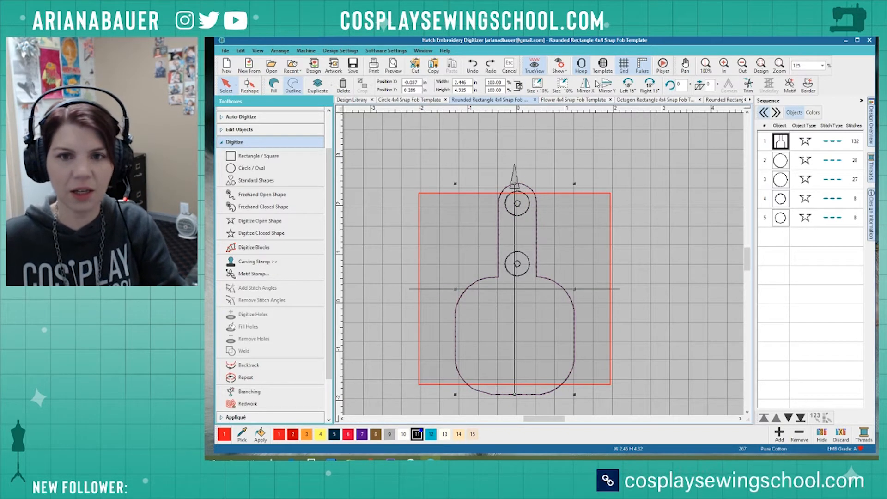
# Turn off TrueView, try moving the fob outline on its own, and undo the moves.
pyautogui.click(541, 72)
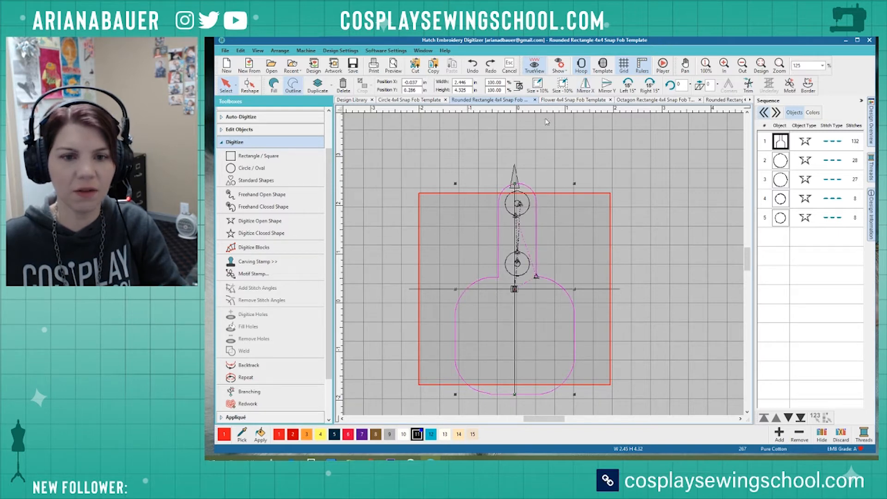
pyautogui.click(588, 247)
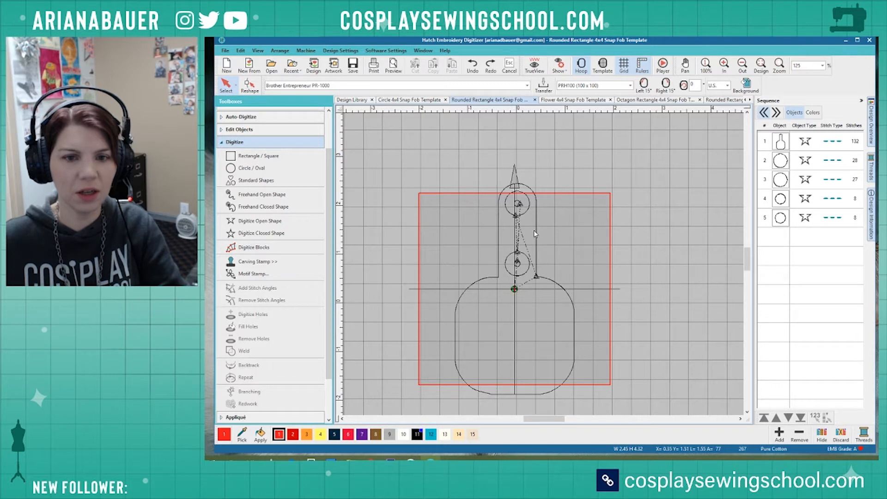
pyautogui.click(544, 281)
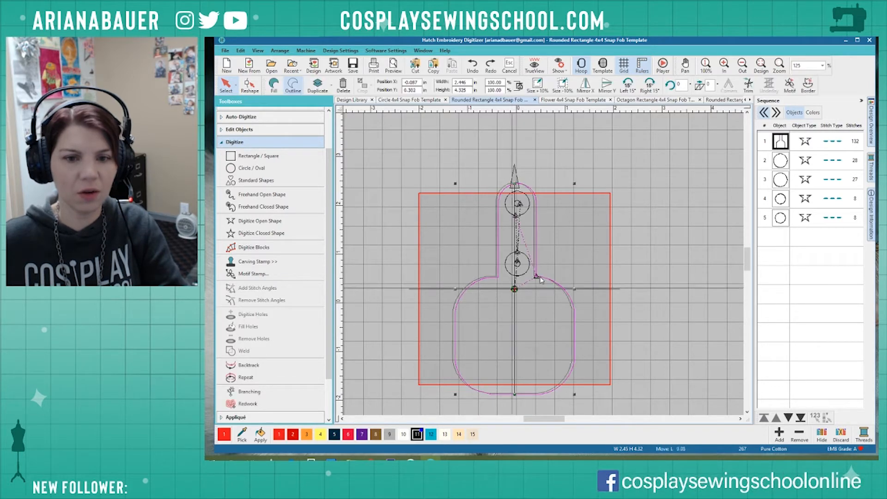
pyautogui.moveTo(539, 279); pyautogui.dragTo(536, 284)
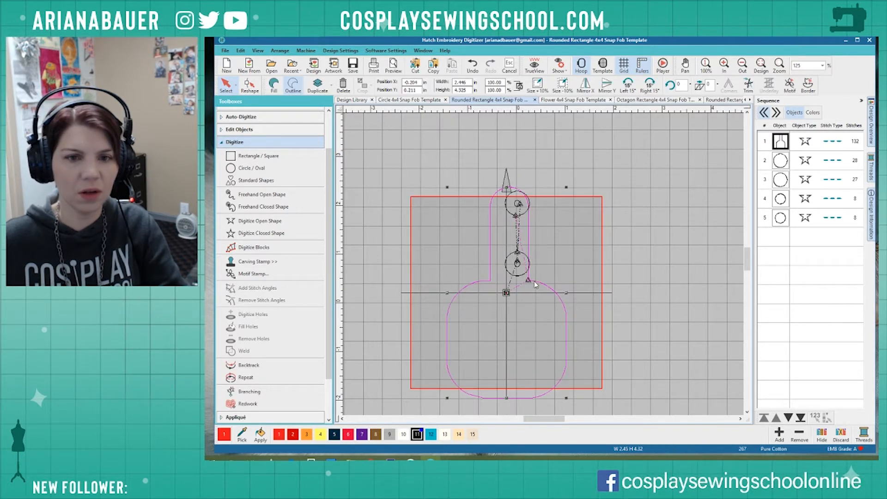
pyautogui.hotkey('ctrl', 'z')
pyautogui.hotkey('ctrl', 'z')
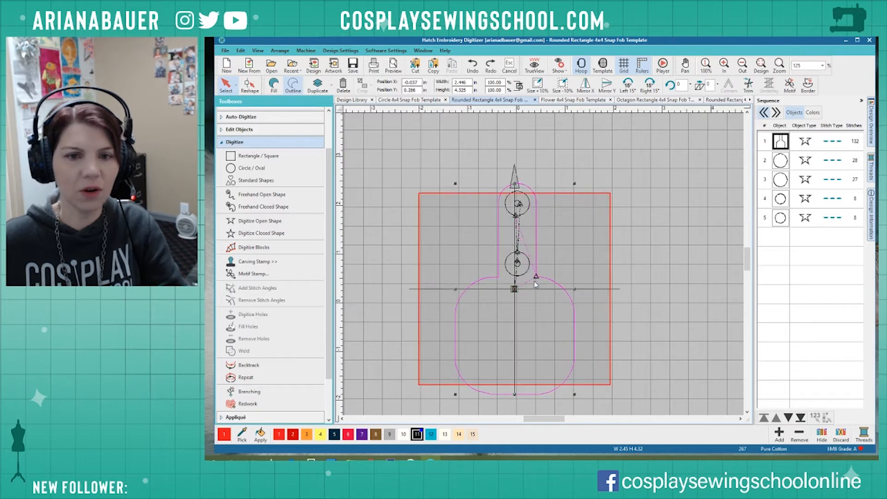
pyautogui.click(580, 126)
pyautogui.click(546, 282)
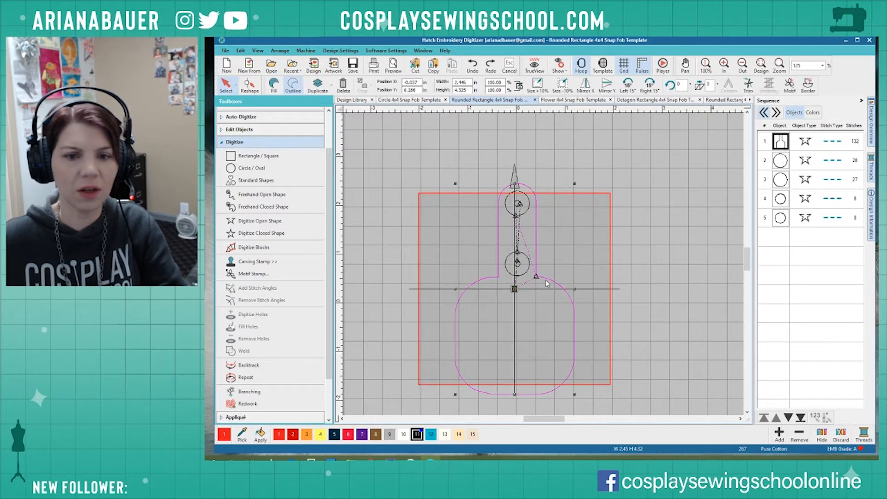
# Check the design information summary of the Rounded Rectangle template and close it again.
pyautogui.rightClick(546, 280)
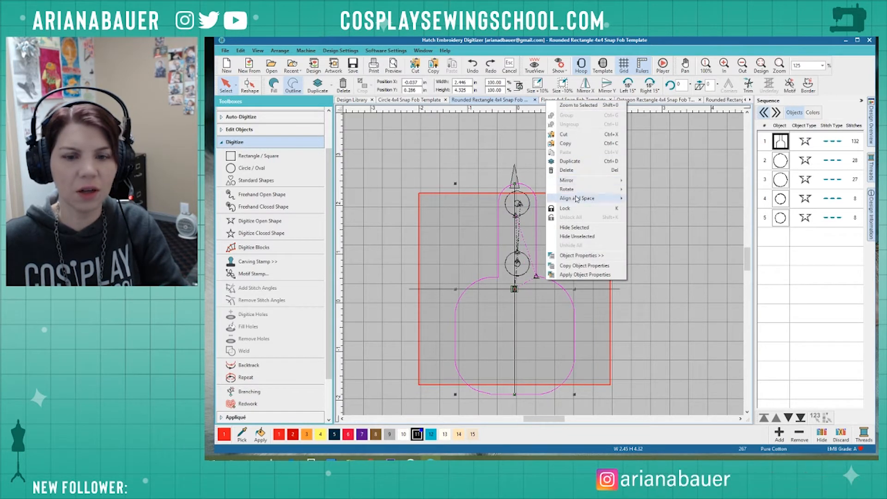
pyautogui.click(575, 268)
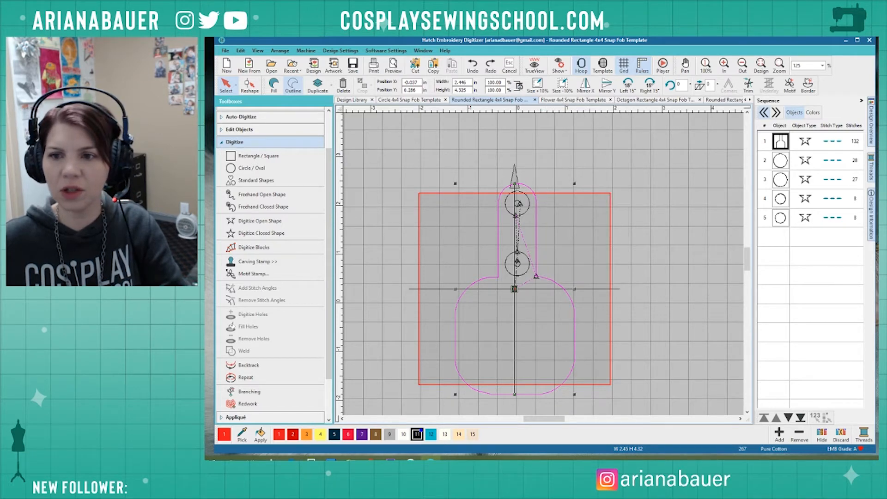
pyautogui.click(872, 217)
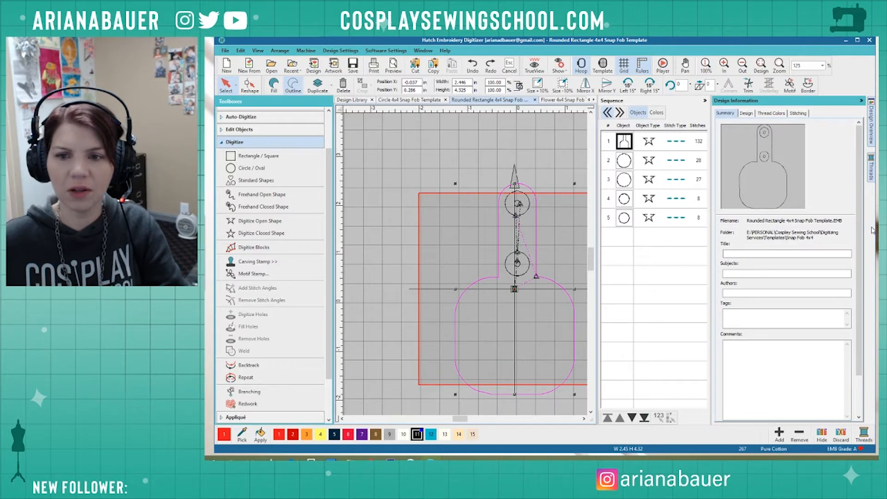
pyautogui.click(861, 100)
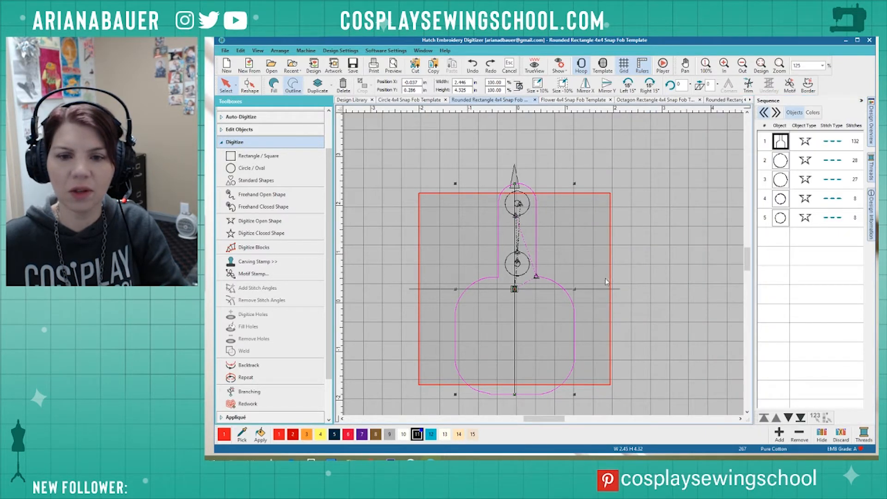
# Examine the stitch type, stitch length, connector and trim settings in the fob outline's object properties.
pyautogui.rightClick(562, 290)
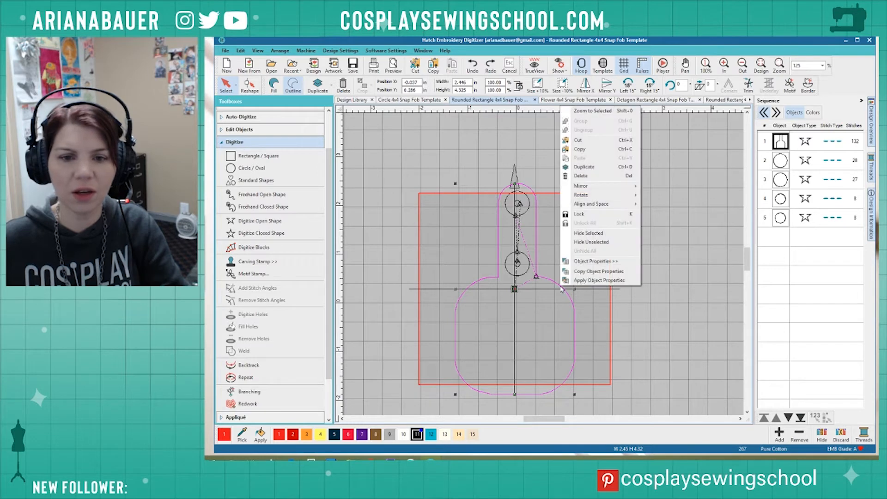
pyautogui.click(576, 262)
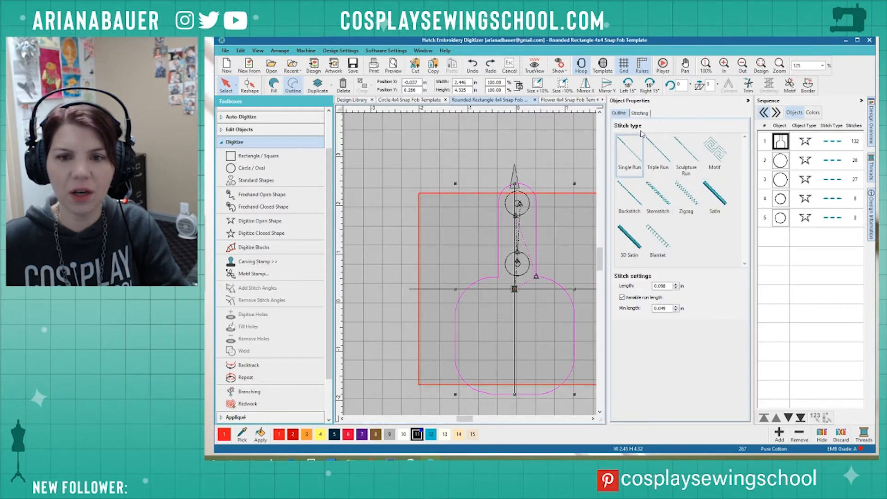
pyautogui.click(639, 113)
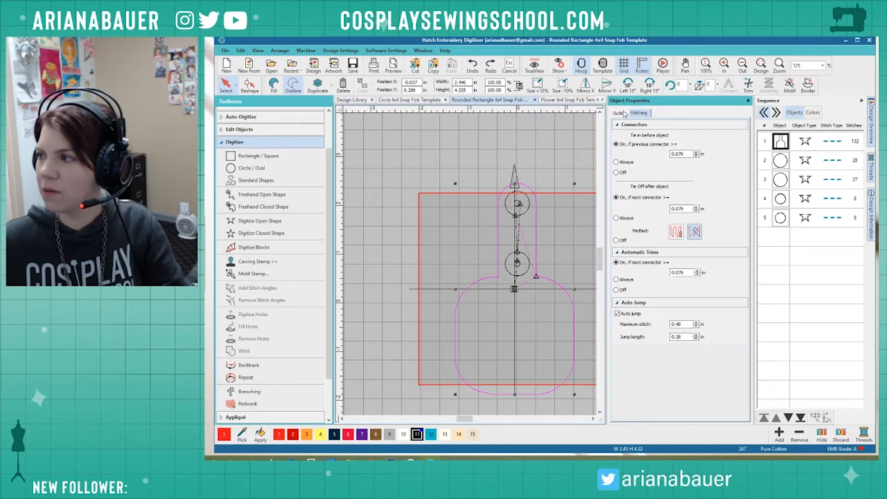
pyautogui.click(619, 113)
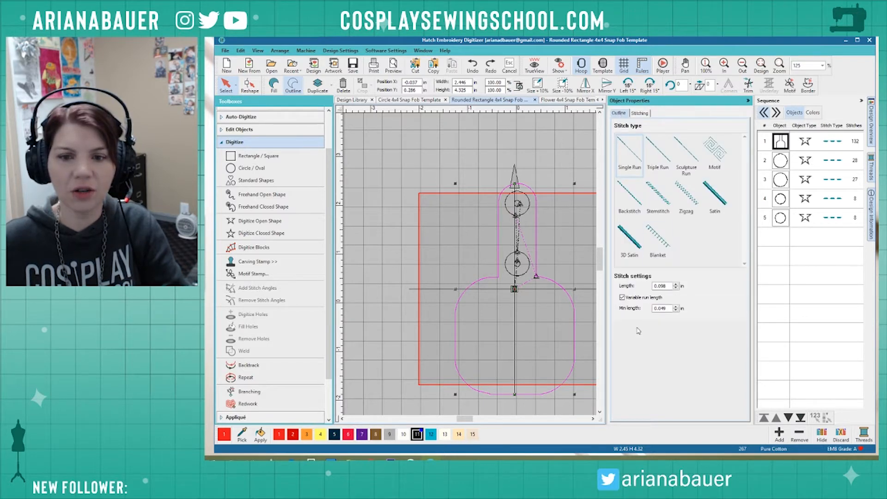
pyautogui.click(748, 101)
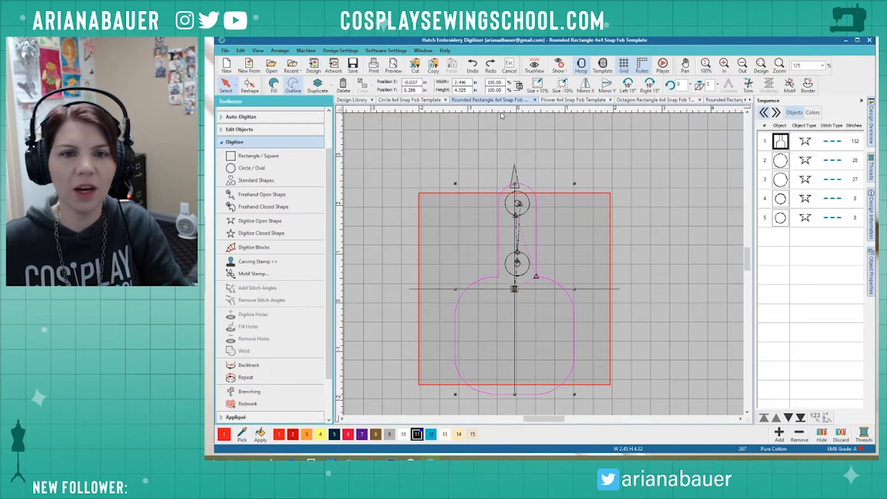
# Deselect the outline, turn TrueView back on, and show and hide the work area.
pyautogui.click(557, 155)
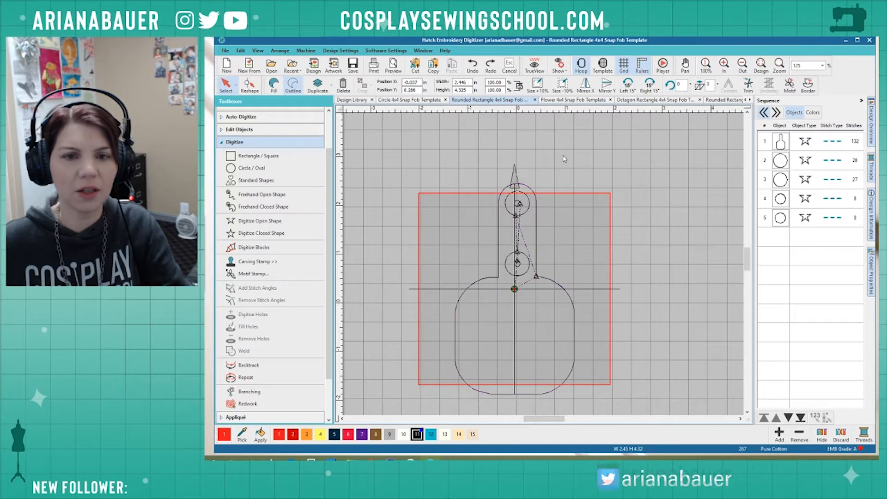
pyautogui.click(535, 63)
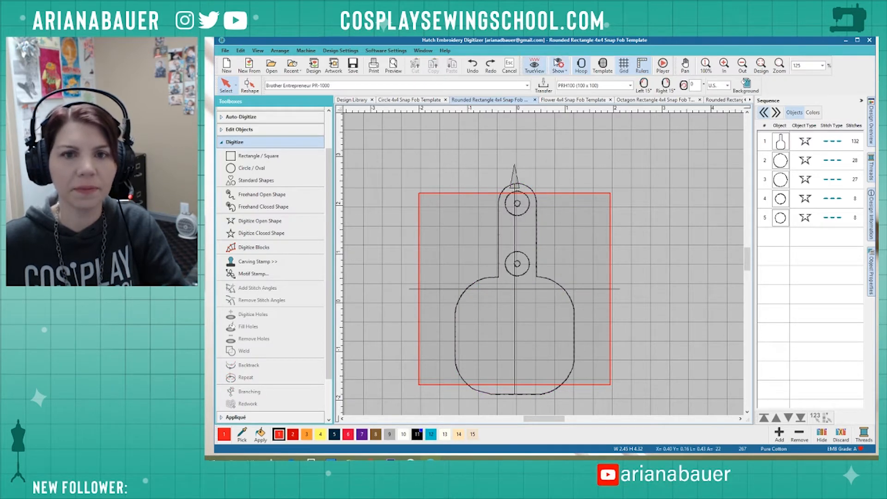
pyautogui.click(559, 64)
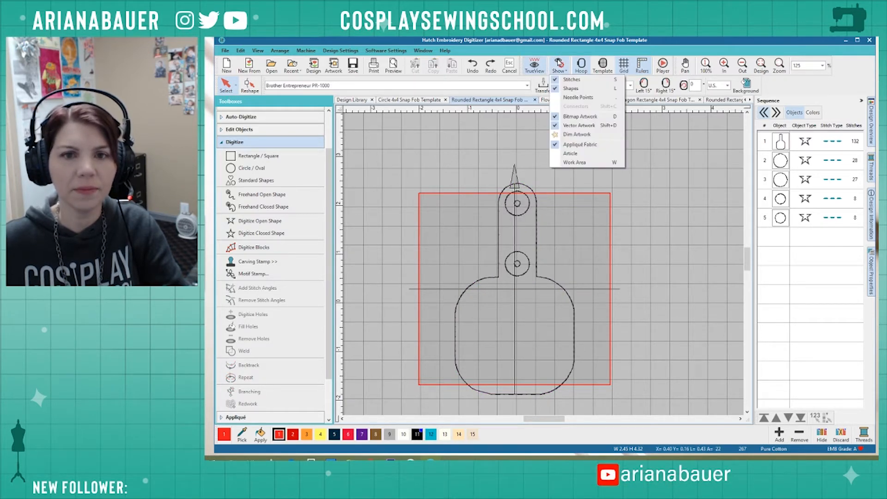
pyautogui.click(580, 162)
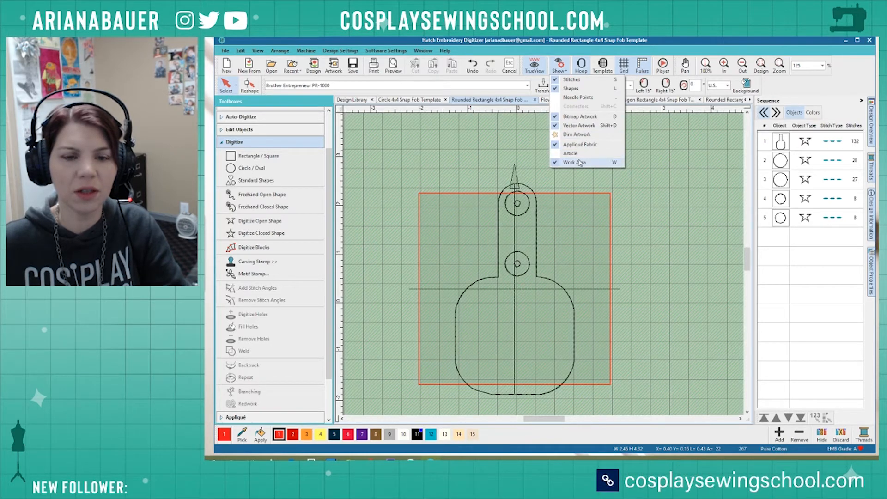
pyautogui.click(581, 162)
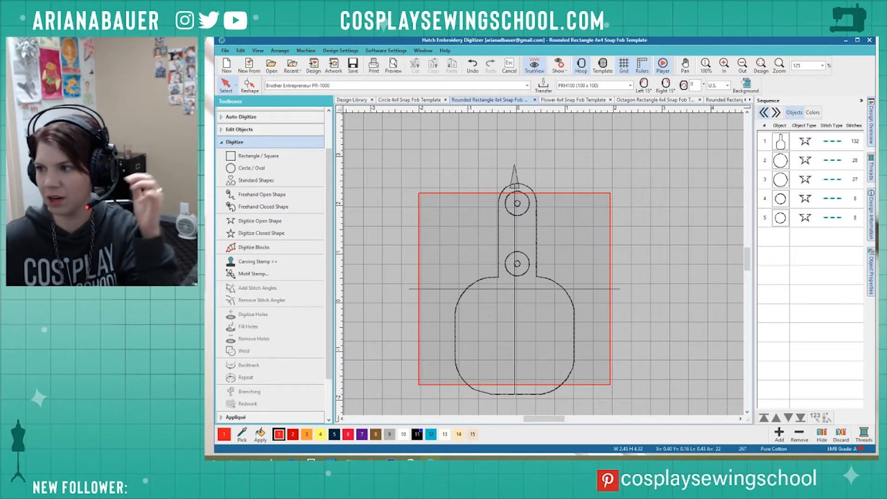
# Compare the Octagon, Rounded Rectangle 2 and Circle 4x4 snap fob templates.
pyautogui.click(642, 100)
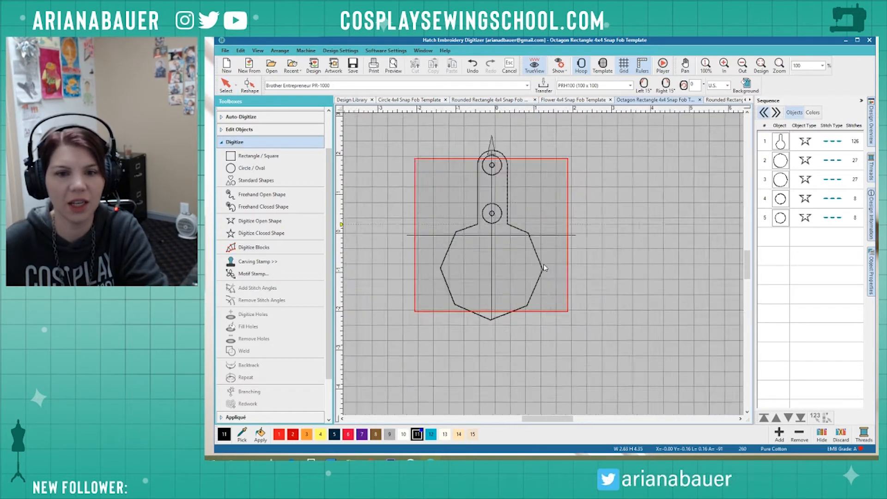
pyautogui.scroll(3, 543, 264)
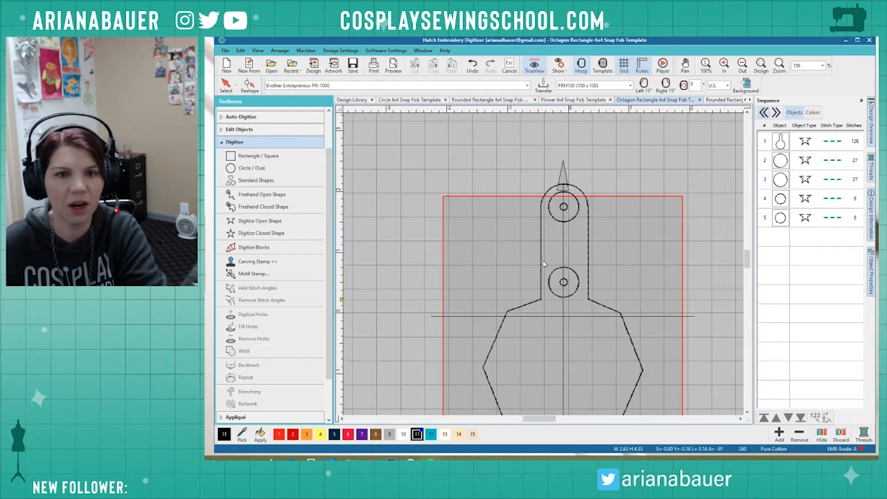
pyautogui.click(725, 99)
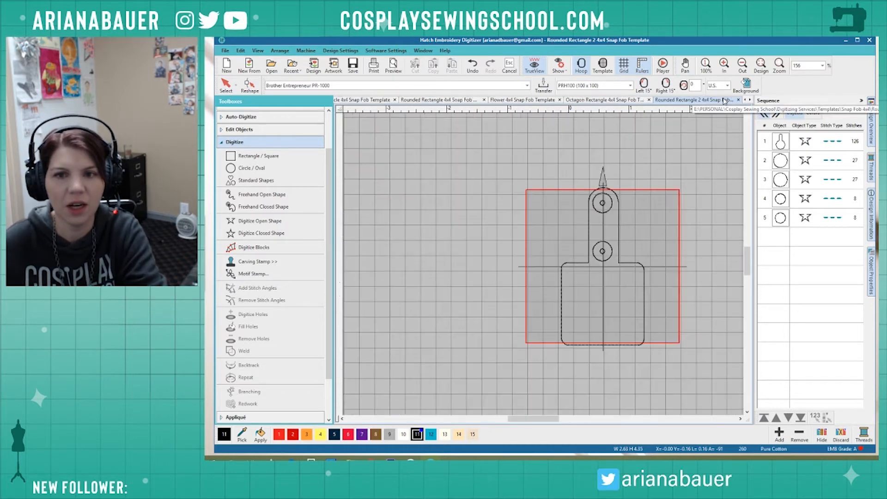
pyautogui.click(350, 101)
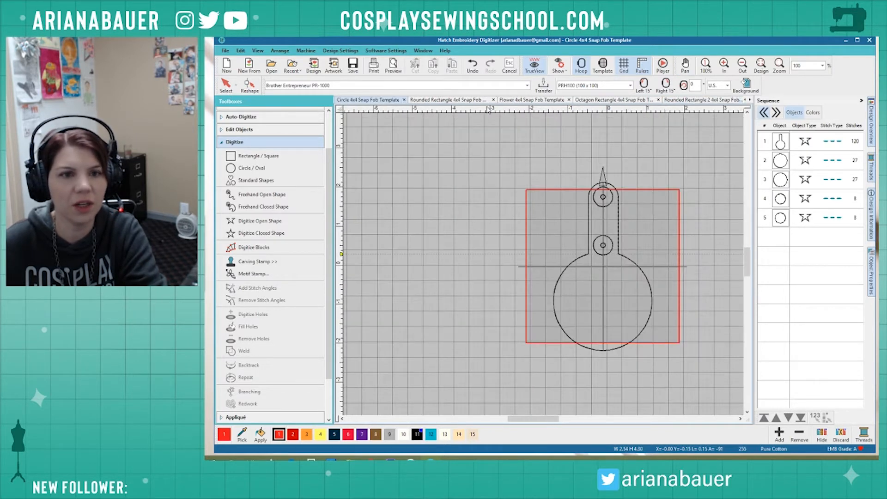
# Insert the small maker-themed design Hammer and Screwdriver.EMB into the empty Design5 document.
pyautogui.click(745, 99)
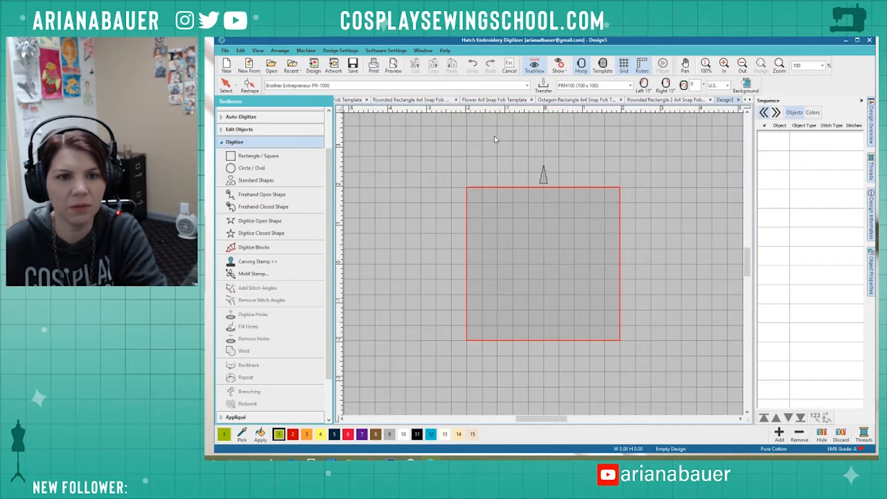
pyautogui.click(314, 66)
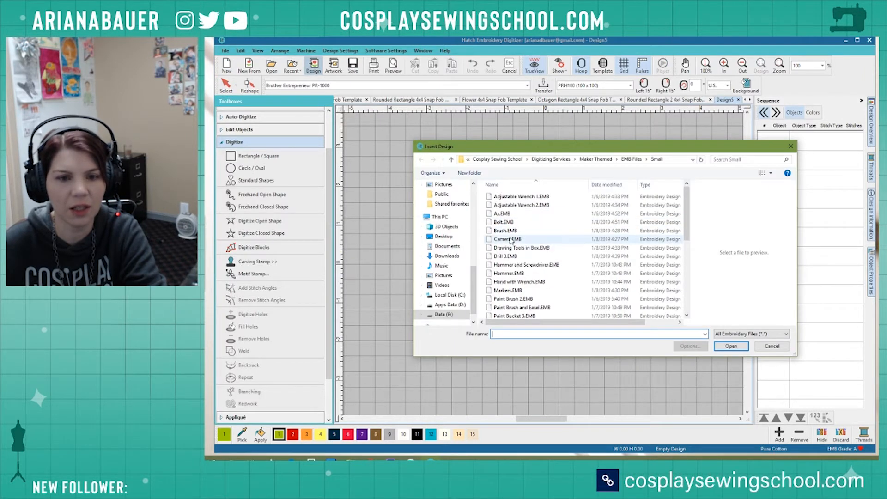
pyautogui.click(511, 239)
pyautogui.click(515, 249)
pyautogui.click(512, 256)
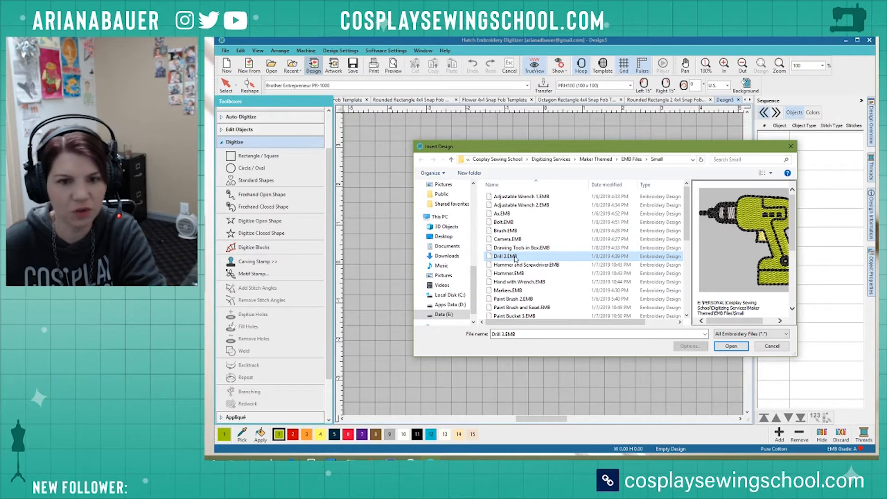
pyautogui.click(522, 265)
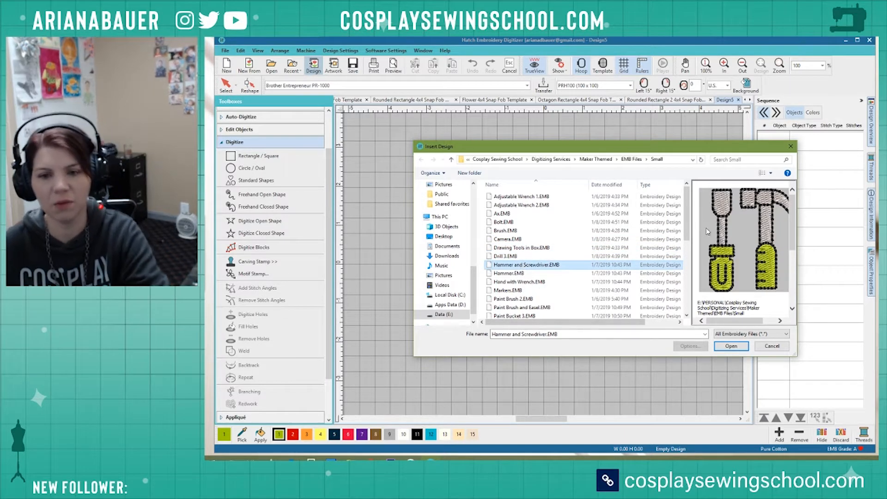
pyautogui.click(729, 347)
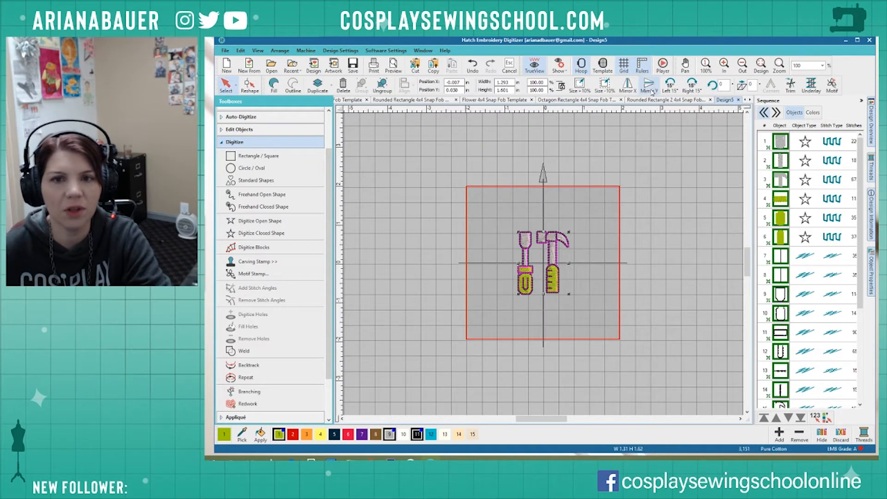
# Review the Rounded Rectangle 2, Octagon, Flower and Rounded Rectangle templates as possible fob shapes for the tools design.
pyautogui.click(645, 101)
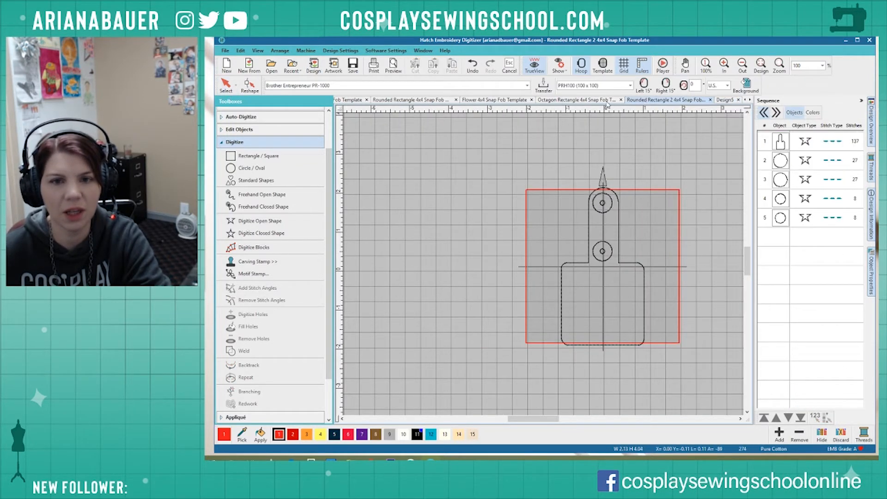
pyautogui.click(591, 101)
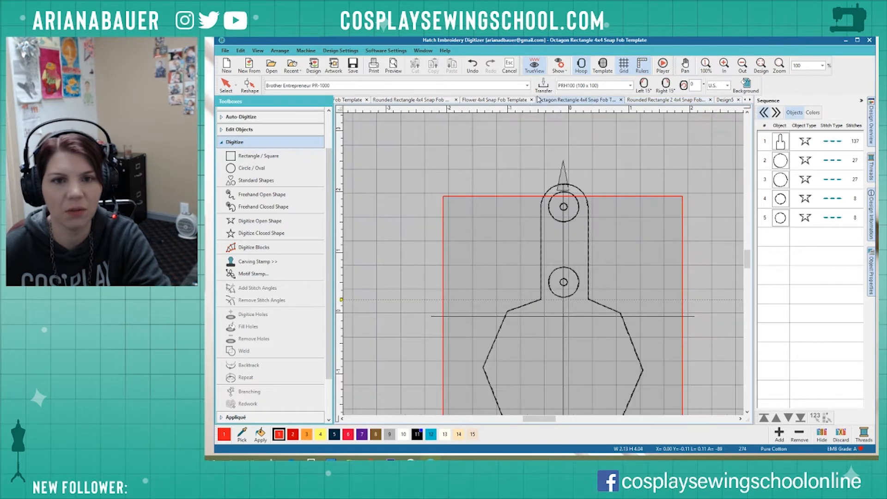
pyautogui.click(495, 101)
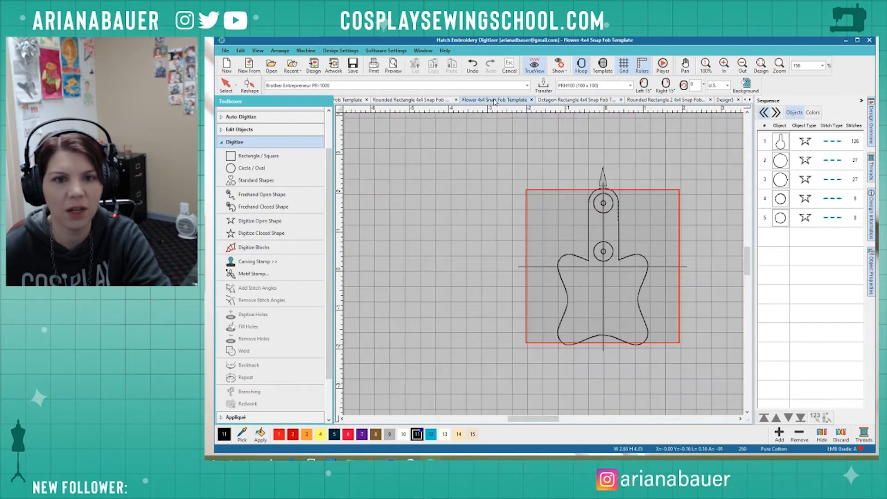
pyautogui.click(409, 101)
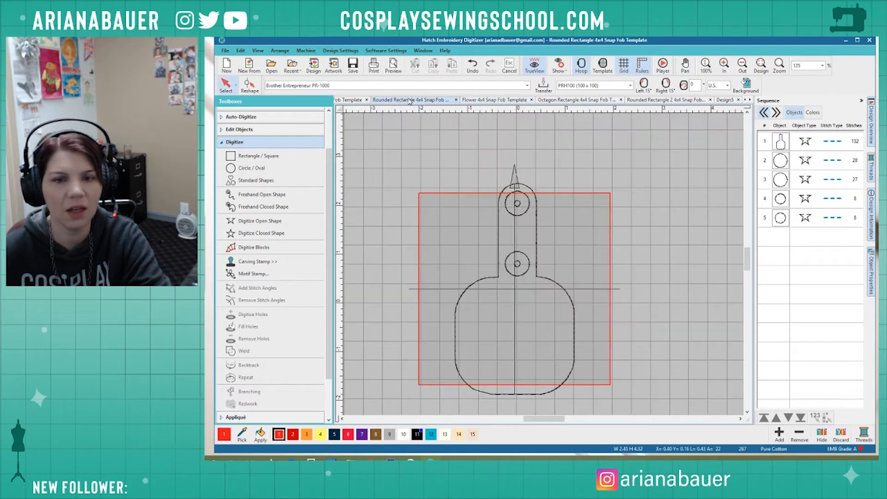
# Copy the entire Rounded Rectangle 2 snap fob template into Design5 and move the hammer and screwdriver design into its body.
pyautogui.click(686, 101)
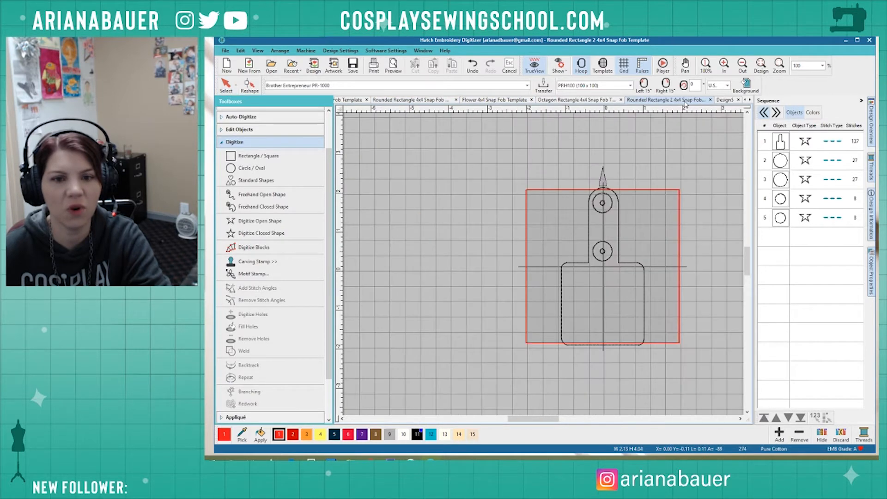
pyautogui.hotkey('ctrl', 'a')
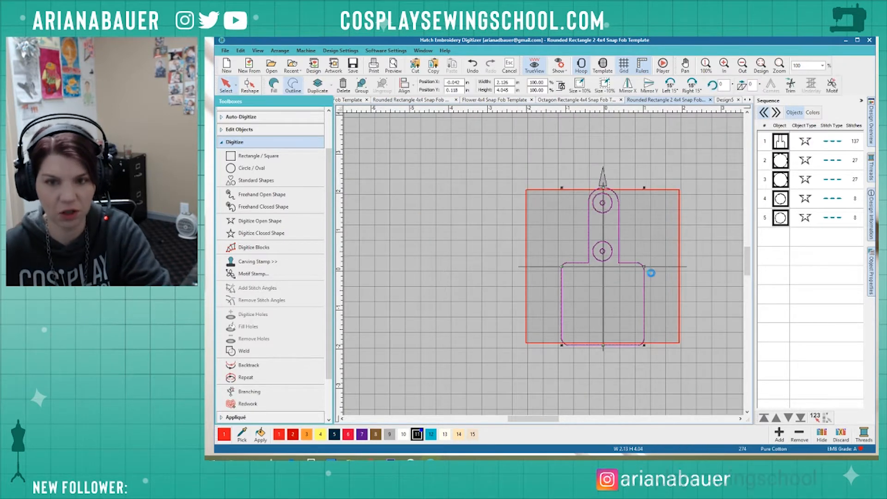
pyautogui.hotkey('ctrl', 'c')
pyautogui.click(725, 101)
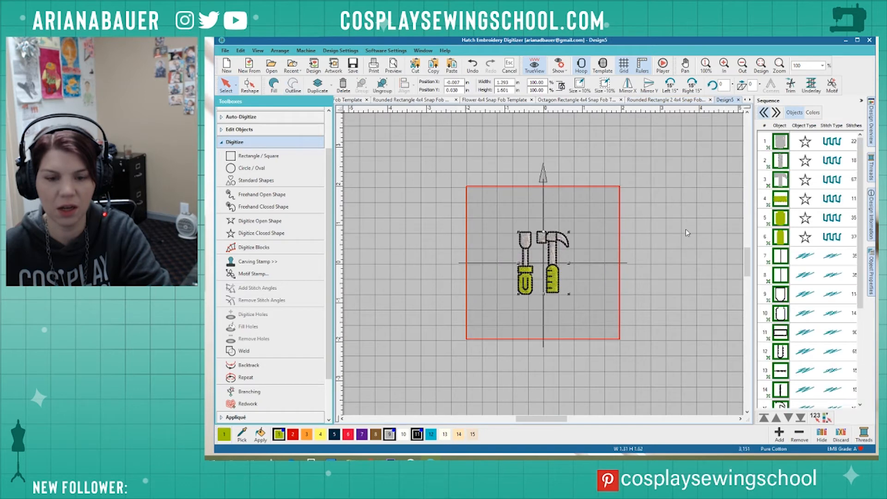
pyautogui.hotkey('ctrl', 'v')
pyautogui.moveTo(555, 289); pyautogui.dragTo(554, 313)
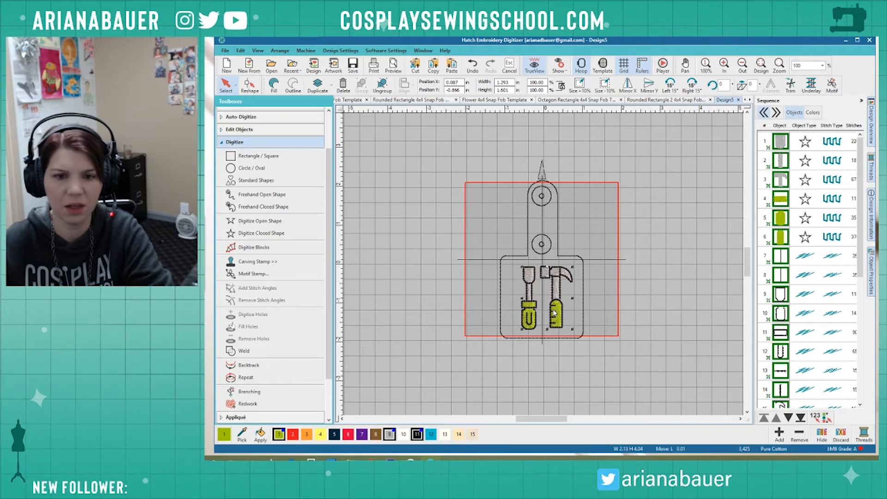
pyautogui.click(578, 221)
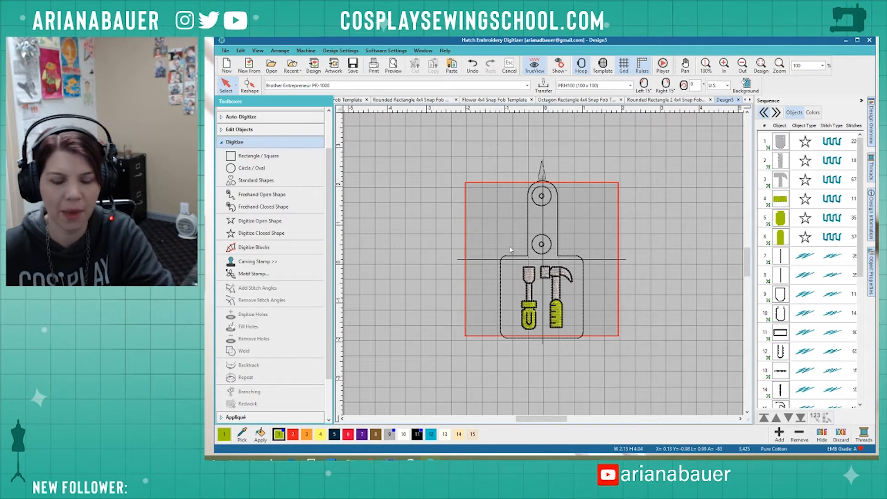
# Delete the two large snap circles from the fob strap, keeping the small centre circles.
pyautogui.click(539, 254)
pyautogui.press('Delete')
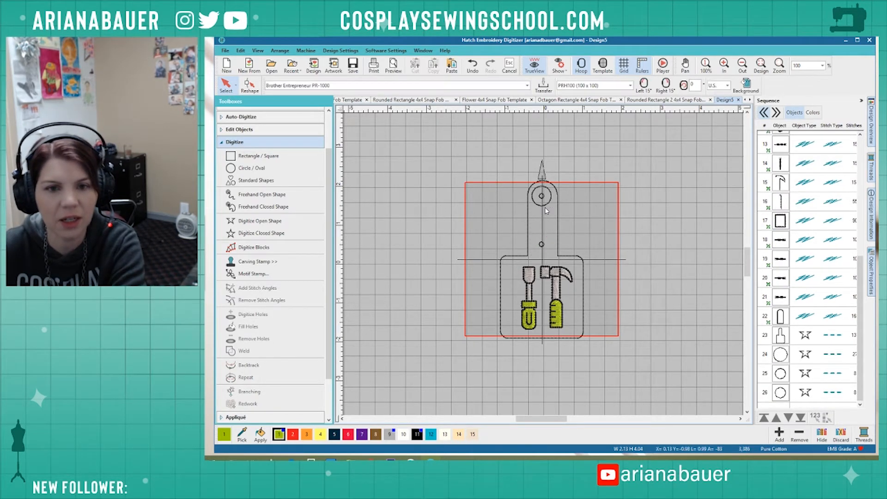
pyautogui.click(545, 207)
pyautogui.press('Delete')
pyautogui.press('Delete')
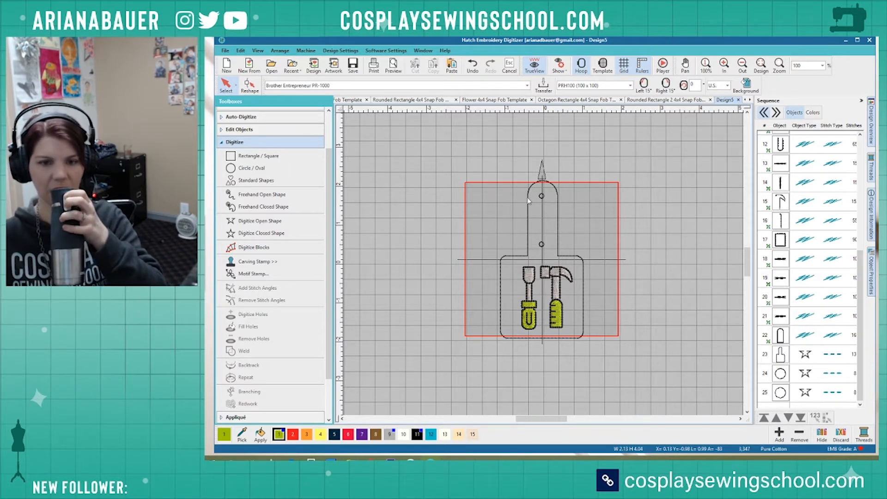
# Move the fob outline to the end of the stitch sequence and convert it to appliqué.
pyautogui.click(568, 258)
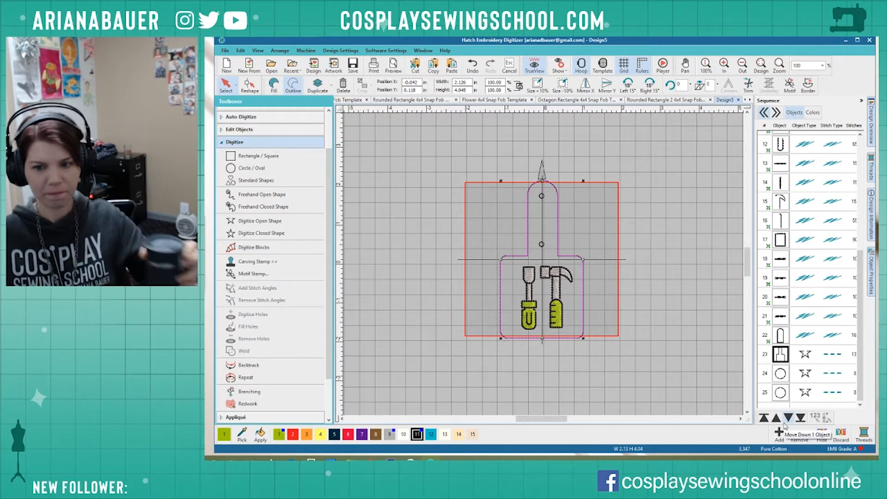
pyautogui.click(802, 420)
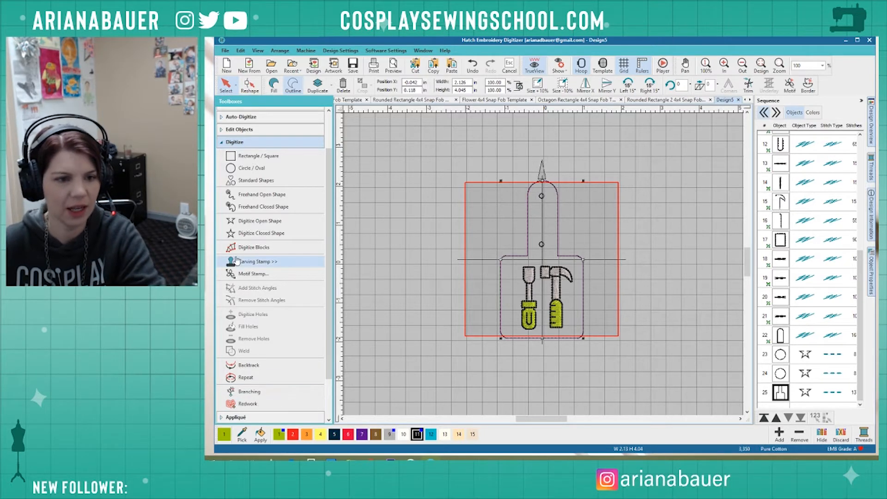
pyautogui.click(225, 142)
pyautogui.click(225, 203)
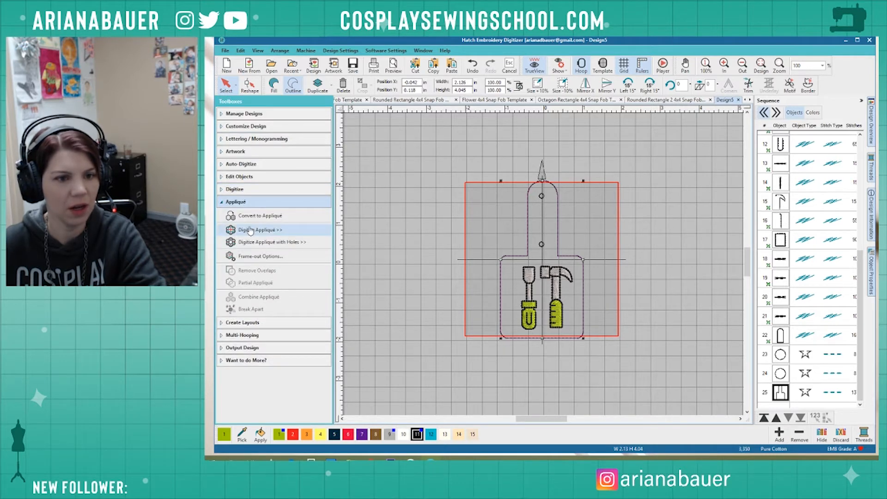
pyautogui.click(244, 216)
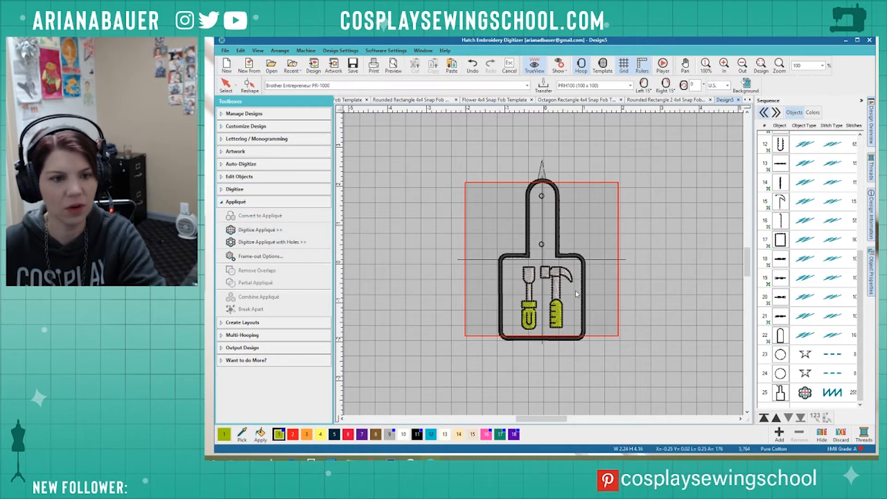
# Break apart the appliqué outline into its separate stitching components.
pyautogui.click(583, 295)
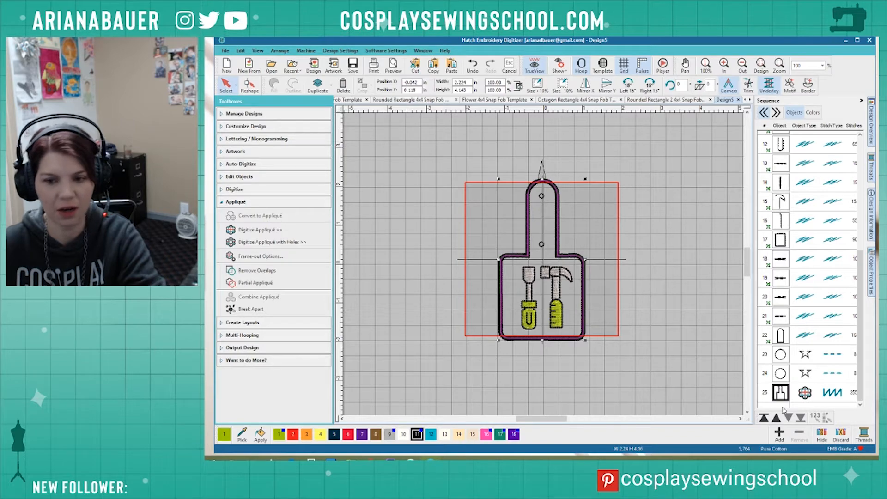
pyautogui.click(250, 309)
pyautogui.scroll(-3, 597, 289)
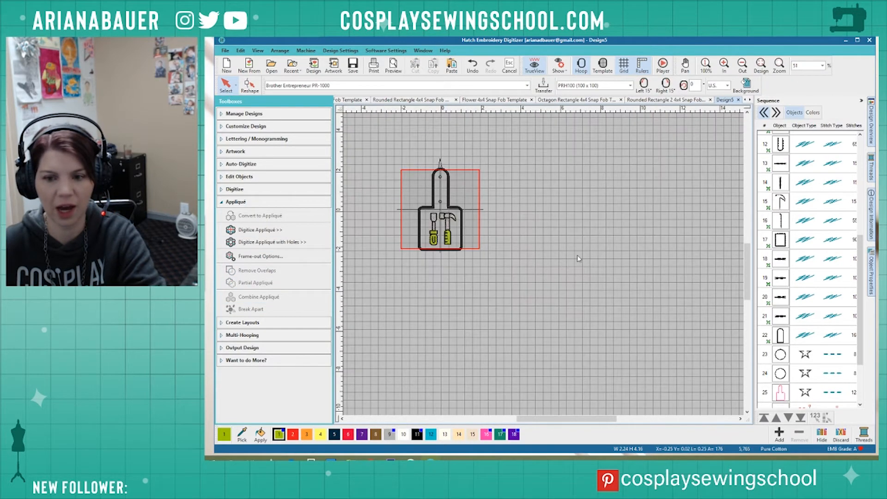
pyautogui.scroll(1, 367, 211)
pyautogui.scroll(2, 556, 268)
pyautogui.scroll(-1, 672, 313)
pyautogui.scroll(2, 544, 267)
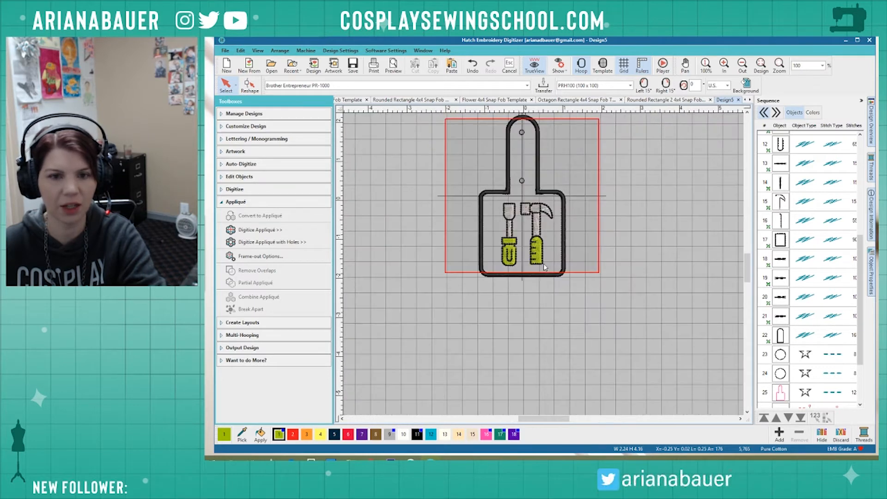
pyautogui.scroll(-2, 545, 267)
# Move the first four separated appliqué components to the start of the stitch sequence, leaving the satin border at the end.
pyautogui.moveTo(858, 329); pyautogui.dragTo(850, 386)
pyautogui.click(782, 320)
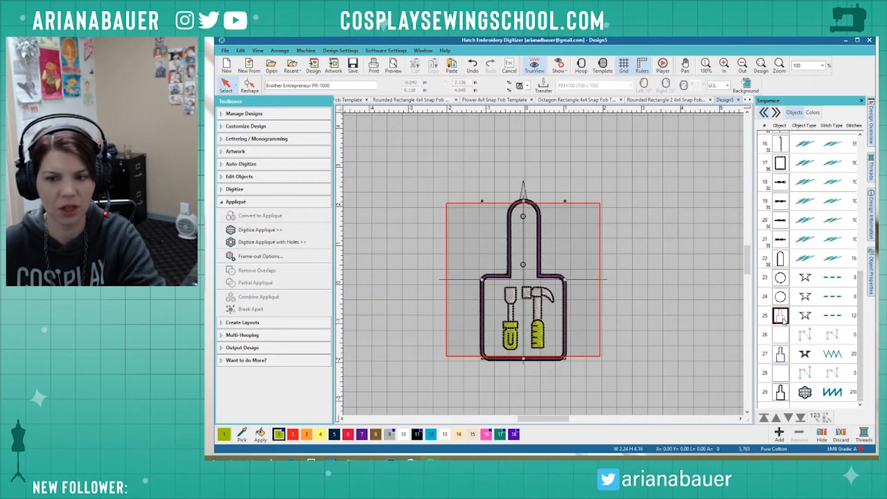
pyautogui.keyDown('shift'); pyautogui.click(786, 380); pyautogui.keyUp('shift')
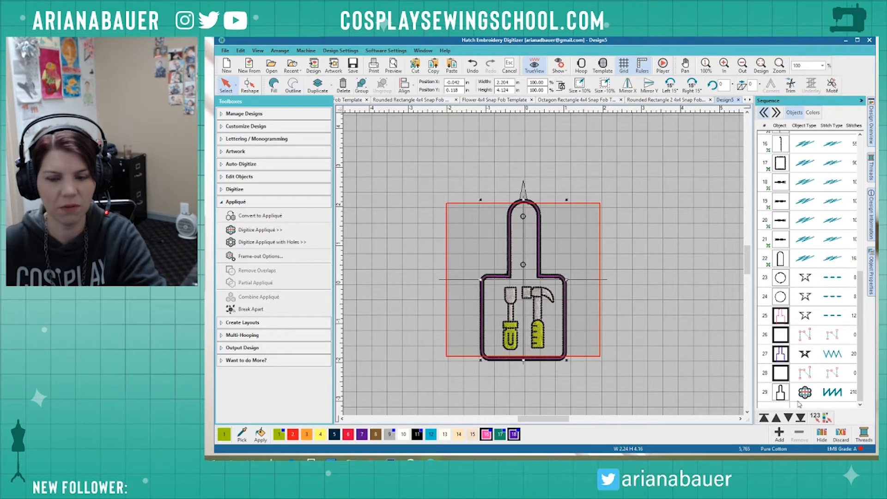
pyautogui.click(763, 418)
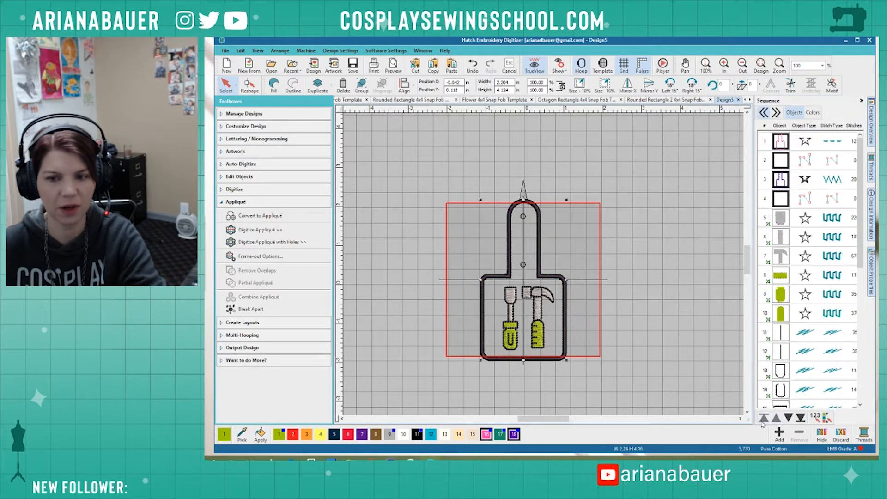
pyautogui.moveTo(861, 238)
pyautogui.mouseDown()
pyautogui.moveTo(870, 395)
pyautogui.moveTo(865, 230)
pyautogui.mouseUp()
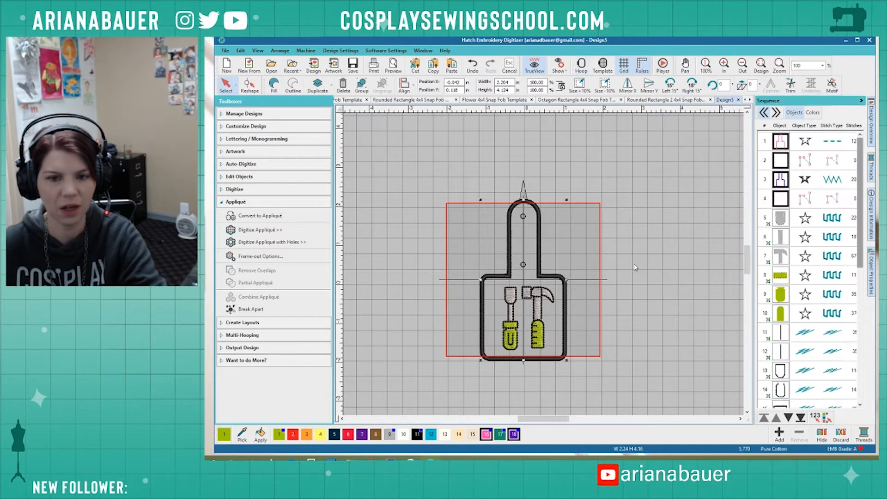
pyautogui.click(418, 302)
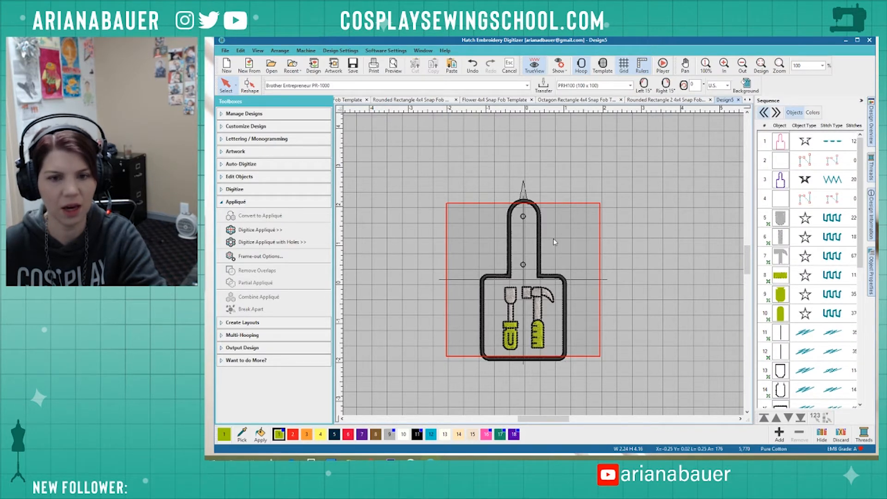
# Group all the fob objects and rotate them 45 degrees, shifting the design slightly left.
pyautogui.moveTo(467, 167); pyautogui.dragTo(571, 327)
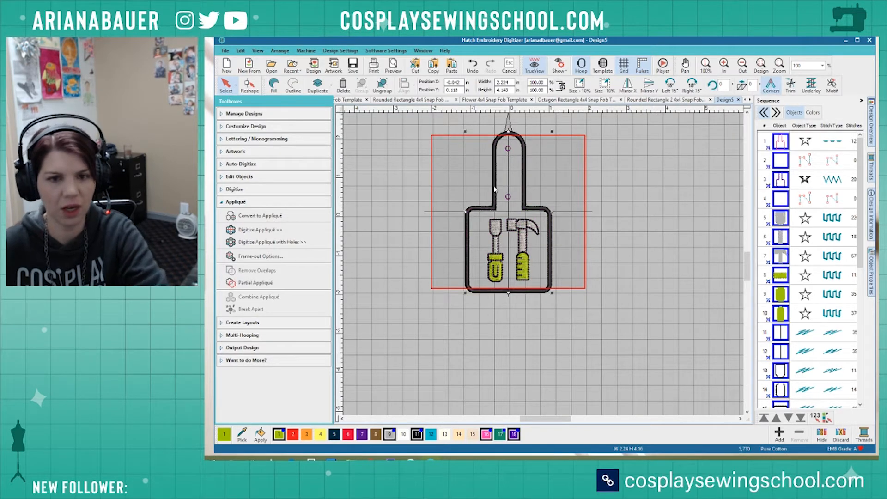
pyautogui.scroll(1, 495, 189)
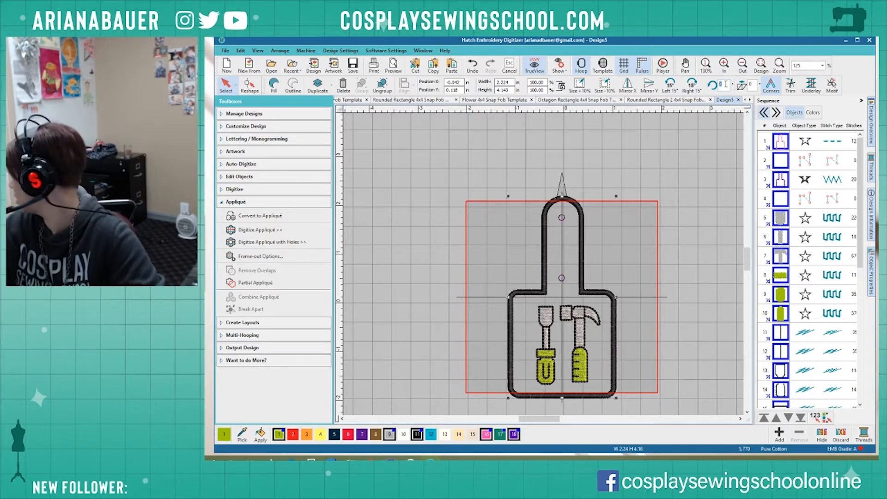
pyautogui.write('45')
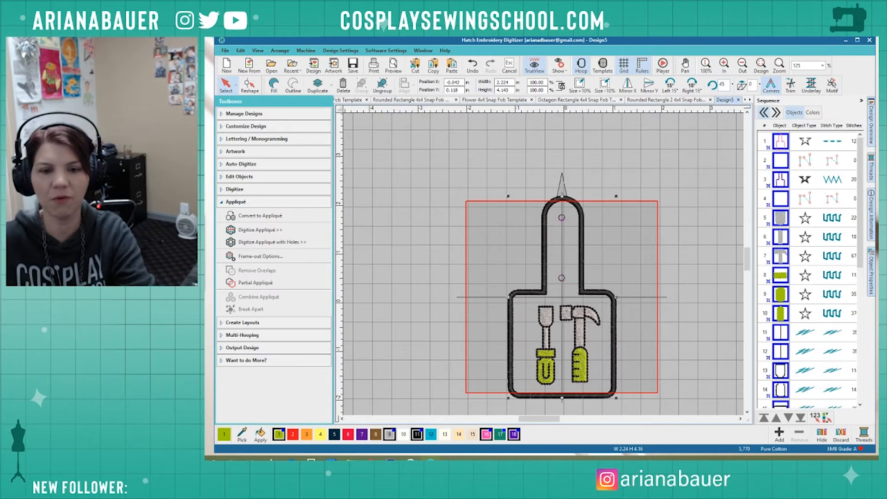
pyautogui.press('Return')
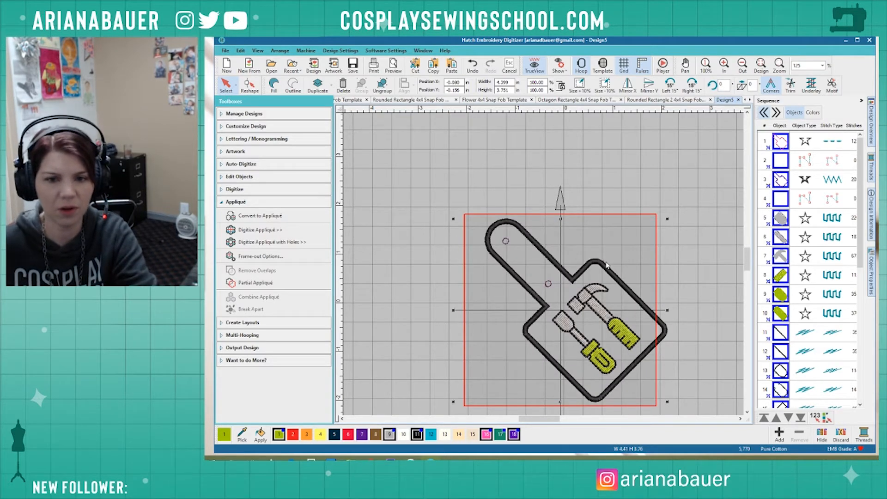
pyautogui.moveTo(604, 267); pyautogui.dragTo(571, 264)
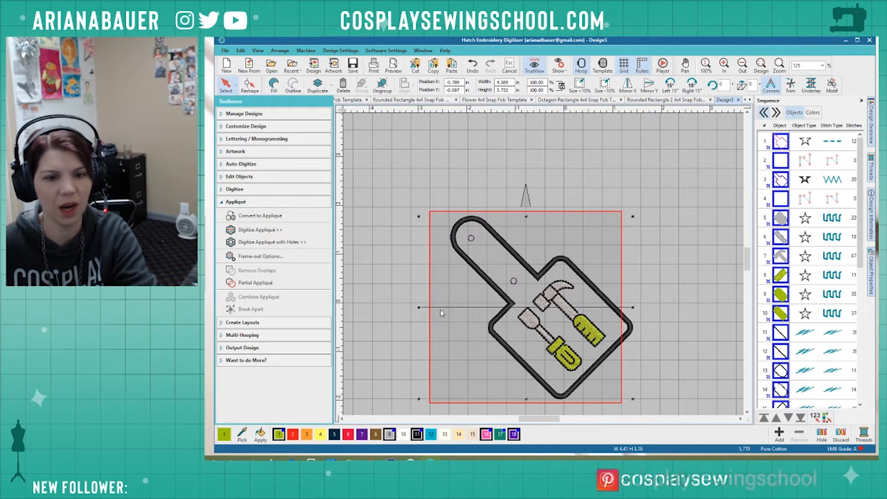
pyautogui.click(422, 312)
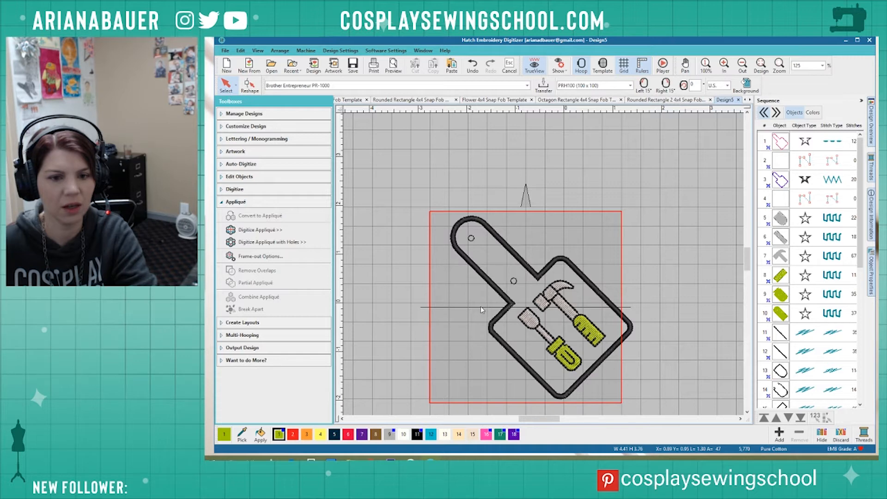
# Apply Closest Join to the grouped fob design and undo the trial move.
pyautogui.click(508, 296)
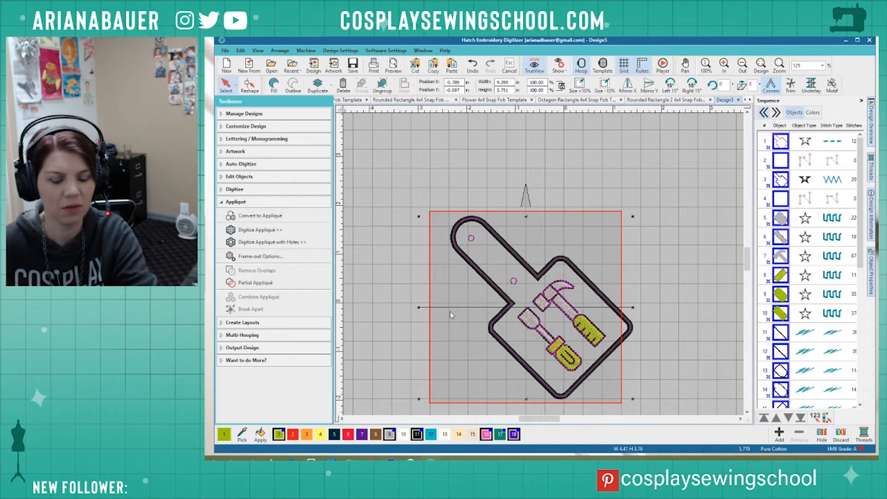
pyautogui.press('j')
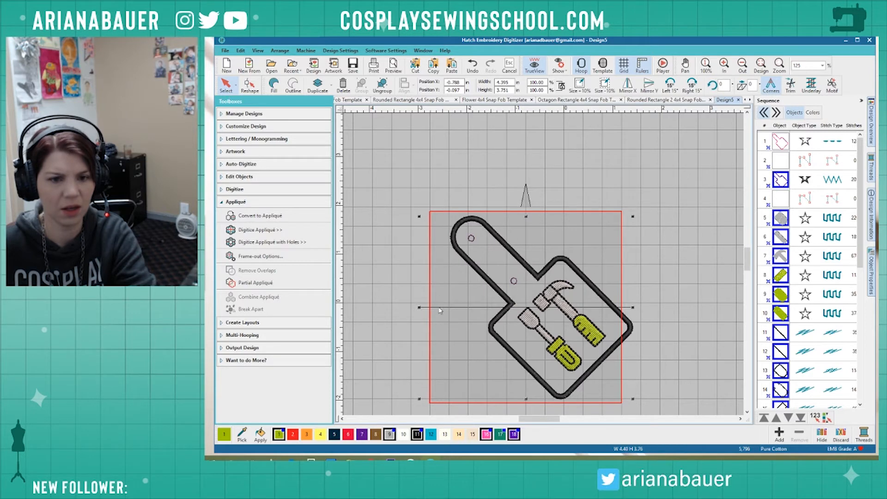
pyautogui.moveTo(440, 311); pyautogui.dragTo(442, 295)
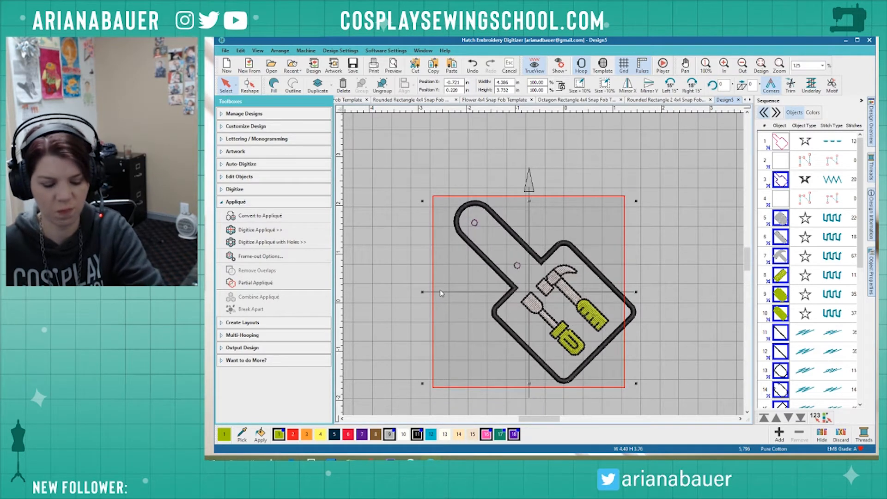
pyautogui.hotkey('ctrl', 'z')
pyautogui.click(640, 276)
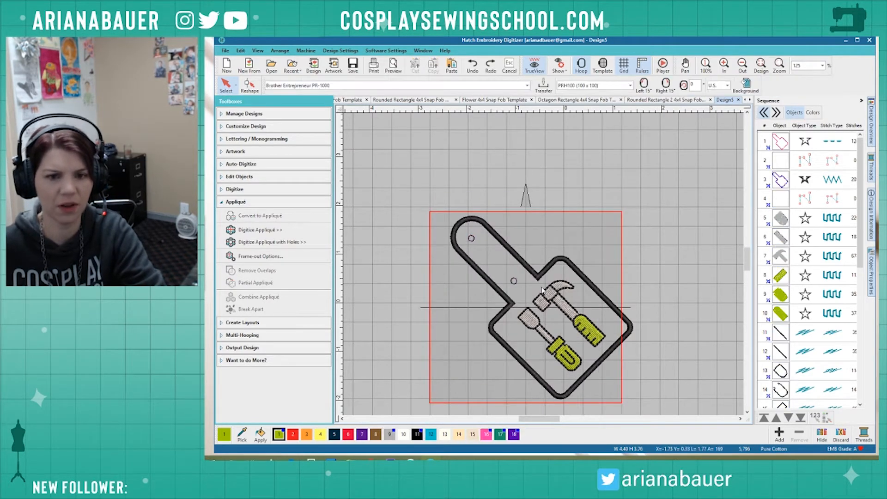
# Select the fob group, check the end of its stitch sequence, and ungroup it.
pyautogui.click(567, 268)
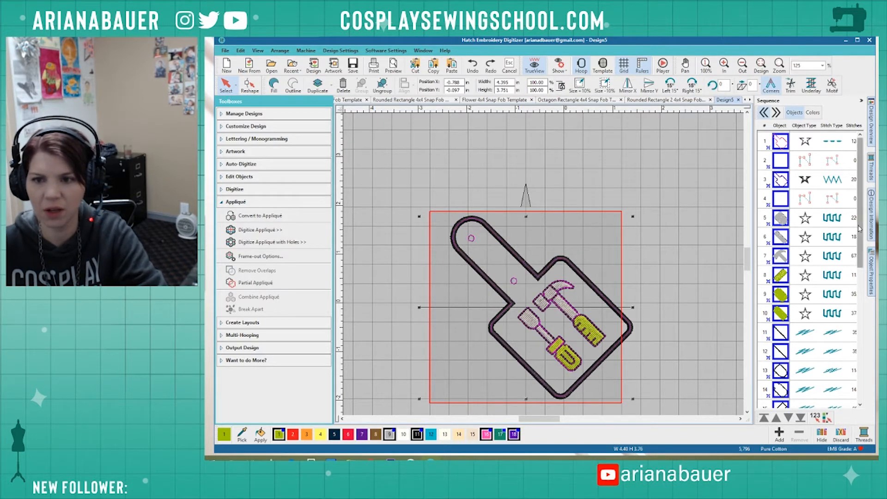
pyautogui.moveTo(857, 228); pyautogui.dragTo(848, 376)
pyautogui.click(834, 402)
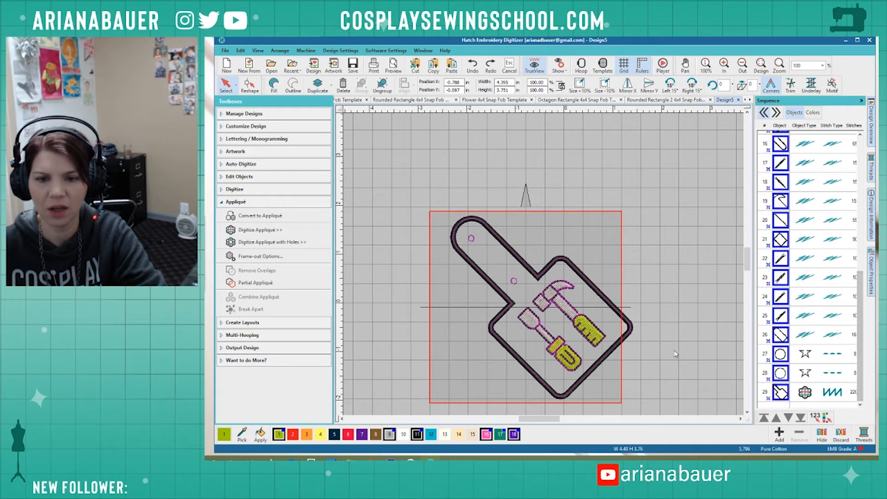
pyautogui.click(629, 333)
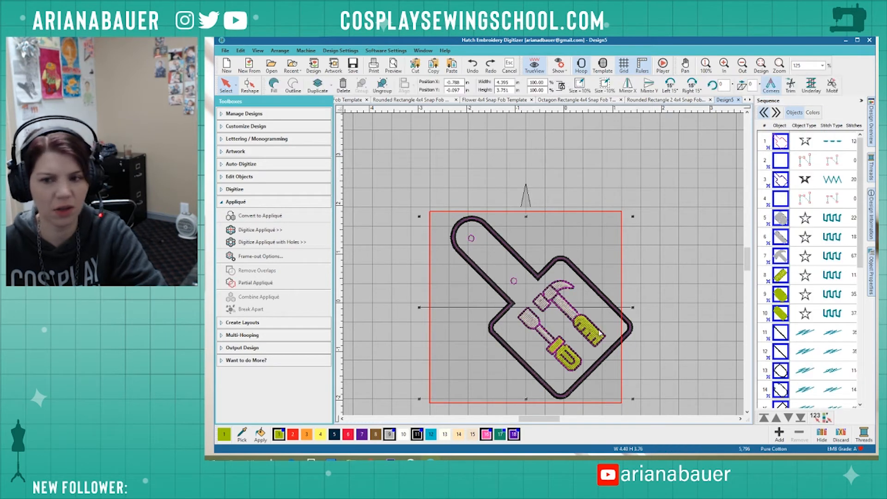
pyautogui.click(776, 317)
pyautogui.rightClick(777, 317)
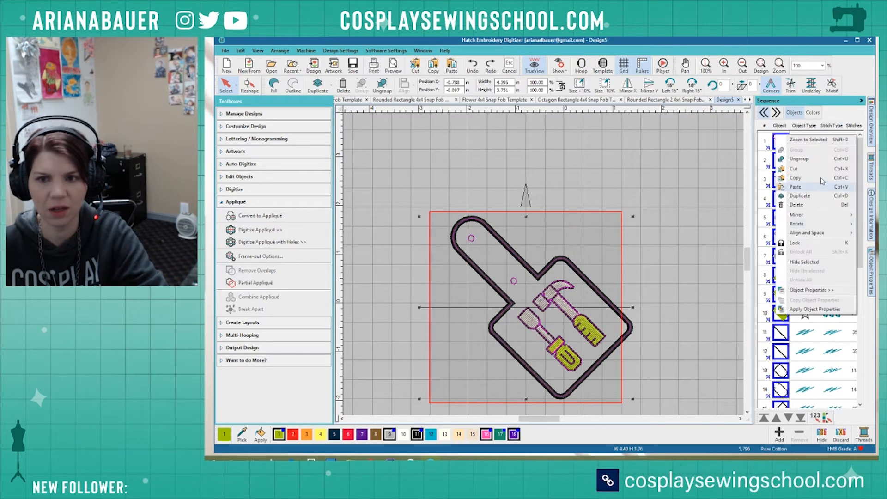
pyautogui.click(786, 162)
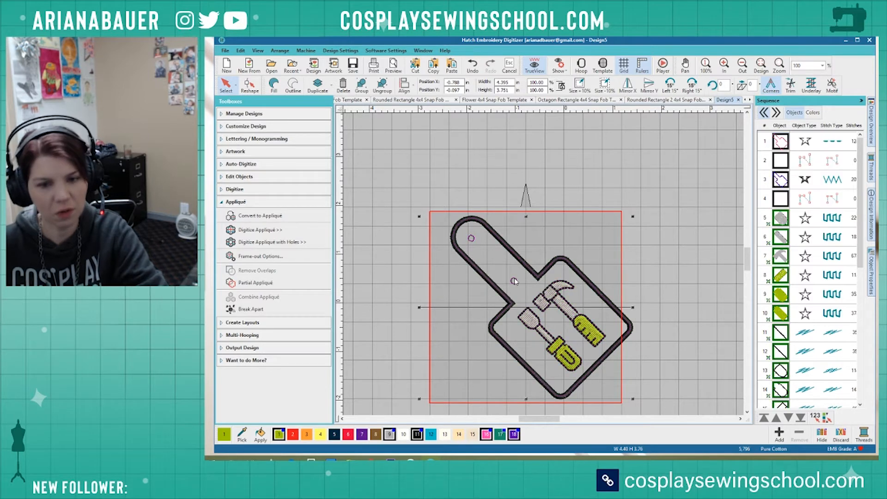
pyautogui.click(517, 361)
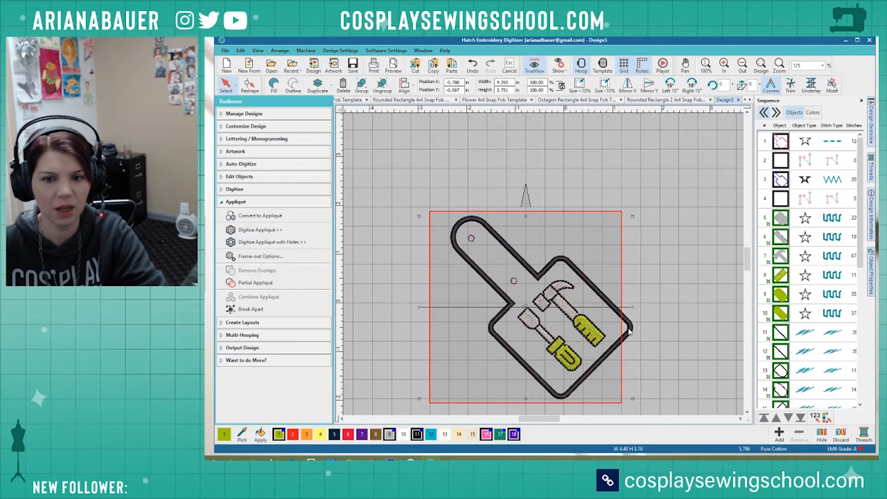
# Break apart the black appliqué border at the end of the stitch sequence into a plain satin border.
pyautogui.press('Escape')
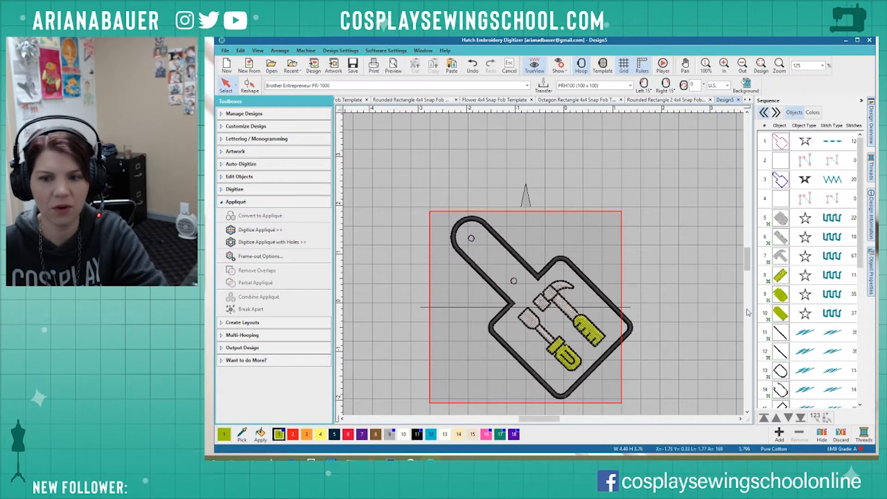
pyautogui.scroll(-3, 758, 370)
pyautogui.click(780, 392)
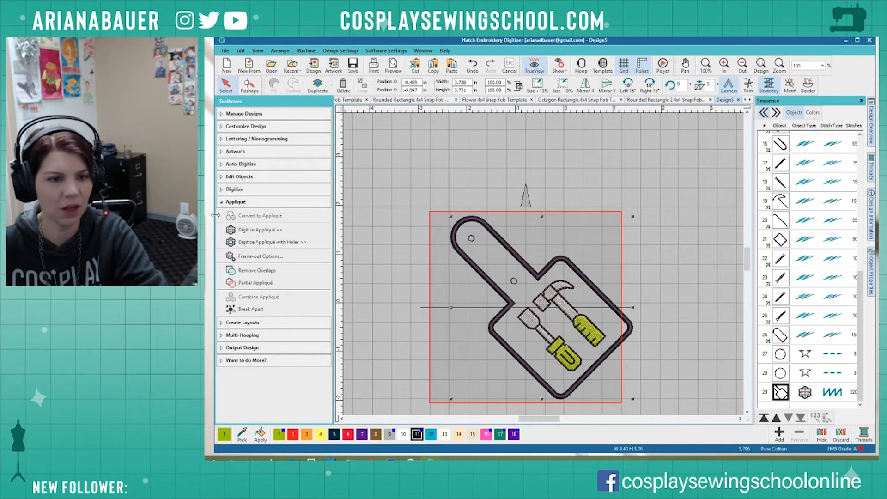
pyautogui.click(251, 310)
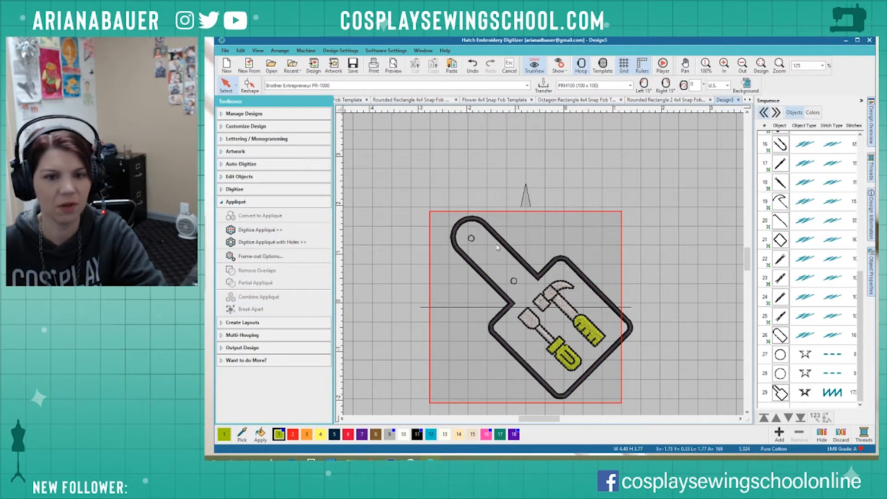
# Select every object of the fob design and move them slightly left and down together.
pyautogui.hotkey('ctrl', 'a')
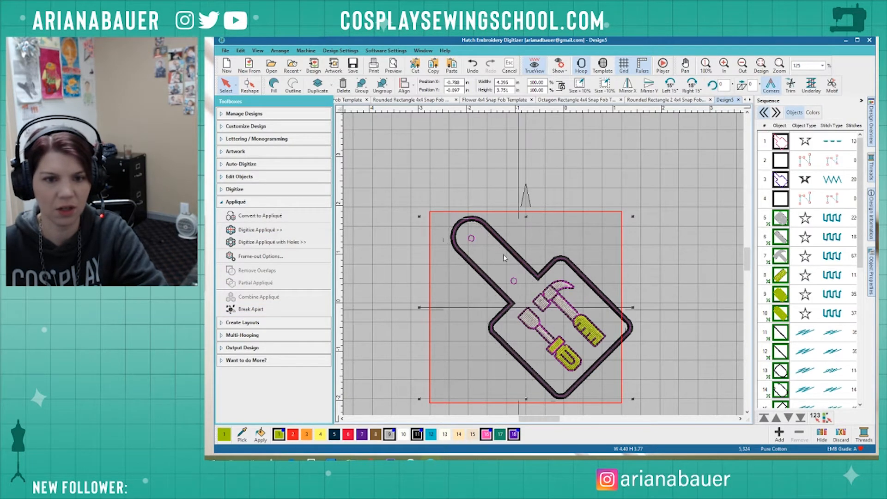
pyautogui.moveTo(504, 254); pyautogui.dragTo(500, 258)
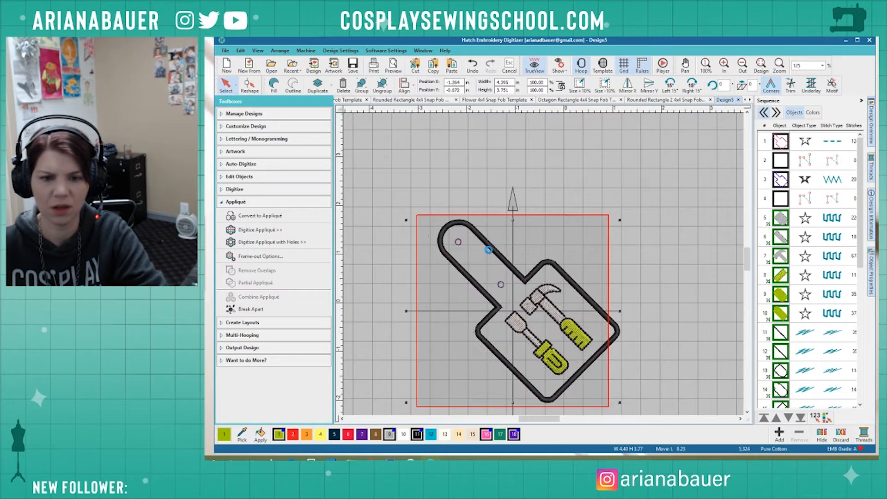
pyautogui.press('Escape')
pyautogui.moveTo(566, 321); pyautogui.dragTo(532, 320)
pyautogui.moveTo(550, 267); pyautogui.dragTo(533, 271)
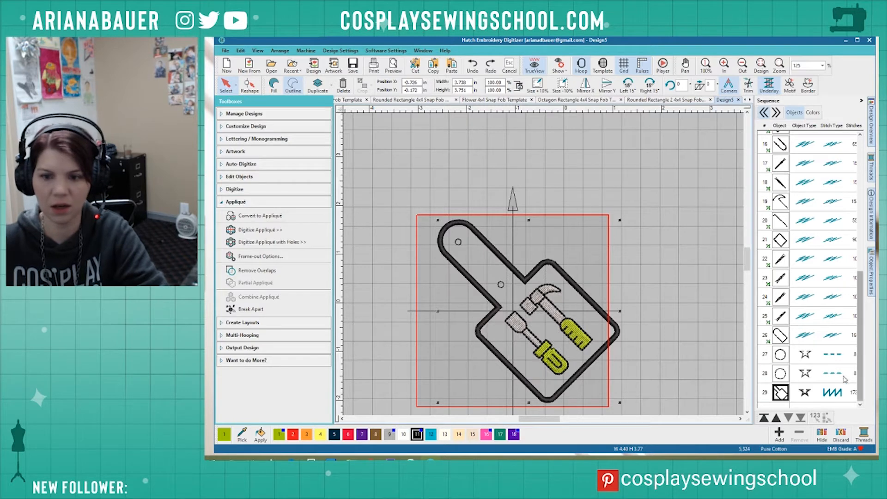
# Try to move the tool motif, snap circles and satin border left without the first four appliqué components, and undo it.
pyautogui.scroll(5, 790, 245)
pyautogui.scroll(1, 791, 245)
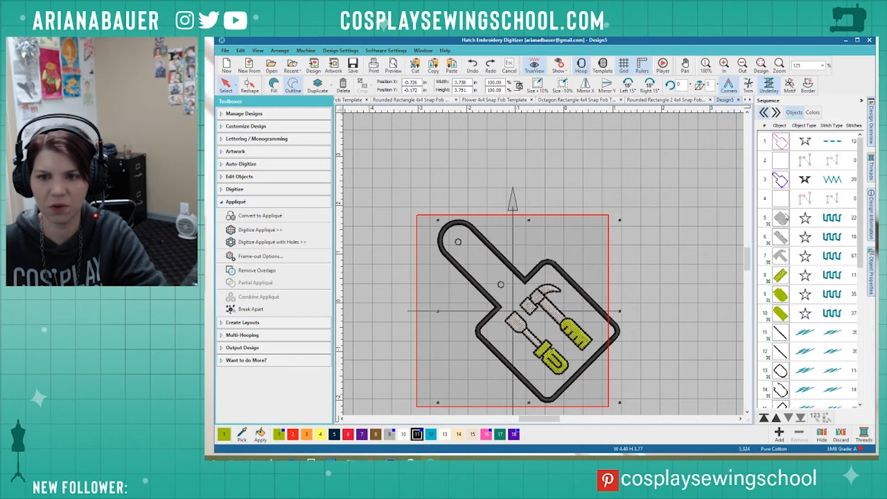
pyautogui.keyDown('shift'); pyautogui.click(786, 217); pyautogui.keyUp('shift')
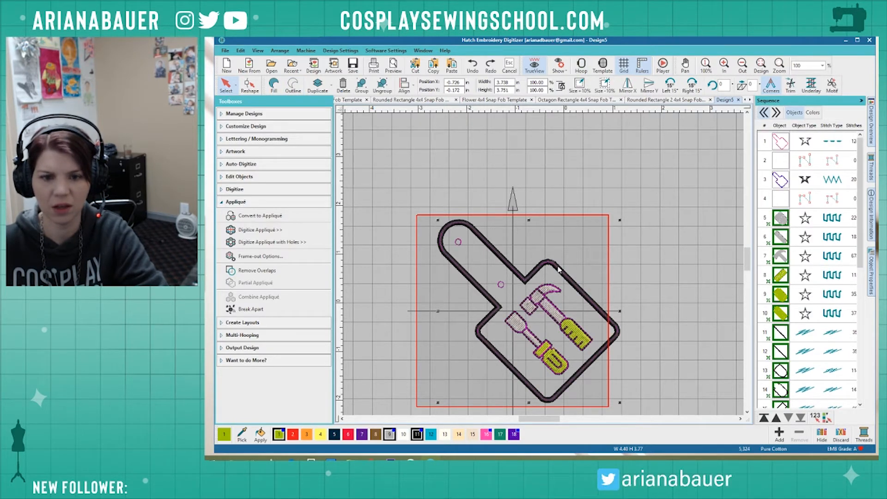
pyautogui.moveTo(559, 268); pyautogui.dragTo(547, 271)
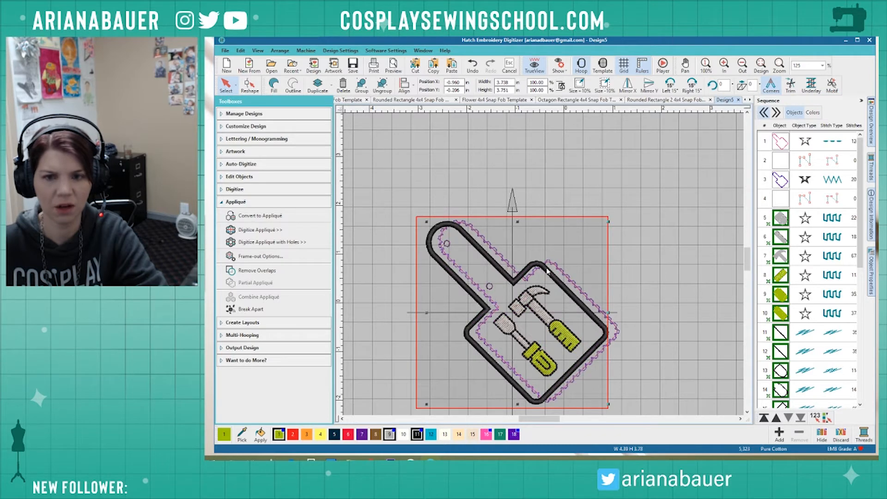
pyautogui.hotkey('ctrl', 'z')
# Add the pink and purple appliqué outlines to the selection and move the whole design about 0.34 in left.
pyautogui.keyDown('ctrl'); pyautogui.click(791, 180); pyautogui.keyUp('ctrl')
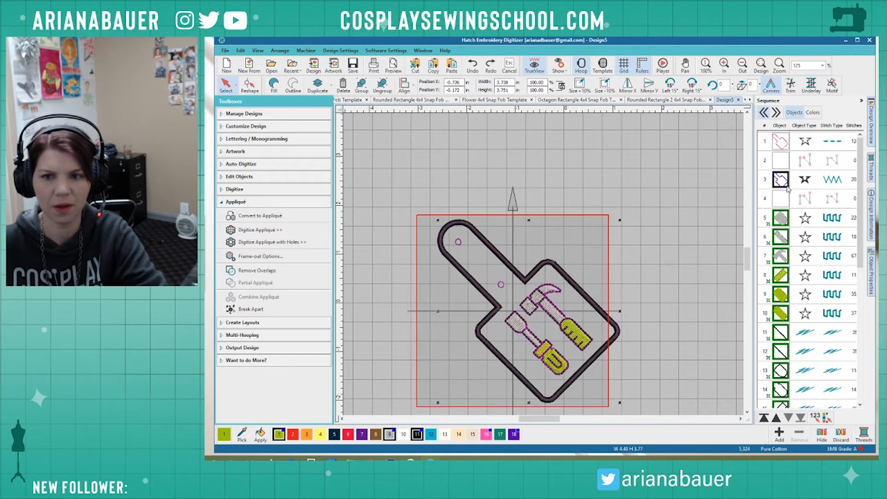
pyautogui.keyDown('ctrl'); pyautogui.click(791, 143); pyautogui.keyUp('ctrl')
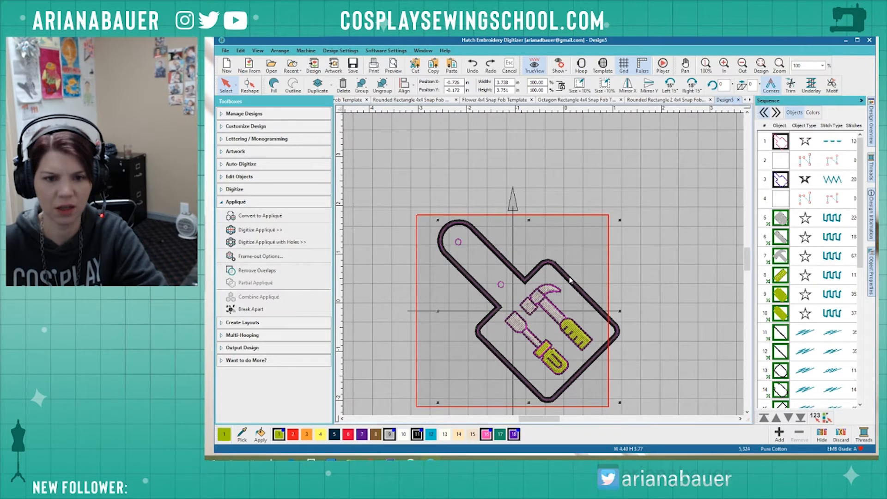
pyautogui.moveTo(565, 282); pyautogui.dragTo(554, 280)
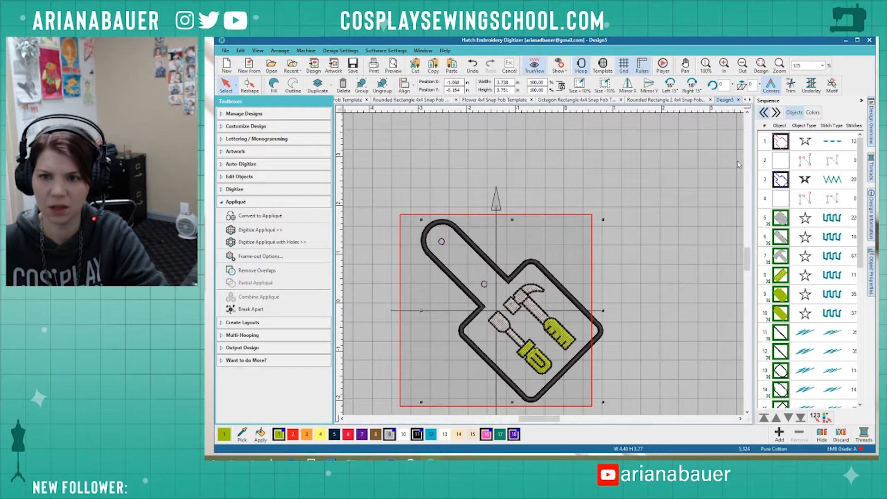
# Exclude both appliqué outlines from the selection and move the motif, circles and satin border about 0.36 in left of them.
pyautogui.keyDown('ctrl'); pyautogui.click(777, 149); pyautogui.keyUp('ctrl')
pyautogui.keyDown('ctrl'); pyautogui.click(783, 187); pyautogui.keyUp('ctrl')
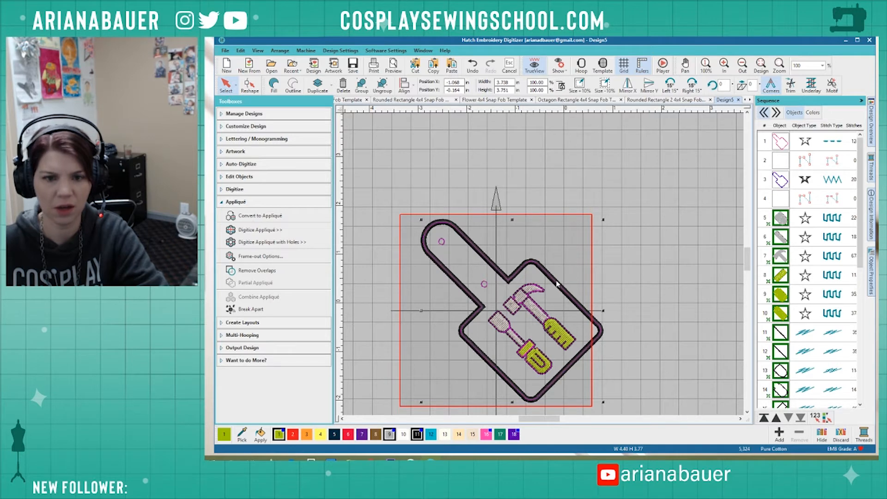
pyautogui.moveTo(557, 282); pyautogui.dragTo(541, 283)
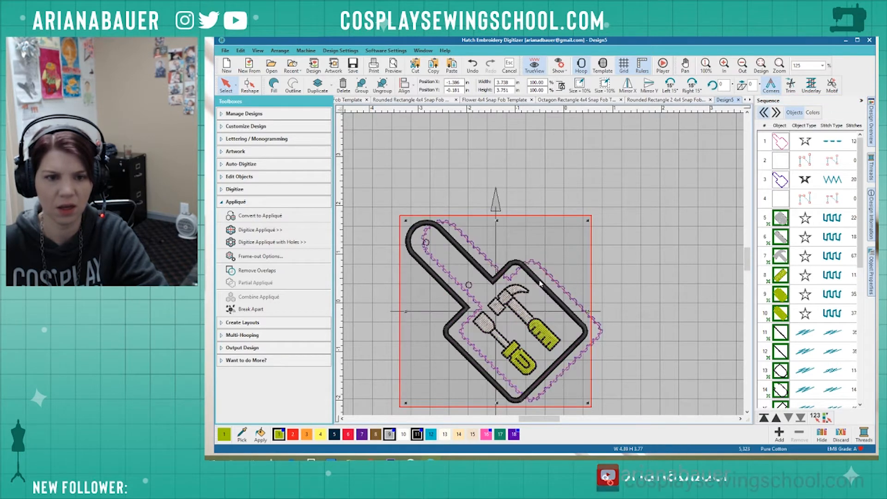
pyautogui.press('Left')
pyautogui.press('Up')
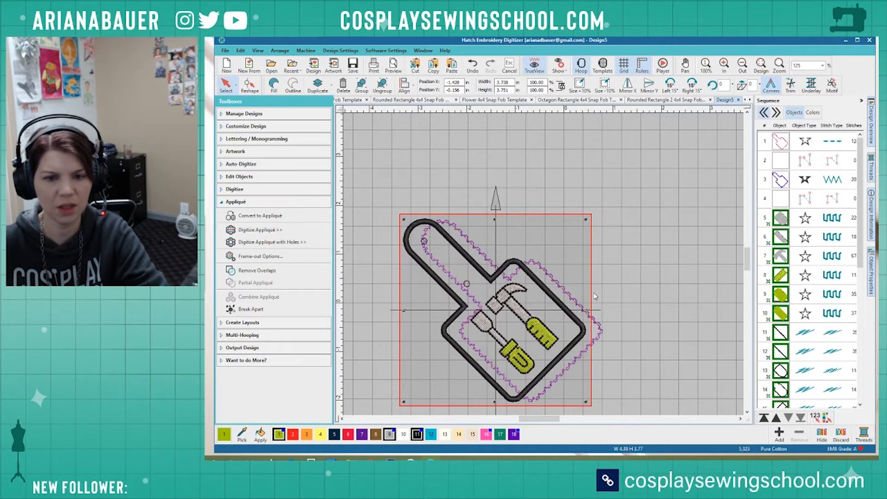
pyautogui.scroll(-1, 592, 295)
pyautogui.scroll(2, 443, 254)
pyautogui.scroll(-1, 697, 260)
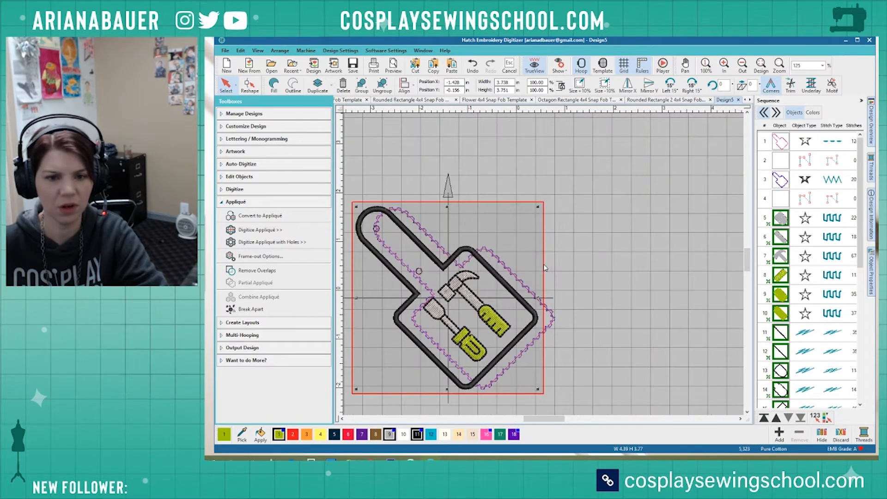
pyautogui.scroll(-1, 543, 265)
pyautogui.scroll(1, 543, 264)
# Delete the four misaligned appliqué components at the start of the stitch sequence.
pyautogui.click(628, 242)
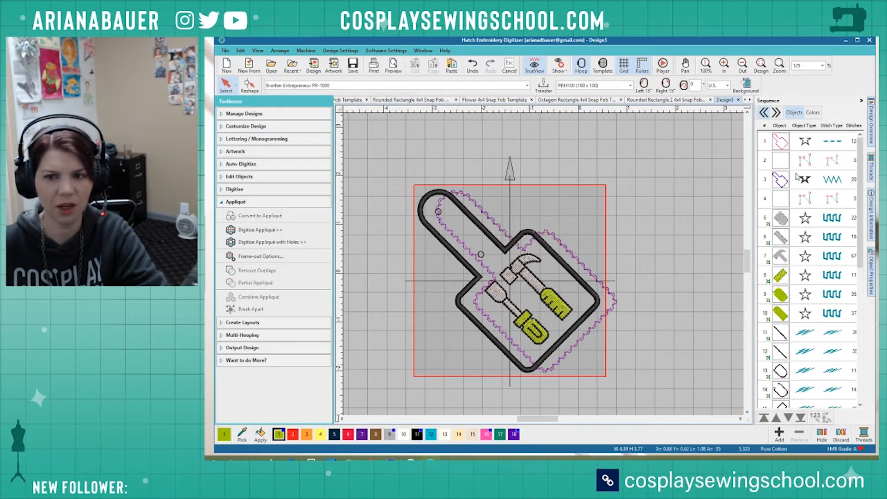
pyautogui.click(781, 156)
pyautogui.click(783, 145)
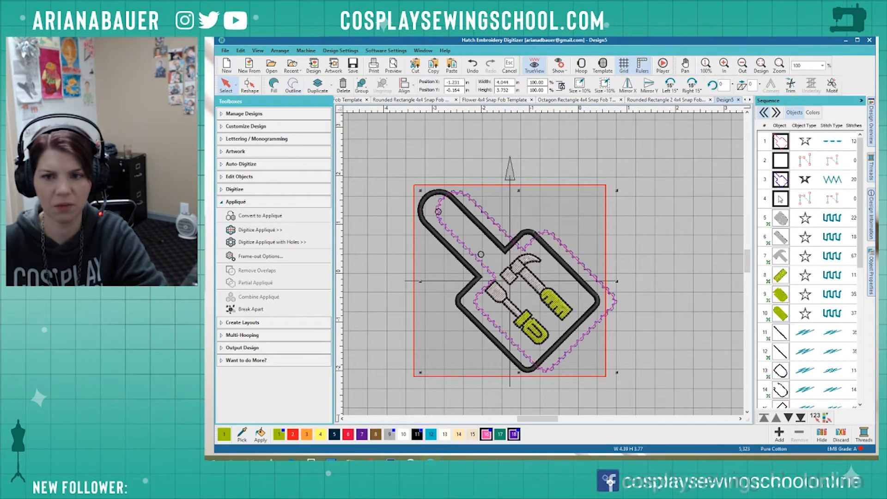
pyautogui.press('Delete')
# Convert the black satin border at the end of the stitch sequence to an appliqué object.
pyautogui.scroll(-5, 781, 198)
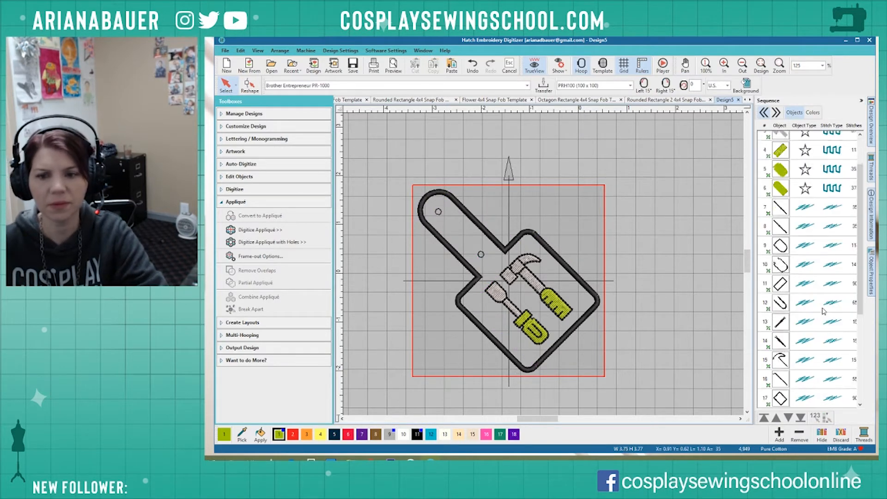
pyautogui.click(786, 398)
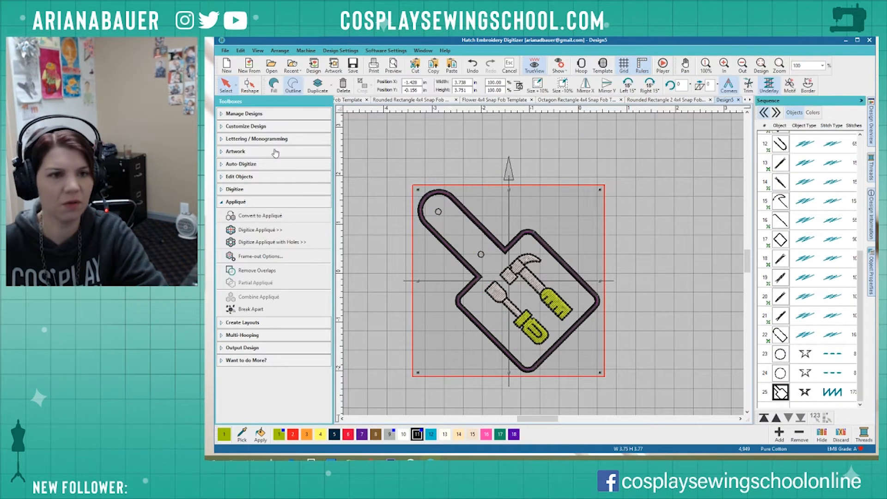
pyautogui.click(255, 221)
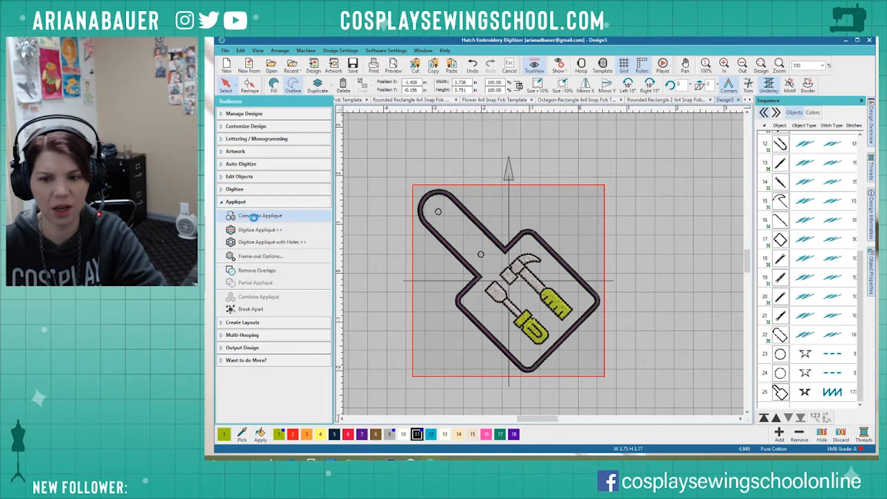
# Break apart the new appliqué border, repeating it on the remaining appliqué object to leave a plain satin border.
pyautogui.click(787, 399)
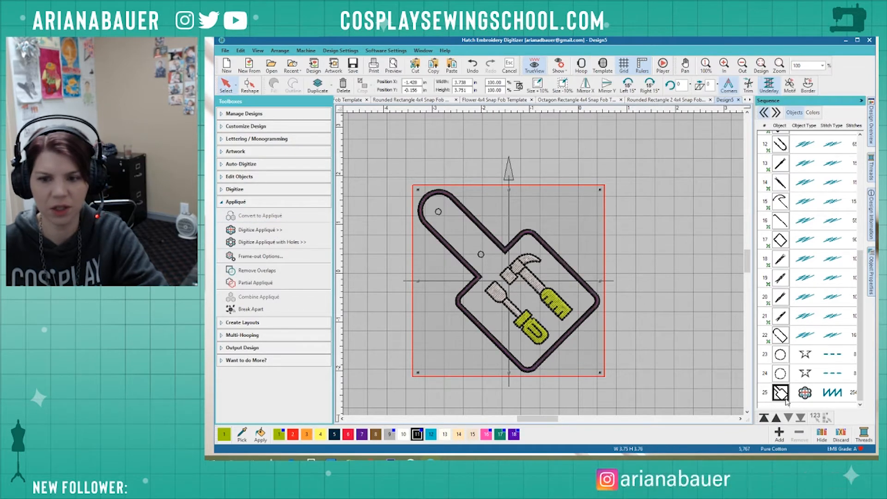
pyautogui.click(244, 309)
pyautogui.click(780, 392)
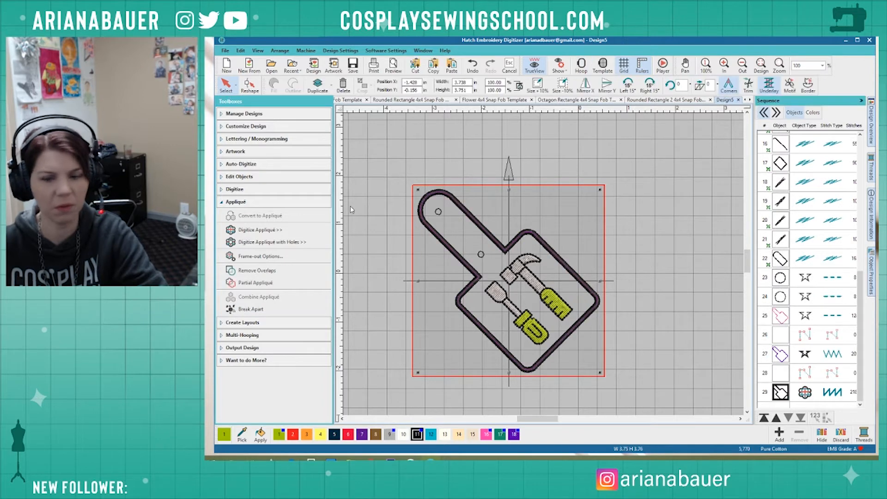
pyautogui.click(252, 309)
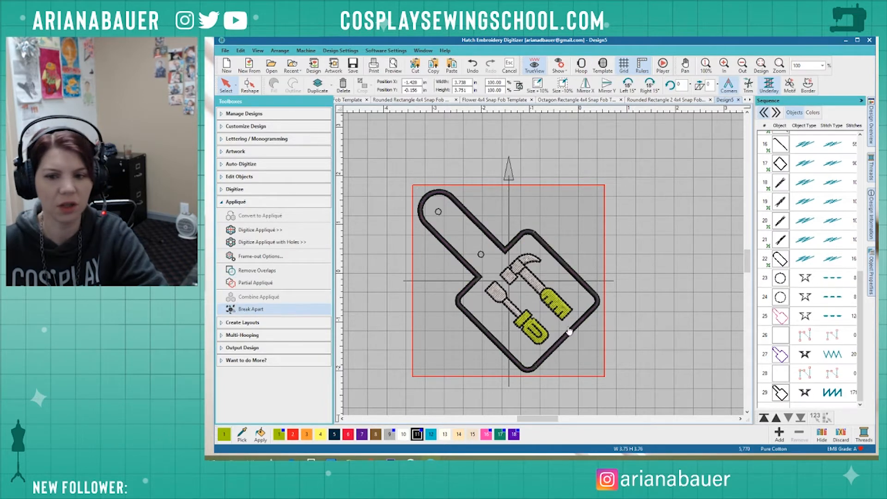
# Move the four separated appliqué components, objects 25 to 28, to the start of the stitch sequence, leaving the satin border last.
pyautogui.click(780, 324)
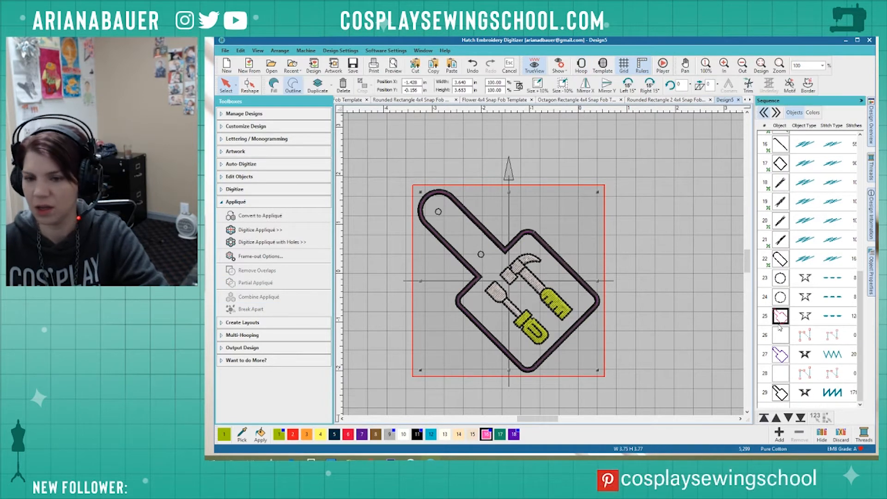
pyautogui.keyDown('shift'); pyautogui.click(781, 381); pyautogui.keyUp('shift')
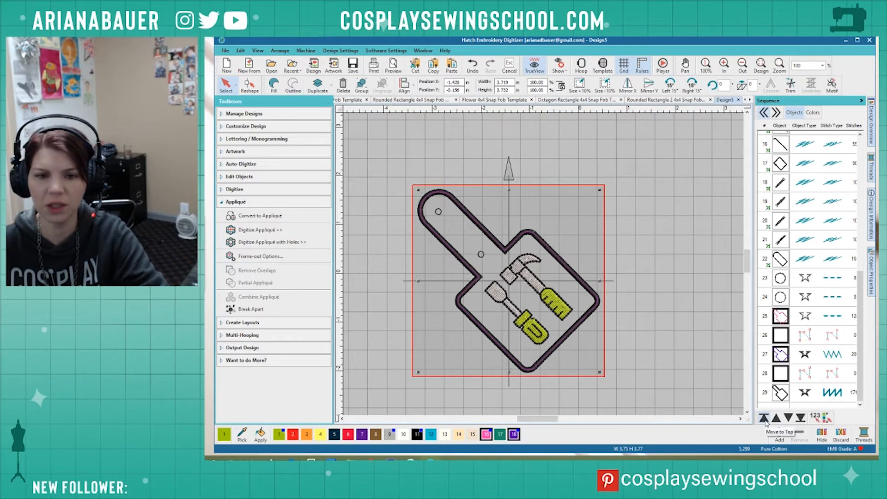
pyautogui.click(765, 418)
pyautogui.scroll(-5, 782, 407)
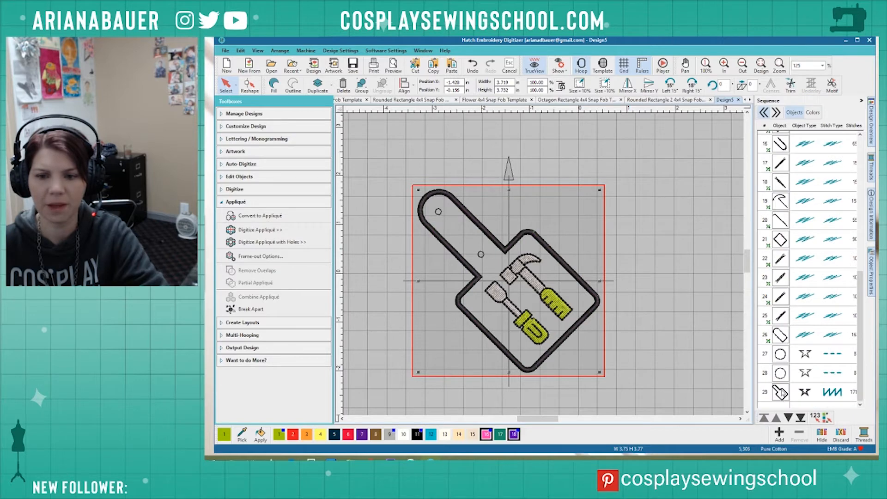
pyautogui.click(646, 282)
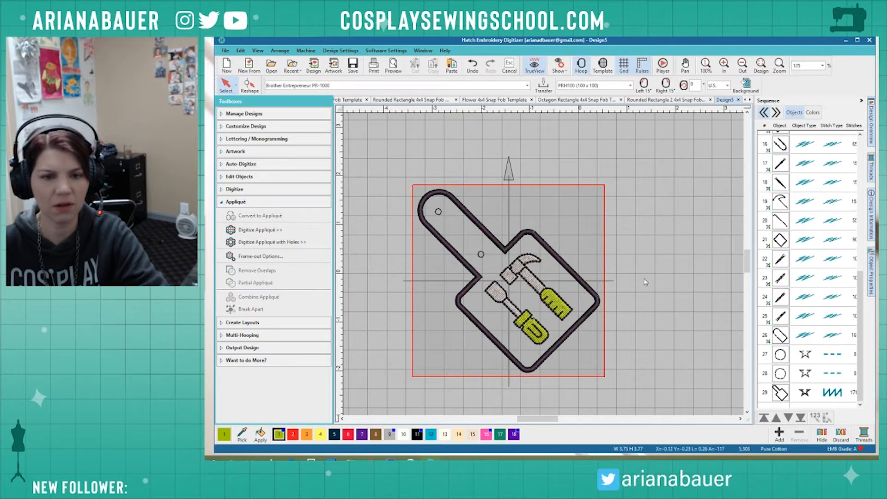
# Save the design in the Snap Fob folder as an EMB file named Hammer and Screwdriver Snap Fob.
pyautogui.hotkey('ctrl', 's')
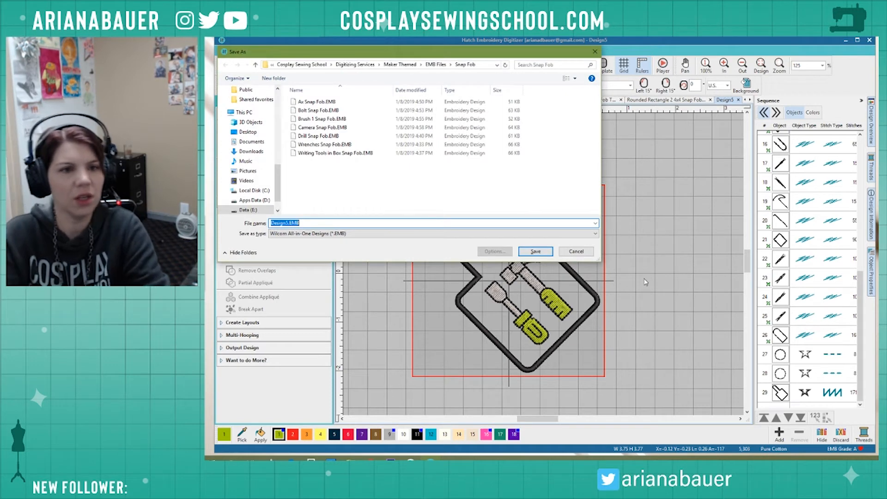
pyautogui.write('Ham')
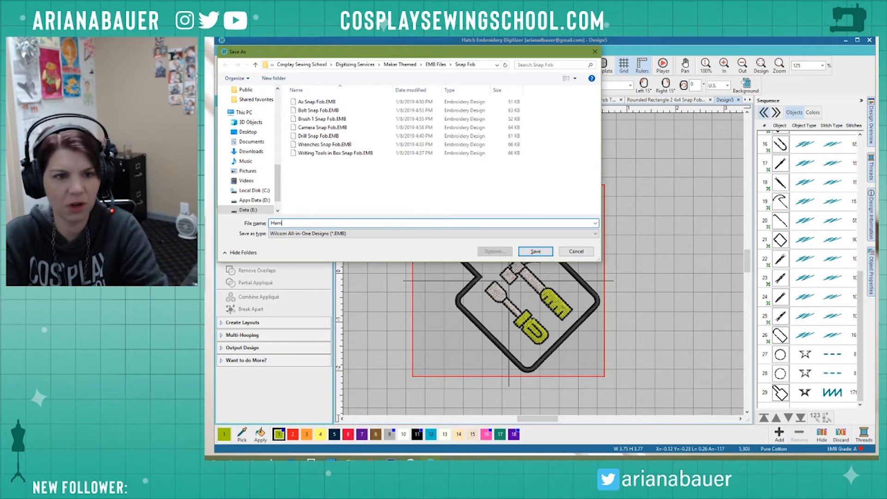
pyautogui.write('mer and Screwdriver Snap Fob')
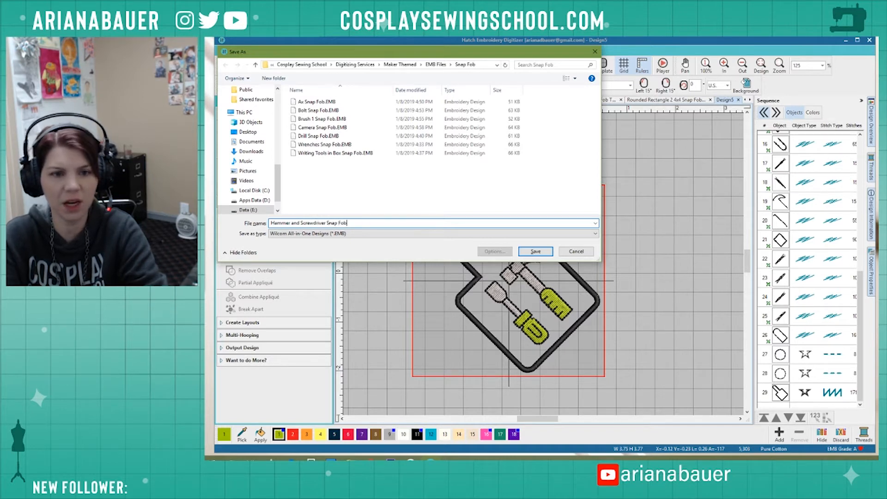
pyautogui.press('Return')
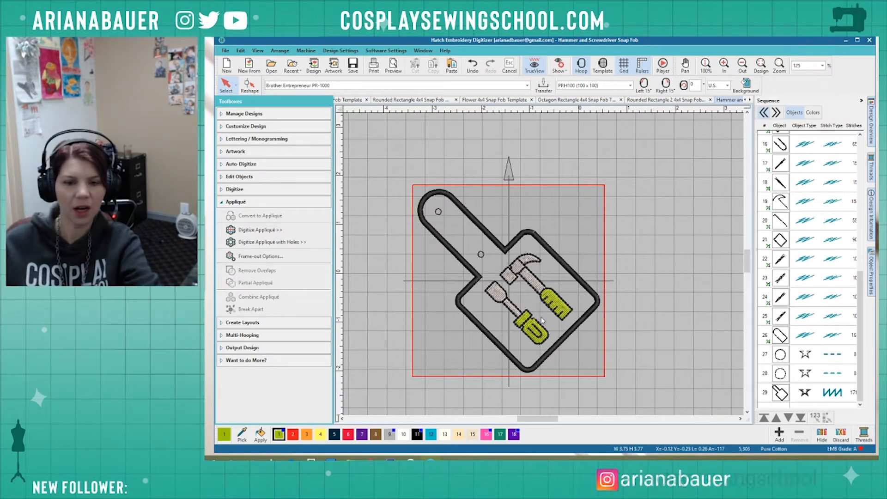
# Close the saved Hammer and Screwdriver Snap Fob design and return to the Rounded Rectangle 2 4x4 template.
pyautogui.click(549, 306)
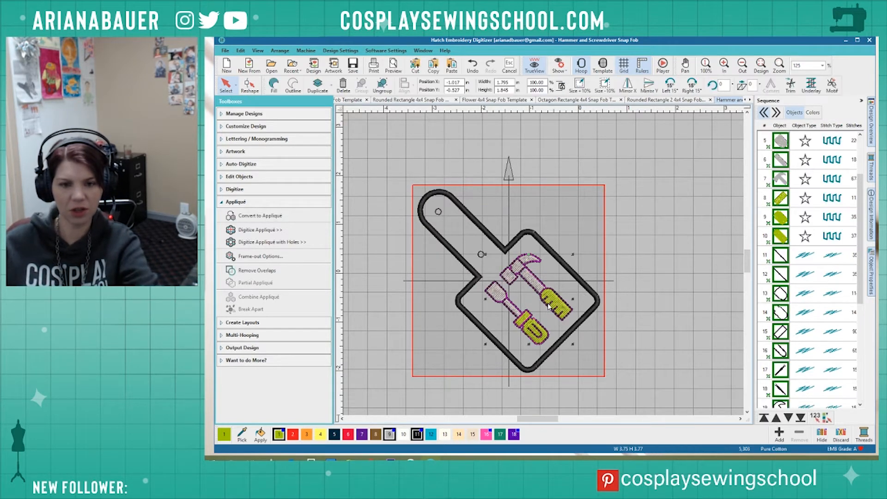
pyautogui.click(638, 277)
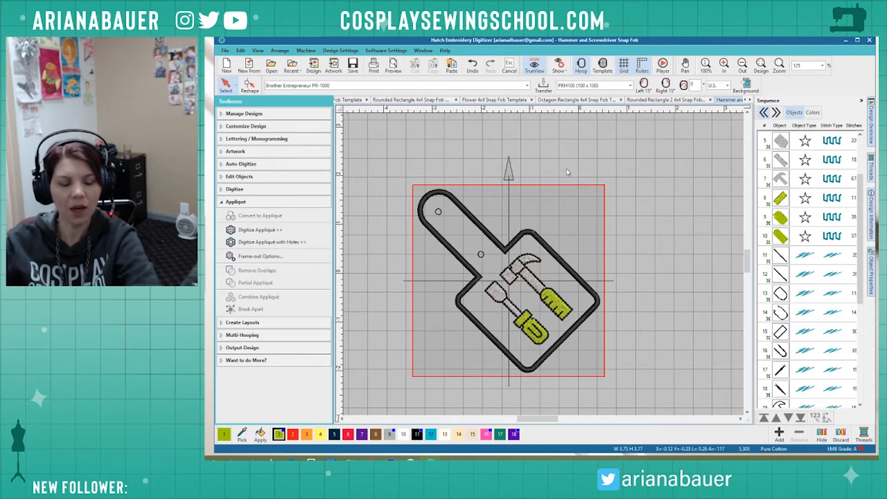
pyautogui.click(735, 100)
pyautogui.click(740, 100)
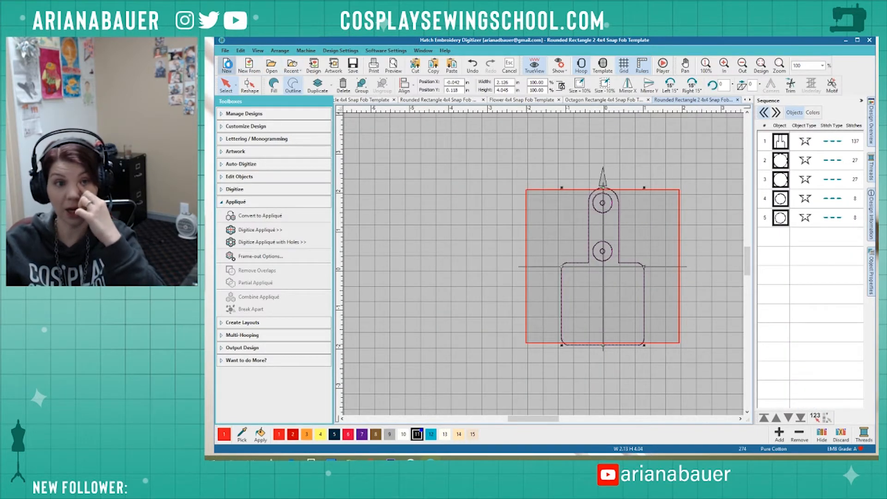
# Create a new design and insert Hand with Wrench.EMB from the Small folder.
pyautogui.click(227, 64)
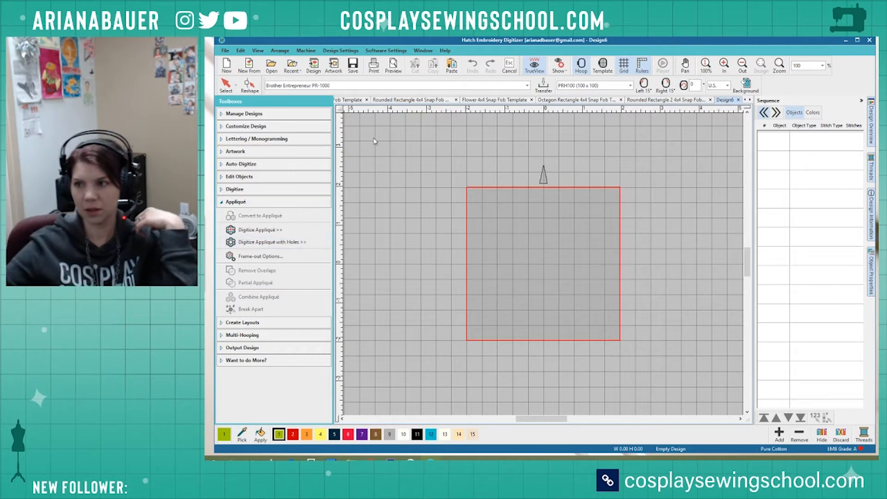
pyautogui.click(313, 66)
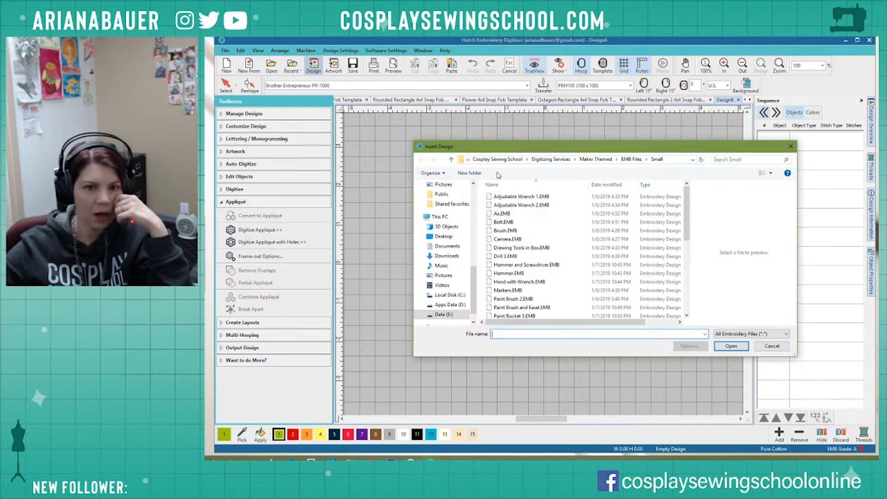
pyautogui.click(511, 256)
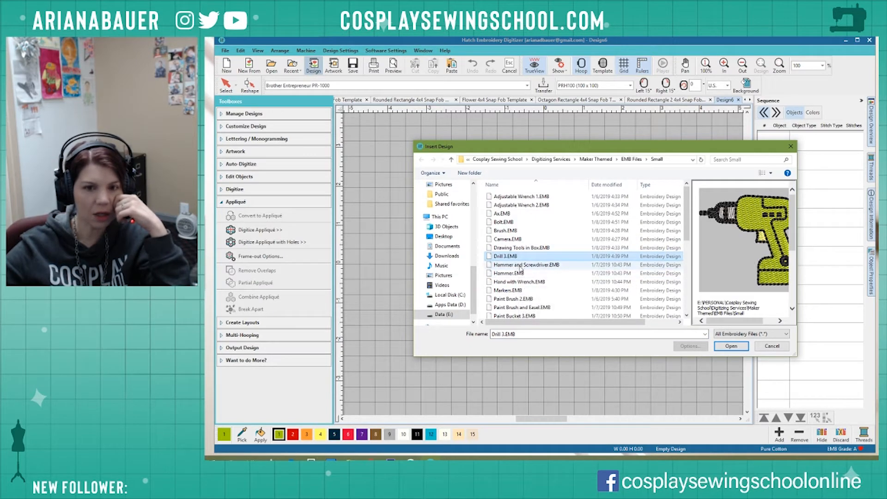
pyautogui.click(512, 273)
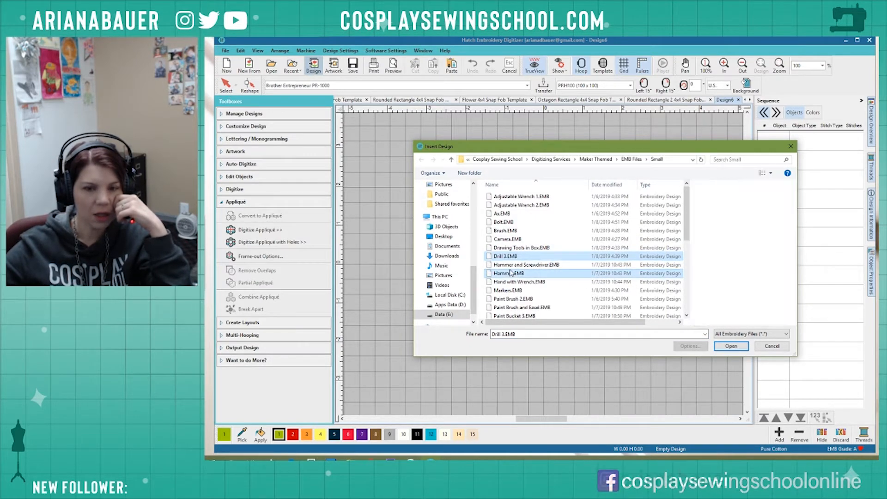
pyautogui.click(528, 284)
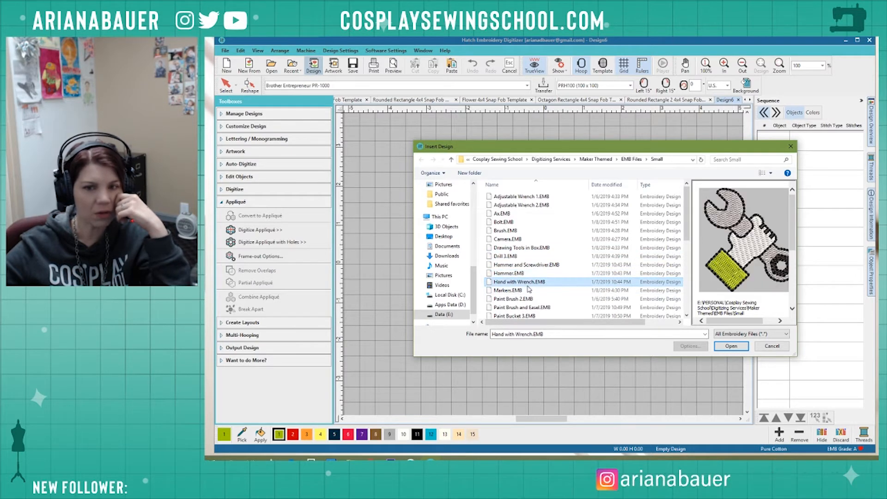
pyautogui.click(731, 347)
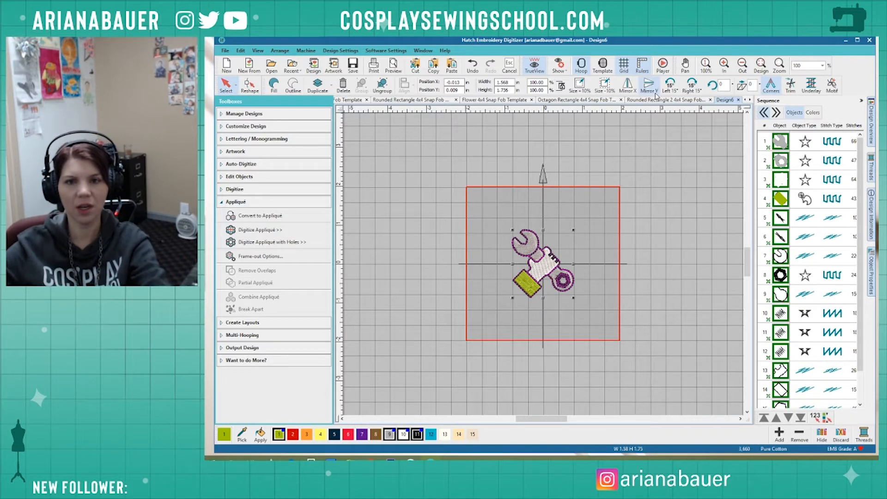
# In the Rounded Rectangle 2 4x4 Snap Fob Template, duplicate the fob outline in place.
pyautogui.click(657, 100)
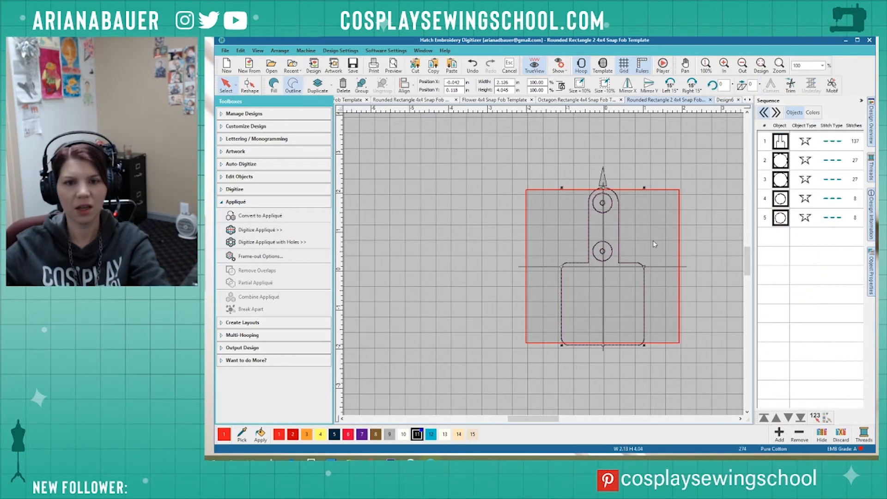
pyautogui.click(639, 267)
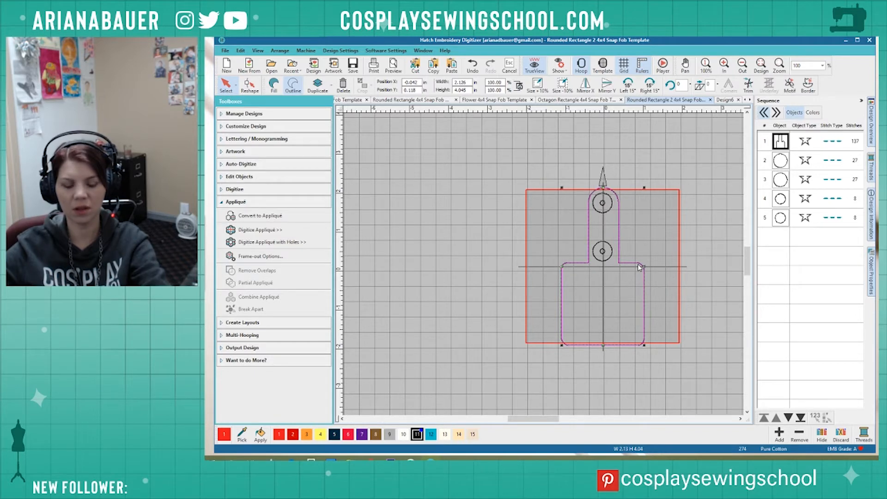
pyautogui.hotkey('ctrl', 'c')
pyautogui.hotkey('ctrl', 'v')
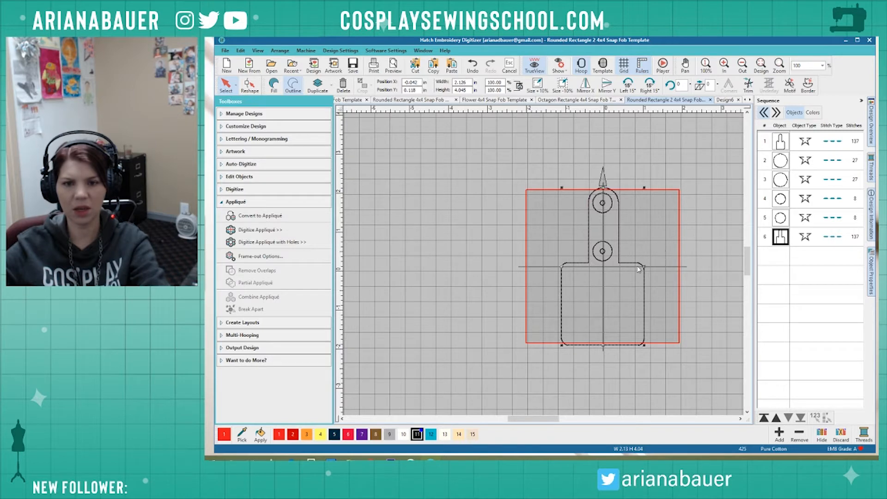
pyautogui.moveTo(639, 268); pyautogui.dragTo(711, 226)
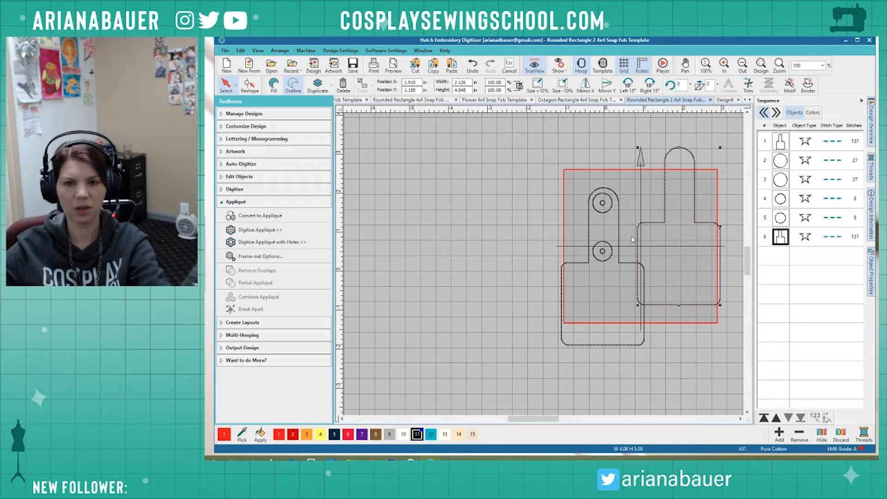
pyautogui.click(781, 218)
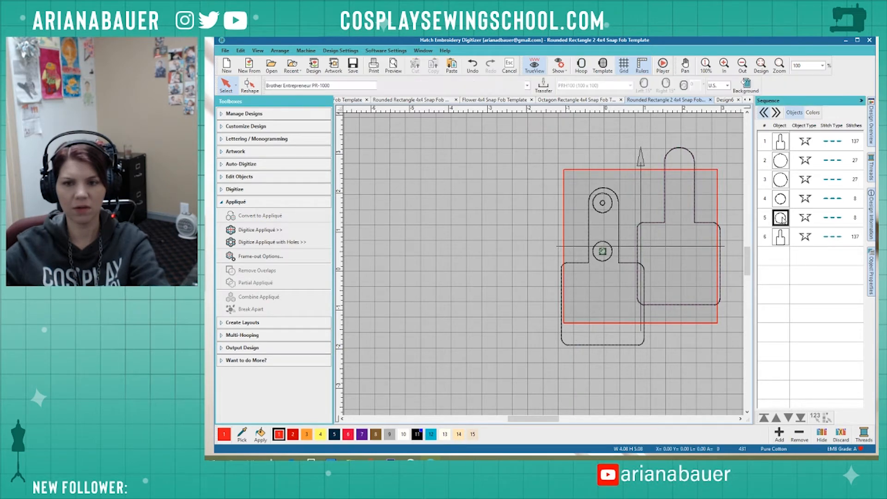
pyautogui.keyDown('shift'); pyautogui.click(785, 142); pyautogui.keyUp('shift')
pyautogui.moveTo(616, 214); pyautogui.dragTo(653, 193)
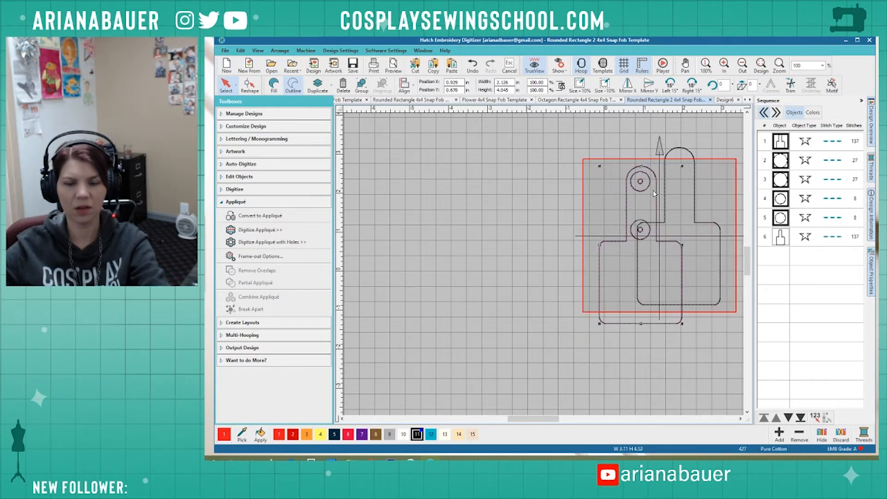
pyautogui.hotkey('ctrl', 'z')
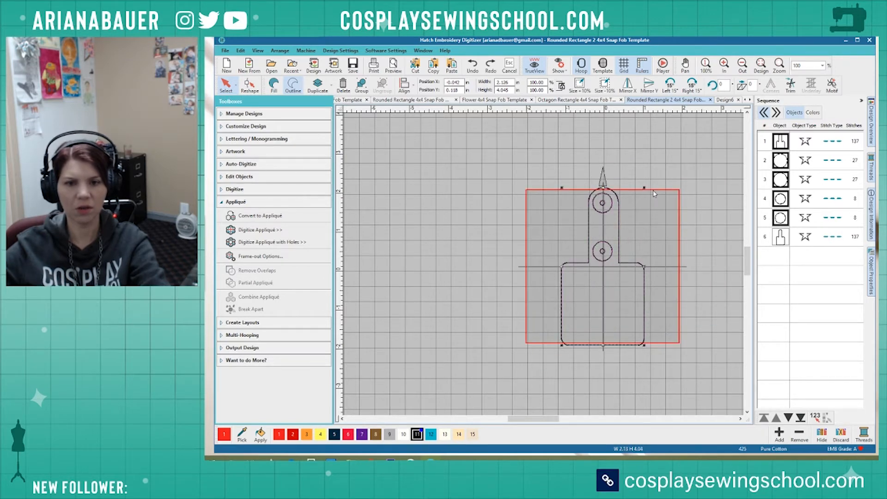
pyautogui.click(650, 172)
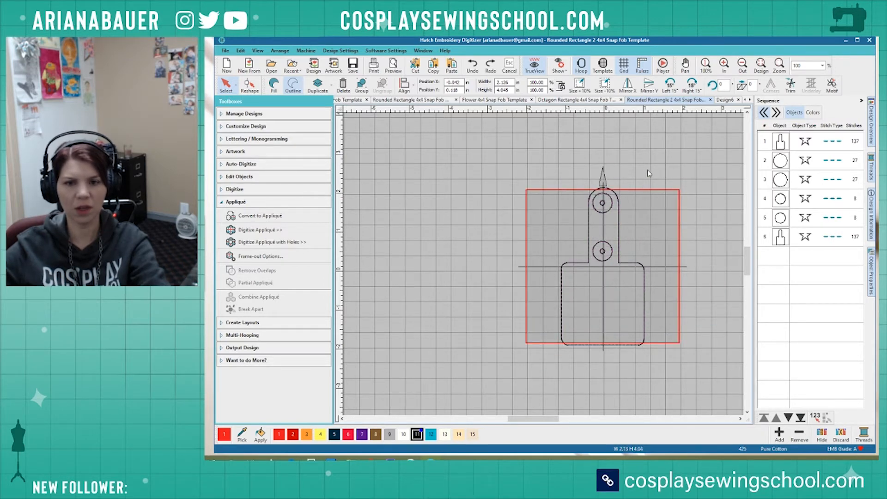
# Delete the original fob outline at the start of the sequence, keeping the duplicate as the last object.
pyautogui.click(781, 143)
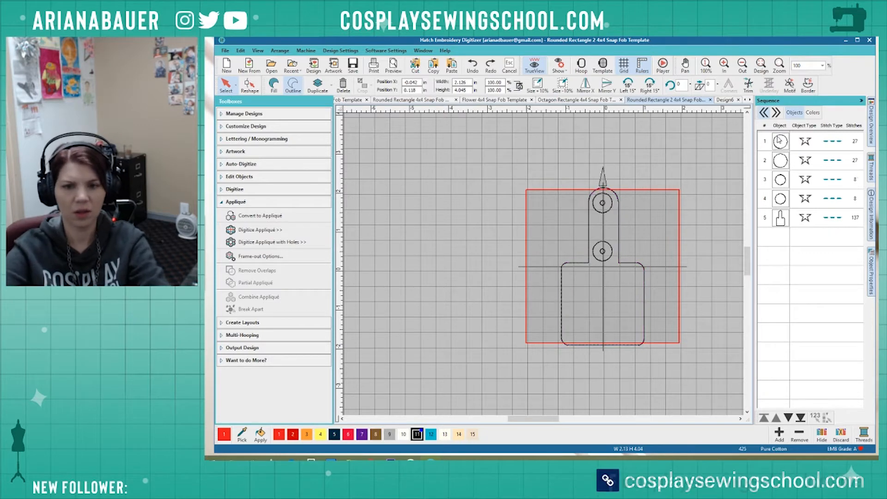
pyautogui.press('Delete')
pyautogui.click(781, 218)
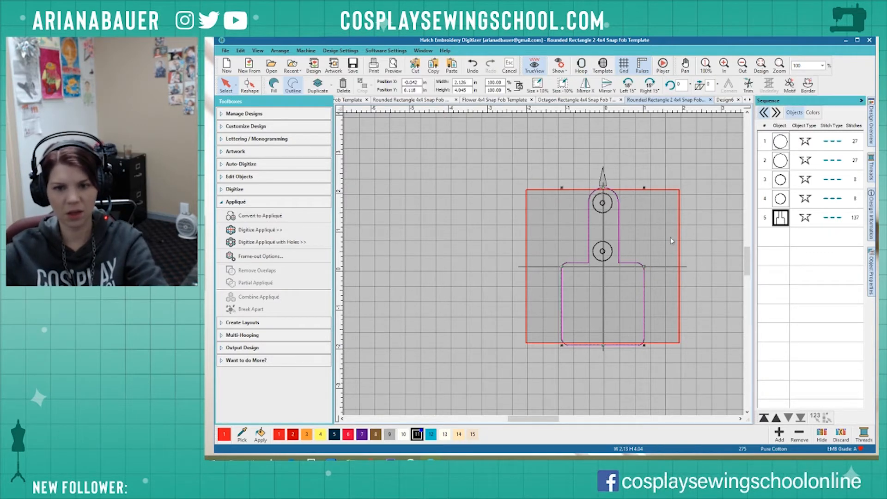
pyautogui.moveTo(645, 265); pyautogui.dragTo(635, 264)
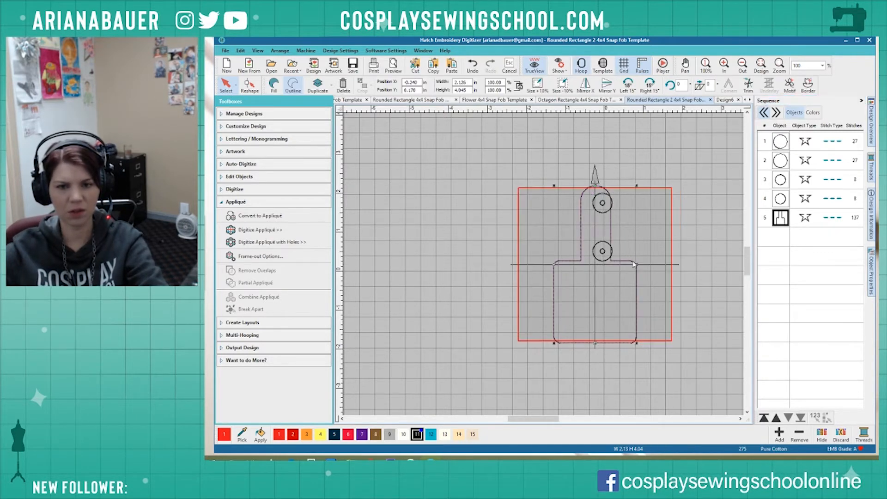
pyautogui.hotkey('ctrl', 'z')
pyautogui.click(627, 160)
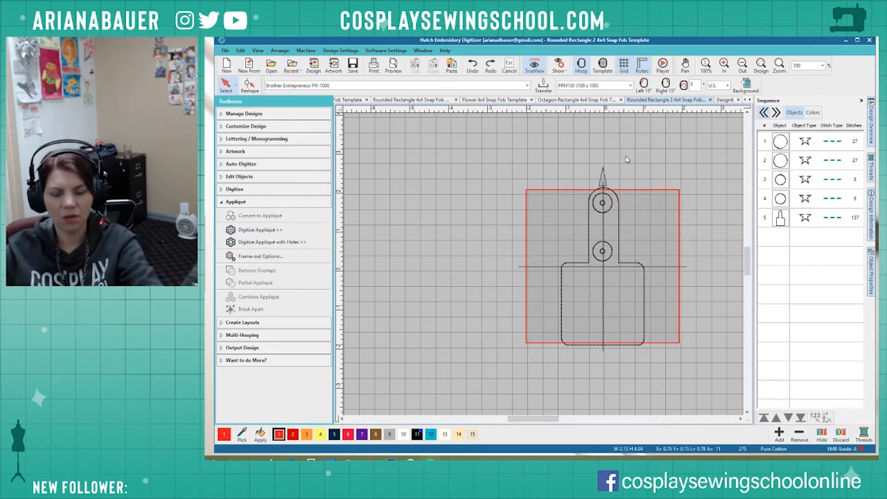
# Copy all the template objects into the new design holding the hand-with-wrench motif.
pyautogui.click(612, 190)
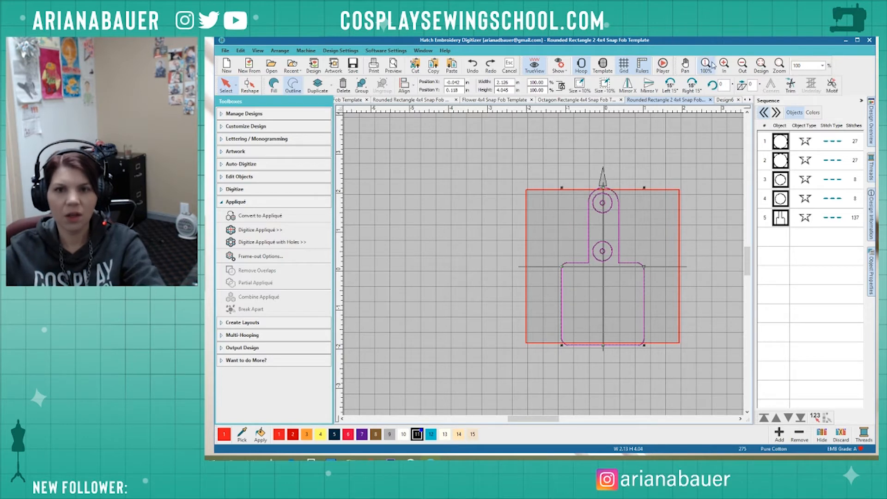
pyautogui.click(725, 100)
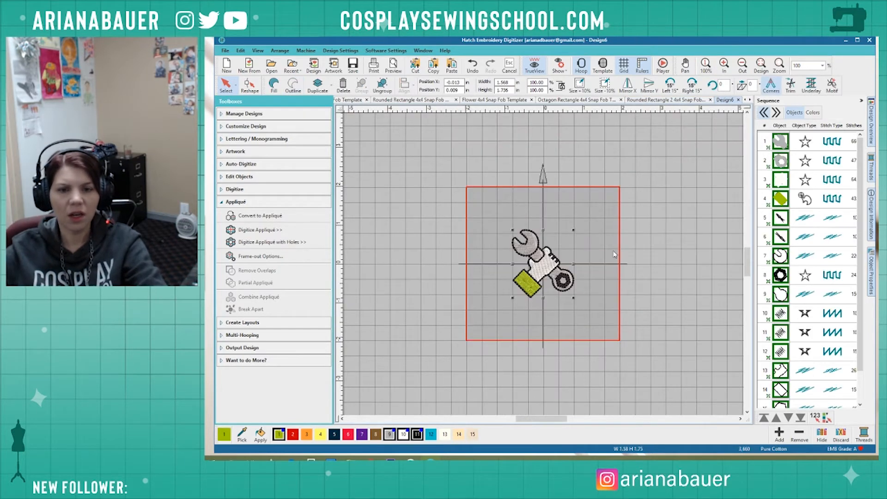
pyautogui.hotkey('ctrl', 'v')
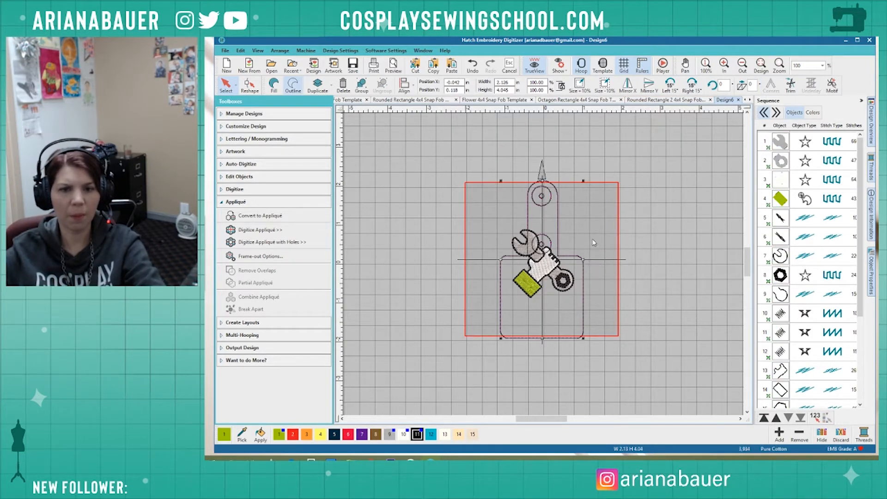
# Move the hand-with-wrench motif down into the fob's rounded rectangle, to about X 0.02, Y -0.88 in.
pyautogui.click(542, 272)
pyautogui.moveTo(543, 271); pyautogui.dragTo(540, 304)
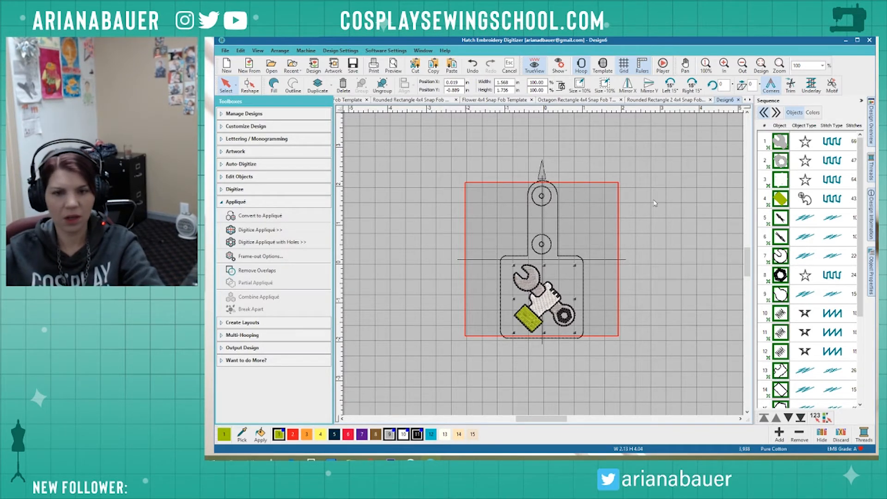
pyautogui.click(633, 273)
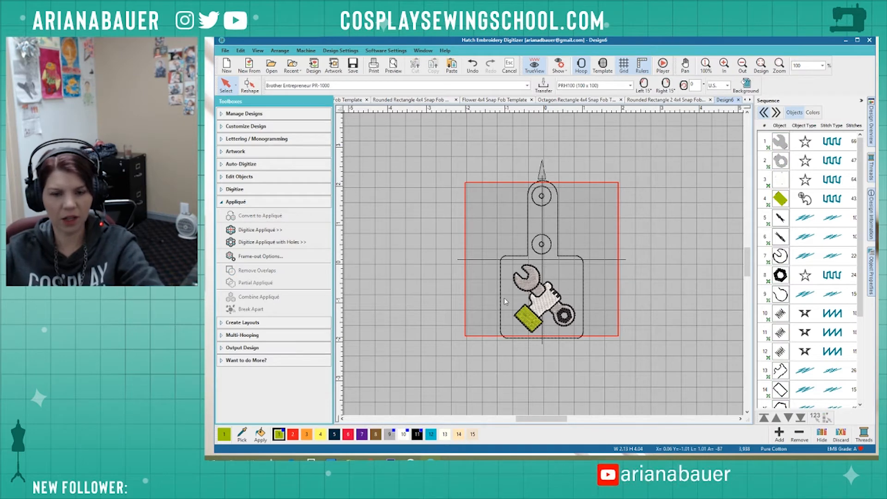
pyautogui.click(544, 296)
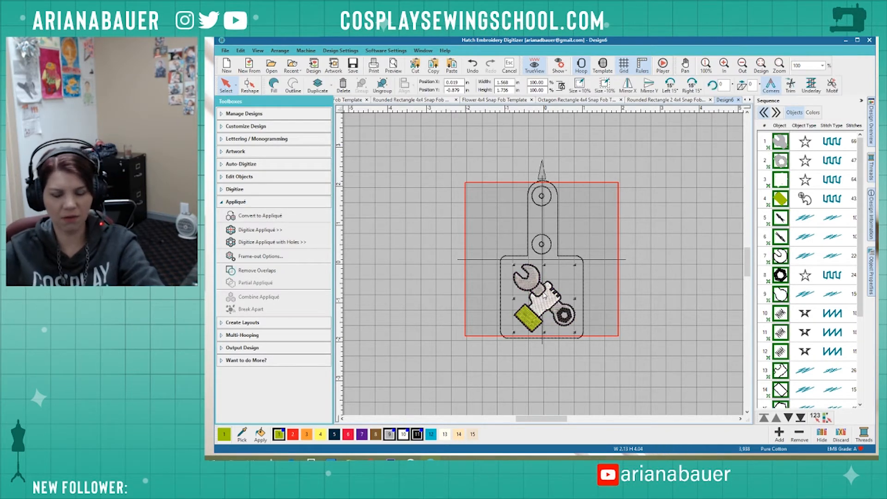
pyautogui.click(608, 300)
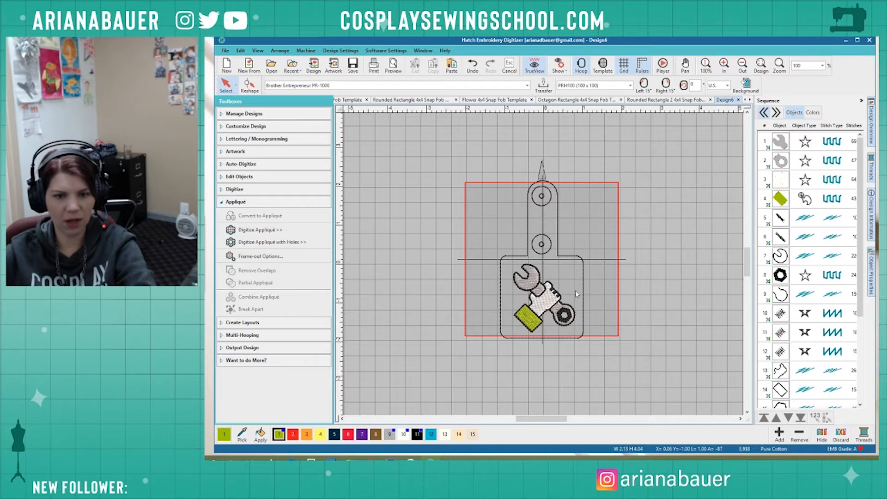
# Delete the two larger snap circles on the fob tab and convert the fob outline to appliqué.
pyautogui.click(537, 253)
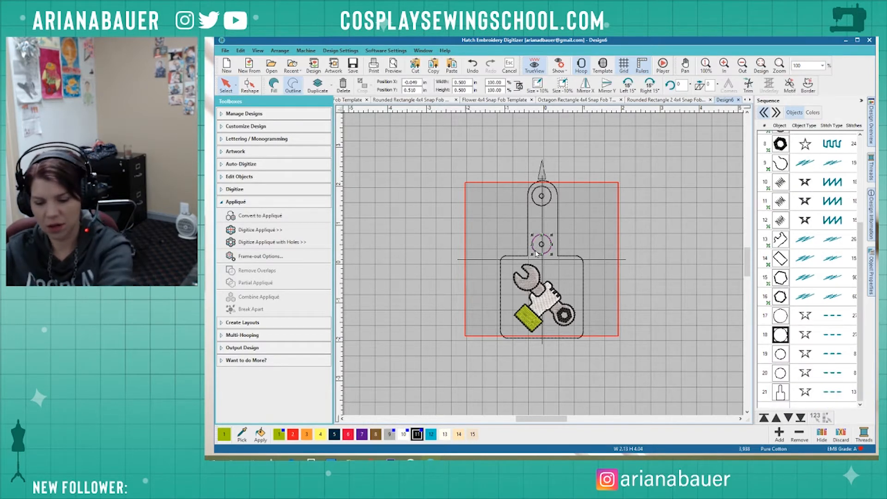
pyautogui.press('Delete')
pyautogui.click(546, 206)
pyautogui.press('Delete')
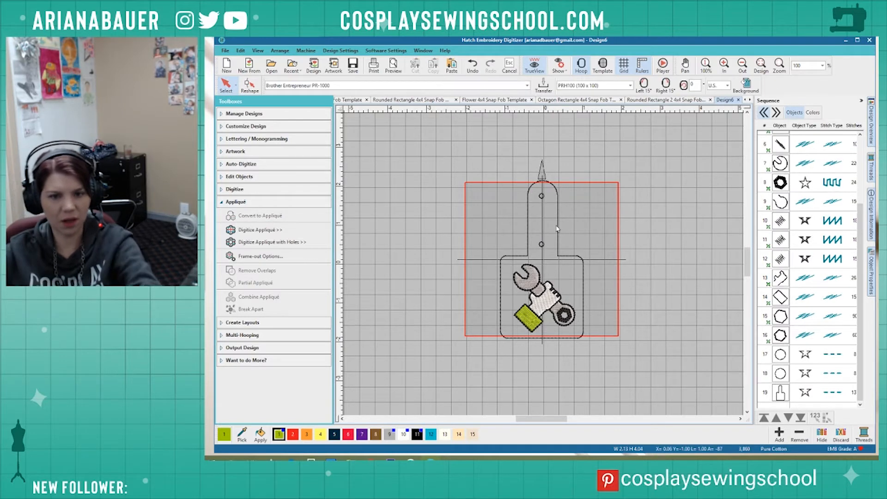
pyautogui.click(561, 228)
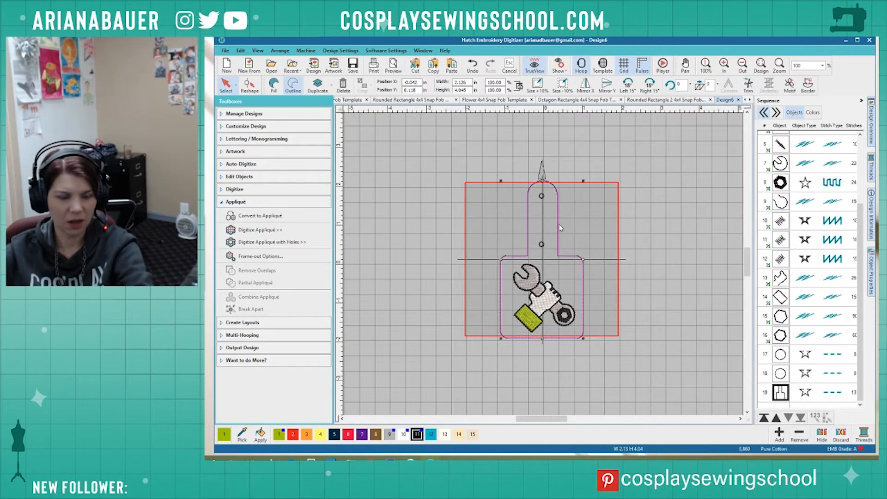
pyautogui.click(259, 216)
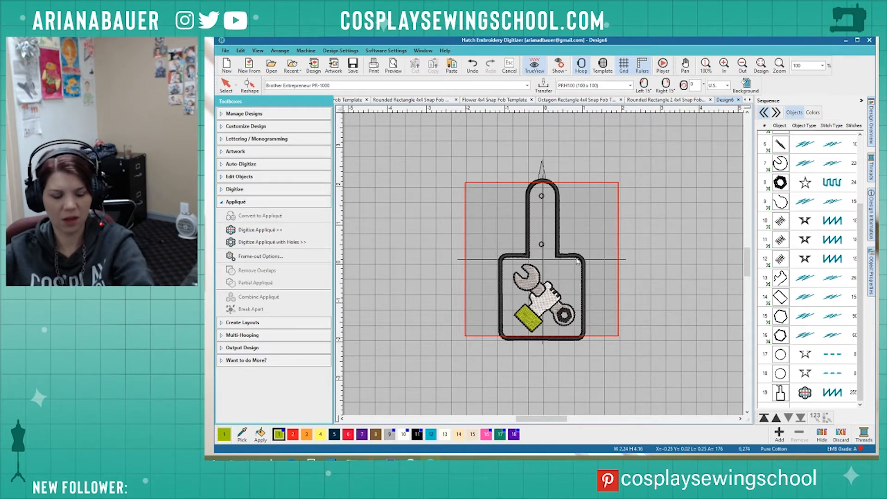
# Rotate the entire fob design by 45 degrees to fit inside the hoop.
pyautogui.hotkey('ctrl', 'a')
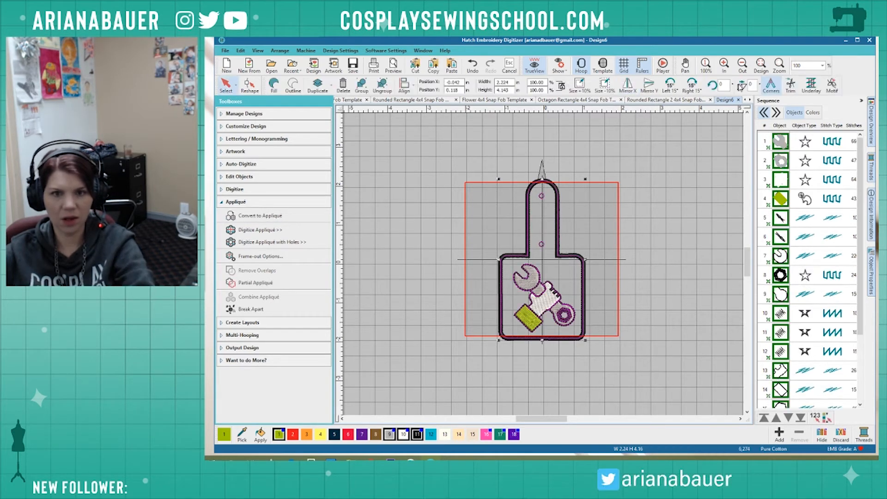
pyautogui.write('4')
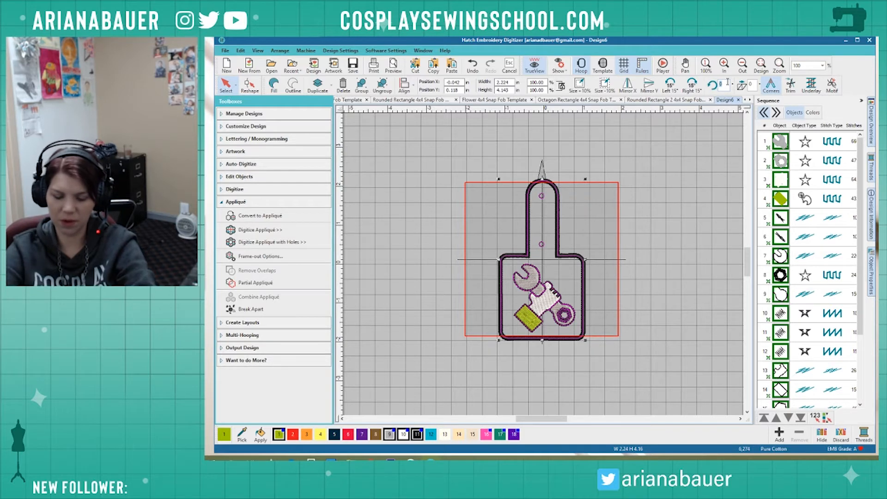
pyautogui.write('5')
pyautogui.press('Return')
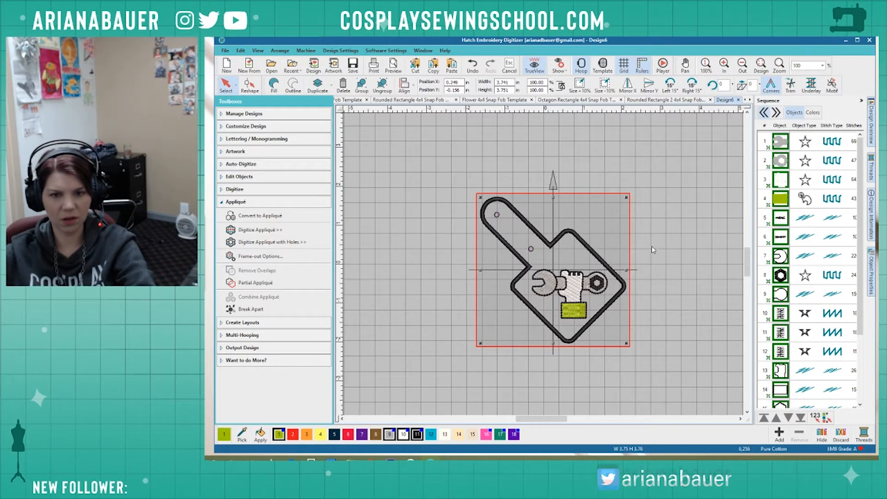
# Break apart the fob outline's appliqué and move its four pieces before the satin cover outline to the start of the stitch sequence.
pyautogui.click(596, 257)
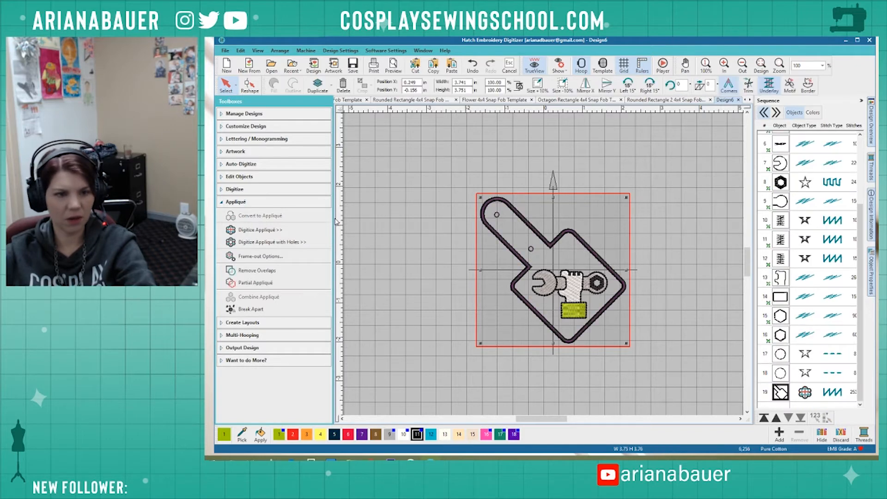
pyautogui.click(250, 308)
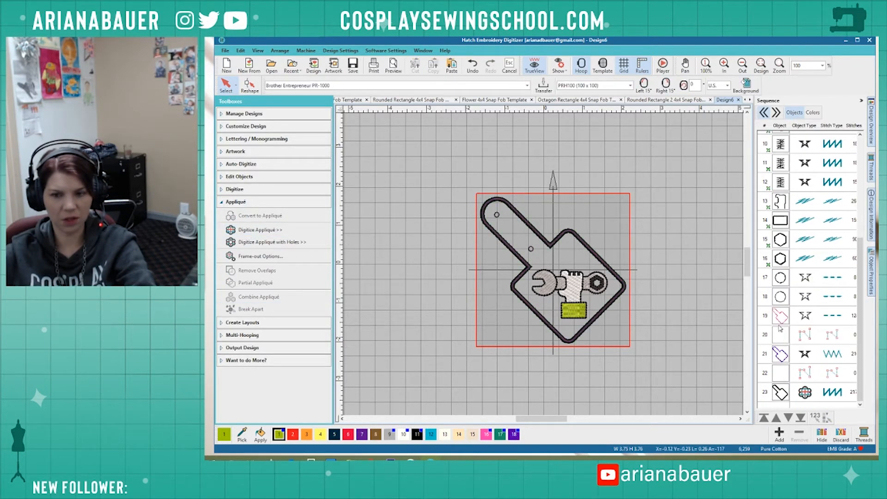
pyautogui.click(781, 330)
pyautogui.keyDown('shift'); pyautogui.click(781, 373); pyautogui.keyUp('shift')
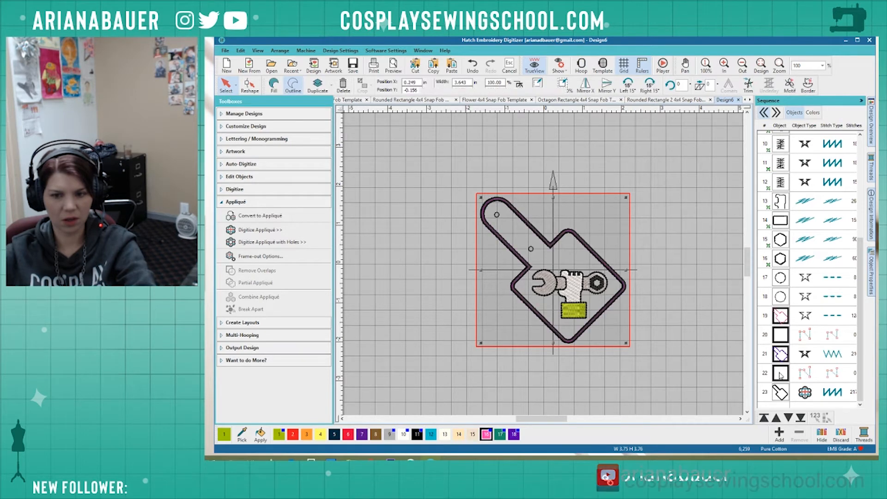
pyautogui.click(764, 418)
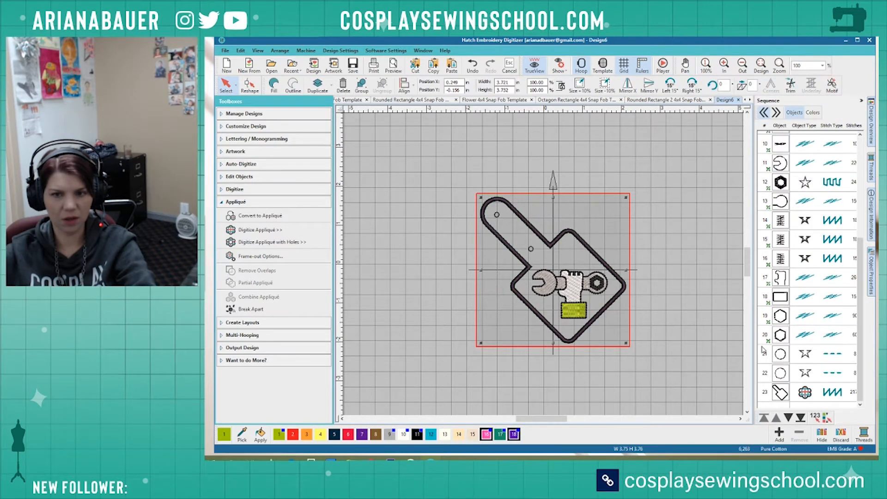
pyautogui.click(657, 304)
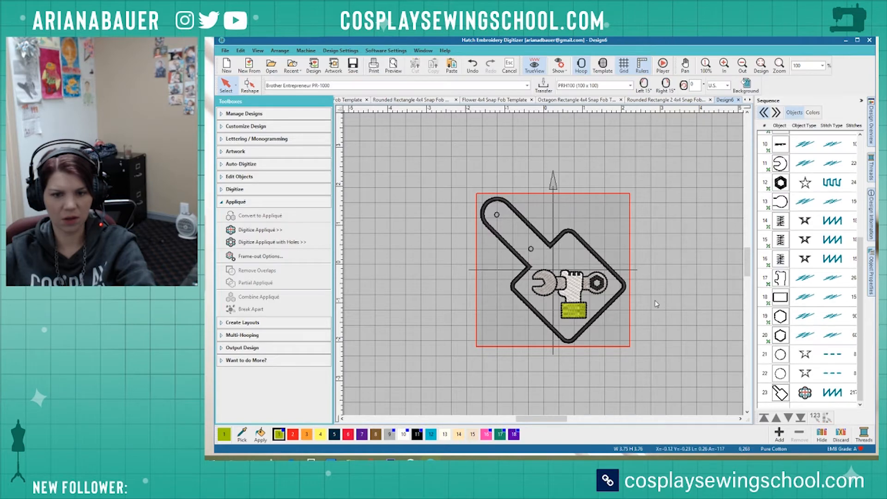
pyautogui.scroll(1, 499, 197)
pyautogui.scroll(-5, 585, 326)
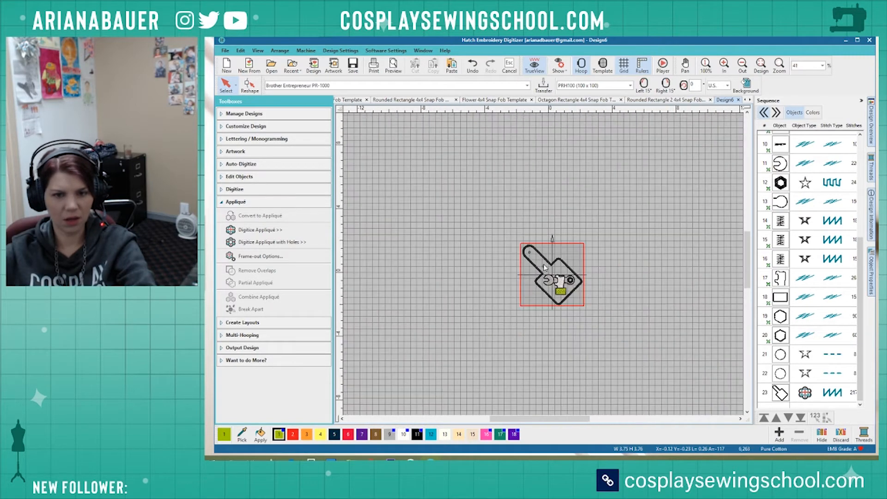
pyautogui.scroll(4, 544, 265)
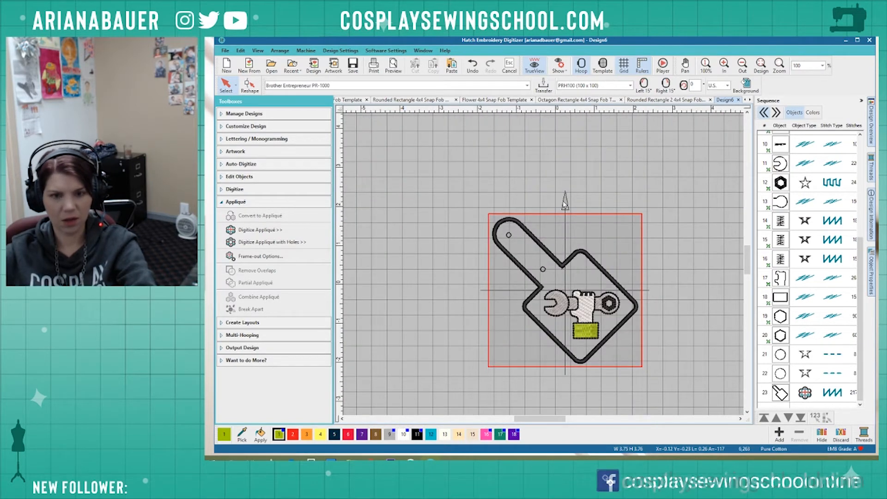
# Save the design as Hand with Wrench Snap Fob in the Snap Fob folder and close it.
pyautogui.hotkey('ctrl', 's')
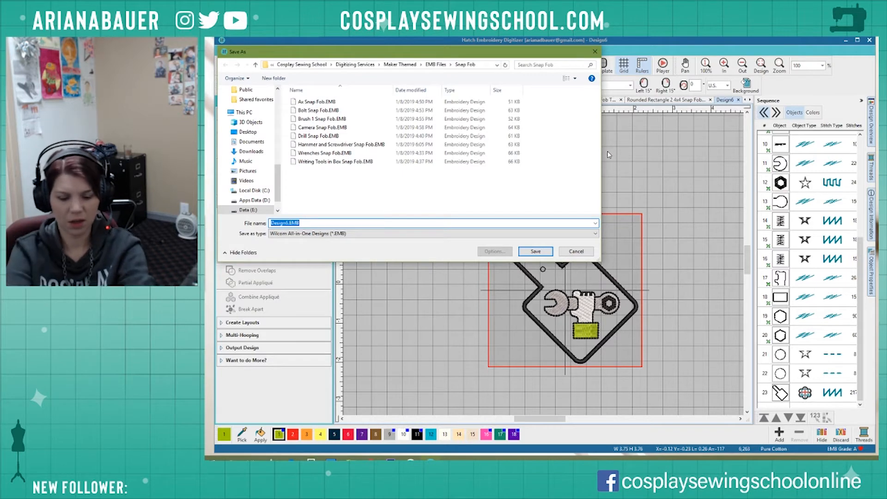
pyautogui.write('Hand with')
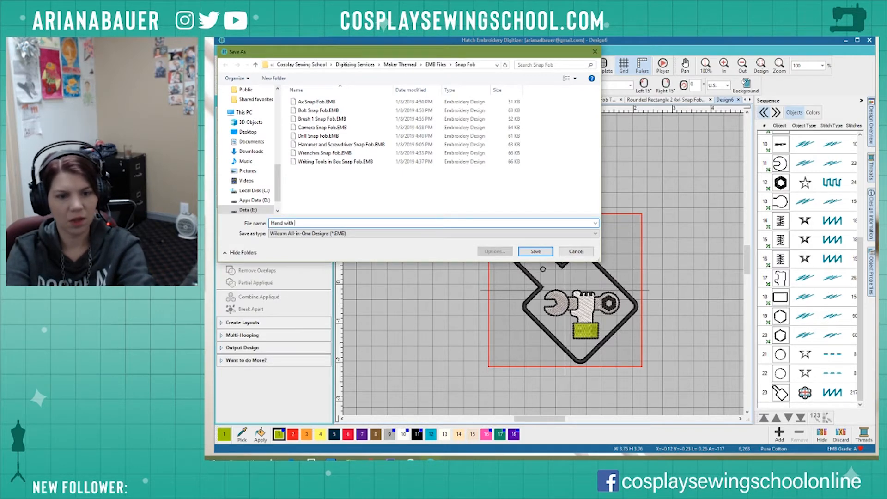
pyautogui.write(' Wri')
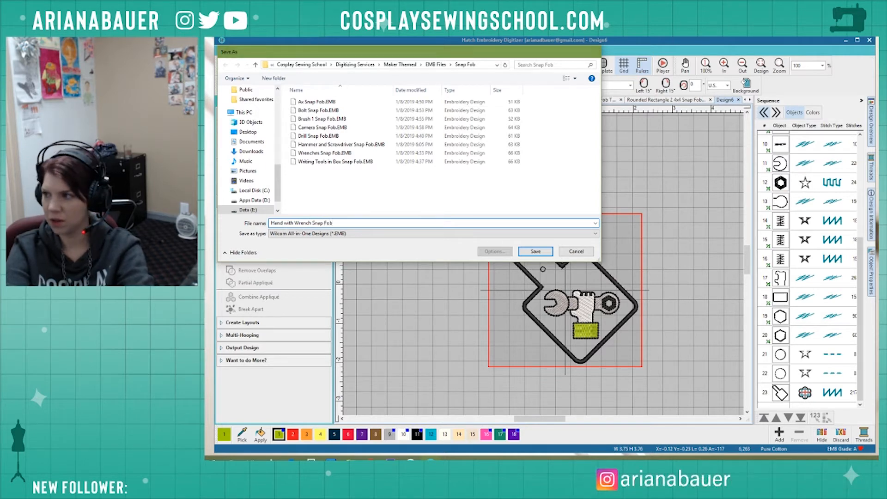
pyautogui.press('Return')
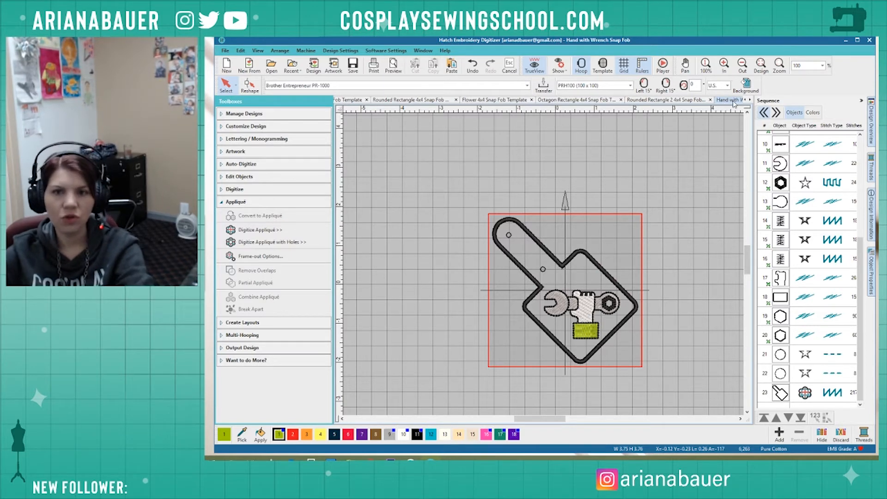
pyautogui.moveTo(733, 102); pyautogui.dragTo(679, 103)
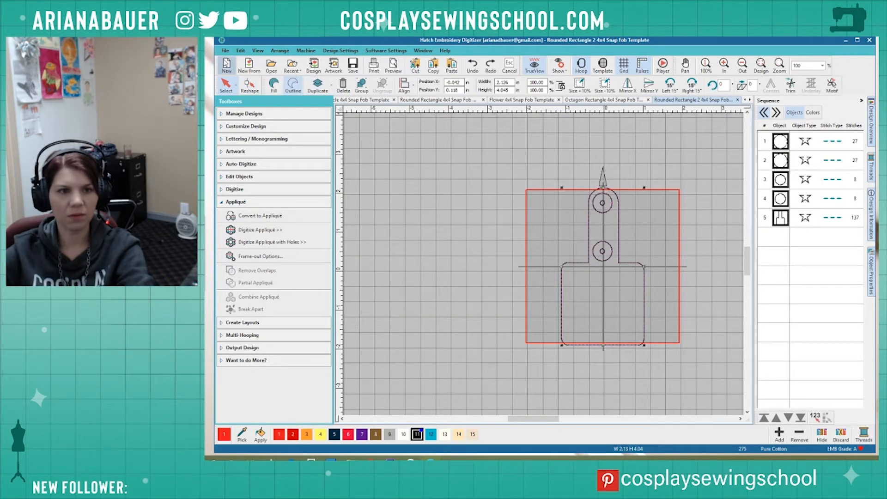
# Create a new design, insert Markers.EMB from the Small folder, and inspect the inserted markers.
pyautogui.click(226, 66)
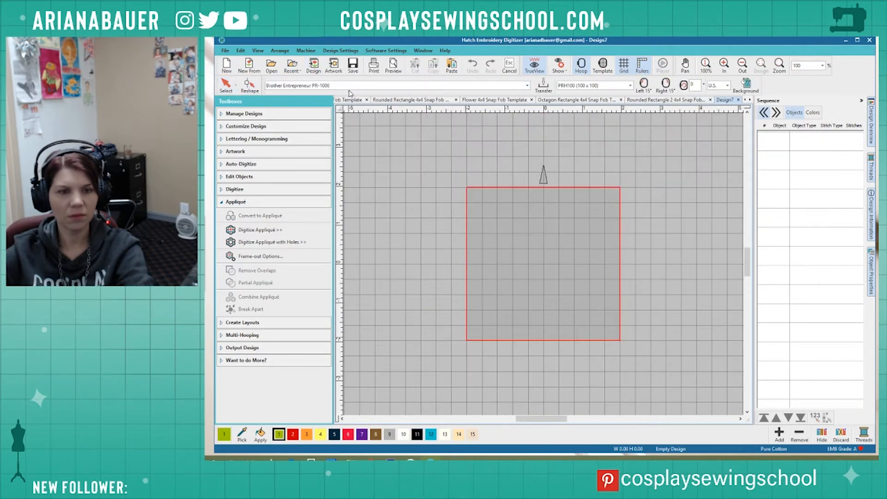
pyautogui.click(314, 66)
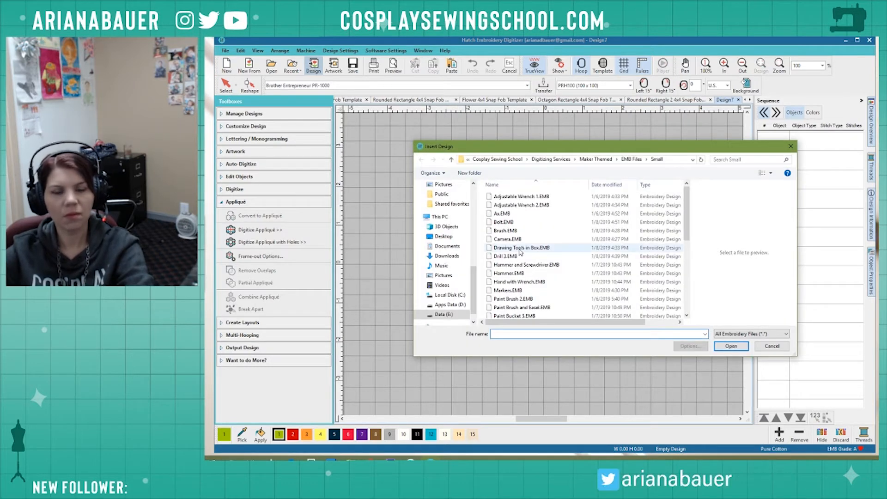
pyautogui.click(513, 290)
pyautogui.click(731, 348)
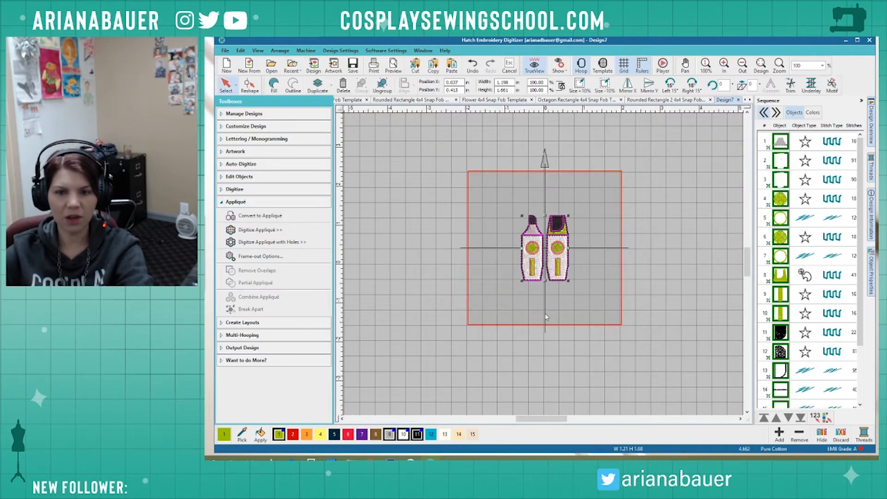
pyautogui.scroll(4, 578, 265)
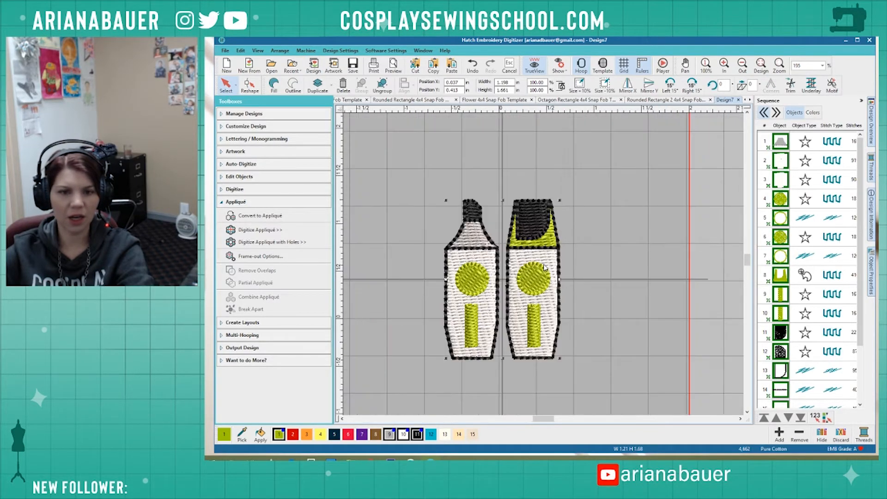
pyautogui.click(578, 237)
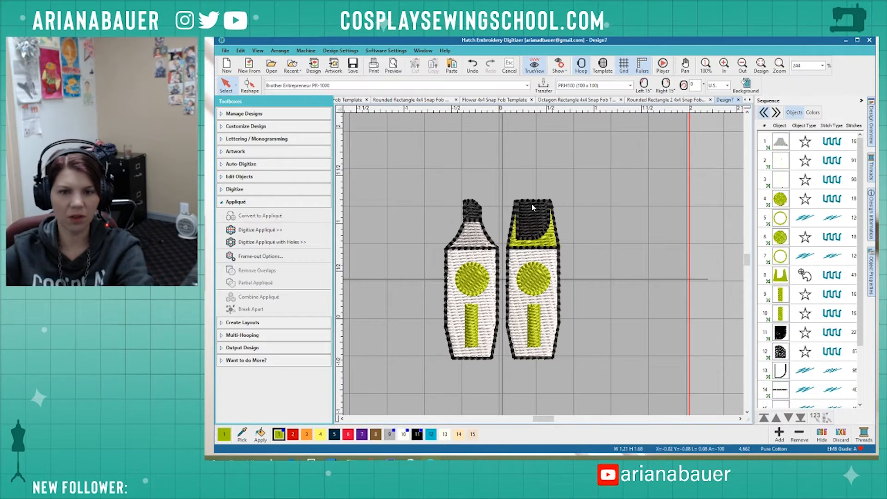
pyautogui.click(537, 286)
pyautogui.click(598, 270)
pyautogui.scroll(-5, 545, 248)
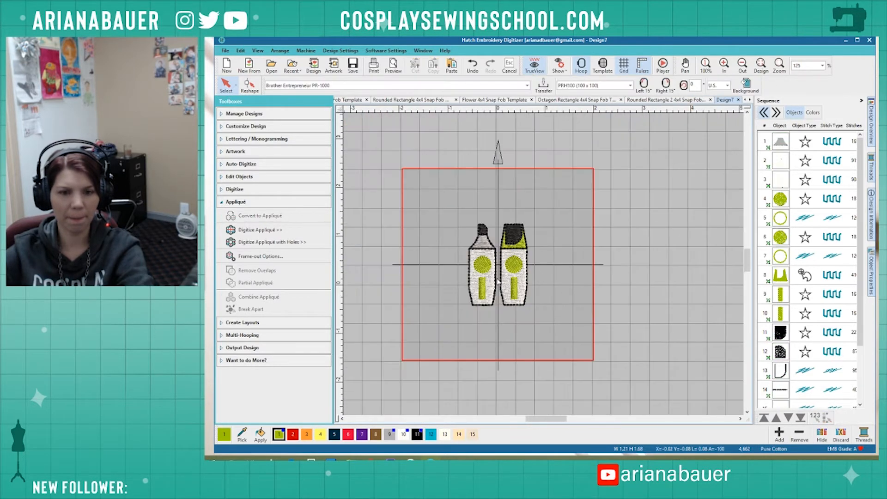
pyautogui.scroll(-2, 539, 278)
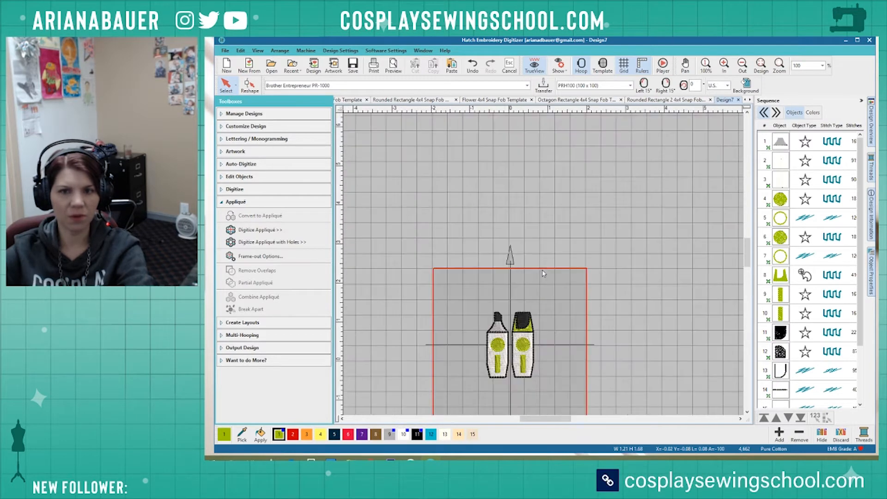
pyautogui.scroll(1, 528, 296)
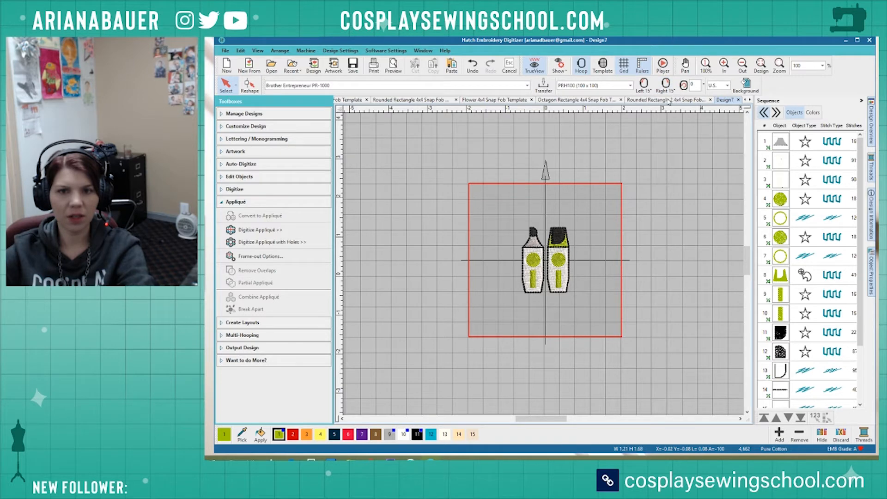
# Copy all Flower 4x4 Snap Fob Template objects into the markers design and move the markers down into the flower outline.
pyautogui.click(578, 100)
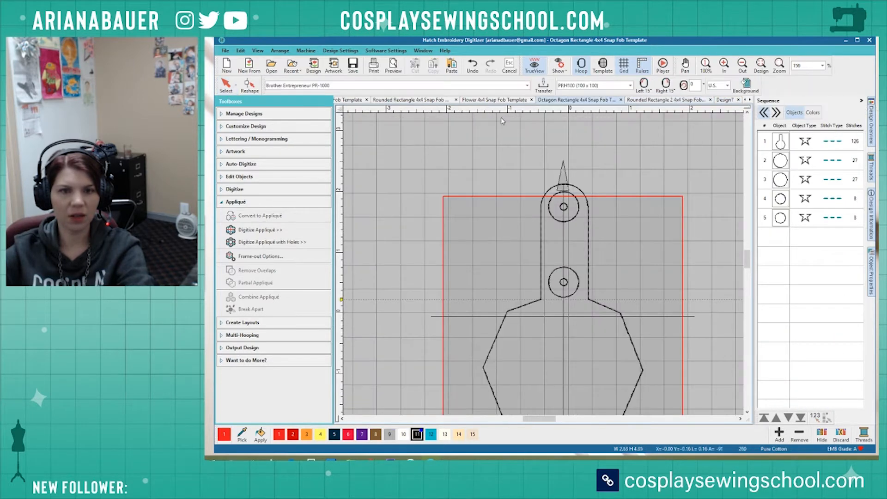
pyautogui.click(481, 101)
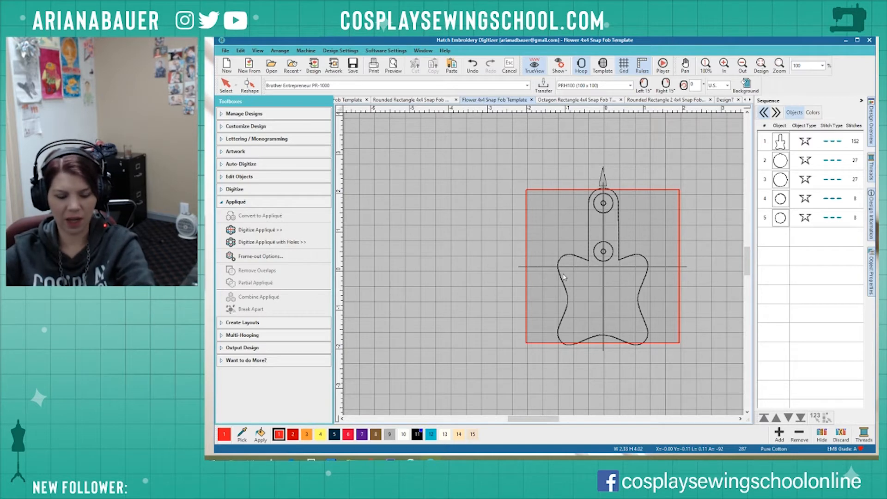
pyautogui.hotkey('ctrl', 'a')
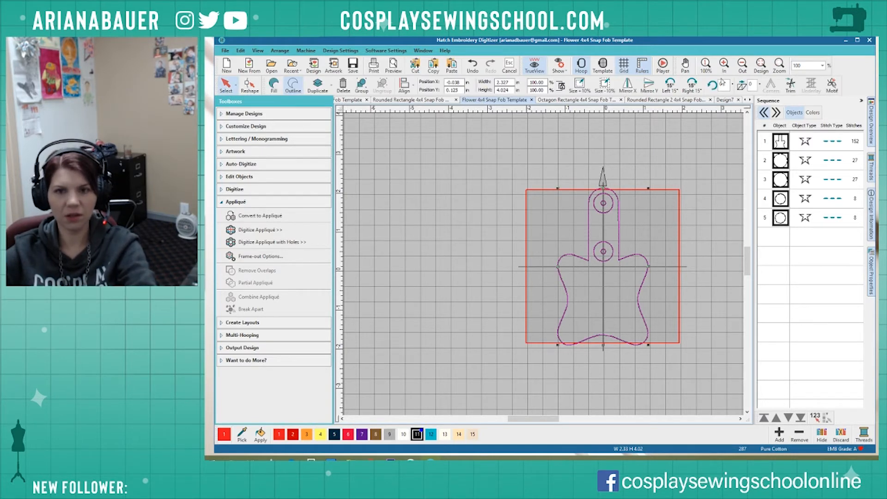
pyautogui.click(726, 100)
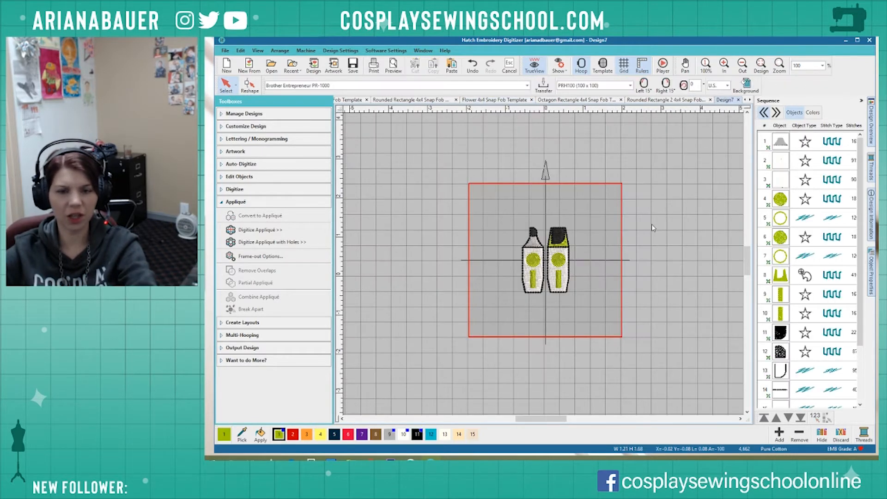
pyautogui.hotkey('ctrl', 'v')
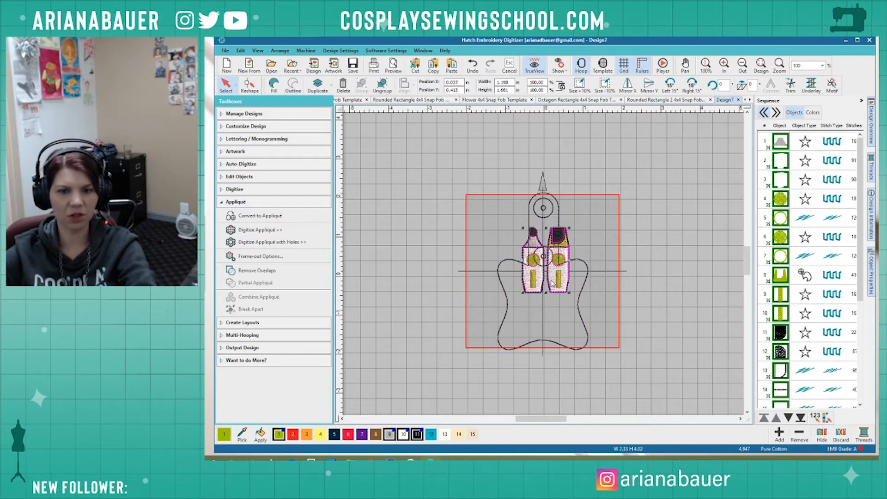
pyautogui.moveTo(556, 283); pyautogui.dragTo(551, 324)
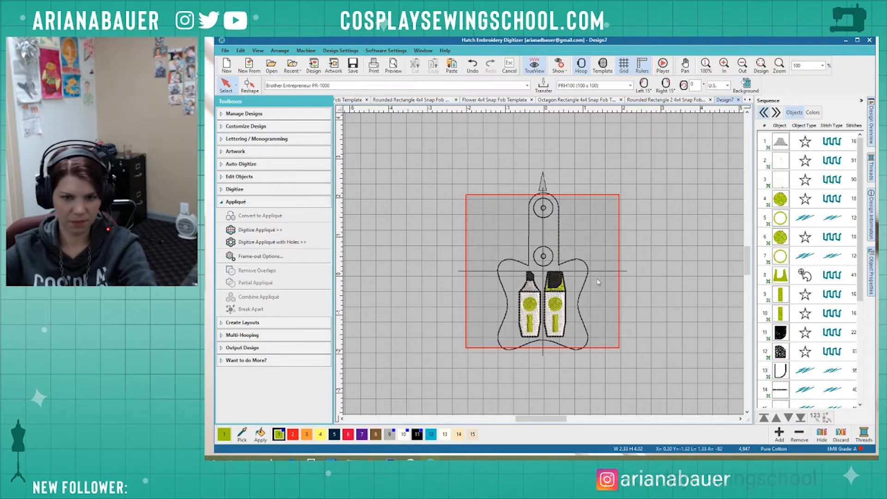
# Delete the pasted flower outline and all the snap circles from the markers design.
pyautogui.click(582, 292)
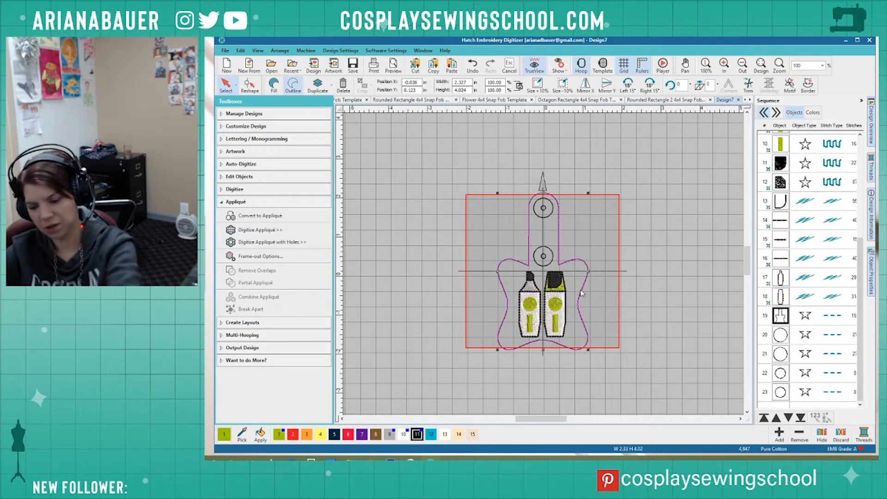
pyautogui.press('Delete')
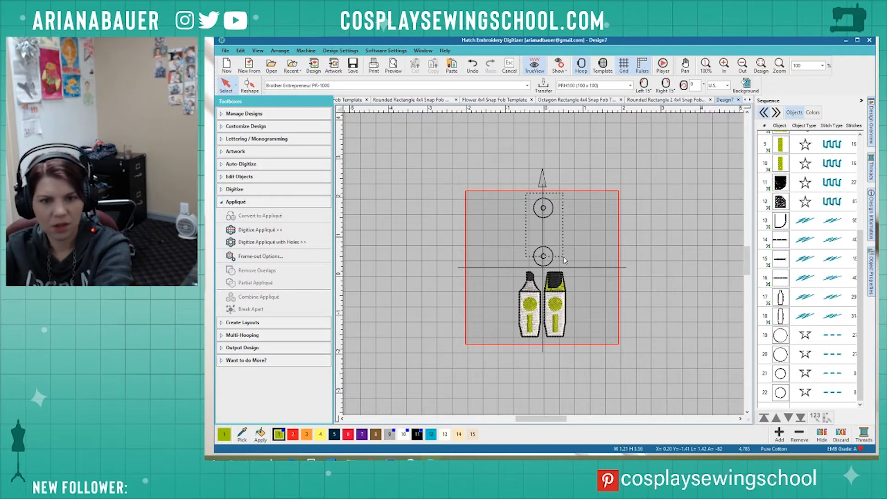
pyautogui.click(554, 276)
pyautogui.press('Delete')
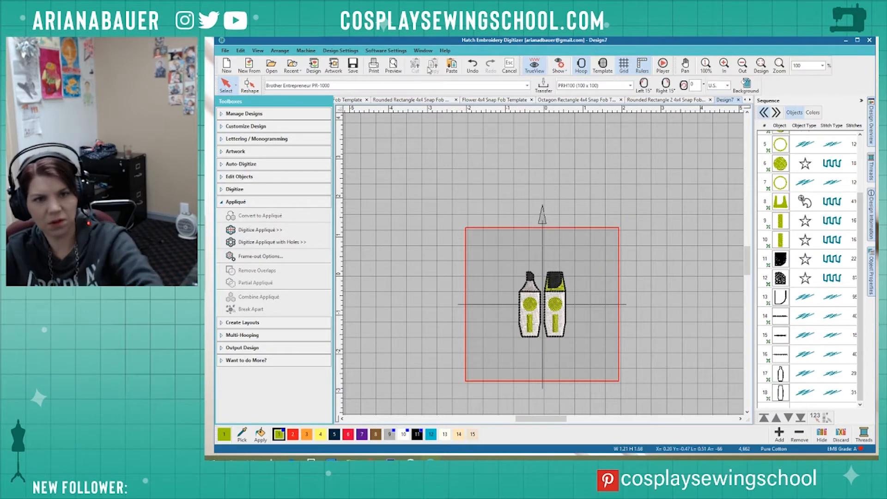
# Close the Flower 4x4 Snap Fob Template and compare the finished snap fobs with the Rounded Rectangle and Rounded Rectangle 2 templates.
pyautogui.click(413, 101)
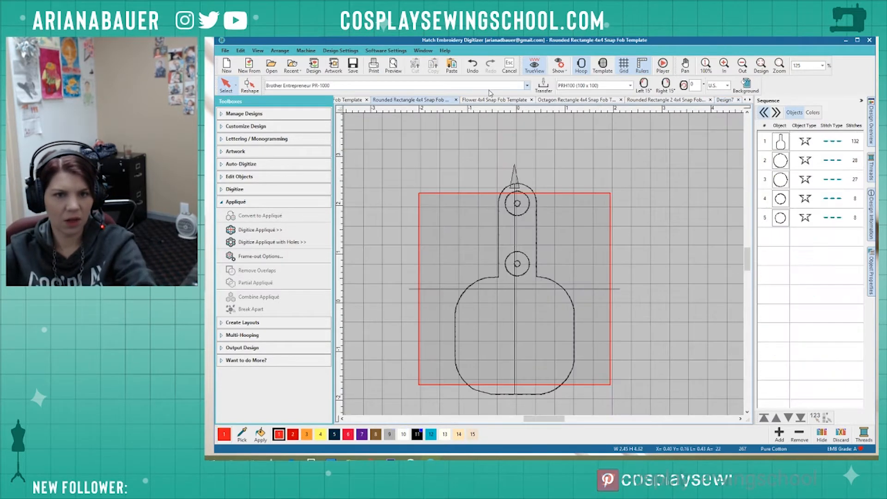
pyautogui.click(487, 101)
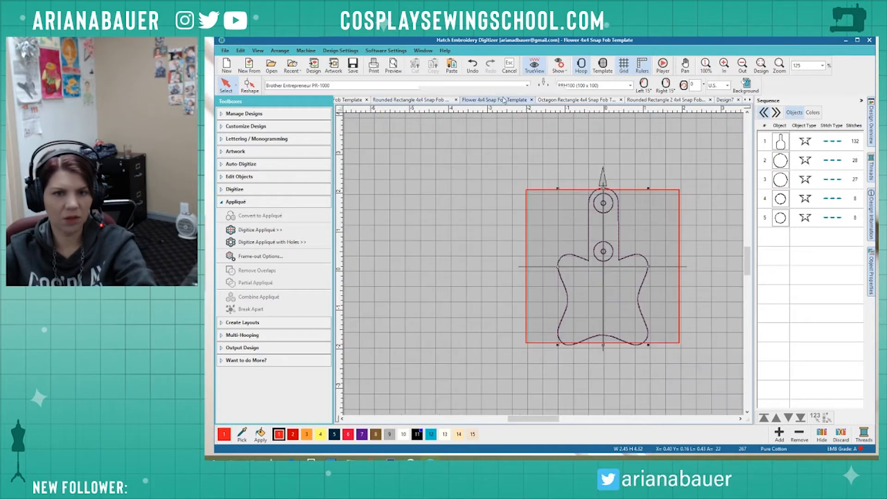
pyautogui.click(532, 101)
pyautogui.click(384, 101)
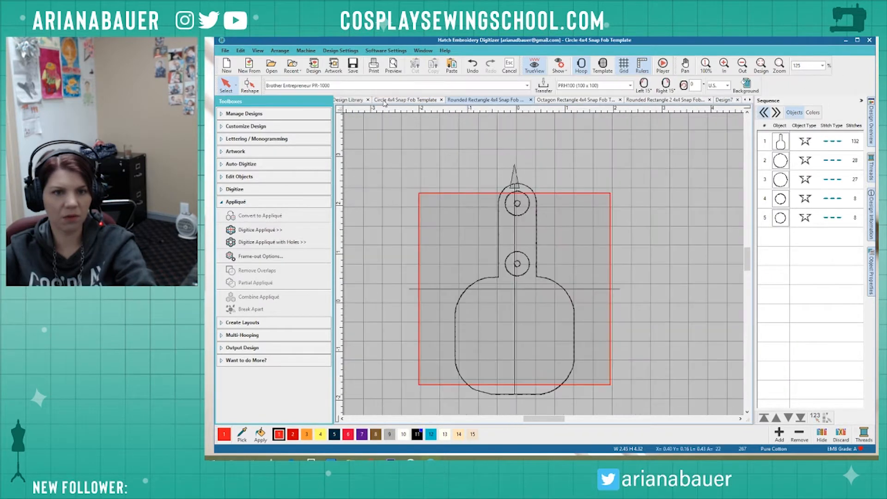
pyautogui.click(352, 100)
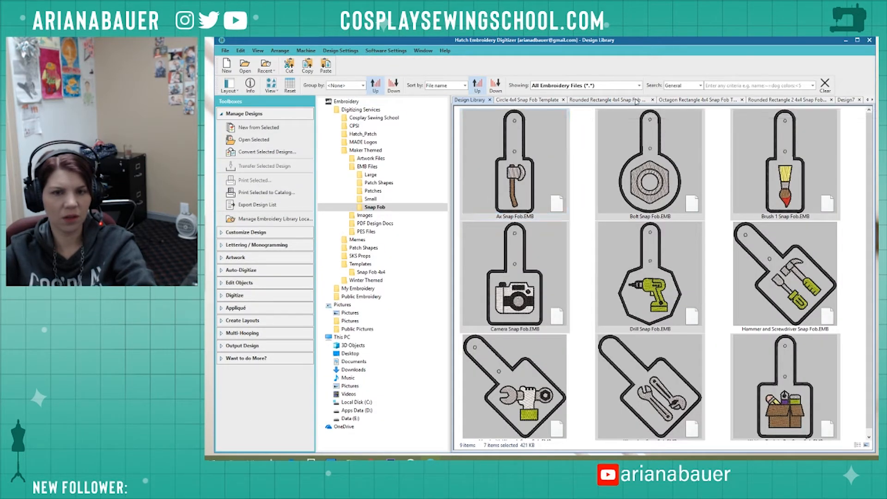
pyautogui.click(610, 102)
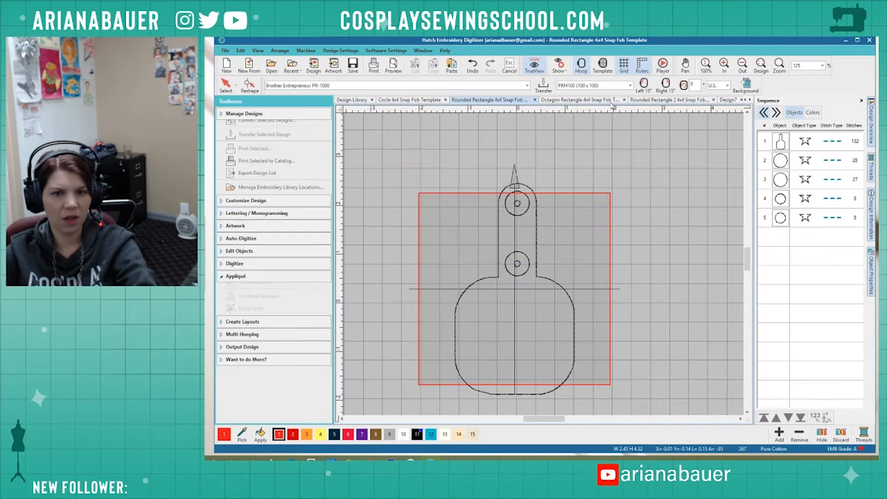
pyautogui.click(647, 101)
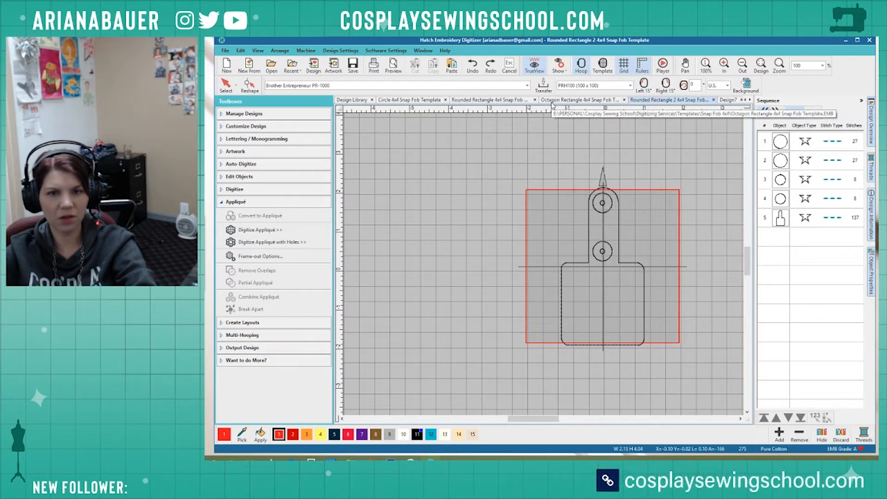
pyautogui.click(733, 100)
pyautogui.hotkey('ctrl', 'v')
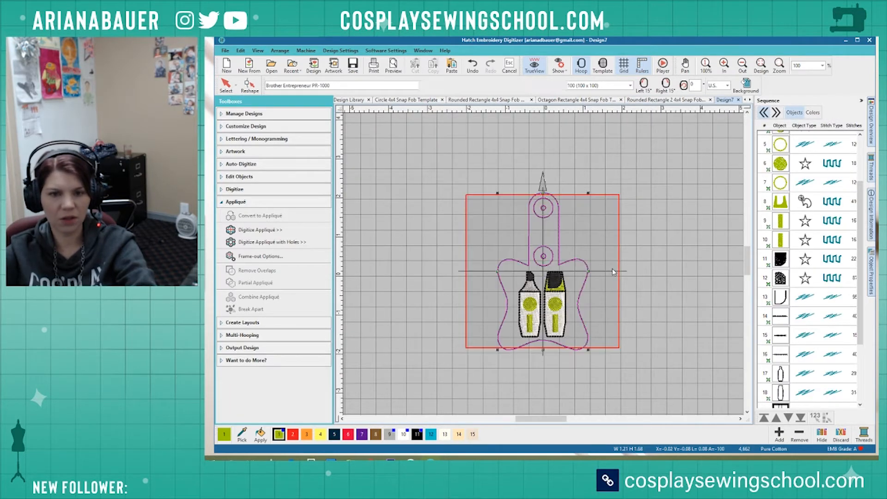
pyautogui.hotkey('ctrl', 'z')
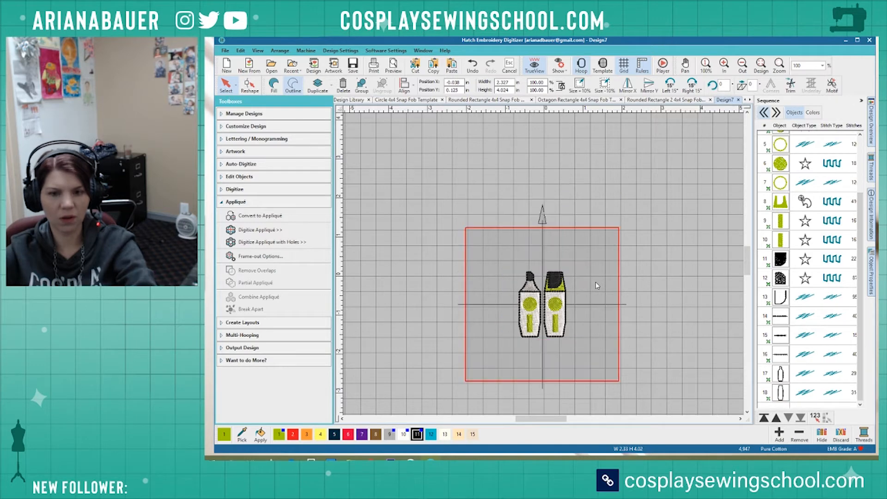
# Copy all Rounded Rectangle 2 4x4 Snap Fob Template objects into the markers design and lower the markers slightly within the outline.
pyautogui.click(659, 101)
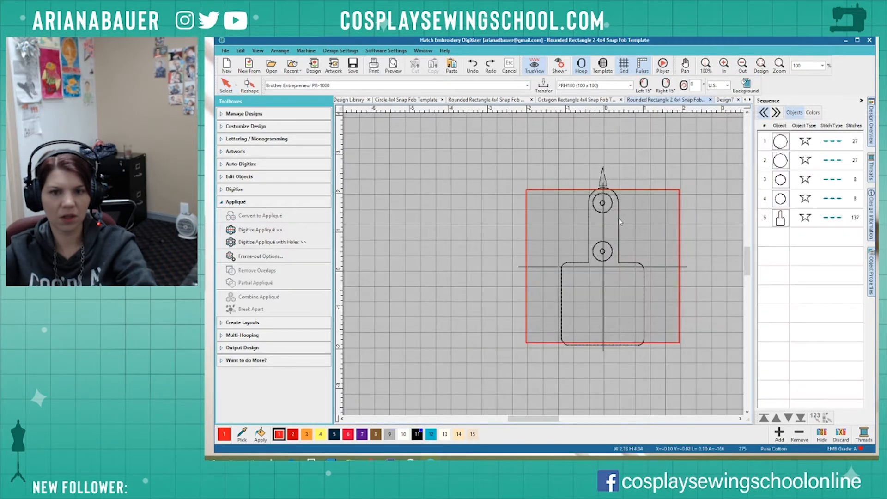
pyautogui.hotkey('ctrl', 'a')
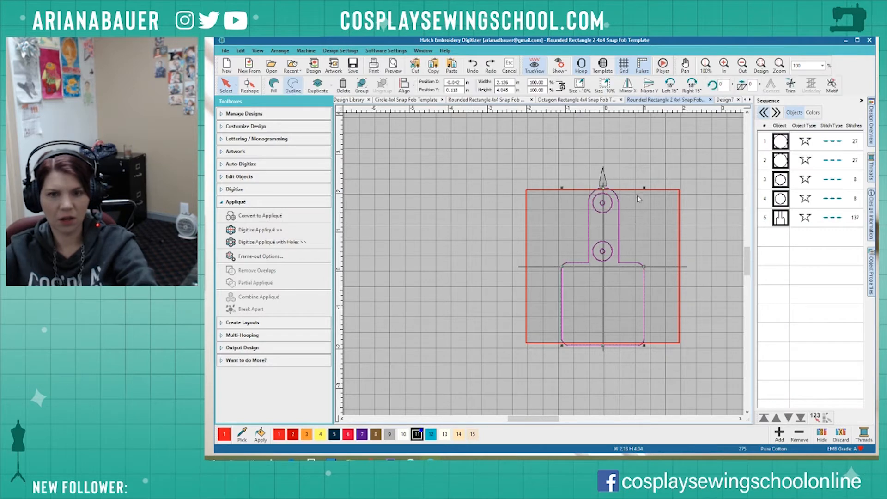
pyautogui.click(726, 101)
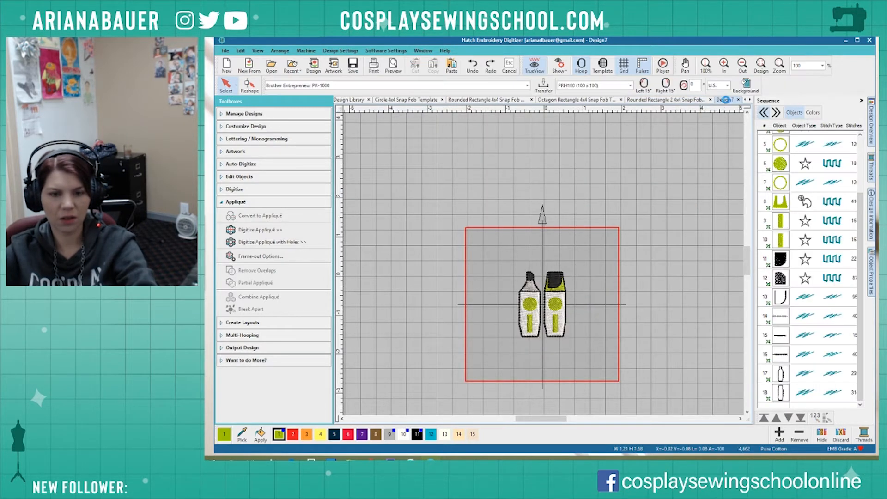
pyautogui.hotkey('ctrl', 'v')
pyautogui.click(556, 301)
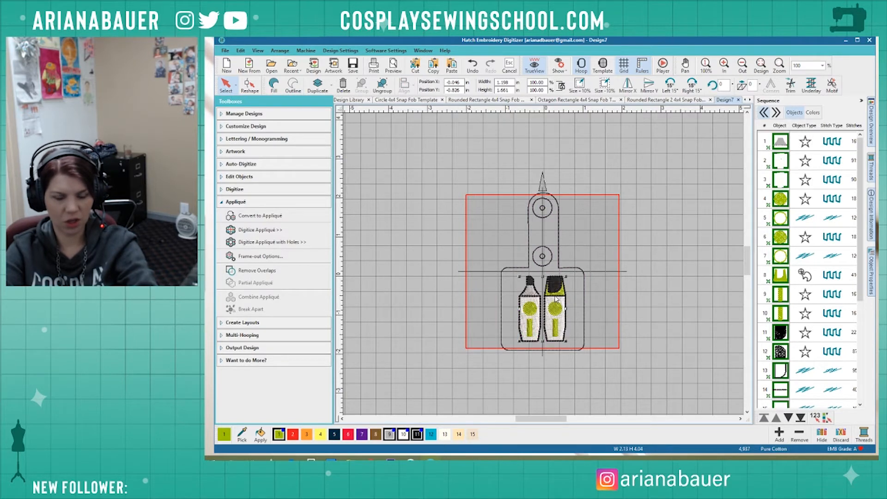
# Ungroup the two markers so that each can be moved separately.
pyautogui.scroll(5, 556, 314)
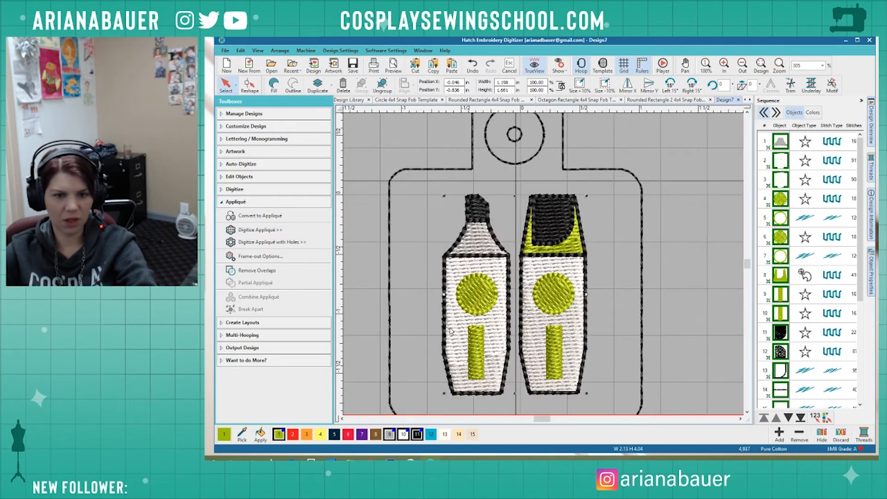
pyautogui.rightClick(450, 328)
pyautogui.click(465, 172)
pyautogui.click(609, 211)
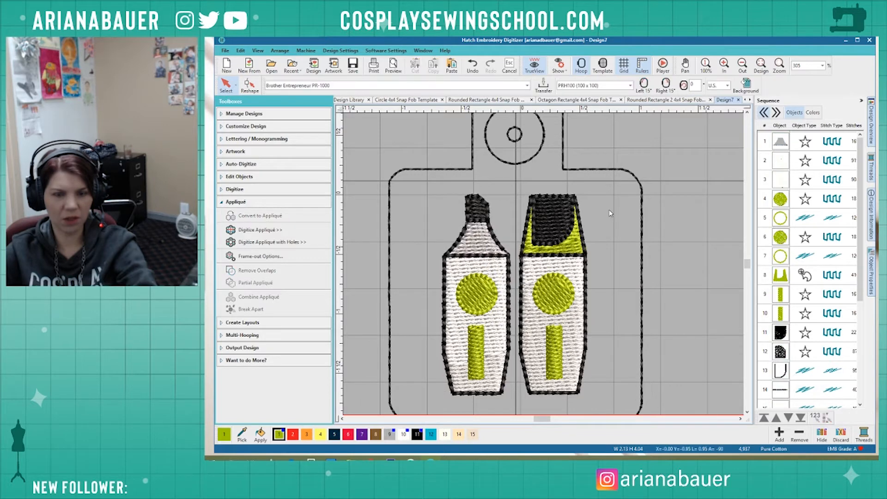
# Select every part of the capped marker and shift it right to X position 0.379 in, widening the gap between the markers.
pyautogui.scroll(-3, 531, 324)
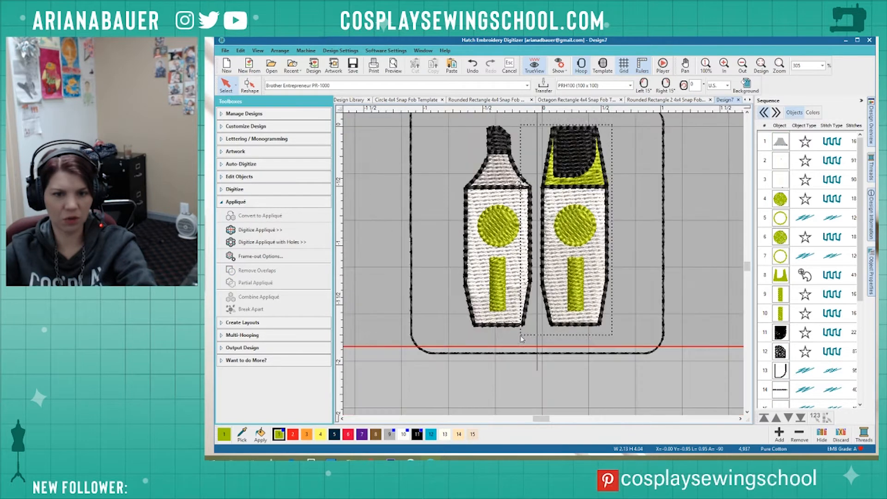
pyautogui.moveTo(530, 328); pyautogui.dragTo(535, 331)
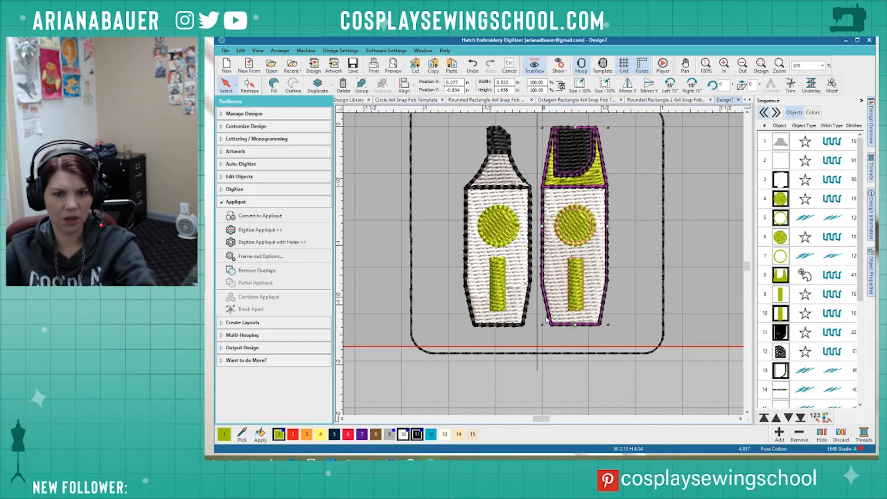
pyautogui.press('Right')
pyautogui.press('Right')
pyautogui.press('Right')
pyautogui.press('Right')
pyautogui.press('Right')
pyautogui.press('Right')
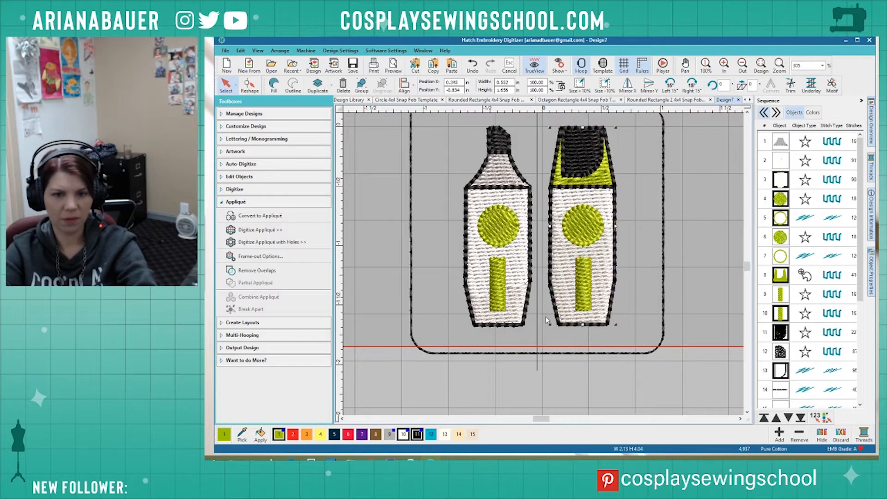
pyautogui.press('Right')
pyautogui.press('Right')
pyautogui.press('Right')
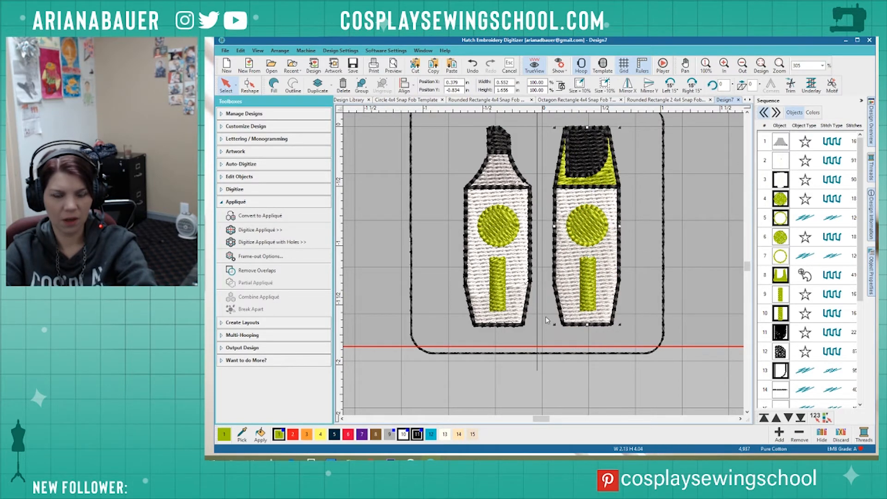
pyautogui.scroll(-3, 546, 301)
pyautogui.scroll(2, 545, 270)
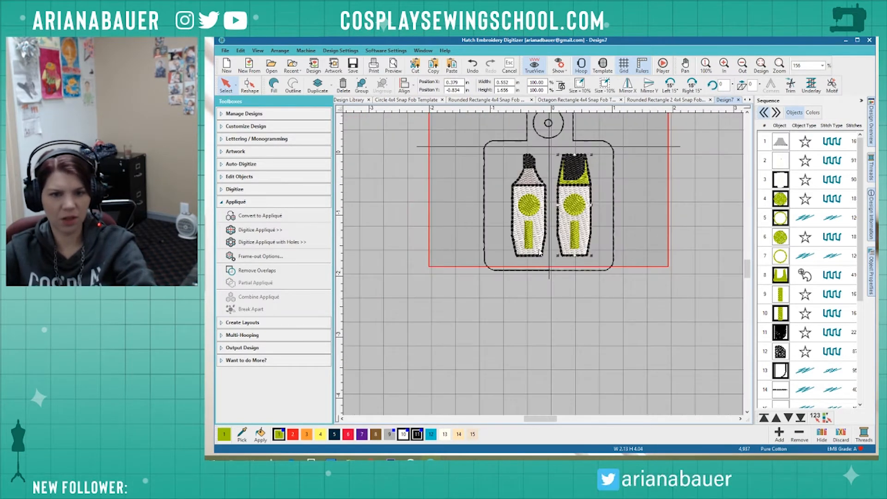
pyautogui.click(499, 201)
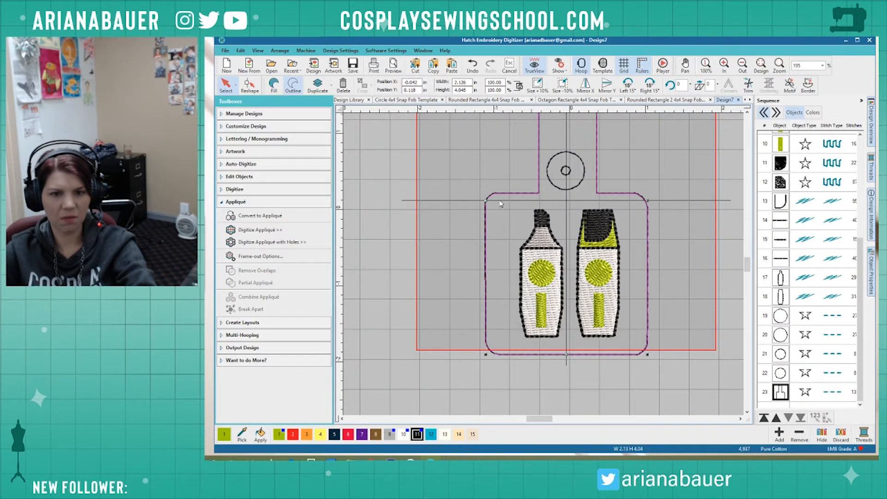
pyautogui.moveTo(499, 201); pyautogui.dragTo(584, 300)
pyautogui.hotkey('ctrl', 'z')
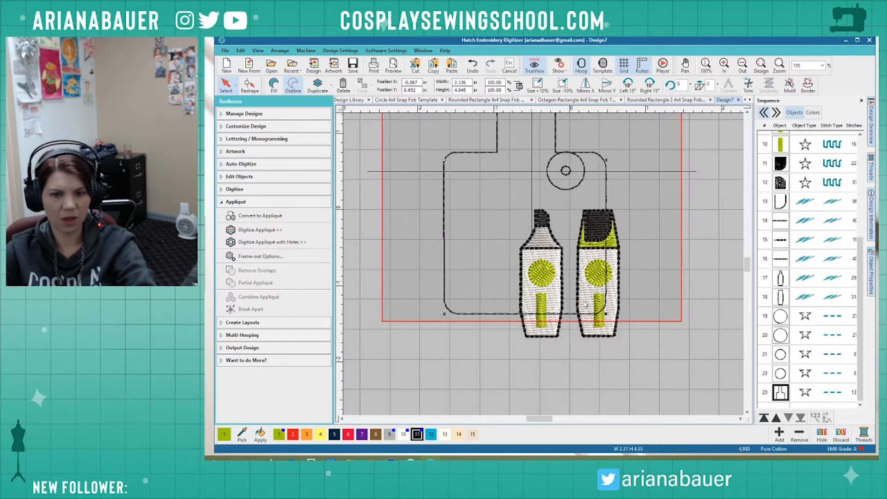
pyautogui.hotkey('ctrl', 'z')
pyautogui.click(629, 401)
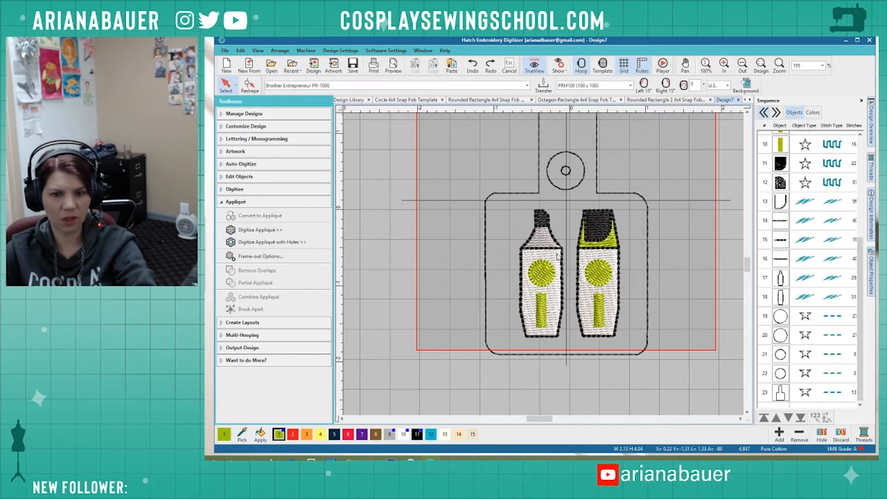
# Shift both markers together to the left to X position -0.032 in, centering them in the rounded rectangle outline.
pyautogui.moveTo(507, 212); pyautogui.dragTo(507, 207)
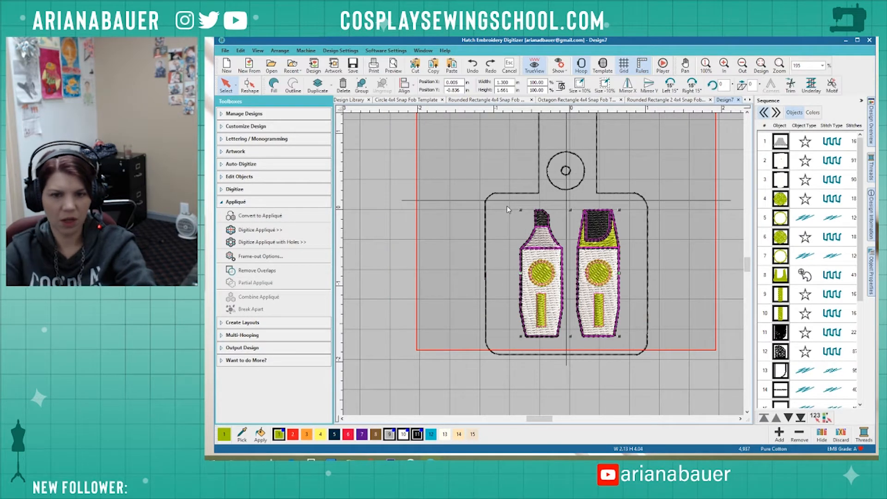
pyautogui.press('Left')
pyautogui.press('Left')
pyautogui.press('Left')
pyautogui.press('Left')
pyautogui.press('Left')
pyautogui.press('Left')
pyautogui.press('Left')
pyautogui.press('Left')
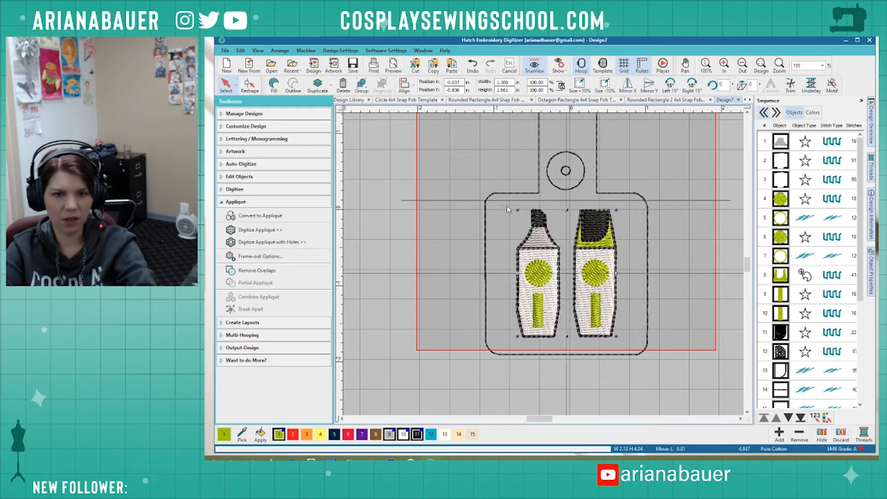
pyautogui.press('Right')
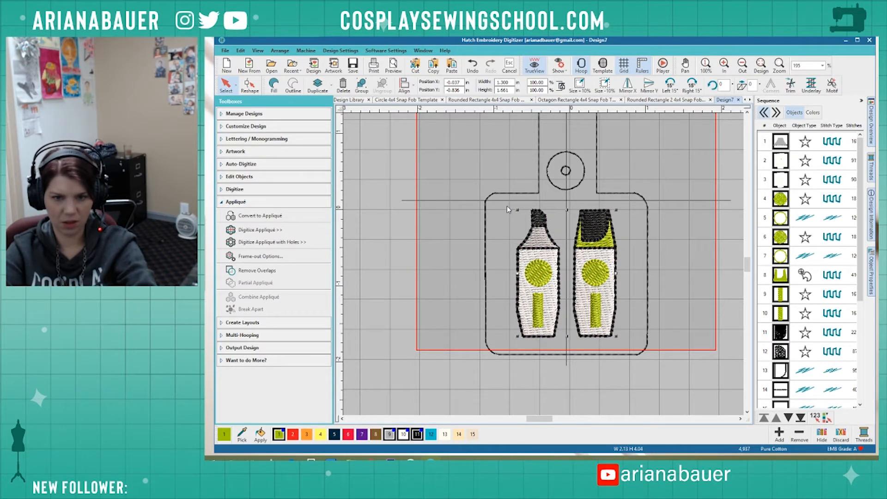
pyautogui.click(663, 133)
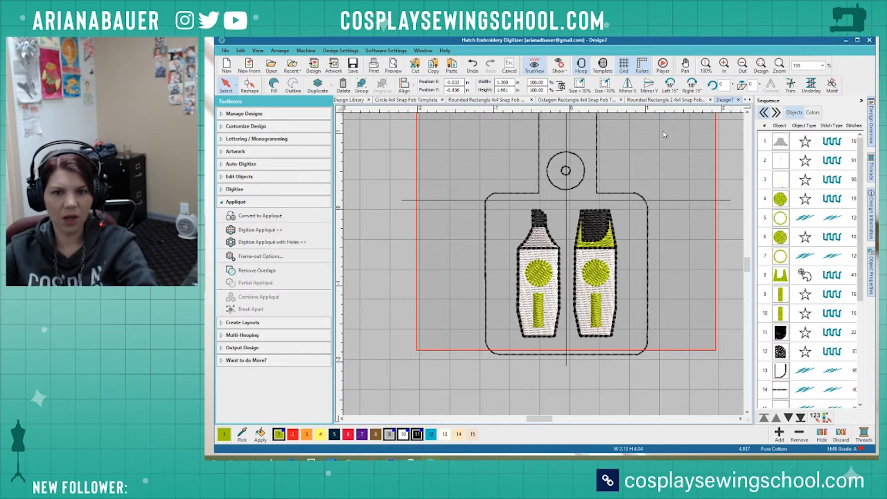
# Convert the rounded rectangle fob outline to appliqué.
pyautogui.scroll(-2, 663, 134)
pyautogui.scroll(-1, 470, 302)
pyautogui.scroll(1, 543, 264)
pyautogui.click(576, 253)
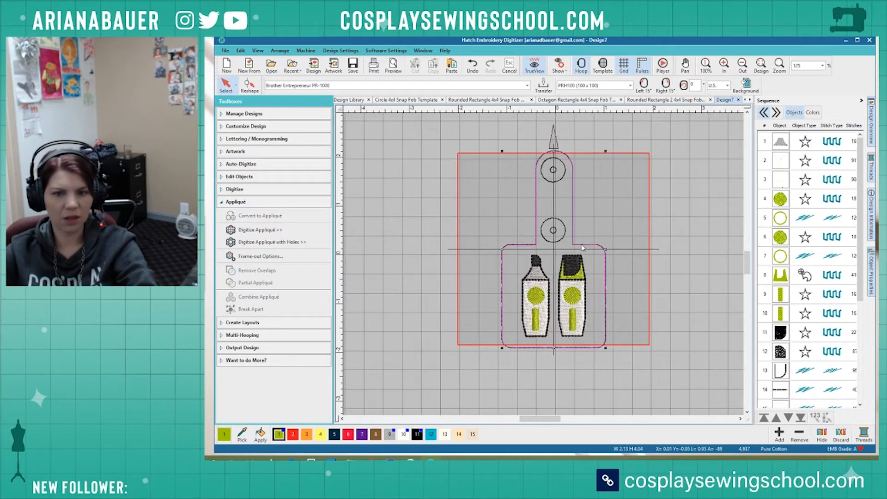
pyautogui.click(279, 216)
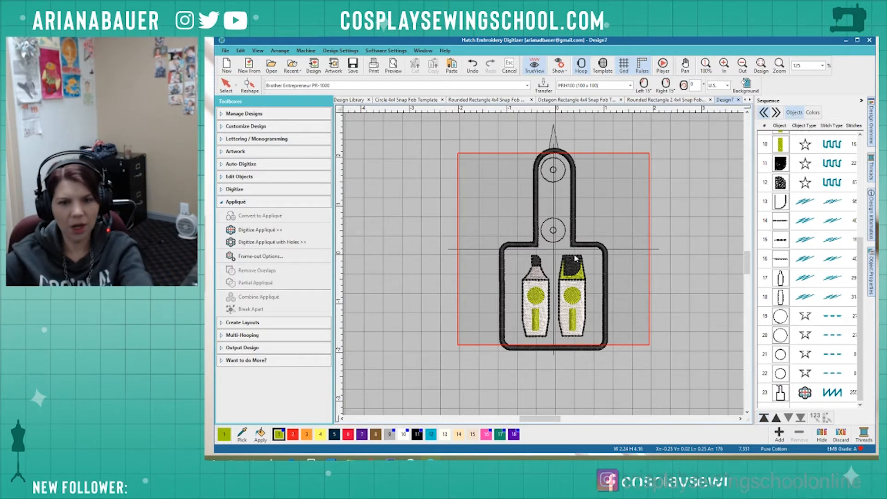
# Delete the two large snap circles and nudge the two small ones right to X position -0.033 in.
pyautogui.click(556, 241)
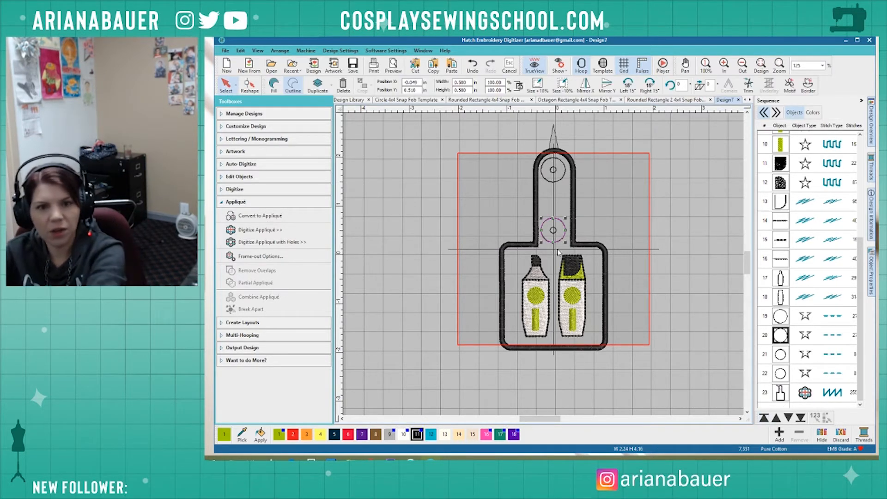
pyautogui.press('Delete')
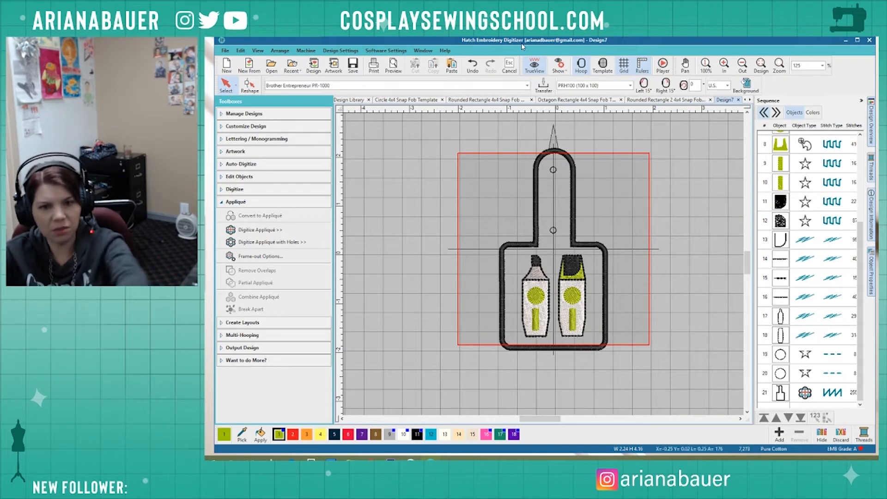
pyautogui.click(552, 169)
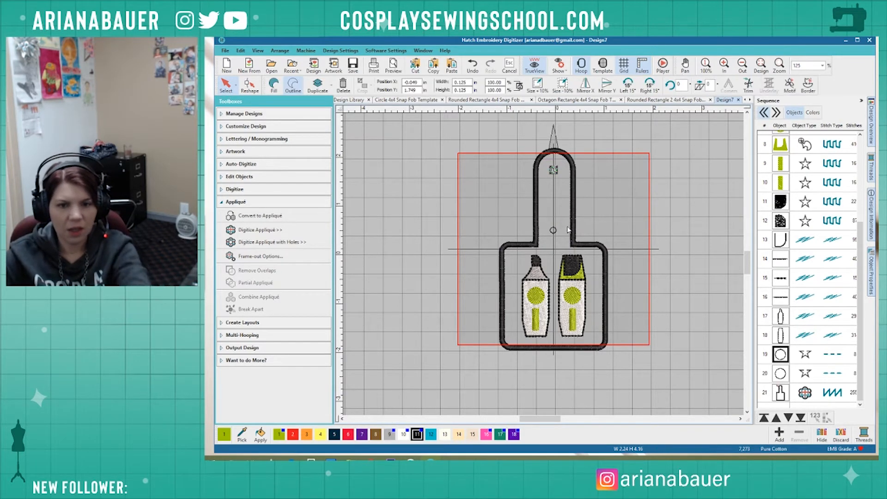
pyautogui.keyDown('ctrl'); pyautogui.click(553, 231); pyautogui.keyUp('ctrl')
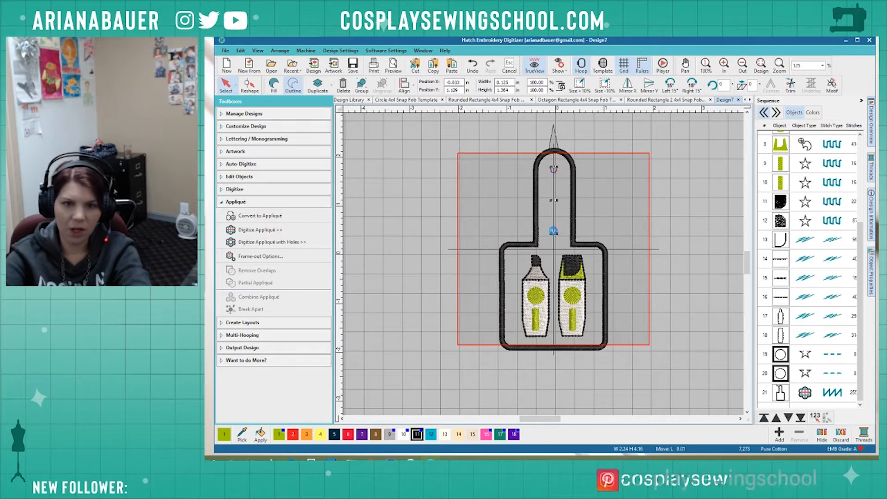
pyautogui.press('Right')
pyautogui.click(618, 237)
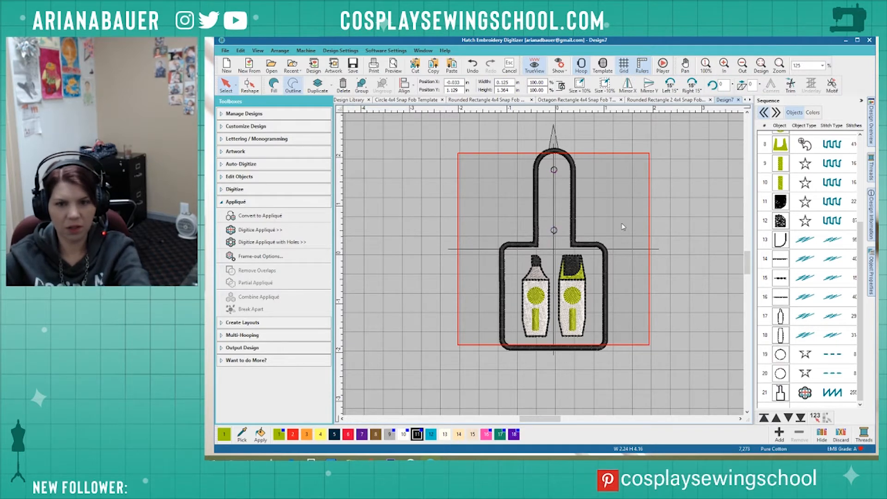
# Break apart the appliqué outline into its separate stitch objects.
pyautogui.click(599, 251)
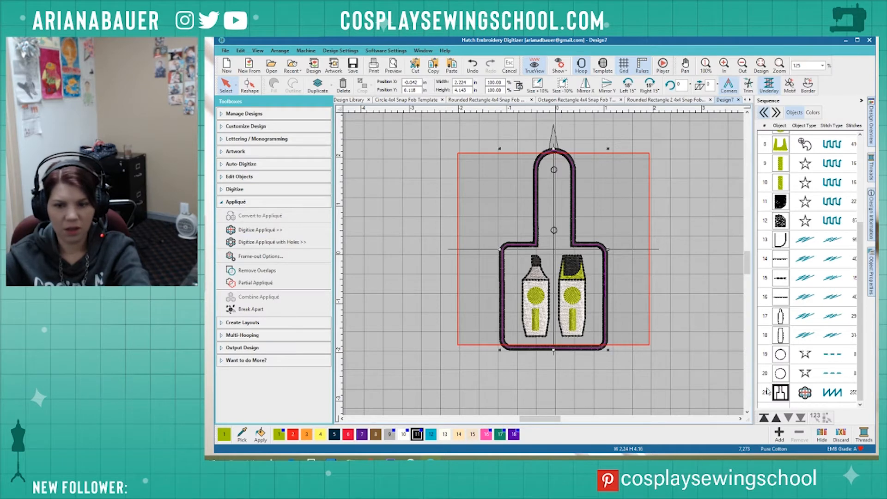
pyautogui.click(251, 309)
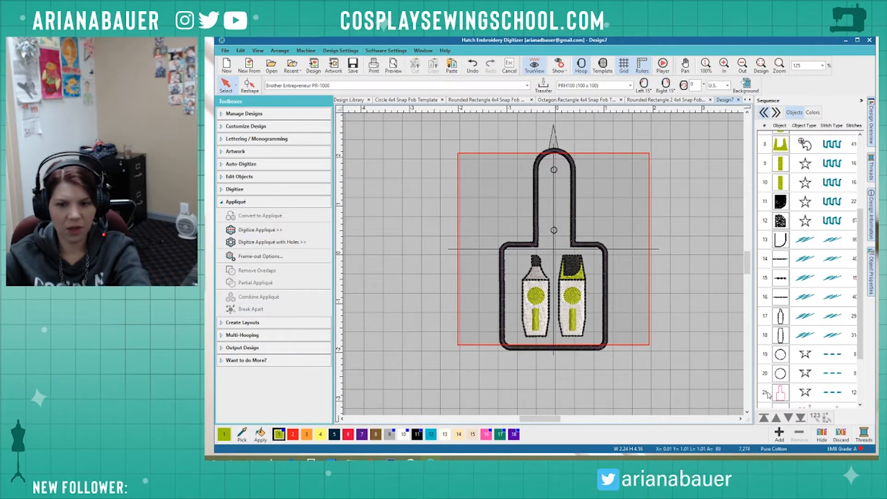
# Break apart the remaining appliqué outline and move the pink and purple placement and tackdown objects to the start of the stitch sequence.
pyautogui.click(781, 393)
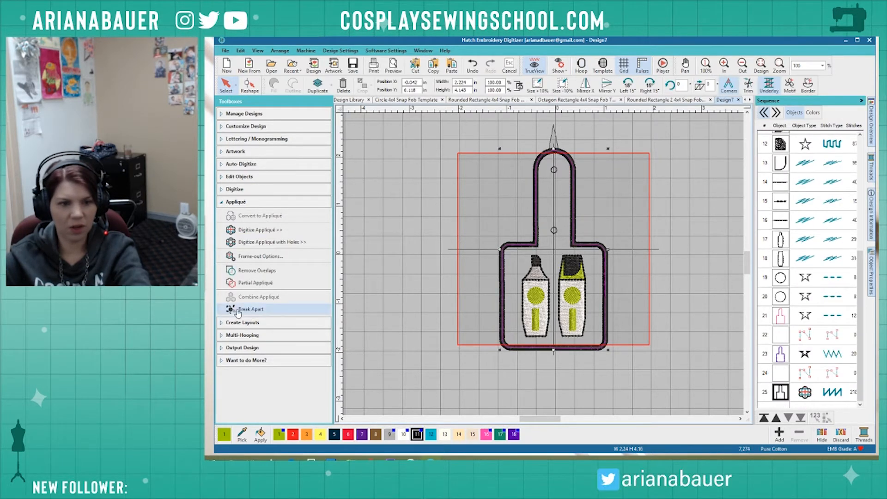
pyautogui.click(251, 310)
pyautogui.click(780, 321)
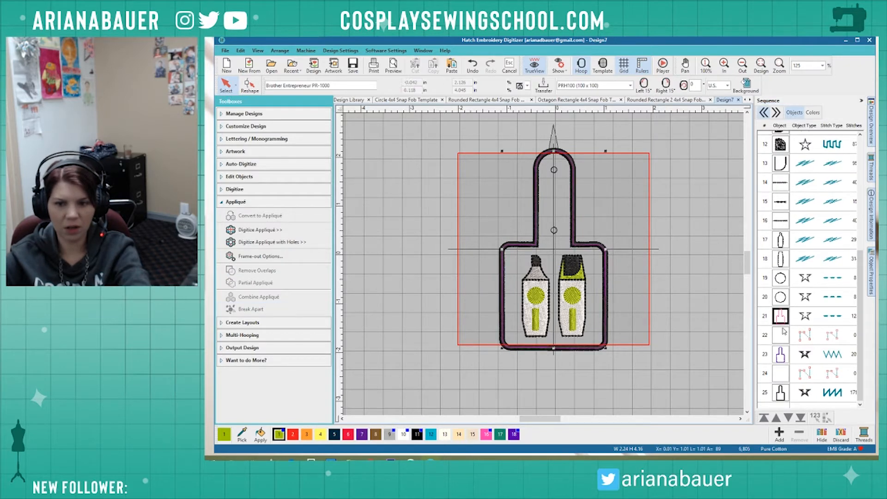
pyautogui.keyDown('shift'); pyautogui.click(785, 373); pyautogui.keyUp('shift')
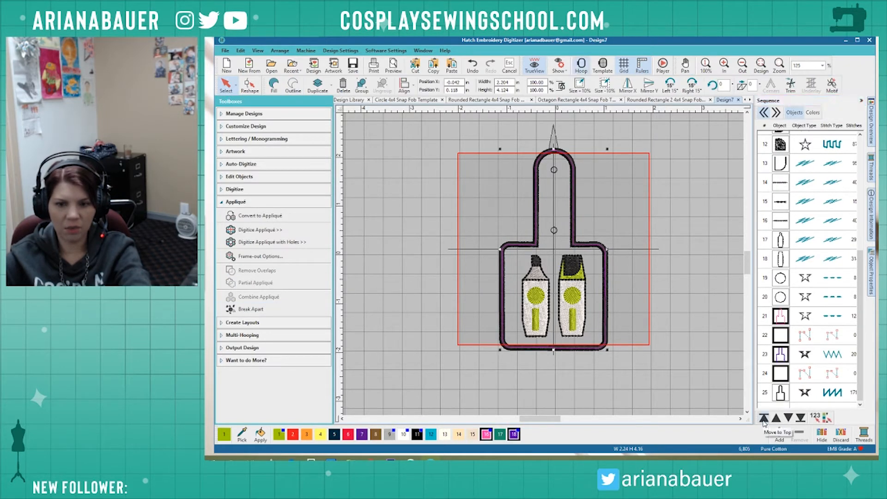
pyautogui.click(764, 418)
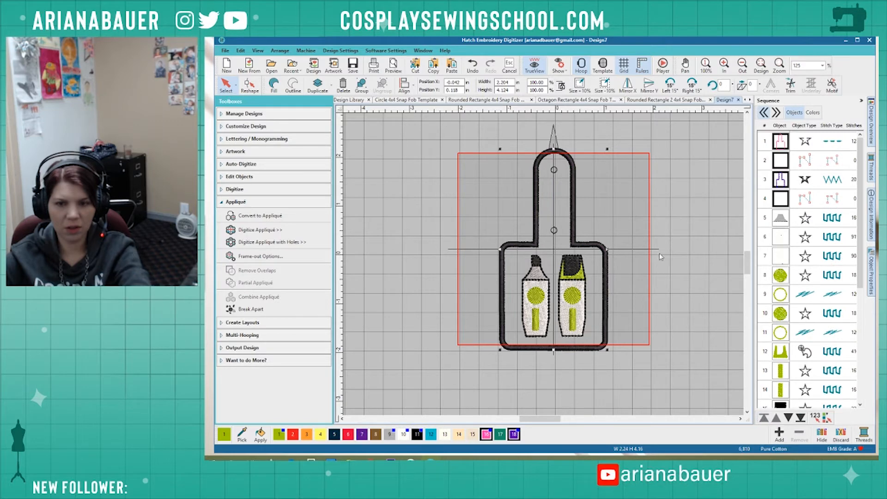
pyautogui.click(723, 247)
pyautogui.click(813, 113)
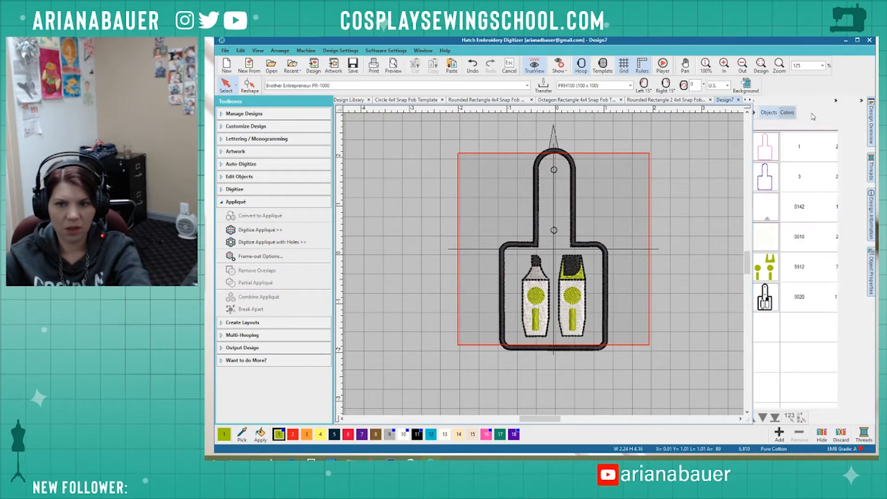
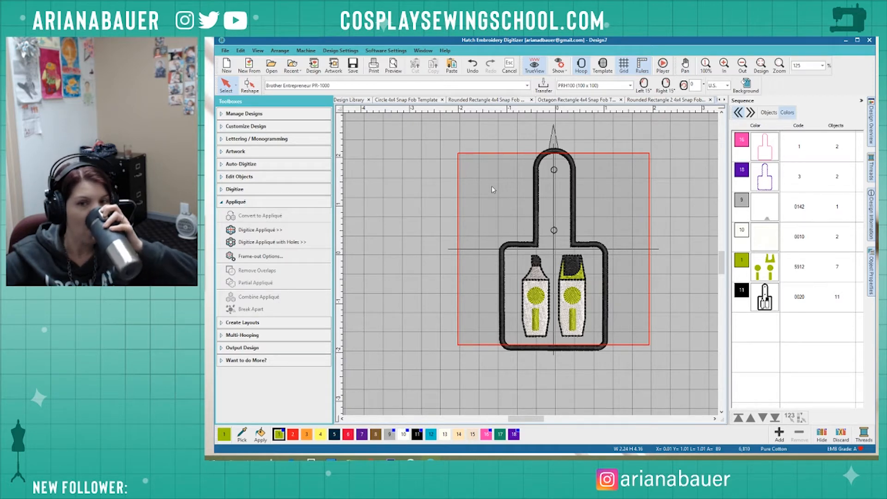
# Group the whole fob design and try rotating the group by 45 degrees.
pyautogui.moveTo(464, 131); pyautogui.dragTo(636, 389)
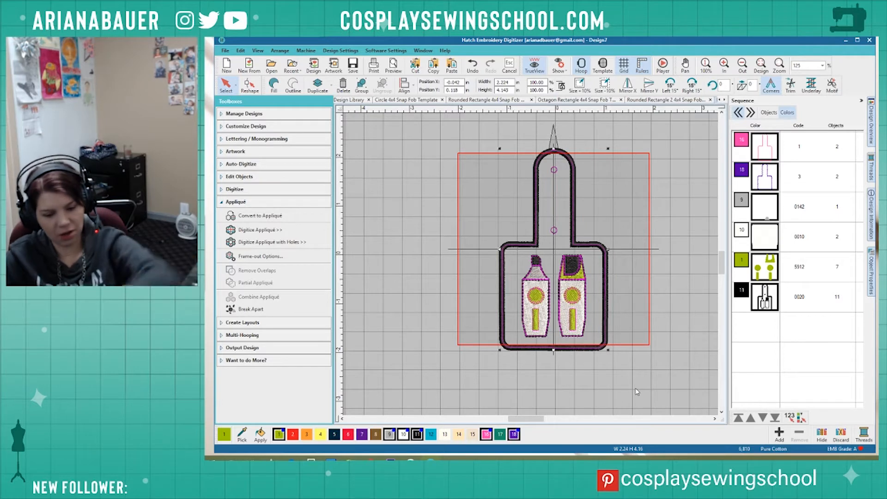
pyautogui.hotkey('ctrl', 'g')
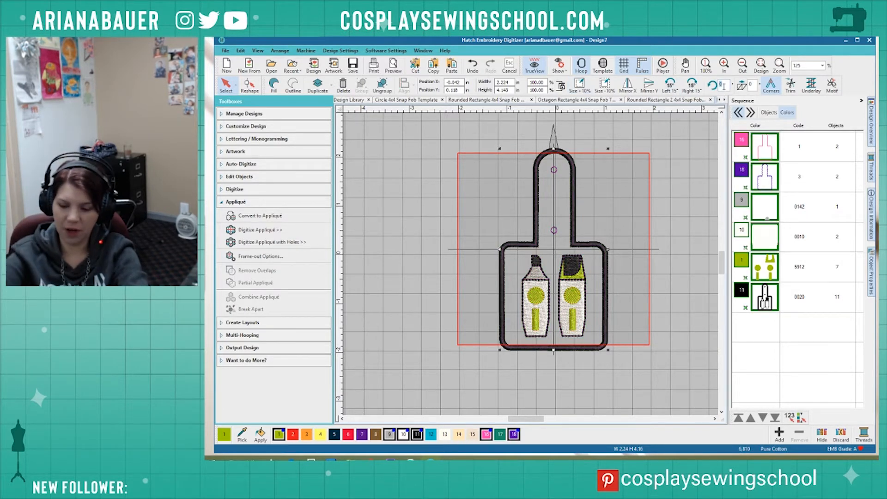
pyautogui.write('45')
pyautogui.press('Return')
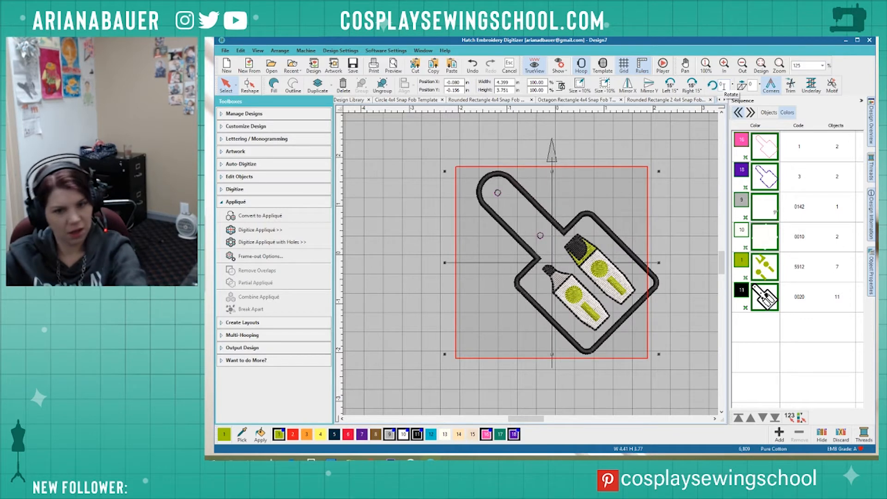
pyautogui.hotkey('ctrl', 'z')
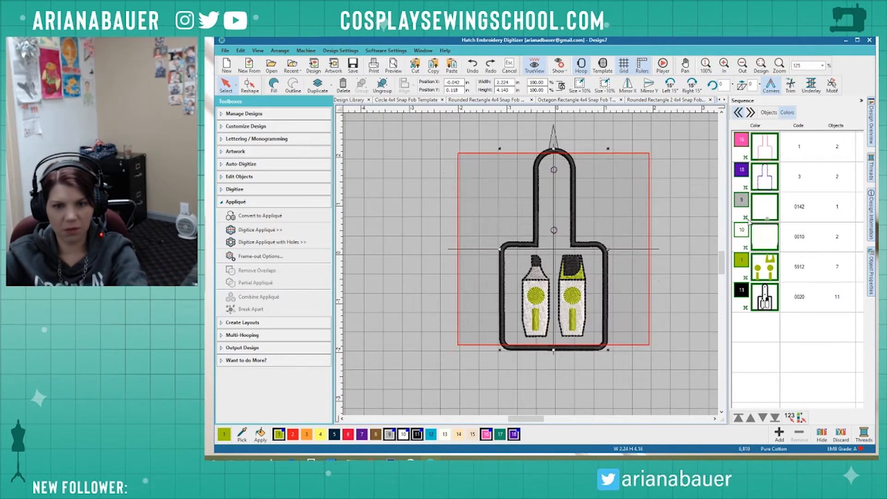
# Ungroup the fob design into its separate objects.
pyautogui.click(714, 279)
pyautogui.click(604, 268)
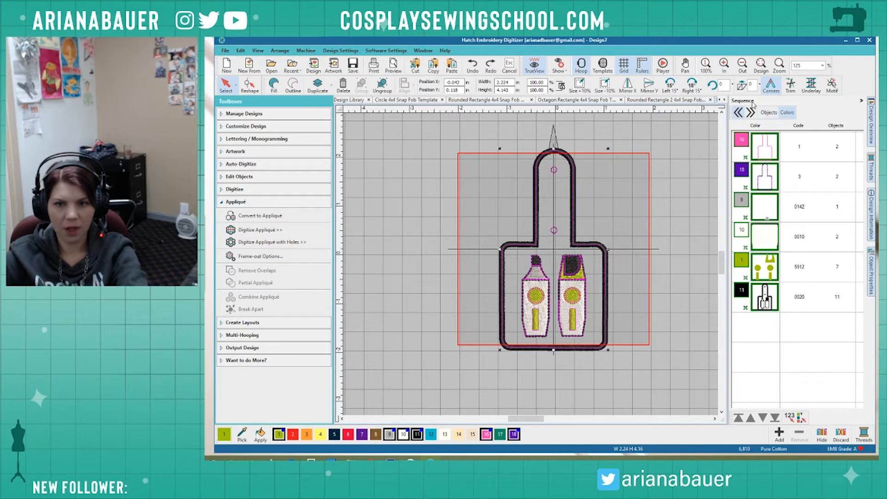
pyautogui.click(768, 113)
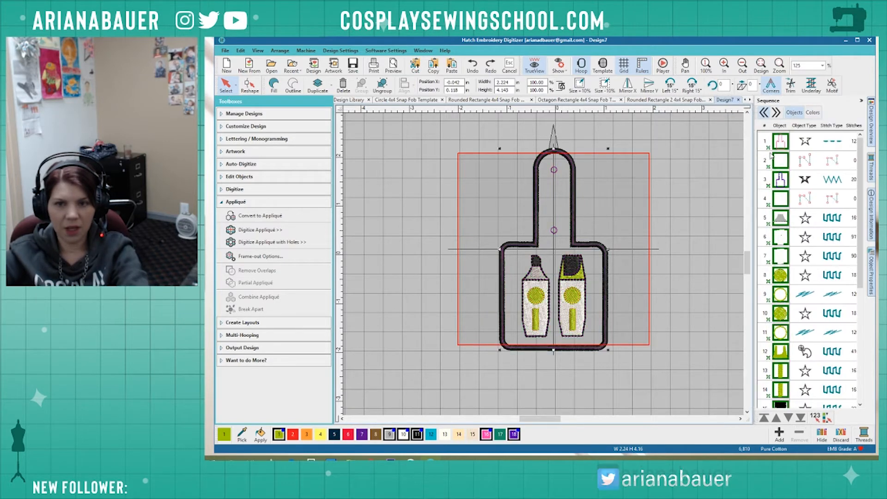
pyautogui.rightClick(792, 167)
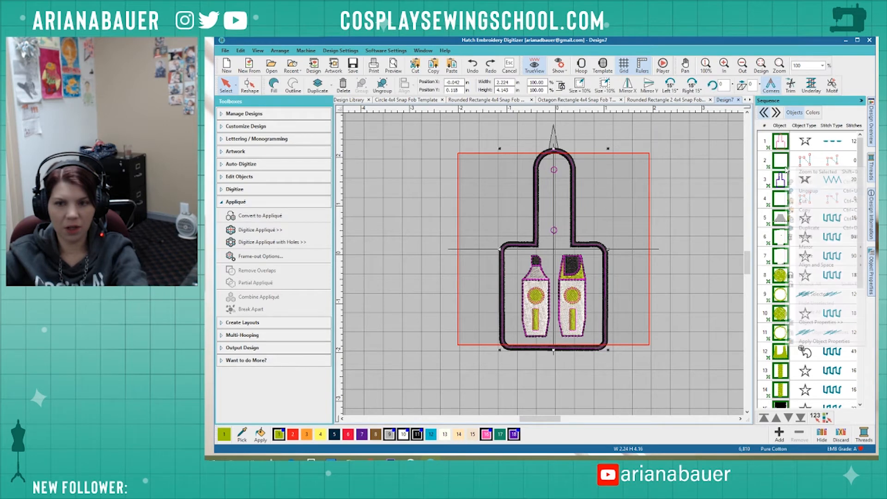
pyautogui.click(800, 193)
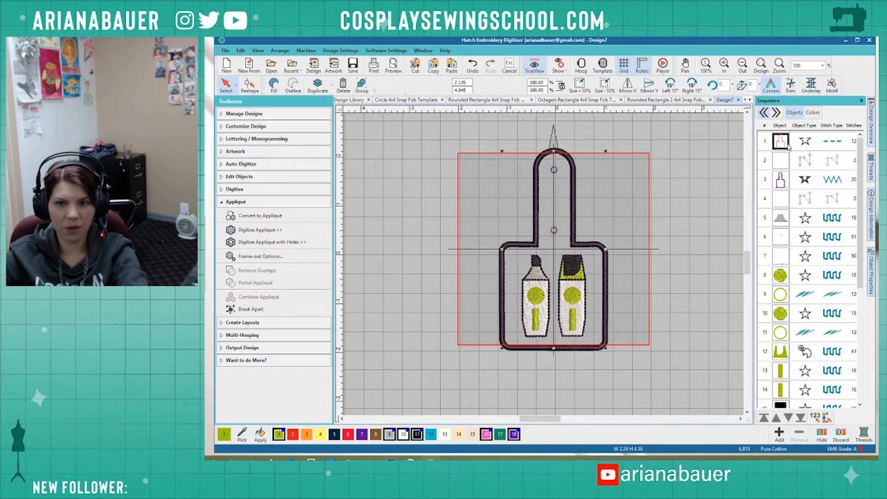
# Delete the first four placement and tackdown objects in the sequence and rotate the whole remaining design by 45 degrees.
pyautogui.press('Delete')
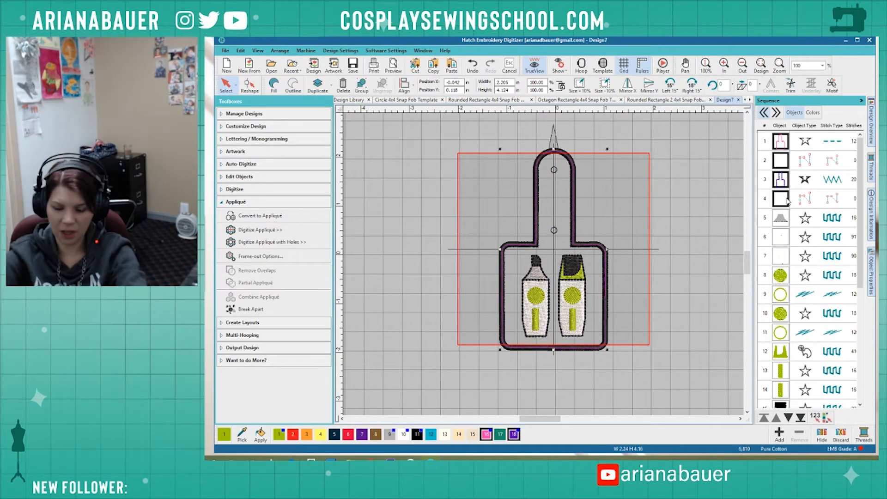
pyautogui.hotkey('ctrl', 'a')
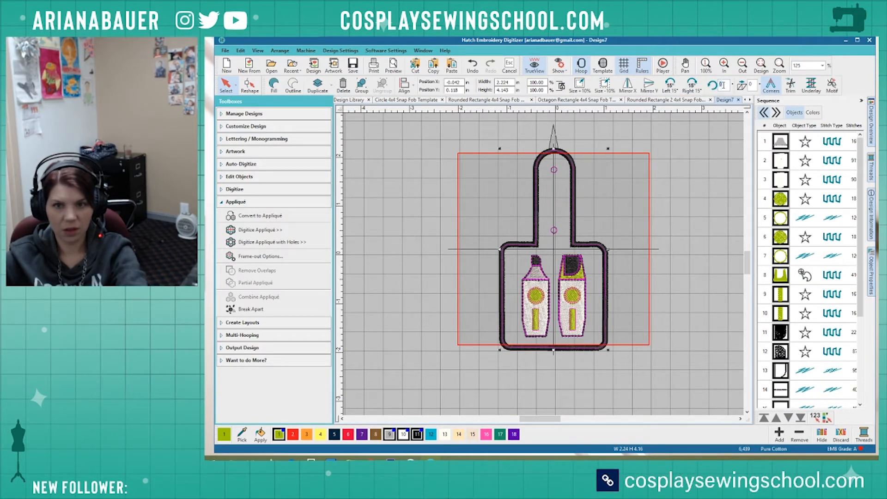
pyautogui.press('Return')
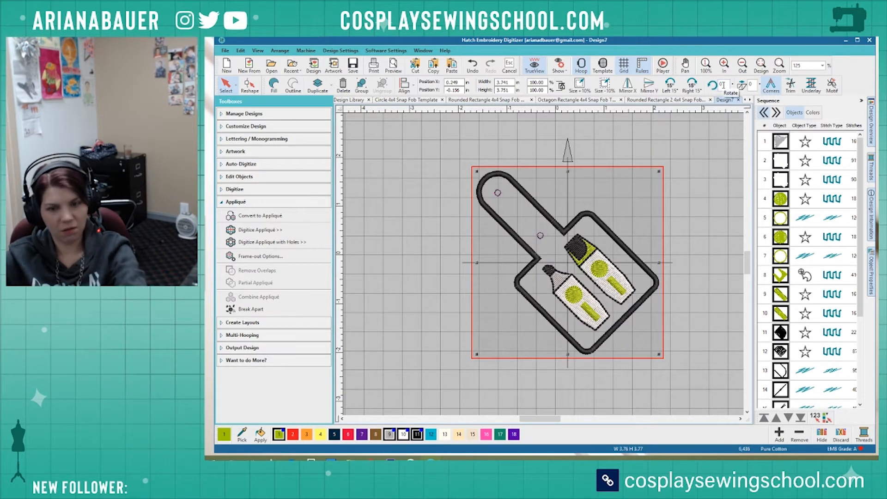
pyautogui.click(695, 234)
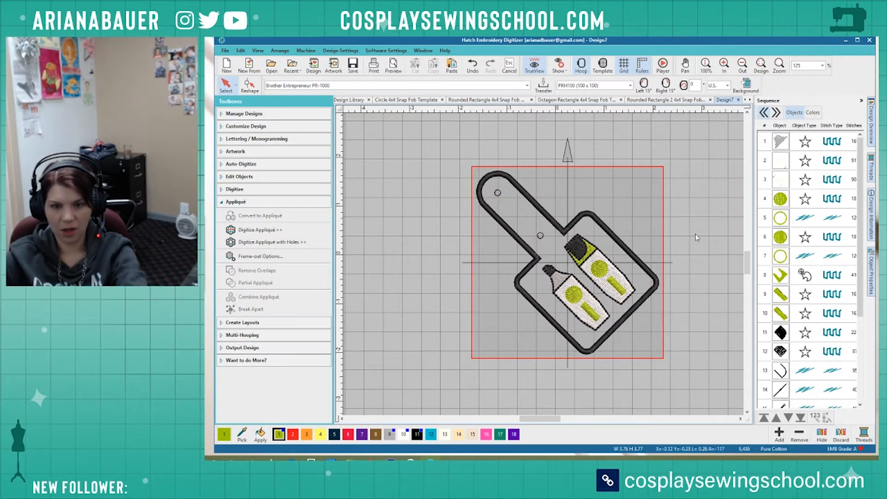
# Convert the rotated black fob outline to appliqué and break it apart.
pyautogui.click(638, 274)
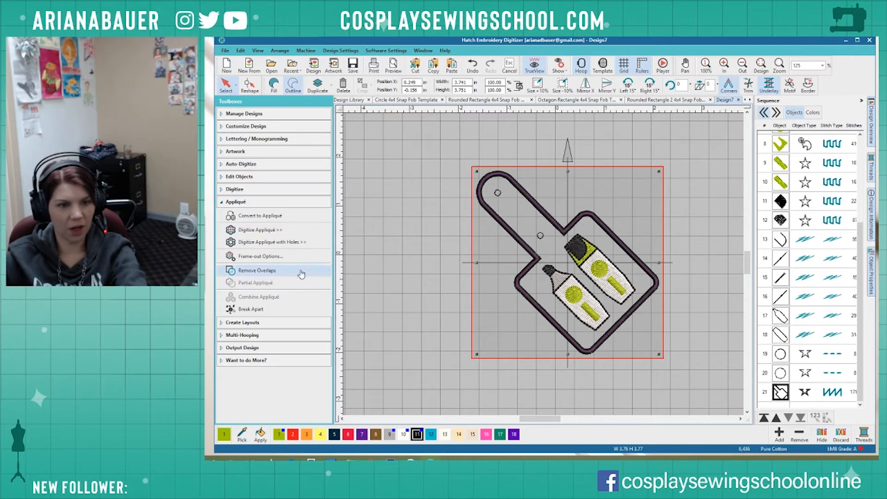
pyautogui.click(263, 218)
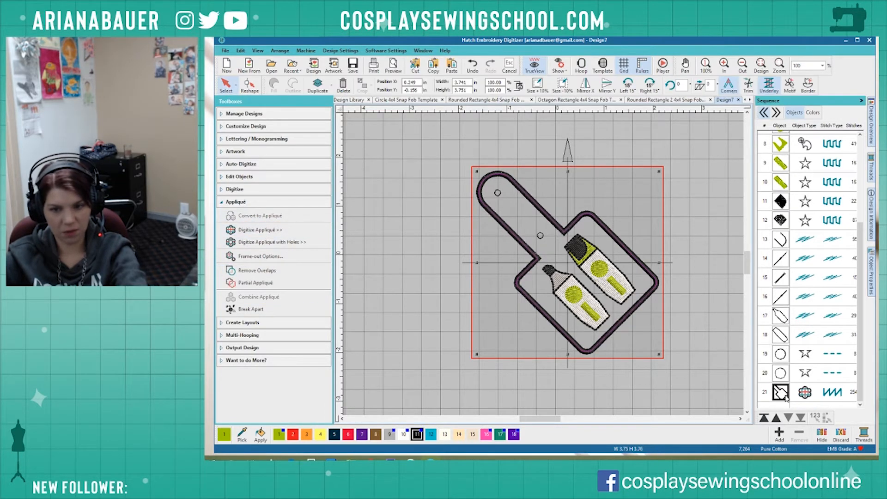
pyautogui.click(238, 309)
pyautogui.moveTo(735, 354); pyautogui.dragTo(537, 263)
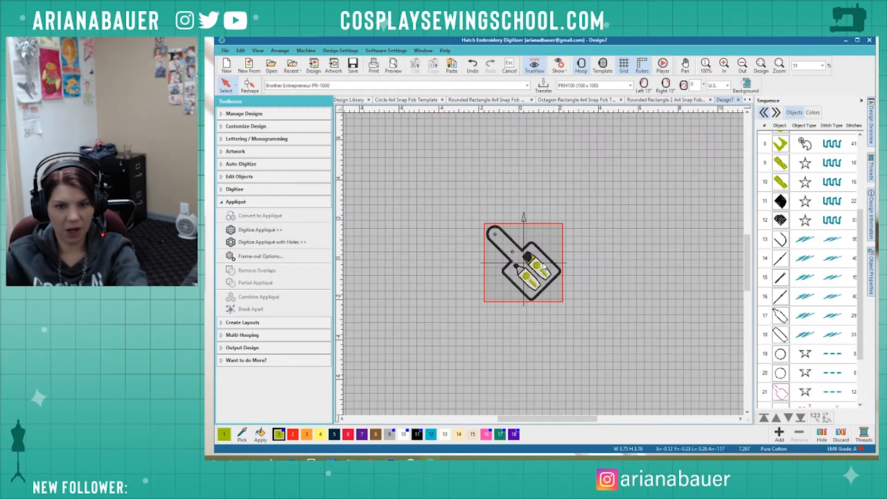
pyautogui.scroll(4, 540, 262)
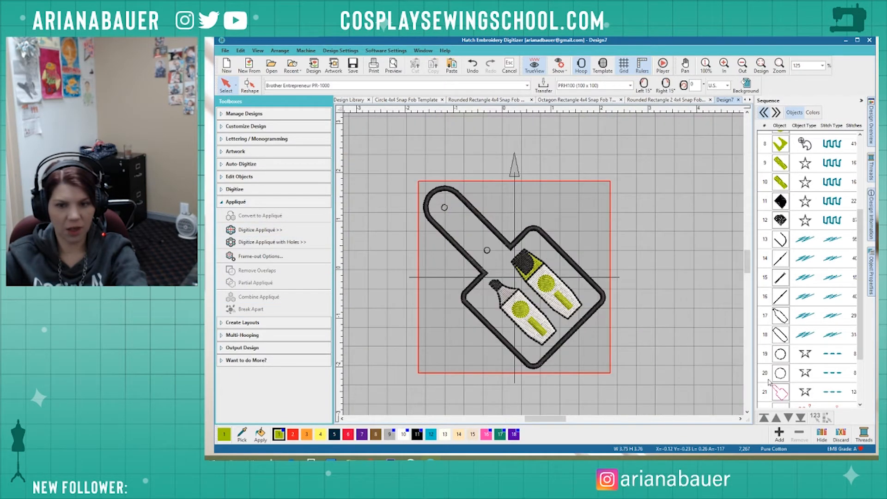
pyautogui.click(781, 391)
pyautogui.scroll(-2, 782, 393)
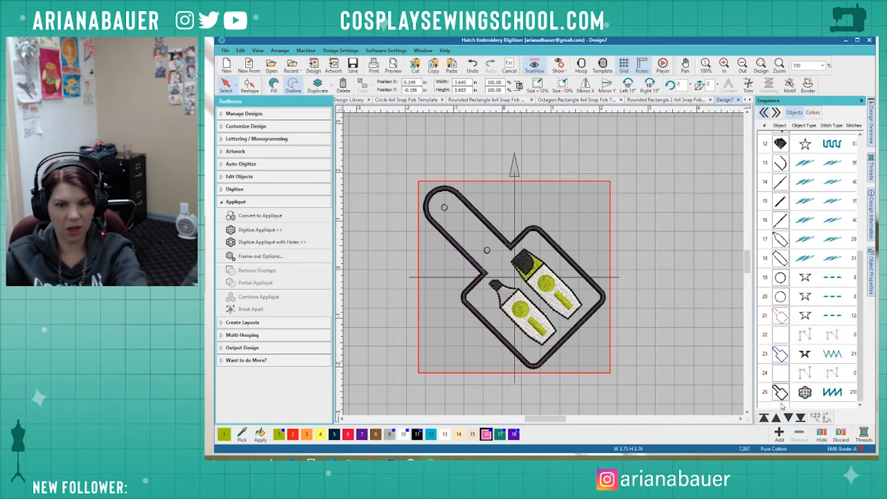
# Break apart the leftover black appliqué outline and move the four new placement and tackdown objects to the start of the sequence.
pyautogui.click(781, 392)
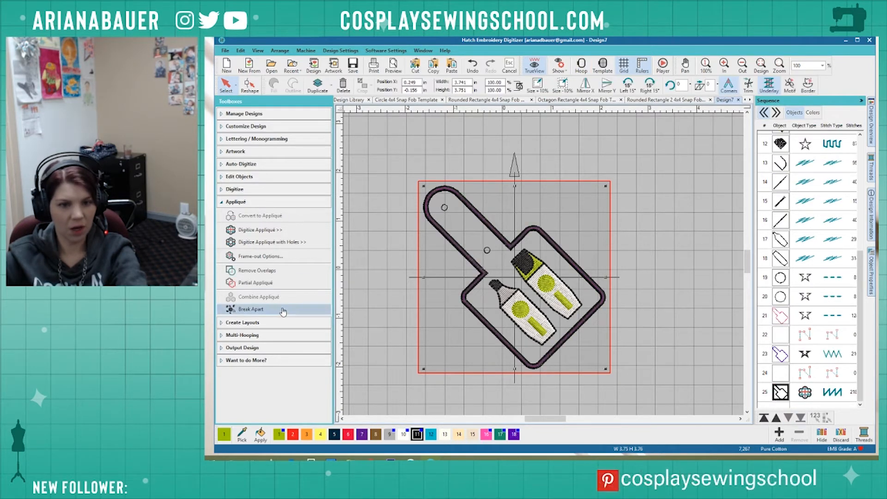
pyautogui.click(283, 312)
pyautogui.click(786, 374)
pyautogui.keyDown('shift'); pyautogui.click(786, 319); pyautogui.keyUp('shift')
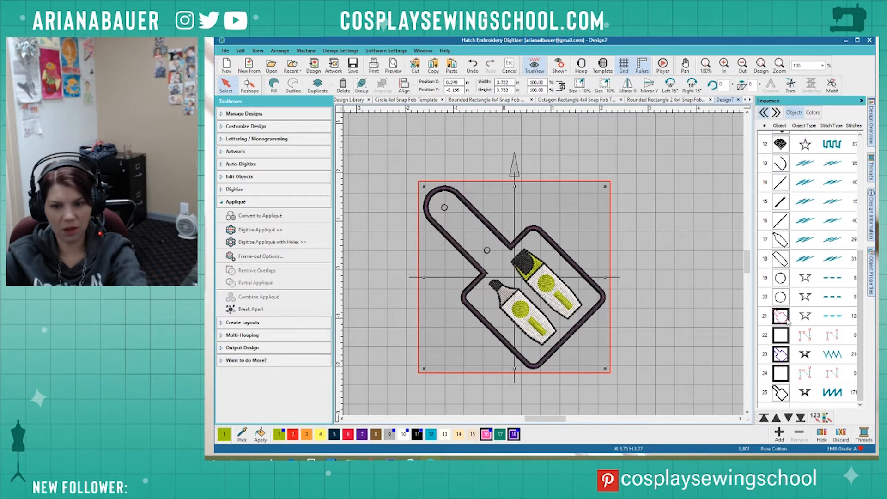
pyautogui.click(764, 418)
pyautogui.click(639, 226)
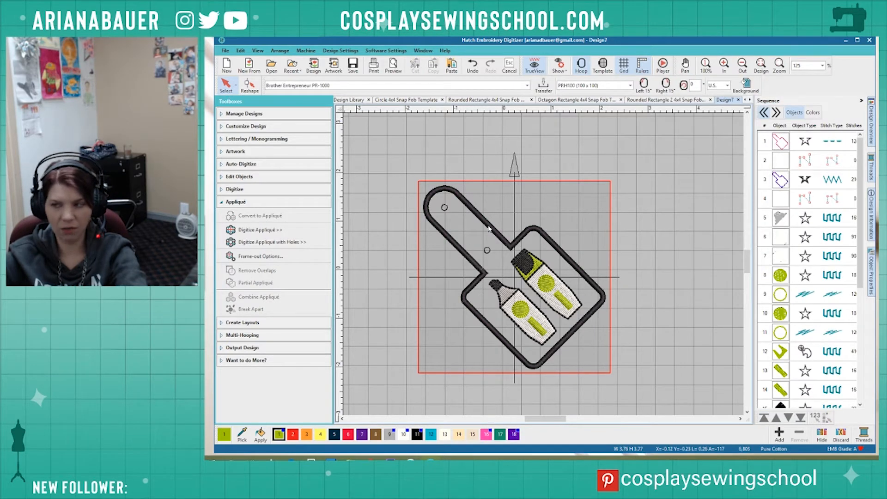
# Save the design as "Markers Snap Fob" in the Snap Fob folder and close it.
pyautogui.hotkey('ctrl', 's')
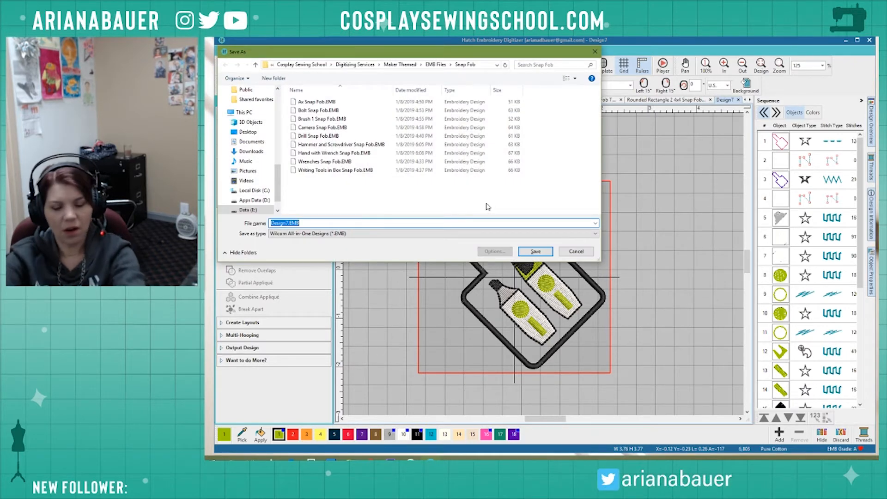
pyautogui.write('Markers')
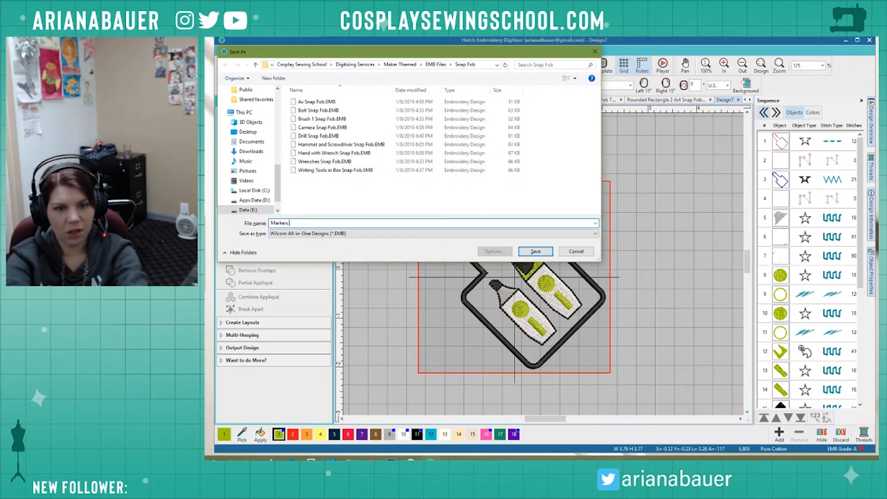
pyautogui.write(' Snap Fob')
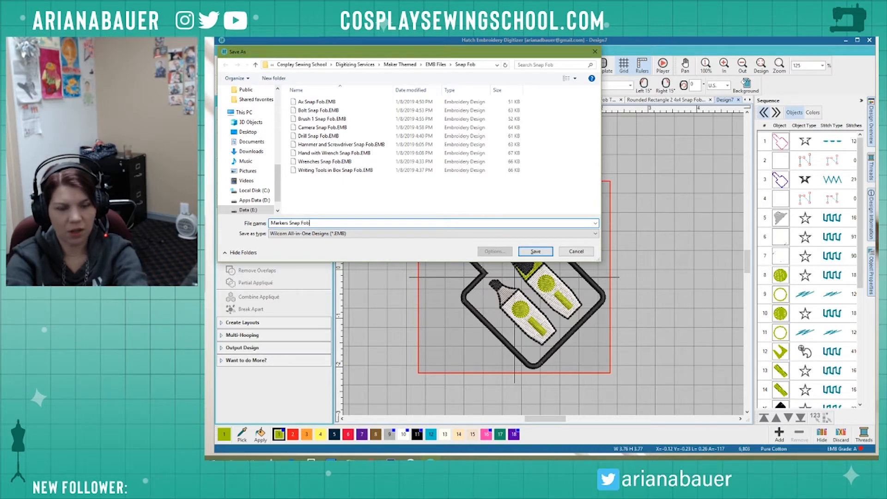
pyautogui.press('Return')
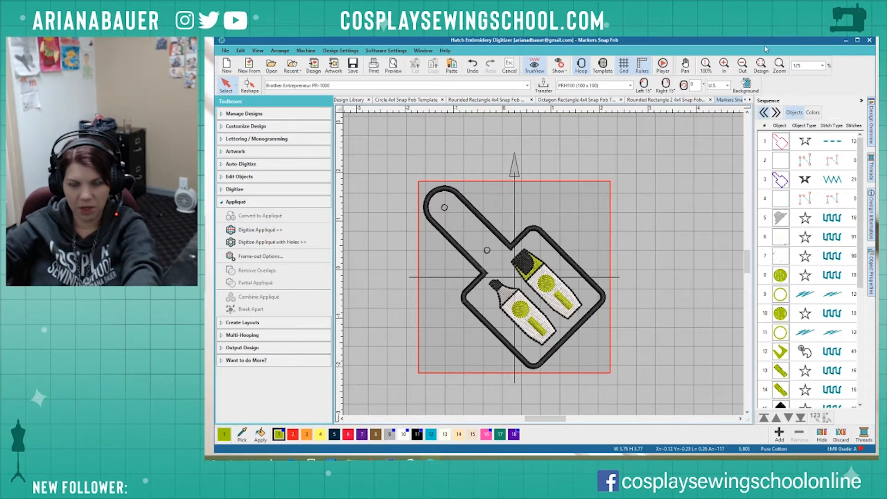
pyautogui.moveTo(725, 103); pyautogui.dragTo(668, 105)
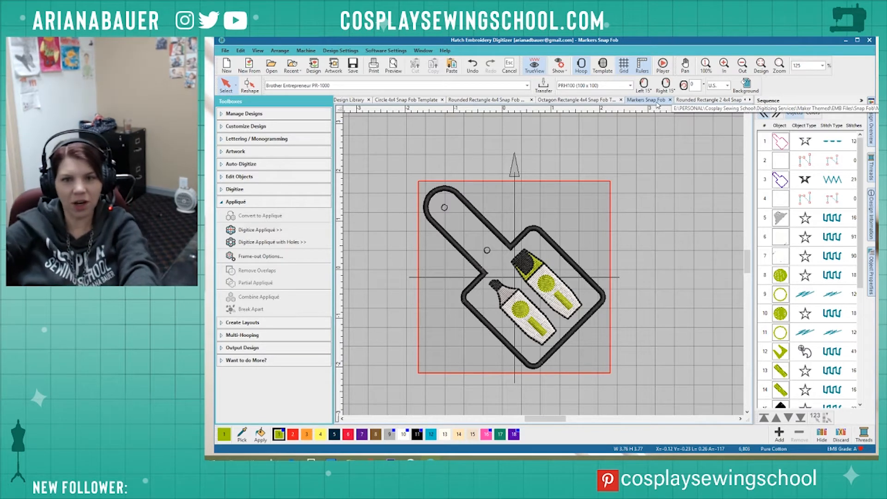
pyautogui.click(671, 100)
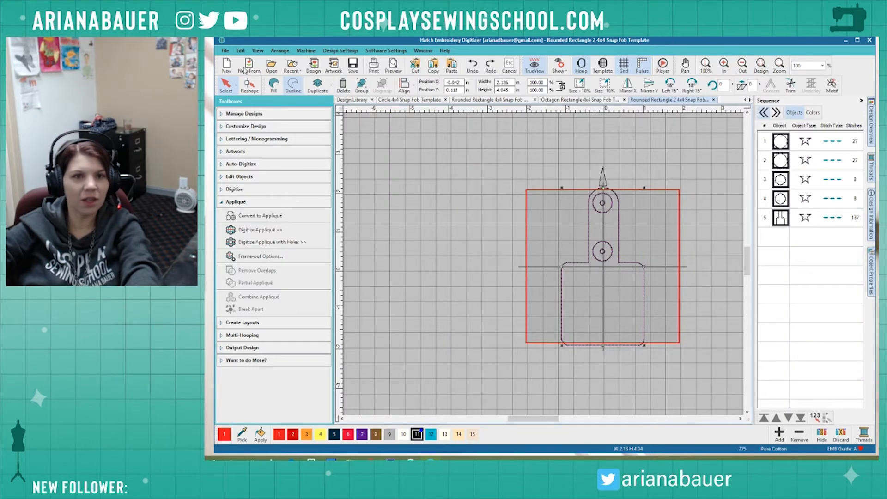
# Create a new design and insert Paint Brush 2.EMB from the Small maker-themed EMB files folder.
pyautogui.click(226, 65)
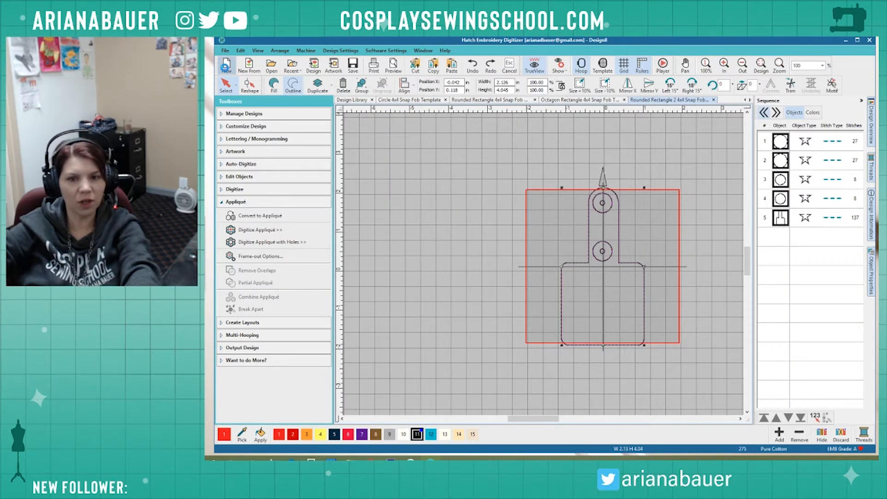
pyautogui.click(314, 67)
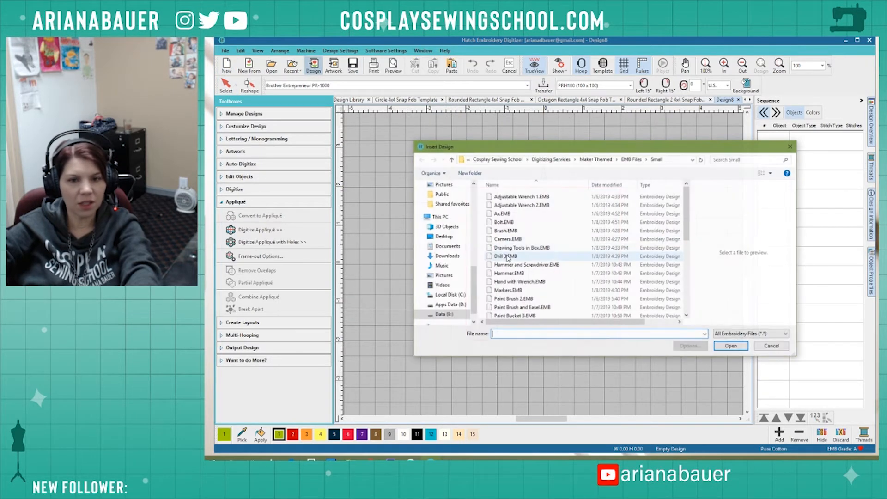
pyautogui.click(513, 299)
pyautogui.scroll(-1, 563, 299)
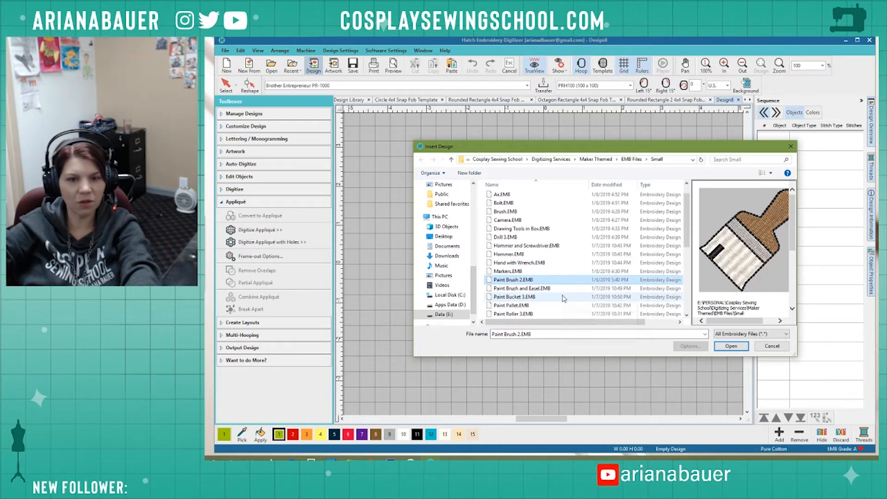
pyautogui.scroll(-2, 563, 298)
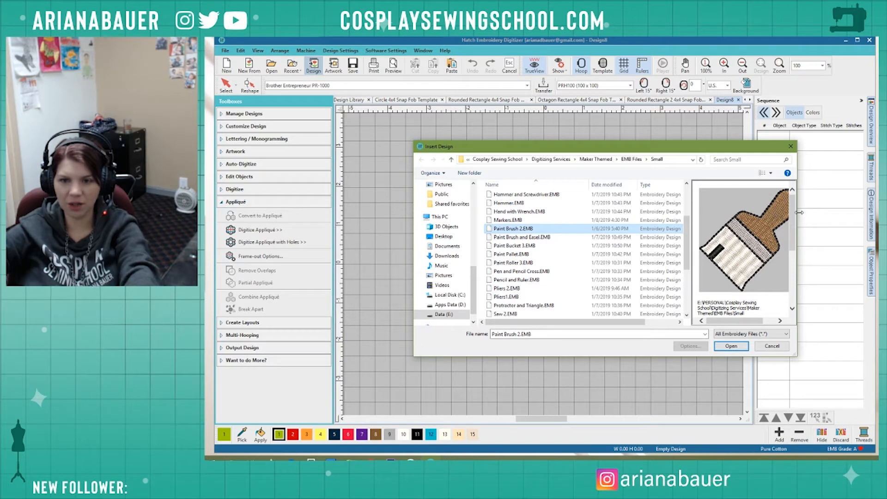
pyautogui.click(732, 346)
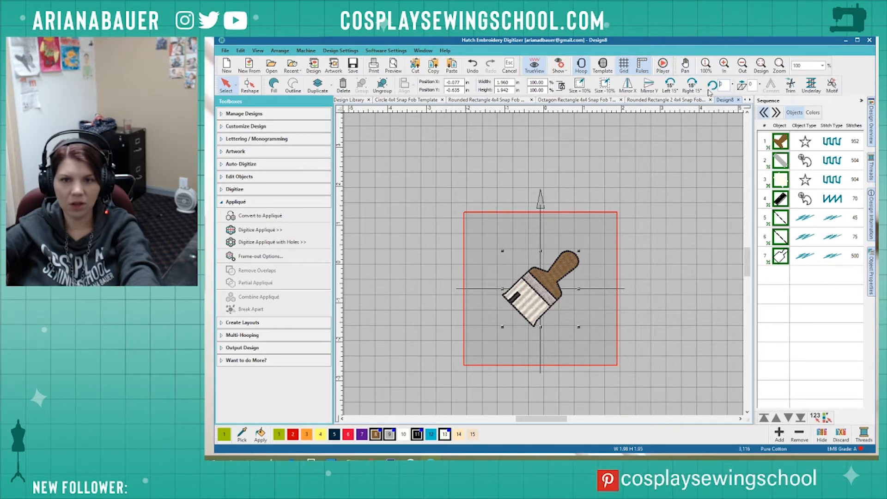
# Rotate the paint brush in 45-degree increments until it stands upright with the handle up, and nudge it onto the hoop's vertical centre line.
pyautogui.click(723, 85)
pyautogui.write('-')
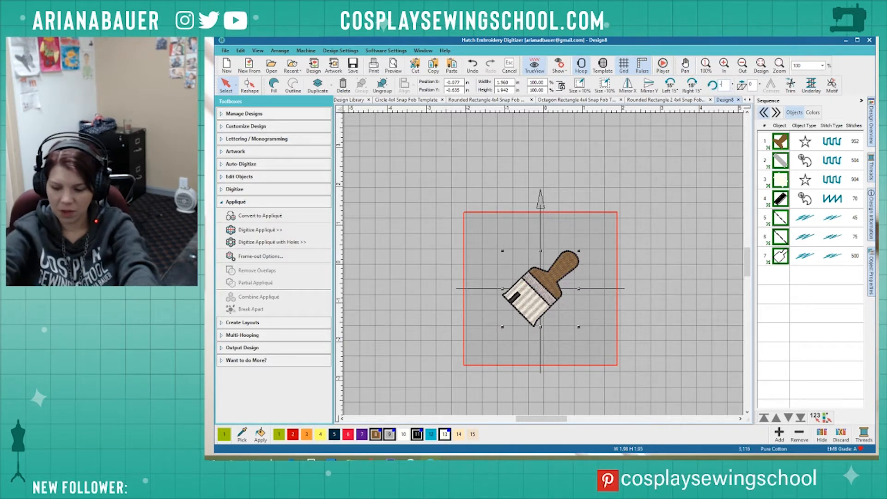
pyautogui.write('45')
pyautogui.press('Return')
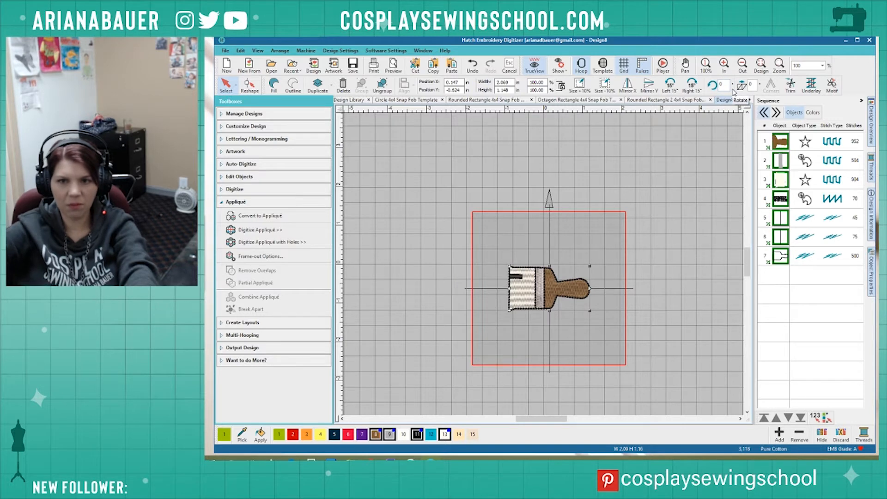
pyautogui.click(731, 72)
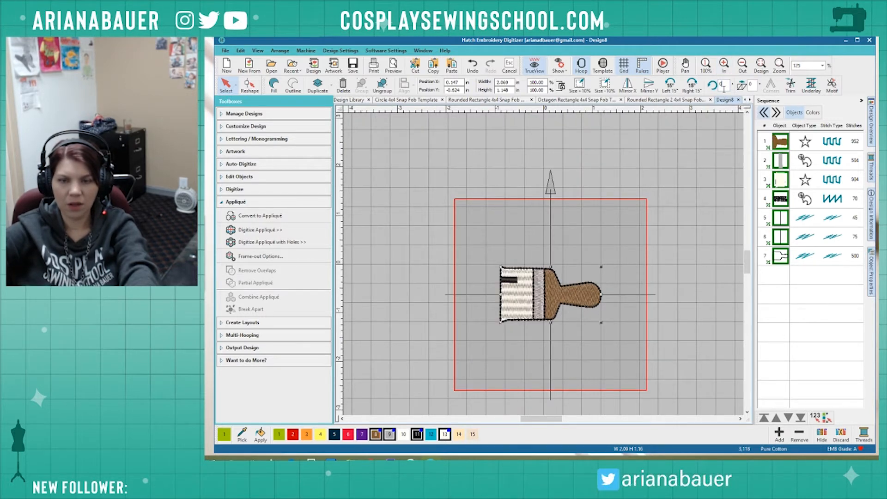
pyautogui.write('45')
pyautogui.press('Return')
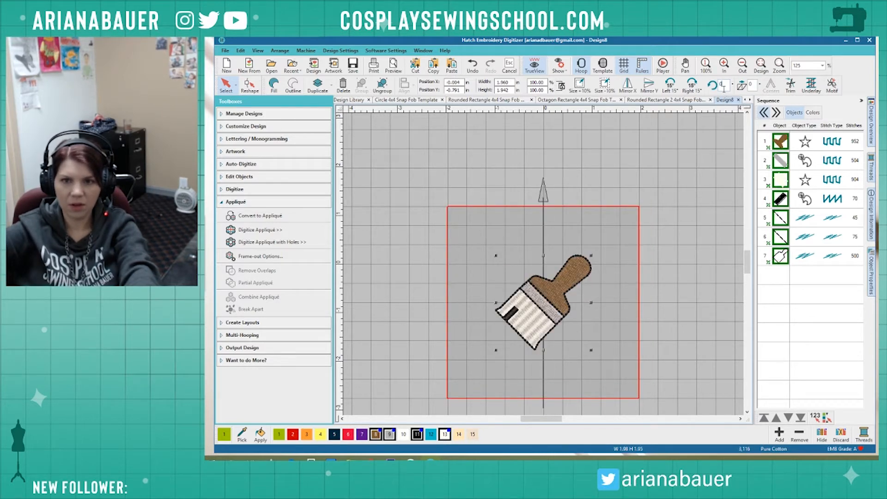
pyautogui.hotkey('ctrl', 'z')
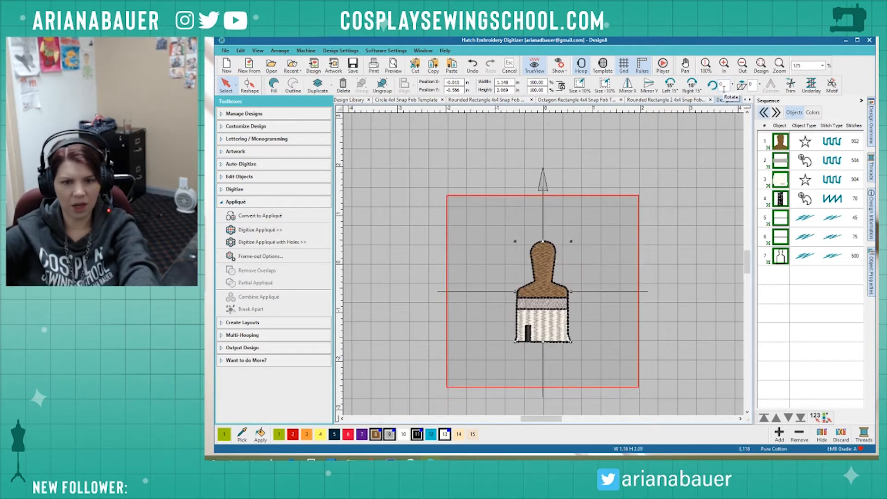
pyautogui.click(615, 233)
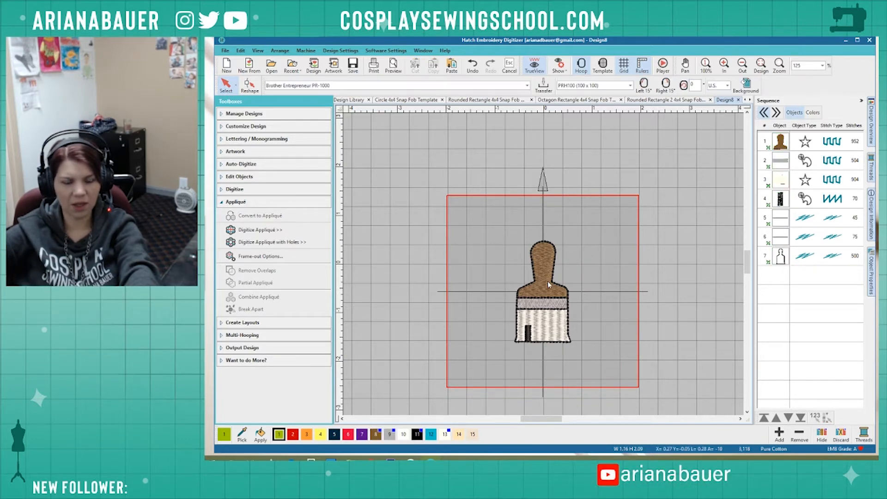
pyautogui.moveTo(542, 309)
pyautogui.mouseDown()
pyautogui.moveTo(549, 348)
pyautogui.moveTo(552, 266)
pyautogui.moveTo(543, 295)
pyautogui.mouseUp()
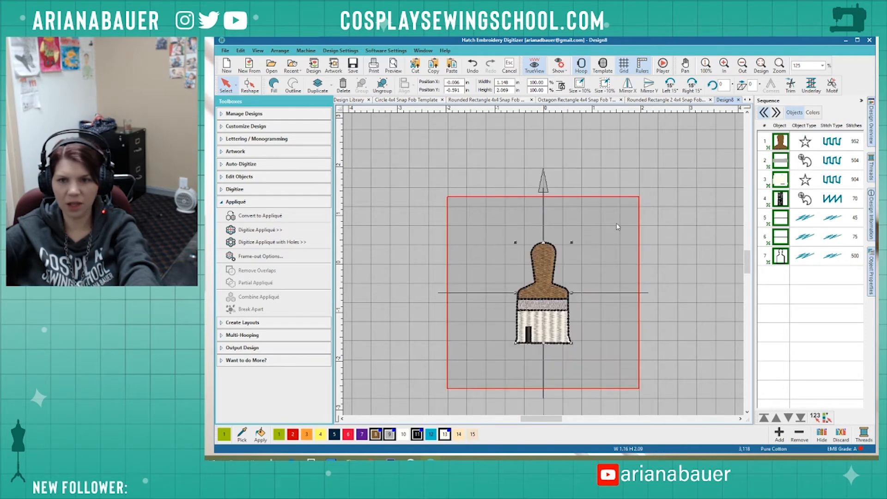
pyautogui.click(598, 247)
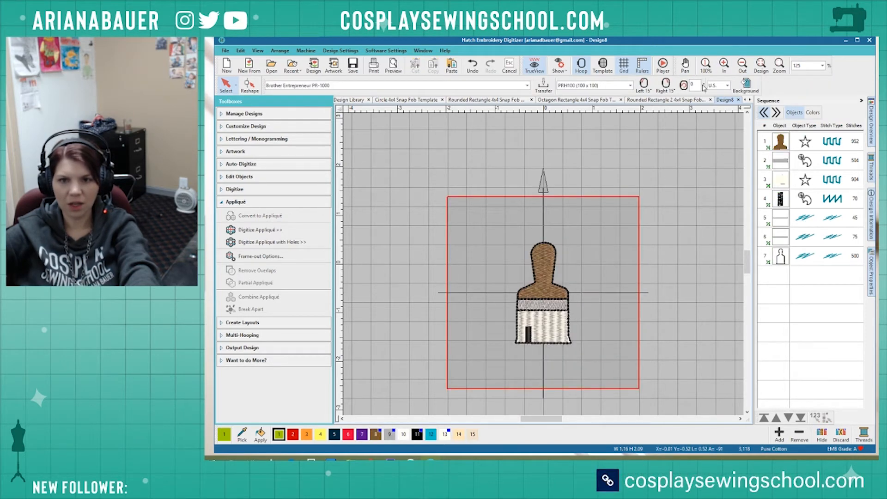
# Compare the open fob templates and copy all objects of the Rounded Rectangle 4x4 Snap Fob Template into the paint brush design.
pyautogui.click(687, 99)
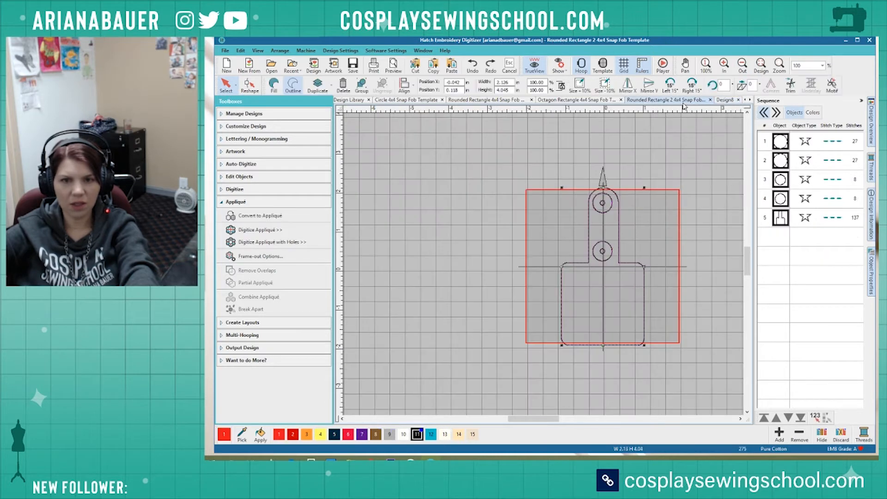
pyautogui.click(571, 102)
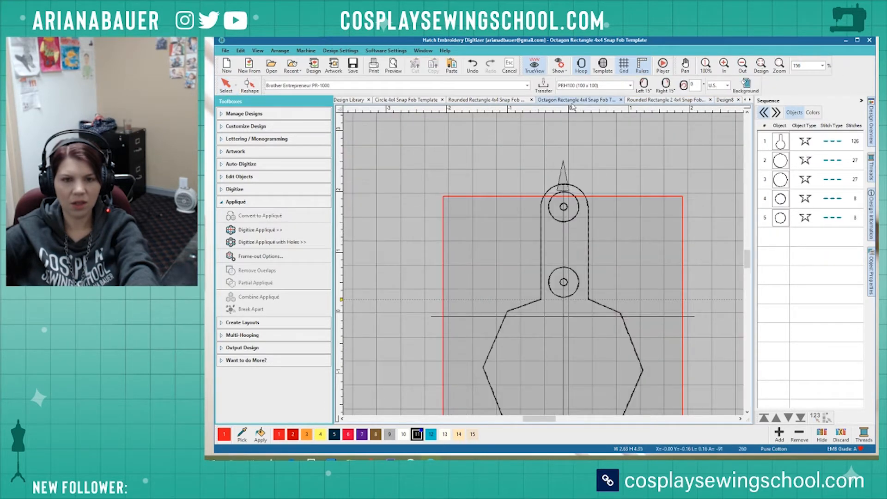
pyautogui.click(483, 101)
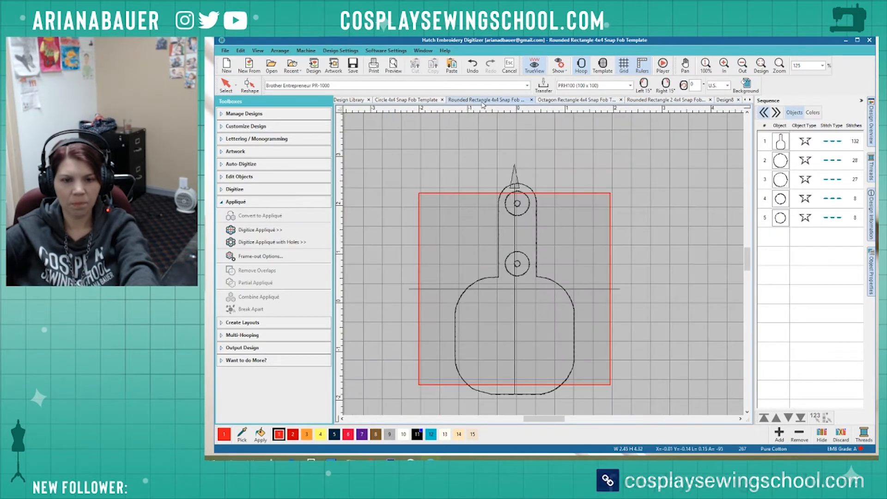
pyautogui.click(564, 282)
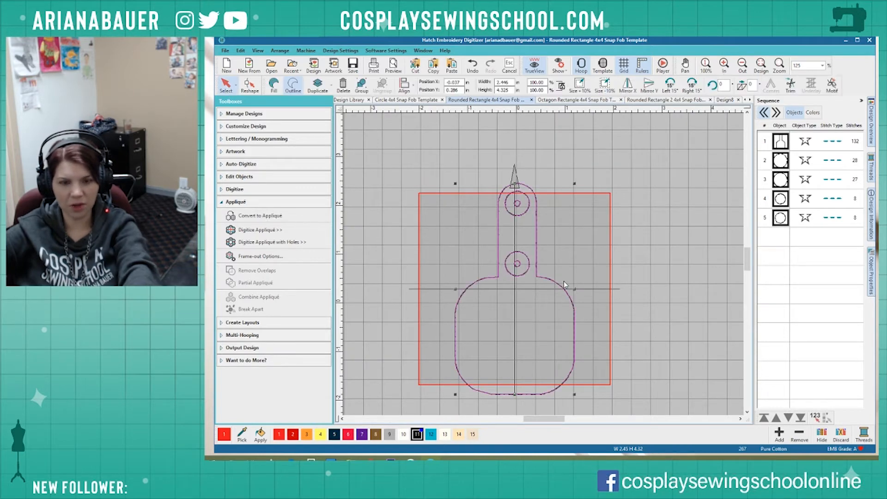
pyautogui.click(721, 100)
pyautogui.hotkey('ctrl', 'v')
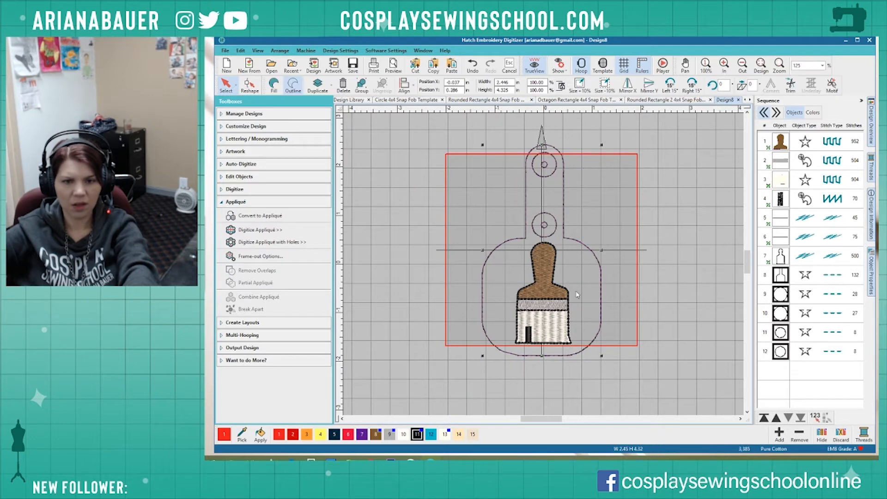
# Shrink the paint brush to about 1.08 x 1.95 in and position it centrally inside the body of the fob outline.
pyautogui.click(548, 304)
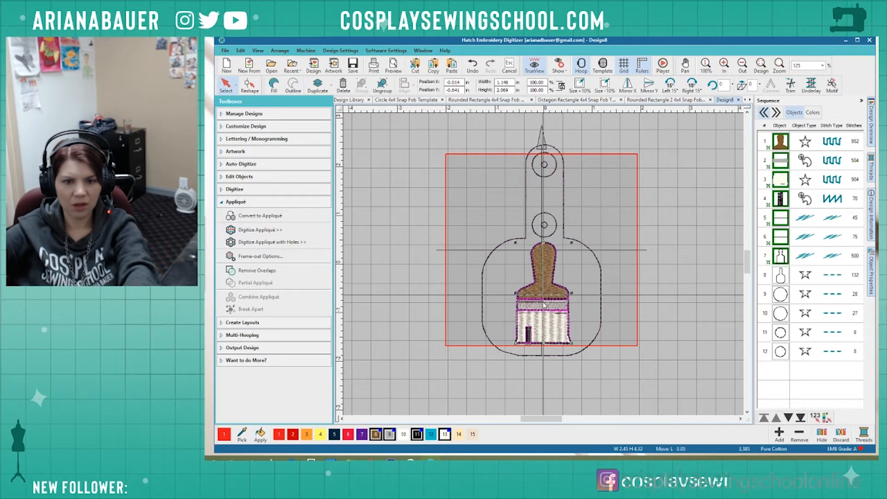
pyautogui.moveTo(544, 304); pyautogui.dragTo(545, 305)
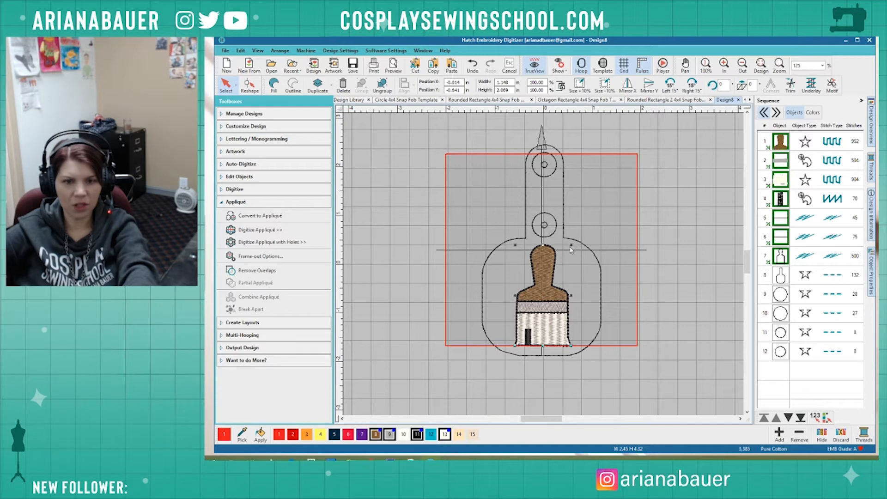
pyautogui.moveTo(571, 247); pyautogui.dragTo(569, 246)
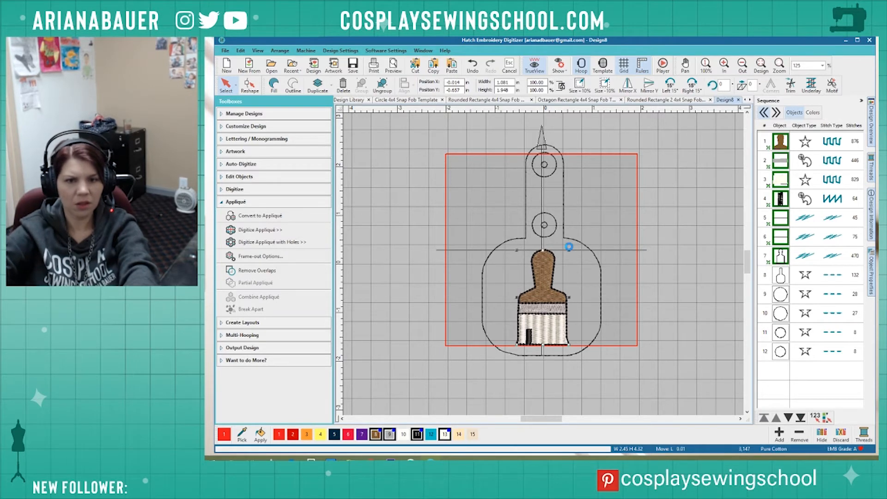
pyautogui.press('Down')
pyautogui.press('Down')
pyautogui.press('Down')
pyautogui.press('Down')
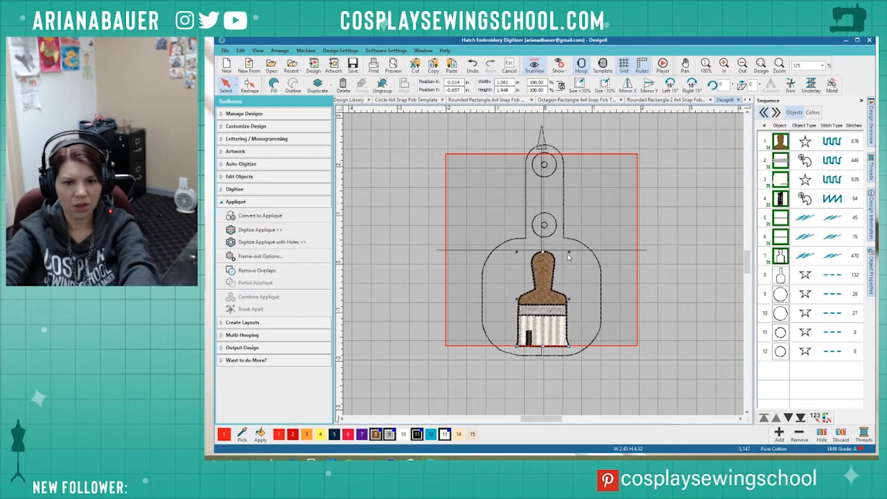
pyautogui.press('Up')
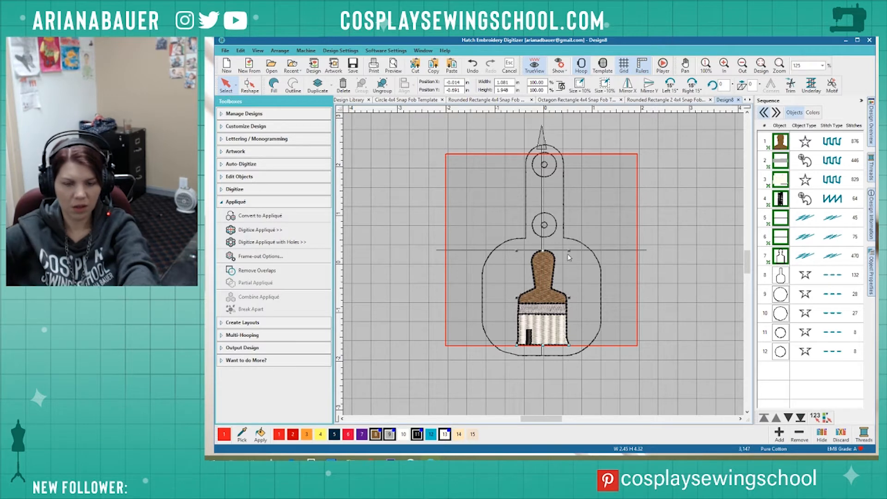
pyautogui.hotkey('ctrl', 'a')
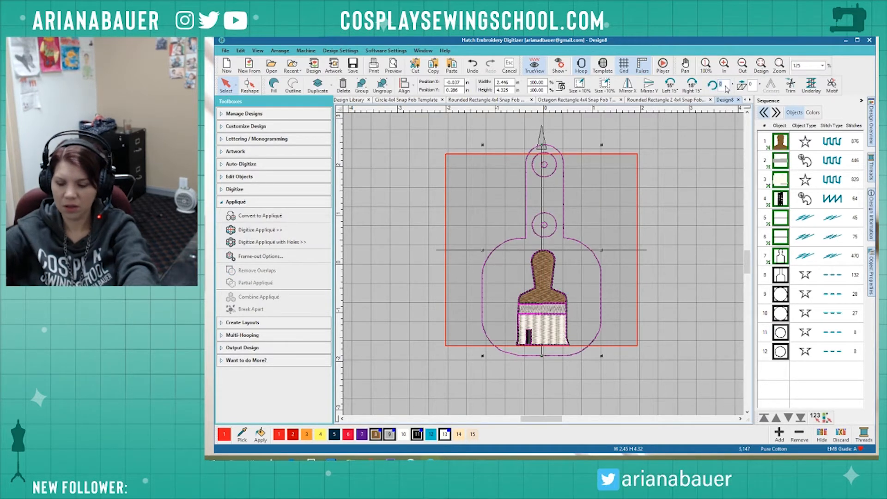
pyautogui.write('45')
pyautogui.press('Return')
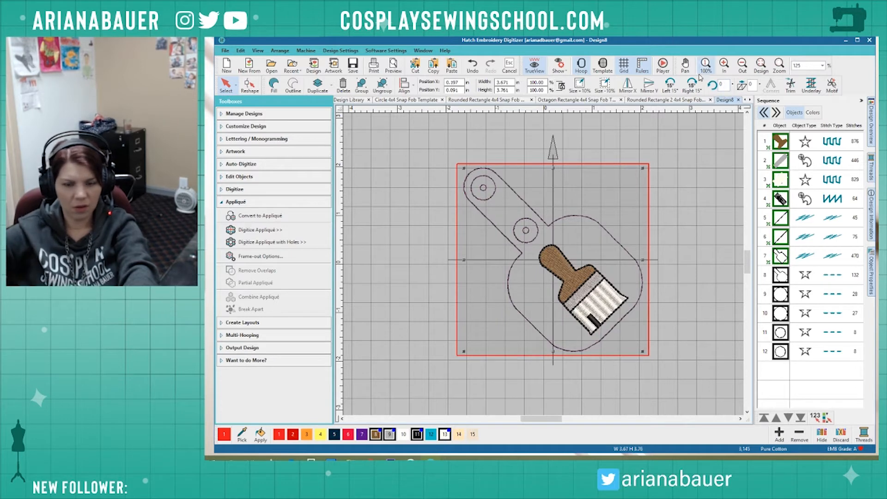
pyautogui.click(690, 227)
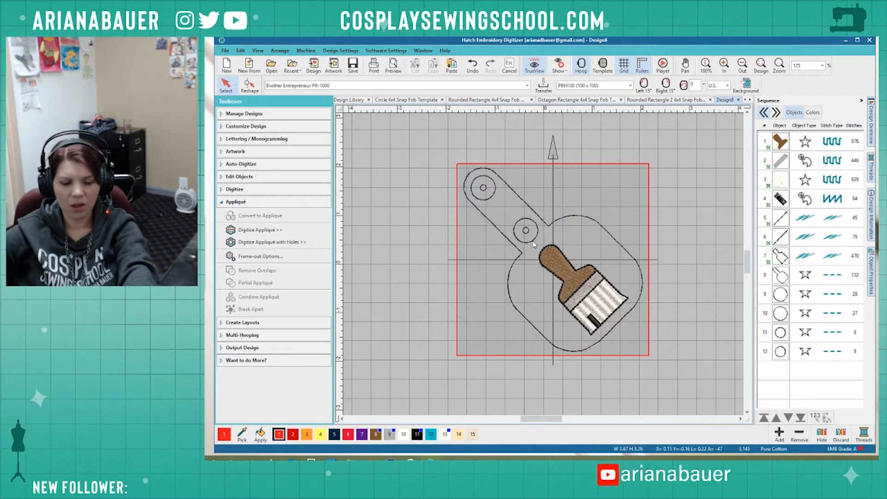
pyautogui.hotkey('ctrl', 'z')
pyautogui.click(550, 262)
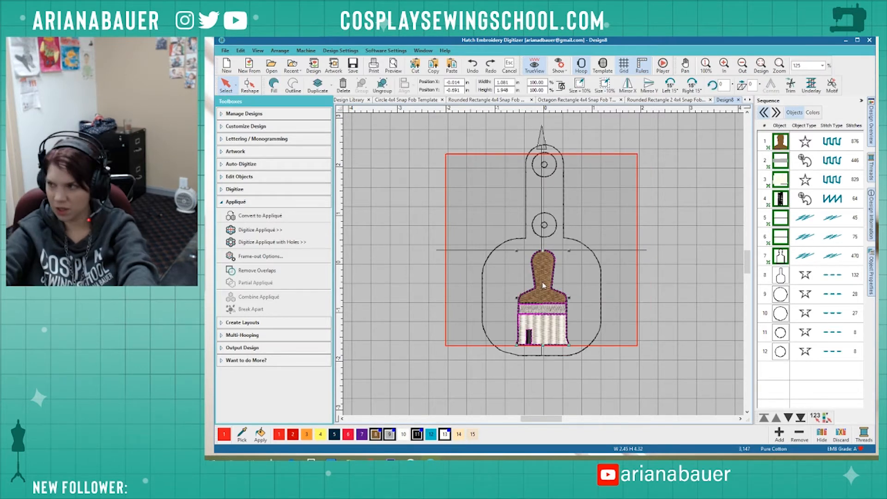
pyautogui.click(618, 212)
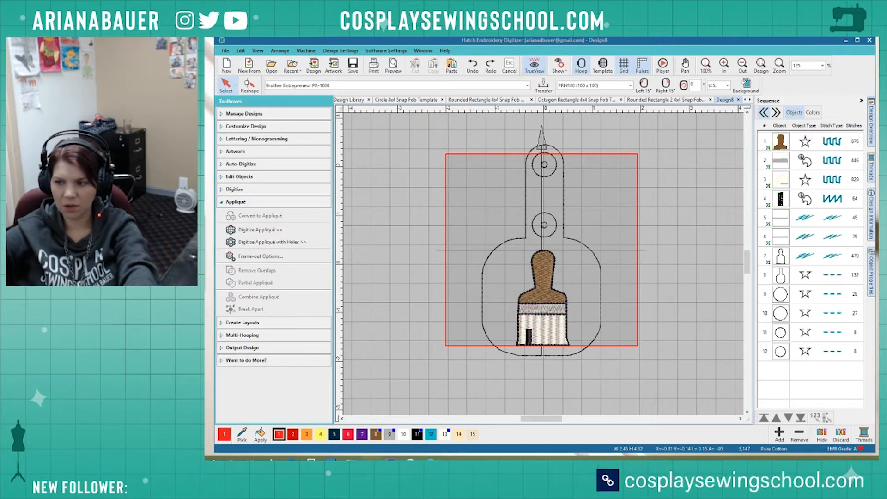
# Delete the two large snap circles on the fob's tab, keeping the small centre circles.
pyautogui.click(556, 311)
pyautogui.click(601, 315)
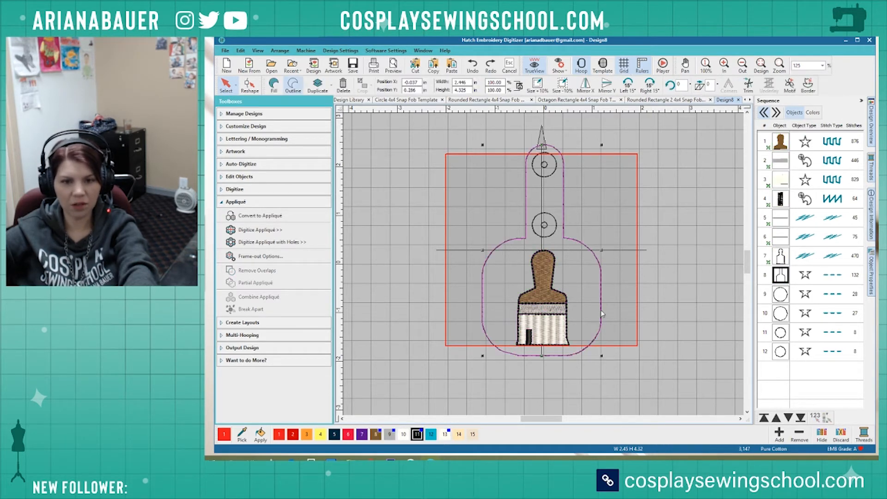
pyautogui.click(542, 237)
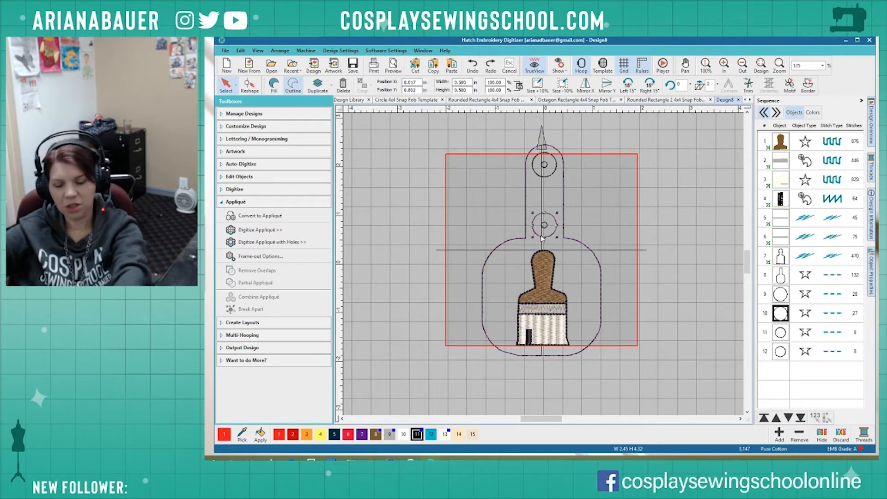
pyautogui.press('Delete')
pyautogui.click(543, 177)
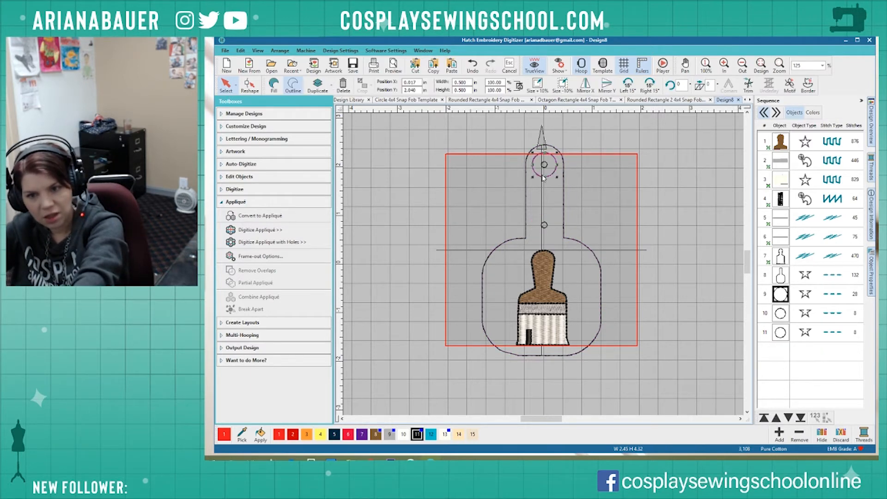
pyautogui.press('Delete')
# Move the fob outline to the end of the sequence and rotate the whole design by 45 degrees.
pyautogui.click(786, 276)
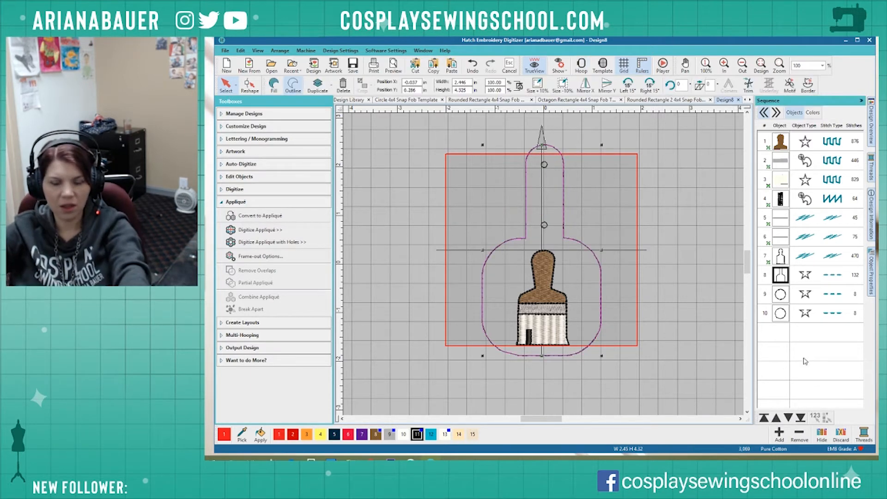
pyautogui.click(801, 418)
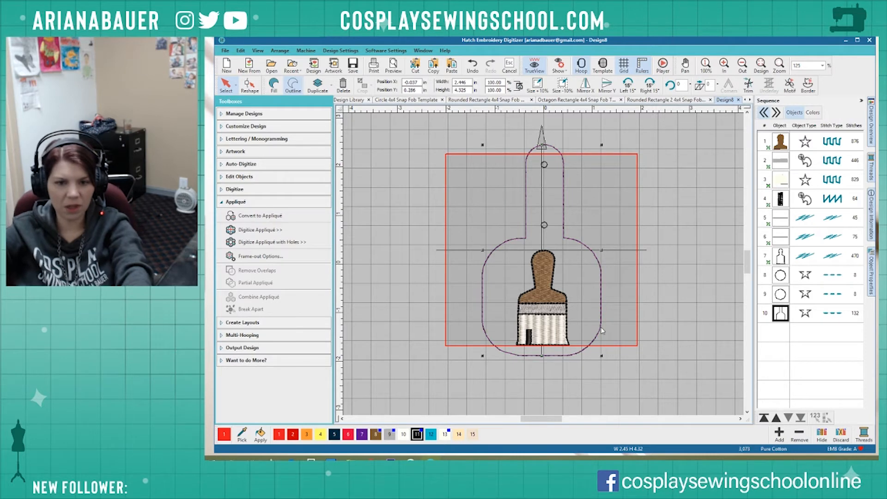
pyautogui.hotkey('ctrl', 'a')
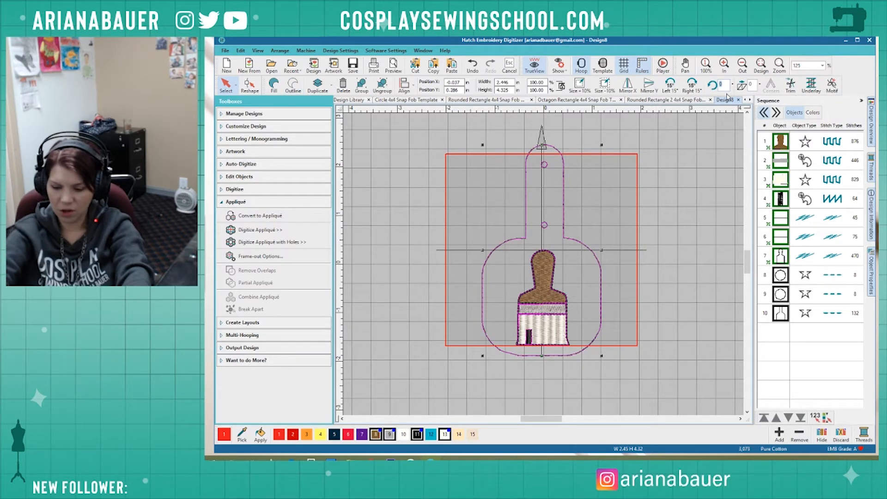
pyautogui.press('Return')
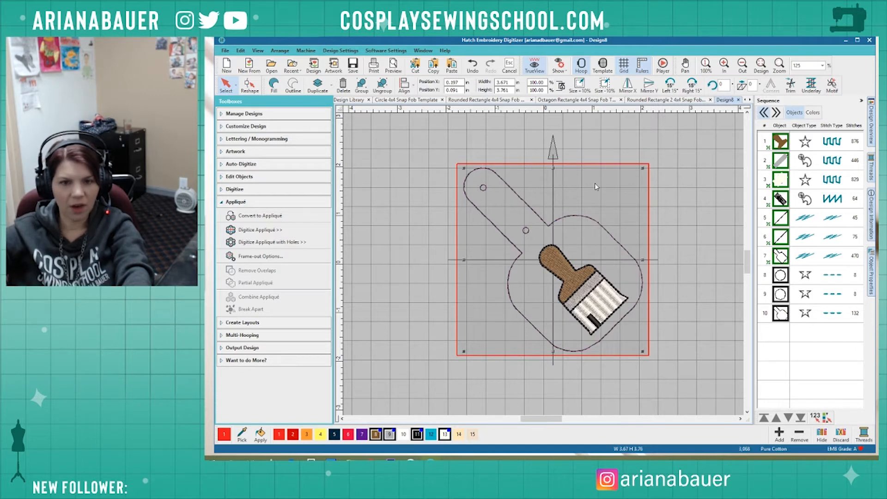
# Convert the fob outline to appliqué and break it apart into separate placement, tackdown and cover stitch objects.
pyautogui.press('Escape')
pyautogui.click(575, 214)
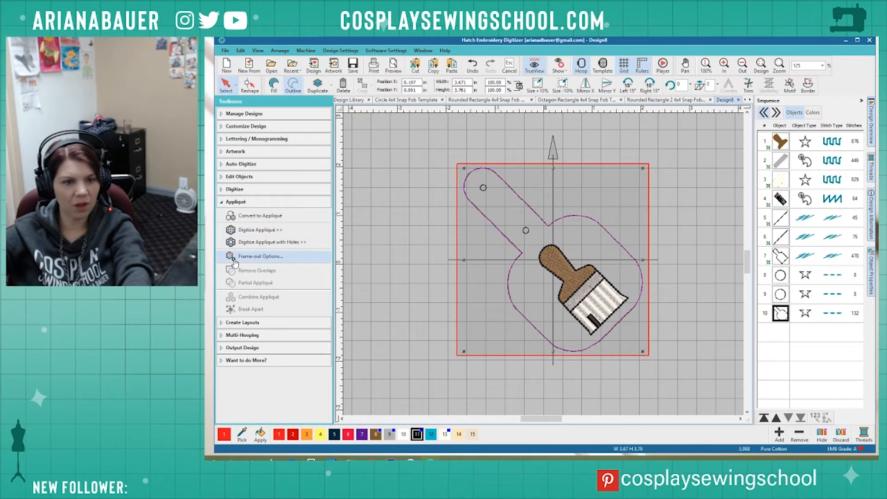
pyautogui.click(261, 215)
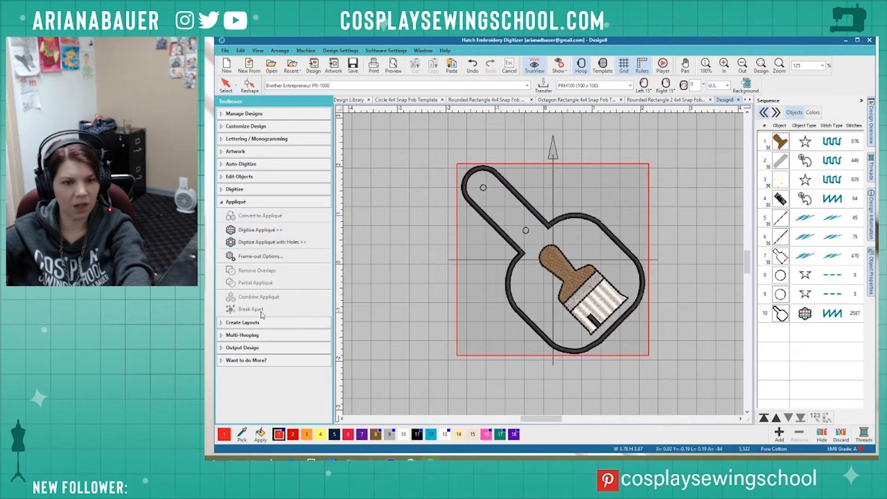
pyautogui.click(593, 221)
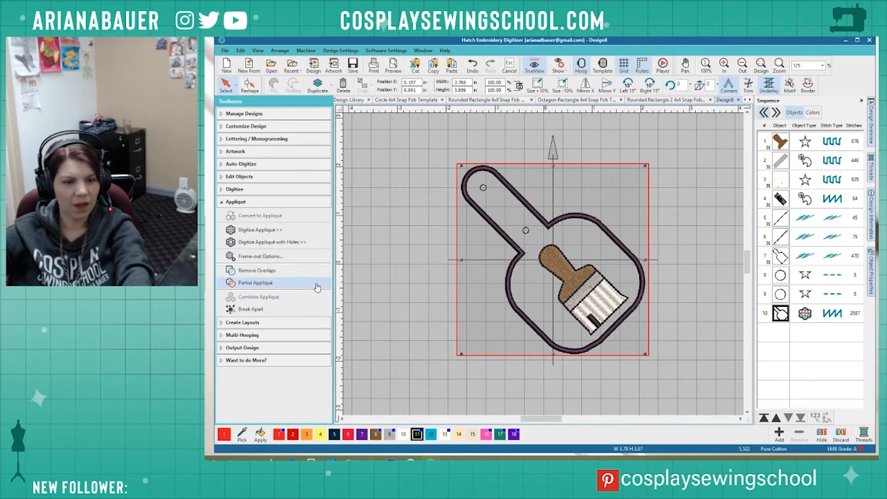
pyautogui.click(288, 306)
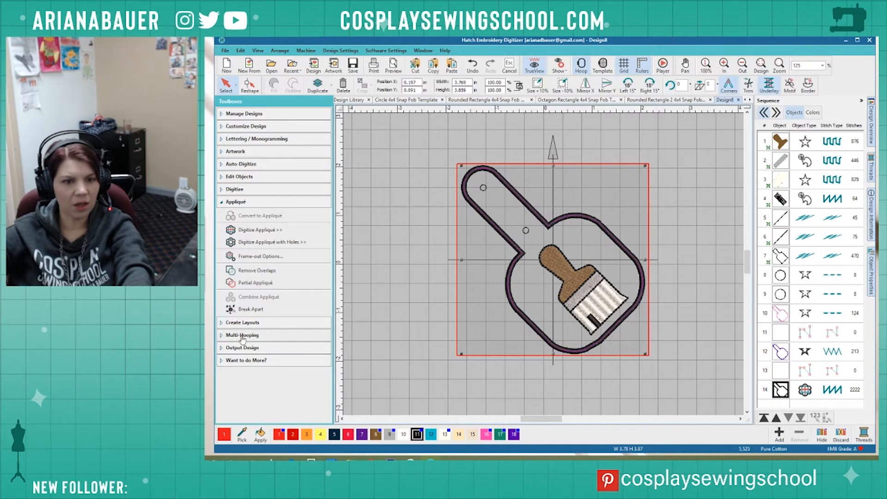
pyautogui.click(251, 309)
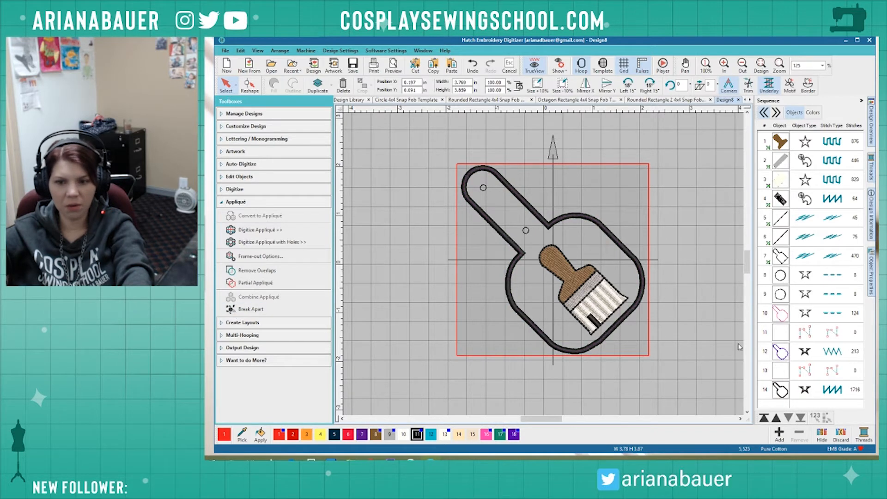
# Move the appliqué placement and tackdown objects to the start of the sequence, leaving the satin border last.
pyautogui.keyDown('shift'); pyautogui.click(785, 307); pyautogui.keyUp('shift')
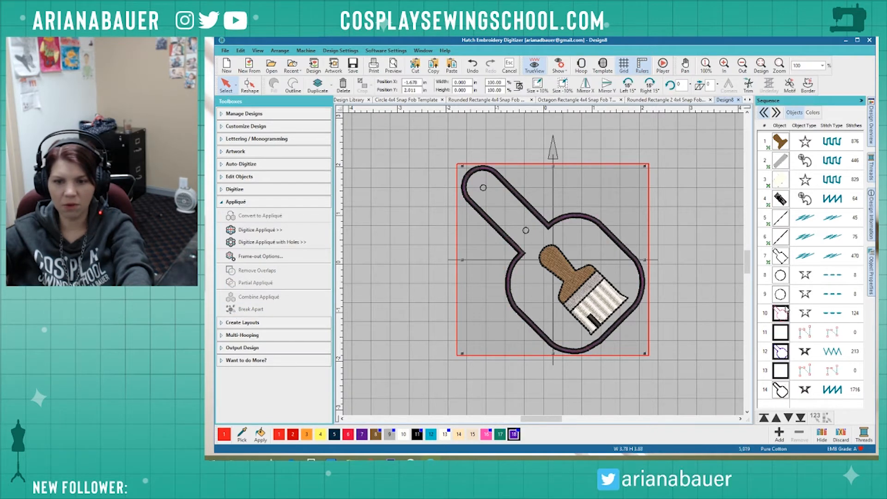
pyautogui.click(765, 418)
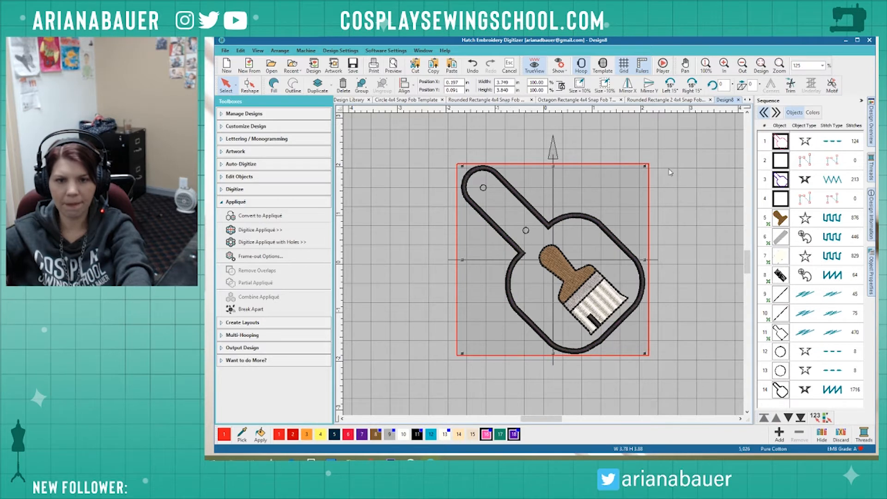
pyautogui.click(677, 146)
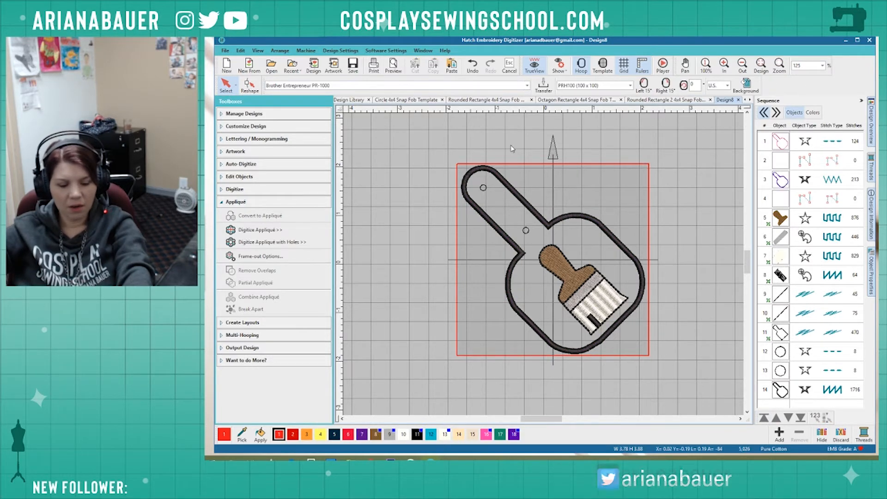
# Save the design as "Brush 2 Snap Fob" in the Snap Fob folder and close it.
pyautogui.hotkey('ctrl', 's')
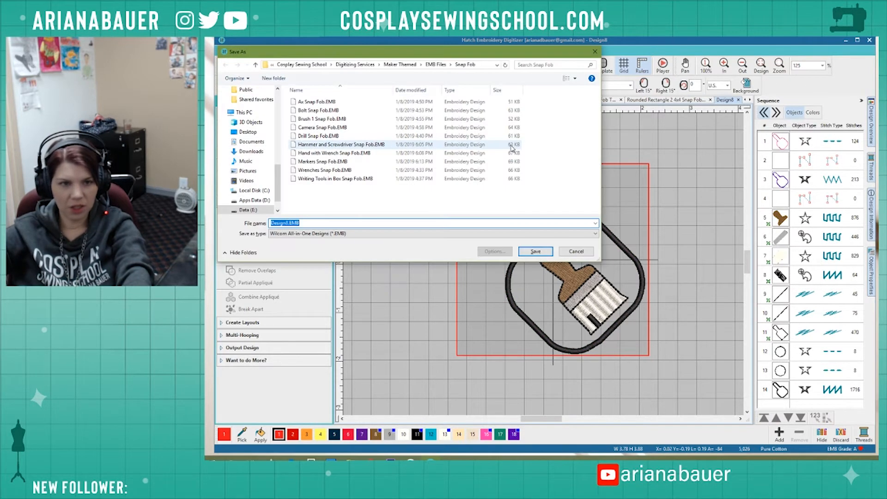
pyautogui.write('Paint B')
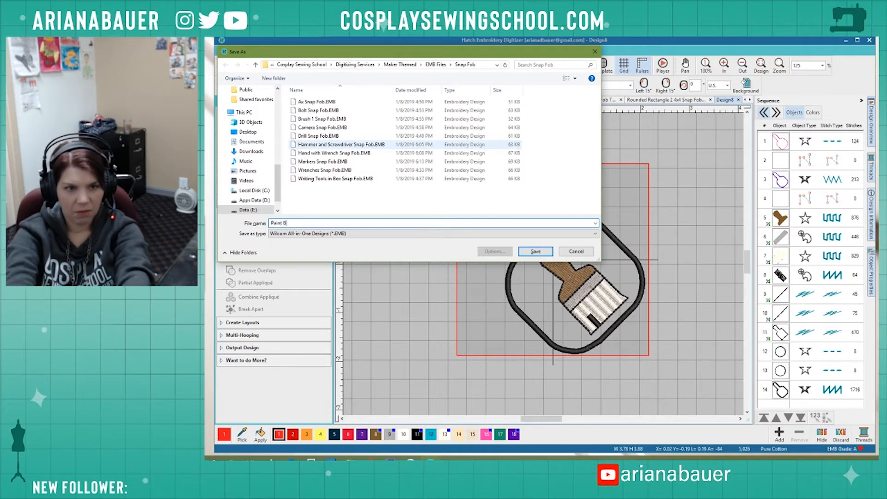
pyautogui.write('rush Snap Fob')
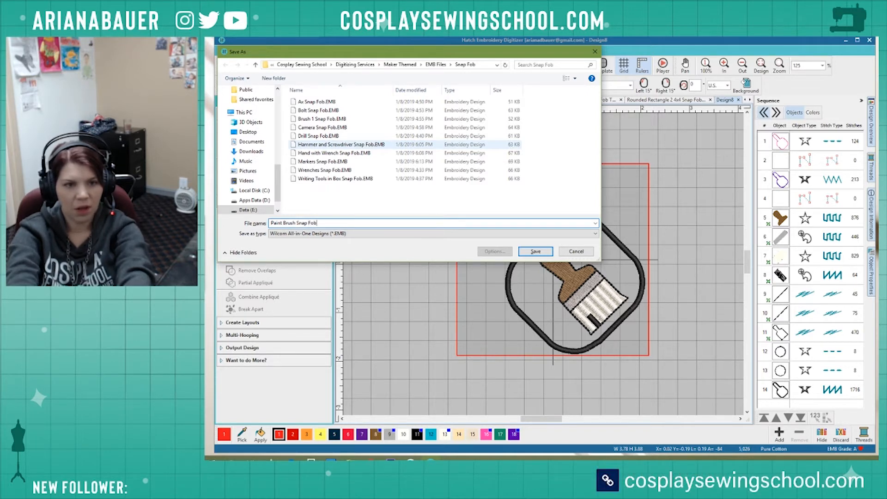
pyautogui.press('Delete')
pyautogui.press('Delete')
pyautogui.press('Delete')
pyautogui.press('Delete')
pyautogui.press('Delete')
pyautogui.press('Delete')
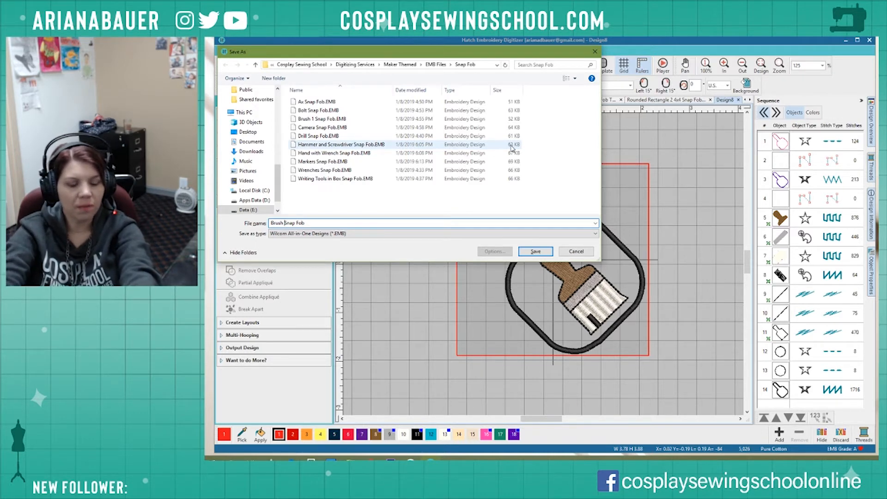
pyautogui.press('Return')
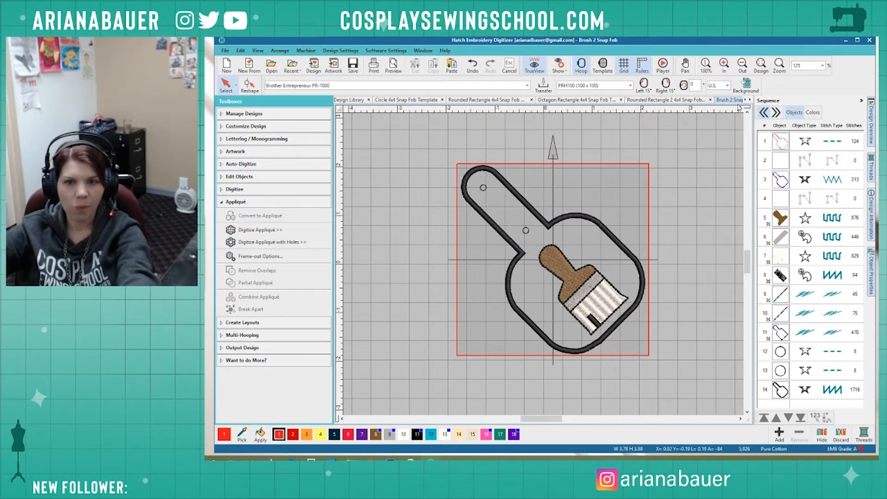
pyautogui.moveTo(737, 103); pyautogui.dragTo(670, 103)
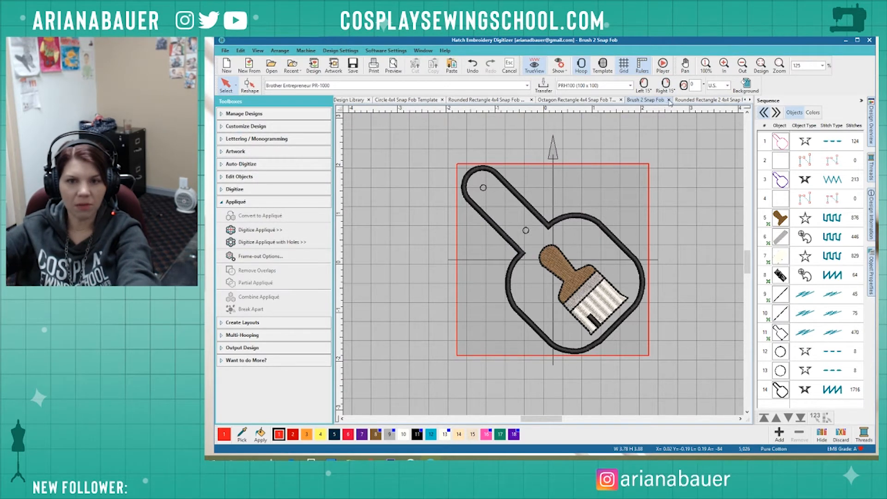
pyautogui.click(669, 100)
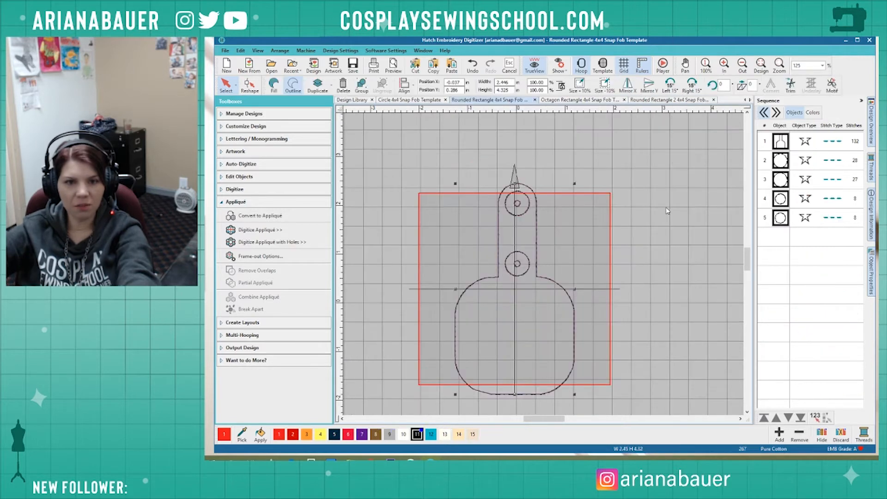
# Create a new design and insert Paint Brush and Easel.EMB from the Small folder.
pyautogui.click(227, 67)
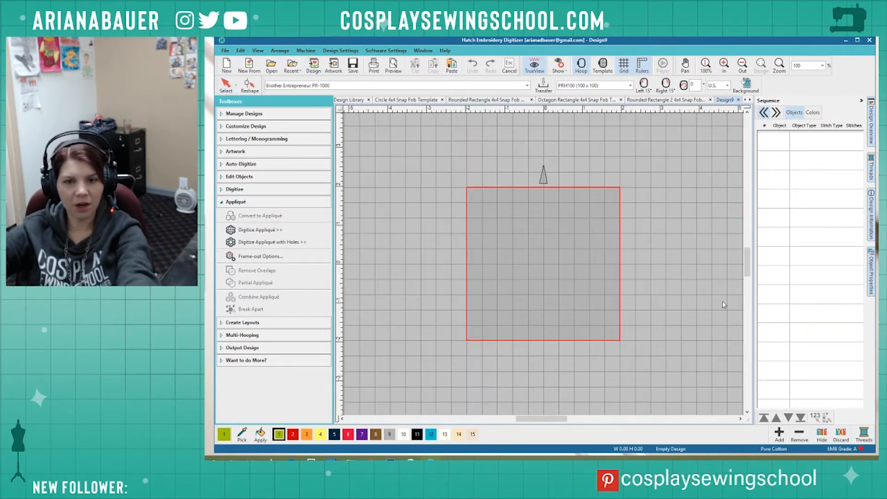
pyautogui.click(315, 66)
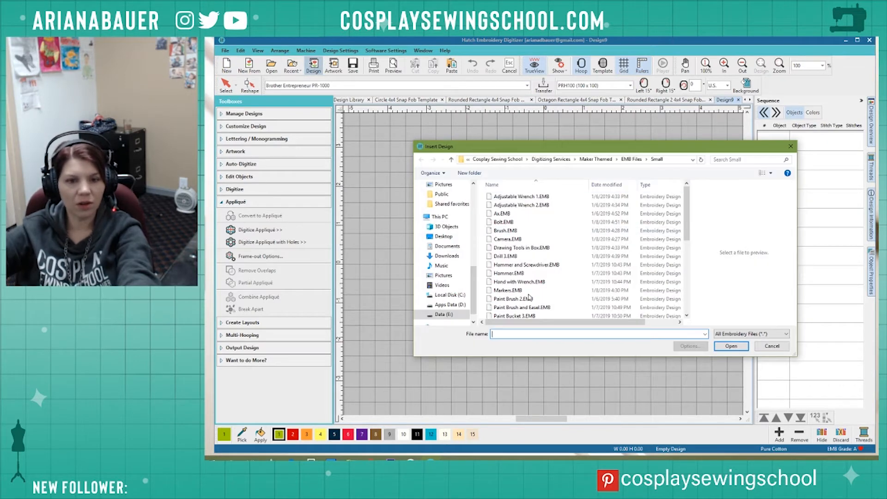
pyautogui.click(527, 308)
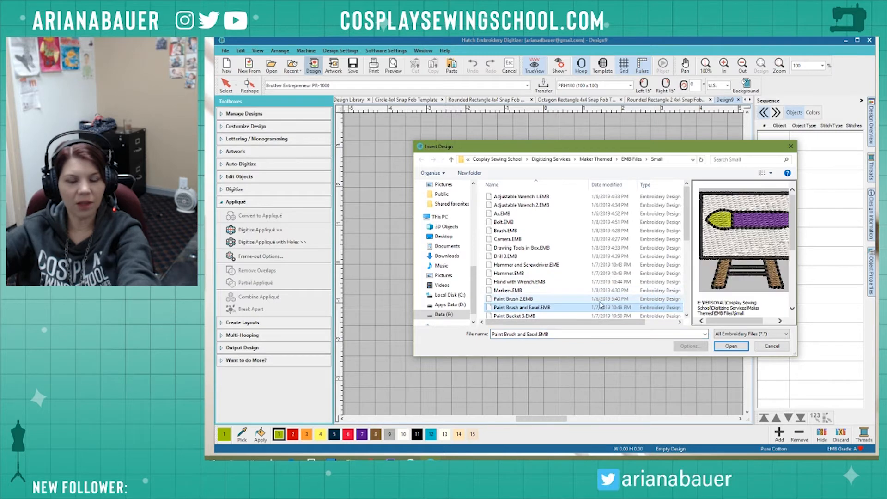
pyautogui.scroll(-4, 561, 307)
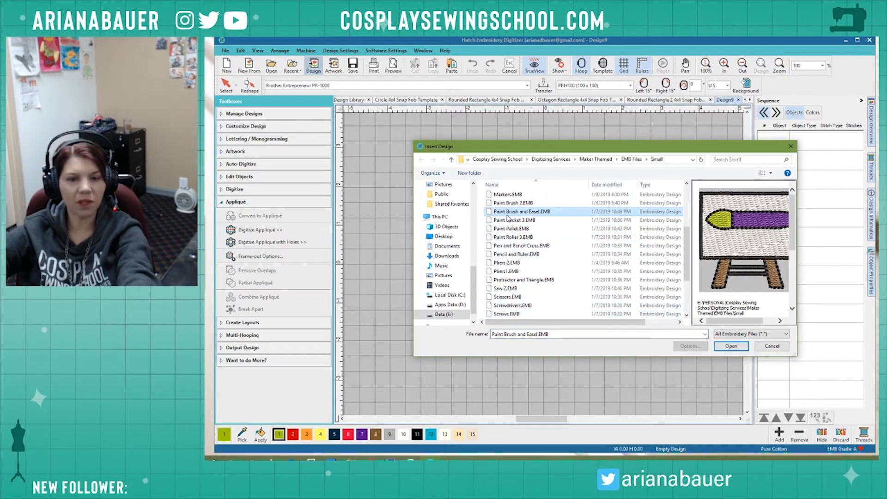
pyautogui.click(738, 350)
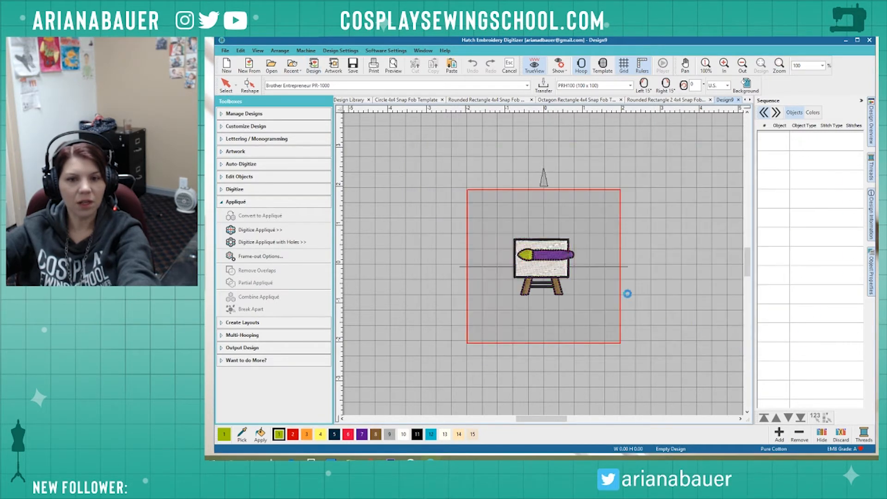
pyautogui.click(420, 161)
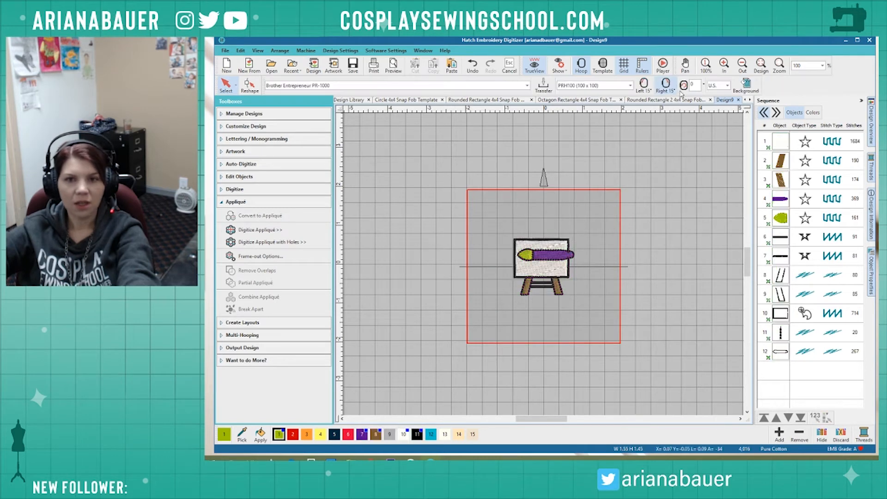
# Copy all objects of the Rounded Rectangle 2 4x4 Snap Fob Template into the easel design.
pyautogui.click(671, 99)
pyautogui.click(639, 223)
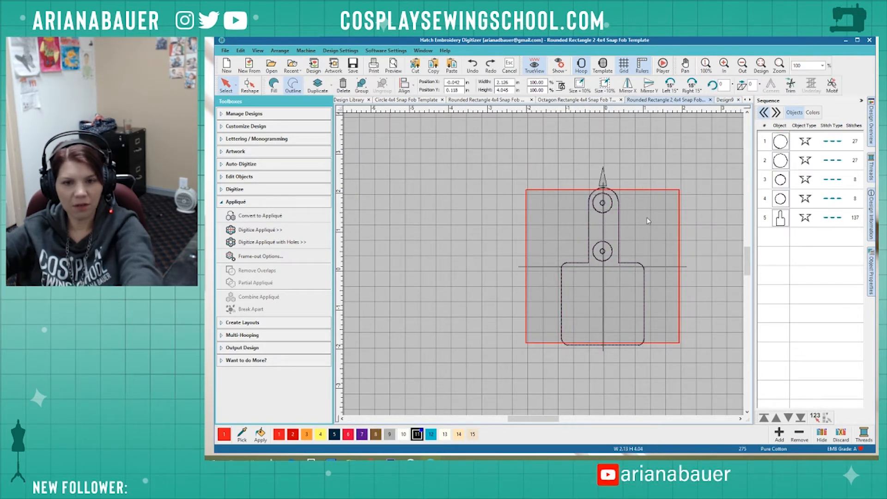
pyautogui.hotkey('ctrl', 'a')
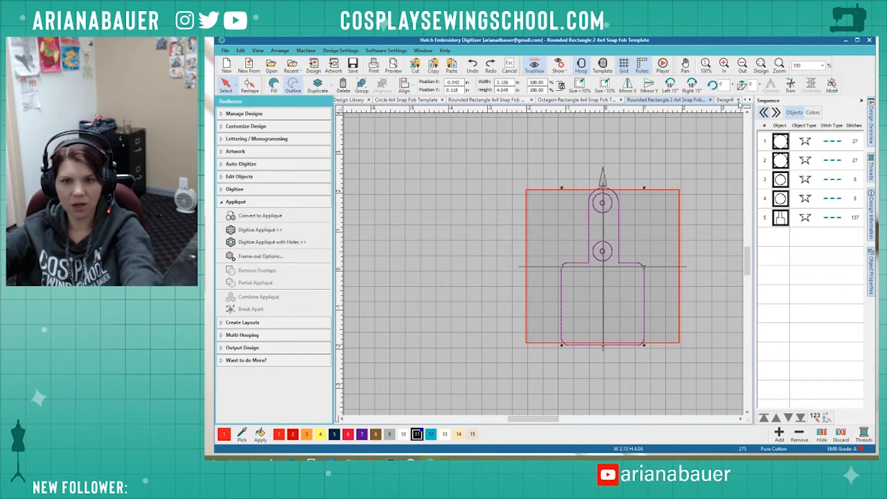
pyautogui.click(735, 100)
pyautogui.hotkey('ctrl', 'v')
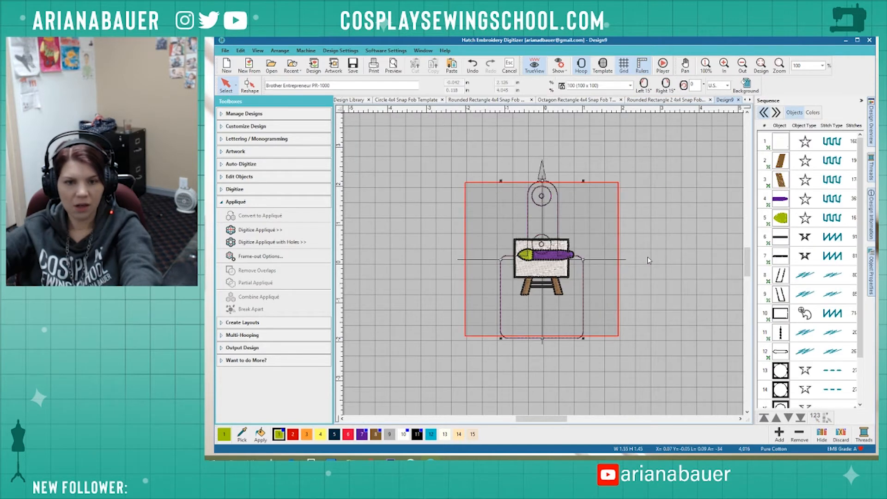
# Centre the brush and easel inside the fob's body and rotate the whole design by 45 degrees.
pyautogui.moveTo(544, 273); pyautogui.dragTo(545, 305)
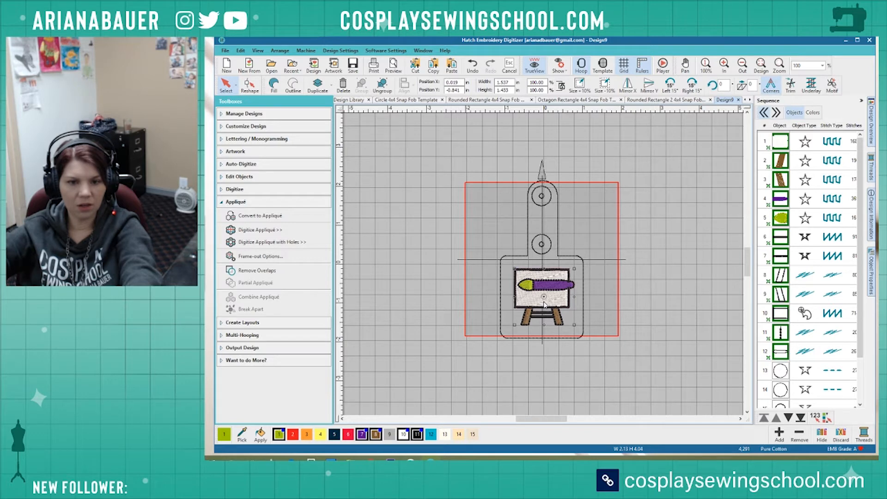
pyautogui.moveTo(560, 292); pyautogui.dragTo(558, 289)
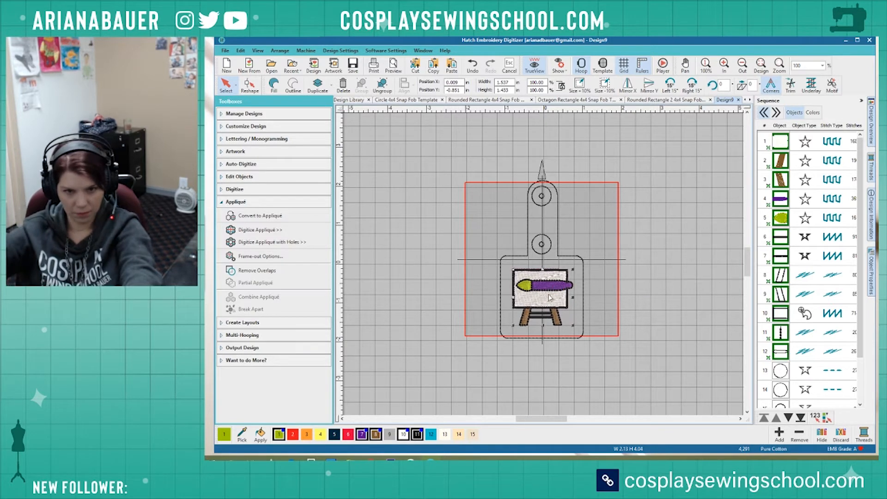
pyautogui.click(578, 240)
pyautogui.hotkey('ctrl', 'a')
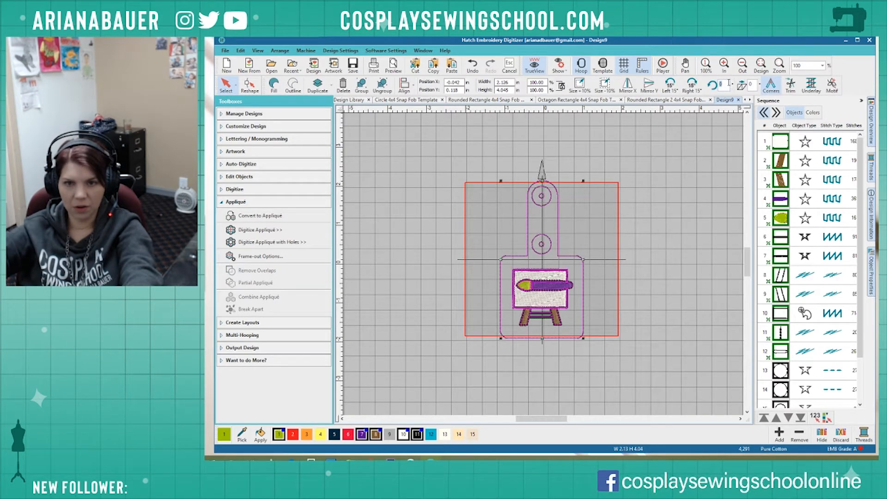
pyautogui.write('45')
pyautogui.press('Return')
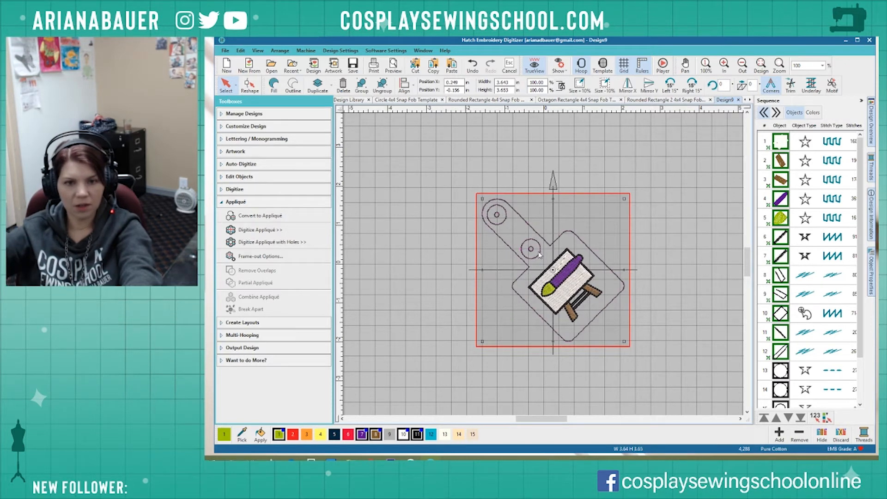
pyautogui.click(452, 310)
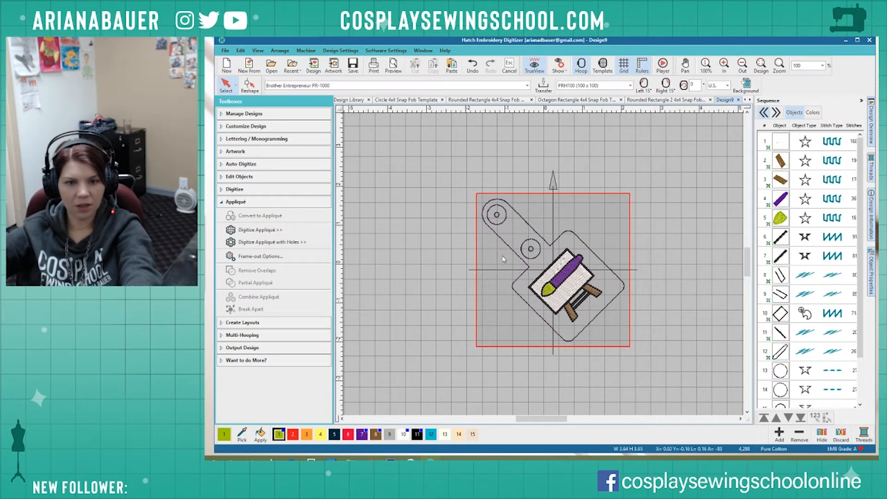
# Delete the two large snap circles on the easel fob's tab, keeping the small centre circles.
pyautogui.click(529, 259)
pyautogui.press('Delete')
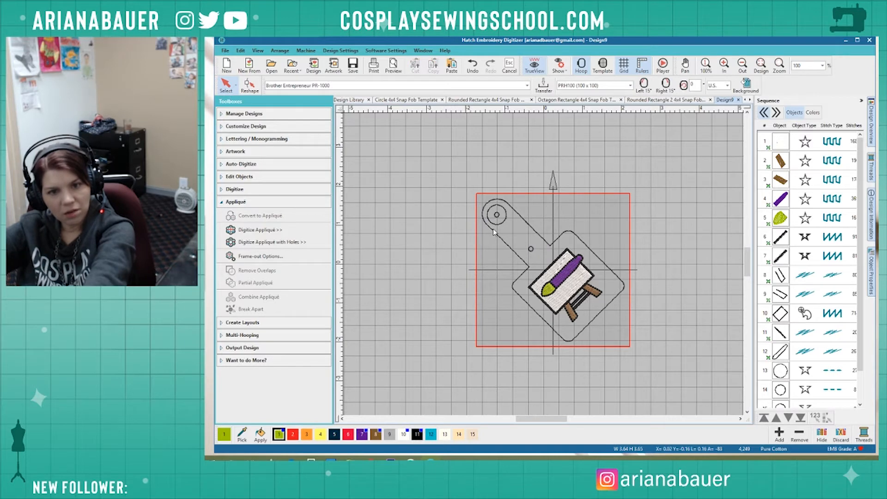
pyautogui.click(494, 230)
pyautogui.press('Delete')
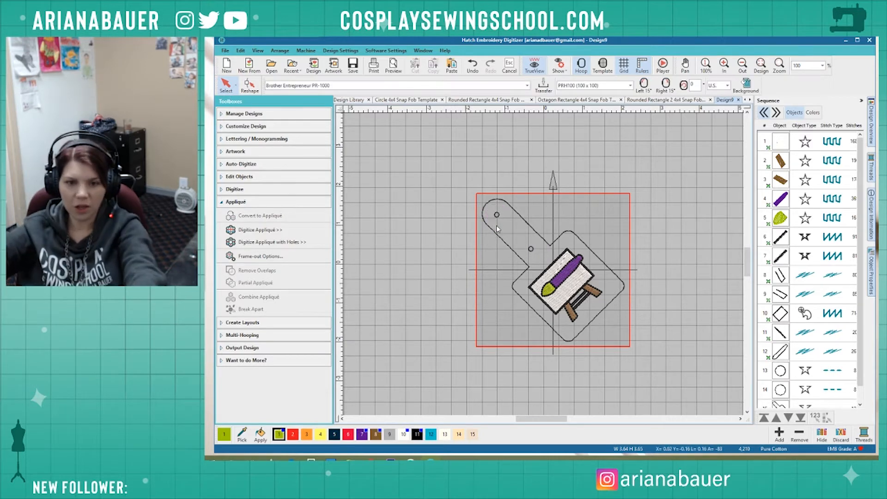
# Convert the snap fob outline around the brush and easel artwork to an appliqué object.
pyautogui.hotkey('ctrl', 'a')
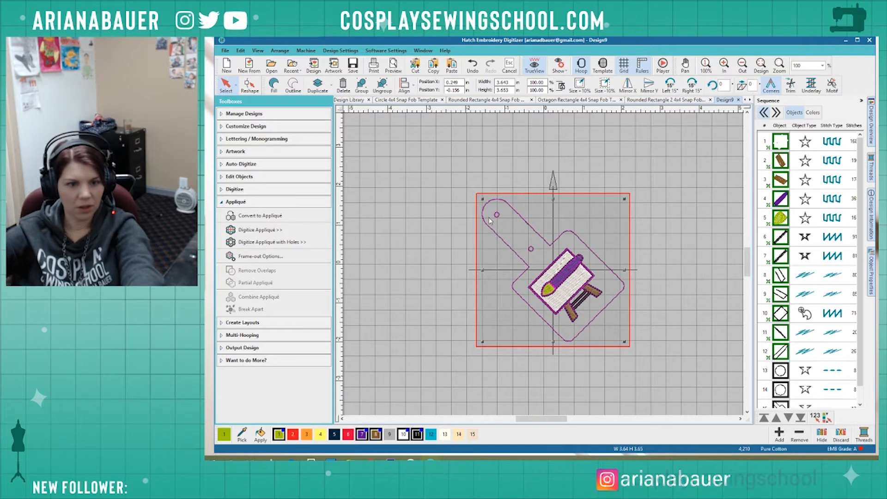
pyautogui.click(529, 226)
pyautogui.click(536, 230)
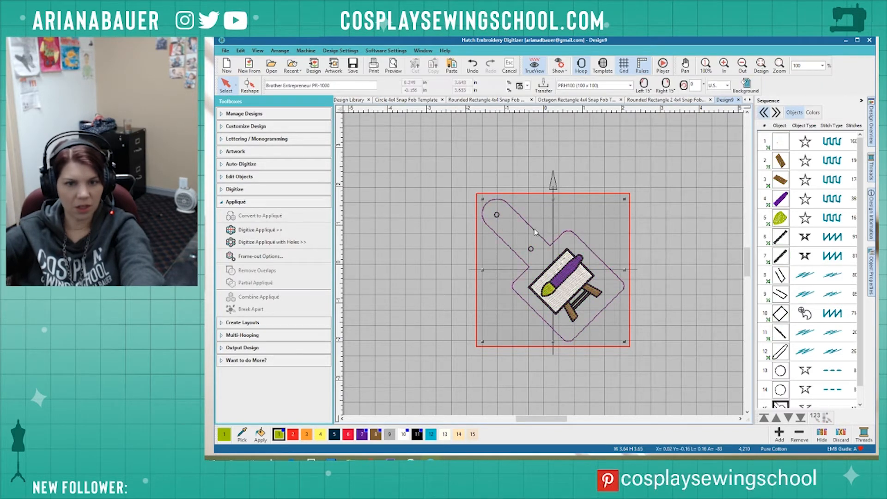
pyautogui.click(249, 221)
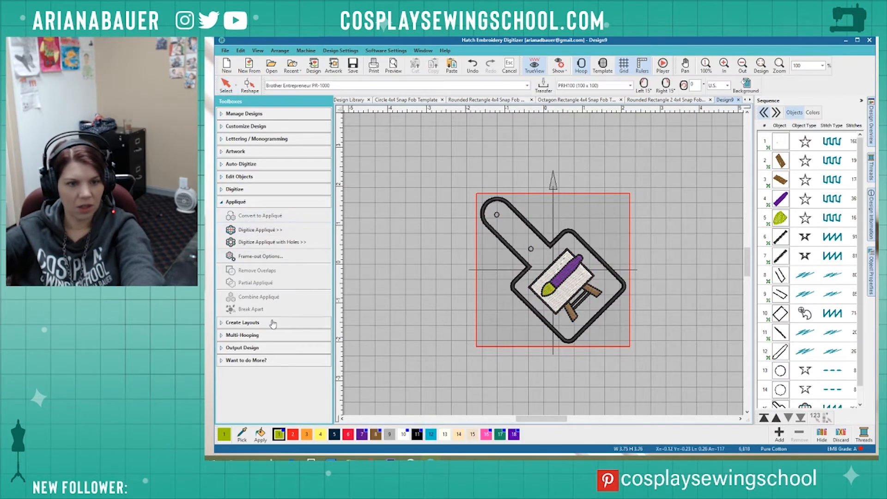
# Break apart the snap fob appliqué into its separate placement, cutting, tackdown and cover stitch objects.
pyautogui.click(522, 263)
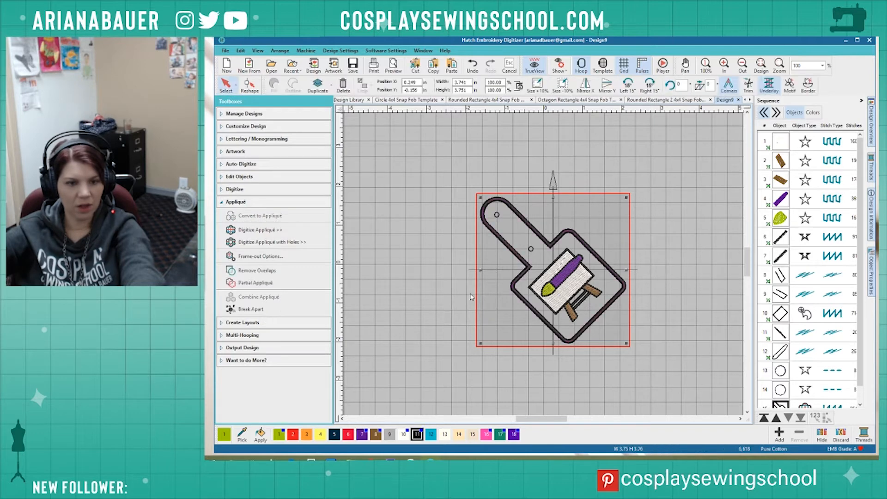
pyautogui.click(235, 308)
pyautogui.click(530, 270)
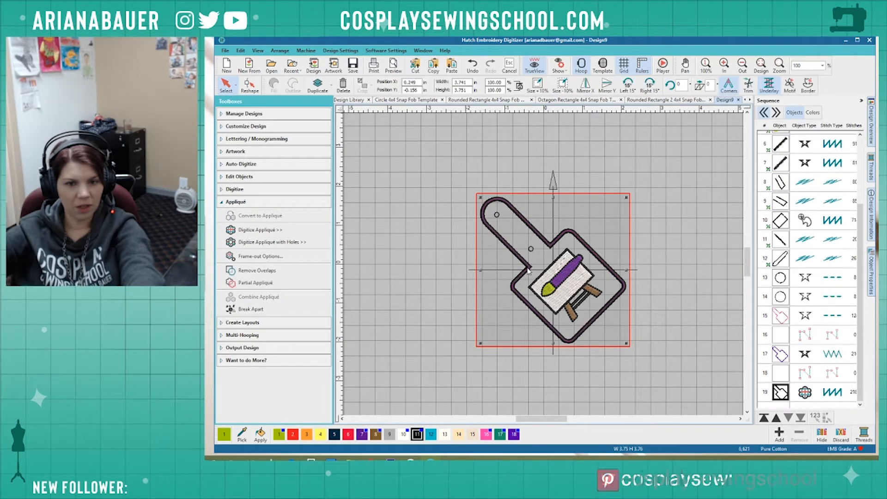
pyautogui.click(251, 309)
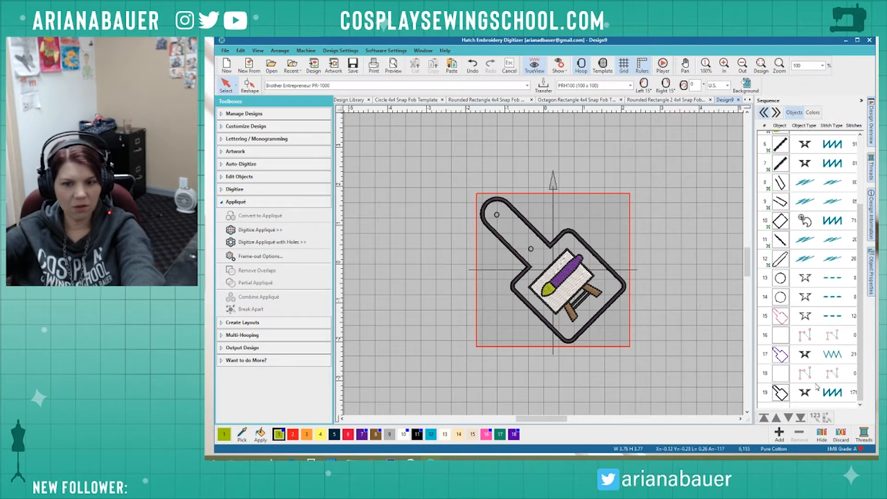
# Move the appliqué placement line, tackdown and both frame-out objects to the start of the stitch sequence, leaving the cover stitch last.
pyautogui.click(779, 370)
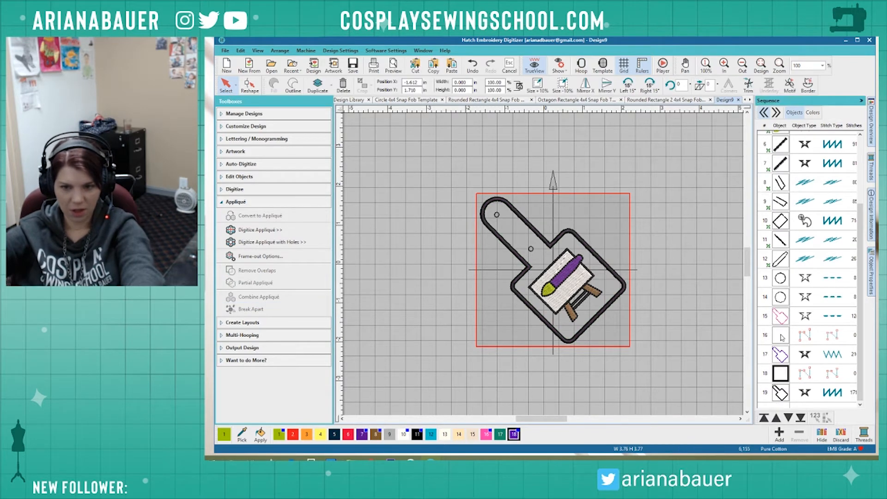
pyautogui.click(776, 326)
pyautogui.click(781, 316)
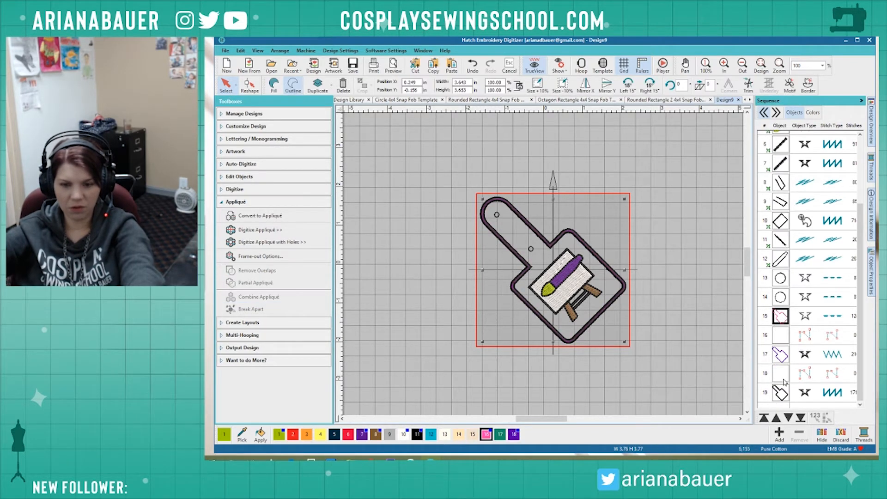
pyautogui.keyDown('shift'); pyautogui.click(784, 381); pyautogui.keyUp('shift')
pyautogui.click(764, 418)
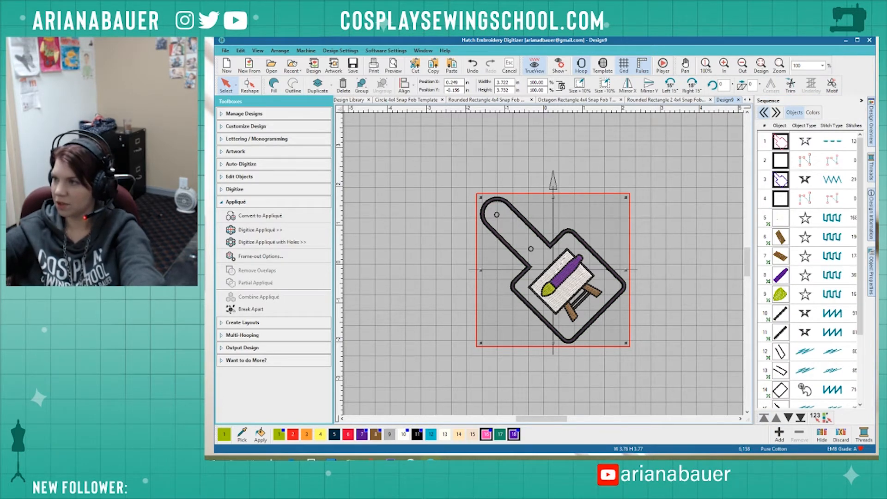
pyautogui.click(688, 330)
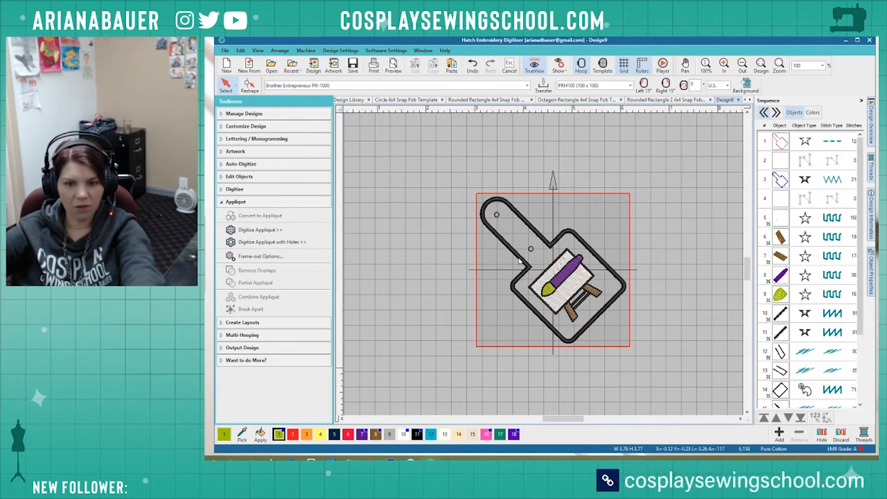
# Save the design in the Snap Fob folder as Brush and Easel Snap Fob in EMB format.
pyautogui.scroll(1, 545, 267)
pyautogui.scroll(-3, 545, 267)
pyautogui.scroll(2, 546, 267)
pyautogui.scroll(-2, 545, 268)
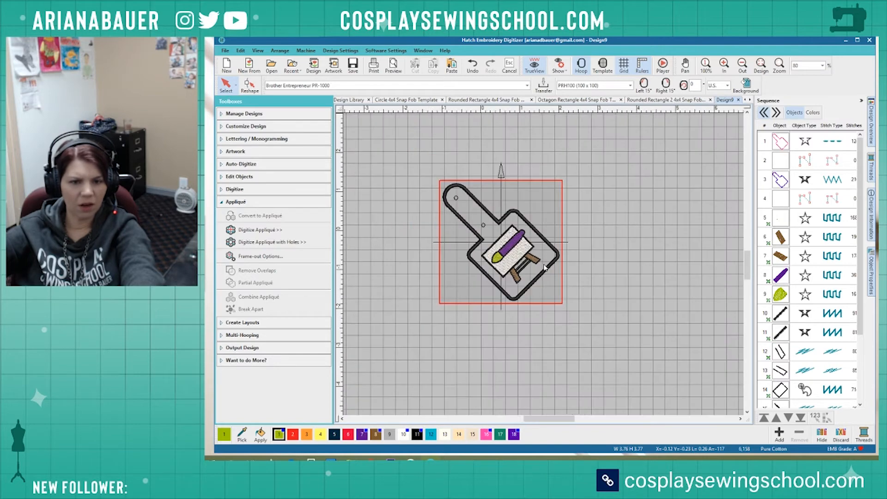
pyautogui.scroll(2, 545, 268)
pyautogui.scroll(-1, 543, 267)
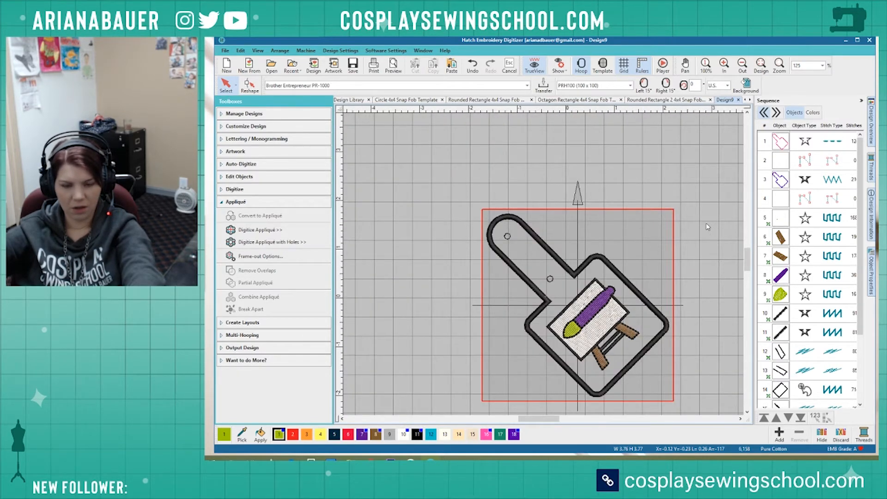
pyautogui.hotkey('ctrl', 's')
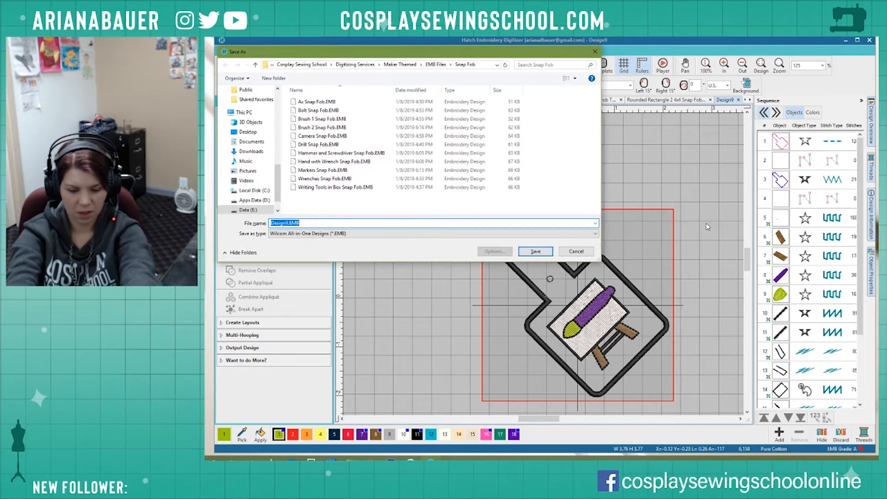
pyautogui.write('Brush and Easel Snap Fob')
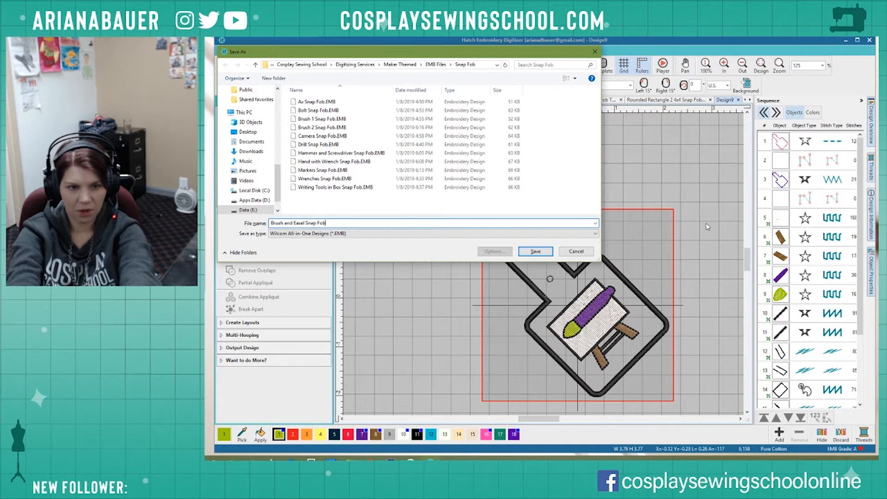
pyautogui.press('Return')
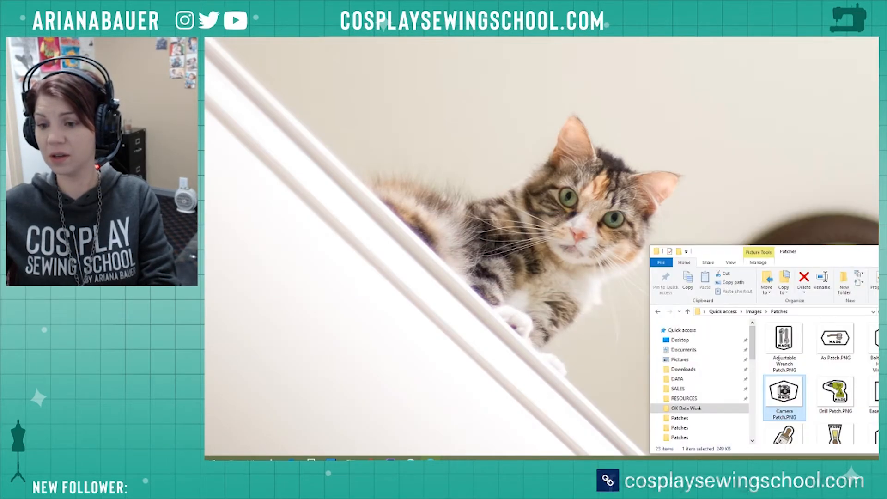
# Open Adjustable Wrench Patch.pdf from the Patches folder inside Maker Themed's PDF Design Docs and show it in a smaller window.
pyautogui.hotkey('alt', 'Tab')
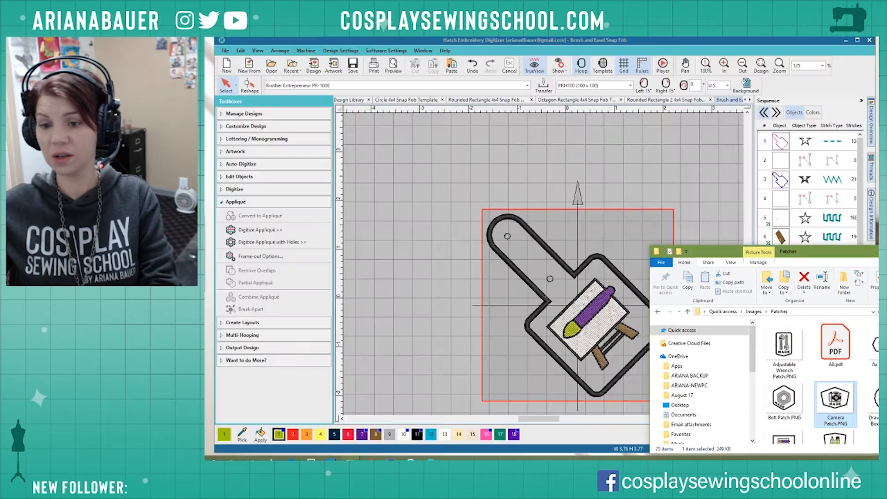
pyautogui.click(754, 312)
pyautogui.click(765, 313)
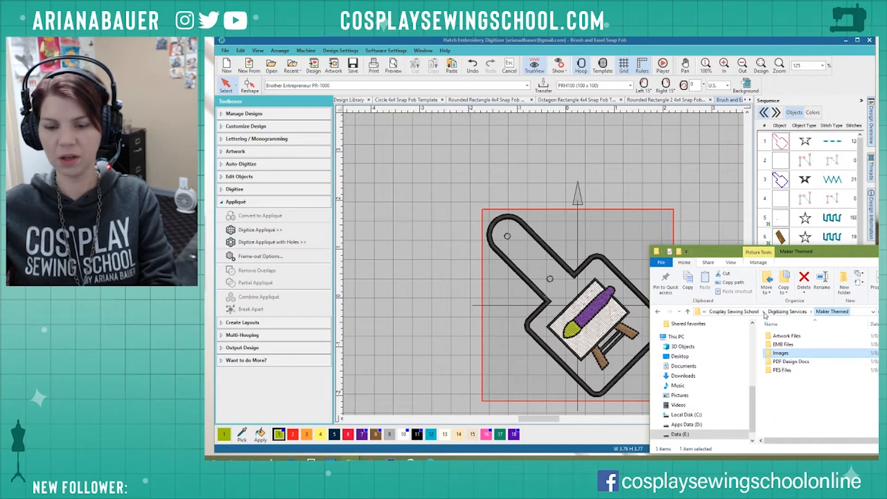
pyautogui.doubleClick(780, 367)
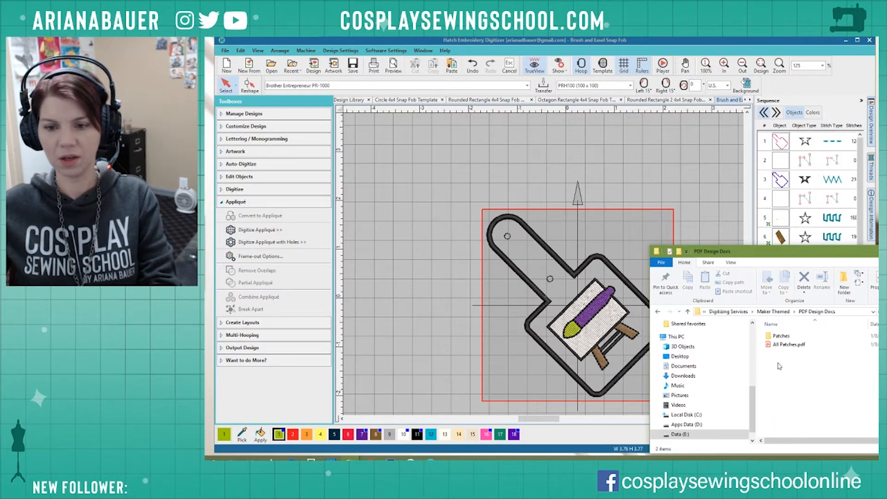
pyautogui.doubleClick(781, 336)
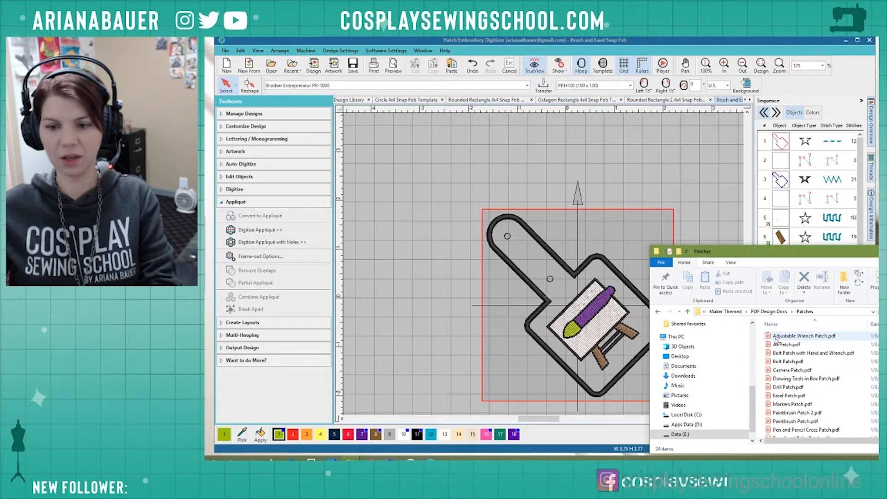
pyautogui.click(777, 337)
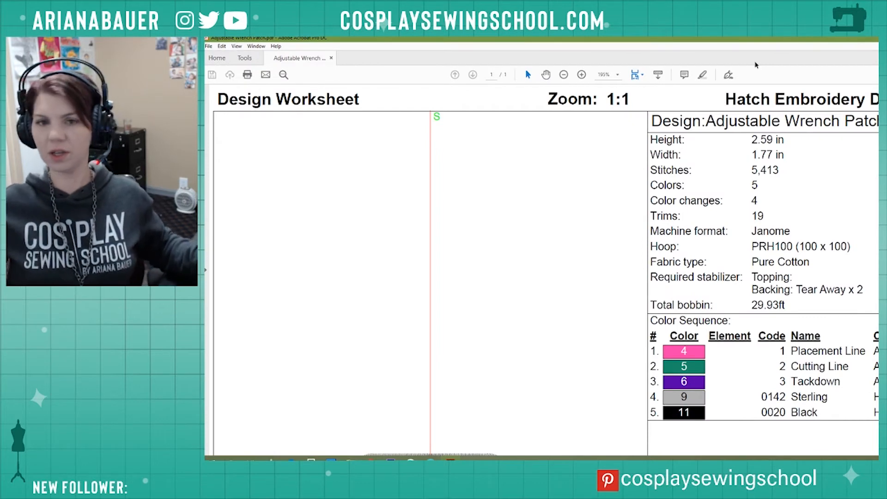
pyautogui.doubleClick(742, 41)
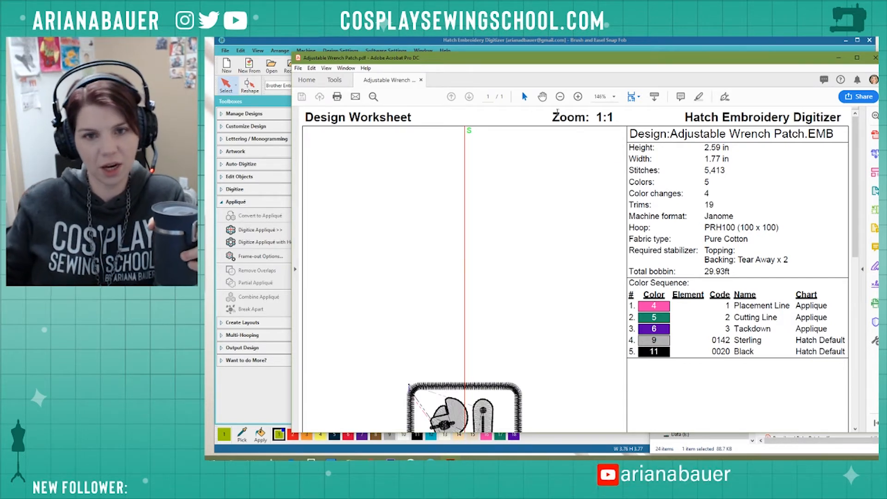
# Review the design worksheet's zoom scale, software title, height and width, and stitch count.
pyautogui.moveTo(557, 113); pyautogui.dragTo(615, 116)
pyautogui.doubleClick(775, 115)
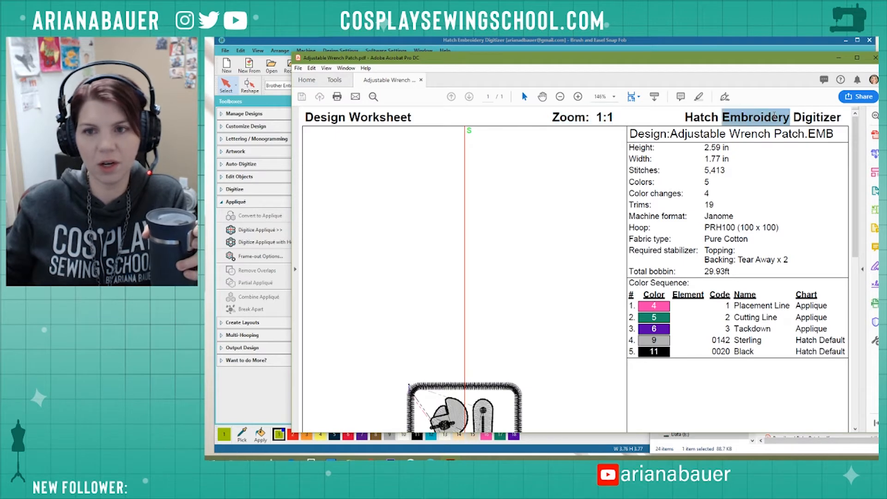
pyautogui.tripleClick(775, 116)
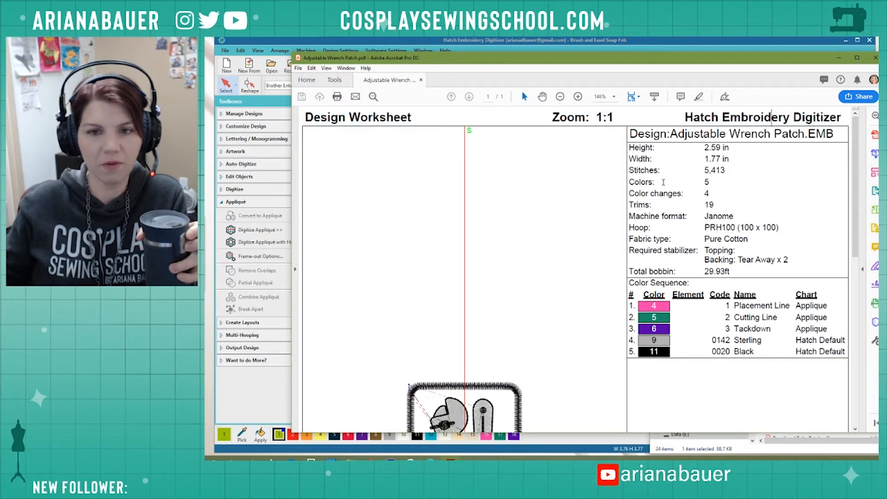
pyautogui.moveTo(705, 147); pyautogui.dragTo(715, 159)
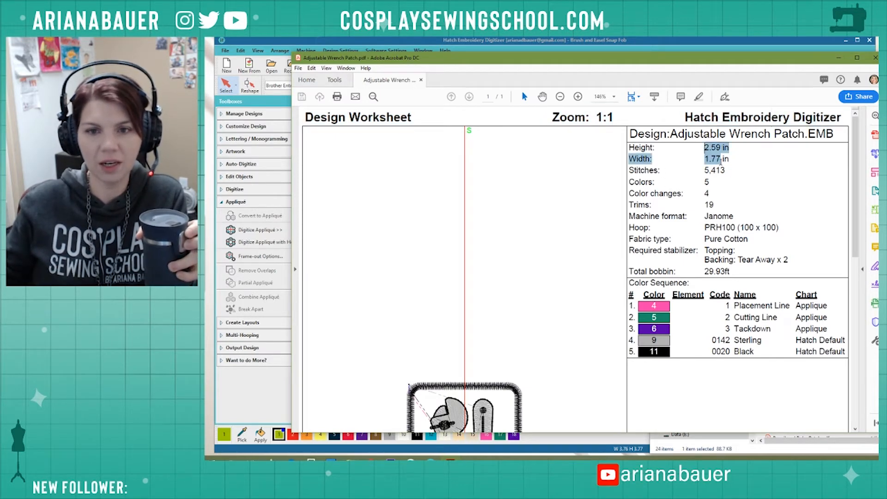
pyautogui.doubleClick(707, 170)
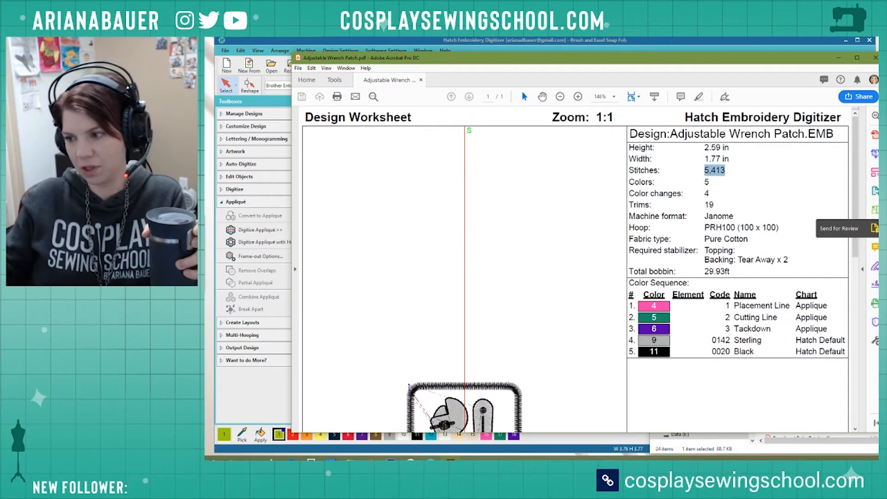
# Switch to Calculator, divide the 5413 stitches by 600 to estimate the sewing time, and close it.
pyautogui.hotkey('alt', 'Tab')
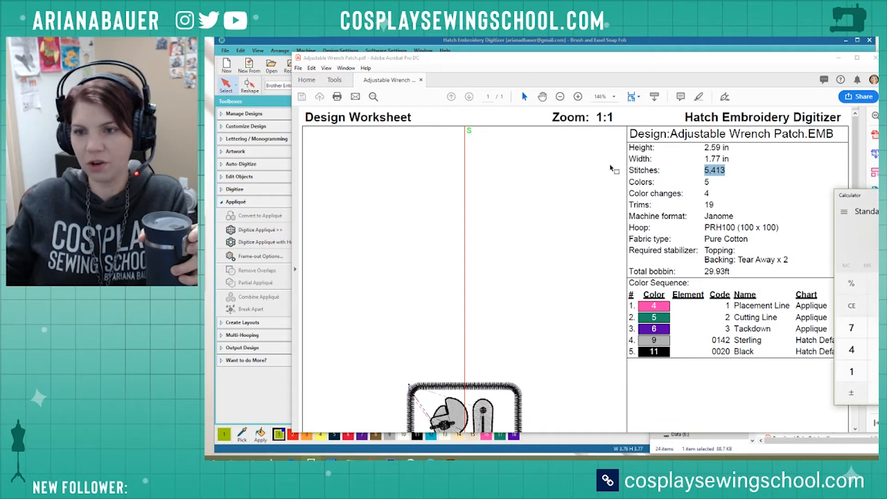
pyautogui.moveTo(869, 195); pyautogui.dragTo(471, 128)
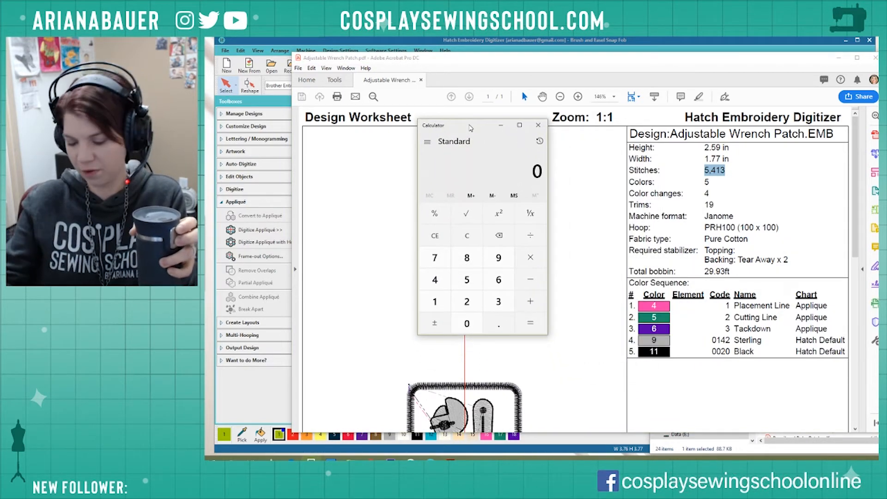
pyautogui.write('5413/')
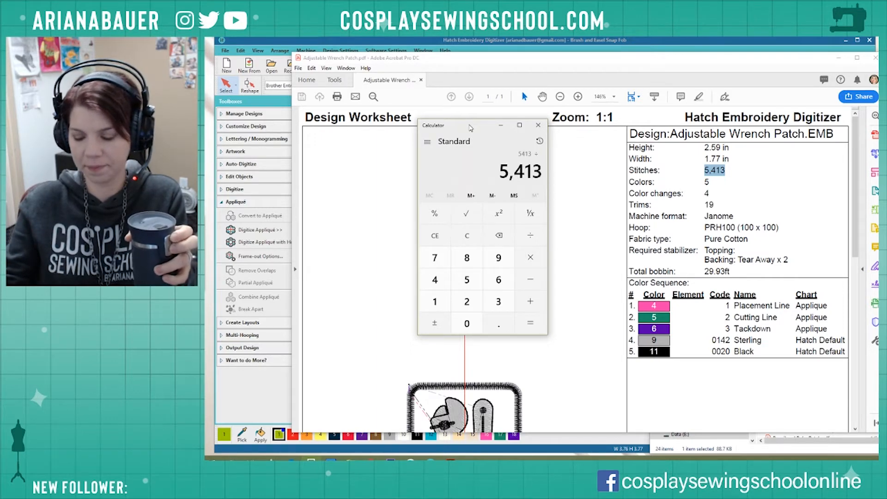
pyautogui.write('600')
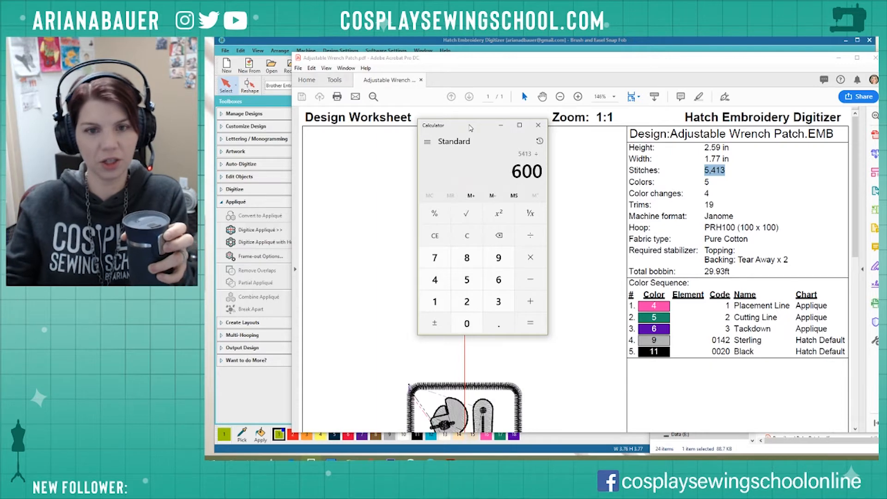
pyautogui.press('Return')
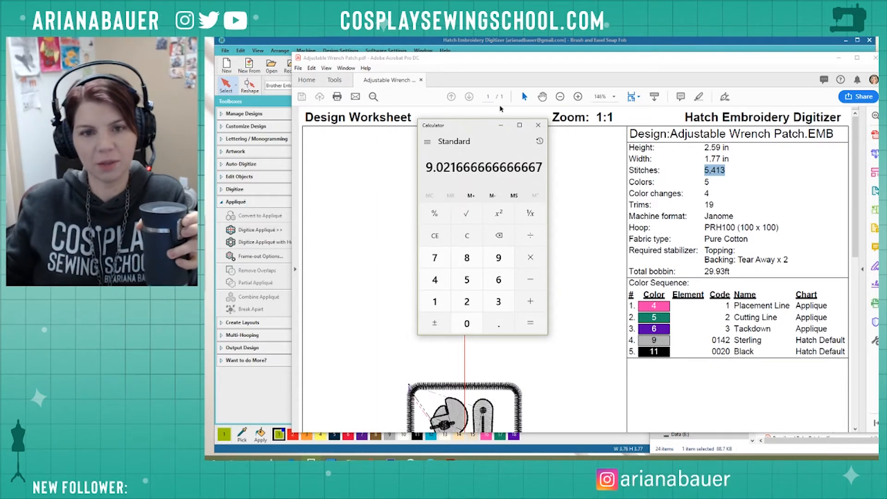
pyautogui.click(537, 125)
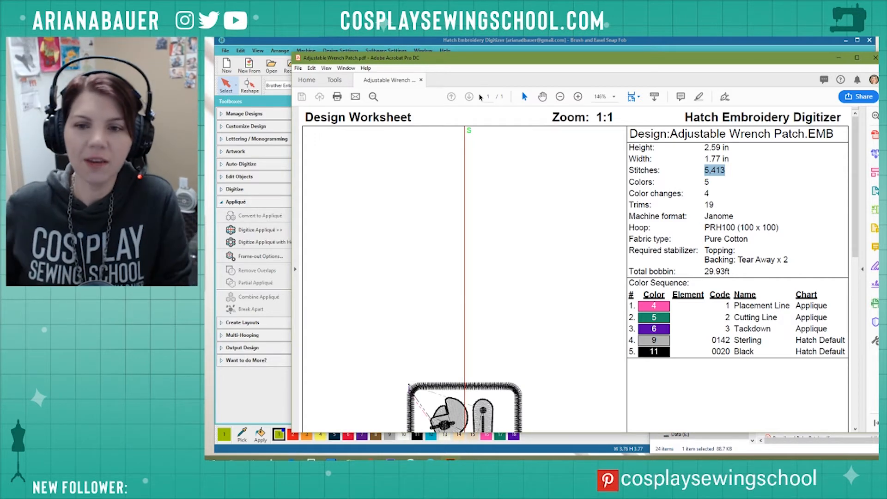
# Examine the worksheet's color sequence and patch preview, highlighting the placement and cutting line entries.
pyautogui.scroll(-2, 604, 304)
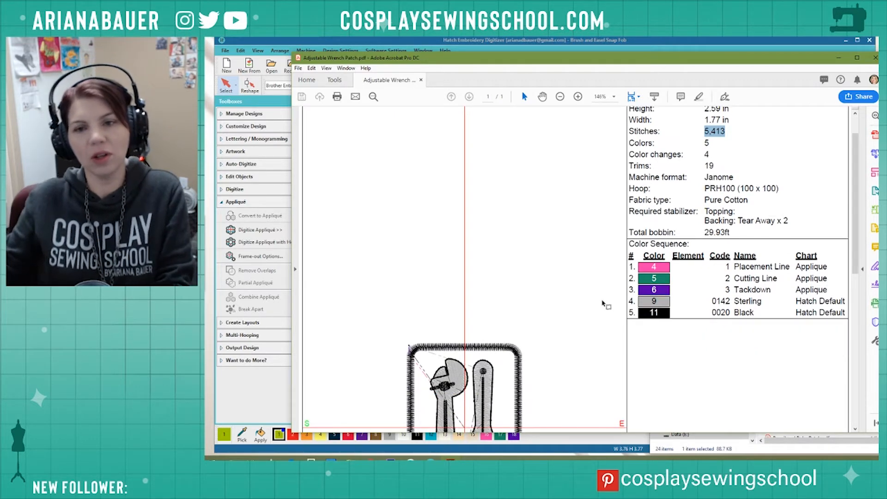
pyautogui.click(650, 270)
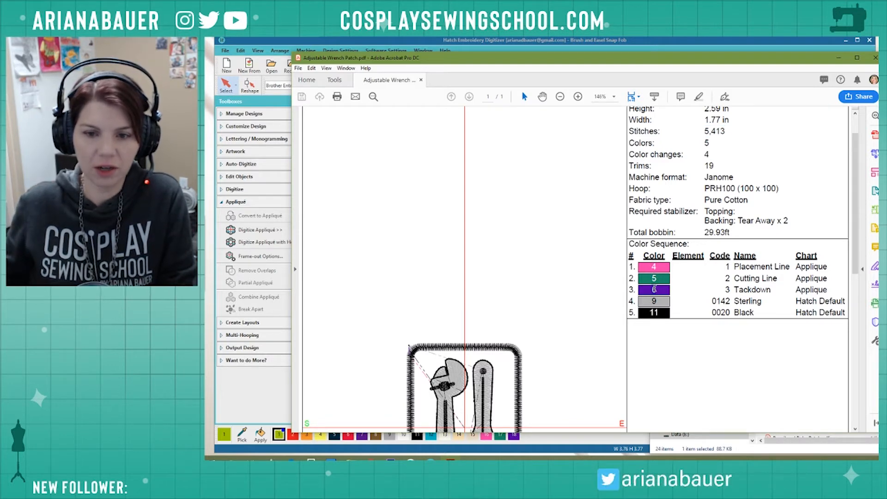
pyautogui.scroll(-5, 655, 289)
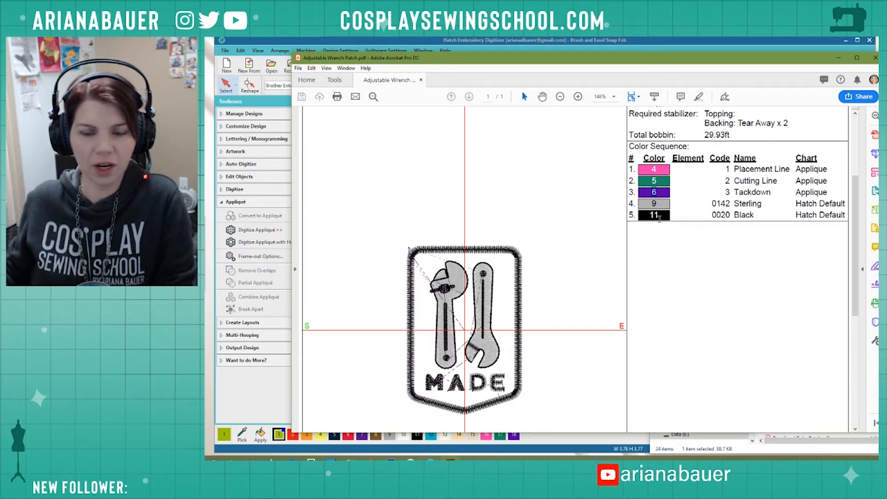
pyautogui.moveTo(654, 168); pyautogui.dragTo(664, 196)
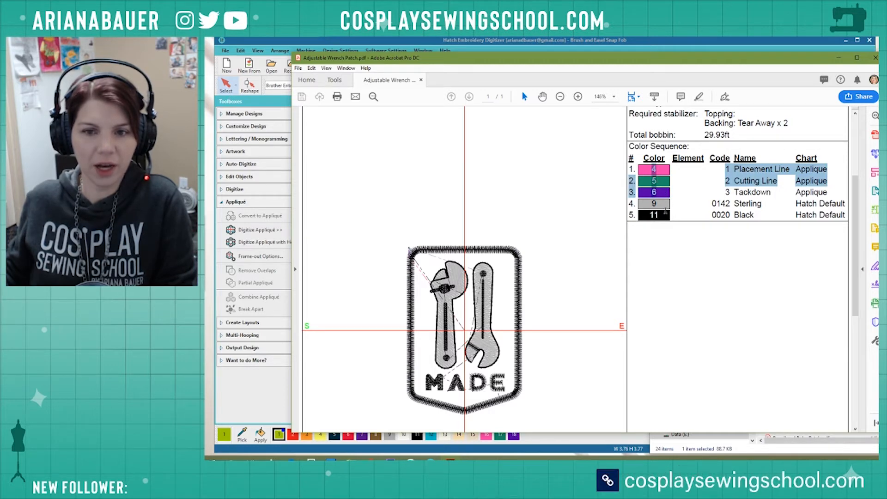
# Clear the text highlighting and examine the worksheet's machine format, hoop, stabilizer and color sequence entries alongside the full patch preview.
pyautogui.click(662, 209)
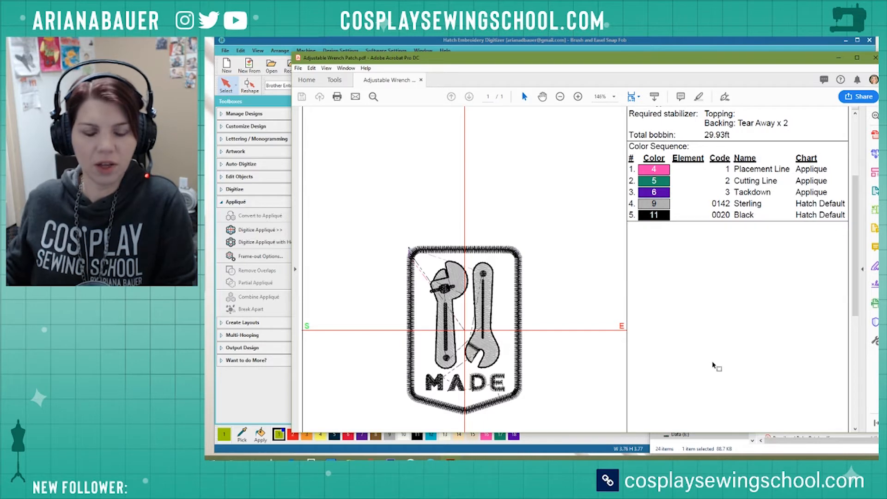
pyautogui.scroll(2, 713, 365)
pyautogui.scroll(1, 706, 336)
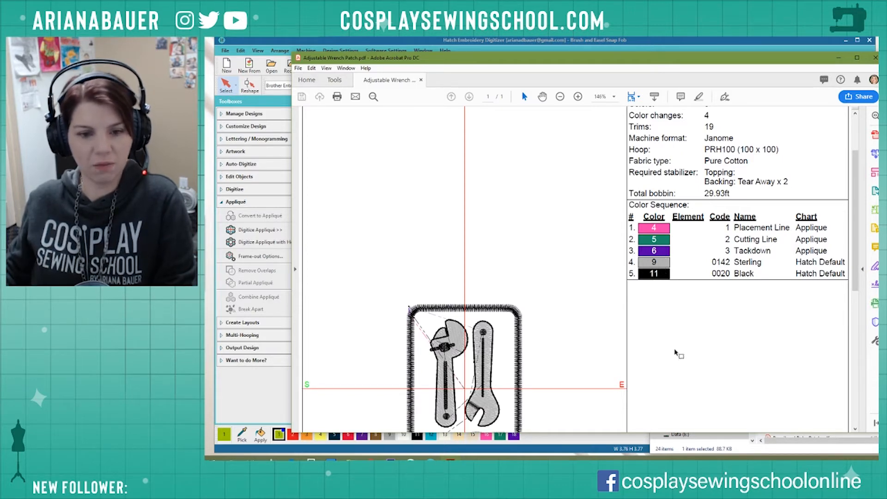
pyautogui.scroll(-3, 678, 355)
pyautogui.scroll(2, 433, 291)
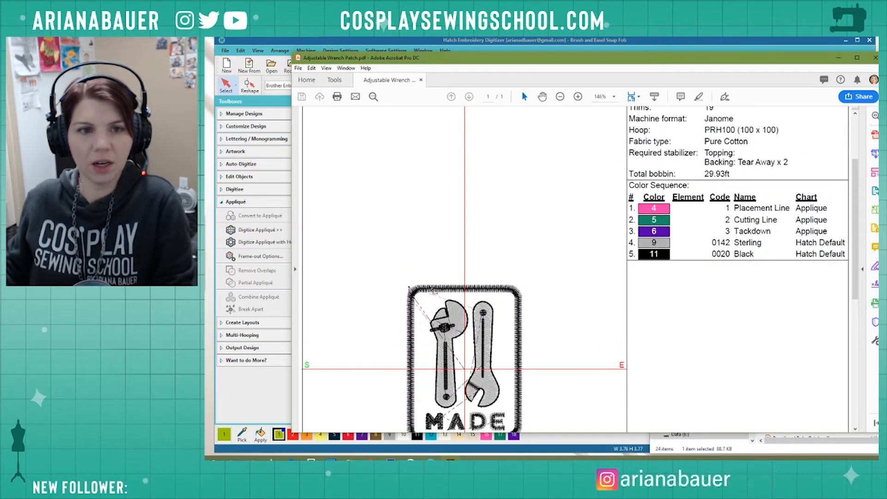
pyautogui.scroll(-10, 439, 240)
pyautogui.scroll(5, 453, 250)
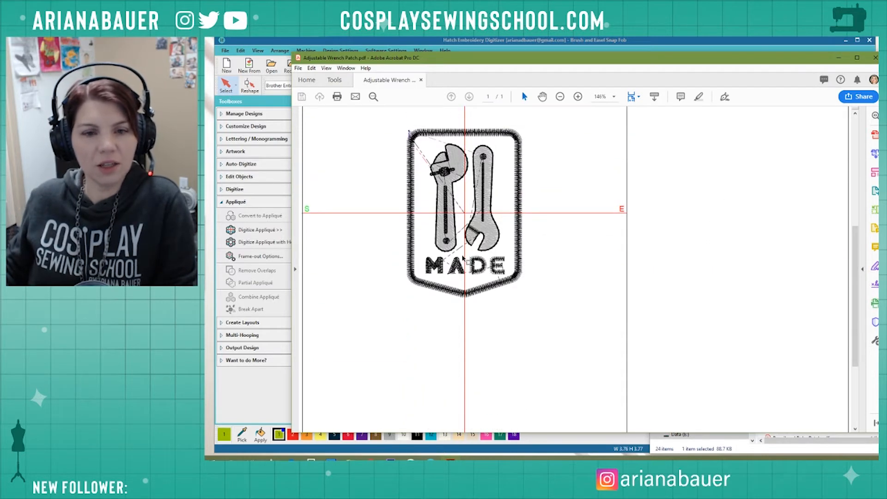
pyautogui.scroll(1, 463, 257)
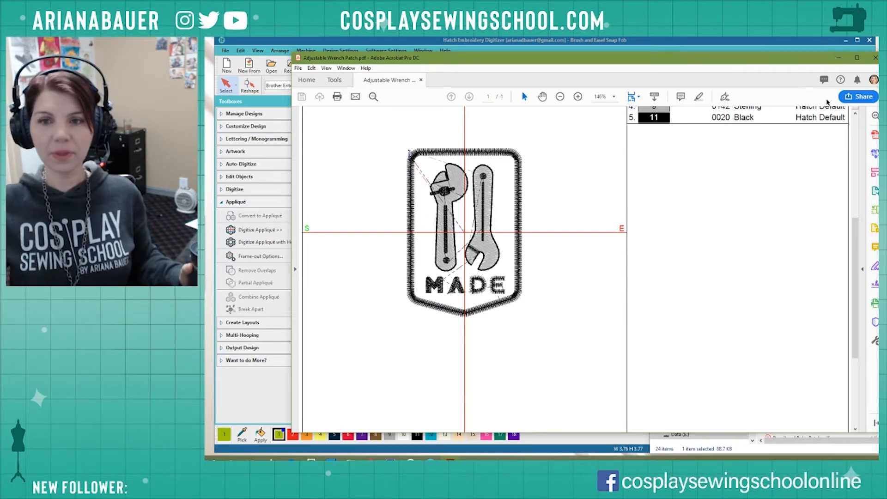
pyautogui.scroll(3, 767, 163)
pyautogui.scroll(1, 766, 162)
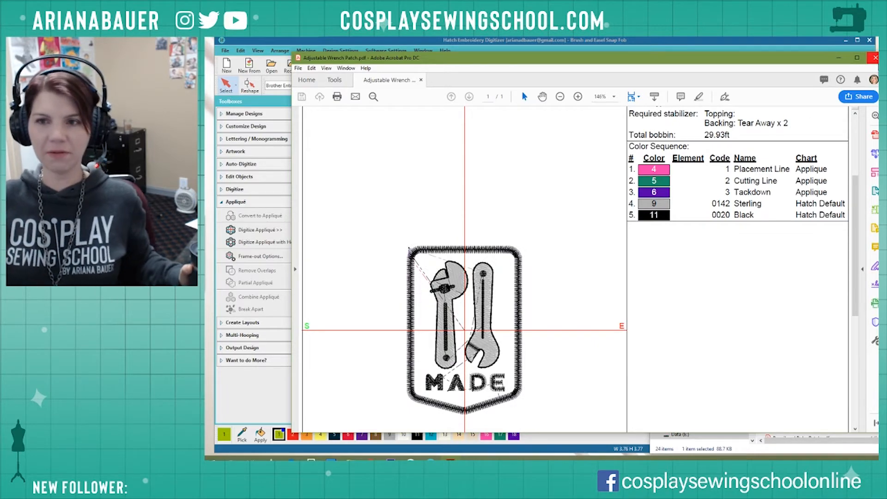
# Close the PDF worksheet, return to Hatch Embroidery Digitizer and close the Brush and Easel Snap Fob design.
pyautogui.click(875, 57)
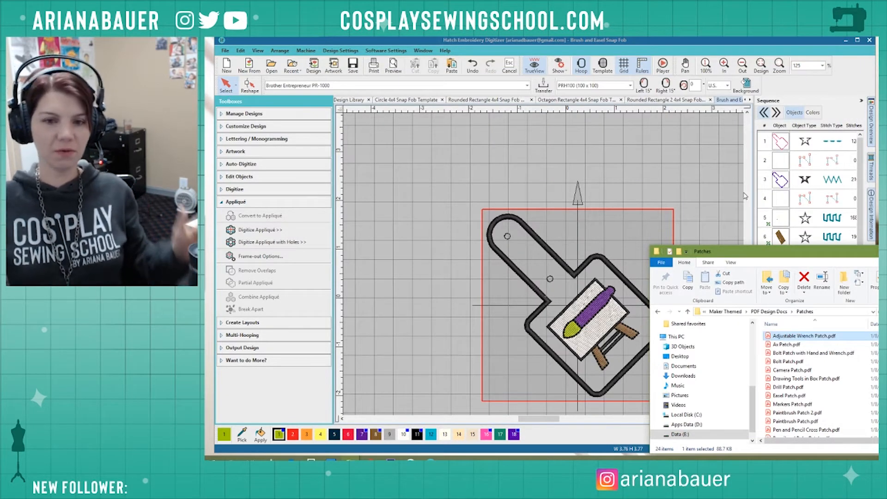
pyautogui.click(637, 43)
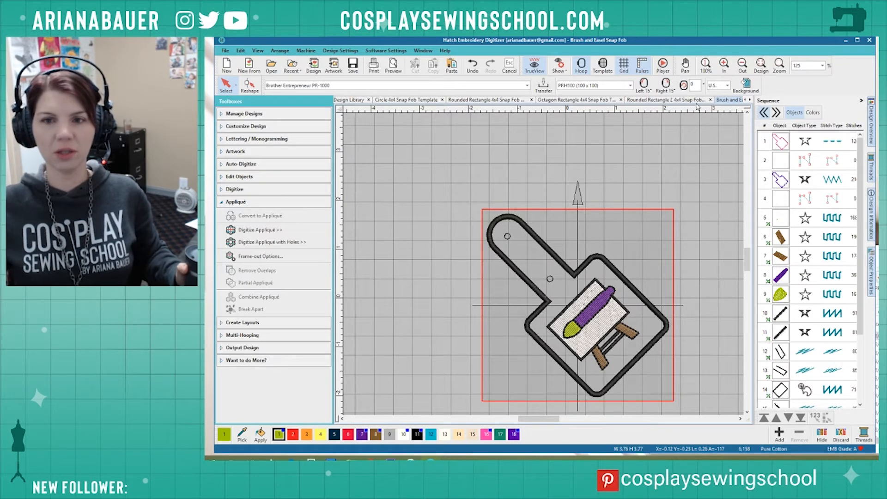
pyautogui.moveTo(722, 100)
pyautogui.mouseDown()
pyautogui.moveTo(666, 106)
pyautogui.moveTo(689, 105)
pyautogui.mouseUp()
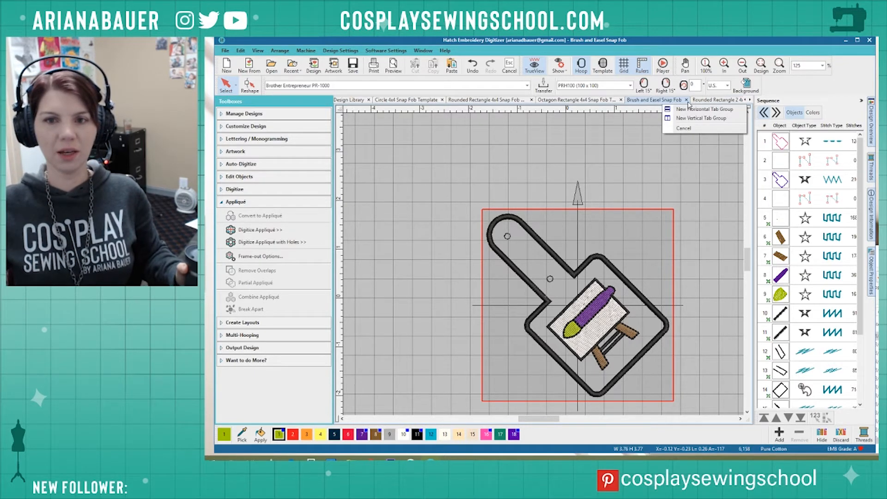
pyautogui.click(687, 101)
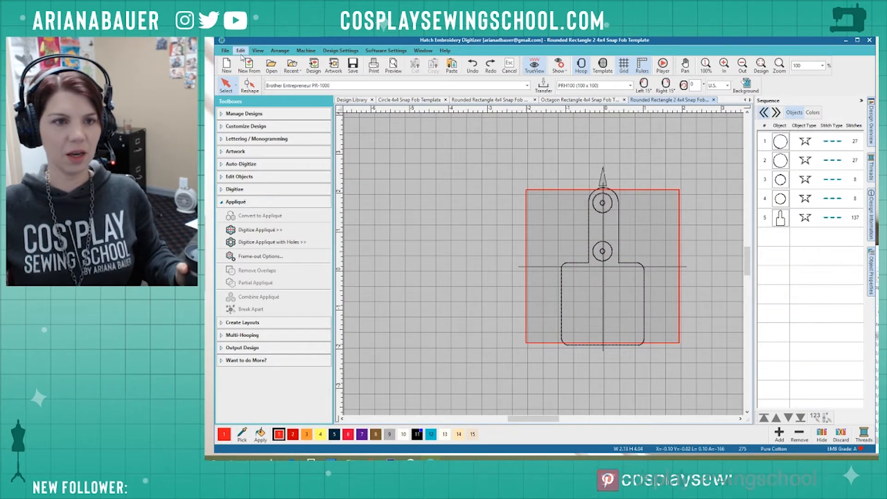
# Create a new blank design and insert Paint Bucket 3.EMB from the Small folder of the Maker Themed EMB Files.
pyautogui.click(227, 65)
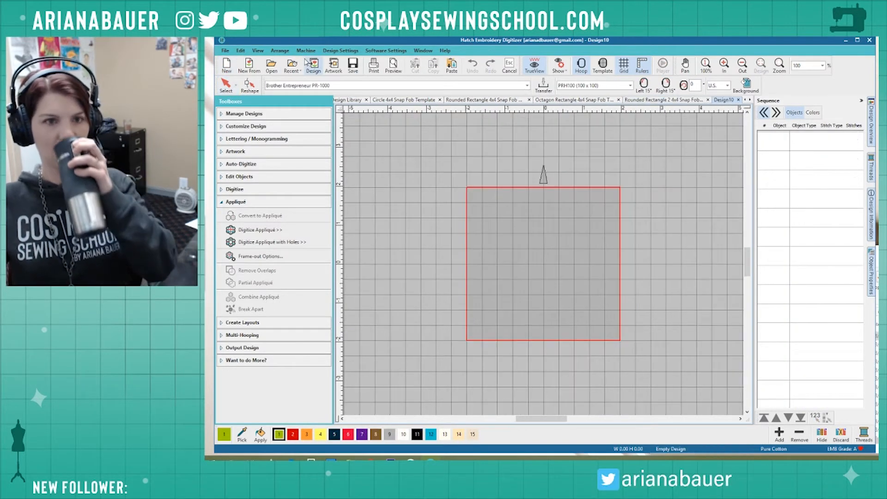
pyautogui.click(313, 65)
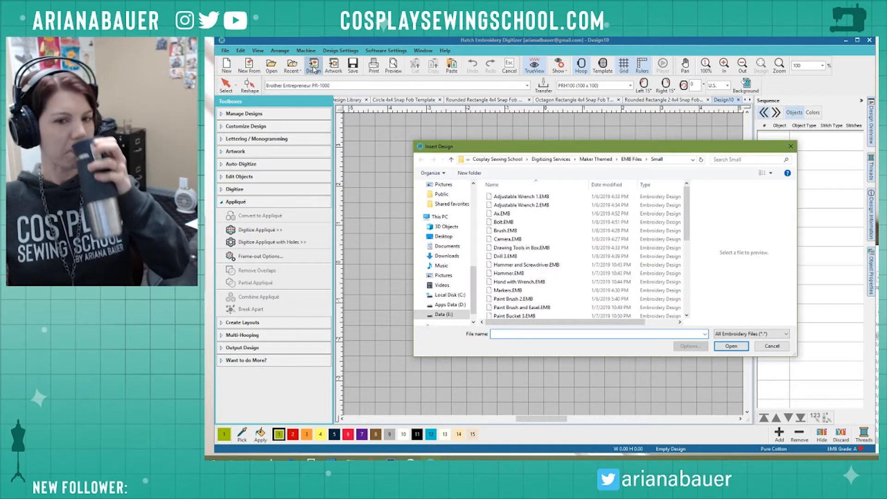
pyautogui.scroll(-3, 572, 238)
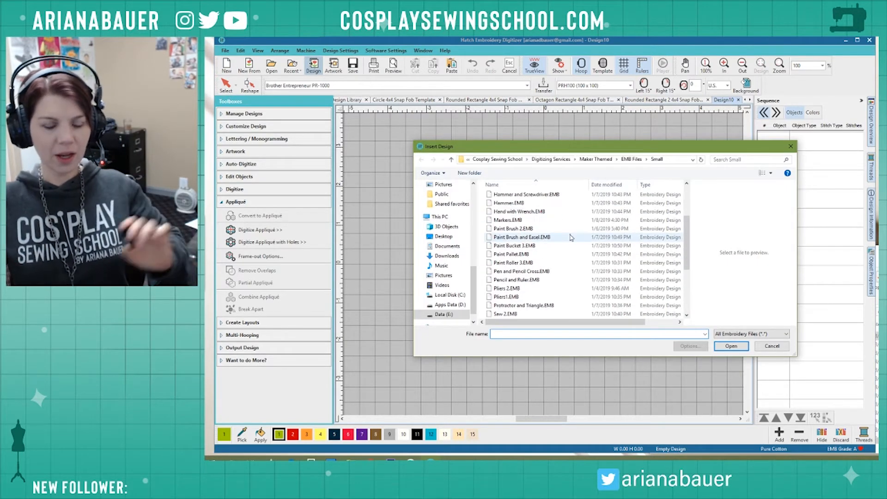
pyautogui.moveTo(528, 252)
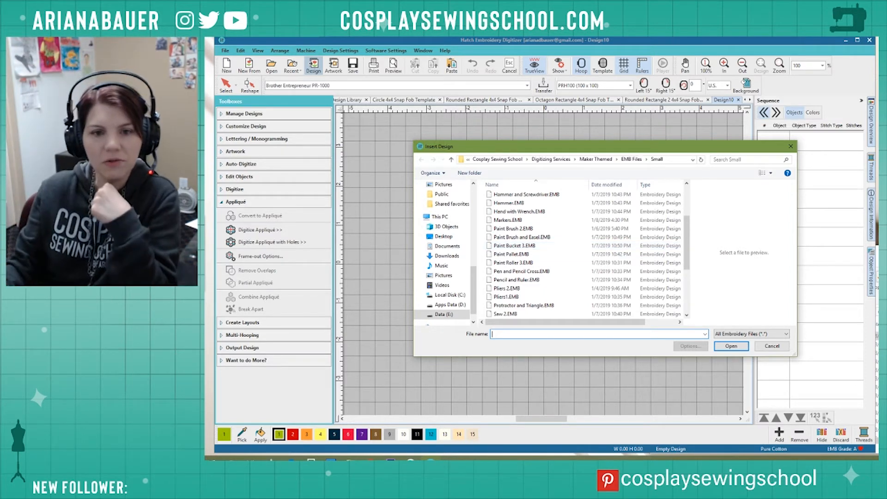
pyautogui.moveTo(630, 146); pyautogui.dragTo(766, 92)
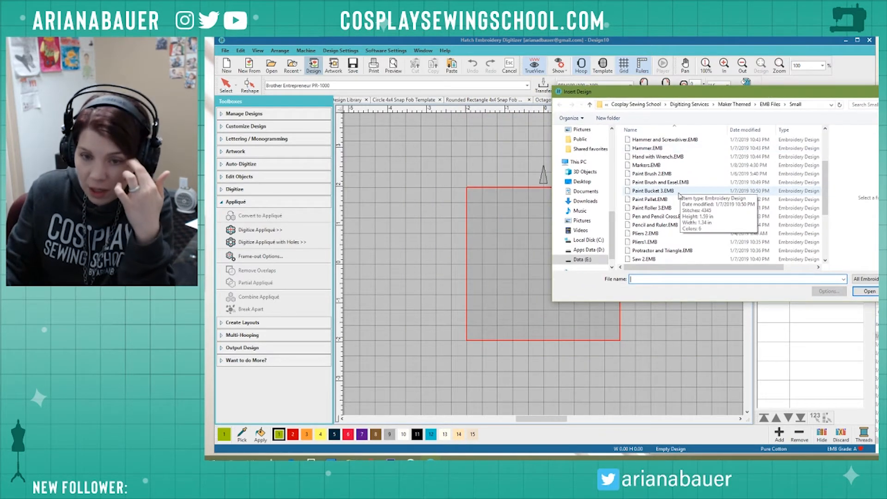
pyautogui.click(660, 217)
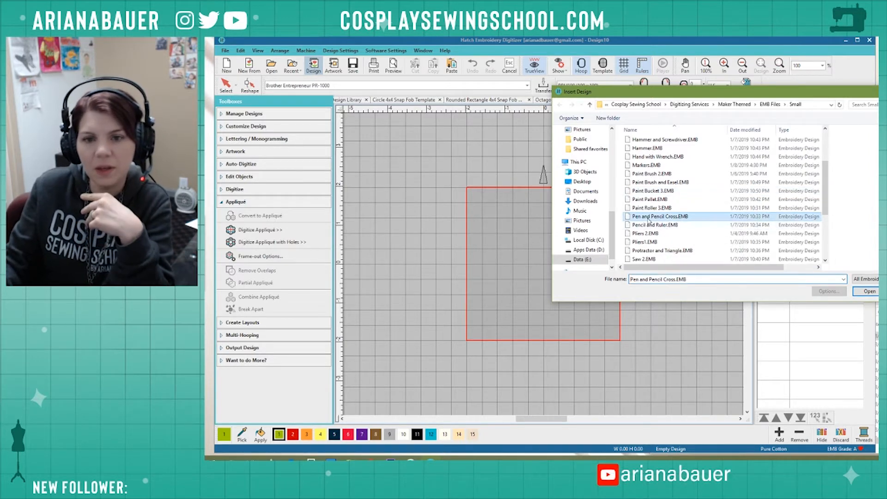
pyautogui.click(654, 200)
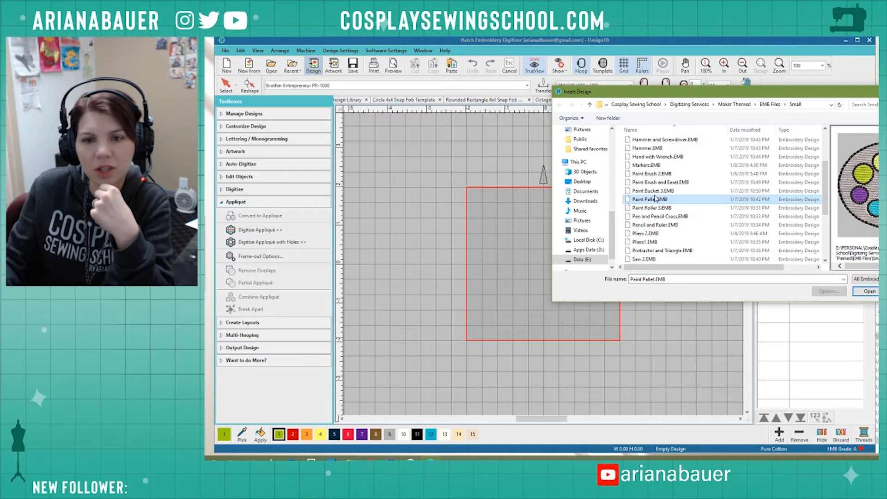
pyautogui.click(657, 191)
pyautogui.press('Up')
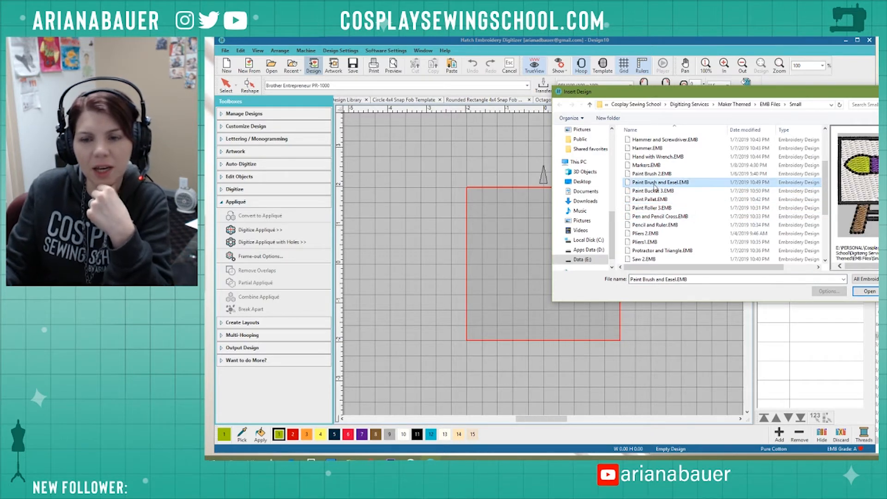
pyautogui.press('Down')
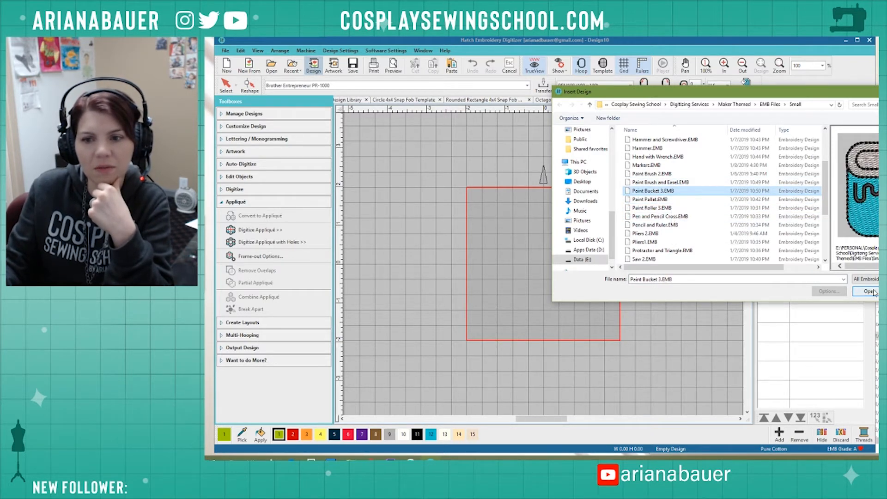
pyautogui.click(870, 292)
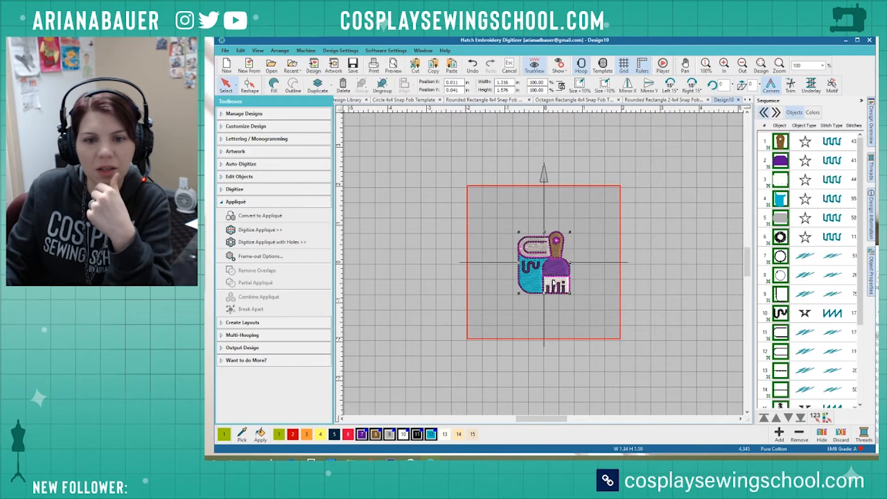
pyautogui.click(480, 218)
# Copy all objects of the Octagon Rectangle 4x4 Snap Fob Template and paste them into the new paint bucket design.
pyautogui.click(665, 100)
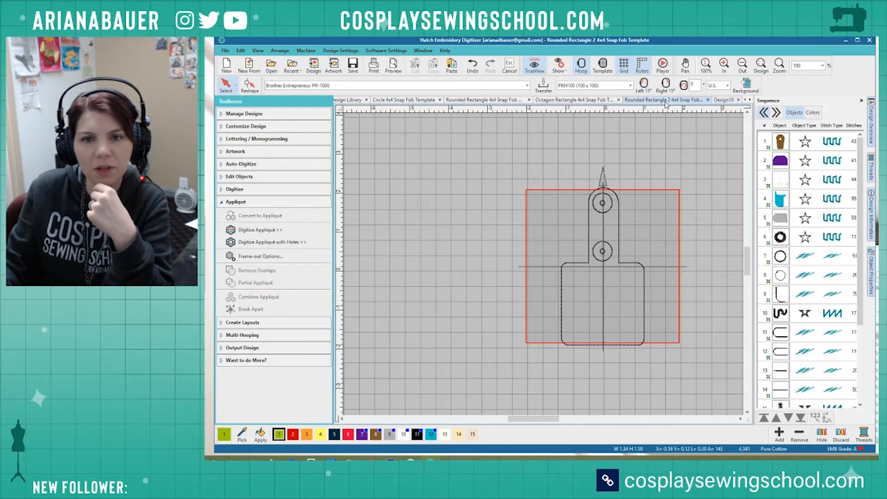
pyautogui.click(606, 100)
pyautogui.scroll(-2, 585, 286)
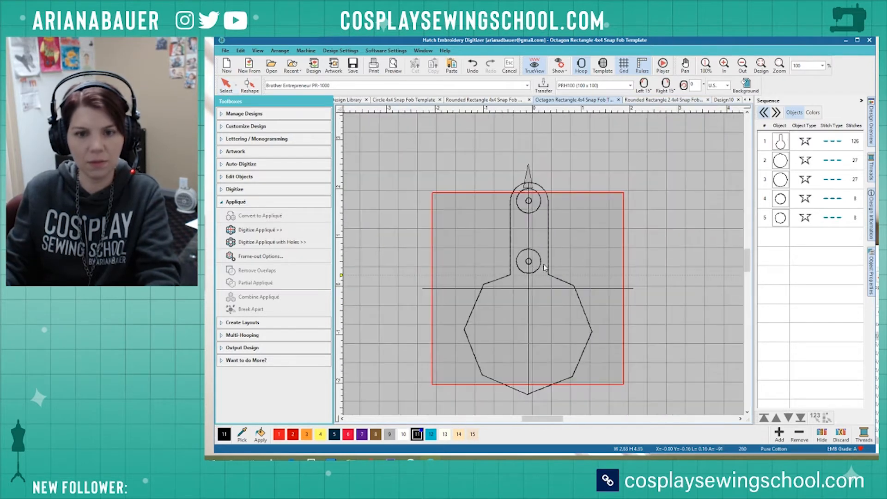
pyautogui.hotkey('ctrl', 'a')
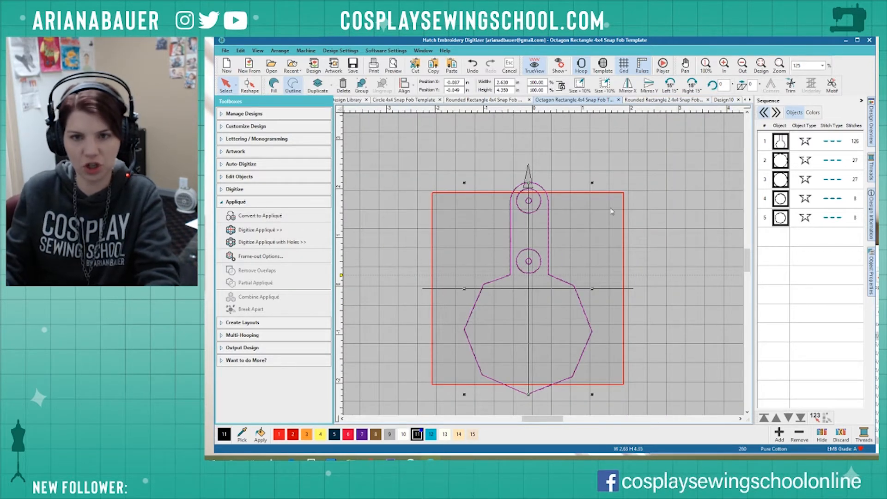
pyautogui.click(733, 100)
pyautogui.hotkey('ctrl', 'v')
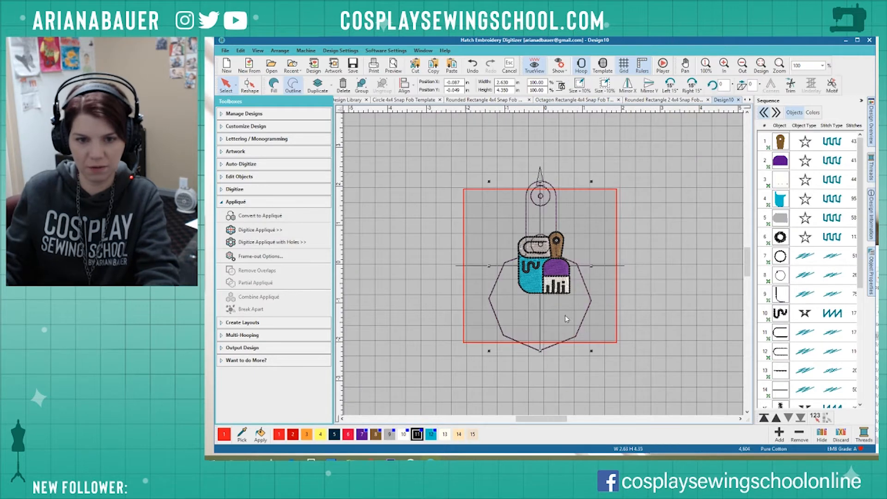
# Move the paint bucket into the middle of the octagon and delete the larger guide circle around each snap hole.
pyautogui.moveTo(531, 279)
pyautogui.mouseDown()
pyautogui.moveTo(533, 326)
pyautogui.moveTo(536, 316)
pyautogui.mouseUp()
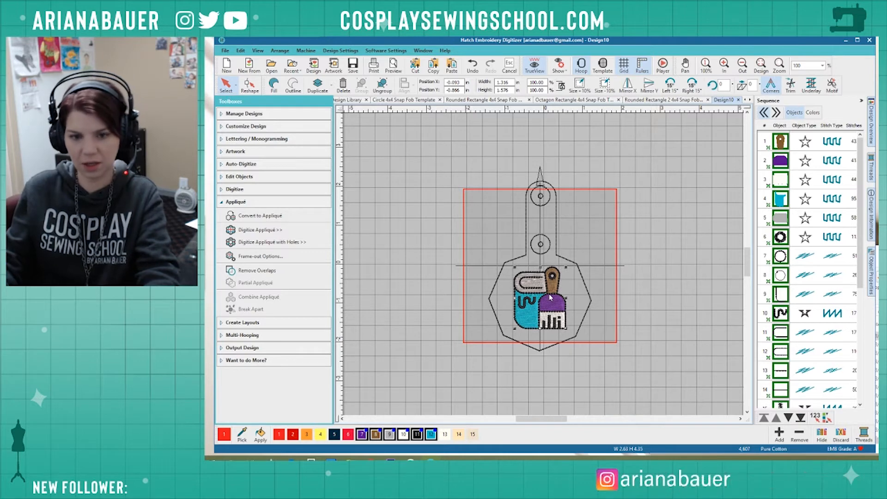
pyautogui.click(552, 252)
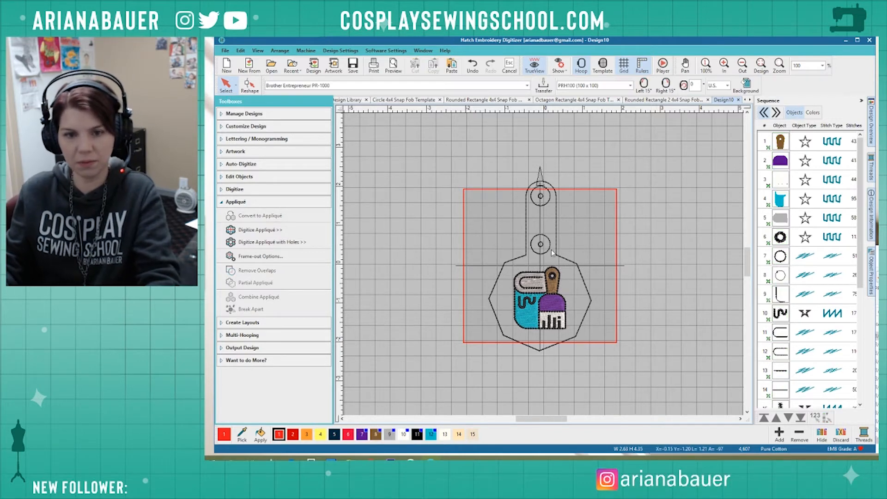
pyautogui.click(551, 251)
pyautogui.press('Delete')
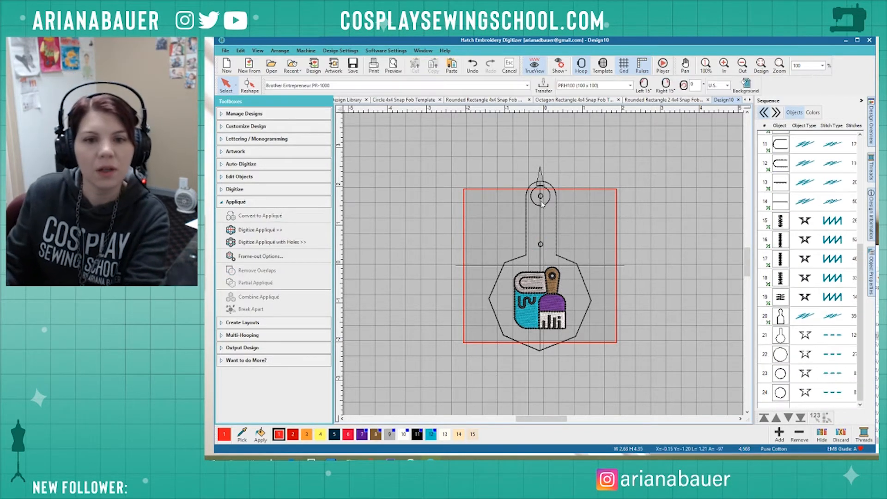
pyautogui.click(548, 204)
pyautogui.press('Delete')
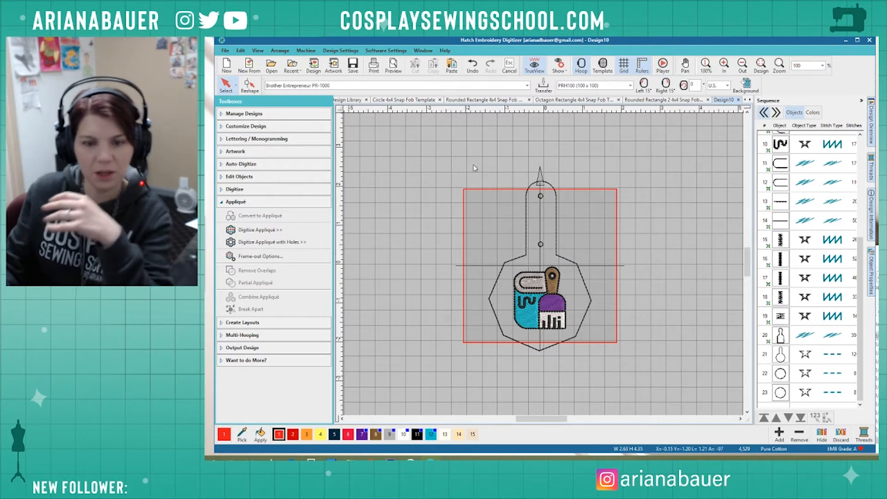
# Rotate the whole fob design counterclockwise onto the diagonal so it fits inside the 100 x 100 hoop.
pyautogui.moveTo(464, 160); pyautogui.dragTo(604, 383)
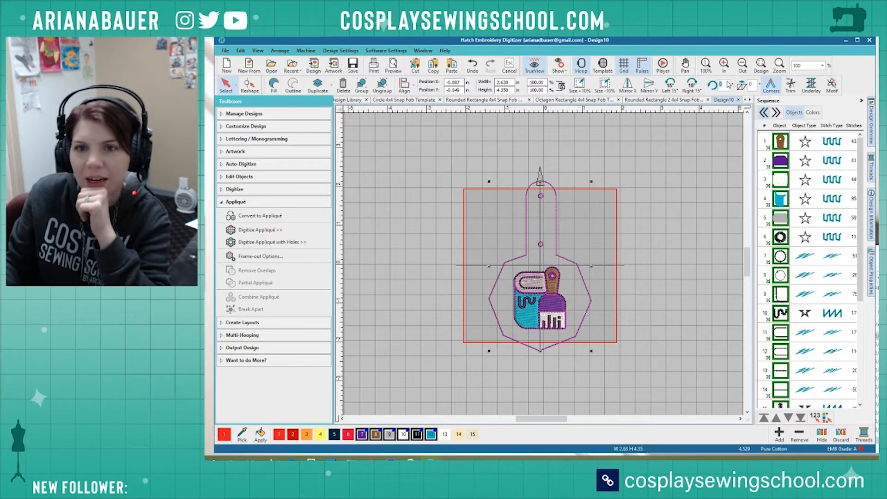
pyautogui.press('Return')
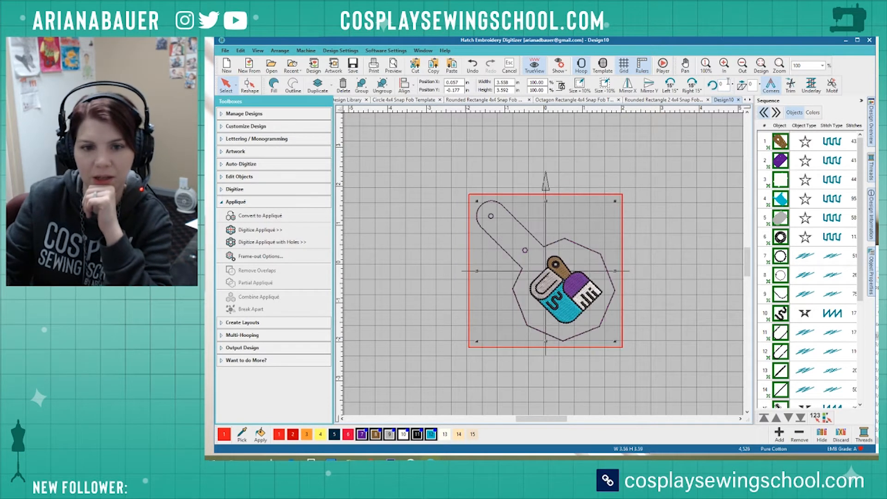
pyautogui.click(683, 280)
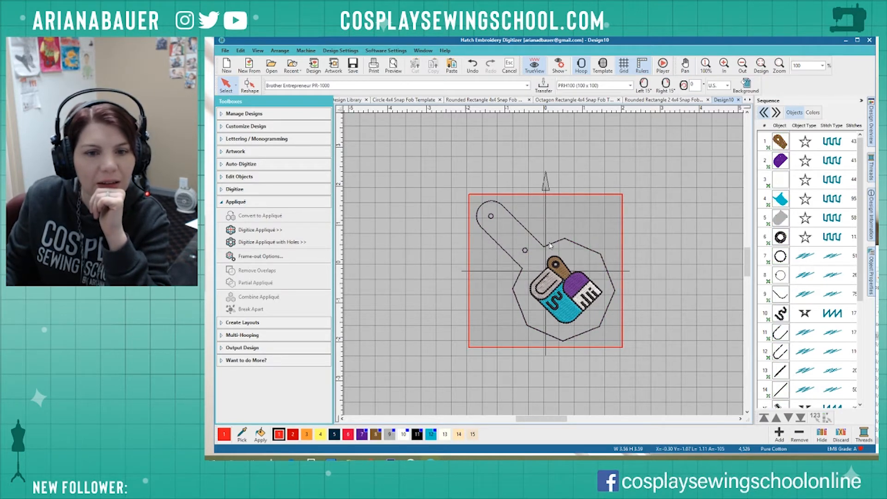
# Convert the octagon fob outline to appliqué and move it to the end of the stitching sequence.
pyautogui.click(550, 246)
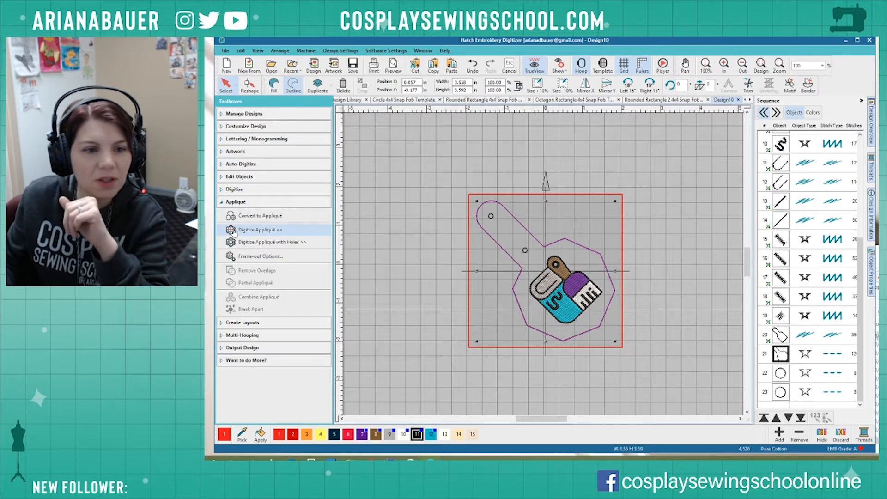
pyautogui.click(249, 215)
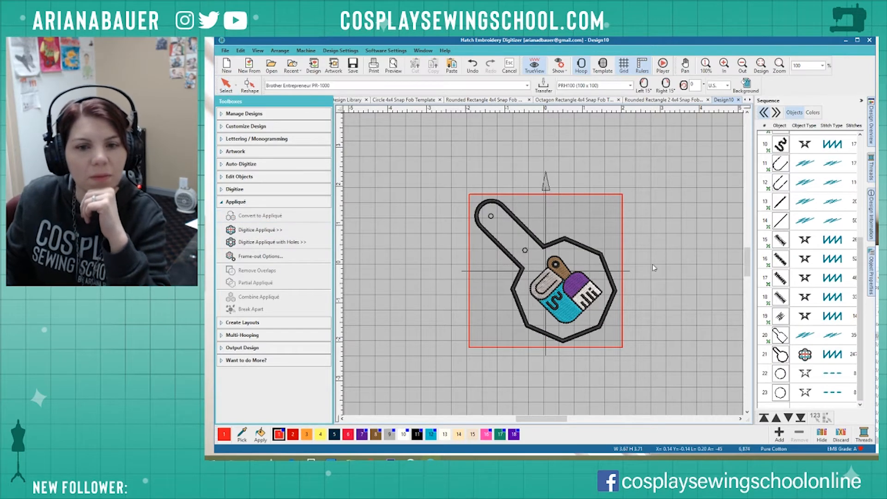
pyautogui.click(781, 355)
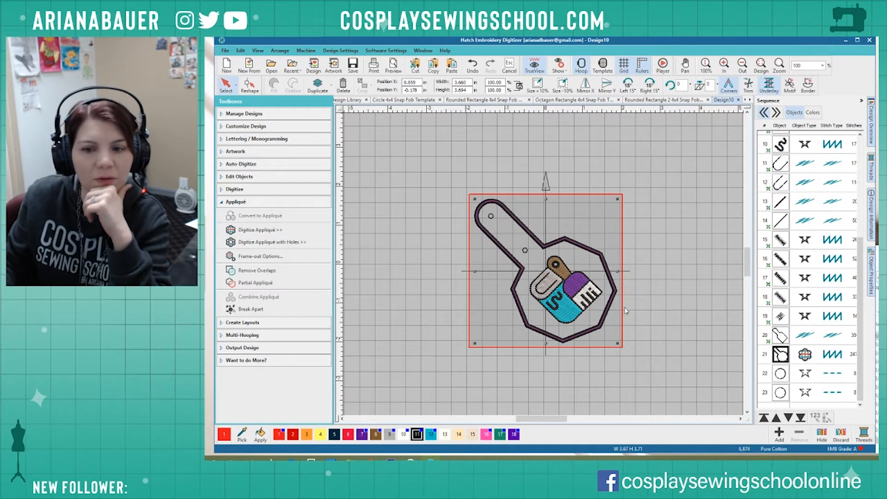
pyautogui.click(800, 417)
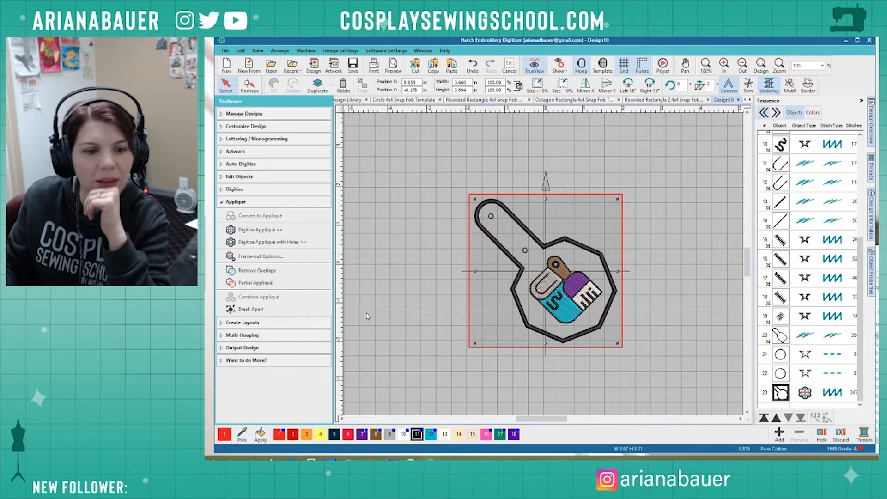
# Break apart the octagon appliqué and move its placement, cutting and tackdown objects ahead of the paint bucket in the stitching sequence.
pyautogui.click(277, 308)
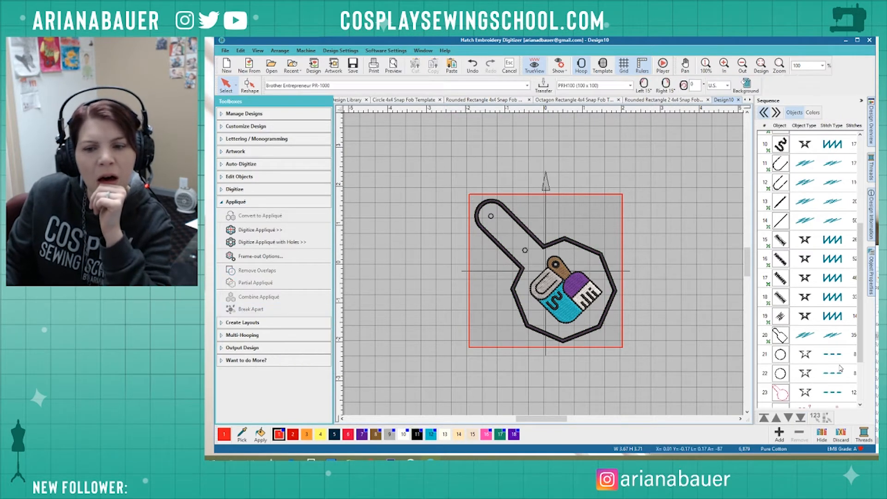
pyautogui.click(779, 344)
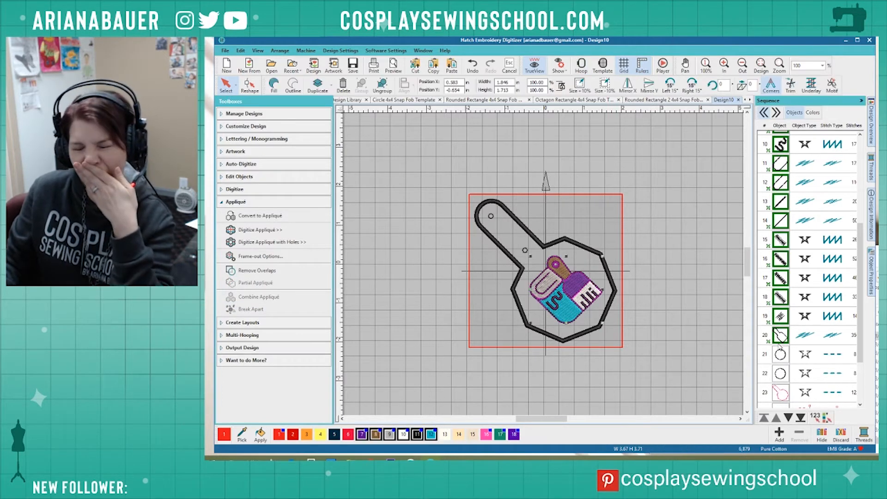
pyautogui.scroll(-2, 780, 344)
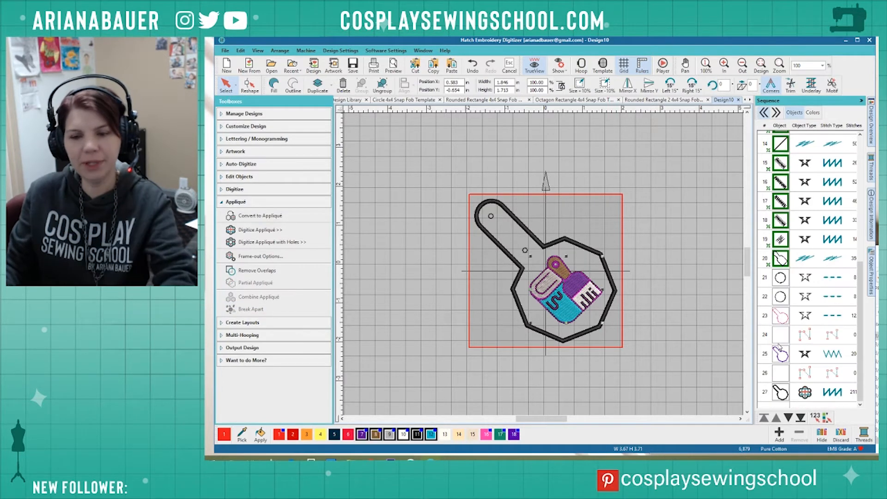
pyautogui.click(781, 316)
pyautogui.keyDown('shift'); pyautogui.click(784, 369); pyautogui.keyUp('shift')
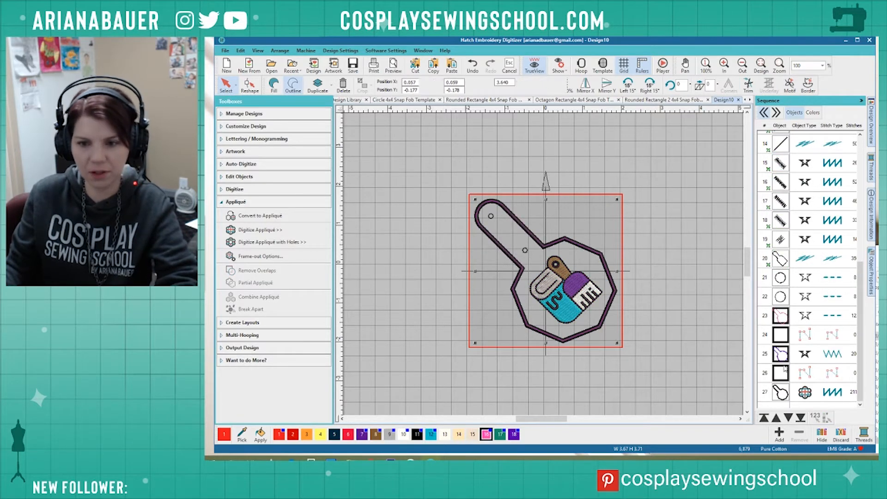
pyautogui.click(776, 417)
pyautogui.click(776, 417)
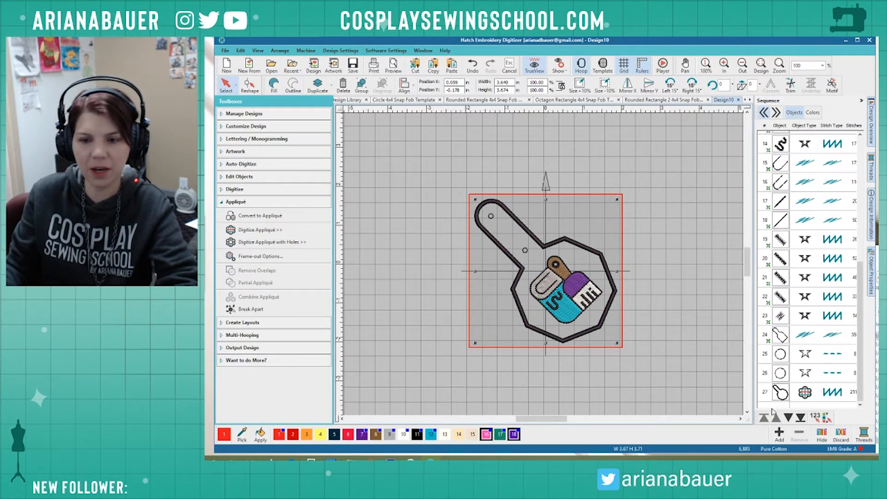
pyautogui.click(691, 241)
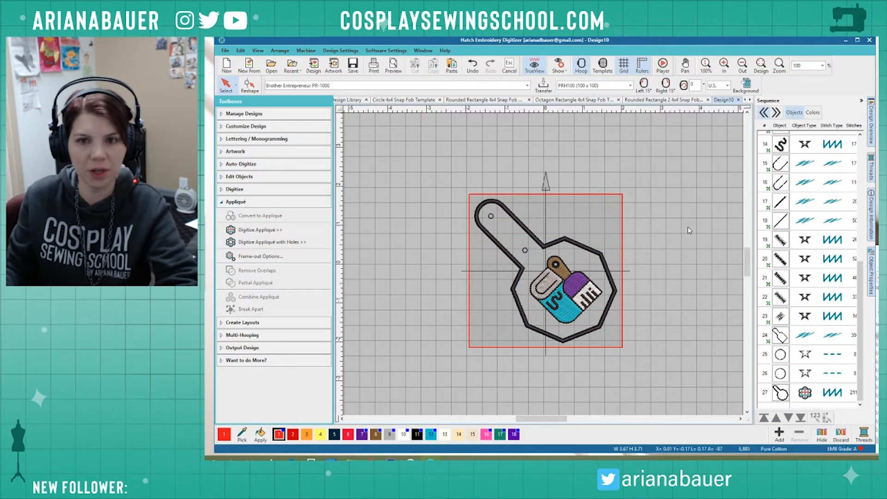
# Save the design as Brush and Bucket Snap Fob in the Snap Fob folder and close it.
pyautogui.hotkey('ctrl', 's')
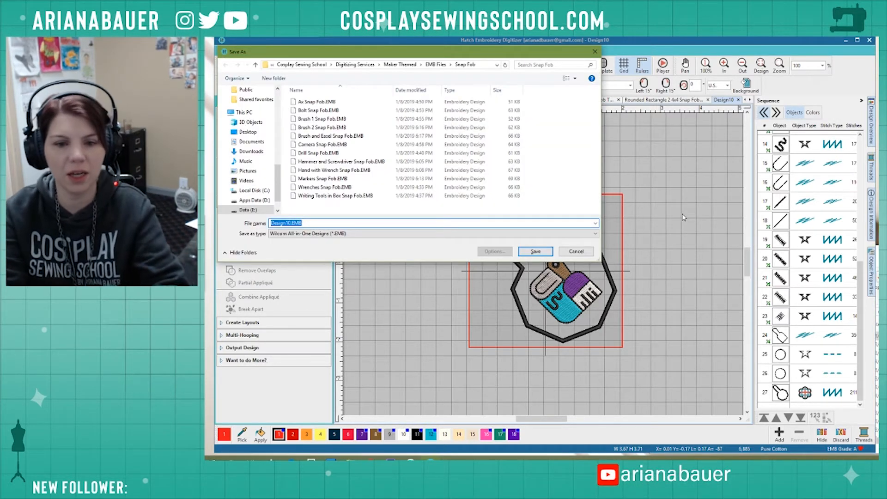
pyautogui.write('Pa')
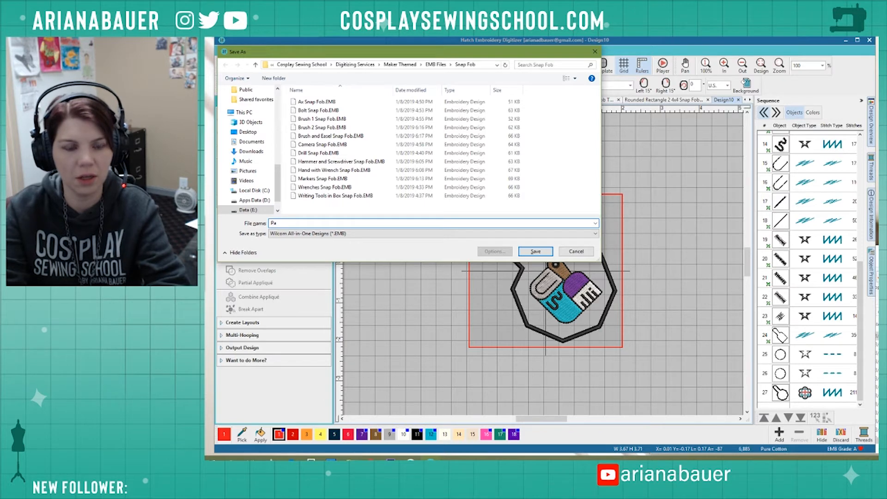
pyautogui.write('Brush and B')
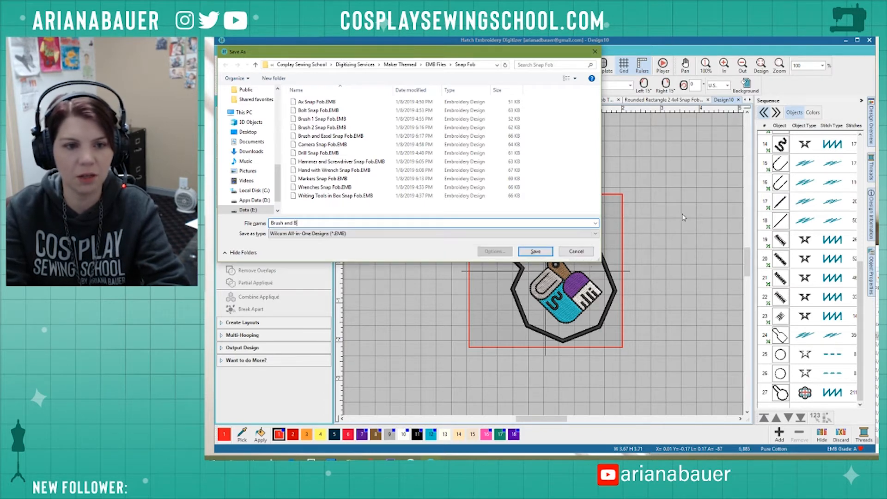
pyautogui.write('ucket')
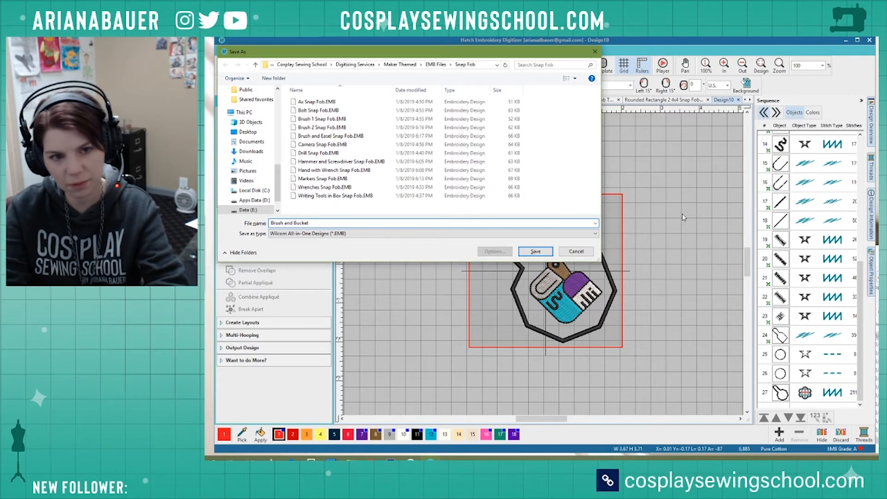
pyautogui.write(' S')
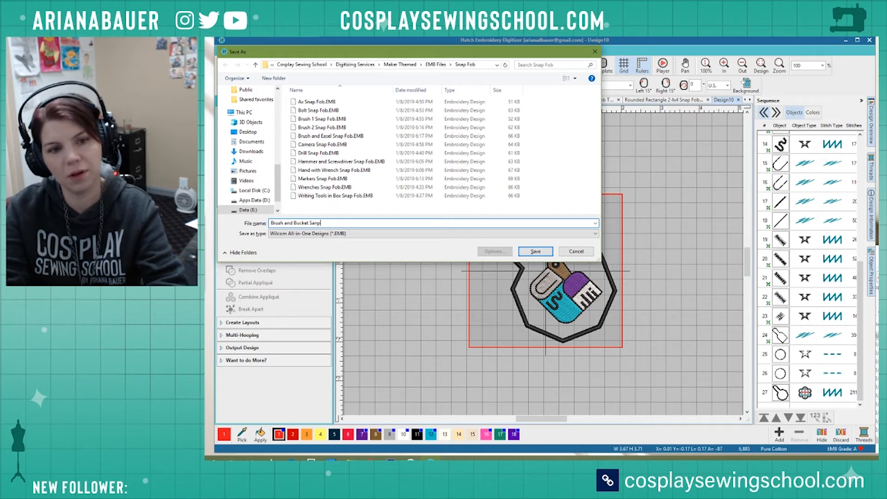
pyautogui.write('n')
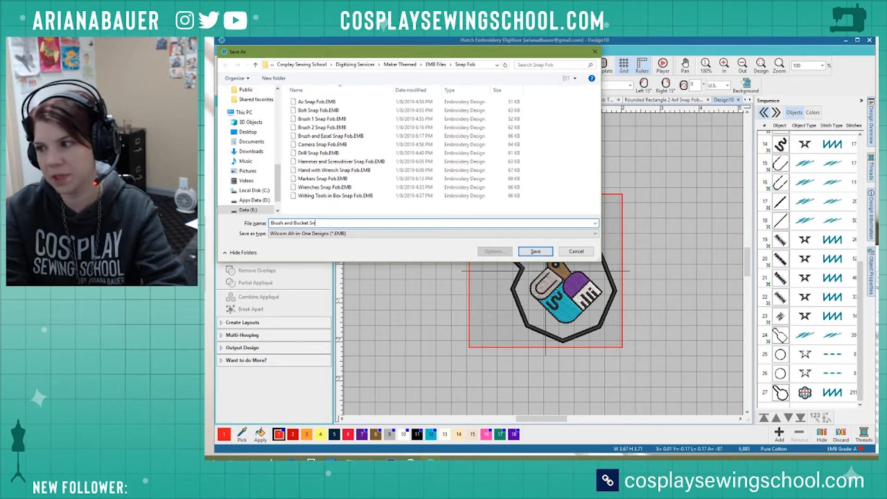
pyautogui.write('ap Fob')
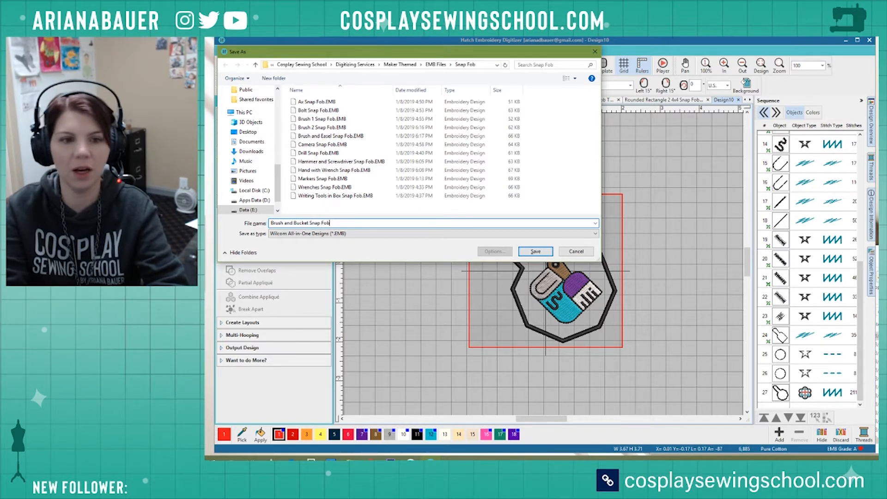
pyautogui.press('Return')
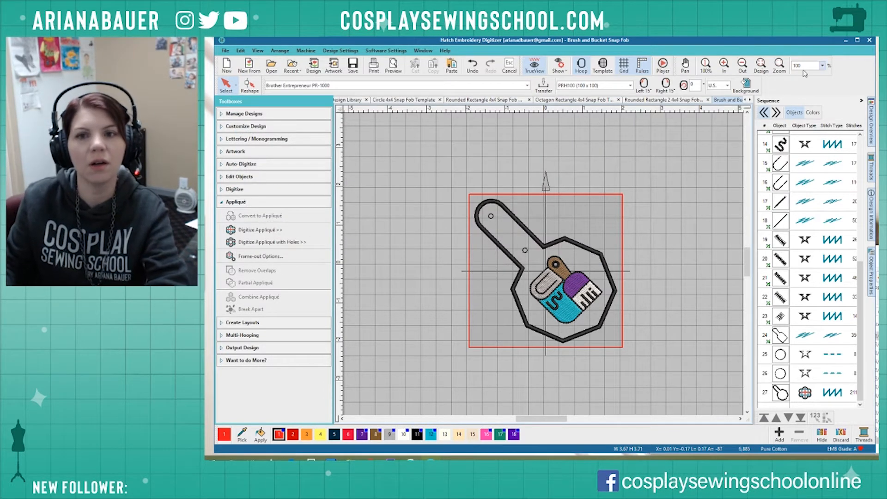
pyautogui.moveTo(734, 102); pyautogui.dragTo(687, 99)
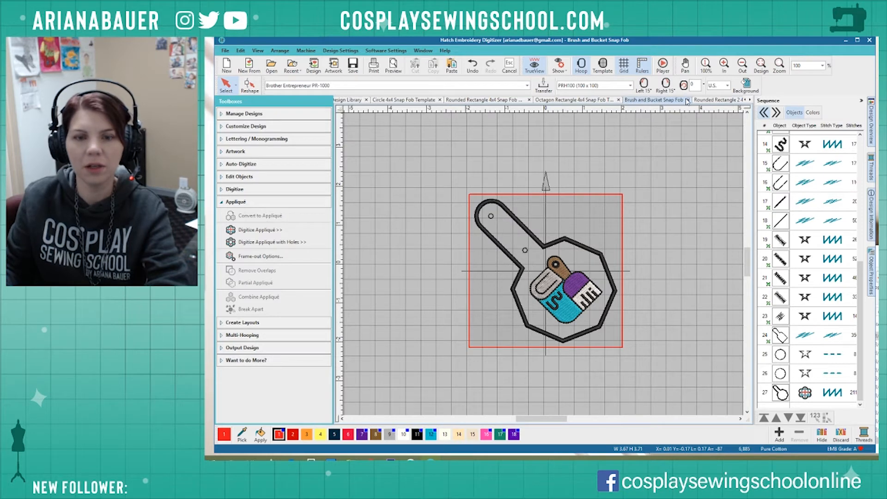
pyautogui.click(688, 100)
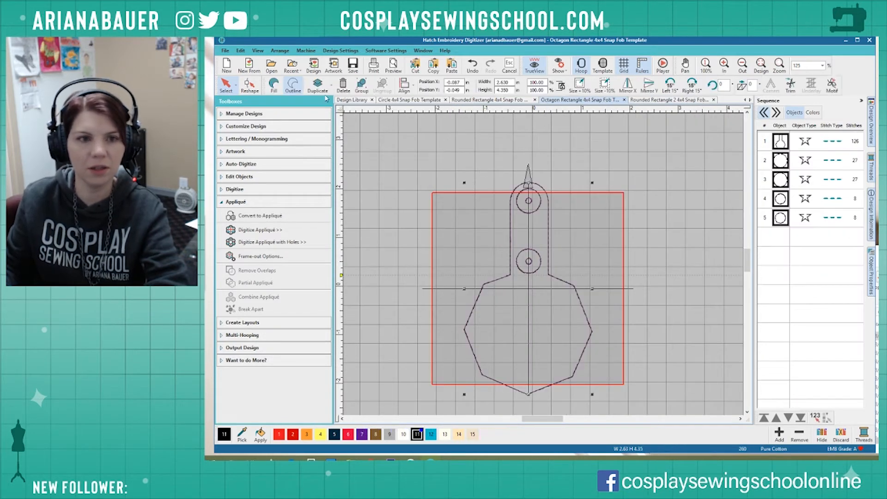
# Create a new design and insert Pen and Pencil Cross.EMB from the Small folder.
pyautogui.click(226, 64)
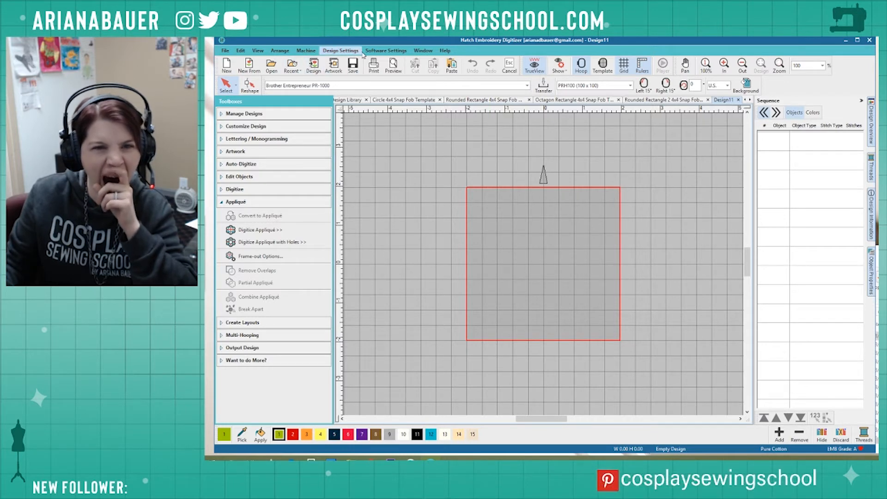
pyautogui.click(314, 65)
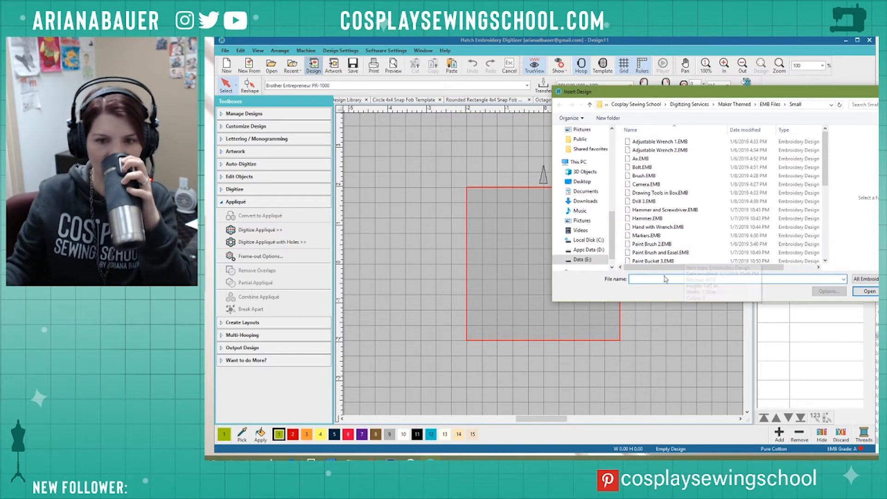
pyautogui.click(647, 262)
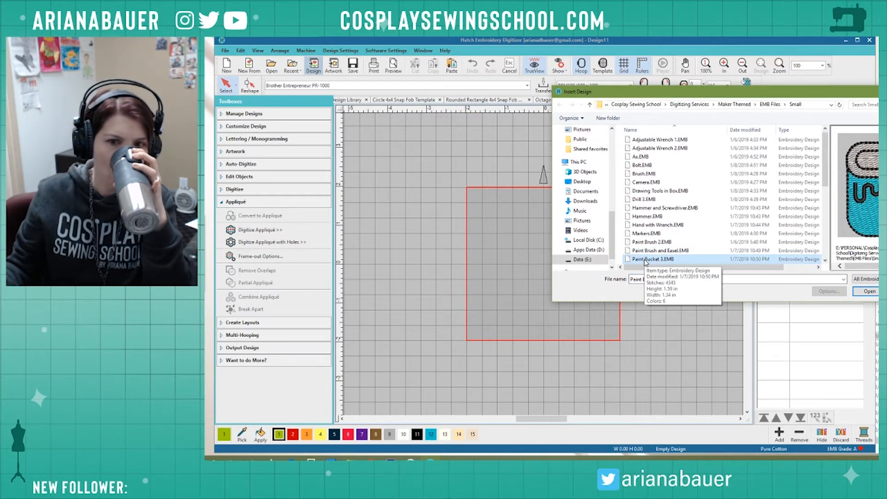
pyautogui.scroll(-3, 646, 262)
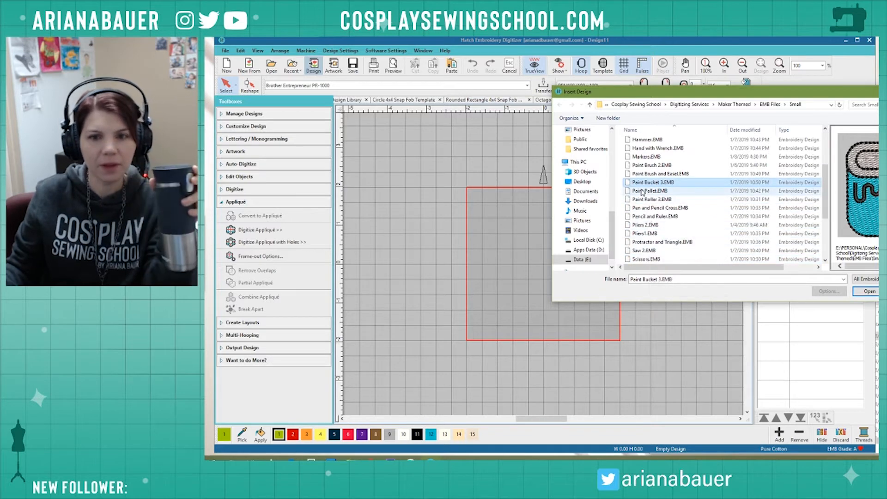
pyautogui.click(643, 192)
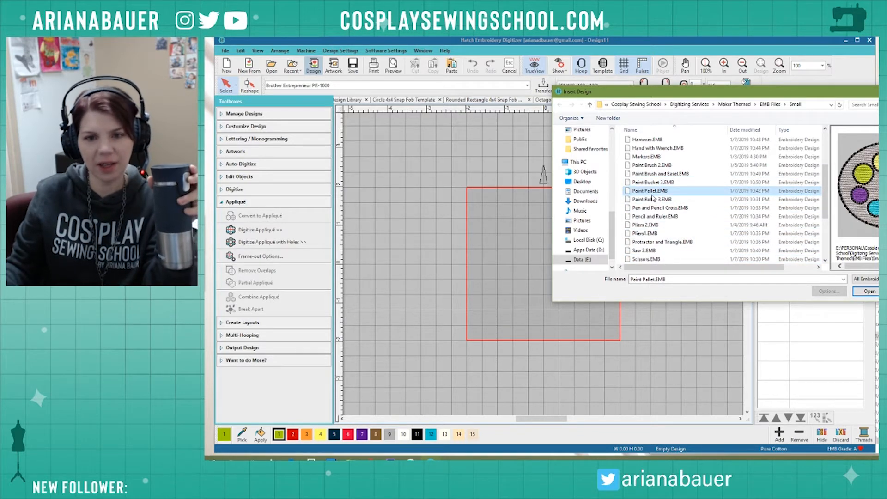
pyautogui.click(650, 199)
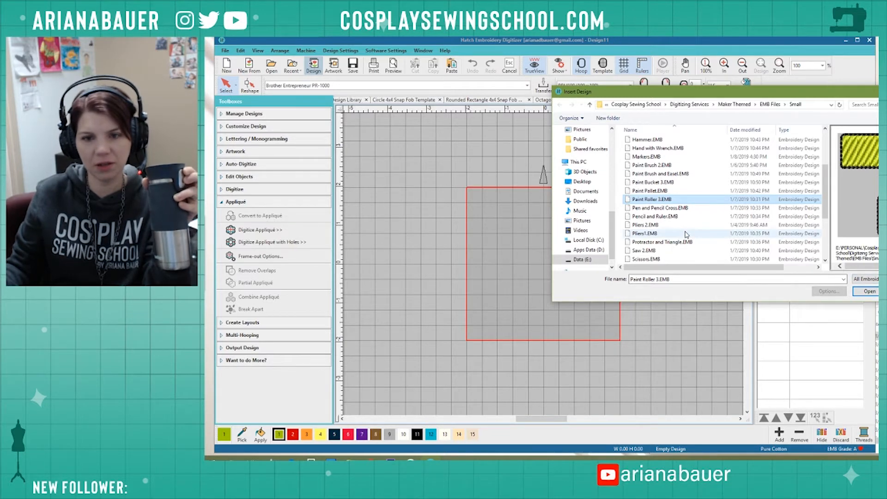
pyautogui.click(665, 208)
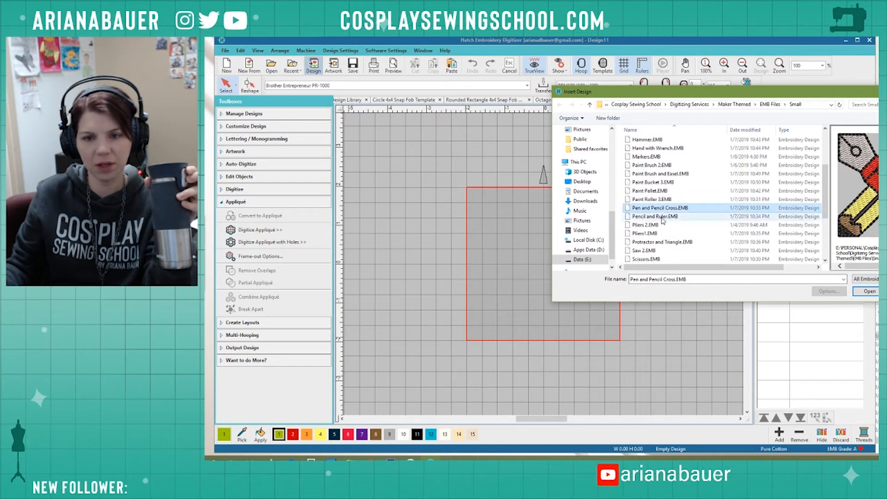
pyautogui.click(867, 291)
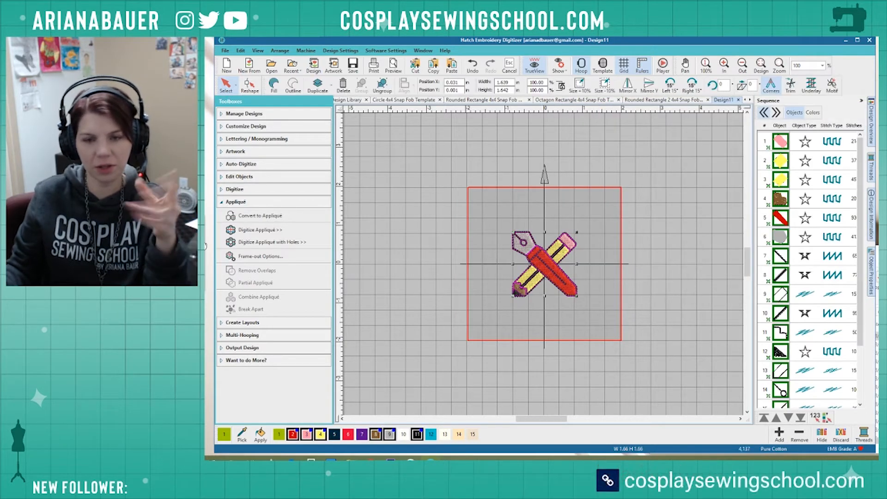
# Copy all objects of the Rounded Rectangle 2 4x4 Snap Fob Template and paste them into the new pen and pencil design.
pyautogui.click(665, 99)
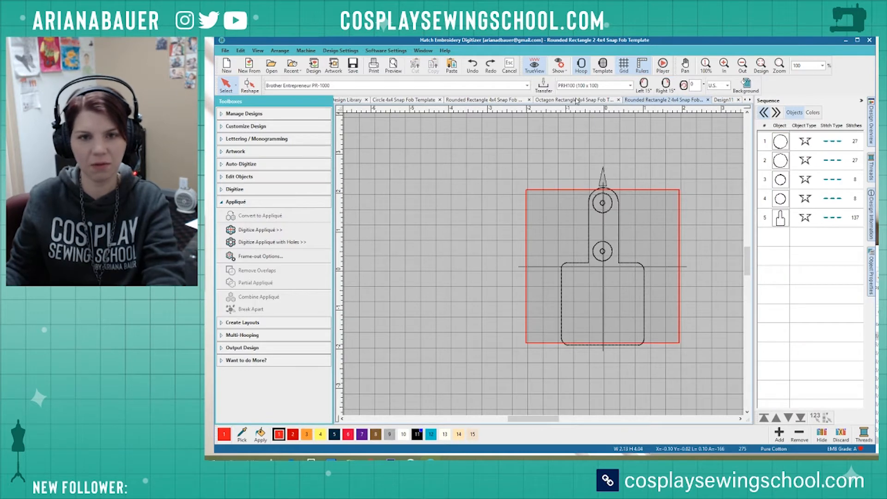
pyautogui.click(576, 100)
pyautogui.click(640, 100)
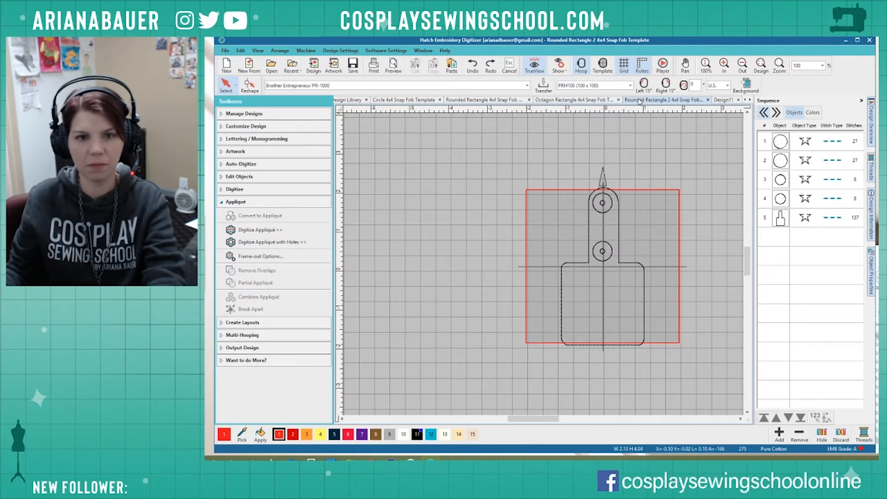
pyautogui.hotkey('ctrl', 'a')
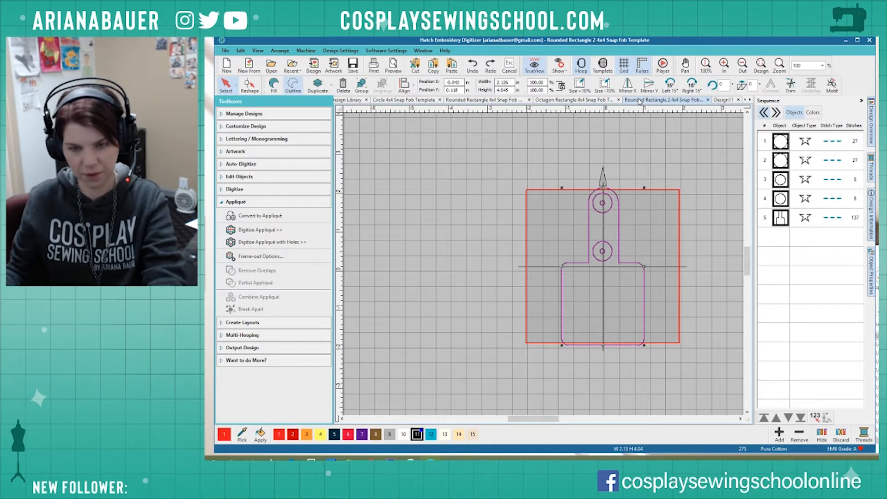
pyautogui.click(724, 100)
pyautogui.hotkey('ctrl', 'v')
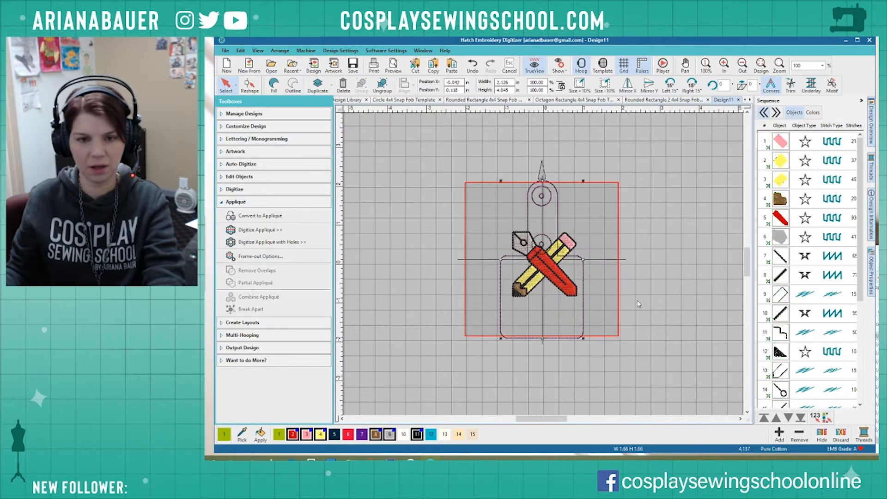
# Center the crossed pen and pencil inside the rounded rectangle and delete the larger guide circle around each snap hole.
pyautogui.hotkey('ctrl', 'a')
pyautogui.moveTo(553, 273); pyautogui.dragTo(550, 302)
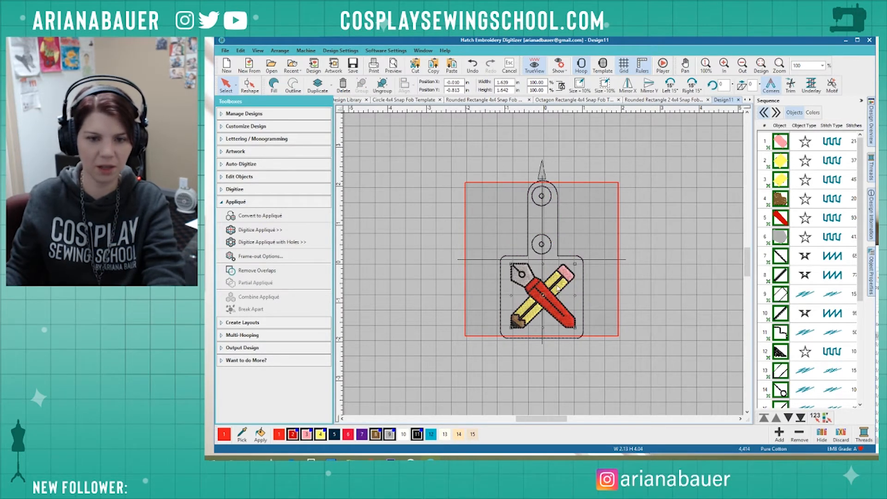
pyautogui.moveTo(560, 298); pyautogui.dragTo(561, 297)
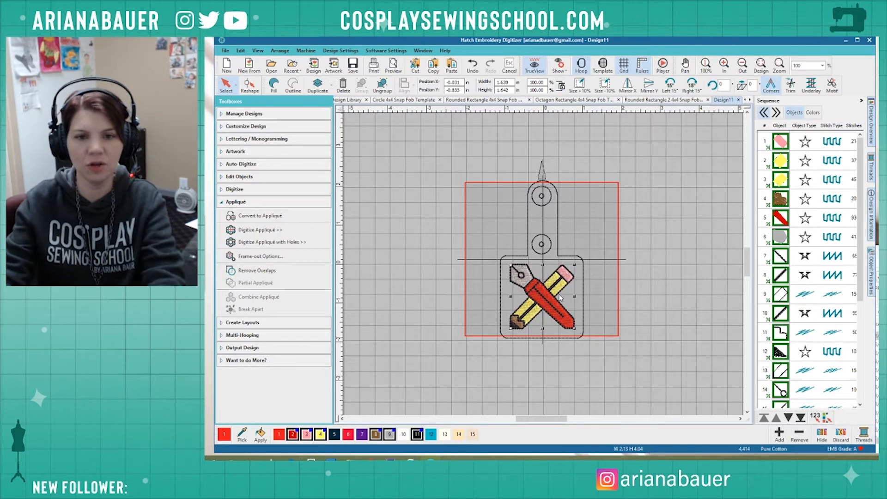
pyautogui.press('Down')
pyautogui.press('Down')
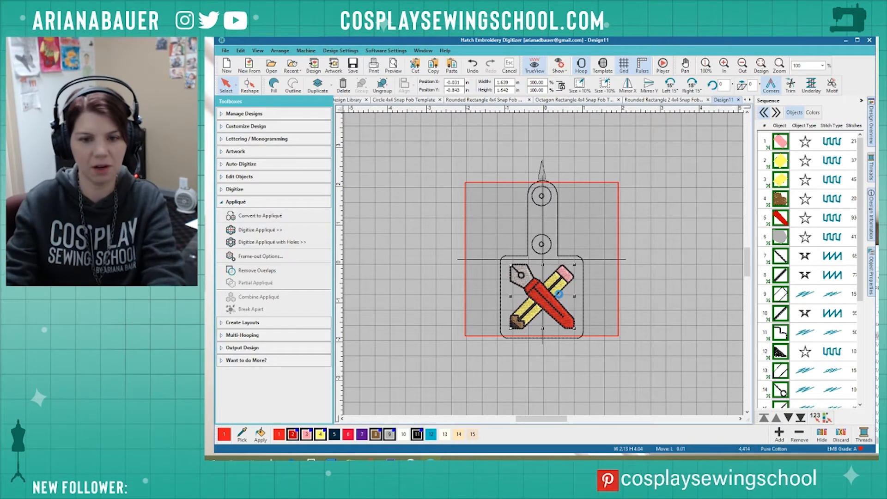
pyautogui.click(586, 253)
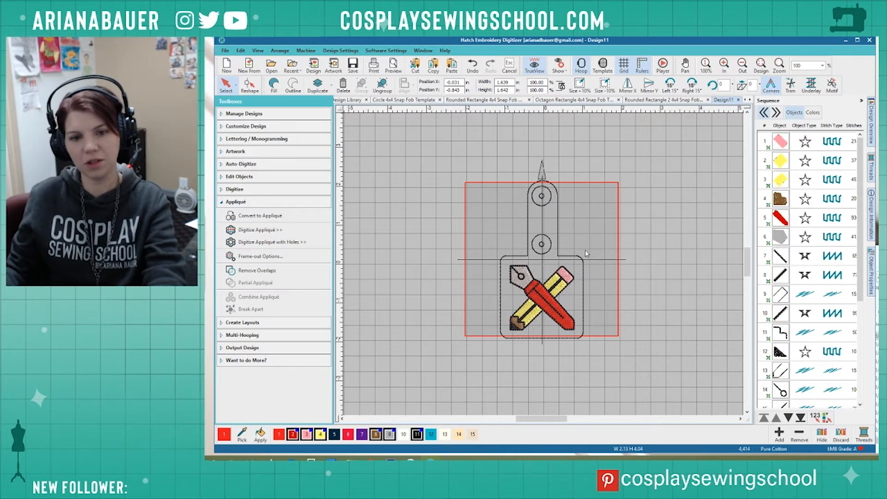
pyautogui.click(542, 246)
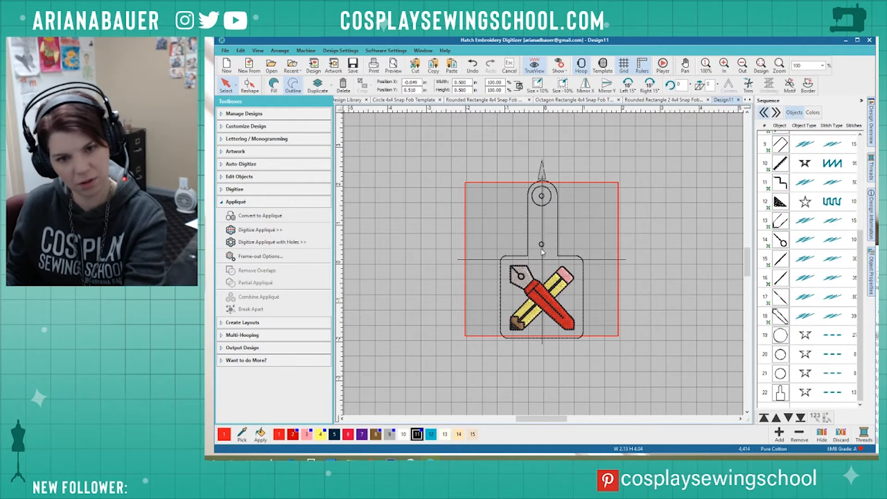
pyautogui.press('Delete')
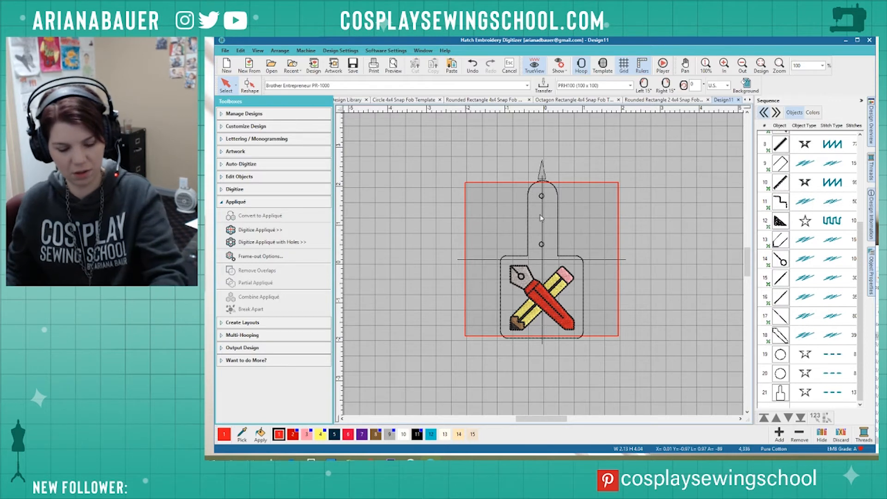
# Rotate the entire pen and pencil fob 45 degrees counterclockwise to fit the hoop.
pyautogui.hotkey('ctrl', 'a')
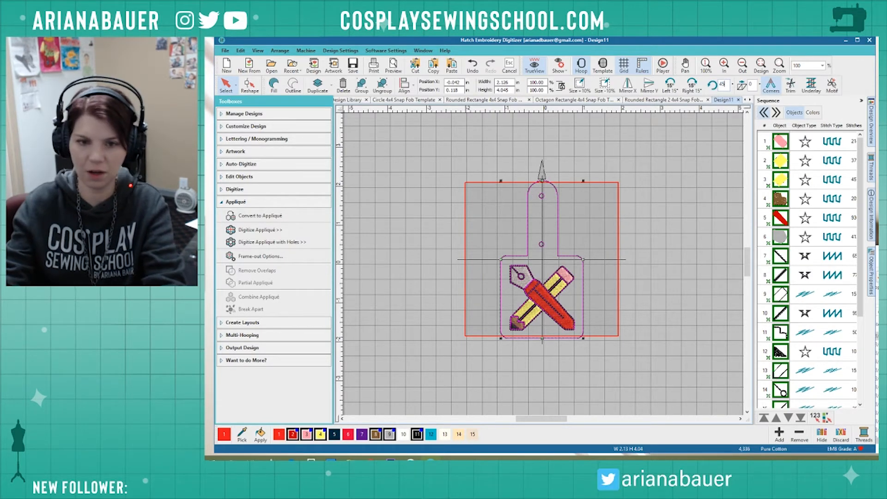
pyautogui.hotkey('ctrl', 'l')
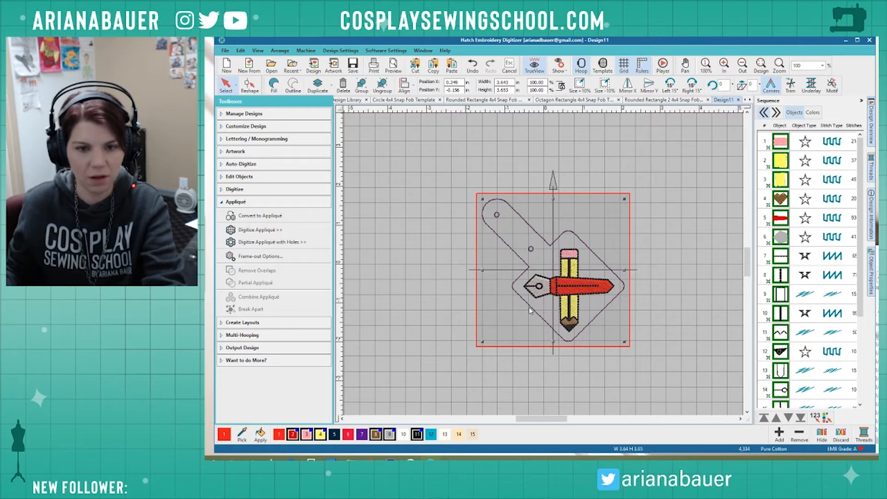
pyautogui.click(458, 312)
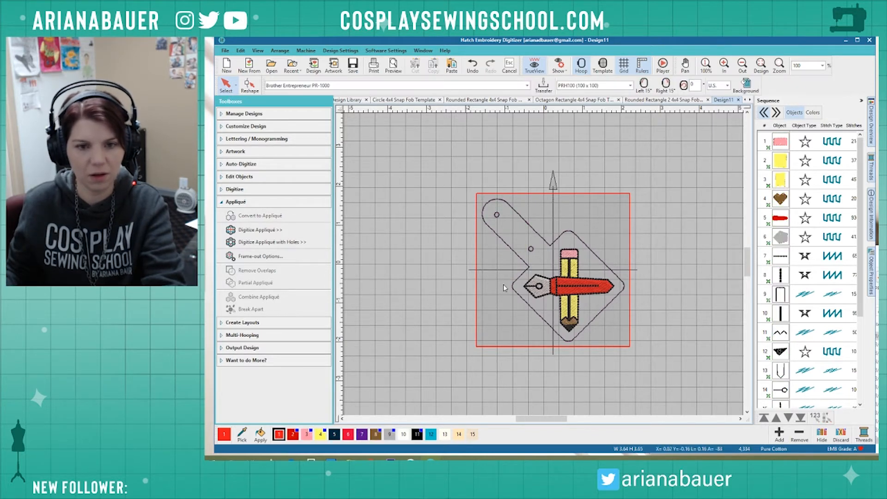
# Convert the fob's outer outline to appliqué and break it apart into separate stitching objects.
pyautogui.click(513, 286)
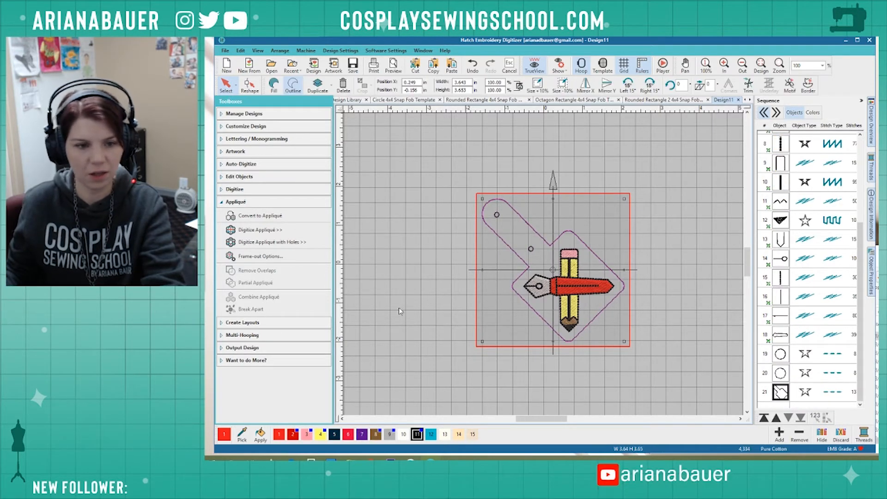
pyautogui.click(250, 216)
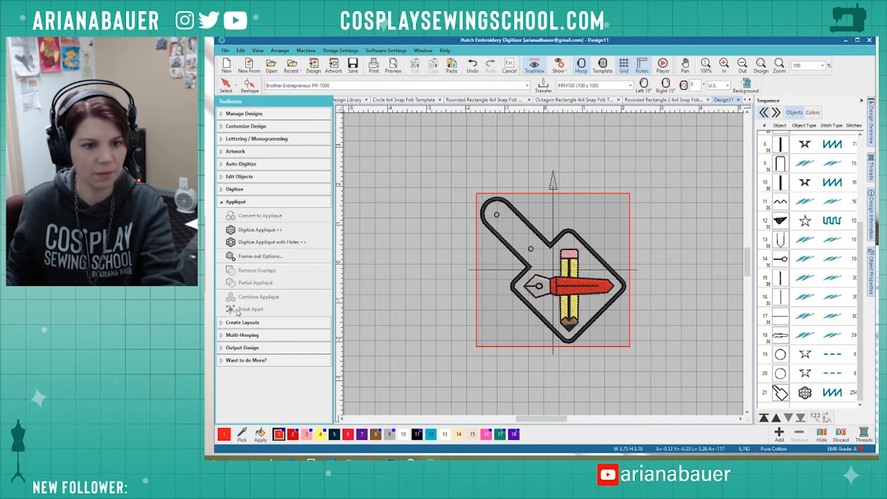
pyautogui.click(520, 300)
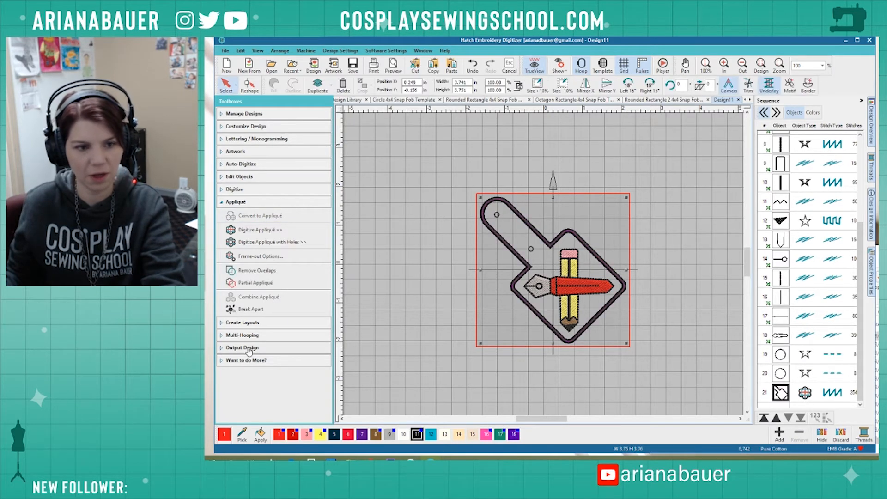
pyautogui.click(229, 307)
pyautogui.click(466, 311)
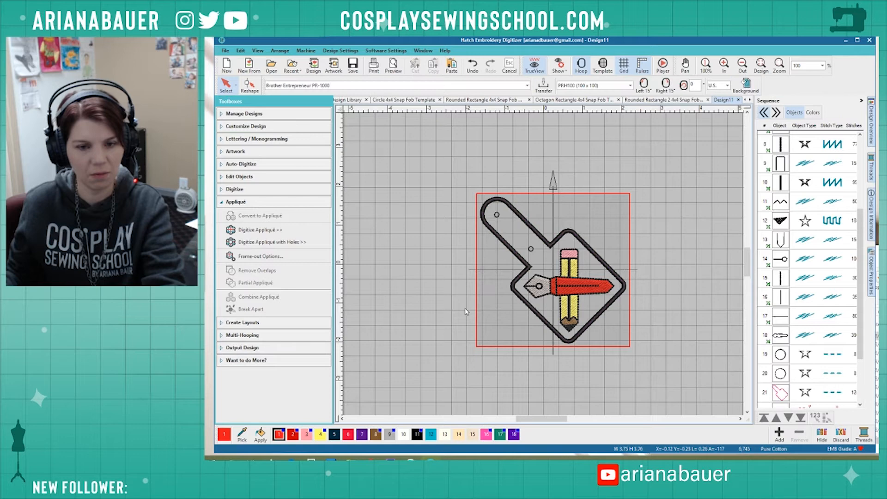
pyautogui.click(536, 314)
pyautogui.click(297, 306)
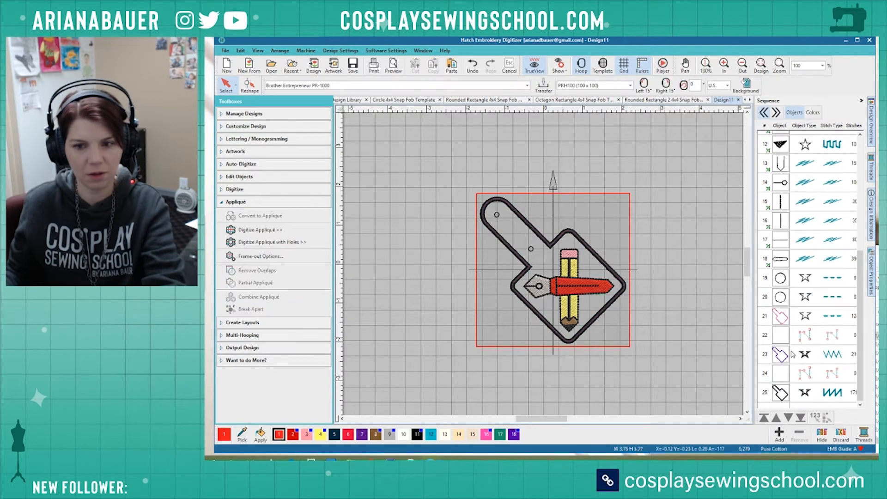
# Move the appliqué placement and tackdown objects with their stops to the start of the sequence, leaving the black satin border last.
pyautogui.click(780, 319)
pyautogui.keyDown('shift'); pyautogui.click(788, 375); pyautogui.keyUp('shift')
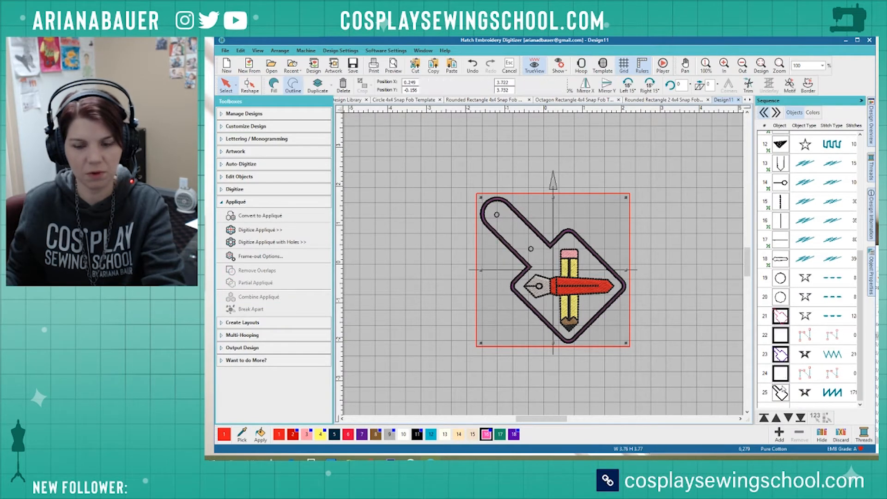
pyautogui.click(764, 418)
pyautogui.press('Escape')
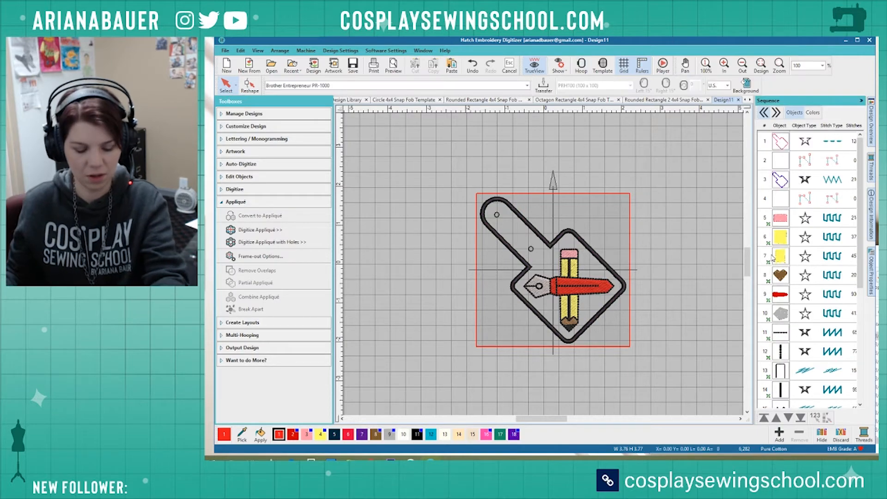
# Save the design as Pen and Pencil Cross Snap Fob in the Snap Fob folder and close it.
pyautogui.hotkey('ctrl', 's')
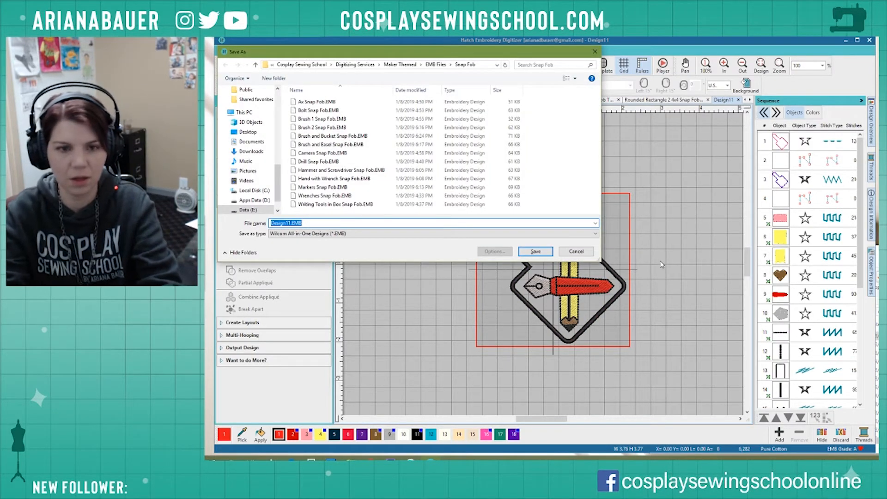
pyautogui.write('Pen and Pencil Cr')
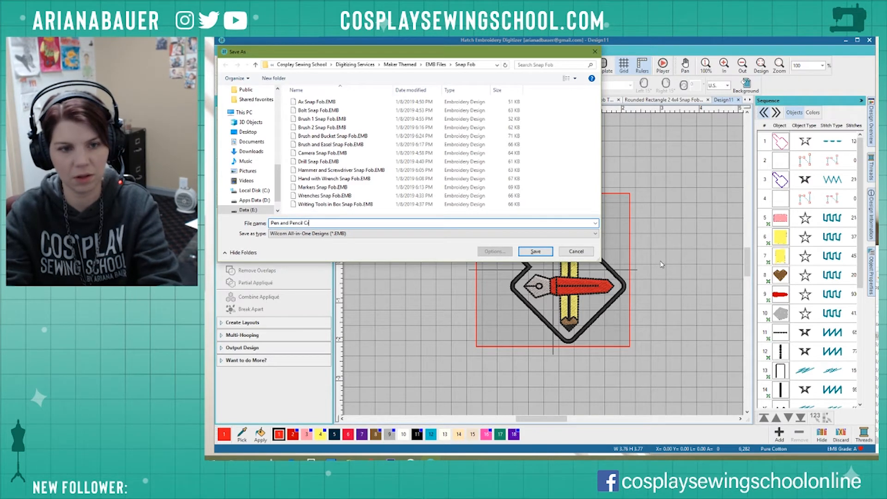
pyautogui.write('oss Snap Fob')
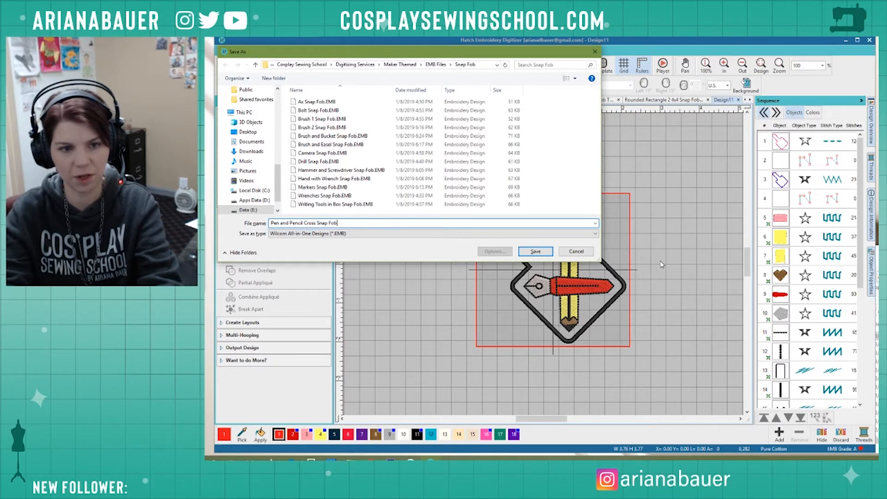
pyautogui.press('Return')
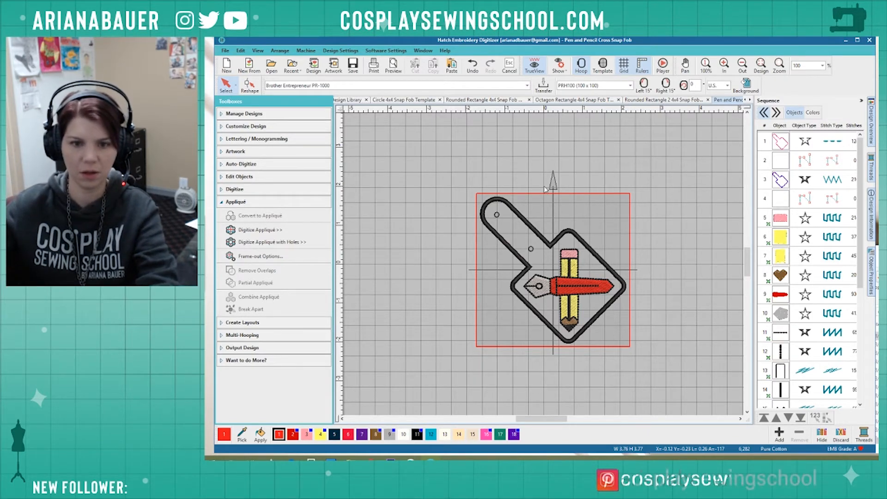
pyautogui.scroll(1, 559, 356)
pyautogui.scroll(1, 559, 356)
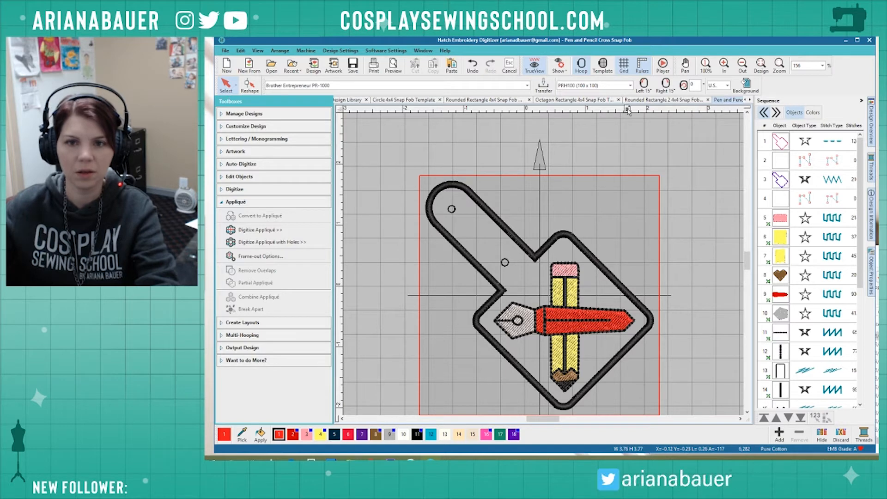
pyautogui.moveTo(726, 103); pyautogui.dragTo(632, 106)
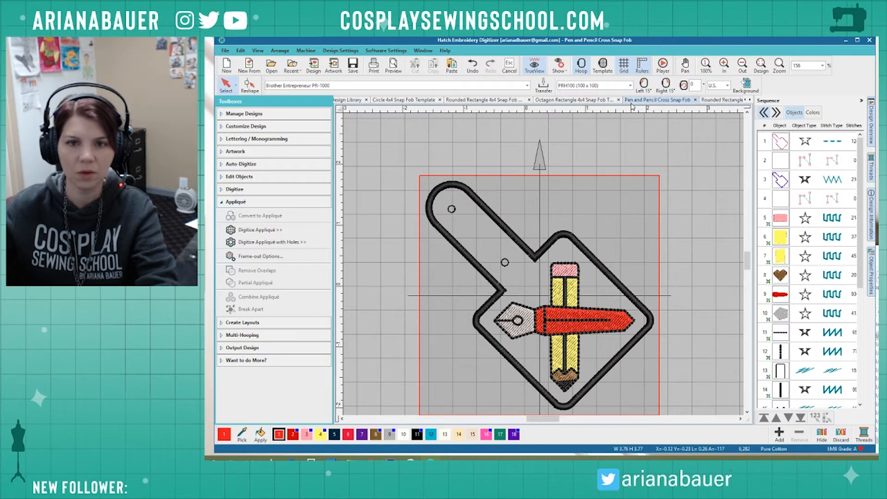
pyautogui.click(695, 101)
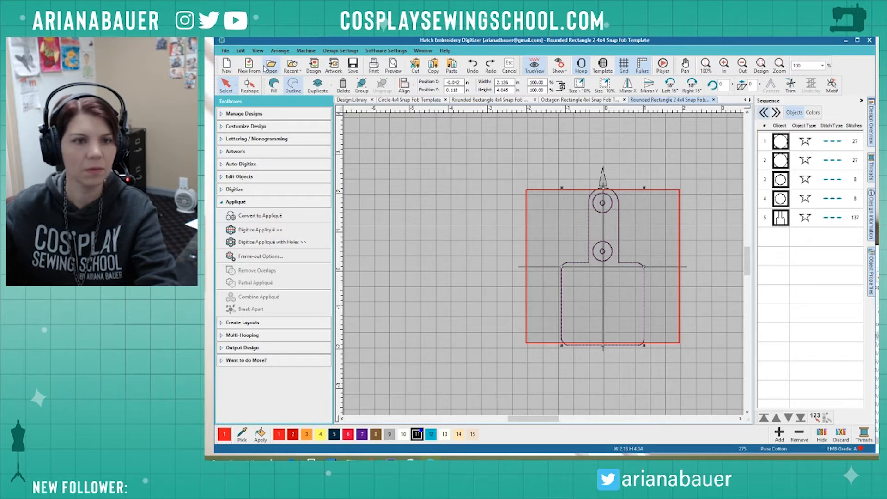
# Close the Rounded Rectangle 4x4 Snap Fob Template, saving its changes.
pyautogui.click(495, 100)
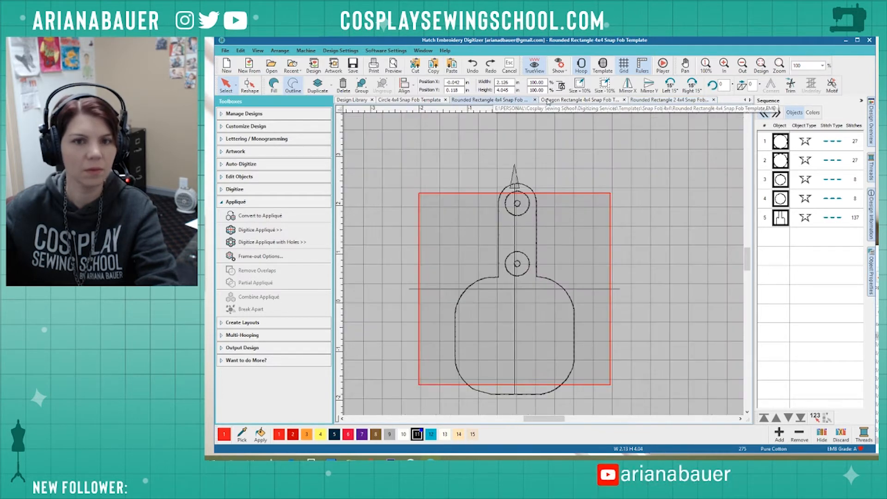
pyautogui.click(534, 100)
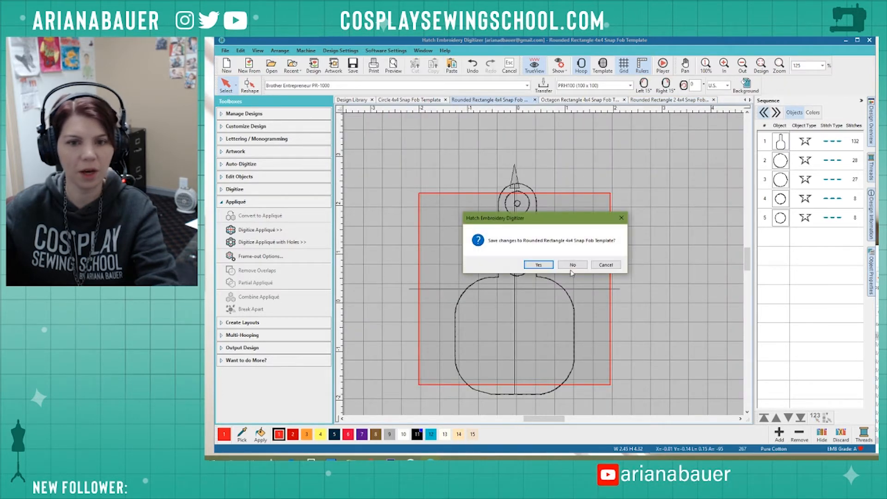
pyautogui.click(541, 267)
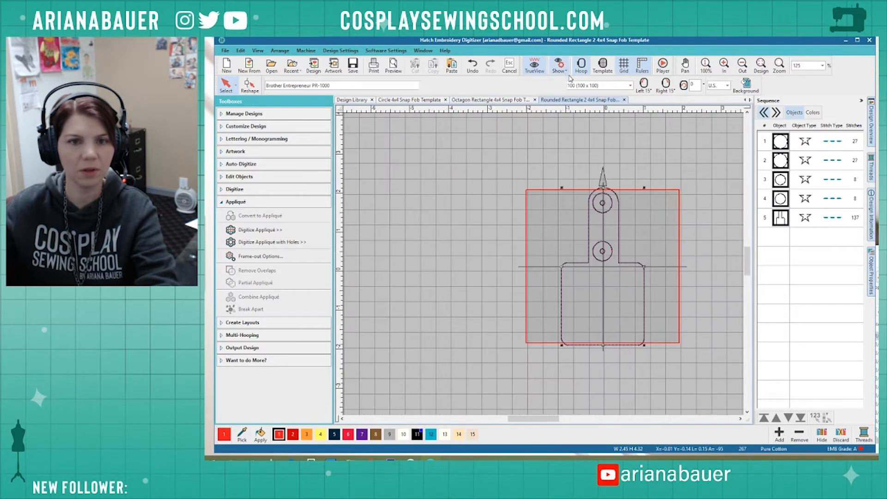
# Check the Circle 4x4 template and review the finished fobs in the Design Library's Snap Fob folder.
pyautogui.click(419, 100)
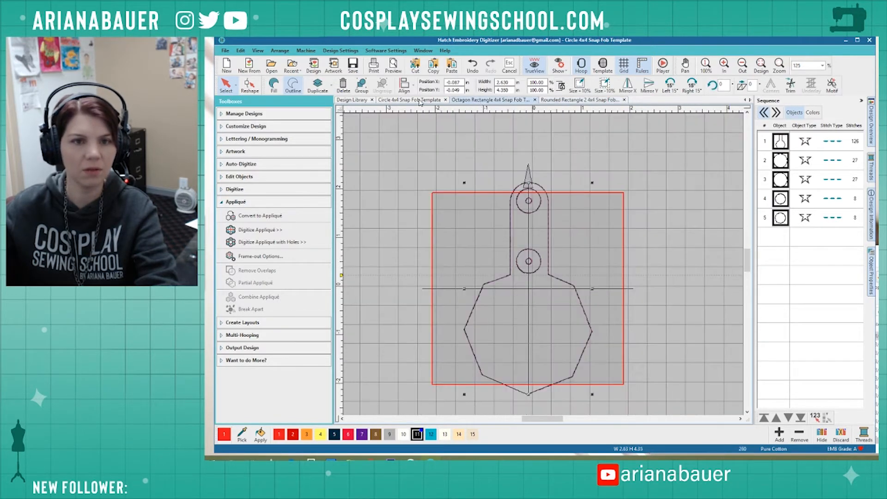
pyautogui.click(360, 100)
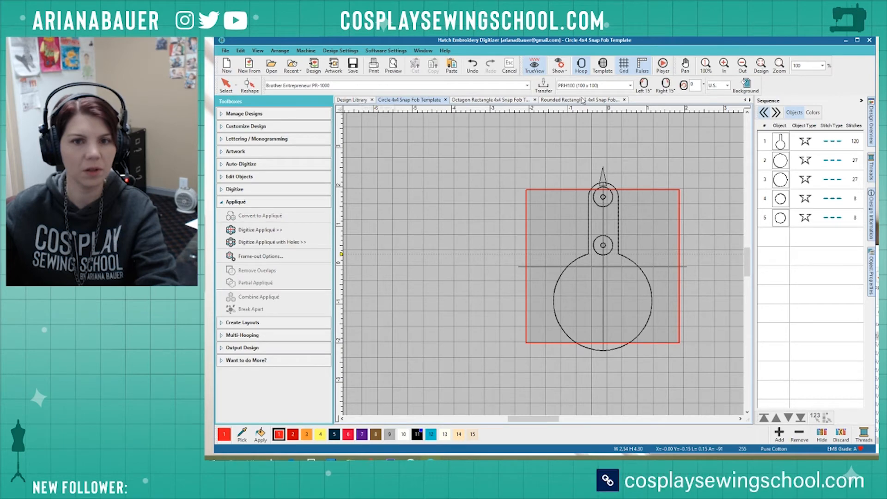
pyautogui.scroll(-5, 713, 376)
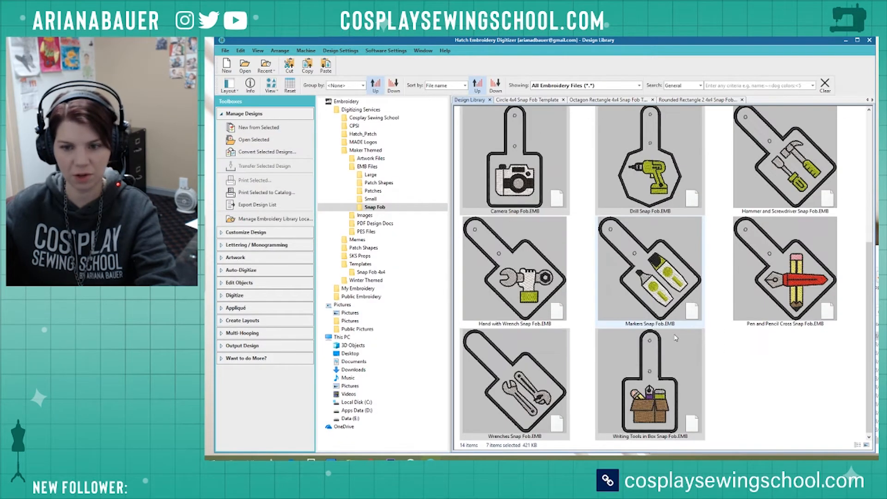
pyautogui.click(734, 375)
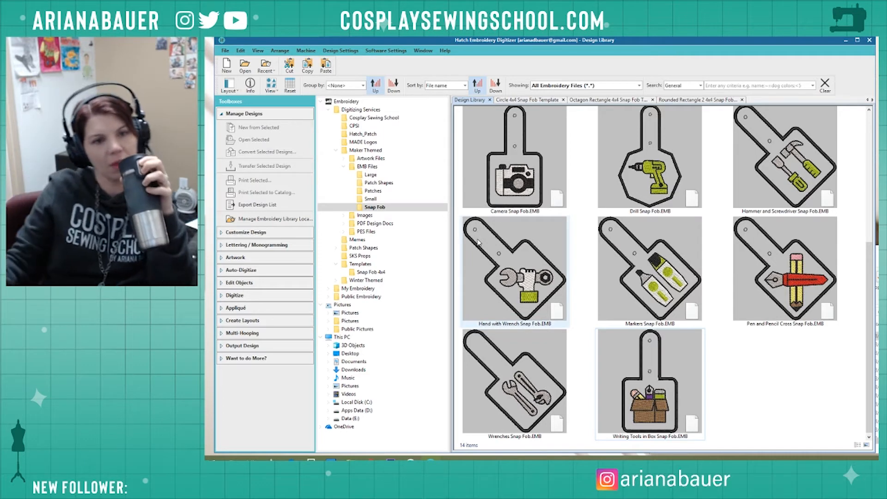
pyautogui.moveTo(479, 243)
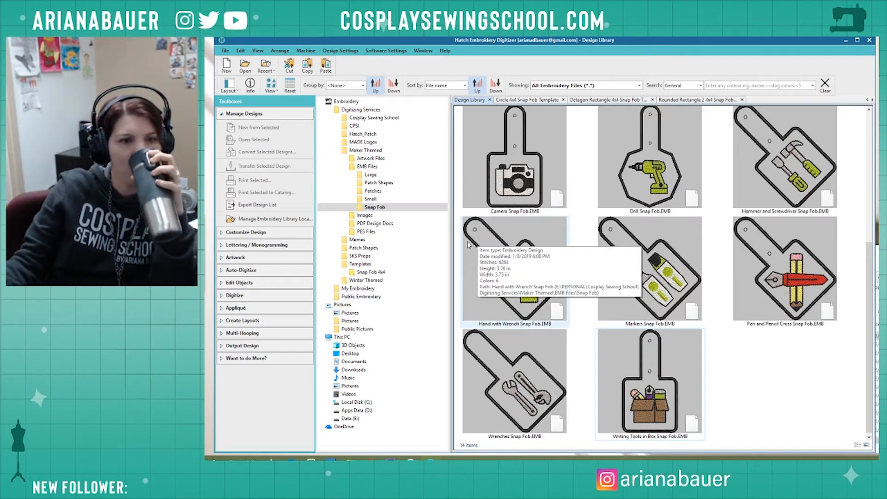
# Create a new design and insert Pencil and Ruler.EMB from the Small folder.
pyautogui.click(225, 65)
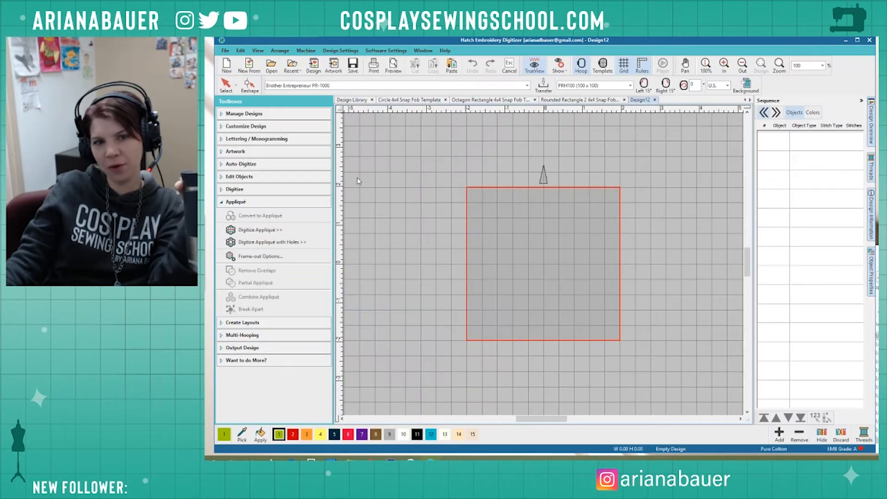
pyautogui.scroll(2, 544, 265)
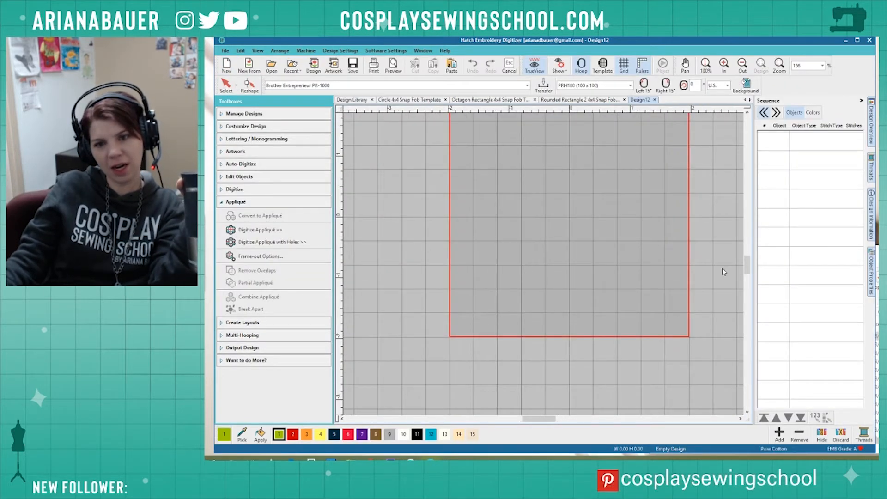
pyautogui.moveTo(746, 271); pyautogui.dragTo(746, 270)
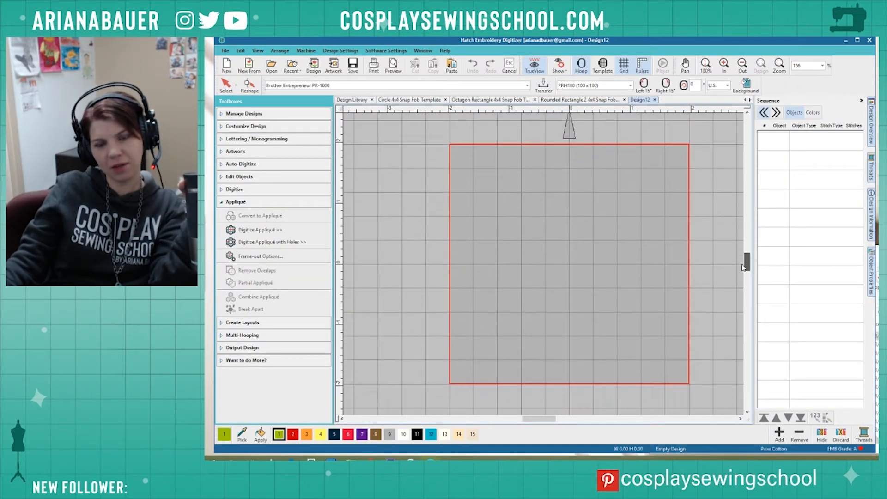
pyautogui.click(313, 64)
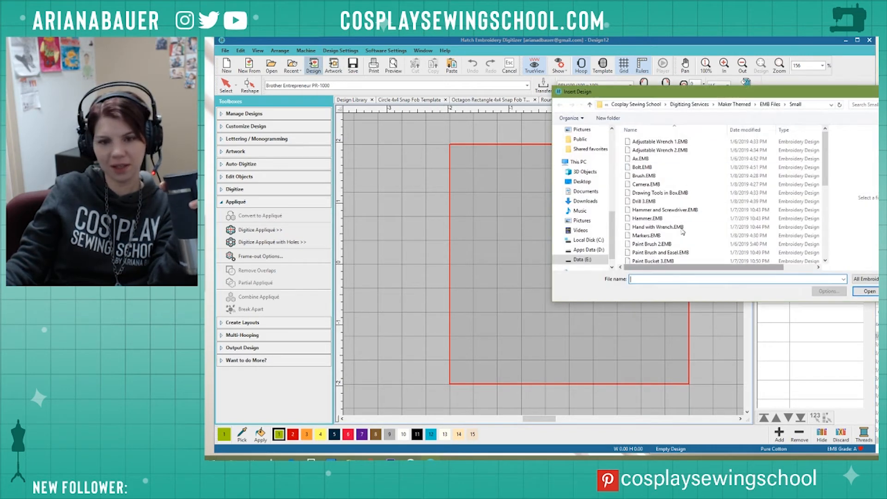
pyautogui.scroll(-4, 667, 225)
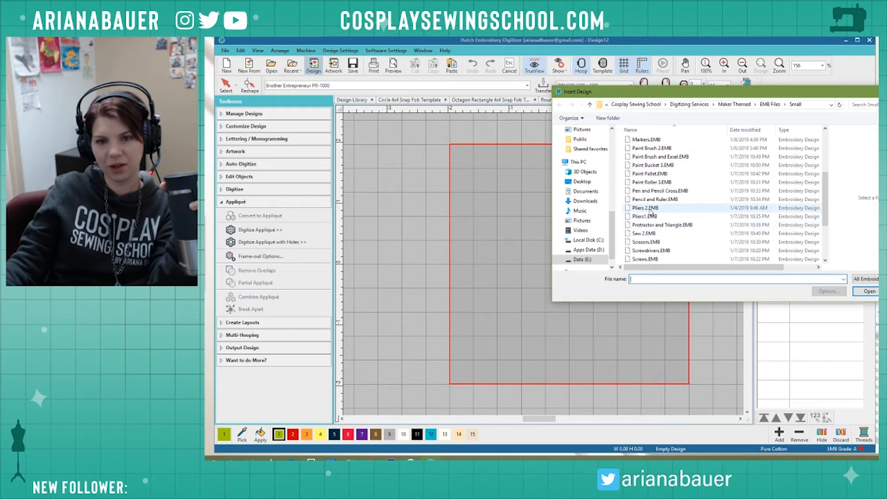
pyautogui.click(651, 209)
pyautogui.click(650, 201)
pyautogui.click(651, 191)
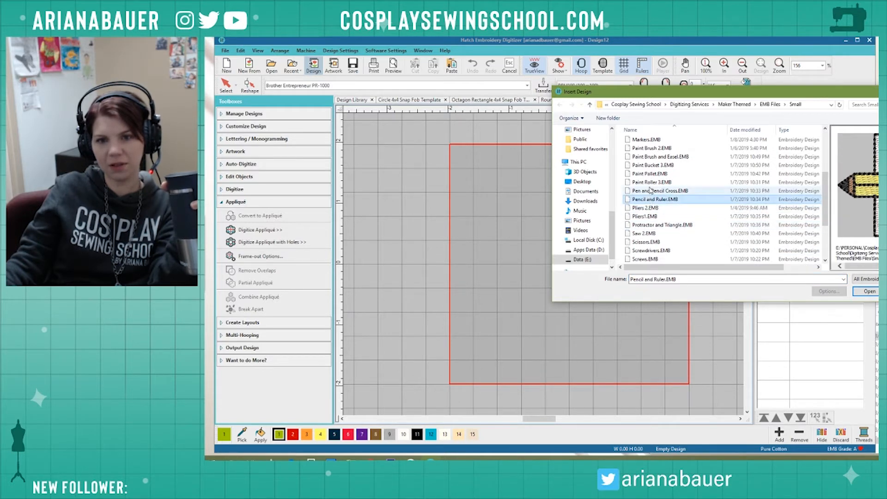
pyautogui.click(664, 202)
pyautogui.click(870, 291)
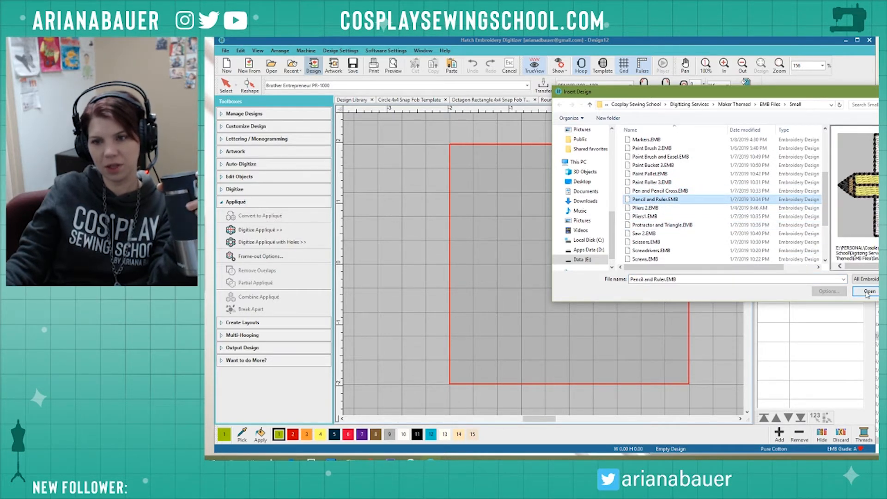
# Move the inserted pencil and ruler straight down to about Y -0.73 in and deselect it.
pyautogui.moveTo(586, 272); pyautogui.dragTo(586, 313)
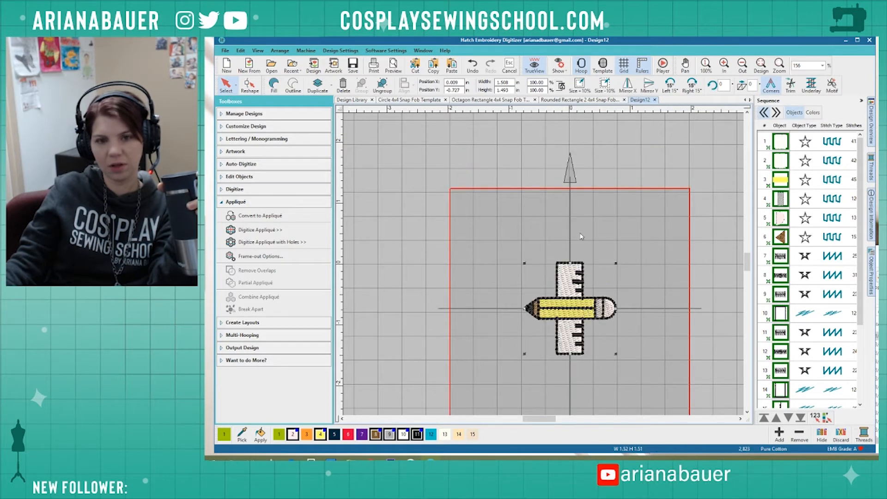
pyautogui.scroll(-2, 582, 237)
pyautogui.scroll(3, 543, 265)
pyautogui.moveTo(748, 264); pyautogui.dragTo(747, 270)
pyautogui.click(711, 234)
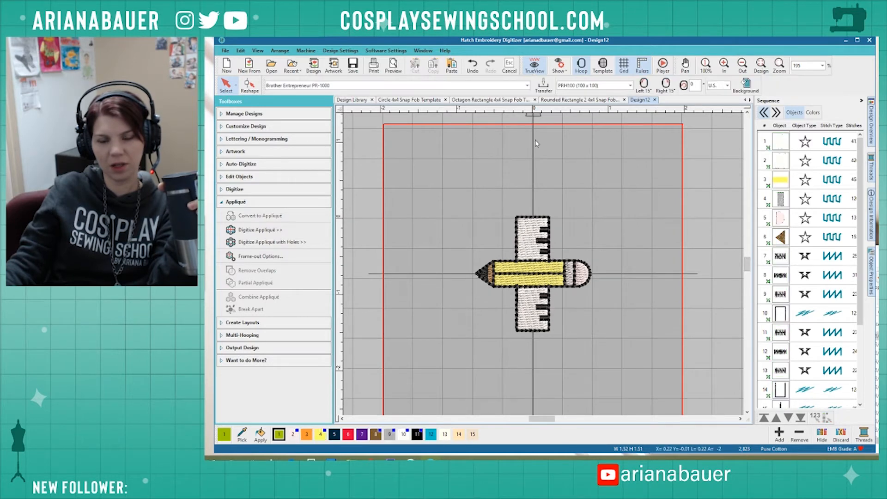
# Copy the entire Circle 4x4 Snap Fob Template and paste it into the pencil and ruler design.
pyautogui.click(582, 98)
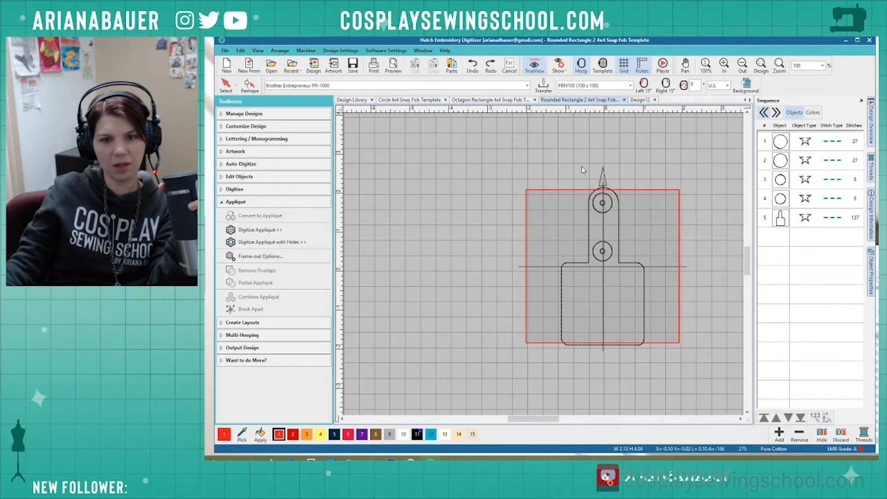
pyautogui.click(423, 103)
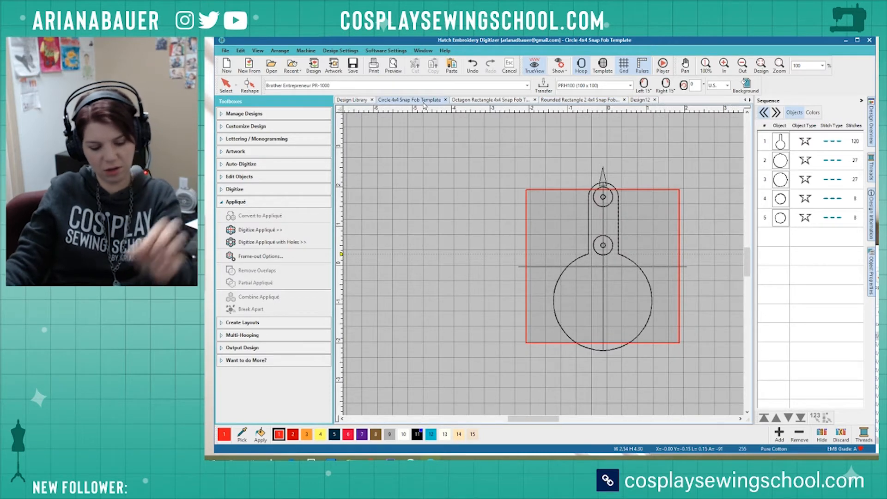
pyautogui.hotkey('ctrl', 'a')
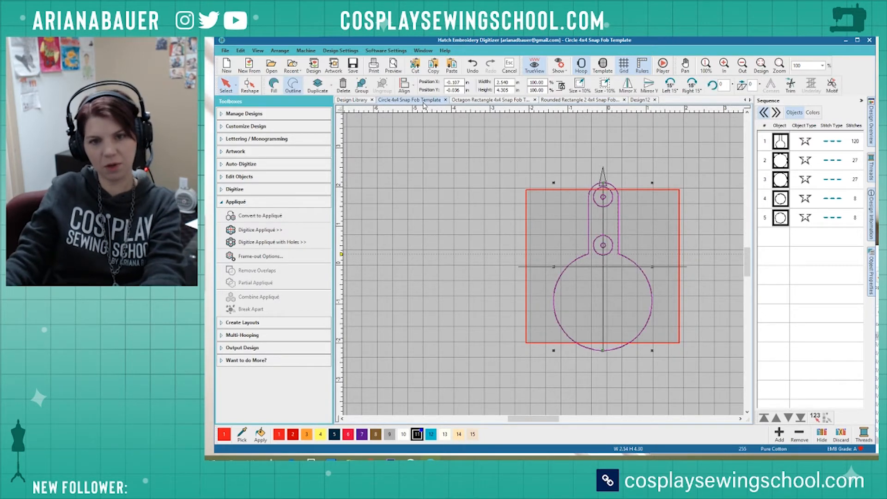
pyautogui.click(637, 101)
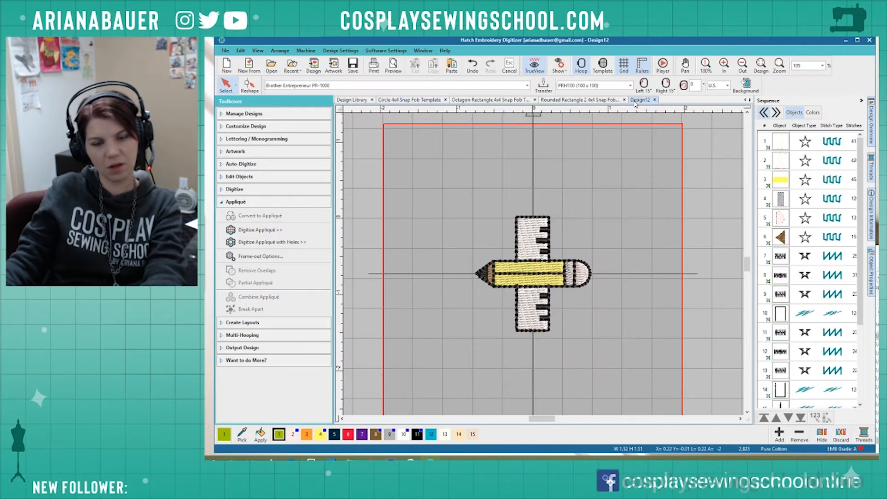
pyautogui.hotkey('ctrl', 'v')
pyautogui.scroll(-1, 534, 227)
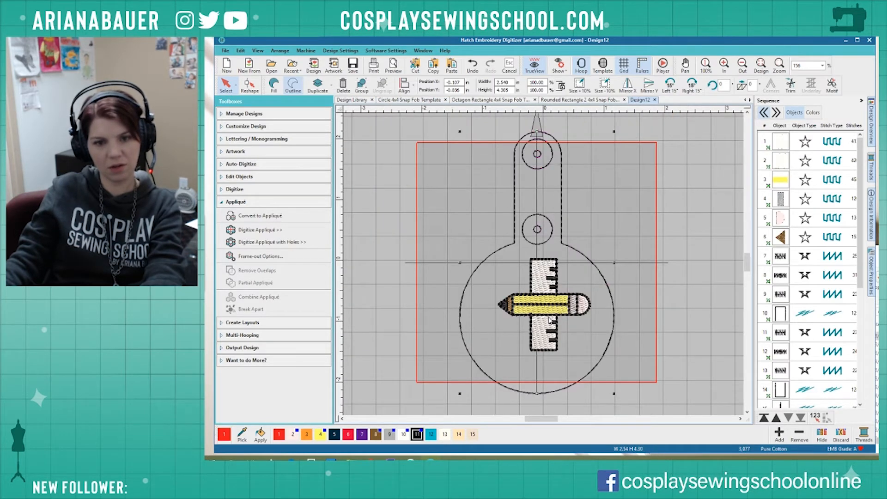
# Enlarge the pencil and ruler to about 1.81 × 1.79 in and centre it in the fob circle at about X -0.08, Y -0.98 in.
pyautogui.moveTo(550, 321); pyautogui.dragTo(540, 336)
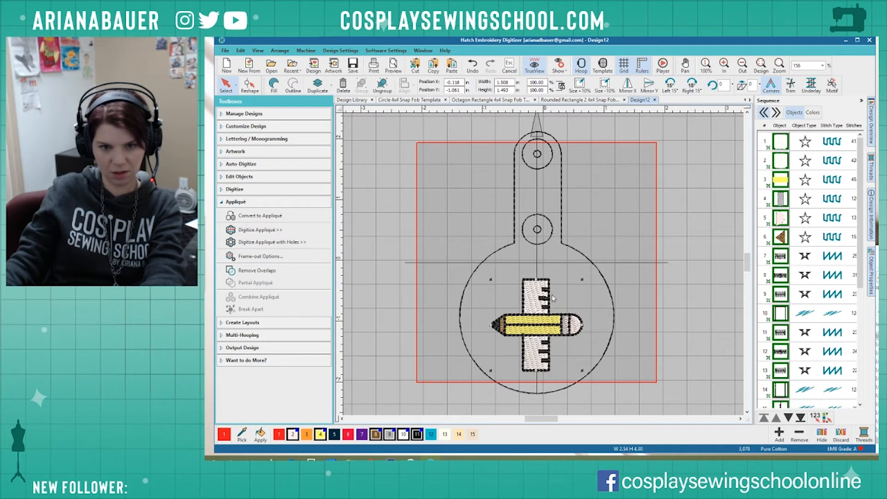
pyautogui.moveTo(579, 279); pyautogui.dragTo(594, 271)
pyautogui.press('Up')
pyautogui.press('Up')
pyautogui.press('Up')
pyautogui.press('Up')
pyautogui.press('Up')
pyautogui.press('Up')
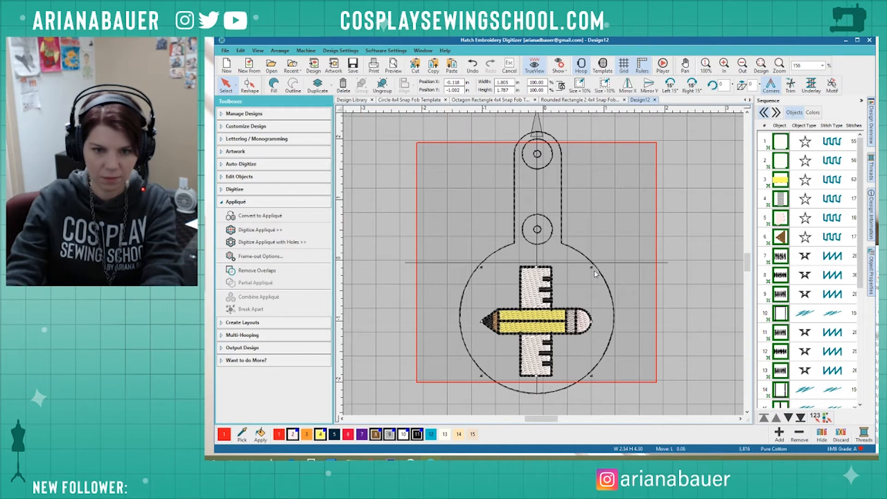
pyautogui.press('Up')
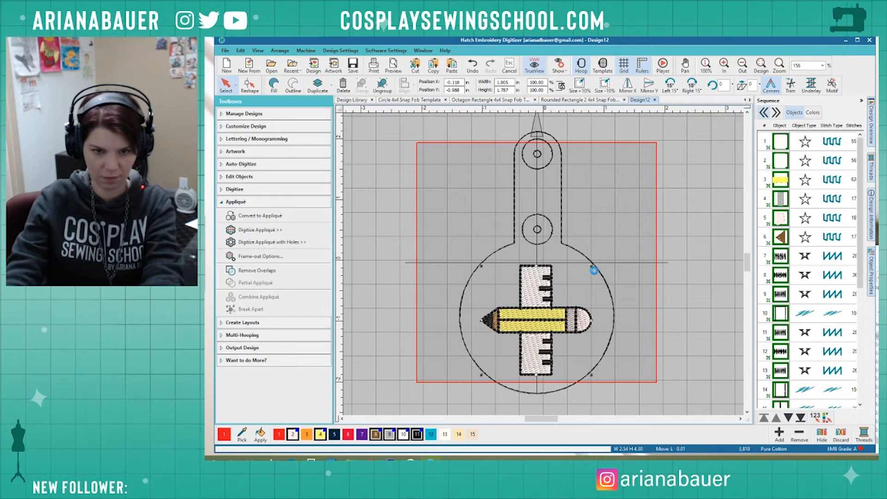
pyautogui.press('Up')
pyautogui.press('Up')
pyautogui.press('Up')
pyautogui.press('Right')
pyautogui.press('Right')
pyautogui.press('Right')
pyautogui.press('Right')
pyautogui.press('Right')
pyautogui.press('Right')
pyautogui.press('Right')
pyautogui.press('Right')
pyautogui.press('Right')
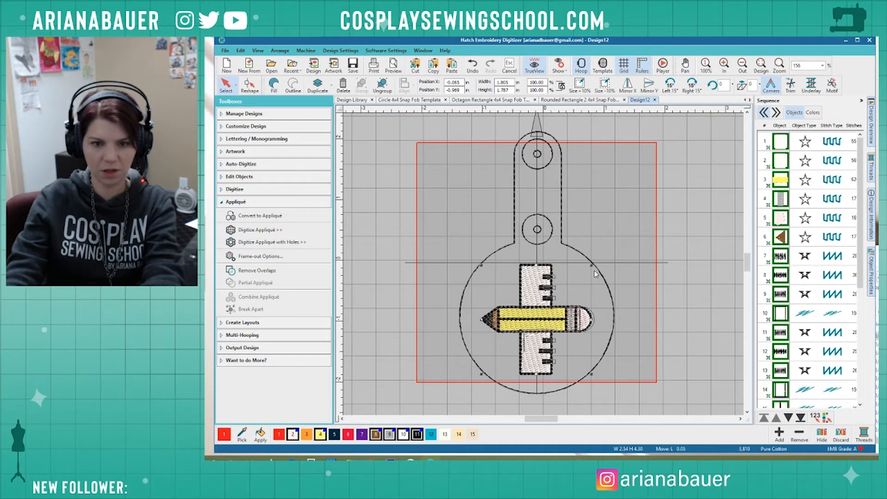
pyautogui.press('Left')
pyautogui.press('Left')
pyautogui.press('Left')
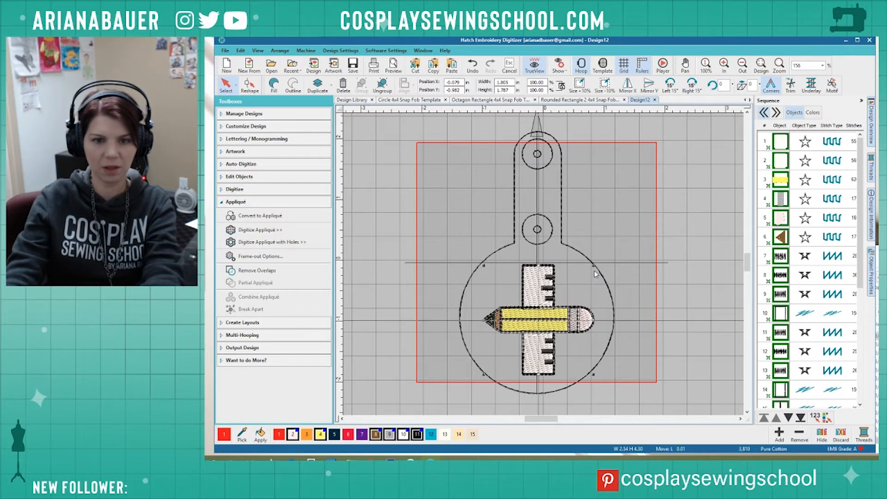
pyautogui.press('Down')
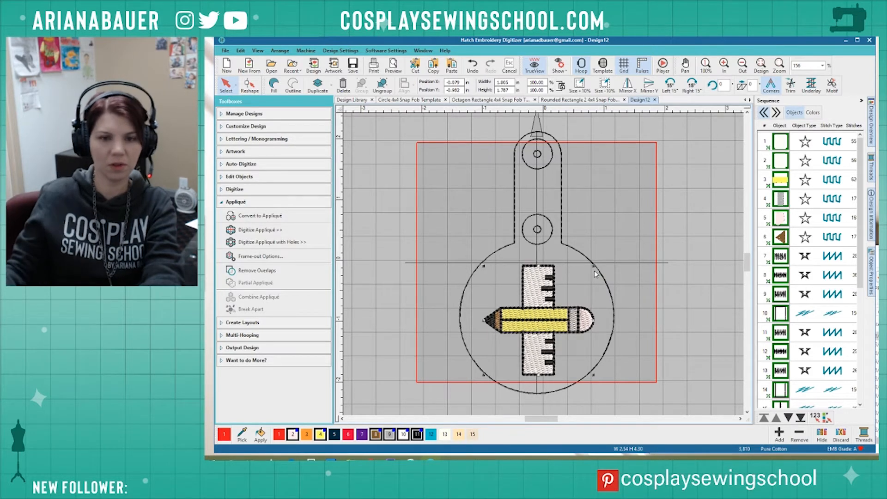
# Delete the larger circle around each snap mark and rotate the whole design by 45°.
pyautogui.click(537, 245)
pyautogui.moveTo(536, 245); pyautogui.dragTo(533, 169)
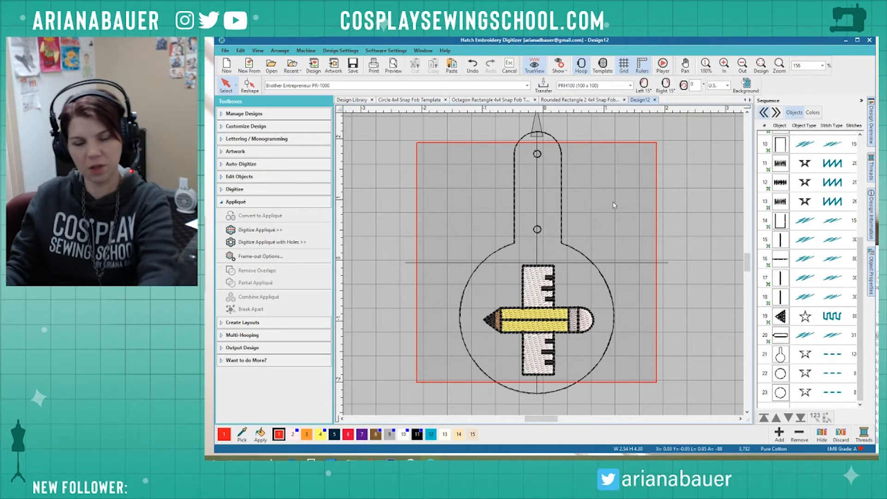
pyautogui.hotkey('ctrl', 'a')
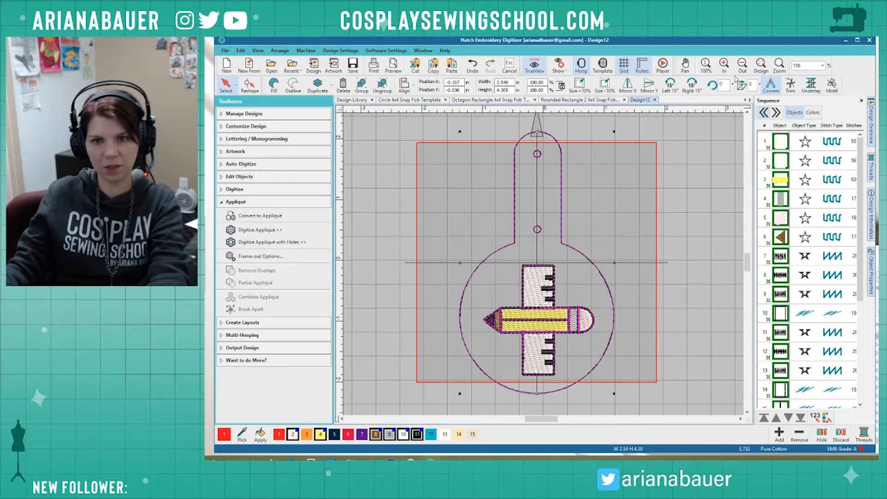
pyautogui.click(726, 84)
pyautogui.press('BackSpace')
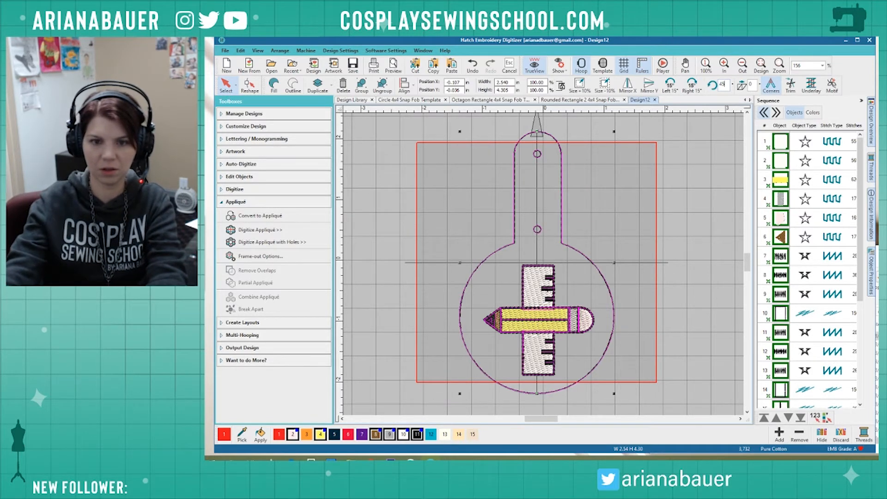
pyautogui.write('45')
pyautogui.press('Return')
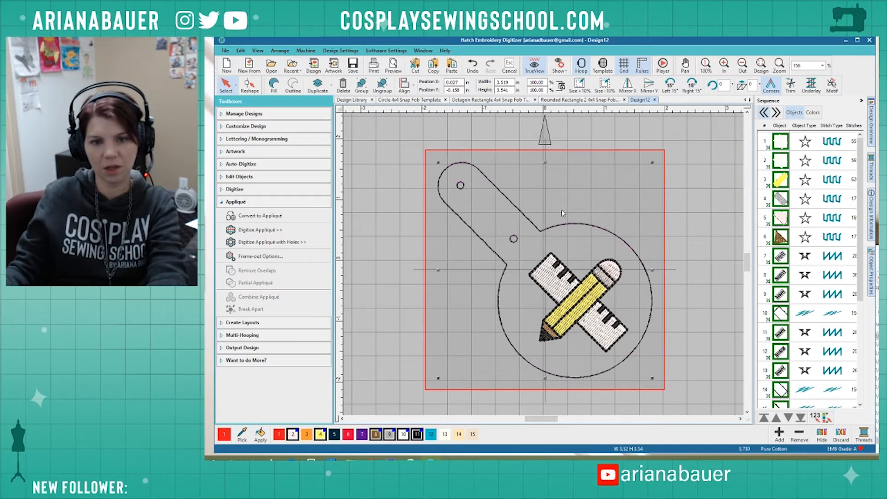
# Move the fob outline to the end of the stitching sequence and deselect it.
pyautogui.click(639, 221)
pyautogui.click(618, 238)
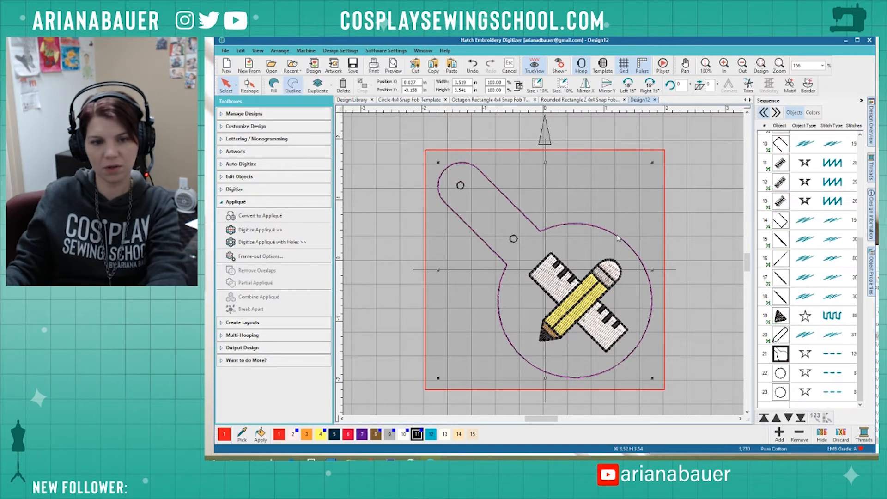
pyautogui.click(800, 417)
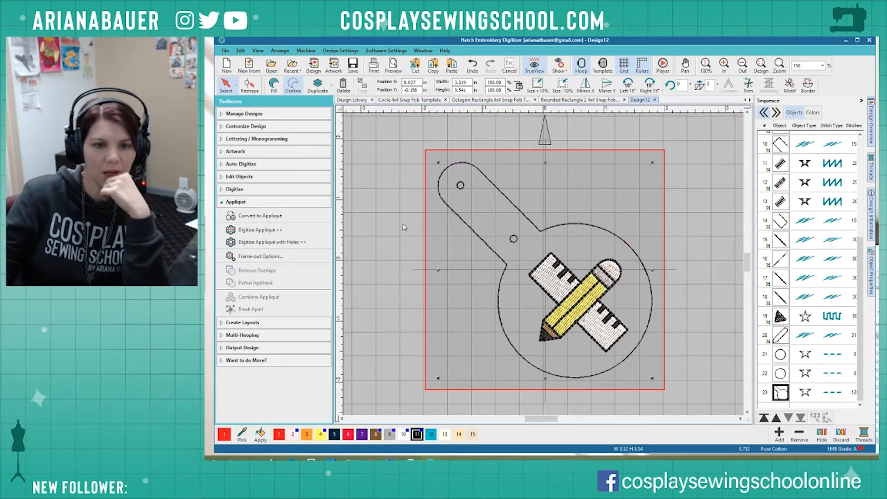
pyautogui.click(364, 368)
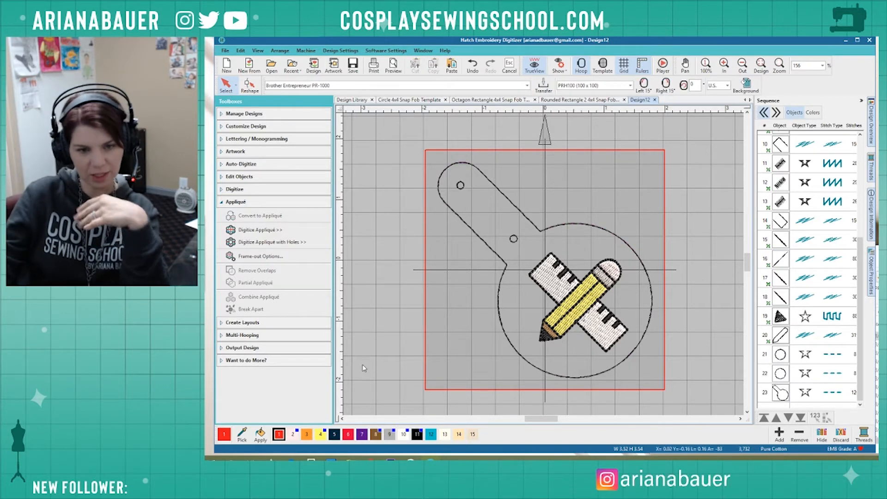
# Convert the fob outline to appliqué and break it apart twice to separate its placement, tackdown and cover stitching.
pyautogui.click(492, 249)
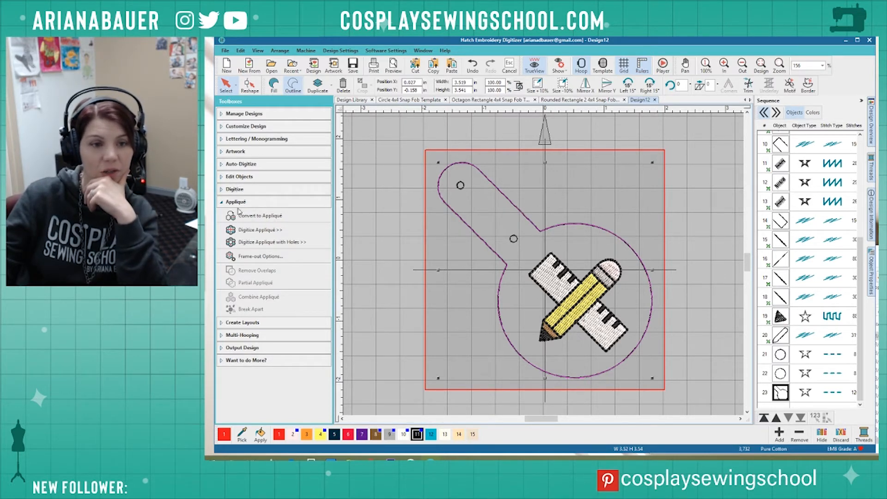
pyautogui.click(259, 215)
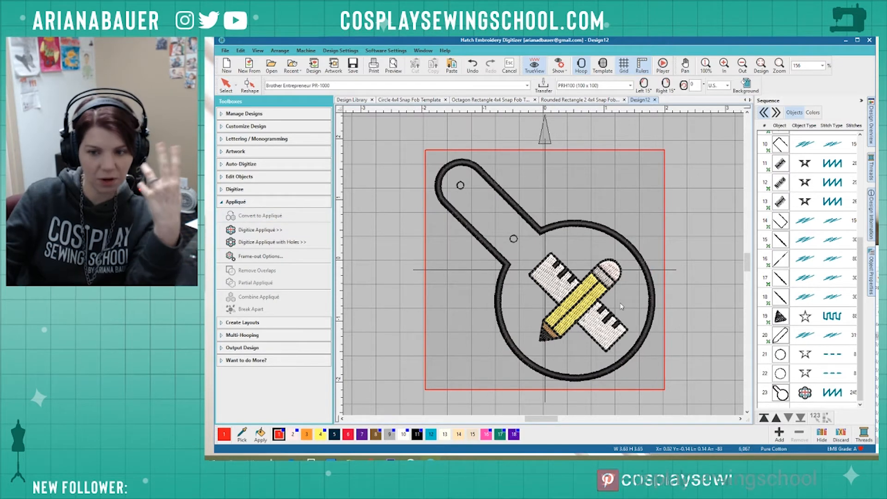
pyautogui.click(786, 409)
pyautogui.click(781, 394)
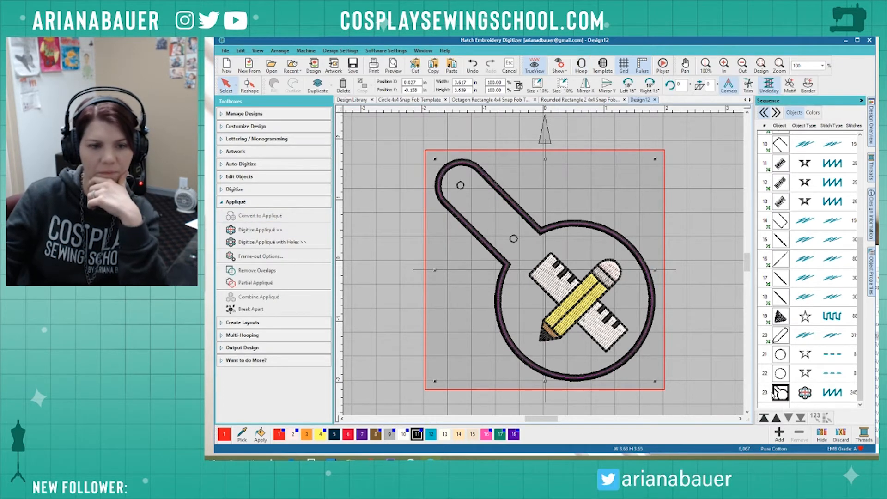
pyautogui.click(254, 311)
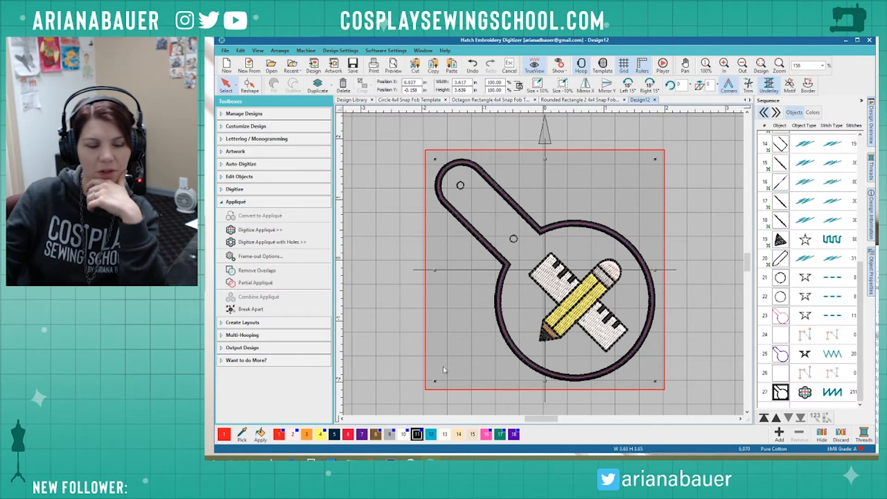
pyautogui.click(282, 306)
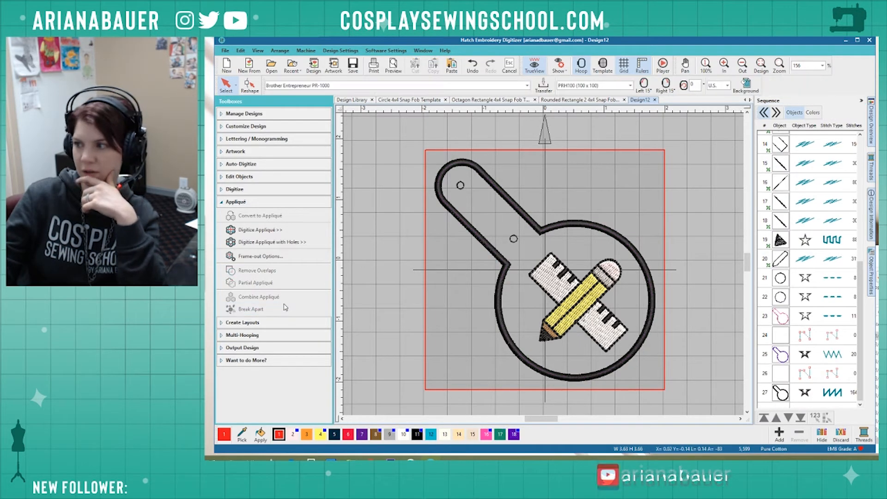
# Move appliqué objects 23 to 26 to the start of the sequence, leaving the black satin border last.
pyautogui.click(613, 245)
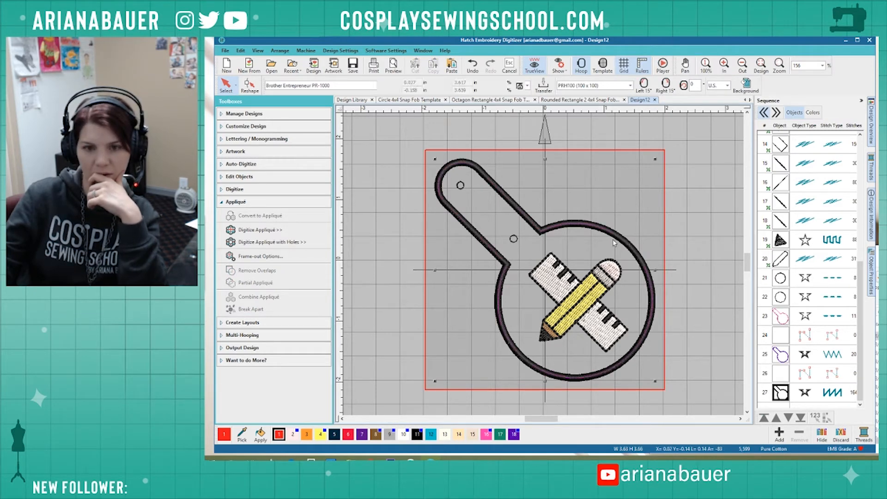
pyautogui.click(785, 326)
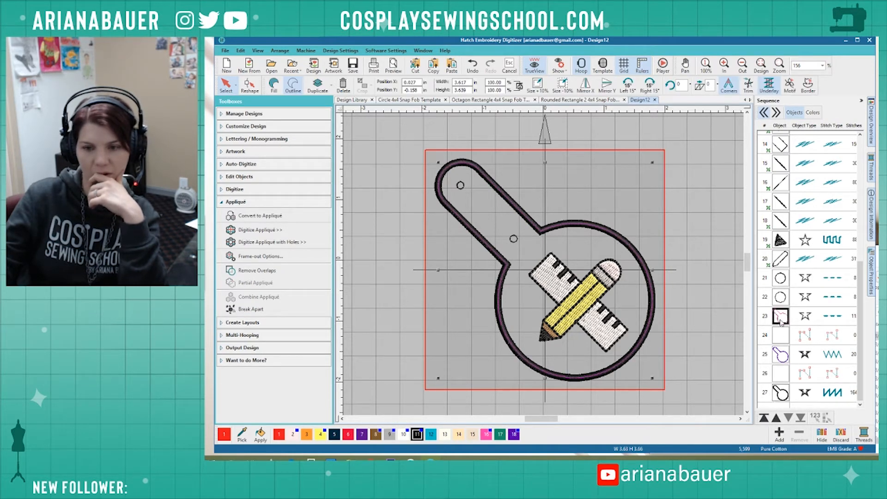
pyautogui.keyDown('shift'); pyautogui.click(788, 378); pyautogui.keyUp('shift')
pyautogui.click(764, 418)
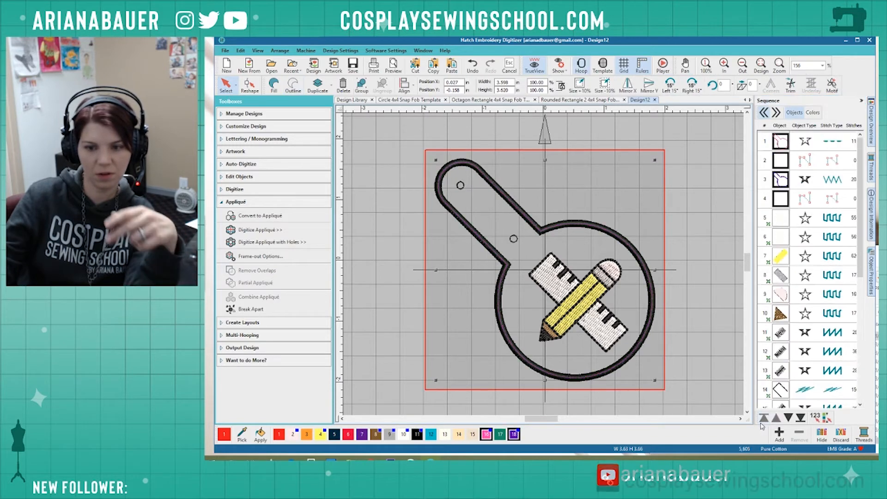
pyautogui.click(714, 334)
# Save the design as "Pencil and Ruler Snap Fob" in the Snap Fob folder and close it.
pyautogui.hotkey('ctrl', 's')
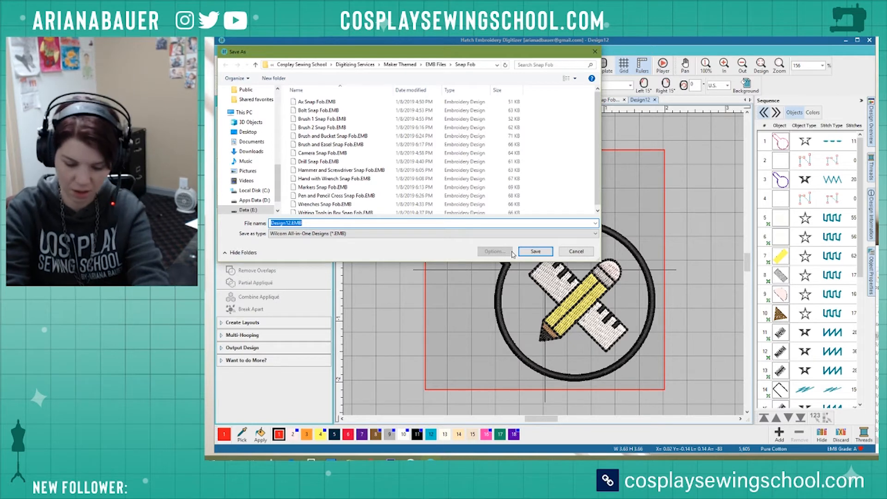
pyautogui.write('Pencil and ru')
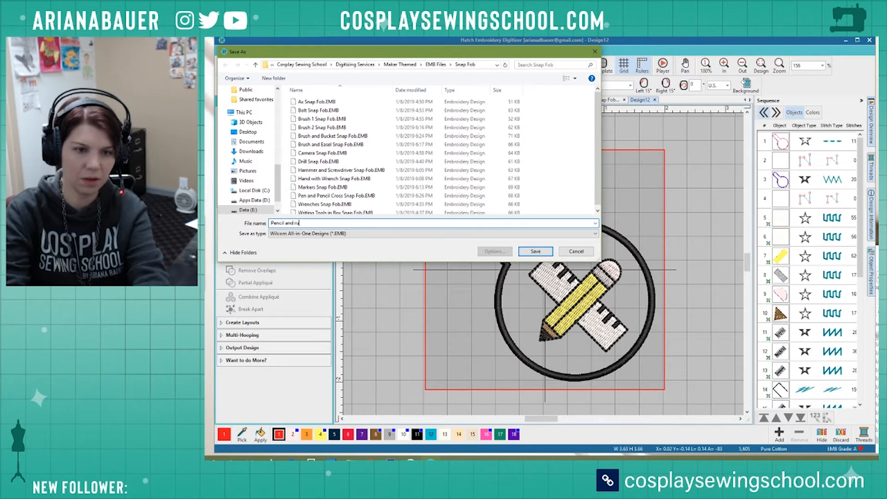
pyautogui.write('ler')
pyautogui.press('BackSpace')
pyautogui.press('BackSpace')
pyautogui.press('BackSpace')
pyautogui.press('BackSpace')
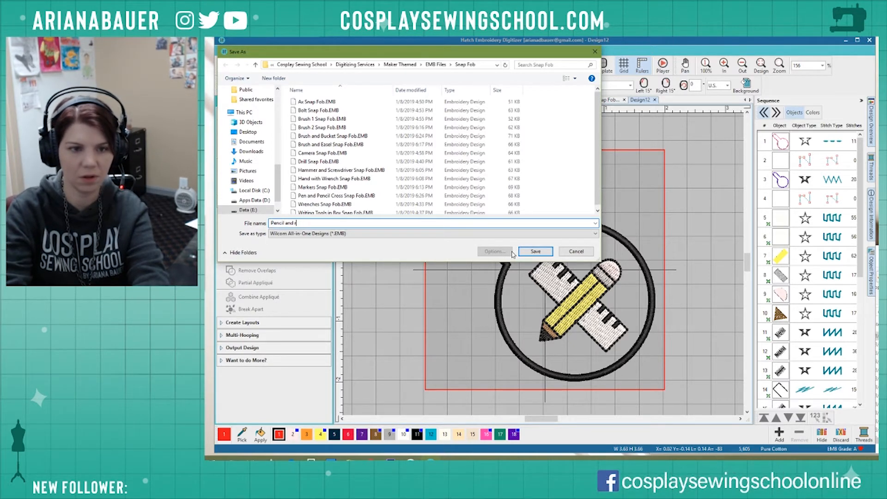
pyautogui.write('Rul')
pyautogui.write('l')
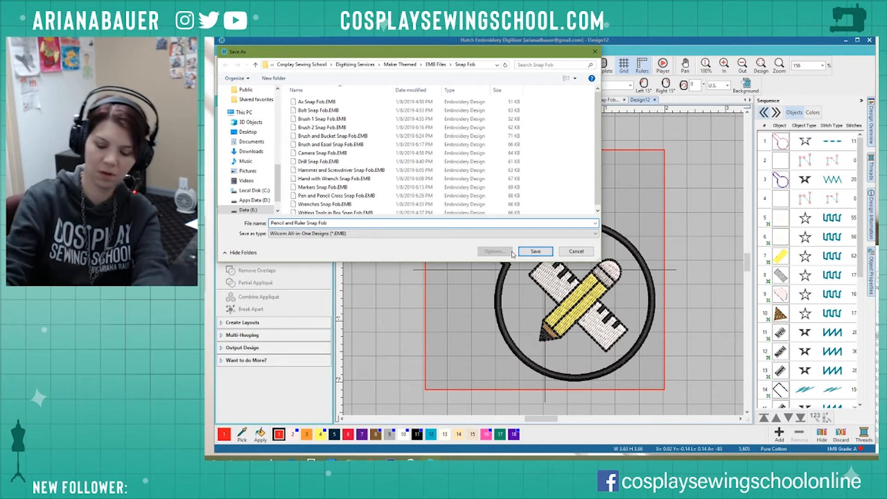
pyautogui.click(532, 251)
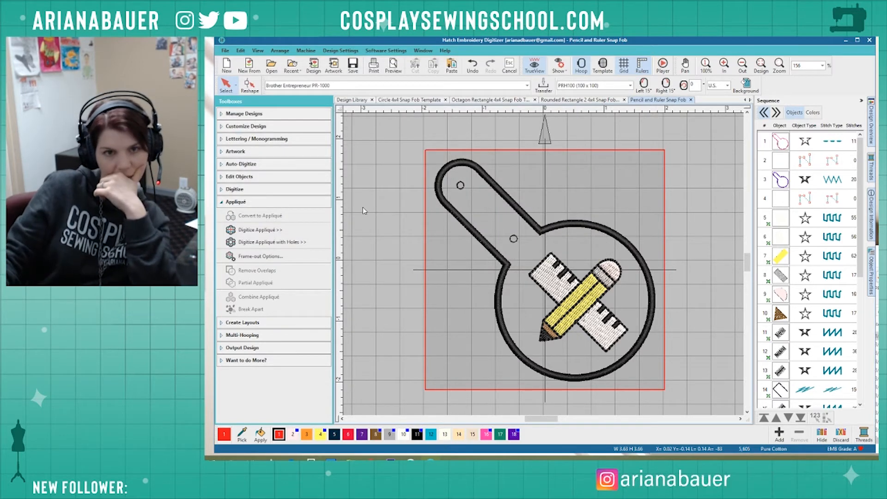
pyautogui.click(692, 100)
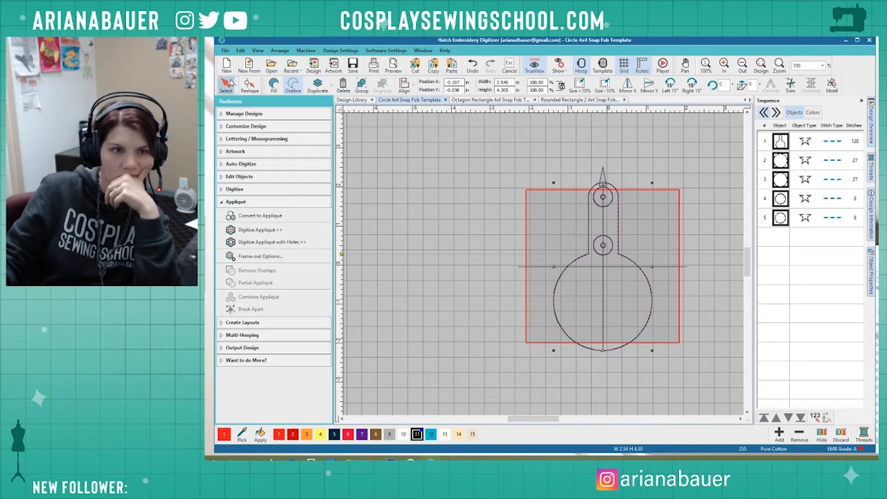
# Create a new design and insert the Pliers1.EMB design from the Small folder.
pyautogui.click(228, 66)
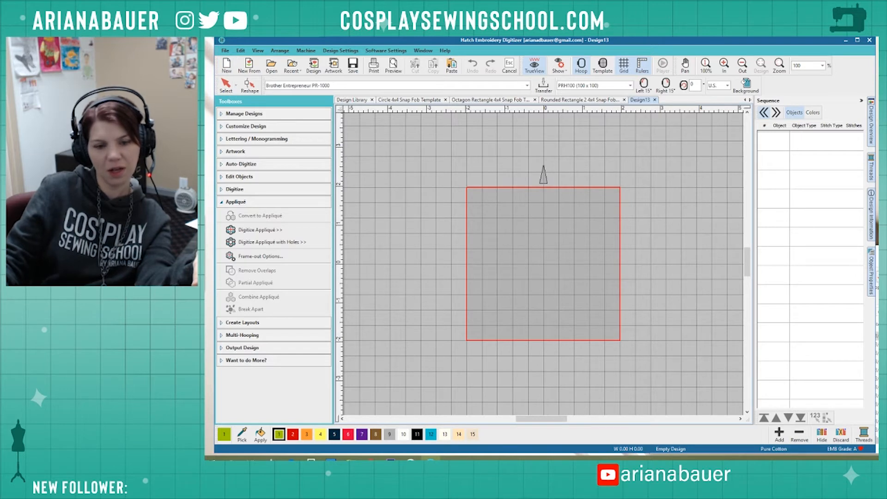
pyautogui.moveTo(374, 438)
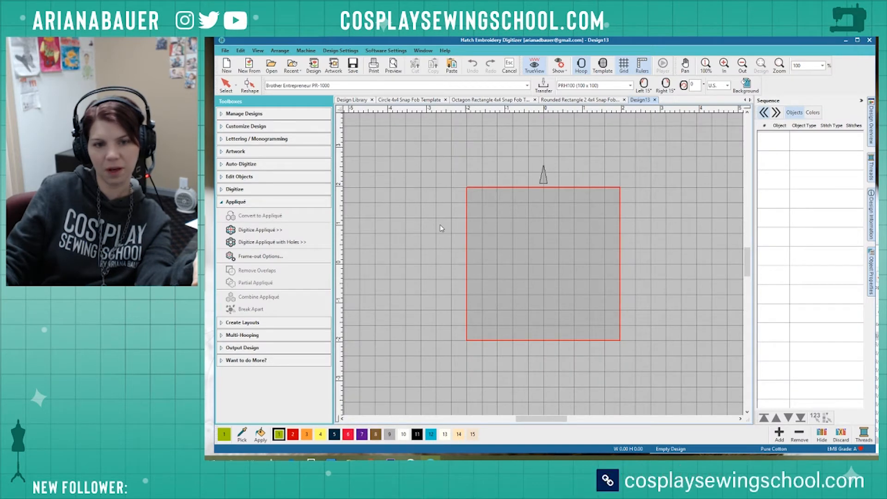
pyautogui.click(314, 66)
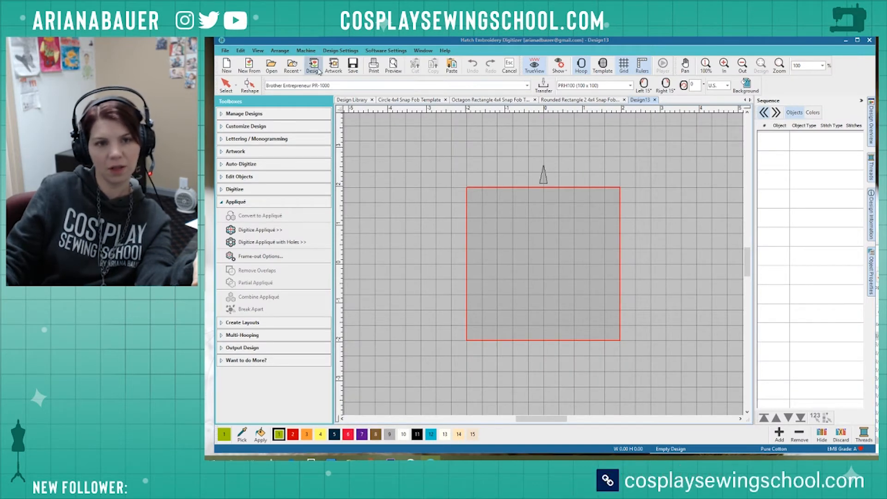
pyautogui.scroll(-3, 659, 243)
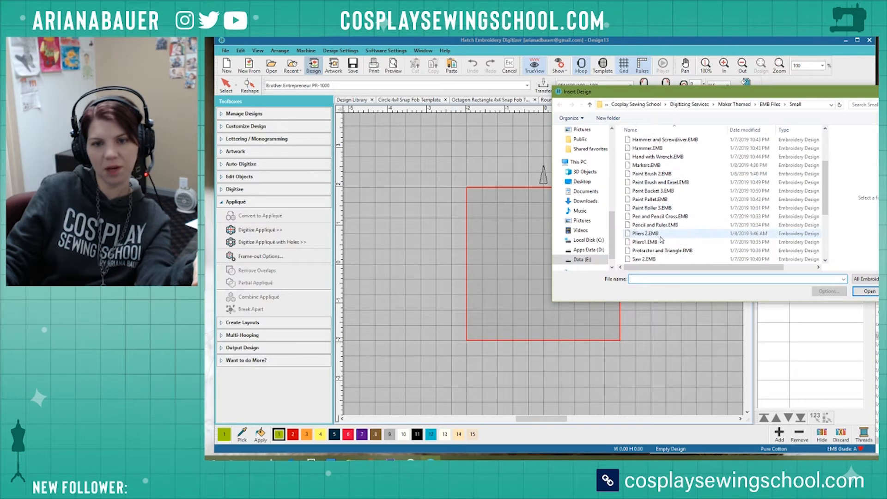
pyautogui.click(647, 234)
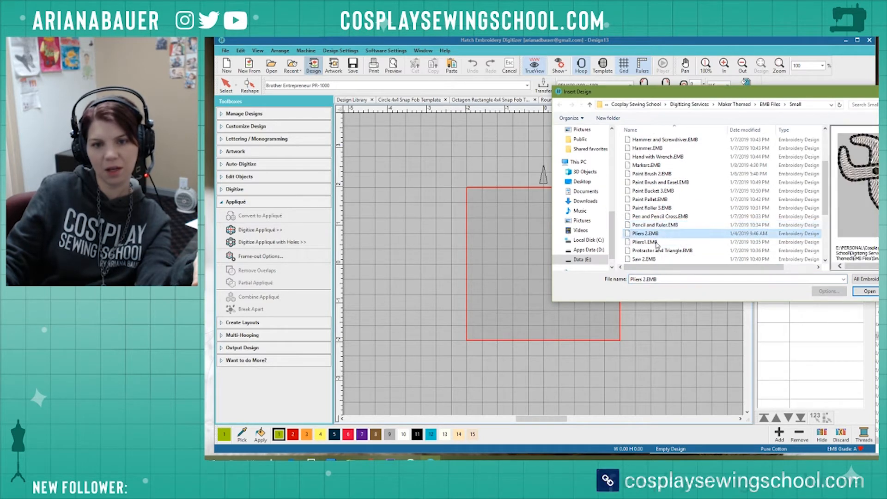
pyautogui.click(647, 241)
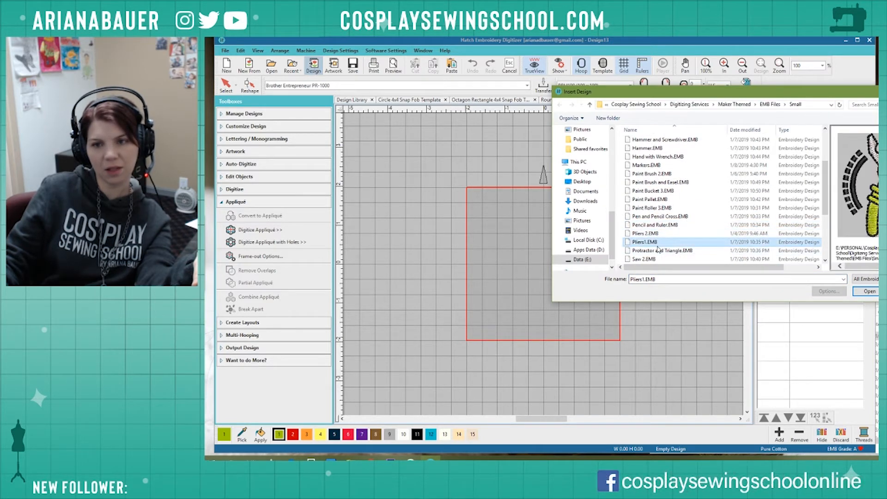
pyautogui.click(869, 292)
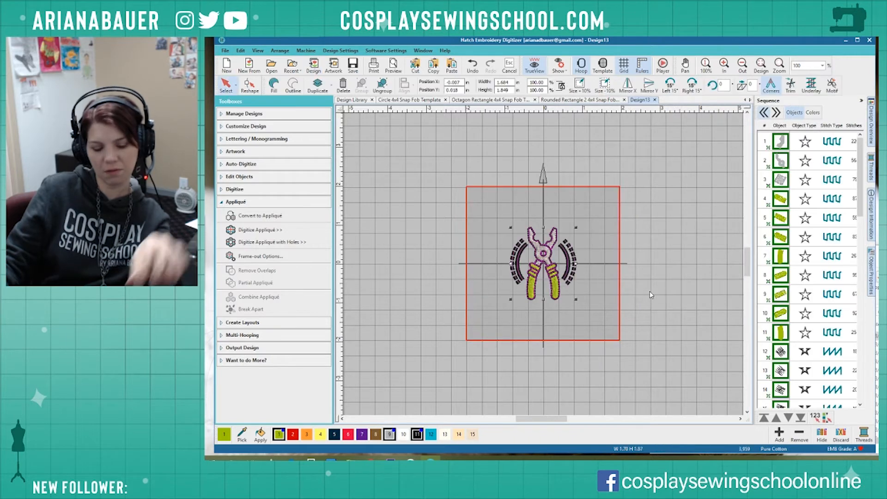
# Paste the circle snap fob template and move the pliers design down to the centre of its round part.
pyautogui.hotkey('ctrl', 'v')
pyautogui.click(532, 287)
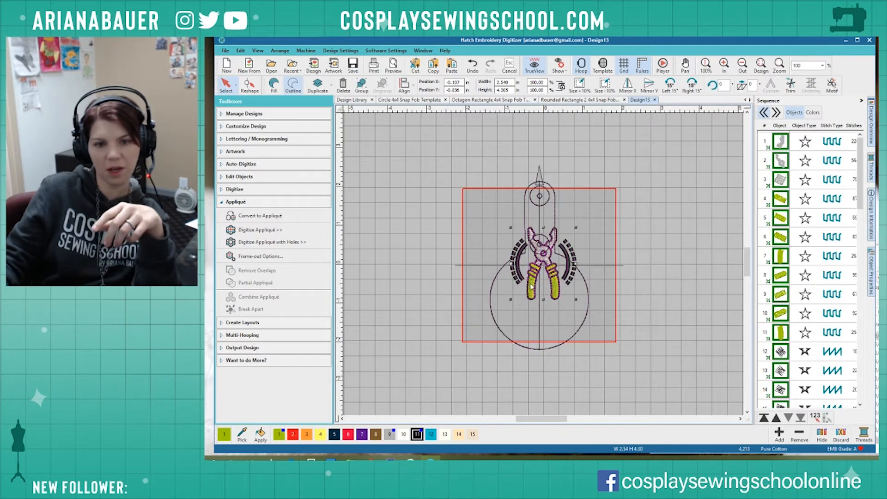
pyautogui.moveTo(531, 287); pyautogui.dragTo(532, 324)
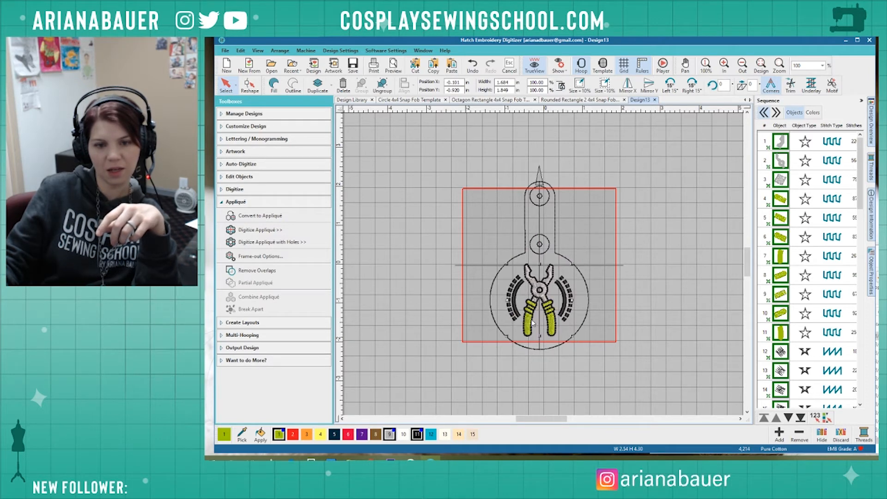
pyautogui.press('Right')
pyautogui.press('Down')
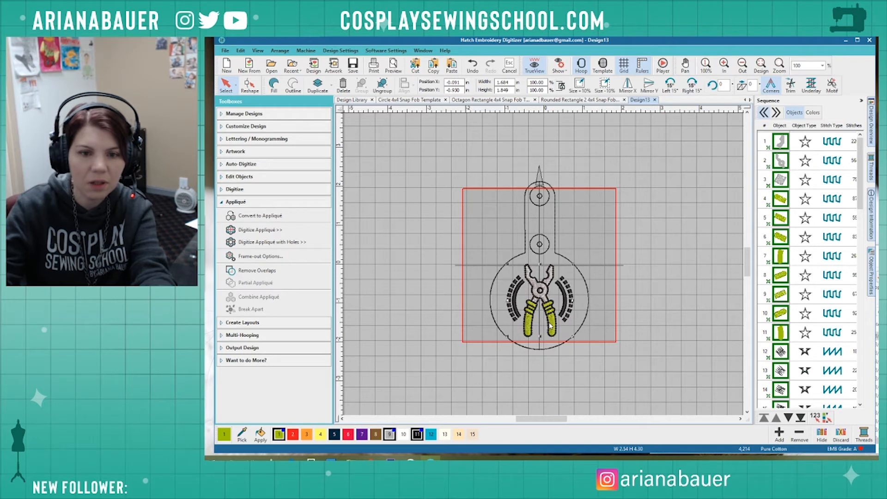
pyautogui.press('Down')
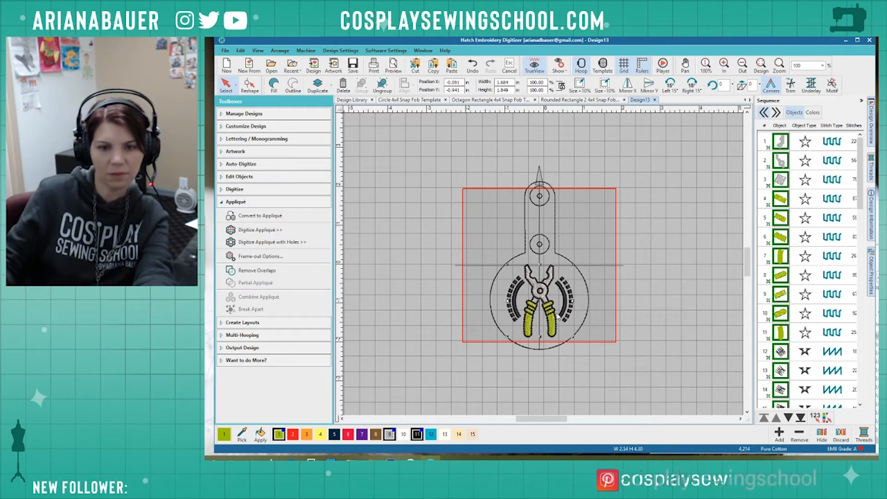
# Rotate the whole fob and pliers design by 45 degrees to fit the hoop diagonally, leaving nothing selected.
pyautogui.hotkey('ctrl', 'a')
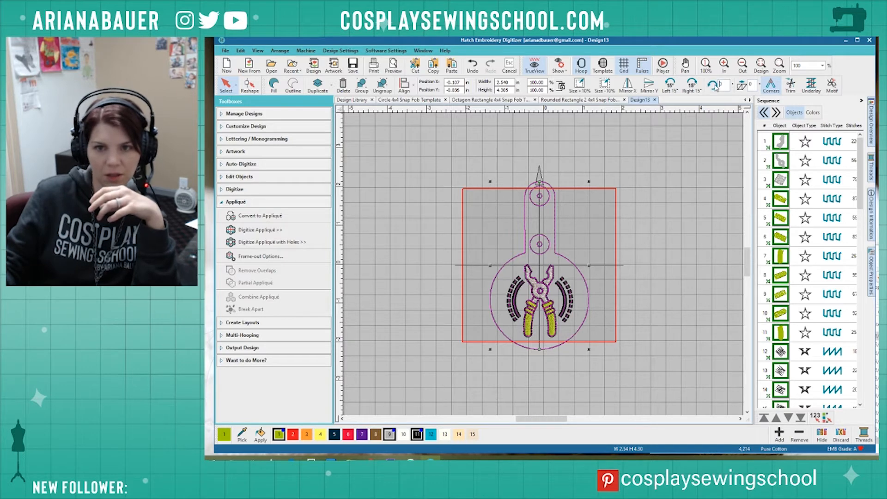
pyautogui.write('45')
pyautogui.press('Return')
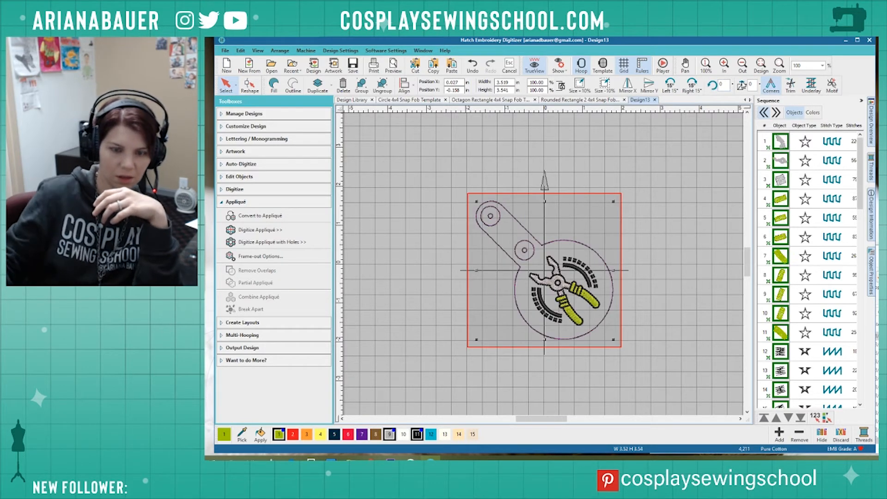
pyautogui.click(569, 173)
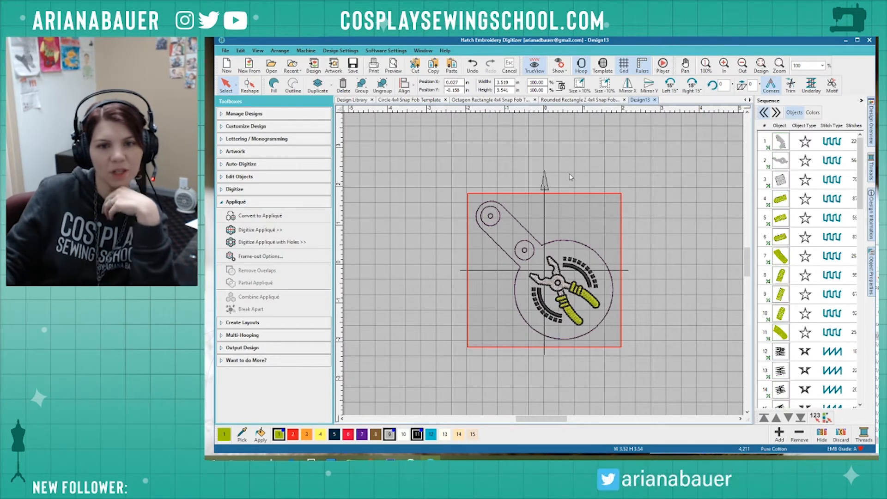
# Delete the two larger snap guide circles on the fob's tab, keeping the small centre circles.
pyautogui.click(533, 257)
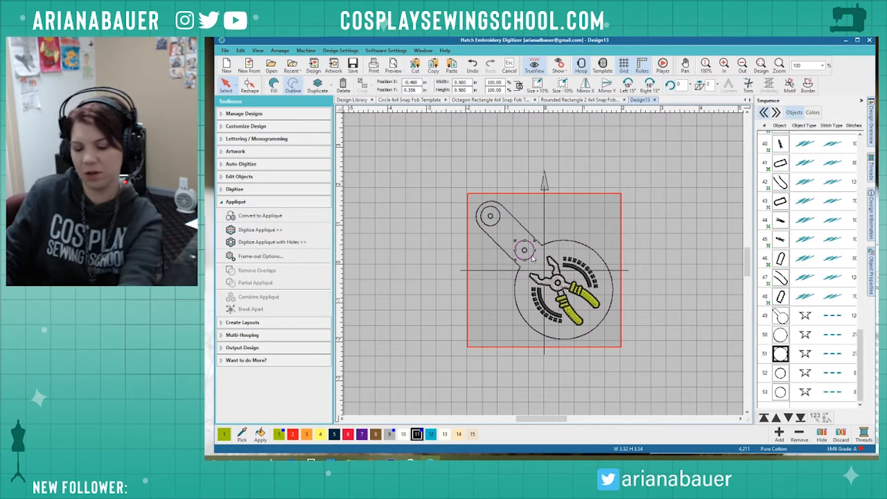
pyautogui.press('Delete')
pyautogui.click(505, 215)
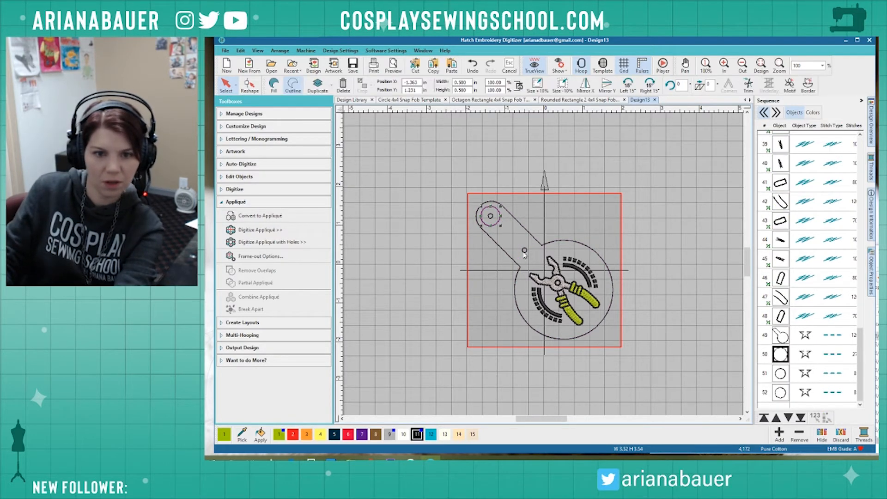
pyautogui.press('Delete')
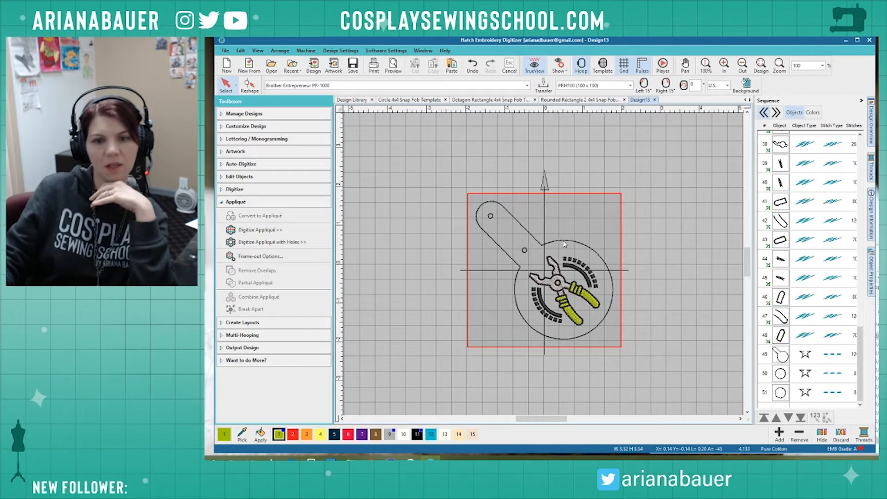
# Convert the fob outline to appliqué and move it to the end of the stitching sequence.
pyautogui.click(516, 279)
pyautogui.click(261, 215)
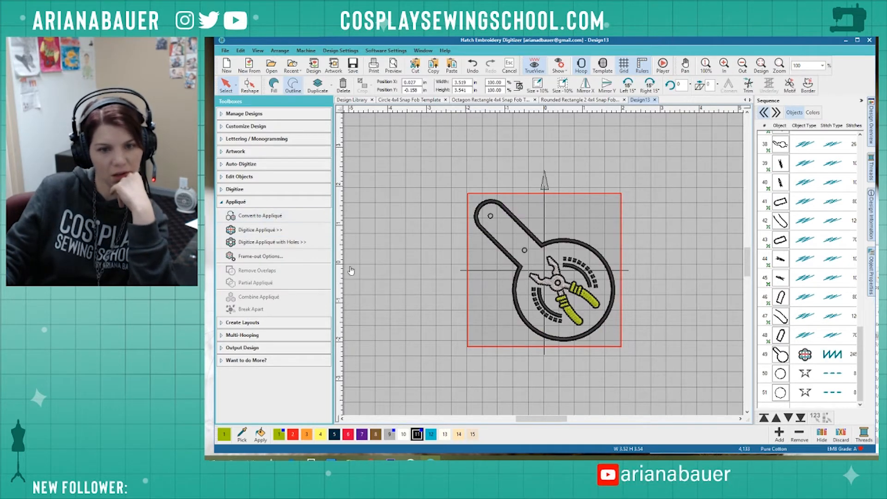
pyautogui.click(468, 355)
pyautogui.click(516, 301)
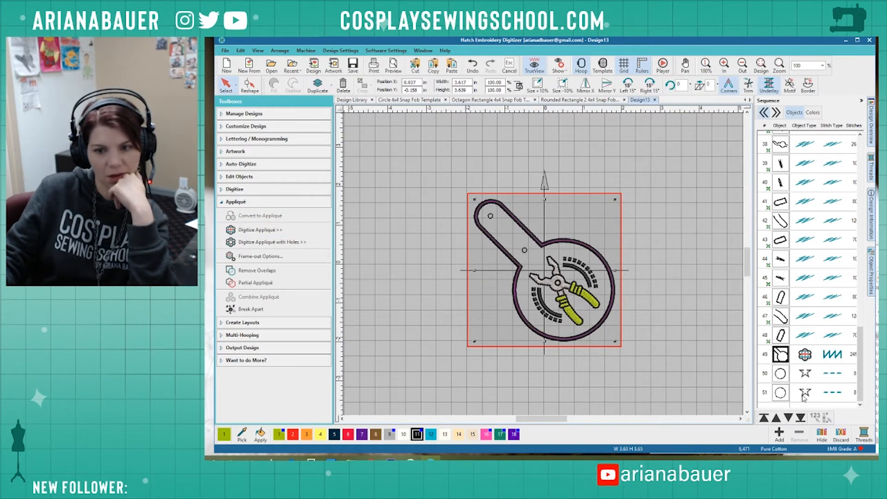
pyautogui.click(802, 419)
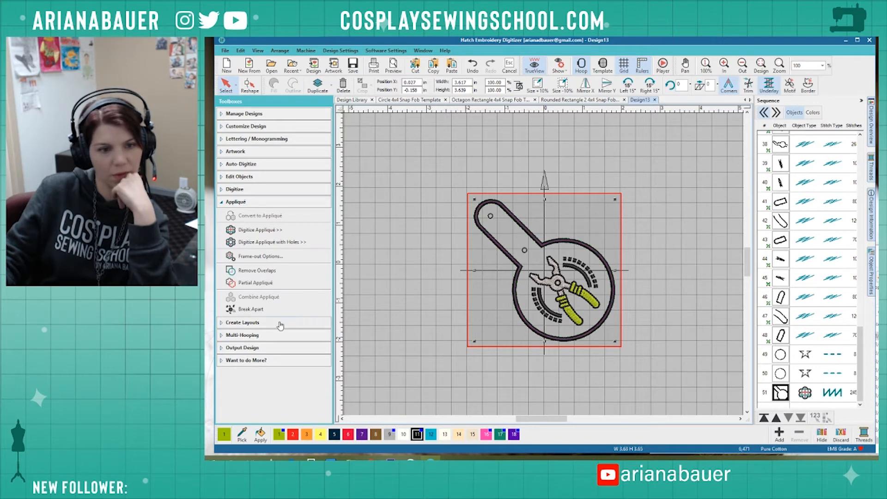
# Break the appliqué fob outline apart twice to separate its placement, tackdown and cover stitching.
pyautogui.click(251, 310)
pyautogui.click(463, 276)
pyautogui.click(510, 258)
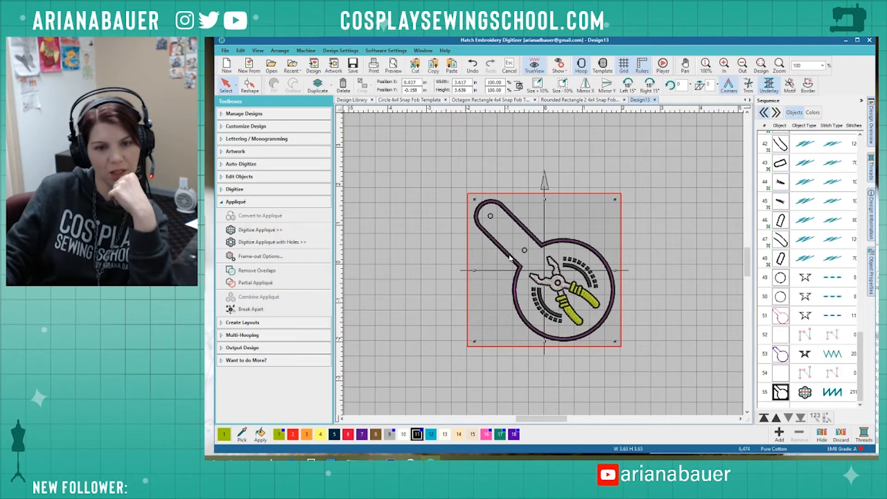
pyautogui.click(300, 309)
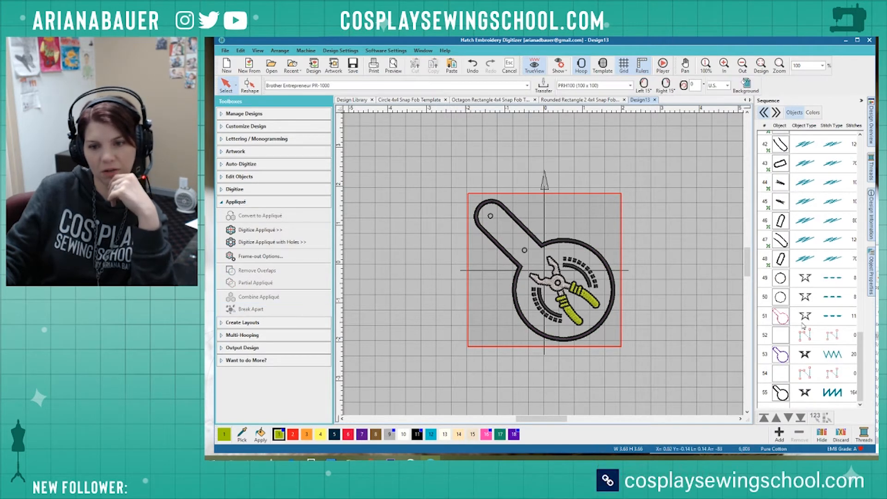
# Move appliqué objects 51 to 54 to the start of the sequence, keeping the black satin border last.
pyautogui.click(785, 322)
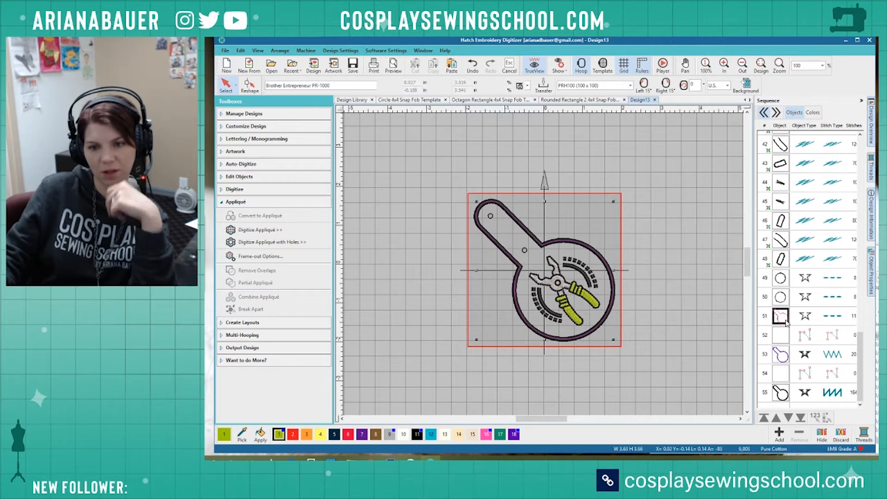
pyautogui.keyDown('shift'); pyautogui.click(787, 375); pyautogui.keyUp('shift')
pyautogui.click(765, 417)
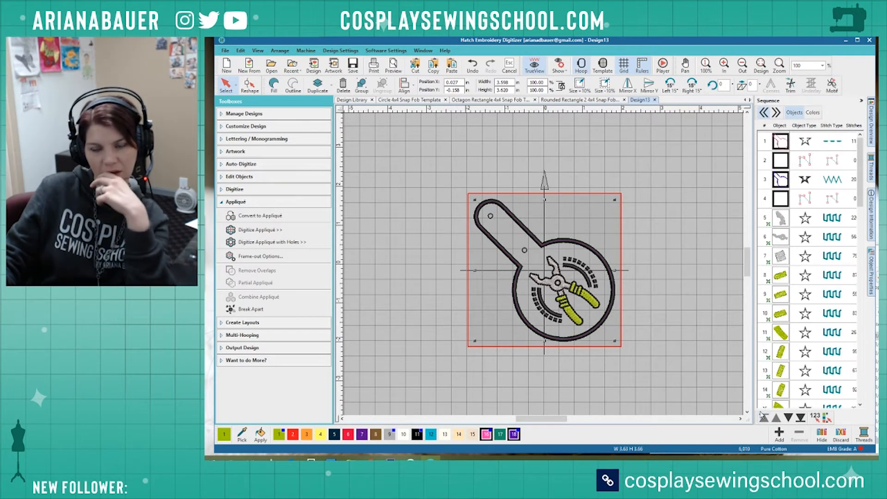
pyautogui.click(675, 266)
# Save the finished design as "Pliers 2 Snap Fob" in the Snap Fob folder and close it.
pyautogui.scroll(1, 676, 267)
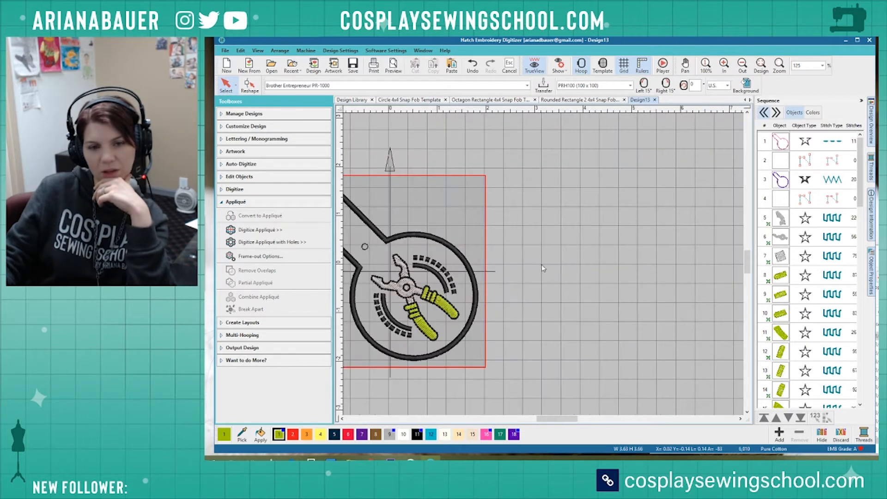
pyautogui.scroll(1, 378, 269)
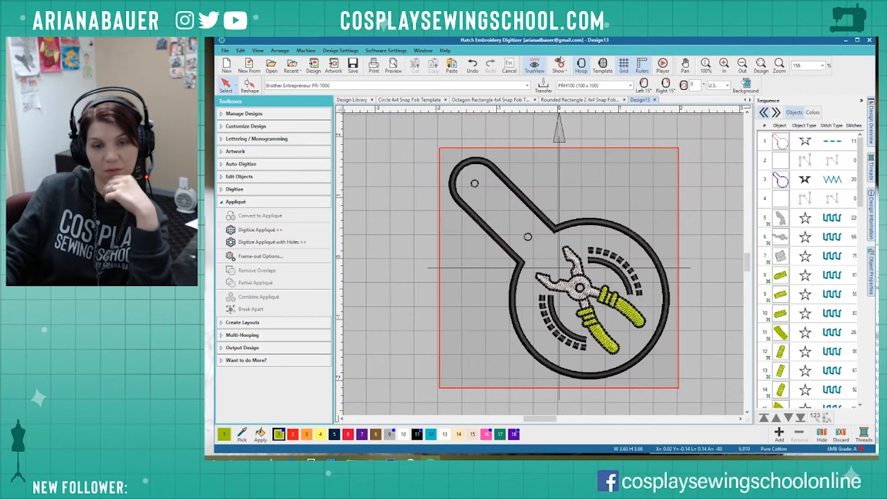
pyautogui.click(655, 100)
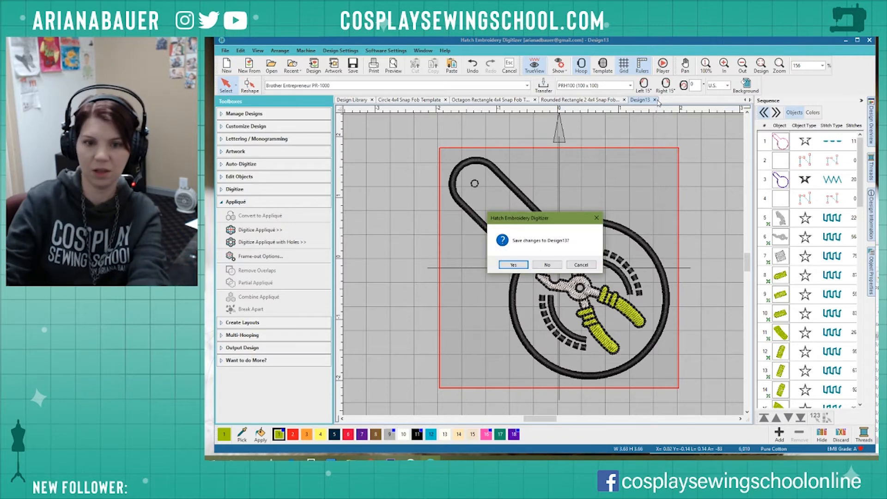
pyautogui.press('Return')
pyautogui.write('Pl')
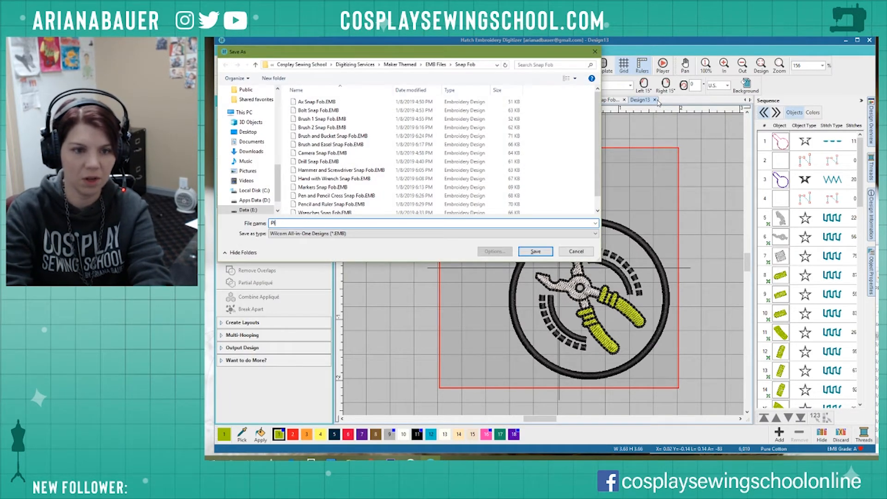
pyautogui.write('iers 2')
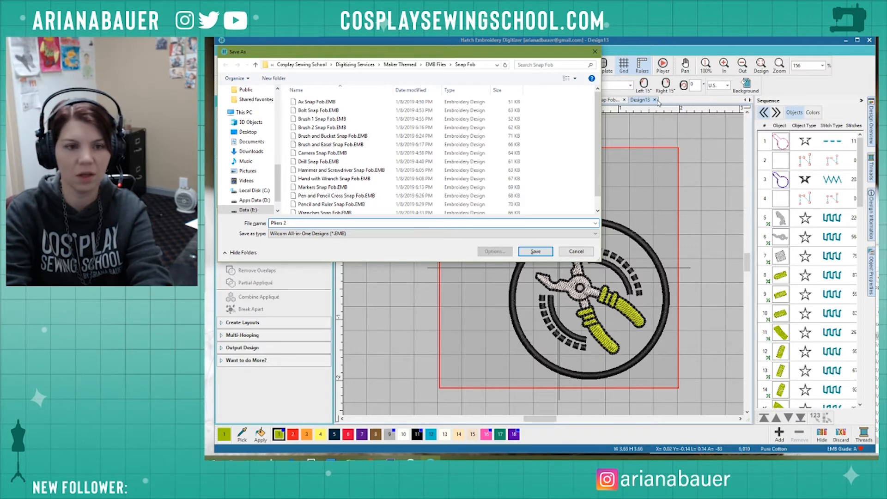
pyautogui.write(' Snap Fob')
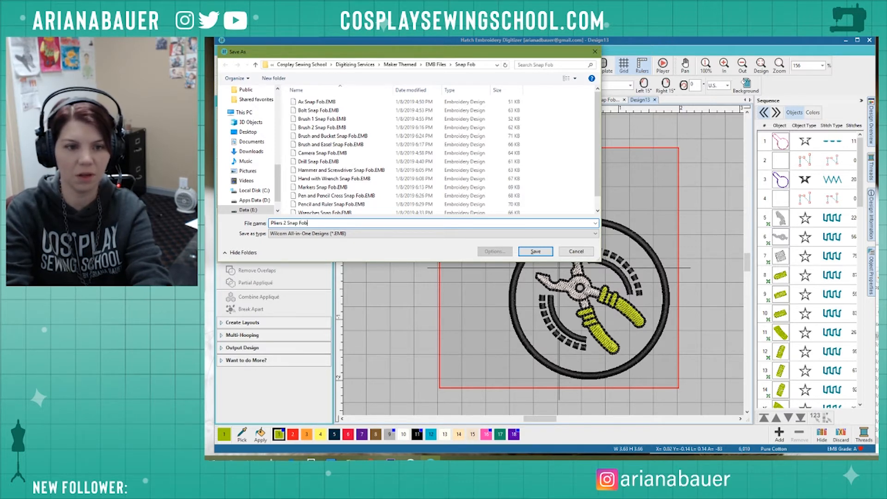
pyautogui.press('Return')
pyautogui.click(659, 101)
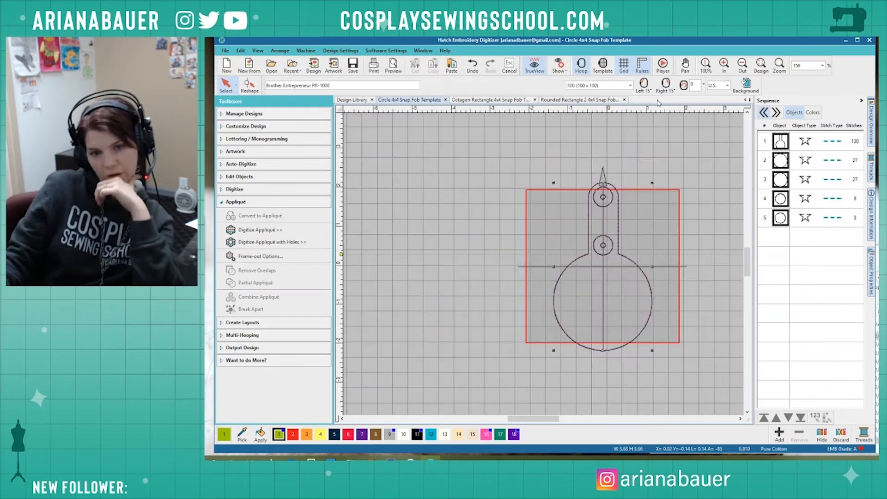
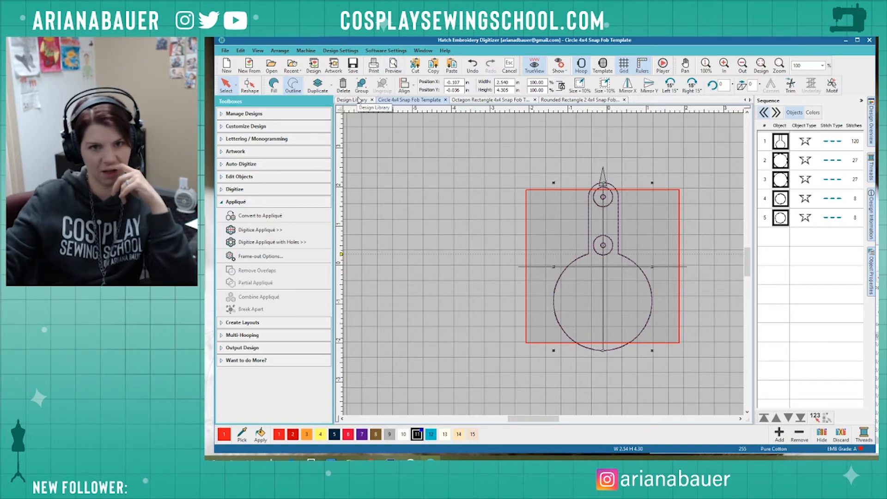
# Start a new design, insert Protractor and Triangle.EMB from the Small folder, and place the motif below the hoop's centre.
pyautogui.click(229, 67)
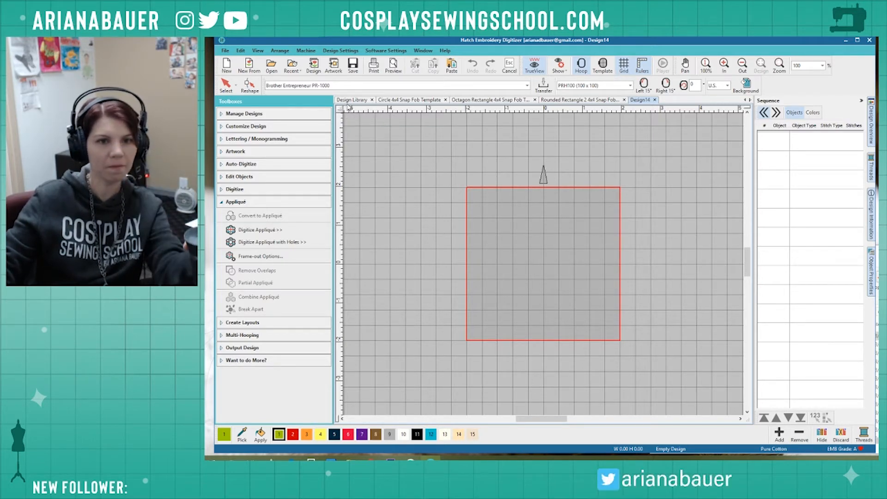
pyautogui.click(318, 68)
pyautogui.scroll(-6, 679, 249)
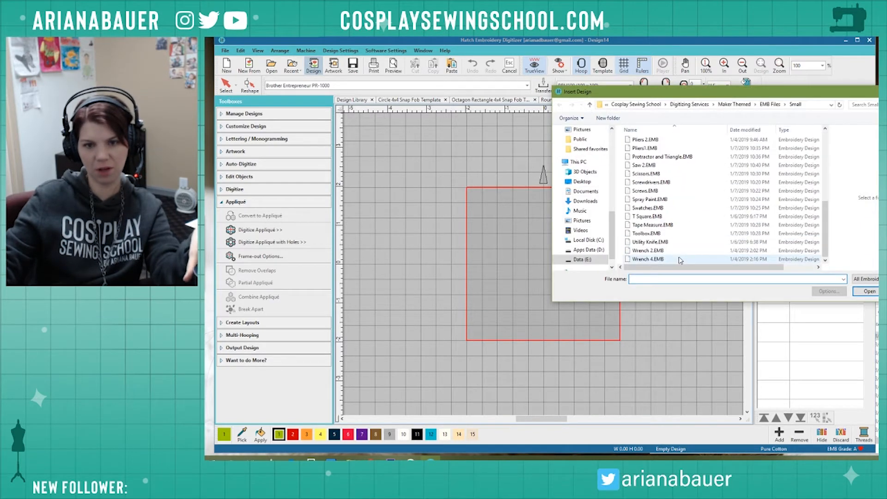
pyautogui.click(652, 157)
pyautogui.click(645, 148)
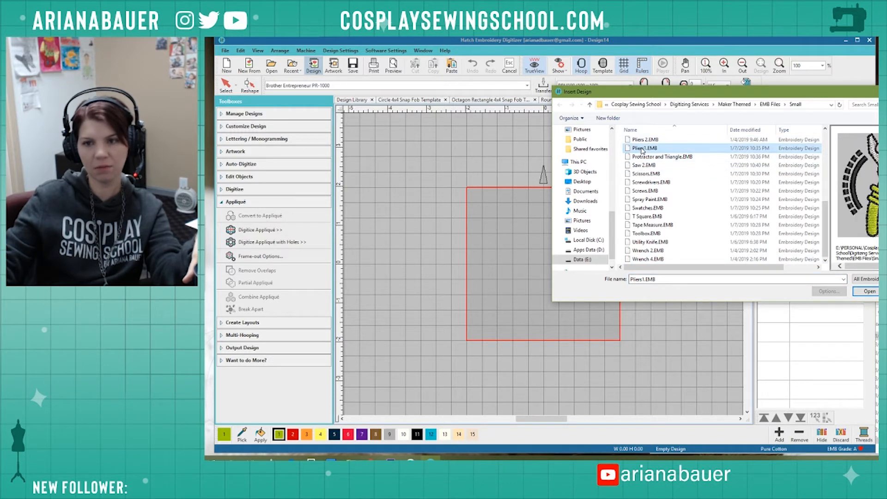
pyautogui.click(650, 157)
pyautogui.click(870, 292)
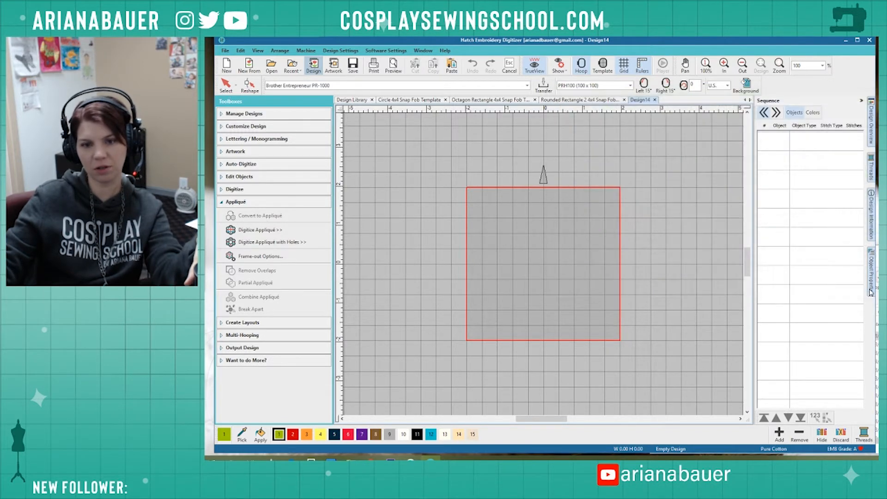
pyautogui.moveTo(550, 287); pyautogui.dragTo(551, 314)
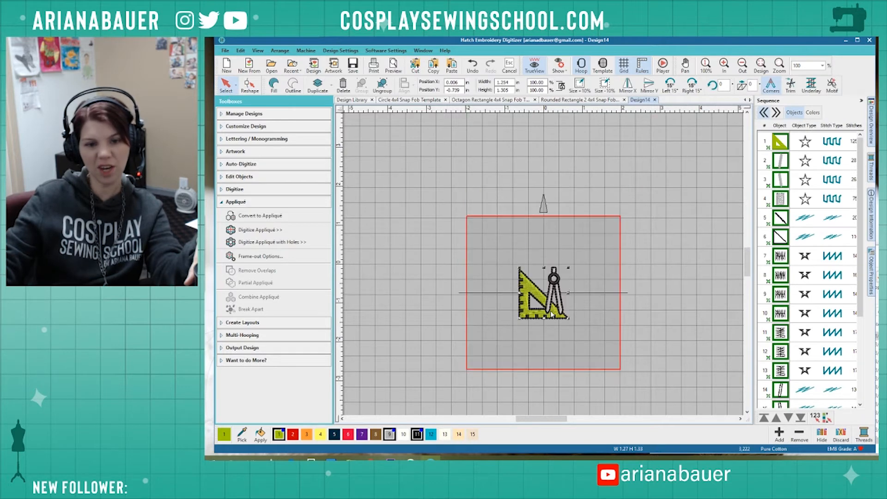
pyautogui.click(519, 159)
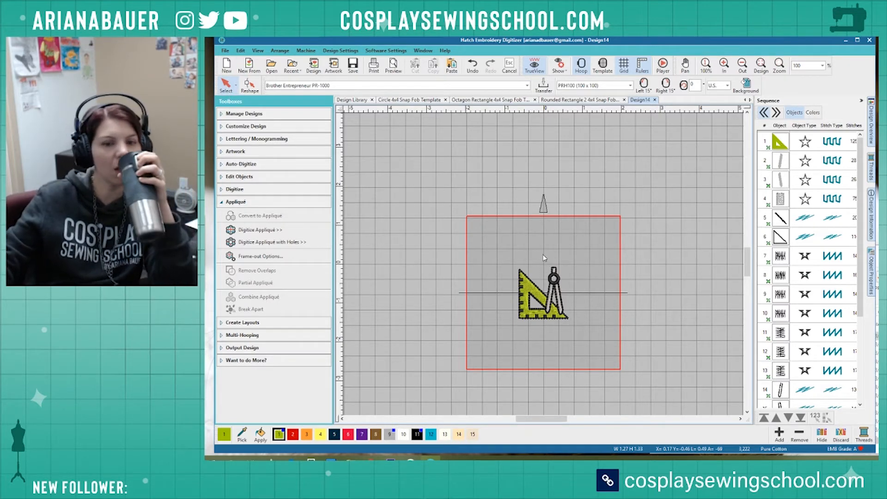
# Copy the whole Rounded Rectangle 2 4x4 Snap Fob Template into the new design around the motif.
pyautogui.click(586, 103)
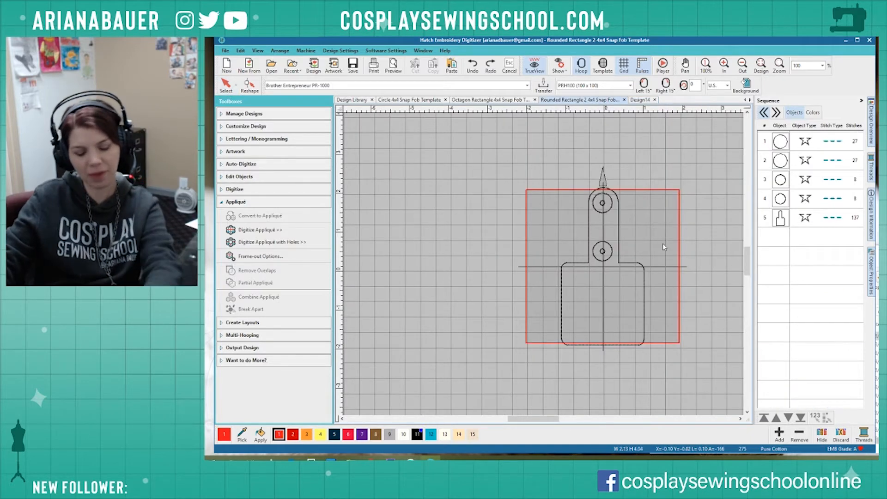
pyautogui.hotkey('ctrl', 'a')
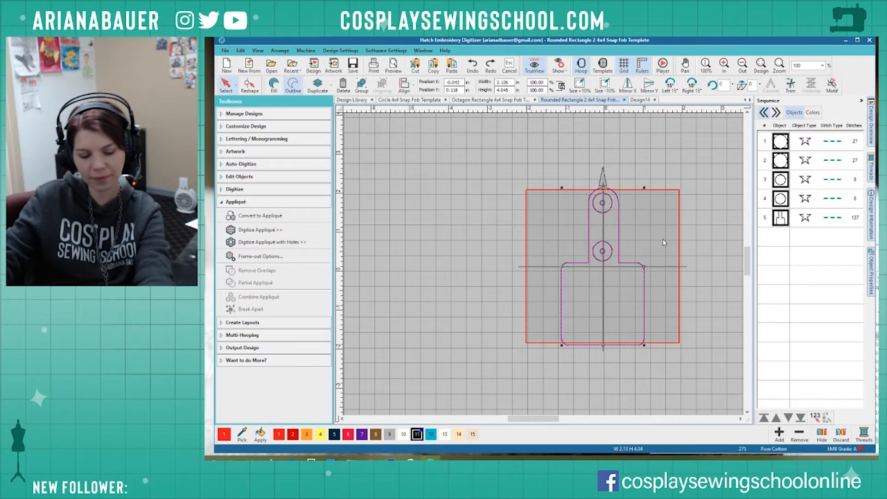
pyautogui.click(639, 101)
pyautogui.hotkey('ctrl', 'v')
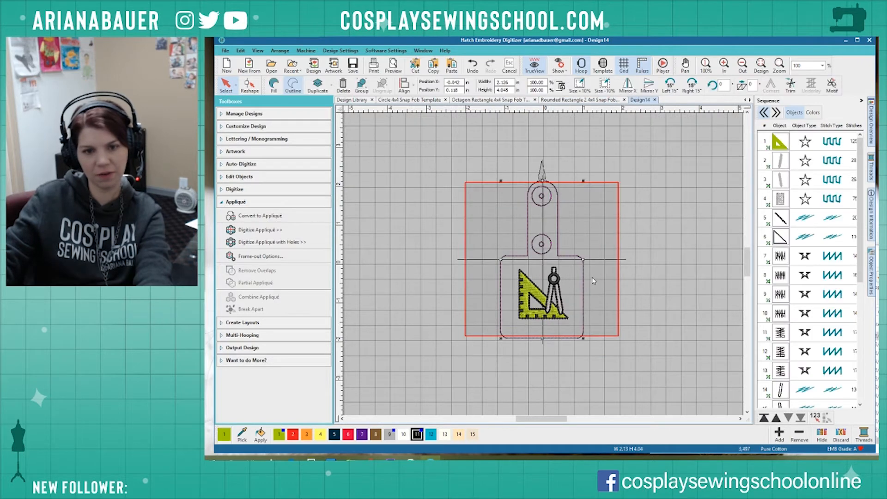
# Enlarge the protractor and triangle motif to about 1.48 by 1.54 in and nudge it down to fit inside the rounded rectangle.
pyautogui.click(558, 305)
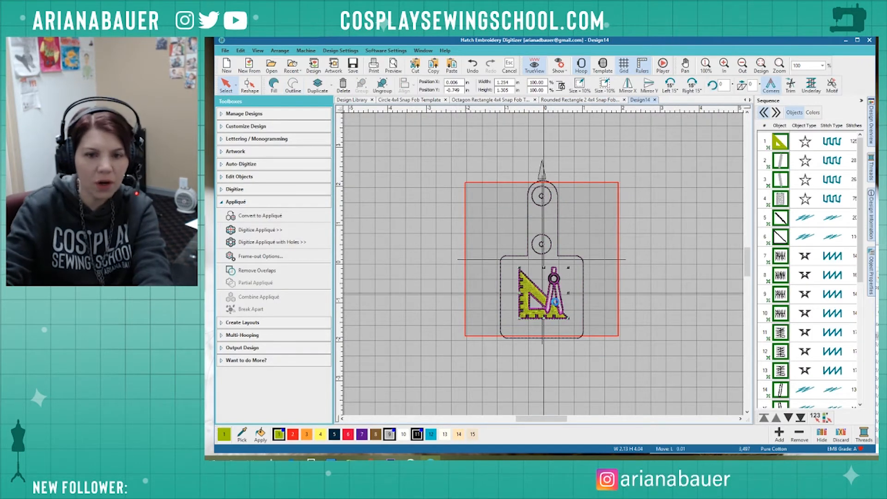
pyautogui.press('Down')
pyautogui.press('Down')
pyautogui.press('Down')
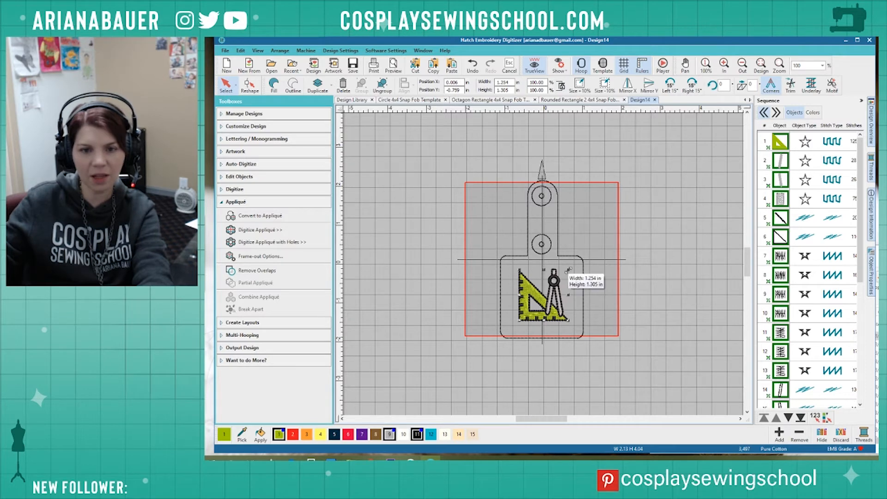
pyautogui.moveTo(568, 272); pyautogui.dragTo(575, 264)
pyautogui.press('Down')
pyautogui.press('Down')
pyautogui.press('Down')
pyautogui.press('Down')
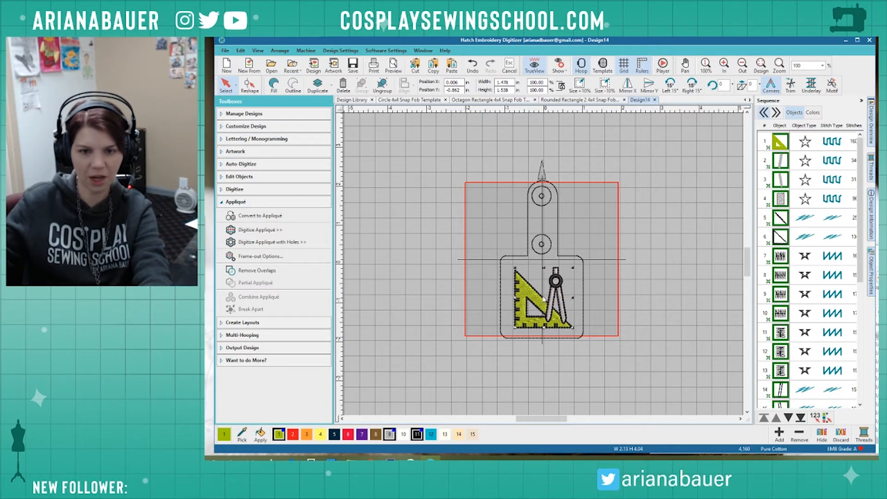
pyautogui.click(577, 229)
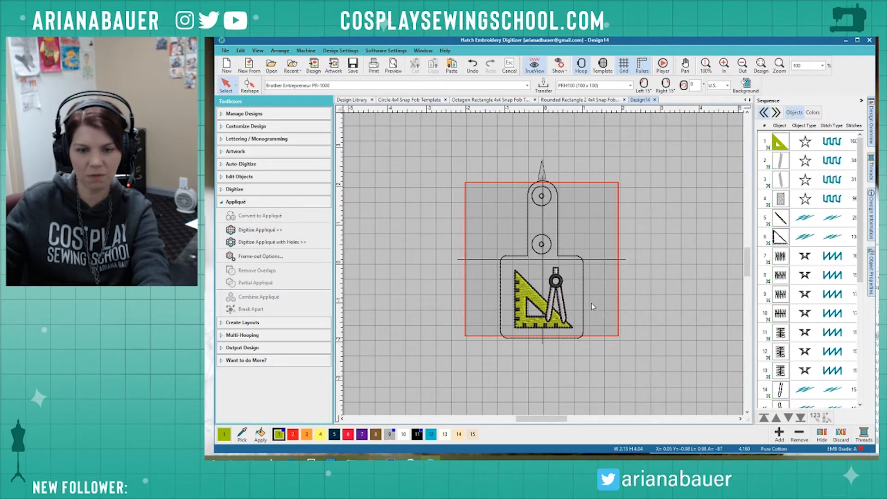
# Delete the two large snap circles from the fob strap, keeping the small centre circles.
pyautogui.click(580, 259)
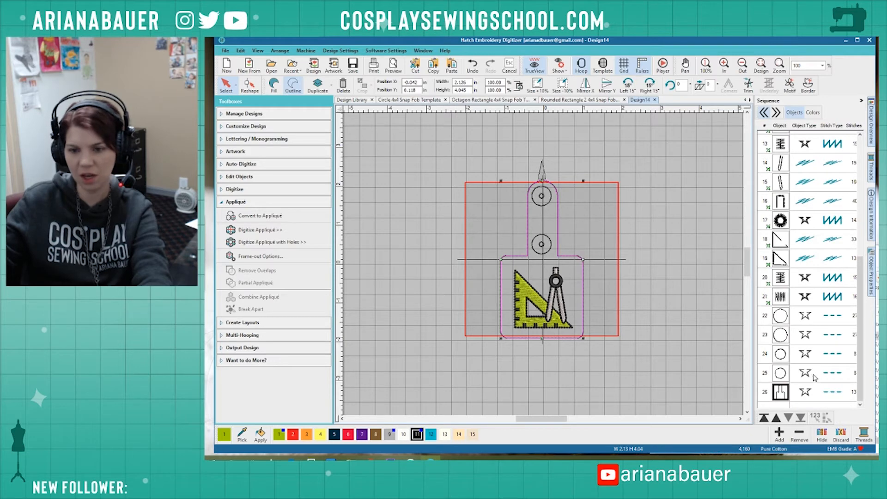
pyautogui.scroll(1, 795, 390)
pyautogui.scroll(-1, 820, 373)
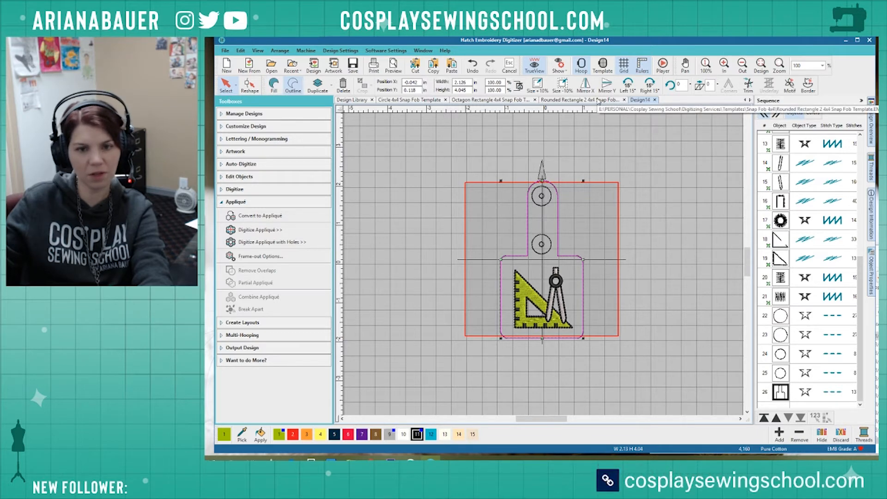
pyautogui.click(538, 254)
pyautogui.press('Delete')
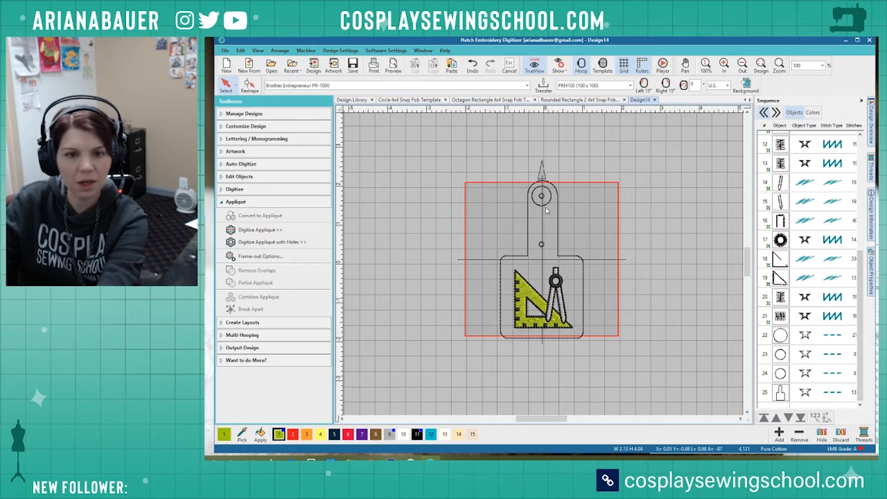
pyautogui.click(545, 207)
pyautogui.press('Delete')
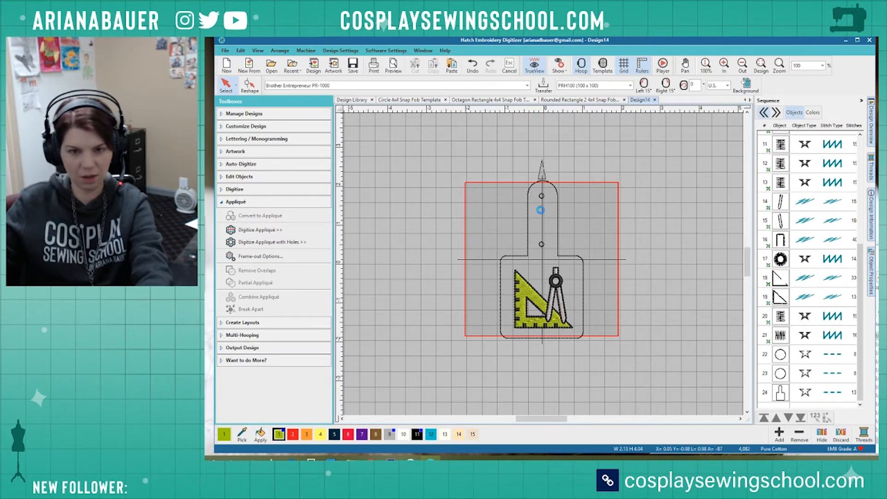
# Rotate the entire fob design by 45 degrees so it fits diagonally in the hoop.
pyautogui.hotkey('ctrl', 'a')
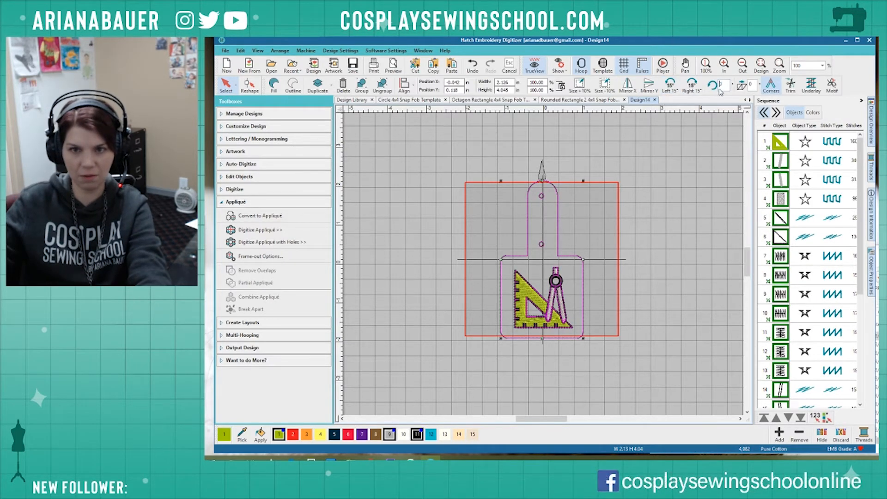
pyautogui.write('45')
pyautogui.press('Return')
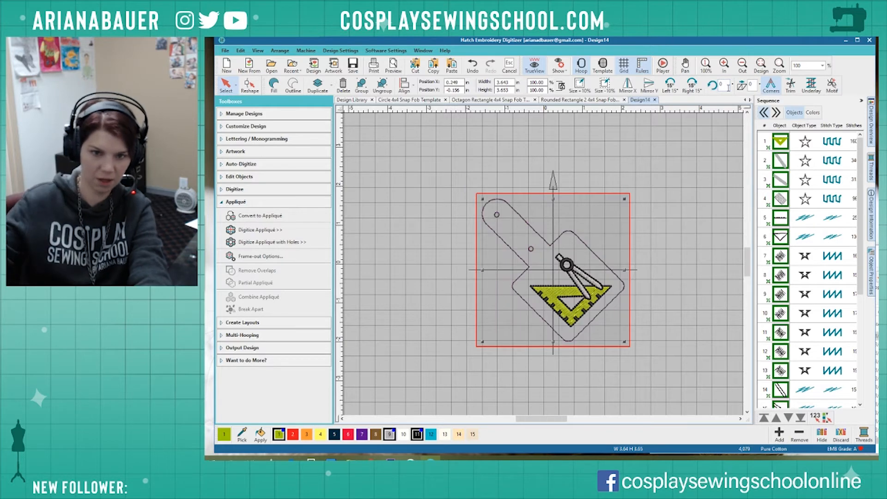
# Convert the rotated fob outline to appliqué and break it apart twice into its separate stitching layers.
pyautogui.click(537, 159)
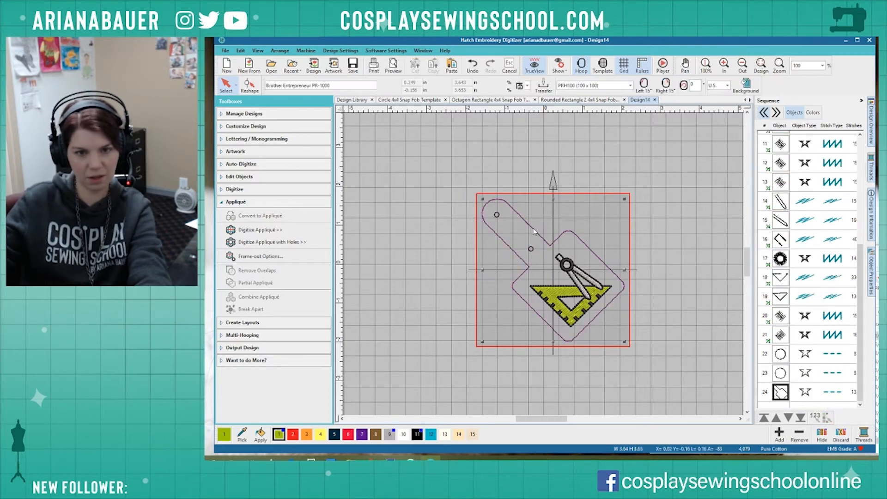
pyautogui.click(259, 215)
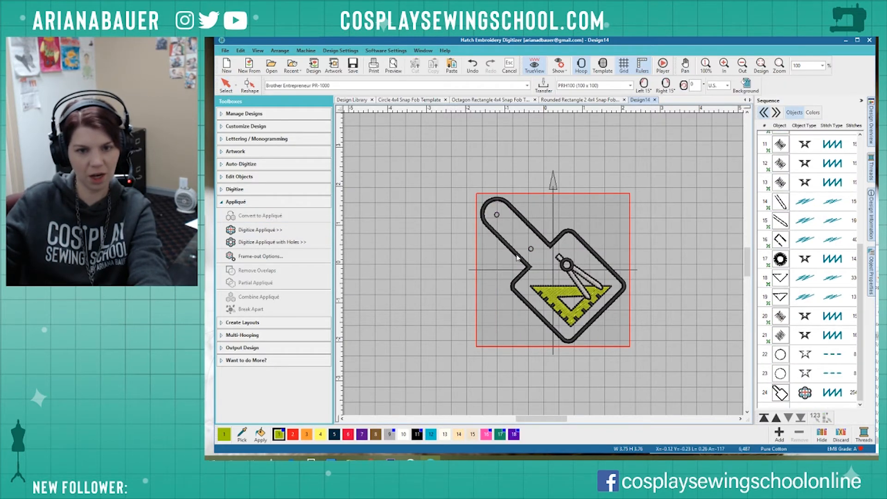
pyautogui.click(286, 310)
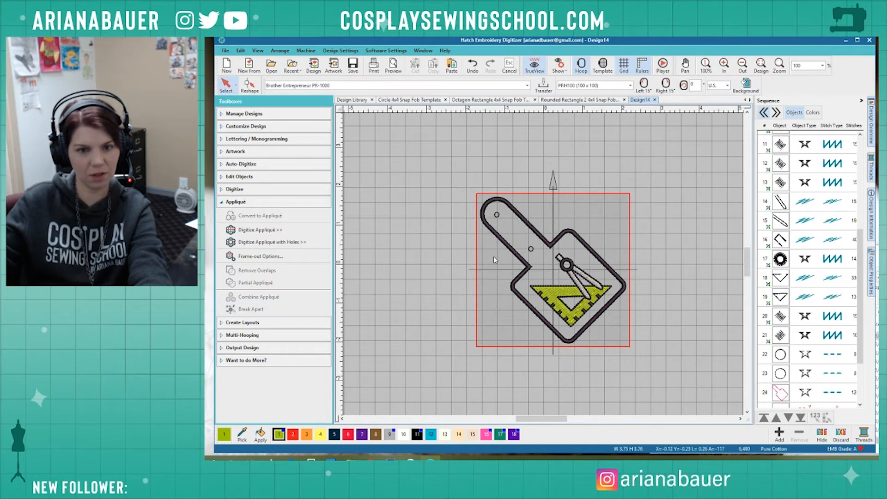
pyautogui.click(317, 309)
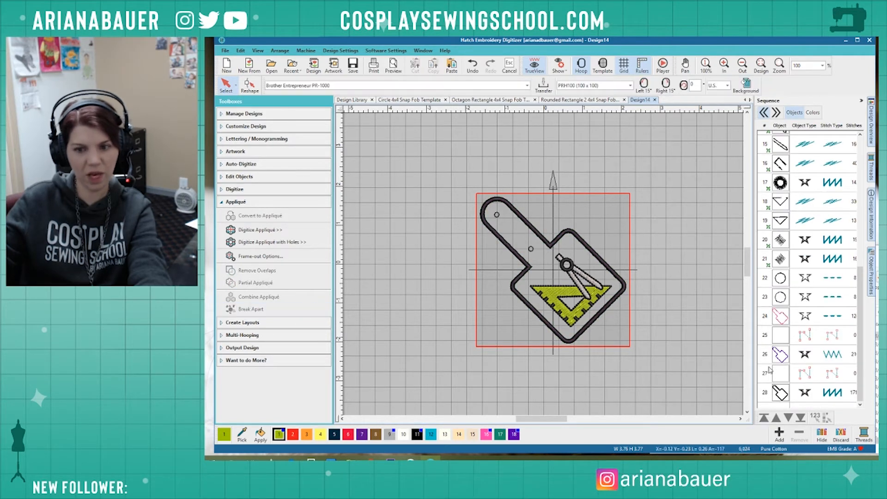
# Move appliqué objects 24 to 27 to the start of the sequence, leaving the black satin border last.
pyautogui.click(784, 321)
pyautogui.keyDown('shift'); pyautogui.click(786, 374); pyautogui.keyUp('shift')
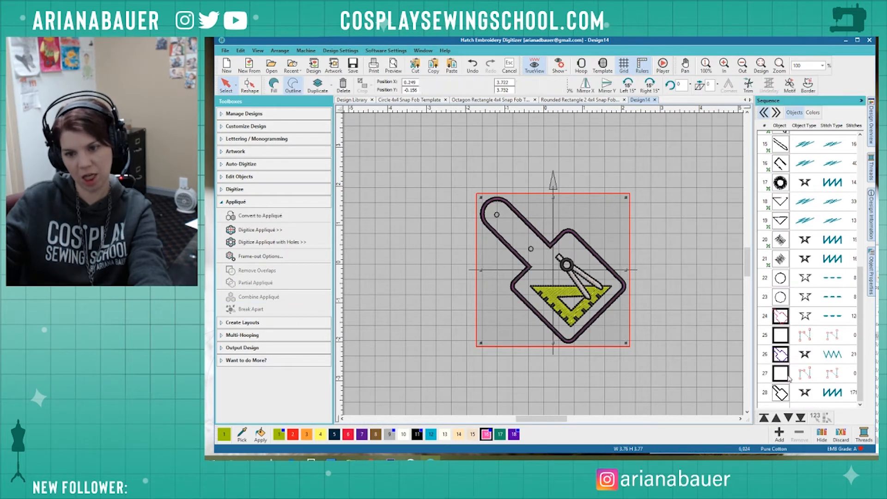
pyautogui.click(764, 418)
pyautogui.scroll(-5, 776, 283)
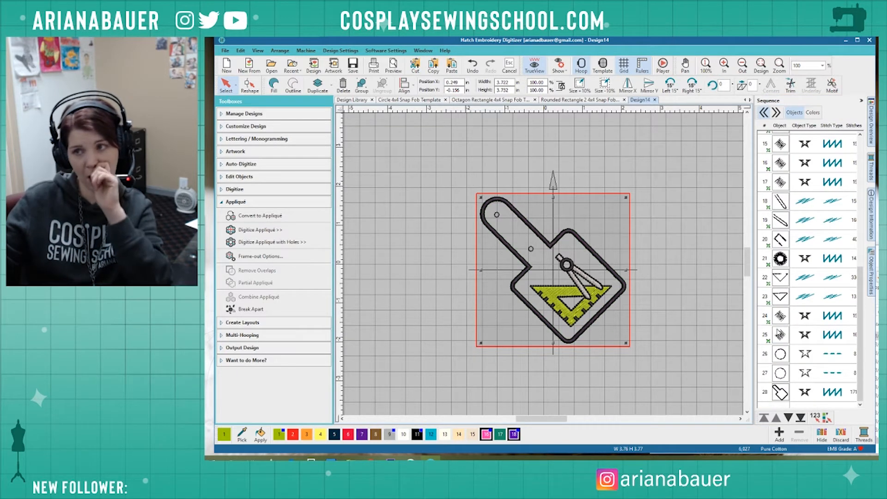
pyautogui.click(668, 320)
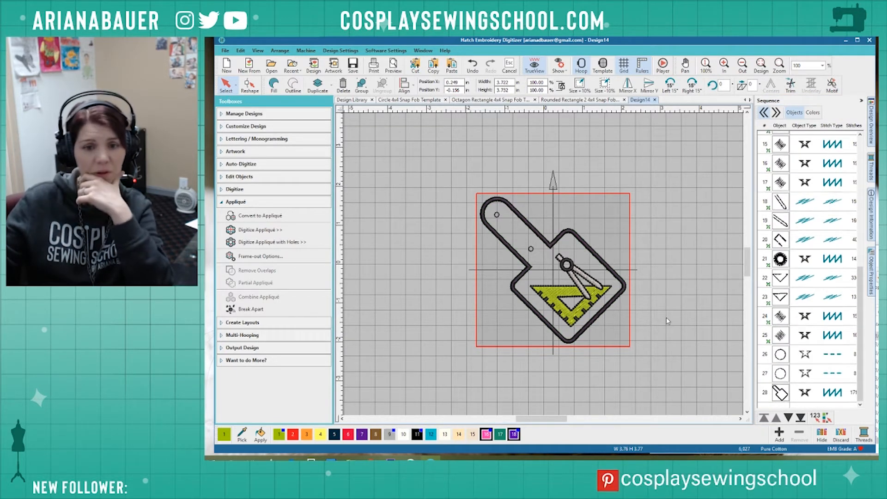
# Save the design as "Protractor and Triangle Snap Fob" in the Snap Fob folder and close it.
pyautogui.click(352, 65)
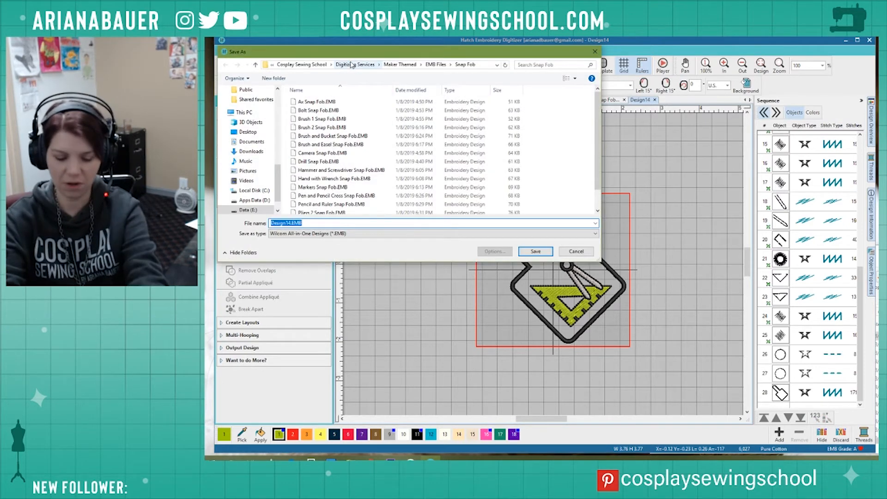
pyautogui.write('Pi')
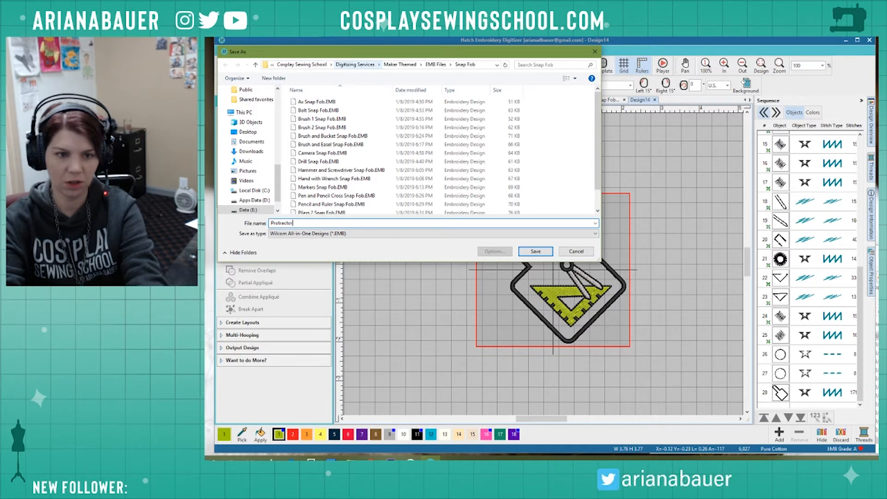
pyautogui.write('otractor and Squa')
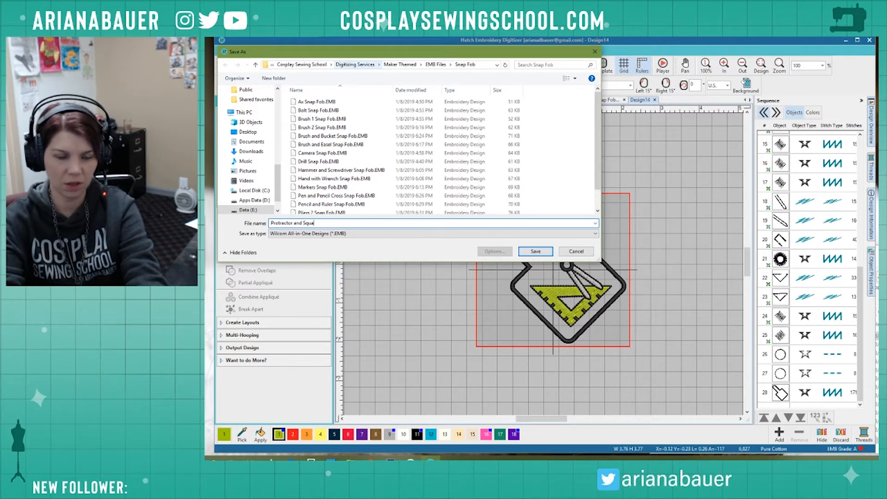
pyautogui.press('BackSpace')
pyautogui.press('BackSpace')
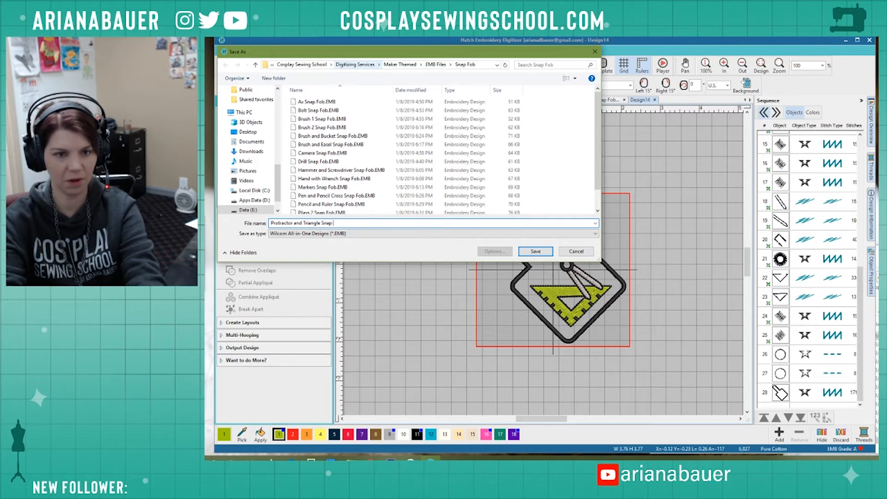
pyautogui.write('Fob')
pyautogui.press('Return')
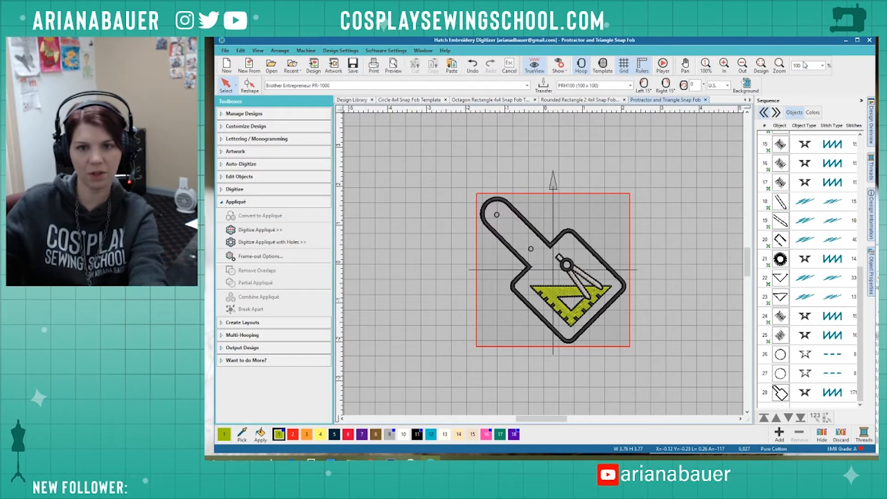
pyautogui.click(706, 100)
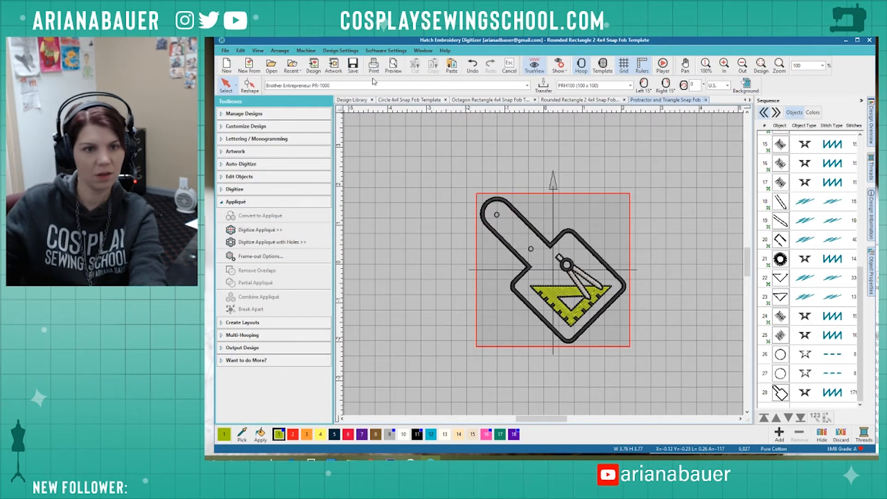
# Create a new blank design and insert the Saw 2.EMB embroidery design from the Small folder.
pyautogui.click(249, 66)
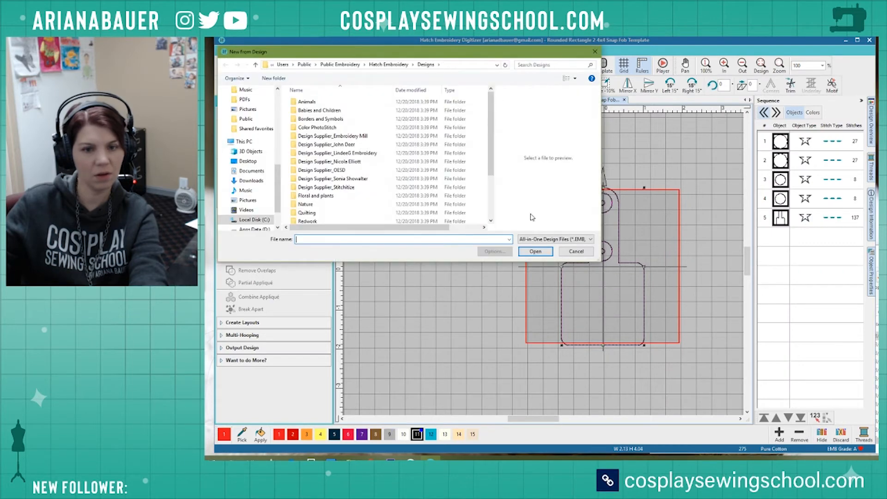
pyautogui.click(584, 253)
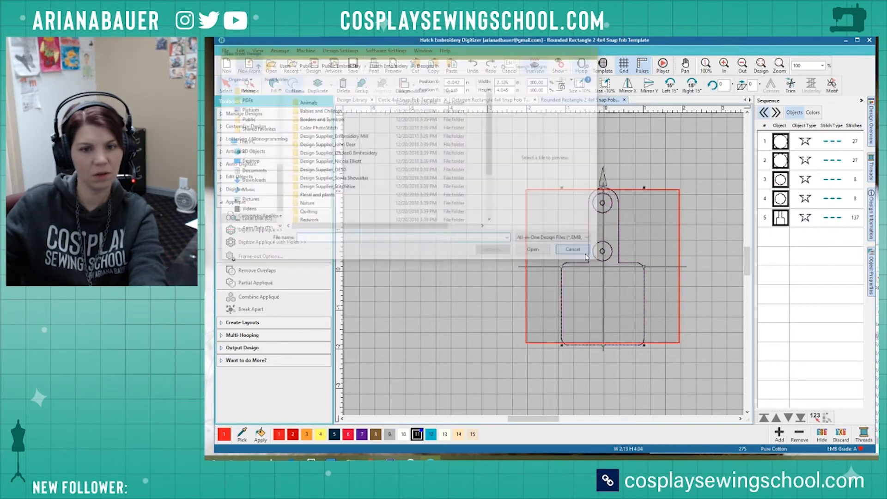
pyautogui.click(227, 69)
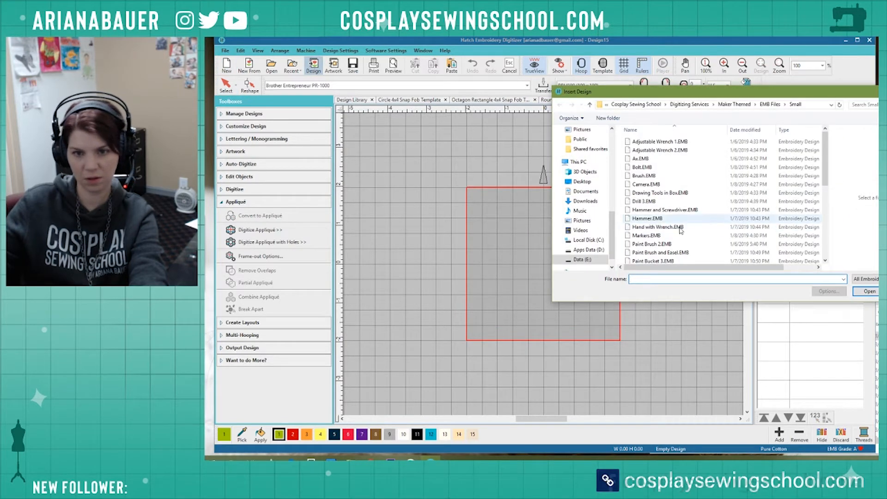
pyautogui.scroll(-5, 680, 231)
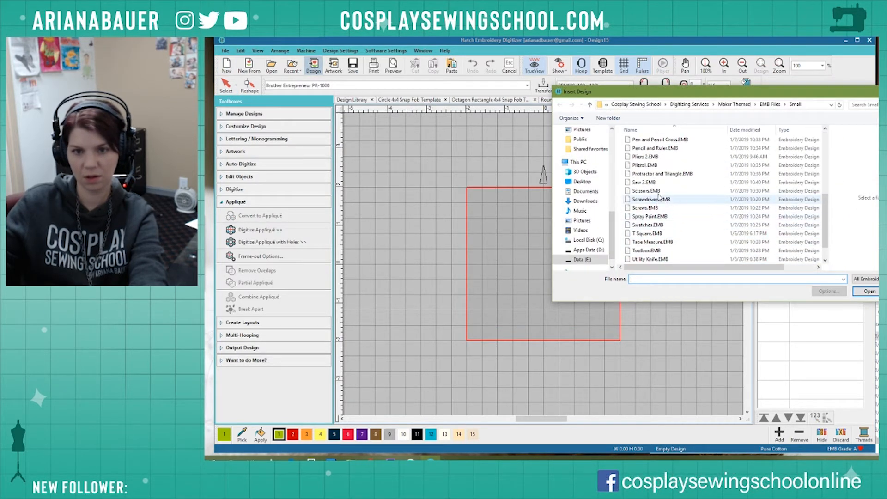
pyautogui.click(671, 176)
pyautogui.click(665, 183)
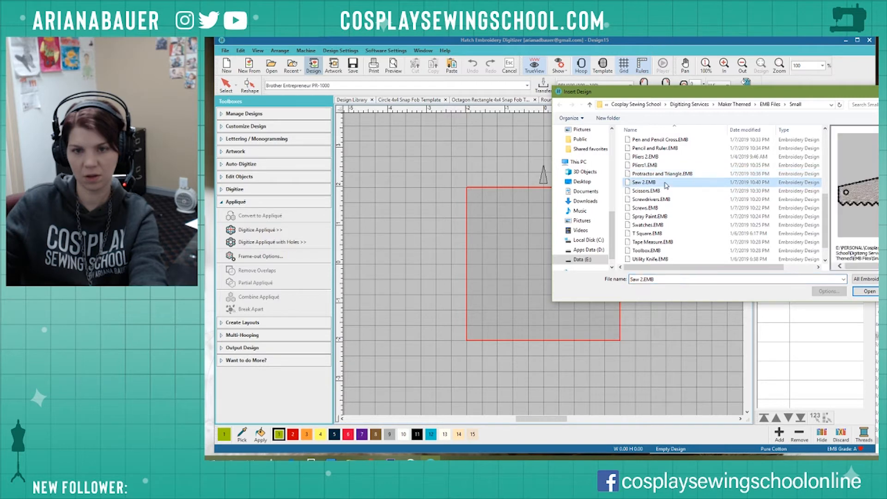
pyautogui.click(666, 189)
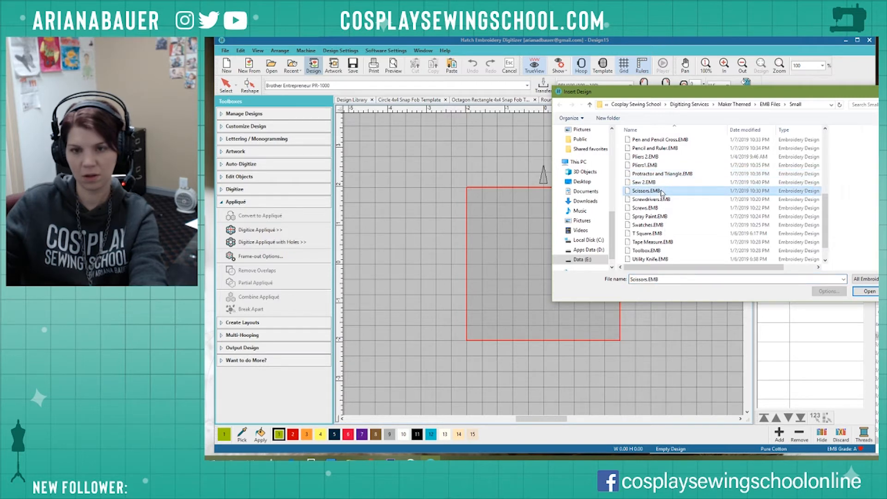
pyautogui.click(666, 183)
pyautogui.click(870, 292)
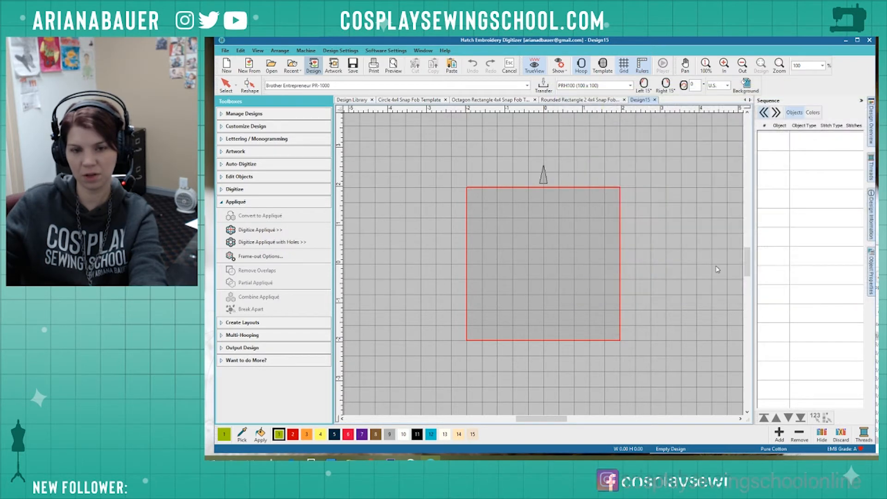
# Copy the rounded rectangle 4x4 snap fob template into the saw design and move the saw down inside the fob body.
pyautogui.click(594, 100)
pyautogui.click(613, 249)
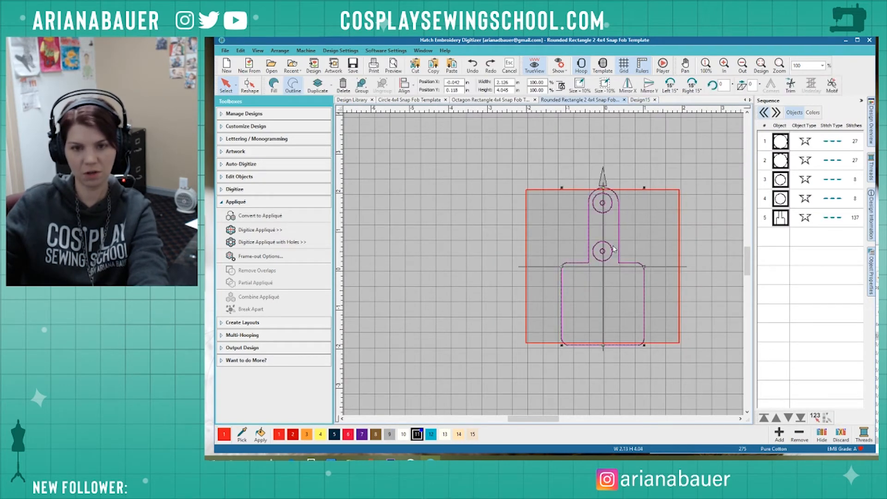
pyautogui.click(647, 100)
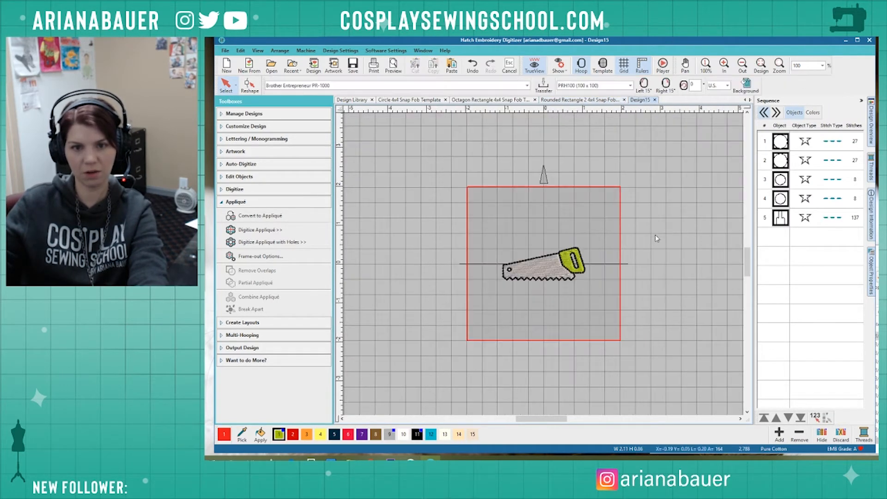
pyautogui.hotkey('ctrl', 'v')
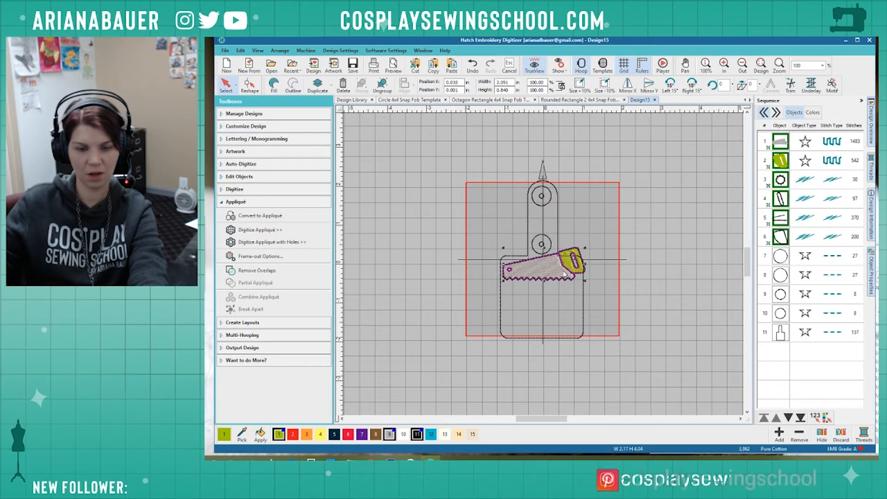
pyautogui.moveTo(570, 276); pyautogui.dragTo(563, 295)
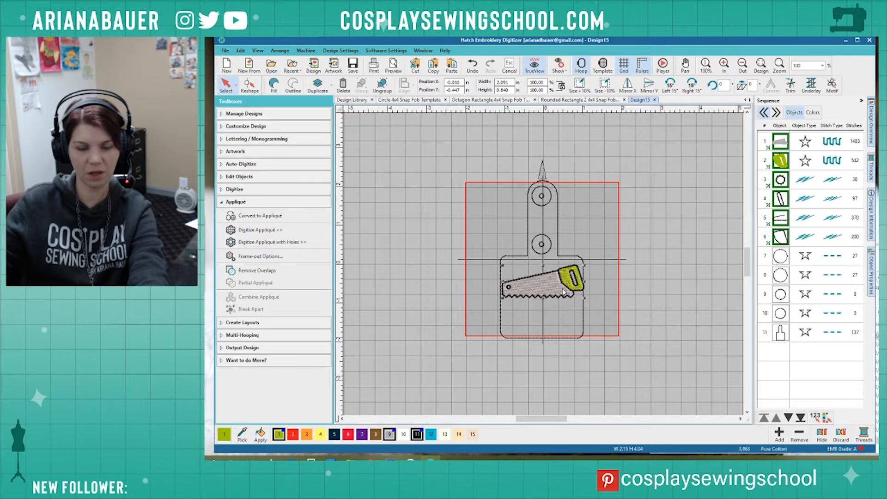
# Reshape the fob outline by raising its lower corner points to just below the saw, making the fob about 3.17 in high.
pyautogui.scroll(3, 555, 282)
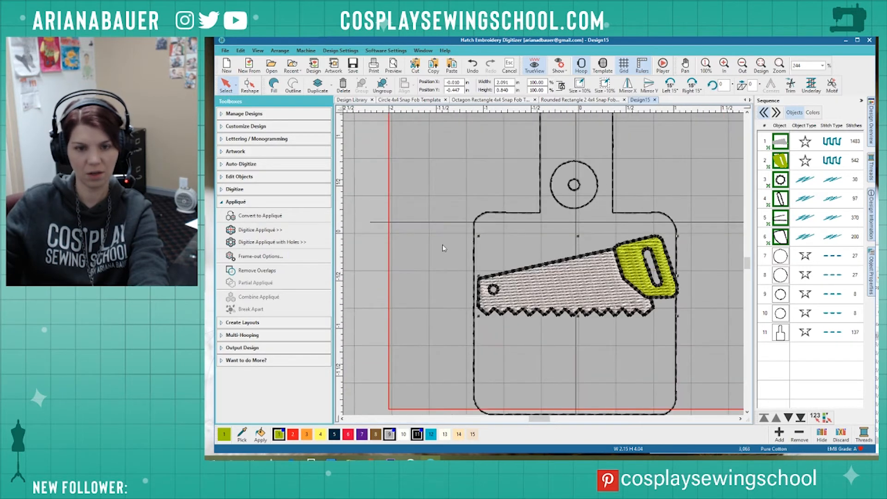
pyautogui.click(472, 226)
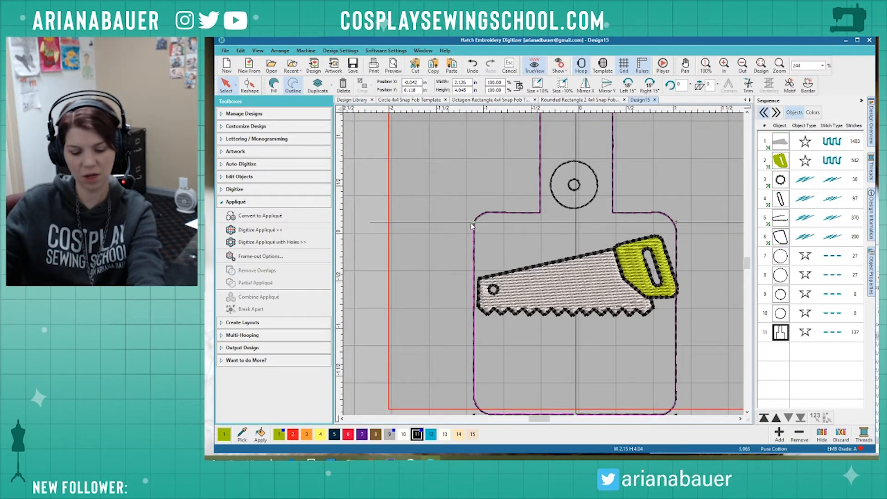
pyautogui.press('h')
pyautogui.scroll(-2, 541, 282)
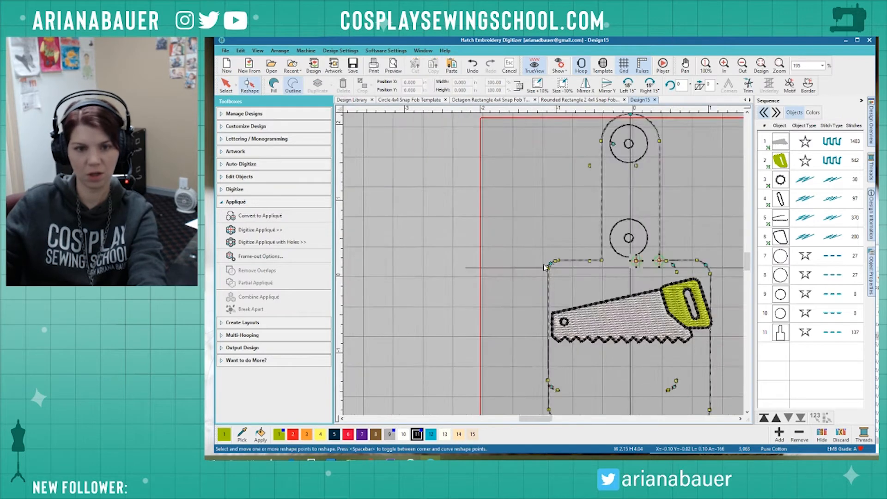
pyautogui.moveTo(710, 401); pyautogui.dragTo(456, 299)
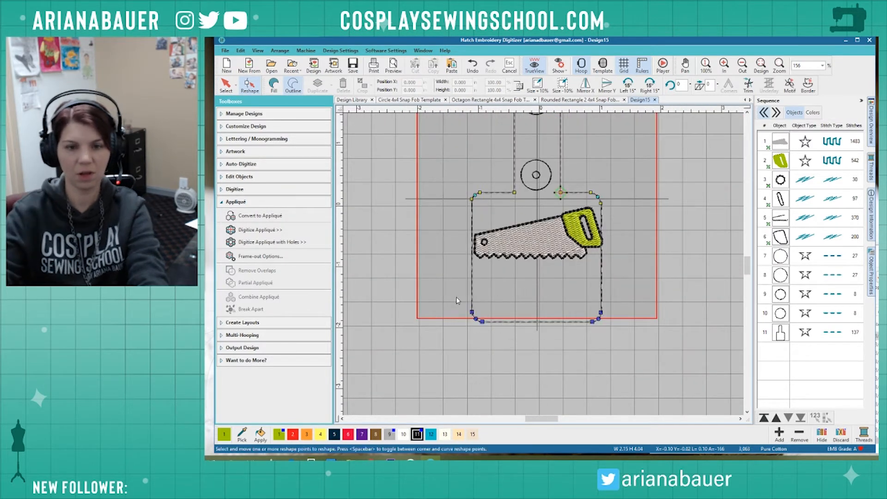
pyautogui.press('Delete')
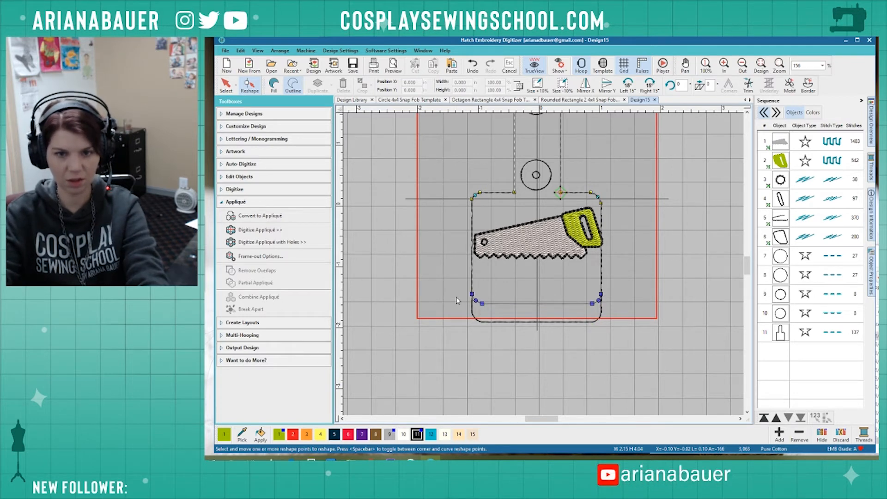
pyautogui.press('Up')
pyautogui.press('Up')
pyautogui.press('Up')
pyautogui.press('Up')
pyautogui.press('Up')
pyautogui.press('Up')
pyautogui.press('Up')
pyautogui.press('Up')
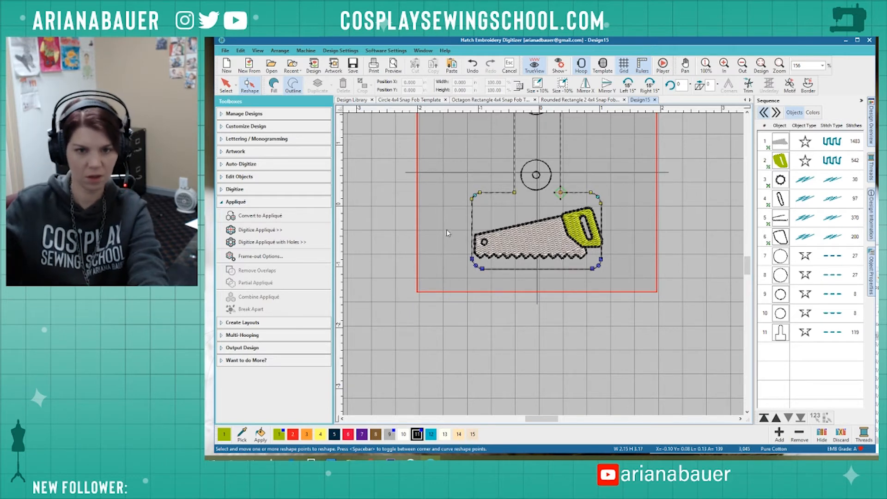
# Move the fob body's left and right corner points outward around the saw, widening the outline to about 2.35 in.
pyautogui.moveTo(438, 189); pyautogui.dragTo(491, 285)
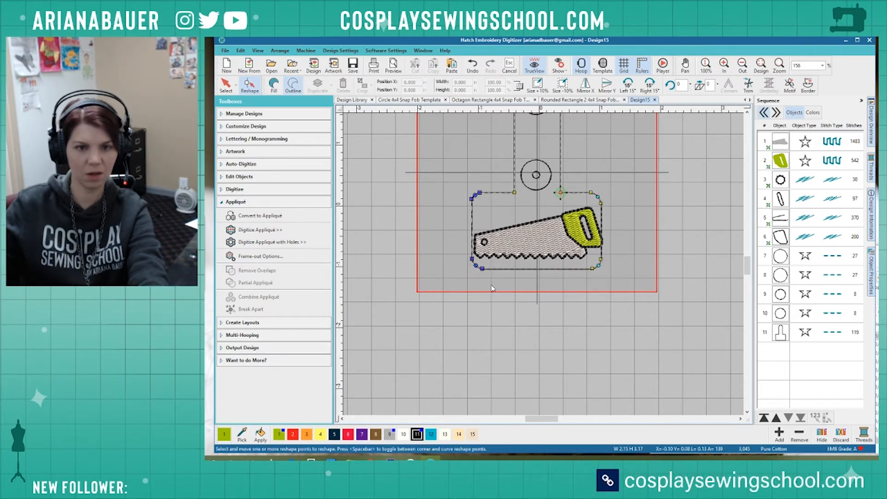
pyautogui.press('Left')
pyautogui.press('Left')
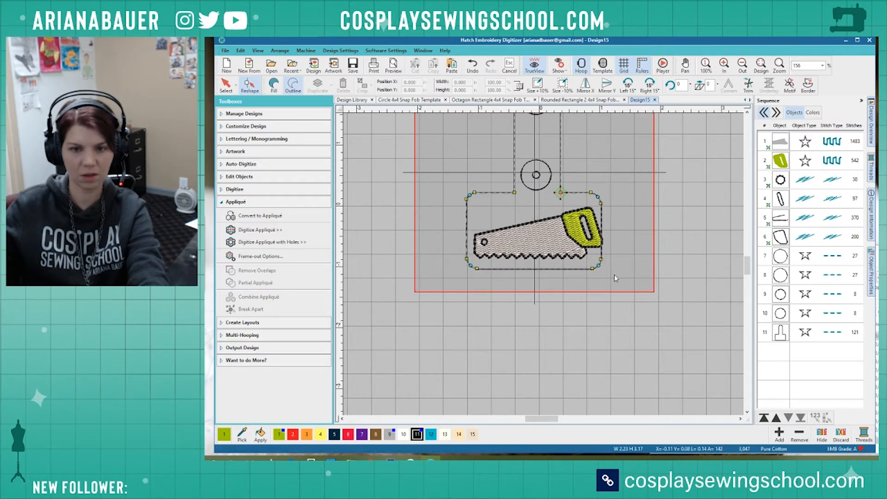
pyautogui.moveTo(613, 291); pyautogui.dragTo(586, 187)
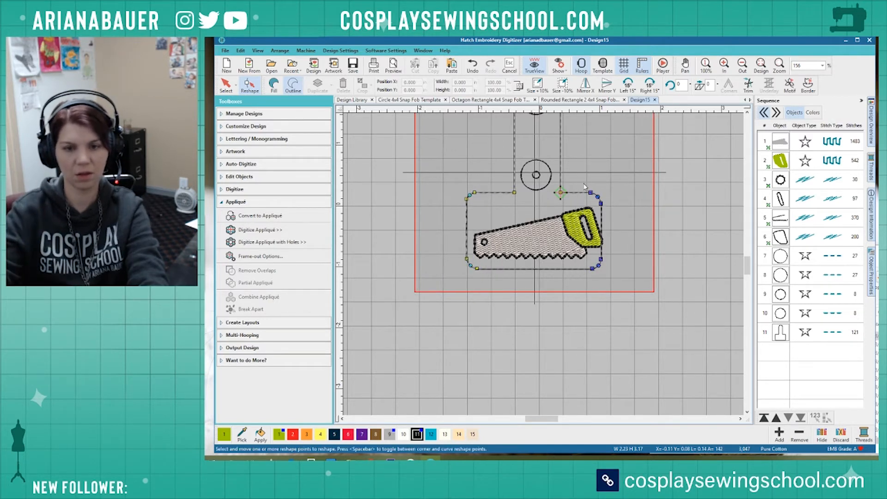
pyautogui.press('Right')
pyautogui.press('Right')
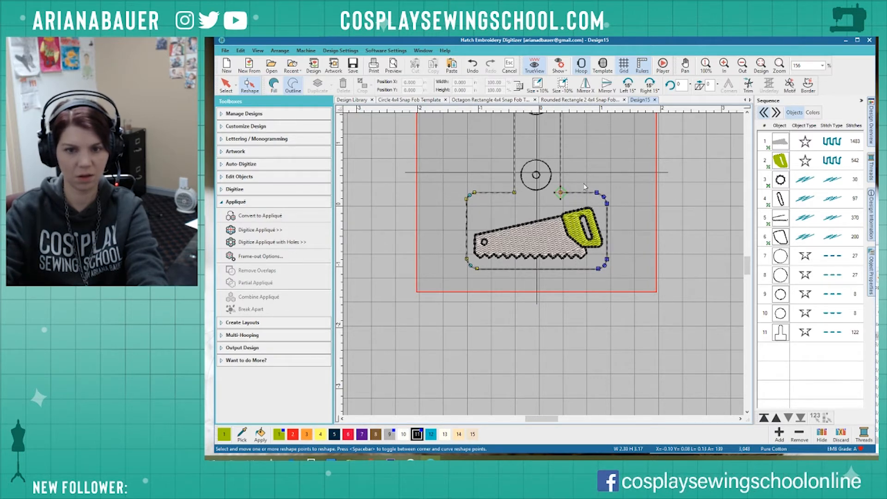
pyautogui.press('Right')
pyautogui.press('Right')
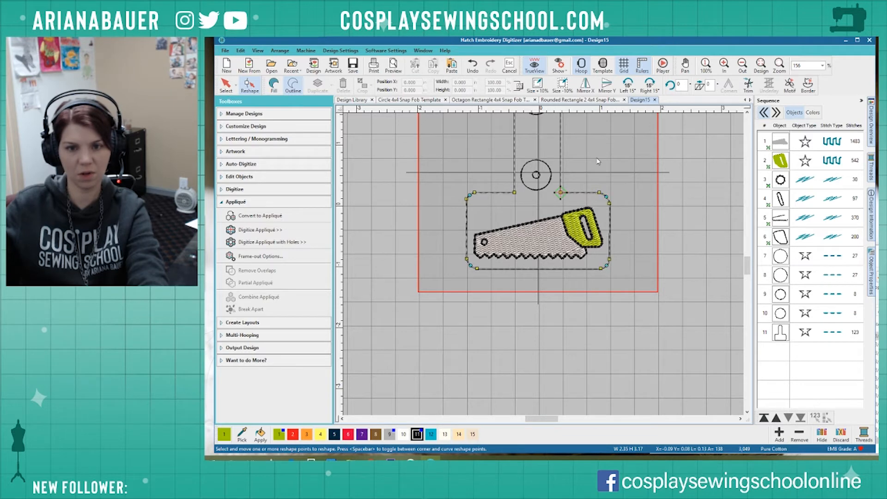
pyautogui.press('Escape')
# Try rotating the entire saw fob design diagonally in the hoop, and undo the rotation.
pyautogui.scroll(-2, 602, 162)
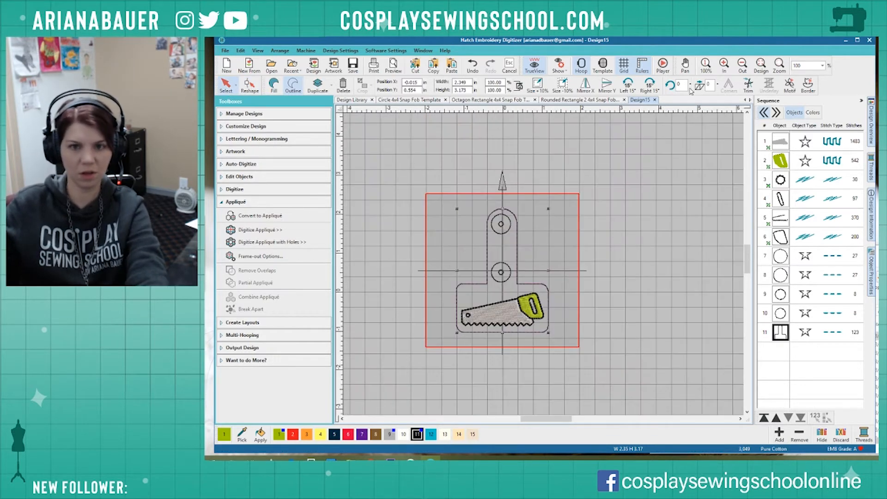
pyautogui.hotkey('ctrl', 'a')
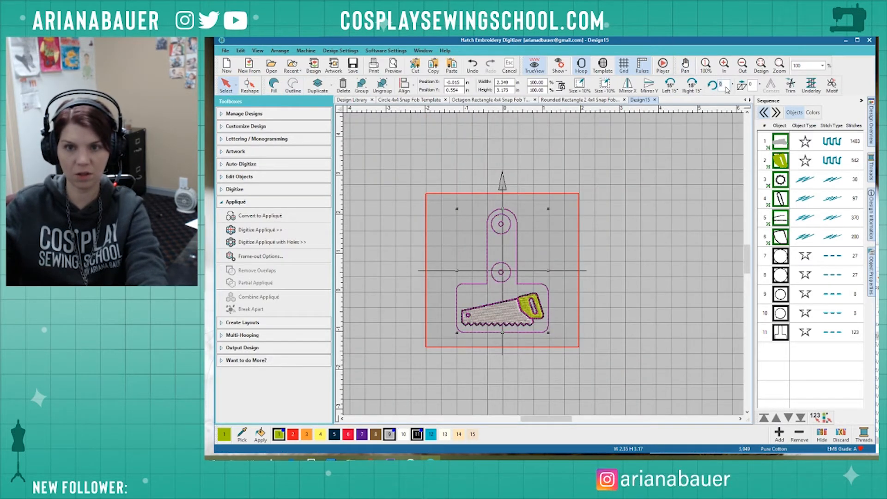
pyautogui.press('Return')
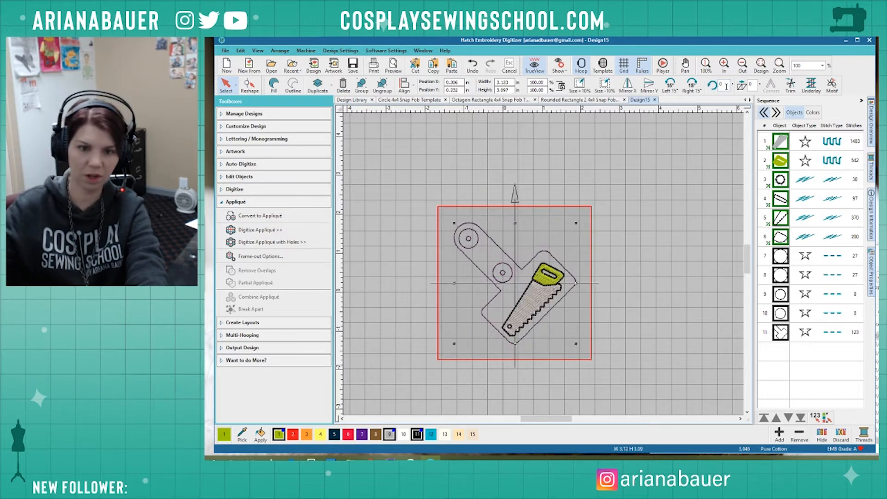
pyautogui.hotkey('ctrl', 'z')
# Move the left corner points of the fob body further outward, widening the outline to about 2.57 in.
pyautogui.scroll(3, 543, 264)
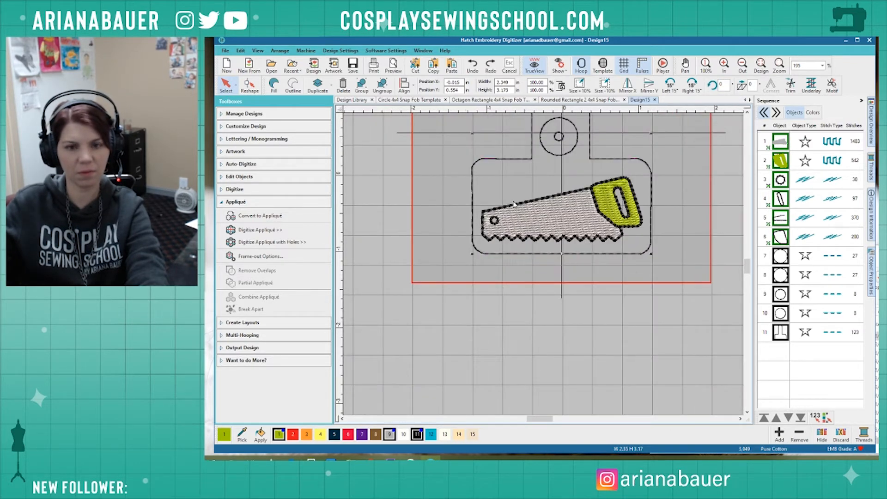
pyautogui.click(457, 298)
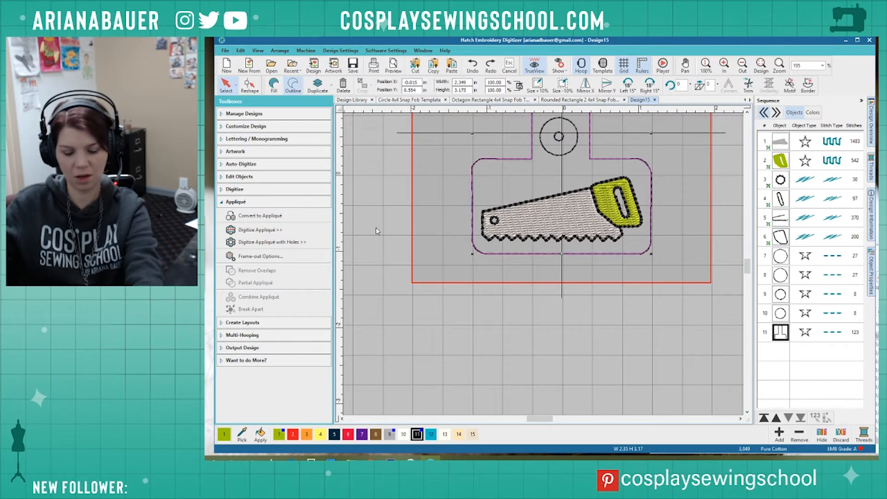
pyautogui.press('h')
pyautogui.moveTo(451, 147); pyautogui.dragTo(501, 273)
pyautogui.press('Left')
pyautogui.press('Left')
pyautogui.press('Left')
pyautogui.press('Left')
pyautogui.press('Left')
pyautogui.press('Left')
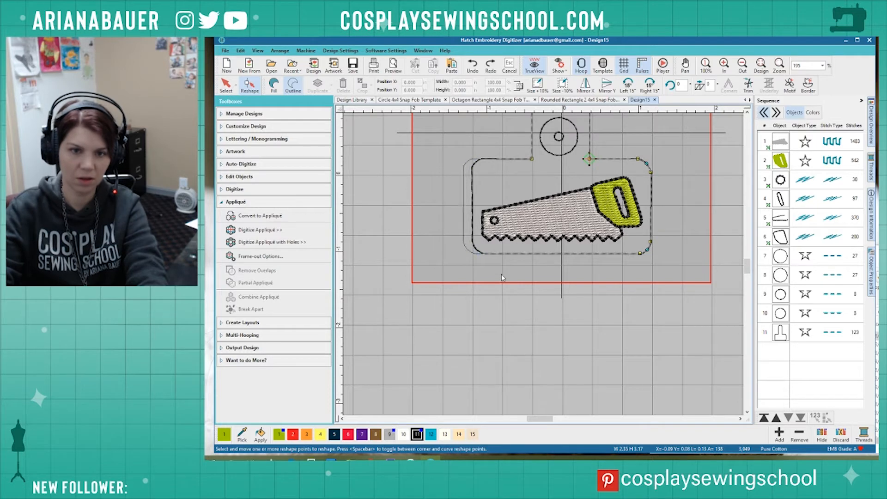
pyautogui.press('Left')
pyautogui.press('Left')
pyautogui.press('Left')
pyautogui.press('Left')
pyautogui.press('Left')
pyautogui.press('Left')
pyautogui.press('Left')
pyautogui.press('Left')
pyautogui.press('Left')
pyautogui.press('Left')
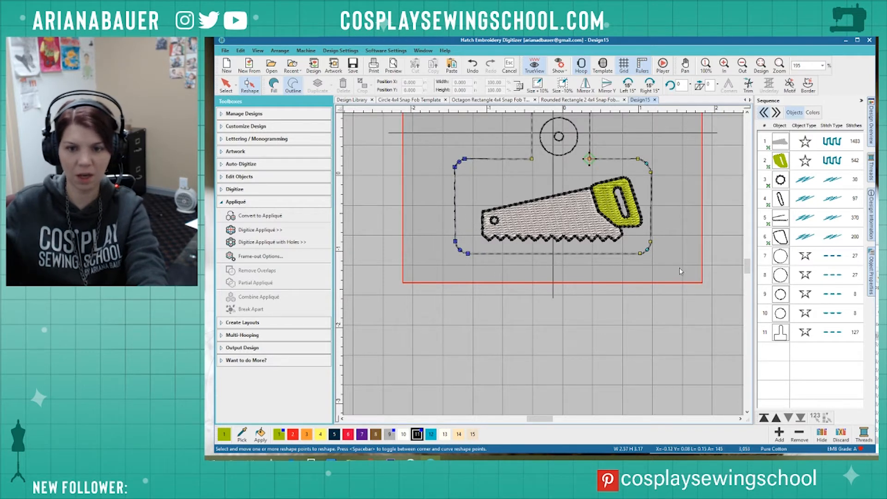
# Move the right corner points of the fob body further outward, widening the outline to about 2.74 in.
pyautogui.moveTo(679, 271); pyautogui.dragTo(620, 153)
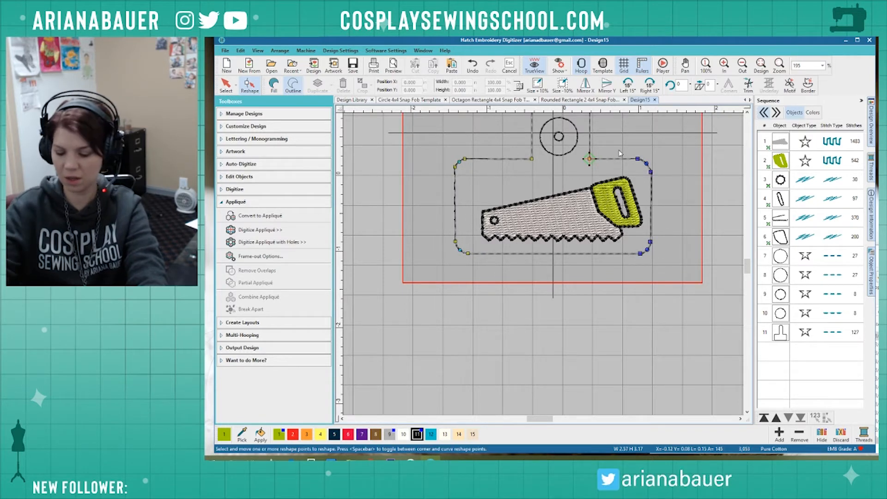
pyautogui.press('Right')
pyautogui.press('Right')
pyautogui.press('Right')
pyautogui.press('Right')
pyautogui.press('Right')
pyautogui.press('Right')
pyautogui.press('Right')
pyautogui.press('Right')
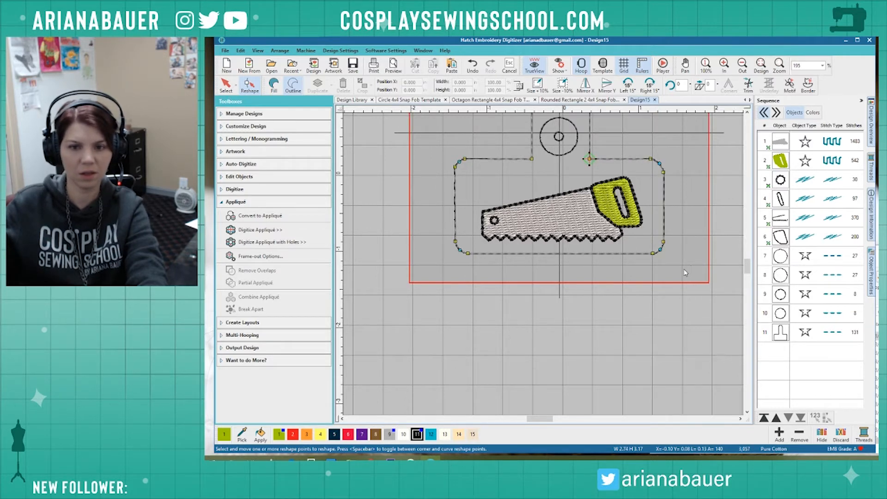
# Lower the bottom corner points of the fob body to make the outline about 3.33 in high, and finish reshaping.
pyautogui.moveTo(688, 272); pyautogui.dragTo(434, 227)
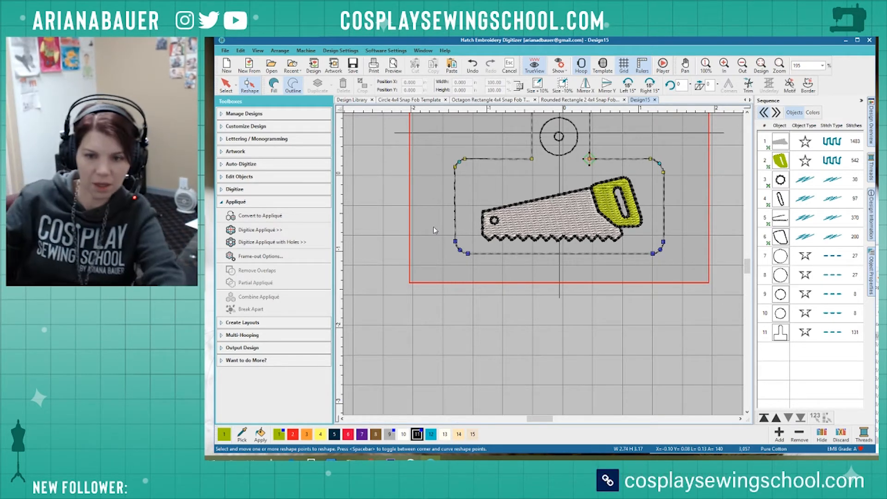
pyautogui.press('Down')
pyautogui.press('Down')
pyautogui.press('Down')
pyautogui.press('Down')
pyautogui.press('Down')
pyautogui.press('Down')
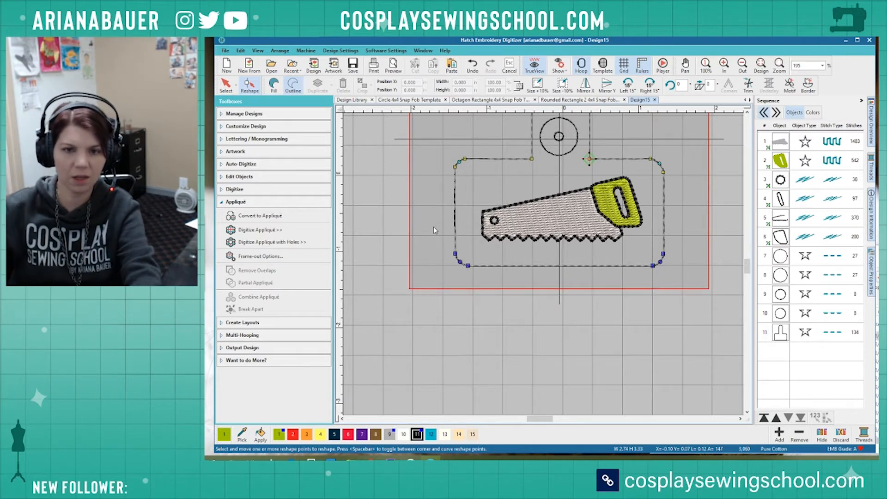
pyautogui.click(673, 238)
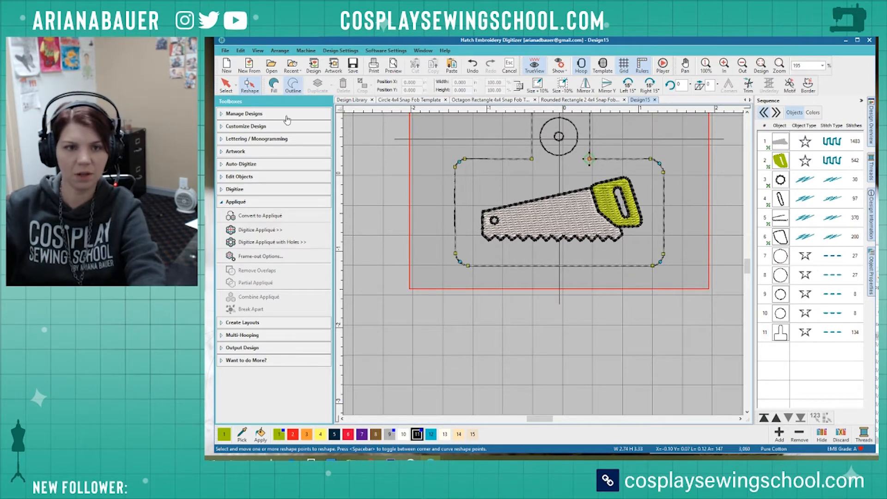
pyautogui.click(226, 86)
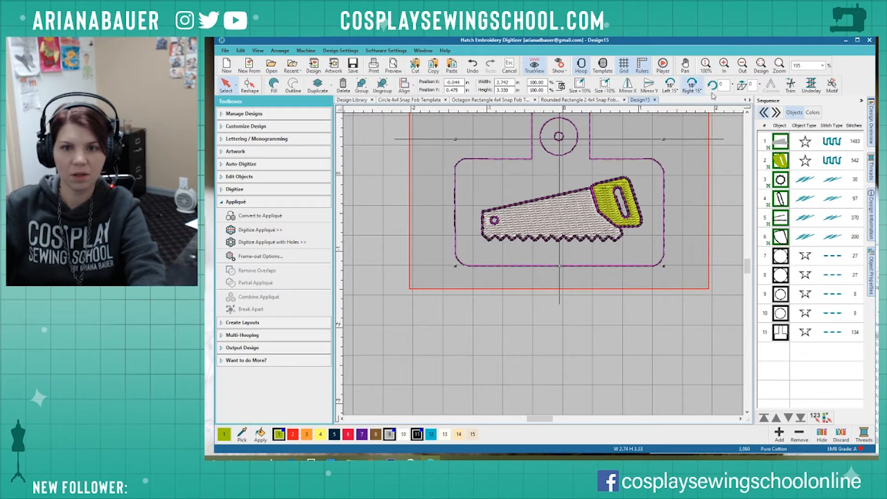
# Try rotating the entire saw fob design by 45 degrees, and undo the rotation.
pyautogui.write('45')
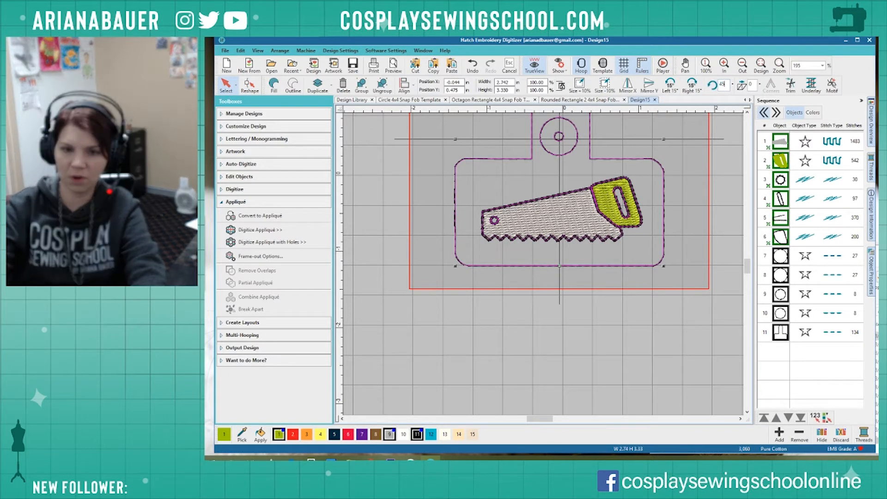
pyautogui.press('Return')
pyautogui.hotkey('ctrl', 'z')
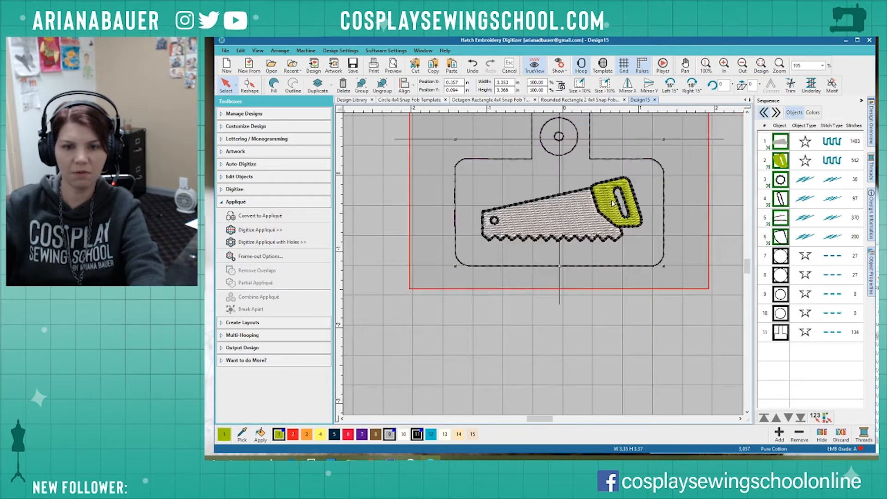
# Enlarge the saw to about 2.60 in wide by 1.05 in high and nudge it into place inside the fob body.
pyautogui.click(637, 218)
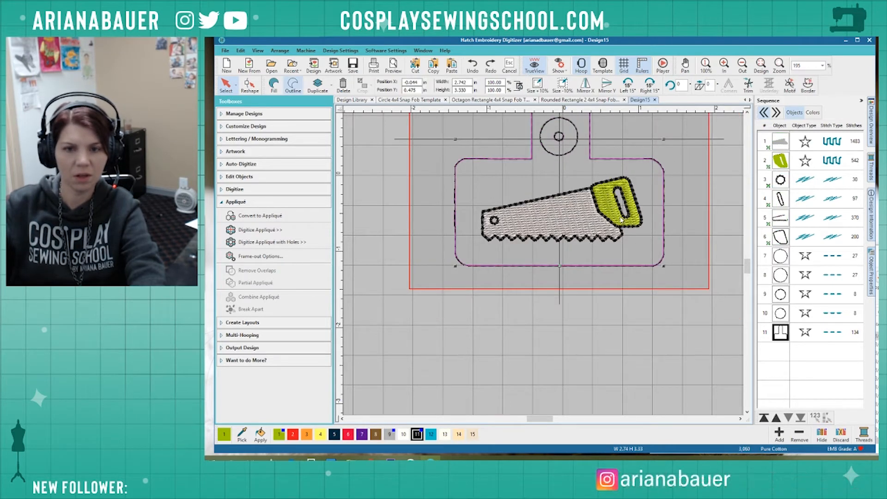
pyautogui.moveTo(641, 241); pyautogui.dragTo(661, 259)
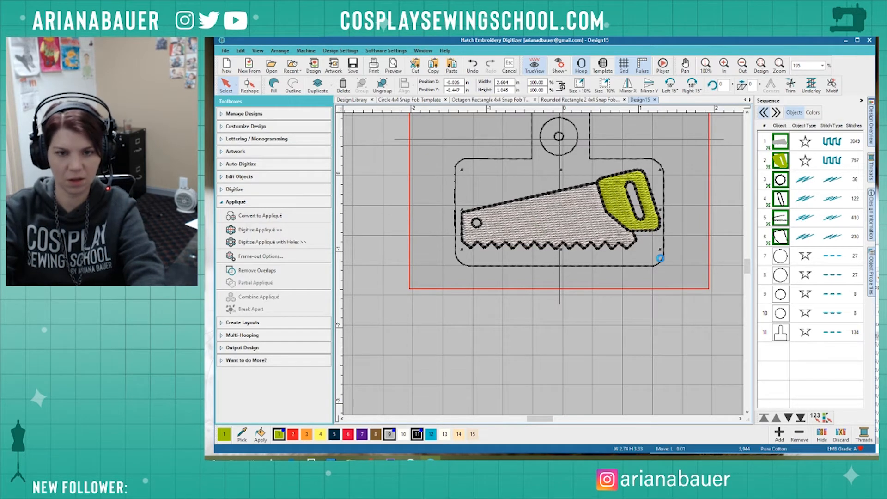
pyautogui.press('Left')
pyautogui.press('Down')
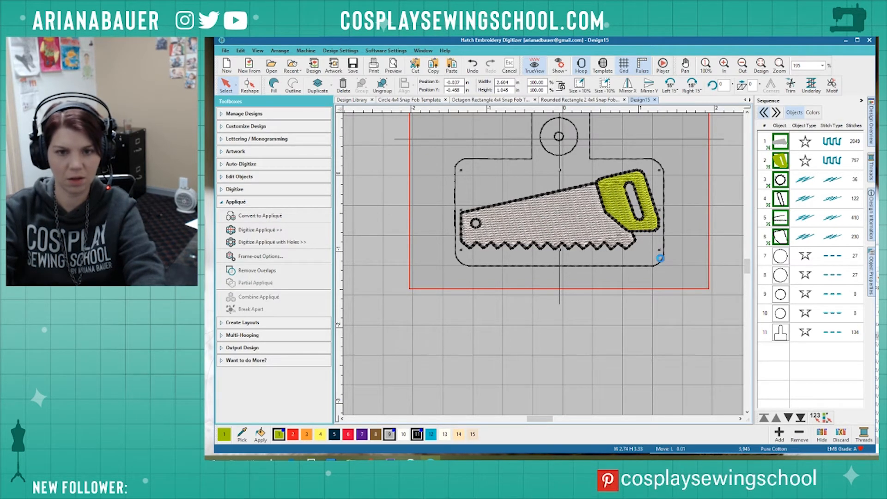
pyautogui.press('Right')
pyautogui.press('Down')
pyautogui.press('Down')
pyautogui.press('Down')
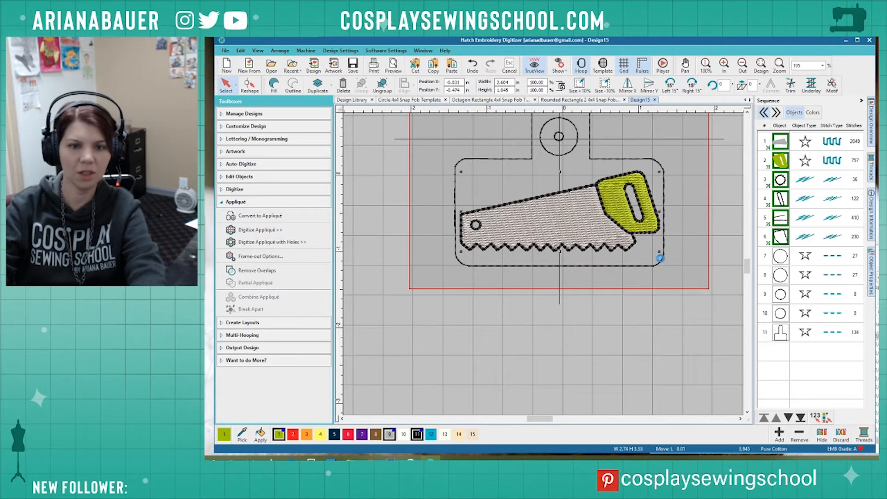
# Move the left corner points of the fob body further outward, widening the outline to about 2.86 in.
pyautogui.click(462, 176)
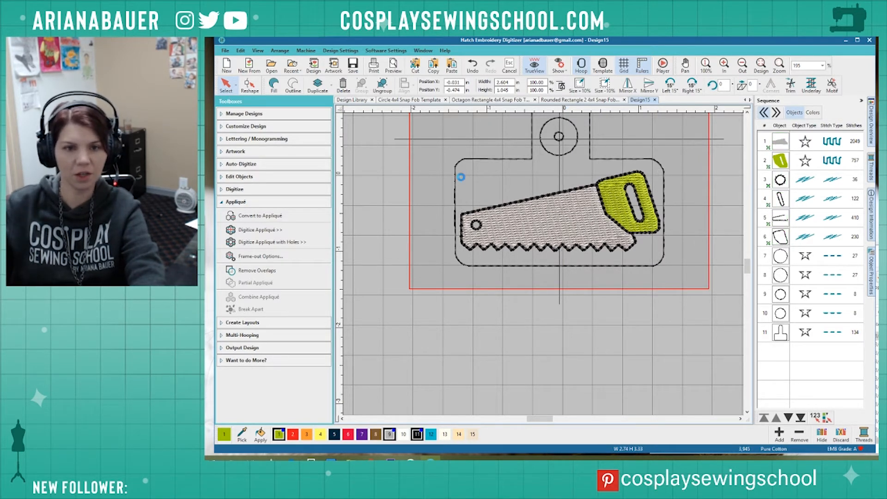
pyautogui.click(475, 158)
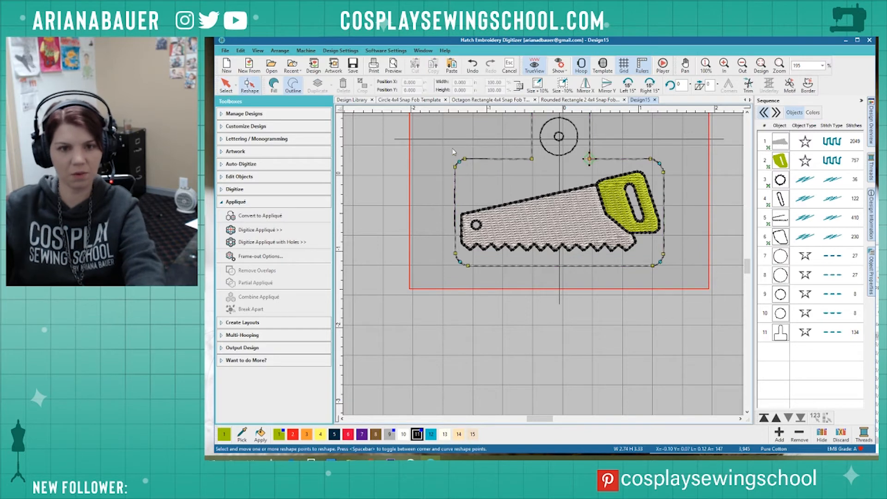
pyautogui.press('h')
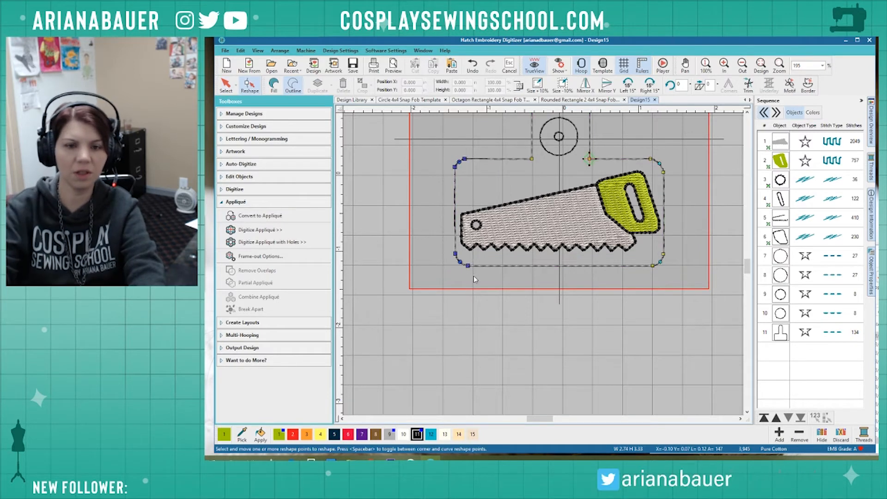
pyautogui.press('Left')
pyautogui.press('Left')
pyautogui.press('Left')
pyautogui.press('Left')
pyautogui.press('Left')
pyautogui.press('Left')
pyautogui.press('Left')
pyautogui.press('Left')
pyautogui.press('Left')
pyautogui.press('Left')
pyautogui.press('Left')
pyautogui.press('Left')
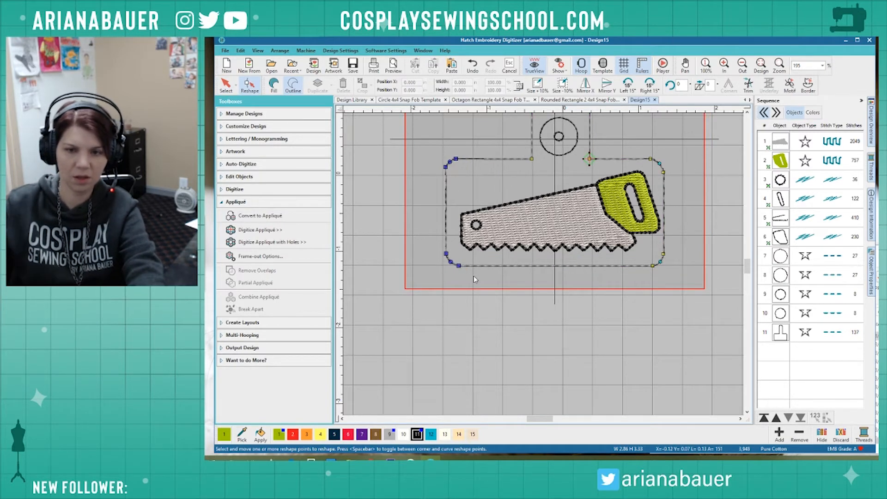
# Move the right corner points of the fob body outward, widening the outline to about 2.96 in, and finish reshaping.
pyautogui.moveTo(705, 137); pyautogui.dragTo(622, 286)
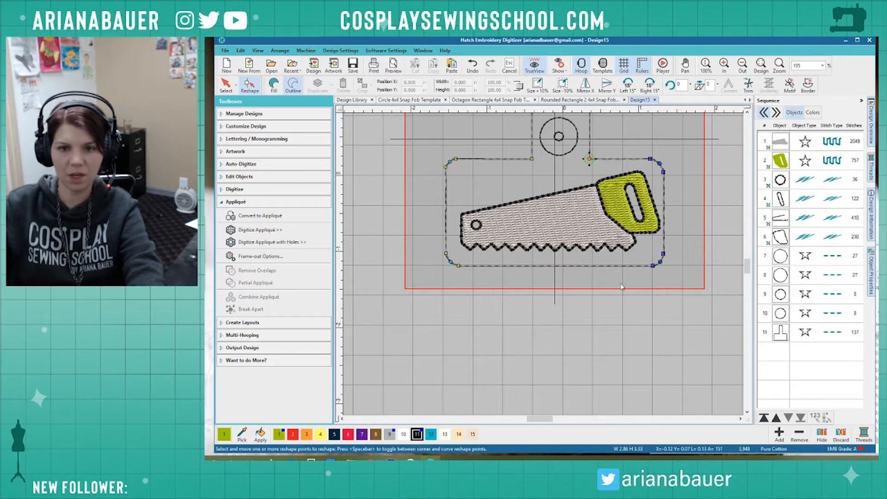
pyautogui.press('Right')
pyautogui.press('Right')
pyautogui.press('Right')
pyautogui.press('Right')
pyautogui.press('Right')
pyautogui.press('Right')
pyautogui.press('Right')
pyautogui.press('Right')
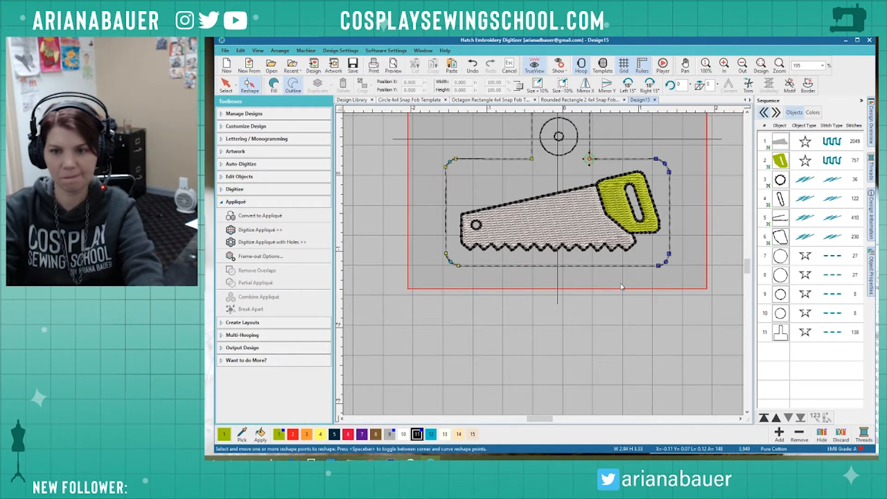
pyautogui.press('Right')
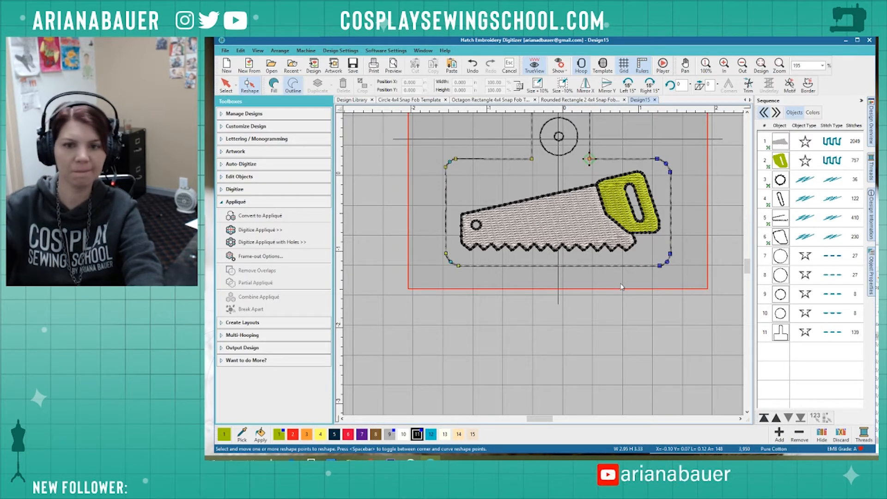
pyautogui.press('Right')
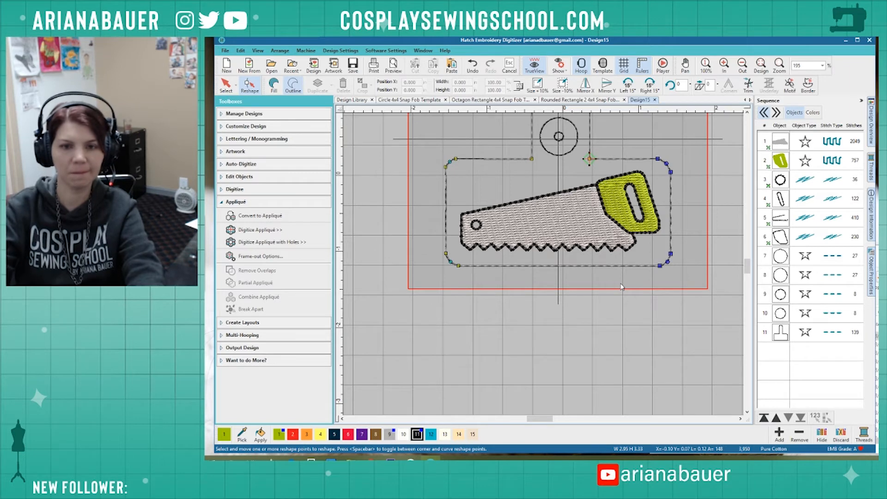
pyautogui.click(226, 86)
# Rotate the entire saw fob design by 45 degrees.
pyautogui.scroll(-2, 523, 279)
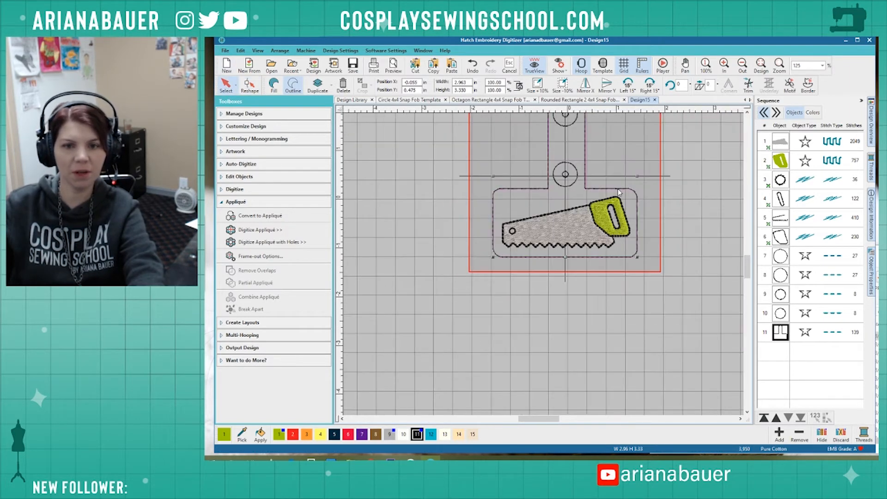
pyautogui.hotkey('ctrl', 'a')
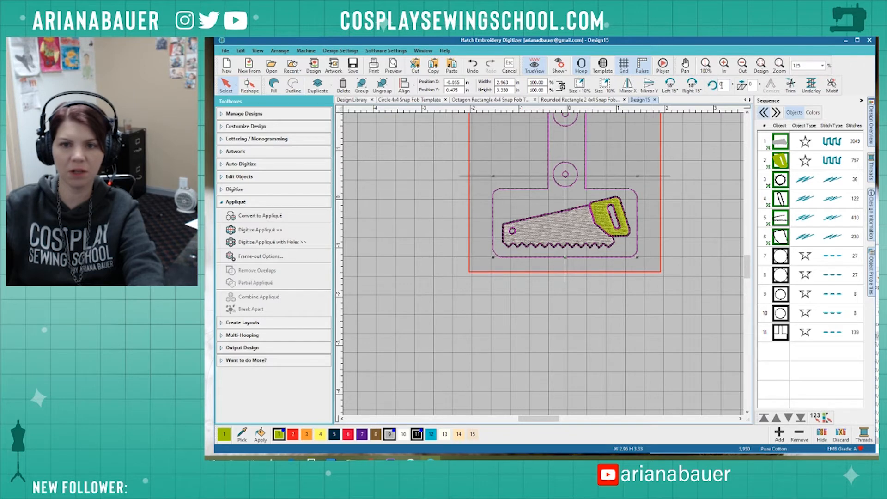
pyautogui.write('45')
pyautogui.press('Return')
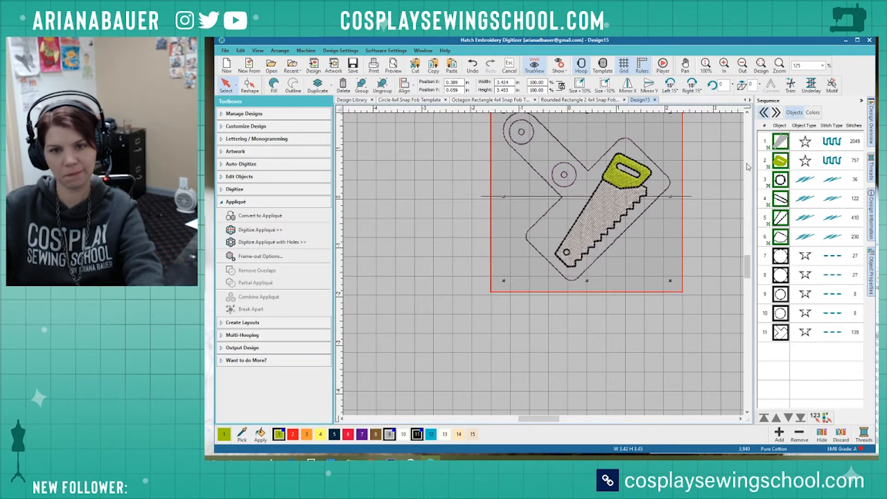
pyautogui.click(724, 226)
# Scale the saw down slightly inside the rotated fob outline.
pyautogui.click(615, 200)
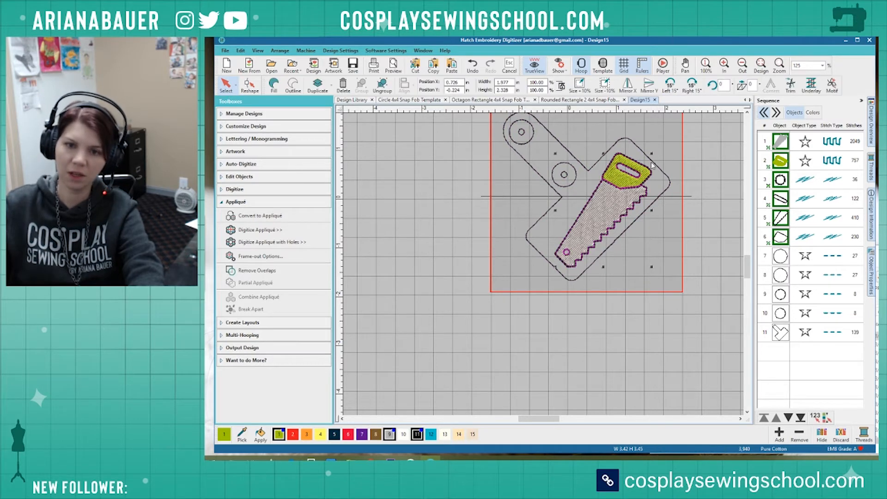
pyautogui.moveTo(654, 157); pyautogui.dragTo(650, 153)
pyautogui.click(698, 222)
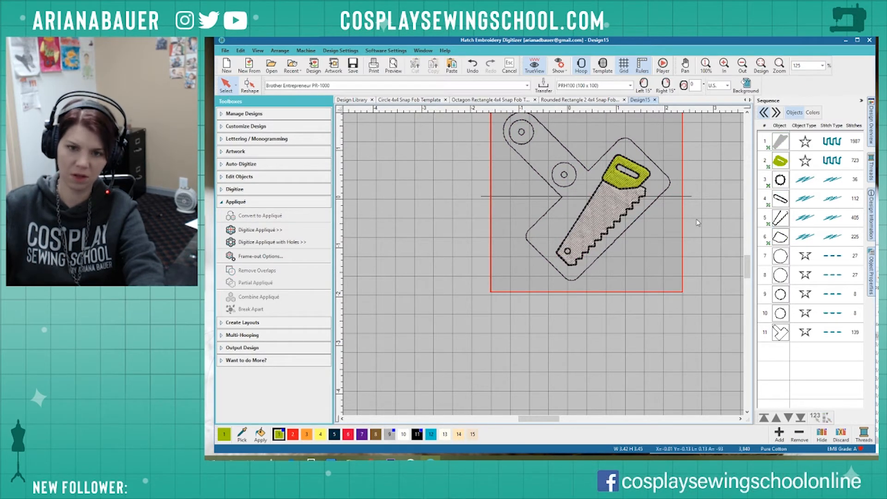
# Examine how the rotated saw fob sits within the hoop, at 100% and 200% zoom.
pyautogui.scroll(1, 683, 229)
pyautogui.scroll(-1, 545, 266)
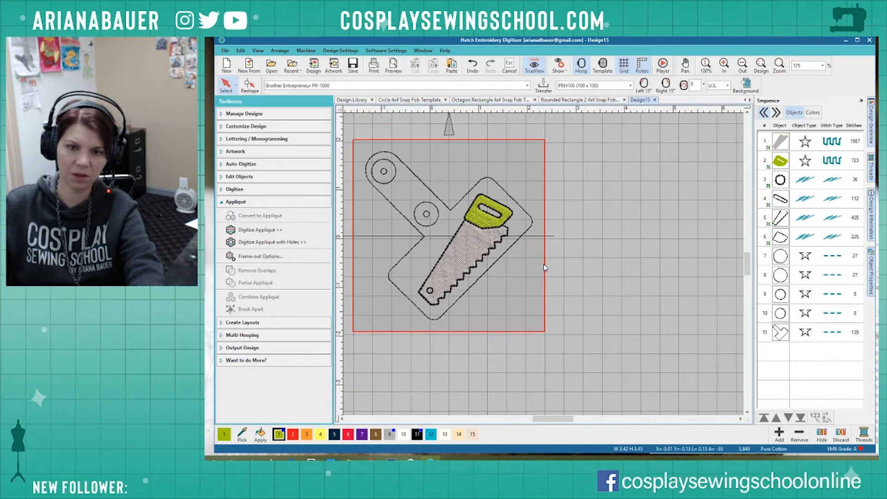
pyautogui.scroll(-1, 427, 238)
pyautogui.scroll(1, 573, 260)
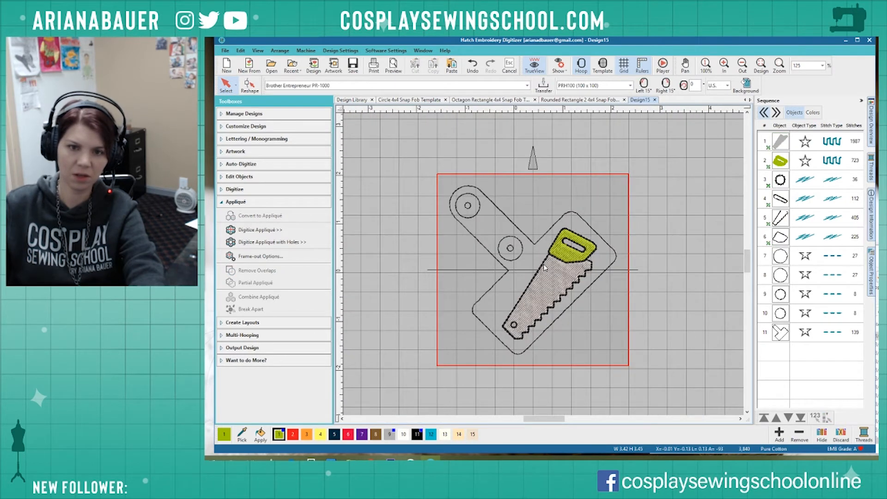
pyautogui.click(706, 64)
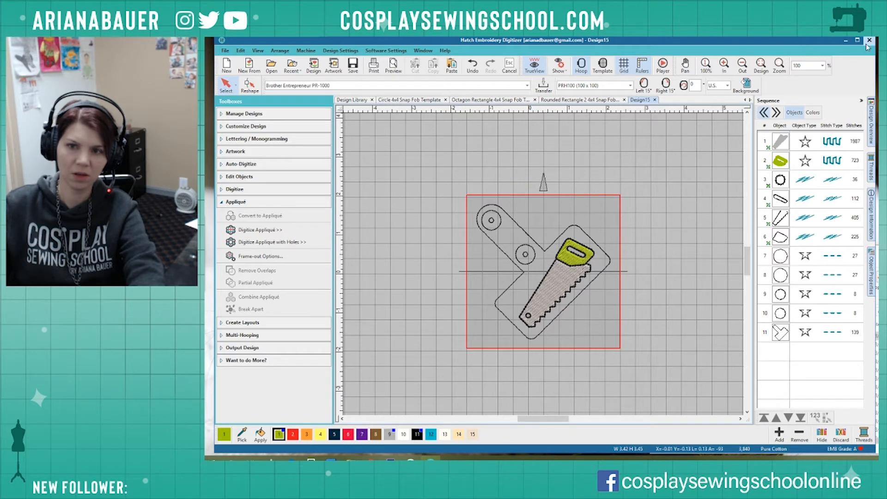
pyautogui.click(822, 65)
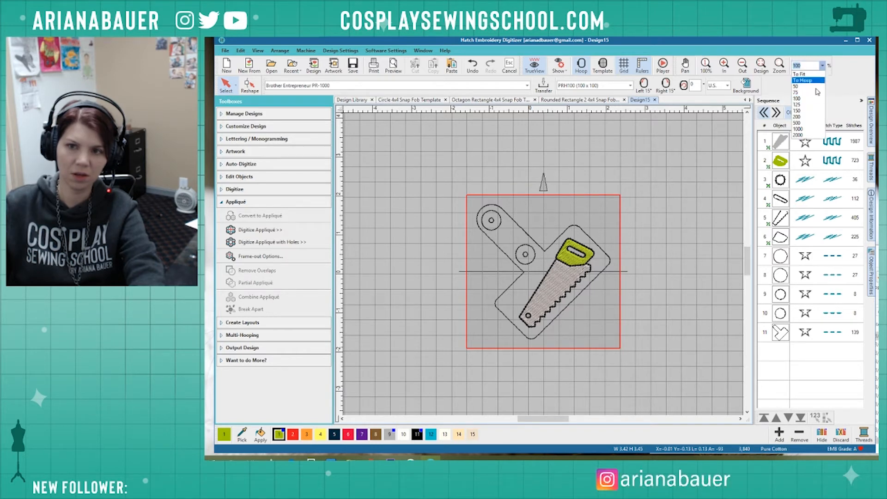
pyautogui.click(805, 118)
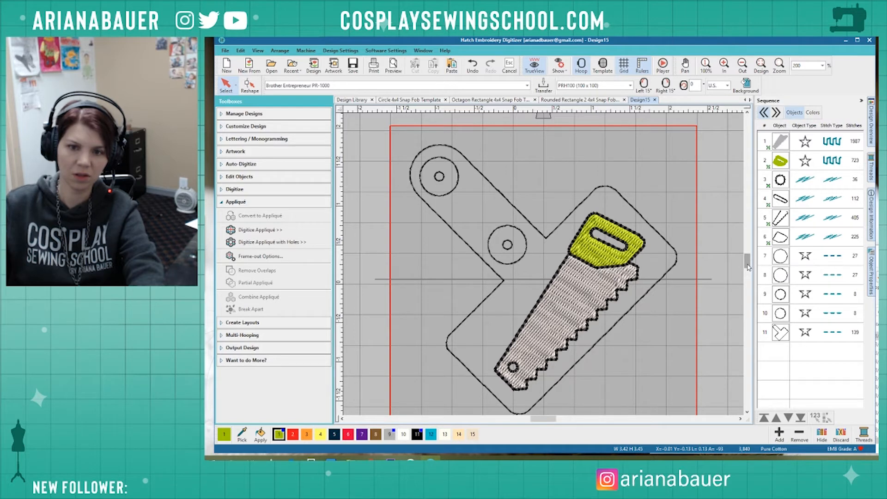
pyautogui.moveTo(749, 267); pyautogui.dragTo(749, 269)
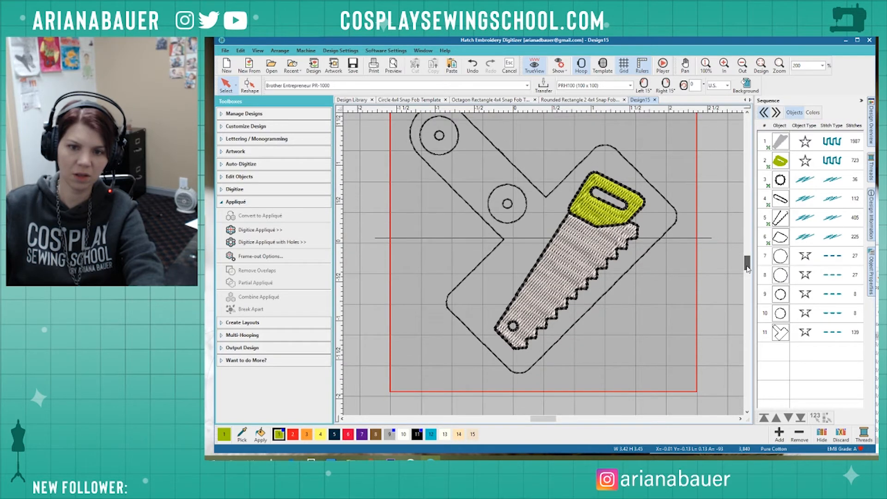
# Convert the fob outline to appliqué and delete the two larger snap guide circles on the tab.
pyautogui.click(493, 228)
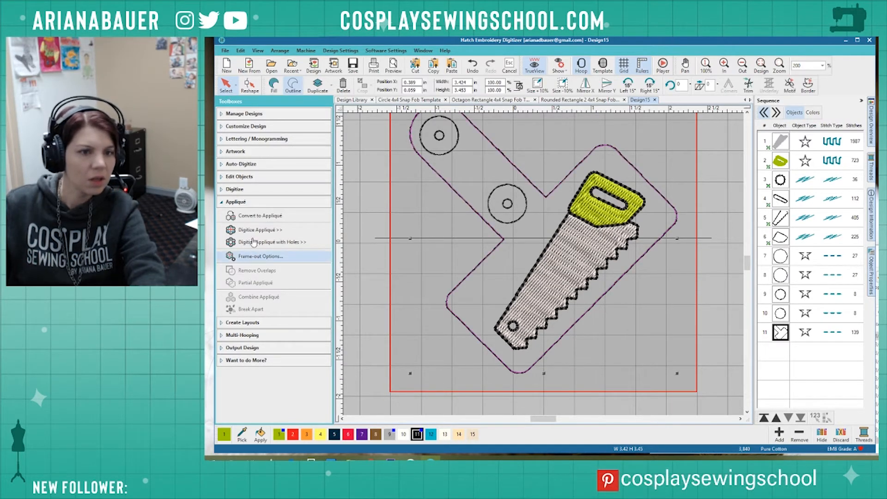
pyautogui.click(254, 216)
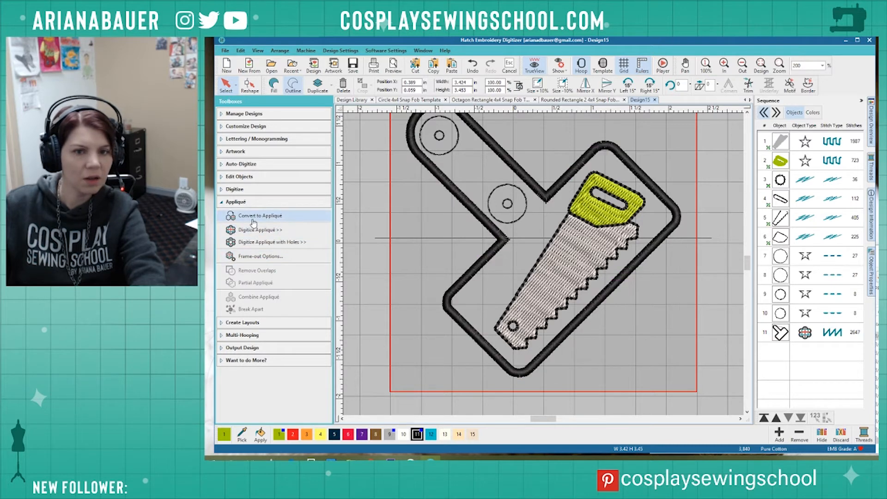
pyautogui.click(522, 219)
pyautogui.press('Delete')
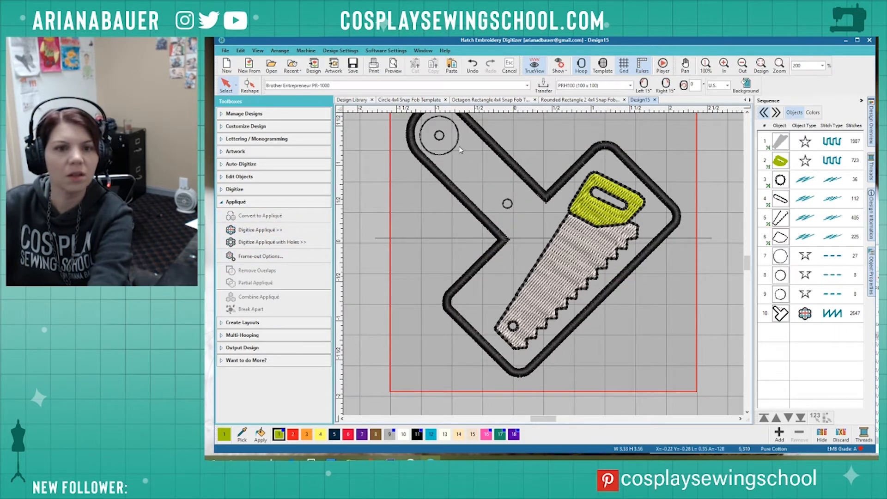
pyautogui.click(453, 148)
pyautogui.press('Delete')
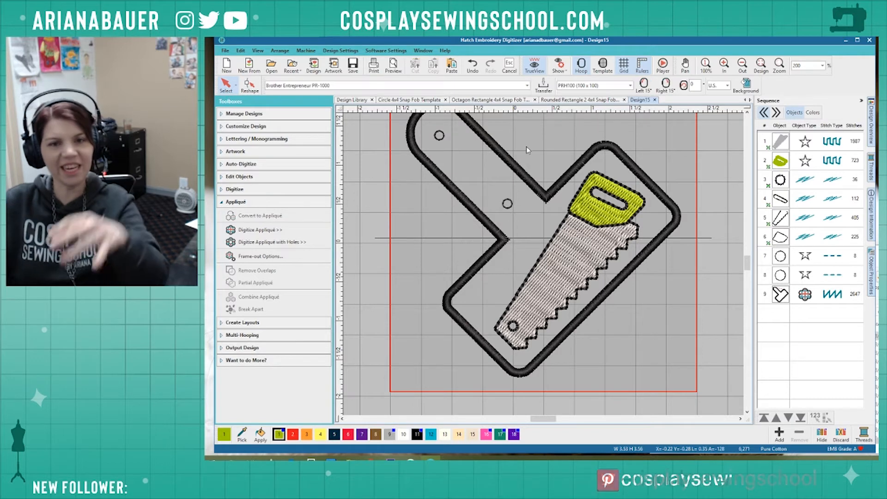
# Break apart the fob's appliqué into its component layers, and break apart the remaining black border as well.
pyautogui.click(514, 175)
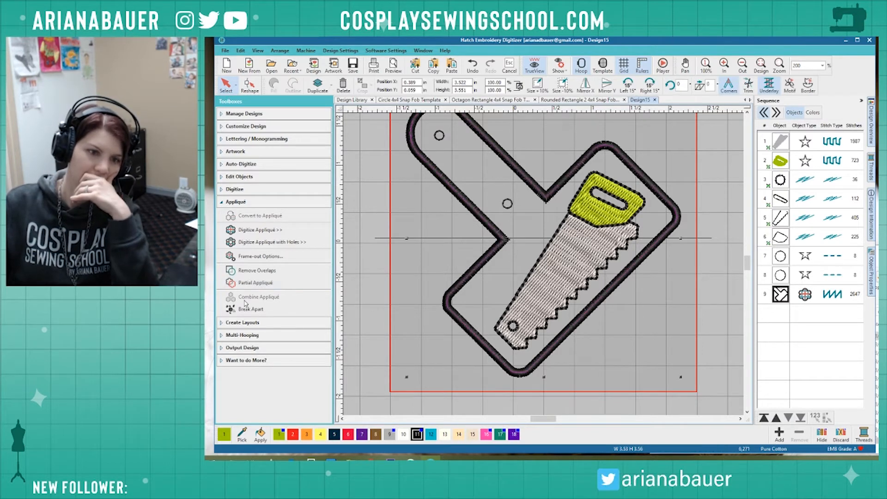
pyautogui.click(240, 310)
pyautogui.click(515, 173)
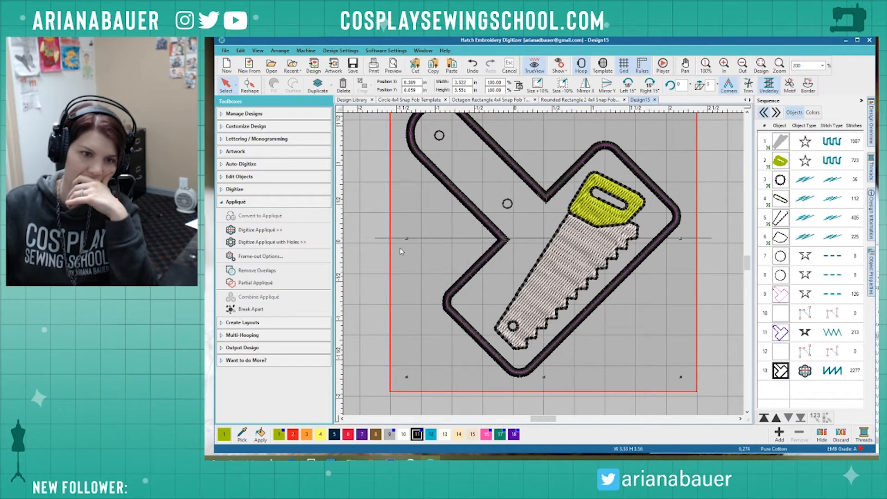
pyautogui.click(263, 309)
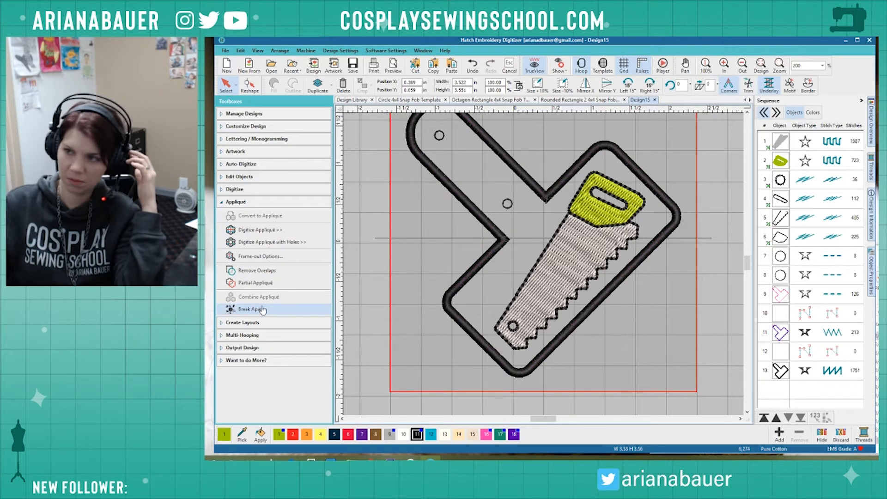
# Move the four appliqué layers preceding the black border to the start of the stitching sequence.
pyautogui.click(780, 296)
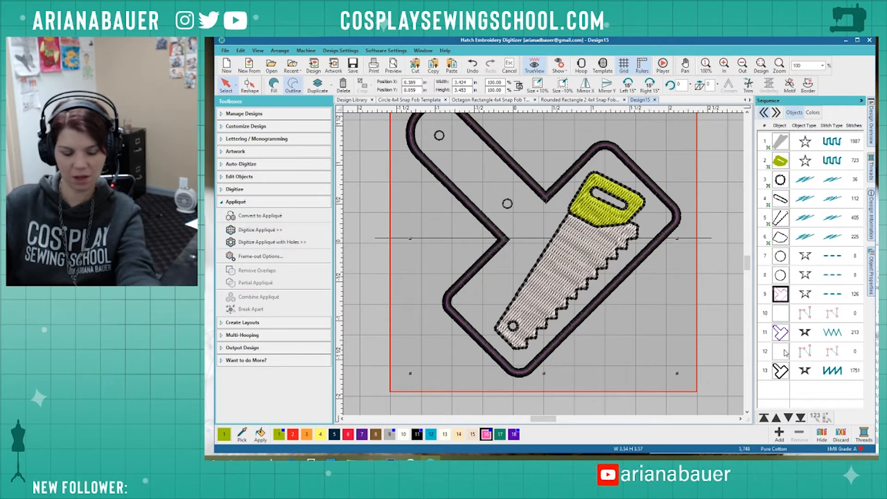
pyautogui.keyDown('shift'); pyautogui.click(785, 353); pyautogui.keyUp('shift')
pyautogui.click(765, 418)
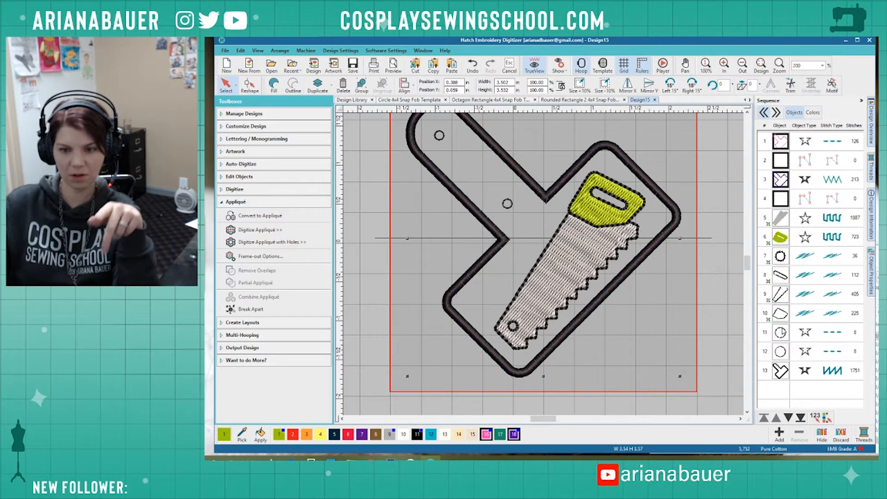
pyautogui.click(722, 293)
pyautogui.scroll(-2, 722, 293)
pyautogui.scroll(2, 438, 231)
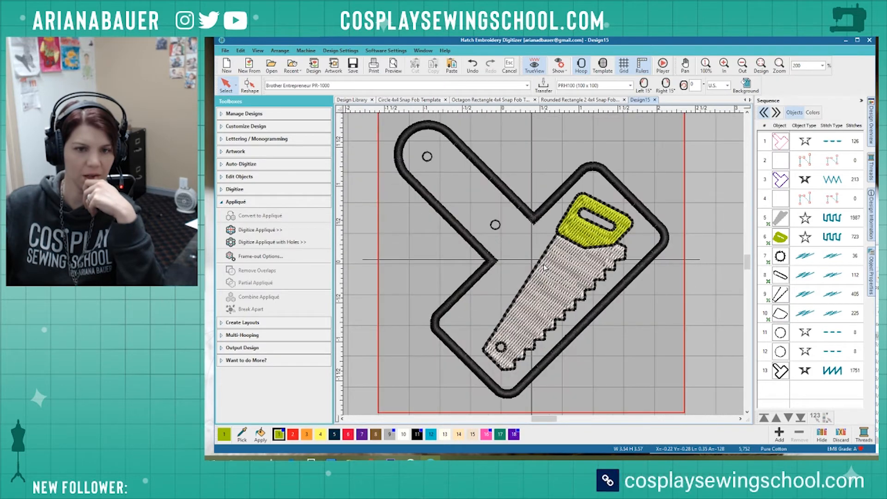
# Save the saw design as "Saw Snap Fob" in the Snap Fob folder, close it, and start a new blank design.
pyautogui.hotkey('ctrl', 's')
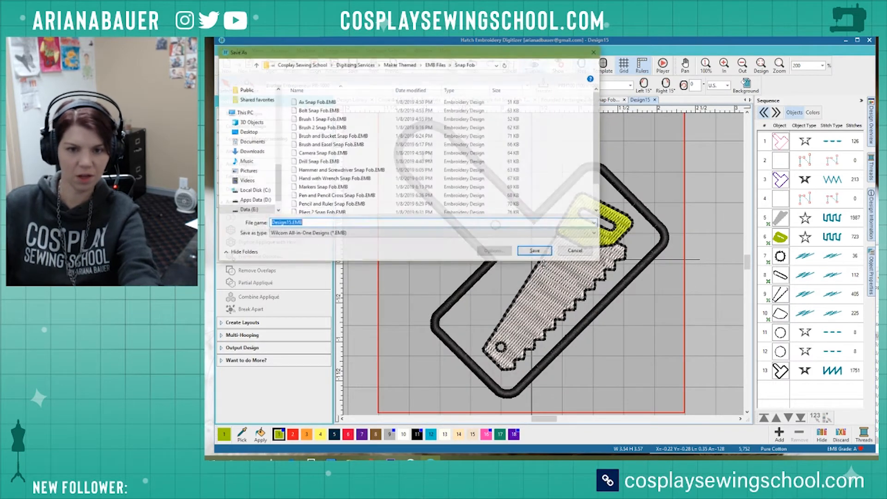
pyautogui.write('Saw Snap Fob')
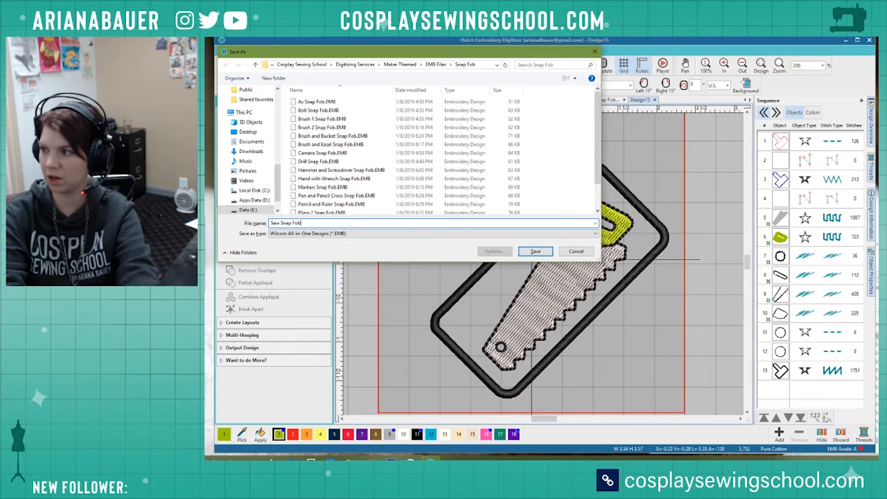
pyautogui.press('Return')
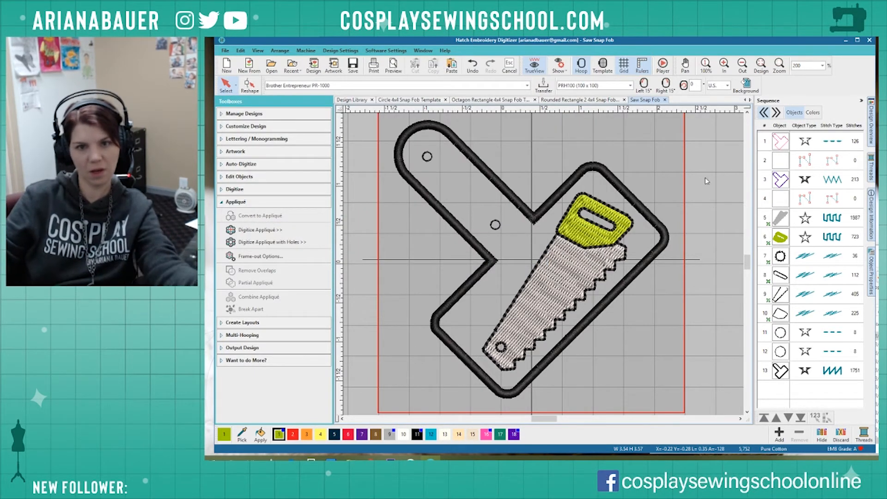
pyautogui.click(665, 100)
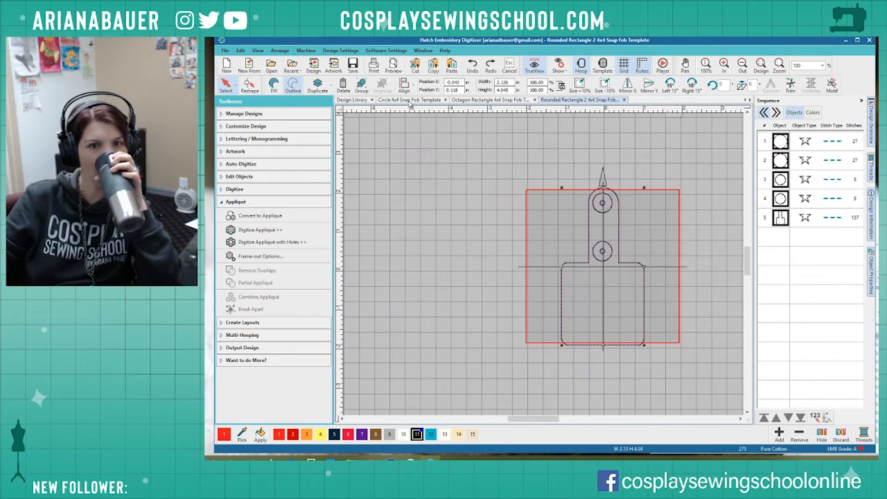
pyautogui.click(226, 66)
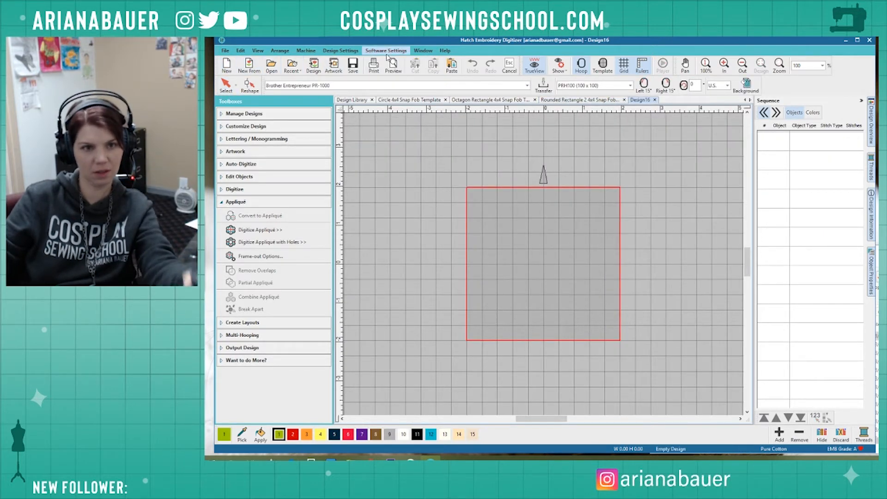
# Insert the Screwdrivers.EMB design from the Small folder into the blank design.
pyautogui.click(313, 68)
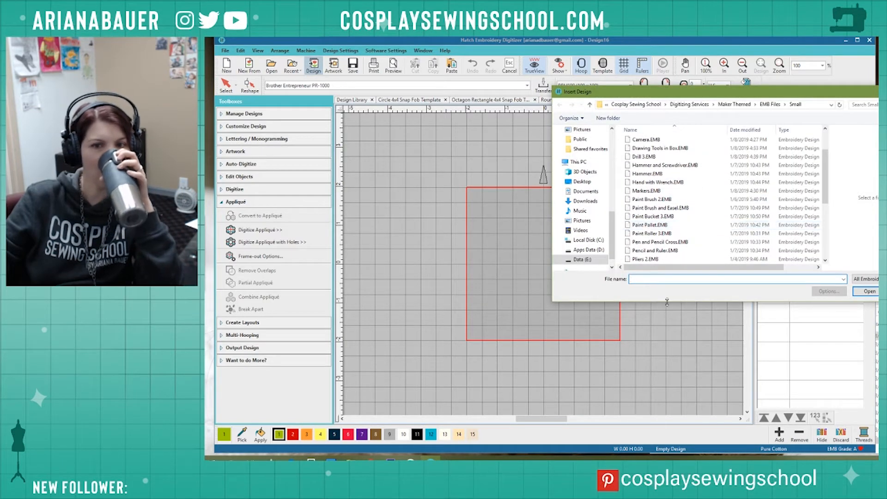
pyautogui.scroll(-3, 670, 238)
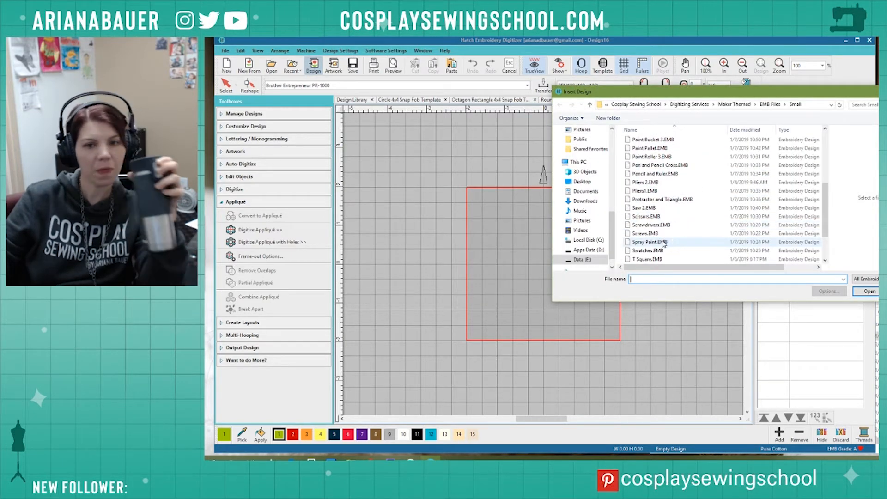
pyautogui.click(655, 241)
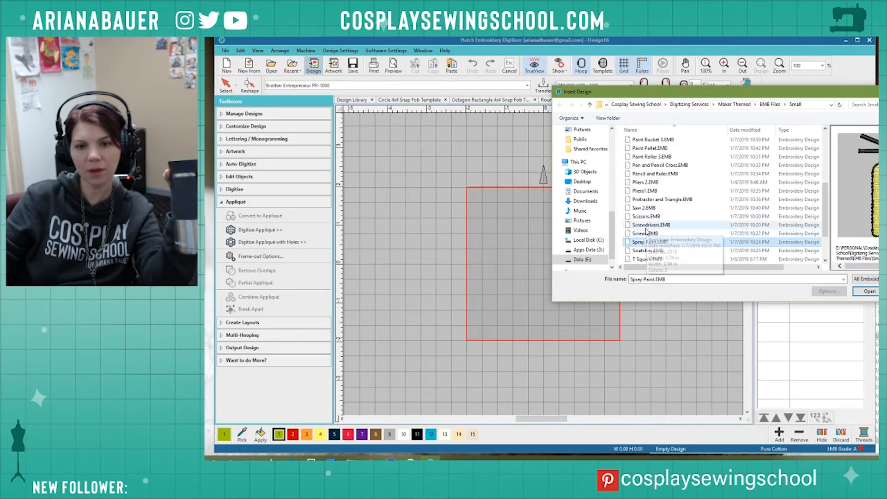
pyautogui.click(649, 234)
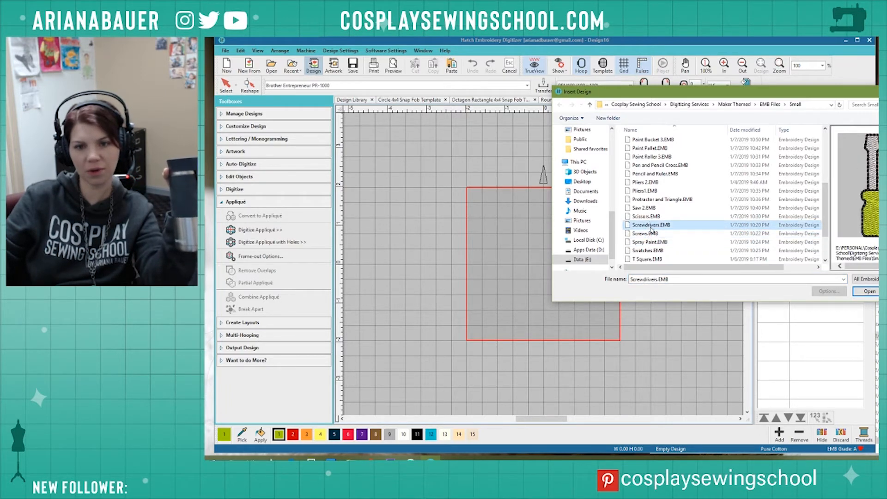
pyautogui.click(649, 225)
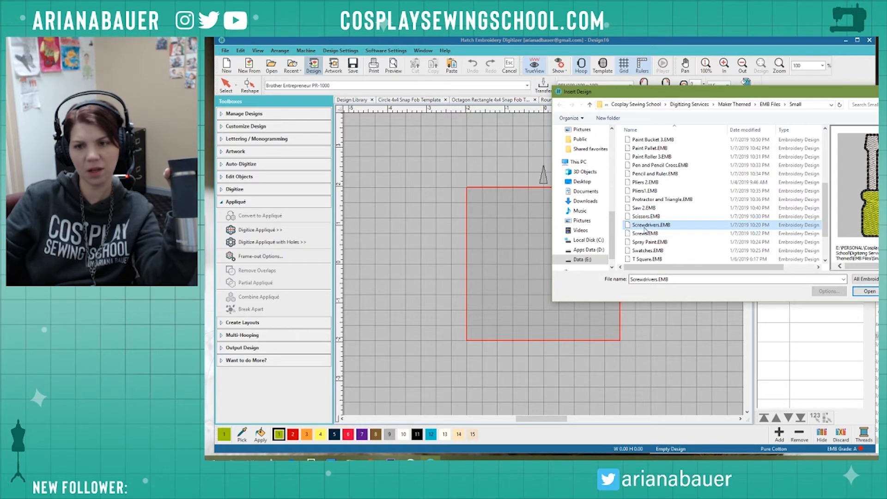
pyautogui.click(650, 235)
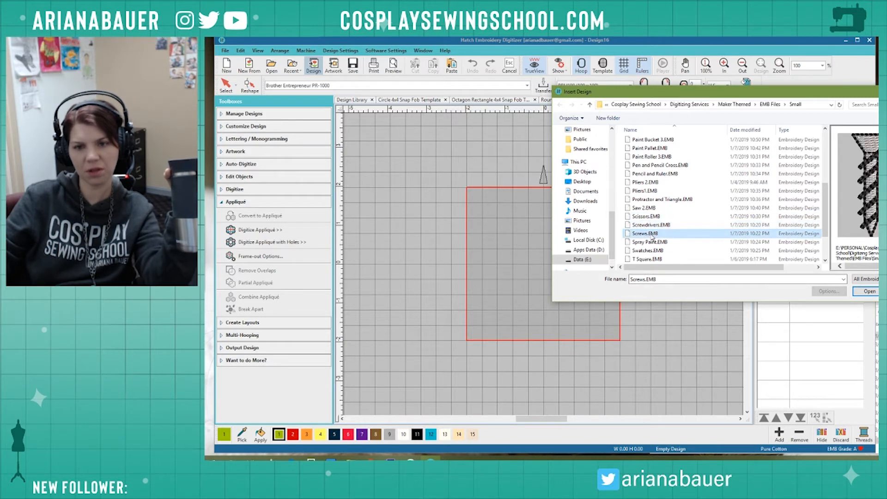
pyautogui.doubleClick(650, 226)
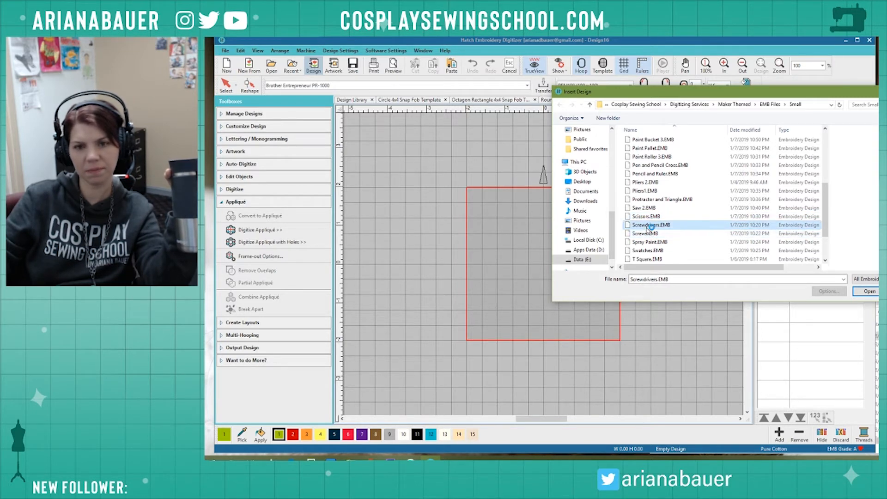
# Check the existing snap fobs in the Design Library for one that already uses a screwdriver.
pyautogui.click(348, 99)
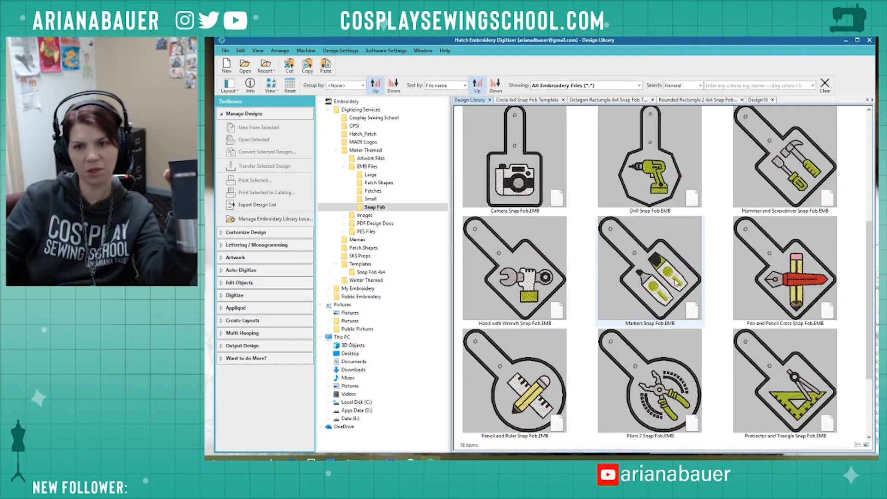
pyautogui.scroll(-2, 694, 294)
pyautogui.scroll(4, 709, 308)
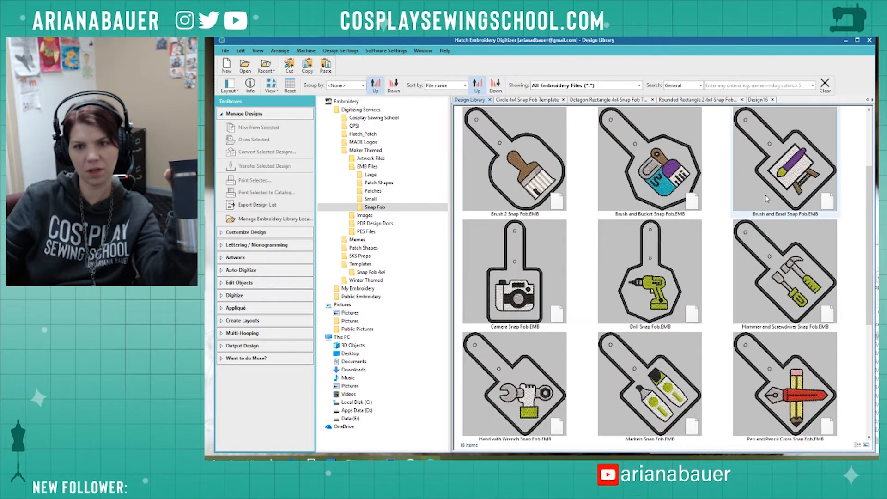
pyautogui.click(800, 268)
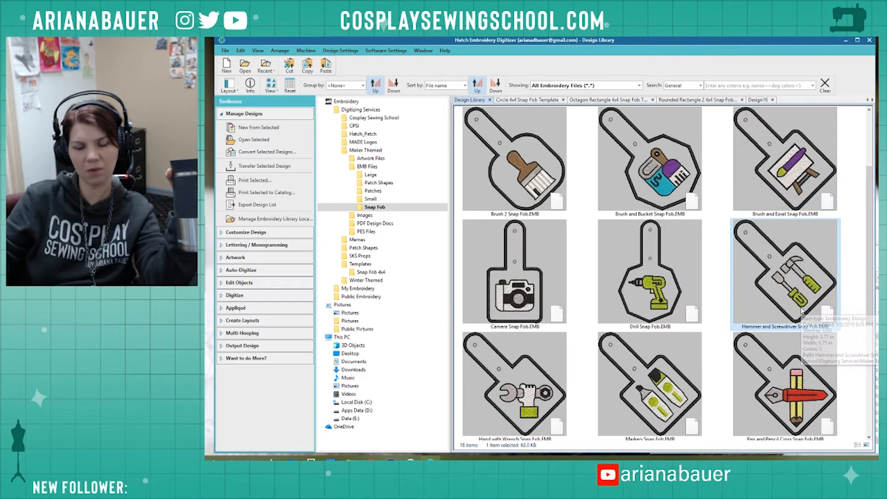
pyautogui.click(762, 100)
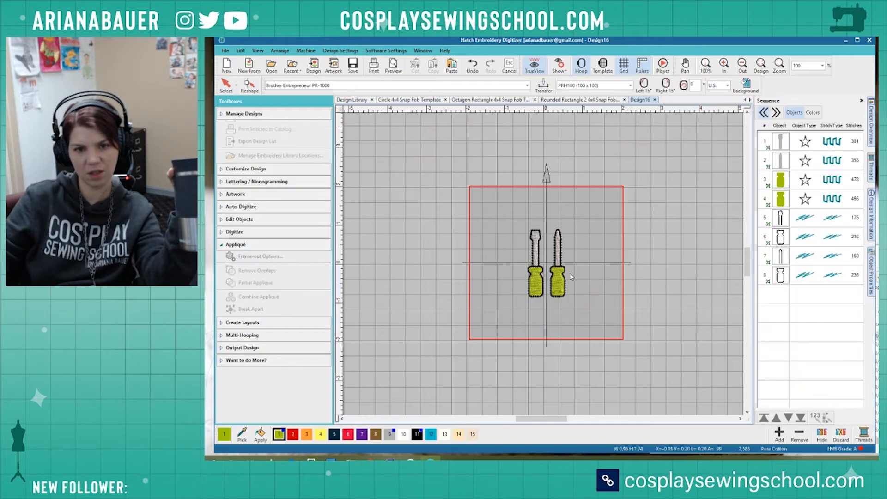
# Remove the inserted screwdrivers from the new design and insert Screws.EMB from the Small folder instead.
pyautogui.click(556, 279)
pyautogui.hotkey('ctrl', 'x')
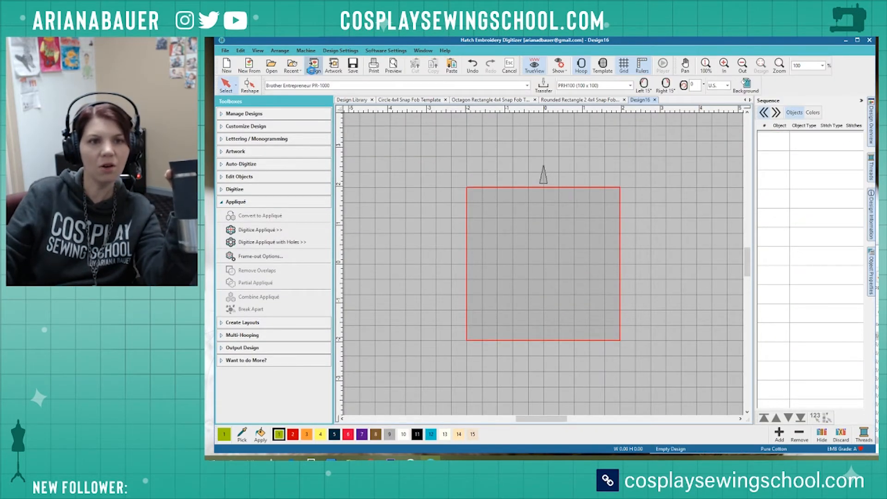
pyautogui.click(314, 67)
pyautogui.scroll(-10, 656, 244)
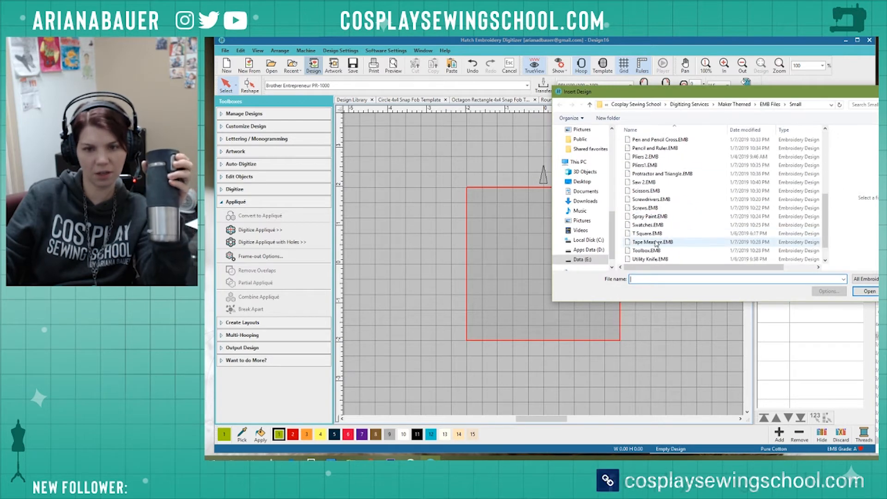
pyautogui.doubleClick(653, 212)
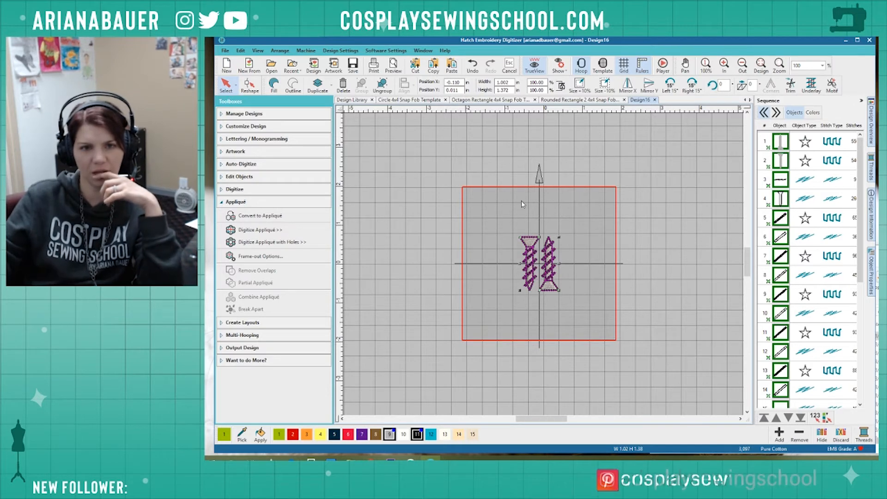
pyautogui.click(514, 215)
# Copy the entire Rounded Rectangle 2 4x4 Snap Fob Template outline with its snap guides into the screws design.
pyautogui.click(592, 100)
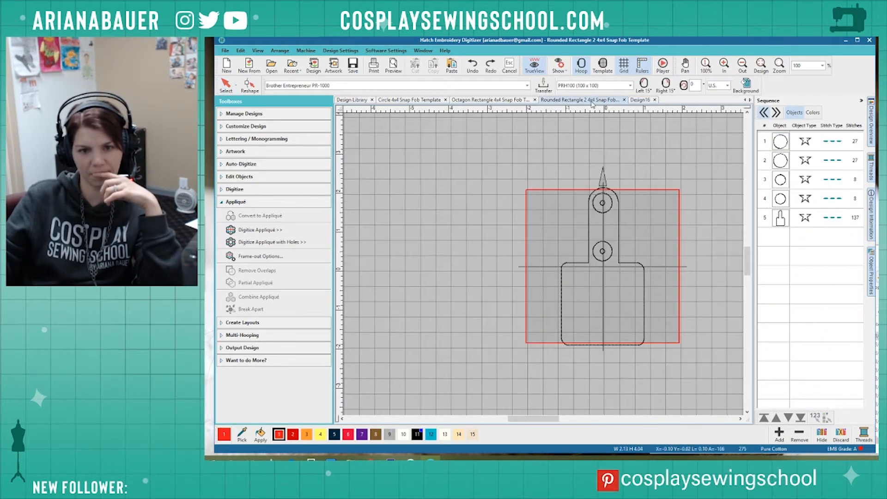
pyautogui.click(625, 272)
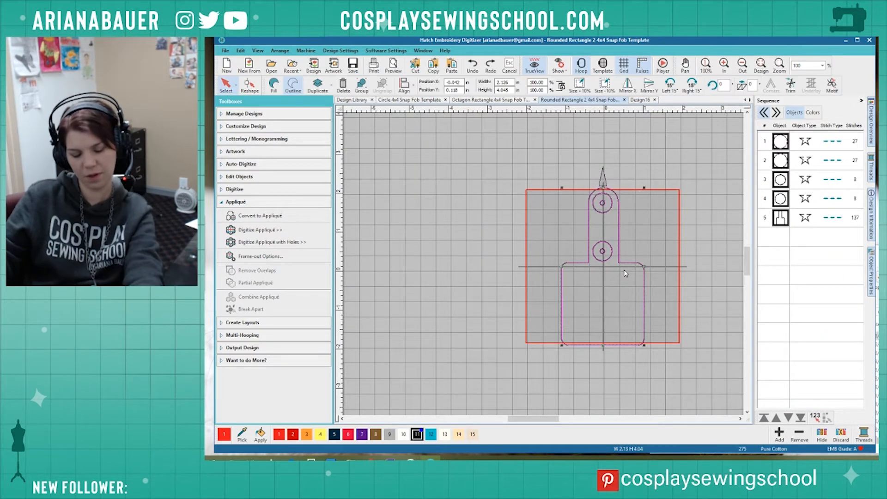
pyautogui.click(651, 100)
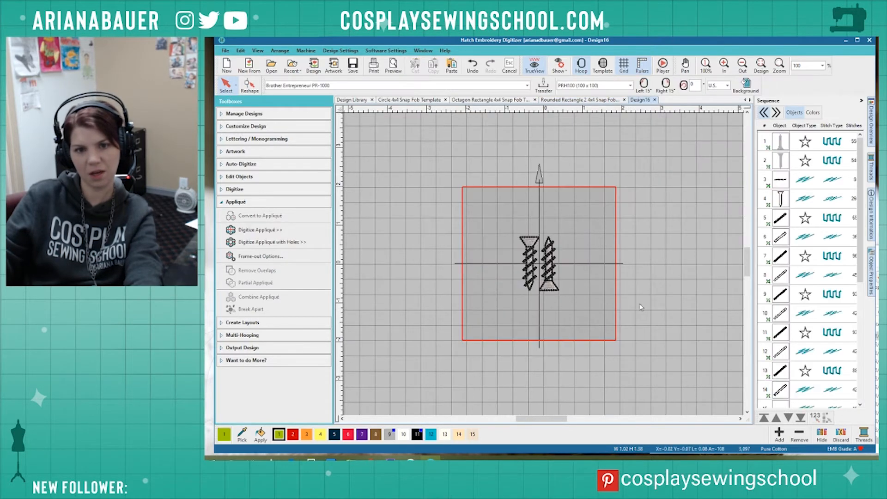
pyautogui.hotkey('ctrl', 'v')
# Move the screws down into the rounded rectangle of the fob and enlarge them proportionally to about 120%.
pyautogui.click(548, 286)
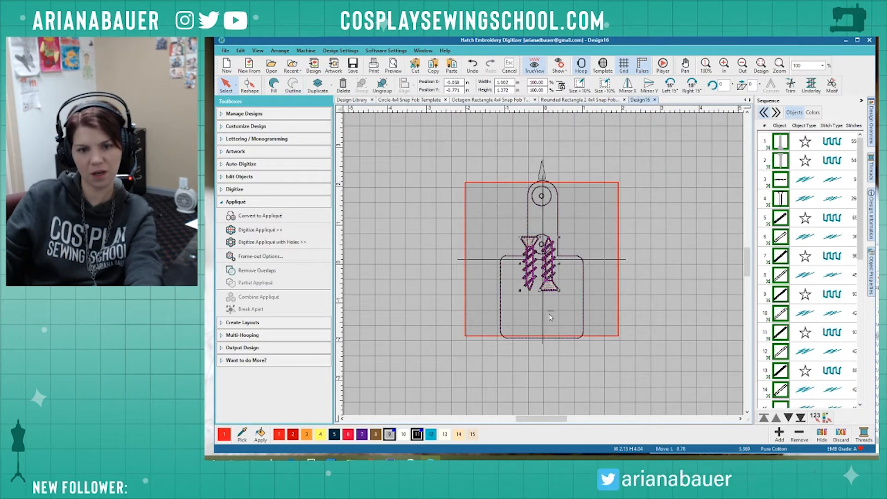
pyautogui.moveTo(550, 287); pyautogui.dragTo(552, 324)
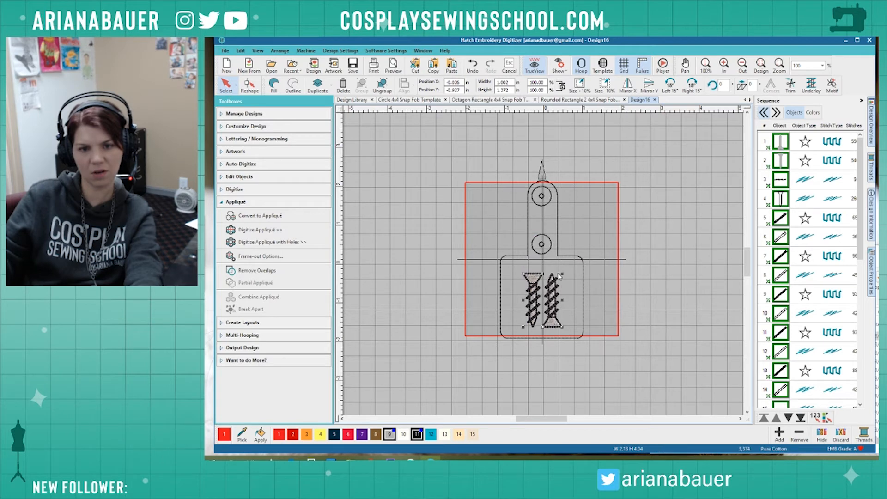
pyautogui.moveTo(563, 276); pyautogui.dragTo(570, 273)
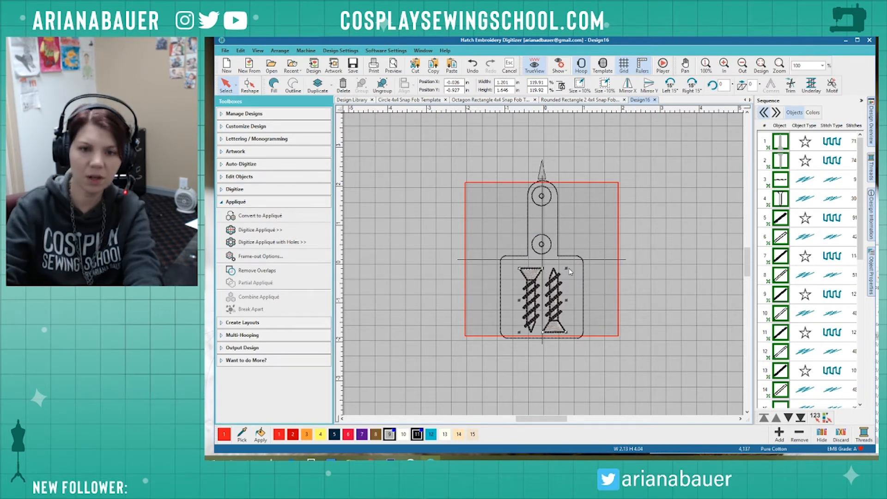
# Nudge the screws upward to centre them within the fob's rounded rectangle, at a vertical position of about -0.855 in.
pyautogui.press('Up')
pyautogui.press('Up')
pyautogui.press('Up')
pyautogui.press('Up')
pyautogui.press('Up')
pyautogui.press('Up')
pyautogui.press('Up')
pyautogui.press('Up')
pyautogui.press('Down')
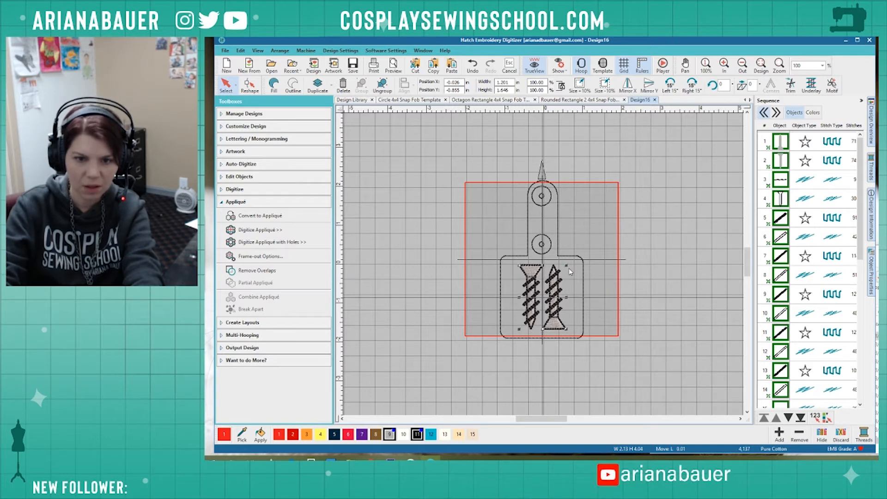
pyautogui.scroll(2, 545, 268)
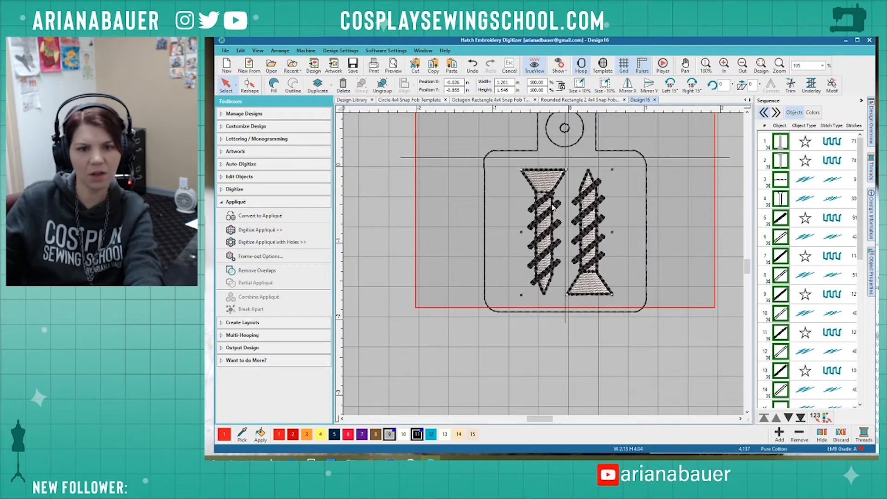
pyautogui.click(449, 130)
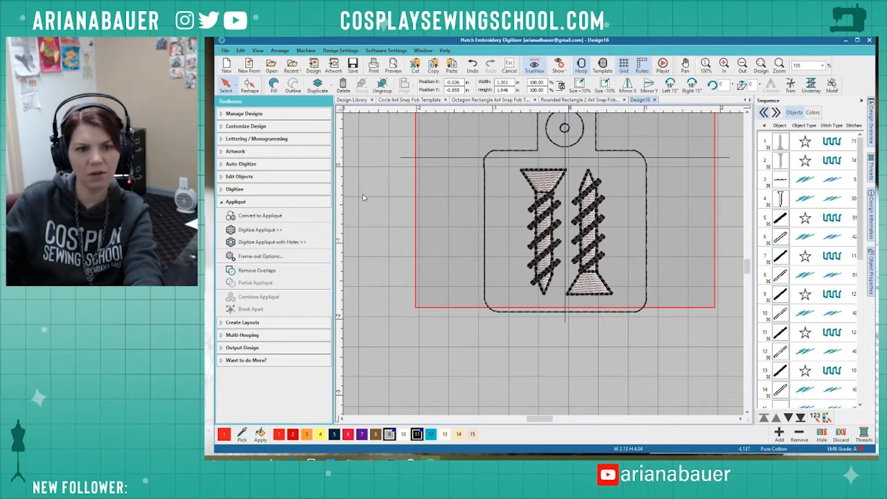
# Reshape the snap fob outline by moving the left edge of its rectangular body inward, closer to the screws.
pyautogui.click(263, 232)
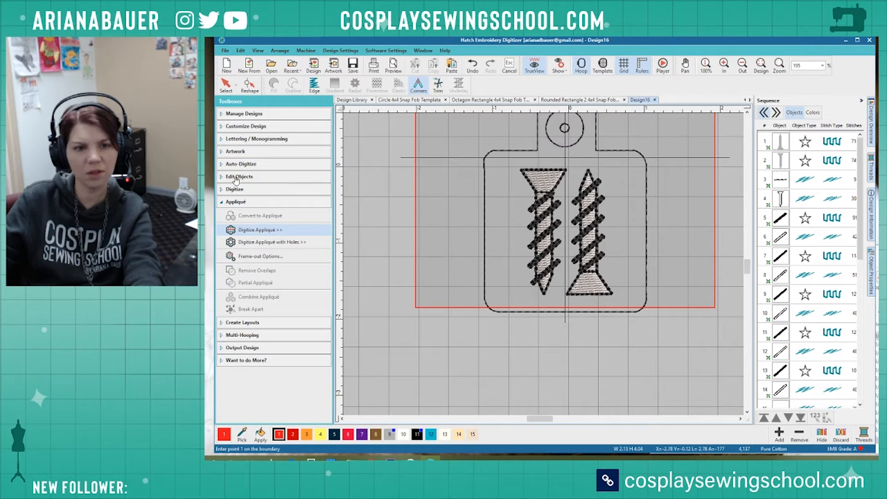
pyautogui.click(226, 85)
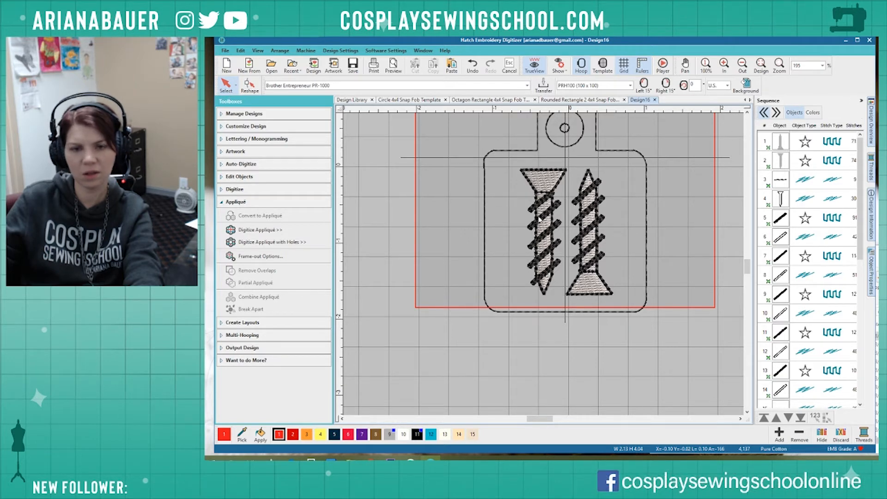
pyautogui.click(648, 241)
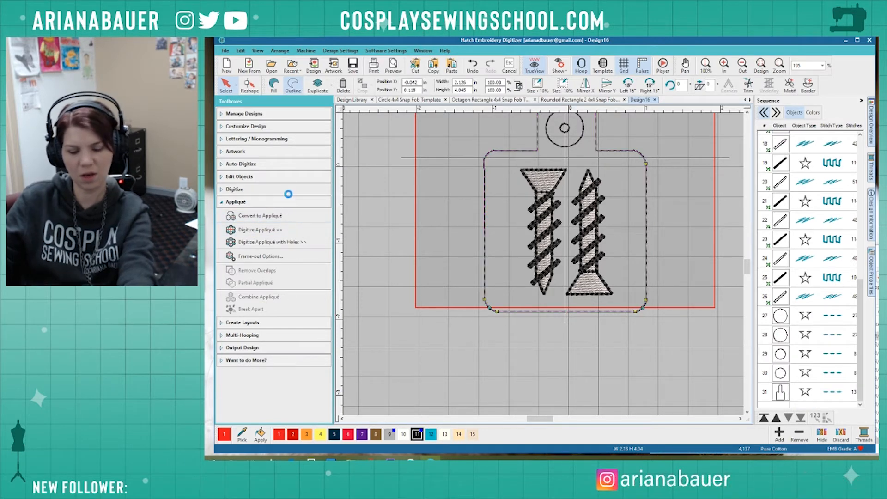
pyautogui.press('h')
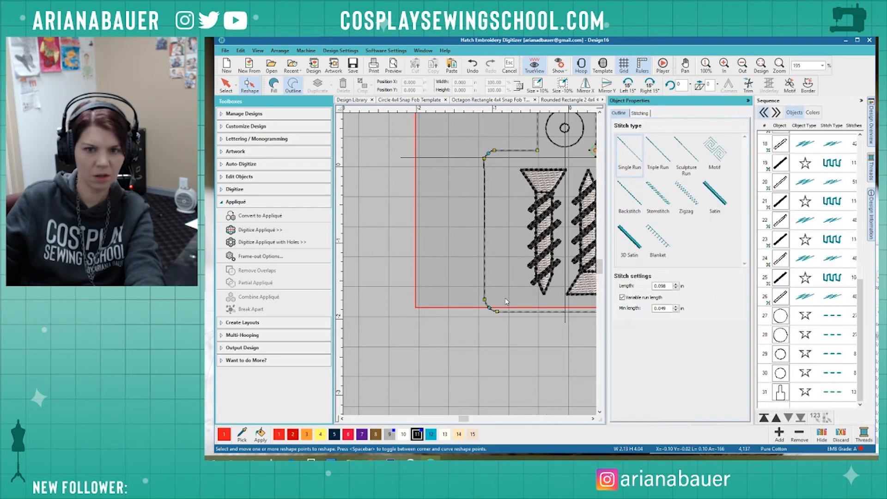
pyautogui.moveTo(503, 321); pyautogui.dragTo(504, 321)
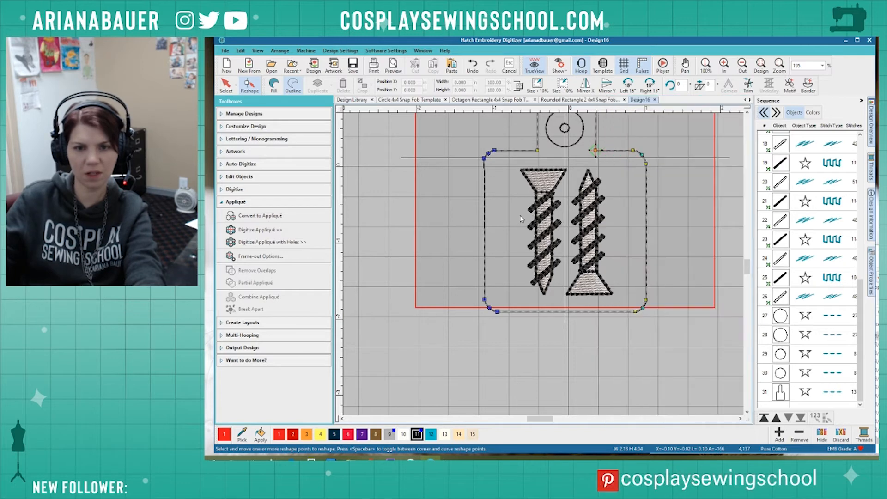
pyautogui.press('Right')
pyautogui.press('Right')
pyautogui.press('Right')
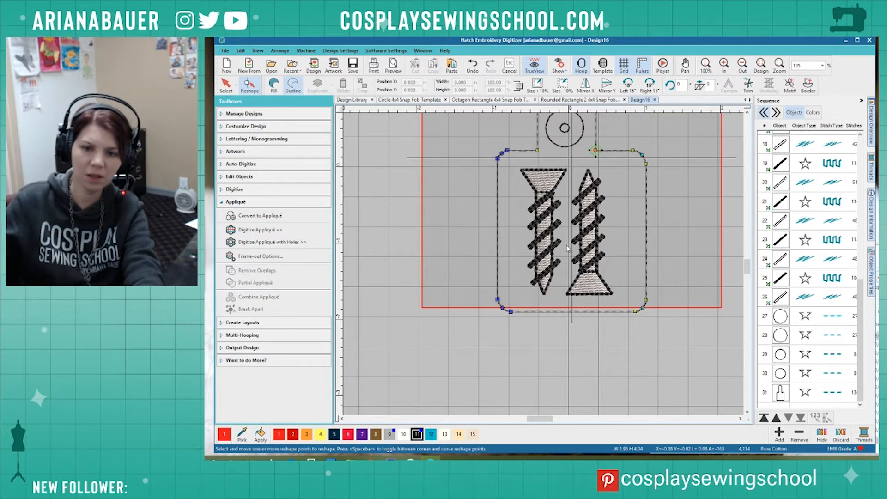
# Move the right edge of the fob outline's rectangular body inward, closer to the screws.
pyautogui.moveTo(664, 326); pyautogui.dragTo(624, 143)
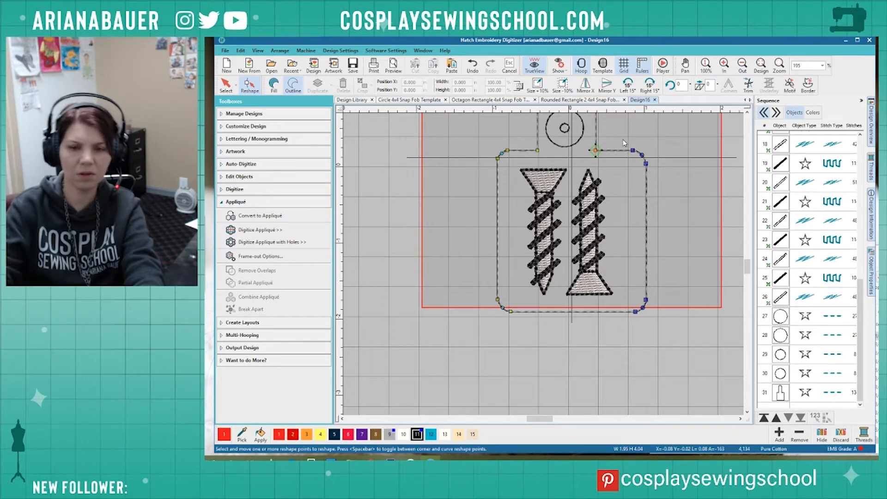
pyautogui.press('Left')
pyautogui.press('Left')
pyautogui.press('Left')
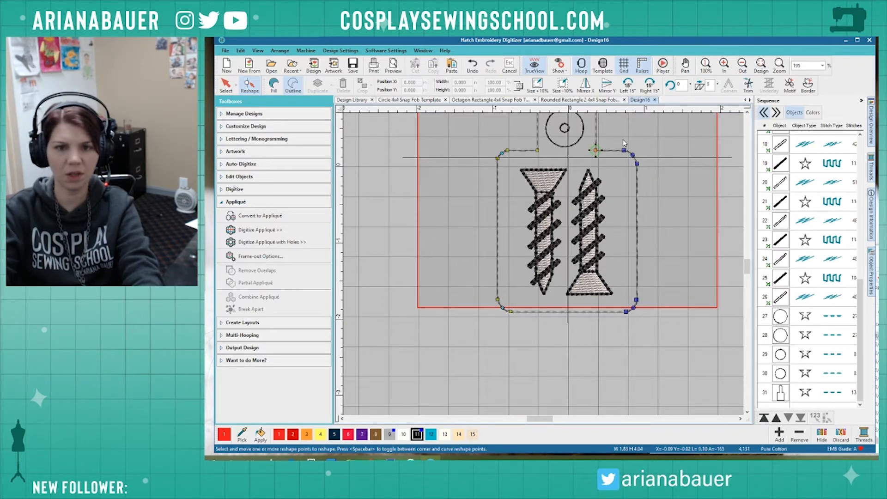
pyautogui.press('Left')
pyautogui.press('Left')
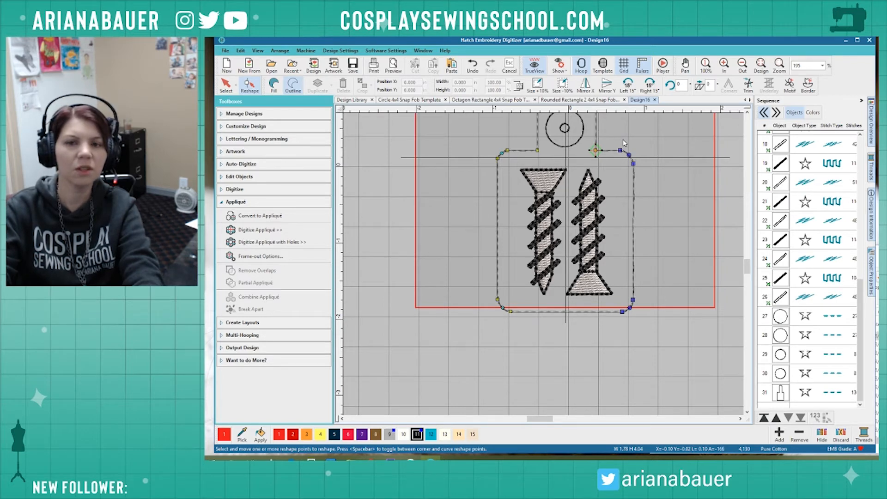
pyautogui.press('Right')
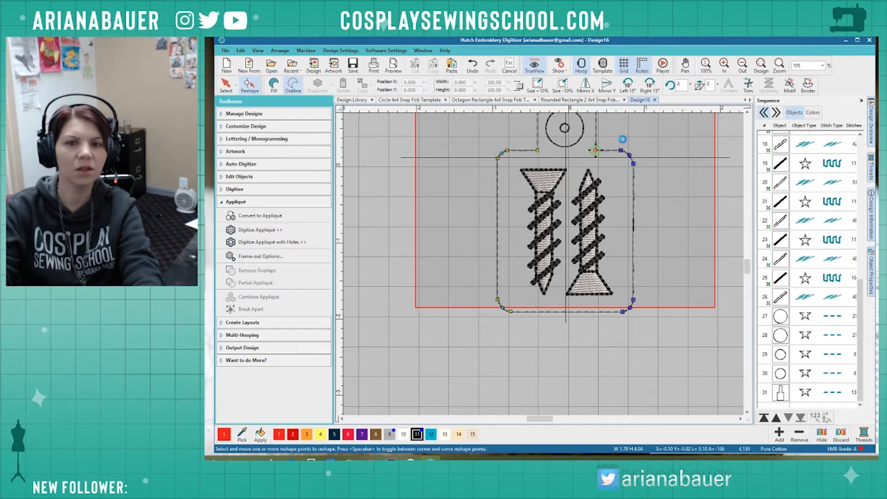
# Nudge the pair of screws slightly down and to the left within the narrowed fob outline.
pyautogui.click(226, 84)
pyautogui.click(558, 246)
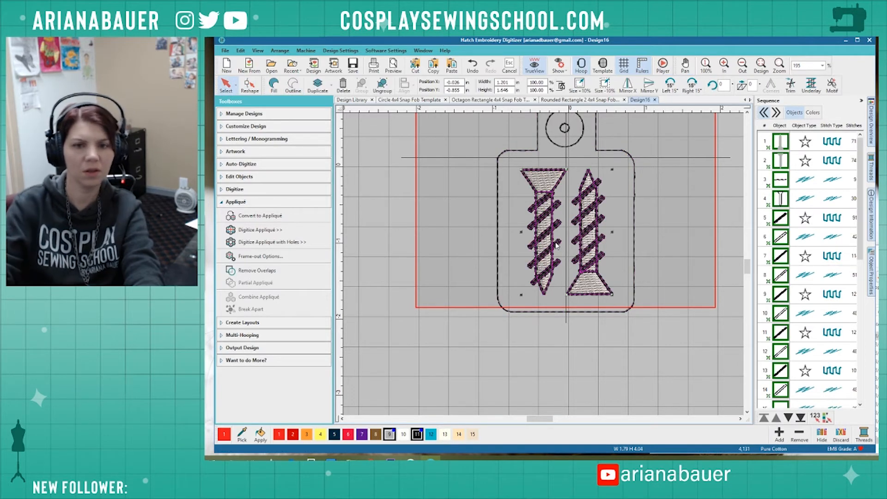
pyautogui.press('Down')
pyautogui.press('Left')
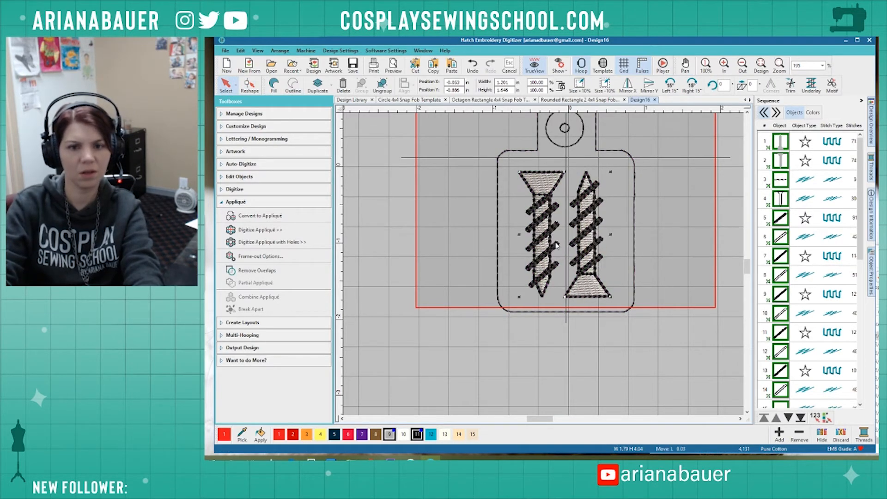
# Rotate the entire snap fob design by 45 degrees so it fits diagonally in the hoop.
pyautogui.scroll(-2, 436, 206)
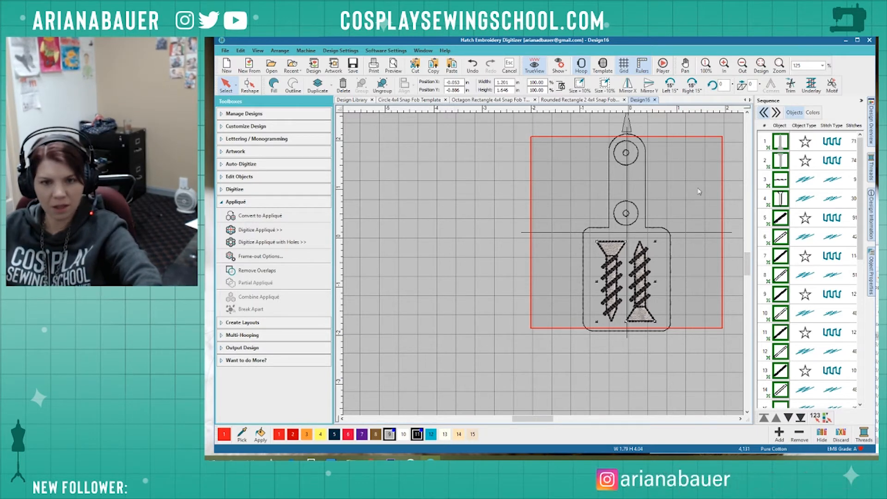
pyautogui.scroll(-1, 656, 234)
pyautogui.scroll(1, 527, 261)
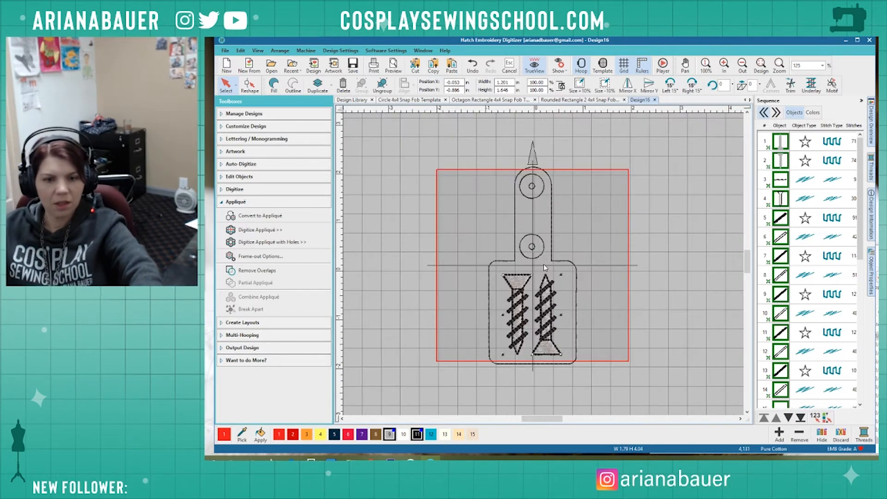
pyautogui.hotkey('ctrl', 'a')
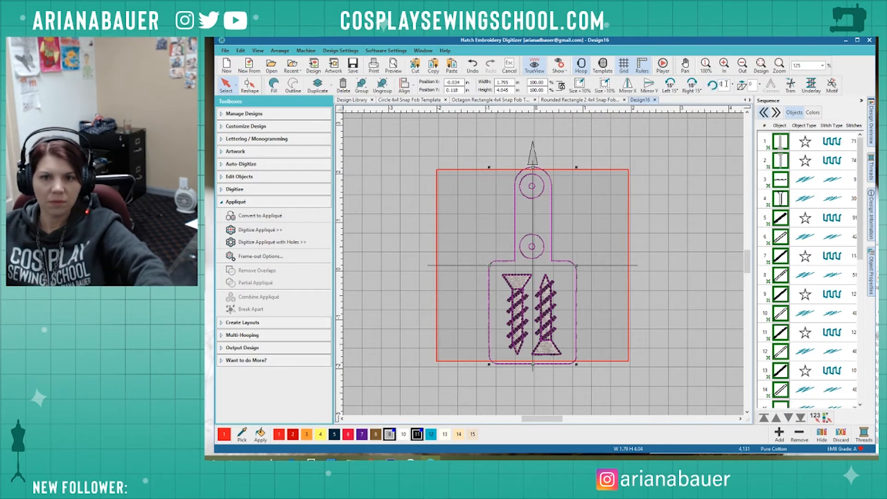
pyautogui.write('45')
pyautogui.press('Return')
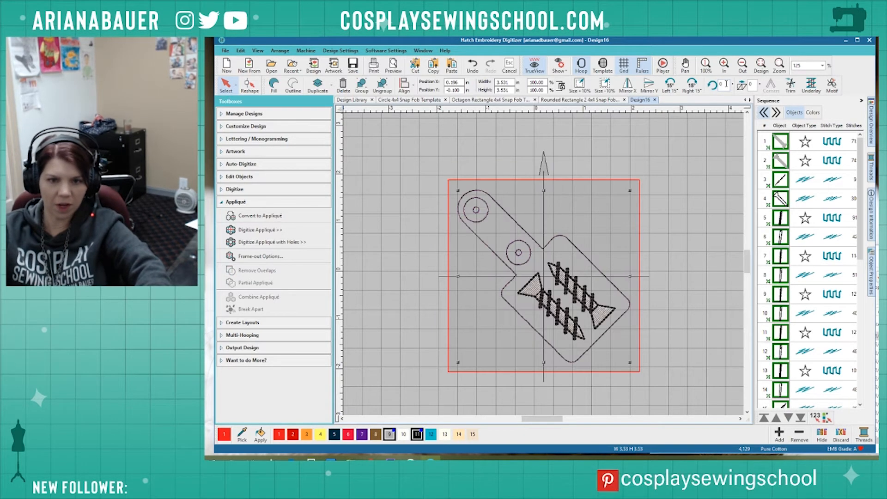
pyautogui.click(675, 289)
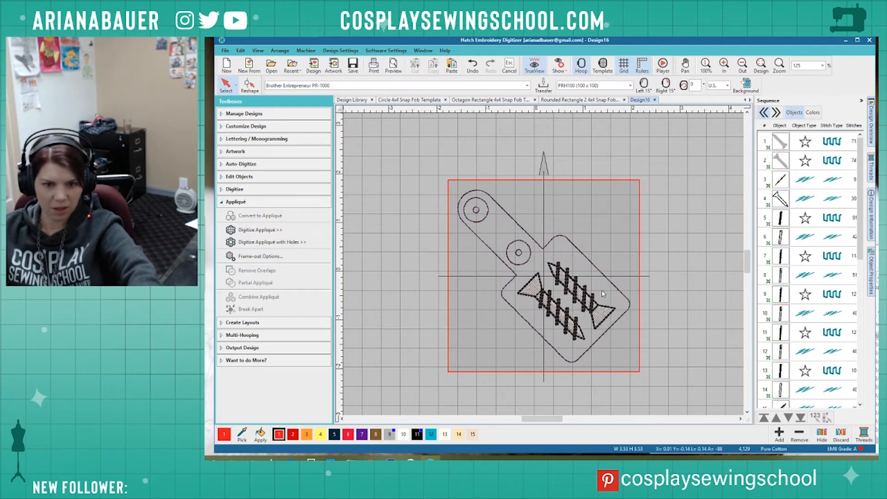
# Delete the large circle around each of the two snap holes on the fob's strap, keeping the small circles.
pyautogui.click(507, 245)
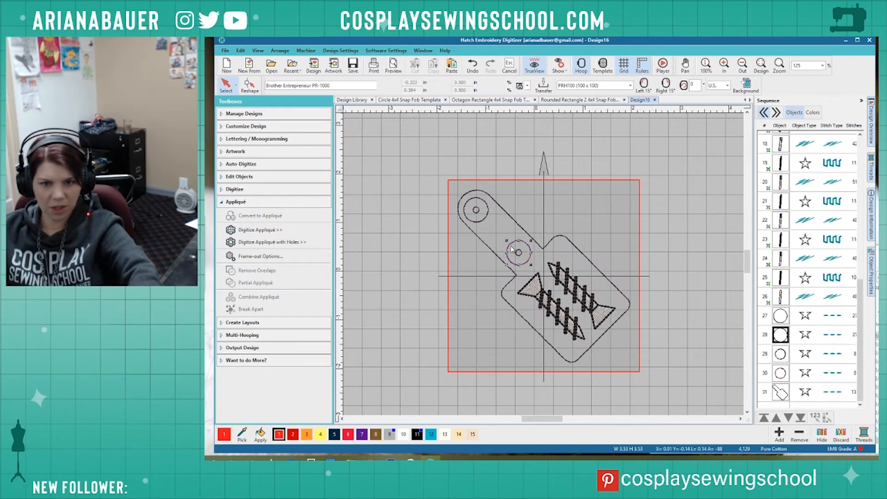
pyautogui.press('Delete')
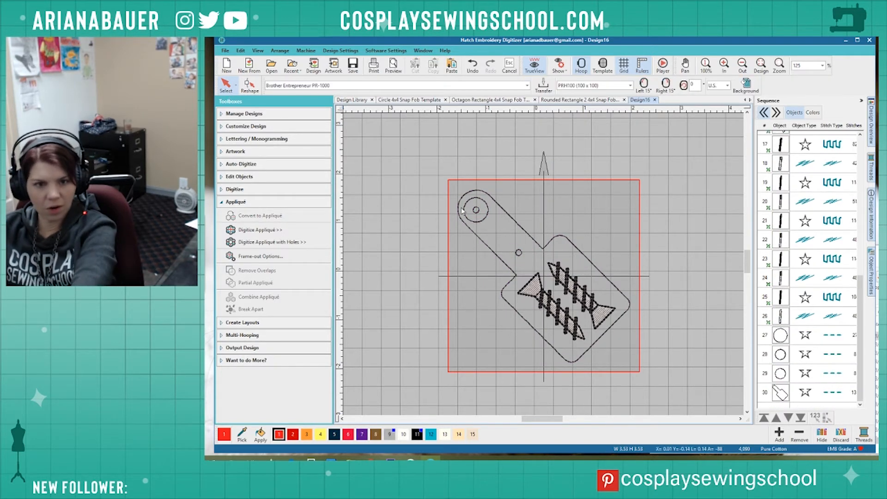
pyautogui.click(482, 225)
pyautogui.press('Delete')
# Convert the fob outline to an appliqué and break it apart into its component objects.
pyautogui.hotkey('ctrl', 'a')
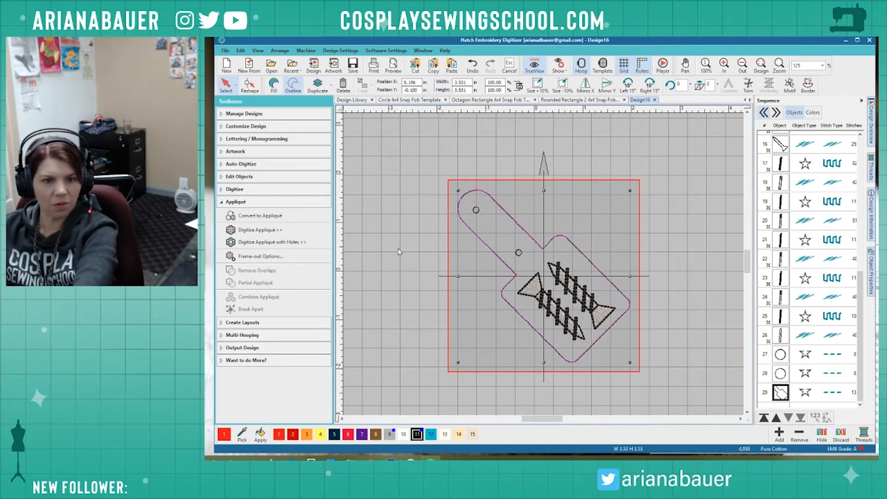
pyautogui.click(278, 216)
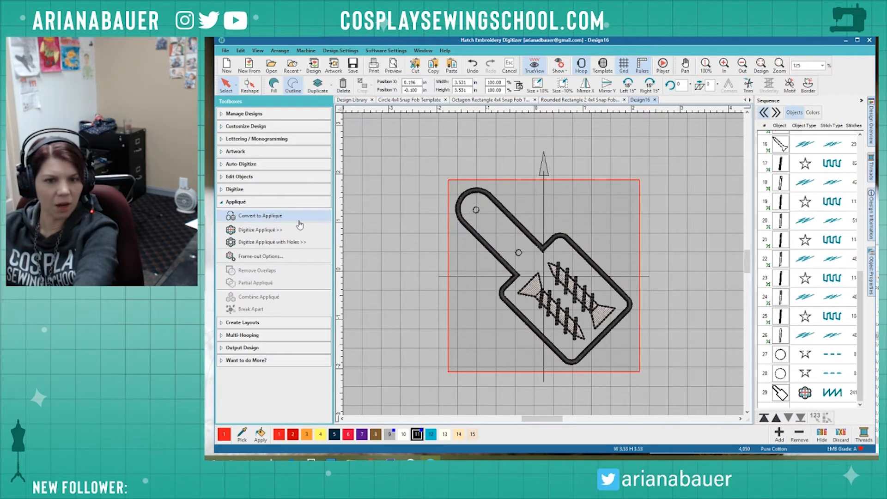
pyautogui.click(515, 282)
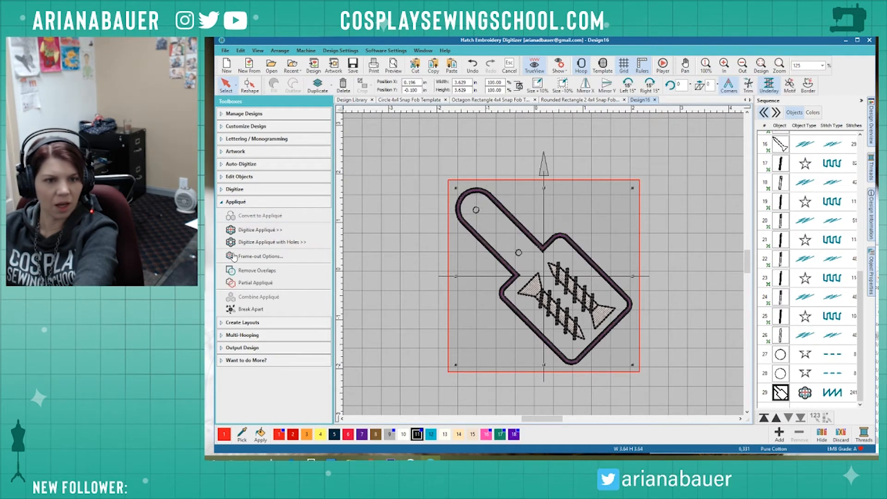
pyautogui.click(253, 309)
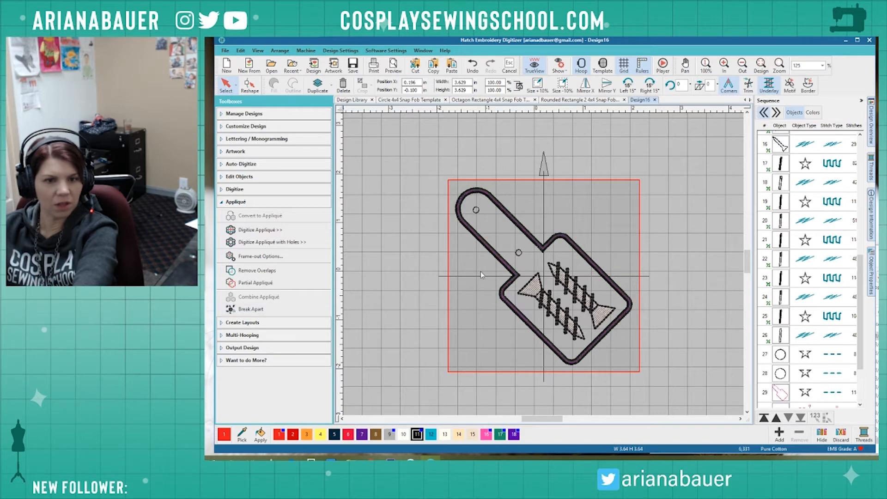
pyautogui.click(275, 310)
# Move the four appliqué objects preceding the satin border, including the run line and zigzag, to the start of the sequence.
pyautogui.click(781, 316)
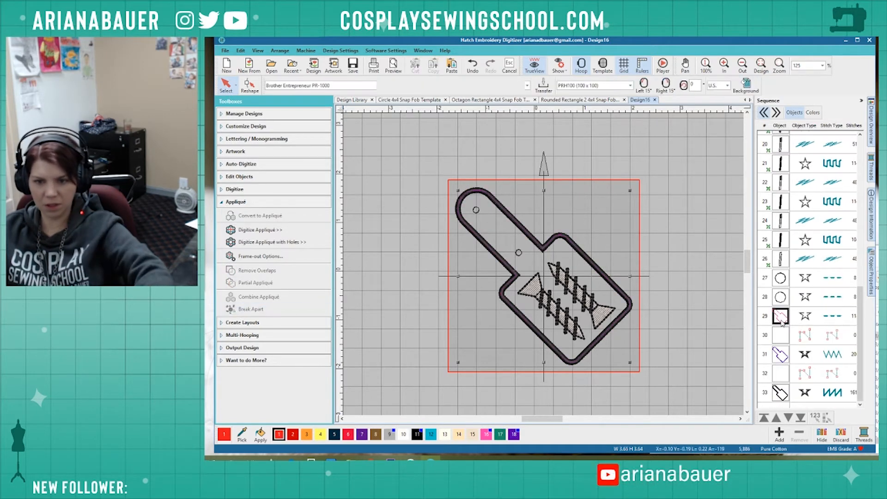
pyautogui.keyDown('ctrl'); pyautogui.click(783, 377); pyautogui.keyUp('ctrl')
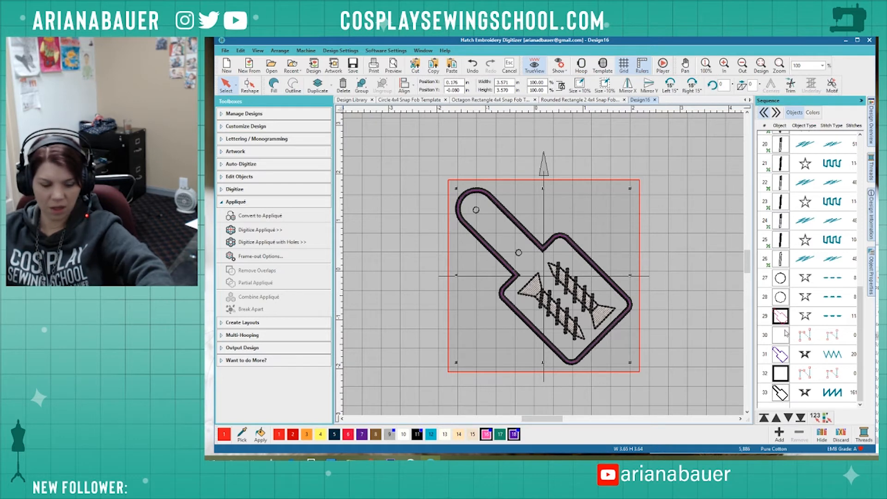
pyautogui.keyDown('ctrl'); pyautogui.click(788, 366); pyautogui.keyUp('ctrl')
pyautogui.keyDown('ctrl'); pyautogui.click(788, 362); pyautogui.keyUp('ctrl')
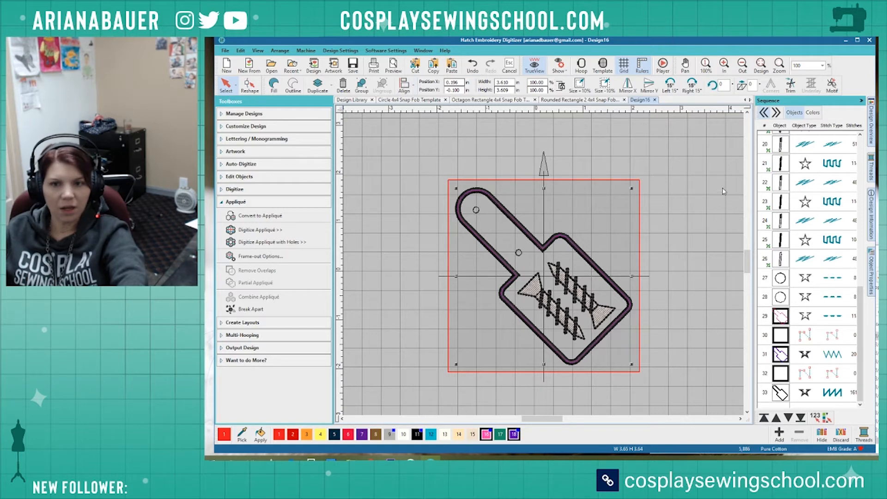
pyautogui.click(764, 418)
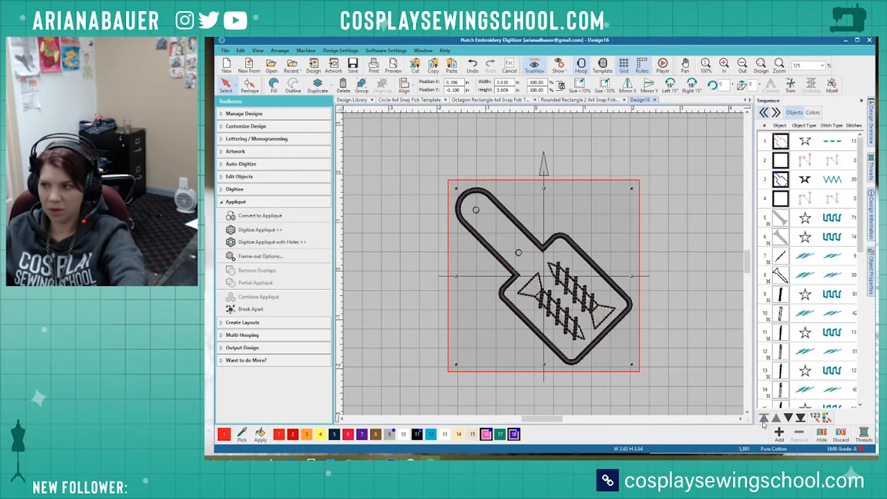
pyautogui.click(661, 319)
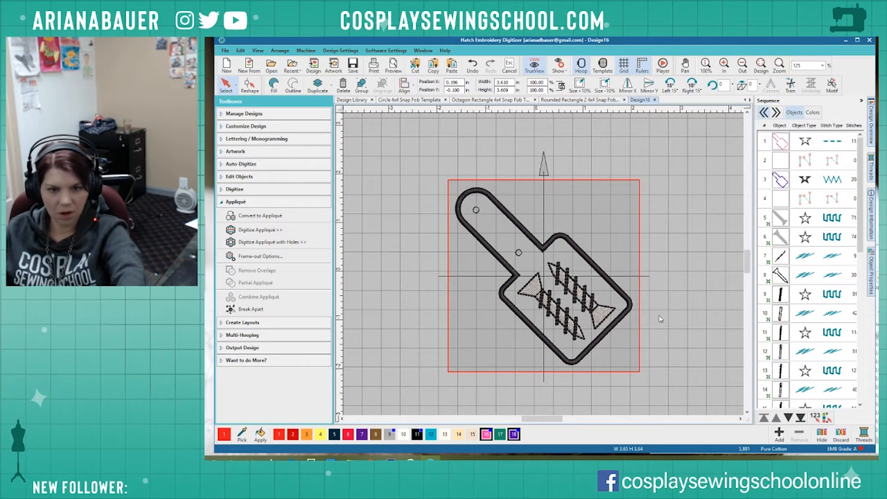
# Save the design in the Snap Fob folder as "Screws Snap Fob" in EMB format.
pyautogui.hotkey('ctrl', 's')
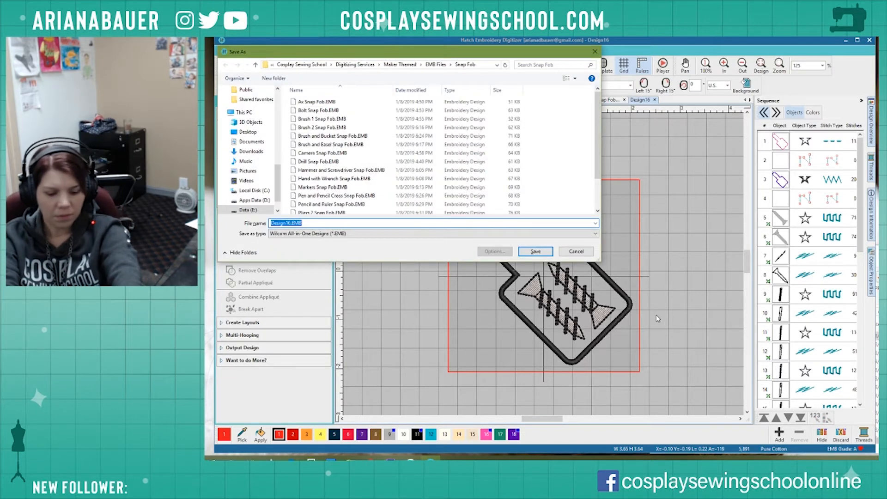
pyautogui.write('Sci')
pyautogui.write('e')
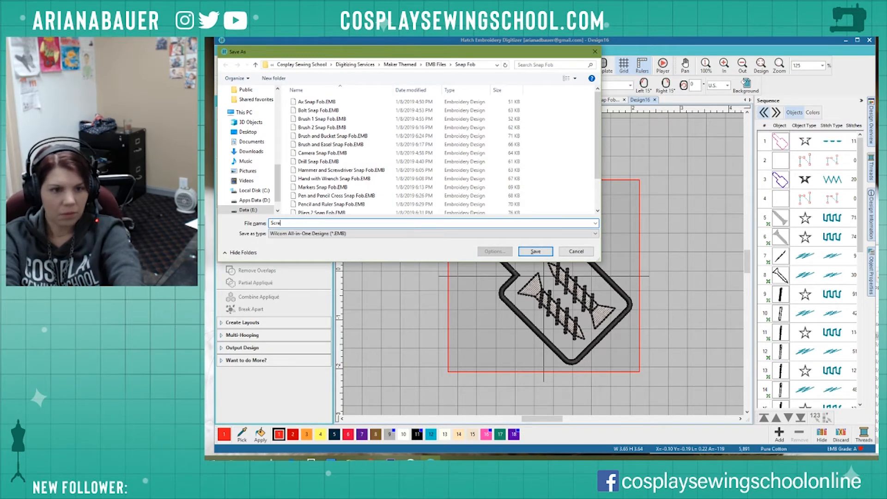
pyautogui.write('wd')
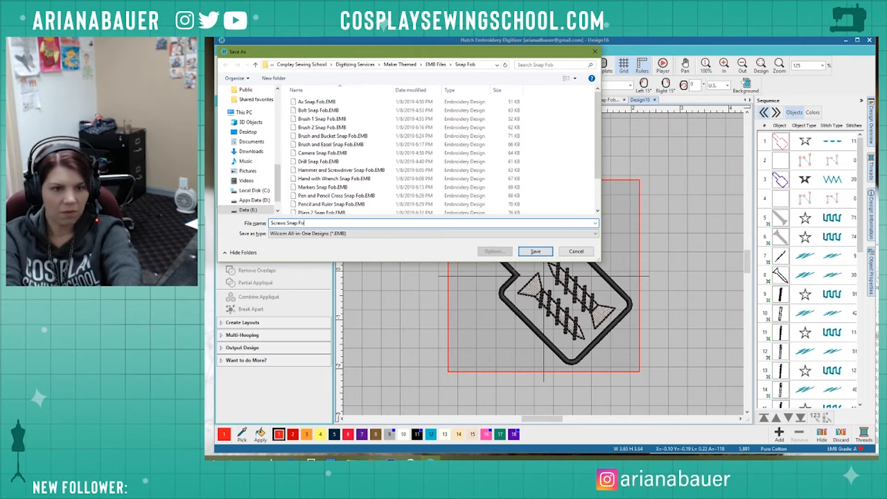
pyautogui.write(' Snap Fob')
pyautogui.press('Return')
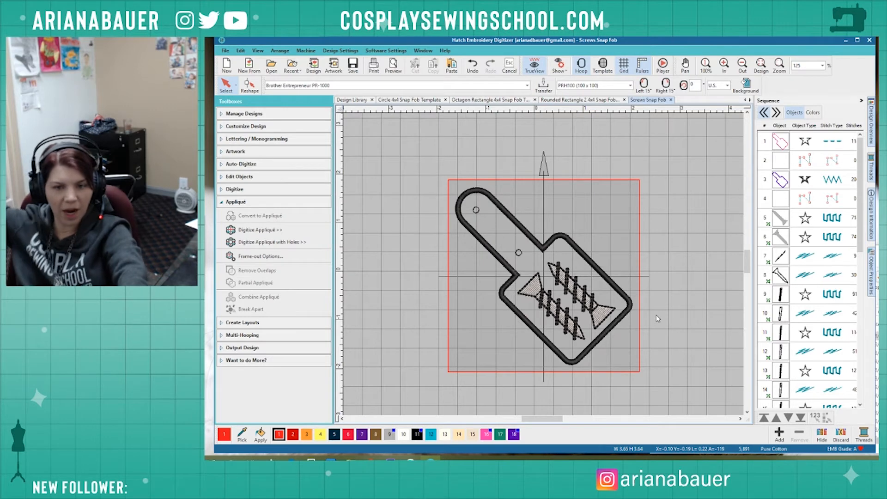
# Close the Screws Snap Fob design and create a new blank design.
pyautogui.click(672, 100)
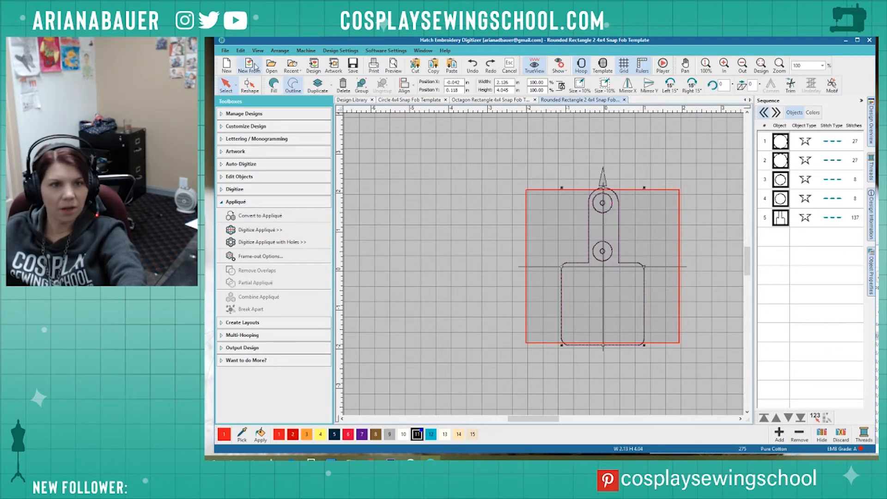
pyautogui.click(226, 65)
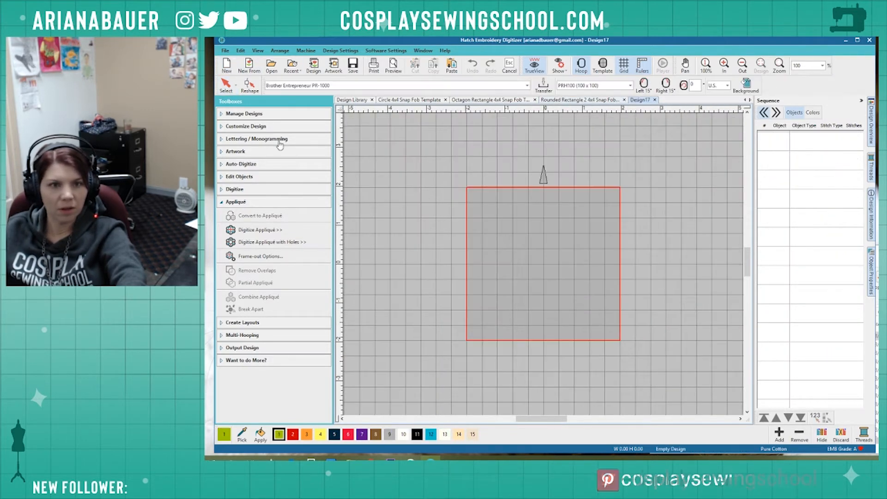
# Insert the Swatches.EMB design from the Small folder into the blank design.
pyautogui.click(314, 70)
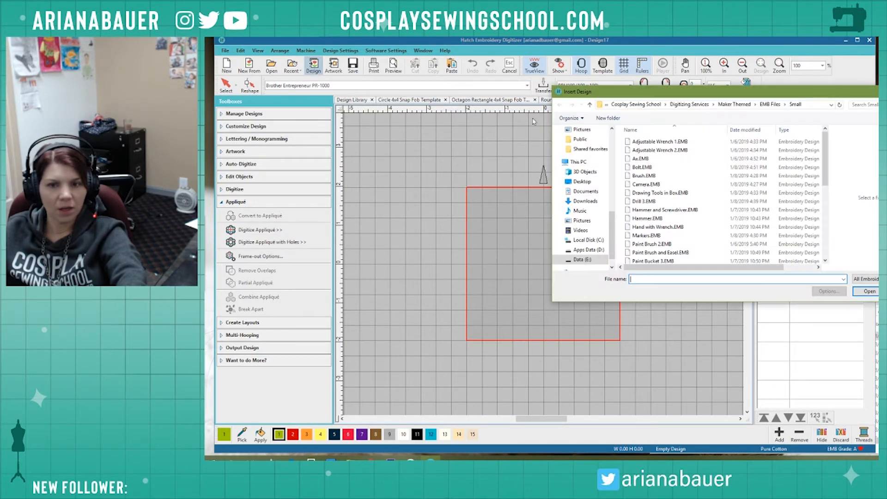
pyautogui.scroll(-10, 661, 212)
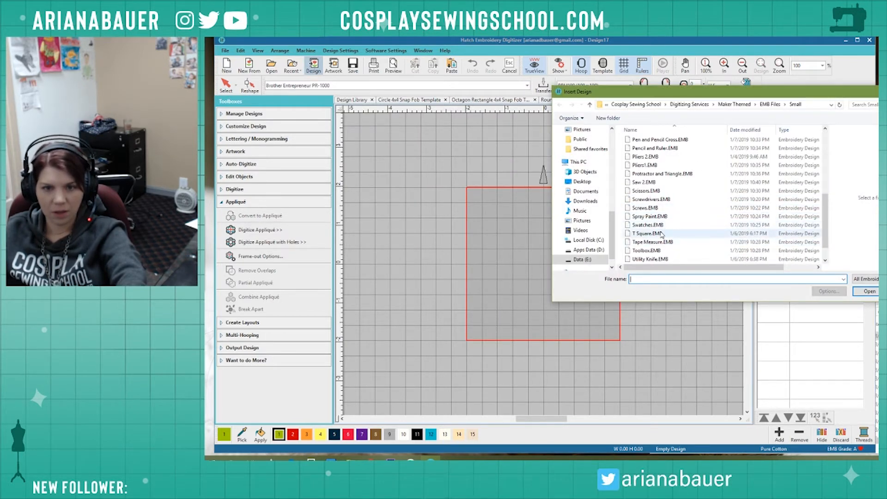
pyautogui.click(656, 209)
pyautogui.click(657, 217)
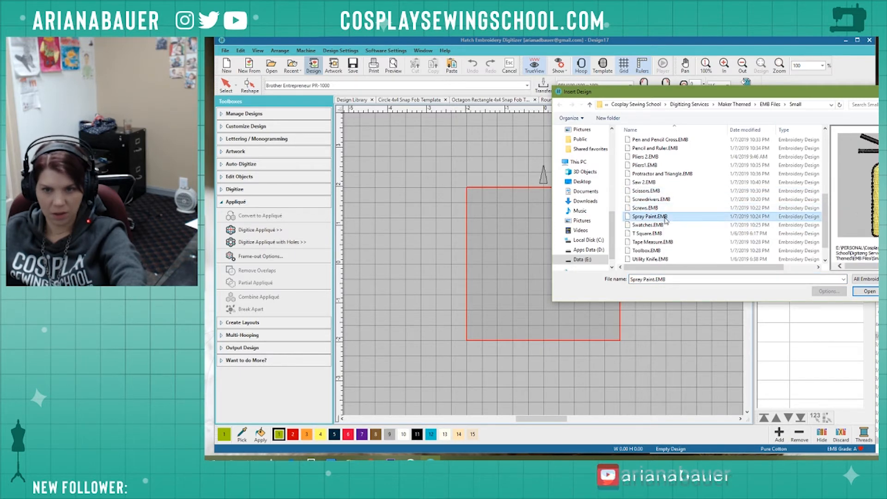
pyautogui.click(664, 226)
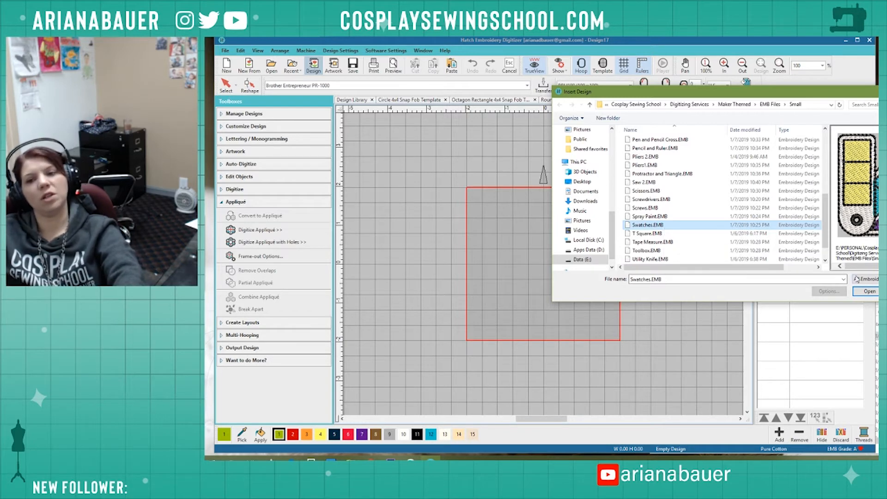
pyautogui.click(875, 295)
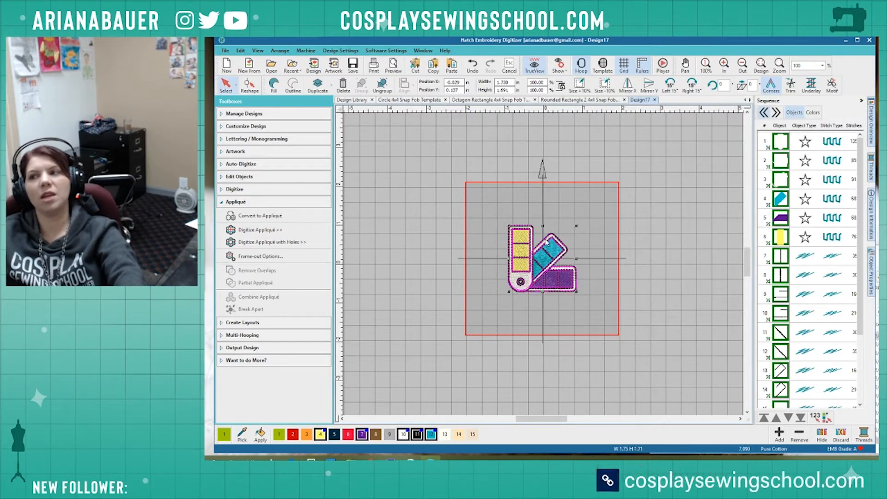
pyautogui.click(545, 197)
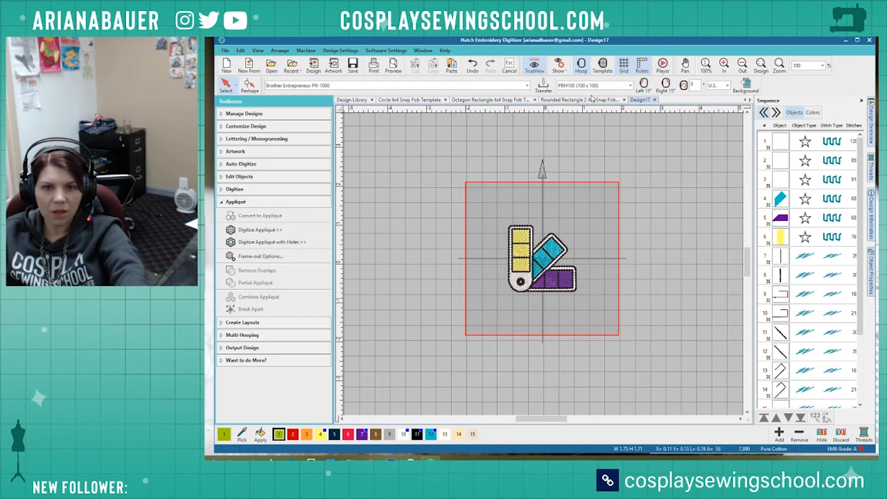
# Copy the Rounded Rectangle 2 4x4 snap fob template into the swatches design and move the swatches inside the fob's square body.
pyautogui.click(591, 100)
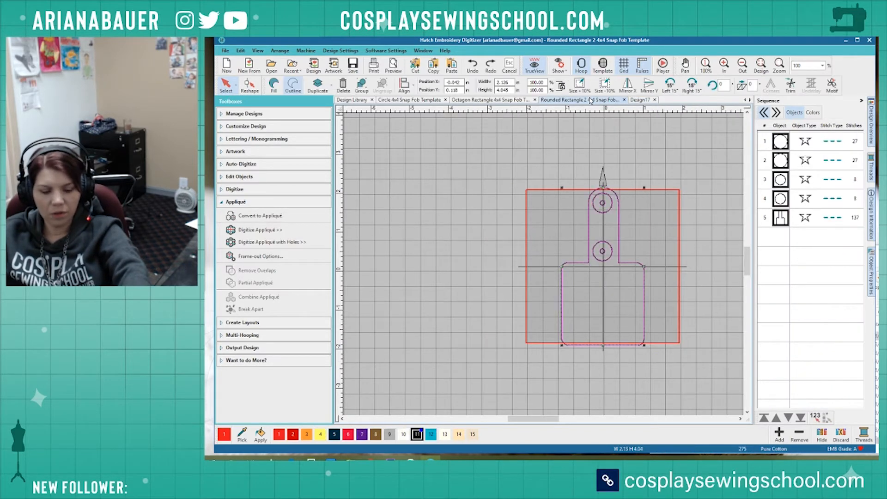
pyautogui.click(642, 100)
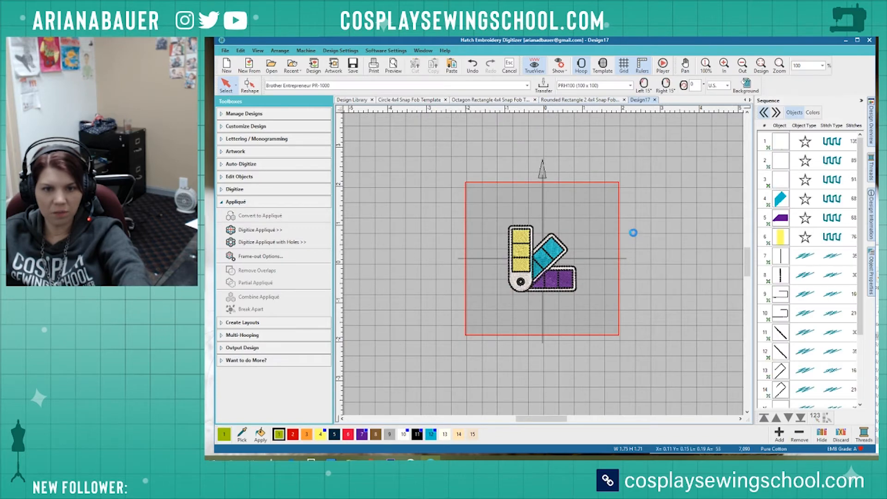
pyautogui.scroll(3, 538, 267)
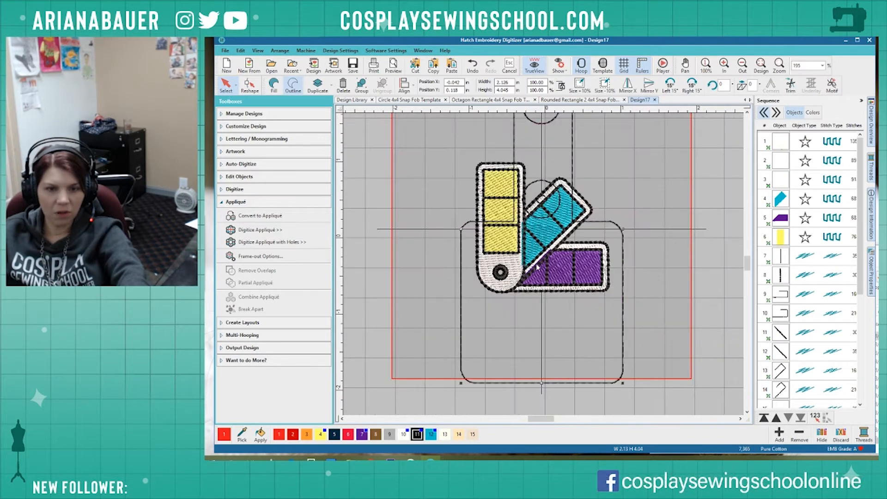
pyautogui.click(538, 267)
pyautogui.moveTo(538, 267); pyautogui.dragTo(537, 342)
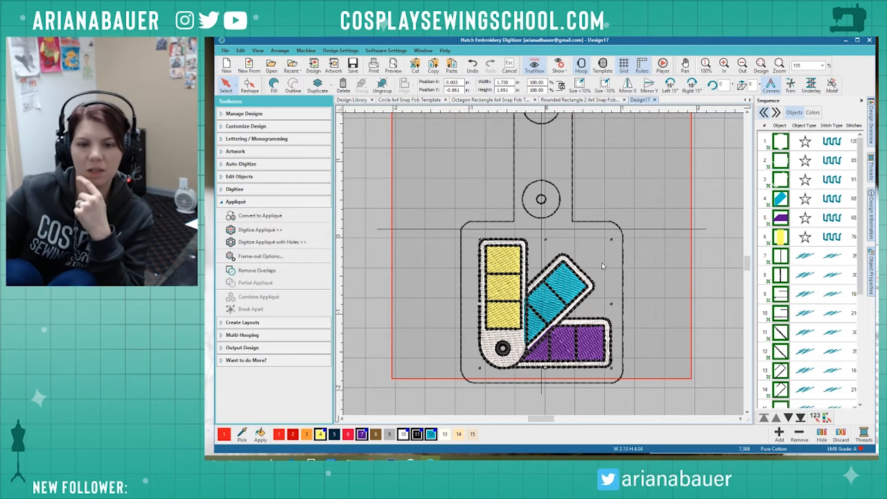
pyautogui.press('Escape')
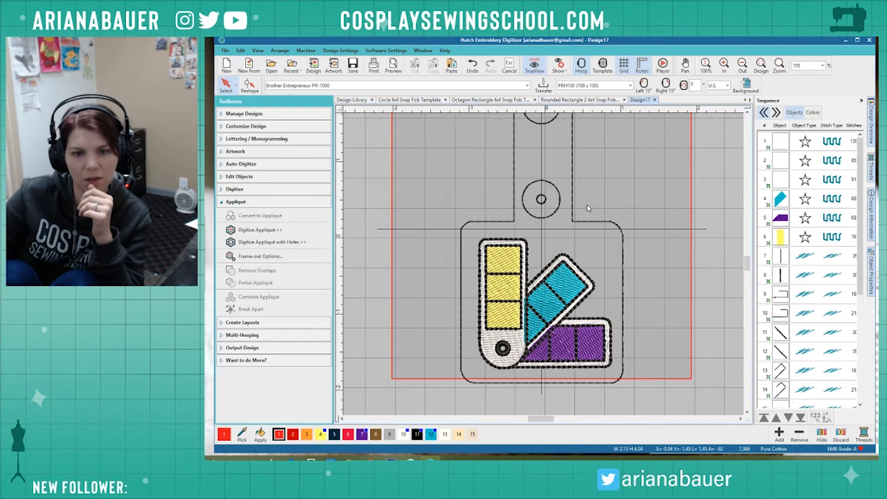
# Delete the large circles around both snap placement marks on the fob tab.
pyautogui.click(559, 212)
pyautogui.press('Delete')
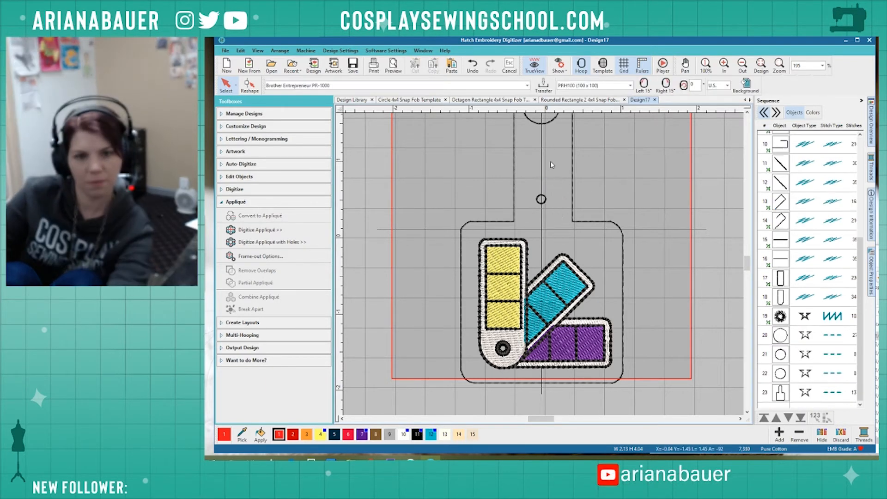
pyautogui.scroll(-1, 553, 163)
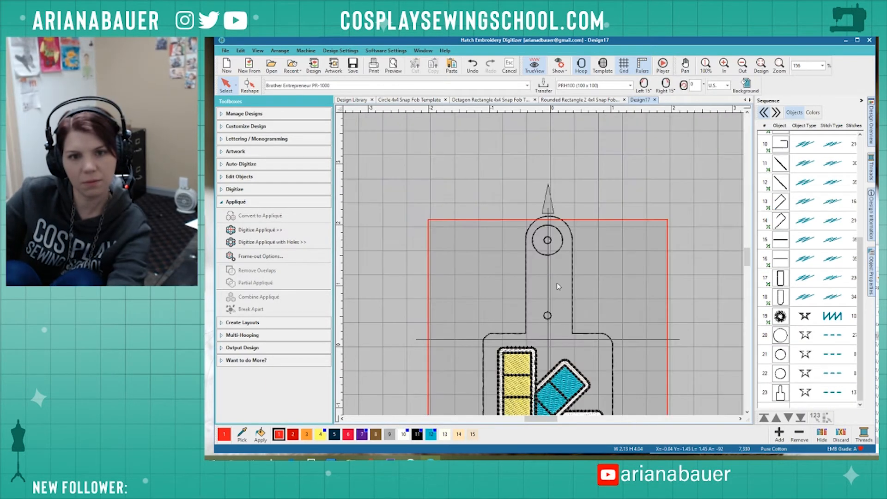
pyautogui.click(545, 256)
pyautogui.press('Delete')
pyautogui.scroll(-2, 544, 256)
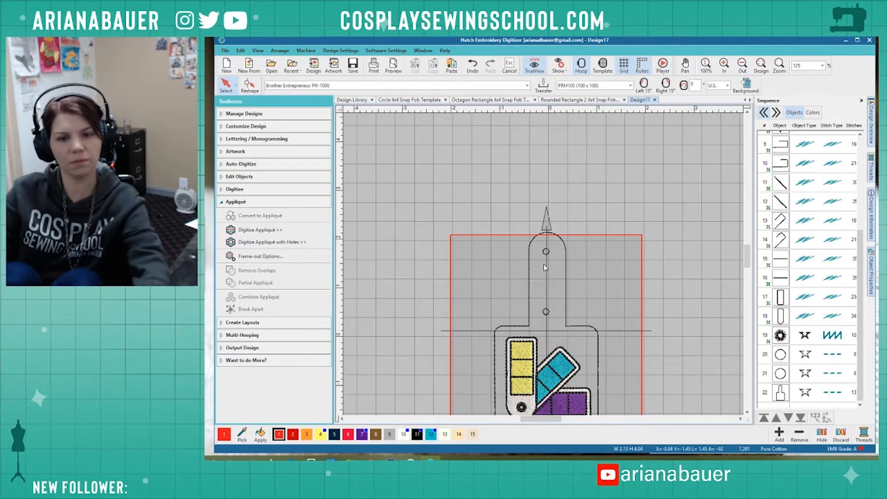
pyautogui.scroll(1, 538, 343)
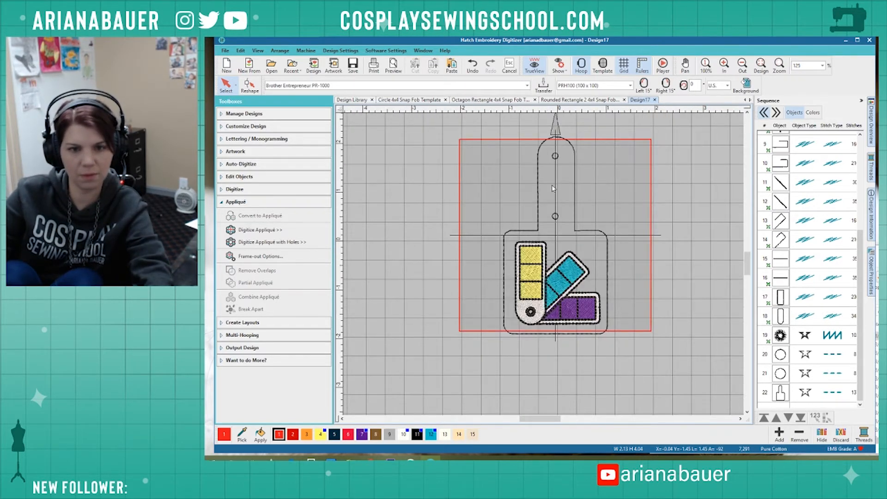
# Rotate the whole design by 45° and convert the fob outline to an appliqué.
pyautogui.hotkey('ctrl', 'a')
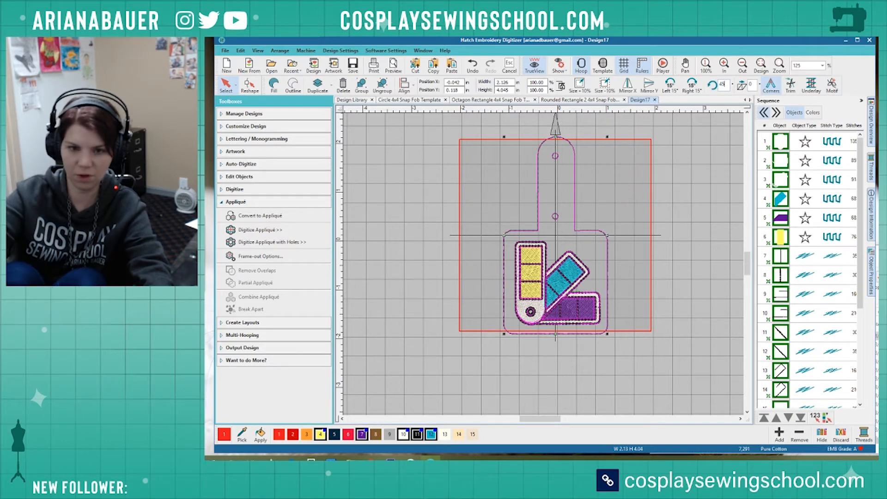
pyautogui.press('Return')
pyautogui.click(664, 375)
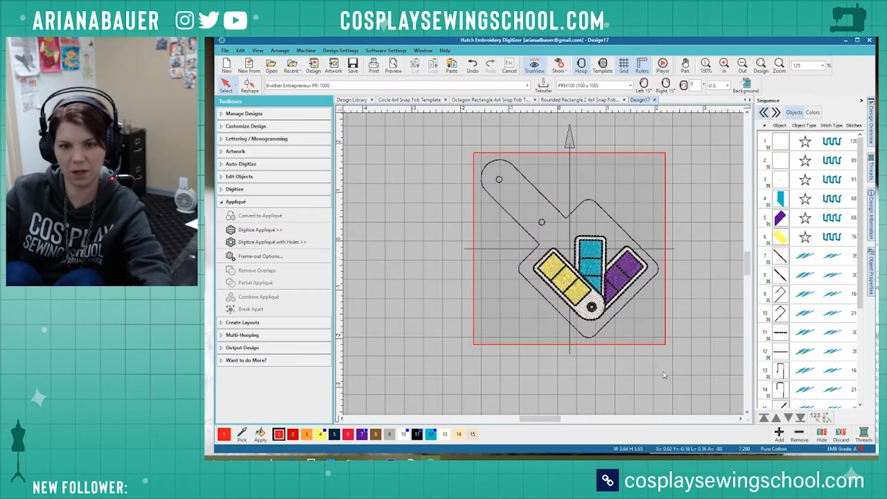
pyautogui.hotkey('ctrl', 'a')
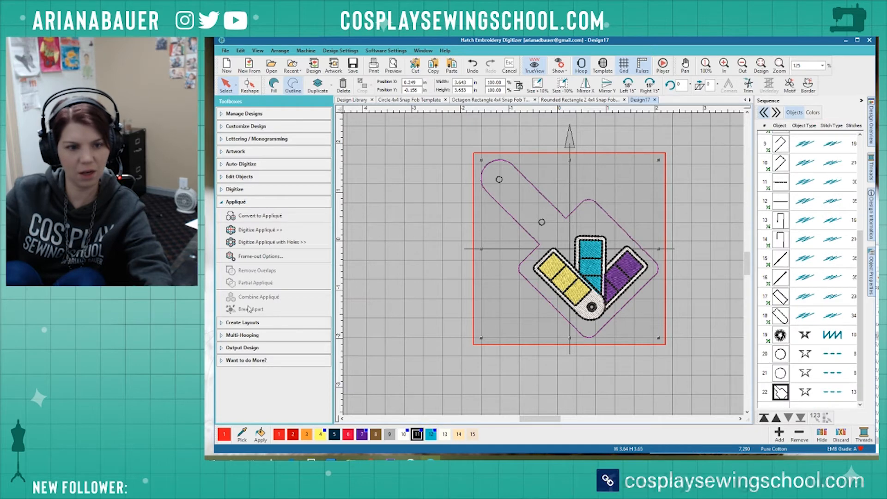
pyautogui.click(241, 219)
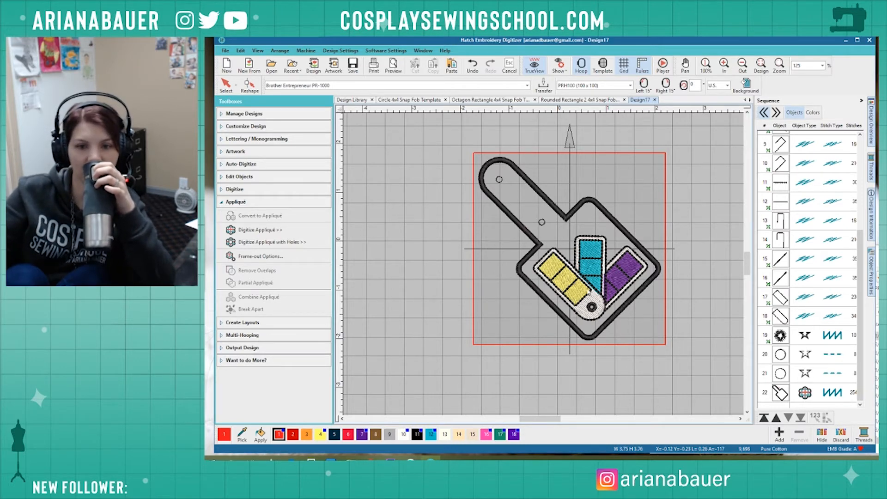
# Scale the swatches motif down proportionally to about 93% for more clearance from the satin border.
pyautogui.click(607, 286)
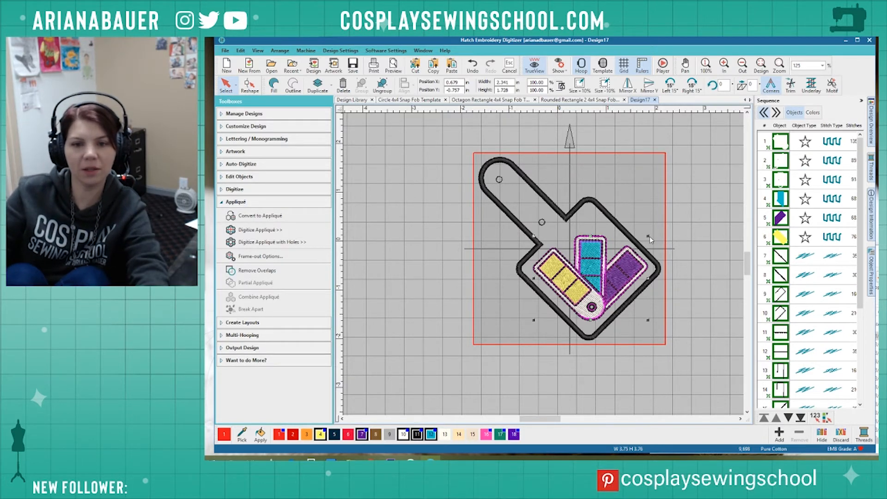
pyautogui.moveTo(648, 236)
pyautogui.mouseDown()
pyautogui.moveTo(660, 238)
pyautogui.moveTo(645, 238)
pyautogui.mouseUp()
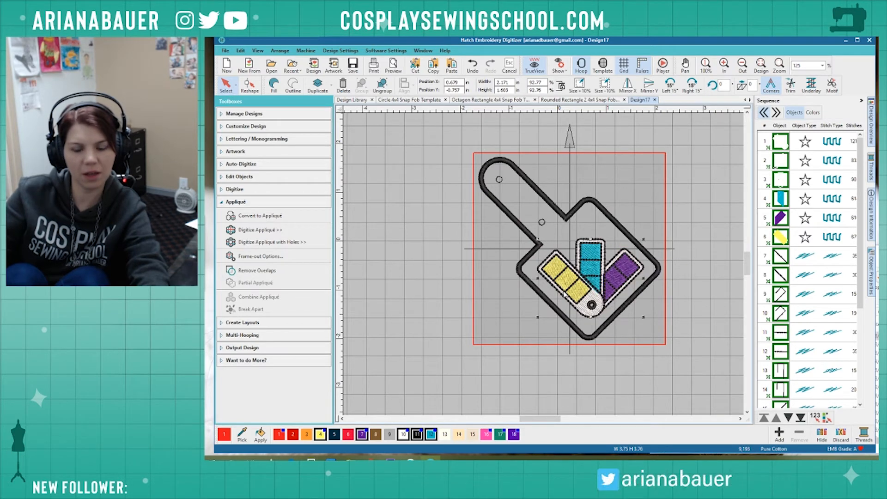
pyautogui.click(620, 215)
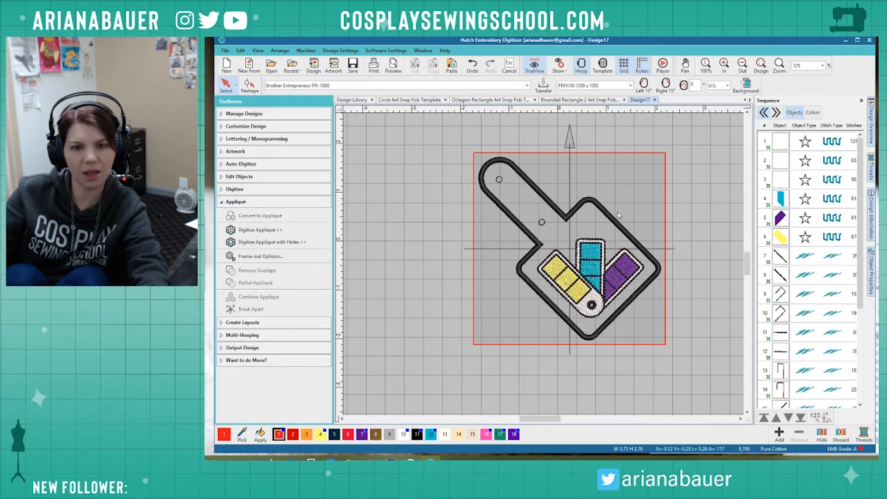
# Break the fob appliqué apart completely into its separate component objects.
pyautogui.hotkey('ctrl', 'a')
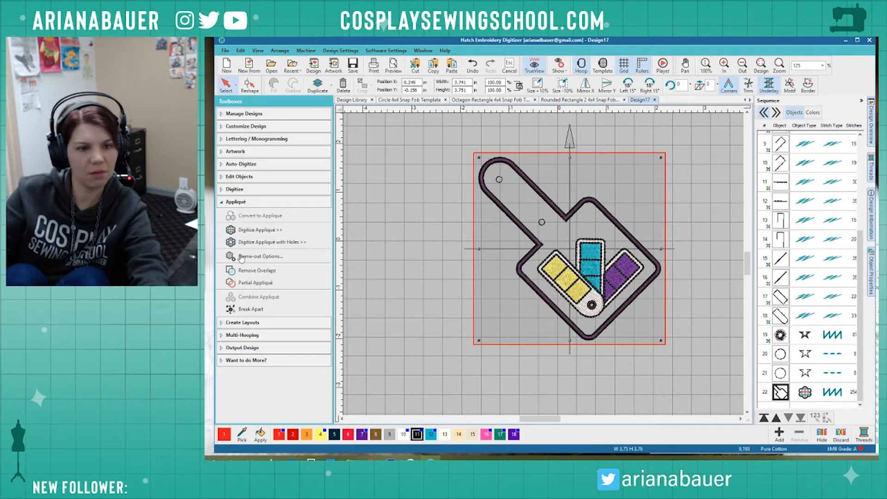
pyautogui.click(250, 309)
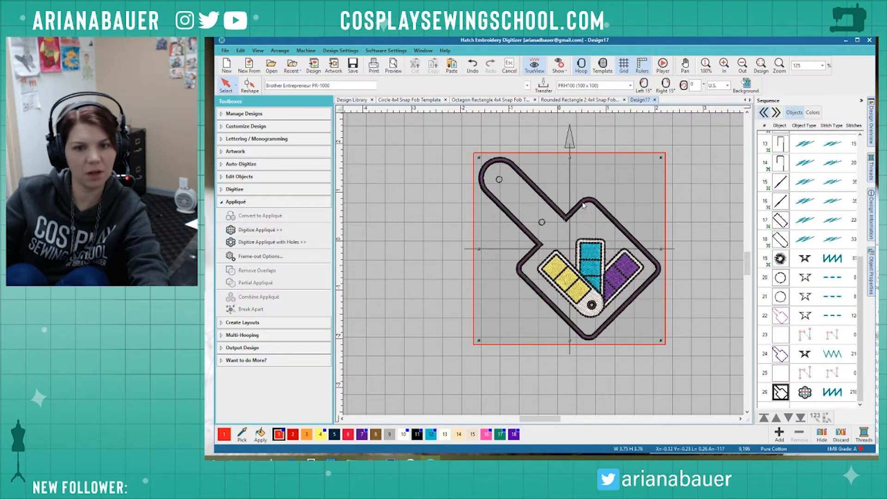
pyautogui.click(270, 309)
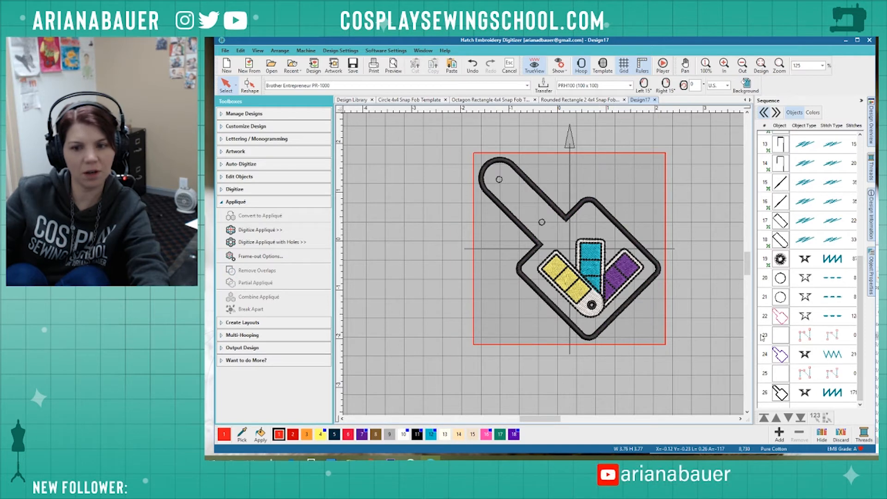
# Move the four appliqué objects preceding the satin border, from the run line through the second stop, to the start of the sequence.
pyautogui.click(786, 317)
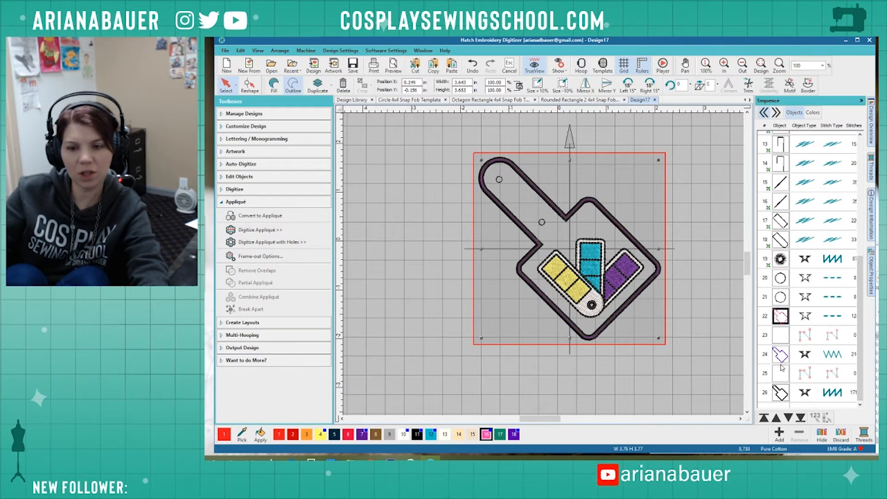
pyautogui.keyDown('shift'); pyautogui.click(783, 367); pyautogui.keyUp('shift')
pyautogui.click(765, 418)
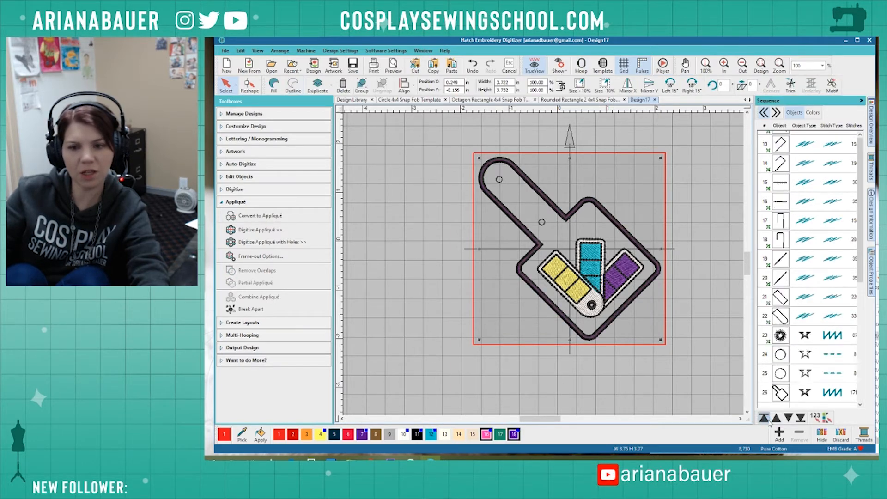
pyautogui.click(689, 197)
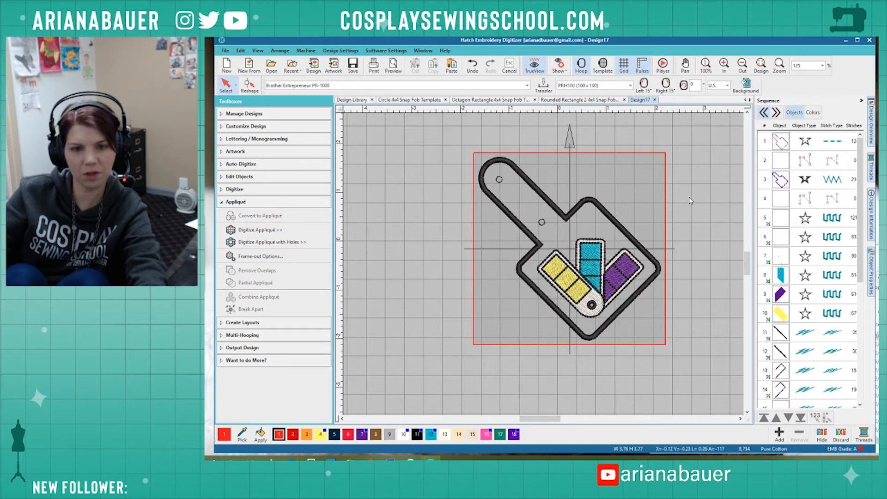
# Save the design in the Snap Fob folder as "Swatches Snap Fob" in EMB format.
pyautogui.hotkey('ctrl', 's')
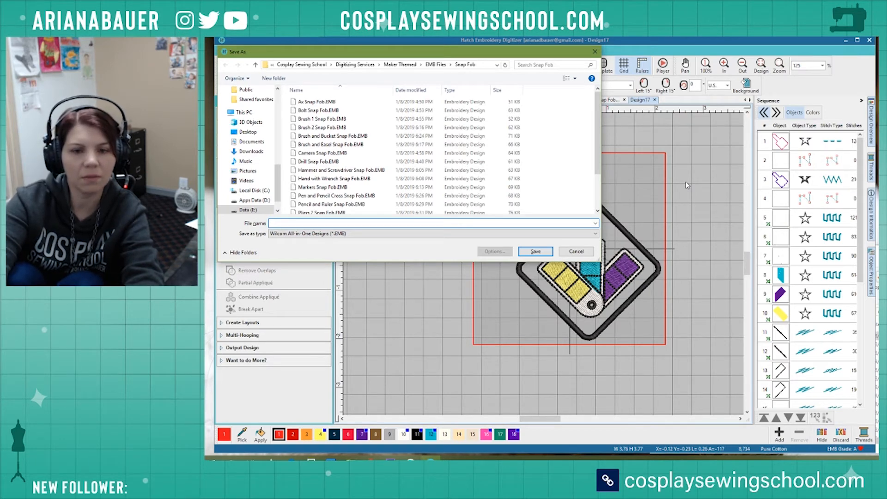
pyautogui.write('Swatche')
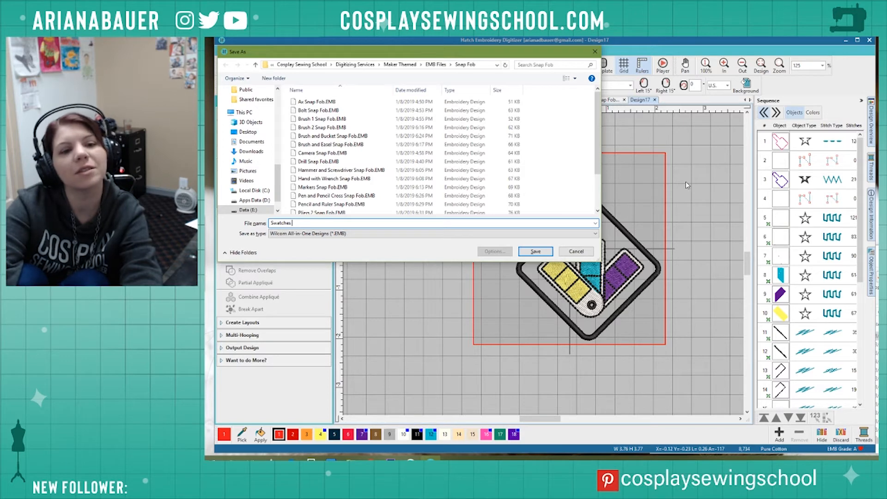
pyautogui.write('S')
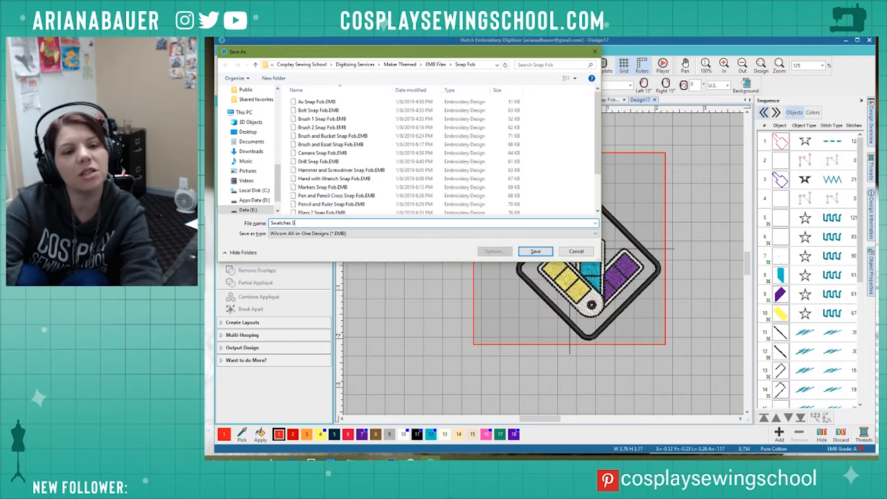
pyautogui.write('nap Fob')
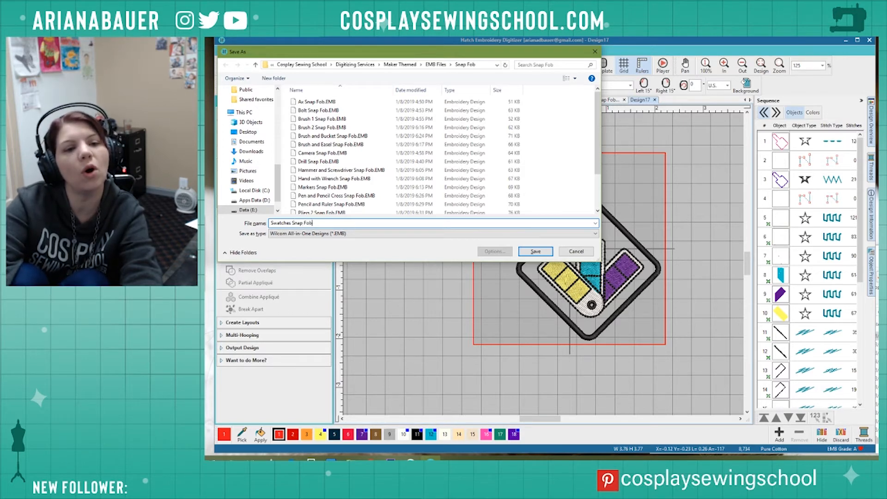
pyautogui.press('Return')
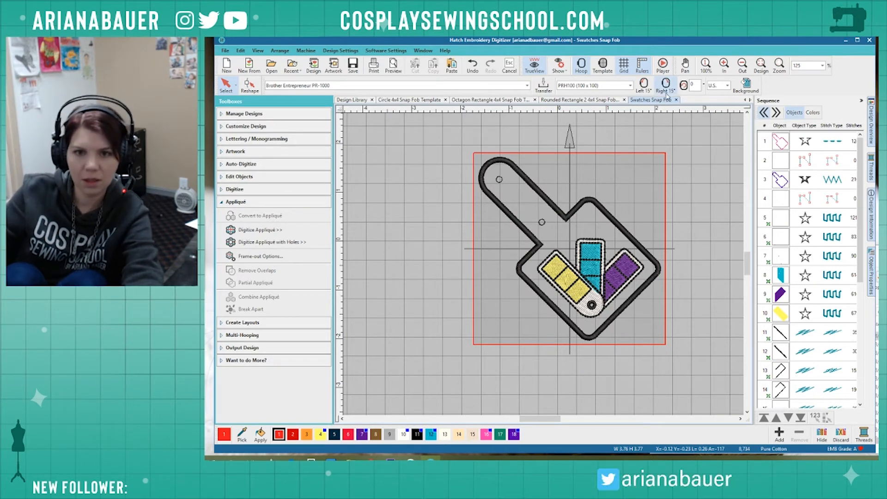
# Close the Swatches Snap Fob design and create a new blank design.
pyautogui.click(677, 101)
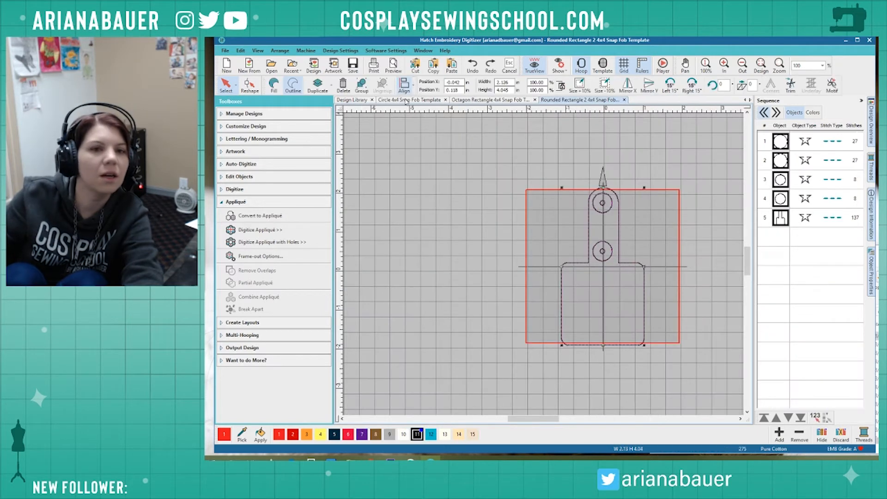
pyautogui.click(227, 65)
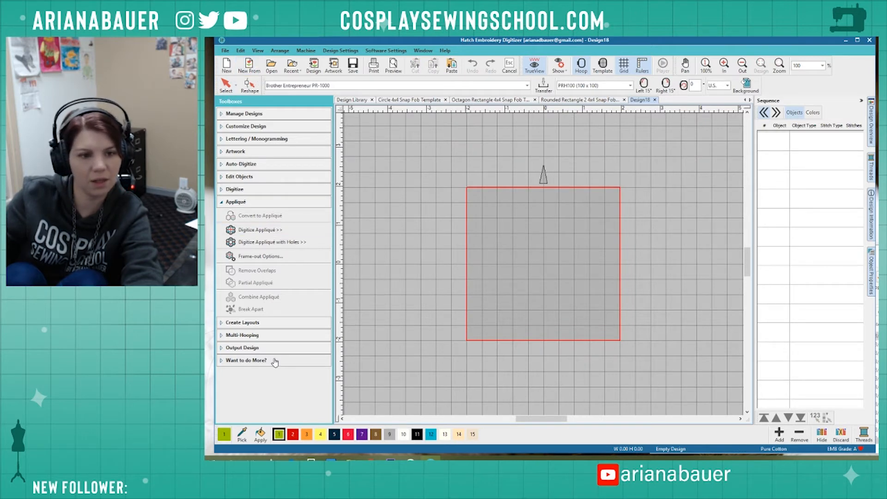
# Insert the T Square.EMB design from the Small folder of maker-themed EMB files into the blank design.
pyautogui.click(313, 66)
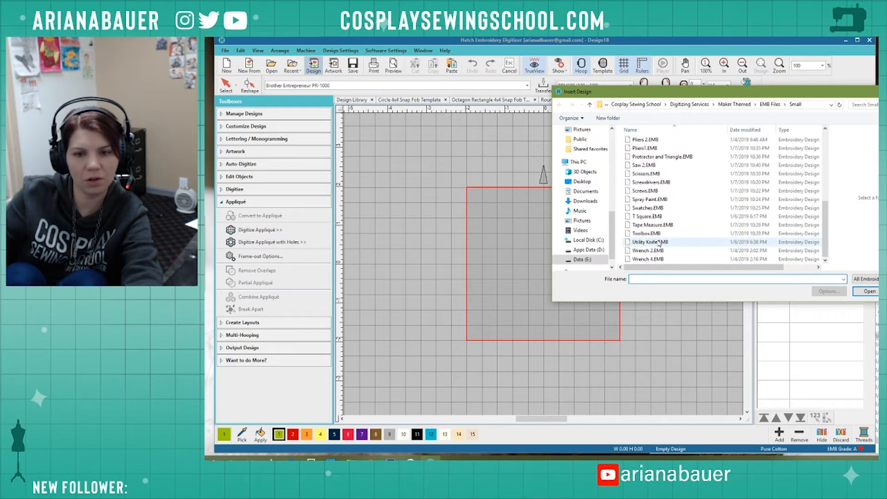
pyautogui.click(649, 215)
pyautogui.click(654, 208)
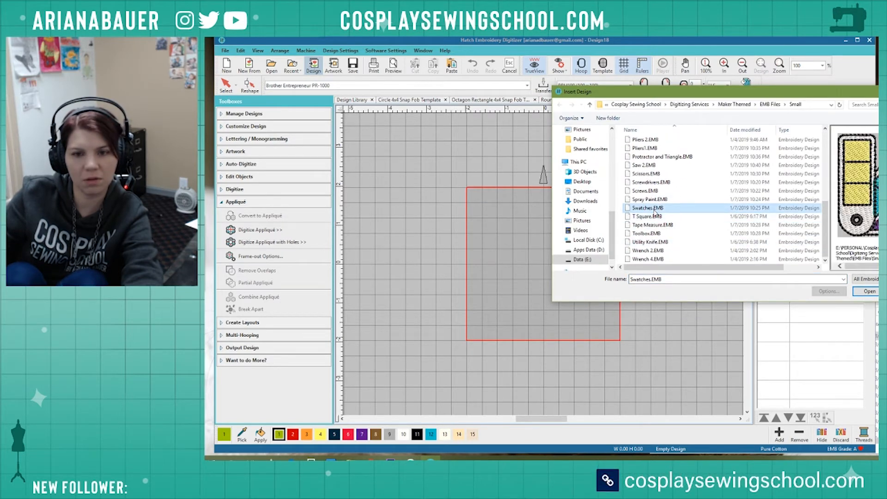
pyautogui.click(657, 216)
pyautogui.click(662, 225)
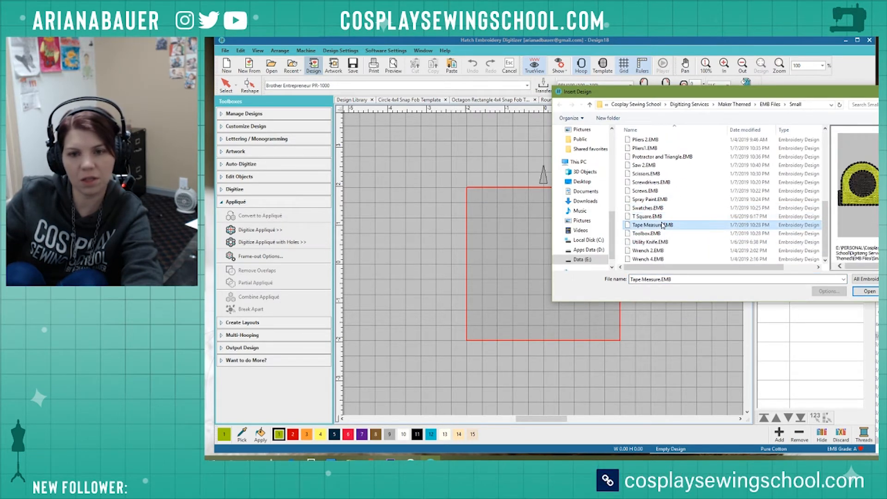
pyautogui.click(652, 218)
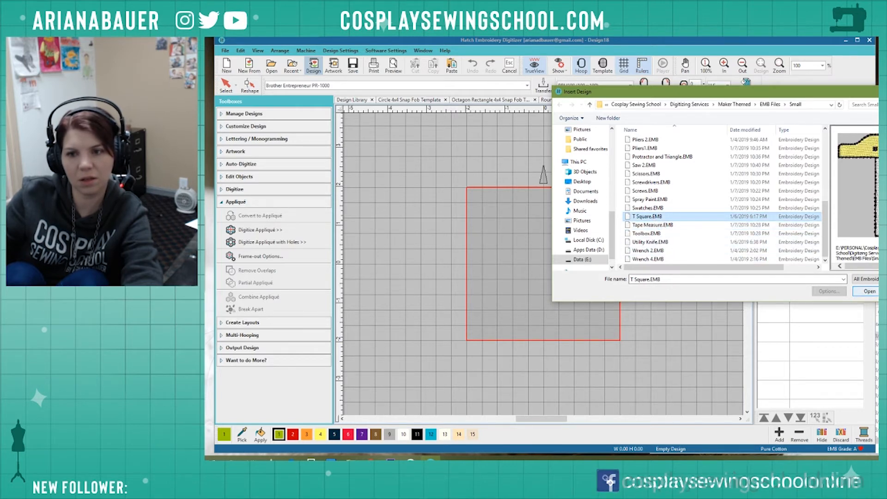
pyautogui.click(869, 291)
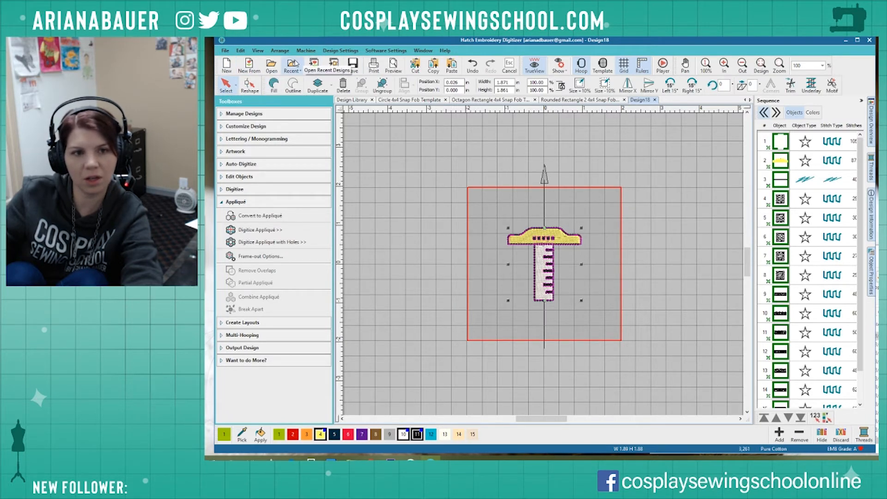
# Insert the Tape Measure.EMB design from the same Small folder alongside the T-square in this design.
pyautogui.click(314, 64)
pyautogui.scroll(-5, 665, 205)
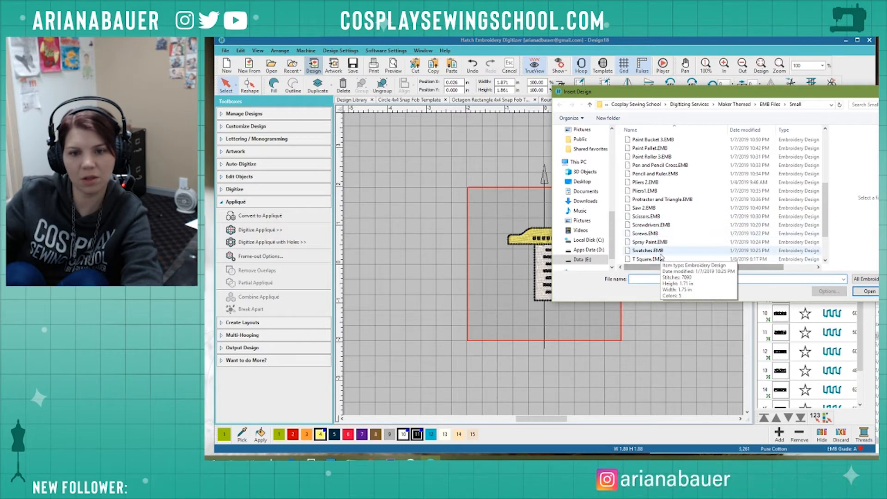
pyautogui.scroll(-1, 669, 254)
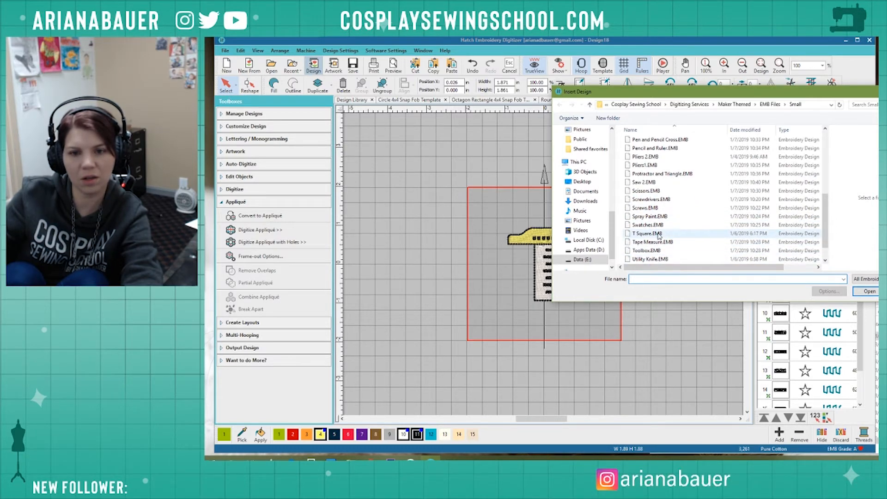
pyautogui.click(656, 242)
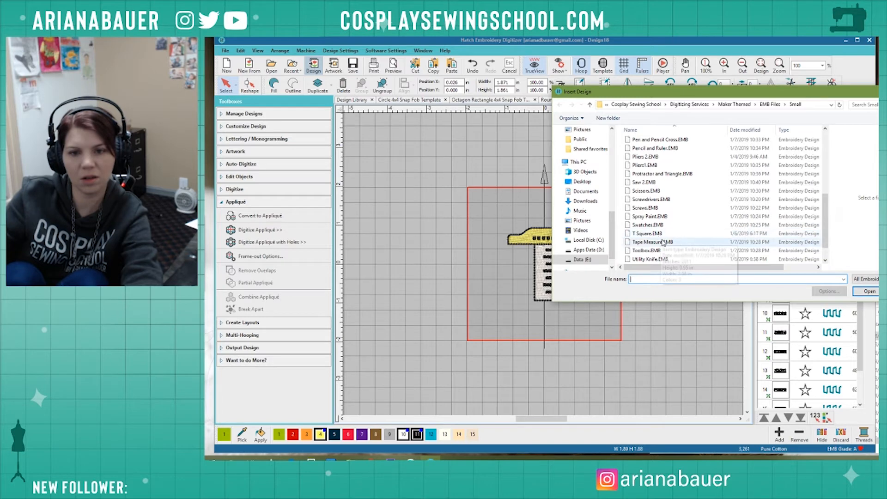
pyautogui.click(869, 290)
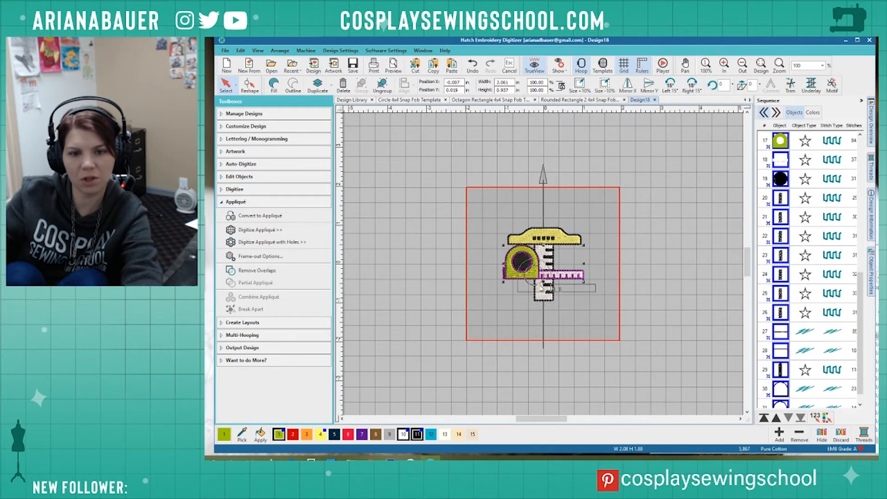
# Rotate the tape measure 90 degrees and place it beside the T-square's blade with its tape extending upward.
pyautogui.moveTo(542, 287); pyautogui.dragTo(573, 306)
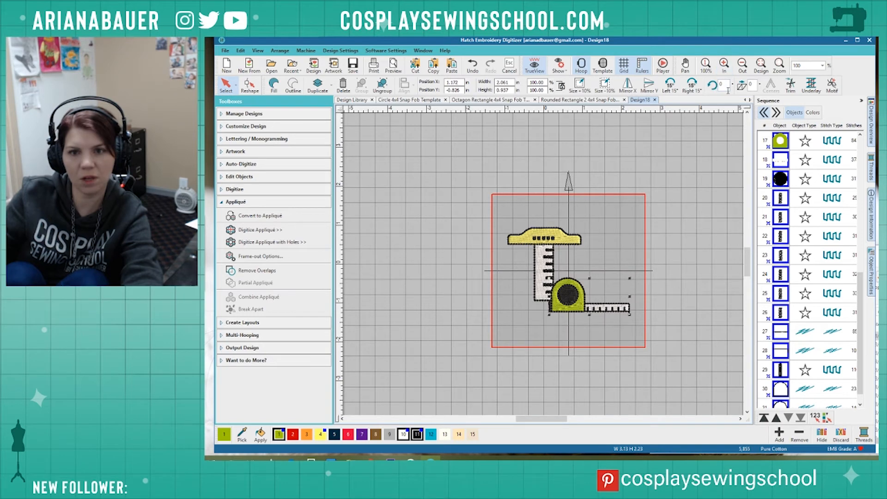
pyautogui.write('90')
pyautogui.press('Return')
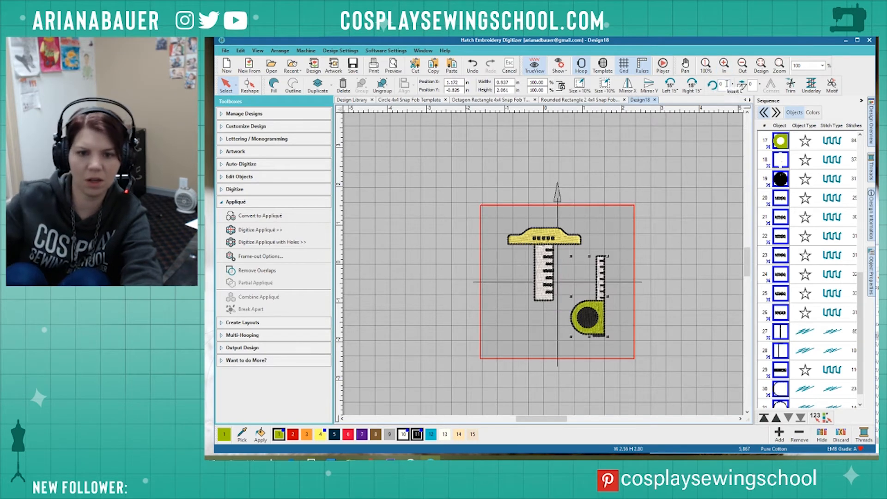
pyautogui.moveTo(590, 331); pyautogui.dragTo(577, 300)
pyautogui.scroll(4, 545, 268)
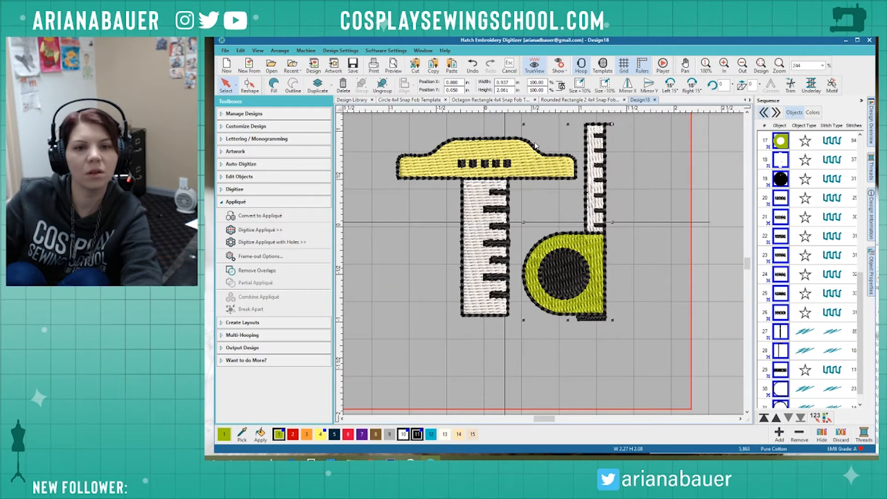
# Move the T-square up until its top edge lines up with the top of the tape measure.
pyautogui.click(484, 154)
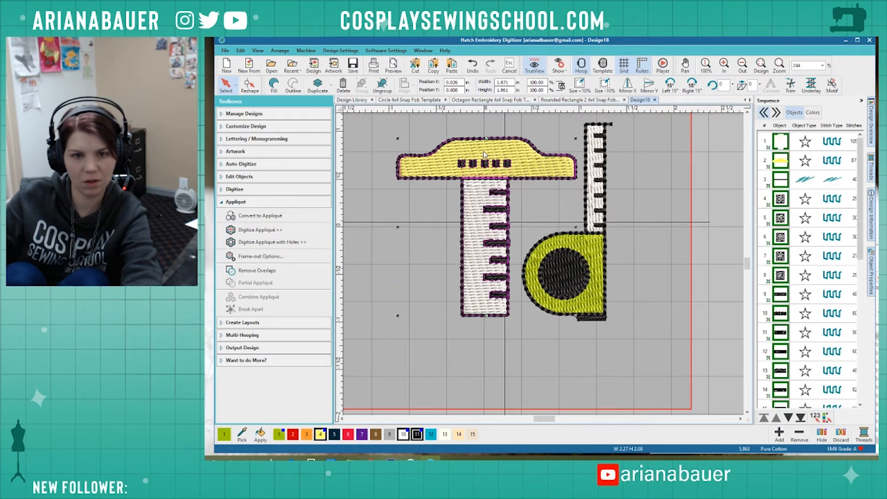
pyautogui.moveTo(484, 154); pyautogui.dragTo(487, 142)
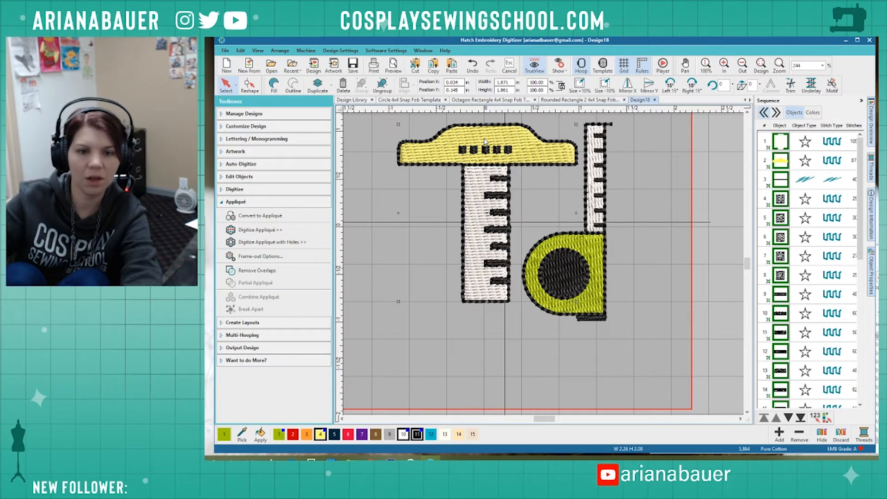
pyautogui.press('Up')
pyautogui.press('Up')
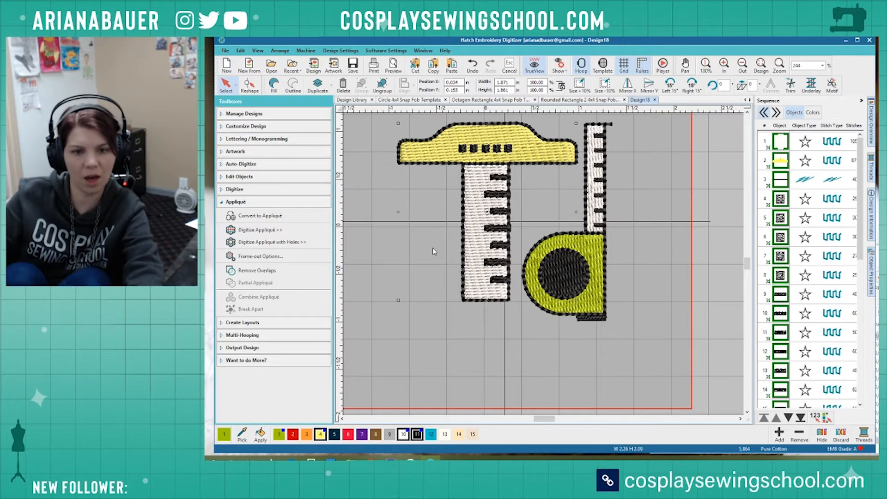
# Ungroup the T-square motif so its individual objects can be edited separately.
pyautogui.click(709, 163)
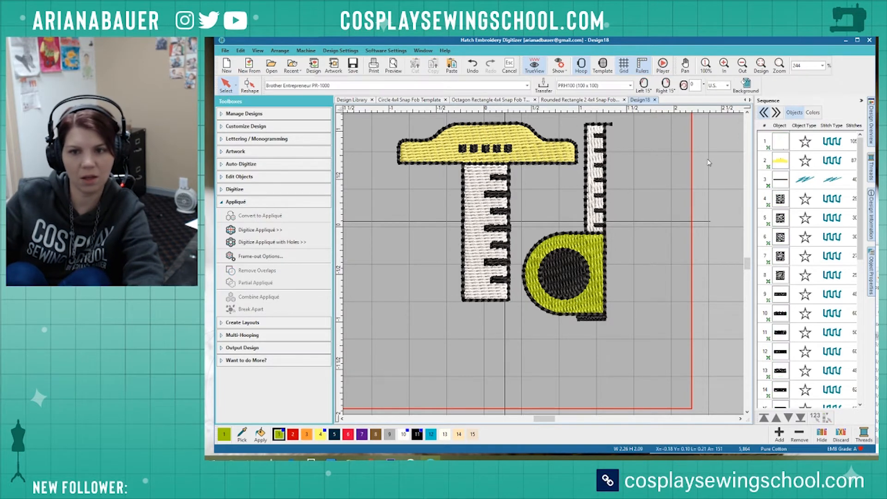
pyautogui.click(789, 163)
pyautogui.rightClick(787, 162)
pyautogui.click(807, 186)
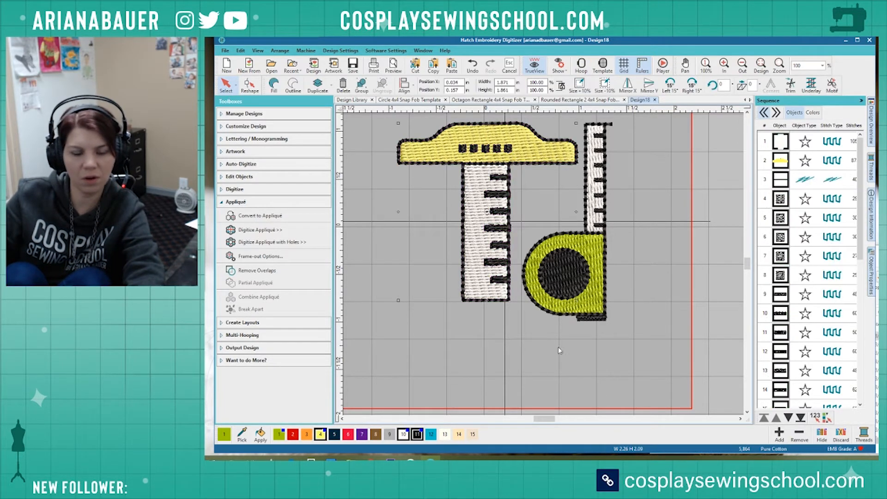
# Reshape the T-square's outline by moving the blade's two bottom corner points down level with the tape measure's base.
pyautogui.click(488, 211)
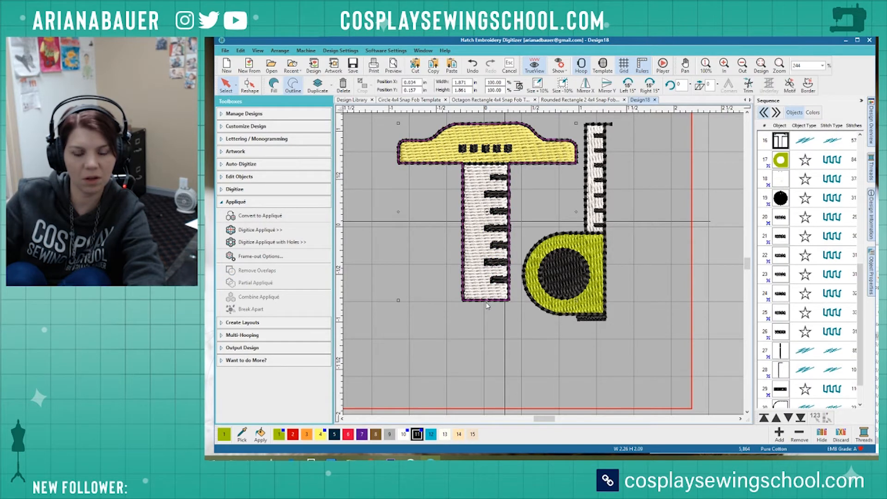
pyautogui.press('h')
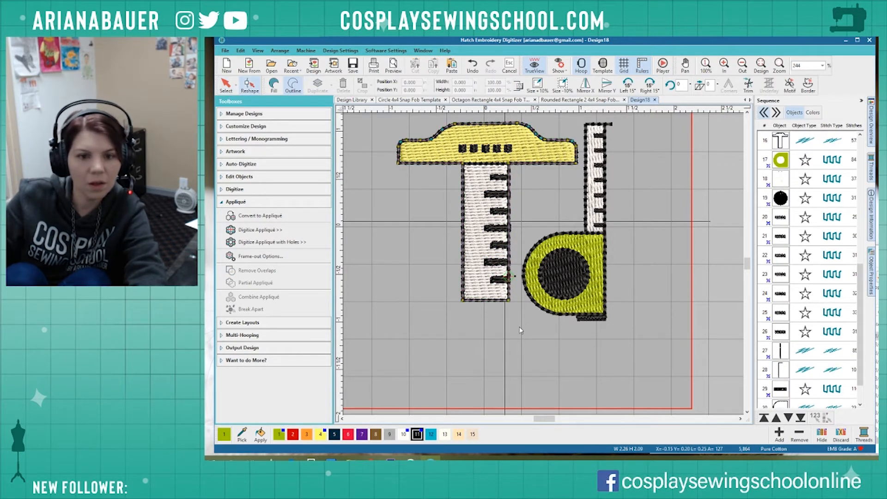
pyautogui.moveTo(460, 290); pyautogui.dragTo(459, 290)
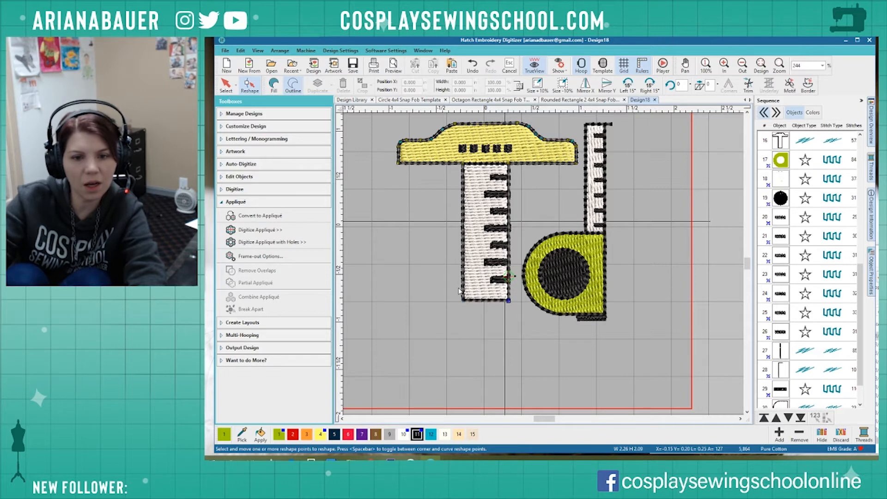
pyautogui.press('Down')
pyautogui.press('Down')
pyautogui.press('Down')
pyautogui.press('Down')
pyautogui.press('Down')
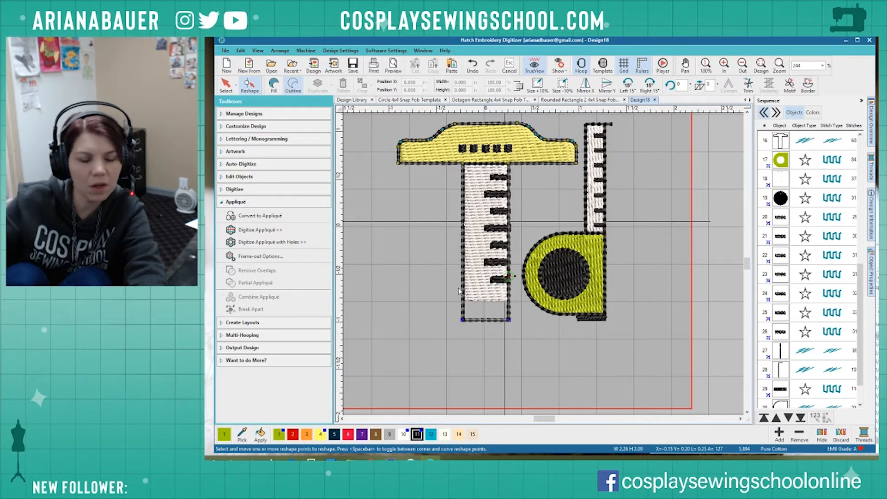
# Place a horizontal guide at the outline's bottom edge and stretch the white blade fill down to it, about 1.669 in high.
pyautogui.click(341, 321)
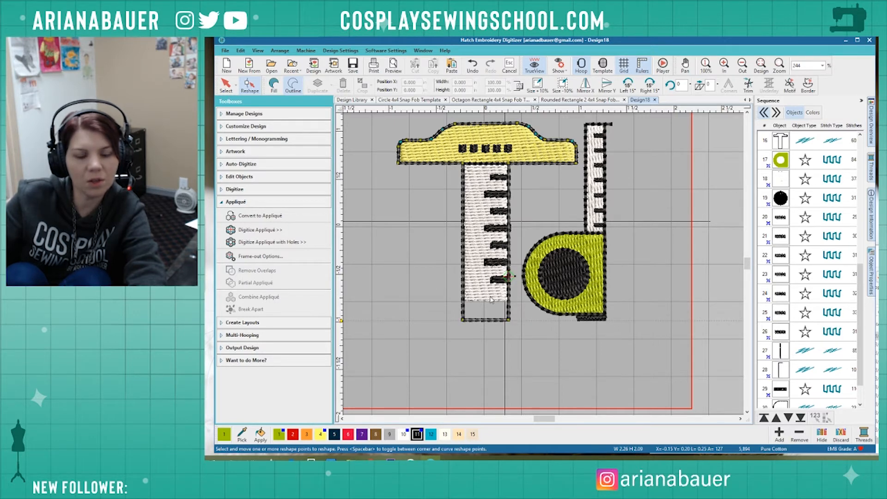
pyautogui.press('Escape')
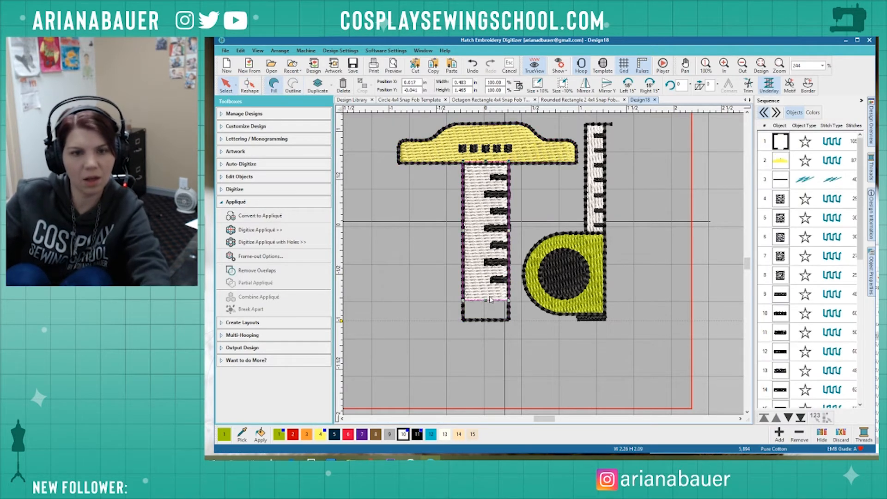
pyautogui.moveTo(485, 299); pyautogui.dragTo(479, 318)
pyautogui.scroll(-5, 545, 267)
pyautogui.scroll(1, 546, 268)
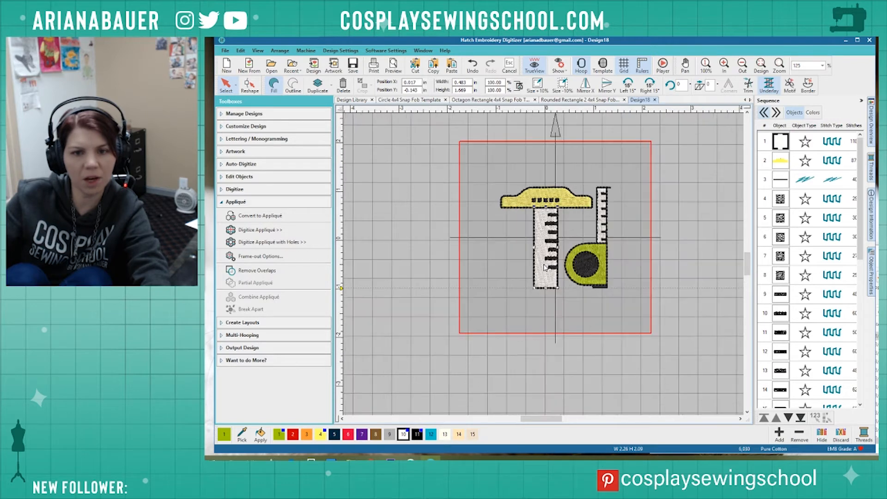
# Duplicate the blade's two lowest tick marks and nudge the copies straight down to continue the scale along the extended blade.
pyautogui.scroll(3, 545, 267)
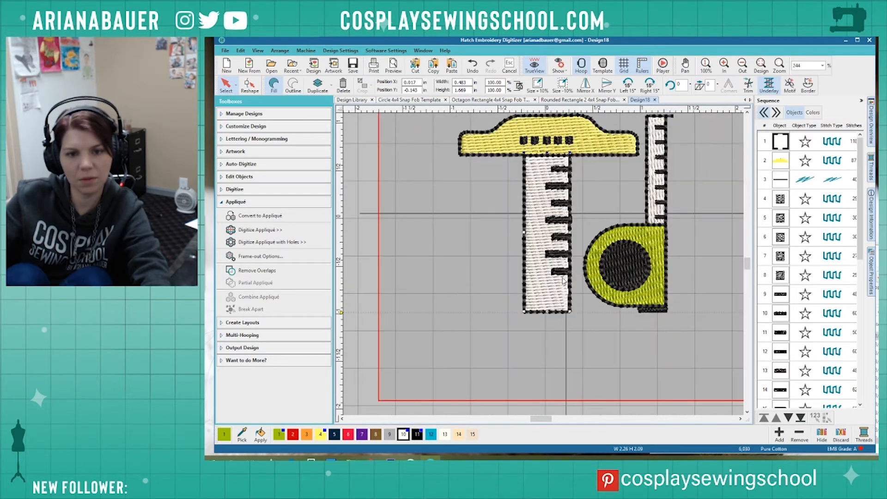
pyautogui.click(562, 273)
pyautogui.keyDown('ctrl'); pyautogui.click(561, 257); pyautogui.keyUp('ctrl')
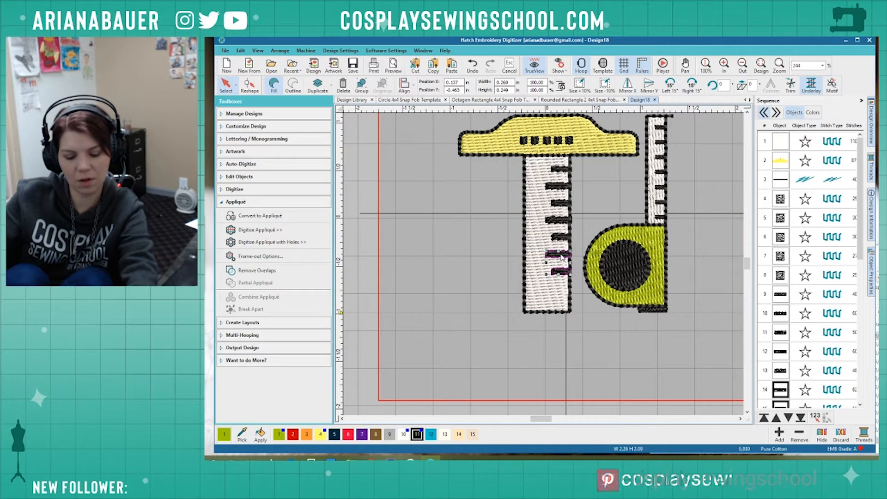
pyautogui.hotkey('ctrl', 'd')
pyautogui.moveTo(562, 258); pyautogui.dragTo(562, 258)
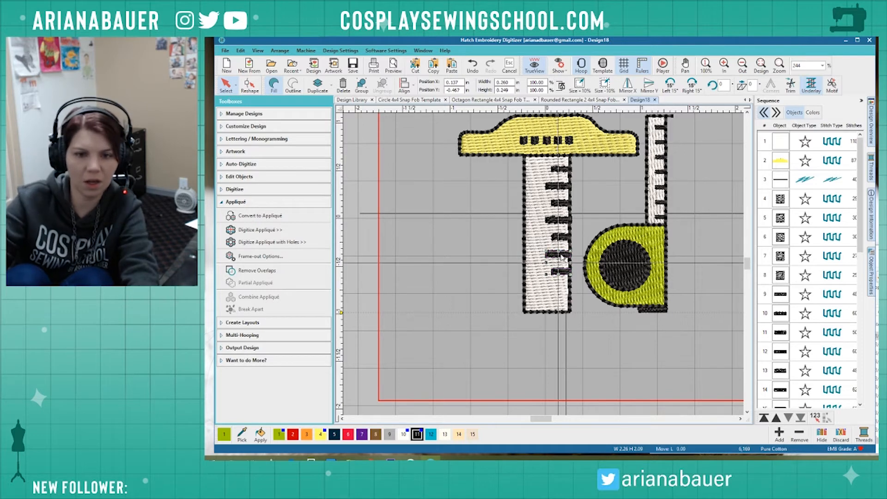
pyautogui.press('Down')
pyautogui.press('Down')
pyautogui.press('Down')
pyautogui.press('Down')
pyautogui.press('Down')
pyautogui.press('Down')
pyautogui.press('Down')
pyautogui.press('Down')
pyautogui.press('Down')
pyautogui.press('Down')
pyautogui.press('Down')
pyautogui.press('Down')
pyautogui.press('Down')
pyautogui.press('Down')
pyautogui.press('Down')
pyautogui.press('Down')
pyautogui.press('Down')
pyautogui.press('Down')
pyautogui.press('Down')
pyautogui.press('Down')
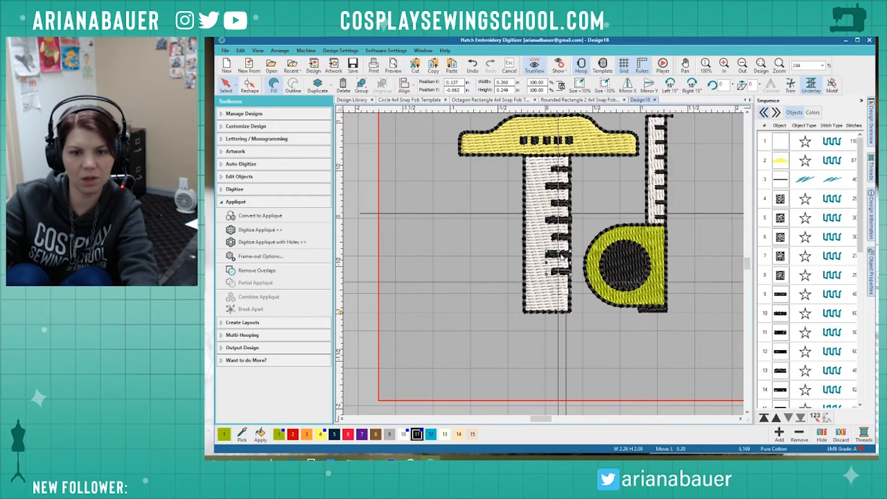
pyautogui.press('Down')
pyautogui.press('Down')
pyautogui.press('Down')
pyautogui.press('Down')
pyautogui.press('Down')
pyautogui.press('Down')
pyautogui.press('Down')
pyautogui.press('Down')
pyautogui.press('Down')
pyautogui.press('Down')
pyautogui.press('Down')
pyautogui.press('Down')
pyautogui.press('Down')
pyautogui.press('Down')
pyautogui.press('Down')
pyautogui.press('Down')
pyautogui.press('Down')
pyautogui.press('Down')
pyautogui.press('Down')
pyautogui.press('Down')
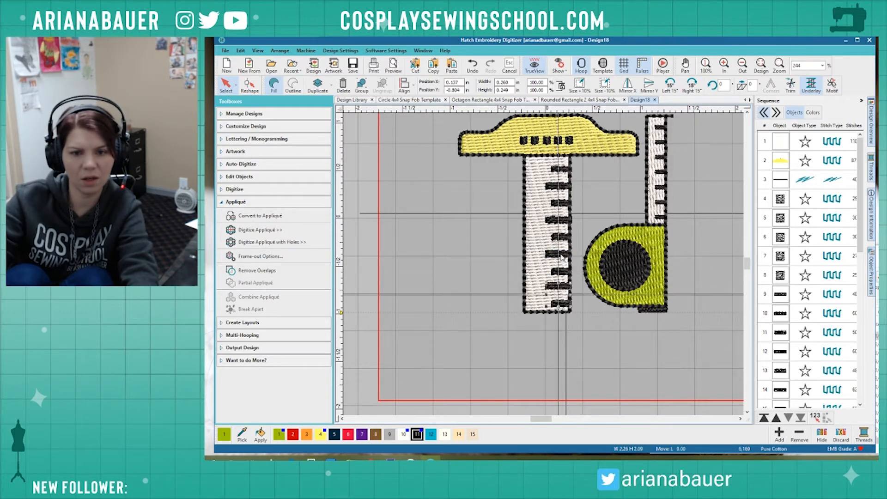
pyautogui.press('Down')
pyautogui.press('Down')
pyautogui.press('Down')
pyautogui.press('Down')
pyautogui.press('Down')
pyautogui.press('Down')
pyautogui.press('Down')
pyautogui.press('Down')
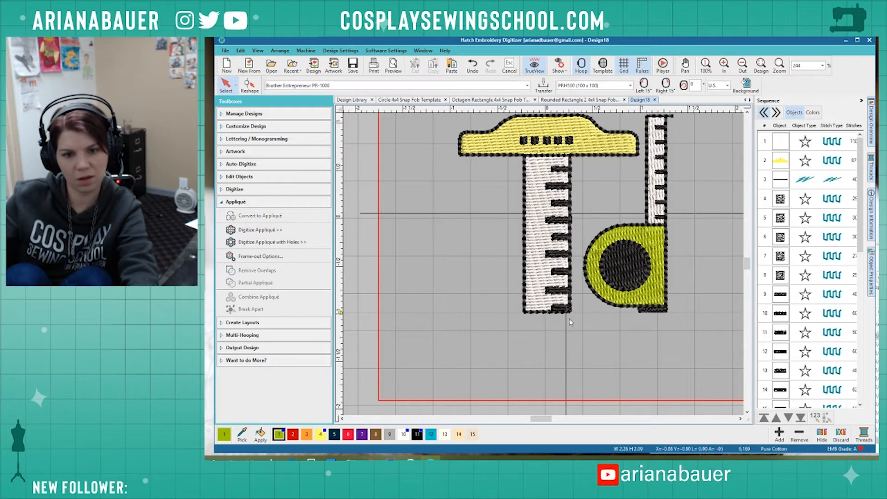
# Nudge the lowest tick mark up off the blade's bottom edge to a Y position of -0.883 in.
pyautogui.click(562, 307)
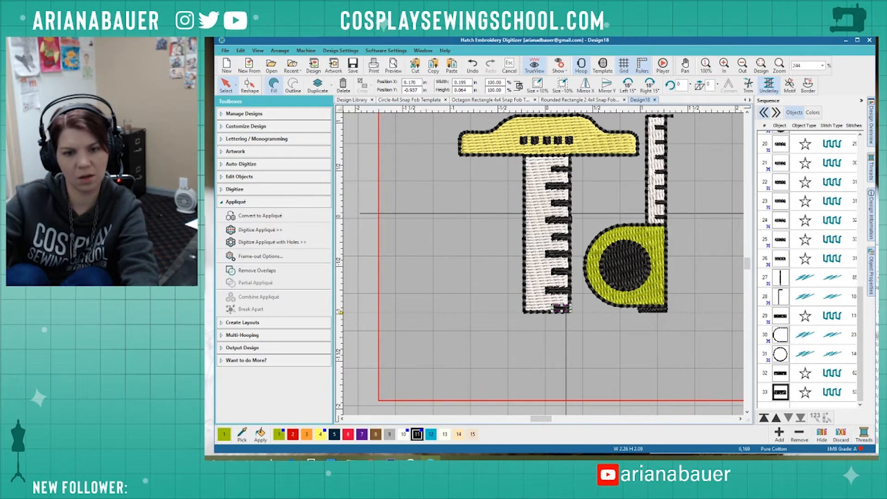
pyautogui.press('Up')
pyautogui.press('Up')
pyautogui.press('Up')
pyautogui.press('Up')
pyautogui.press('Up')
pyautogui.press('Up')
pyautogui.press('Up')
pyautogui.press('Up')
pyautogui.press('Up')
pyautogui.press('Up')
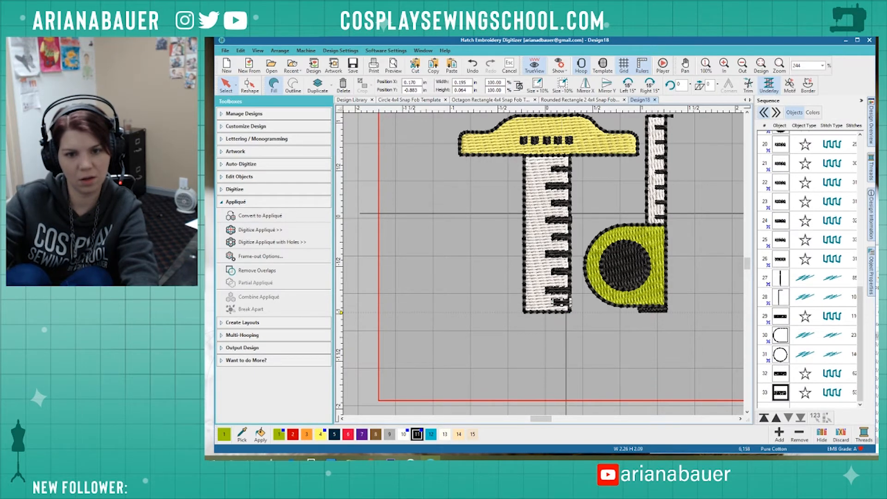
# Nudge the T-square blade's topmost tick mark straight up to a Y position of 0.545 in.
pyautogui.click(558, 169)
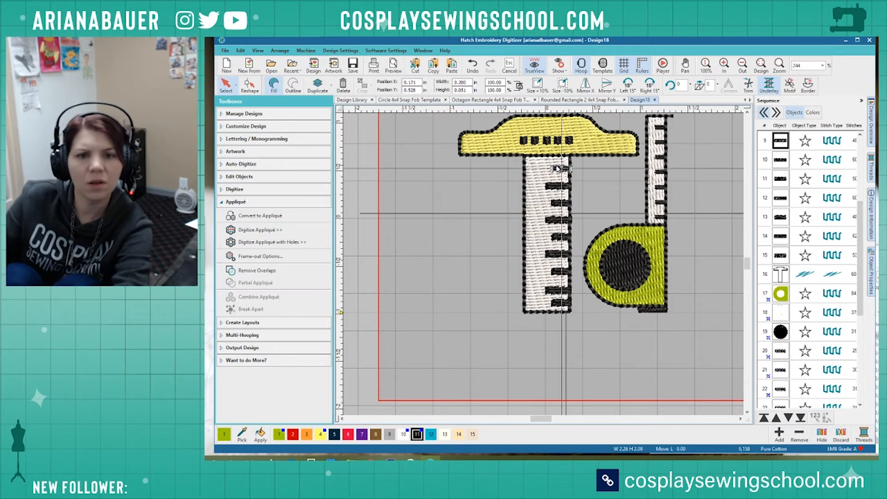
pyautogui.press('Up')
pyautogui.press('Up')
pyautogui.press('Up')
pyautogui.press('Up')
pyautogui.press('Up')
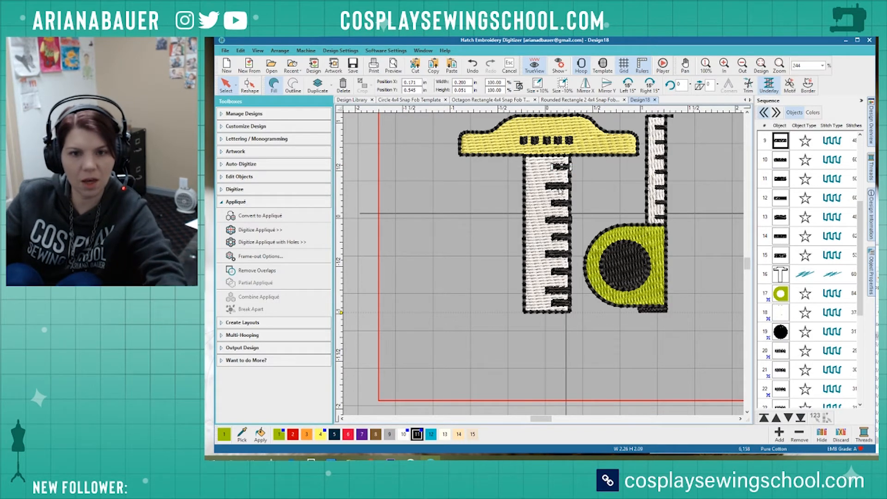
# Space all of the T-square blade's tick marks evenly down its length.
pyautogui.keyDown('ctrl'); pyautogui.click(562, 184); pyautogui.keyUp('ctrl')
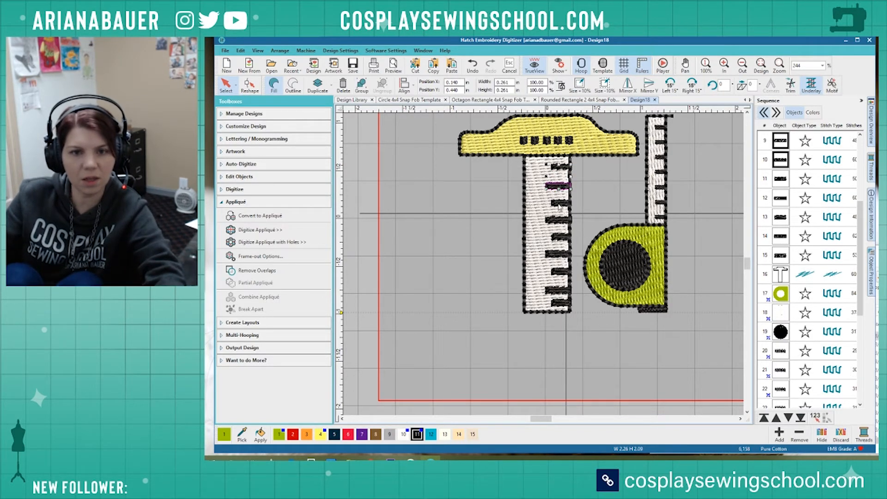
pyautogui.keyDown('ctrl'); pyautogui.click(561, 204); pyautogui.keyUp('ctrl')
pyautogui.keyDown('ctrl'); pyautogui.click(562, 220); pyautogui.keyUp('ctrl')
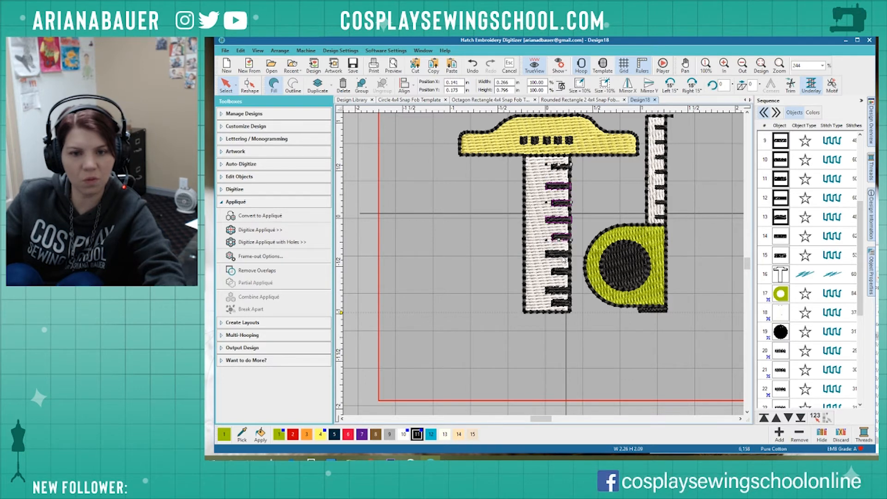
pyautogui.keyDown('ctrl'); pyautogui.click(563, 237); pyautogui.keyUp('ctrl')
pyautogui.keyDown('ctrl'); pyautogui.click(564, 274); pyautogui.keyUp('ctrl')
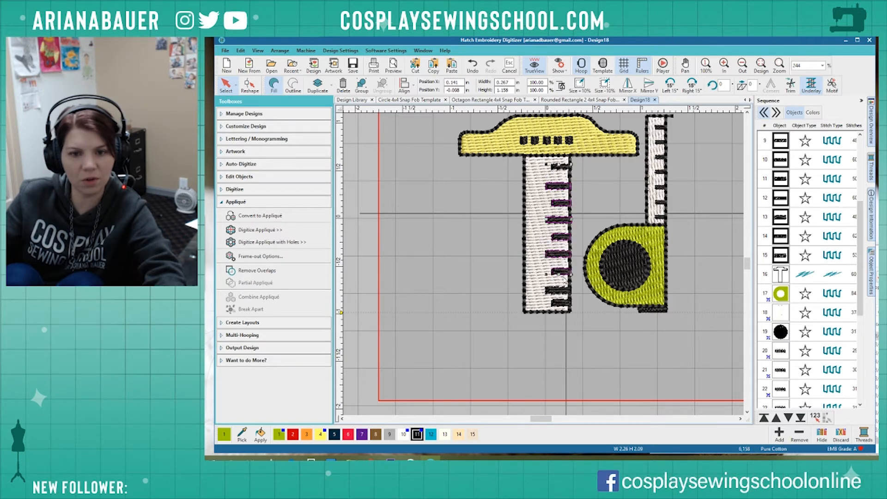
pyautogui.rightClick(560, 304)
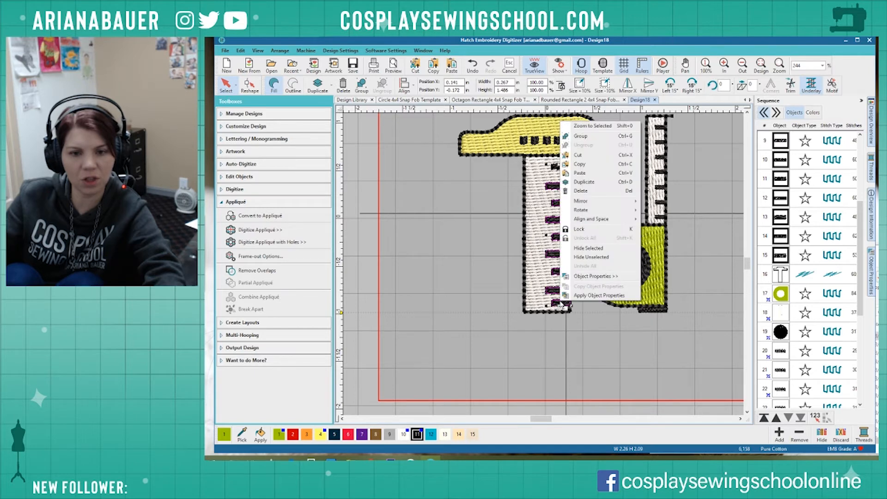
pyautogui.moveTo(601, 221)
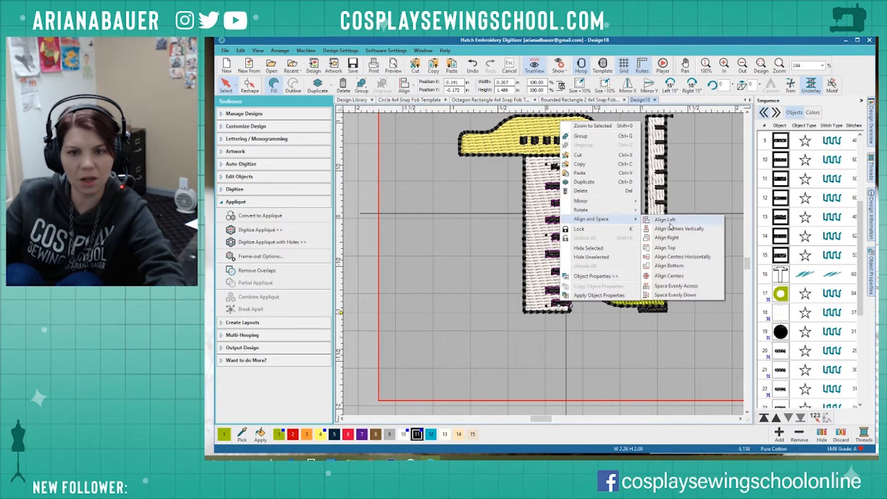
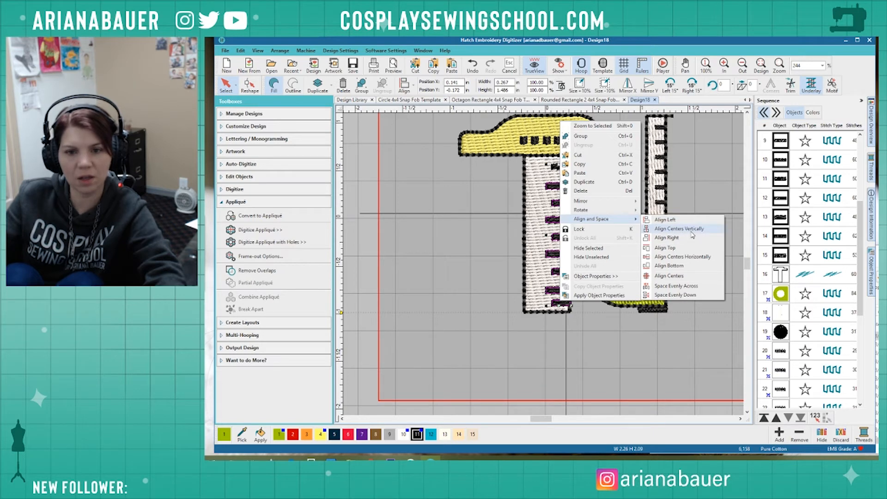
pyautogui.click(683, 296)
pyautogui.click(618, 346)
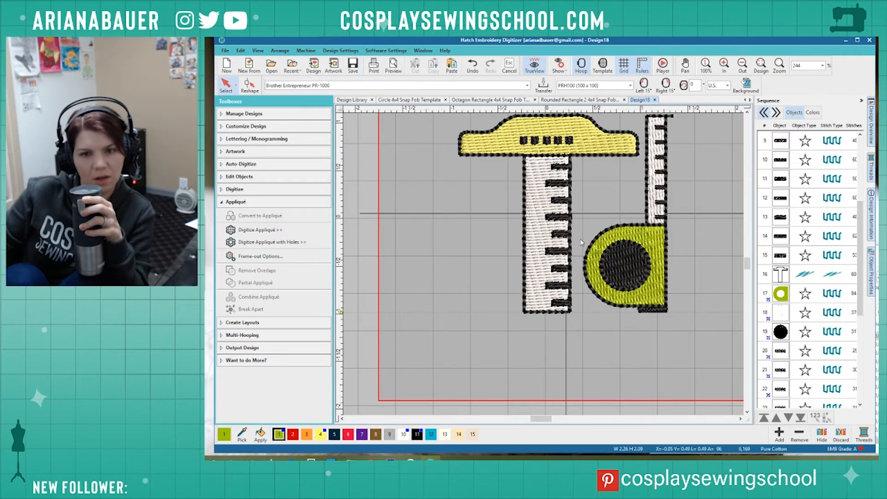
# Group all the T-square and tape measure pieces and move the group close to the design's centre.
pyautogui.scroll(-4, 582, 243)
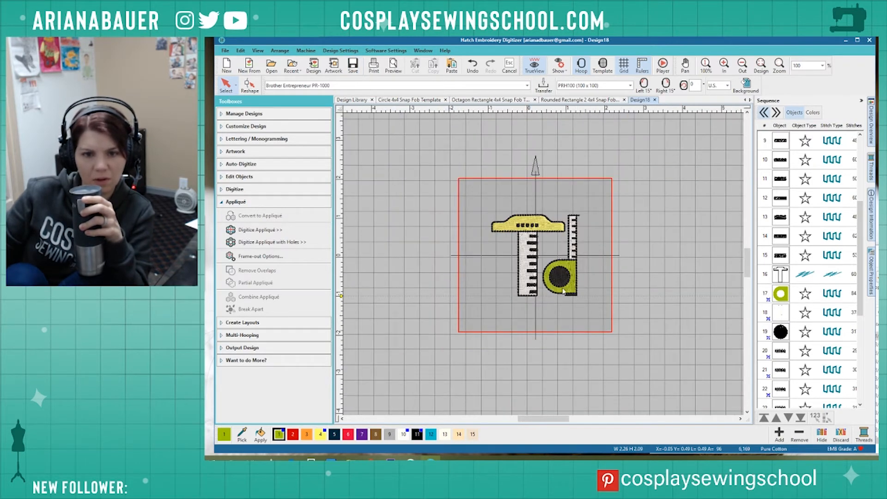
pyautogui.moveTo(475, 202); pyautogui.dragTo(476, 202)
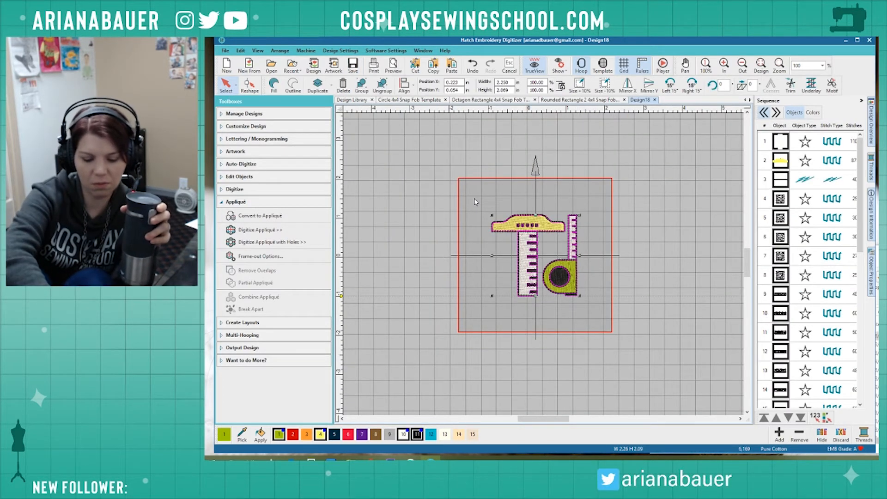
pyautogui.hotkey('ctrl', 'g')
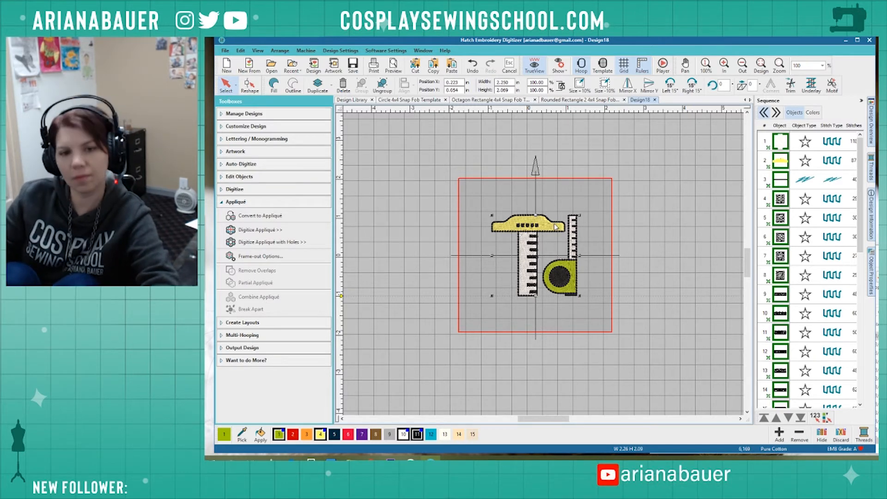
pyautogui.moveTo(556, 226); pyautogui.dragTo(545, 232)
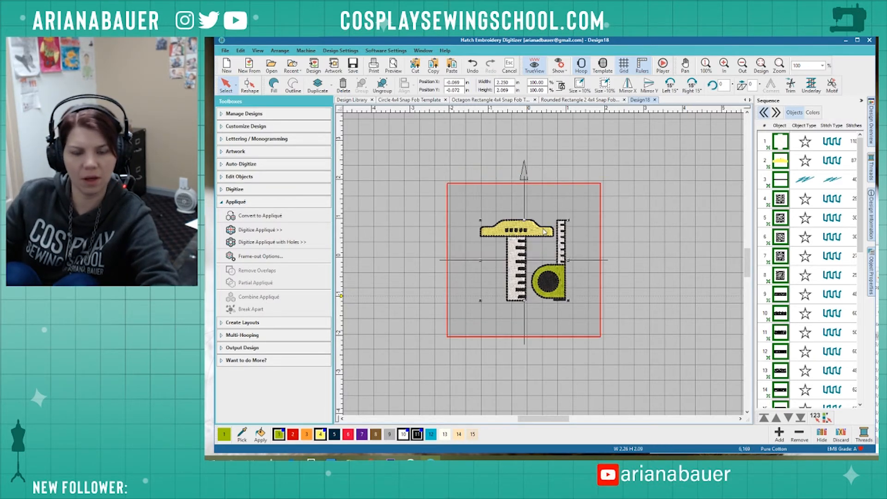
pyautogui.click(548, 181)
# Copy the Rounded Rectangle 2 snap fob outlines into Design18 and move the grouped tools down onto the fob's body.
pyautogui.click(593, 100)
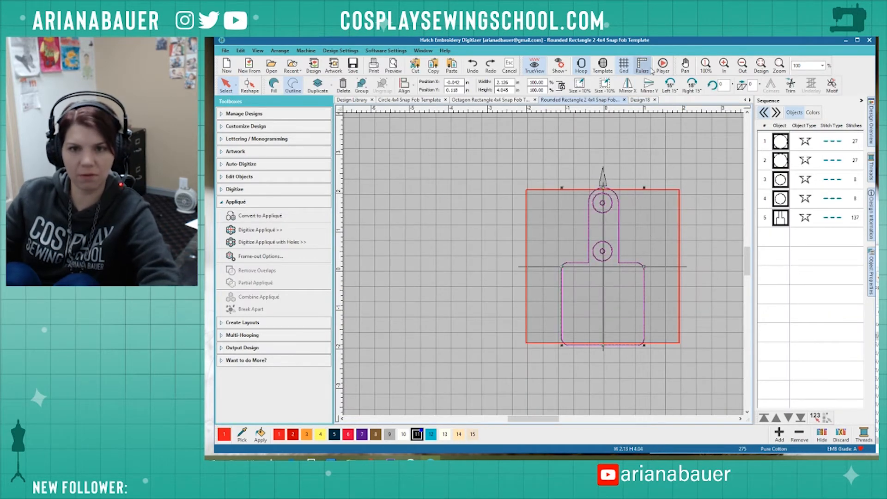
pyautogui.click(640, 100)
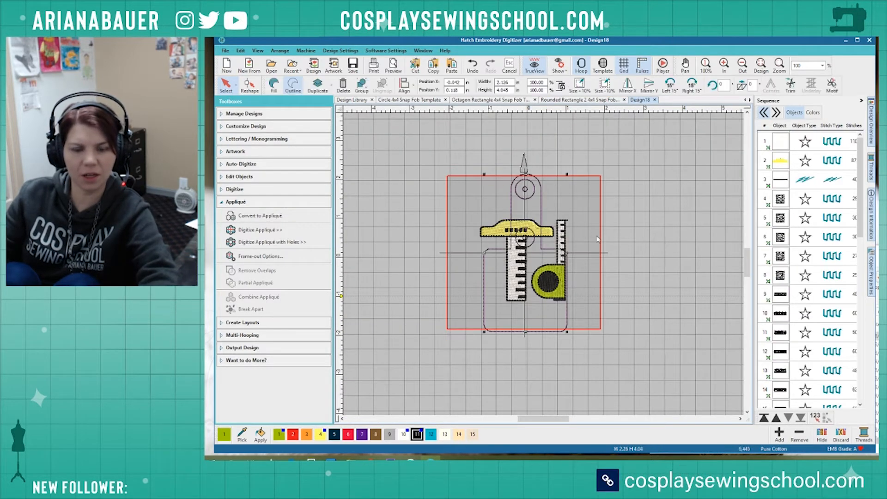
pyautogui.moveTo(568, 228); pyautogui.dragTo(551, 251)
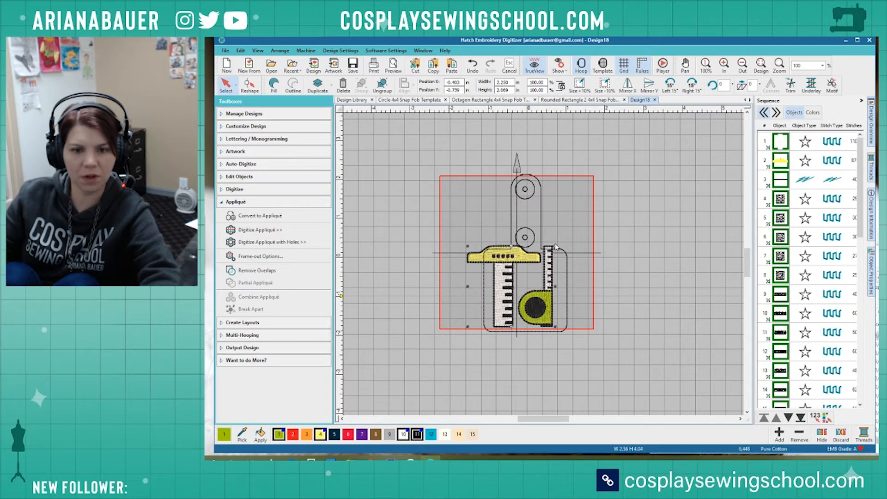
# Shrink the grouped tools to 1.738 by 1.599 in and centre them inside the fob's rounded square body.
pyautogui.moveTo(556, 247); pyautogui.dragTo(545, 255)
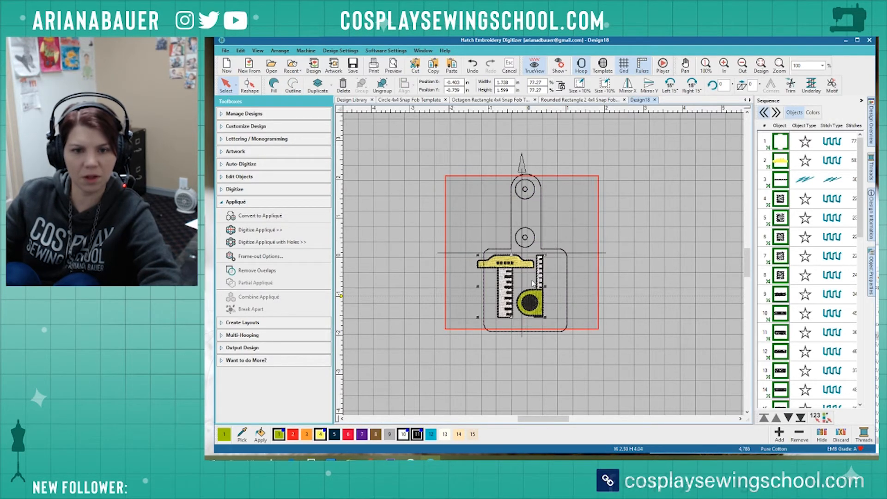
pyautogui.moveTo(537, 298); pyautogui.dragTo(550, 307)
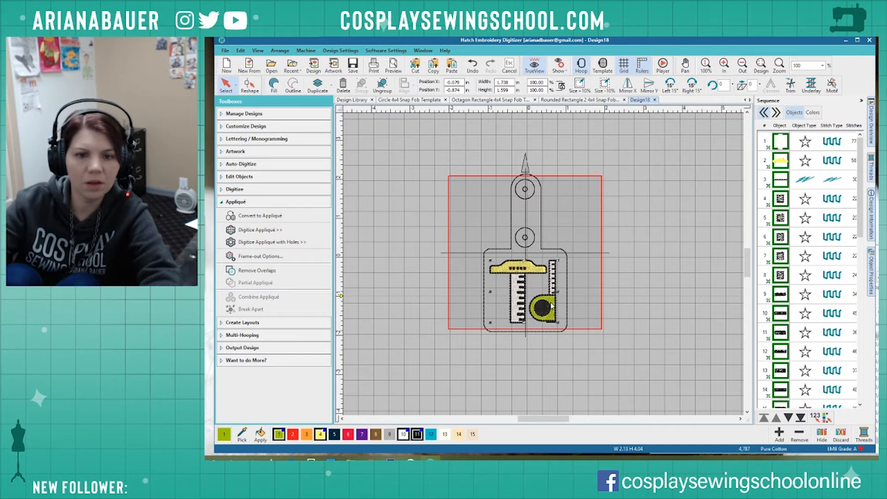
pyautogui.moveTo(551, 306); pyautogui.dragTo(550, 304)
pyautogui.click(587, 277)
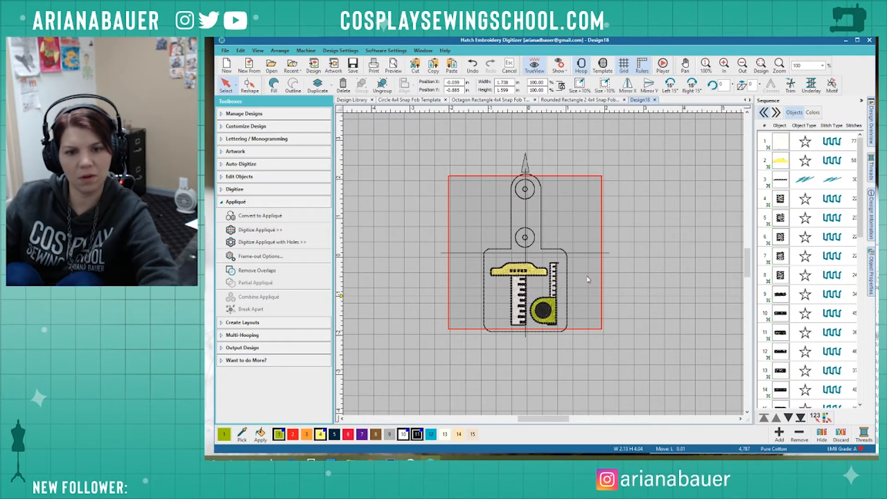
pyautogui.click(588, 279)
pyautogui.click(526, 319)
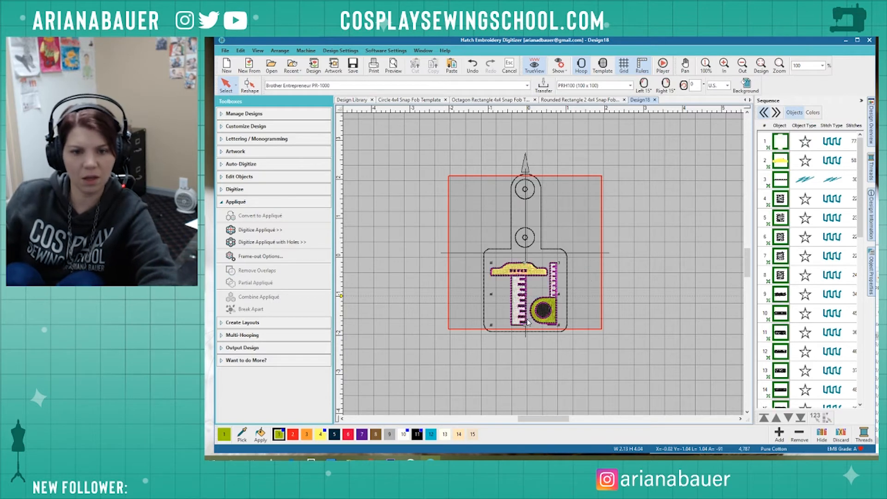
pyautogui.press('Left')
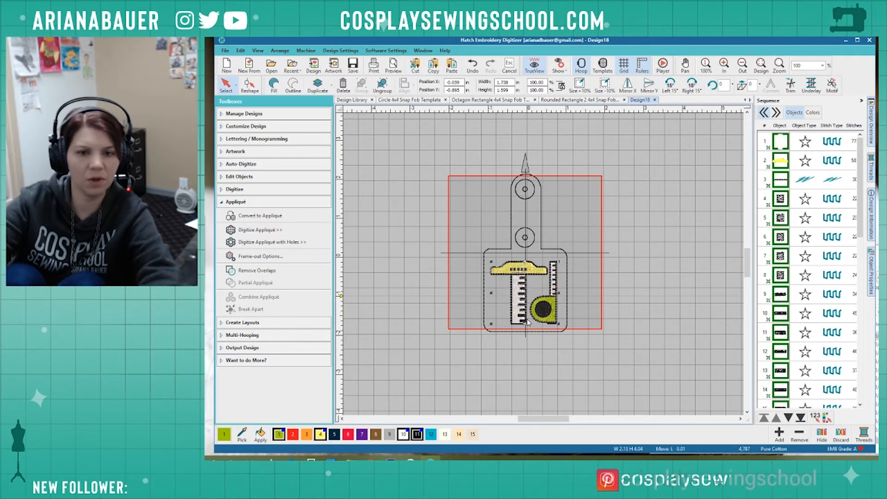
pyautogui.press('Up')
pyautogui.press('Up')
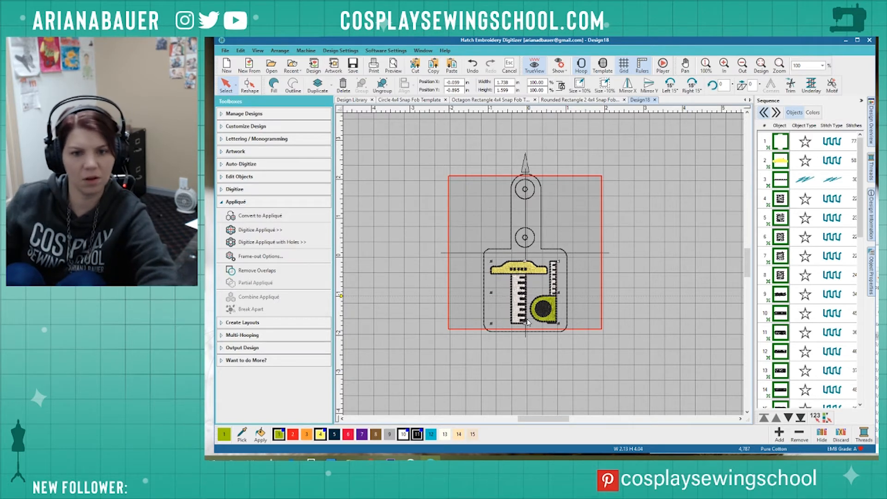
pyautogui.scroll(2, 544, 265)
# Rotate the whole fob design, outlines and tools together, 45° counter-clockwise to fit inside the hoop.
pyautogui.hotkey('ctrl', 'a')
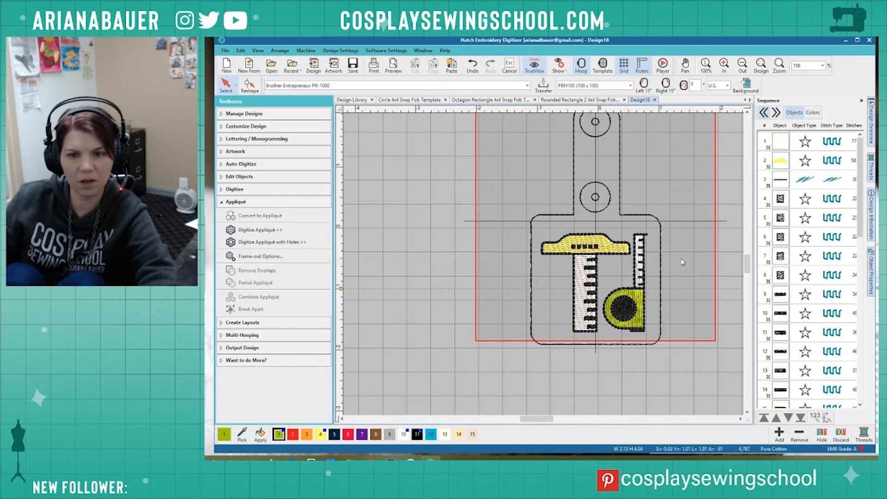
pyautogui.scroll(-2, 523, 207)
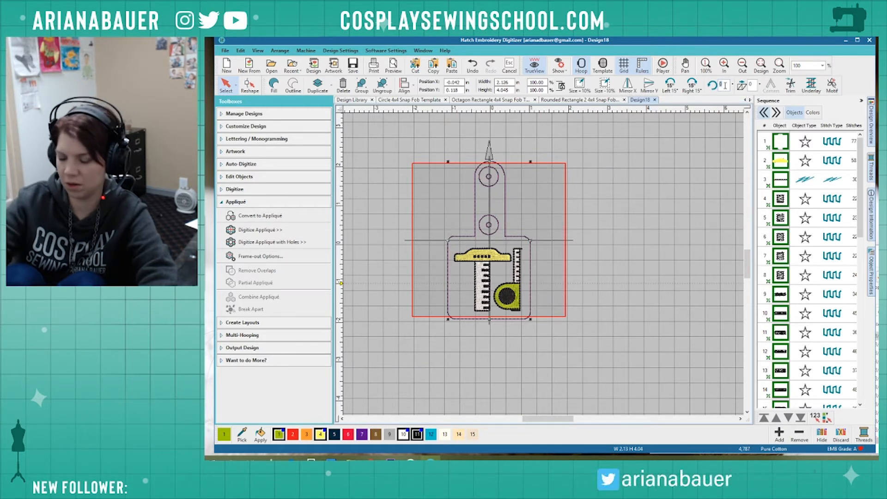
pyautogui.write('5')
pyautogui.press('Return')
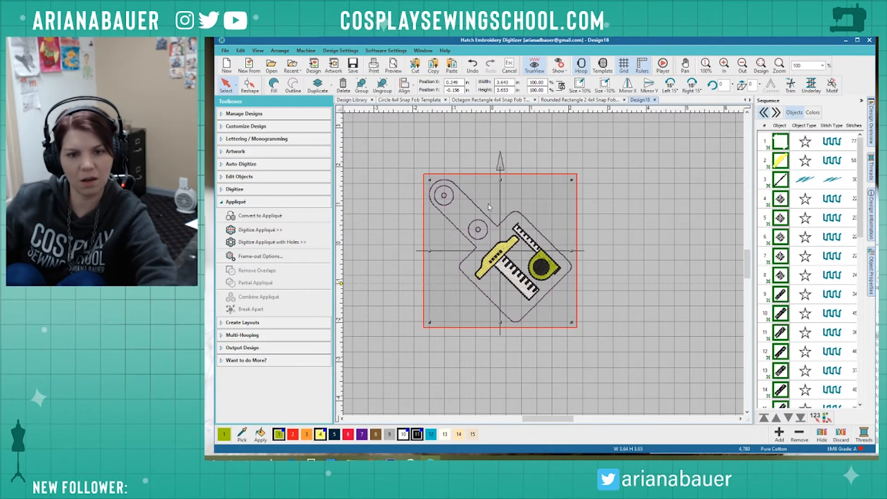
# Delete the large outer circles around the two snap markers on the fob's strap, keeping the small centre circles.
pyautogui.scroll(1, 543, 265)
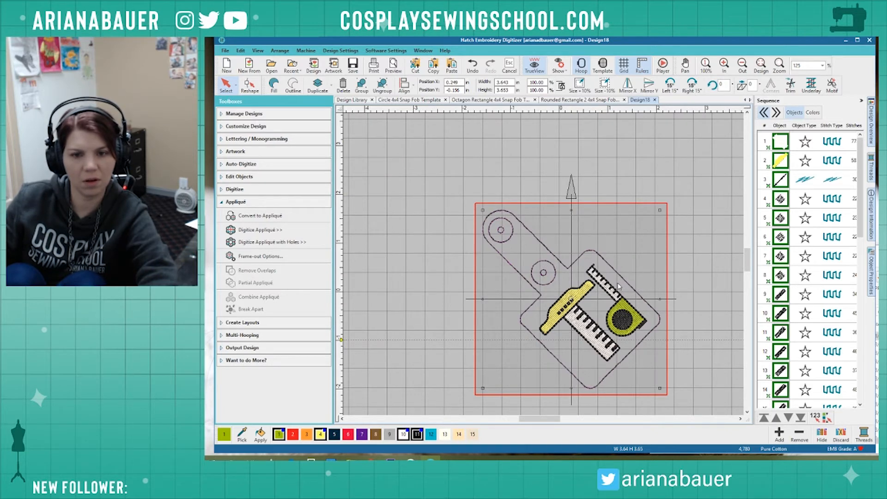
pyautogui.click(535, 224)
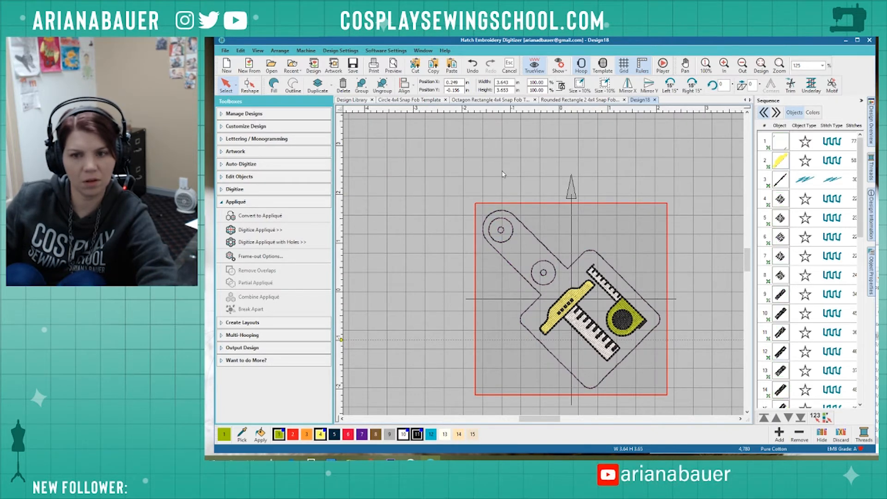
pyautogui.click(531, 236)
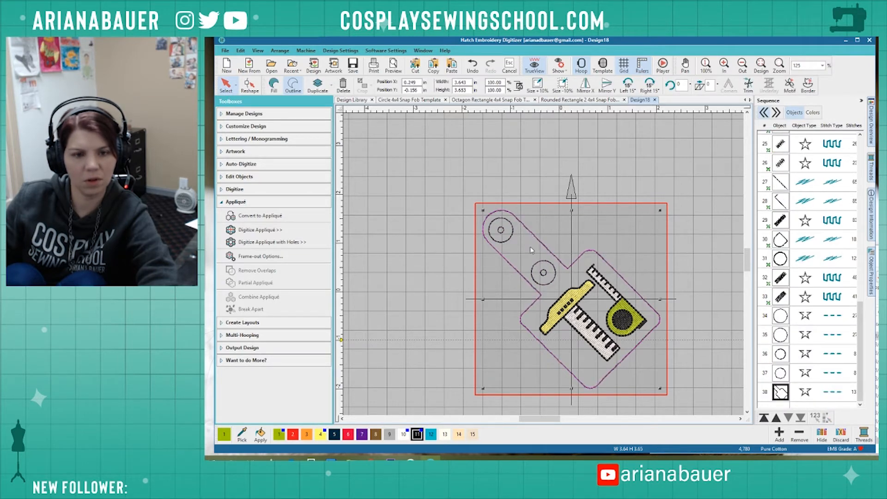
pyautogui.press('Delete')
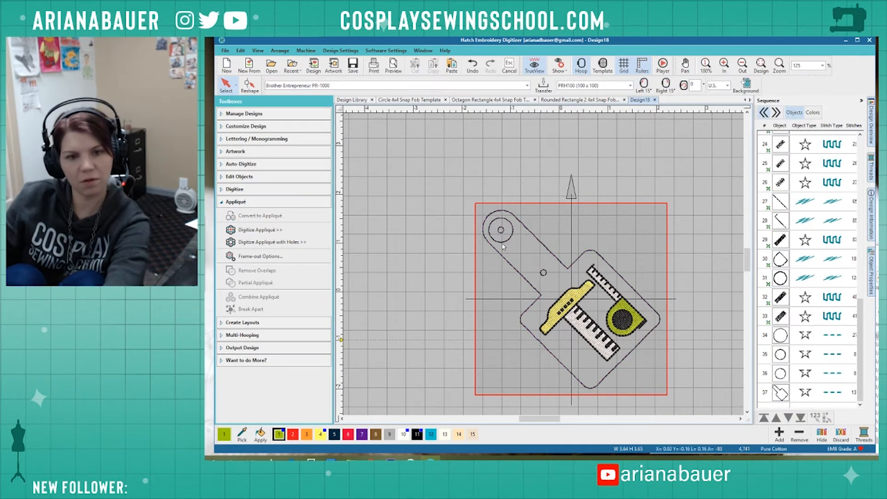
pyautogui.click(502, 243)
pyautogui.press('Delete')
# Convert the fob's outline to appliqué and break the appliqué apart into its separate stitching components.
pyautogui.click(535, 235)
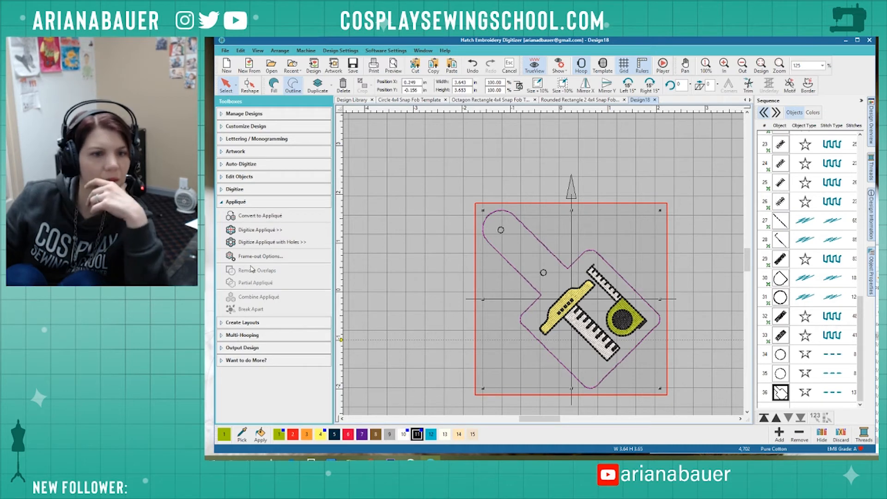
pyautogui.click(254, 216)
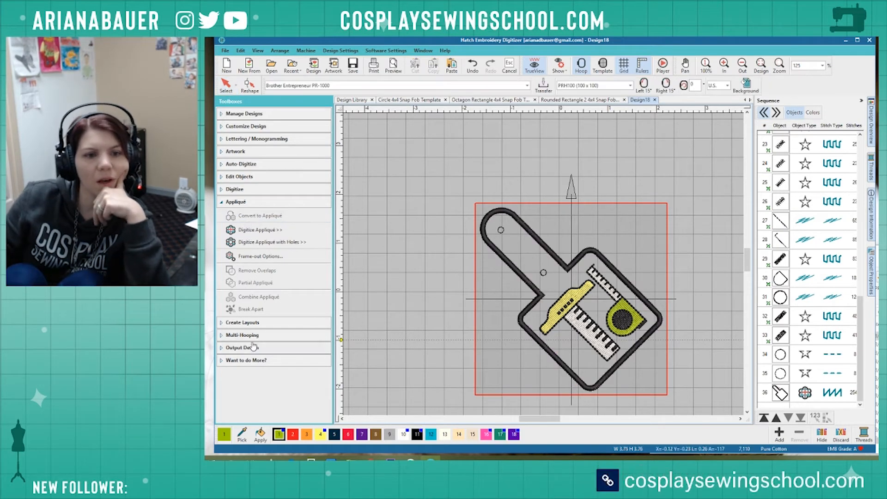
pyautogui.click(520, 276)
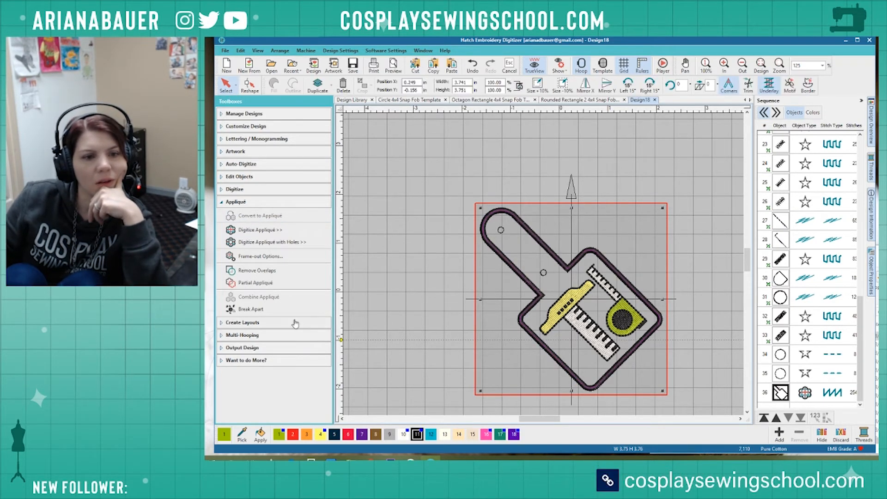
pyautogui.click(291, 310)
pyautogui.click(495, 255)
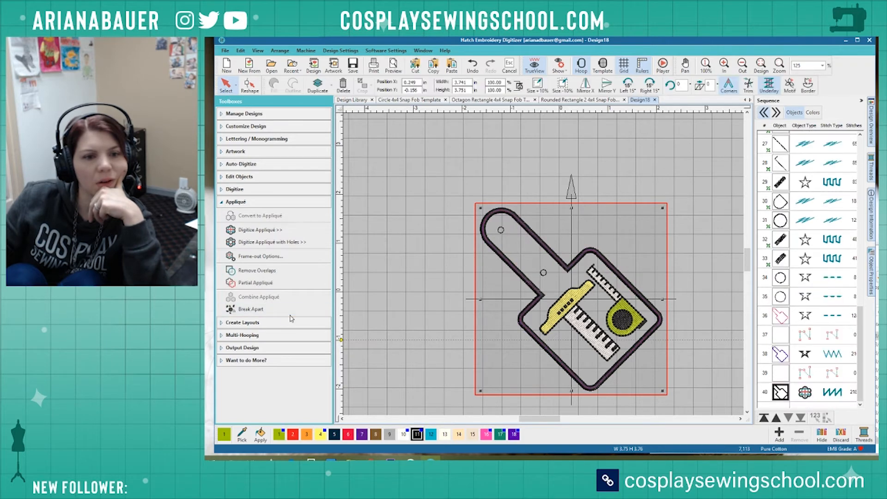
pyautogui.click(283, 310)
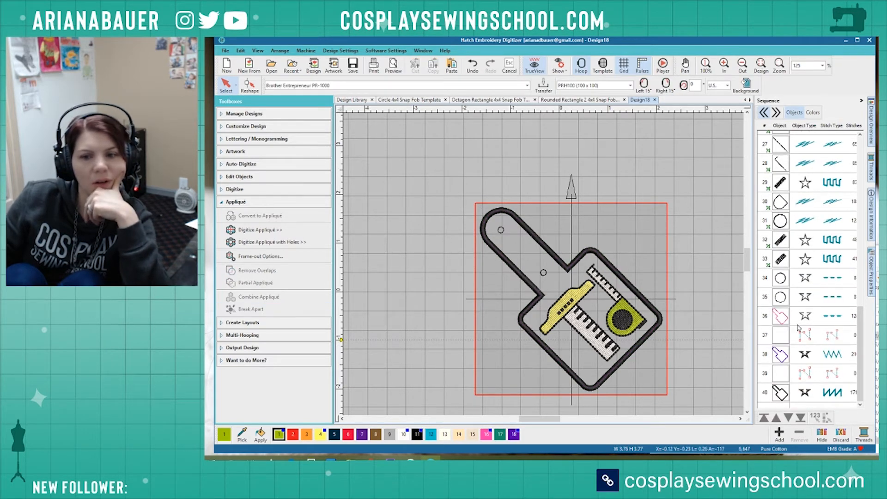
# Move the appliqué's placement and tack-down stitching, with their frame-out stops, to the start of the stitching sequence.
pyautogui.click(781, 317)
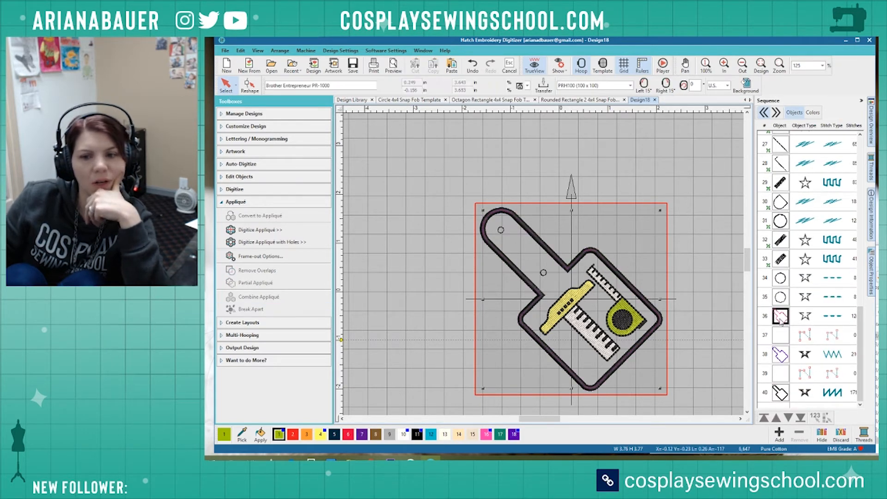
pyautogui.keyDown('shift'); pyautogui.click(789, 374); pyautogui.keyUp('shift')
pyautogui.click(764, 418)
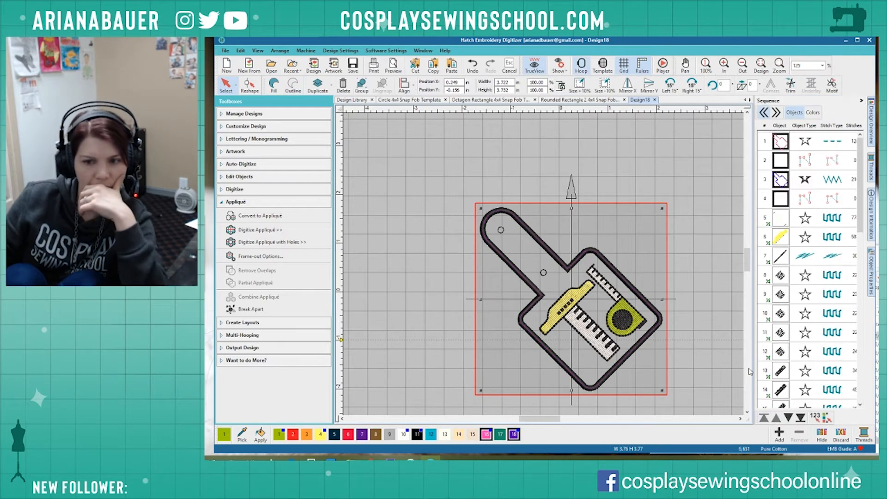
pyautogui.click(712, 311)
# Save the design as "Measuring Tools Snap Fob" in the Snap Fob folder and close it.
pyautogui.click(357, 67)
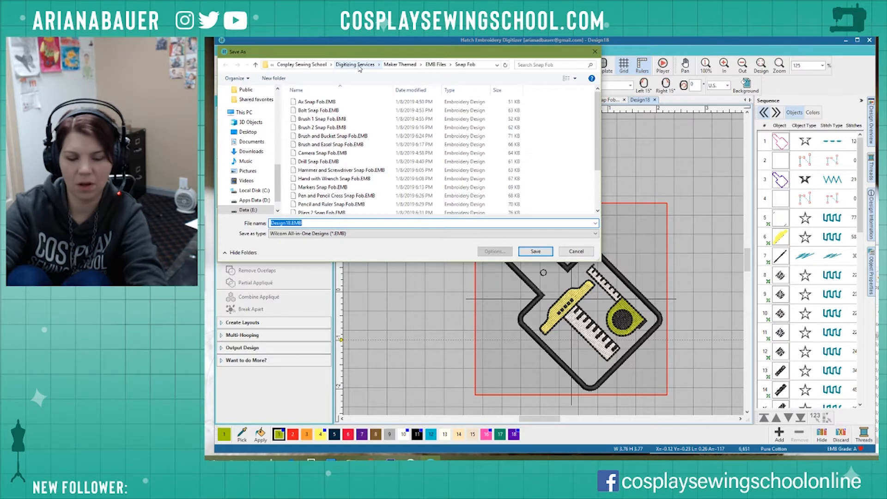
pyautogui.write('Meas')
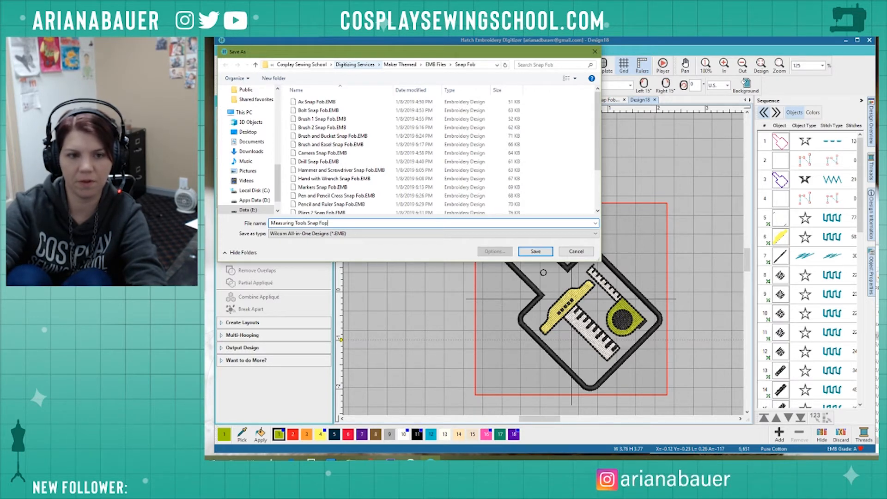
pyautogui.write('uring Tools Snap Fob')
pyautogui.press('Return')
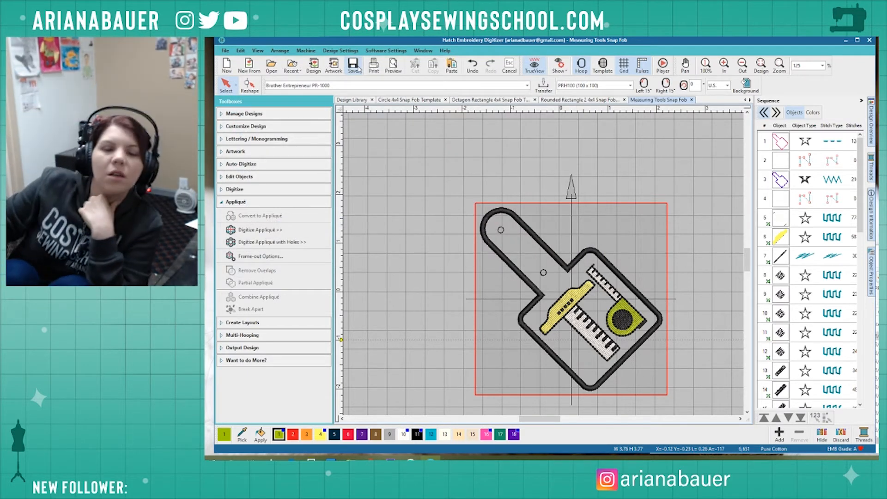
pyautogui.click(692, 100)
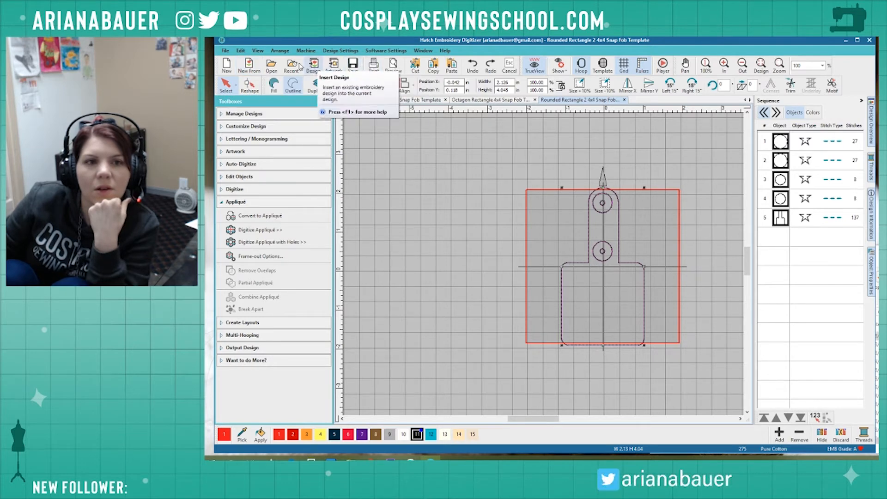
# Start a new blank design and insert Toolbox.EMB from the Small folder.
pyautogui.click(228, 67)
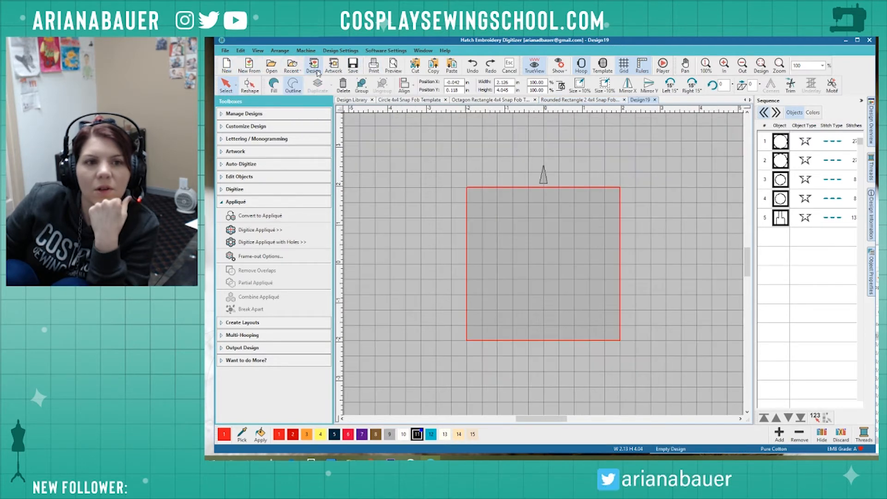
pyautogui.scroll(-8, 674, 217)
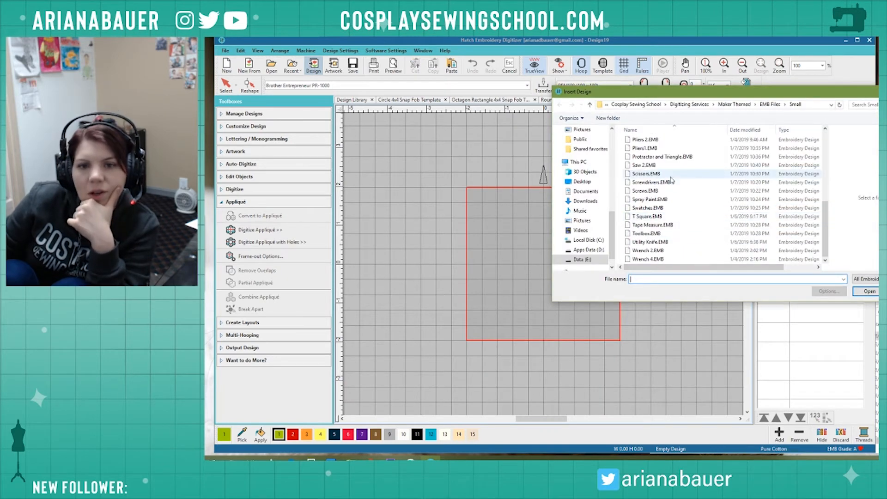
pyautogui.click(668, 226)
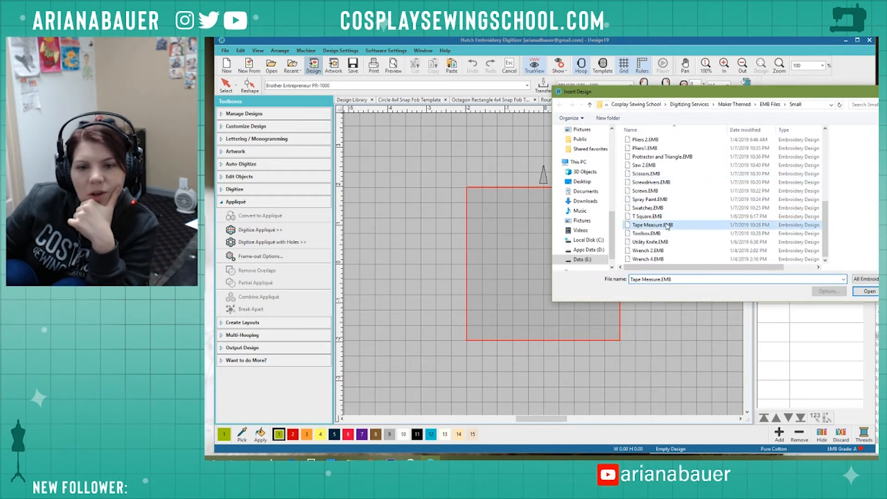
pyautogui.click(658, 234)
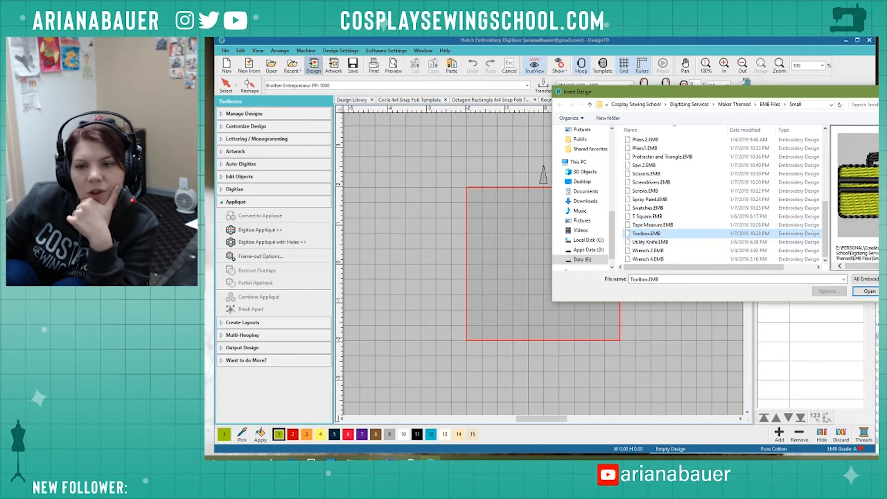
pyautogui.click(869, 291)
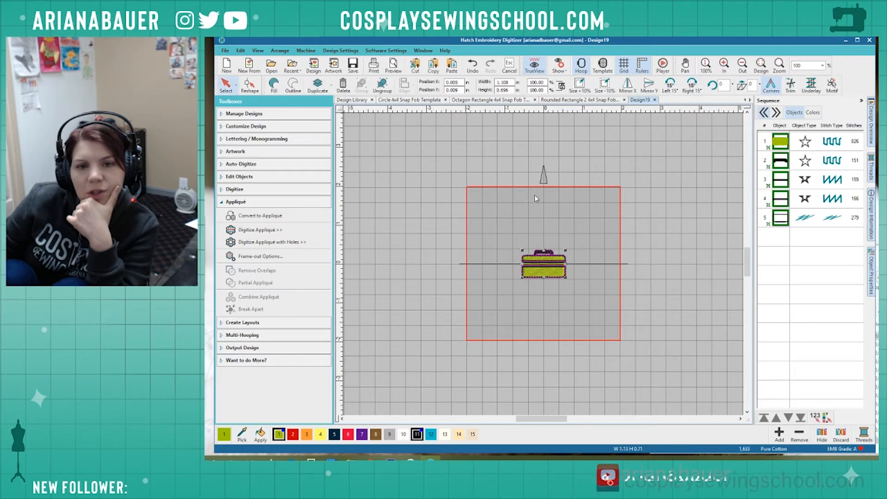
# Paste the copied Rounded Rectangle 2 snap fob template outlines into the new toolbox design.
pyautogui.click(579, 101)
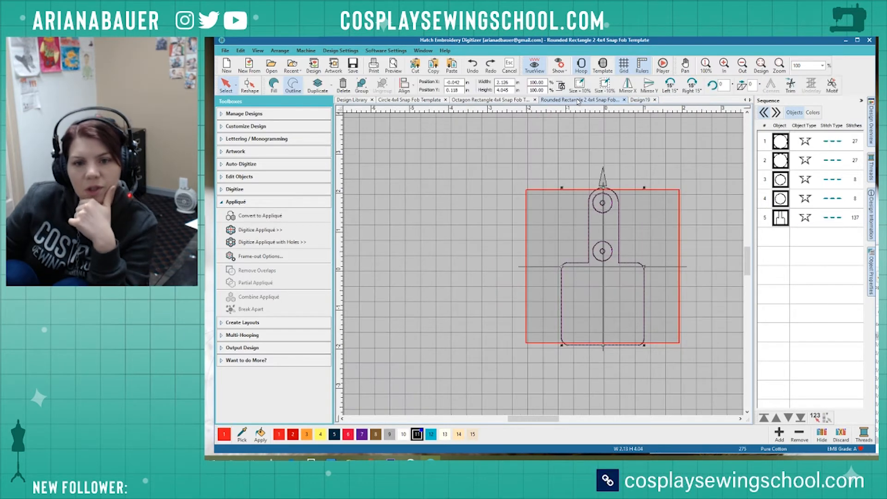
pyautogui.click(641, 100)
pyautogui.hotkey('ctrl', 'v')
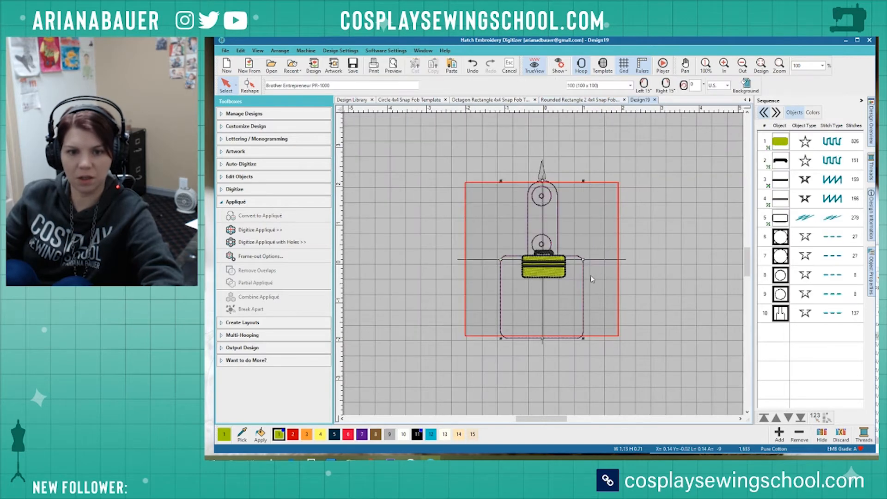
# Enlarge the toolbox to 1.702 by 1.069 in and centre it horizontally inside the upper part of the fob's body.
pyautogui.doubleClick(543, 272)
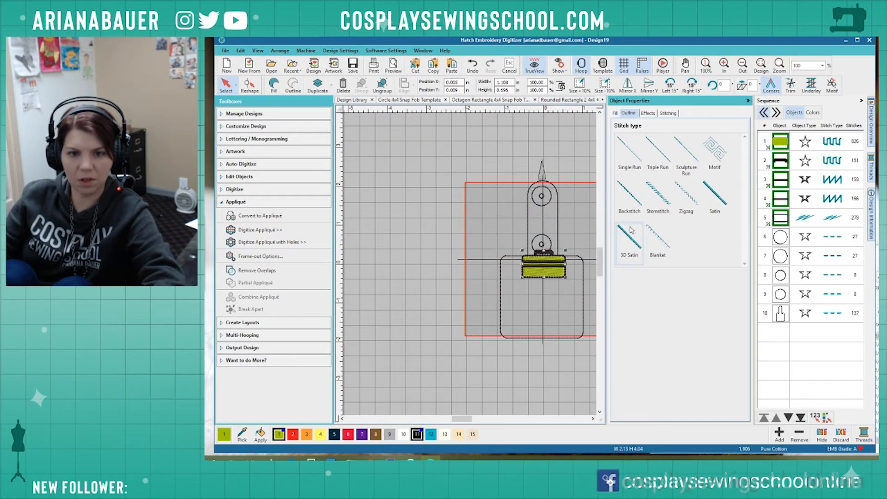
pyautogui.click(748, 101)
pyautogui.moveTo(546, 276); pyautogui.dragTo(562, 293)
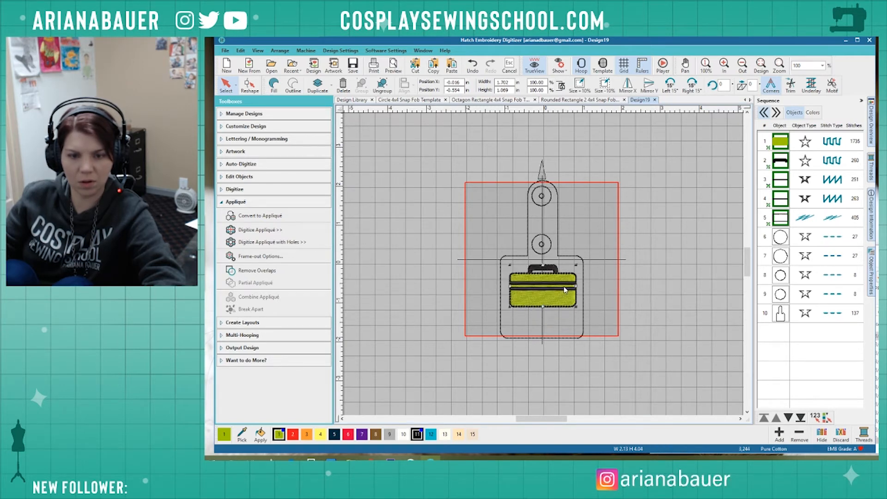
pyautogui.scroll(2, 564, 289)
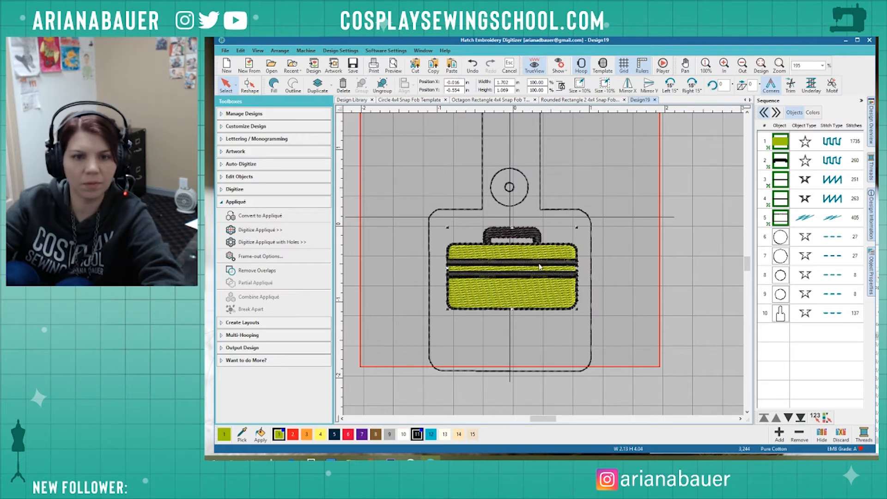
pyautogui.press('Left')
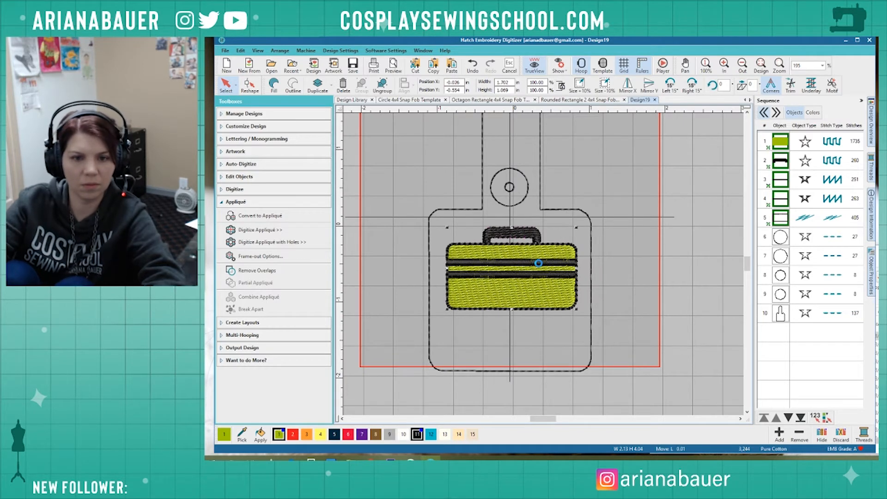
# Reshape the fob's outline to 3.473 in tall by raising the body's lower edge and rounded corners closer to the toolbox.
pyautogui.click(431, 344)
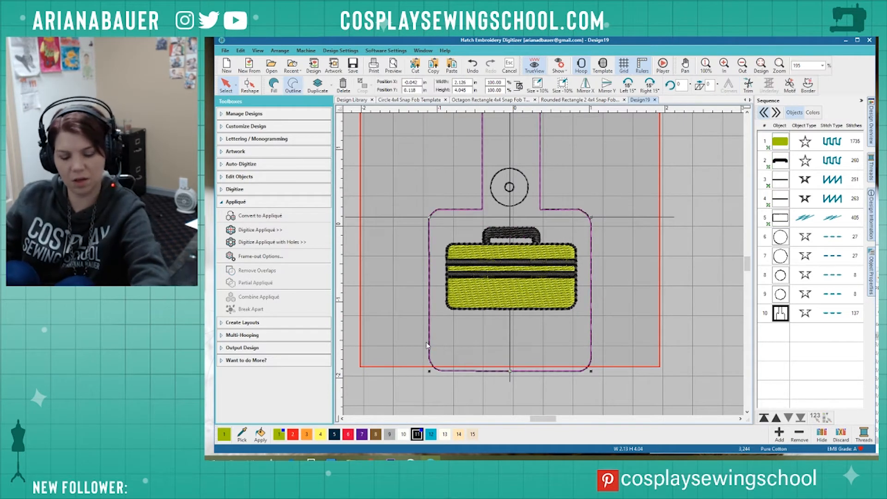
pyautogui.press('h')
pyautogui.moveTo(618, 388); pyautogui.dragTo(451, 294)
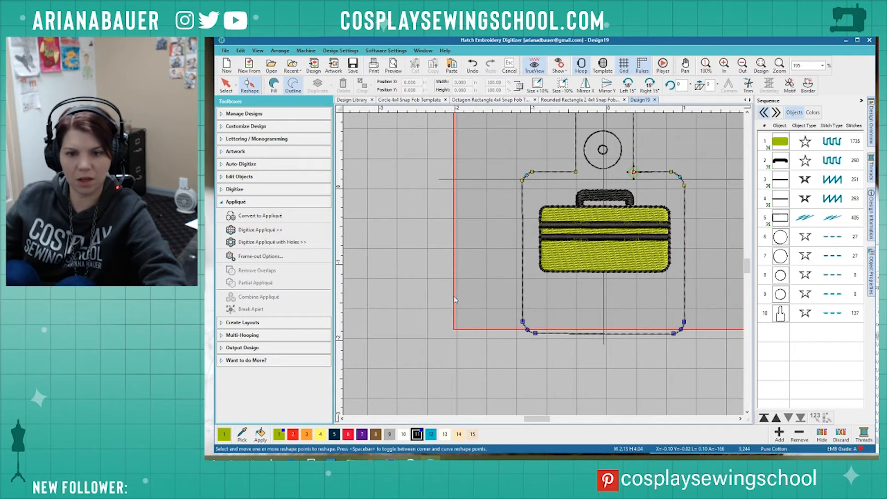
pyautogui.press('Up')
pyautogui.press('Up')
pyautogui.press('Up')
pyautogui.press('Up')
pyautogui.press('Up')
pyautogui.press('Up')
pyautogui.press('Up')
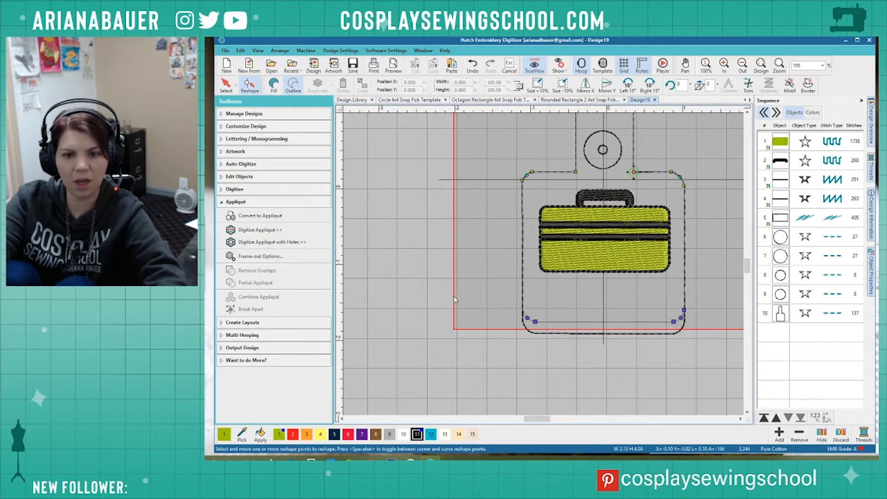
pyautogui.press('Up')
pyautogui.press('Up')
pyautogui.press('Up')
pyautogui.press('Up')
pyautogui.press('Up')
pyautogui.press('Up')
pyautogui.press('Up')
pyautogui.press('Up')
pyautogui.press('Up')
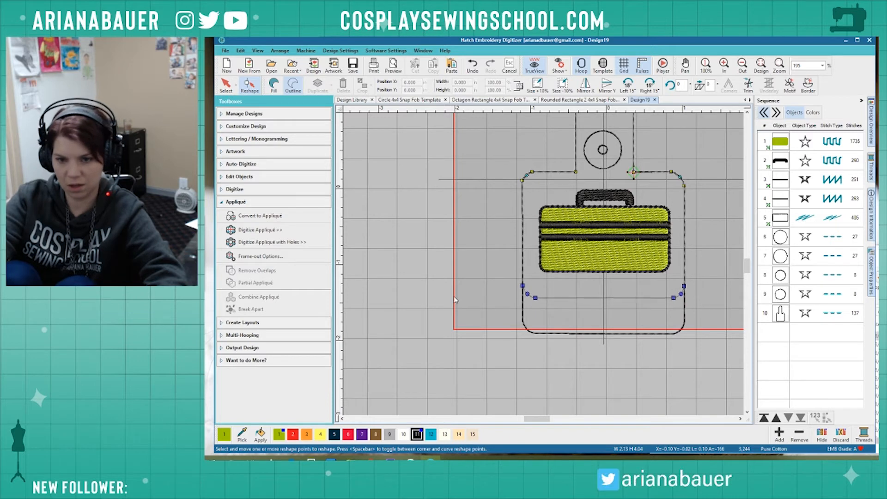
pyautogui.press('Up')
pyautogui.press('Up')
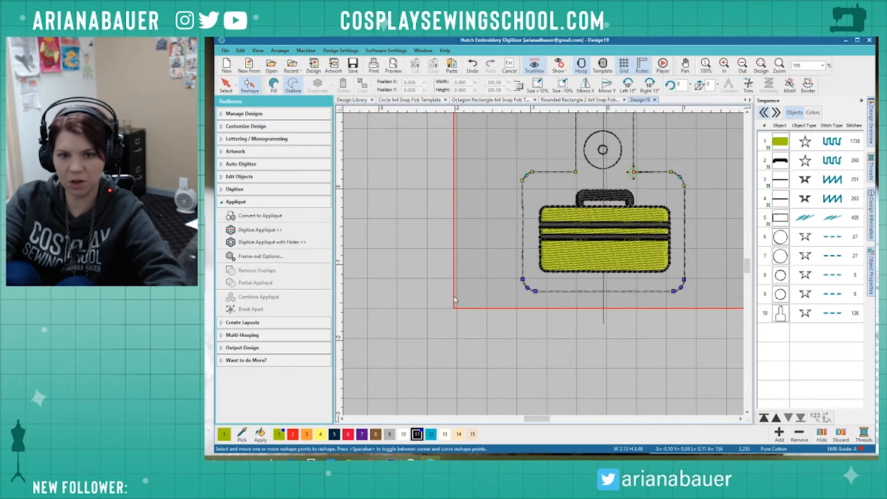
pyautogui.press('Up')
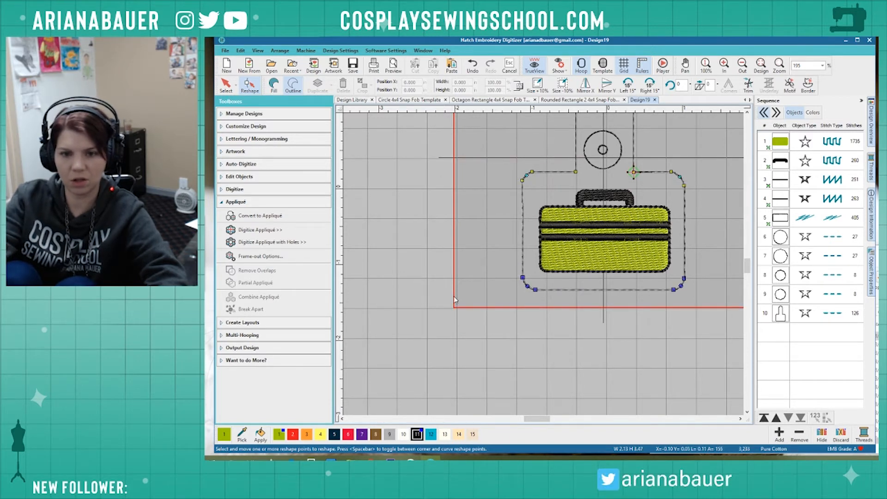
pyautogui.click(225, 86)
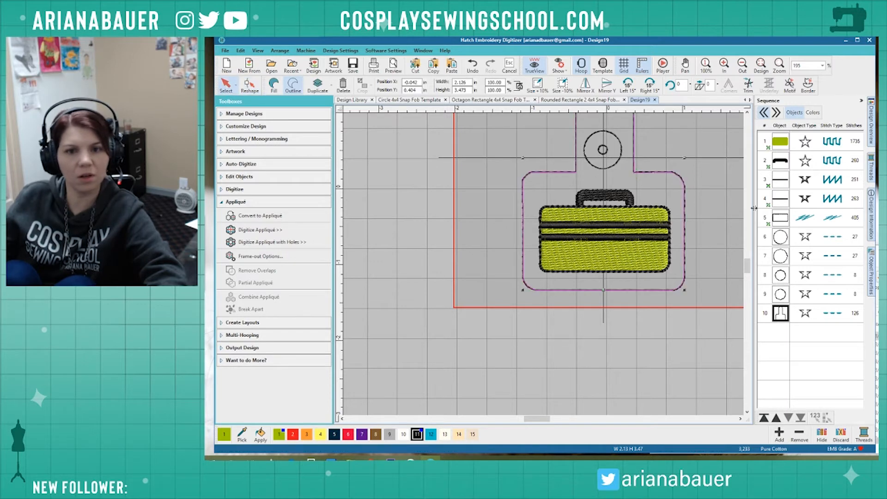
# Rotate the whole toolbox fob design, outlines and toolbox together, 45° counter-clockwise.
pyautogui.scroll(-3, 716, 214)
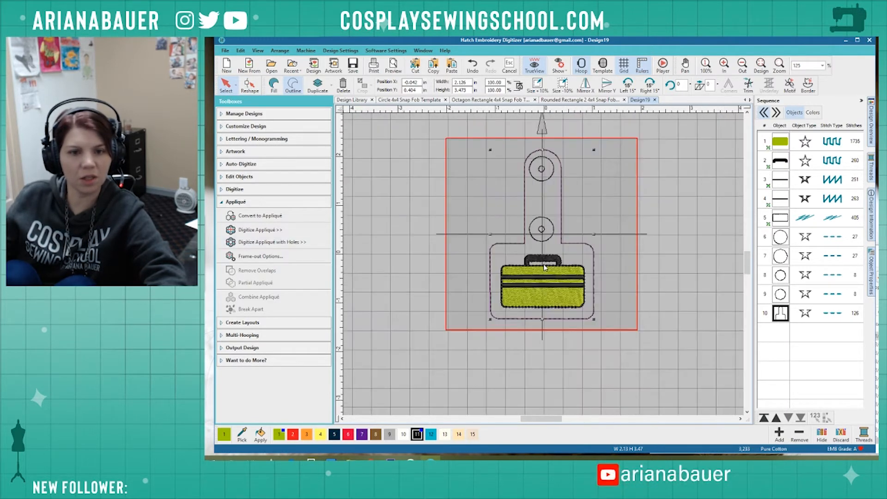
pyautogui.scroll(1, 491, 262)
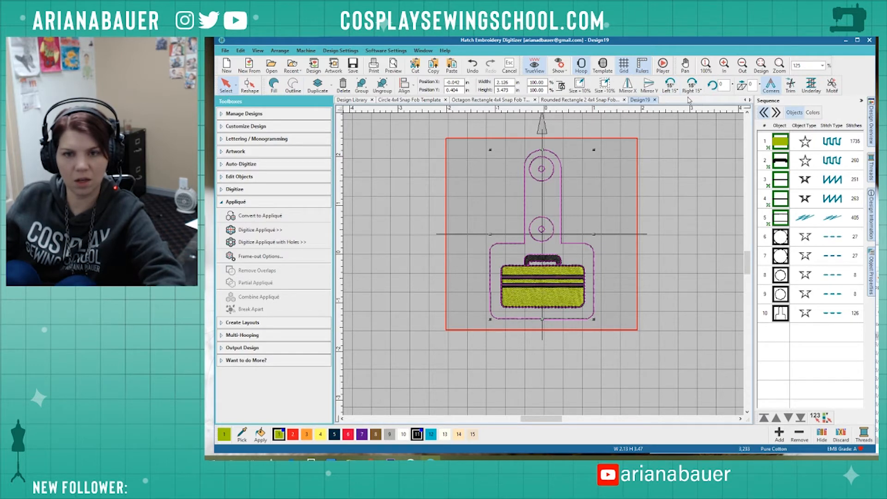
pyautogui.click(693, 164)
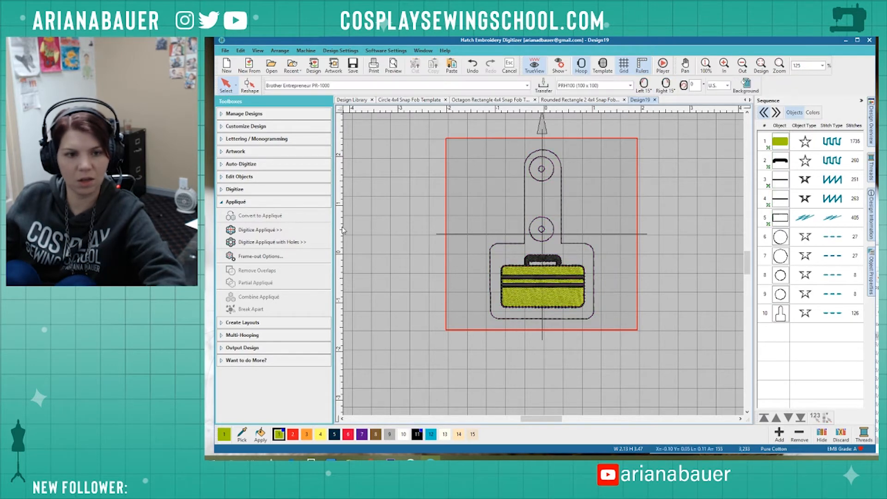
pyautogui.click(514, 300)
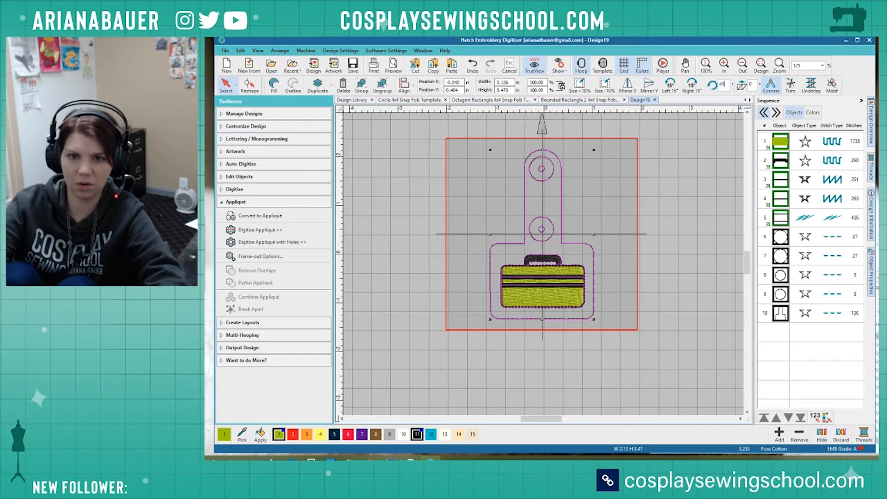
pyautogui.press('Return')
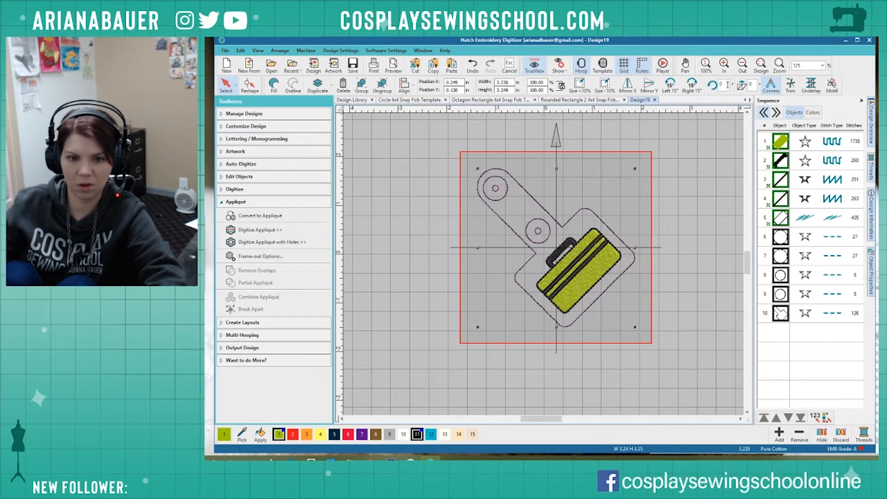
# Delete the large outer circles around both snap markers on the toolbox fob's strap, keeping the small centre circles.
pyautogui.click(644, 277)
pyautogui.click(505, 199)
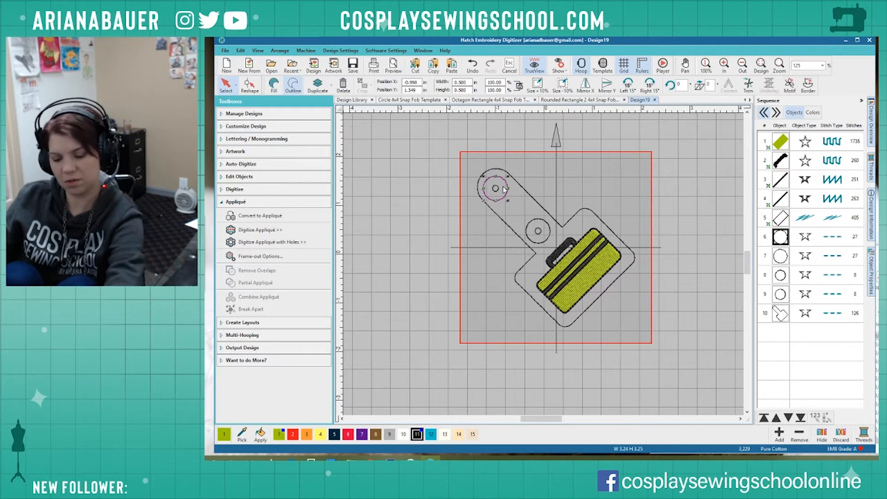
pyautogui.press('Delete')
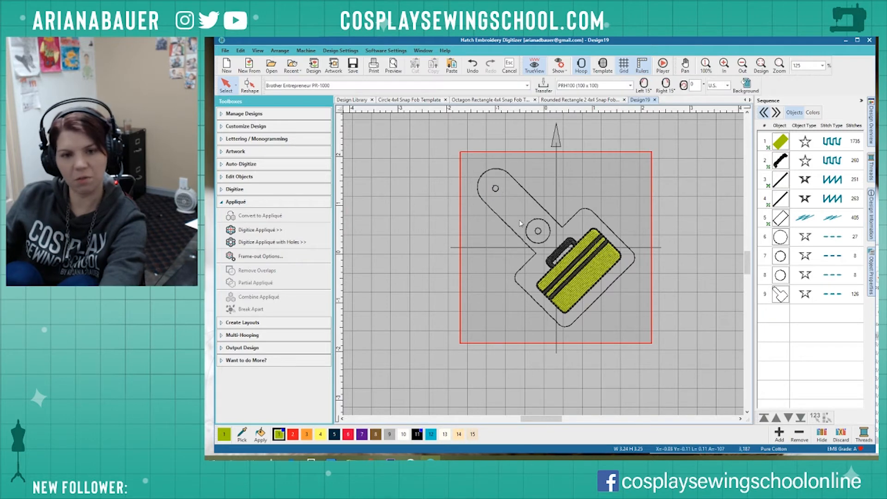
pyautogui.click(532, 242)
pyautogui.press('Delete')
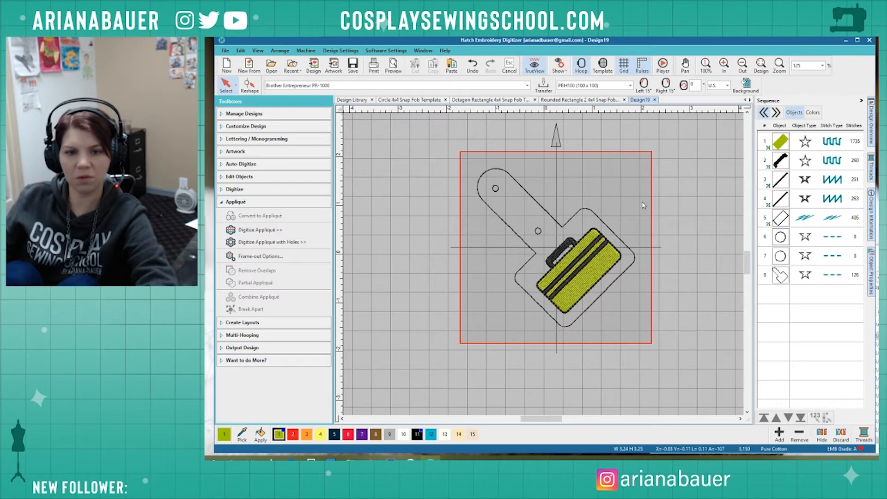
# Convert the toolbox fob's outline to appliqué and break it apart fully into separate placement, cutting, tackdown and cover stitch objects.
pyautogui.click(565, 224)
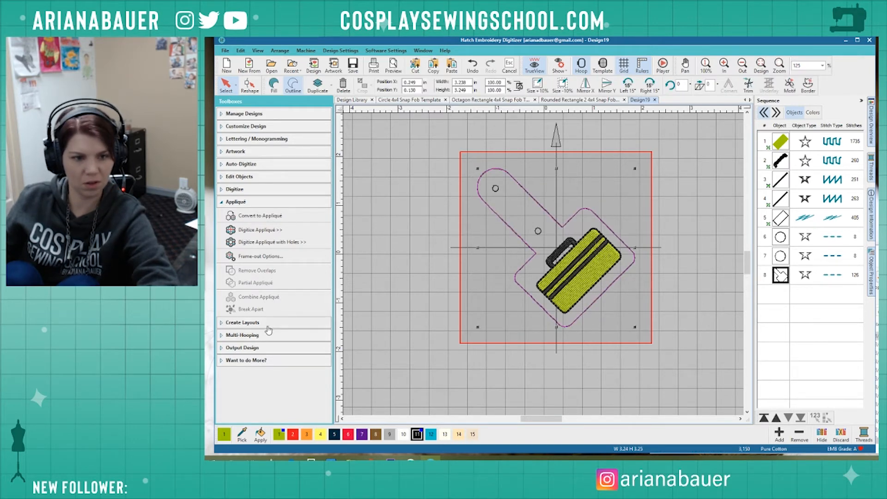
pyautogui.click(259, 216)
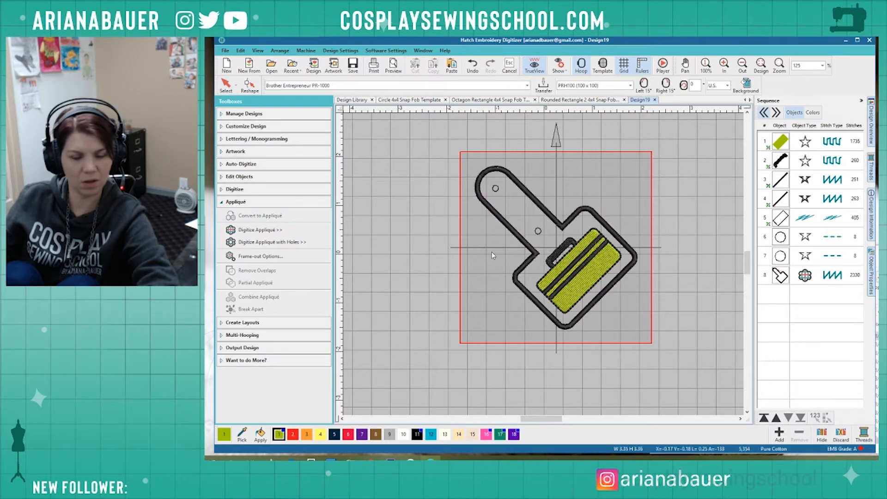
pyautogui.click(523, 245)
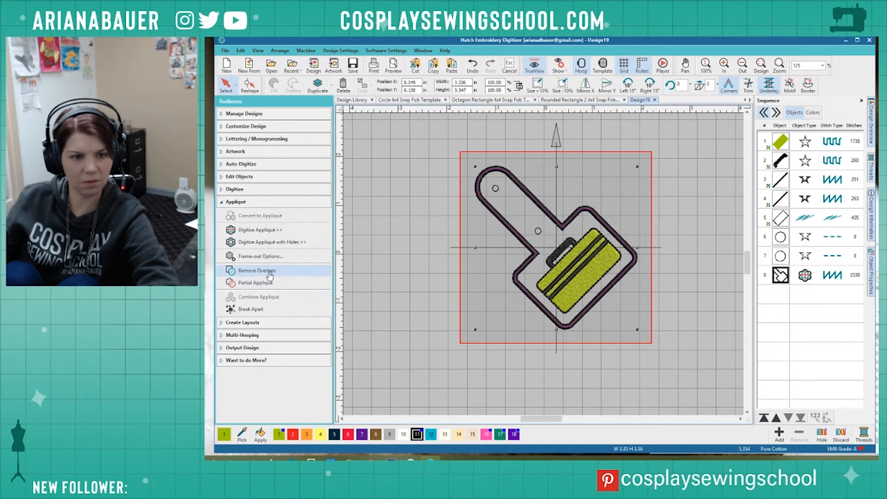
pyautogui.click(271, 309)
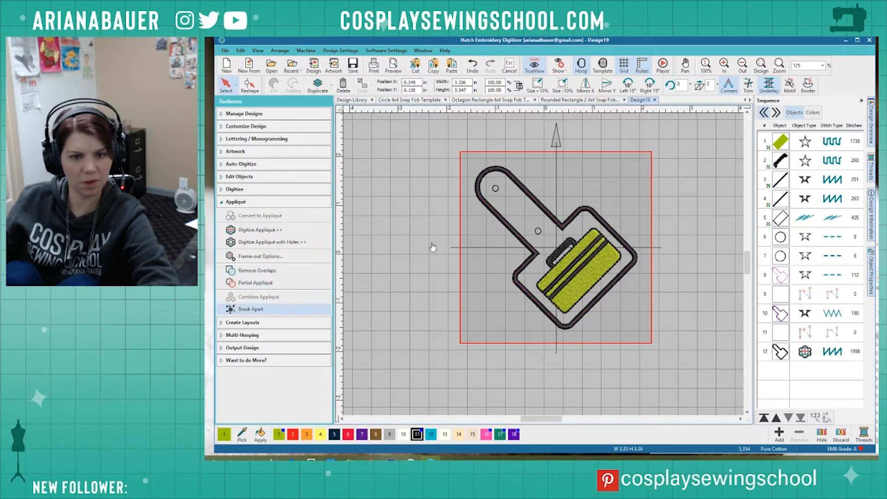
pyautogui.click(520, 232)
pyautogui.click(293, 308)
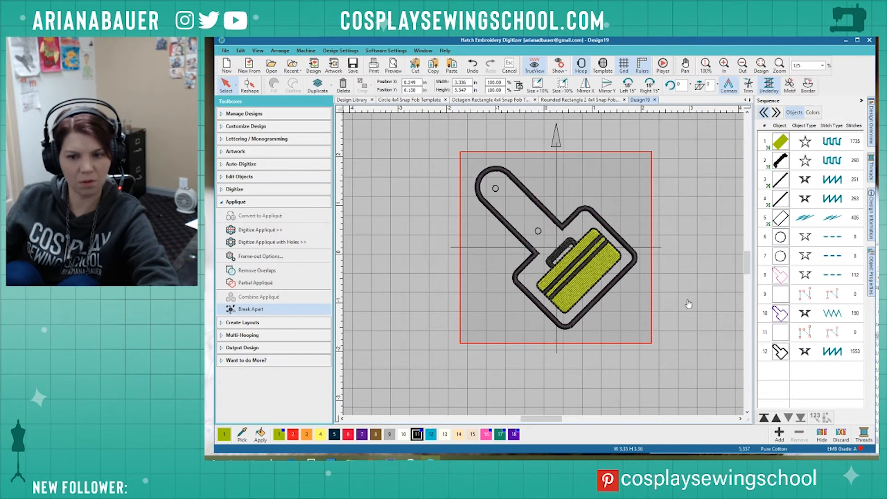
# Move the appliqué placement, cutting and tackdown objects to the start of the stitching sequence, leaving the cover stitch last.
pyautogui.click(780, 294)
pyautogui.click(781, 279)
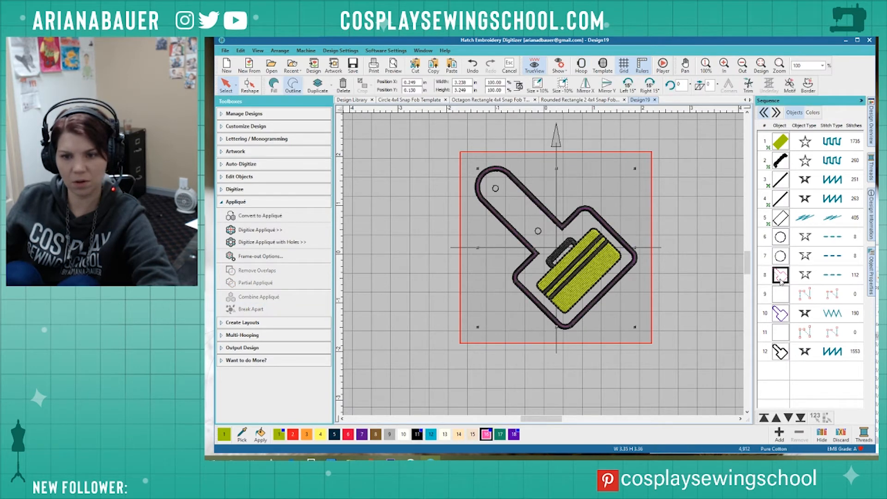
pyautogui.keyDown('shift'); pyautogui.click(780, 333); pyautogui.keyUp('shift')
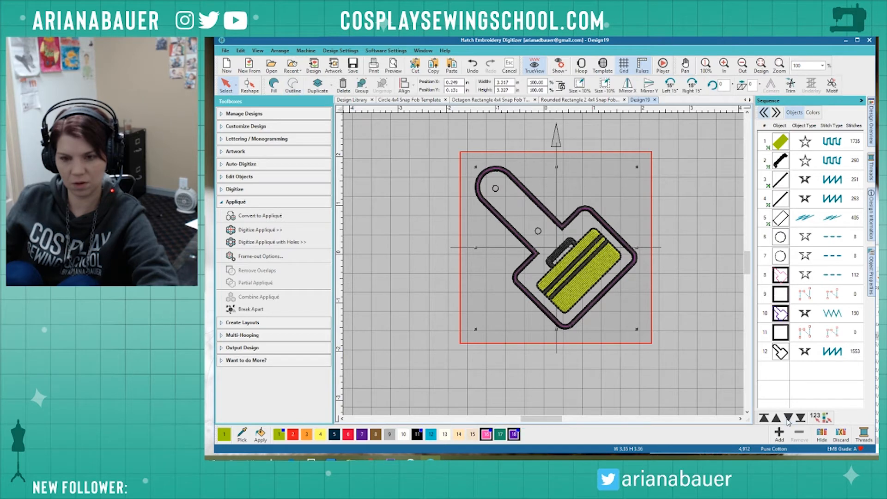
pyautogui.click(771, 417)
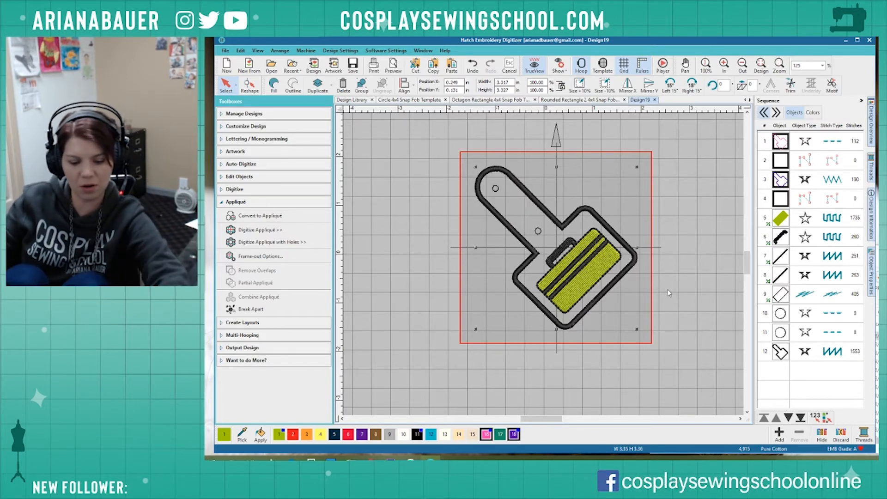
# Save the design as Toolbox Snap Fob in the Snap Fob folder and close it.
pyautogui.hotkey('ctrl', 's')
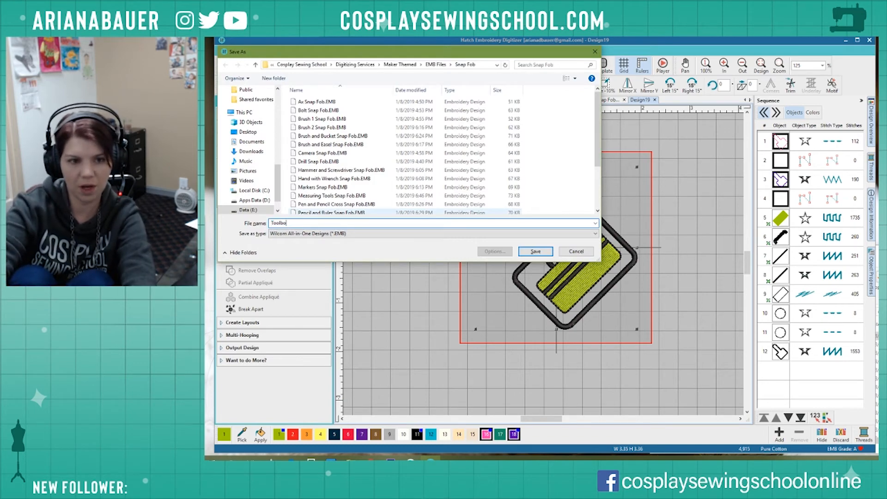
pyautogui.write('Toolbox Snap Fob')
pyautogui.press('Return')
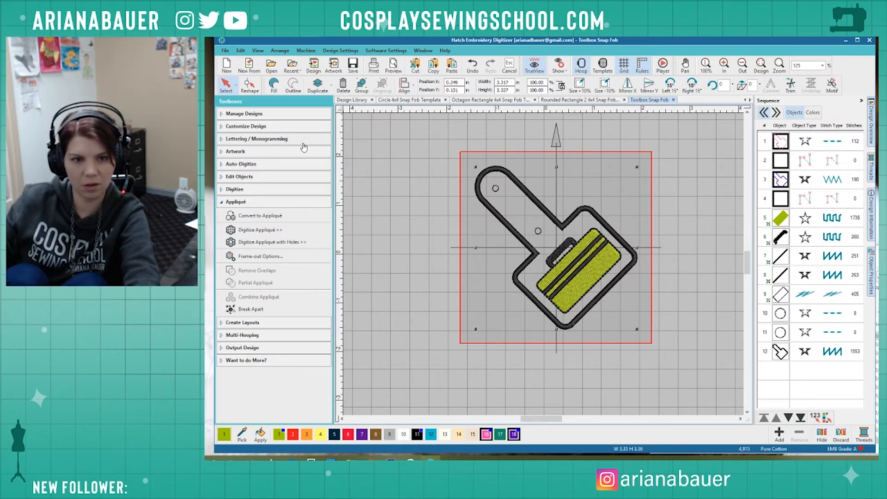
pyautogui.click(673, 101)
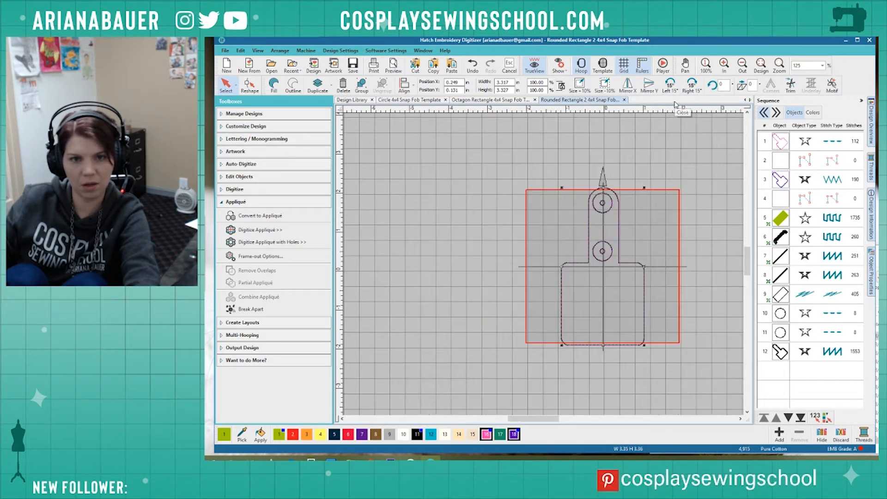
# Start a new blank design.
pyautogui.click(227, 65)
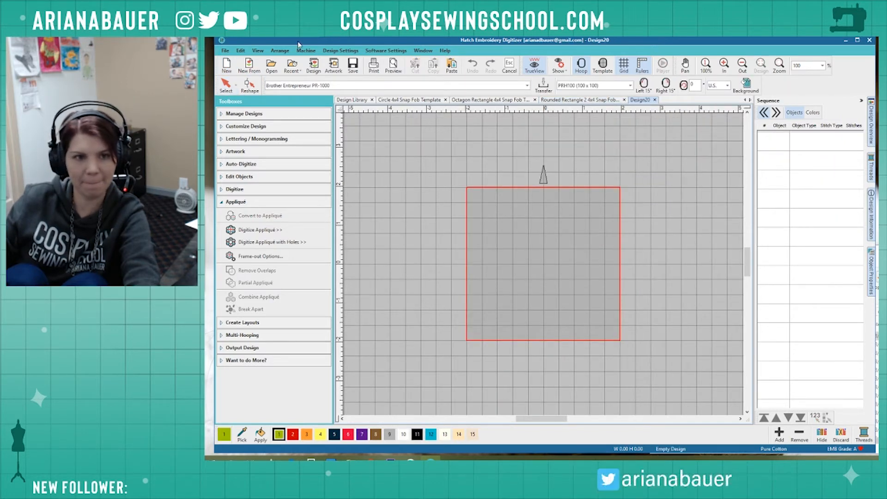
pyautogui.click(248, 65)
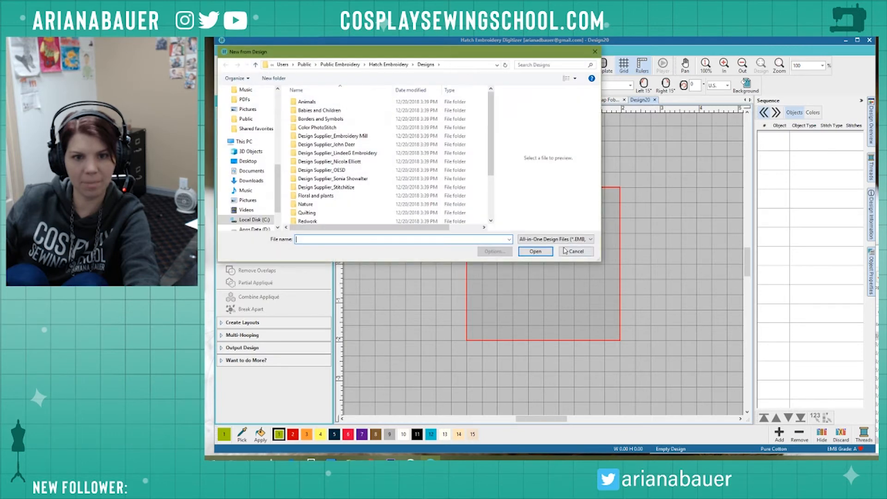
pyautogui.click(565, 250)
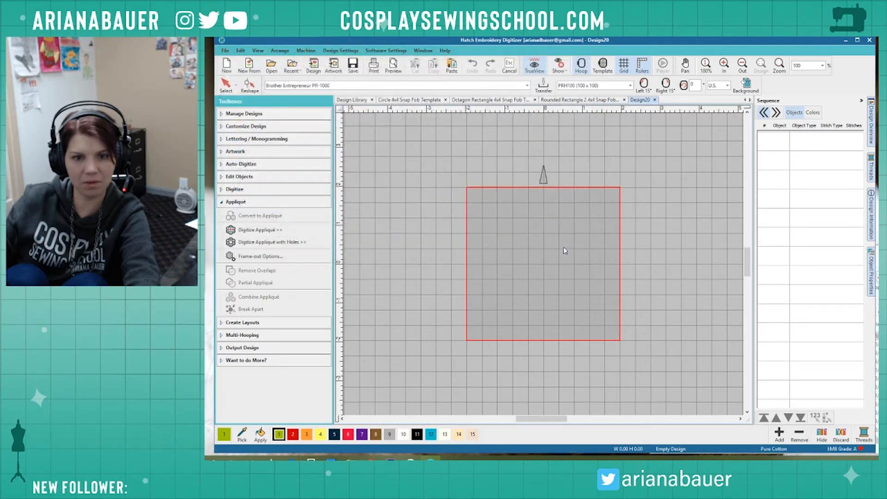
# Look through the small maker designs available for insertion, previewing the toolbox, utility knife and wrench files without inserting any.
pyautogui.click(314, 64)
pyautogui.scroll(-8, 668, 232)
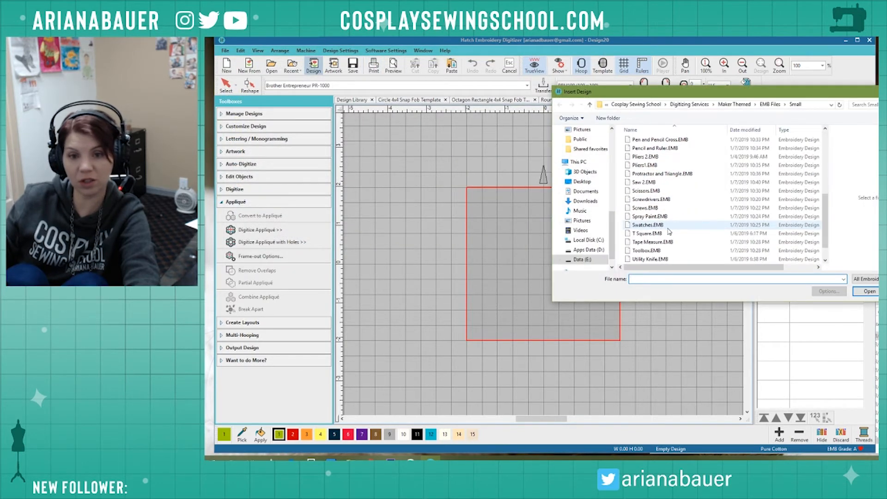
pyautogui.click(661, 250)
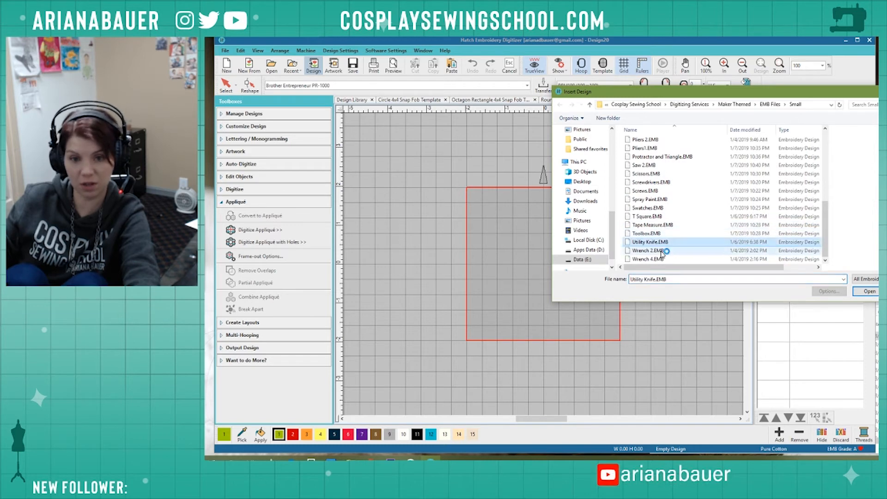
pyautogui.click(656, 242)
pyautogui.click(652, 233)
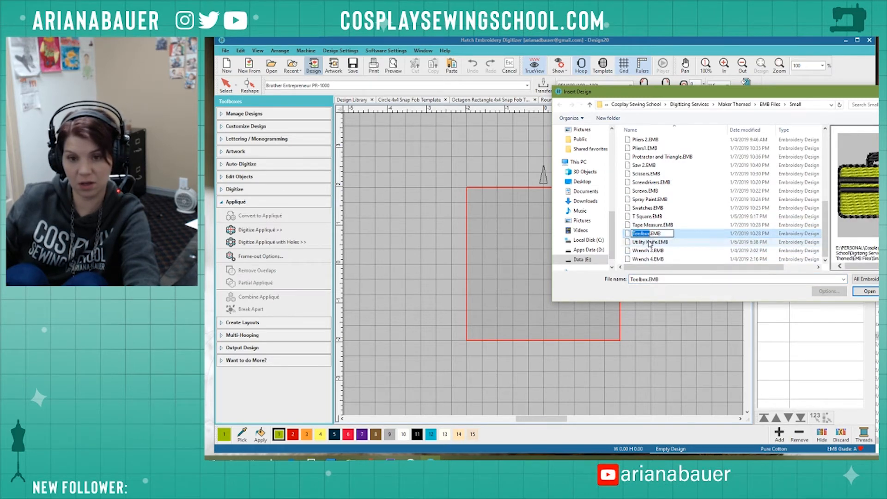
pyautogui.click(650, 242)
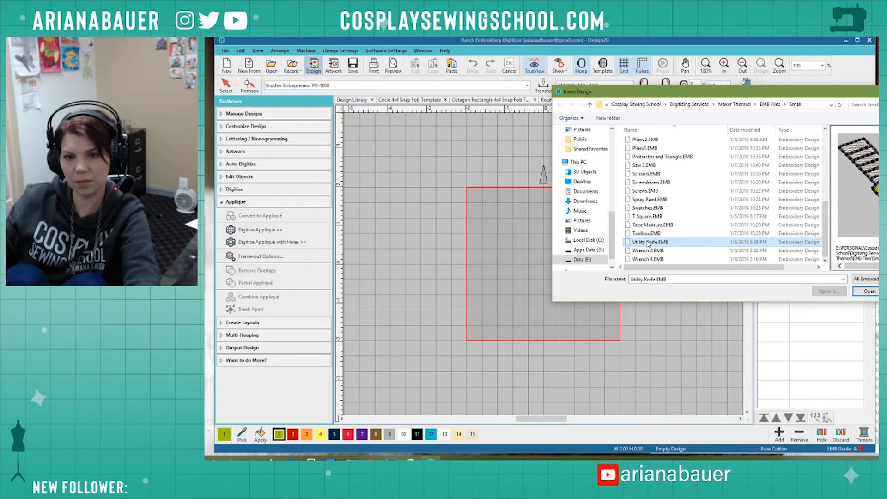
pyautogui.click(653, 251)
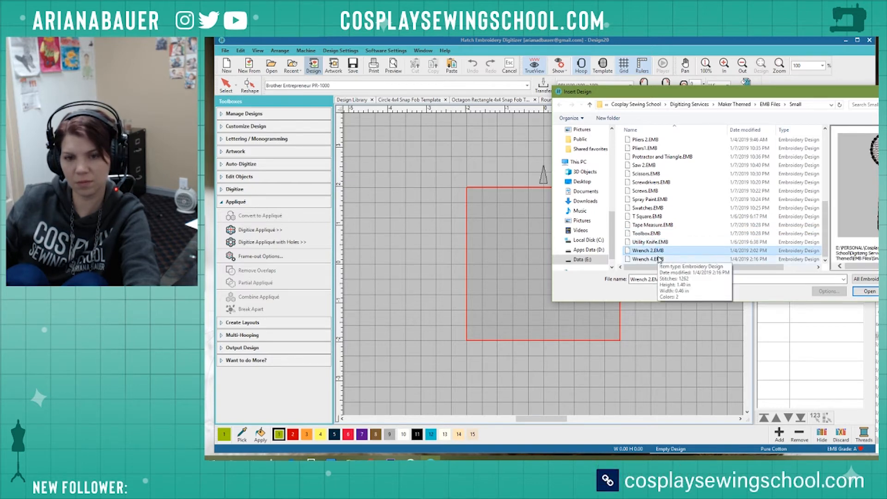
pyautogui.click(658, 259)
pyautogui.click(659, 251)
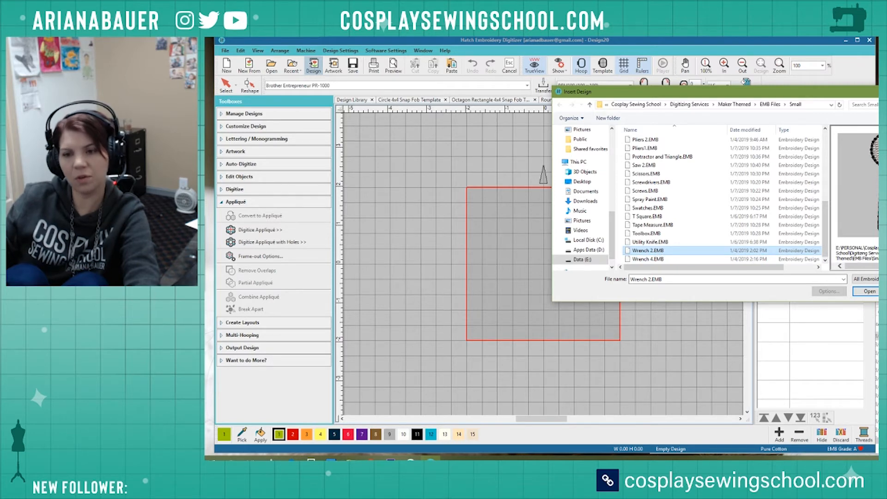
pyautogui.press('Escape')
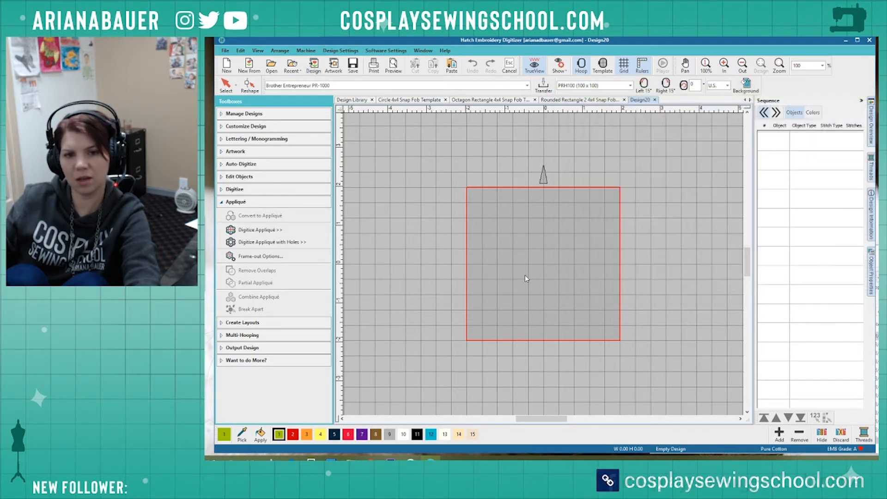
# Draw a Tatami-filled square of about 1.70 by 1.70 in near the hoop's centre and shift it slightly right and up.
pyautogui.scroll(2, 525, 276)
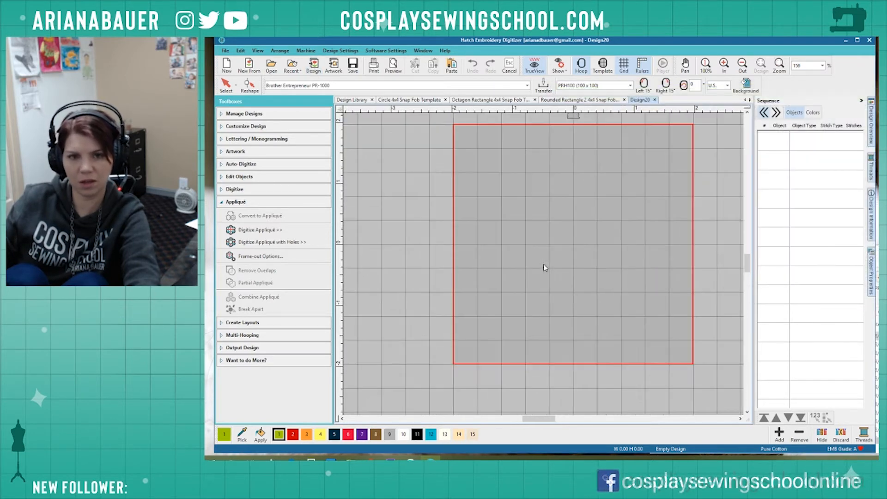
pyautogui.click(245, 190)
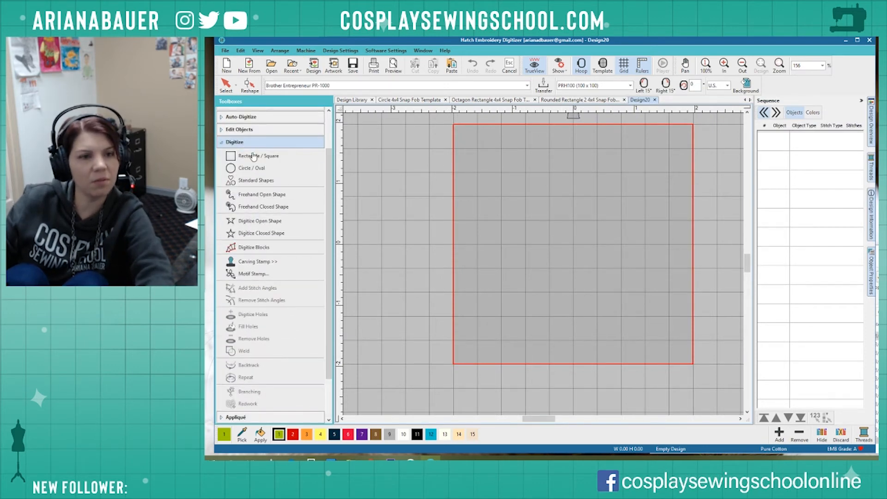
pyautogui.click(252, 155)
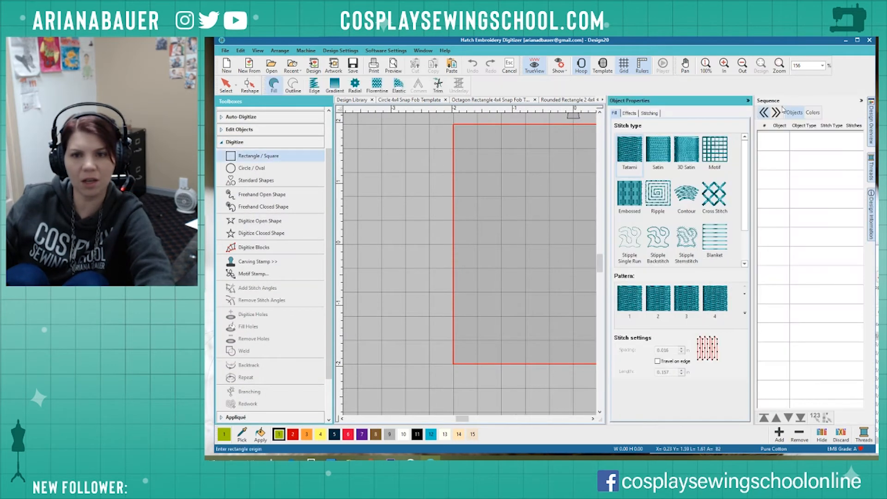
pyautogui.scroll(-3, 476, 254)
pyautogui.scroll(1, 481, 249)
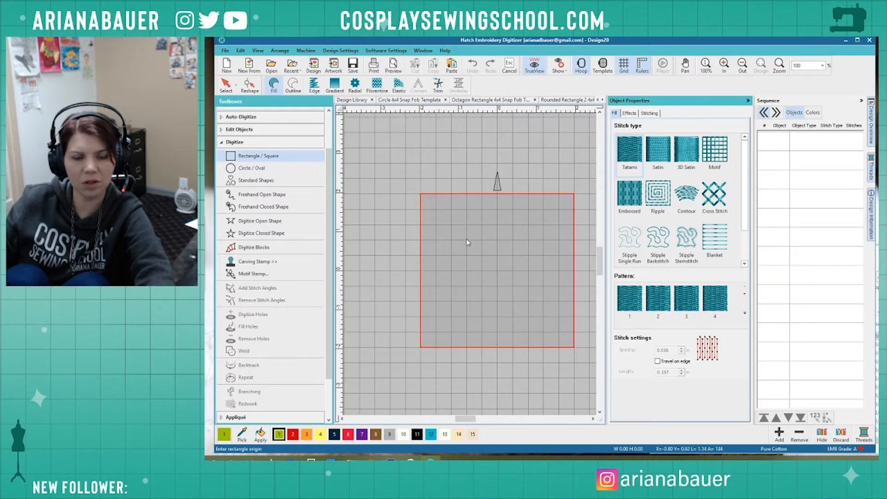
pyautogui.click(467, 242)
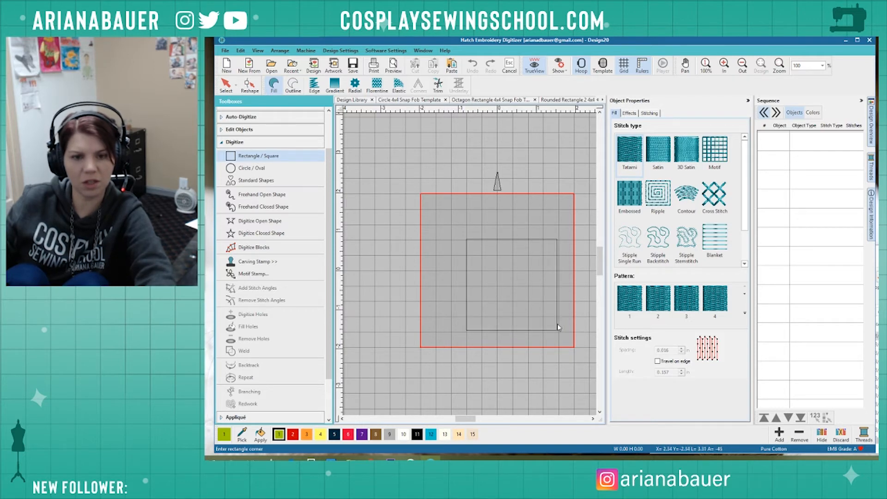
pyautogui.click(531, 303)
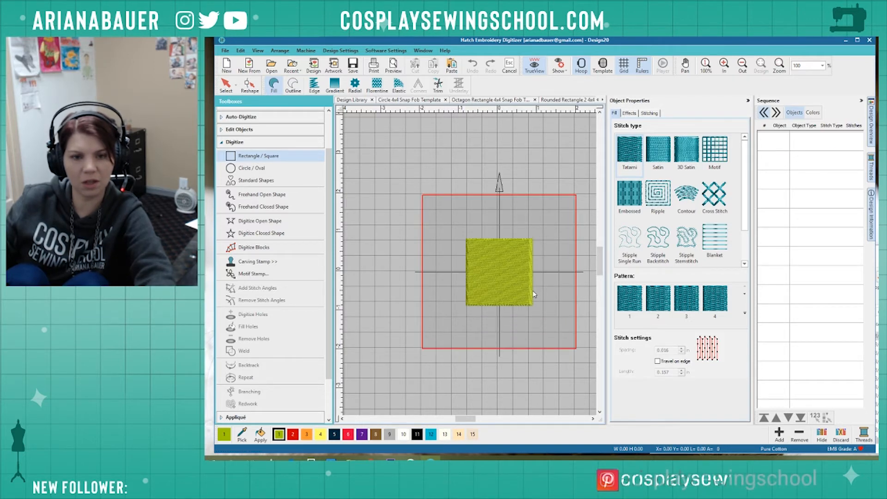
pyautogui.press('Escape')
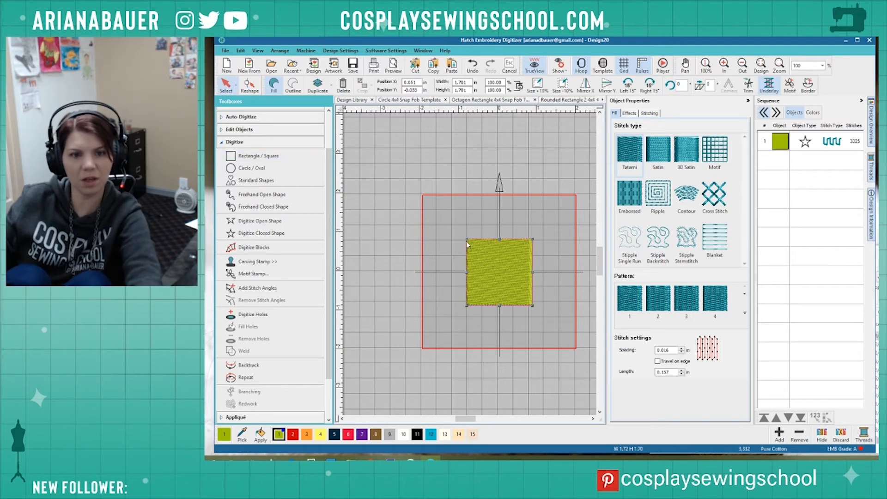
pyautogui.moveTo(481, 253); pyautogui.dragTo(487, 265)
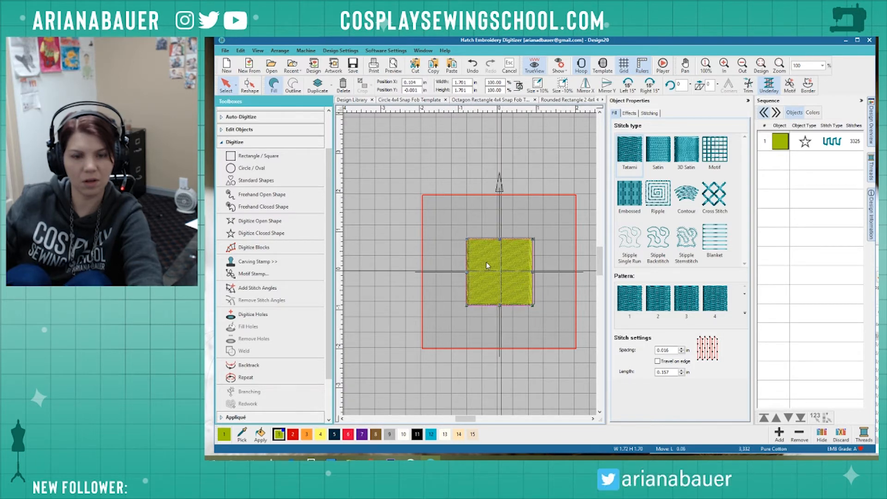
# Draw a filled rectangle about 0.16 in tall along the square's upper edge, matching its width, and switch the rectangle tool to outline stitching.
pyautogui.scroll(5, 486, 262)
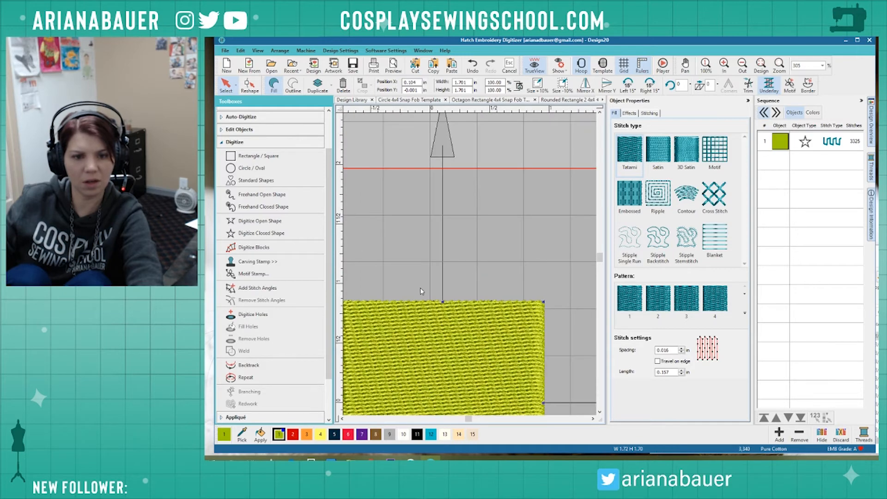
pyautogui.scroll(-1, 420, 289)
pyautogui.scroll(1, 470, 265)
pyautogui.scroll(-1, 470, 264)
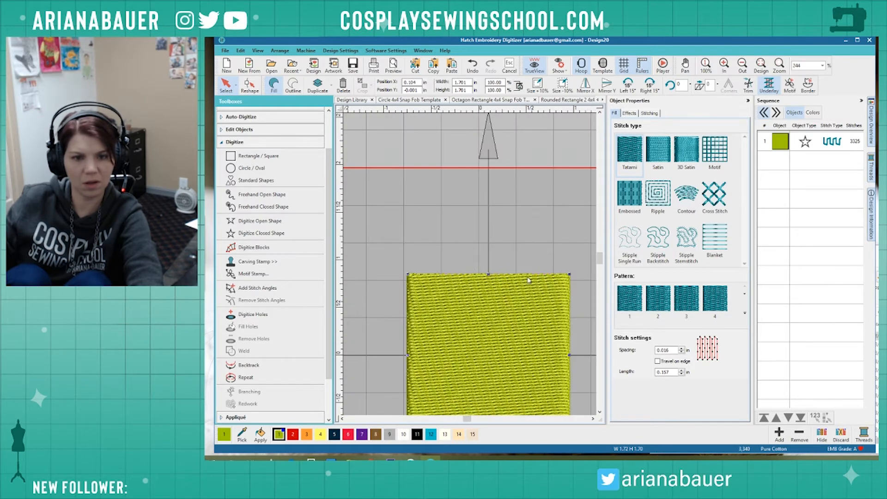
pyautogui.click(349, 219)
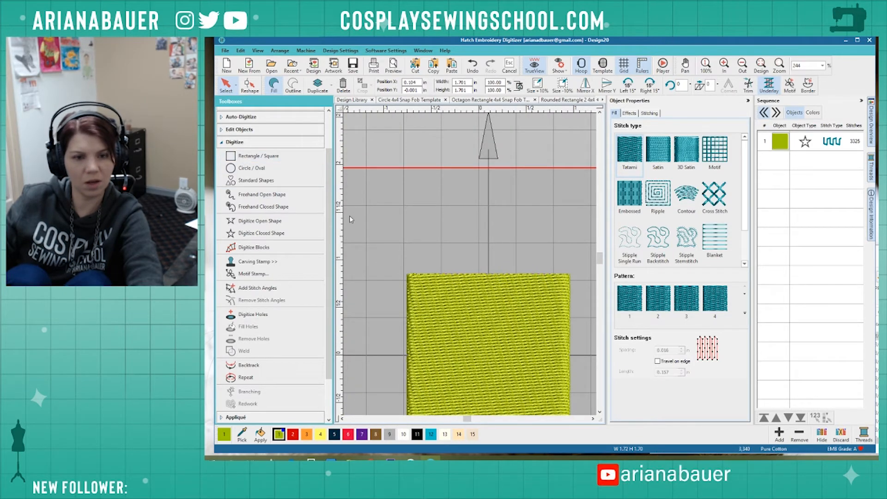
pyautogui.click(408, 261)
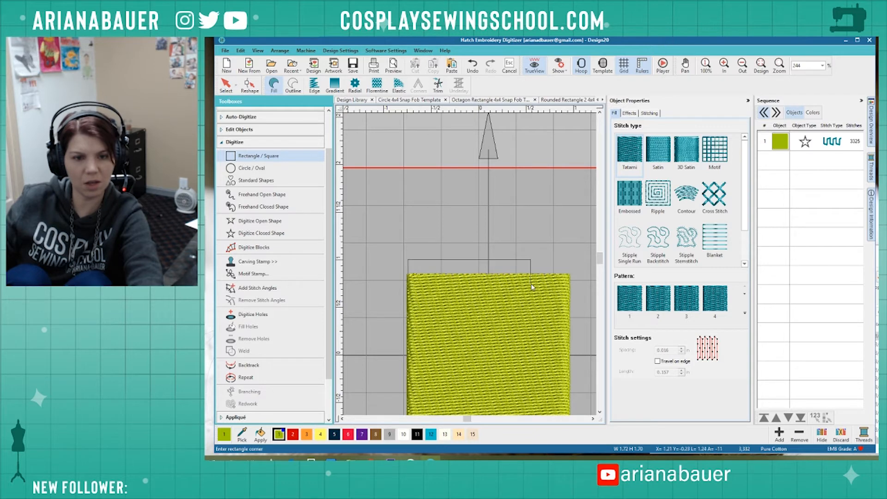
pyautogui.click(571, 275)
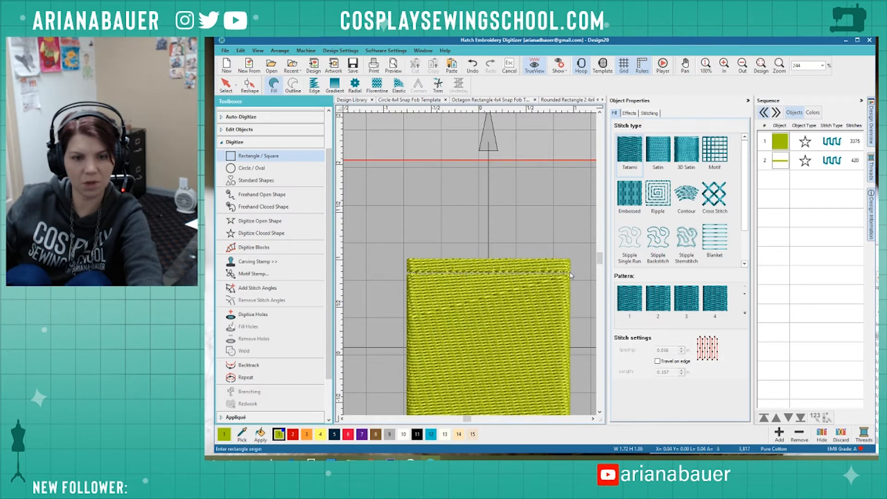
pyautogui.click(293, 85)
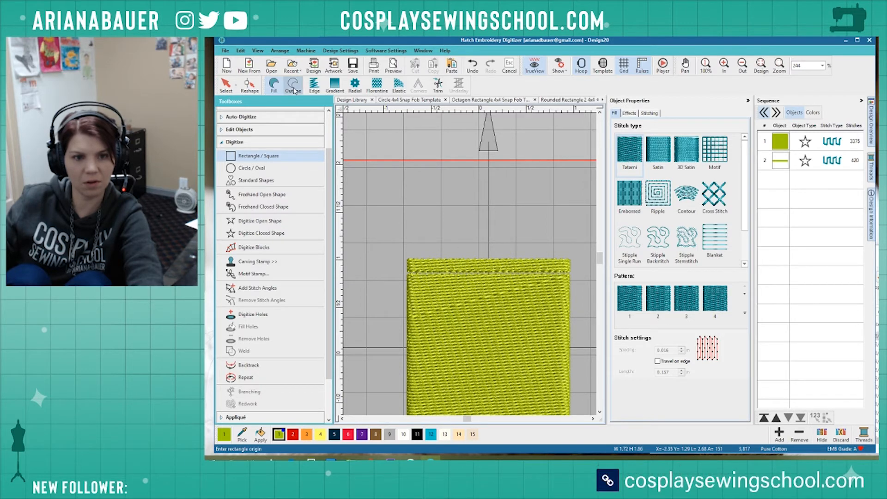
# Convert the thin rectangle above the square to a Single Run outline and open it for reshaping with the realistic stitch view off.
pyautogui.click(226, 85)
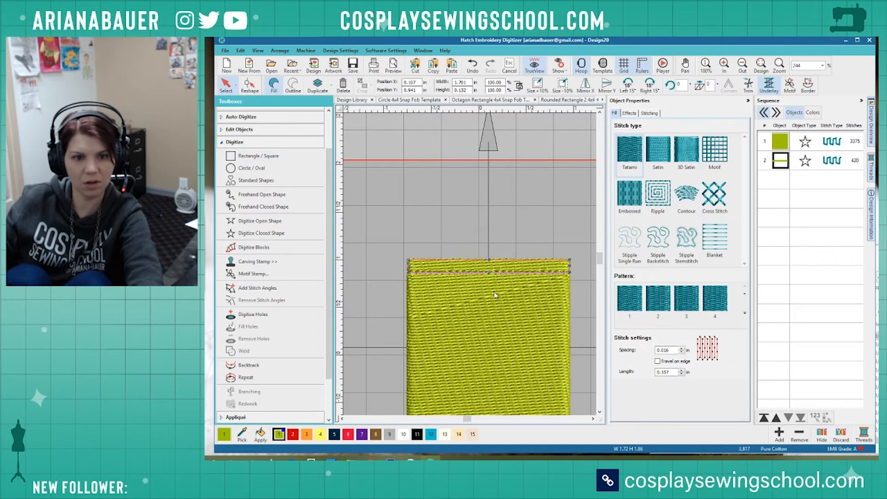
pyautogui.click(293, 85)
pyautogui.scroll(2, 511, 270)
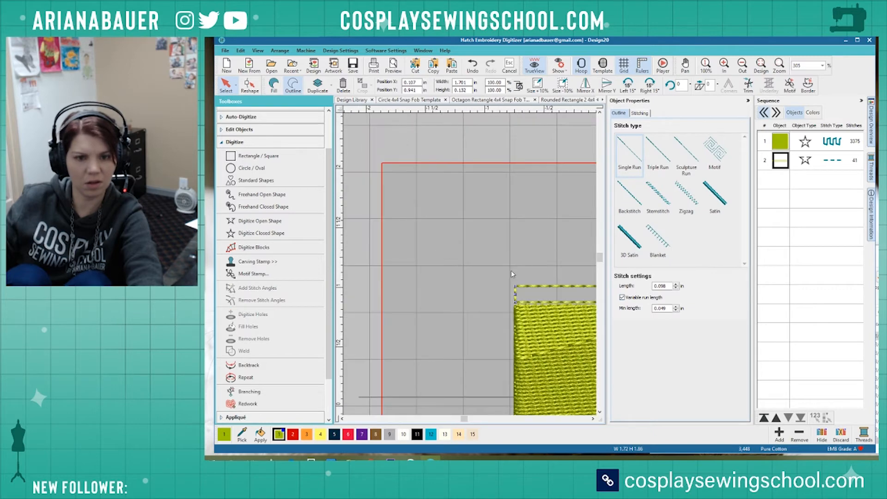
pyautogui.scroll(2, 470, 266)
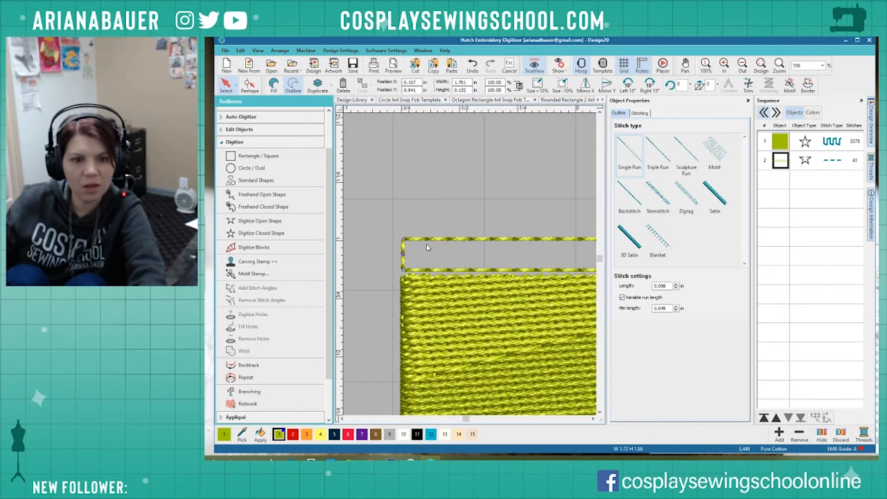
pyautogui.press('h')
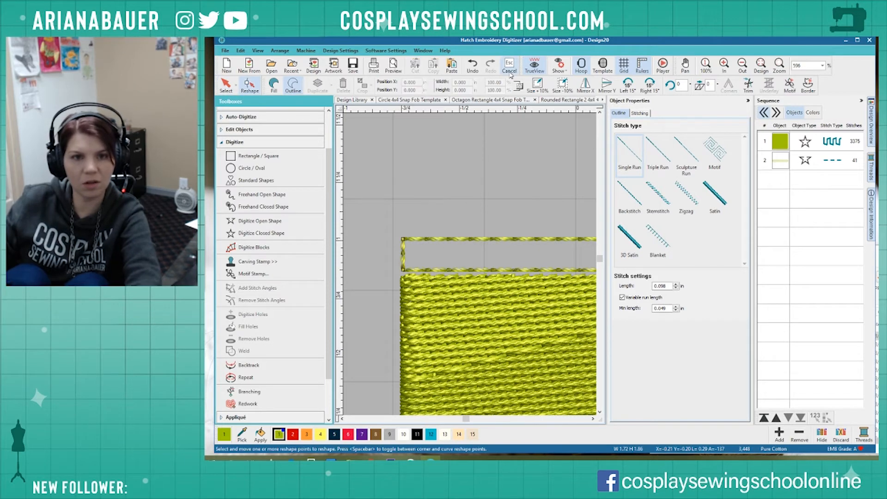
pyautogui.click(532, 70)
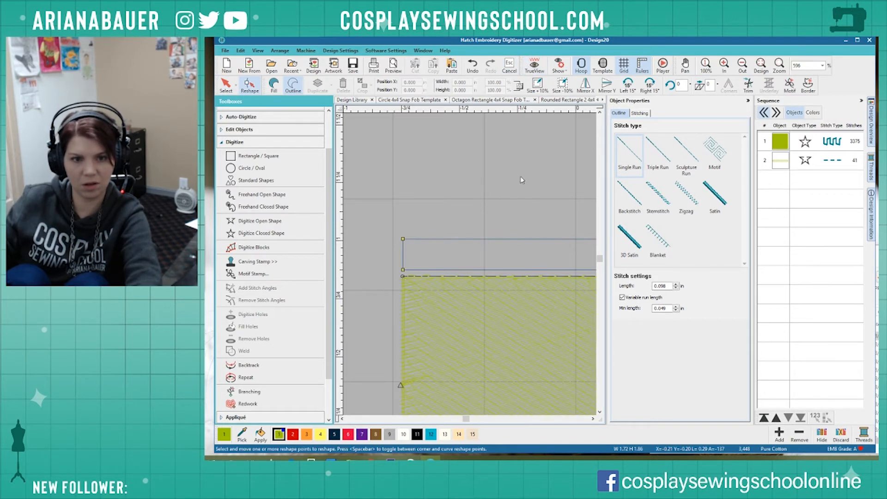
# Add reshape points near the left end of the thin rectangle's upper edge and pull them down into a flat-bottomed notch.
pyautogui.click(474, 239)
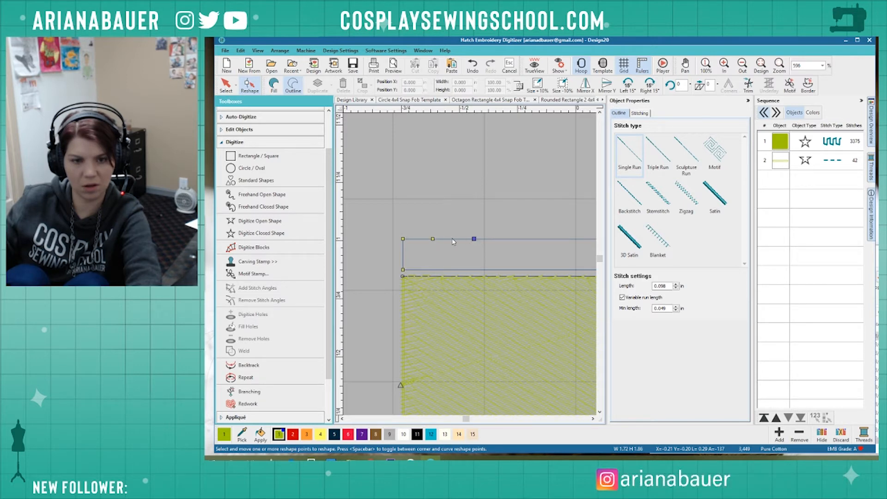
pyautogui.moveTo(452, 239); pyautogui.dragTo(451, 255)
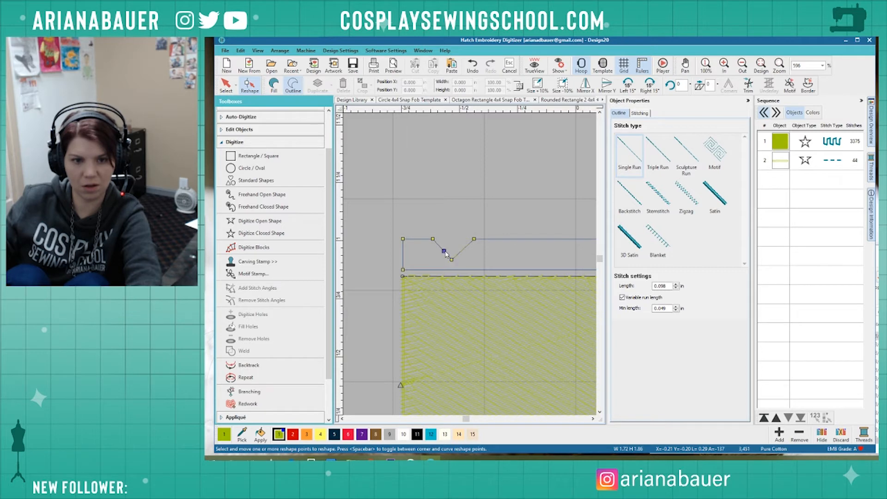
pyautogui.moveTo(445, 251); pyautogui.dragTo(445, 265)
pyautogui.click(451, 260)
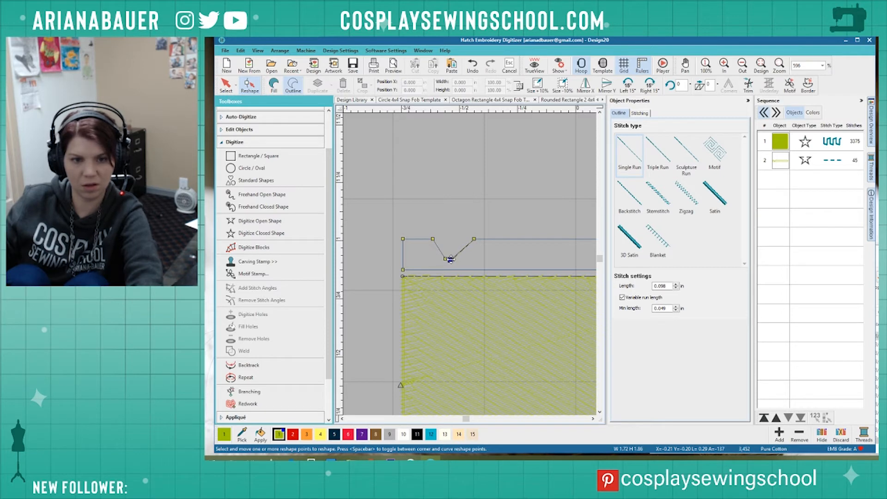
pyautogui.moveTo(457, 256); pyautogui.dragTo(457, 261)
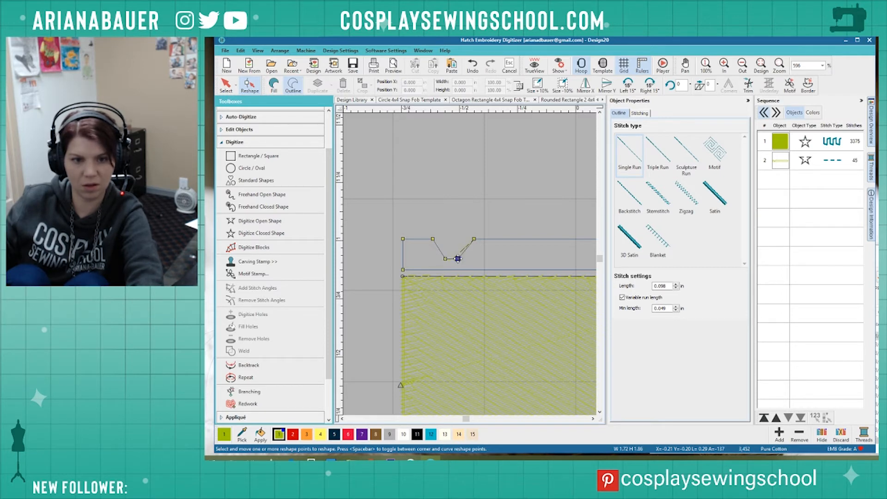
# Add points to the notch's left side, forming a short vertical neck and a lower corner flared outward to the left.
pyautogui.click(438, 248)
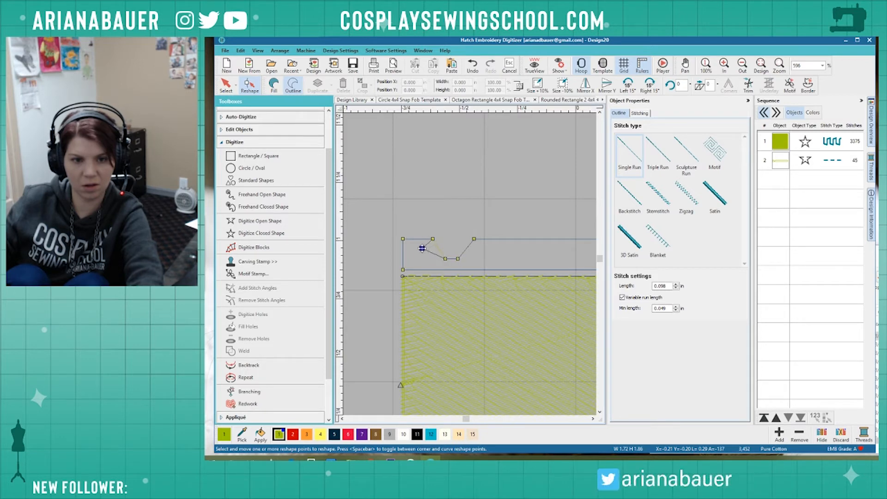
pyautogui.moveTo(424, 248); pyautogui.dragTo(430, 247)
pyautogui.scroll(2, 433, 250)
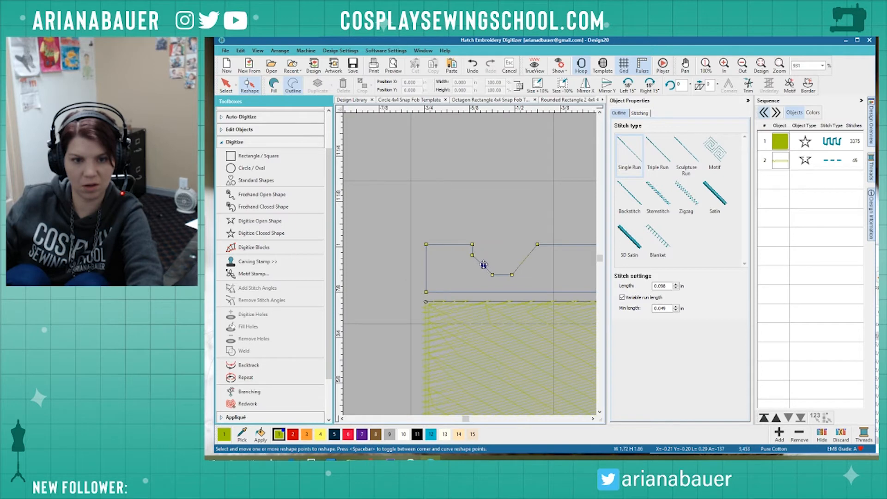
pyautogui.moveTo(483, 264); pyautogui.dragTo(456, 274)
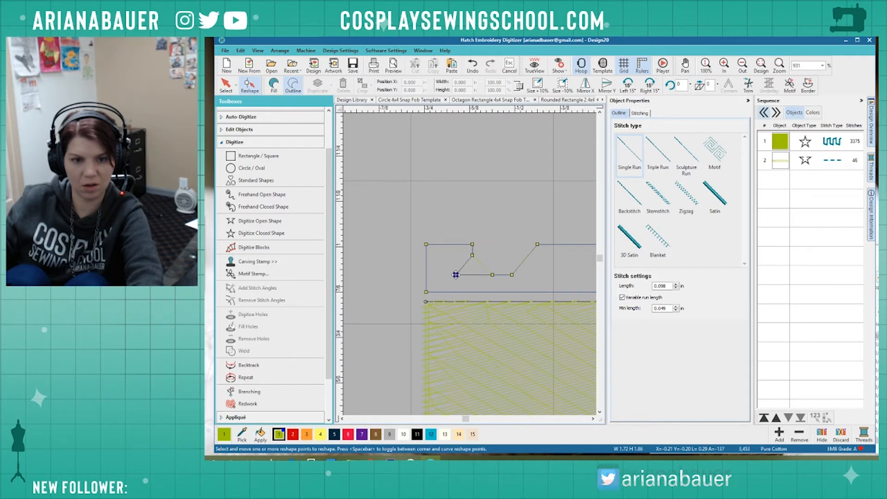
pyautogui.scroll(-2, 469, 264)
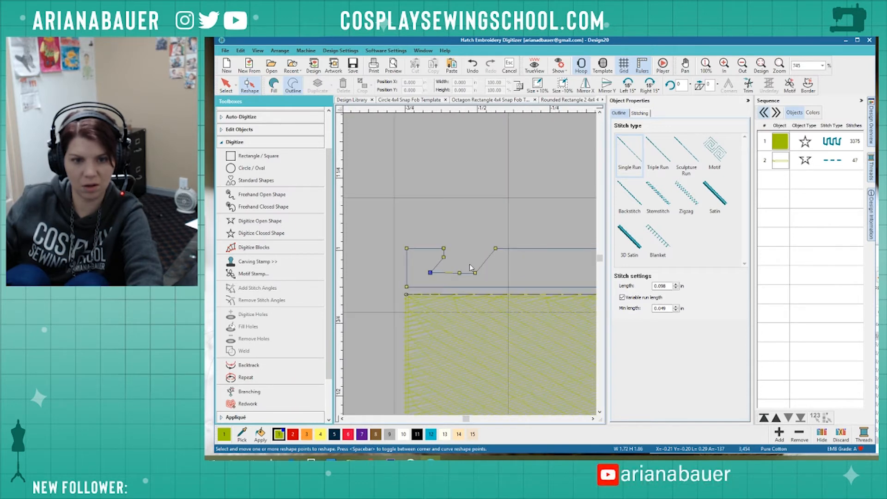
pyautogui.scroll(1, 470, 264)
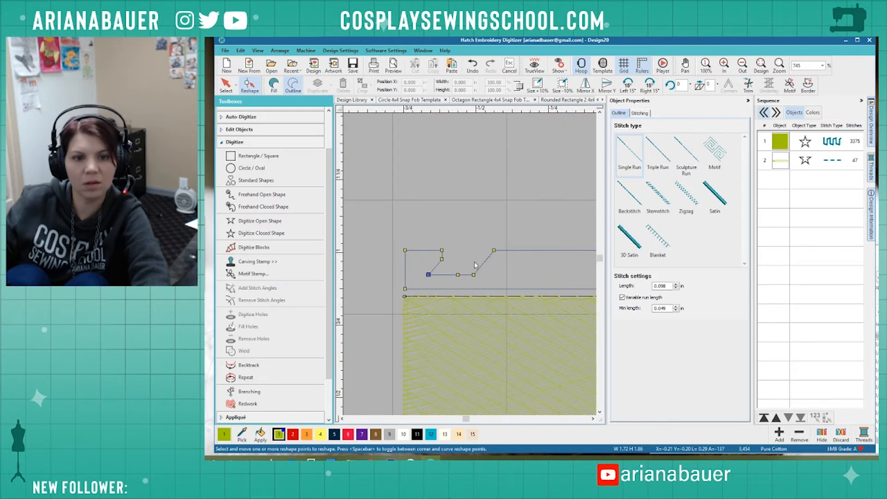
# Shape the notch's right side with a matching neck and outward-flared corner, and delete the two surplus points along its base.
pyautogui.click(489, 256)
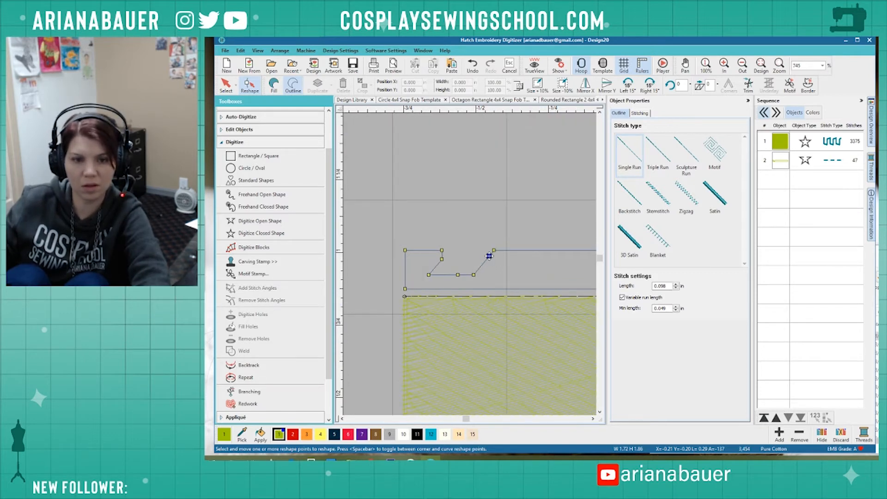
pyautogui.moveTo(490, 257); pyautogui.dragTo(494, 261)
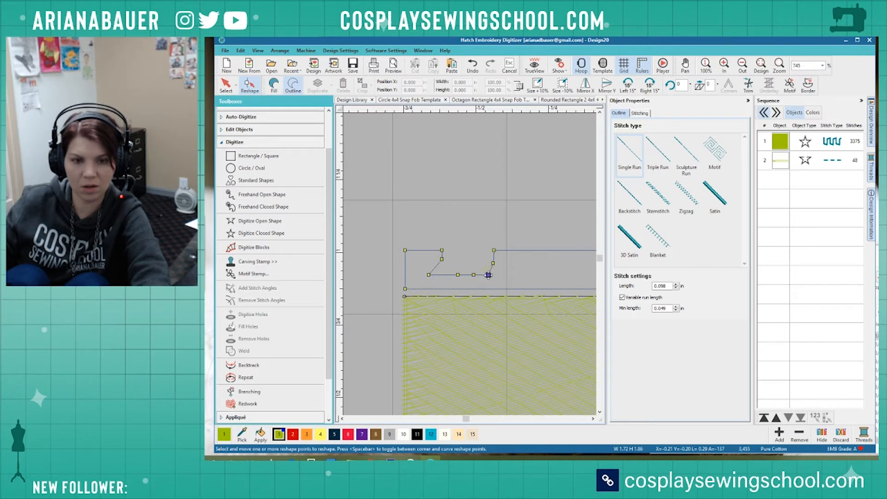
pyautogui.moveTo(488, 275); pyautogui.dragTo(506, 275)
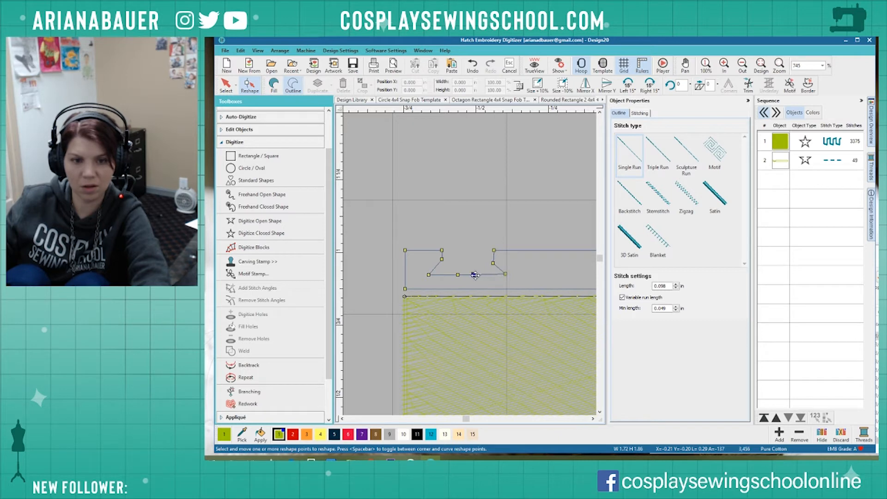
pyautogui.press('Delete')
pyautogui.click(457, 275)
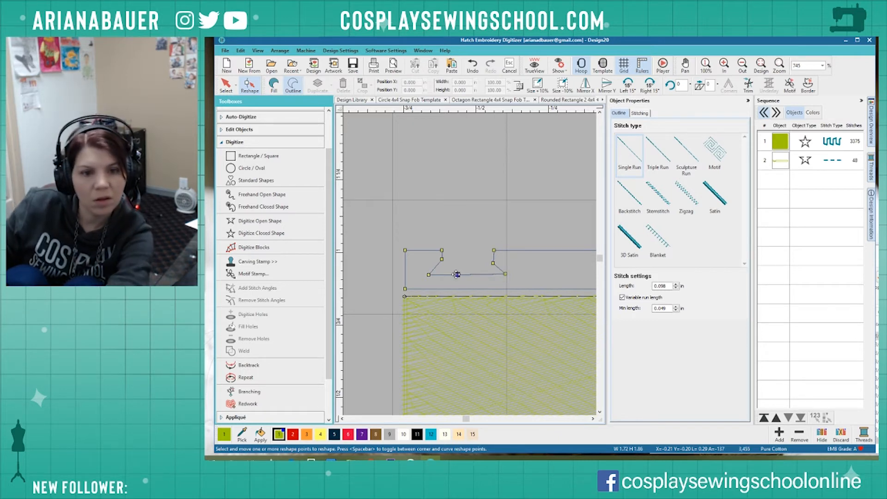
pyautogui.press('Delete')
# Move the three points of the notch's right side together to the left to narrow the opening.
pyautogui.moveTo(483, 237); pyautogui.dragTo(455, 263)
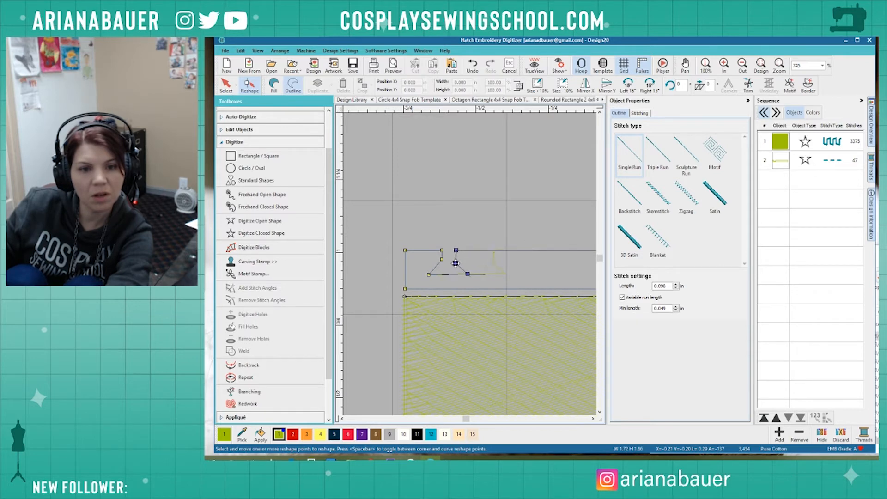
pyautogui.click(471, 229)
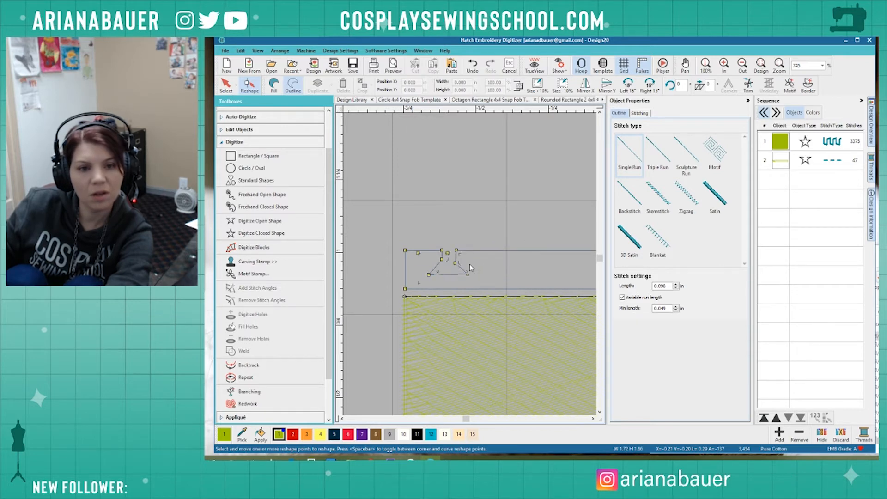
pyautogui.scroll(-5, 469, 265)
pyautogui.scroll(-1, 587, 299)
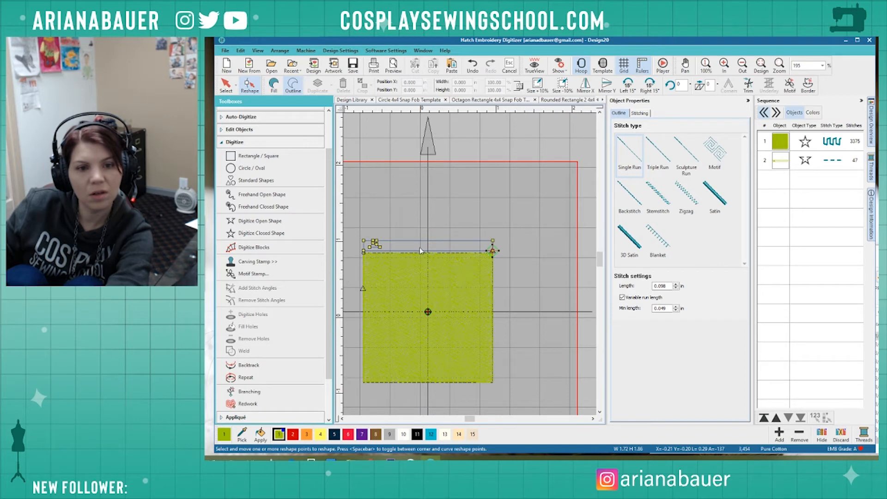
# Level the notch's lower-left corner with its lower-right corner and nudge it inward to even out the flare.
pyautogui.scroll(4, 384, 236)
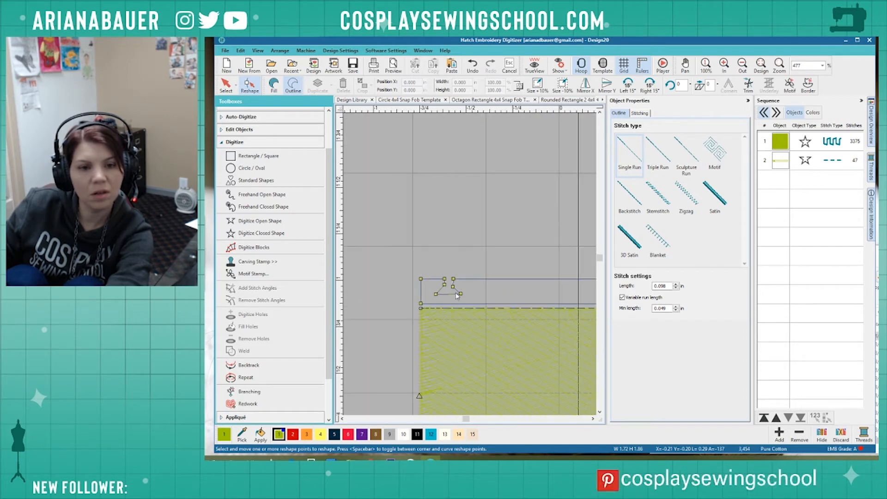
pyautogui.scroll(3, 457, 296)
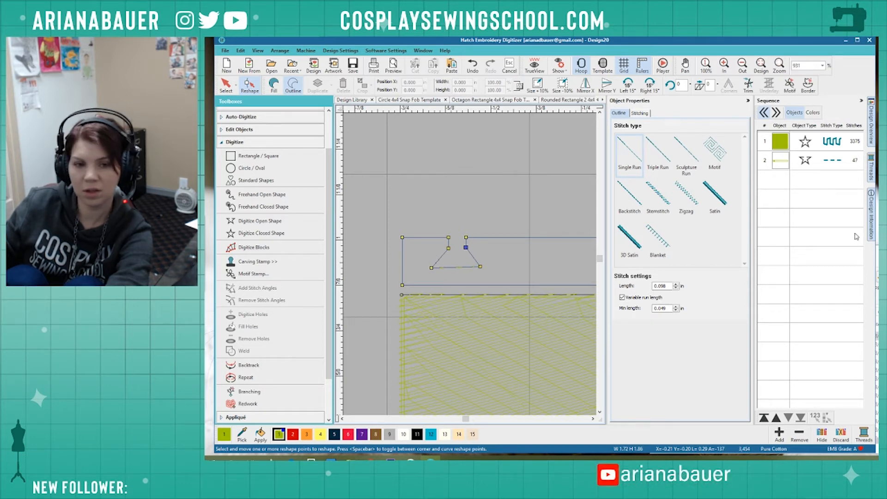
pyautogui.scroll(2, 430, 244)
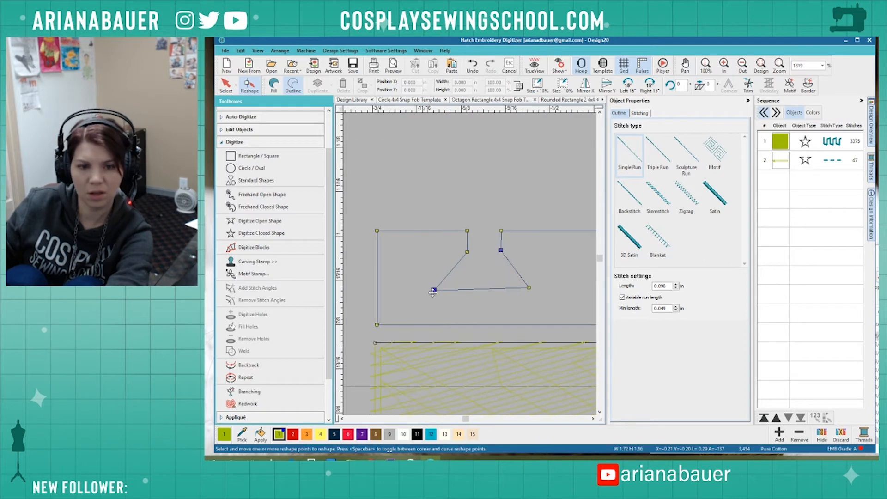
pyautogui.moveTo(433, 290); pyautogui.dragTo(437, 288)
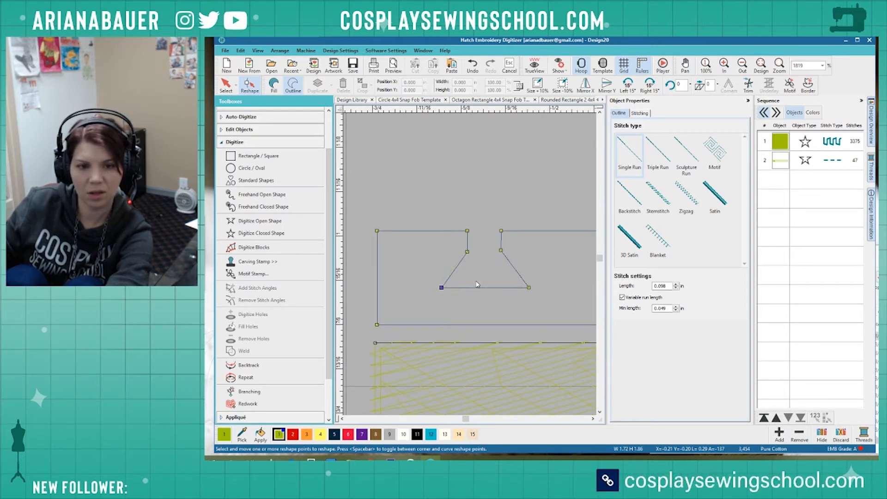
pyautogui.press('Right')
pyautogui.press('Right')
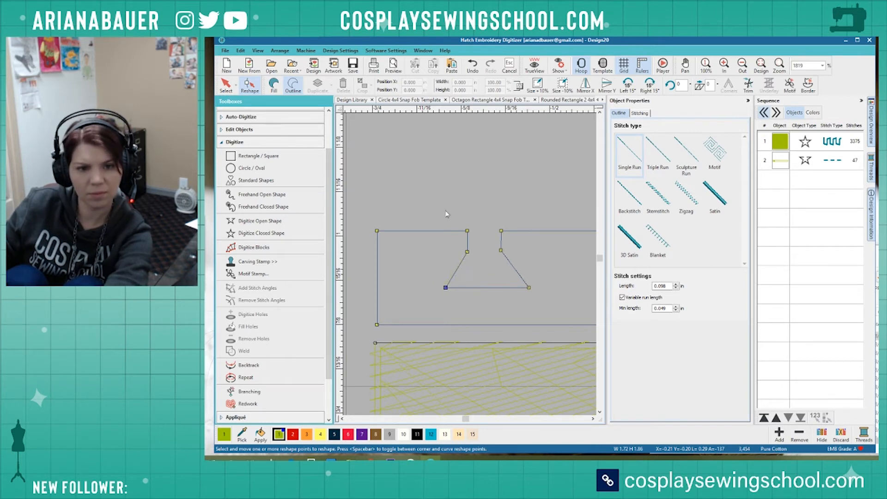
pyautogui.click(414, 206)
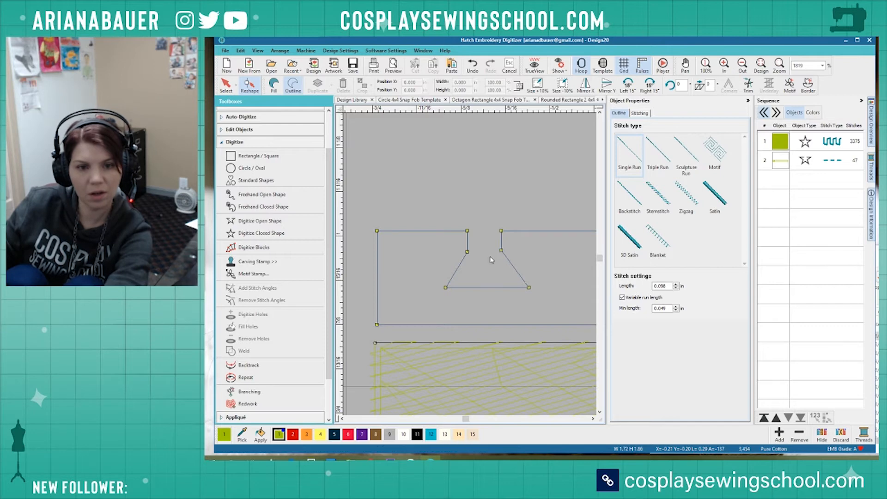
# Select the three points of the notch's left side and nudge them left to widen the opening slightly.
pyautogui.click(436, 205)
pyautogui.moveTo(467, 301); pyautogui.dragTo(468, 301)
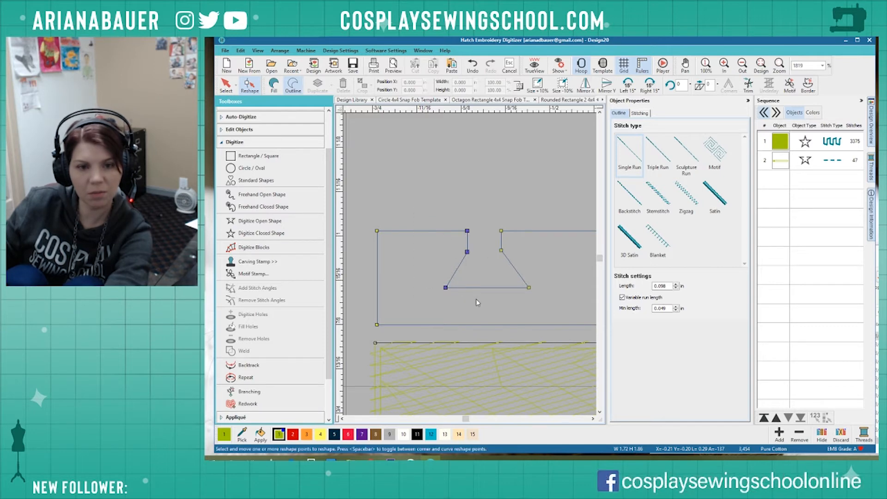
pyautogui.press('Left')
pyautogui.press('Left')
pyautogui.press('Left')
pyautogui.press('Left')
pyautogui.press('Left')
pyautogui.press('Left')
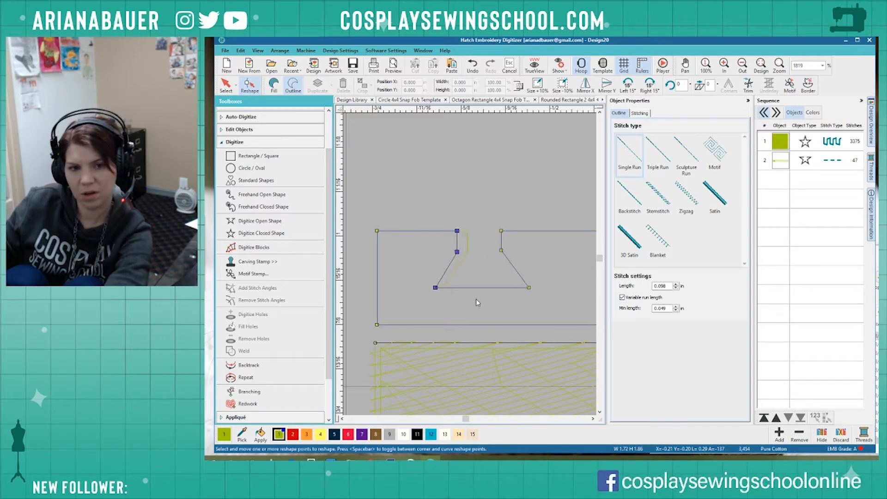
# Convert the notched strip back to a Tatami fill.
pyautogui.scroll(-5, 448, 239)
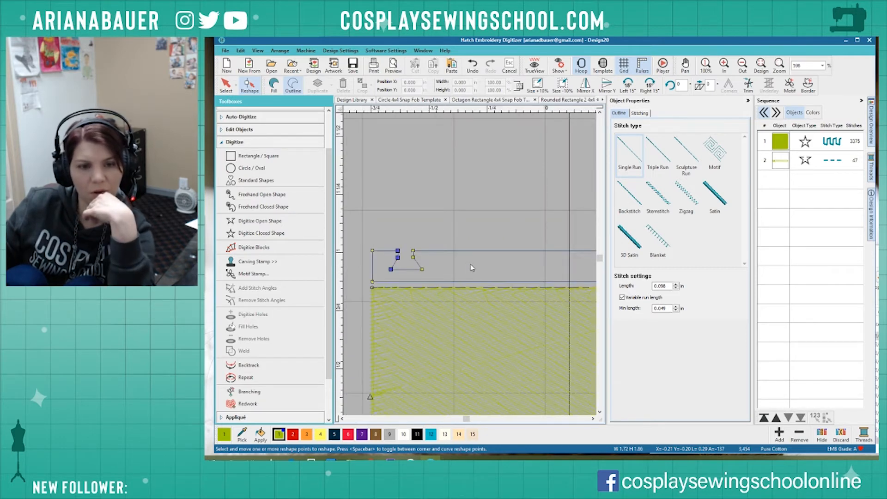
pyautogui.scroll(-3, 471, 265)
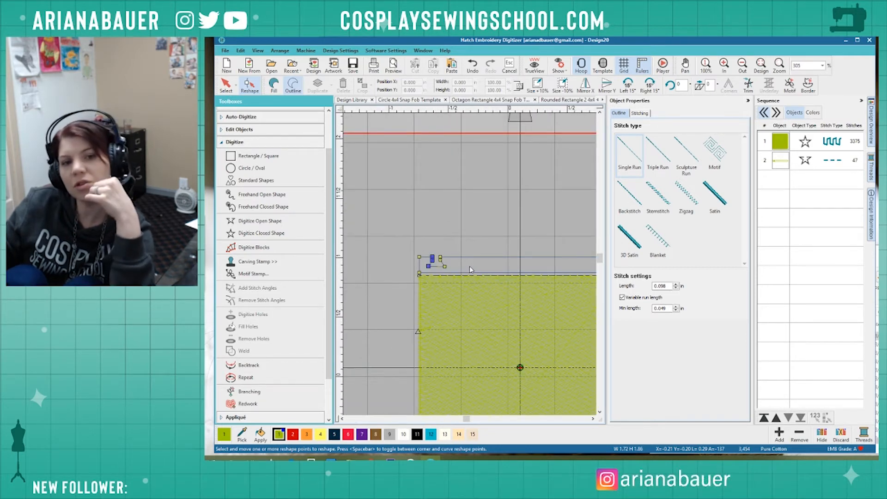
pyautogui.scroll(-2, 469, 267)
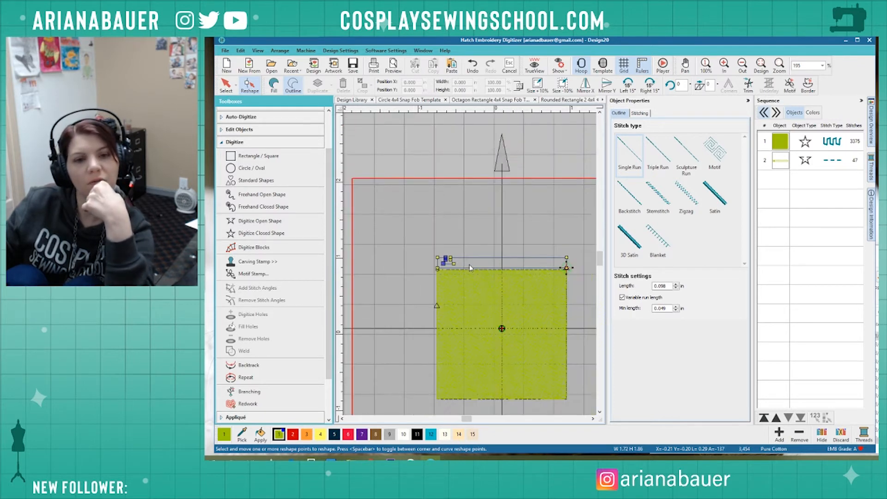
pyautogui.scroll(1, 470, 267)
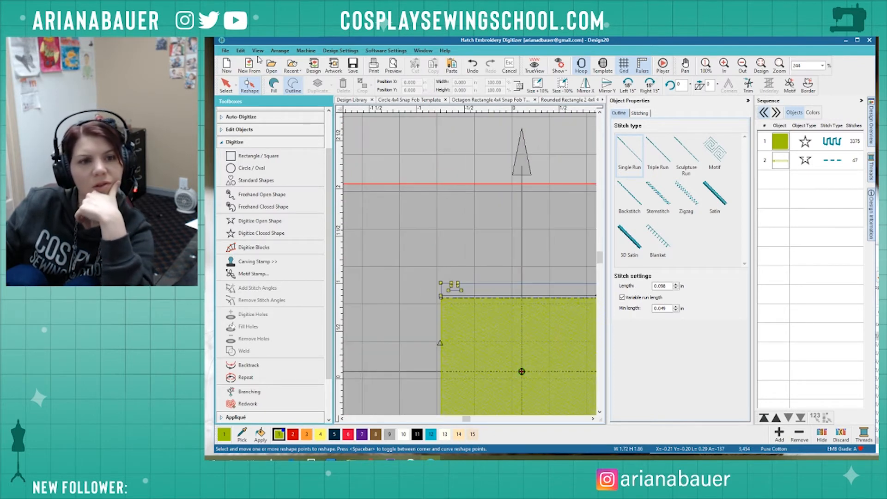
pyautogui.click(274, 85)
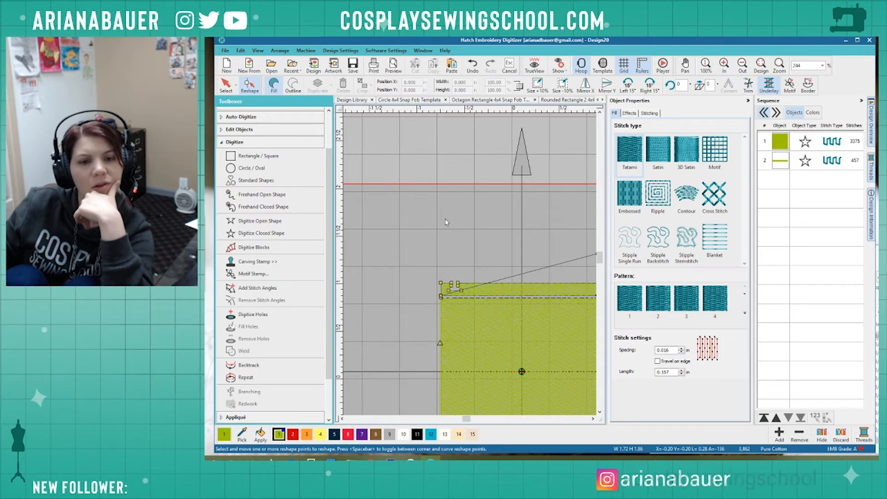
pyautogui.scroll(-2, 476, 271)
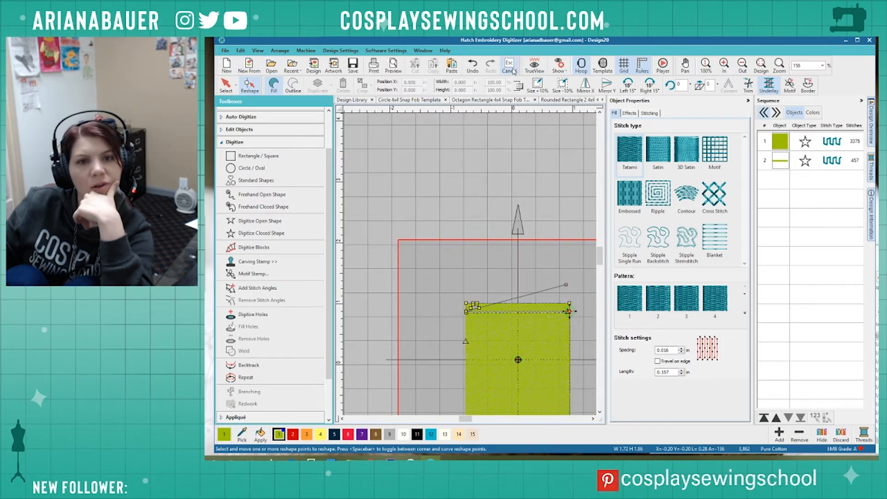
# Turn on the realistic stitch preview and nudge the notched strip down slightly to sit closer against the square.
pyautogui.click(535, 66)
pyautogui.scroll(4, 469, 264)
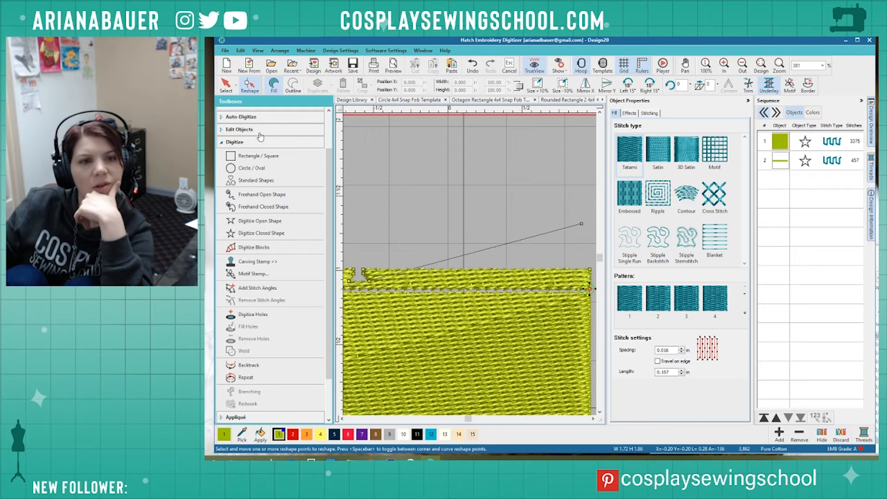
pyautogui.click(226, 84)
pyautogui.scroll(-2, 430, 250)
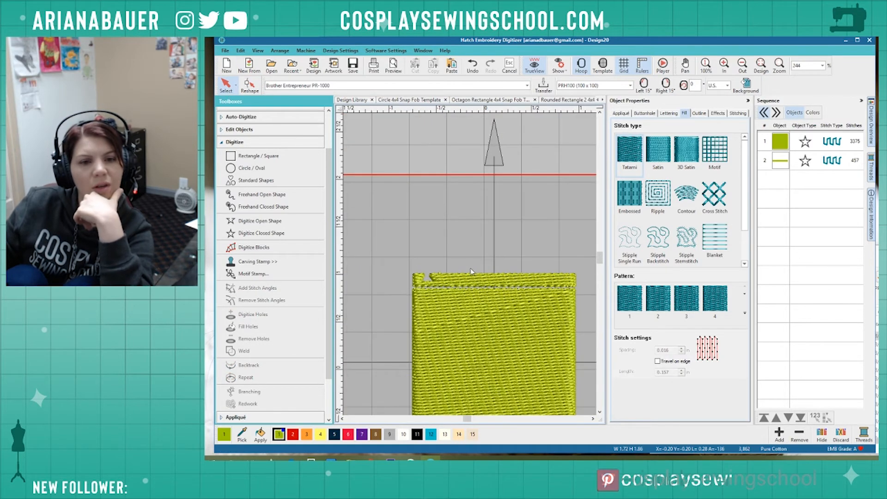
pyautogui.scroll(3, 459, 296)
pyautogui.click(462, 232)
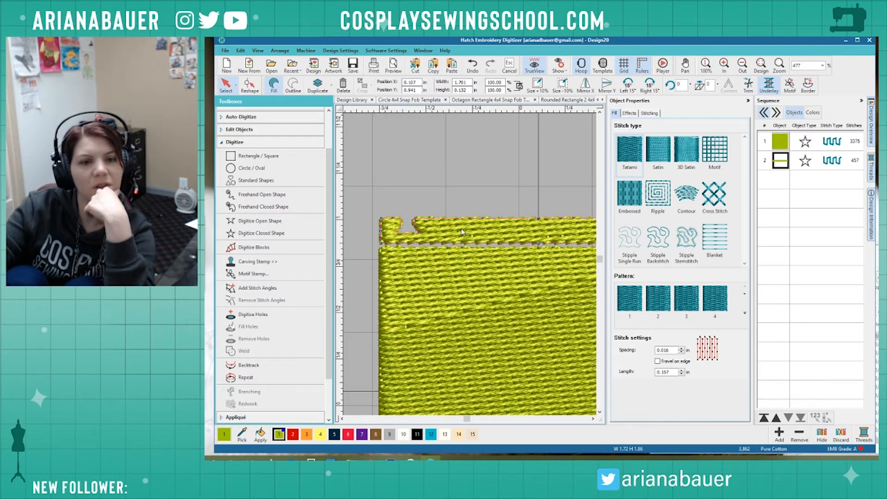
pyautogui.press('Down')
pyautogui.press('Down')
pyautogui.press('Down')
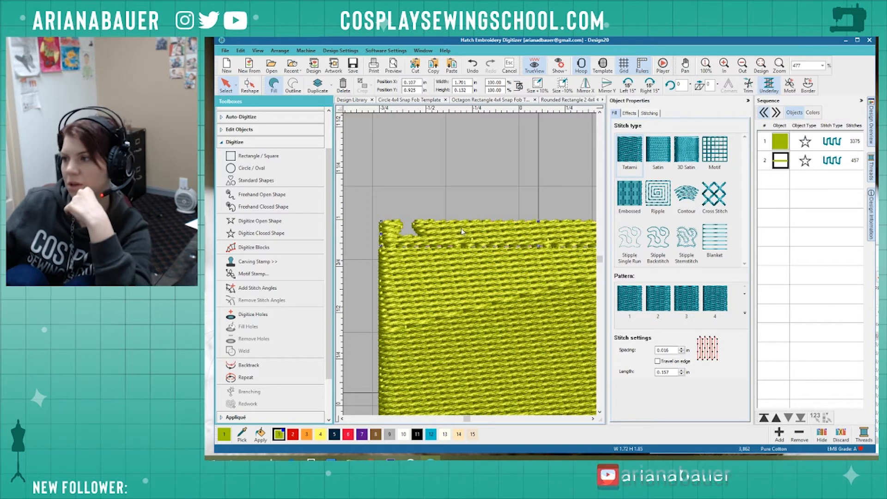
pyautogui.click(415, 203)
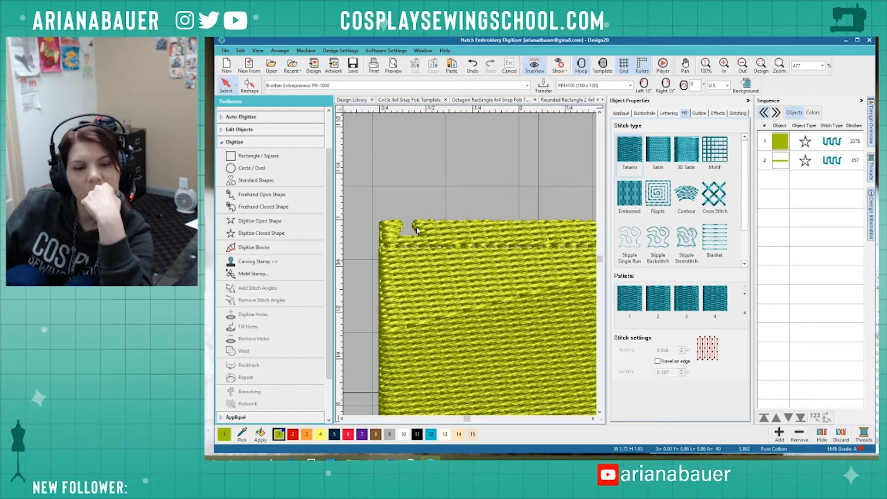
# Change the large square's fill to Embossed with the Basket pattern.
pyautogui.scroll(-2, 417, 230)
pyautogui.click(531, 344)
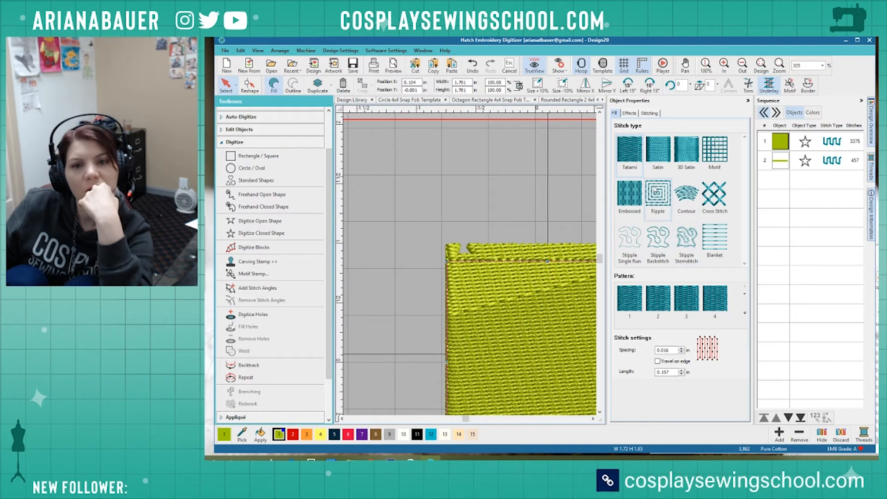
pyautogui.click(633, 207)
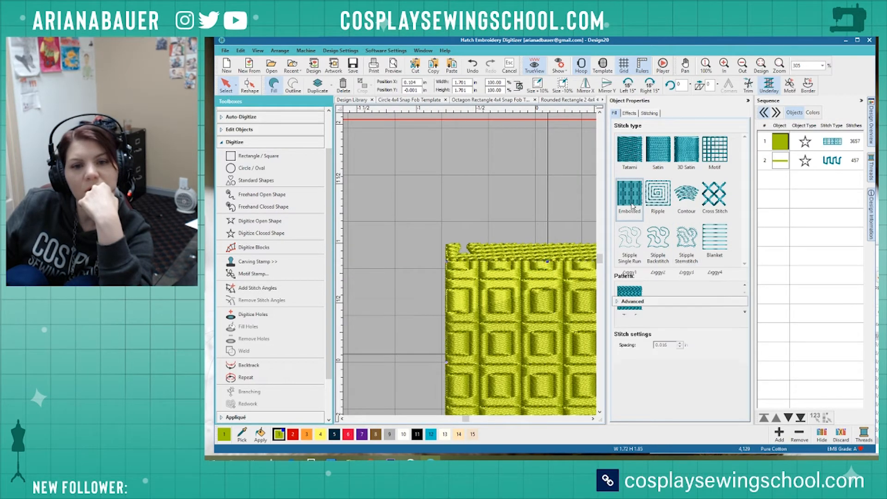
pyautogui.click(743, 314)
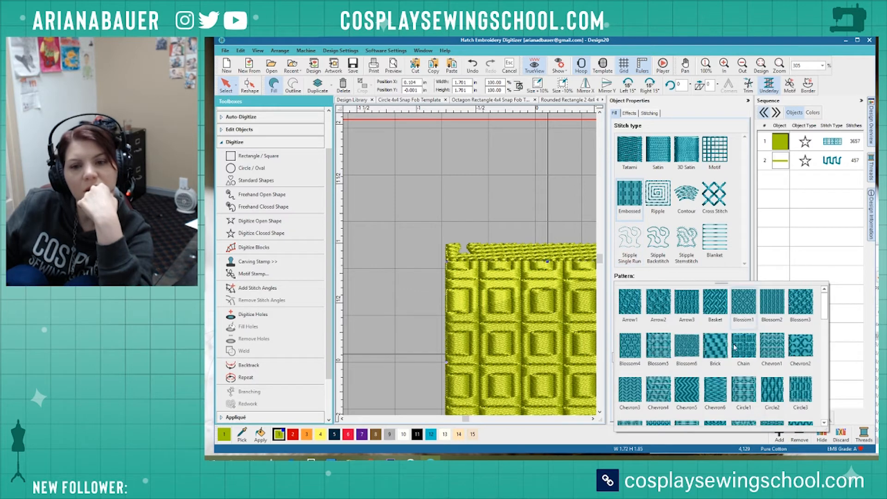
pyautogui.click(716, 303)
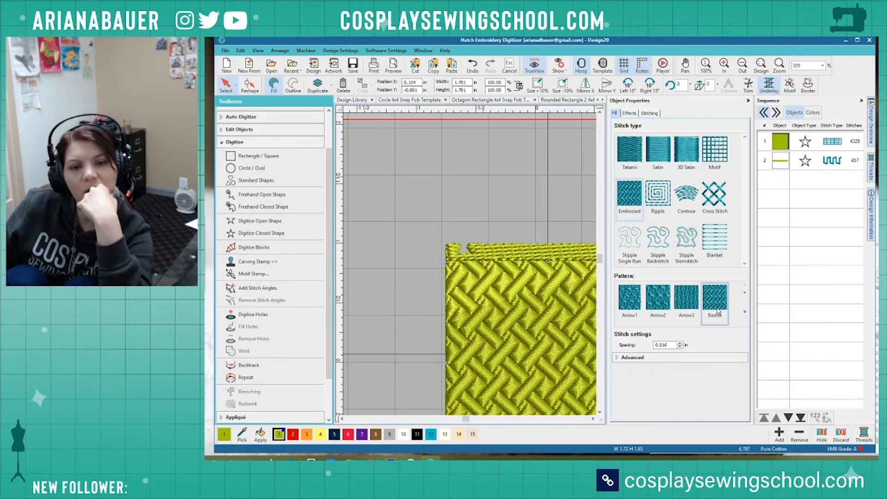
pyautogui.scroll(-2, 471, 273)
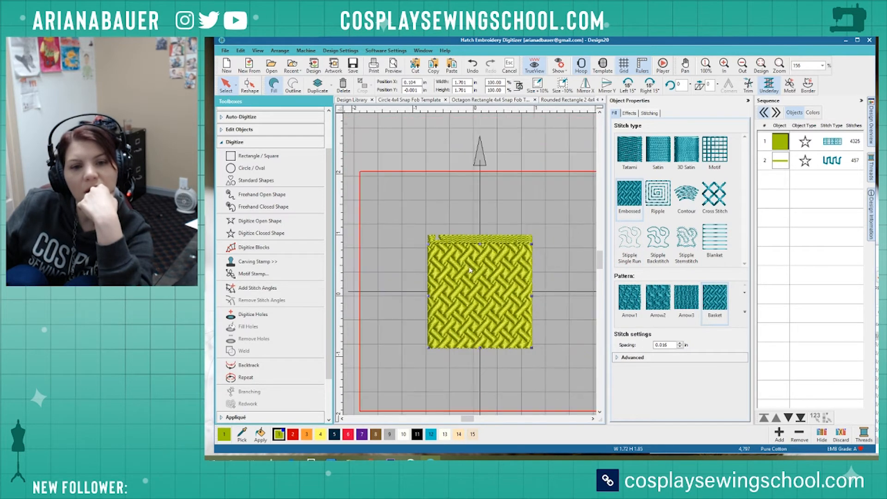
# Try an Embossed fill on the notched strip and return it to Tatami.
pyautogui.click(495, 210)
pyautogui.click(472, 242)
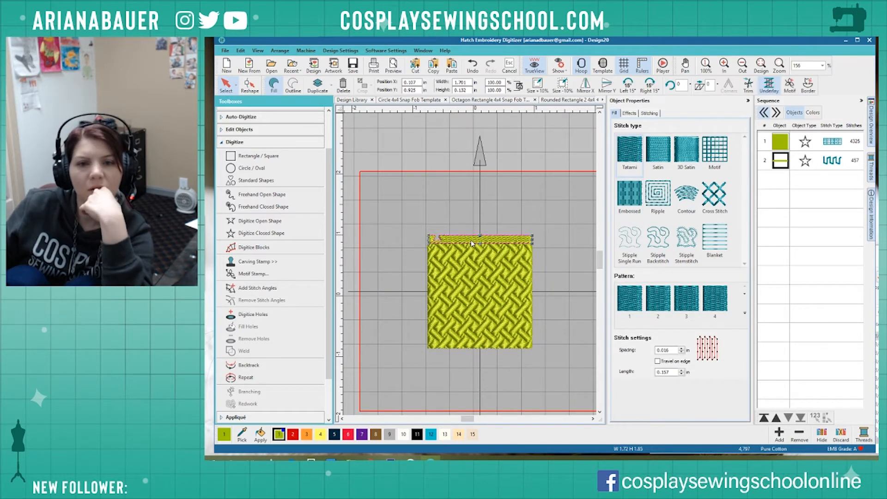
pyautogui.click(640, 196)
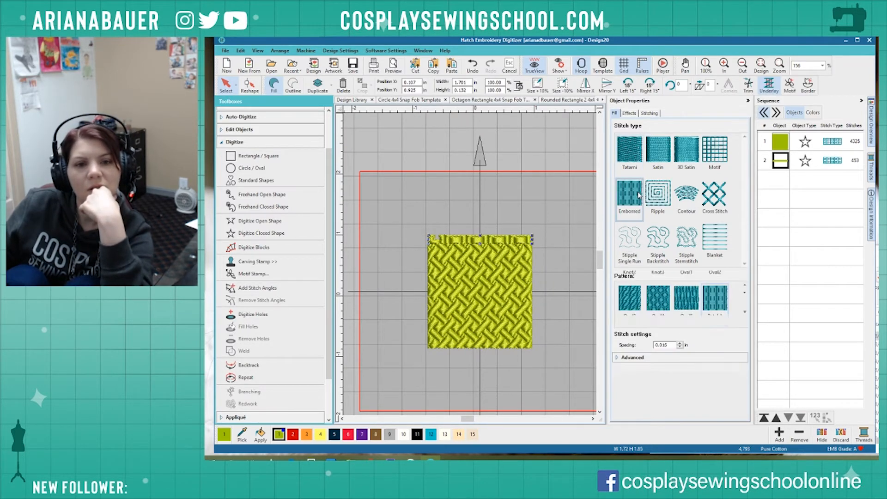
pyautogui.click(630, 171)
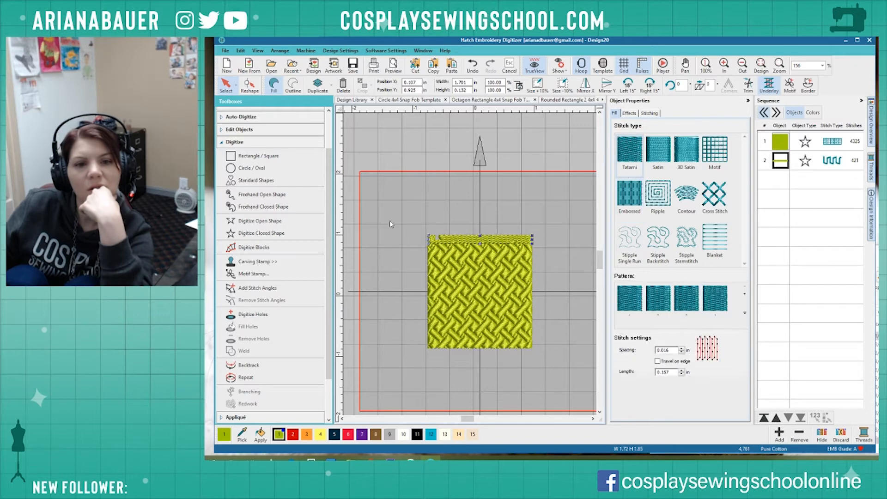
# Reshape the strip by nudging the three points of the notch's right side slightly right to widen the opening.
pyautogui.scroll(5, 470, 264)
pyautogui.scroll(-2, 470, 265)
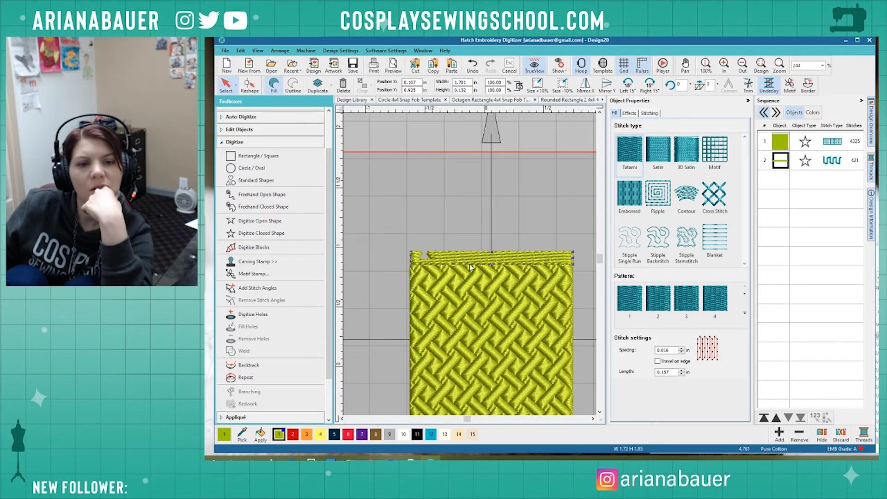
pyautogui.scroll(3, 470, 264)
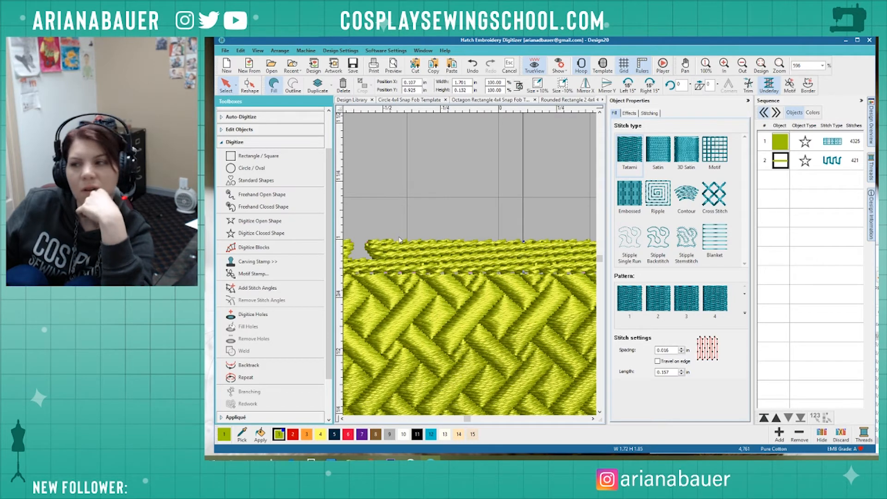
pyautogui.scroll(-2, 469, 264)
pyautogui.scroll(2, 470, 264)
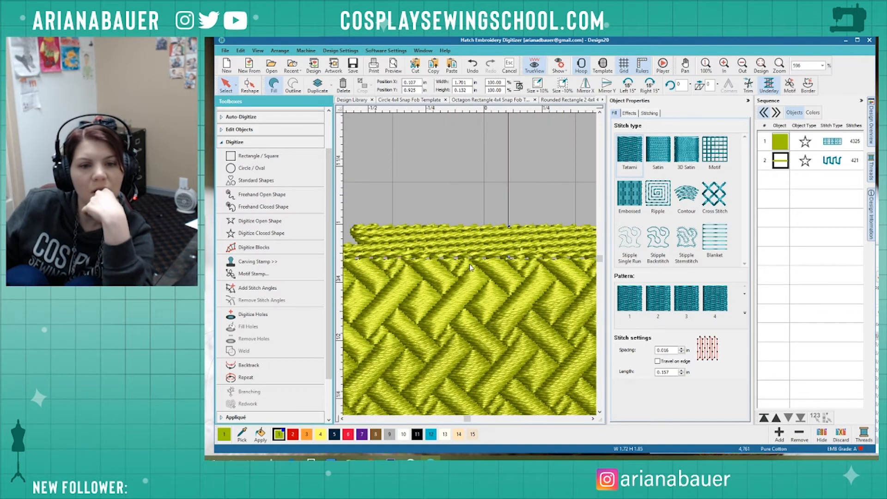
pyautogui.scroll(-1, 470, 267)
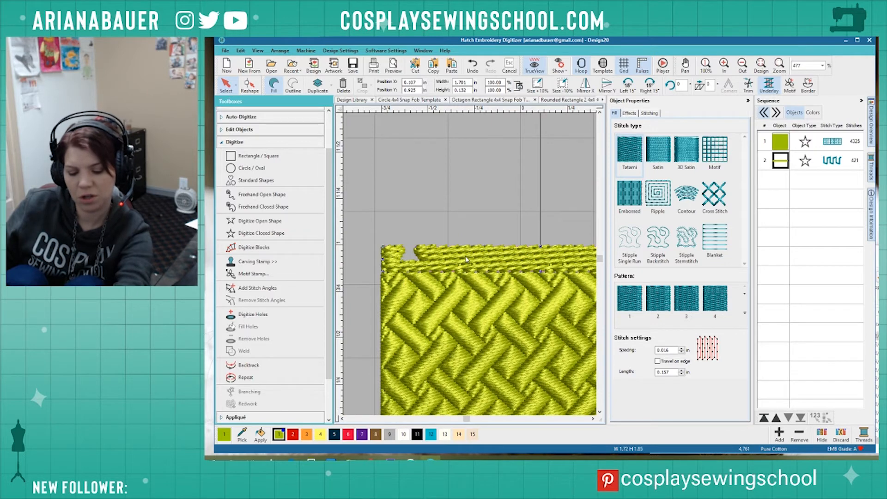
pyautogui.press('h')
pyautogui.scroll(2, 470, 266)
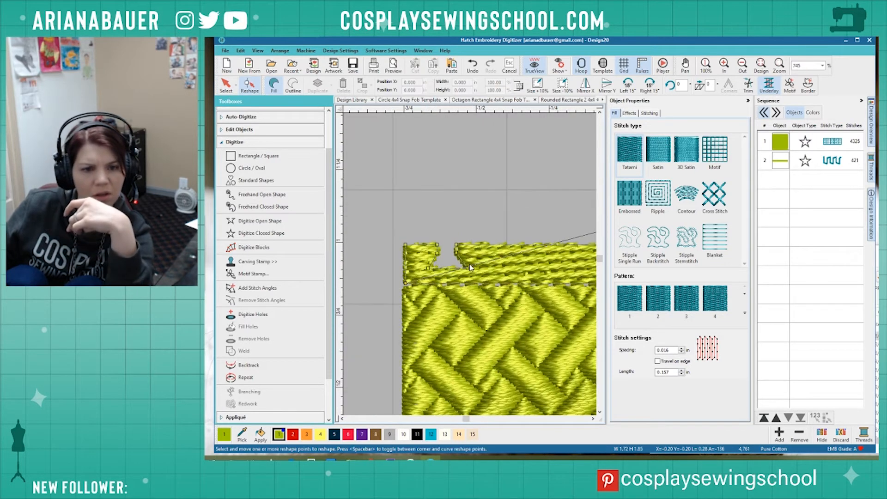
pyautogui.moveTo(446, 235); pyautogui.dragTo(477, 279)
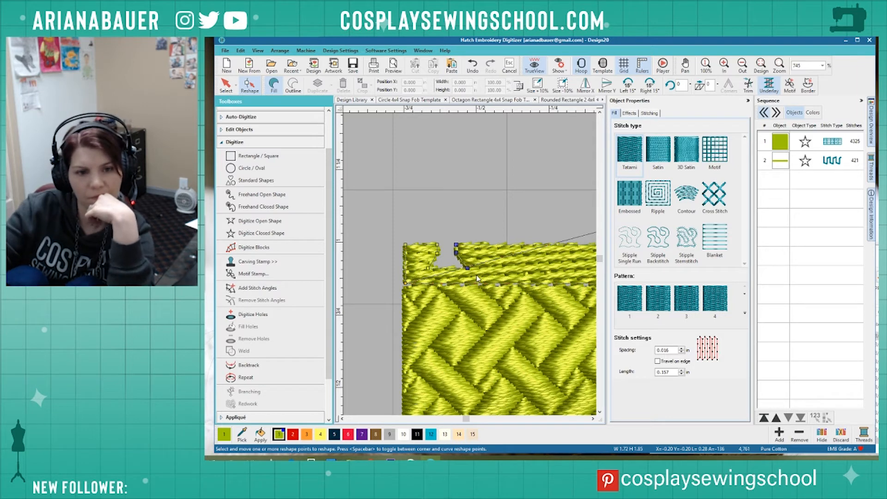
pyautogui.press('Right')
pyautogui.press('Right')
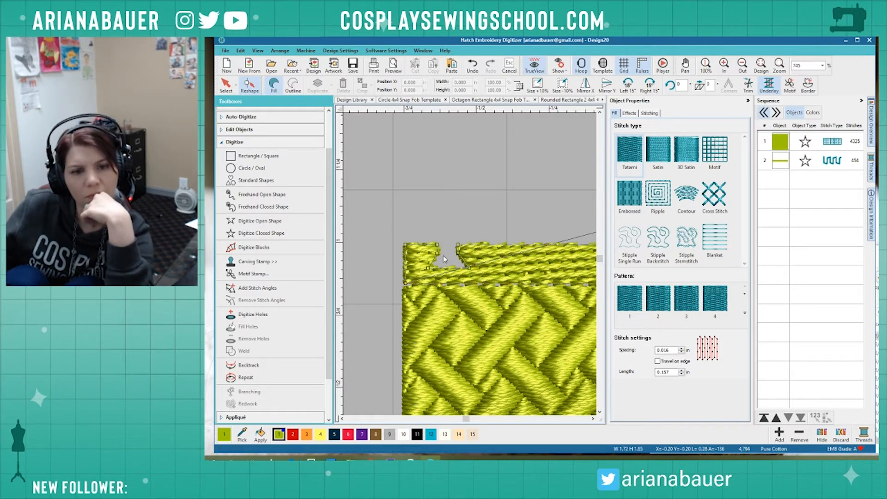
# Try to paste a copy of the notch's six outline points, and undo the paste.
pyautogui.moveTo(429, 234); pyautogui.dragTo(482, 283)
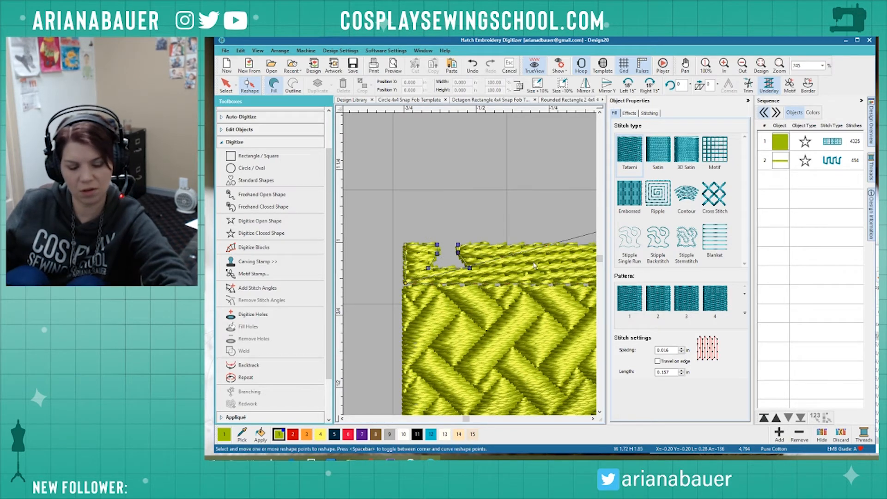
pyautogui.hotkey('ctrl', 'v')
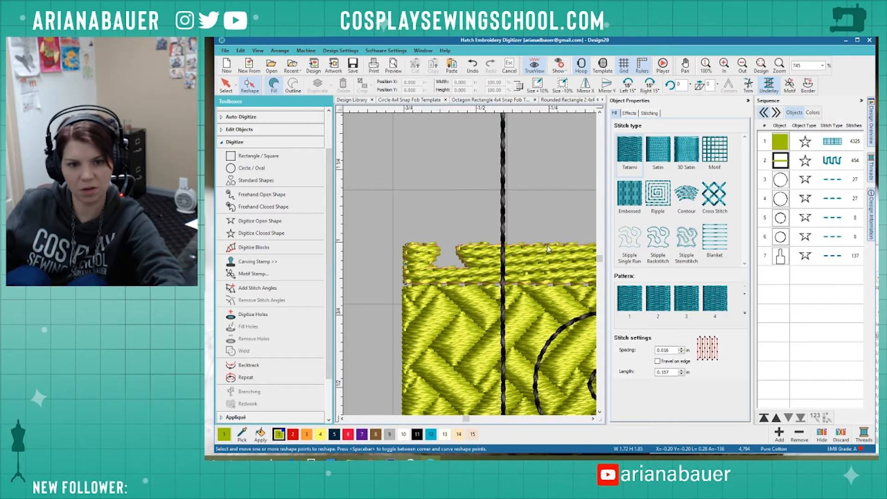
pyautogui.press('Escape')
pyautogui.scroll(-6, 469, 266)
pyautogui.hotkey('ctrl', 'z')
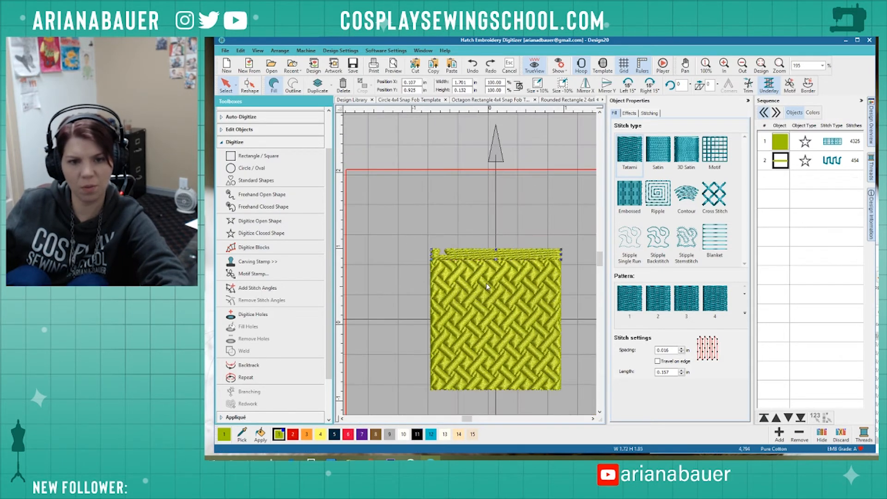
# Add two outline points to the right of the notch, lowering the second beneath the first to begin a second notch.
pyautogui.scroll(5, 470, 265)
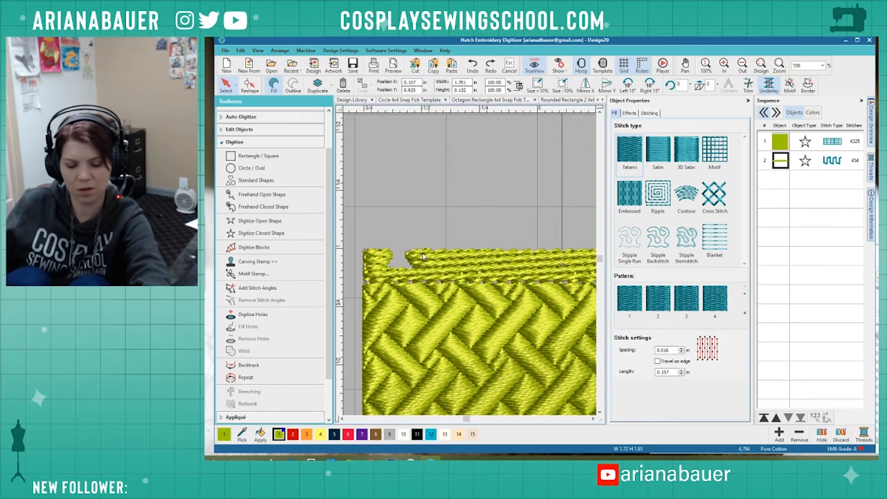
pyautogui.press('h')
pyautogui.scroll(2, 338, 245)
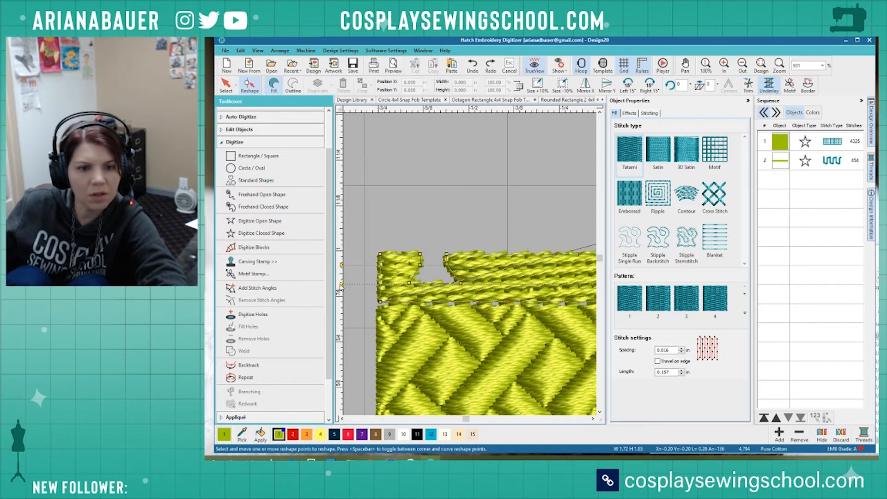
pyautogui.click(486, 254)
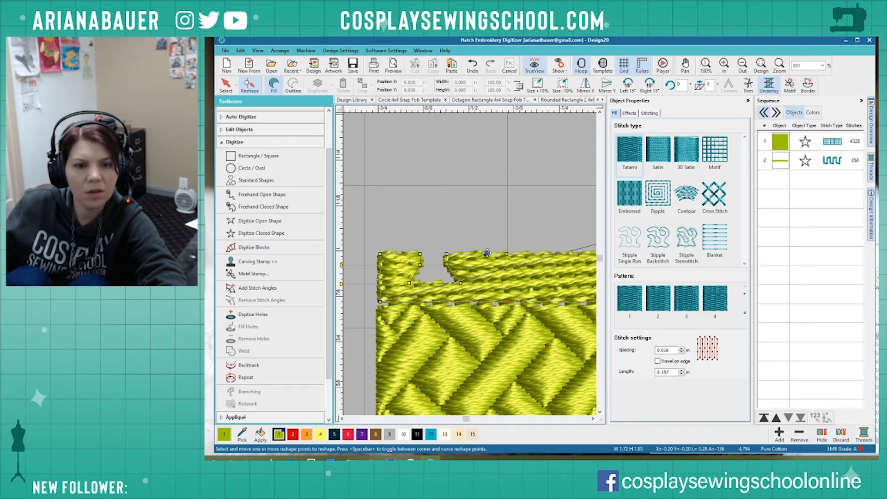
pyautogui.moveTo(507, 255); pyautogui.dragTo(486, 267)
pyautogui.scroll(3, 485, 267)
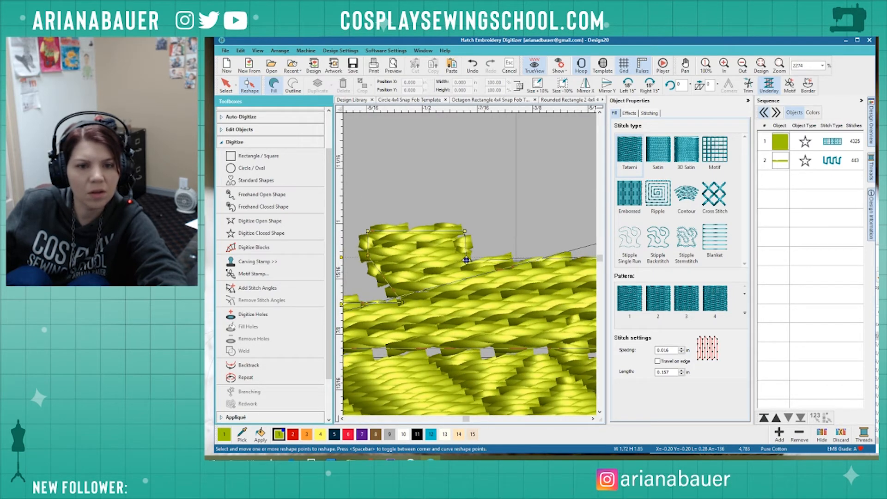
pyautogui.click(466, 260)
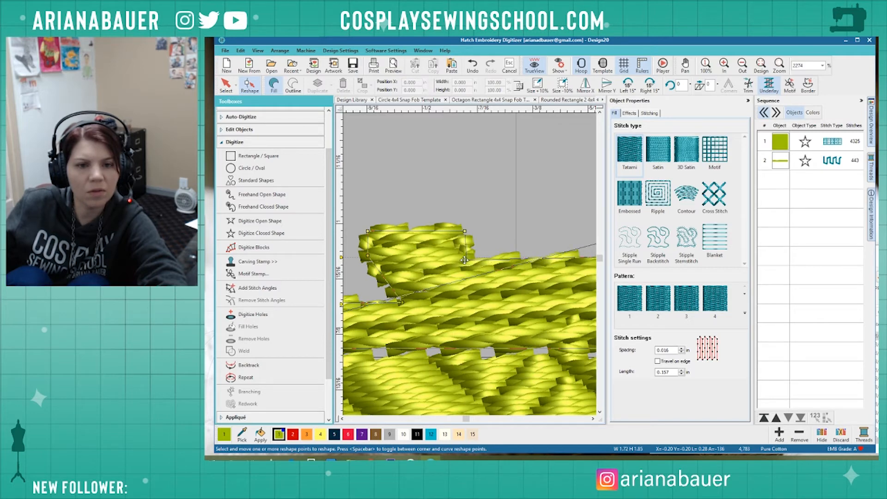
pyautogui.scroll(-2, 467, 264)
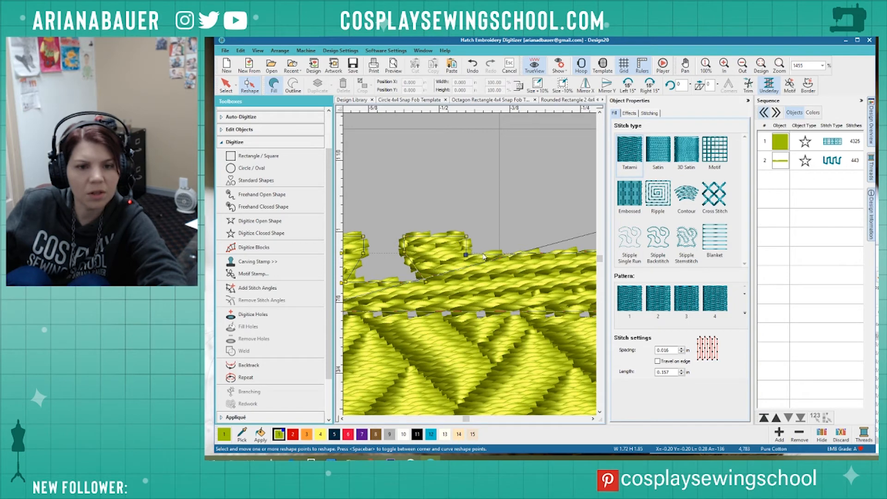
# Add two points for the second notch's floor, level with the first notch's floor, placing the left one inward for a flared side.
pyautogui.scroll(-4, 492, 242)
pyautogui.scroll(4, 469, 264)
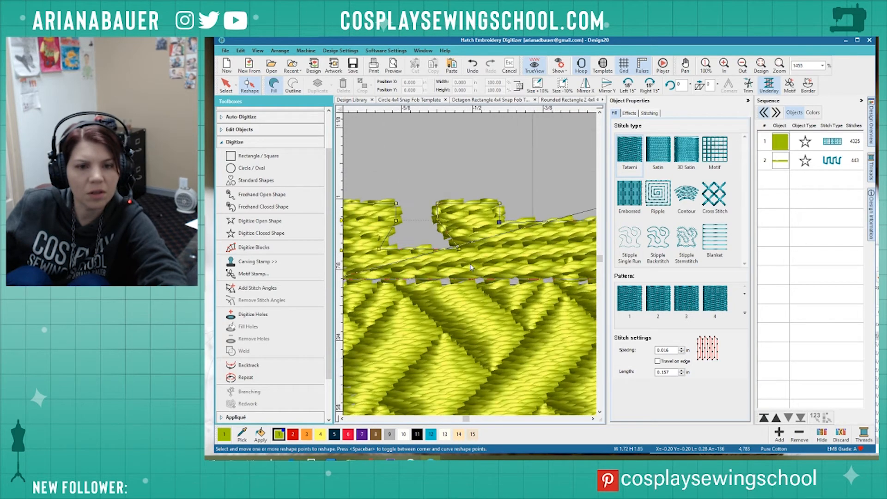
pyautogui.click(525, 222)
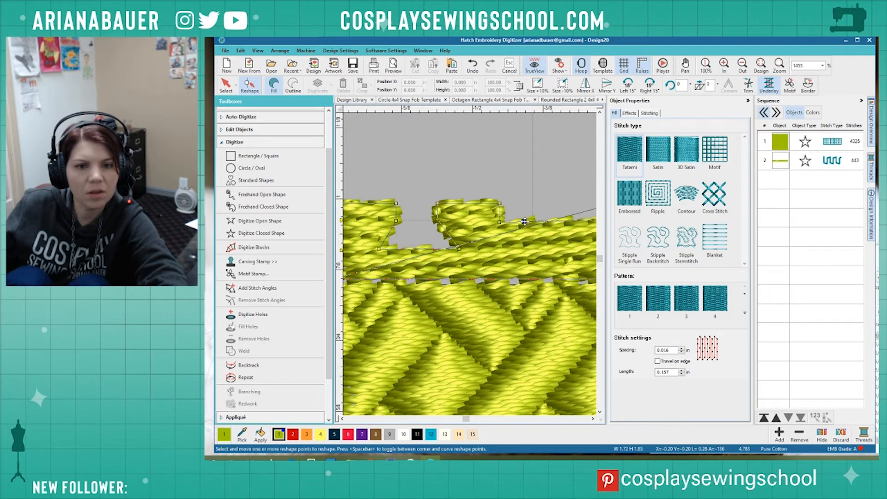
pyautogui.moveTo(525, 221); pyautogui.dragTo(478, 250)
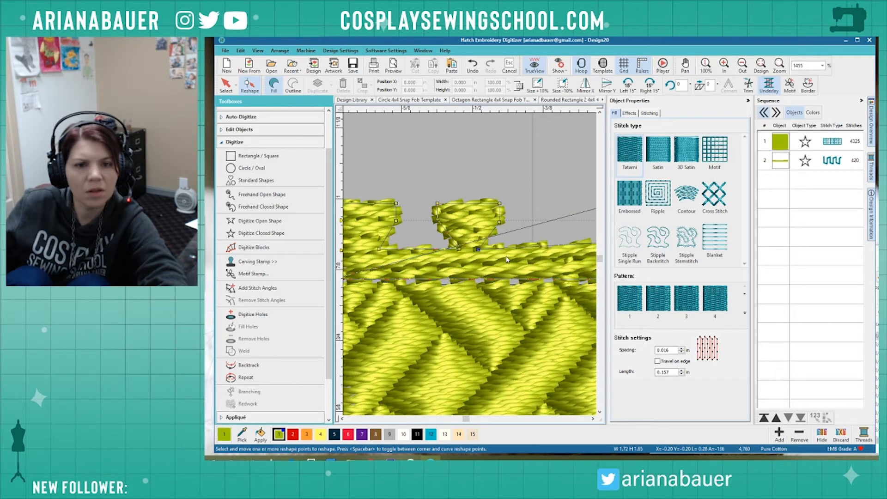
pyautogui.click(536, 246)
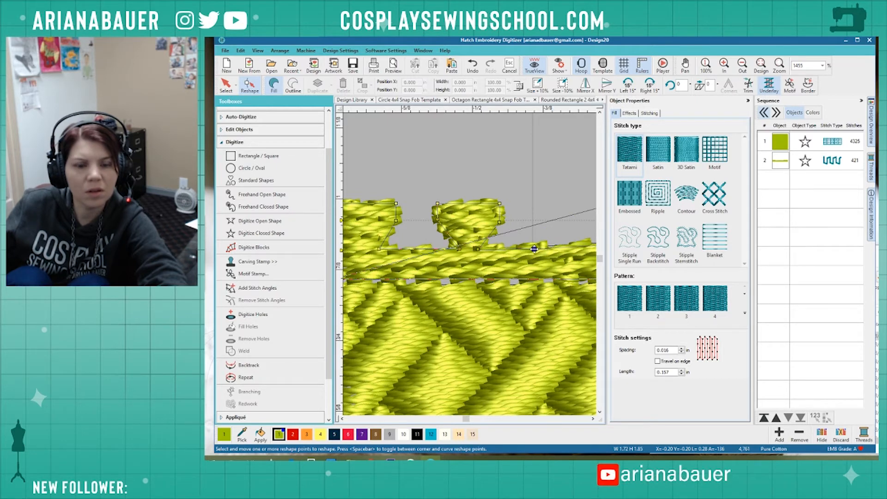
# Add another outline point and move it up to the strip's top edge to form the second notch's right side.
pyautogui.click(566, 247)
pyautogui.moveTo(565, 247); pyautogui.dragTo(517, 202)
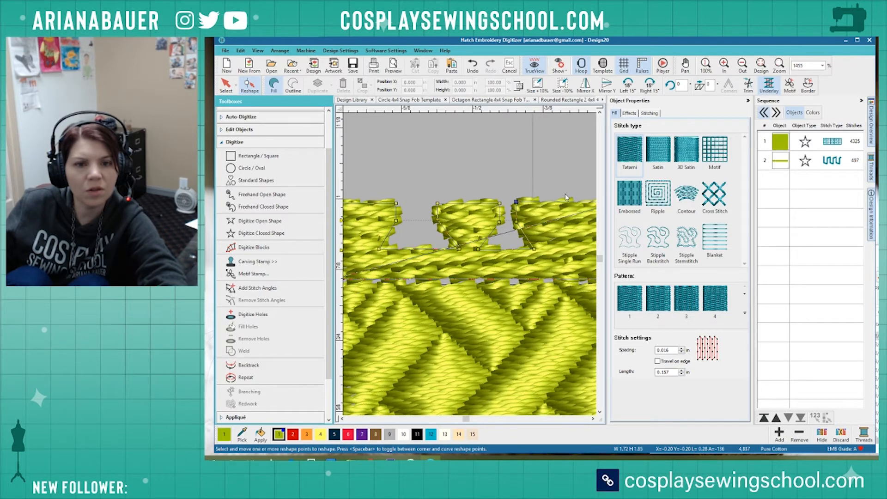
pyautogui.scroll(-5, 459, 252)
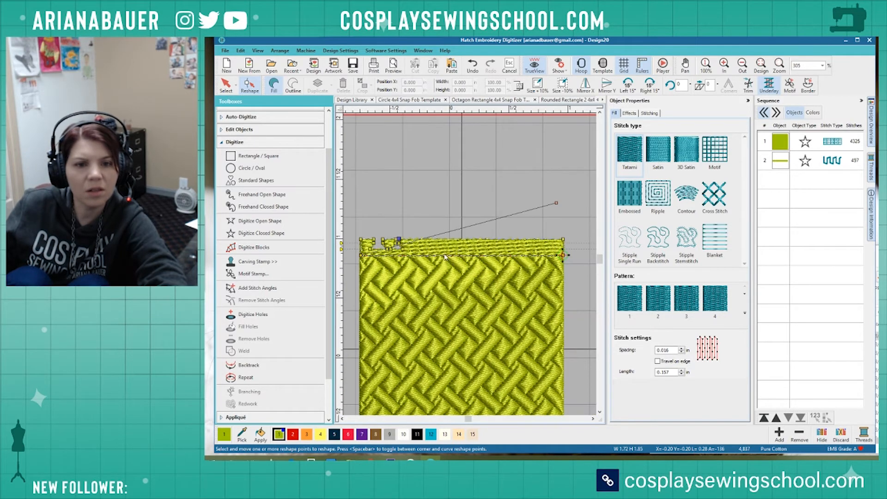
# Shift the second notch's six outline points slightly to the right, away from the first notch.
pyautogui.scroll(5, 409, 252)
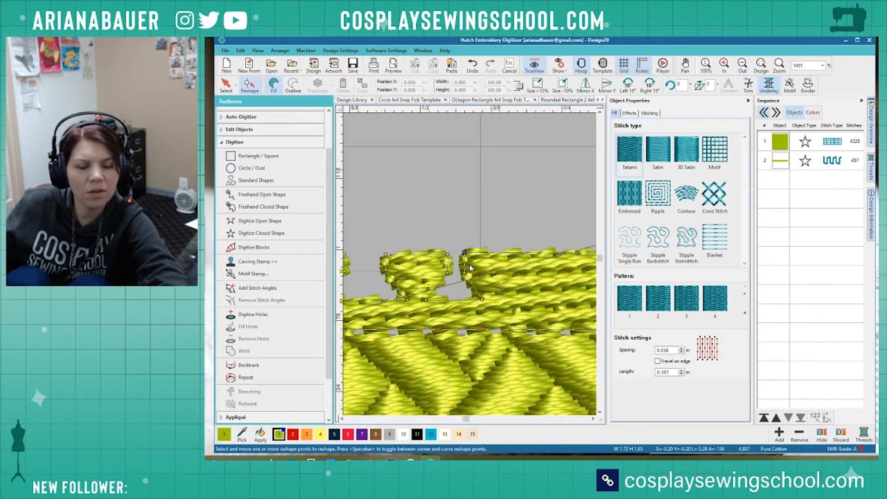
pyautogui.moveTo(431, 239); pyautogui.dragTo(435, 274)
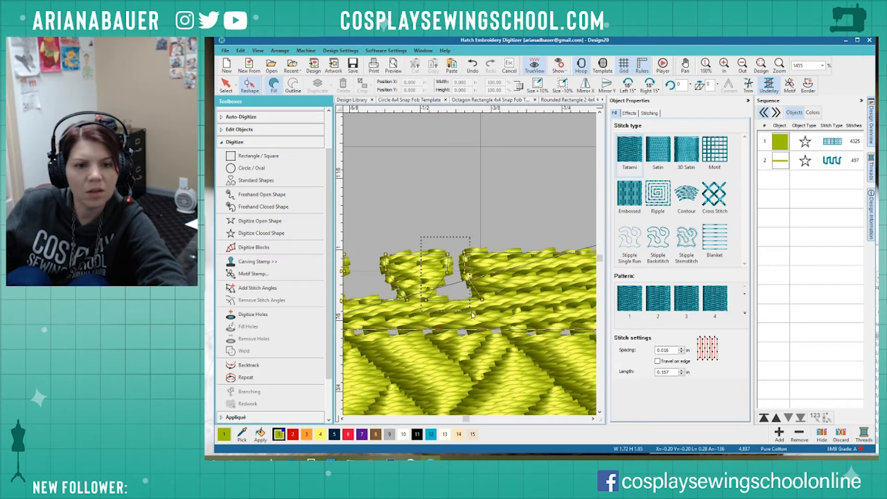
pyautogui.moveTo(501, 316); pyautogui.dragTo(501, 316)
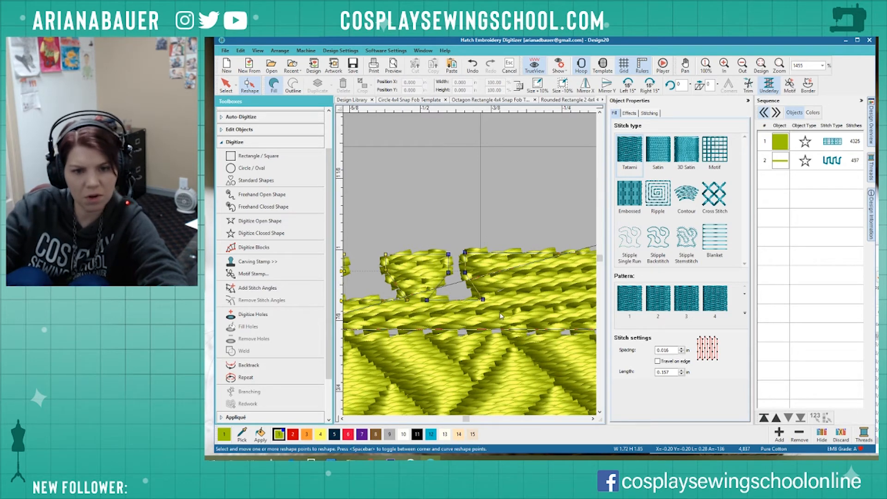
pyautogui.press('Right')
pyautogui.press('Right')
pyautogui.press('Right')
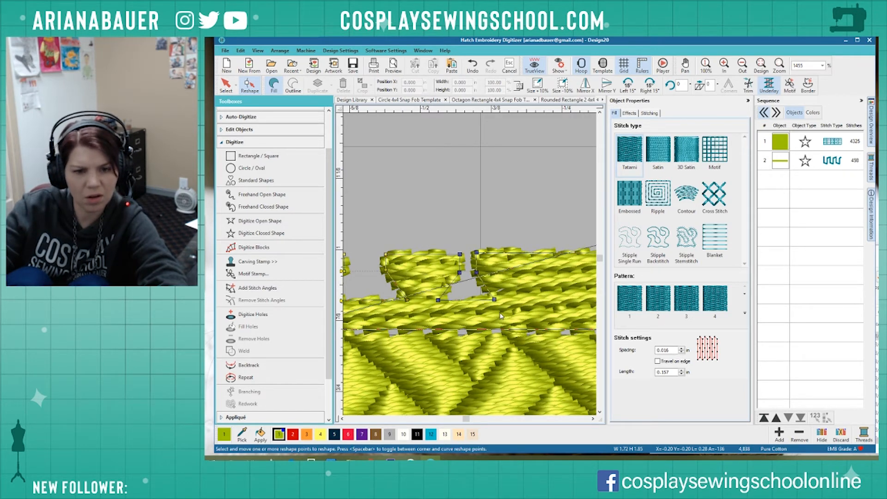
pyautogui.press('Right')
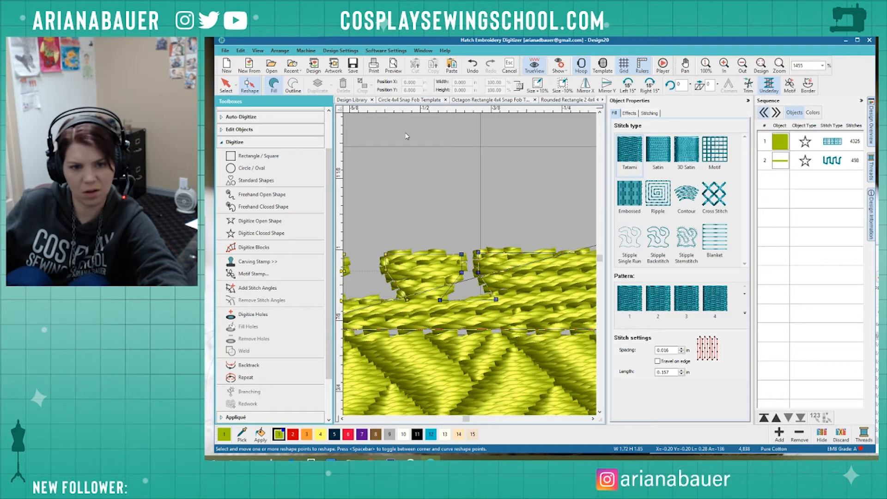
# Widen the second notch by moving the three outline points of its right side farther to the right.
pyautogui.moveTo(470, 228); pyautogui.dragTo(500, 303)
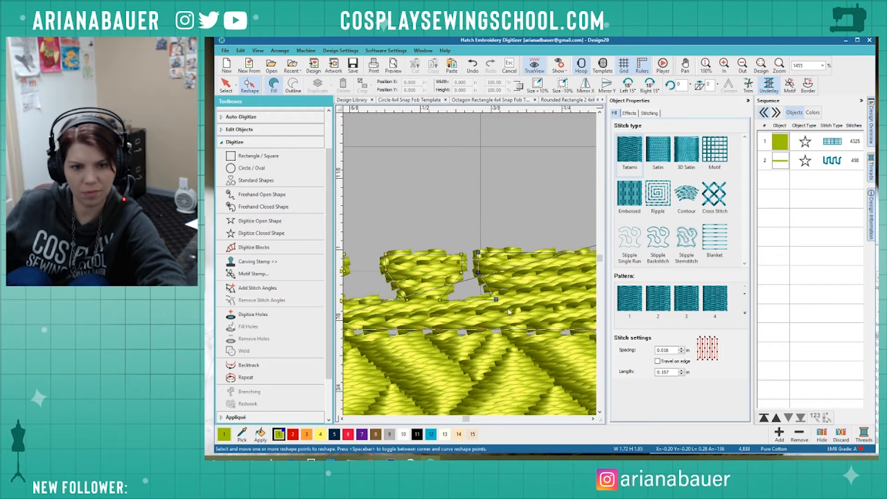
pyautogui.press('Right')
pyautogui.press('Right')
pyautogui.press('Right')
pyautogui.press('Right')
pyautogui.press('Right')
pyautogui.press('Right')
pyautogui.press('Right')
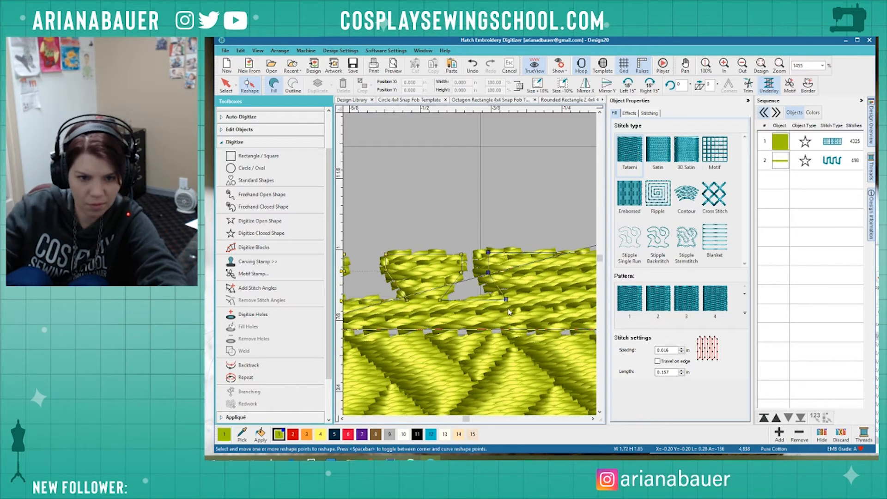
pyautogui.press('Right')
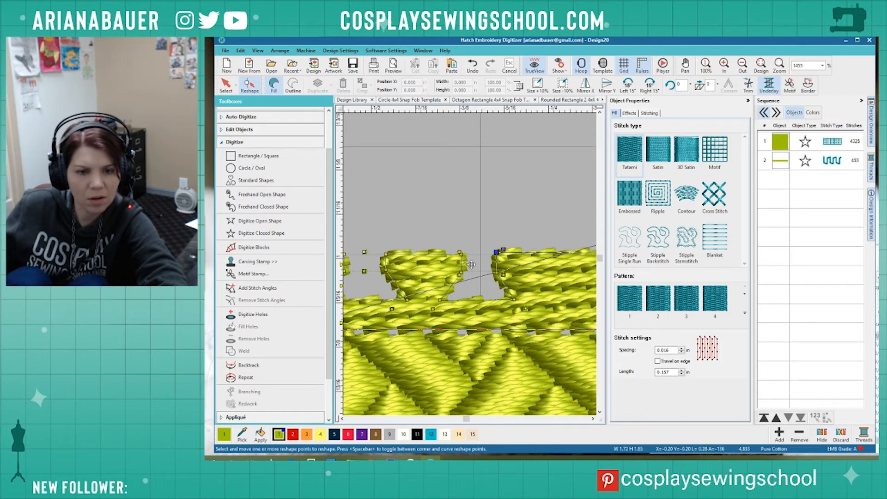
# Lower the second notch's upper right outline point until it is level with its upper left point.
pyautogui.scroll(3, 498, 254)
pyautogui.press('Down')
pyautogui.press('Down')
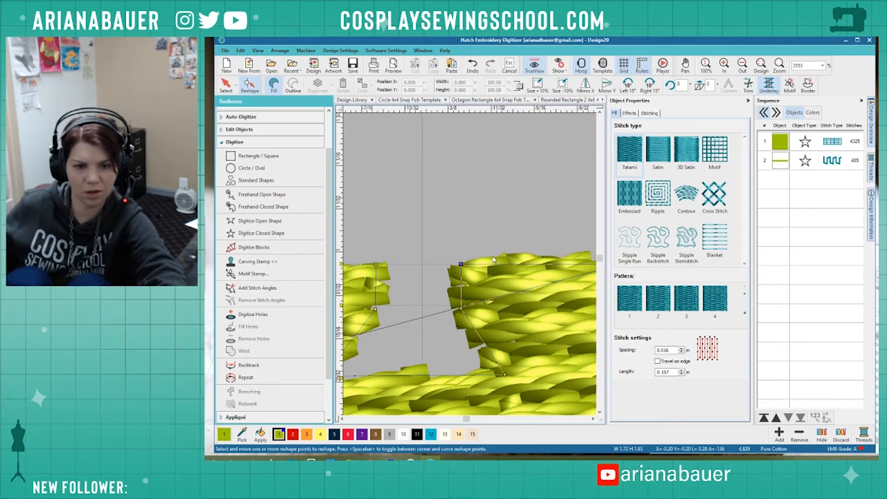
# Scale the square and the notched strip together proportionally down to about 1.24 in wide, then deselect them.
pyautogui.scroll(-5, 472, 261)
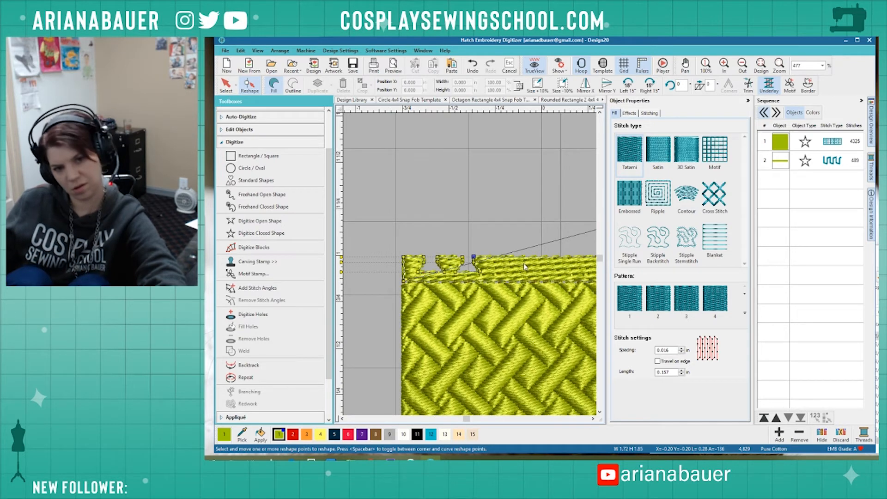
pyautogui.scroll(-1, 471, 268)
pyautogui.scroll(-1, 471, 268)
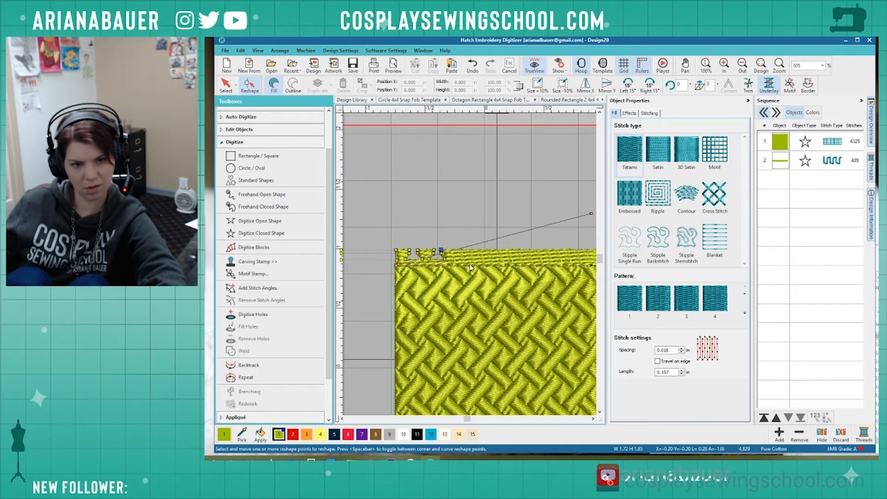
pyautogui.scroll(-2, 476, 268)
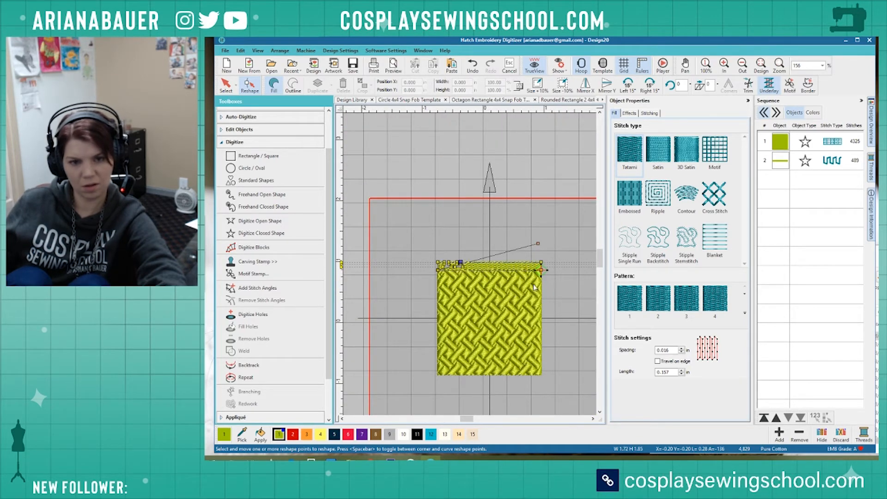
pyautogui.scroll(4, 470, 266)
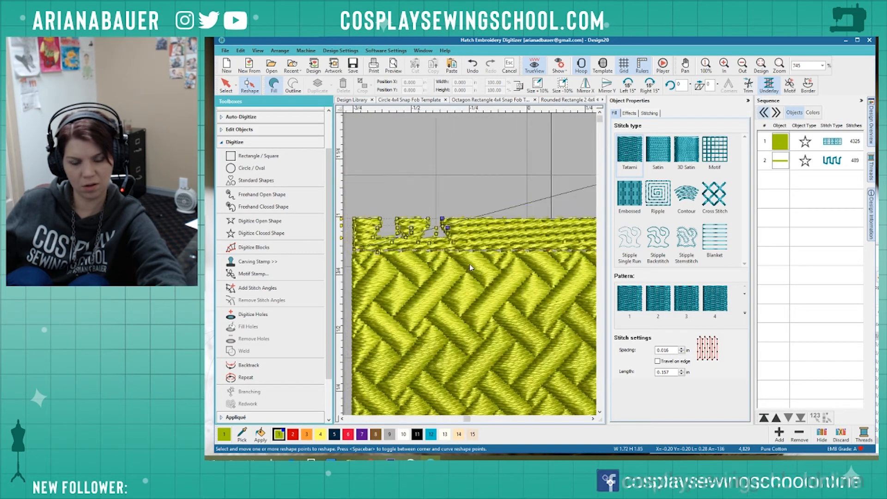
pyautogui.scroll(-5, 470, 264)
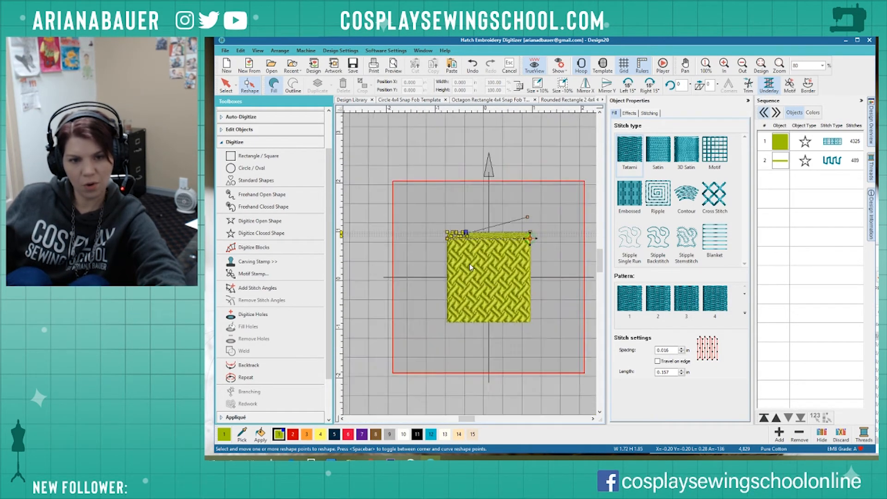
pyautogui.scroll(2, 470, 264)
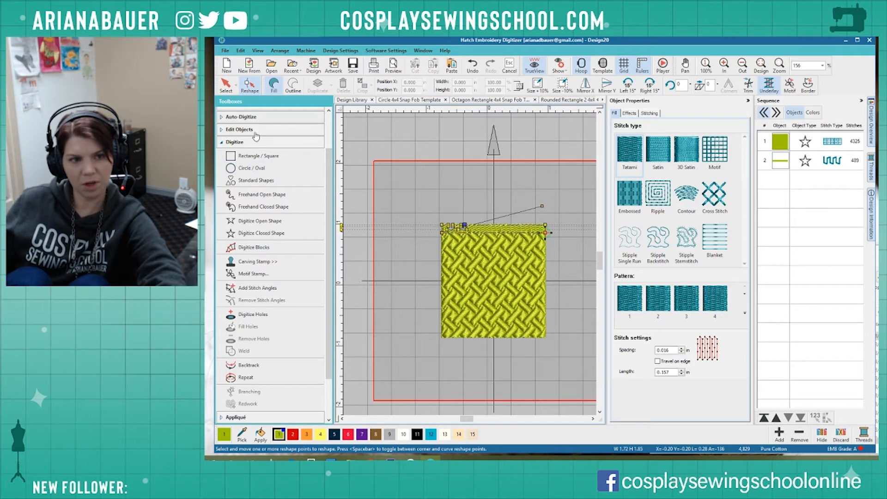
pyautogui.click(223, 88)
pyautogui.click(566, 341)
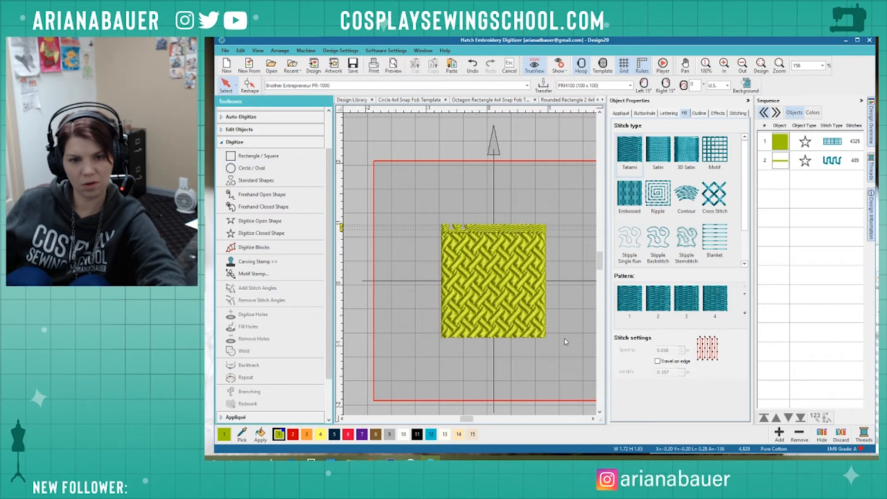
pyautogui.moveTo(427, 196); pyautogui.dragTo(425, 194)
pyautogui.moveTo(547, 226); pyautogui.dragTo(531, 240)
pyautogui.press('Escape')
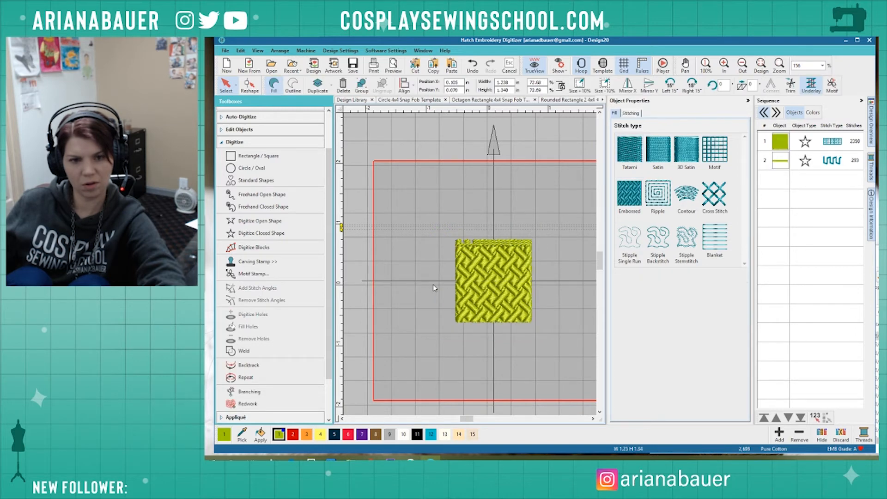
# Change the square's fill stitch type from Embossed to Tatami.
pyautogui.click(509, 281)
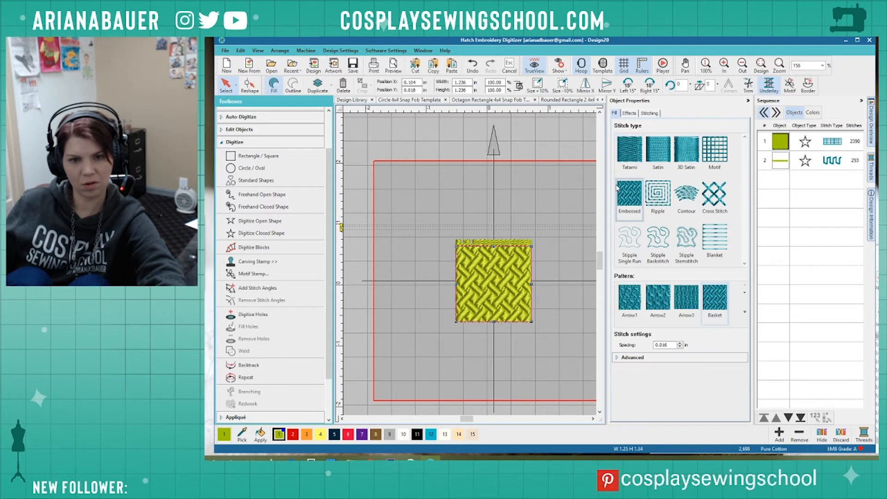
pyautogui.click(630, 153)
pyautogui.scroll(2, 475, 219)
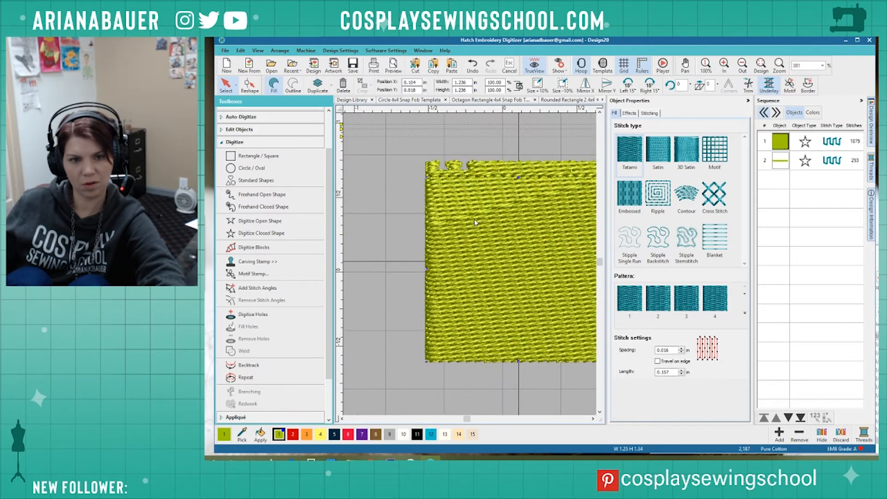
# Convert the notched strip and the square from fills to Single Run outlines.
pyautogui.click(499, 240)
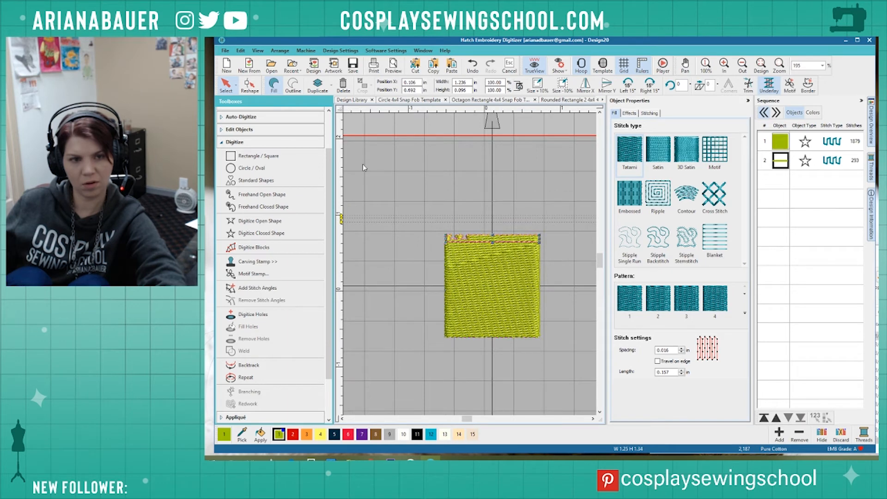
pyautogui.click(294, 91)
pyautogui.click(493, 279)
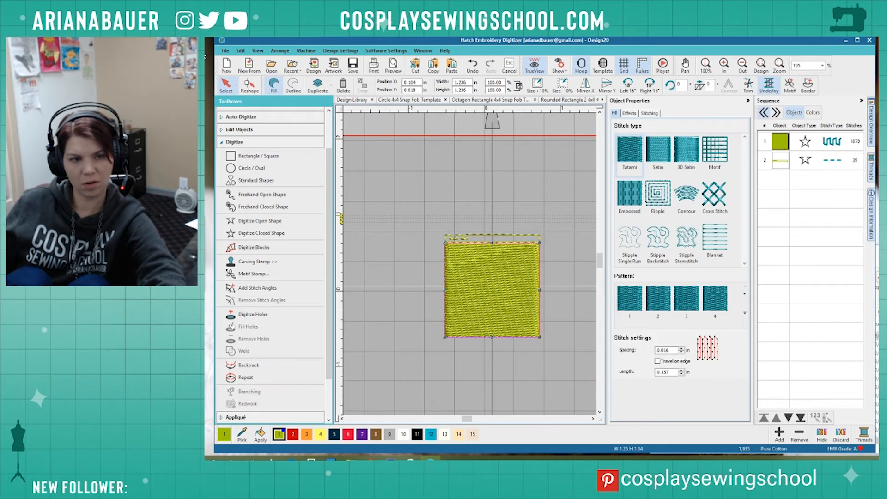
pyautogui.click(294, 85)
pyautogui.scroll(12, 470, 266)
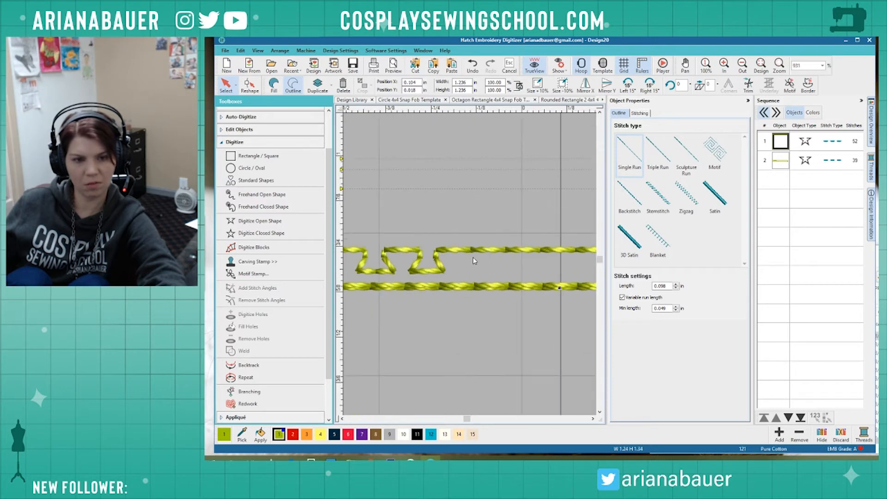
# Reshape the strip by moving the second notch's lower right point outward and selecting its lower left point.
pyautogui.press('h')
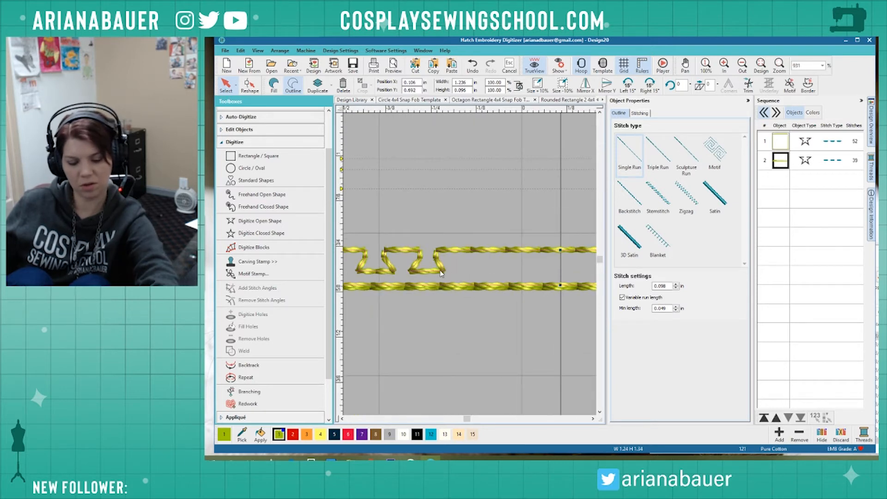
pyautogui.scroll(5, 470, 264)
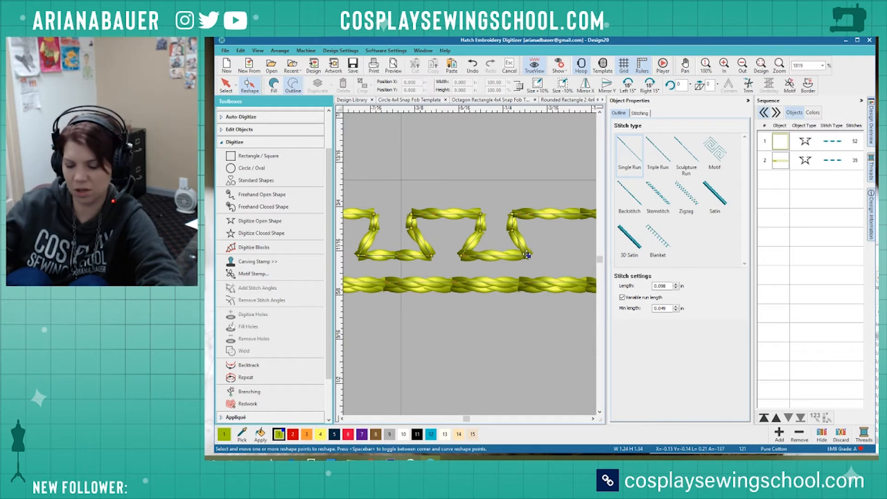
pyautogui.moveTo(526, 254); pyautogui.dragTo(528, 256)
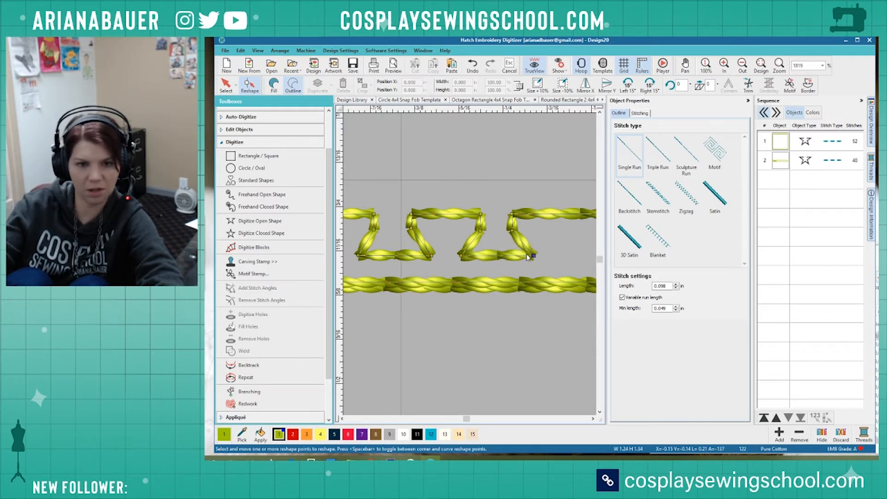
pyautogui.press('Right')
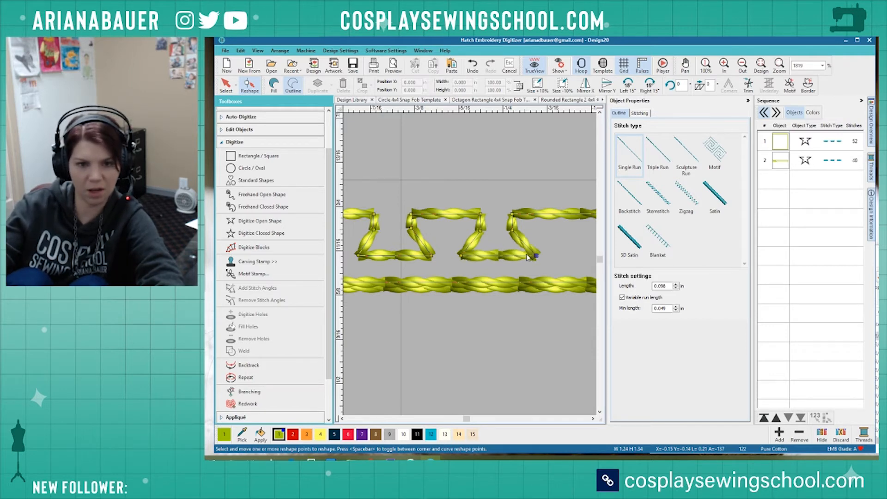
pyautogui.click(459, 257)
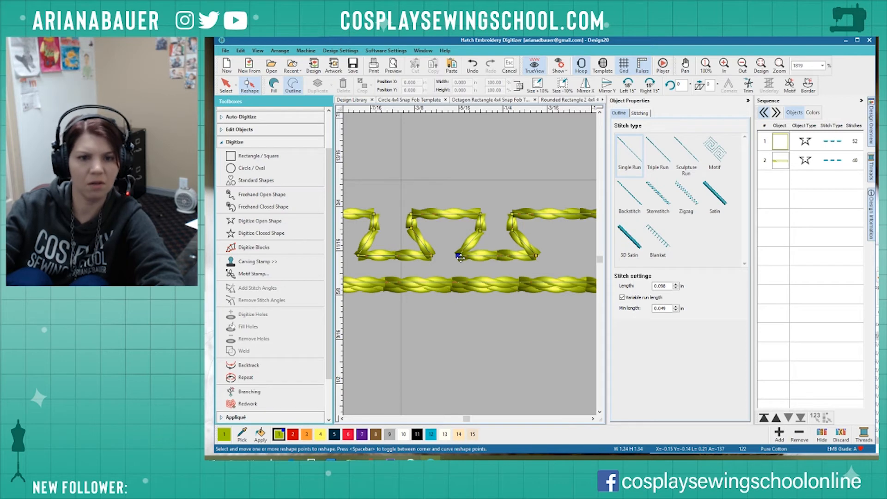
# Form a side notch in the strip's left edge with outline points above and below an inner point.
pyautogui.scroll(-4, 459, 257)
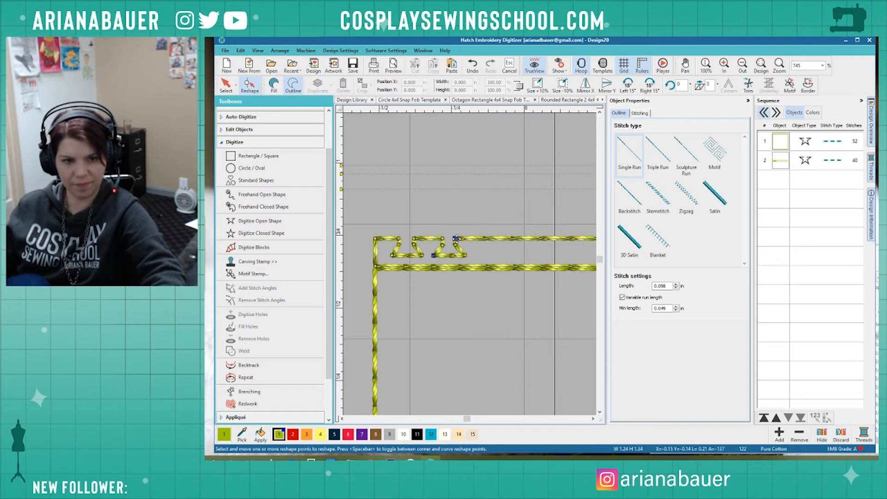
pyautogui.scroll(2, 373, 257)
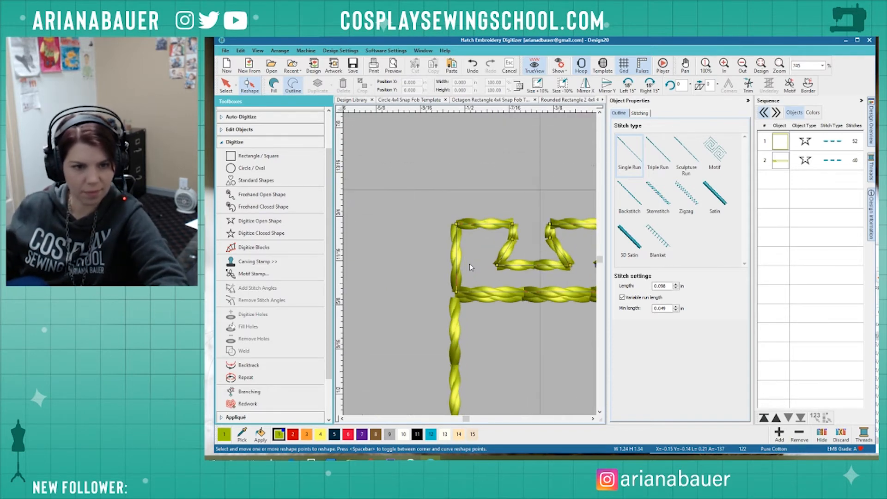
pyautogui.moveTo(460, 266)
pyautogui.mouseDown()
pyautogui.moveTo(479, 263)
pyautogui.moveTo(456, 250)
pyautogui.mouseUp()
pyautogui.click(466, 245)
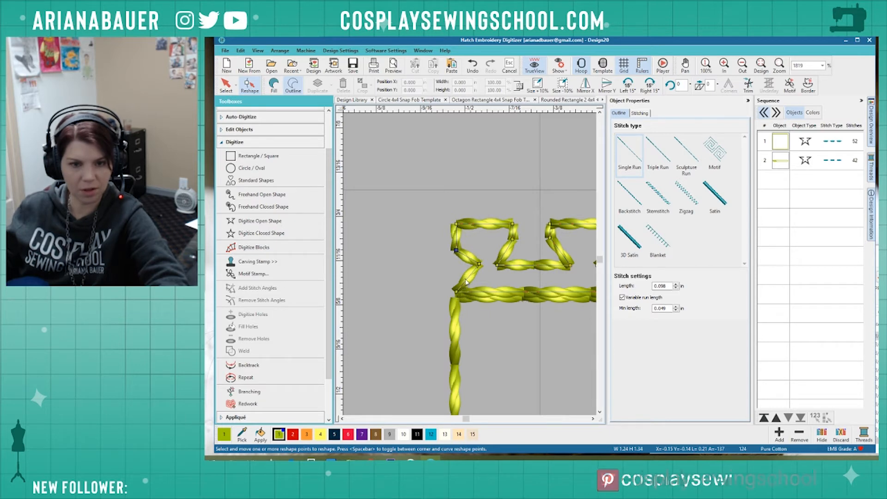
pyautogui.click(467, 276)
pyautogui.moveTo(468, 276); pyautogui.dragTo(456, 275)
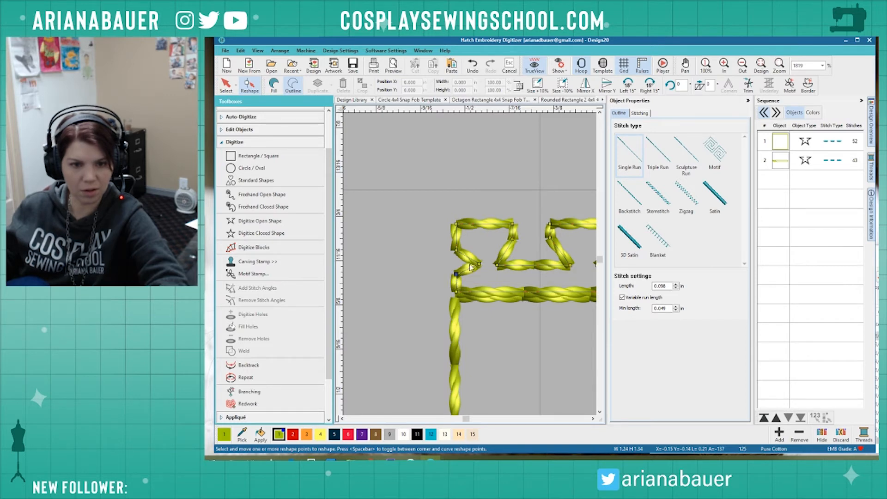
pyautogui.scroll(3, 460, 280)
pyautogui.scroll(-4, 514, 259)
pyautogui.scroll(-4, 470, 265)
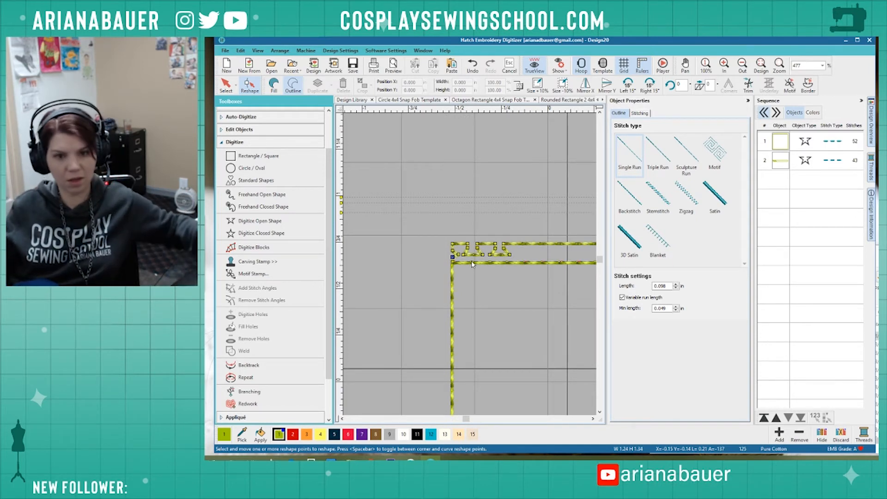
# Add three outline points to the strip's top edge beyond the second flared notch and lower the middle one into a V notch.
pyautogui.scroll(1, 493, 229)
pyautogui.scroll(-1, 557, 272)
pyautogui.scroll(2, 469, 264)
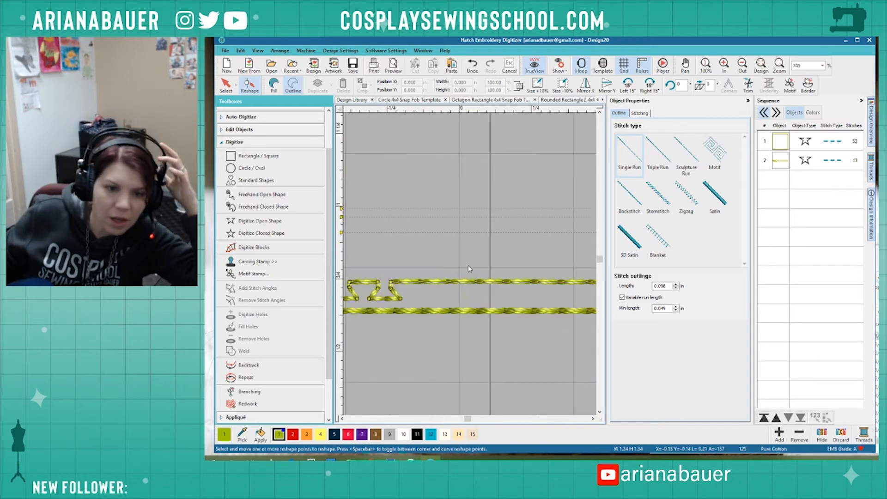
pyautogui.click(748, 101)
pyautogui.scroll(-3, 544, 267)
pyautogui.scroll(2, 543, 267)
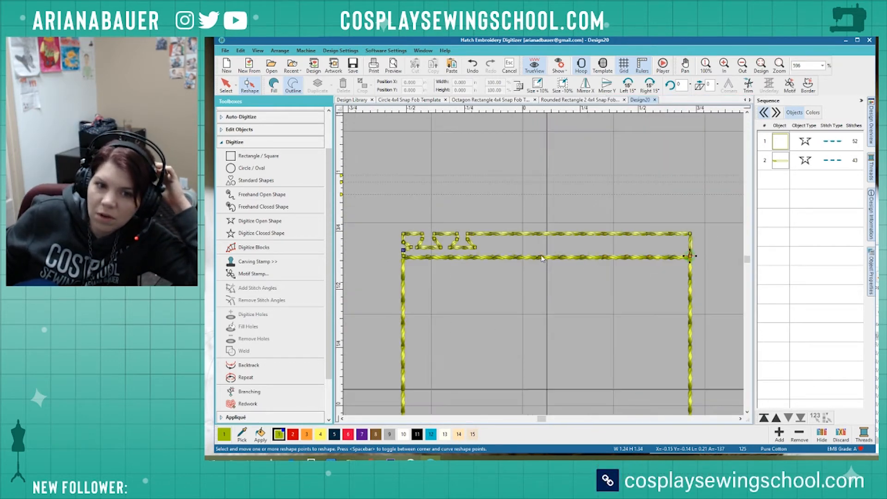
pyautogui.click(480, 238)
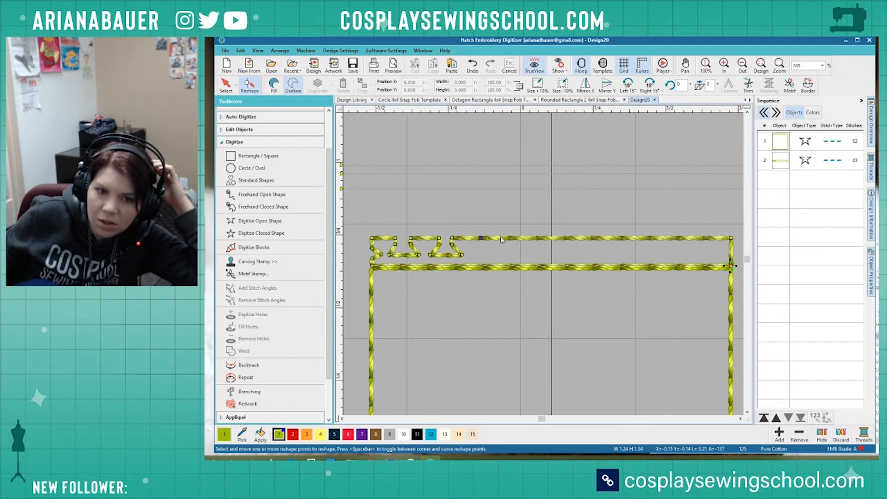
pyautogui.click(503, 238)
pyautogui.click(491, 238)
pyautogui.moveTo(491, 238); pyautogui.dragTo(492, 255)
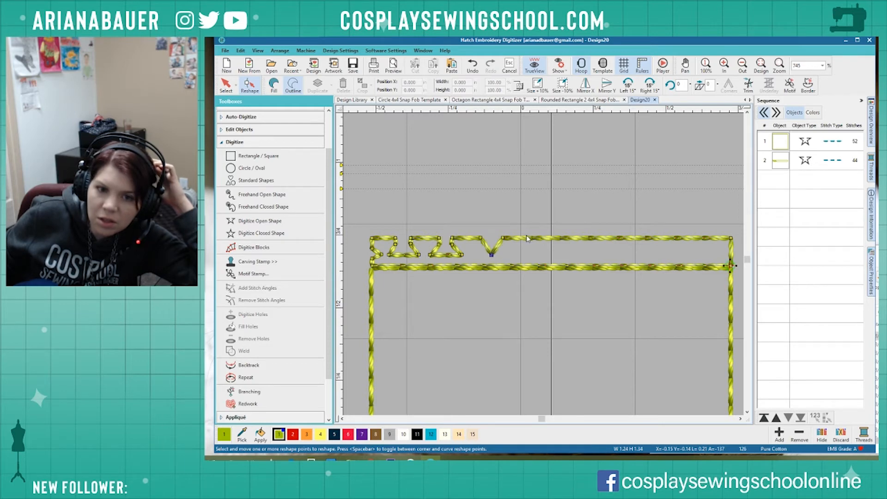
# Form two more V notches along the strip's top edge by adding outline points and lowering each middle point.
pyautogui.click(541, 238)
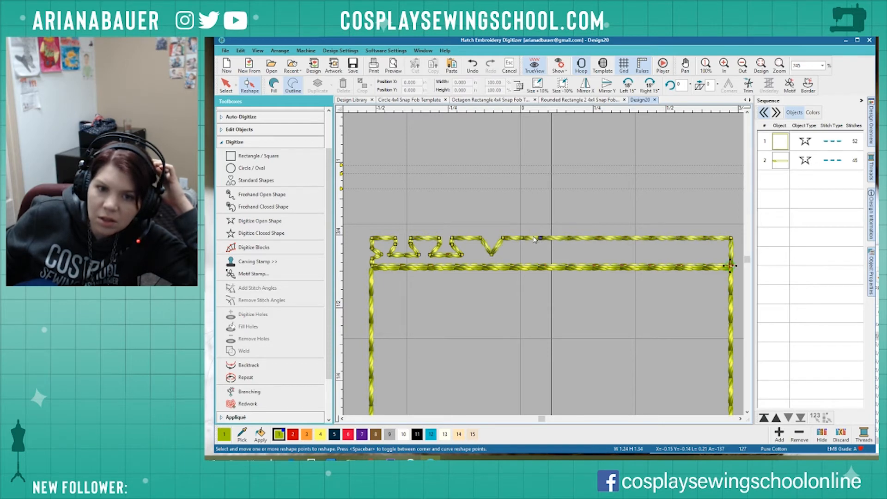
pyautogui.doubleClick(531, 238)
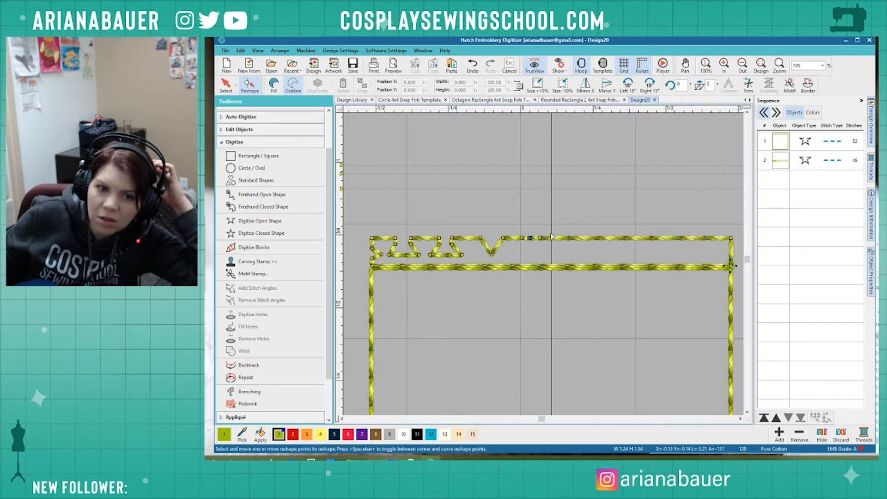
pyautogui.moveTo(530, 238); pyautogui.dragTo(531, 253)
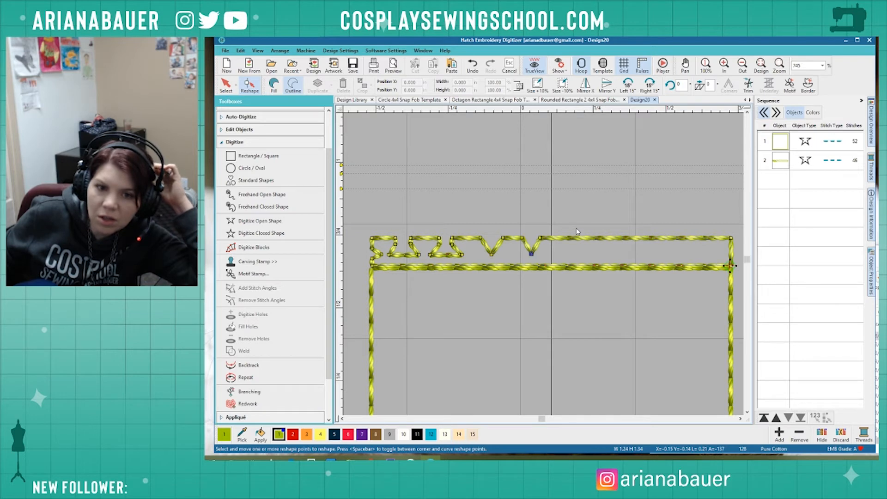
pyautogui.click(567, 238)
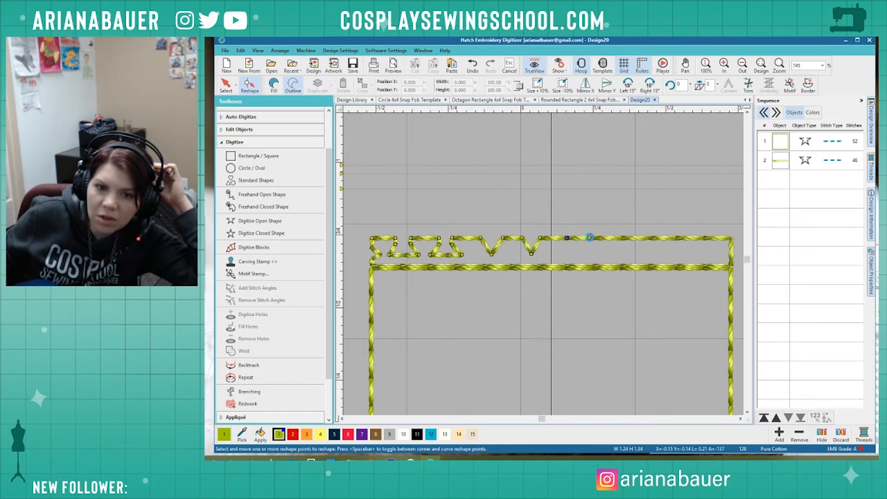
pyautogui.click(590, 238)
pyautogui.moveTo(578, 238); pyautogui.dragTo(577, 254)
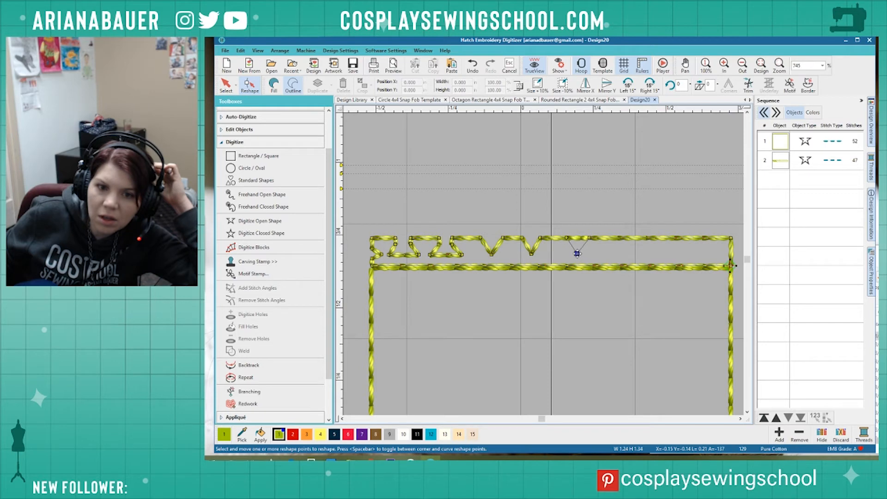
# Form the fourth V notch in the strip's top edge, lowering its middle point to match the previous notches.
pyautogui.click(613, 238)
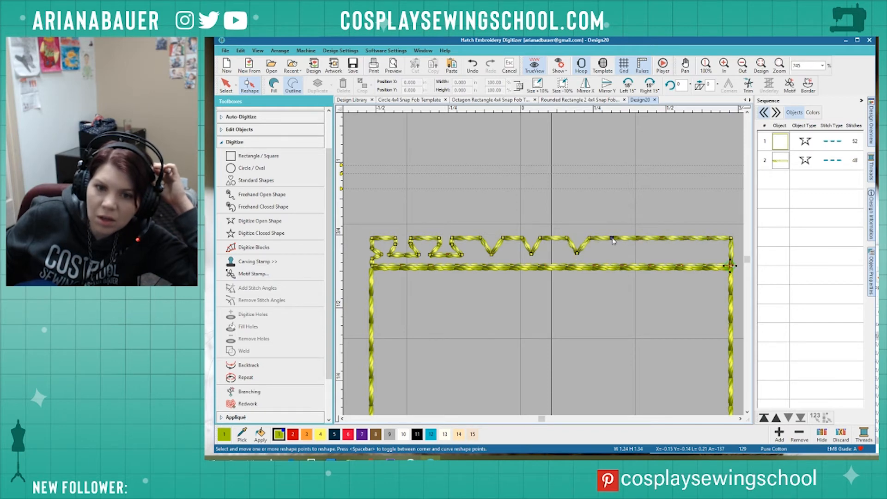
pyautogui.click(633, 239)
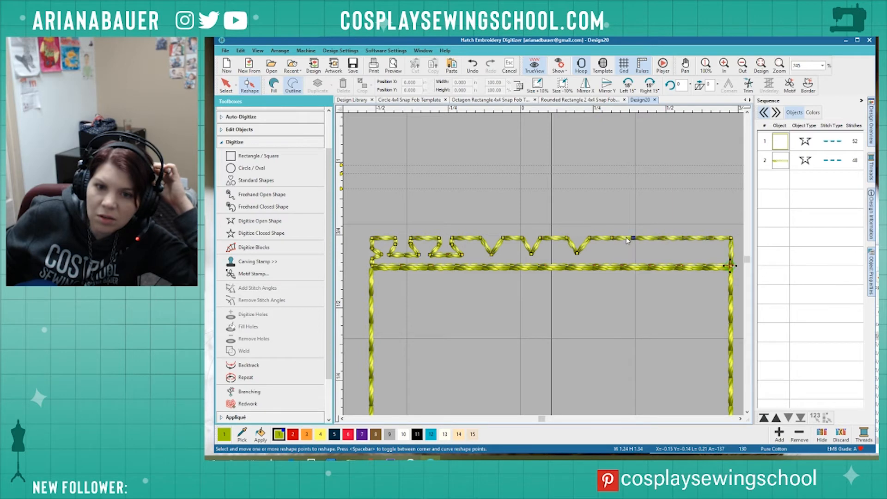
pyautogui.doubleClick(623, 237)
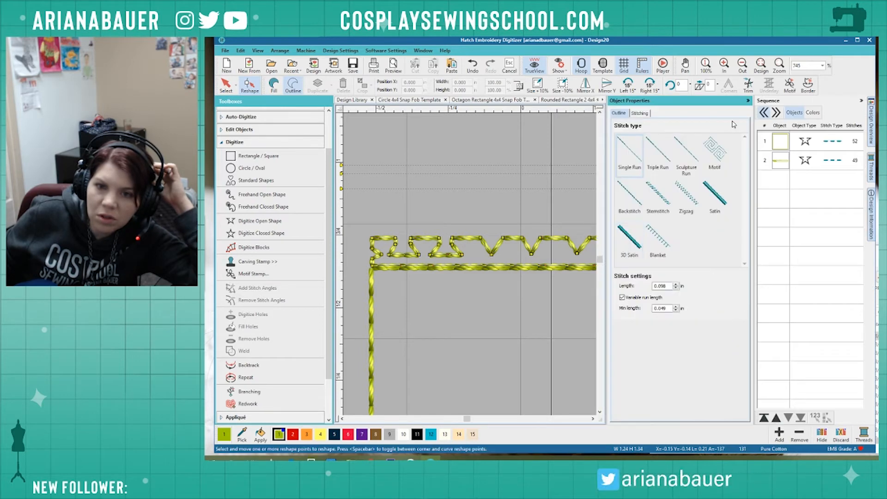
pyautogui.click(748, 101)
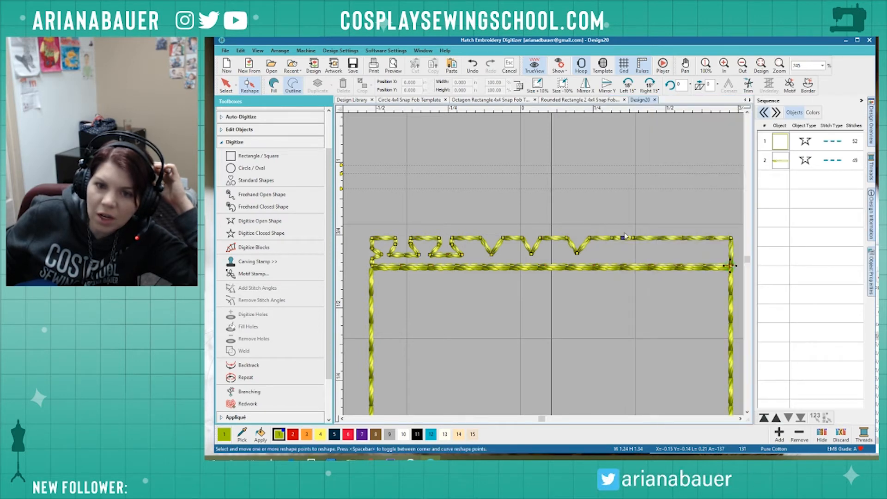
pyautogui.moveTo(624, 237); pyautogui.dragTo(623, 254)
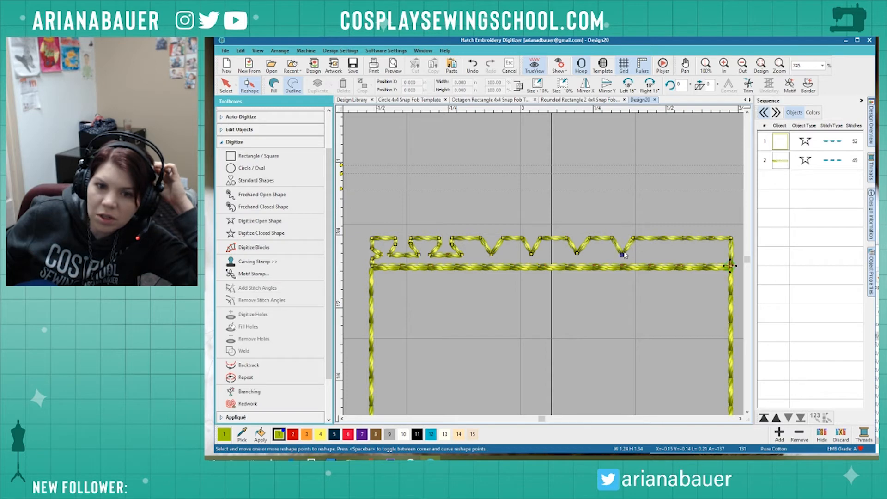
# Form the last two V notches near the strip's right end by adding outline points and lowering their middle points.
pyautogui.click(662, 237)
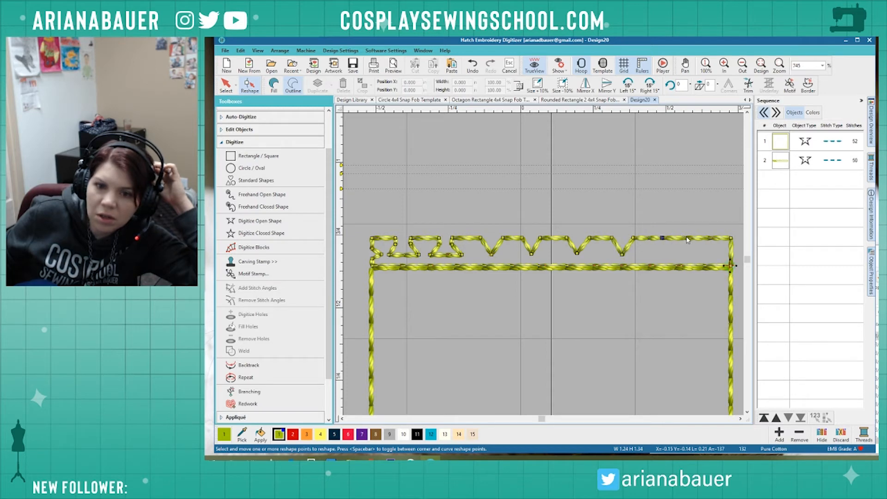
pyautogui.click(674, 238)
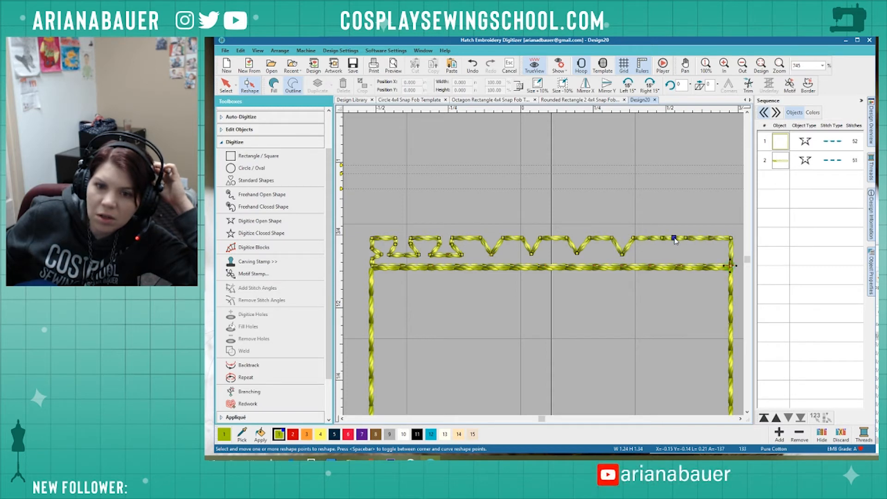
pyautogui.moveTo(674, 238); pyautogui.dragTo(672, 253)
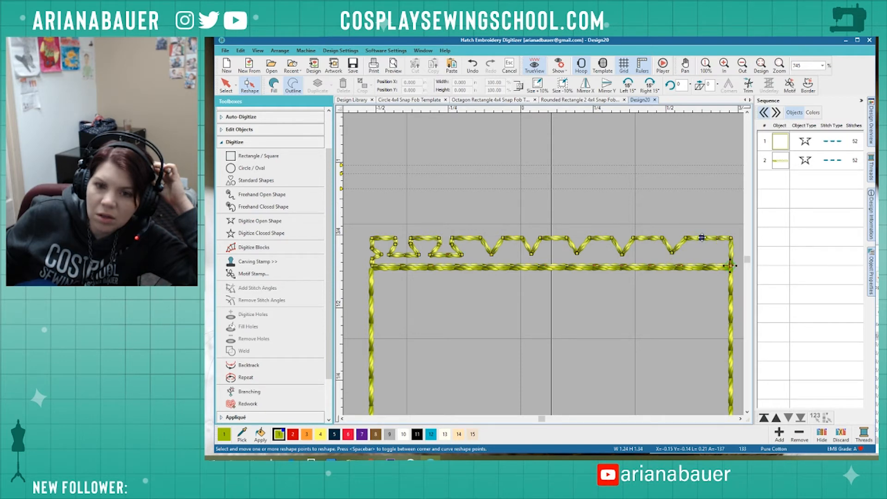
pyautogui.click(702, 237)
pyautogui.click(718, 238)
pyautogui.click(711, 238)
pyautogui.moveTo(710, 238); pyautogui.dragTo(709, 250)
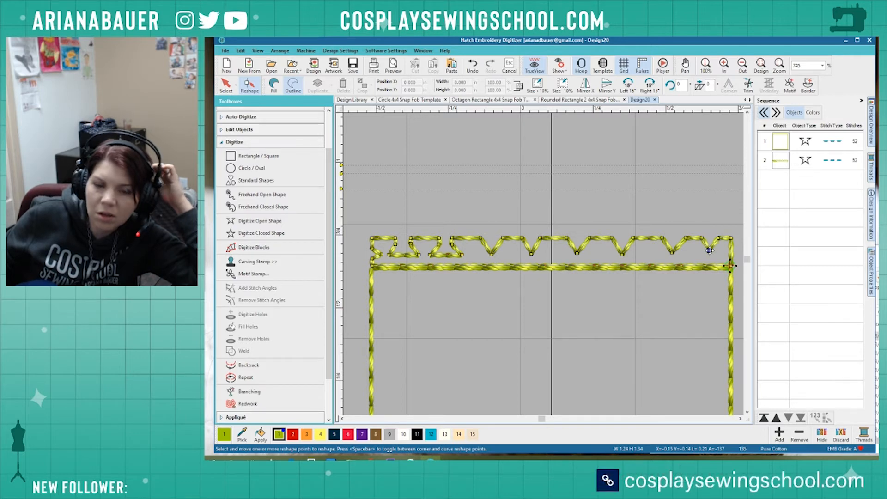
# Place horizontal guides along the strip's top edge and along the bottoms of the flared notches.
pyautogui.scroll(2, 383, 267)
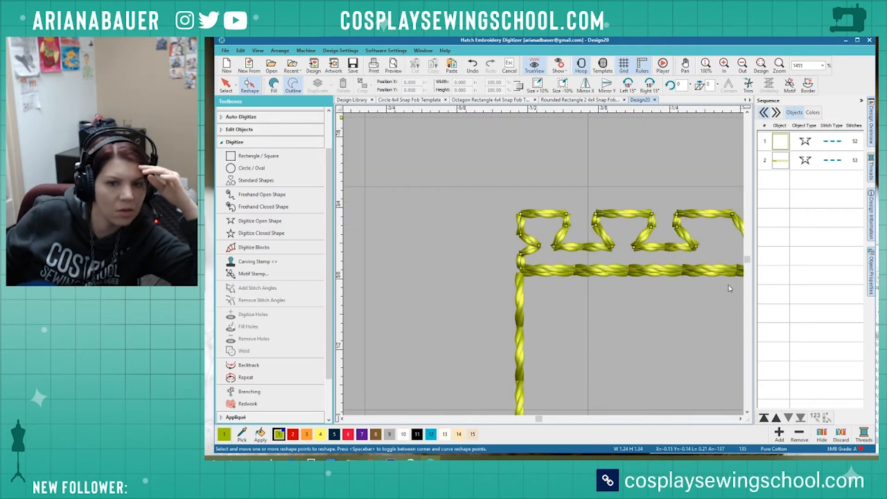
pyautogui.scroll(2, 526, 263)
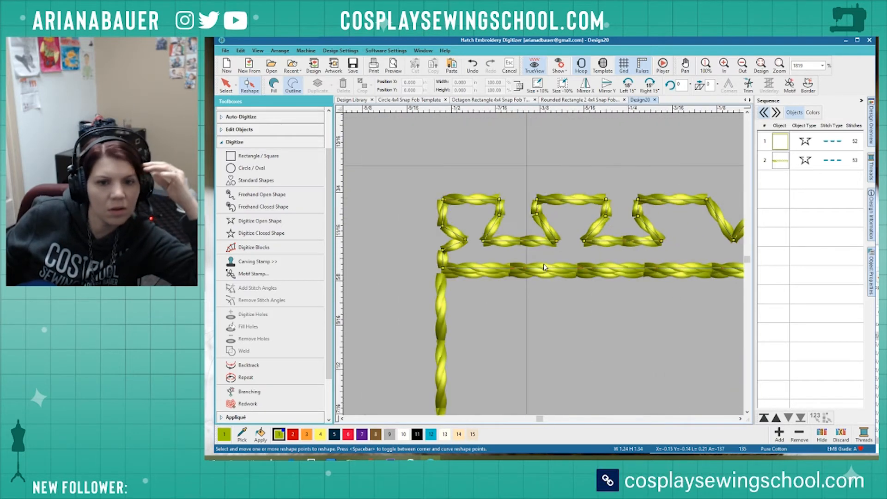
pyautogui.click(341, 200)
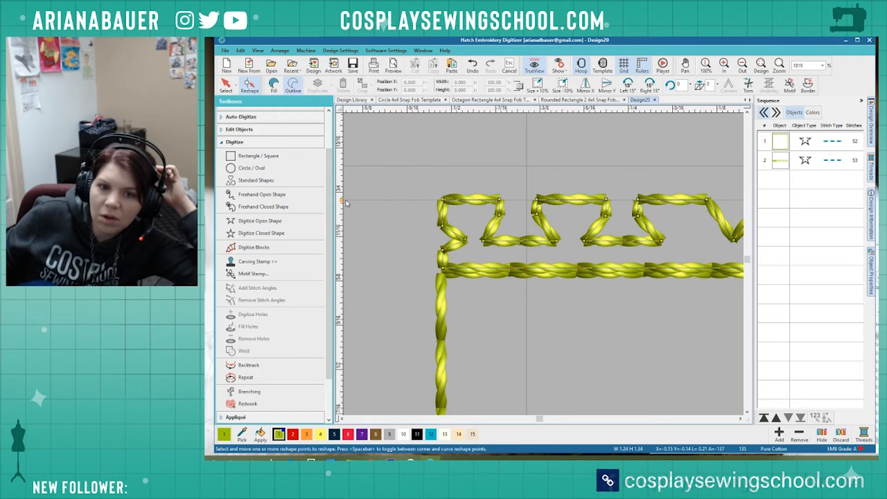
pyautogui.click(342, 241)
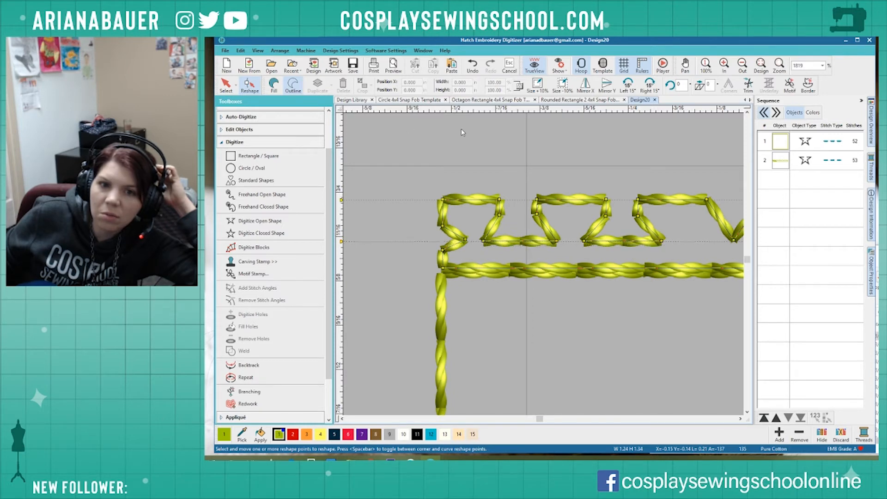
# Place vertical guides at the first flared notch's upper left and upper right corners.
pyautogui.click(508, 110)
pyautogui.moveTo(506, 112)
pyautogui.mouseDown()
pyautogui.moveTo(497, 118)
pyautogui.moveTo(504, 106)
pyautogui.mouseUp()
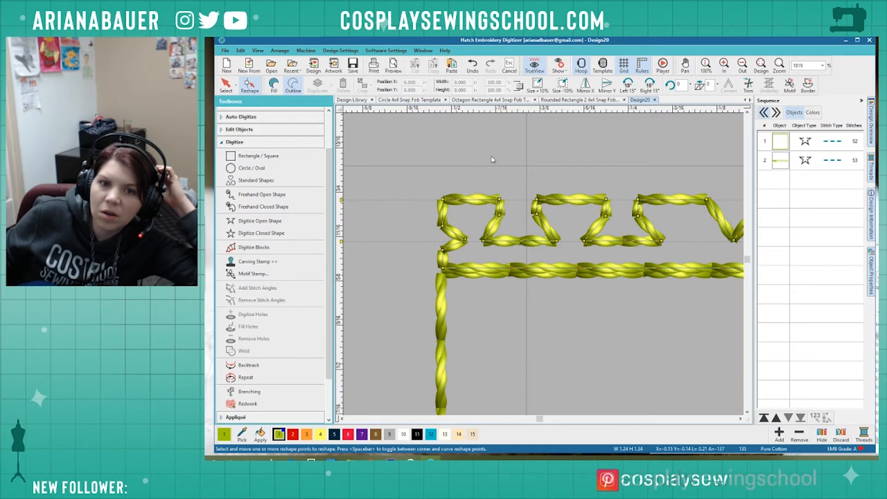
pyautogui.moveTo(501, 110); pyautogui.dragTo(501, 114)
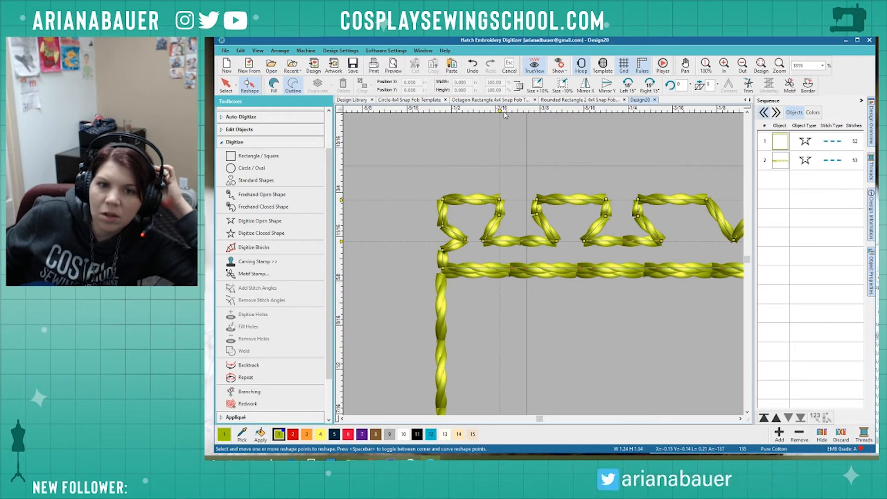
pyautogui.moveTo(506, 113)
pyautogui.mouseDown()
pyautogui.moveTo(534, 115)
pyautogui.moveTo(529, 122)
pyautogui.mouseUp()
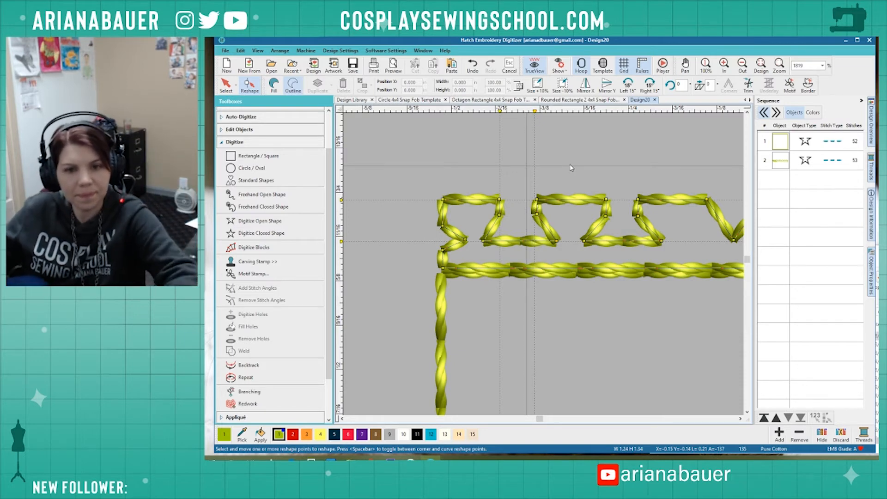
# Place vertical guides at the second flared notch's upper left corner and slightly right of its upper right corner.
pyautogui.click(600, 111)
pyautogui.moveTo(601, 112); pyautogui.dragTo(607, 111)
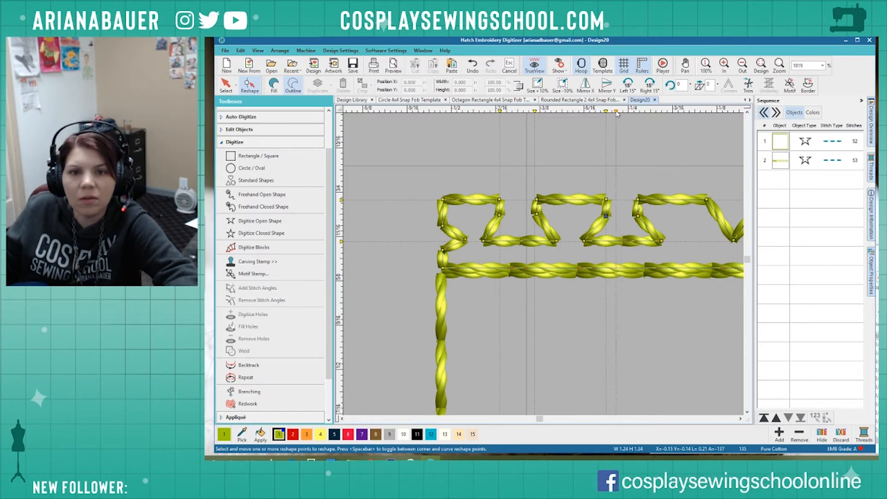
pyautogui.moveTo(613, 114); pyautogui.dragTo(646, 113)
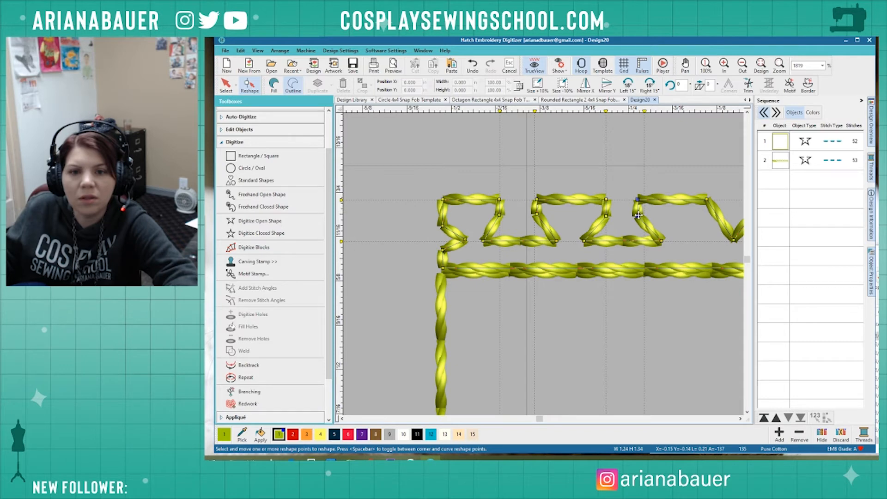
# Nudge the second flared notch's two upper right points right toward the vertical guide, and select its lower left point.
pyautogui.press('Right')
pyautogui.press('Right')
pyautogui.press('Right')
pyautogui.press('Right')
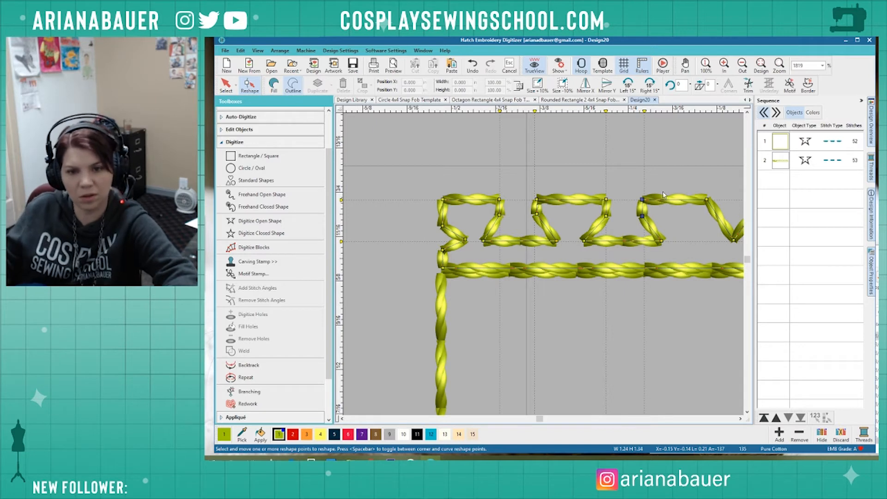
pyautogui.click(584, 240)
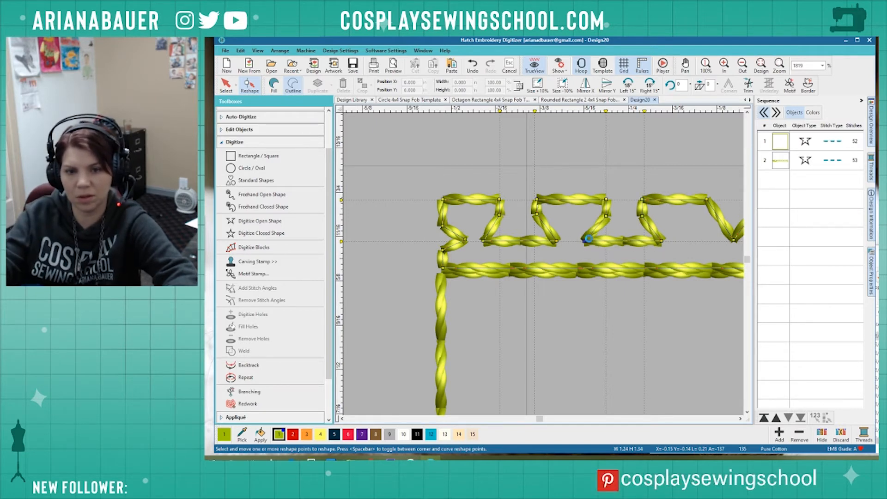
# Nudge the selected lower-left corner point of the second flat-bottomed notch to the right.
pyautogui.press('Right')
pyautogui.press('Right')
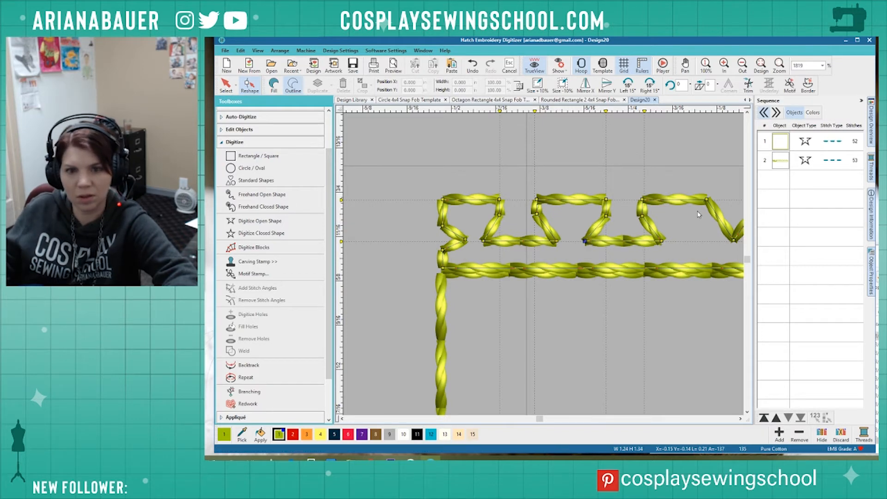
pyautogui.press('c')
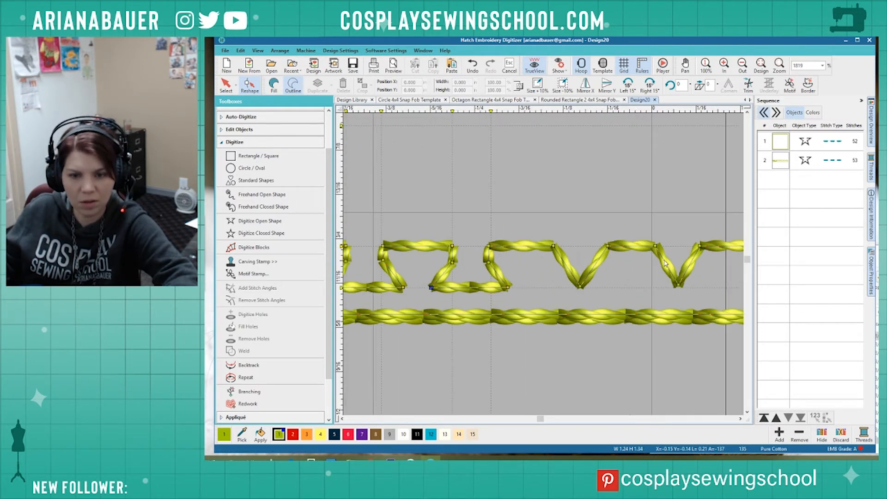
# Place a horizontal guide at the notches' neck height and add a reshape point on each arm of the second V-shaped notch.
pyautogui.click(663, 260)
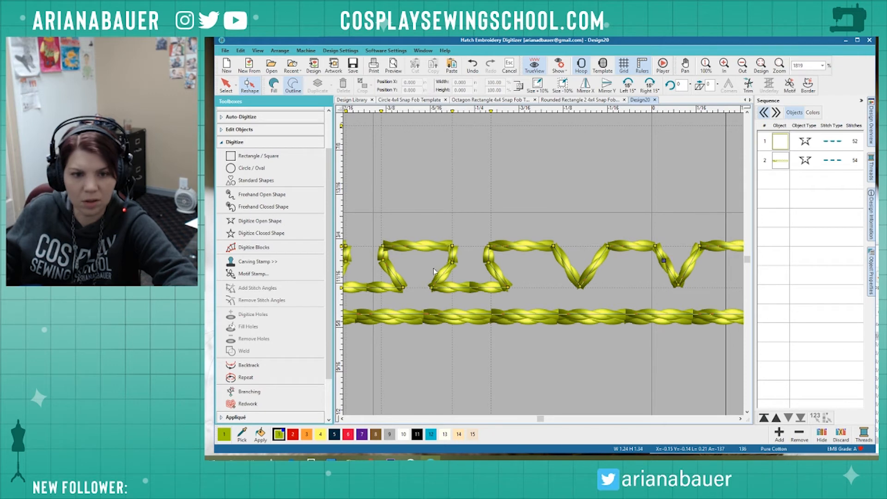
pyautogui.keyDown('ctrl'); pyautogui.click(345, 261); pyautogui.keyUp('ctrl')
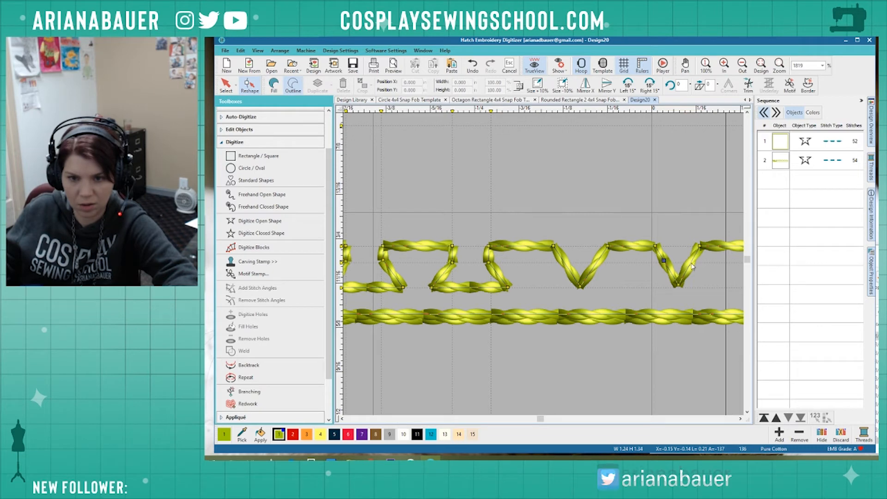
pyautogui.click(690, 263)
# Move the second V notch's two new reshape points outward along the guide until they sit directly below its upper corners.
pyautogui.scroll(4, 677, 259)
pyautogui.scroll(-4, 555, 284)
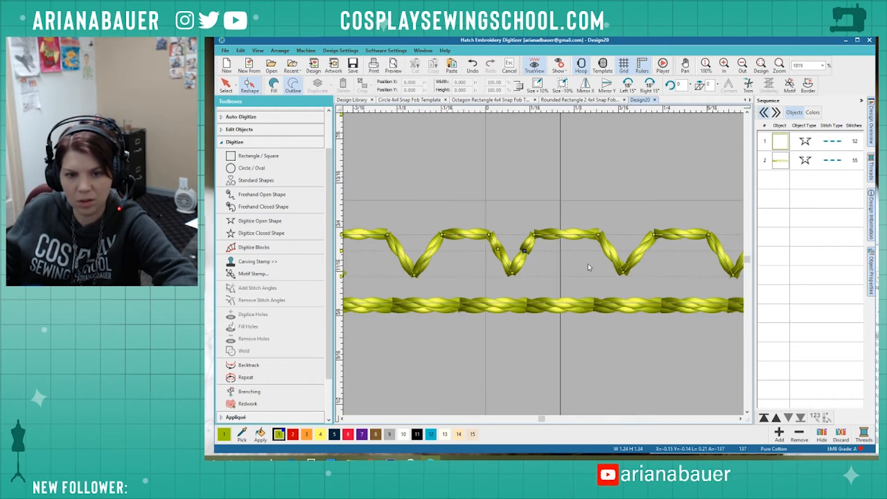
pyautogui.scroll(3, 498, 255)
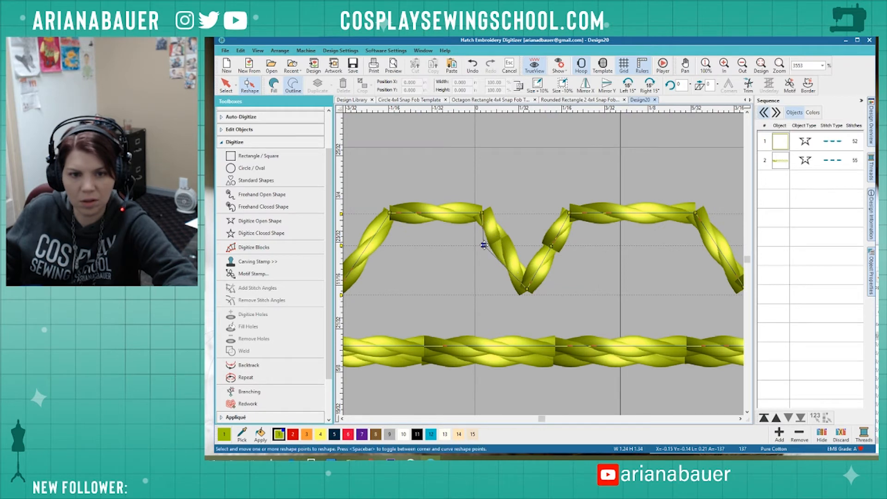
pyautogui.moveTo(485, 245); pyautogui.dragTo(484, 245)
pyautogui.press('Left')
pyautogui.press('Left')
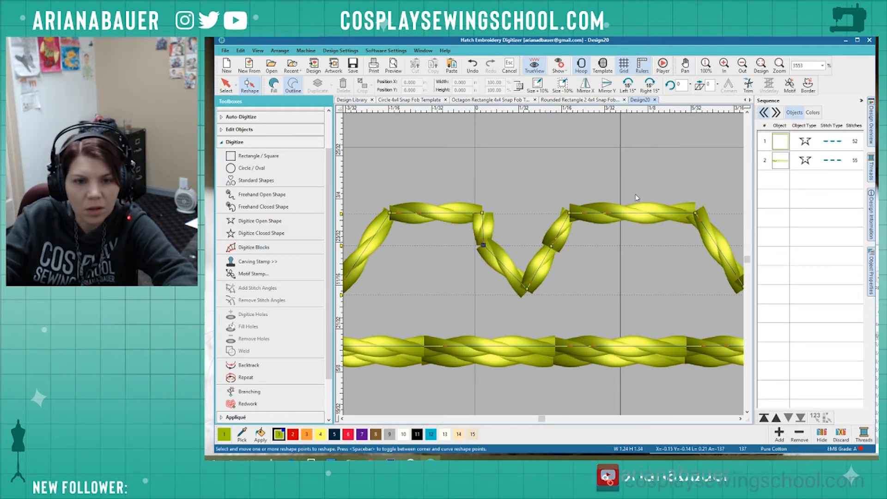
pyautogui.press('Left')
pyautogui.press('Left')
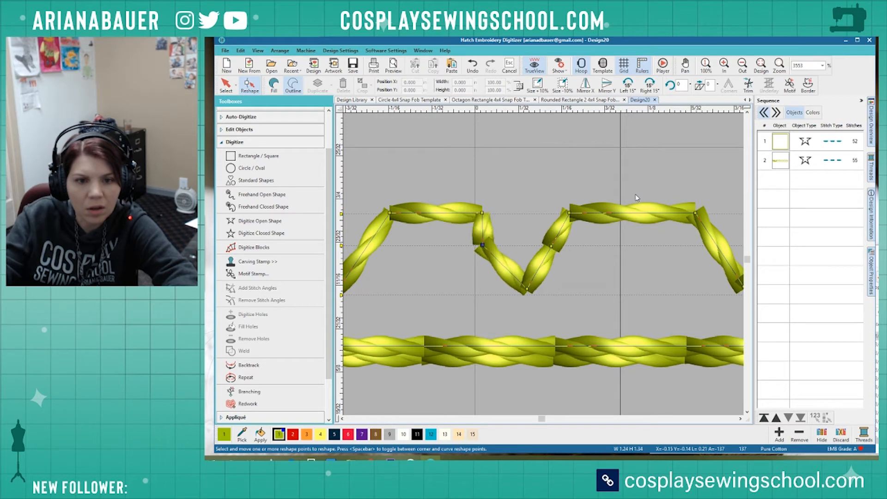
pyautogui.press('Left')
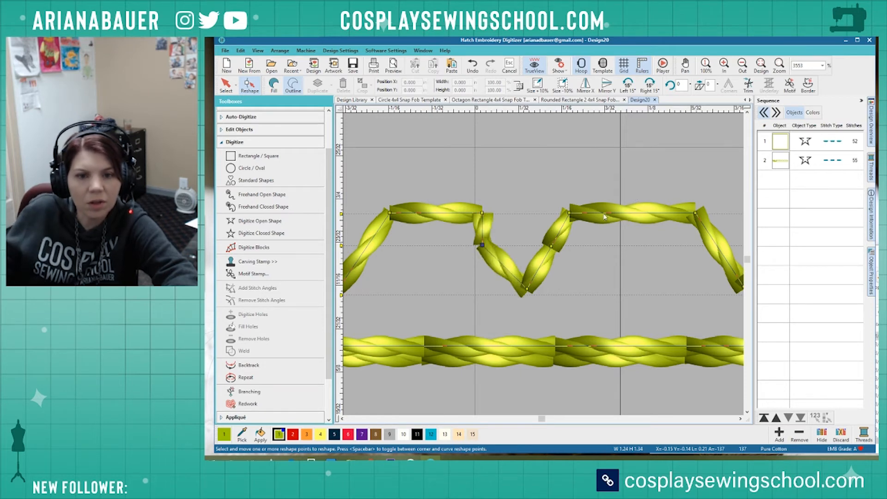
pyautogui.moveTo(551, 246); pyautogui.dragTo(568, 247)
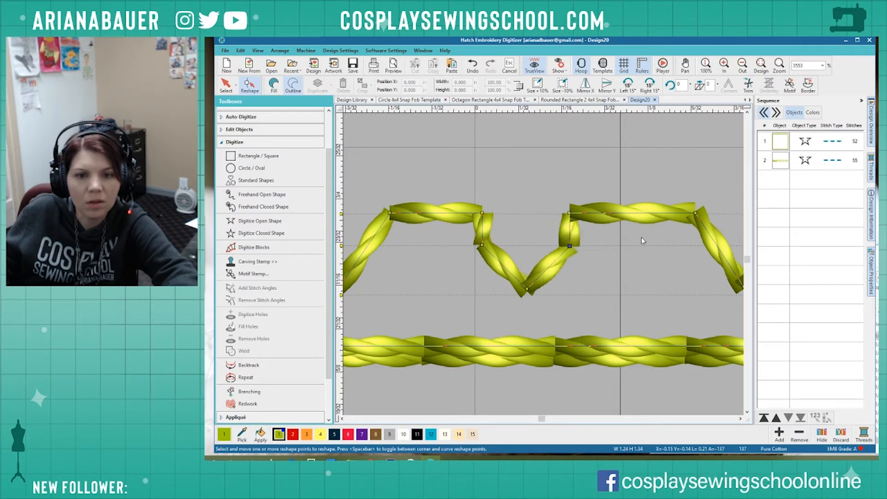
# Add a reshape point on each arm of the third V notch and align both below its upper corners along the guide.
pyautogui.click(716, 246)
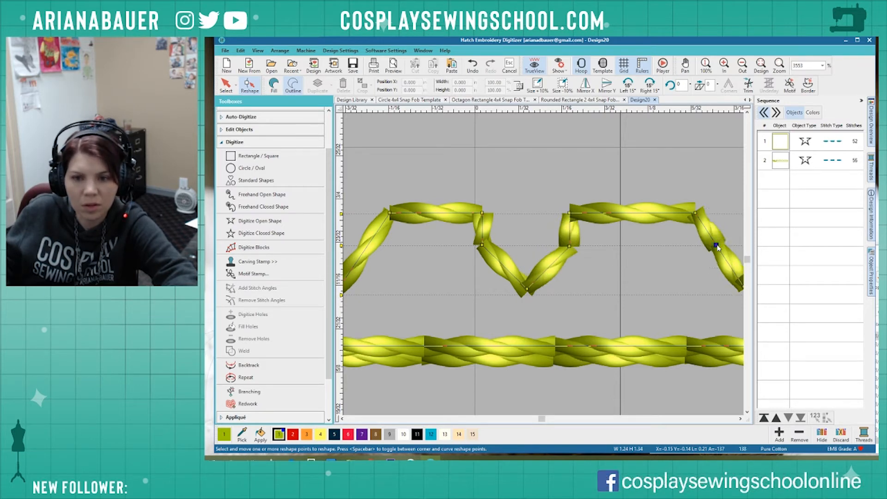
pyautogui.moveTo(716, 245); pyautogui.dragTo(698, 244)
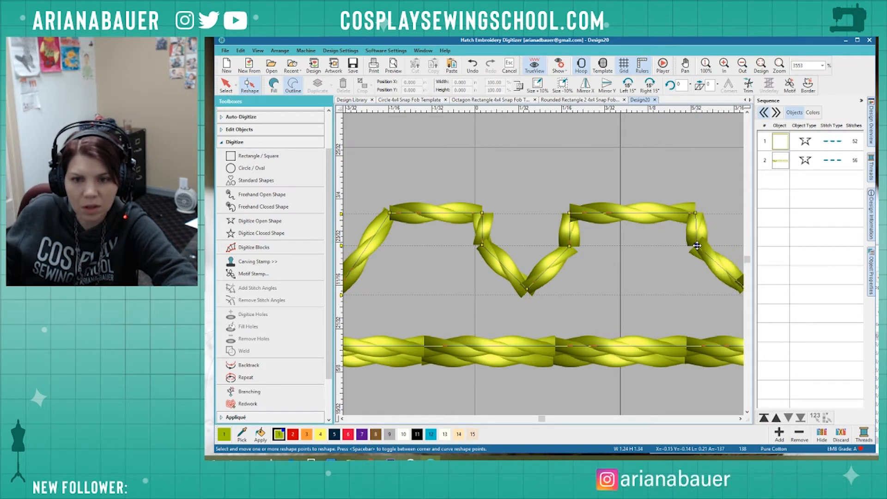
pyautogui.scroll(4, 697, 246)
pyautogui.scroll(-5, 544, 264)
pyautogui.scroll(1, 660, 248)
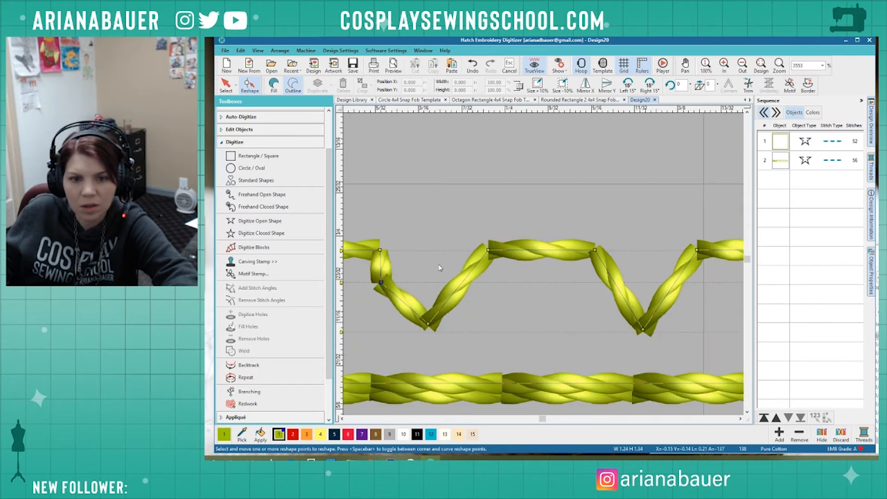
pyautogui.scroll(-1, 557, 287)
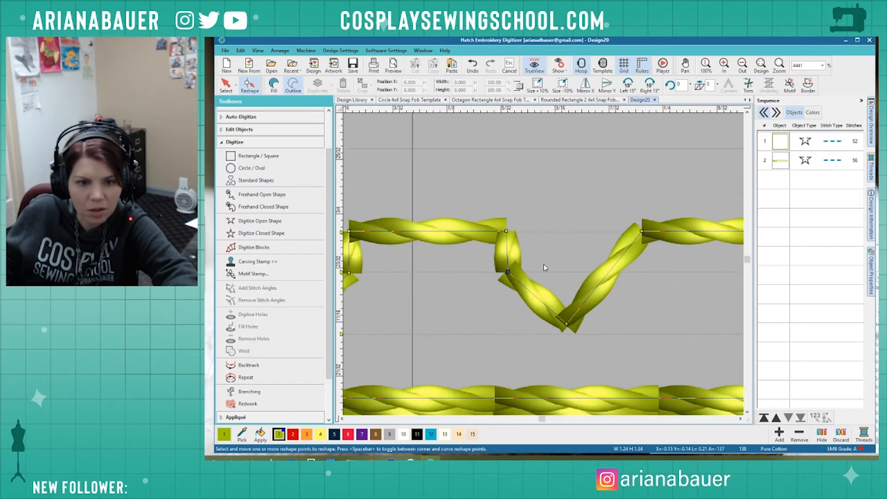
pyautogui.scroll(4, 545, 265)
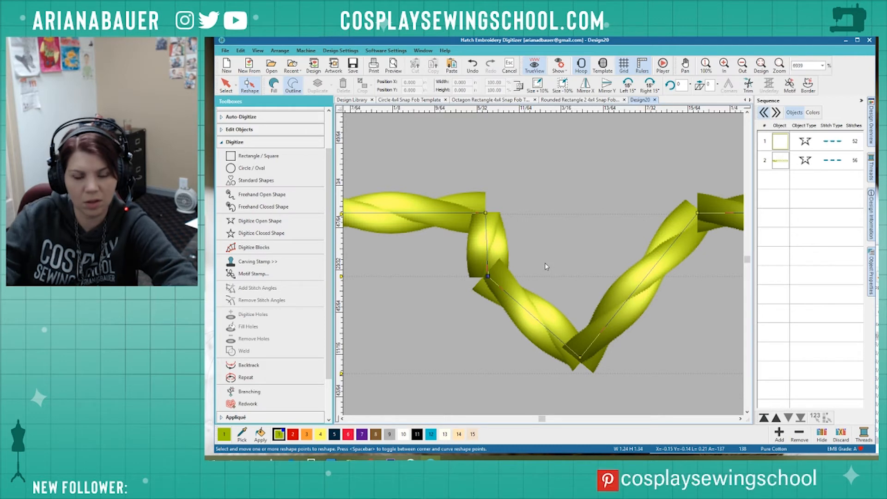
pyautogui.scroll(-2, 546, 266)
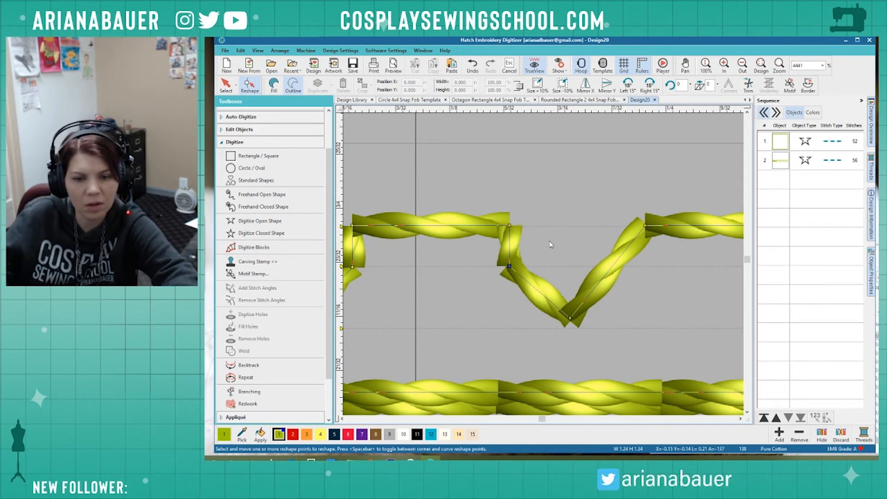
pyautogui.moveTo(615, 267); pyautogui.dragTo(644, 265)
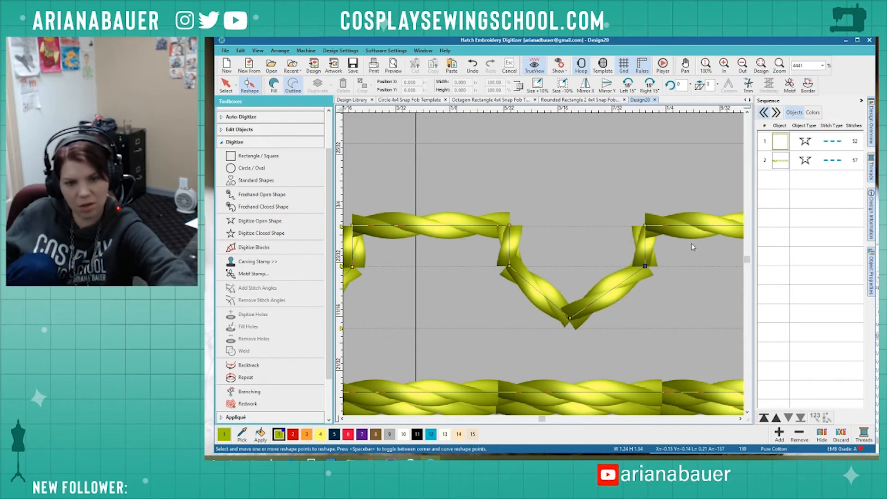
# Add neck points to both arms of the first V notch, beside the flat-bottomed ones, and align them below its upper corners.
pyautogui.scroll(-2, 537, 260)
pyautogui.scroll(-3, 537, 260)
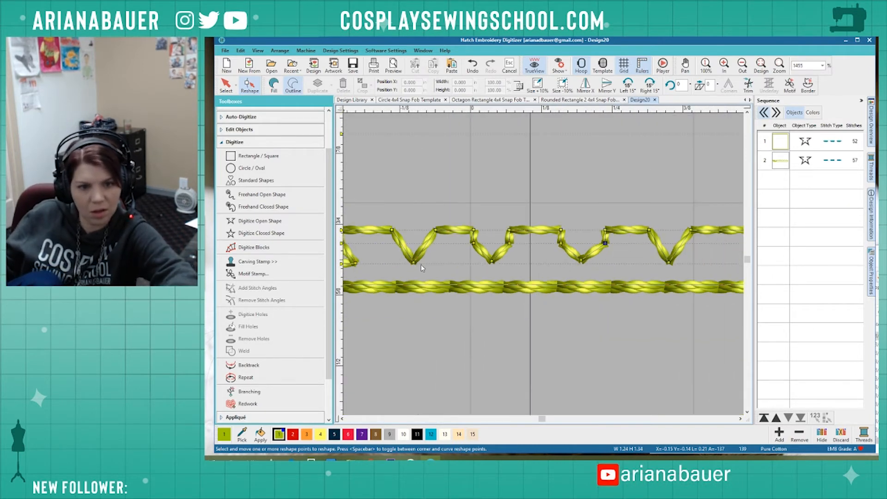
pyautogui.scroll(-3, 420, 267)
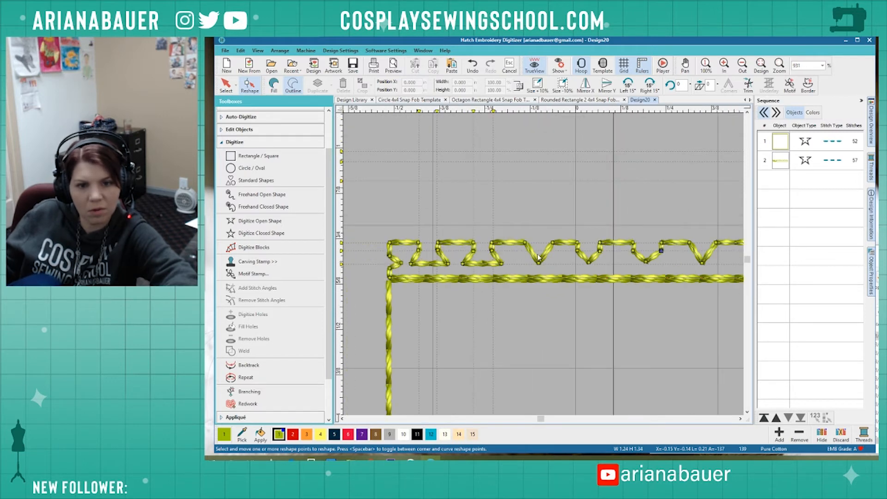
pyautogui.scroll(7, 539, 258)
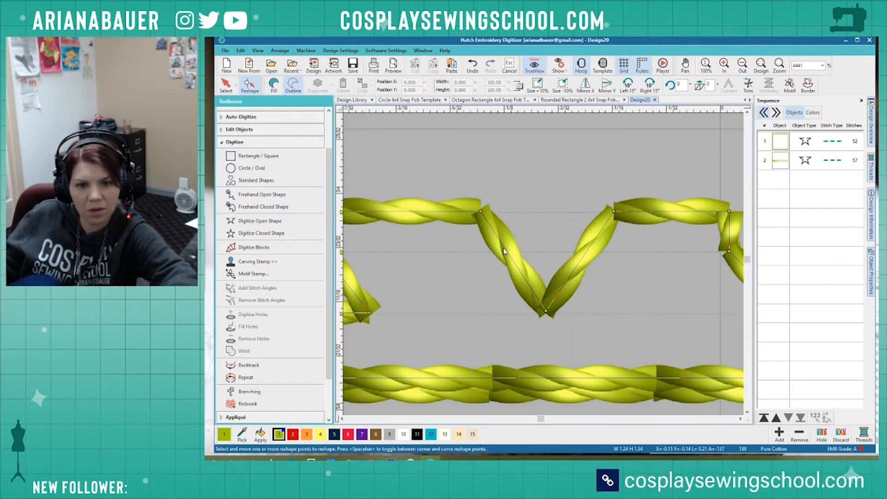
pyautogui.click(506, 250)
pyautogui.moveTo(507, 250); pyautogui.dragTo(482, 251)
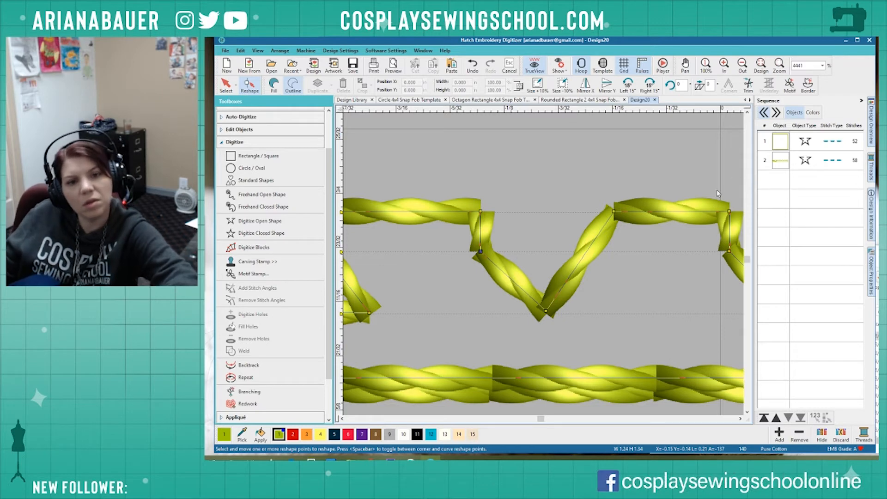
pyautogui.click(592, 243)
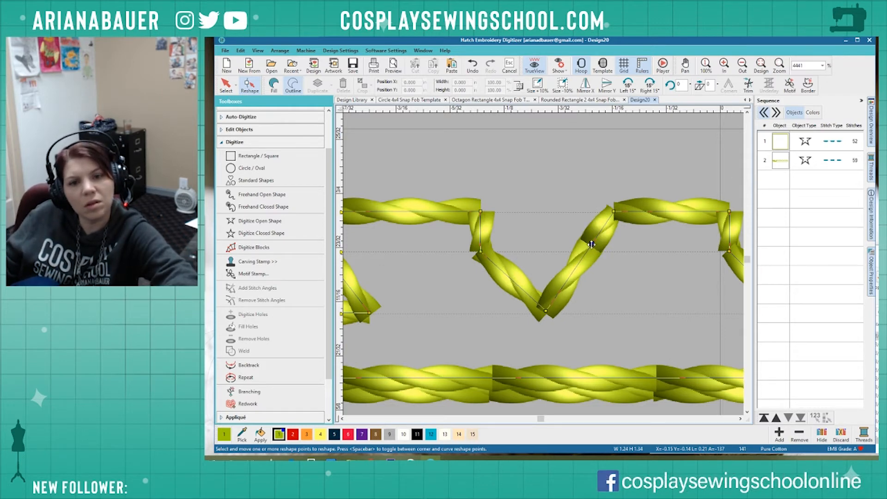
pyautogui.moveTo(592, 244); pyautogui.dragTo(613, 252)
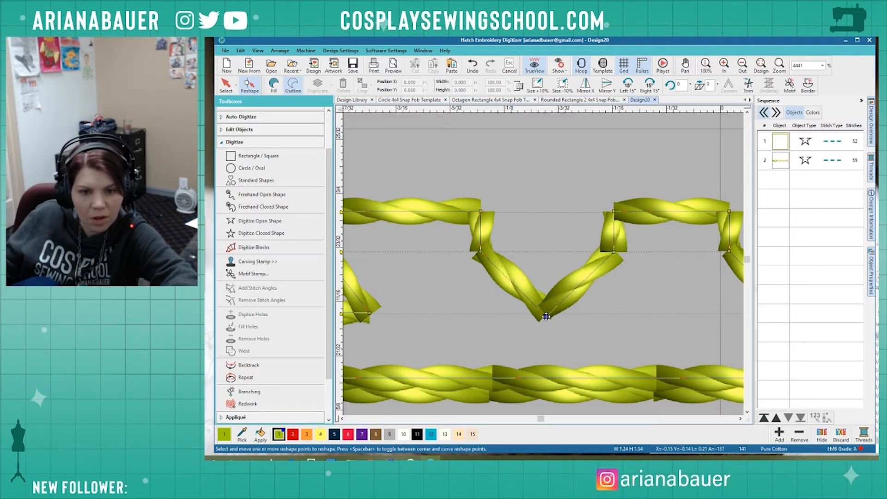
# Turn the first V notch into a flat-bottomed dovetail by moving its tip left and adding a lower-right corner on the baseline guide.
pyautogui.click(546, 313)
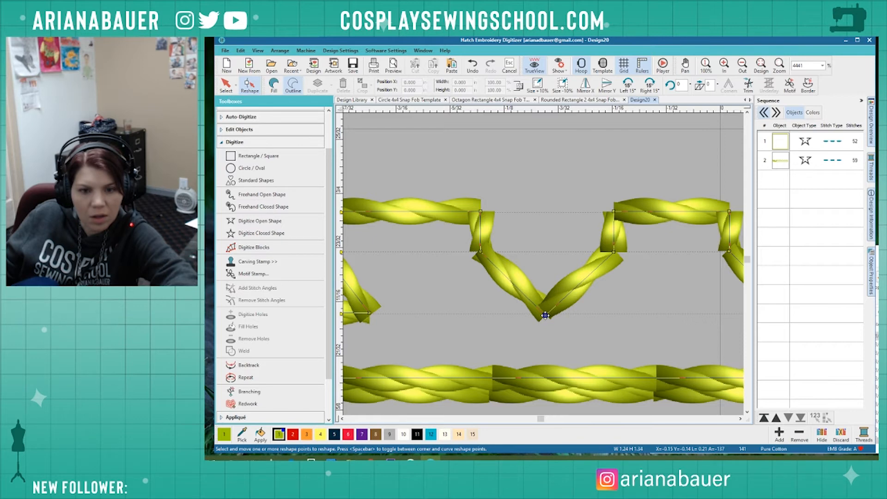
pyautogui.moveTo(546, 315); pyautogui.dragTo(427, 315)
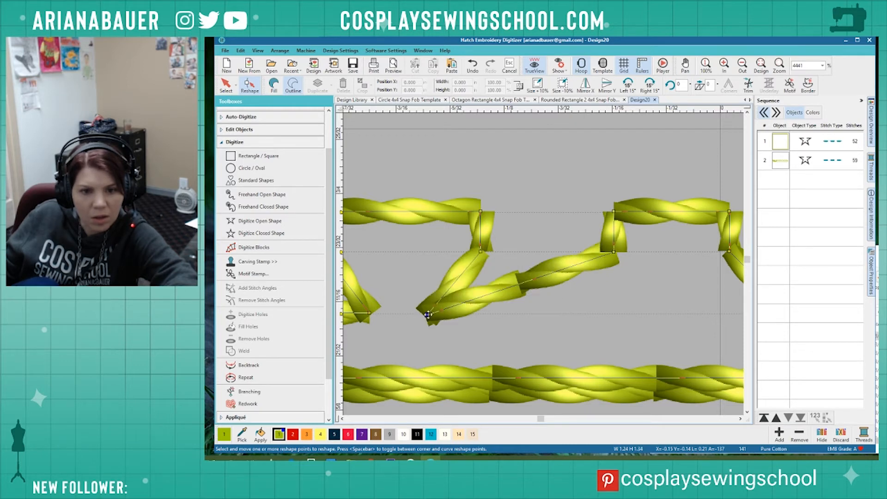
pyautogui.click(551, 272)
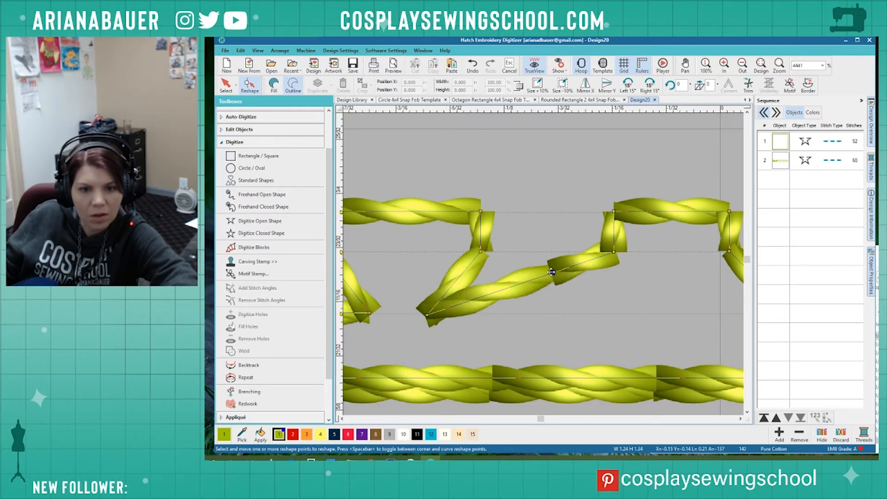
pyautogui.moveTo(554, 272); pyautogui.dragTo(662, 315)
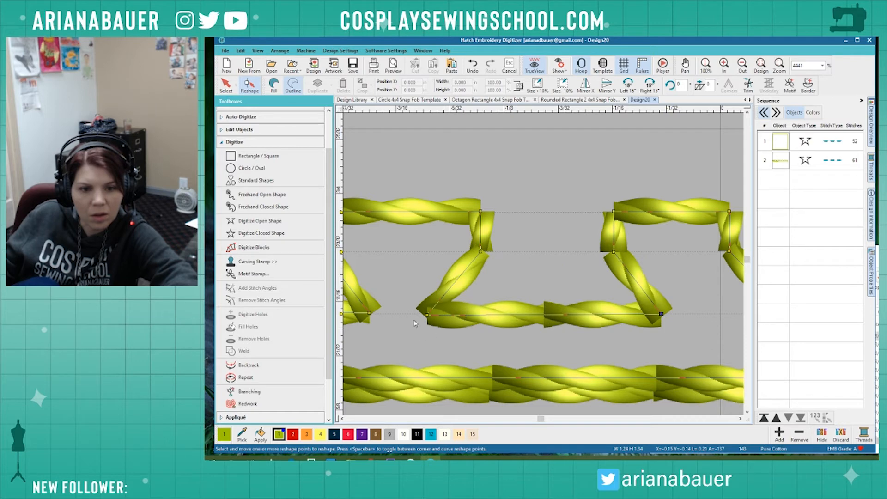
pyautogui.click(425, 314)
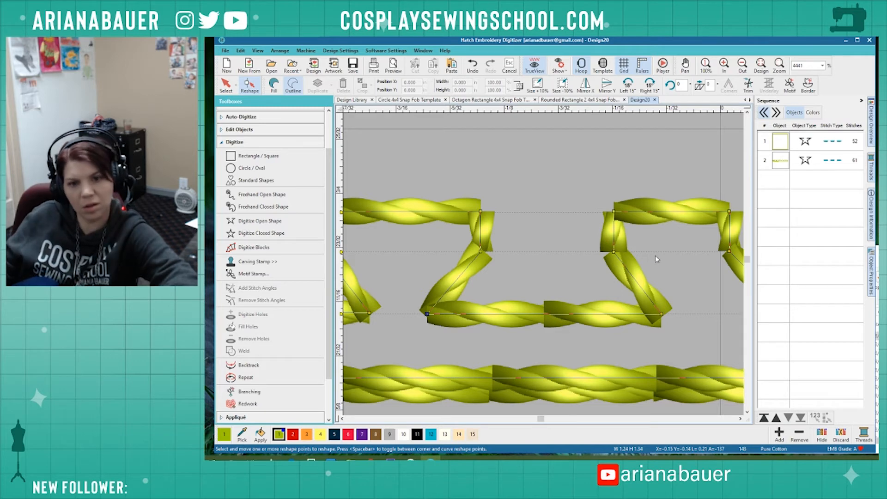
# Shift the new dovetail notch's three right-side points left to the vertical guide, and move its lower-right corner slightly right.
pyautogui.scroll(-5, 544, 264)
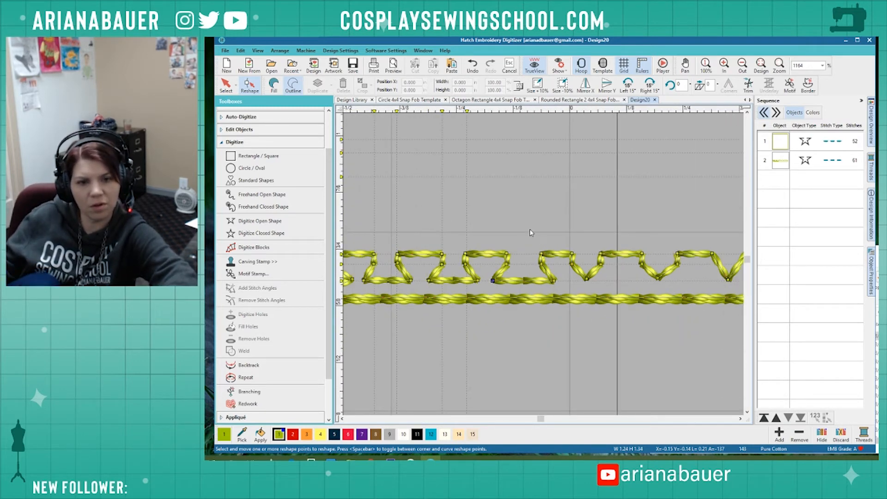
pyautogui.scroll(5, 542, 241)
pyautogui.scroll(-3, 543, 259)
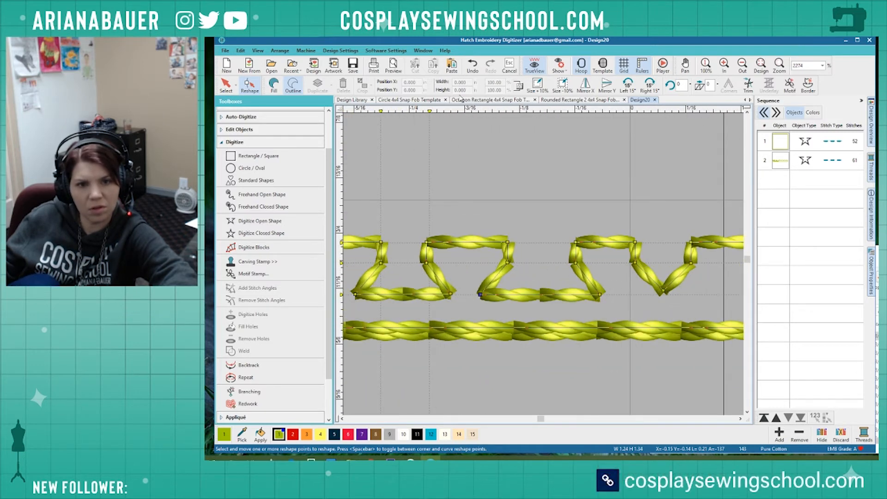
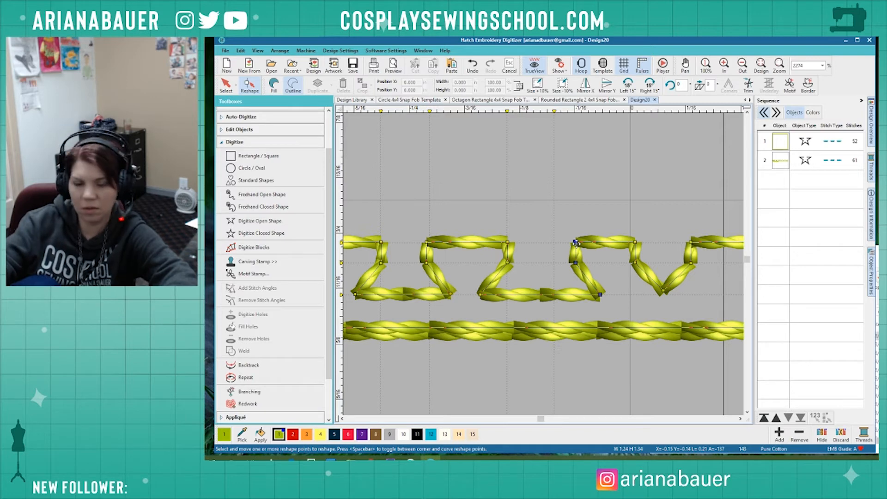
pyautogui.moveTo(576, 243); pyautogui.dragTo(555, 242)
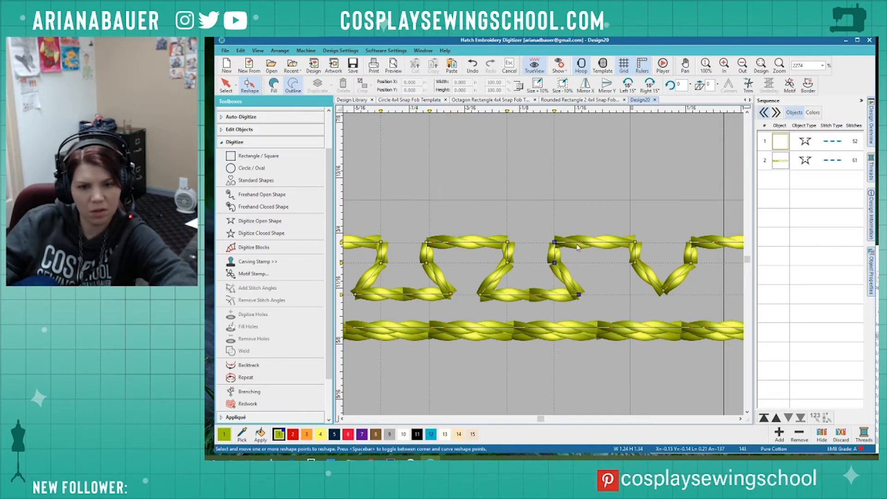
pyautogui.click(571, 265)
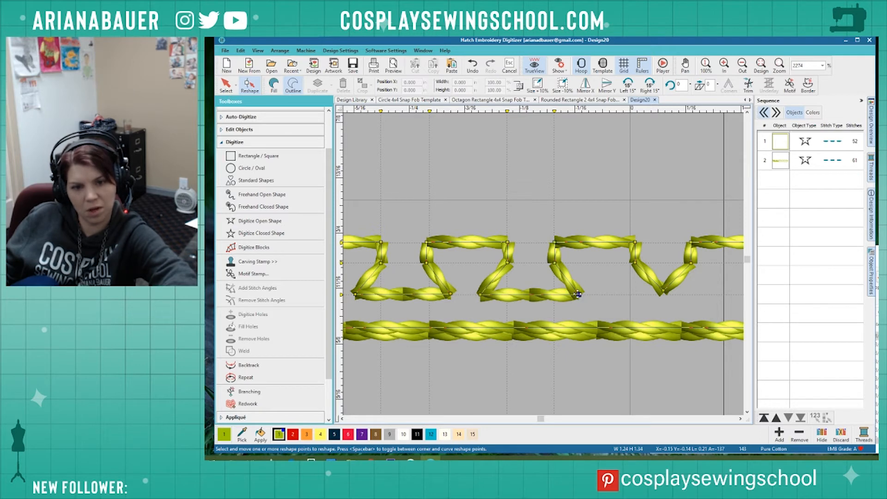
pyautogui.moveTo(577, 294); pyautogui.dragTo(584, 295)
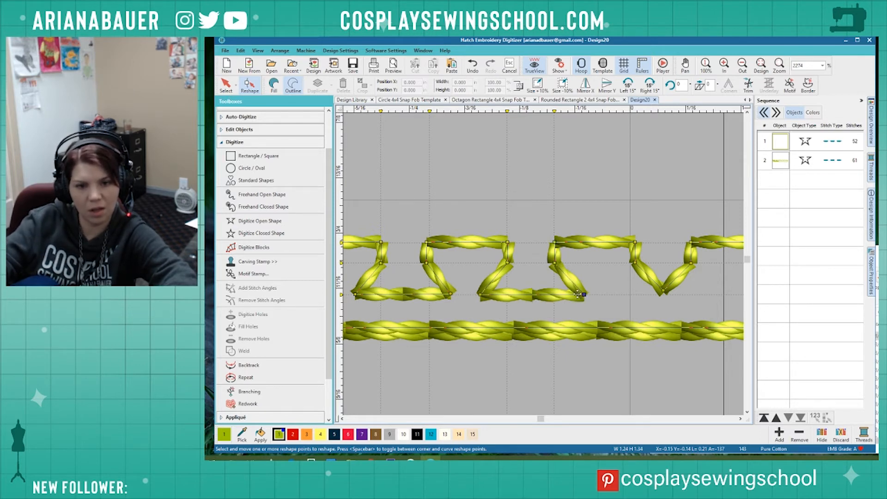
pyautogui.scroll(-4, 653, 279)
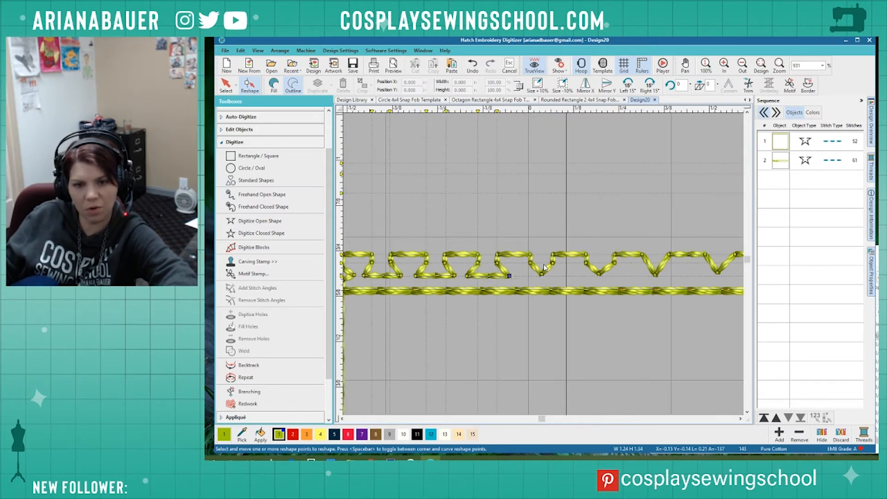
# Save the design as "Foam Square" in the Large folder under EMB Files.
pyautogui.scroll(-1, 544, 247)
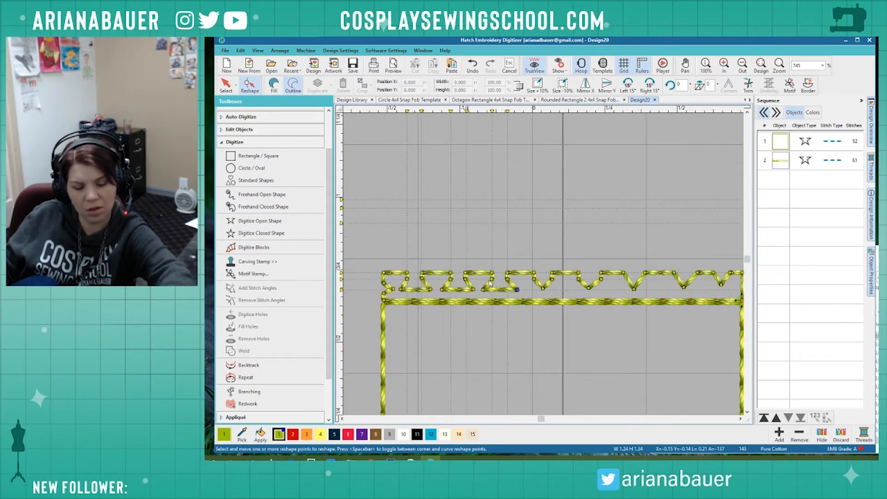
pyautogui.hotkey('ctrl', 's')
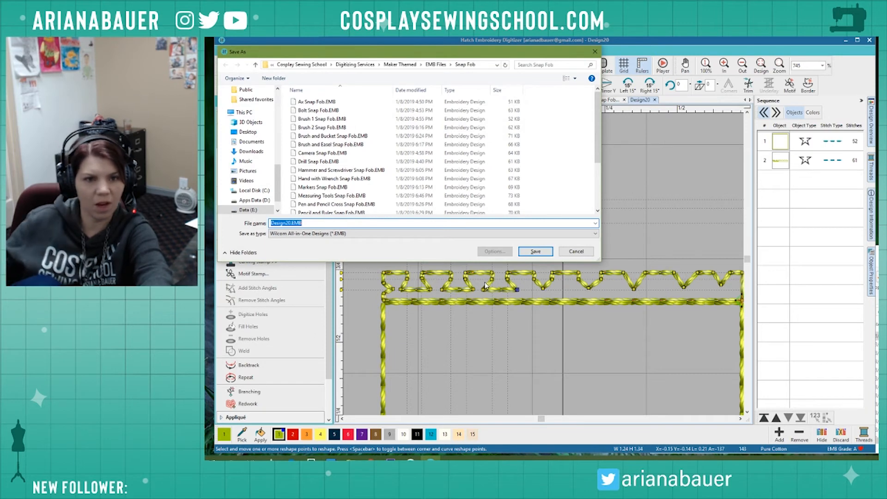
pyautogui.click(408, 66)
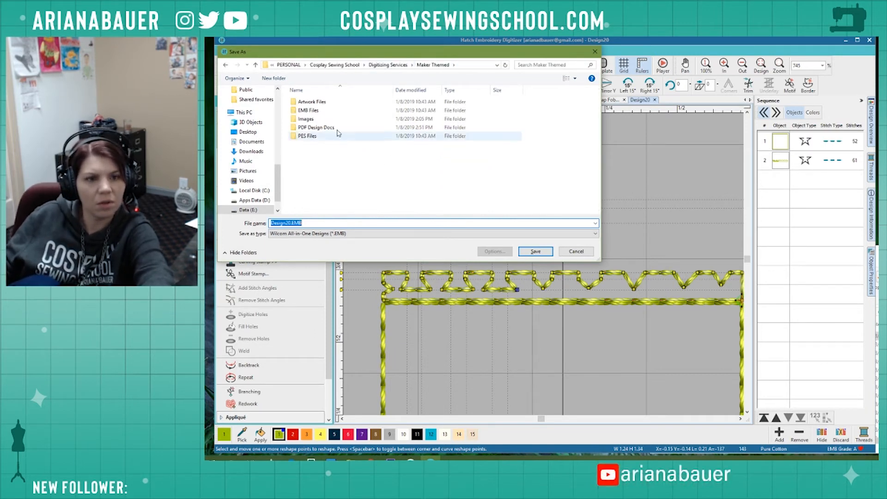
pyautogui.doubleClick(317, 110)
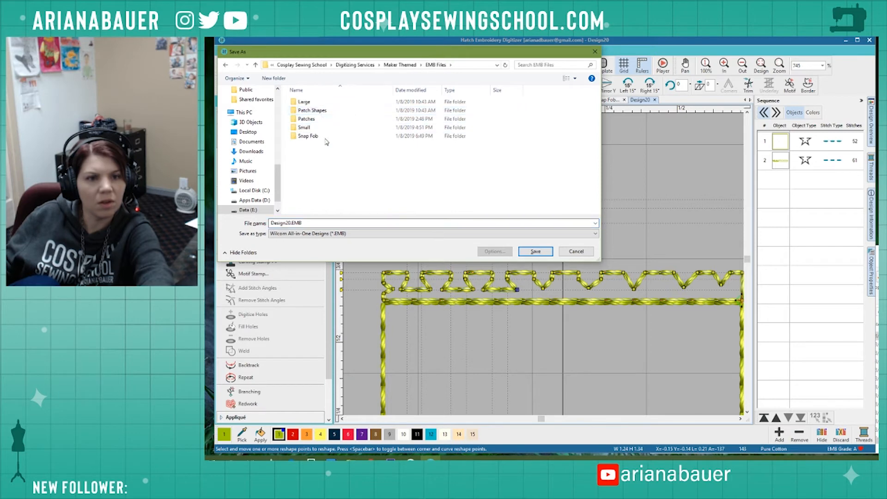
pyautogui.doubleClick(316, 102)
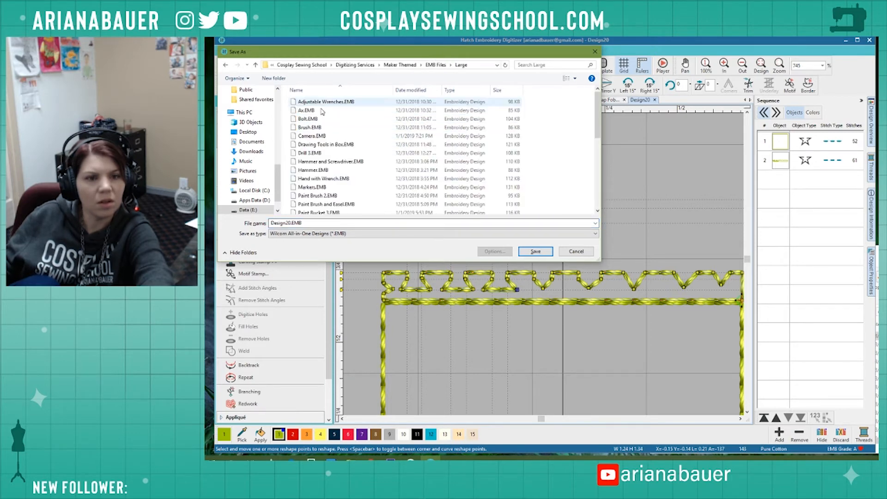
pyautogui.doubleClick(313, 224)
pyautogui.write('Foam S')
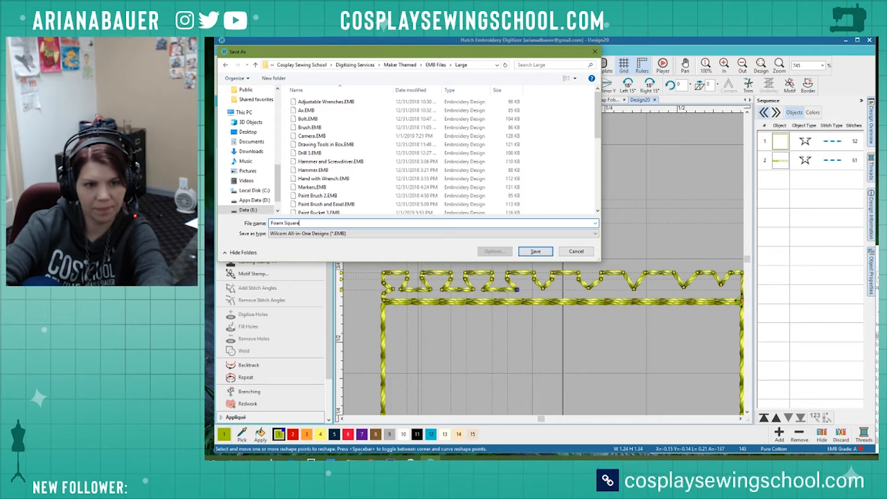
pyautogui.write('quare')
pyautogui.press('Return')
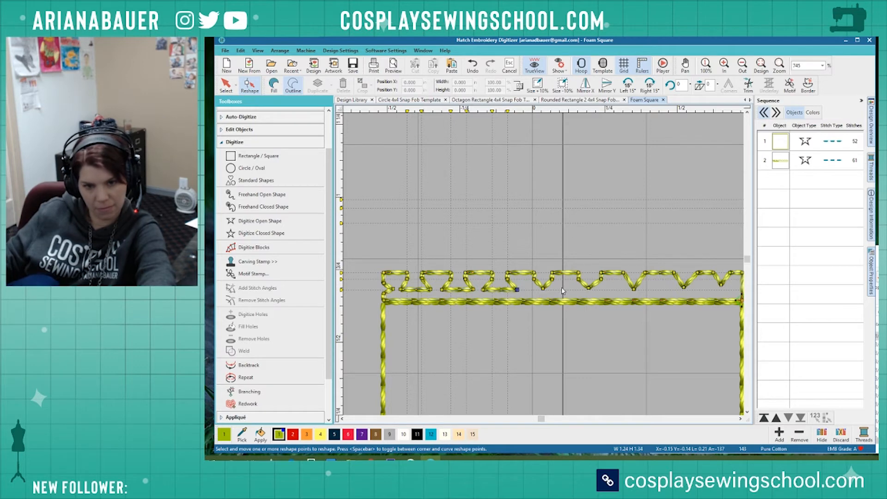
# Nudge the upper-left corner and left neck point of the next V notch left toward the vertical guide.
pyautogui.scroll(4, 563, 291)
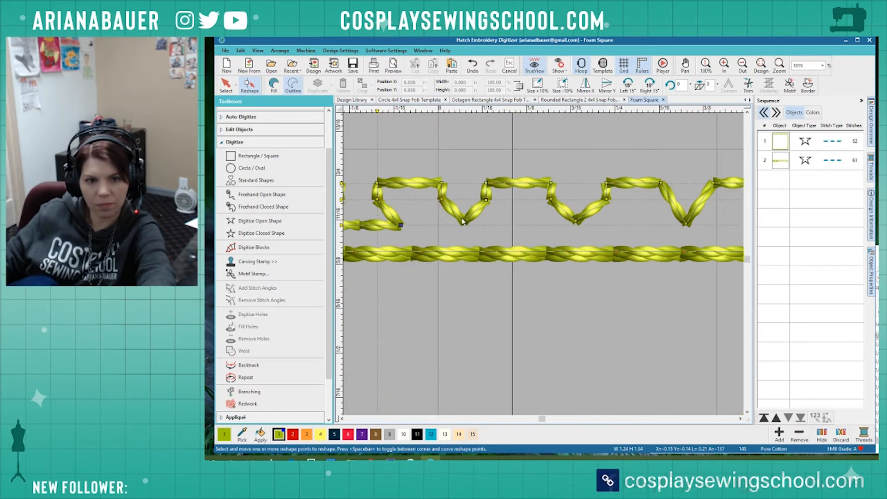
pyautogui.scroll(3, 463, 221)
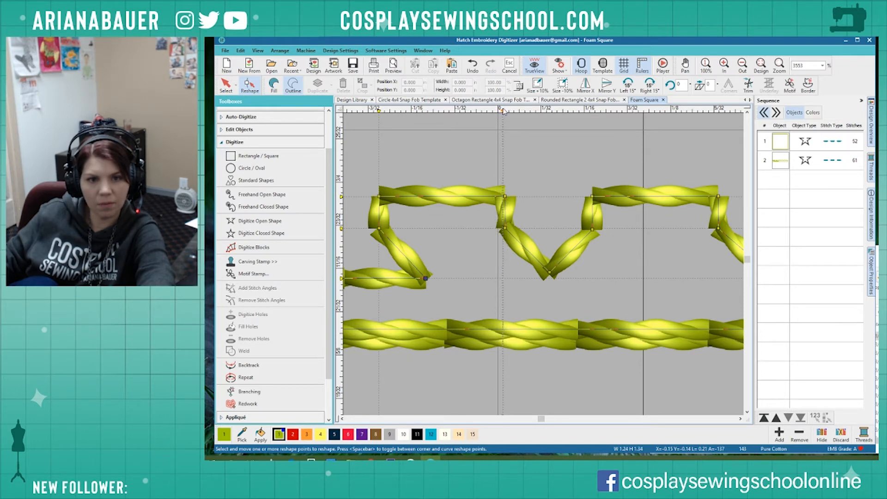
pyautogui.click(506, 198)
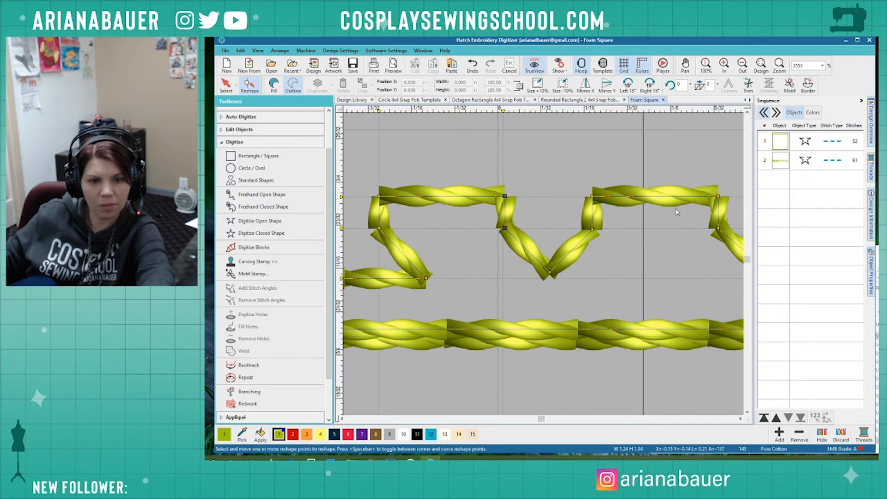
pyautogui.press('Left')
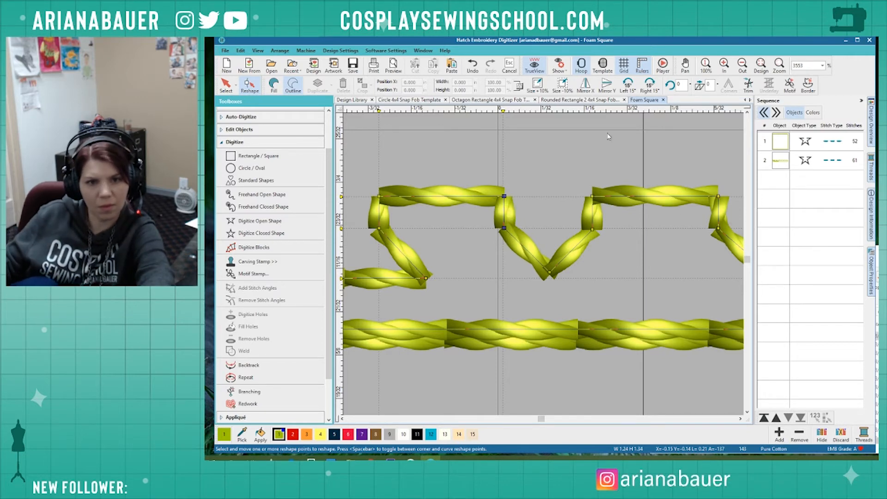
# Add a vertical guide for the V notch's right side and move its upper-right corner left onto the guide.
pyautogui.moveTo(508, 109); pyautogui.dragTo(542, 121)
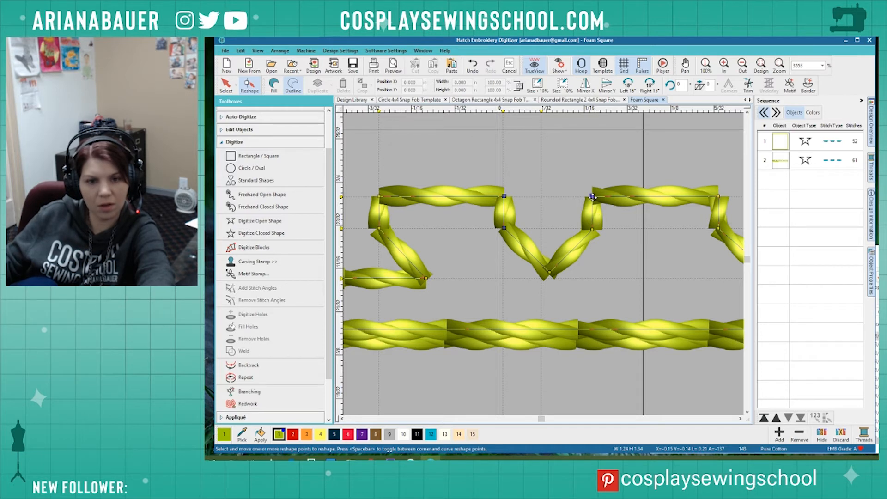
pyautogui.scroll(-1, 515, 214)
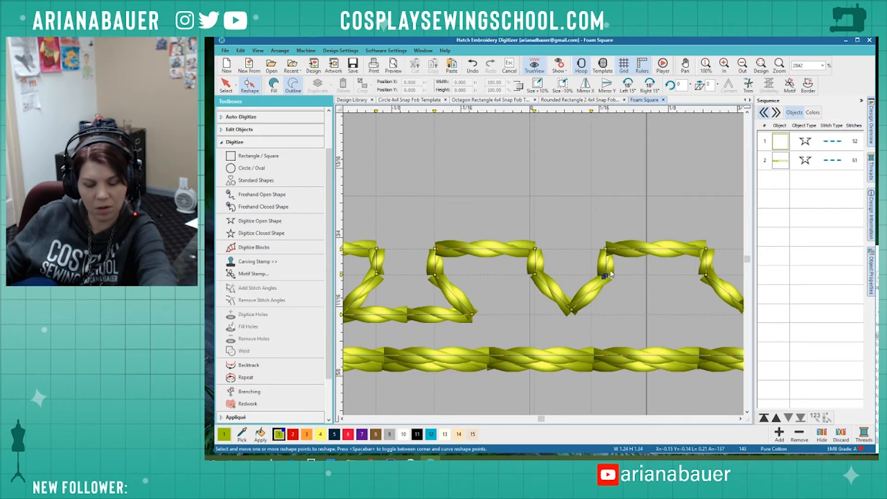
pyautogui.hotkey('ctrl', 'z')
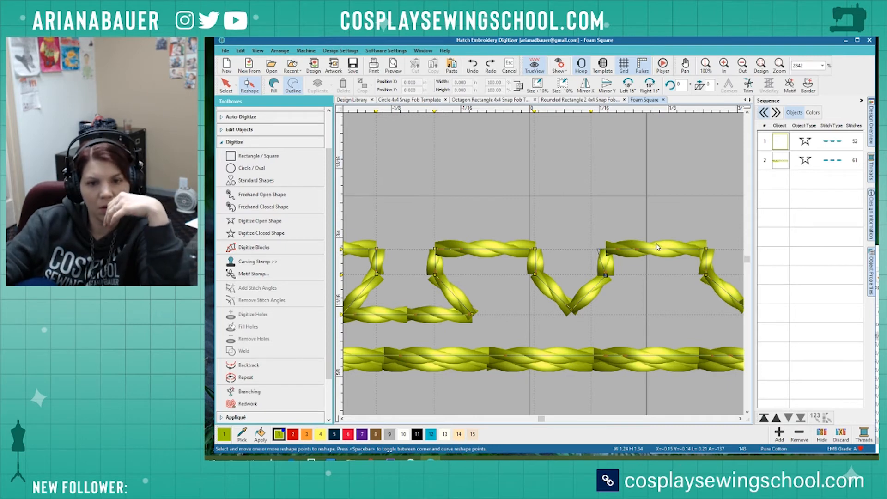
pyautogui.hotkey('ctrl', 'y')
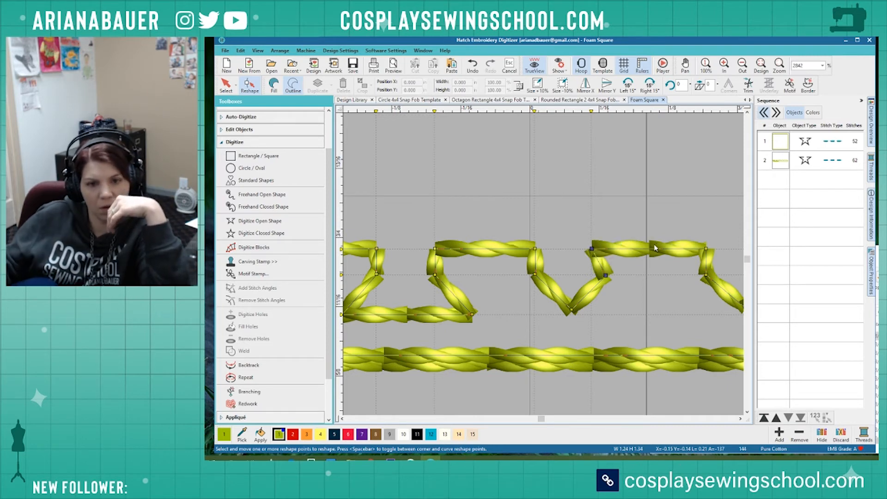
# Move the notch's right neck point left onto the vertical guide, and fine-align the upper-right corner above it with TrueView off.
pyautogui.scroll(3, 647, 252)
pyautogui.scroll(2, 556, 264)
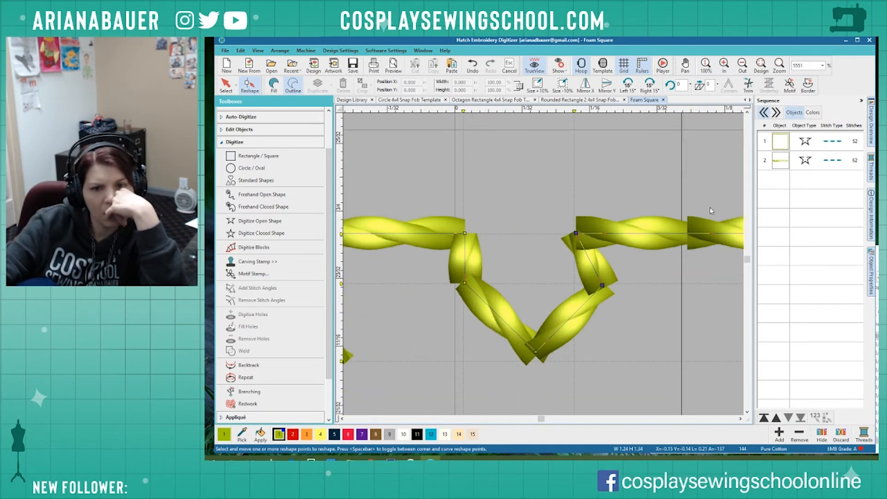
pyautogui.click(637, 272)
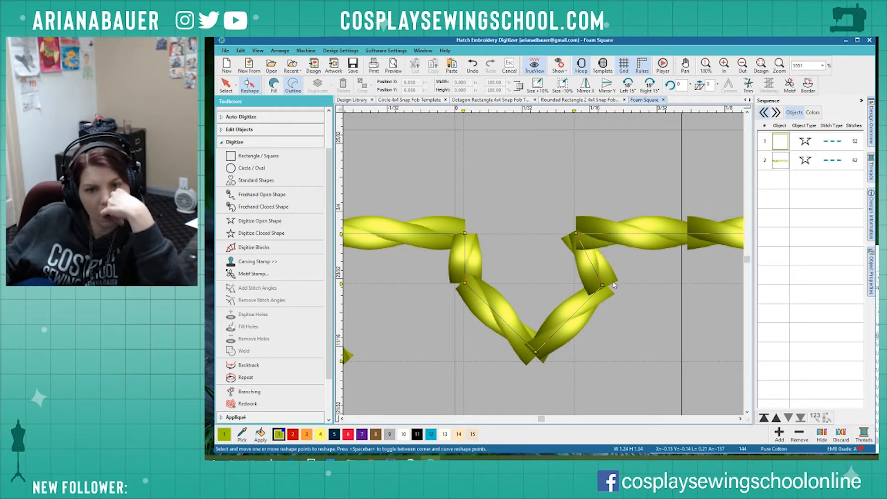
pyautogui.click(602, 287)
pyautogui.moveTo(601, 287); pyautogui.dragTo(574, 284)
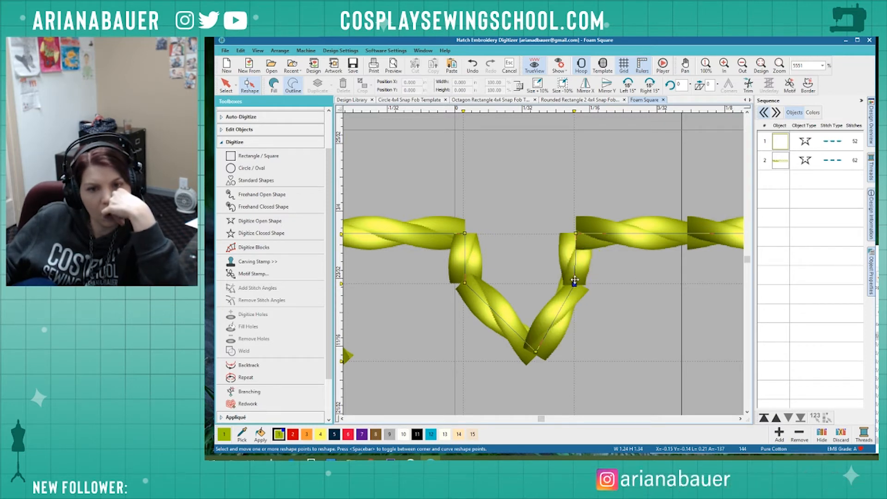
pyautogui.click(576, 232)
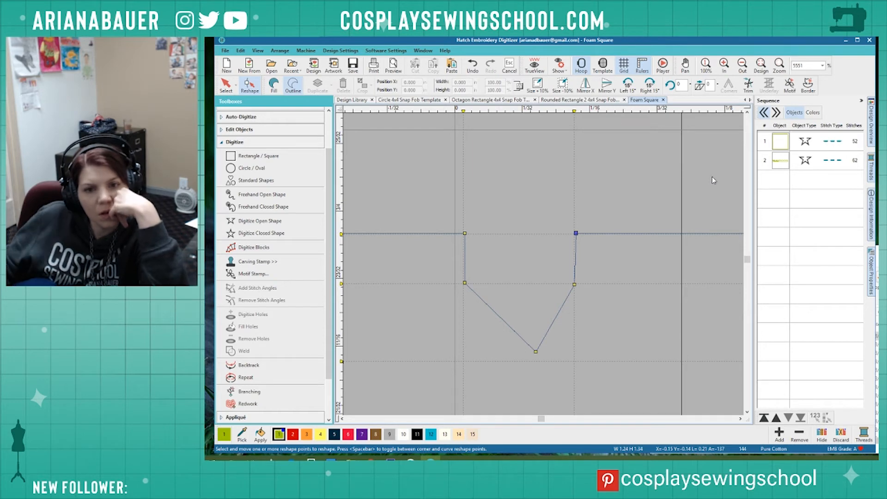
pyautogui.moveTo(576, 235); pyautogui.dragTo(574, 233)
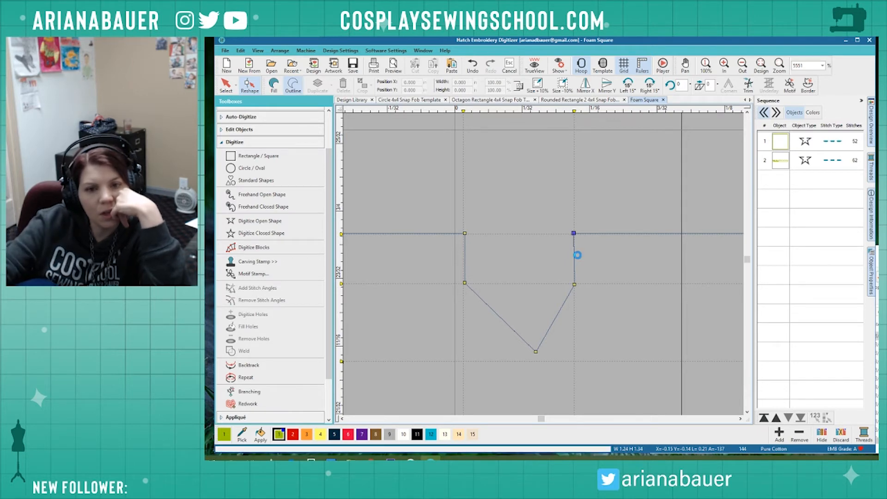
pyautogui.scroll(-2, 544, 264)
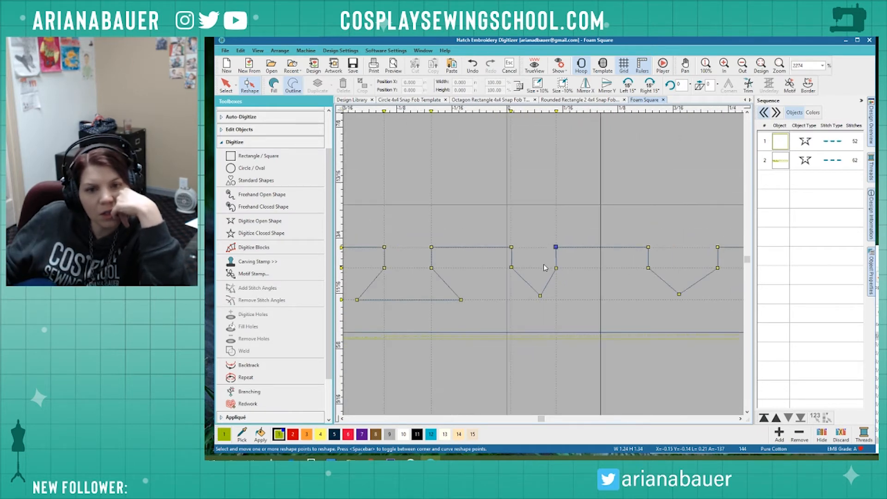
pyautogui.click(556, 247)
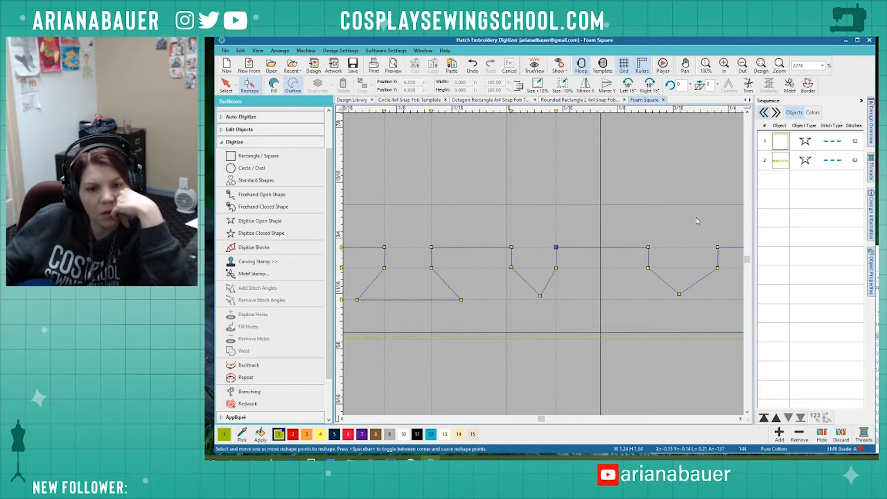
# Turn this V notch into a flat-bottomed dovetail by moving its tip left and adding a lower-right corner on the baseline guide.
pyautogui.scroll(2, 559, 301)
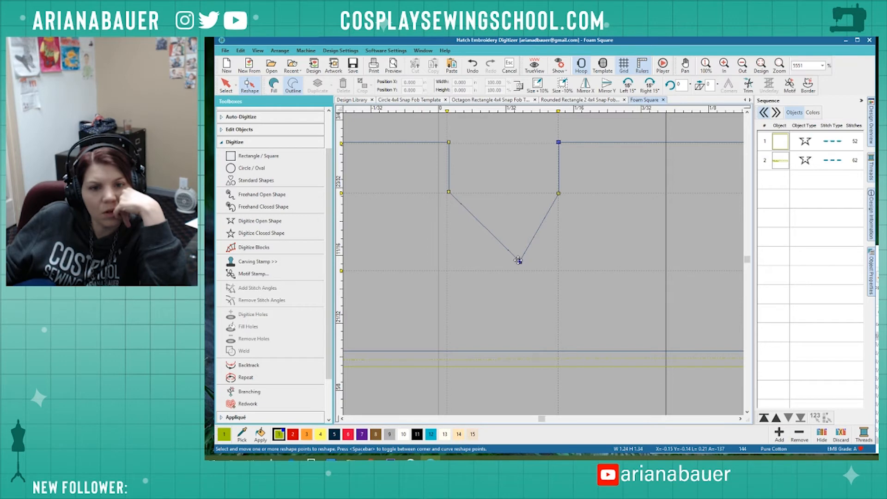
pyautogui.moveTo(518, 260); pyautogui.dragTo(400, 271)
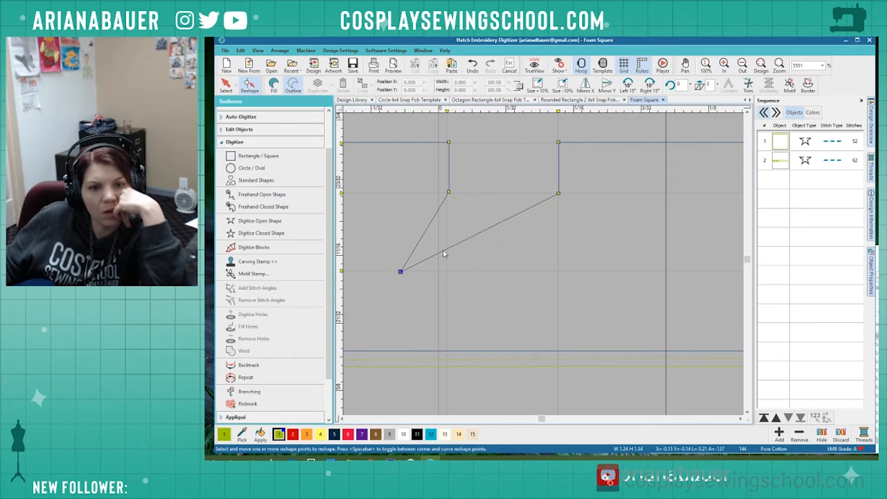
pyautogui.click(497, 223)
pyautogui.moveTo(498, 223); pyautogui.dragTo(626, 270)
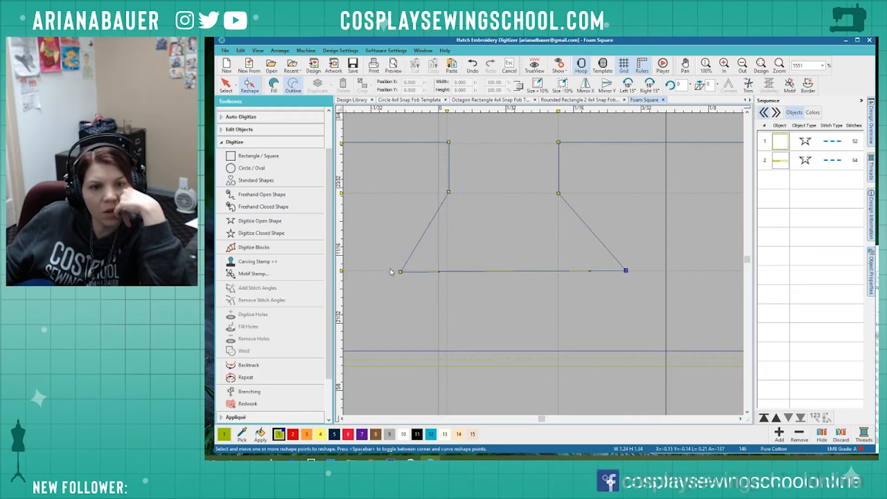
pyautogui.moveTo(400, 271)
pyautogui.mouseDown()
pyautogui.moveTo(371, 270)
pyautogui.moveTo(391, 271)
pyautogui.mouseUp()
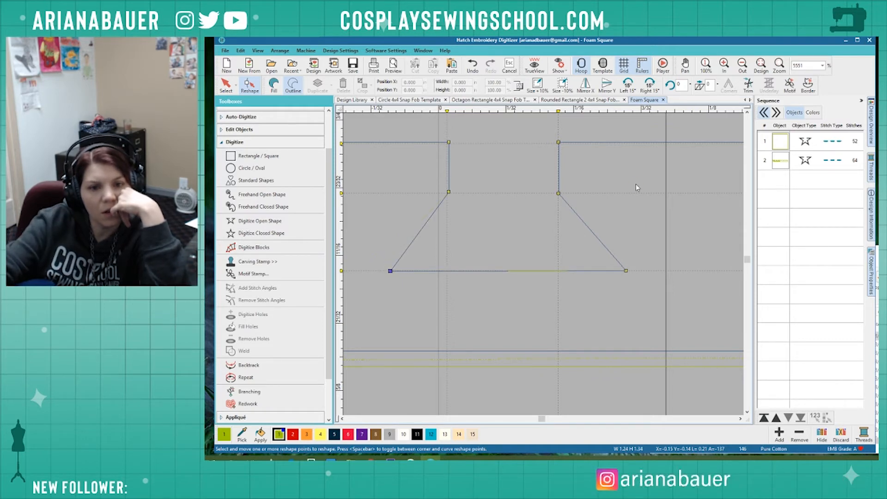
# Reshape the following V notch into a flat-bottomed dovetail, moving its tip to the lower left and placing a new lower-right corner on the baseline guide.
pyautogui.scroll(-5, 542, 267)
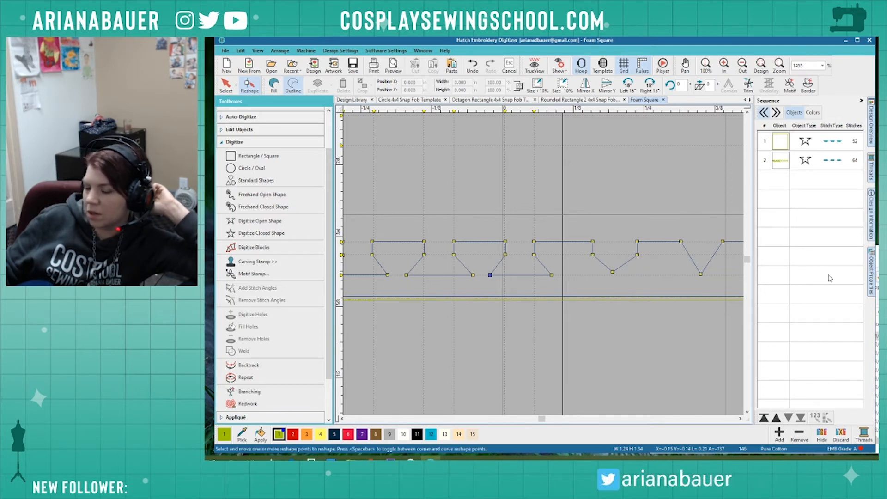
pyautogui.scroll(5, 569, 249)
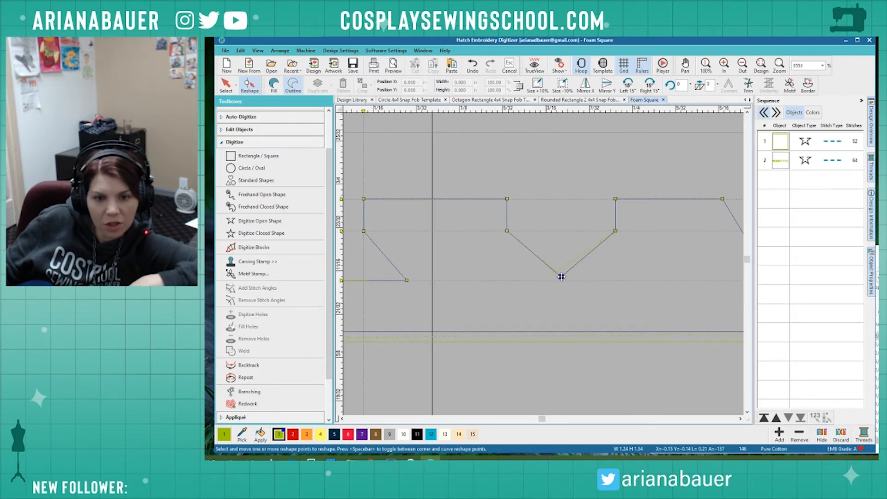
pyautogui.moveTo(557, 277); pyautogui.dragTo(466, 281)
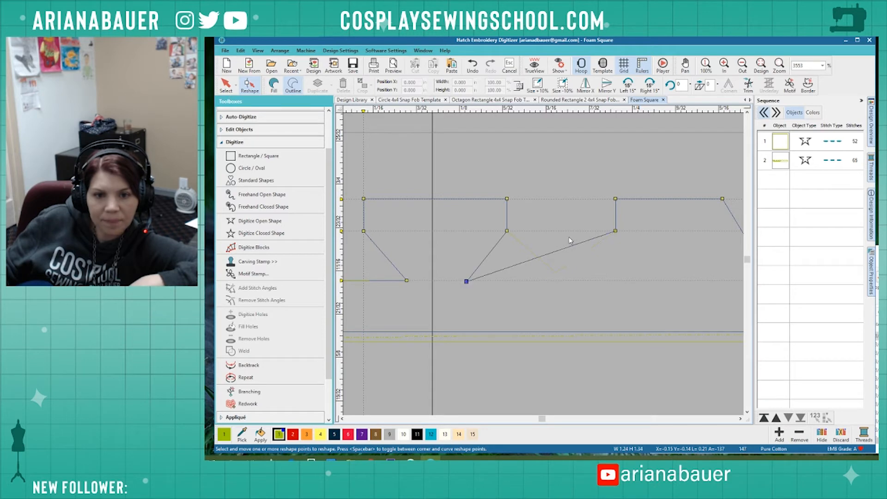
pyautogui.doubleClick(560, 250)
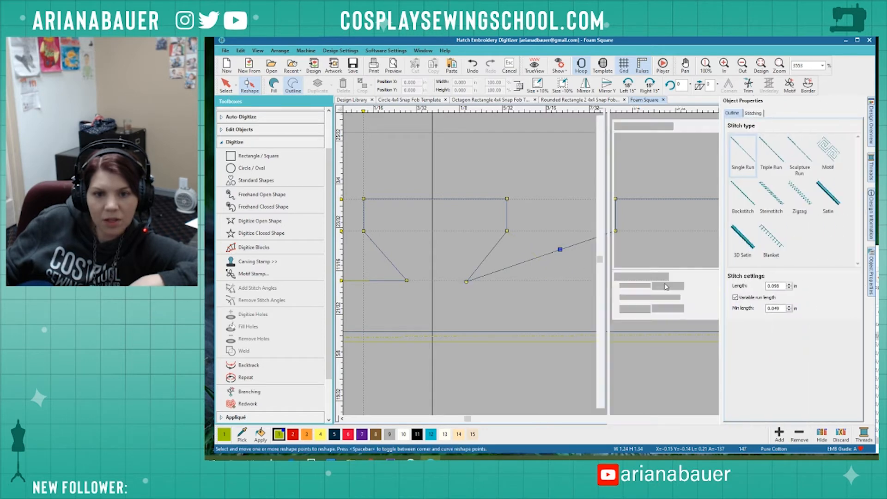
pyautogui.click(748, 100)
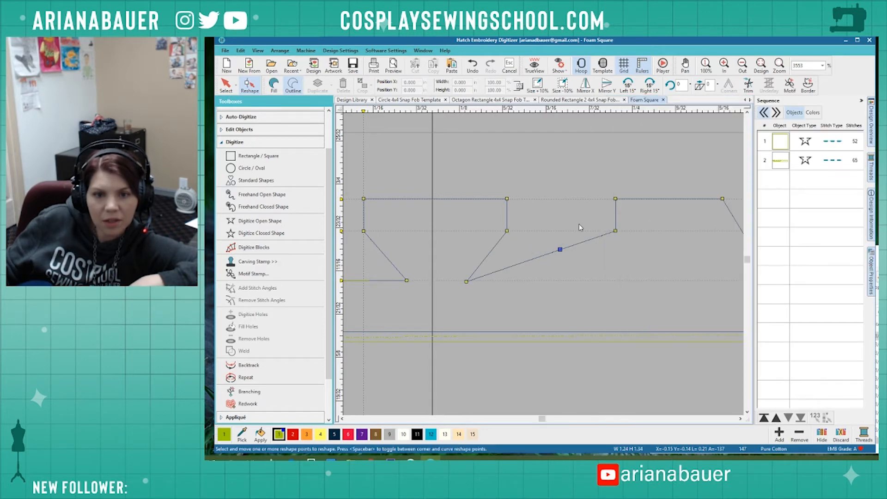
pyautogui.moveTo(559, 250); pyautogui.dragTo(662, 280)
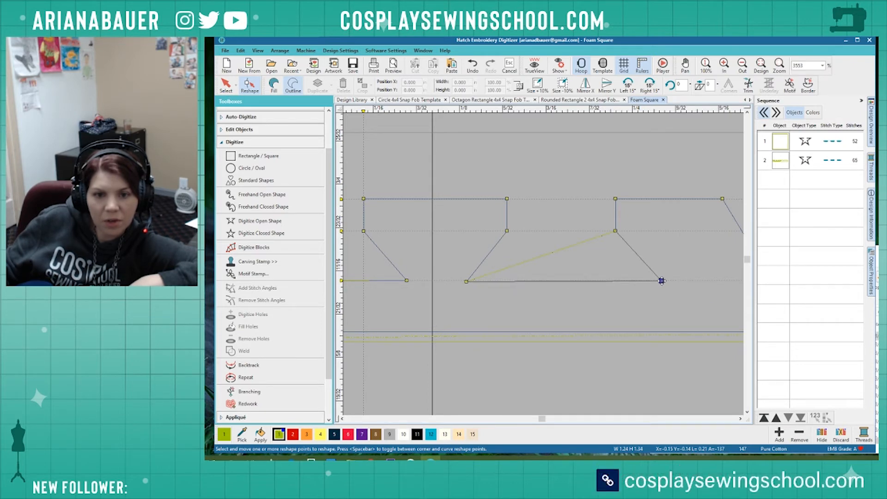
pyautogui.scroll(3, 502, 285)
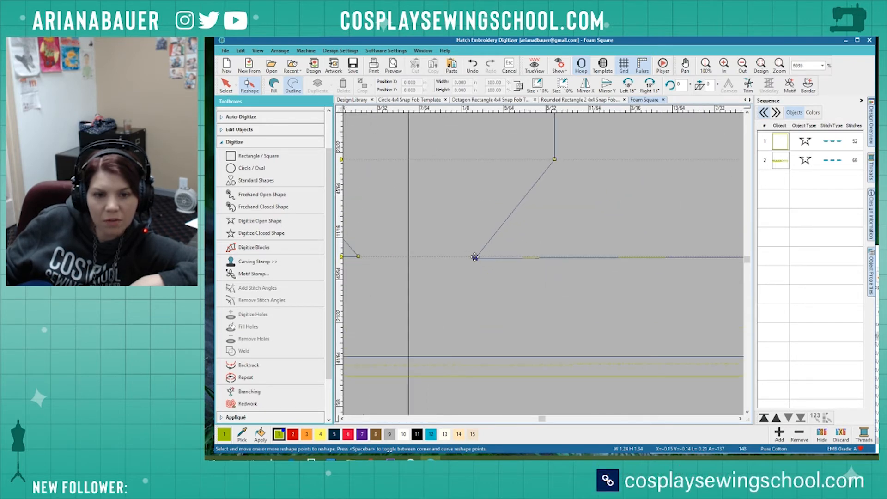
pyautogui.moveTo(475, 257); pyautogui.dragTo(474, 257)
pyautogui.scroll(-3, 544, 264)
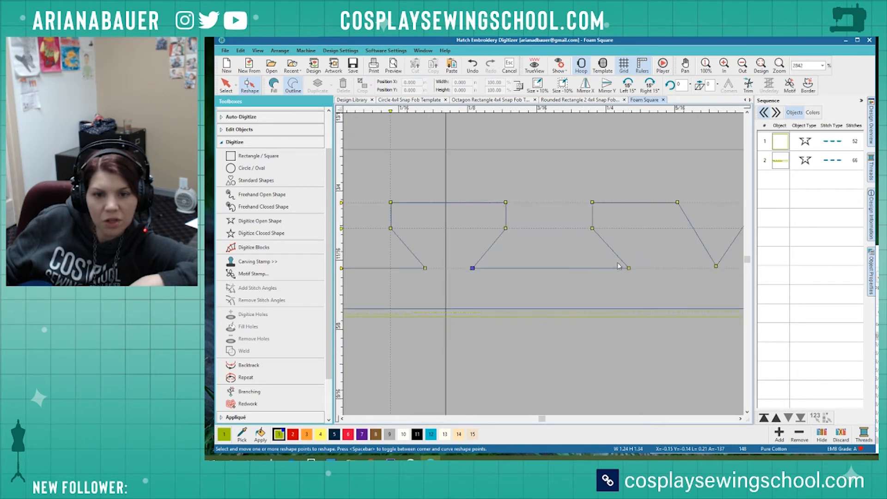
# Narrow the dovetail notch by moving its right side's three points, from upper corner to lower-right corner, left together.
pyautogui.moveTo(567, 183); pyautogui.dragTo(632, 284)
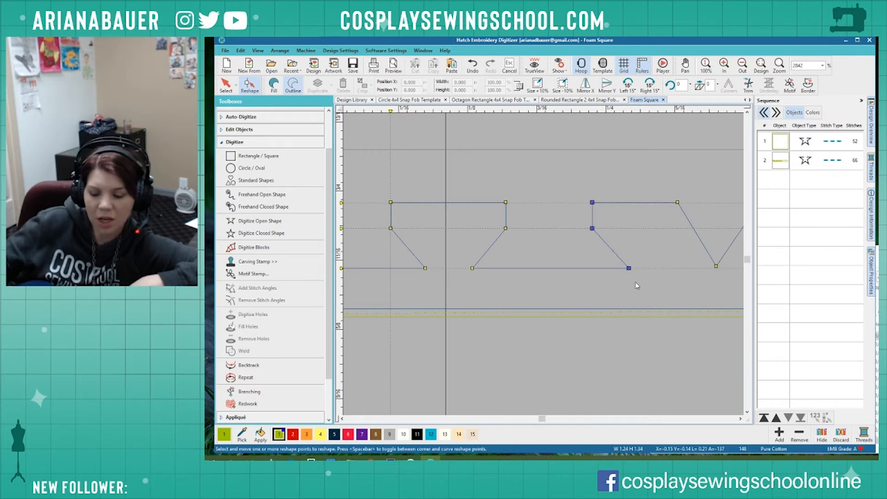
pyautogui.press('Left')
pyautogui.press('Left')
pyautogui.press('Left')
pyautogui.press('Left')
pyautogui.press('Left')
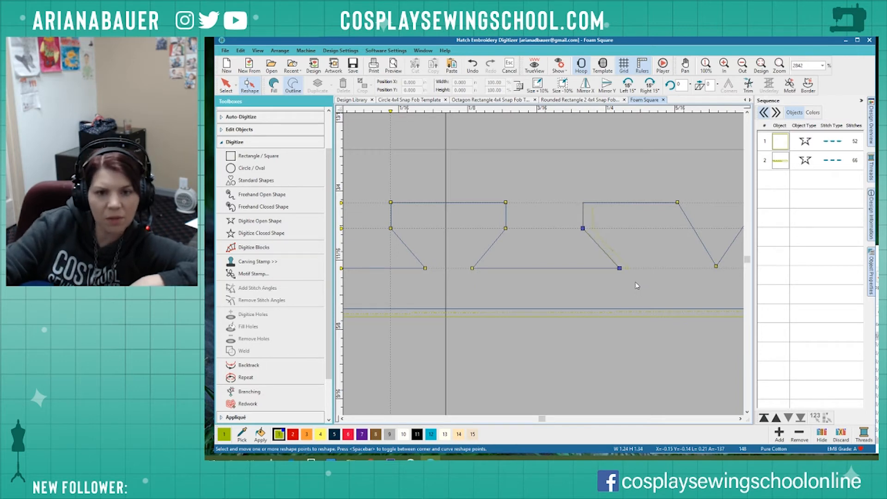
pyautogui.press('Left')
pyautogui.press('Left')
pyautogui.press('Left')
pyautogui.press('Left')
pyautogui.press('Left')
pyautogui.press('Left')
pyautogui.press('Left')
pyautogui.press('Left')
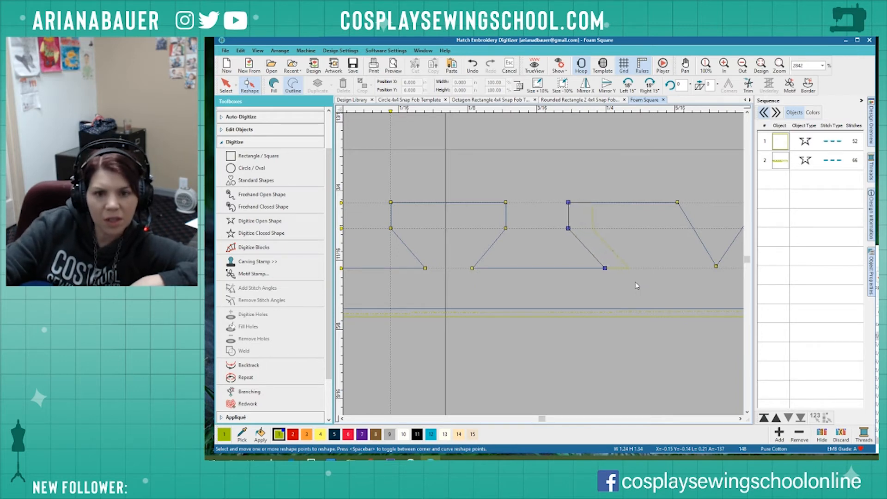
pyautogui.press('Left')
pyautogui.press('Left')
pyautogui.press('Left')
pyautogui.press('Left')
pyautogui.press('Left')
pyautogui.press('Left')
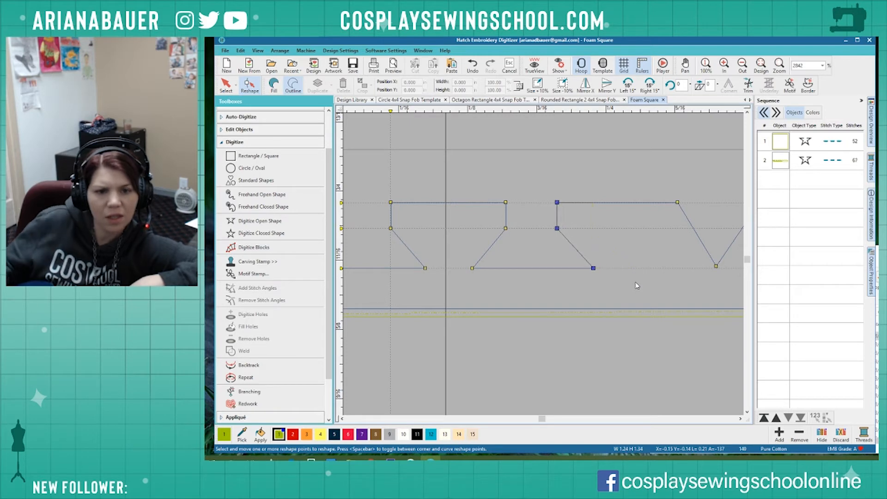
# Add a vertical guide at the notch's left side and shift that side's three points slightly left onto it.
pyautogui.scroll(-1, 637, 286)
pyautogui.scroll(1, 544, 268)
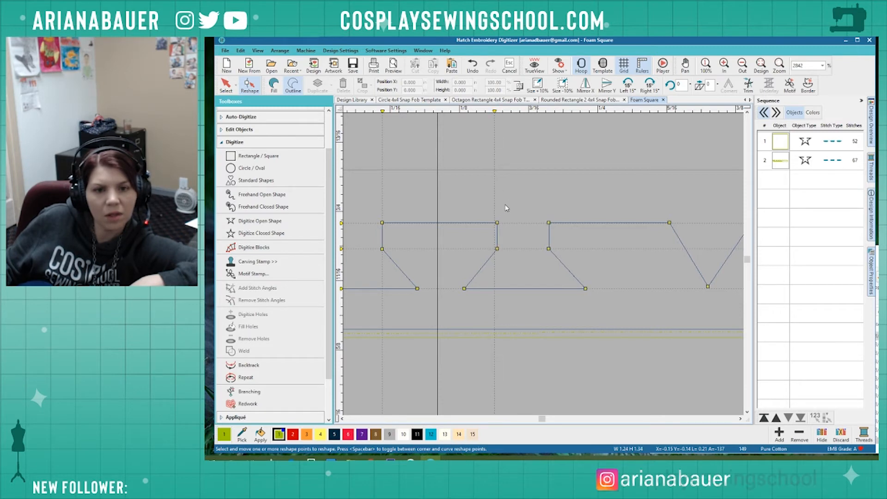
pyautogui.moveTo(505, 205); pyautogui.dragTo(463, 306)
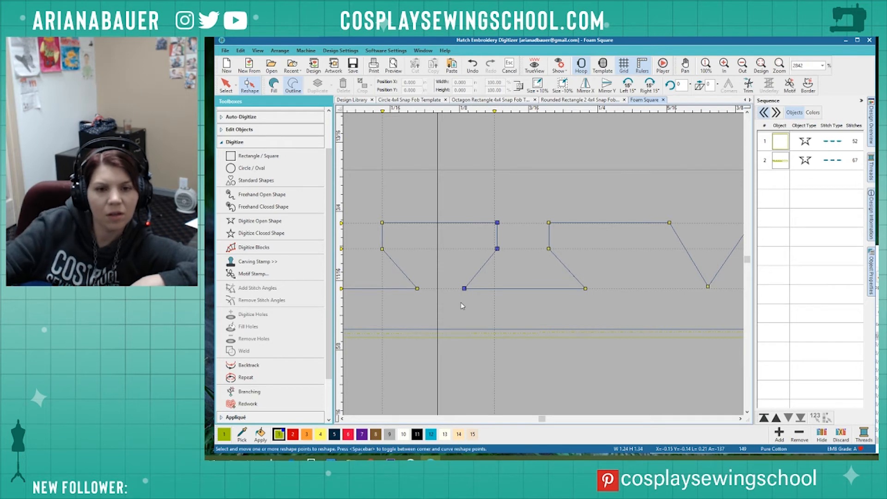
pyautogui.press('Left')
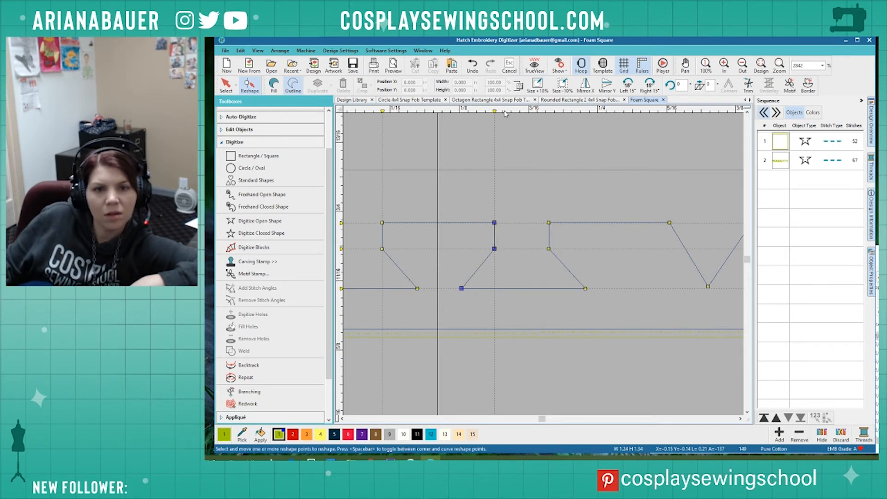
# Reposition the vertical guide near the notch's right side and move that side's three points right onto it.
pyautogui.moveTo(495, 113); pyautogui.dragTo(503, 115)
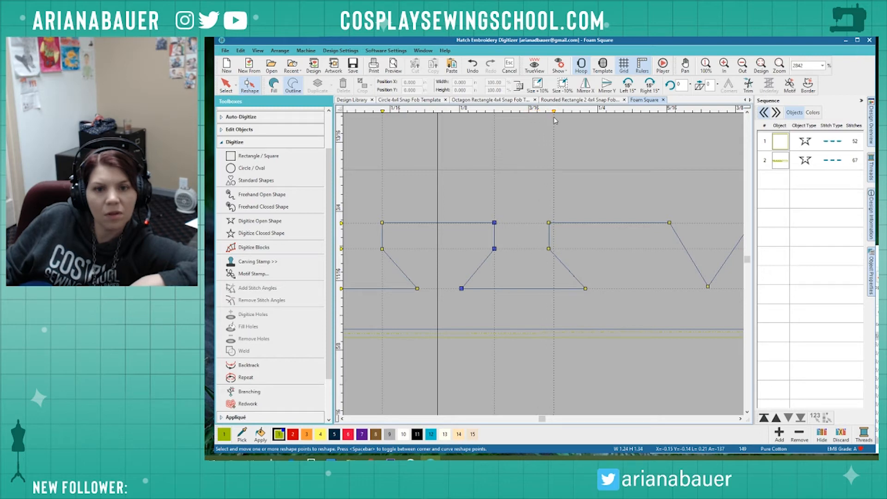
pyautogui.moveTo(555, 119); pyautogui.dragTo(557, 120)
pyautogui.moveTo(534, 218); pyautogui.dragTo(611, 304)
pyautogui.press('Right')
pyautogui.press('Right')
pyautogui.press('Right')
pyautogui.press('Right')
pyautogui.press('Right')
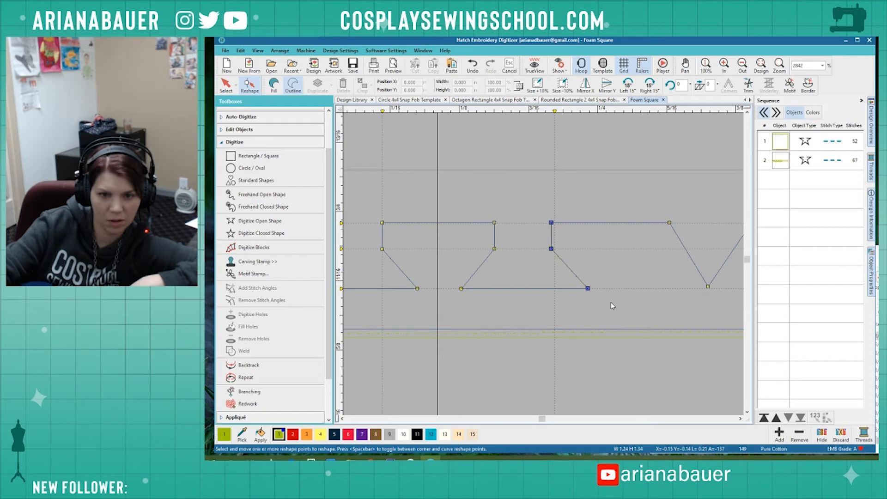
pyautogui.press('Right')
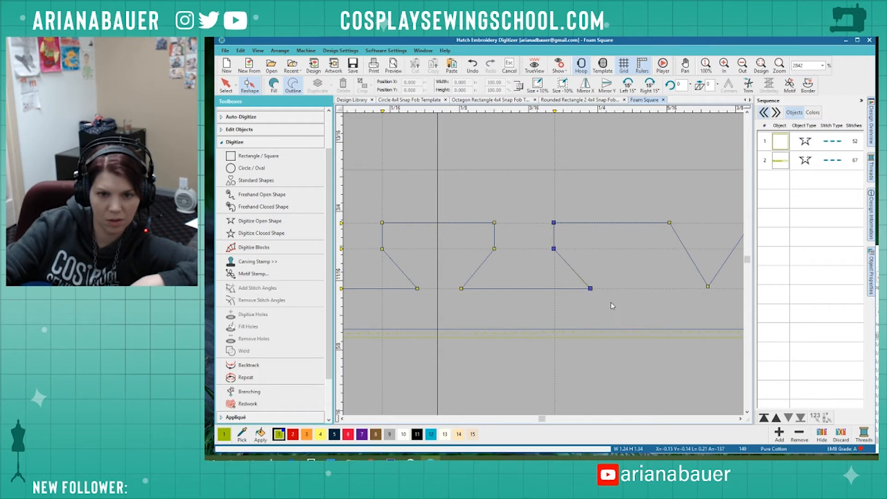
# Shift the guide slightly left to narrow the notch further, and move the right side's three points left onto it.
pyautogui.scroll(-5, 562, 296)
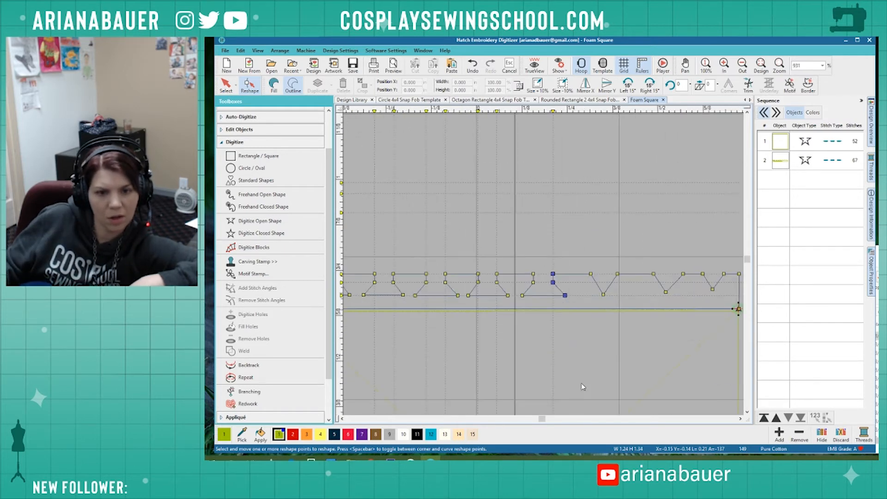
pyautogui.scroll(5, 562, 300)
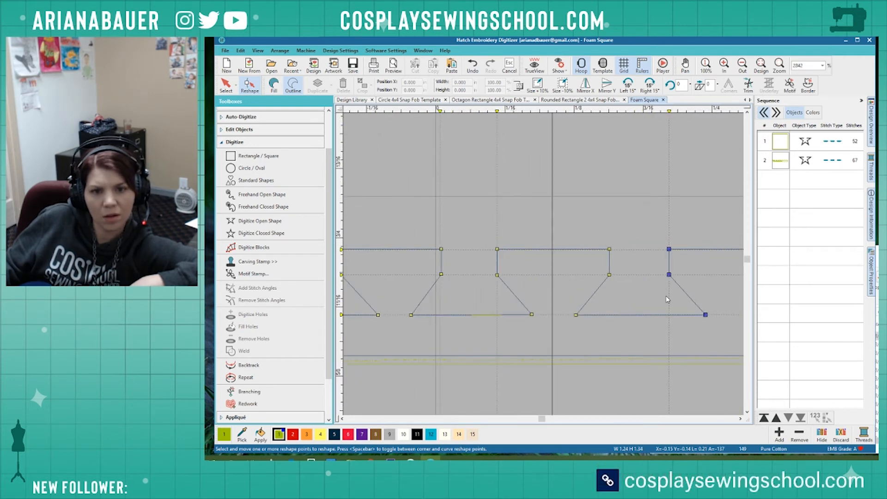
pyautogui.scroll(1, 666, 299)
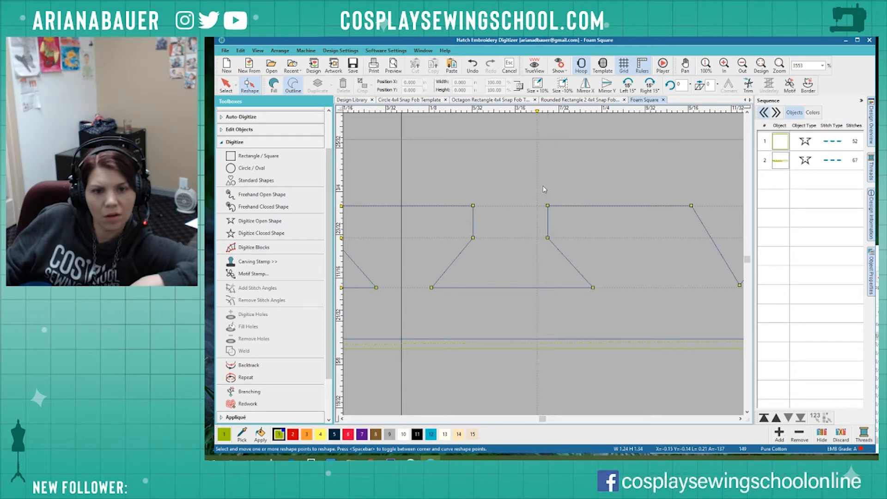
pyautogui.moveTo(541, 191); pyautogui.dragTo(609, 302)
pyautogui.press('Left')
pyautogui.press('Left')
pyautogui.press('Left')
pyautogui.press('Left')
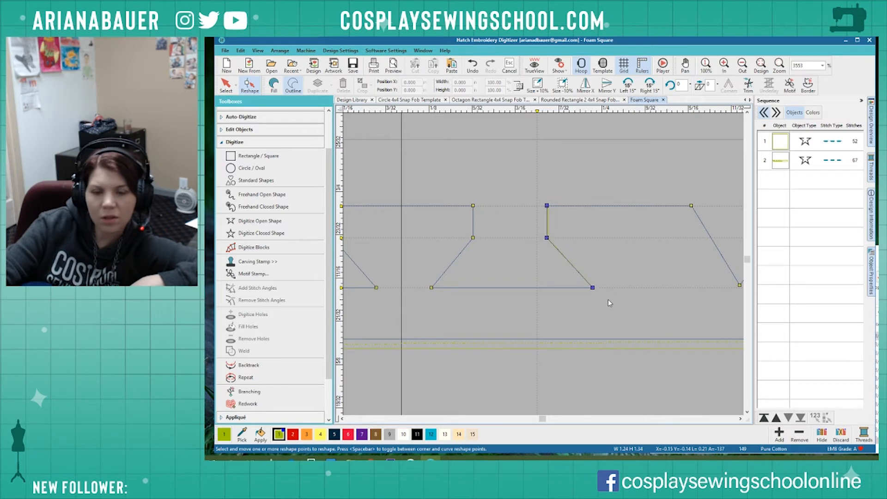
pyautogui.press('Left')
pyautogui.press('Left')
pyautogui.press('Left')
pyautogui.press('Left')
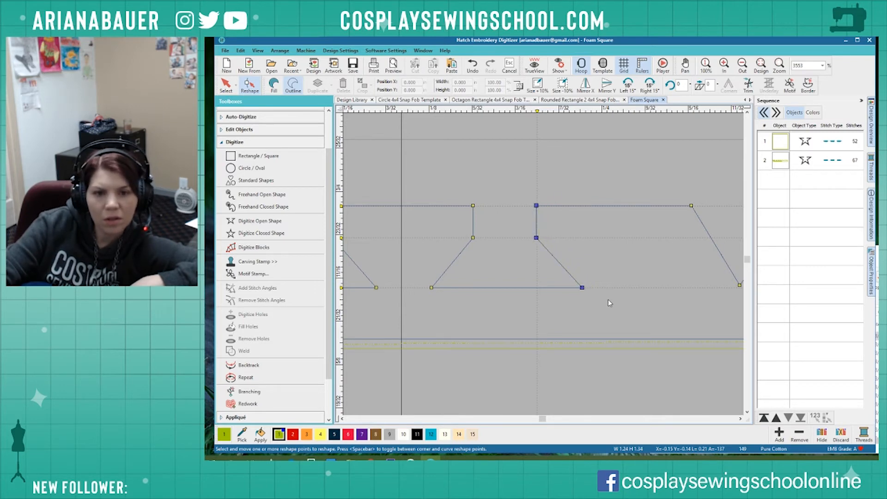
pyautogui.click(592, 275)
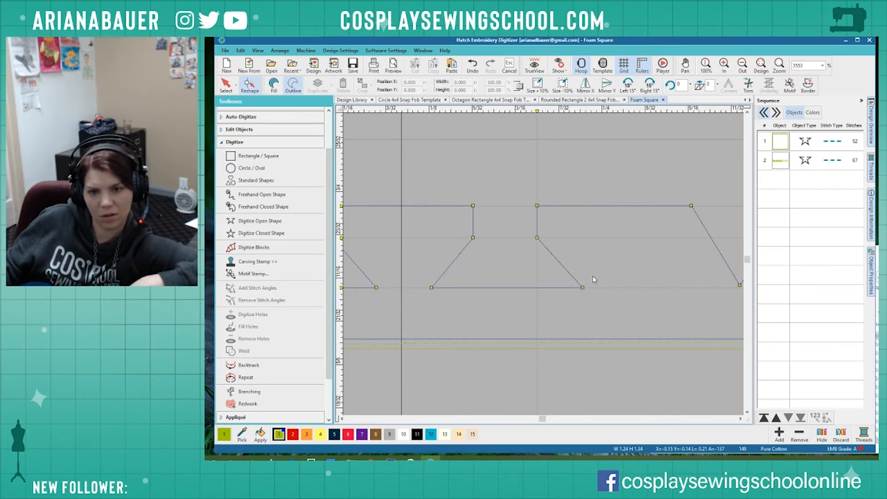
# Add neck points on both slopes of the following V notch at the neck guide, and align each directly under its upper corner.
pyautogui.scroll(-5, 593, 280)
pyautogui.scroll(-3, 544, 265)
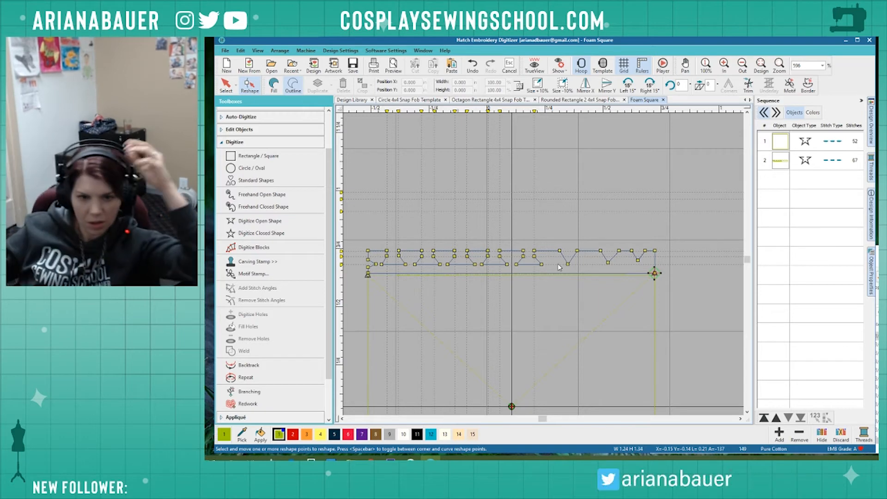
pyautogui.scroll(3, 560, 267)
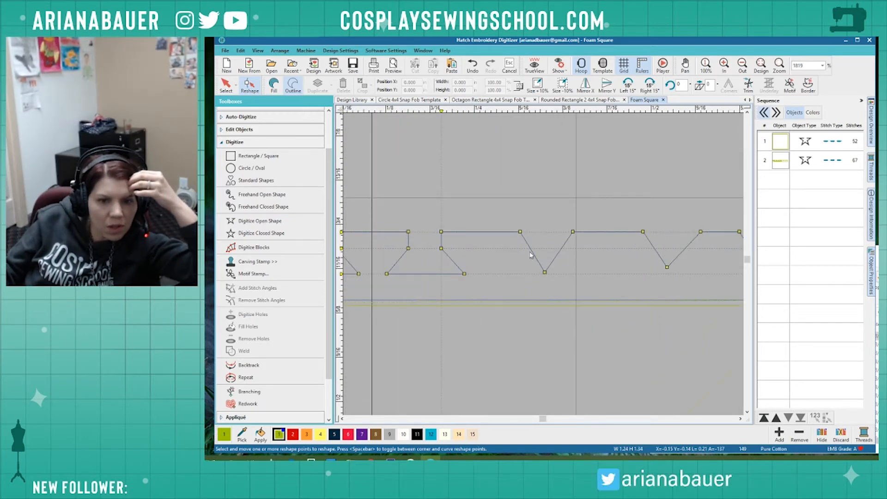
pyautogui.scroll(2, 530, 250)
pyautogui.click(545, 269)
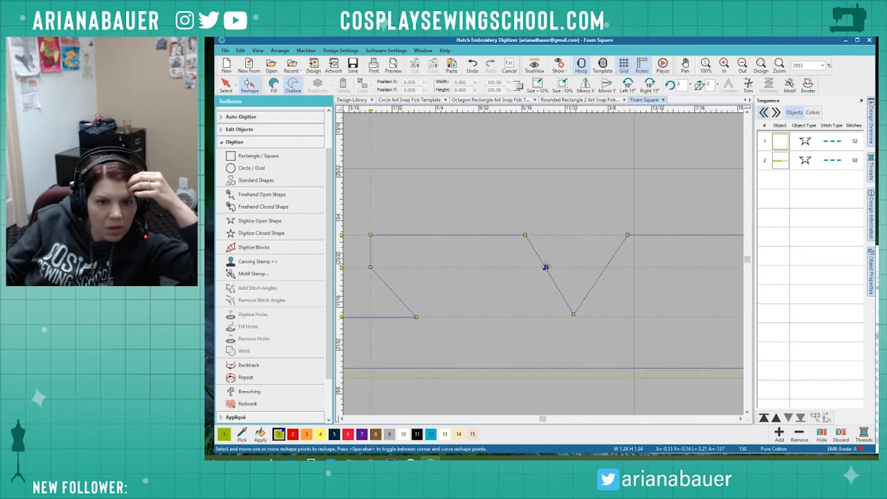
pyautogui.moveTo(546, 267); pyautogui.dragTo(527, 267)
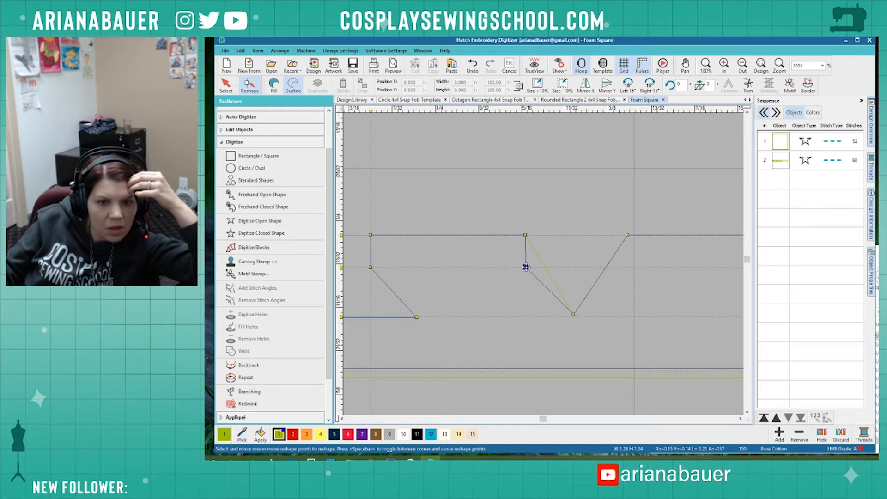
pyautogui.moveTo(525, 267); pyautogui.dragTo(526, 266)
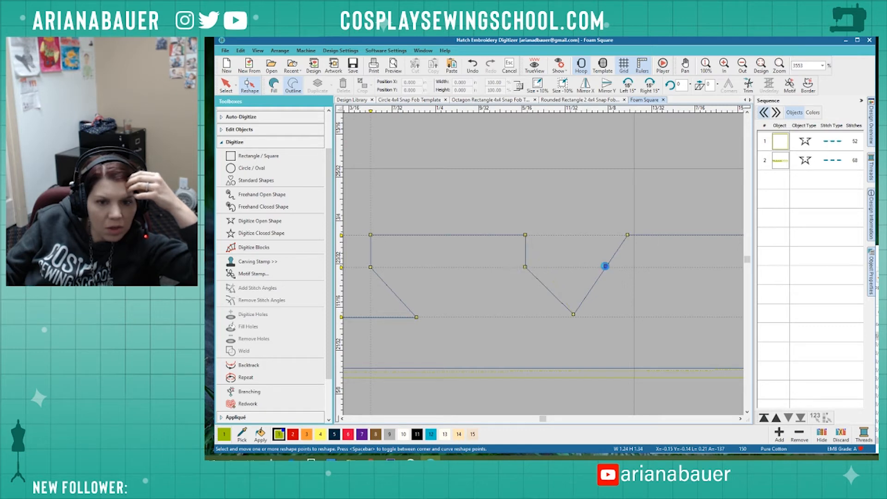
pyautogui.moveTo(605, 266); pyautogui.dragTo(628, 266)
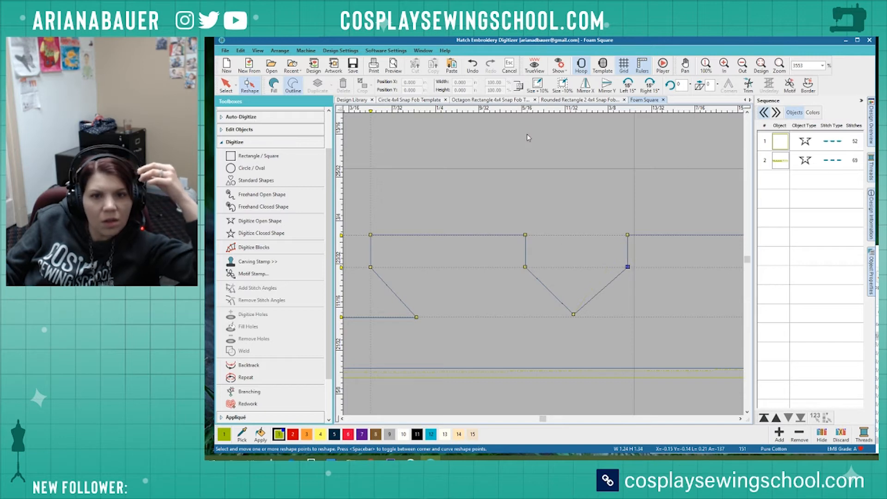
# Add vertical guides for both sides of this notch and move its upper-right corner and right neck point left onto the right guide.
pyautogui.click(526, 110)
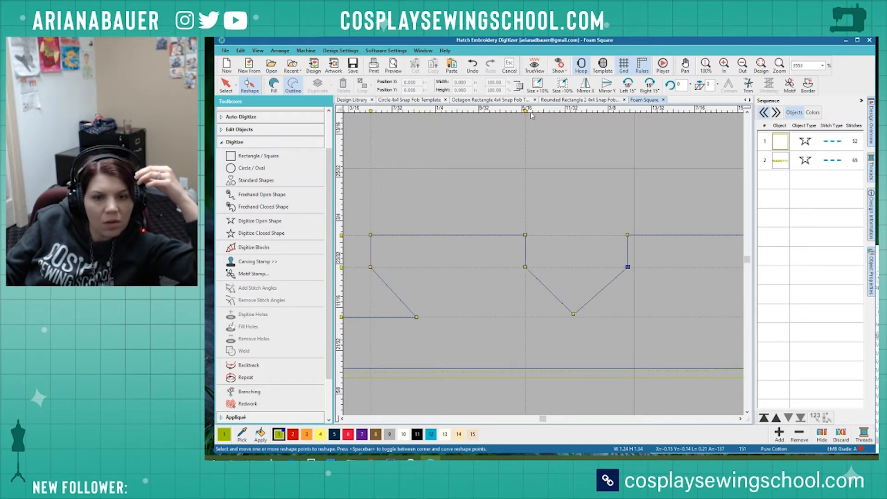
pyautogui.scroll(1, 543, 267)
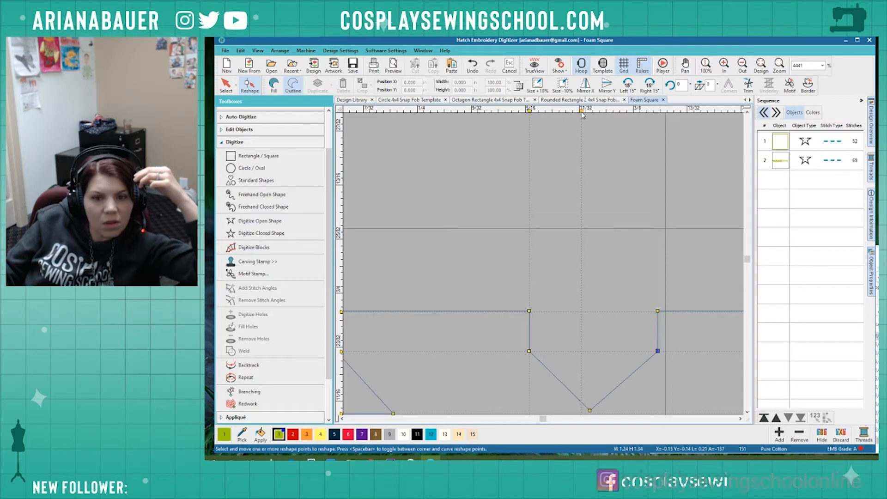
pyautogui.moveTo(623, 292); pyautogui.dragTo(581, 352)
pyautogui.scroll(-2, 536, 260)
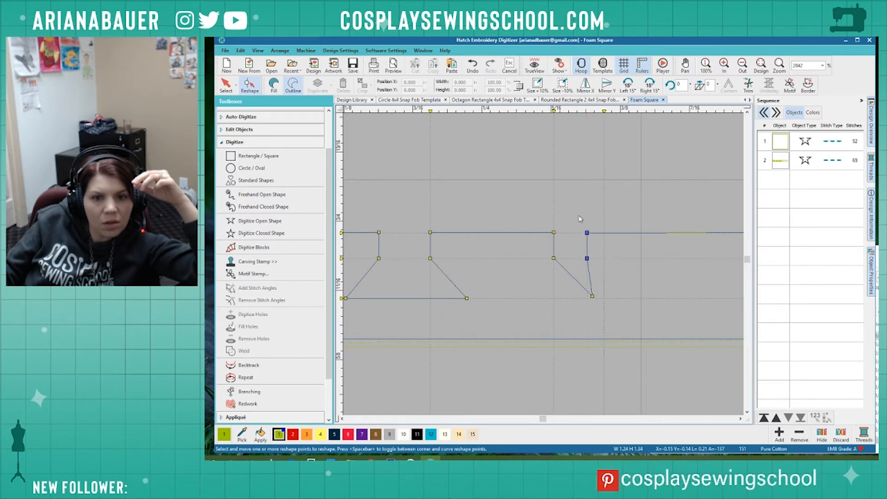
pyautogui.moveTo(579, 218); pyautogui.dragTo(605, 259)
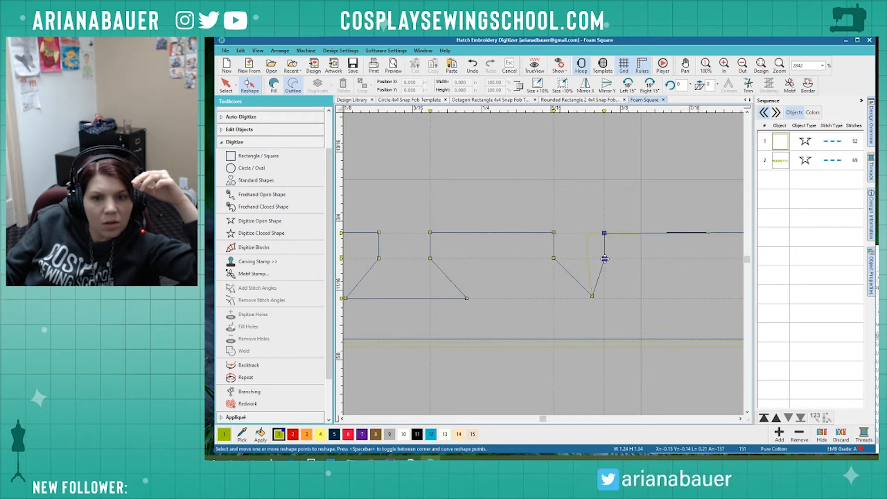
pyautogui.press('z')
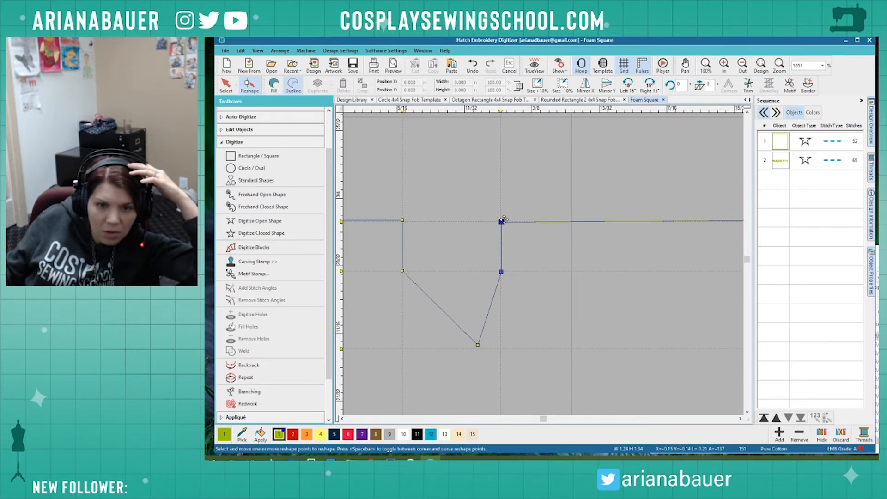
pyautogui.moveTo(502, 222); pyautogui.dragTo(501, 222)
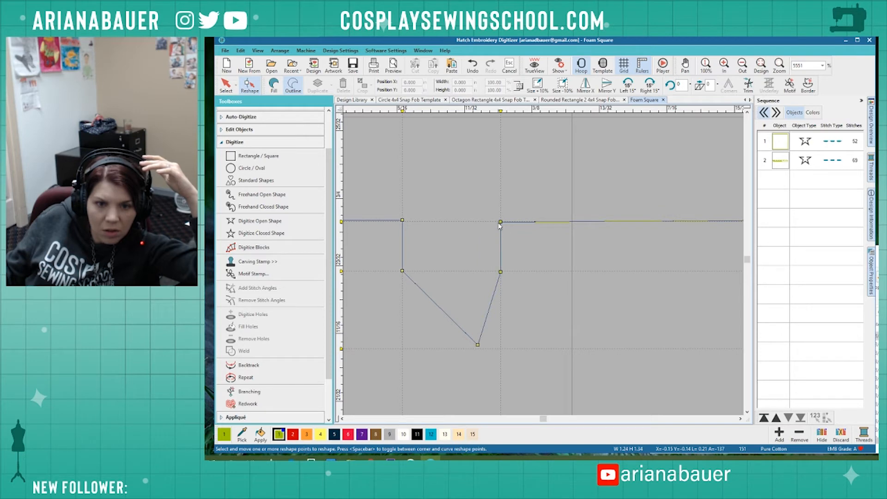
# Move all three points of the following V notch left together to even out its spacing from the previous notch.
pyautogui.scroll(-4, 501, 221)
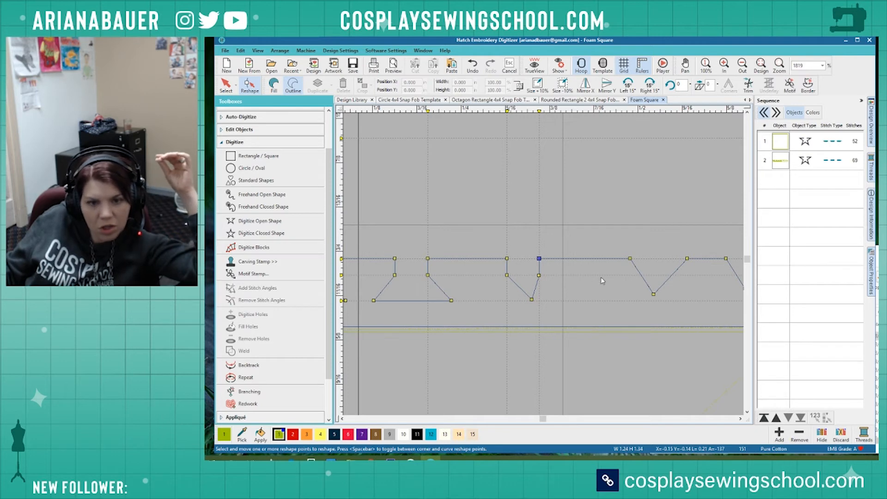
pyautogui.moveTo(701, 304); pyautogui.dragTo(700, 302)
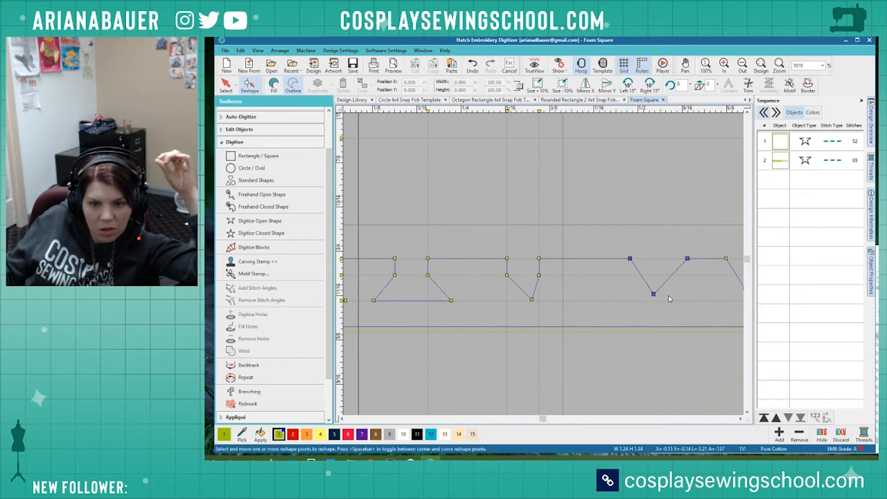
pyautogui.press('Left')
pyautogui.press('Left')
pyautogui.press('Left')
pyautogui.press('Left')
pyautogui.press('Left')
pyautogui.press('Left')
pyautogui.press('Left')
pyautogui.press('Left')
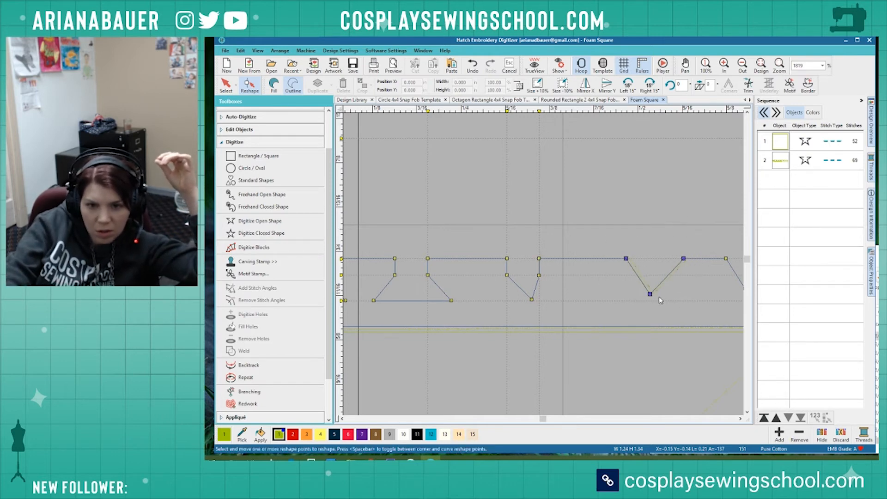
pyautogui.press('Left')
pyautogui.press('Left')
pyautogui.press('Left')
pyautogui.press('Left')
pyautogui.press('Left')
pyautogui.press('Left')
pyautogui.press('Left')
pyautogui.press('Left')
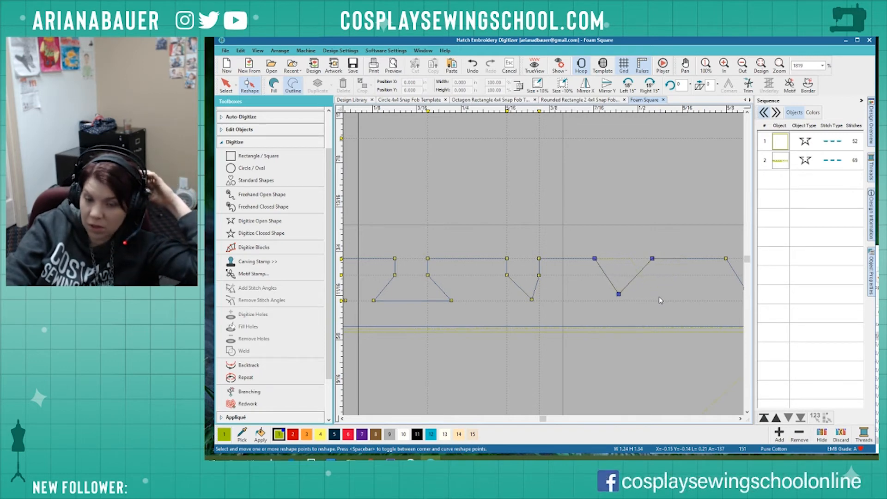
pyautogui.press('Right')
pyautogui.scroll(-4, 625, 287)
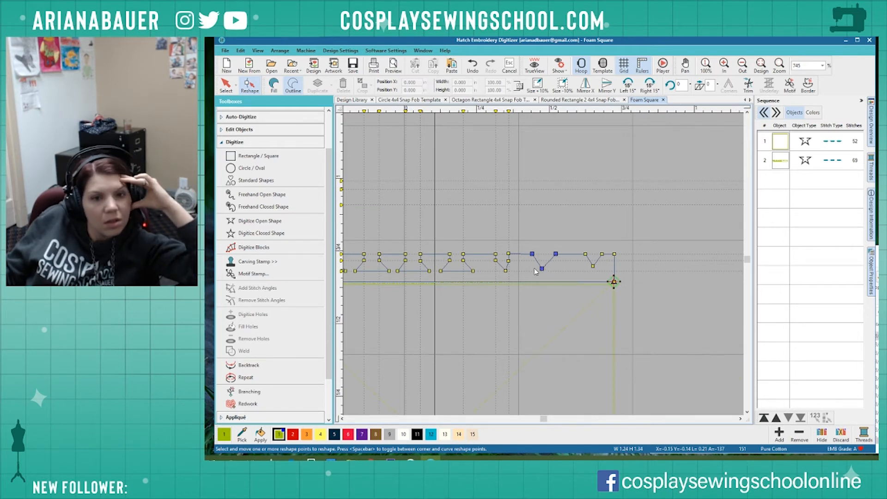
pyautogui.scroll(5, 500, 277)
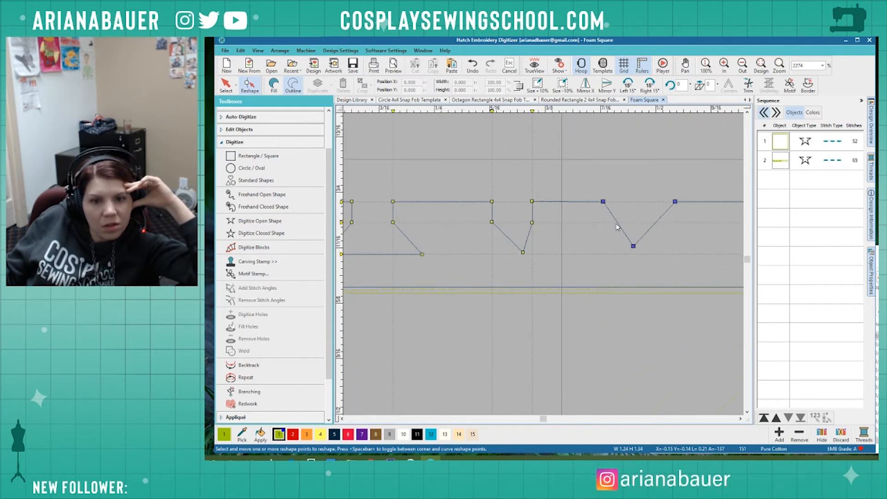
pyautogui.scroll(3, 619, 224)
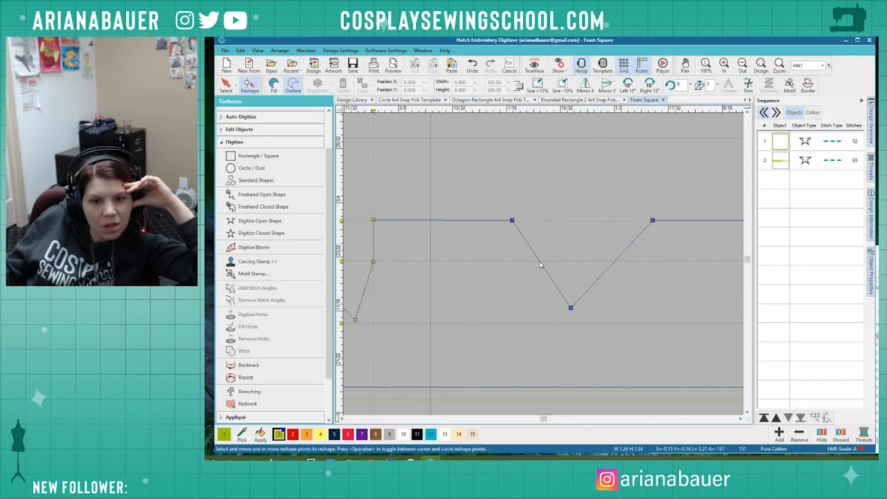
# Add a neck point on the V notch's left slope at the neck guide and align it directly under the upper-left corner.
pyautogui.moveTo(540, 261); pyautogui.dragTo(512, 260)
pyautogui.hotkey('ctrl', 'z')
pyautogui.click(536, 286)
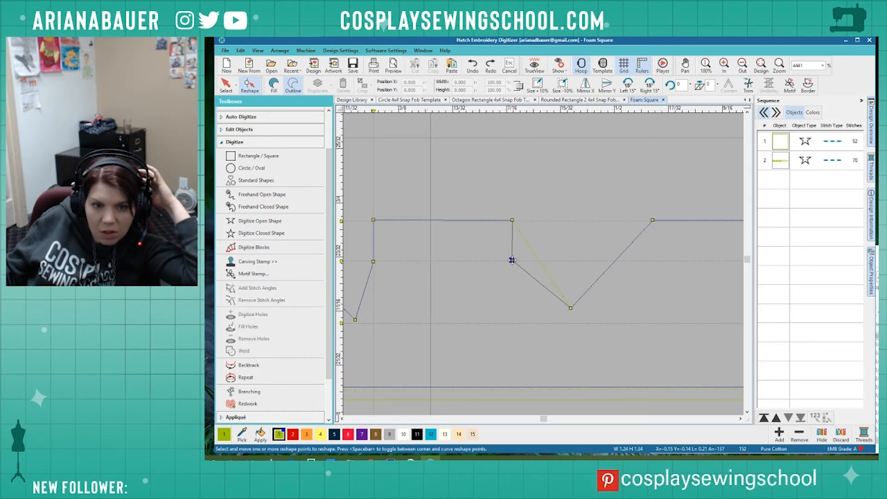
pyautogui.moveTo(512, 260); pyautogui.dragTo(513, 260)
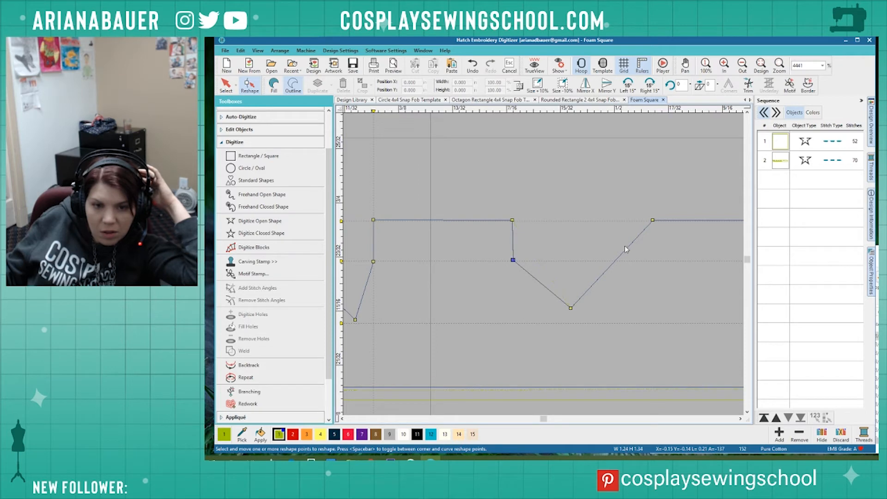
pyautogui.press('Left')
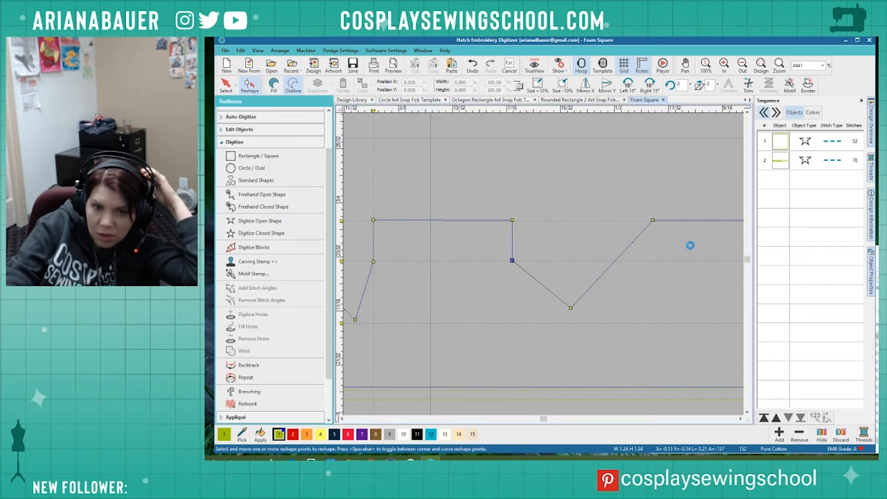
# Add a neck point on the notch's right slope at the neck guide and move the upper-right corner left directly above it.
pyautogui.click(614, 261)
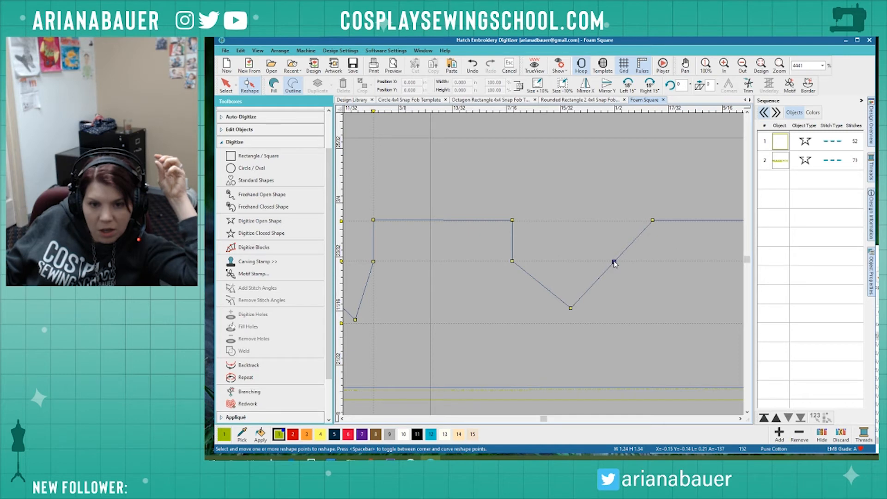
pyautogui.click(655, 221)
pyautogui.press('Left')
pyautogui.press('Left')
pyautogui.press('Left')
pyautogui.press('Left')
pyautogui.press('Left')
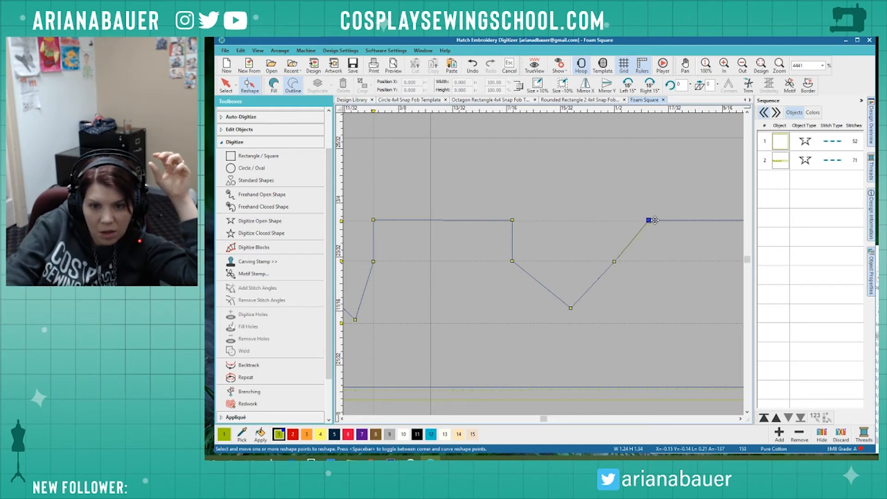
pyautogui.press('Left')
pyautogui.press('Left')
pyautogui.press('Left')
pyautogui.press('Left')
pyautogui.press('Left')
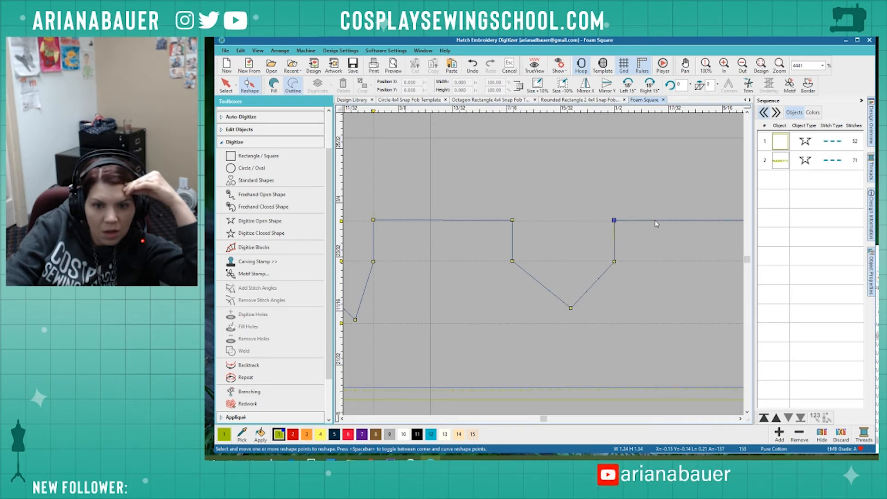
# Move the notch's upper-right corner and right neck point left together to narrow it, and place its tip on the base guide as the lower-left corner.
pyautogui.moveTo(569, 201); pyautogui.dragTo(630, 292)
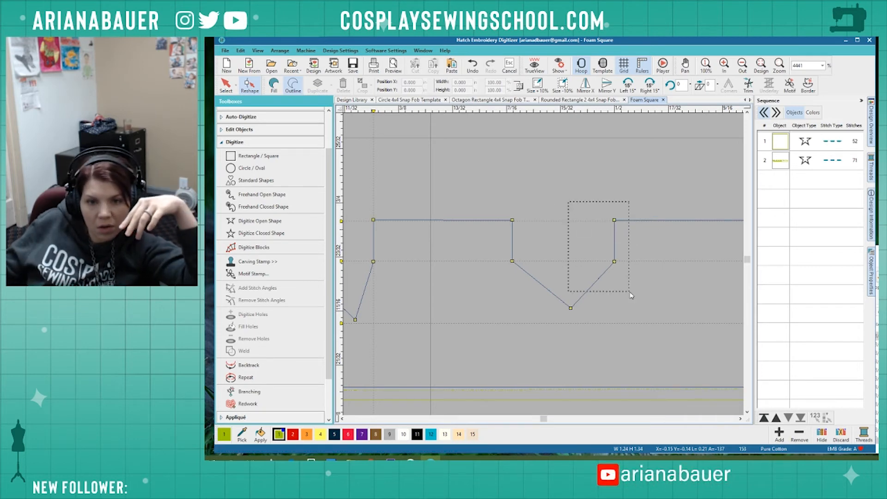
pyautogui.press('Left')
pyautogui.press('Left')
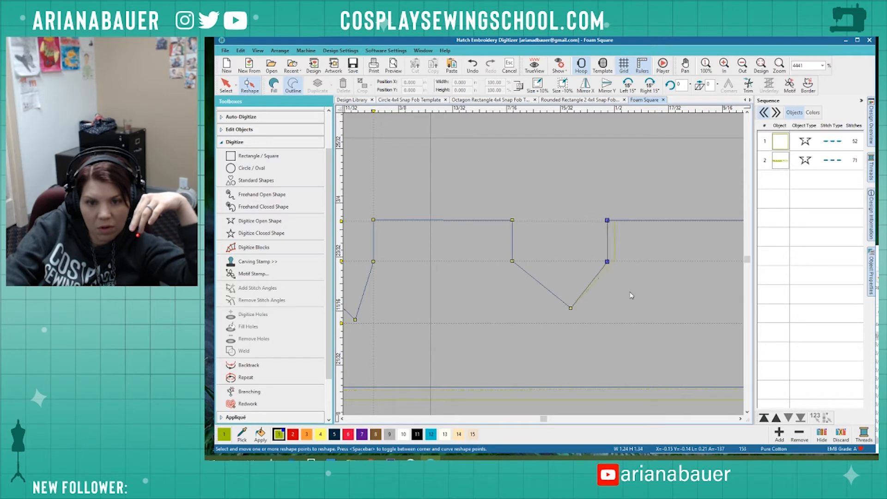
pyautogui.press('Left')
pyautogui.press('Left')
pyautogui.press('Left')
pyautogui.press('Left')
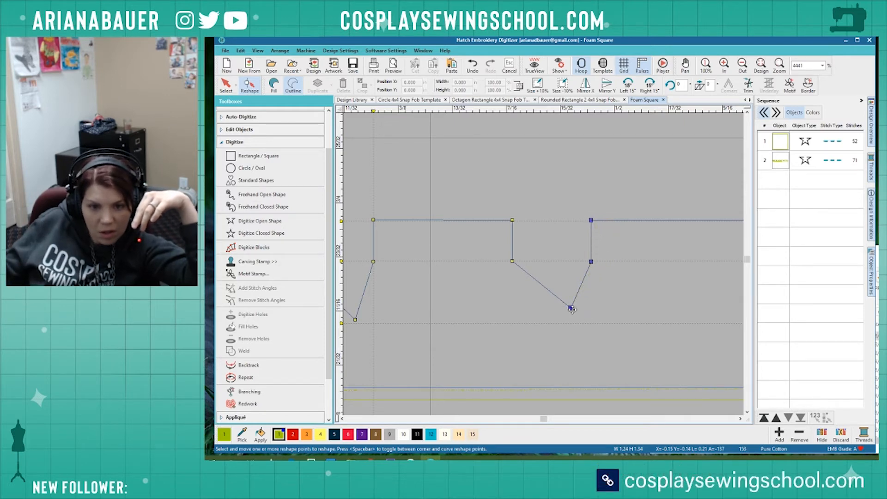
pyautogui.moveTo(572, 309); pyautogui.dragTo(466, 325)
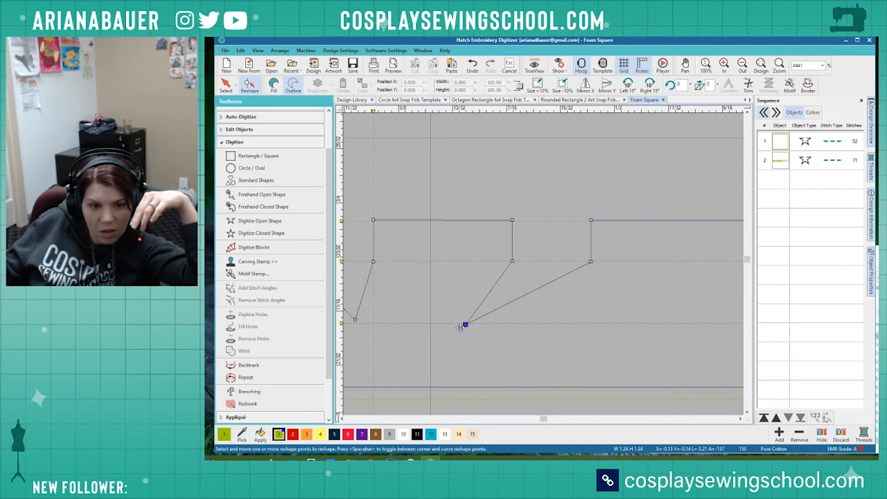
pyautogui.scroll(-2, 544, 265)
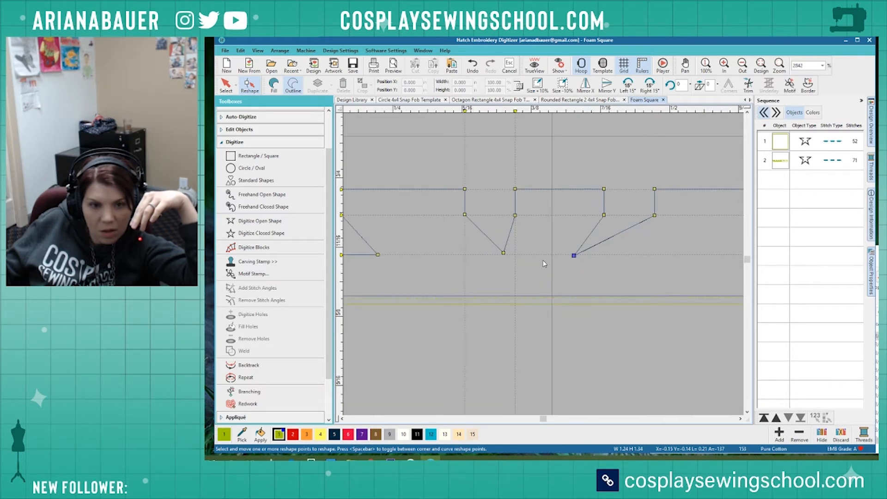
# Add a lower-left corner to the previous notch on the base guide and move its tip right onto that guide to flatten the bottom.
pyautogui.click(484, 233)
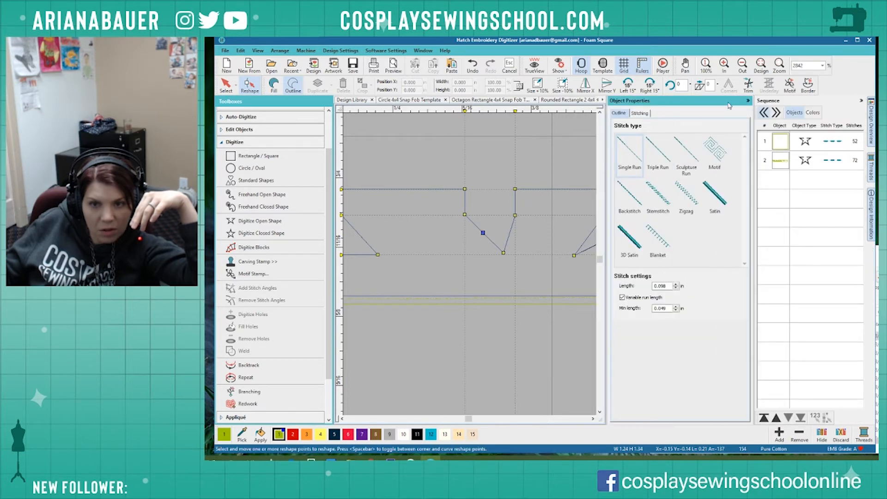
pyautogui.click(749, 101)
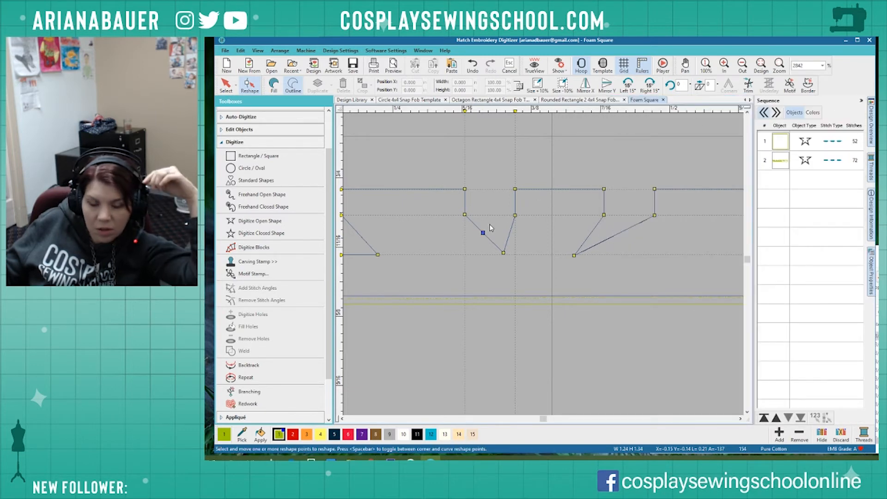
pyautogui.moveTo(483, 233); pyautogui.dragTo(438, 255)
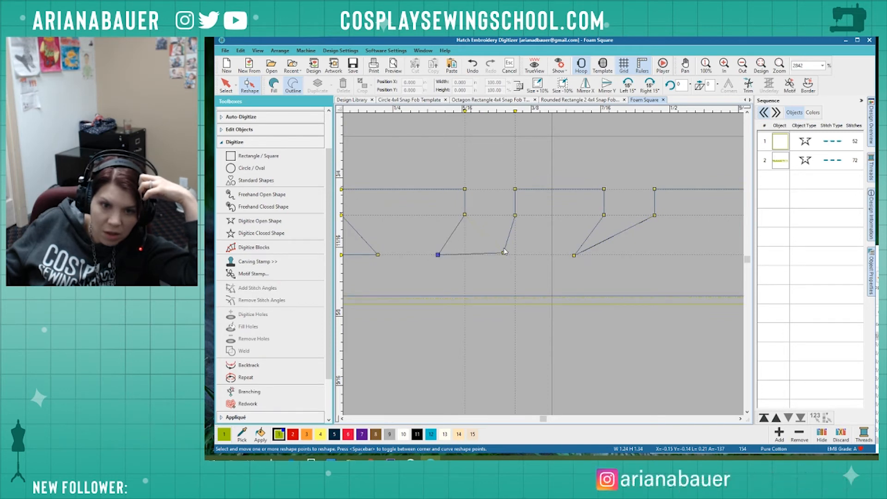
pyautogui.moveTo(503, 252); pyautogui.dragTo(538, 254)
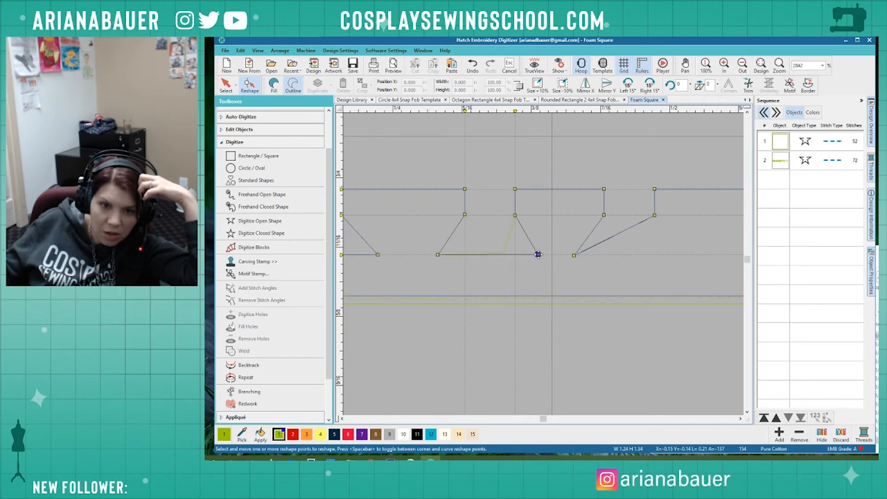
pyautogui.click(439, 254)
# Add a lower-right corner to the last narrowed notch, flare it slightly outward, and level both bottom corners on the base guide.
pyautogui.moveTo(597, 244); pyautogui.dragTo(678, 253)
pyautogui.scroll(-3, 497, 203)
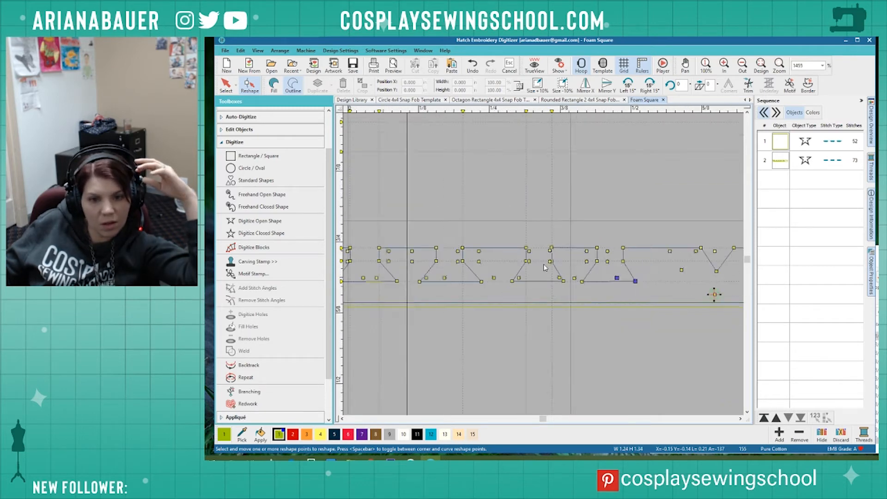
pyautogui.scroll(3, 548, 268)
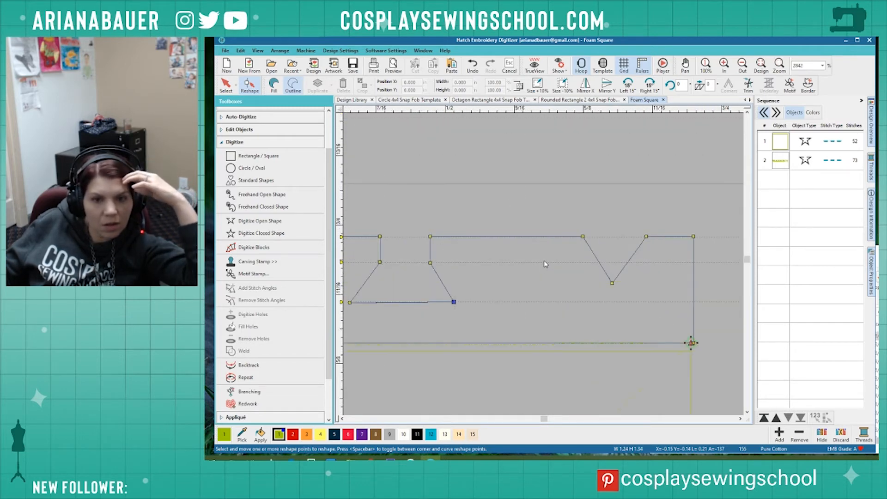
pyautogui.scroll(-2, 472, 266)
pyautogui.scroll(3, 542, 262)
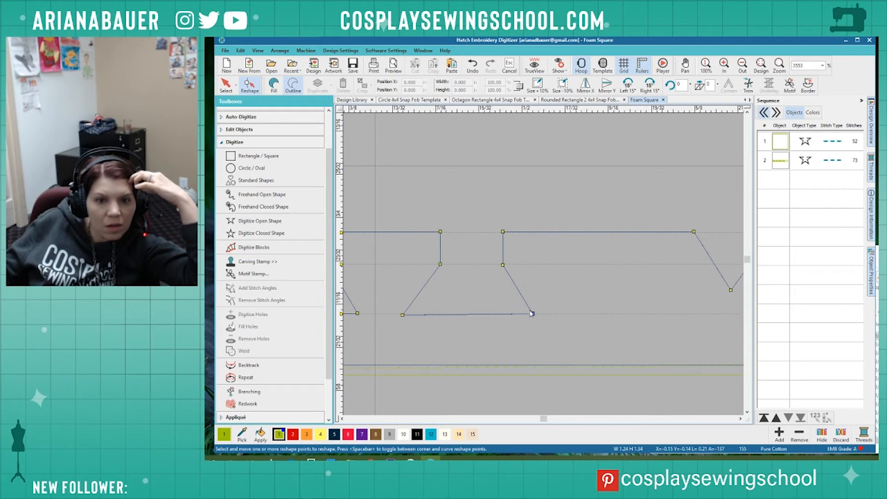
pyautogui.moveTo(532, 313); pyautogui.dragTo(536, 314)
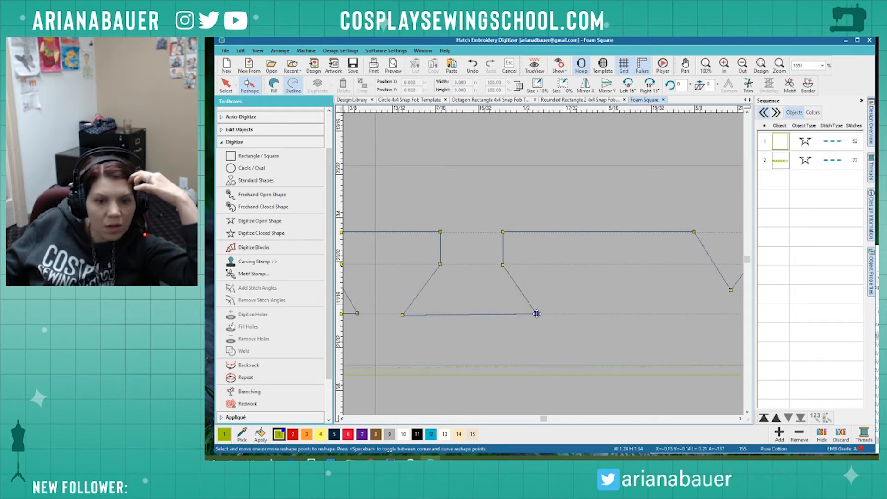
pyautogui.click(403, 315)
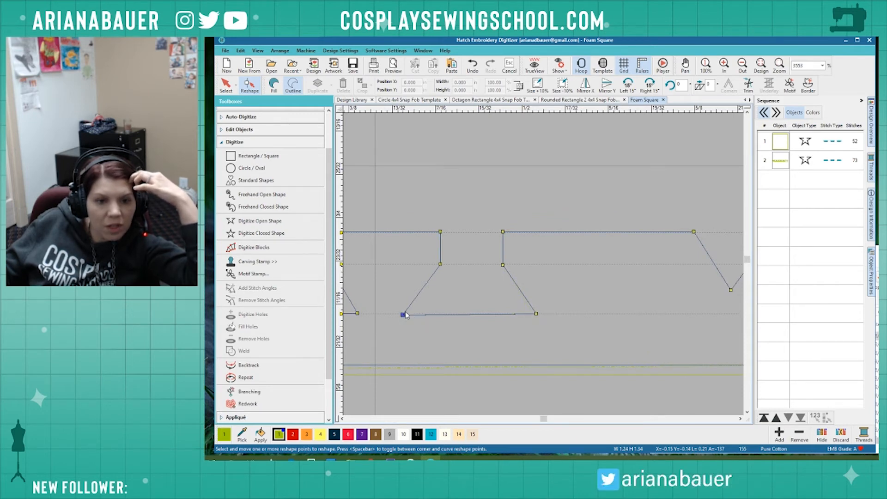
pyautogui.moveTo(406, 316); pyautogui.dragTo(405, 312)
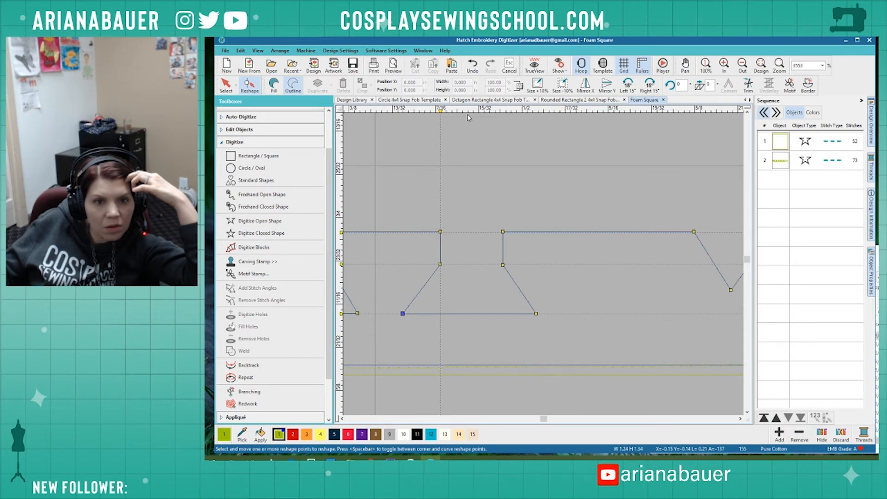
# Add a vertical guide inside the notch's right side and move that side's three points left together onto it.
pyautogui.click(480, 114)
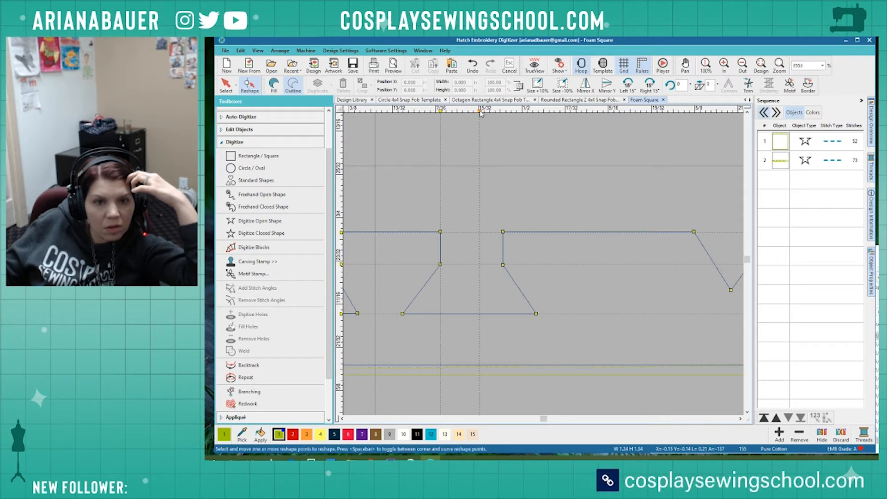
pyautogui.moveTo(496, 202); pyautogui.dragTo(549, 329)
pyautogui.press('Left')
pyautogui.press('Left')
pyautogui.press('Left')
pyautogui.press('Left')
pyautogui.press('Left')
pyautogui.press('Left')
pyautogui.press('Left')
pyautogui.press('Left')
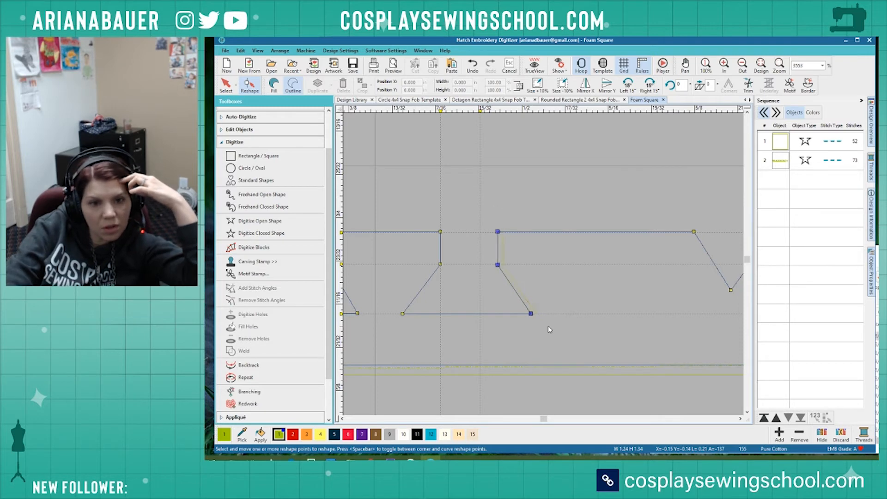
pyautogui.press('Left')
pyautogui.press('Left')
pyautogui.press('Left')
pyautogui.press('Left')
pyautogui.press('Left')
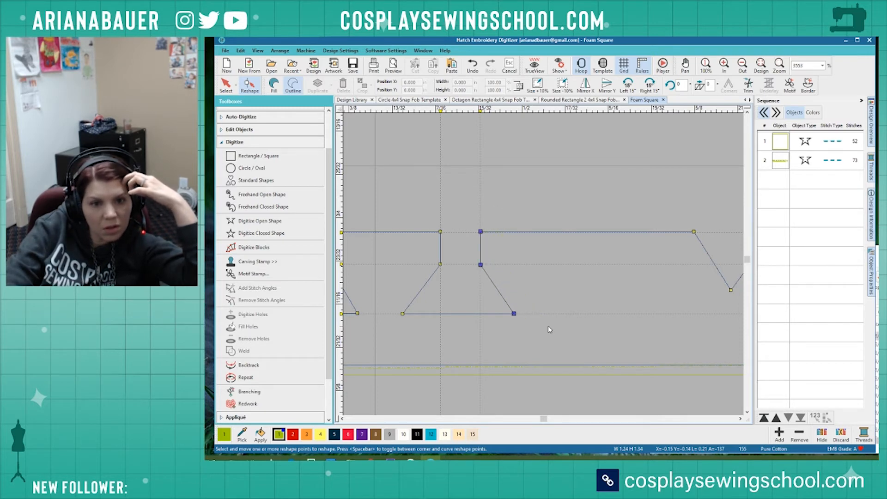
# Move the last two dovetail notches slightly left together, and shift the last one's right side slightly right to widen it.
pyautogui.scroll(-4, 546, 263)
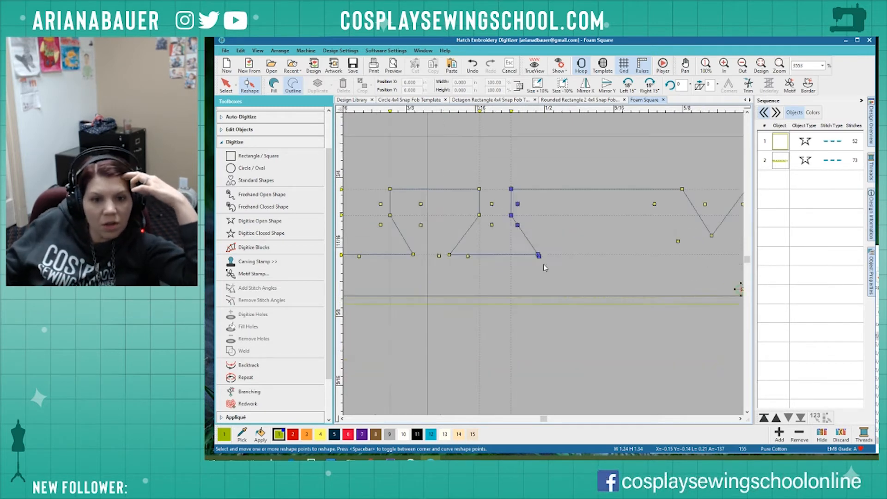
pyautogui.scroll(-4, 550, 262)
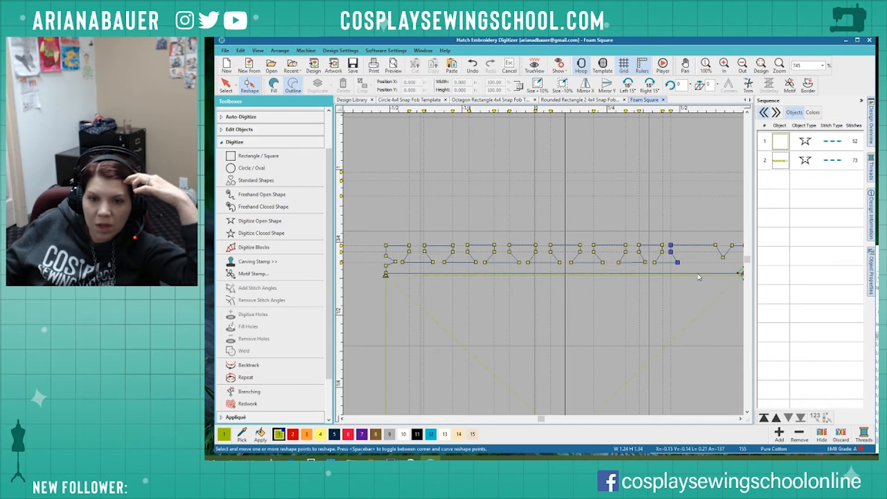
pyautogui.moveTo(610, 231); pyautogui.dragTo(684, 272)
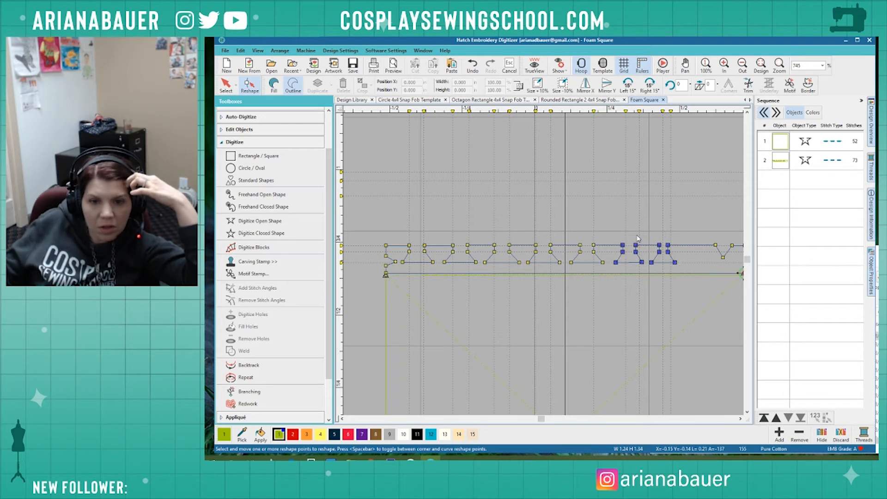
pyautogui.click(669, 233)
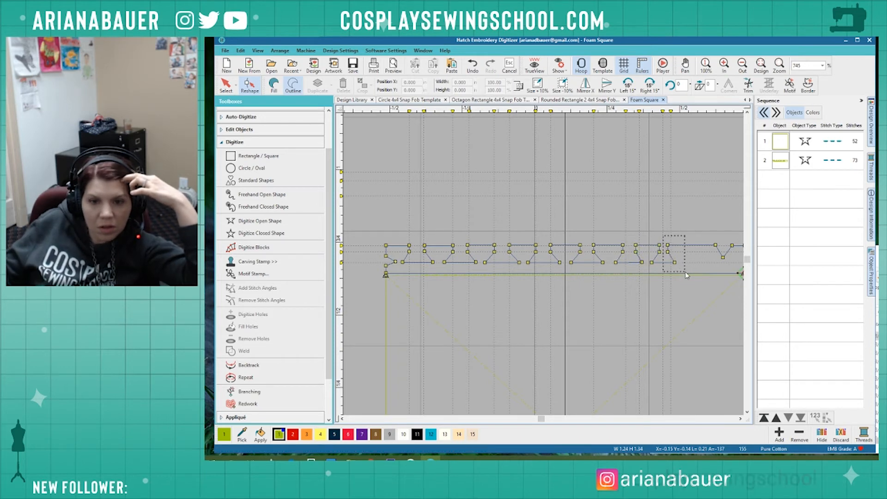
pyautogui.moveTo(664, 239); pyautogui.dragTo(687, 275)
pyautogui.press('Right')
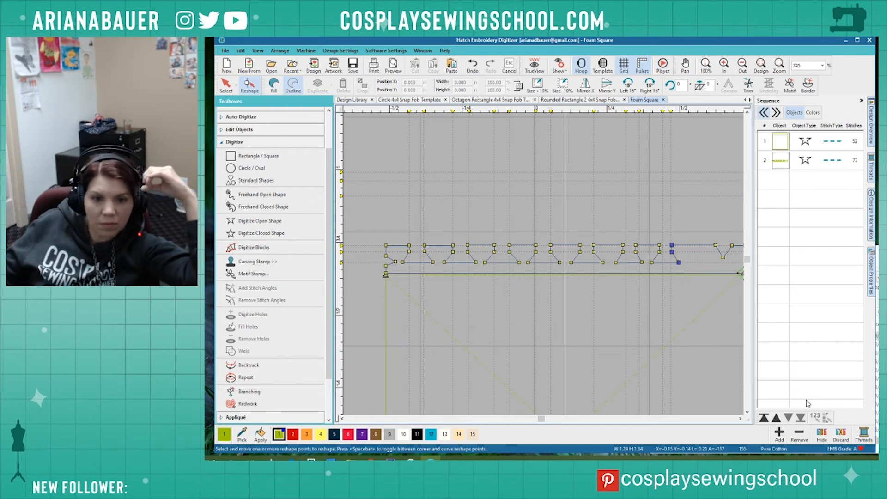
pyautogui.scroll(-2, 603, 264)
pyautogui.scroll(3, 543, 265)
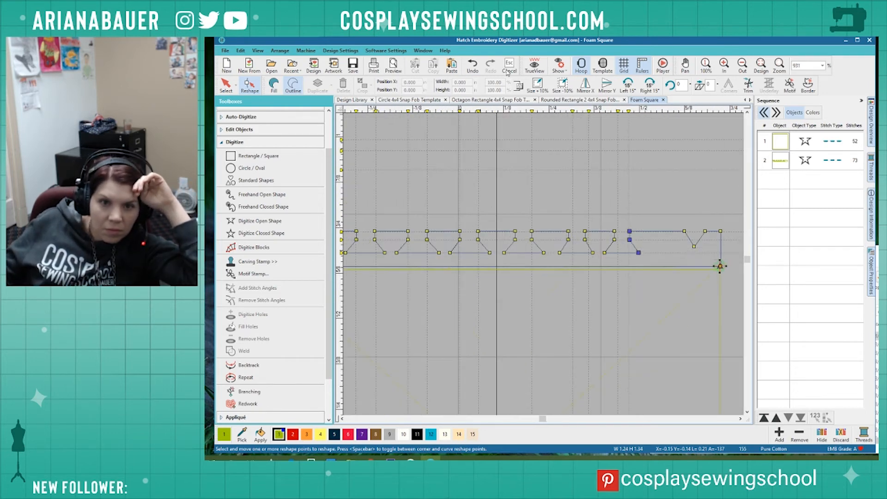
# Turn on TrueView and convert the notched outline to a Tatami fill, then finish reshaping.
pyautogui.click(535, 66)
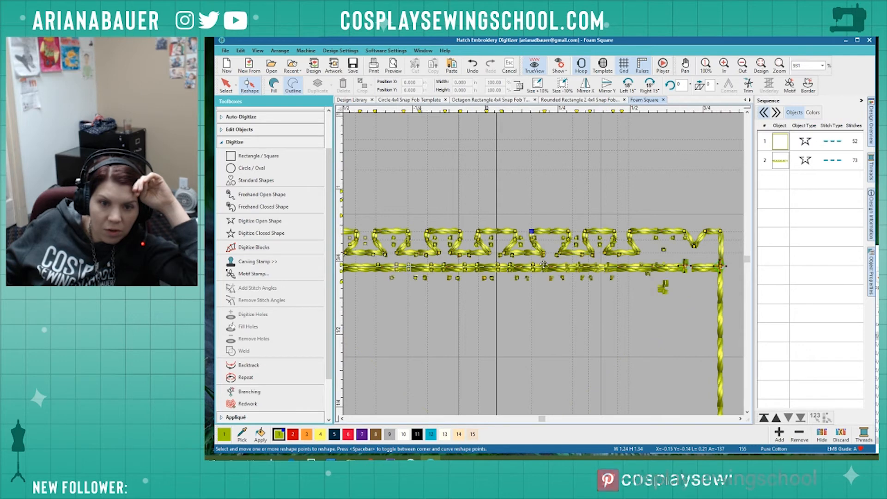
pyautogui.scroll(-2, 437, 116)
pyautogui.click(274, 85)
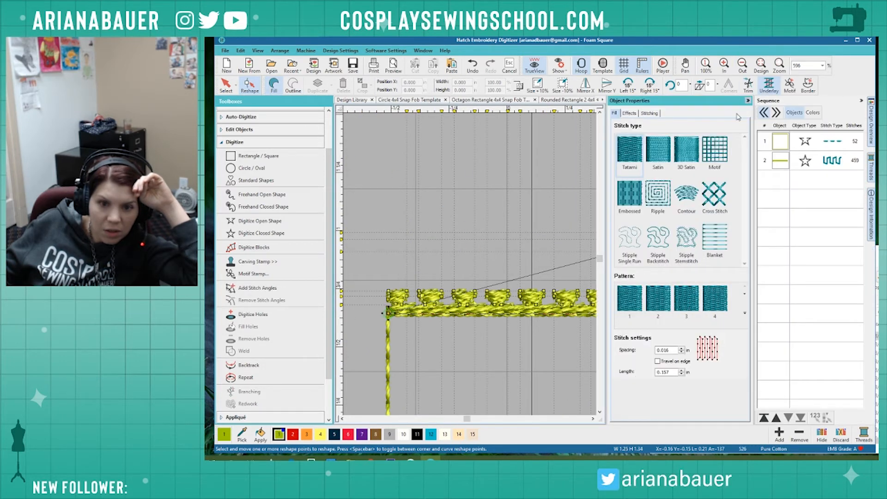
pyautogui.click(748, 100)
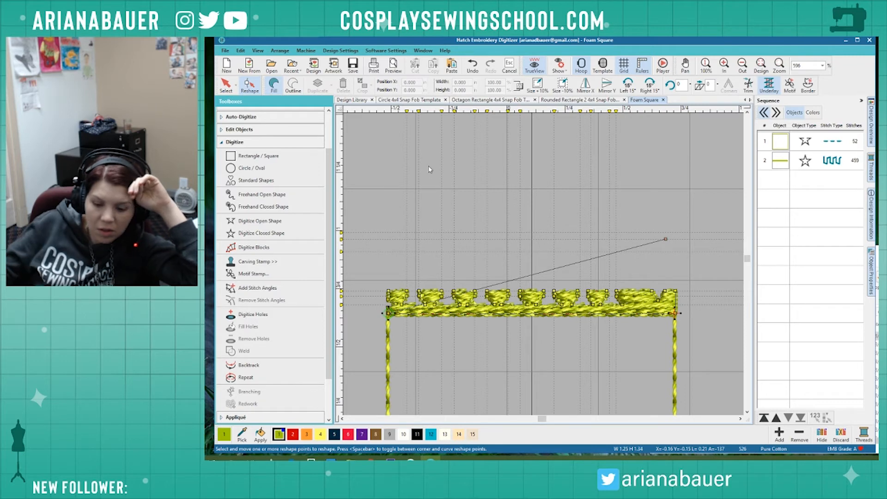
pyautogui.press('Escape')
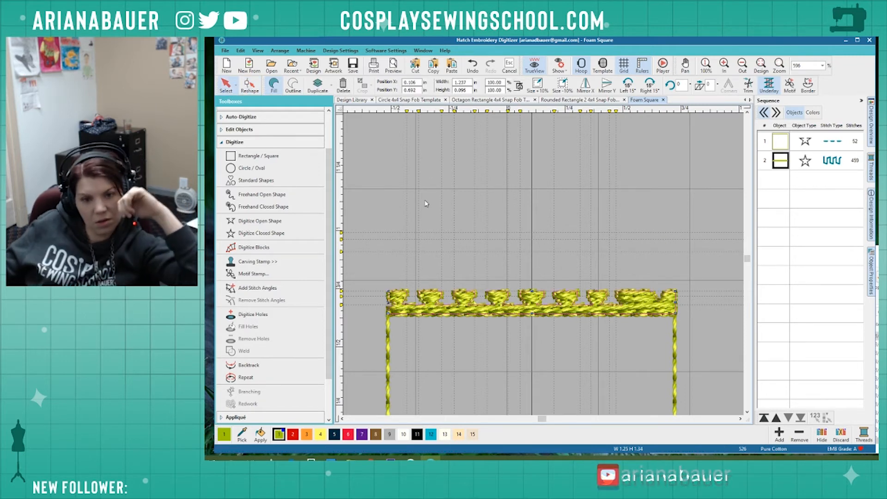
pyautogui.scroll(-2, 402, 295)
pyautogui.scroll(-2, 605, 313)
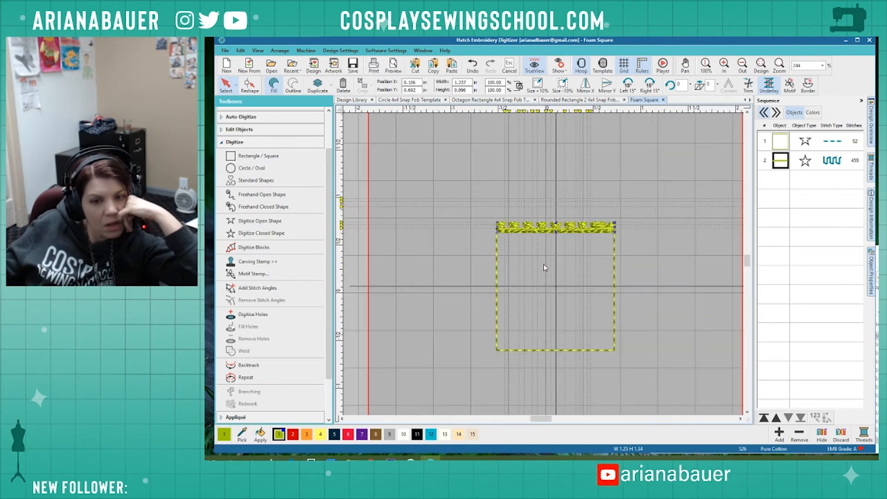
# Convert the notched Tatami fill back to a Single Run outline in Reshape mode and dismiss its object properties.
pyautogui.press('Escape')
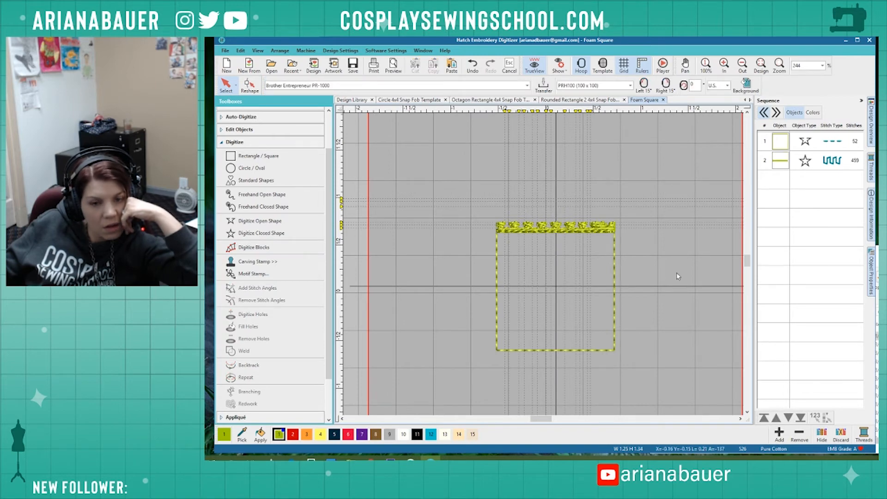
pyautogui.scroll(3, 544, 265)
pyautogui.scroll(2, 464, 221)
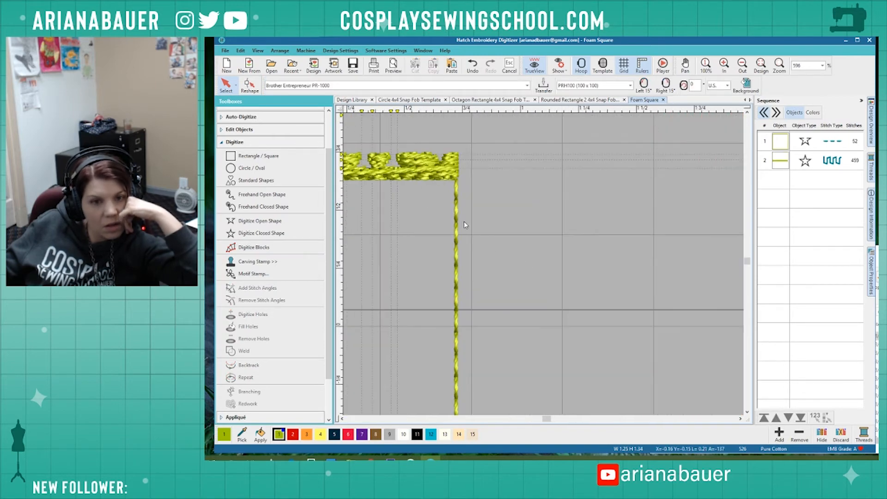
pyautogui.scroll(-4, 544, 265)
pyautogui.scroll(2, 543, 265)
pyautogui.click(462, 236)
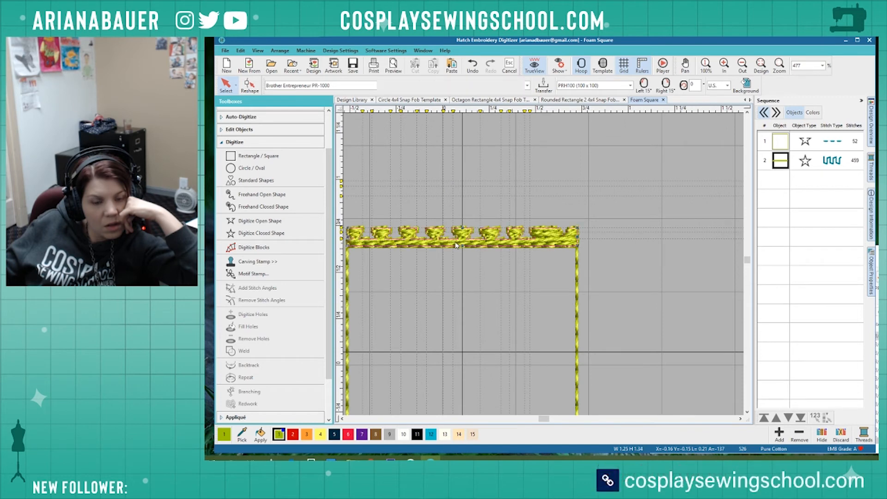
pyautogui.scroll(1, 485, 247)
pyautogui.scroll(1, 544, 267)
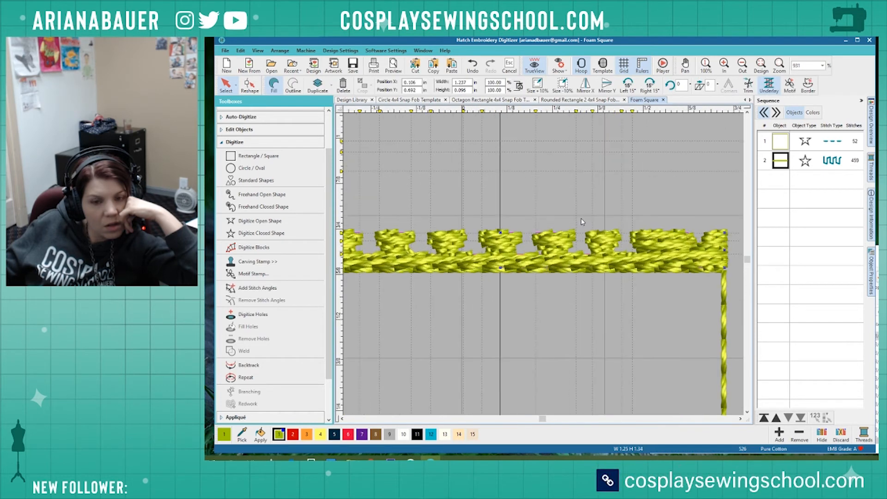
pyautogui.press('Escape')
pyautogui.click(652, 242)
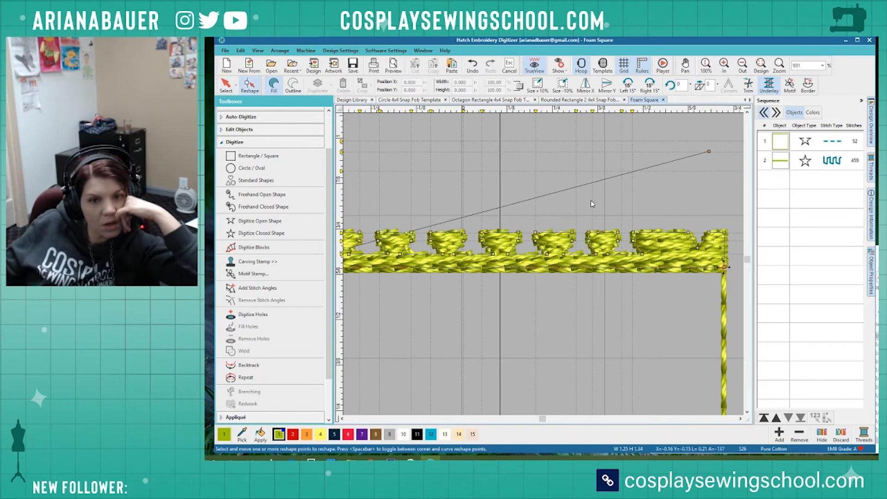
pyautogui.click(289, 91)
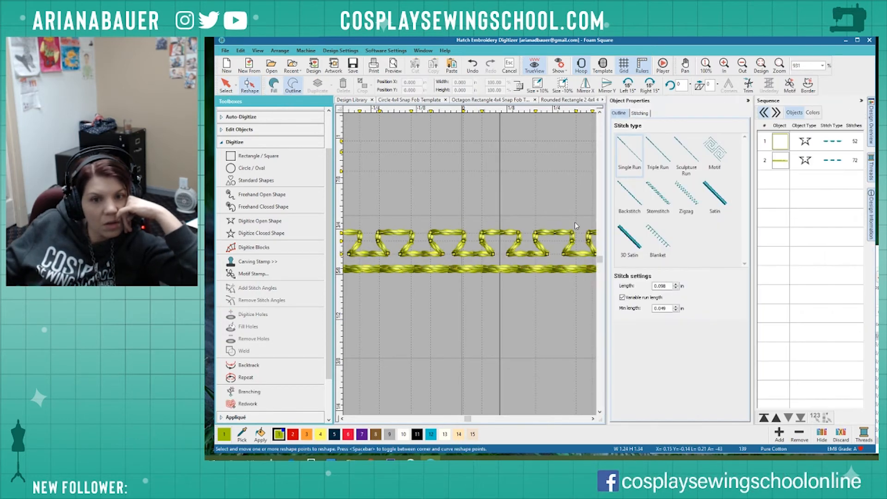
pyautogui.click(748, 100)
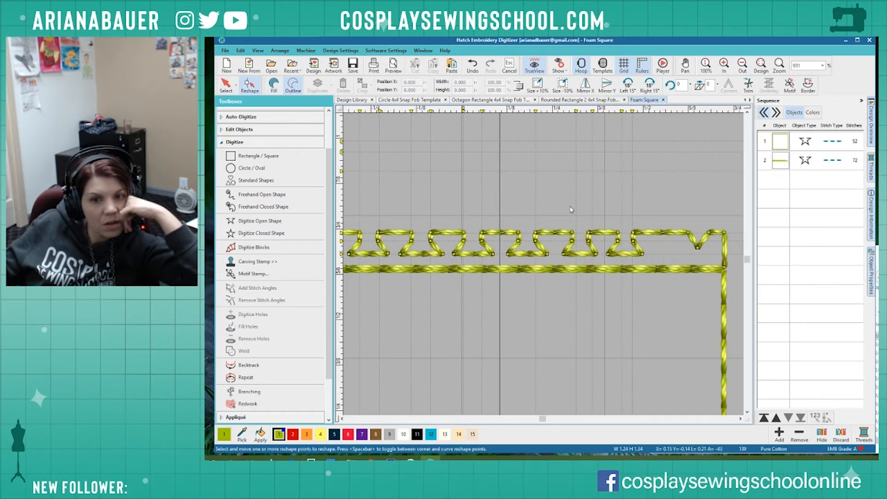
# Select the reshape points of the three finished dovetail notches before the V notch and shift them slightly left together.
pyautogui.scroll(2, 605, 226)
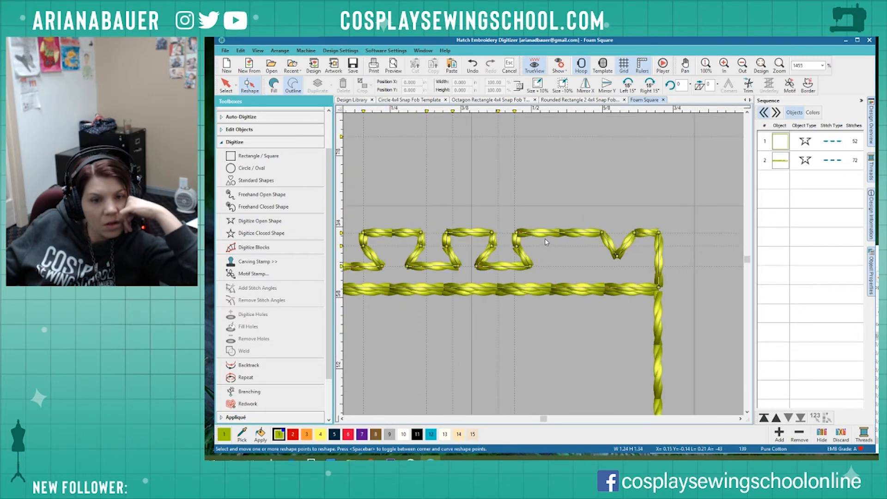
pyautogui.scroll(-5, 543, 246)
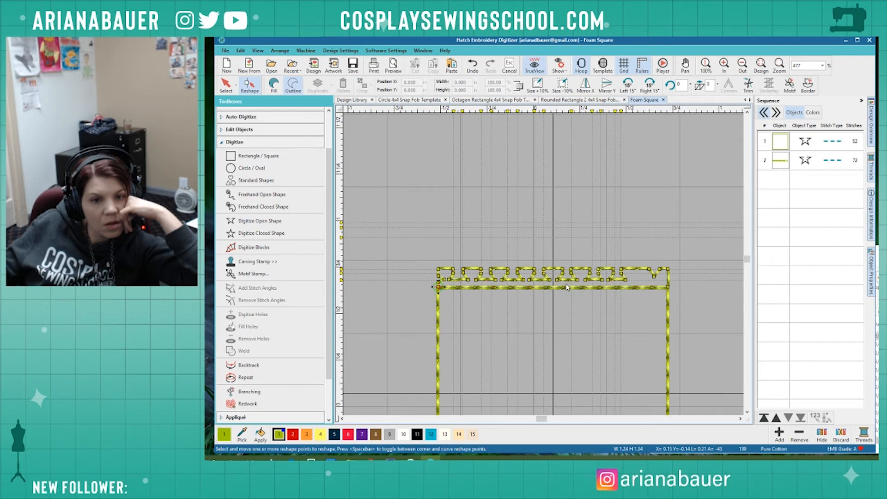
pyautogui.moveTo(555, 253); pyautogui.dragTo(567, 284)
pyautogui.moveTo(621, 290); pyautogui.dragTo(633, 288)
pyautogui.press('Left')
pyautogui.press('Left')
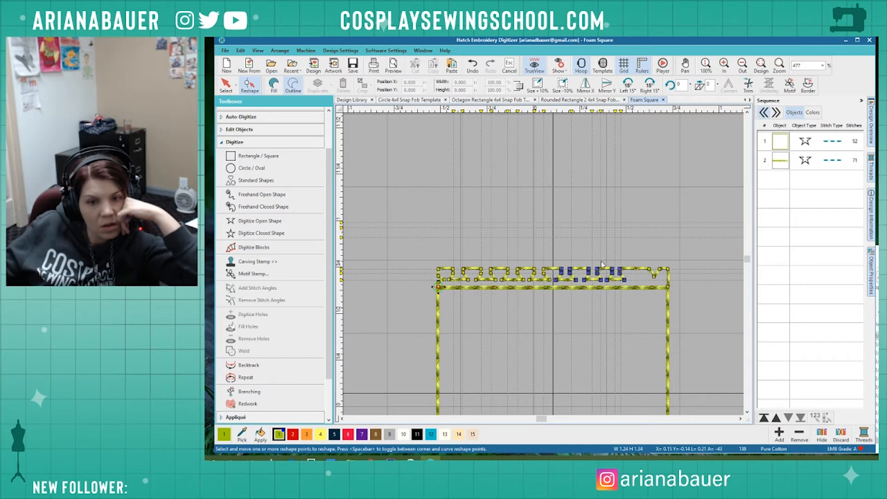
# Form the V notch's left side with a new top corner, a neck point directly below it, and a lower-left corner flared onto the base guide.
pyautogui.scroll(1, 553, 267)
pyautogui.scroll(1, 552, 267)
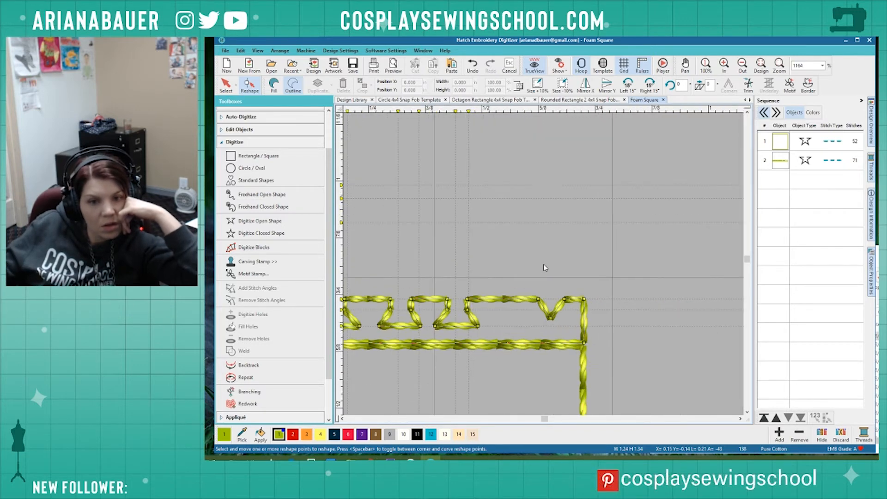
pyautogui.click(519, 300)
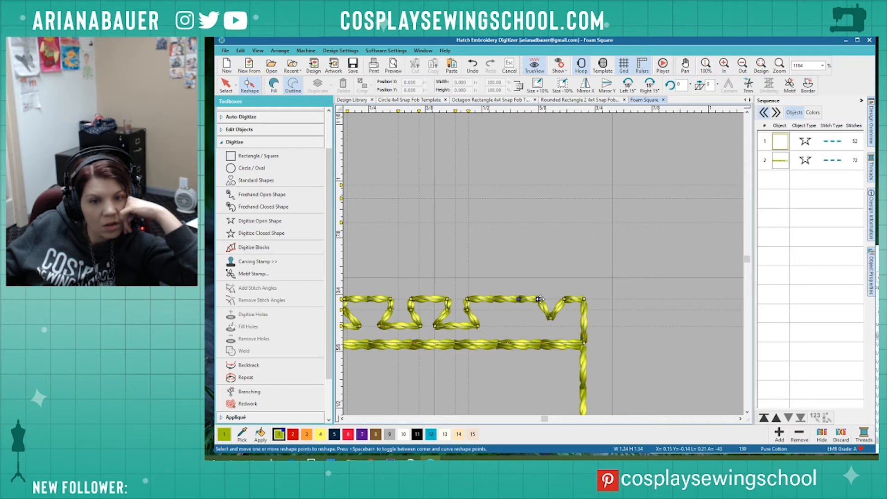
pyautogui.moveTo(539, 299); pyautogui.dragTo(520, 310)
pyautogui.scroll(4, 543, 264)
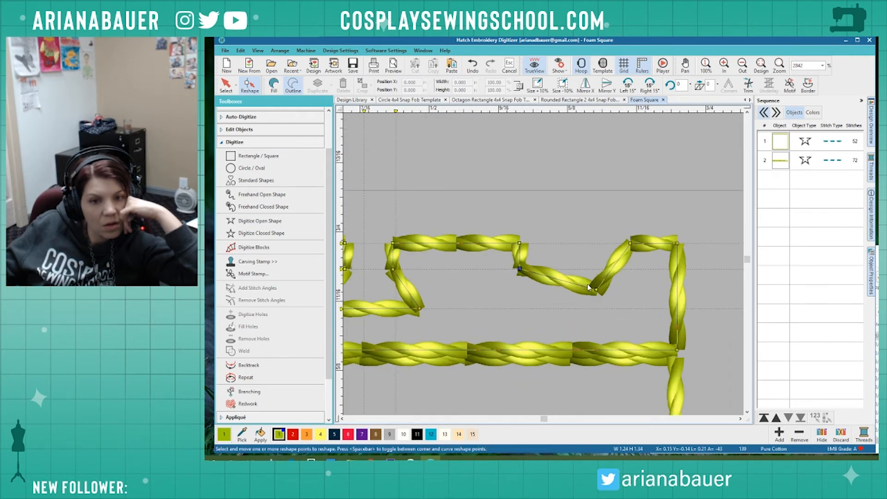
pyautogui.click(566, 282)
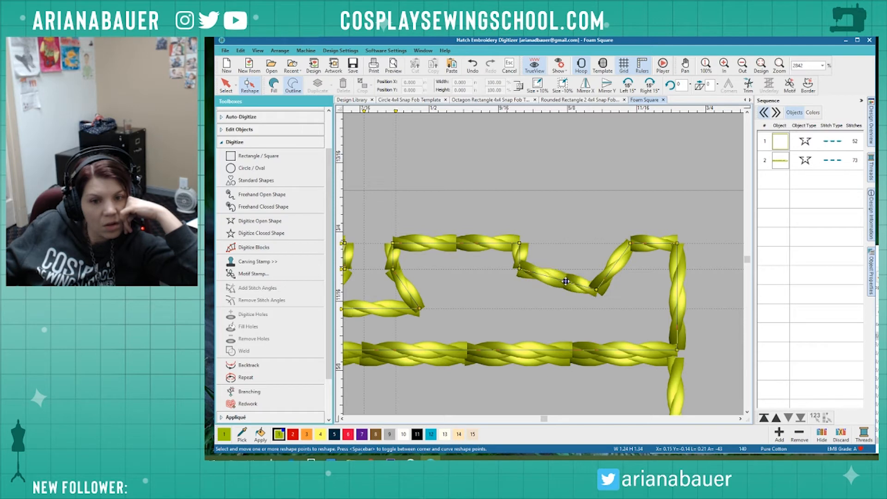
pyautogui.moveTo(566, 281); pyautogui.dragTo(485, 310)
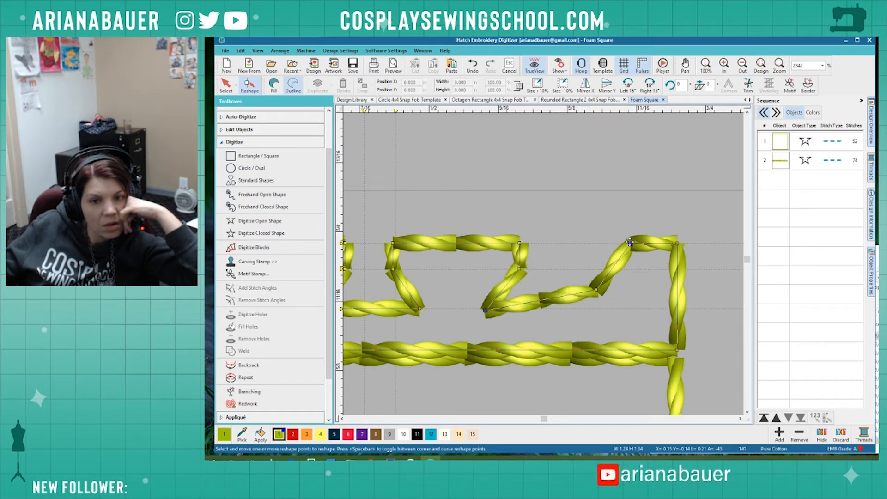
# Move the V notch's upper-right corner left until it sits nearly above the V's bottom point.
pyautogui.click(629, 242)
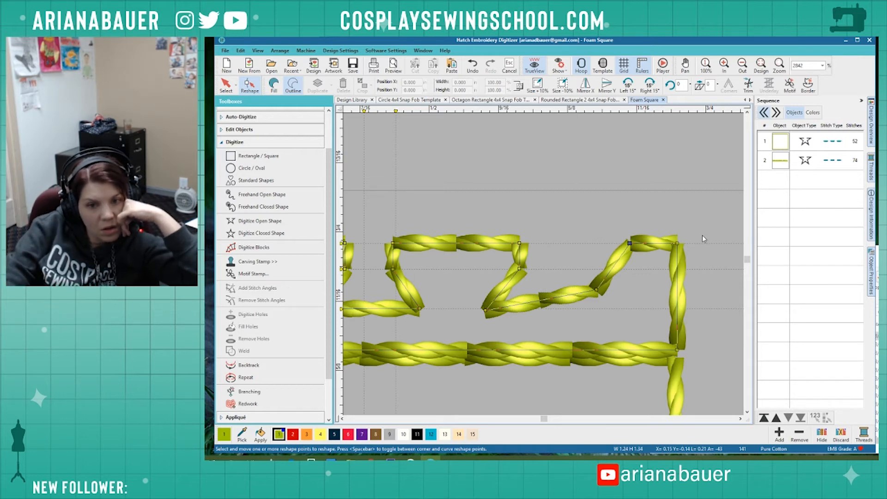
pyautogui.press('Left')
pyautogui.press('Left')
pyautogui.press('Left')
pyautogui.press('Left')
pyautogui.press('Left')
pyautogui.press('Left')
pyautogui.press('Left')
pyautogui.press('Left')
pyautogui.press('Left')
pyautogui.press('Left')
pyautogui.press('Left')
pyautogui.press('Left')
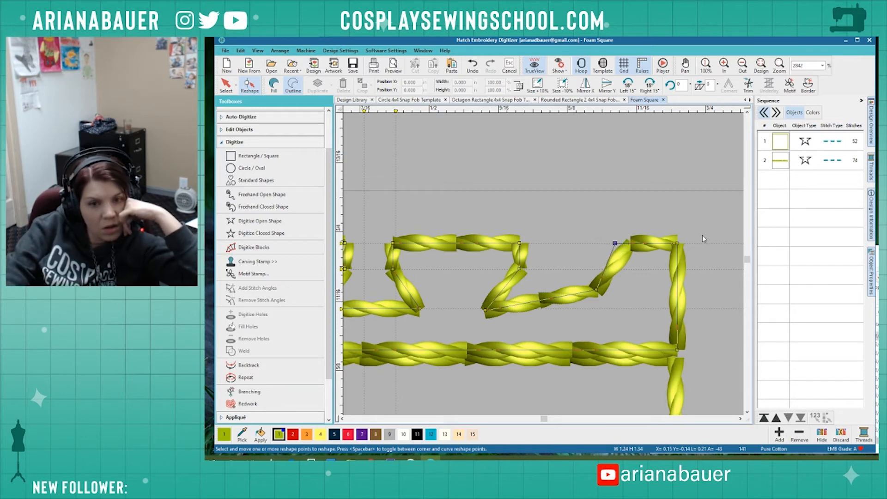
pyautogui.press('Left')
pyautogui.press('Left')
pyautogui.press('Left')
pyautogui.press('Left')
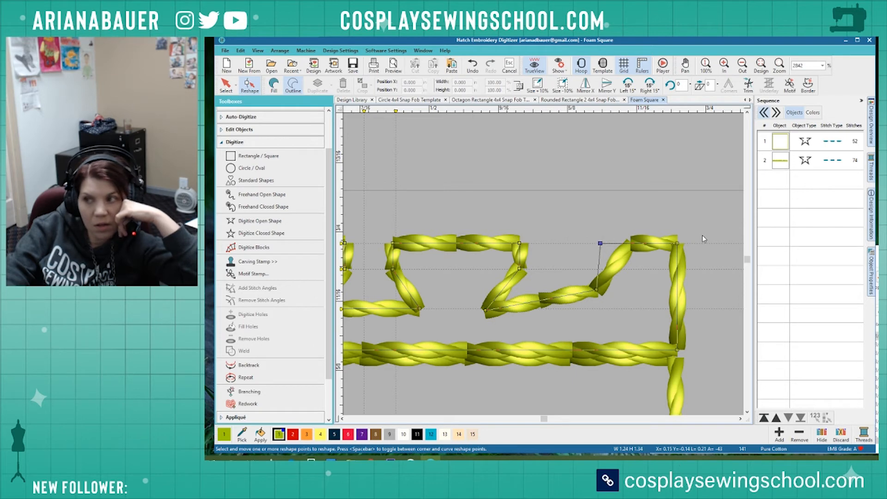
pyautogui.press('Left')
pyautogui.press('Left')
pyautogui.press('Left')
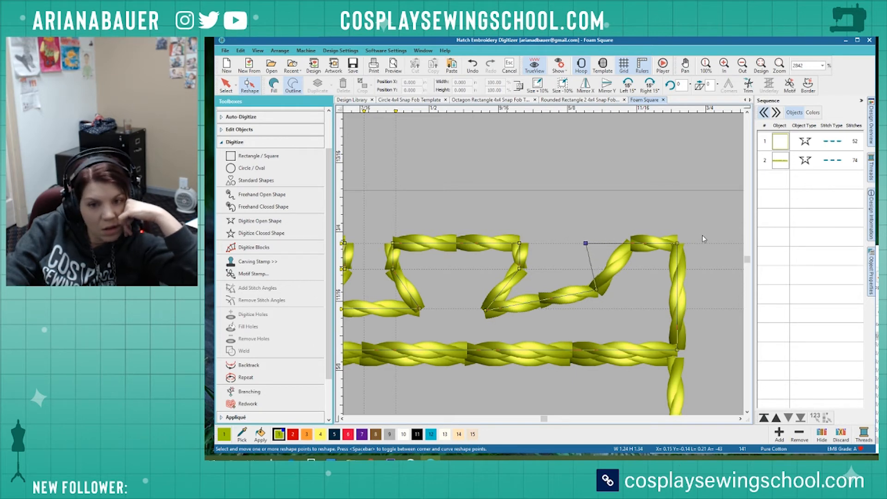
pyautogui.press('Right')
pyautogui.press('Right')
pyautogui.press('Right')
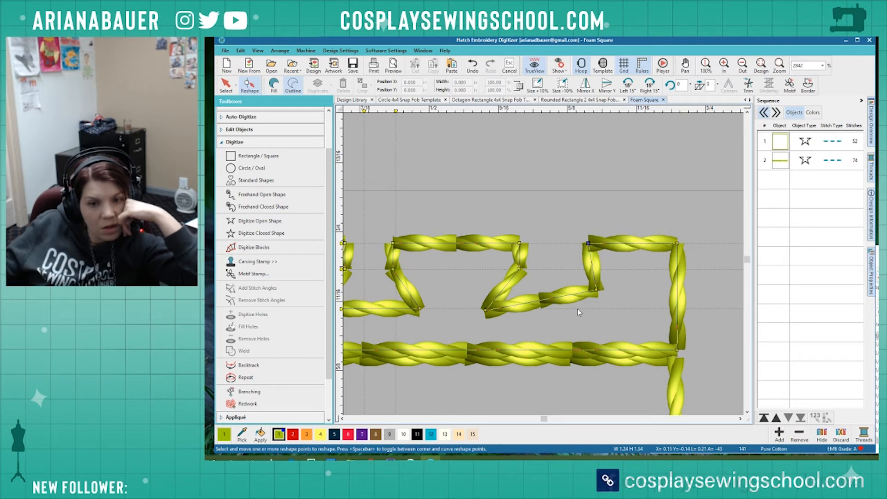
# Raise the V's bottom point to the neck guide and add a lower-right corner flared outward on the base guide.
pyautogui.moveTo(597, 290); pyautogui.dragTo(590, 267)
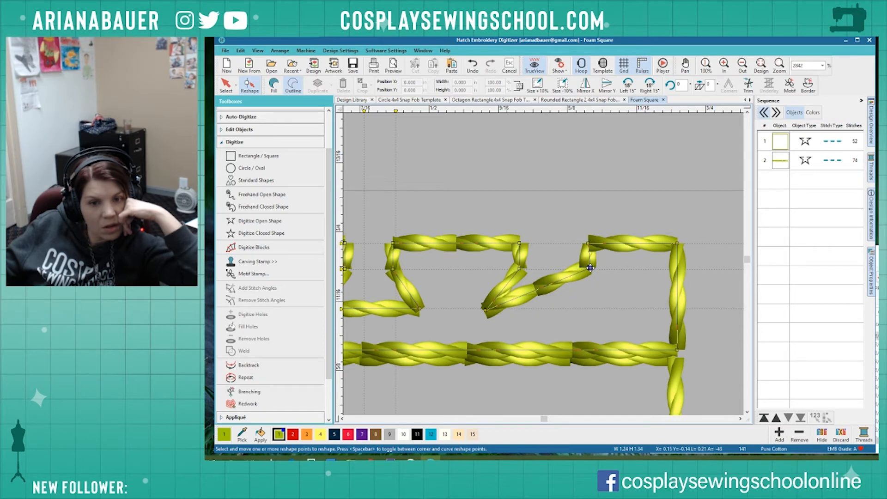
pyautogui.click(554, 287)
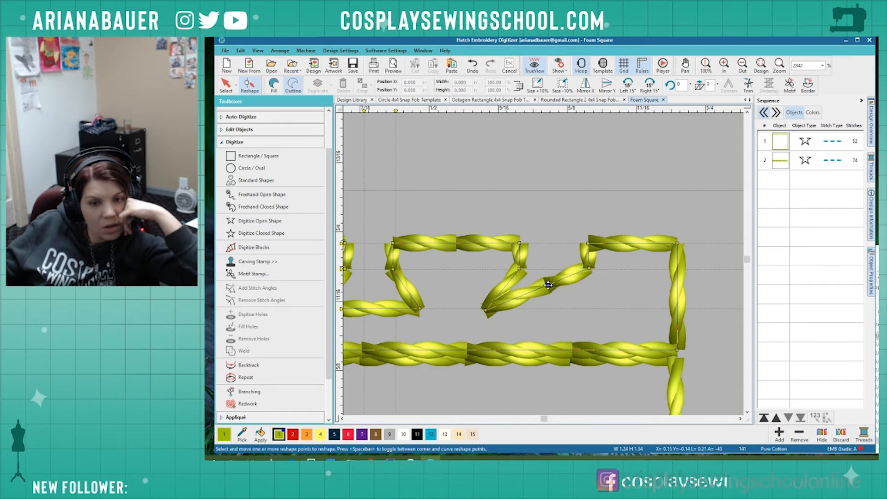
pyautogui.moveTo(553, 285); pyautogui.dragTo(625, 309)
# Select the three points of the new notch's right side and move them left together to narrow the notch.
pyautogui.moveTo(545, 228); pyautogui.dragTo(637, 328)
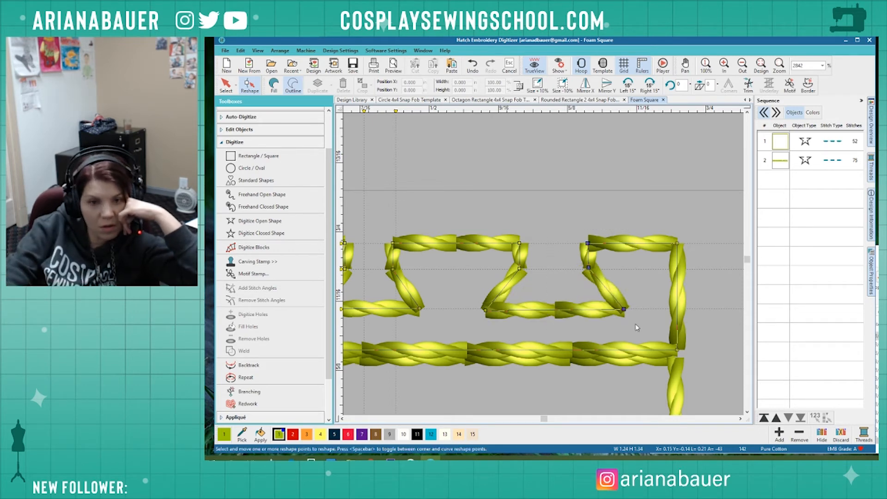
pyautogui.press('Left')
pyautogui.press('Left')
pyautogui.press('Left')
pyautogui.press('Left')
pyautogui.press('Left')
pyautogui.press('Left')
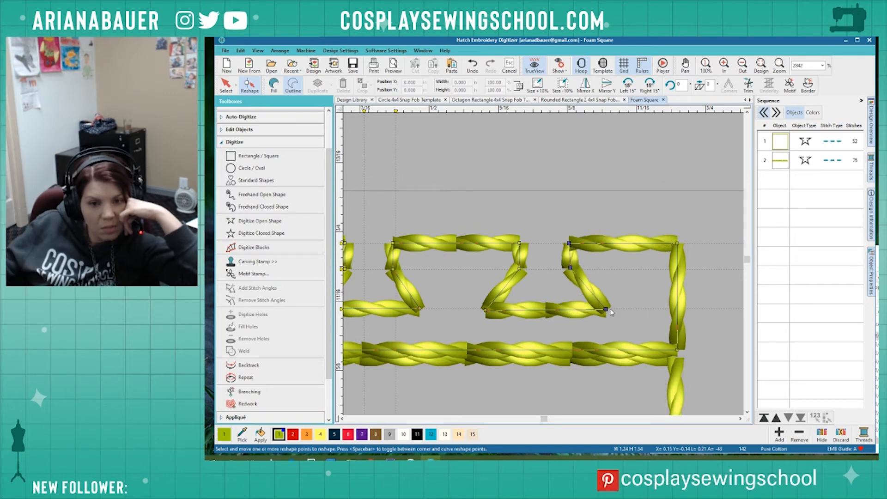
# Straighten the new notch's right neck points and fine-tune its lower-right corner slightly outward along the base guide.
pyautogui.moveTo(607, 310); pyautogui.dragTo(605, 309)
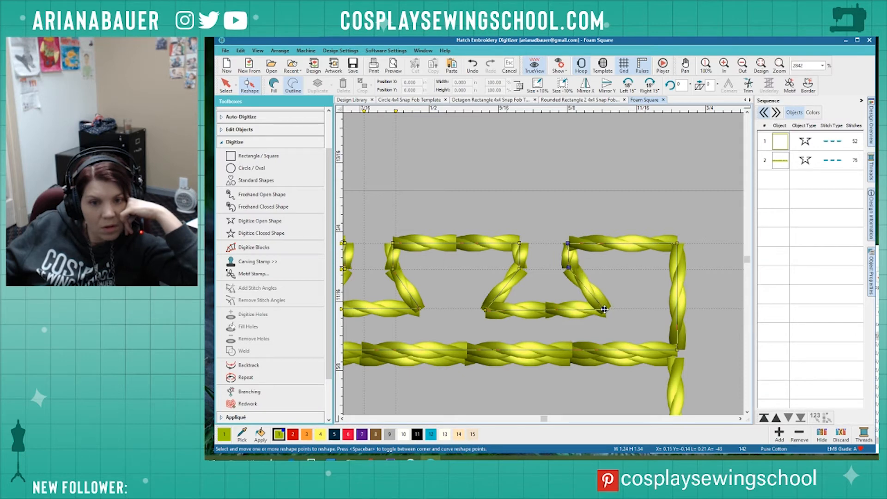
pyautogui.click(628, 291)
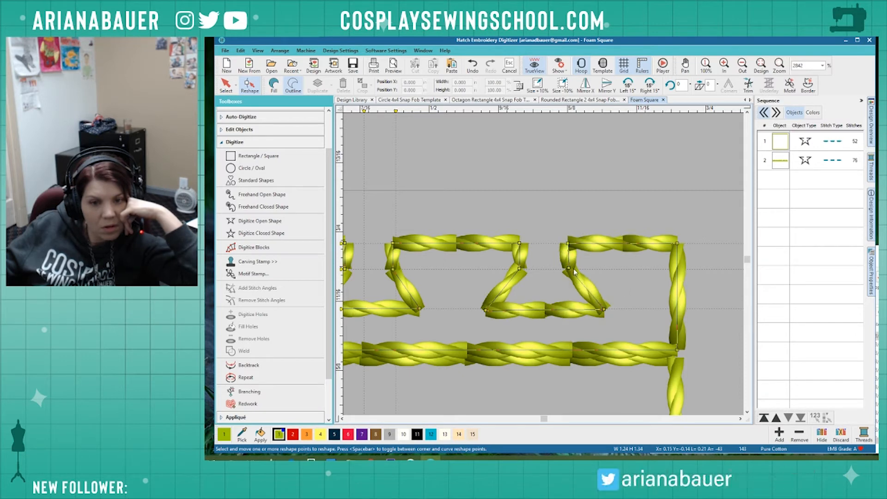
pyautogui.scroll(3, 570, 269)
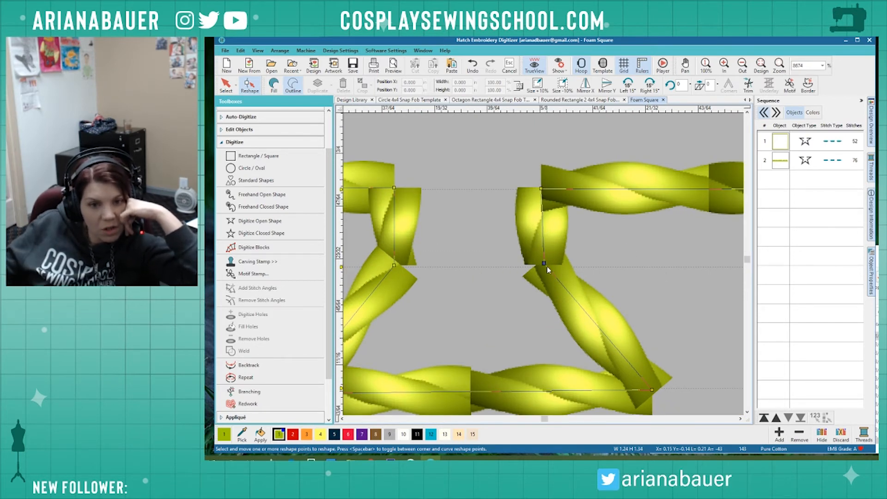
pyautogui.moveTo(543, 264); pyautogui.dragTo(542, 265)
pyautogui.scroll(-4, 625, 405)
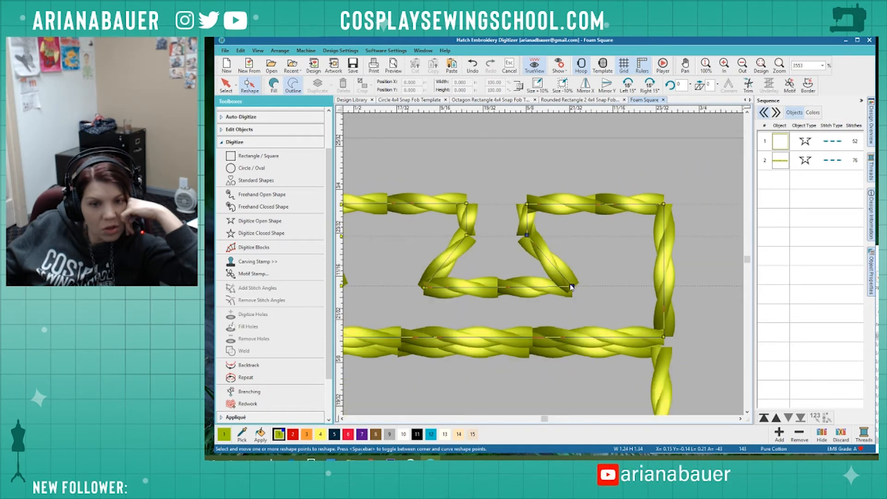
pyautogui.moveTo(573, 286); pyautogui.dragTo(576, 286)
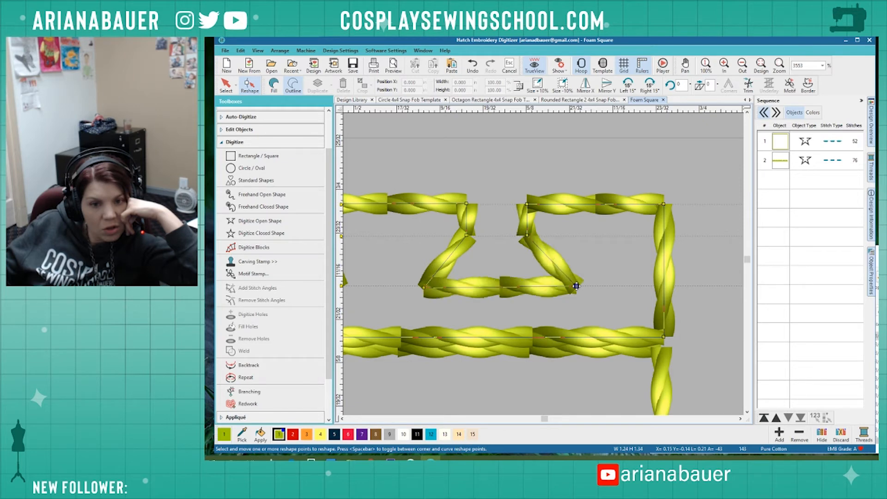
# Add points on the strip's right edge at the neck and base guides, pull a middle point inward to the base guide, and delete the extra point.
pyautogui.click(664, 236)
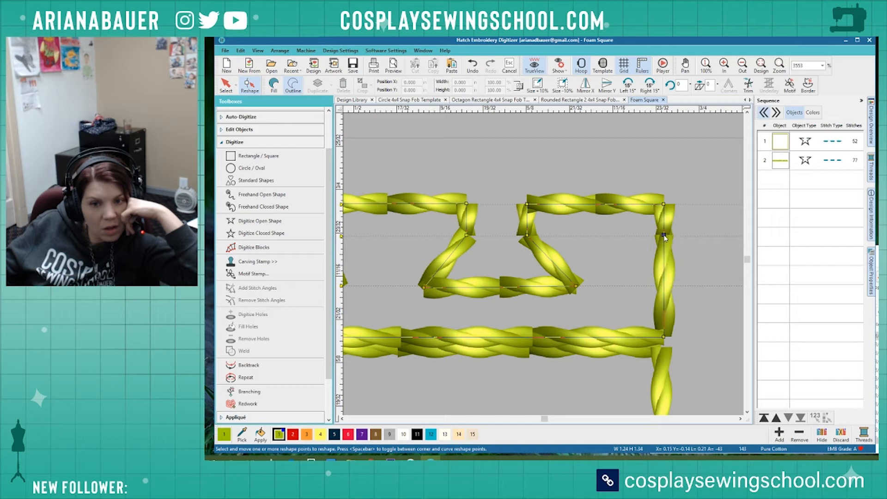
pyautogui.click(664, 285)
pyautogui.click(664, 266)
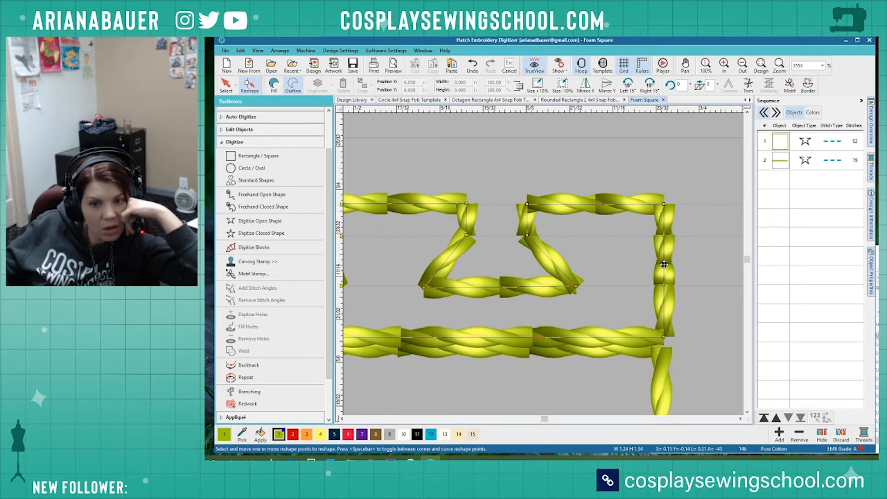
pyautogui.moveTo(665, 264); pyautogui.dragTo(621, 286)
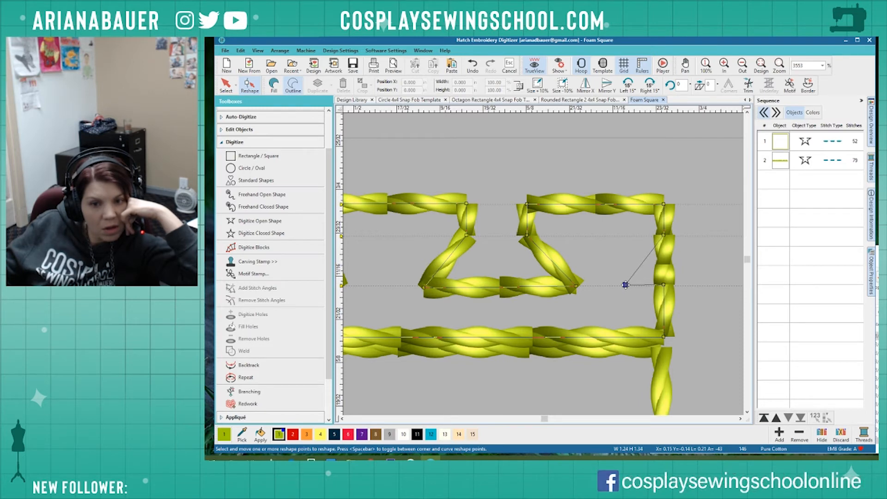
pyautogui.moveTo(625, 284); pyautogui.dragTo(646, 257)
pyautogui.click(645, 259)
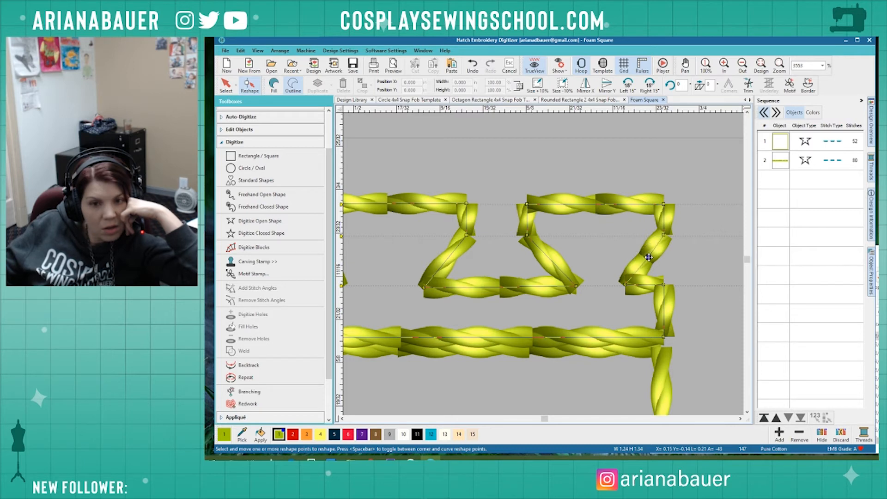
pyautogui.press('Delete')
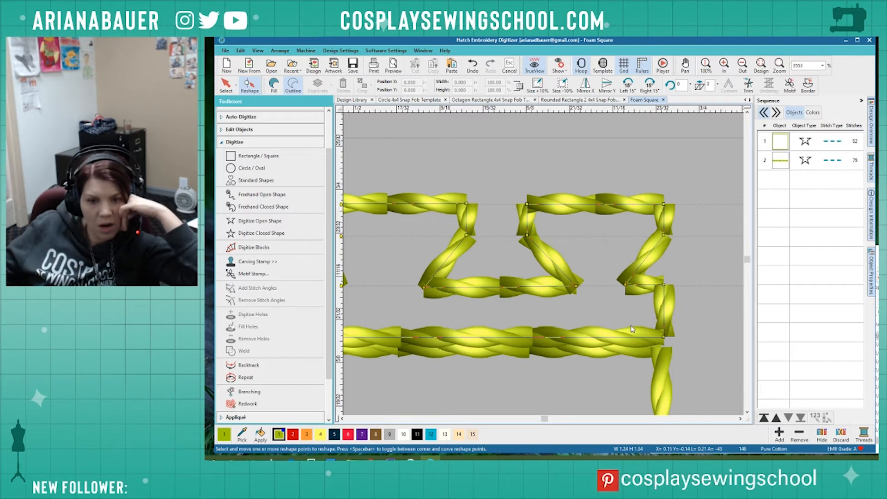
pyautogui.scroll(-5, 661, 333)
pyautogui.scroll(-5, 544, 267)
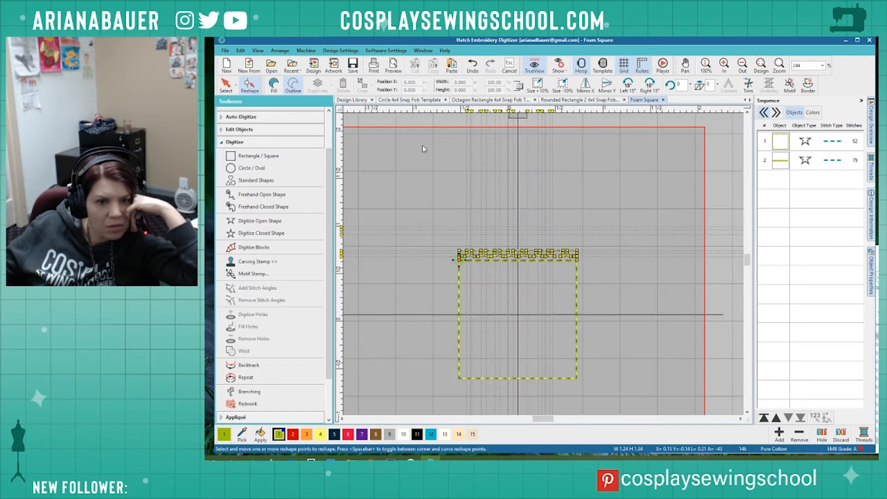
# Finish reshaping the notched strip and nudge it down so its base line overlaps the rectangle's top edge.
pyautogui.click(226, 85)
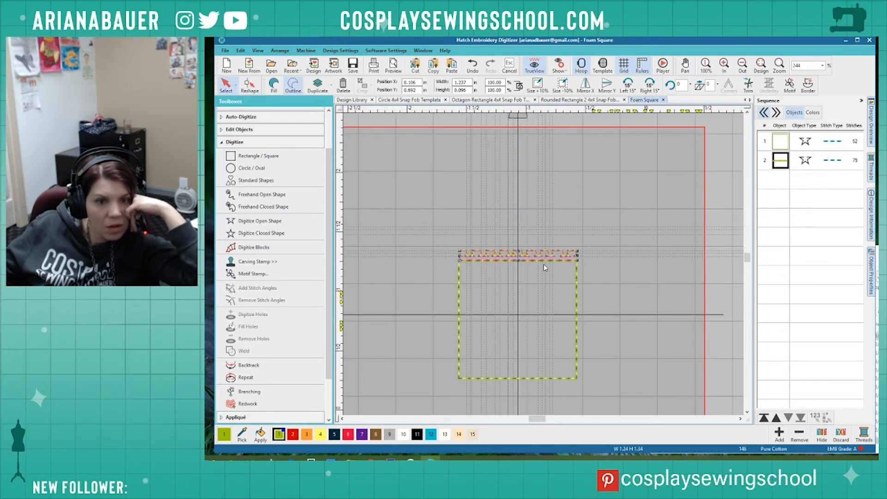
pyautogui.scroll(2, 544, 264)
pyautogui.scroll(-1, 547, 270)
pyautogui.scroll(3, 546, 267)
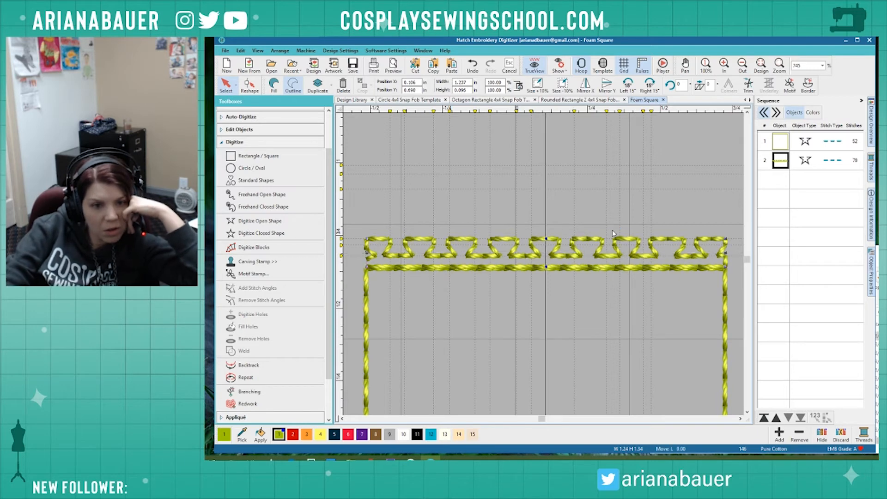
pyautogui.press('Down')
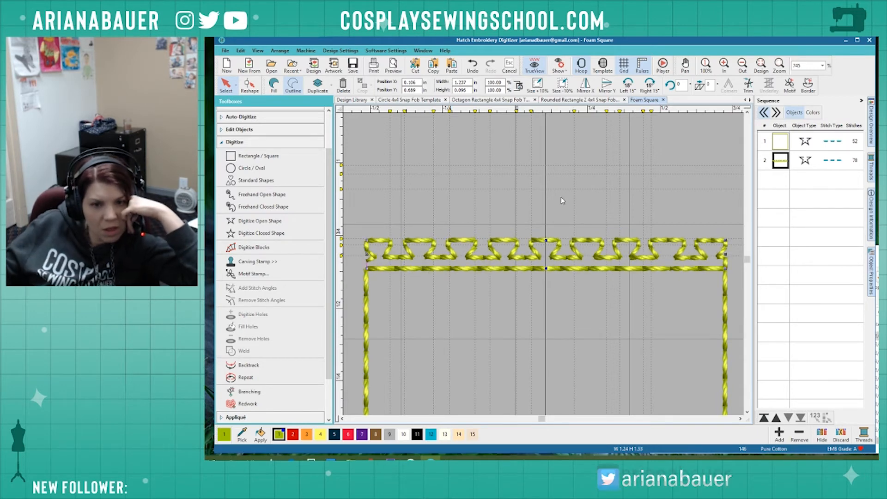
pyautogui.click(533, 200)
pyautogui.scroll(-1, 522, 260)
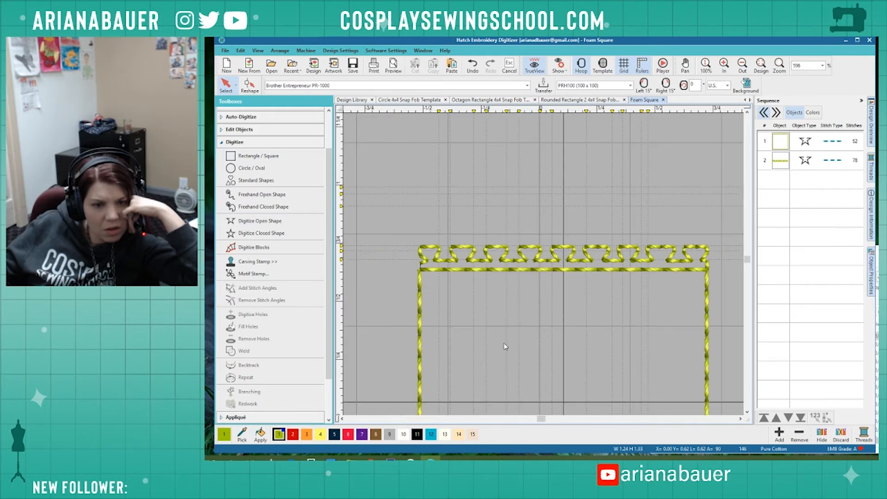
pyautogui.scroll(3, 544, 267)
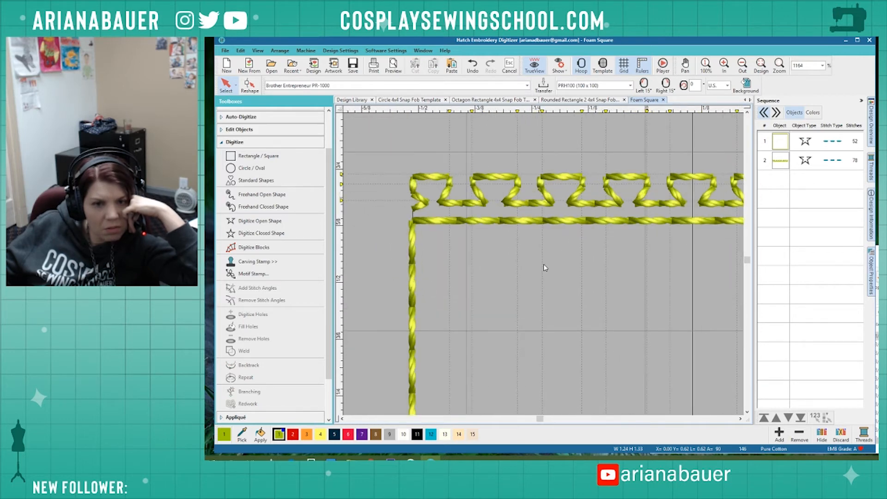
pyautogui.scroll(-3, 544, 267)
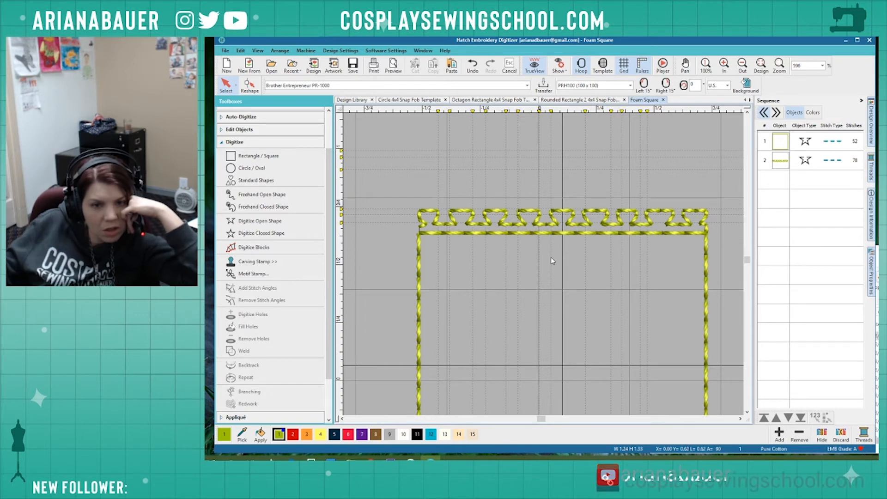
pyautogui.click(568, 235)
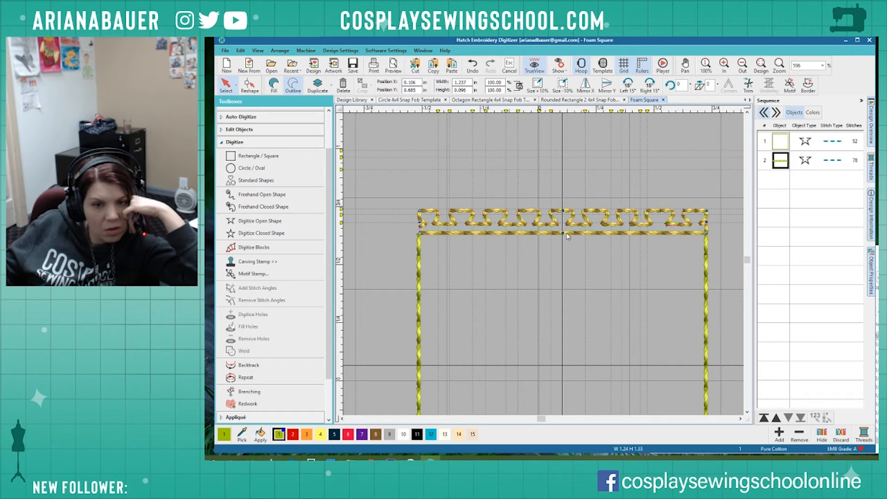
pyautogui.click(550, 288)
pyautogui.click(509, 233)
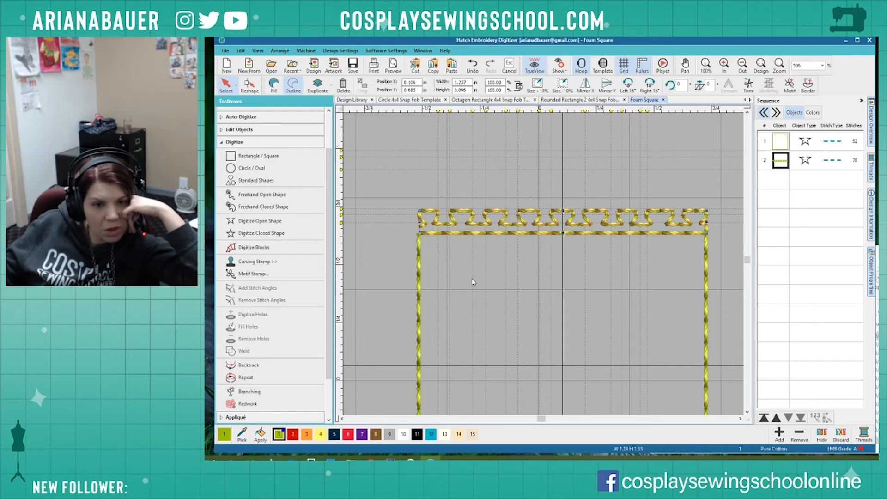
pyautogui.click(472, 279)
pyautogui.click(488, 226)
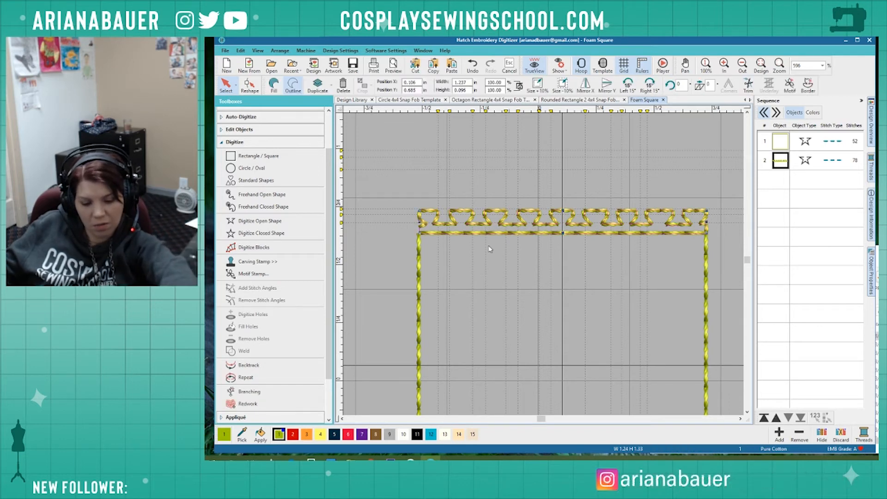
pyautogui.hotkey('ctrl', 'd')
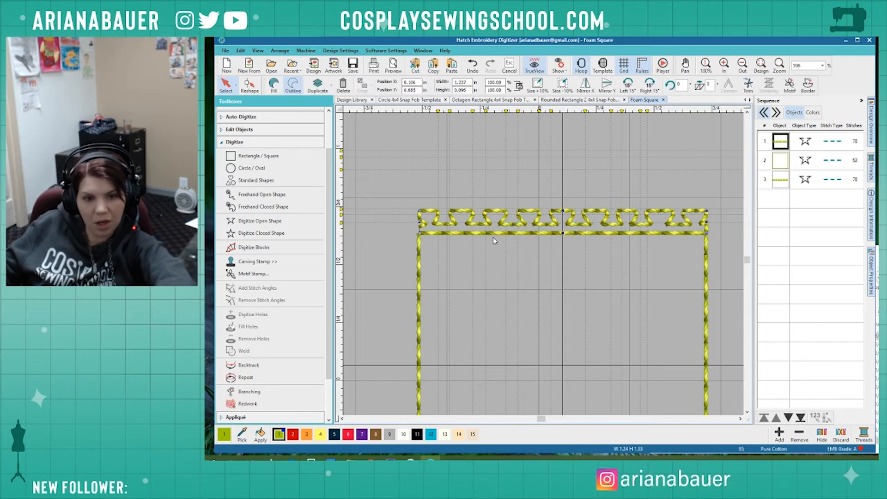
pyautogui.hotkey('ctrl', 'z')
# Mirror-copy the notched strip vertically about the rectangle's horizontal midline so the copy borders its bottom edge.
pyautogui.scroll(-2, 543, 265)
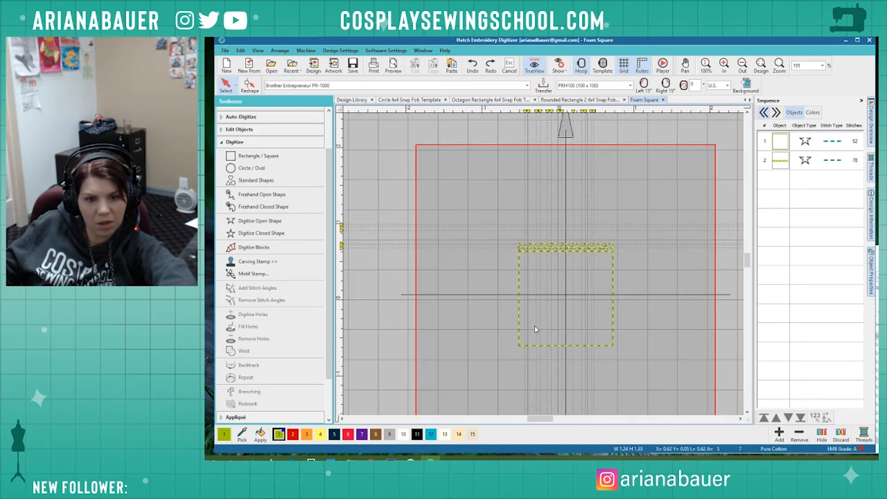
pyautogui.scroll(1, 535, 329)
pyautogui.click(570, 140)
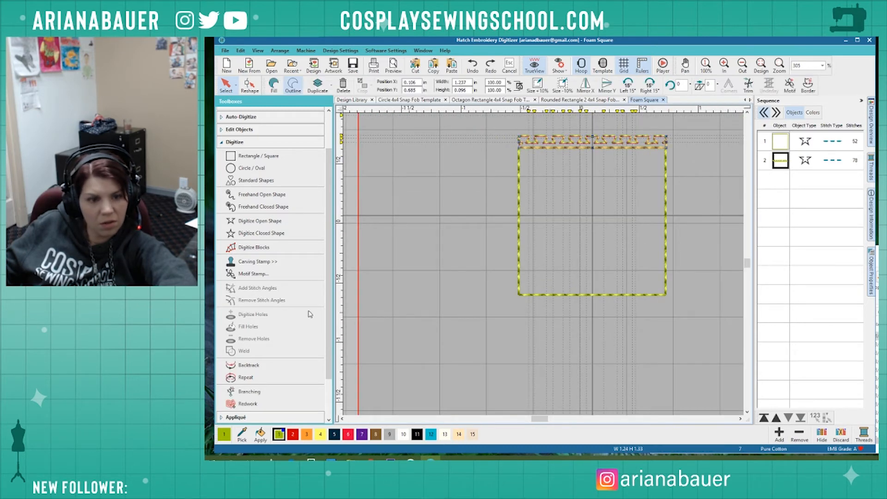
pyautogui.scroll(-2, 257, 418)
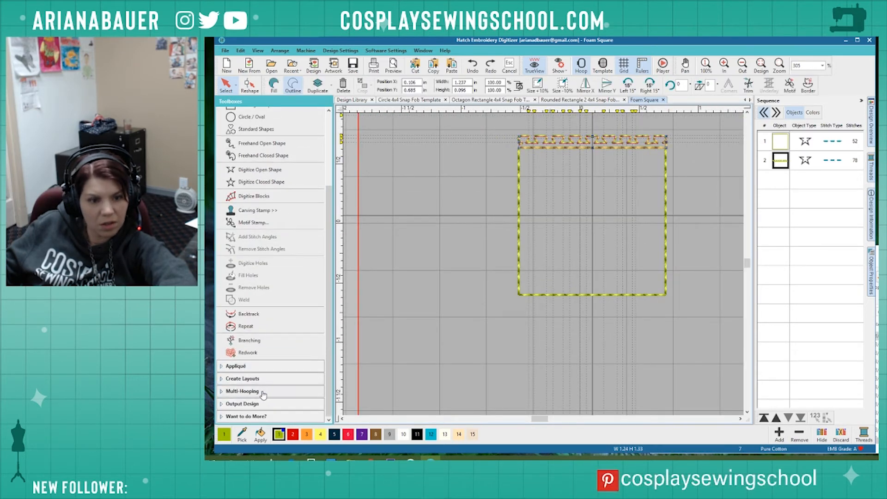
pyautogui.click(251, 378)
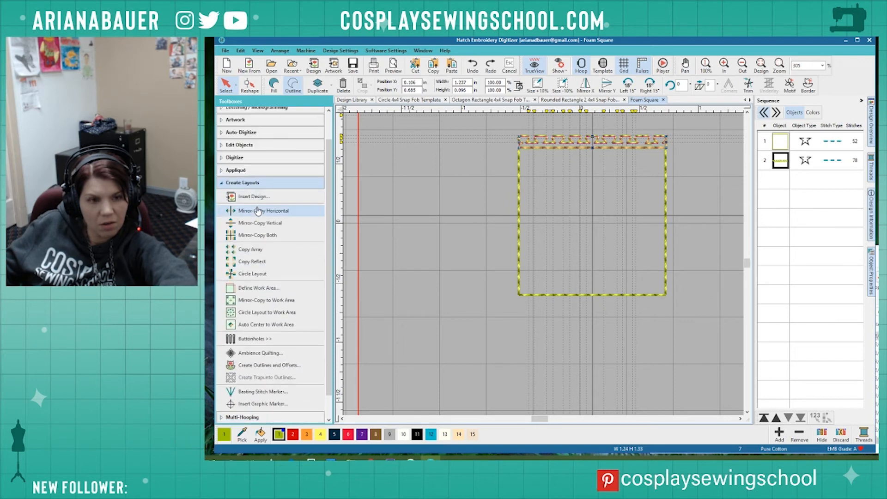
pyautogui.click(263, 226)
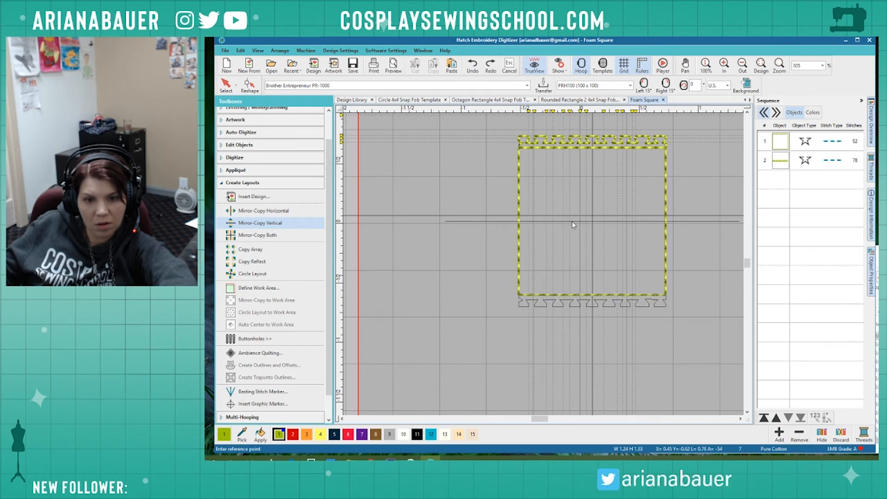
pyautogui.click(572, 221)
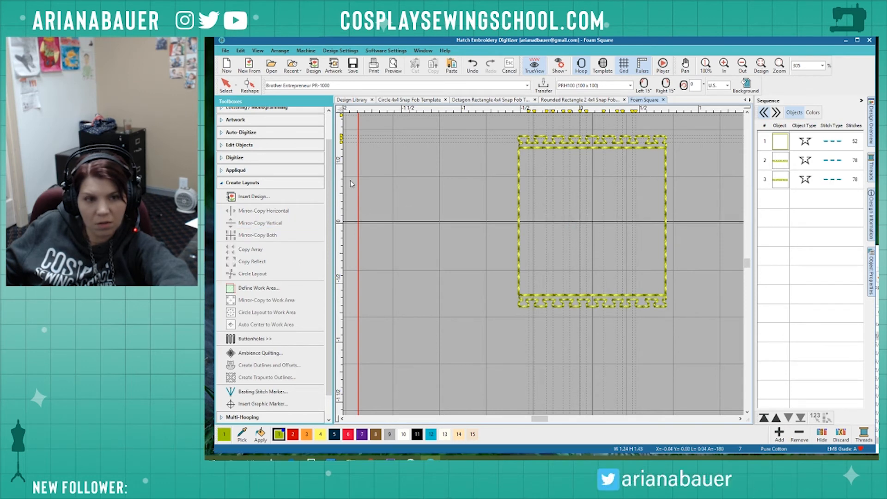
pyautogui.click(224, 85)
pyautogui.scroll(3, 523, 304)
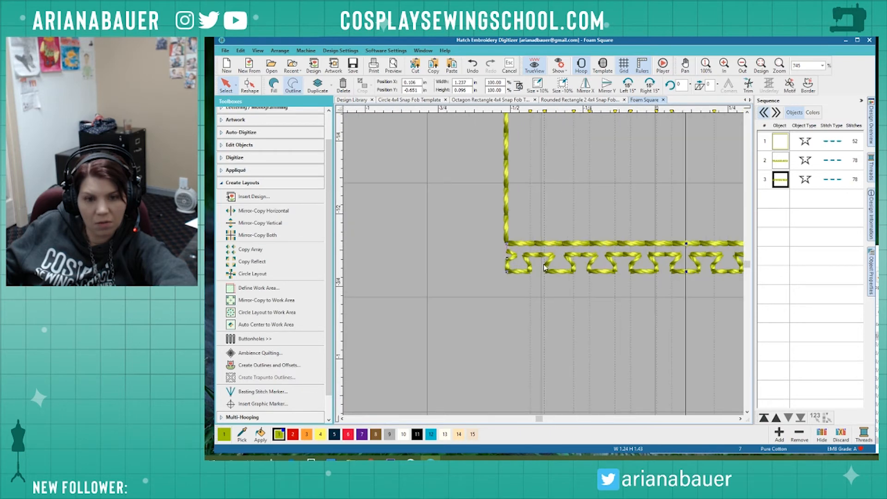
pyautogui.scroll(-4, 548, 285)
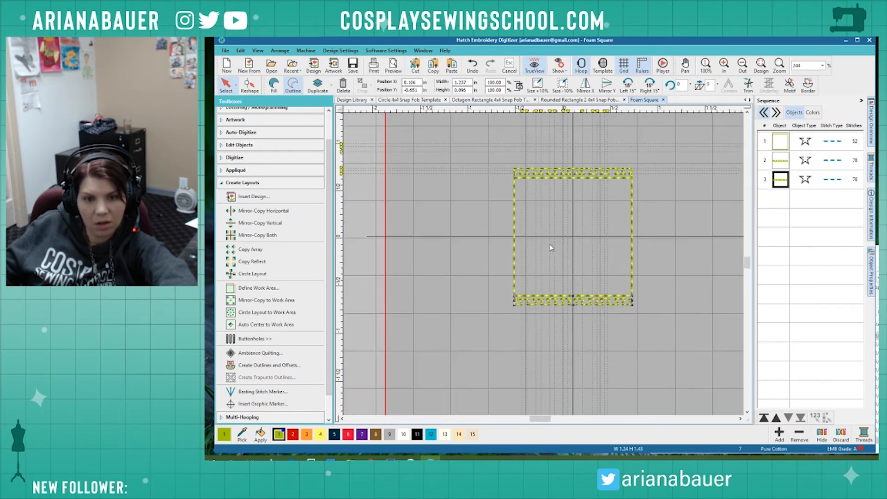
pyautogui.click(545, 174)
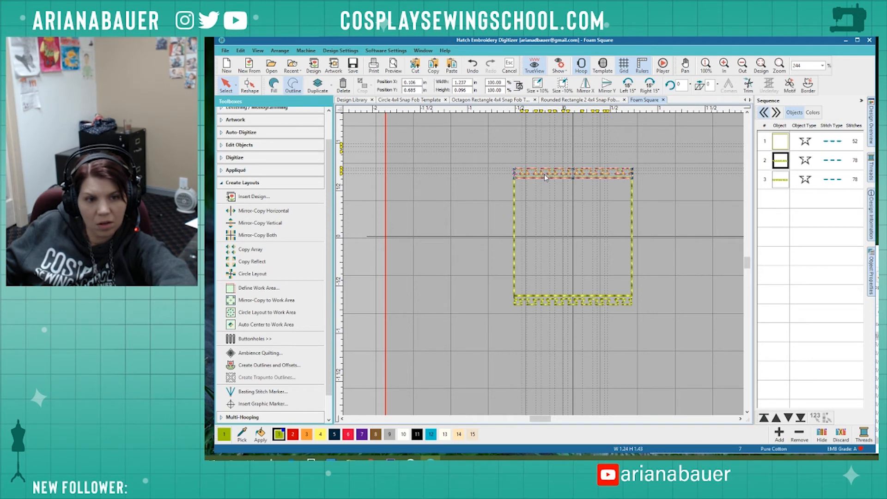
pyautogui.click(253, 262)
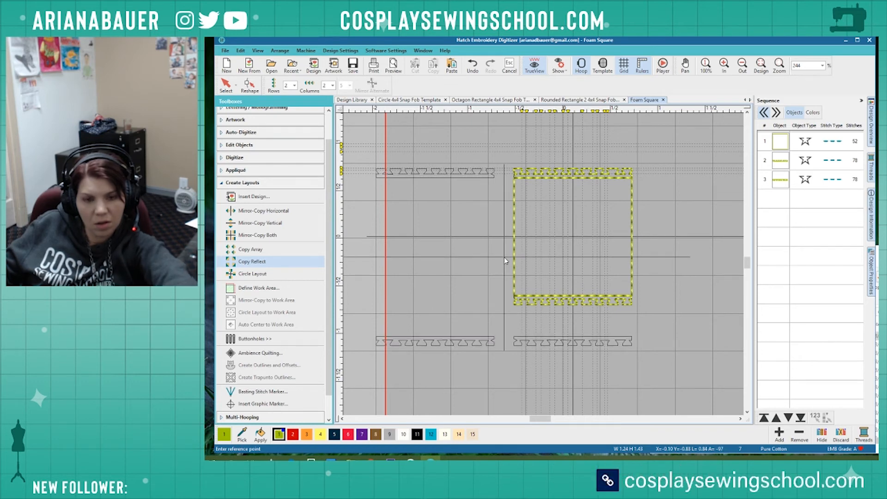
pyautogui.press('Escape')
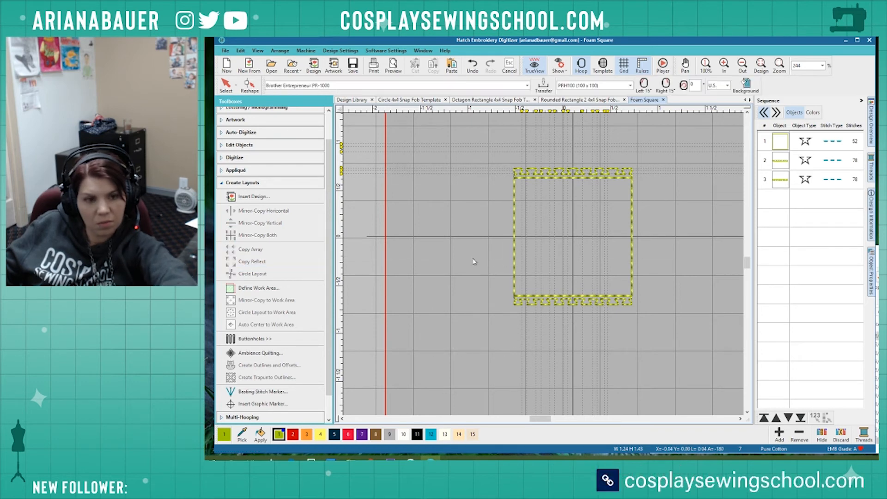
pyautogui.click(555, 177)
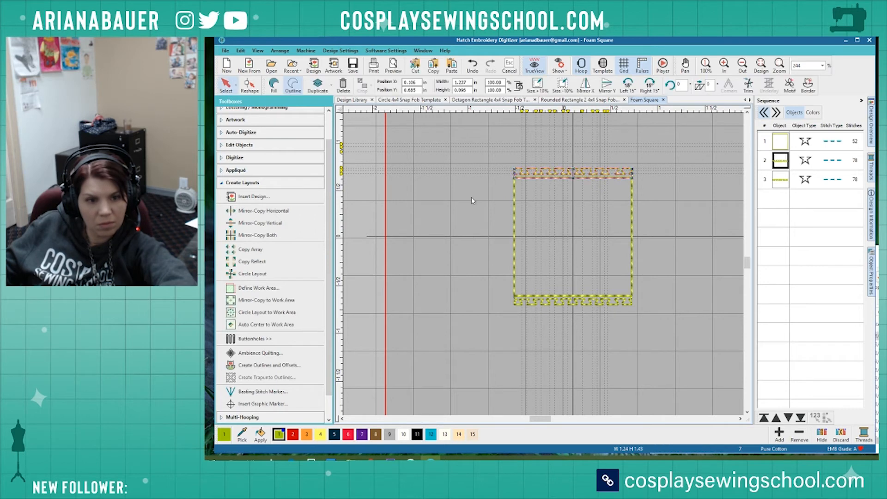
pyautogui.click(250, 249)
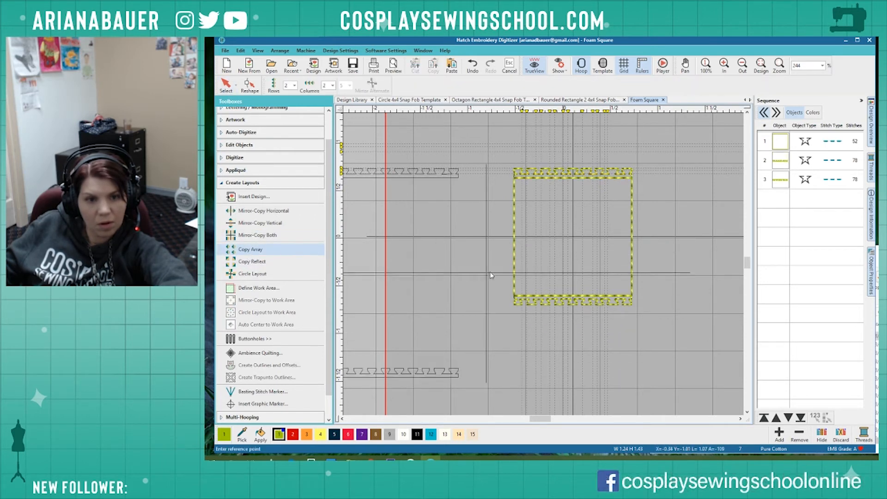
pyautogui.press('Escape')
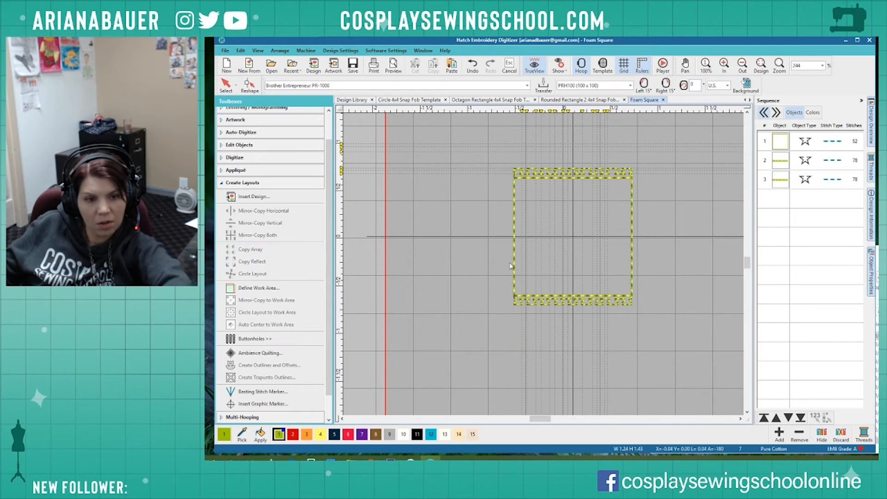
# Duplicate the top notched strip, move the copy out beside the rectangle's left edge, and rotate it upright with the notches facing outward.
pyautogui.click(539, 179)
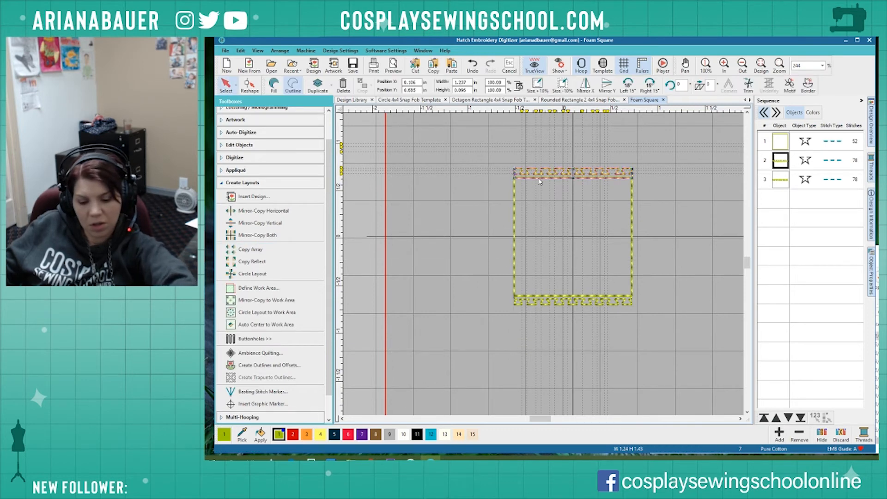
pyautogui.hotkey('ctrl', 'd')
pyautogui.moveTo(539, 181); pyautogui.dragTo(433, 244)
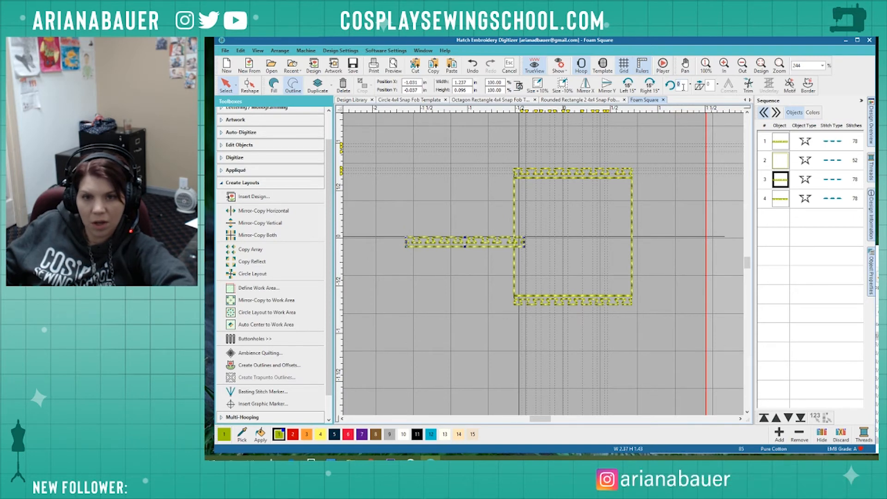
pyautogui.press('Return')
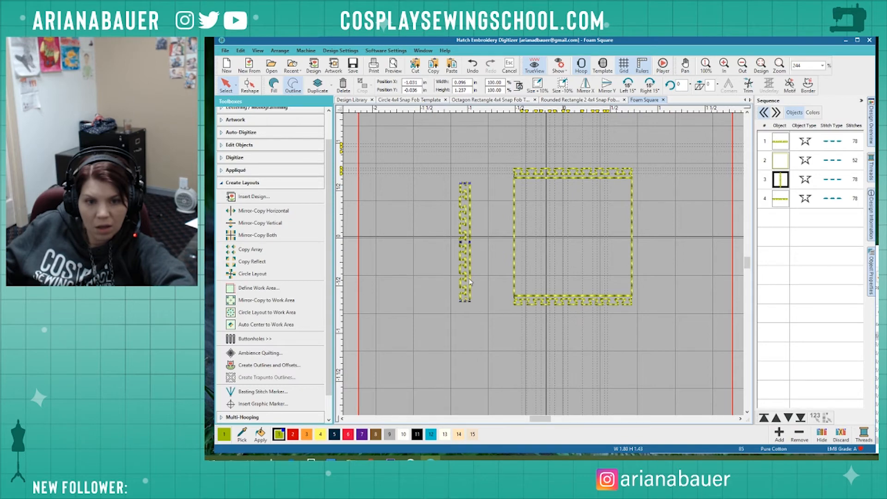
# Place the upright strip against the rectangle's left edge and nudge it left until its base line overlaps that edge.
pyautogui.moveTo(470, 280); pyautogui.dragTo(514, 274)
pyautogui.scroll(4, 526, 259)
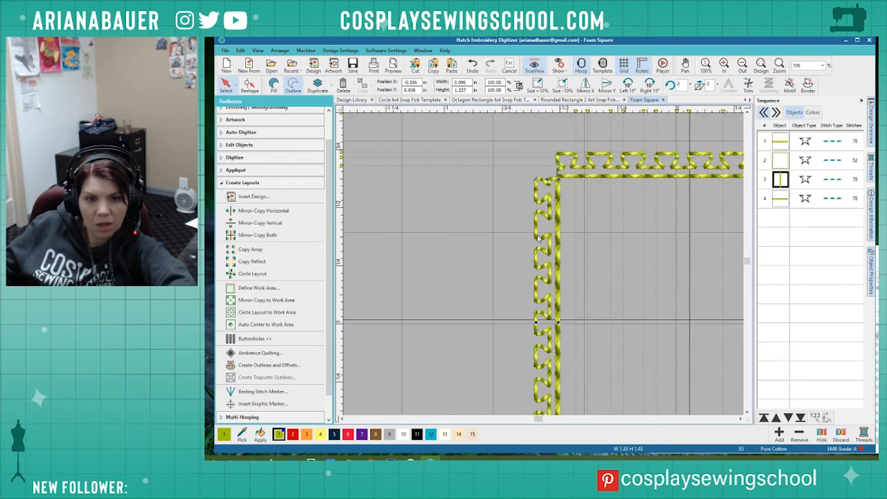
pyautogui.scroll(3, 537, 217)
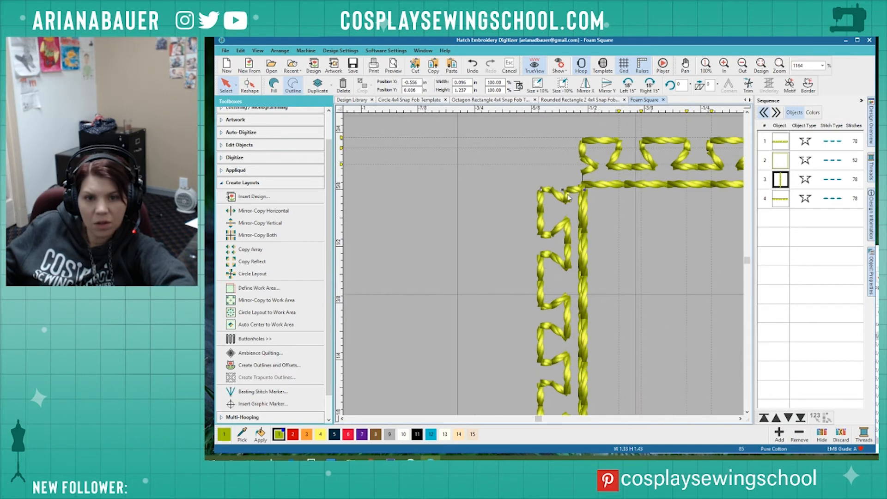
pyautogui.click(623, 206)
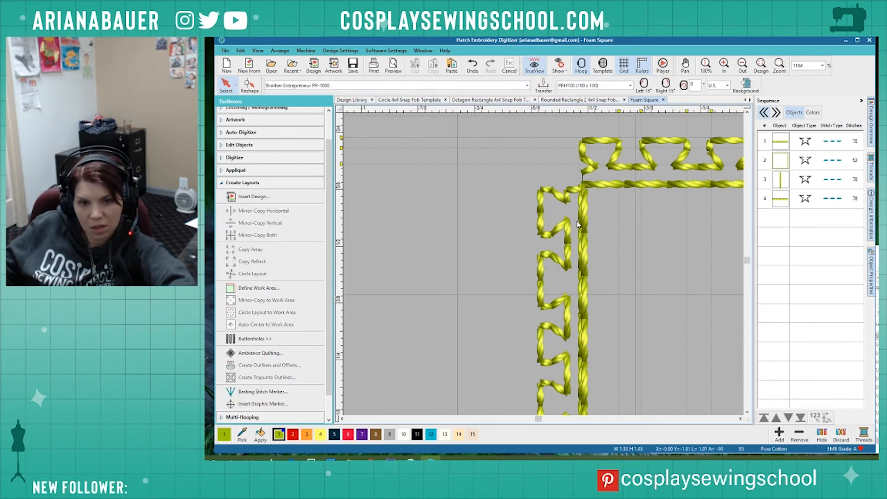
pyautogui.click(588, 258)
pyautogui.press('Left')
pyautogui.press('Left')
pyautogui.press('Left')
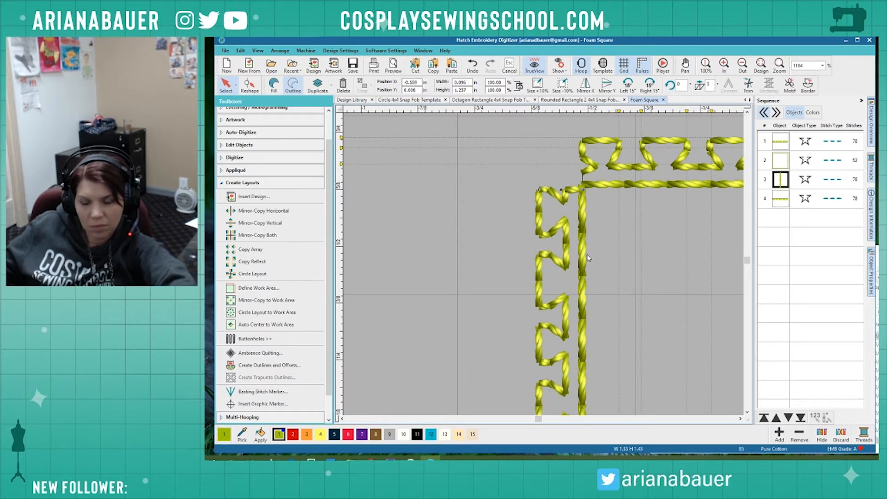
pyautogui.click(655, 301)
pyautogui.scroll(-3, 544, 268)
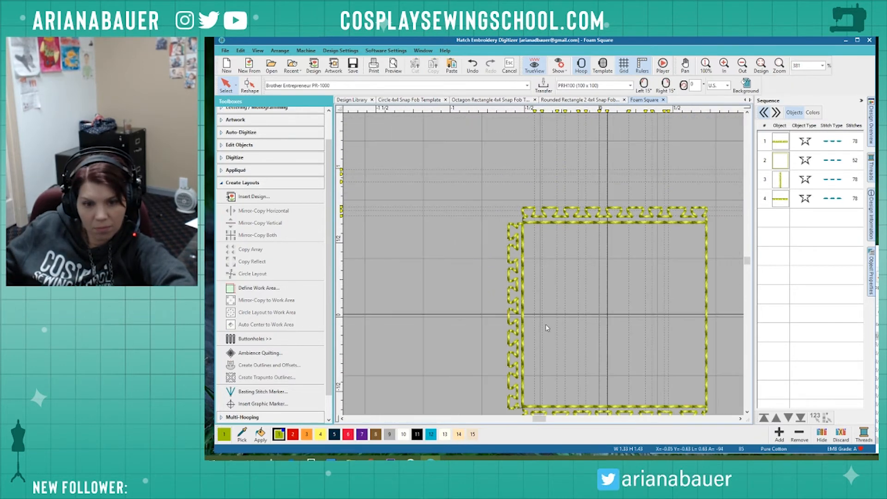
# Mirror-copy the left notched strip horizontally about the rectangle's vertical midline so the copy borders its right edge.
pyautogui.click(516, 334)
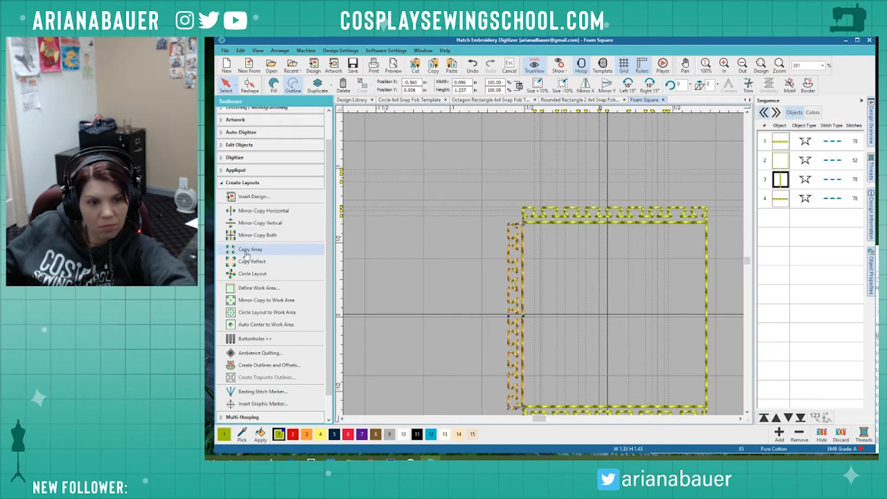
pyautogui.click(263, 211)
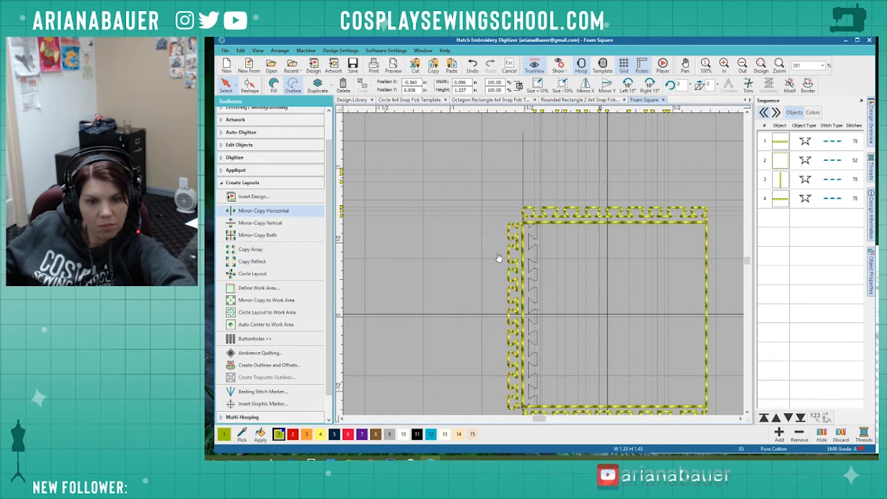
pyautogui.click(615, 282)
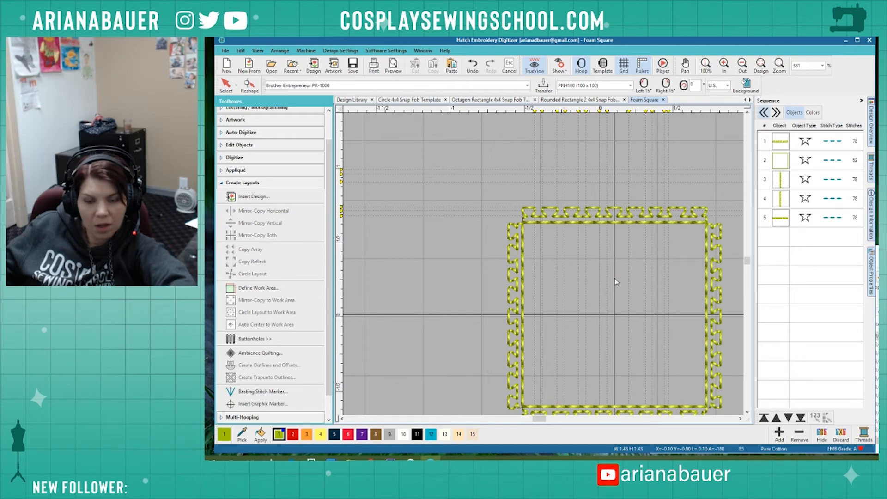
# Create one single-run offset outline around all selected objects with a 0.000 in offset, holes included, in the 1902 Hatch Default color.
pyautogui.click(226, 86)
pyautogui.scroll(-3, 544, 264)
pyautogui.scroll(2, 544, 265)
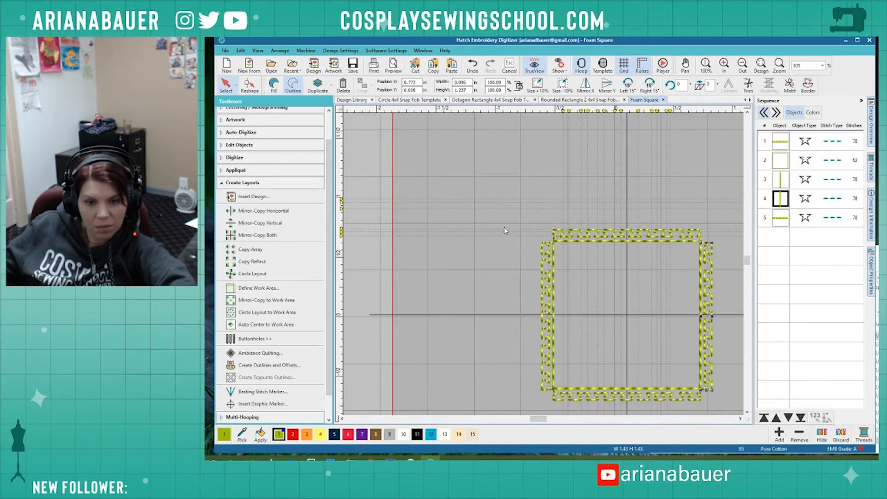
pyautogui.hotkey('ctrl', 'a')
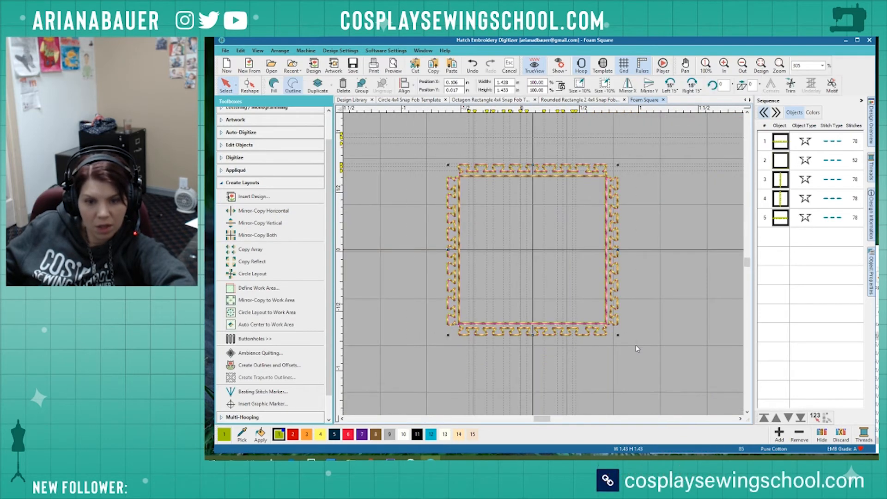
pyautogui.click(296, 365)
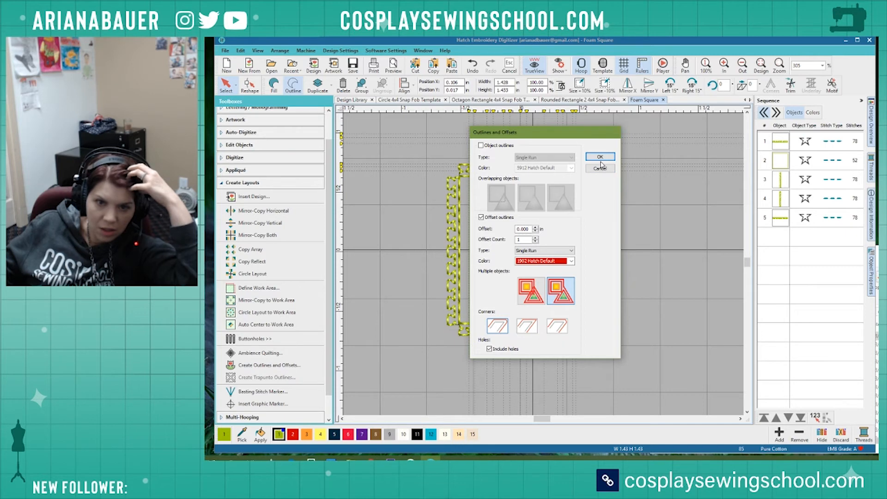
pyautogui.click(600, 158)
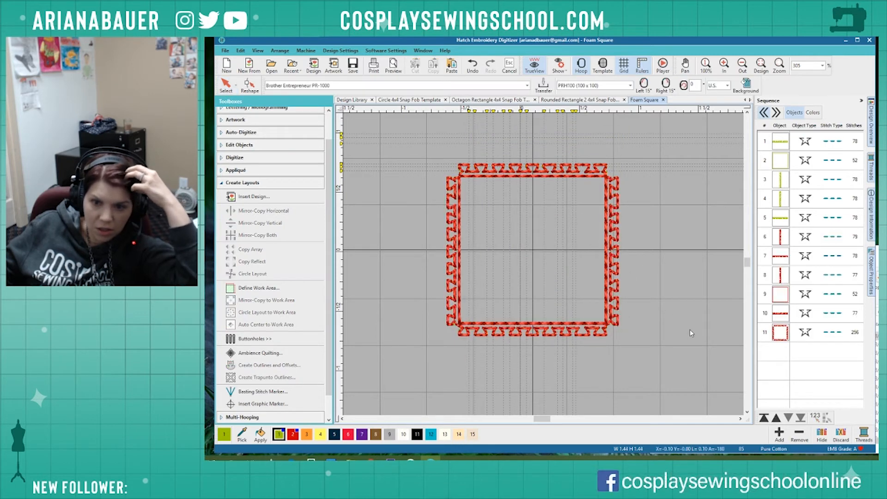
# Delete all the original shapes and individual outlines, keeping only the merged notched outline of the whole square.
pyautogui.click(781, 313)
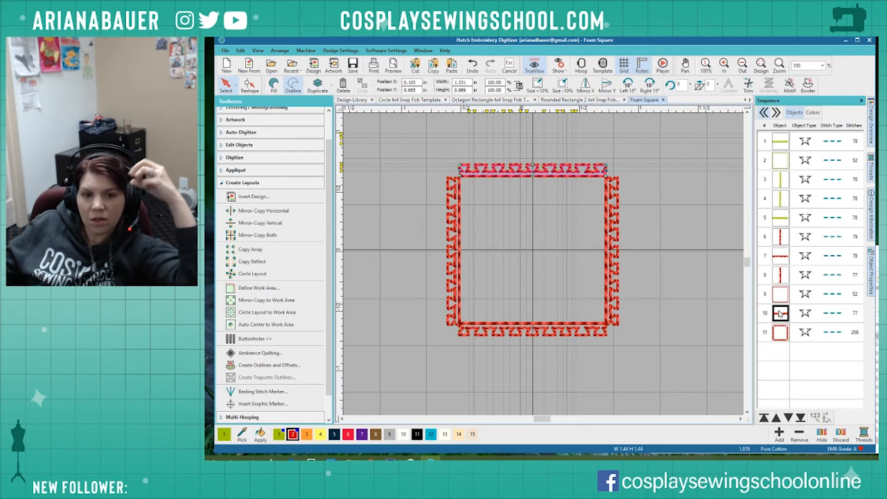
pyautogui.keyDown('shift'); pyautogui.click(783, 143); pyautogui.keyUp('shift')
pyautogui.press('Delete')
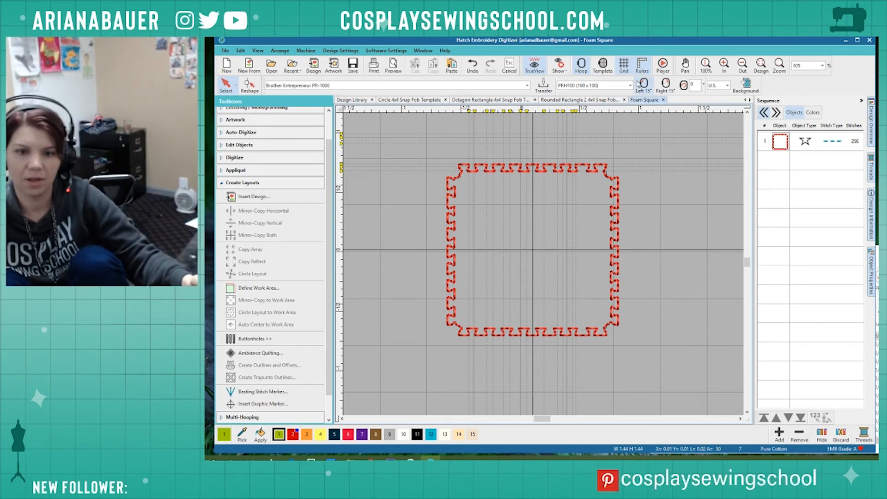
# Reshape the merged outline and delete the extra curve point beside the notch at its upper-left corner.
pyautogui.scroll(1, 537, 273)
pyautogui.scroll(2, 522, 254)
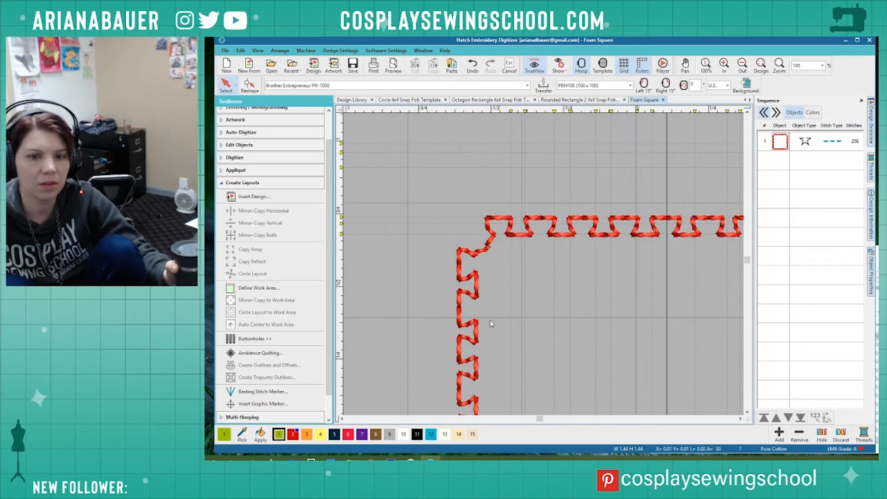
pyautogui.click(490, 242)
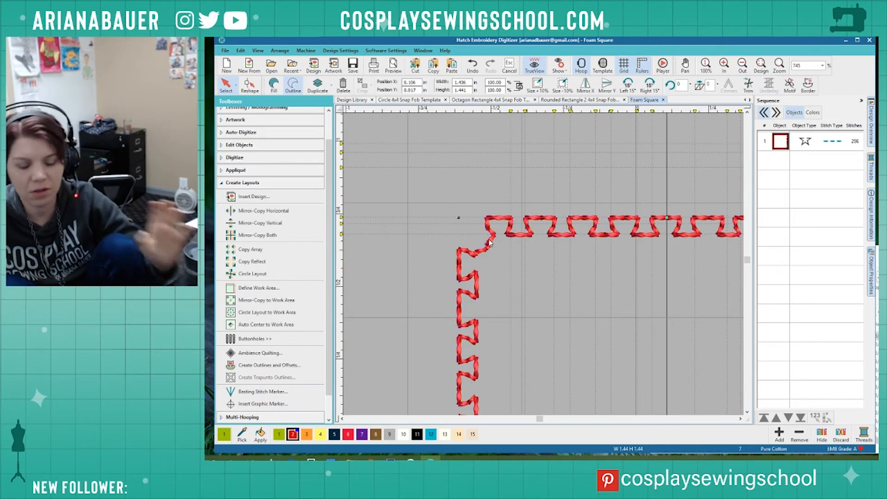
pyautogui.press('h')
pyautogui.scroll(4, 541, 263)
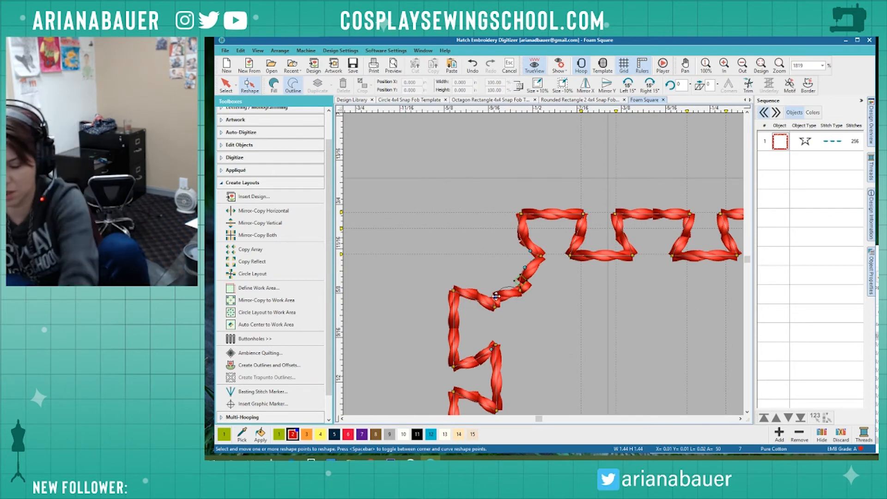
pyautogui.press('Delete')
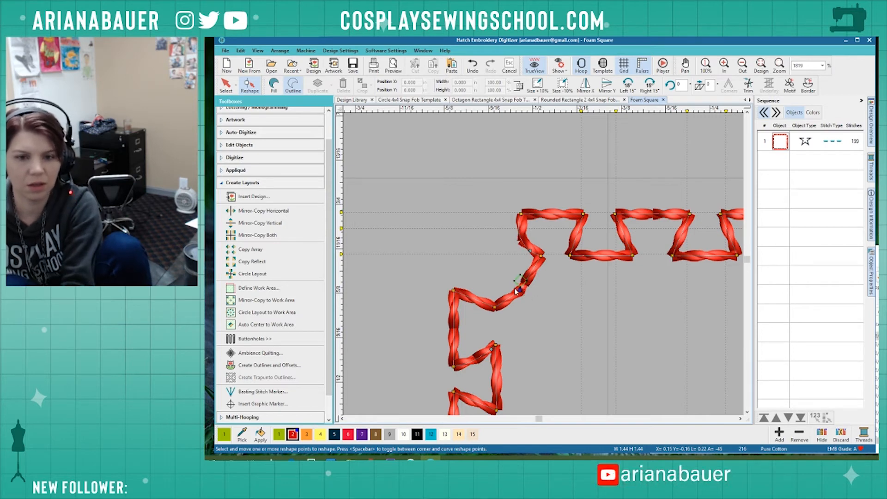
# Move the point on the upper-left corner's diagonal outward to form a square corner and delete the leftover curve point.
pyautogui.moveTo(519, 290); pyautogui.dragTo(520, 291)
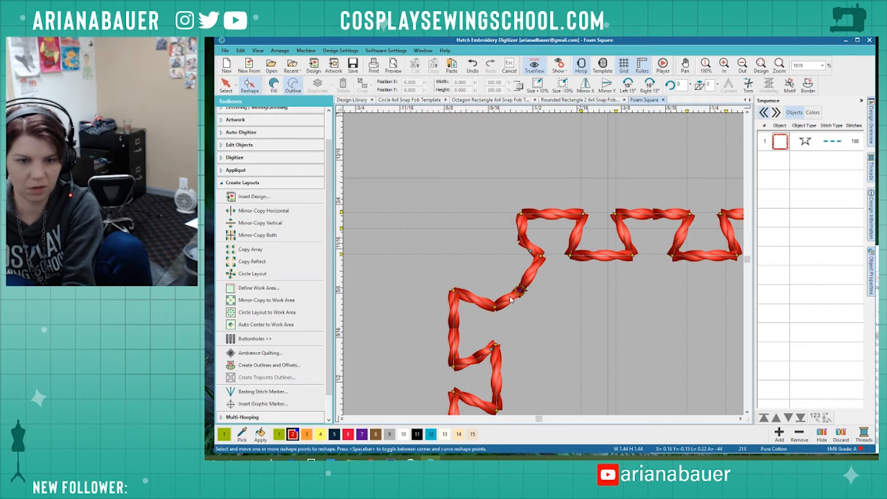
pyautogui.click(513, 298)
pyautogui.moveTo(514, 294); pyautogui.dragTo(496, 256)
pyautogui.click(541, 271)
pyautogui.click(520, 290)
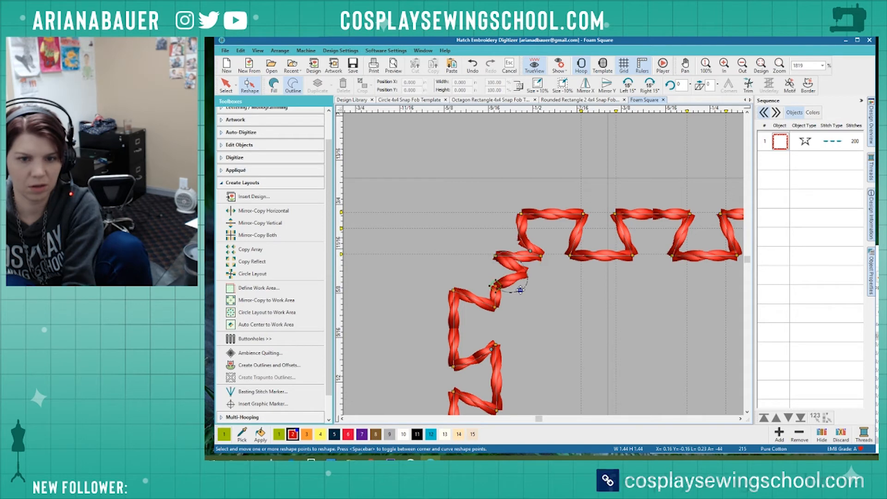
pyautogui.press('Delete')
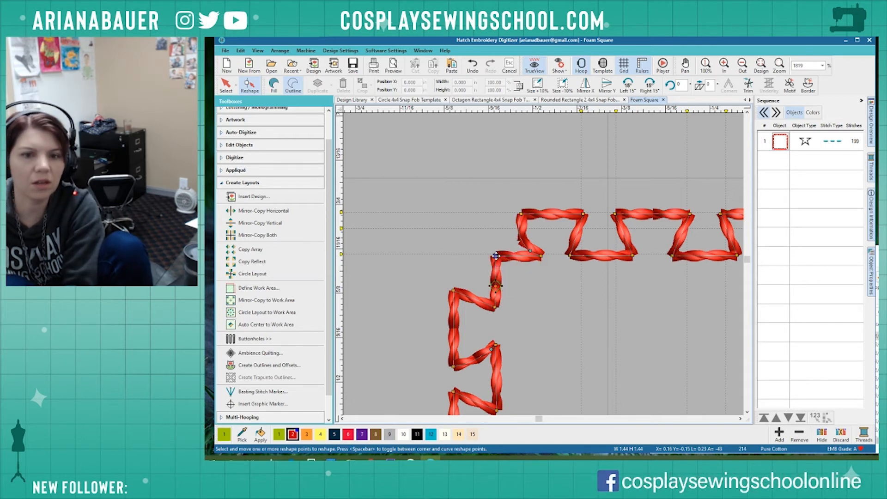
# Straighten the slanted left side of the first top tooth by adding a reshape point and clearing the stray curve point.
pyautogui.click(518, 228)
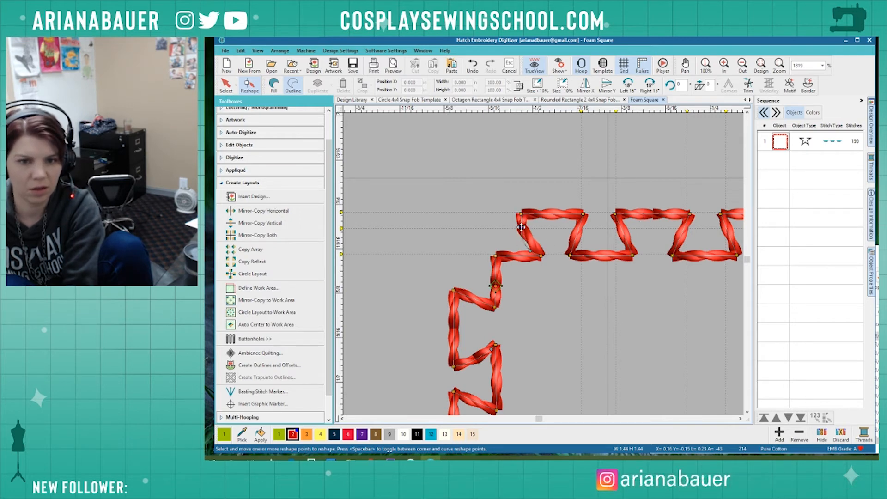
pyautogui.click(530, 251)
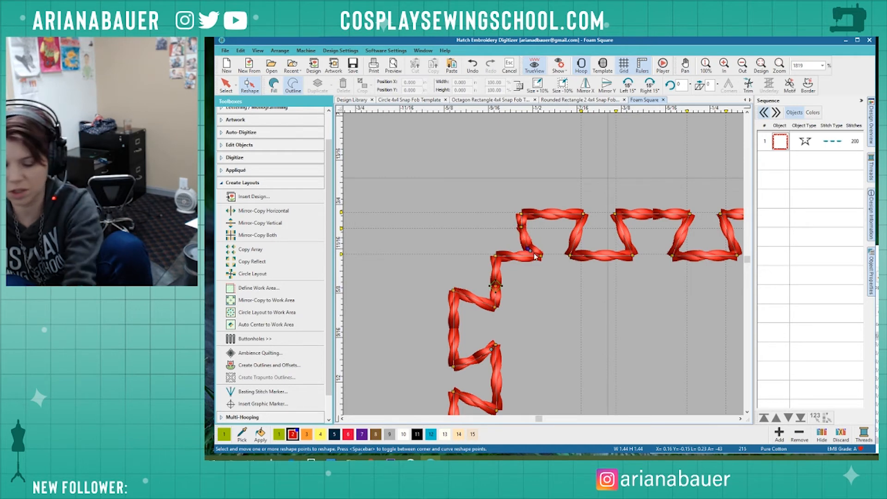
pyautogui.press('space')
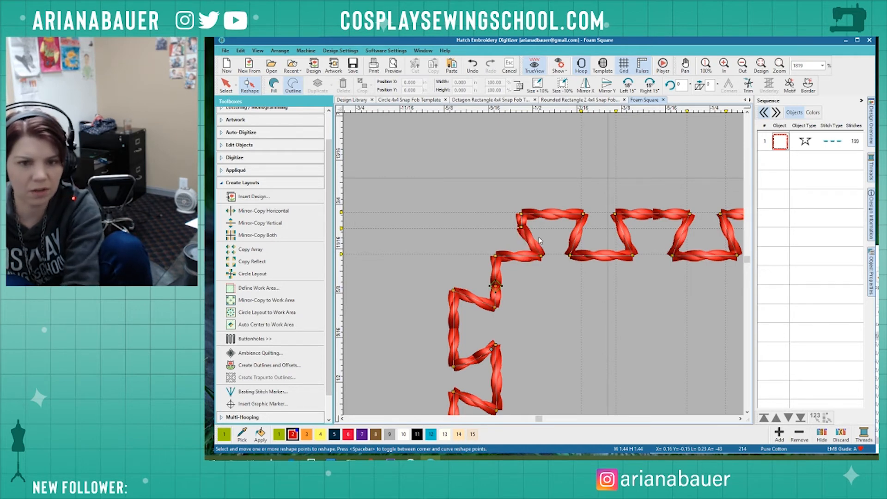
# Square off the outline's upper-right corner by moving a diagonal point outward and deleting the surplus curve points around it.
pyautogui.scroll(-5, 539, 236)
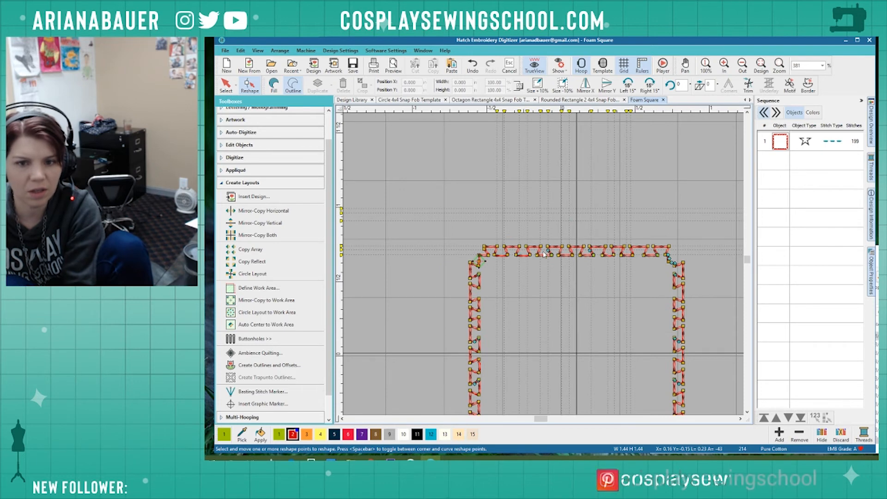
pyautogui.scroll(4, 545, 264)
pyautogui.scroll(3, 592, 293)
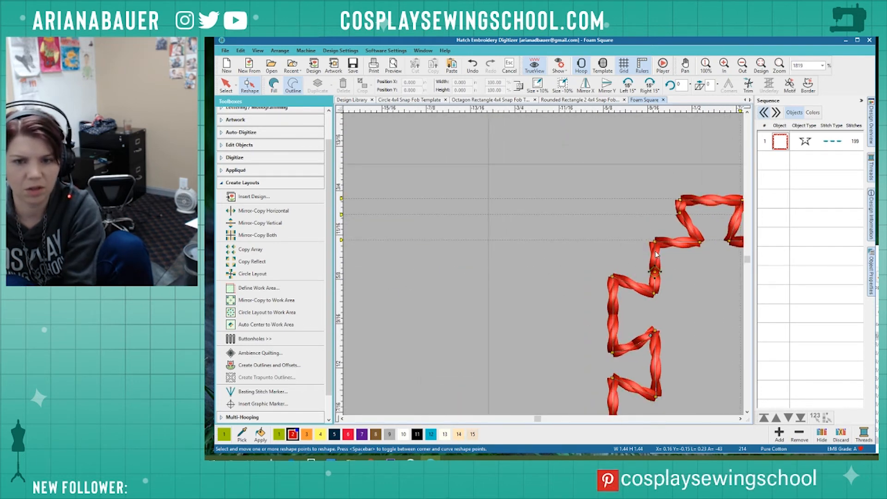
pyautogui.scroll(-3, 656, 254)
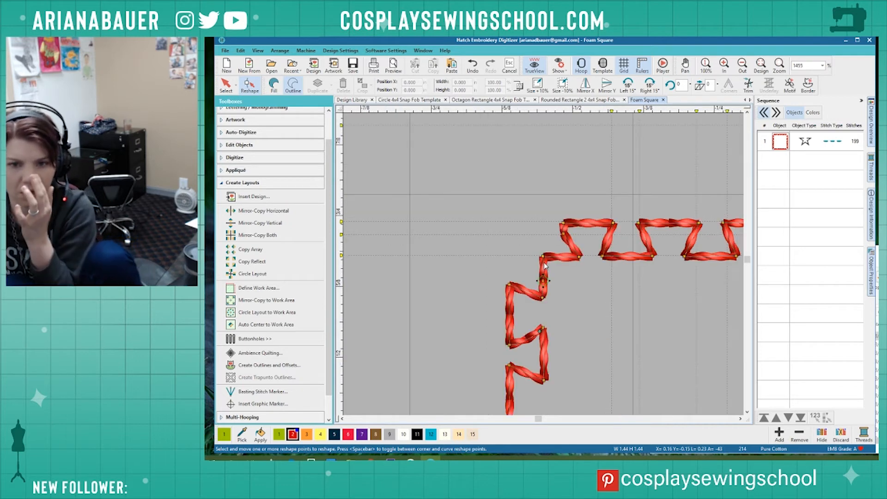
pyautogui.scroll(-3, 574, 268)
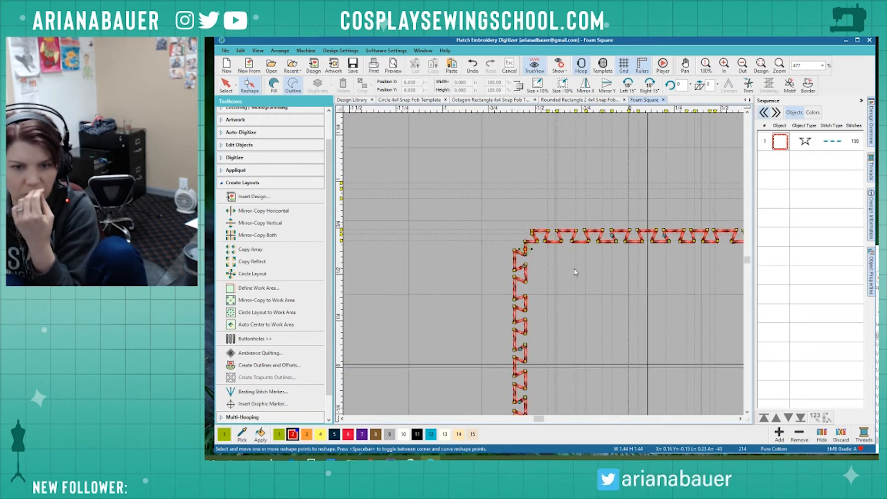
pyautogui.scroll(-3, 571, 273)
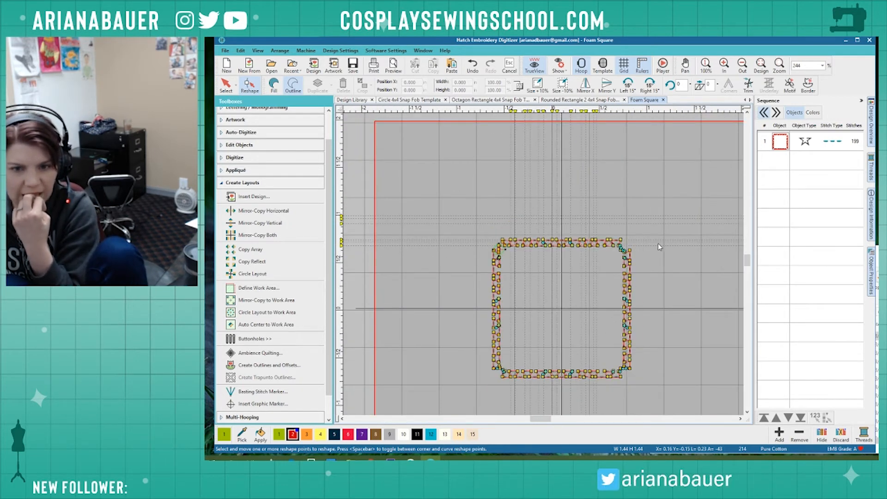
pyautogui.scroll(3, 658, 243)
pyautogui.scroll(-3, 540, 267)
pyautogui.scroll(4, 544, 264)
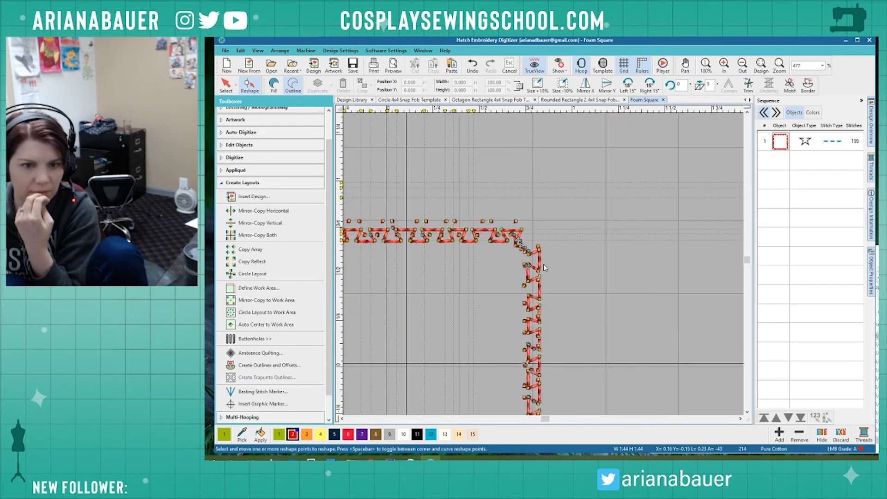
pyautogui.scroll(3, 544, 267)
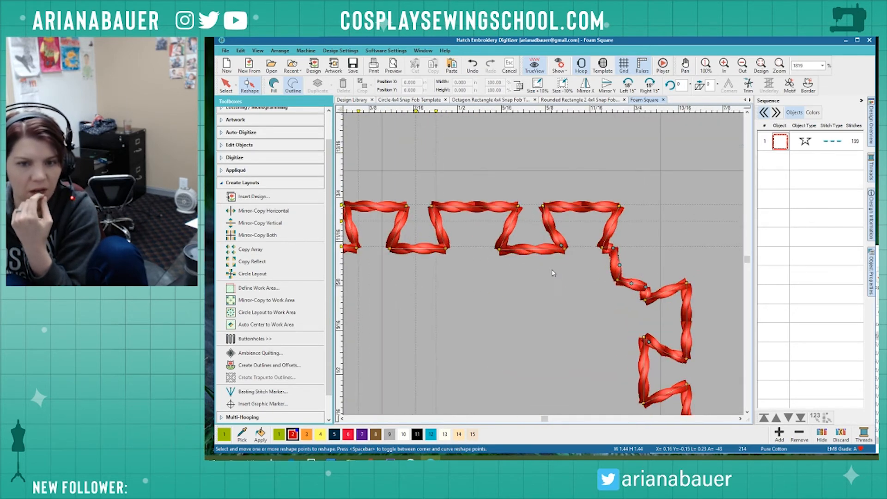
pyautogui.moveTo(622, 276); pyautogui.dragTo(647, 246)
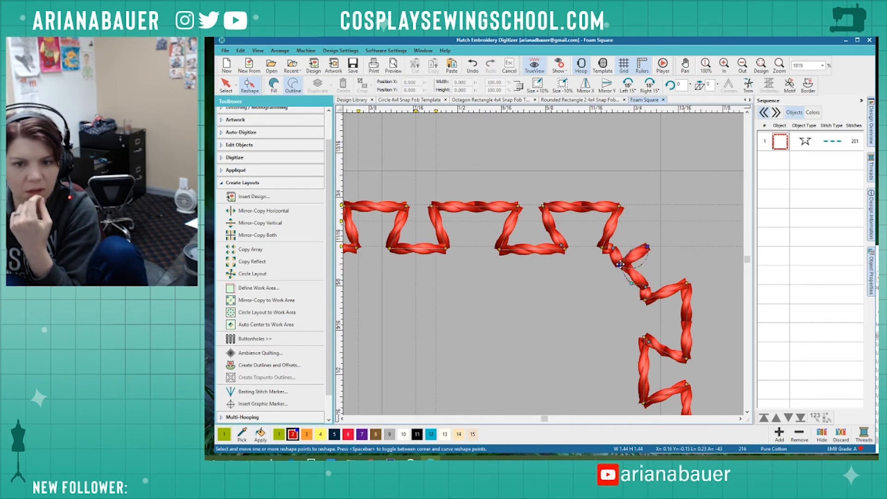
pyautogui.press('Delete')
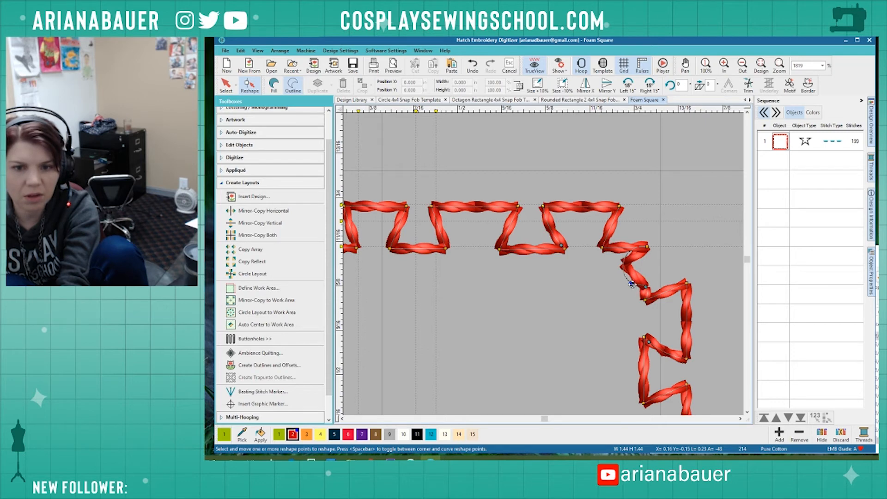
pyautogui.press('Delete')
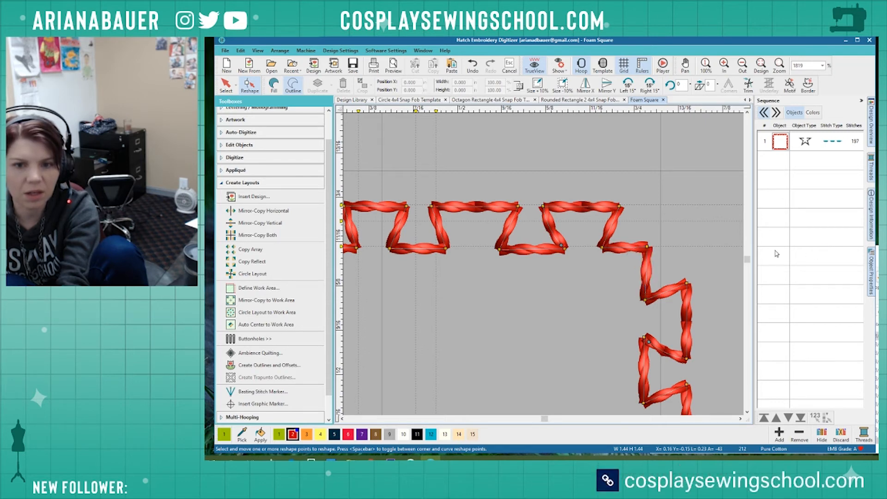
# Move the point on the outline's lower-right diagonal outward, aligning it with both neighbouring notch bases to form a square corner.
pyautogui.scroll(-3, 675, 244)
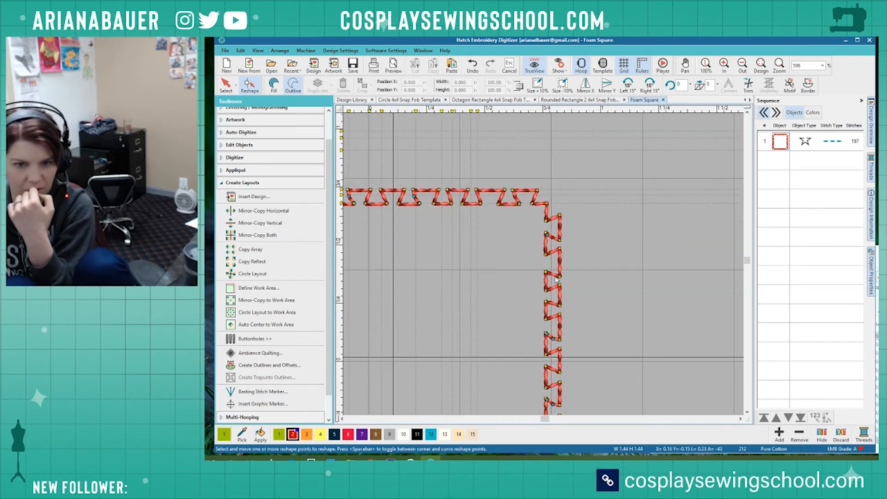
pyautogui.scroll(-1, 539, 271)
pyautogui.scroll(4, 514, 339)
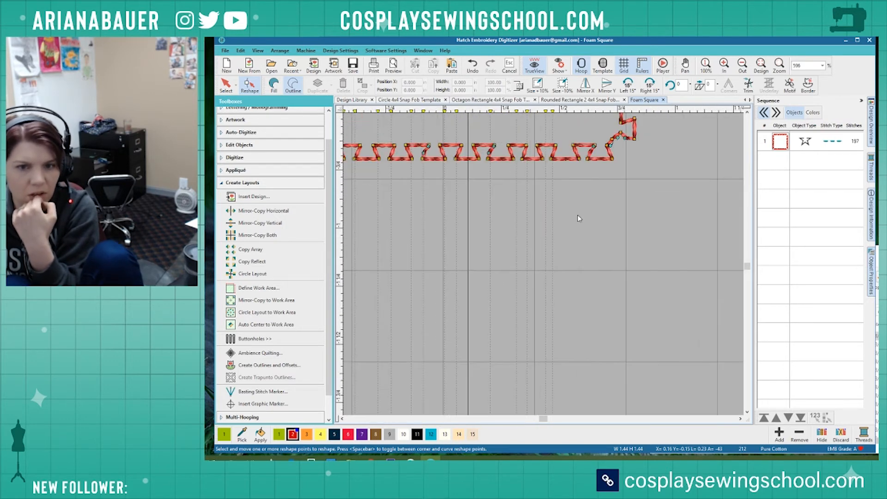
pyautogui.scroll(2, 633, 137)
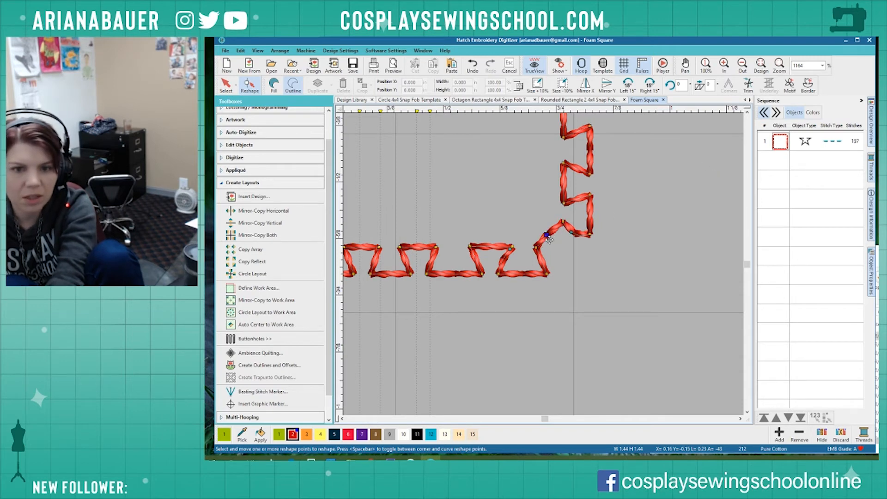
pyautogui.moveTo(548, 238); pyautogui.dragTo(563, 245)
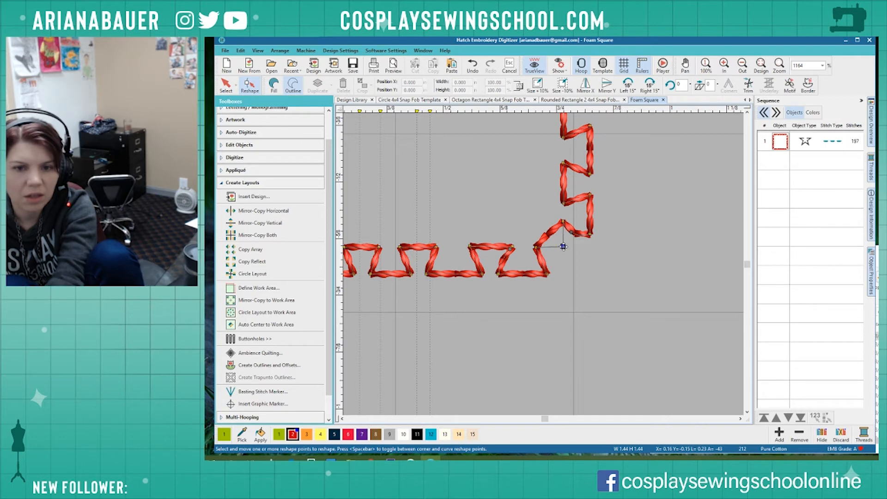
pyautogui.moveTo(564, 246); pyautogui.dragTo(563, 247)
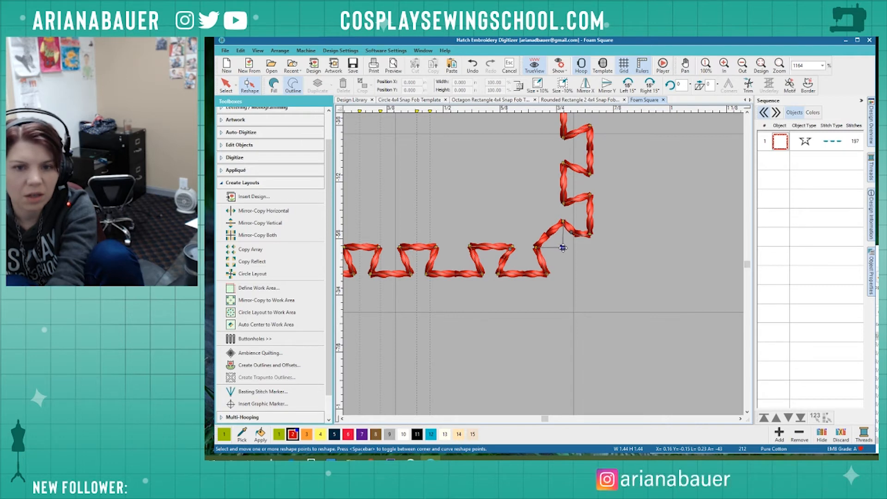
pyautogui.moveTo(563, 247); pyautogui.dragTo(563, 248)
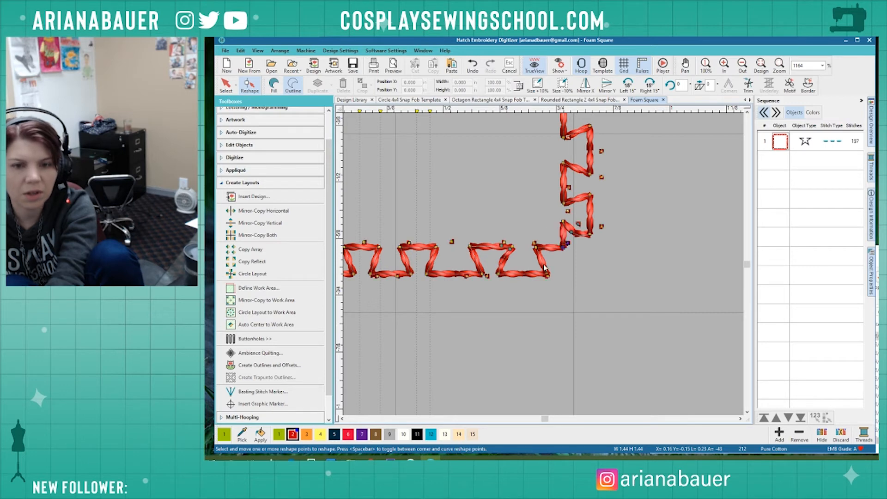
# Delete the stray point on the slanted edge of the lowest right-side tooth near the lower-right corner.
pyautogui.scroll(3, 552, 260)
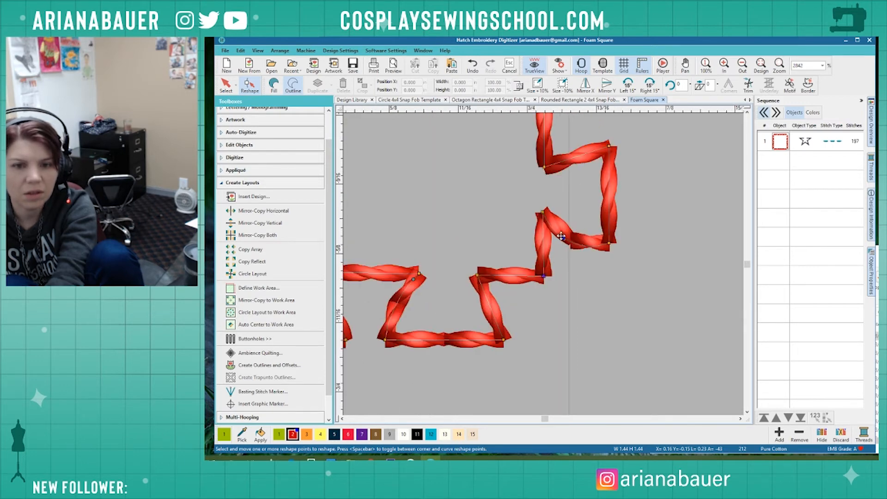
pyautogui.press('Delete')
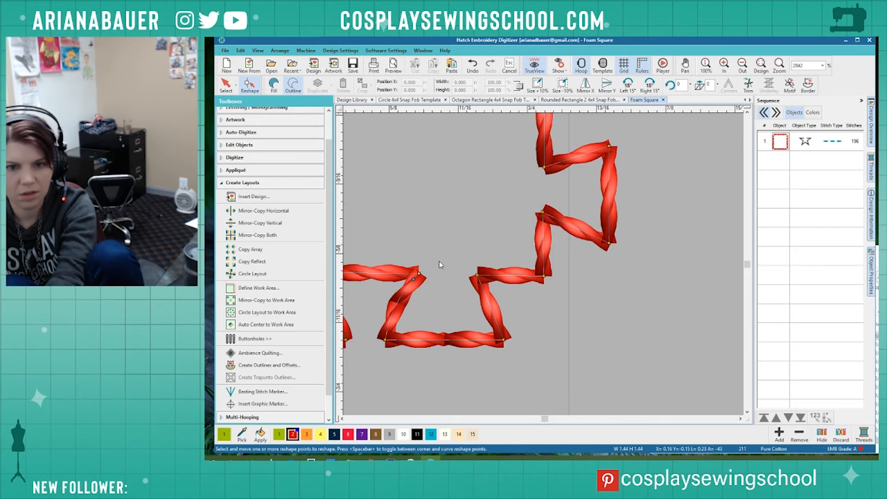
pyautogui.scroll(-5, 453, 270)
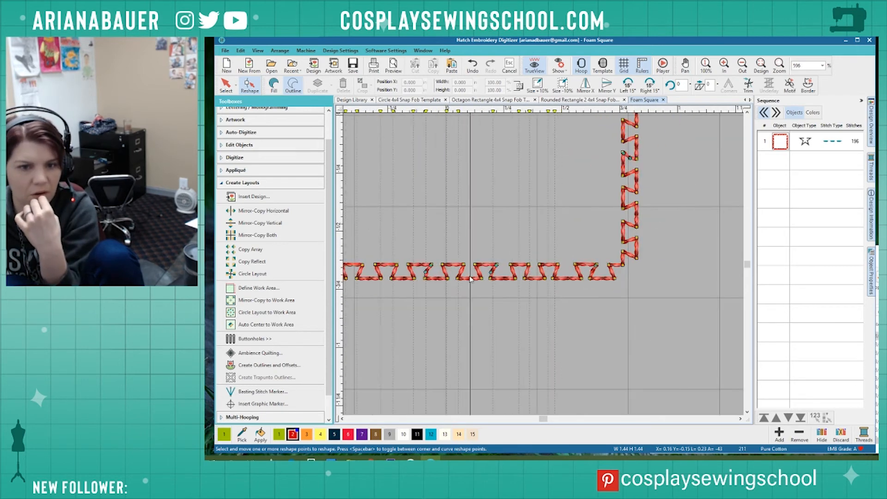
# Delete the two stray points on the slanted tooth edges on either side of the outline's lower-left corner.
pyautogui.scroll(-1, 470, 279)
pyautogui.scroll(4, 547, 265)
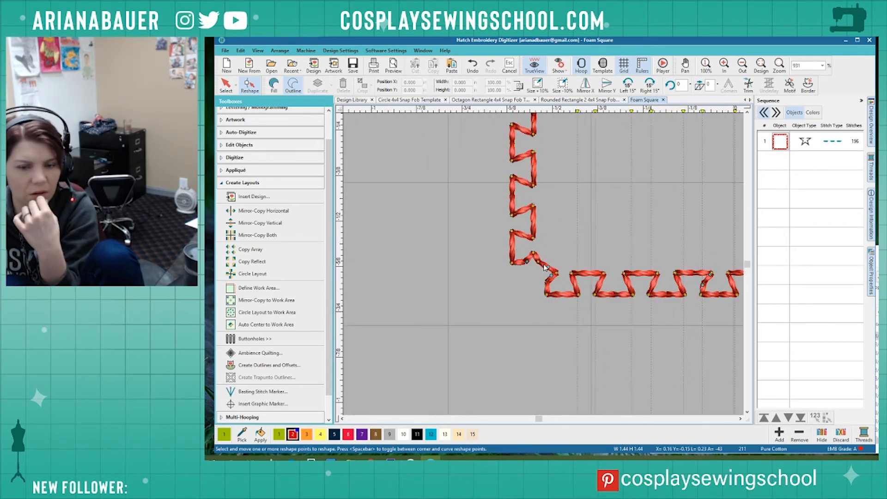
pyautogui.scroll(2, 544, 266)
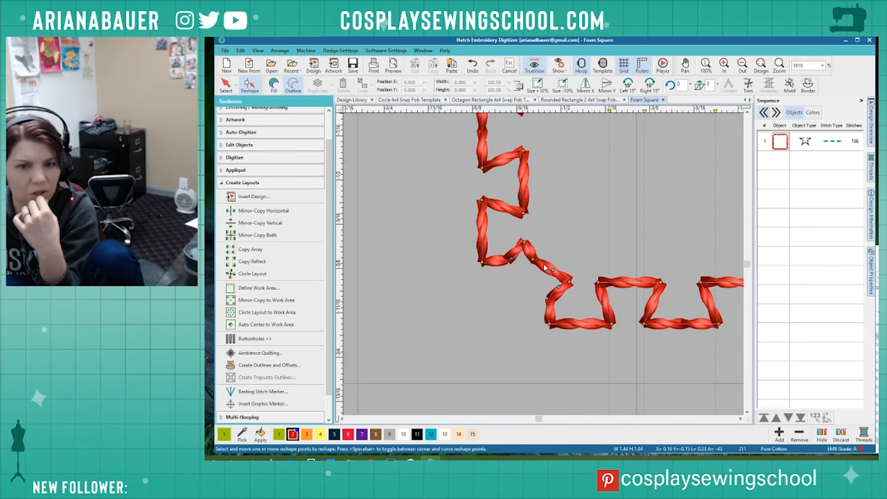
pyautogui.click(513, 259)
pyautogui.press('Delete')
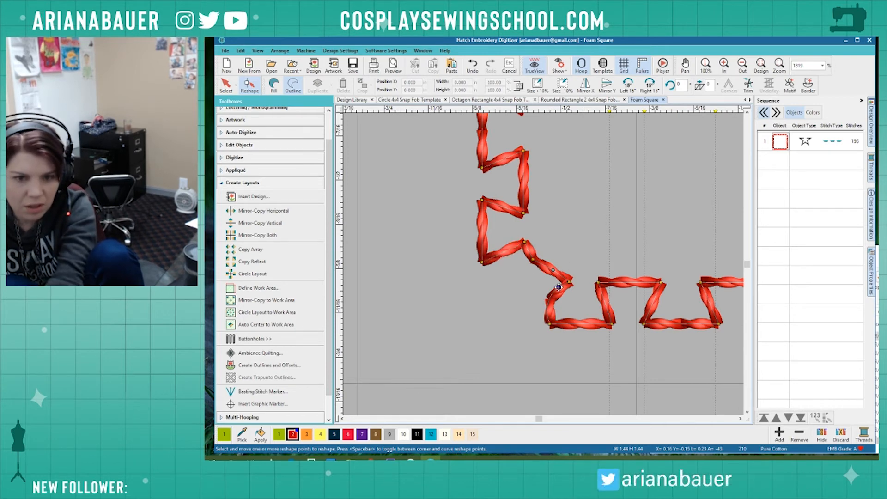
pyautogui.click(559, 287)
pyautogui.press('Delete')
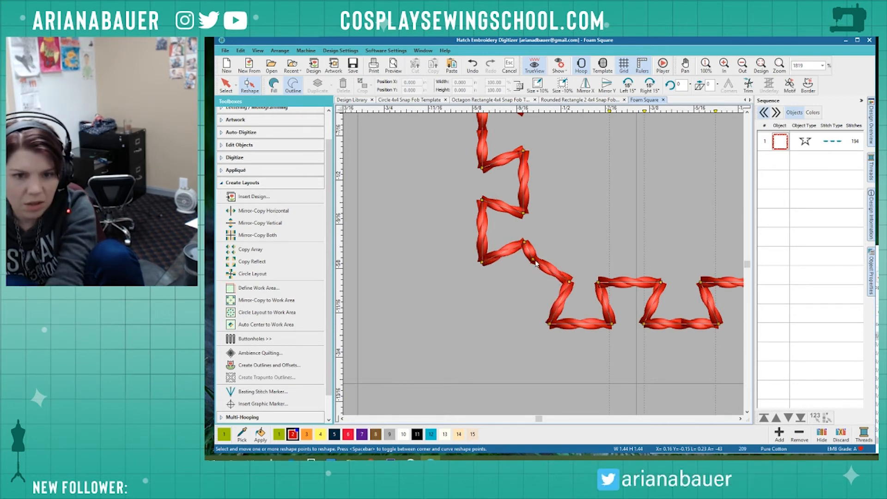
# Move the point on the outline's lower-left diagonal outward, aligned with both neighbouring notch bases to form a square corner, and finish reshaping.
pyautogui.moveTo(535, 259); pyautogui.dragTo(523, 280)
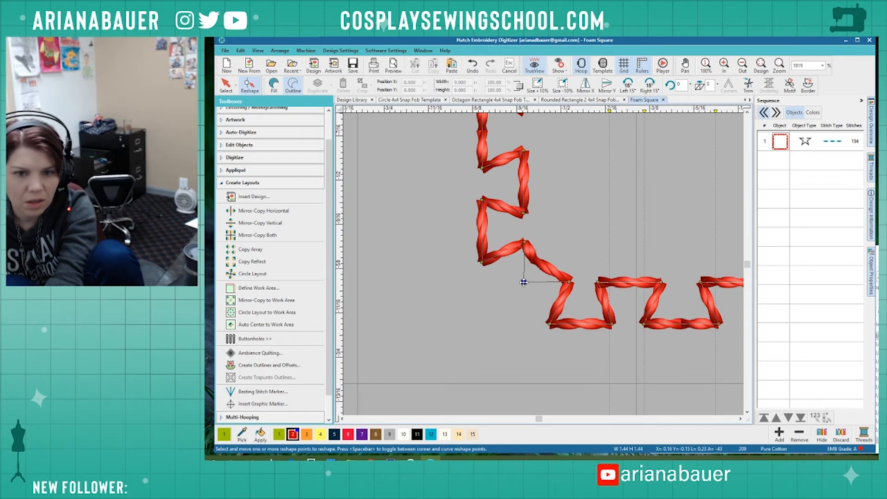
pyautogui.moveTo(523, 283); pyautogui.dragTo(523, 282)
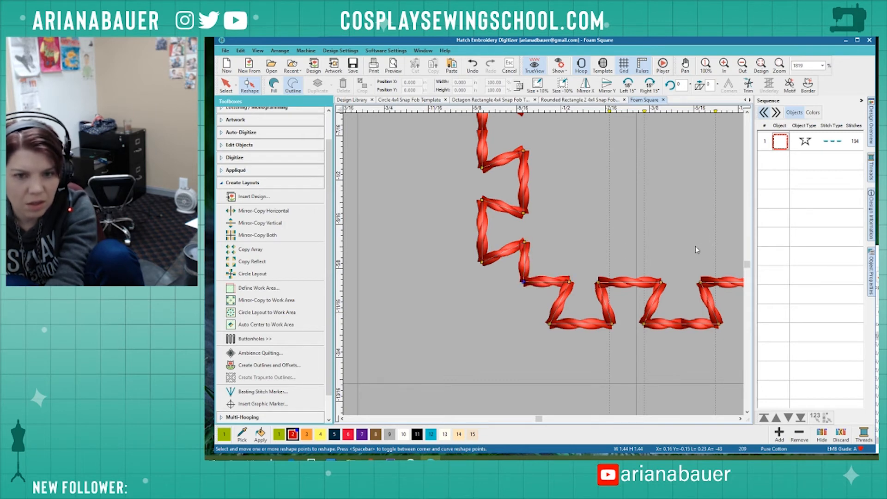
pyautogui.scroll(-5, 587, 261)
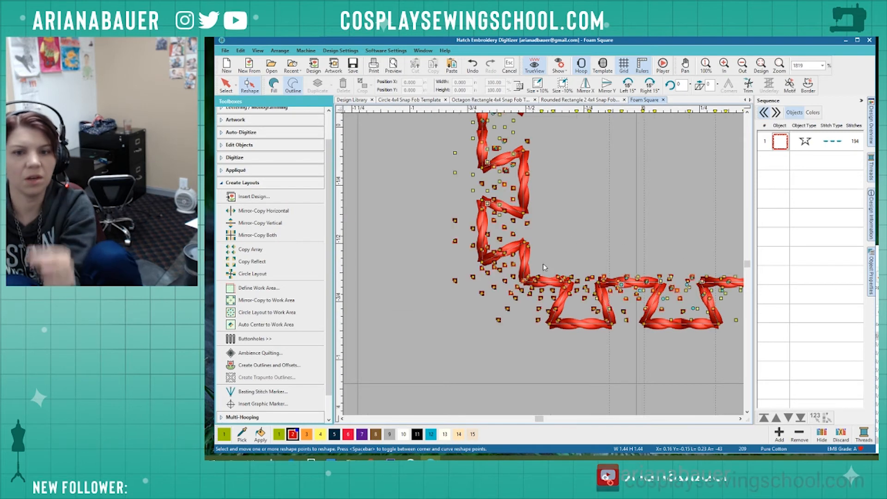
pyautogui.click(223, 85)
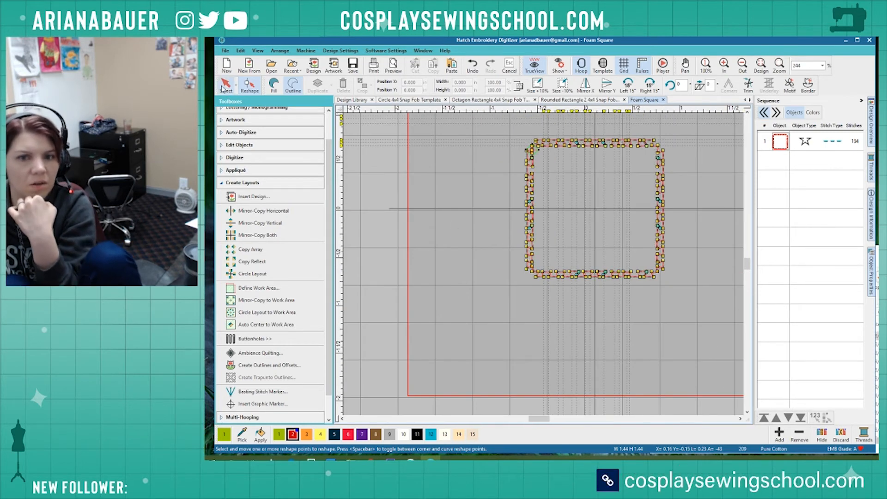
# Bring up the notched outline's object properties and convert the outline to a fill.
pyautogui.scroll(1, 556, 277)
pyautogui.scroll(-2, 556, 277)
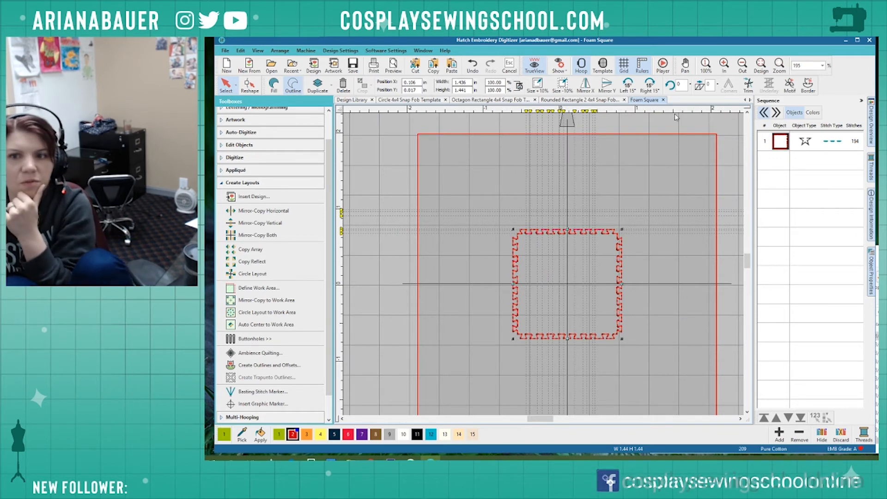
pyautogui.scroll(1, 504, 333)
pyautogui.scroll(2, 543, 264)
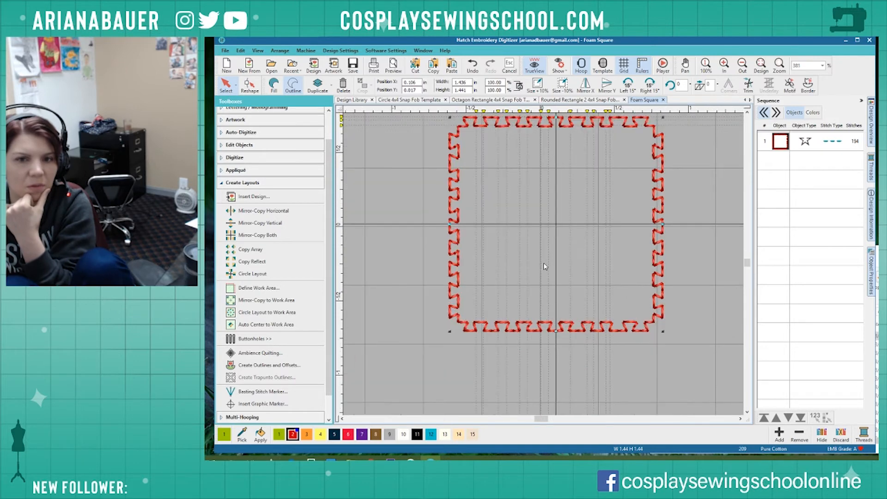
pyautogui.rightClick(662, 203)
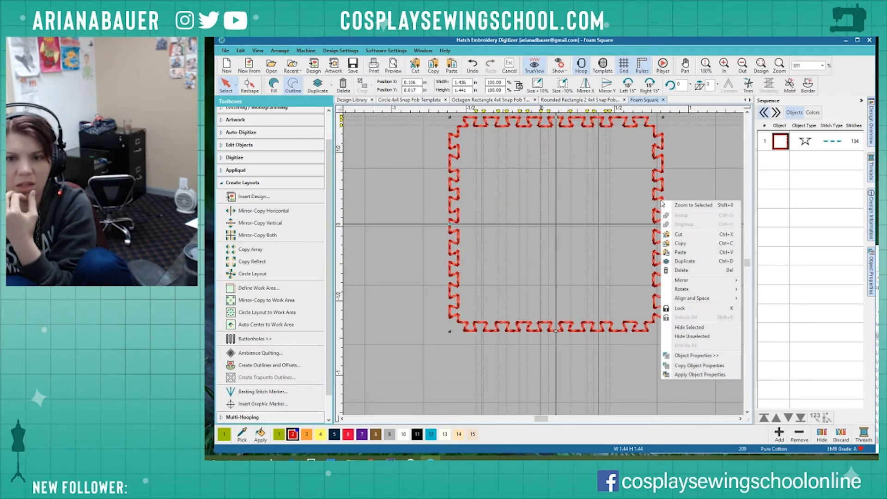
pyautogui.click(701, 355)
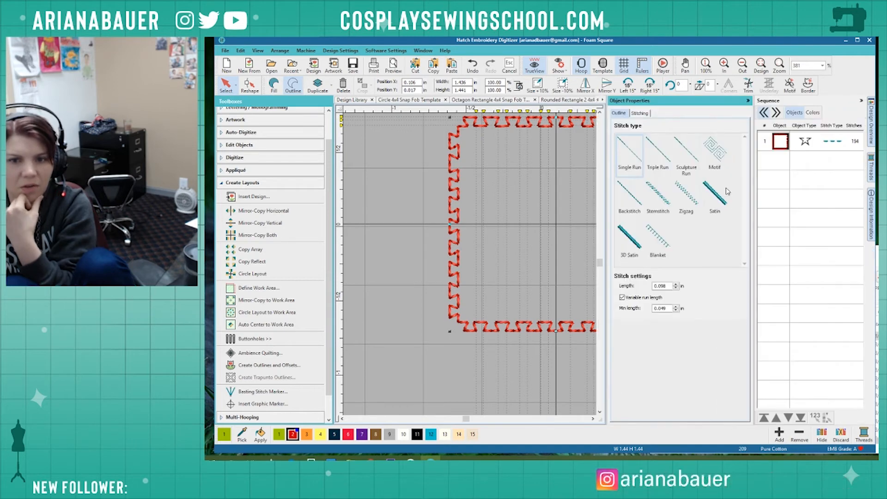
pyautogui.moveTo(466, 418); pyautogui.dragTo(468, 424)
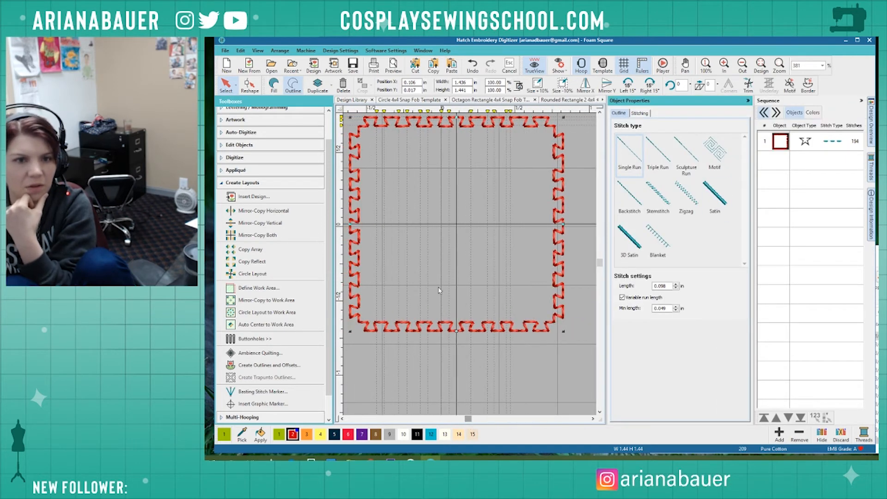
pyautogui.click(274, 86)
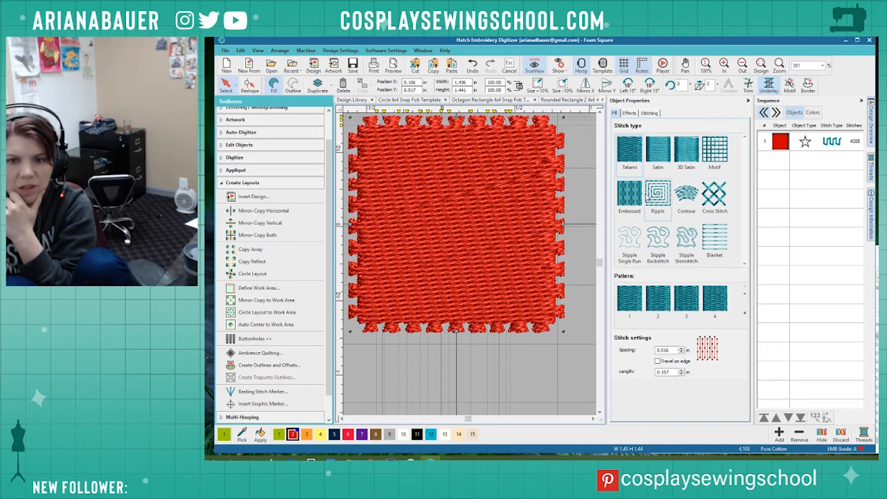
# Browse the Tatami patterns, and change the fill to the Embossed stitch type with the Basket pattern.
pyautogui.click(745, 314)
pyautogui.scroll(-3, 729, 365)
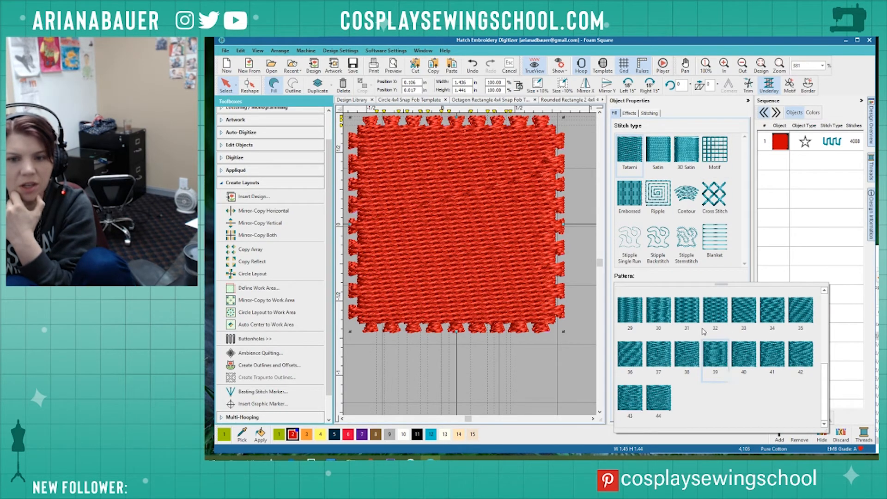
pyautogui.click(637, 200)
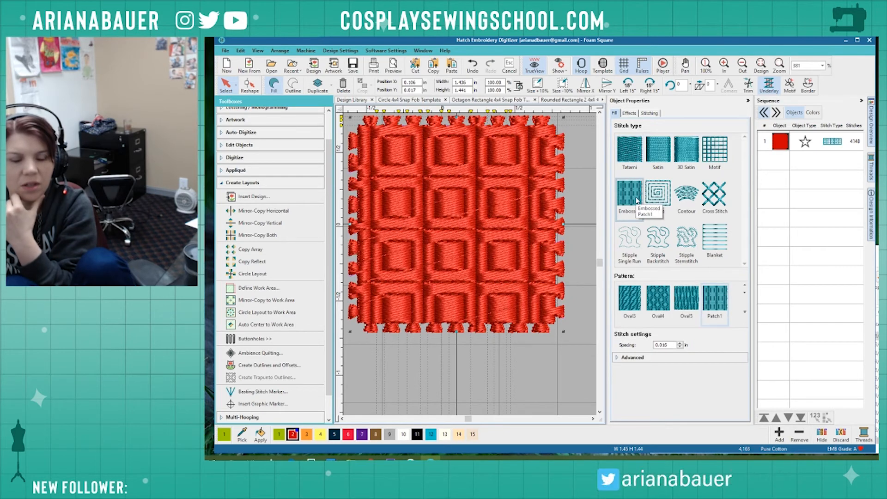
pyautogui.click(744, 317)
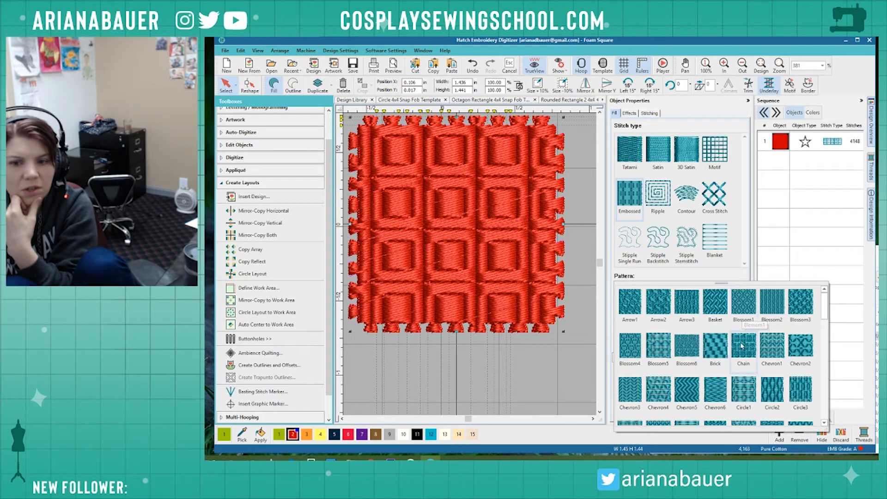
pyautogui.click(715, 302)
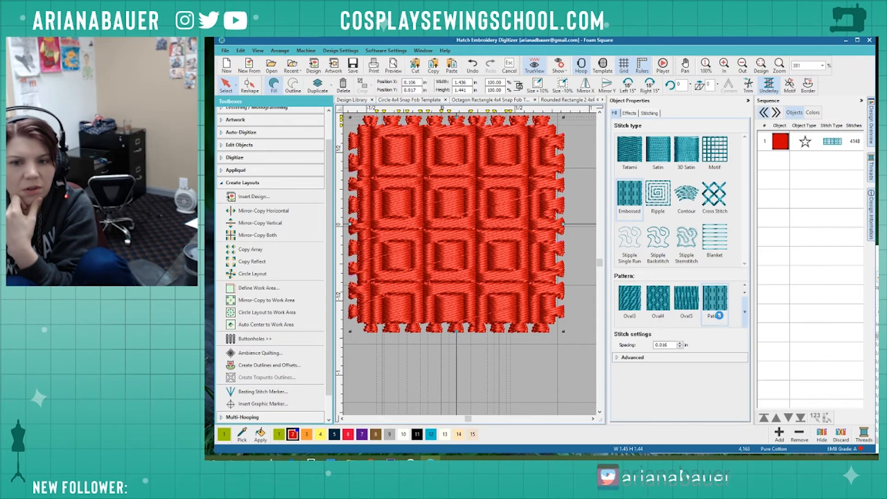
# Try Basket stitch spacings from 0.012 to 0.019 in and compare the Arrow3 pattern before reselecting Basket.
pyautogui.click(680, 347)
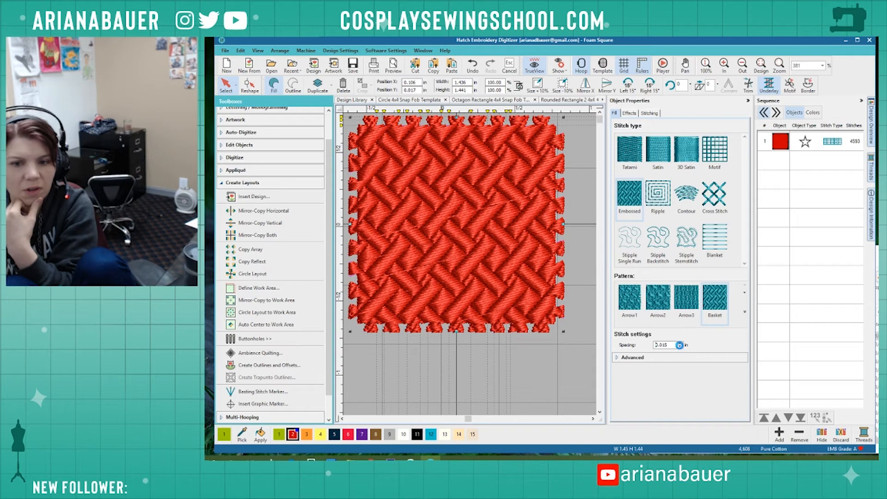
pyautogui.click(680, 346)
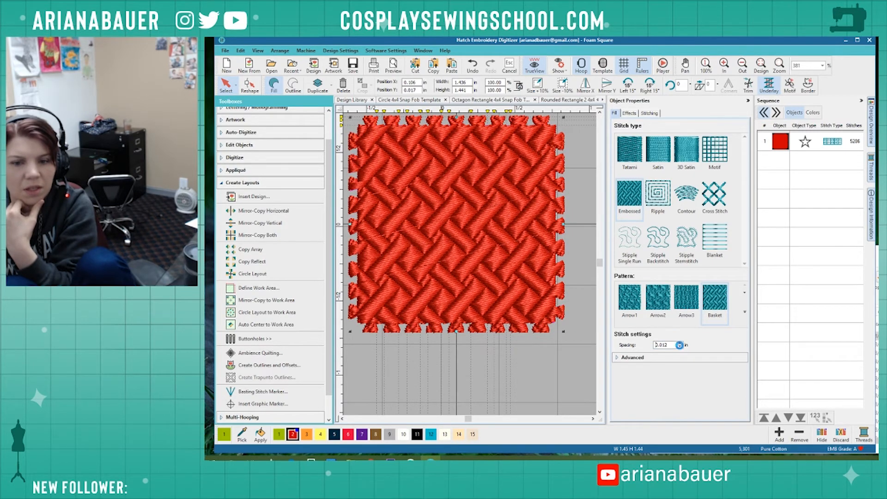
pyautogui.click(681, 343)
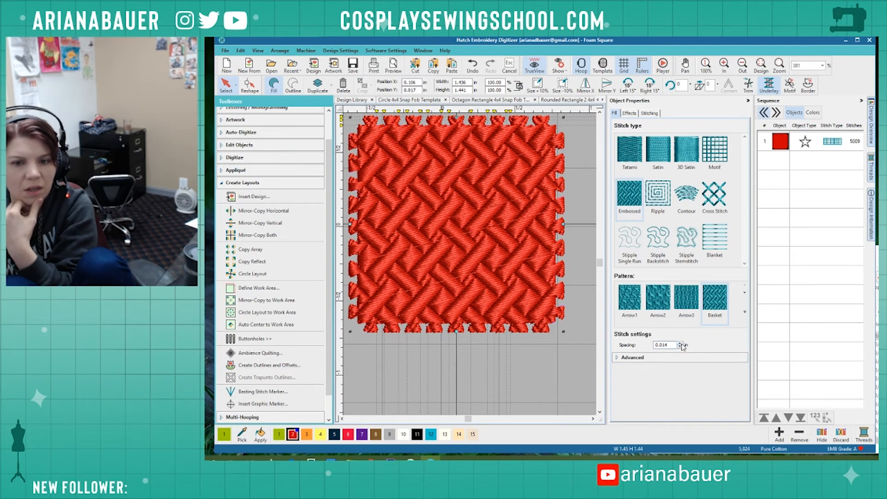
pyautogui.click(680, 343)
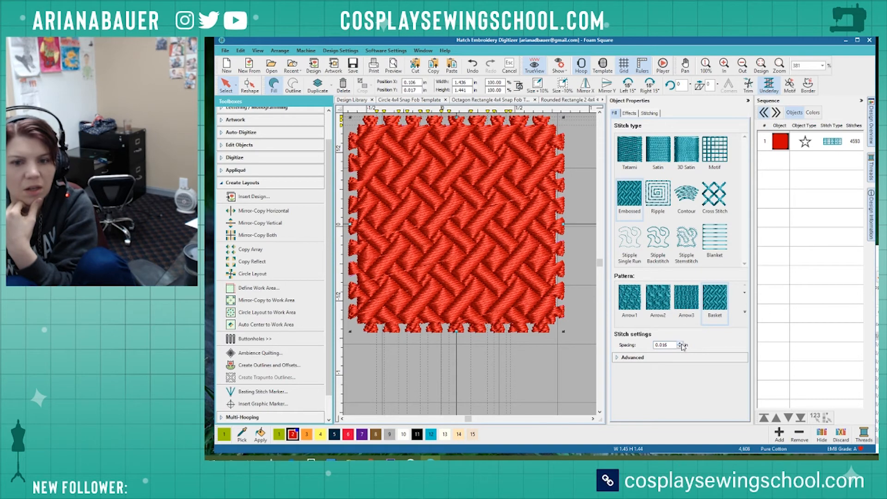
pyautogui.click(681, 344)
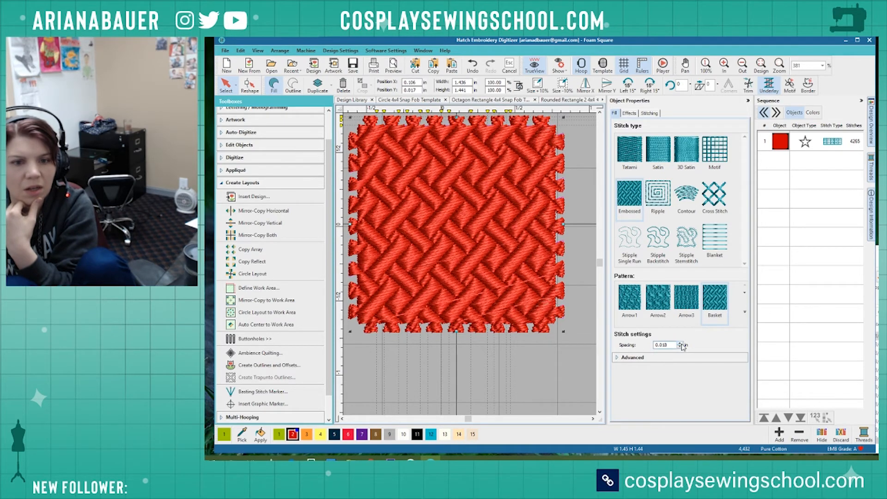
pyautogui.click(681, 343)
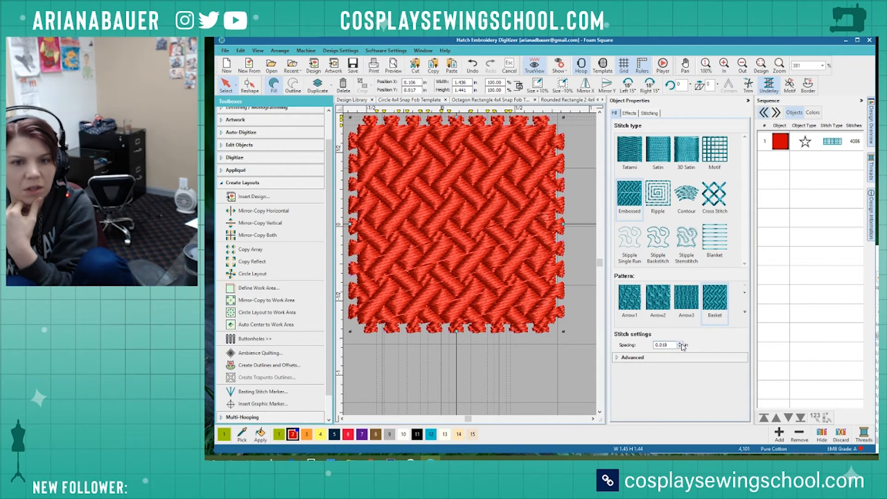
pyautogui.click(685, 309)
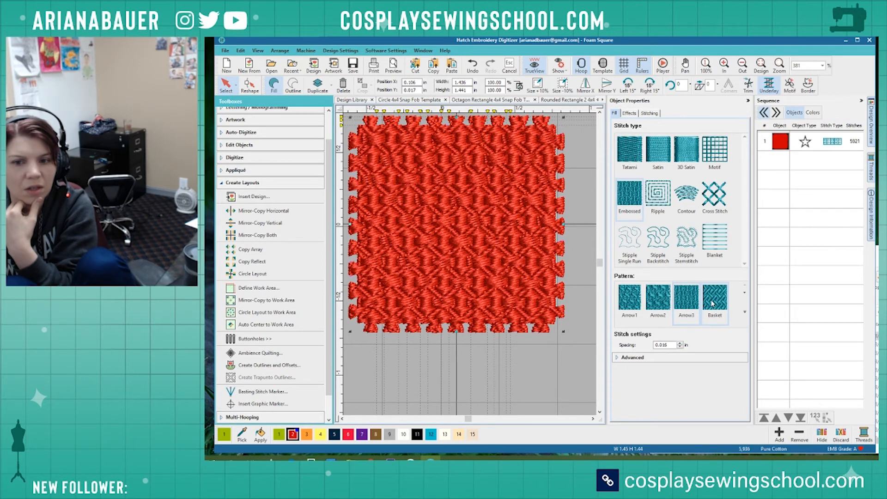
pyautogui.click(707, 321)
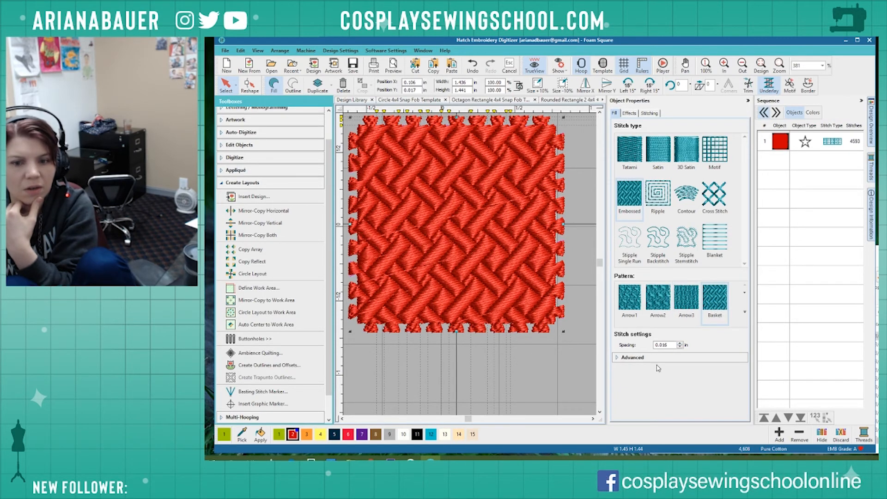
# Set the Basket pattern's width to 0.376 in, its height to 0.413 in and its column spacing to 0.218 in.
pyautogui.click(630, 358)
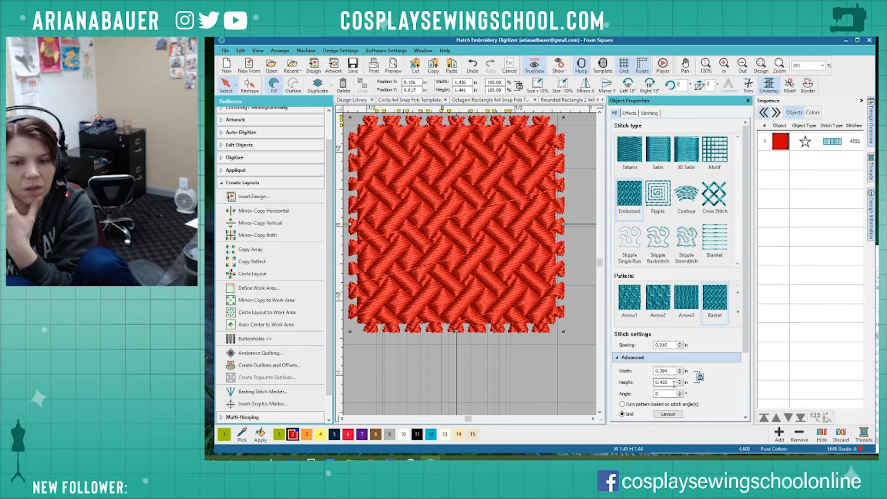
pyautogui.click(680, 384)
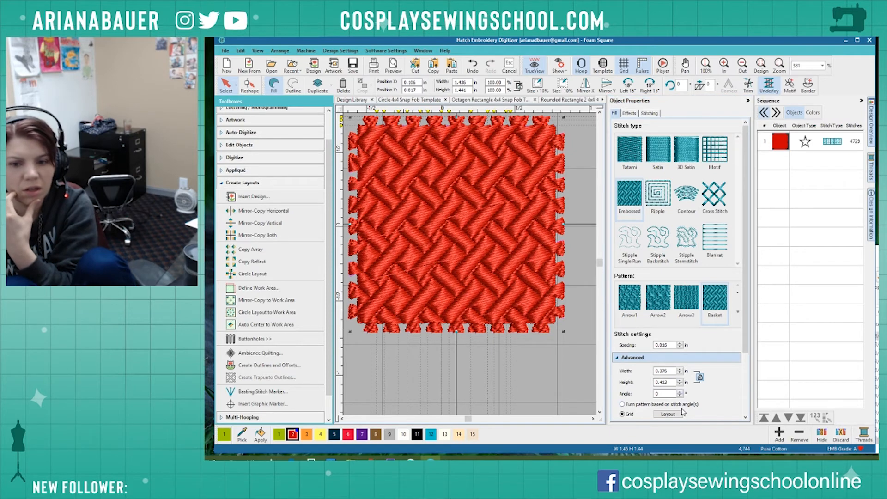
pyautogui.scroll(-4, 671, 406)
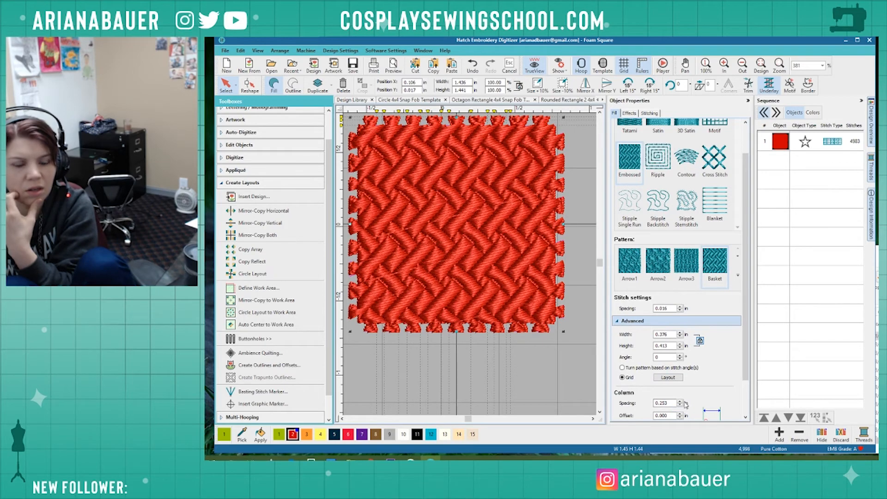
pyautogui.scroll(-2, 746, 361)
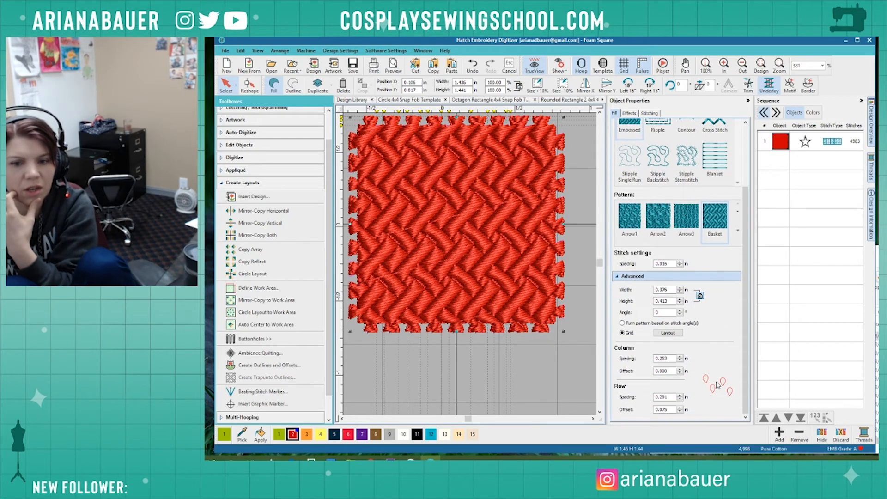
pyautogui.click(681, 360)
pyautogui.click(680, 360)
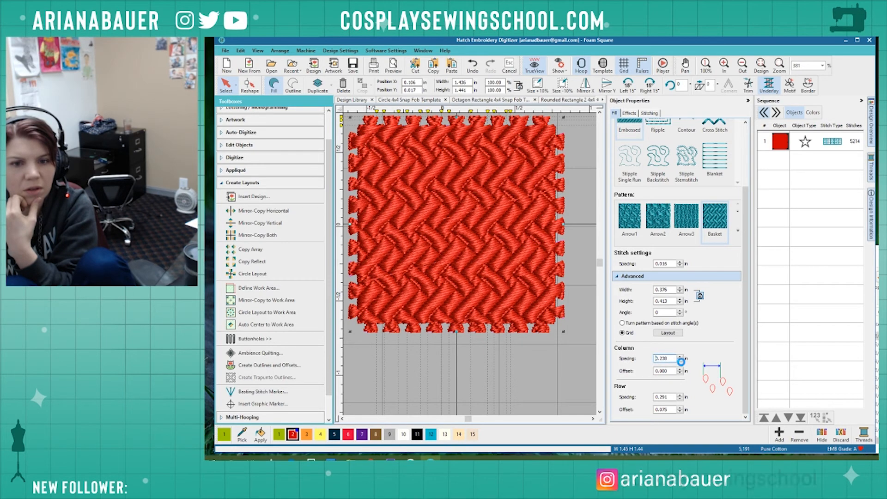
pyautogui.click(681, 360)
pyautogui.click(680, 360)
pyautogui.click(680, 361)
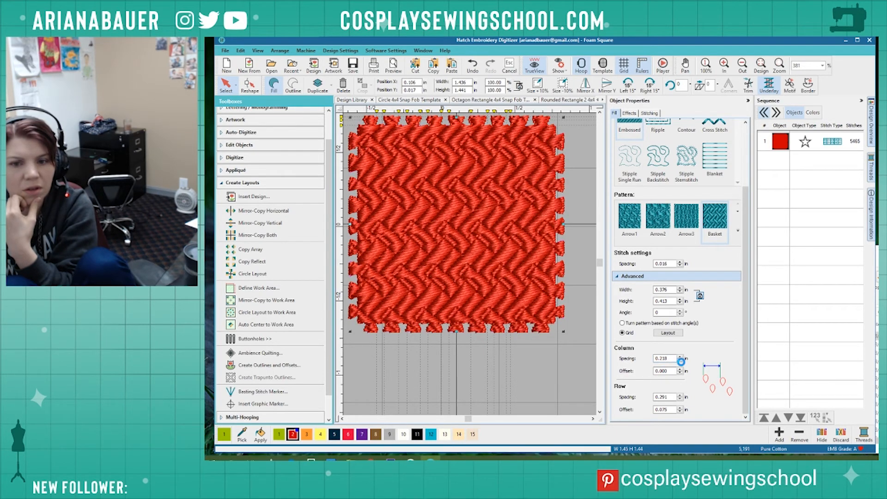
pyautogui.click(680, 360)
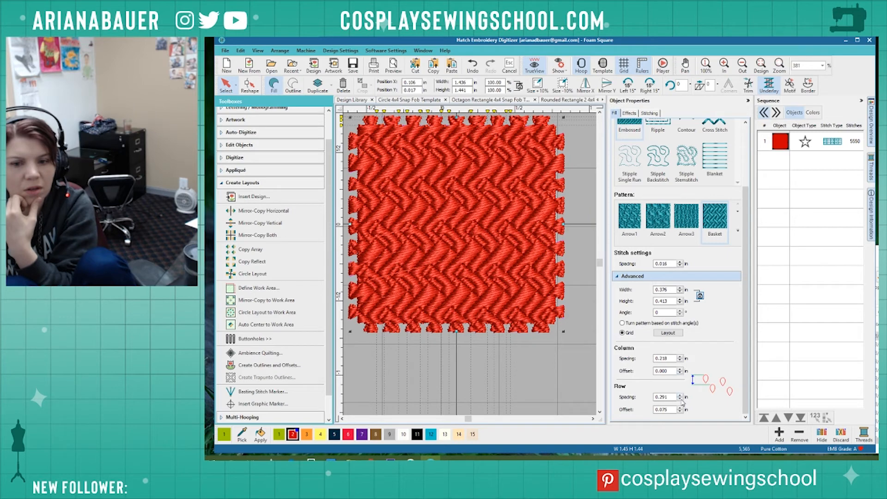
# Reduce the Basket pattern's row spacing to 0.166 in.
pyautogui.click(680, 400)
pyautogui.click(680, 399)
pyautogui.click(680, 400)
pyautogui.click(680, 399)
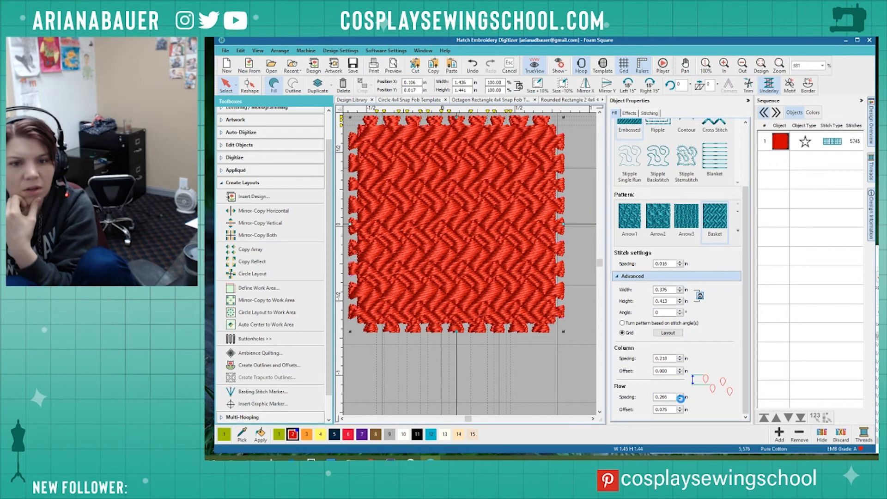
pyautogui.click(679, 400)
pyautogui.click(680, 400)
pyautogui.click(680, 399)
pyautogui.click(680, 399)
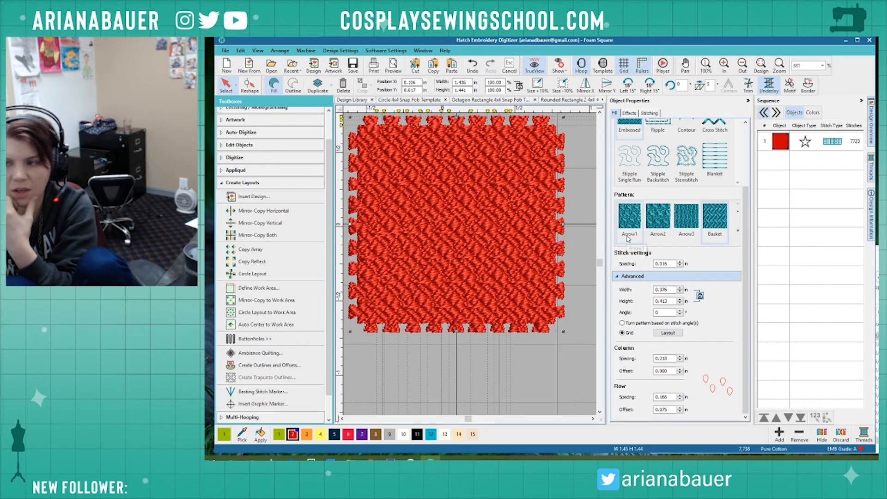
# Try the Ziggy1 Embossed pattern on the square's fill, and reopen the pattern library to look for alternatives.
pyautogui.click(738, 231)
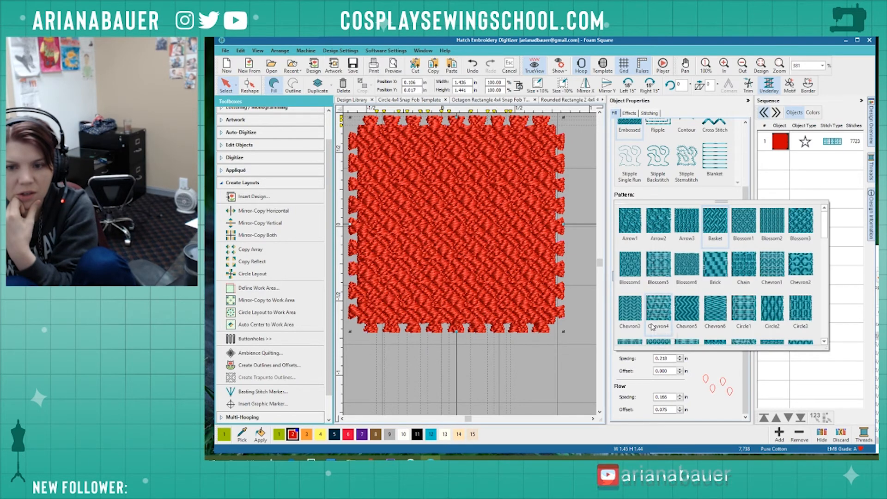
pyautogui.scroll(-10, 756, 314)
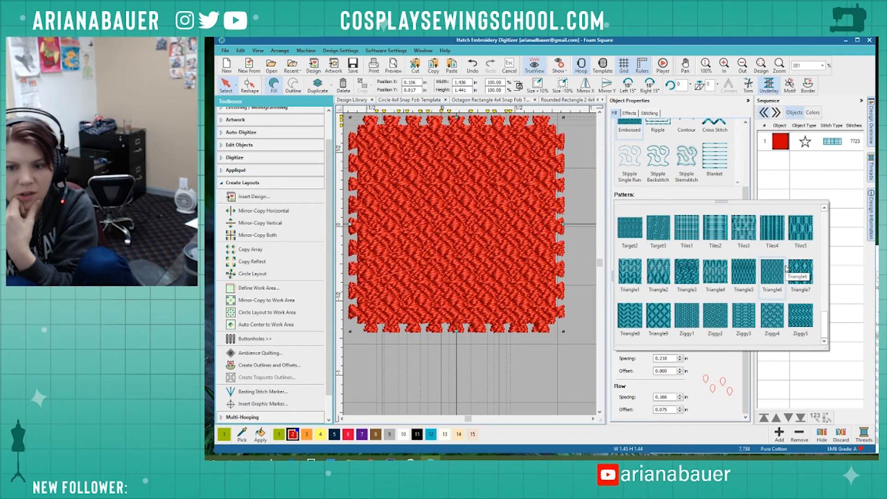
pyautogui.click(716, 322)
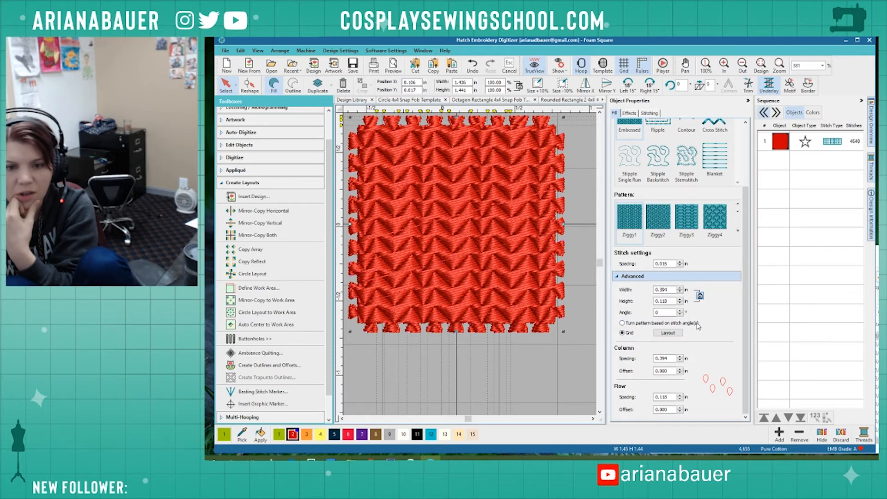
pyautogui.click(739, 230)
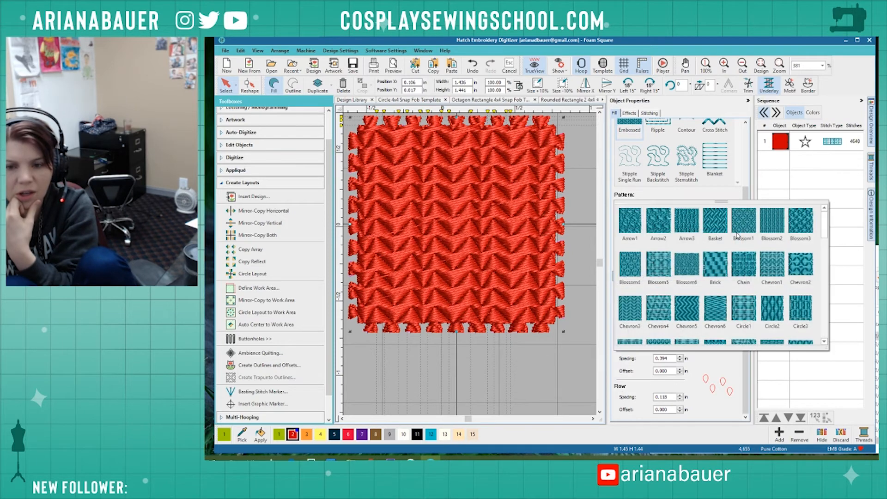
pyautogui.scroll(5, 738, 317)
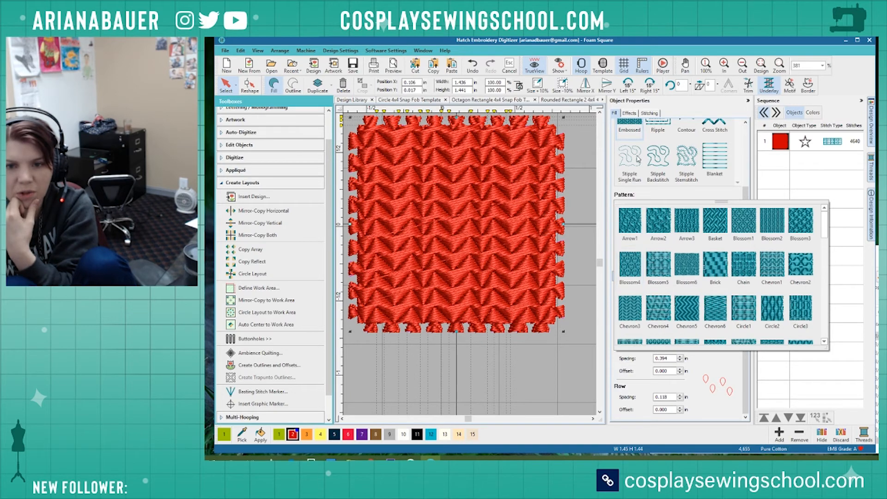
pyautogui.click(738, 152)
pyautogui.scroll(3, 652, 178)
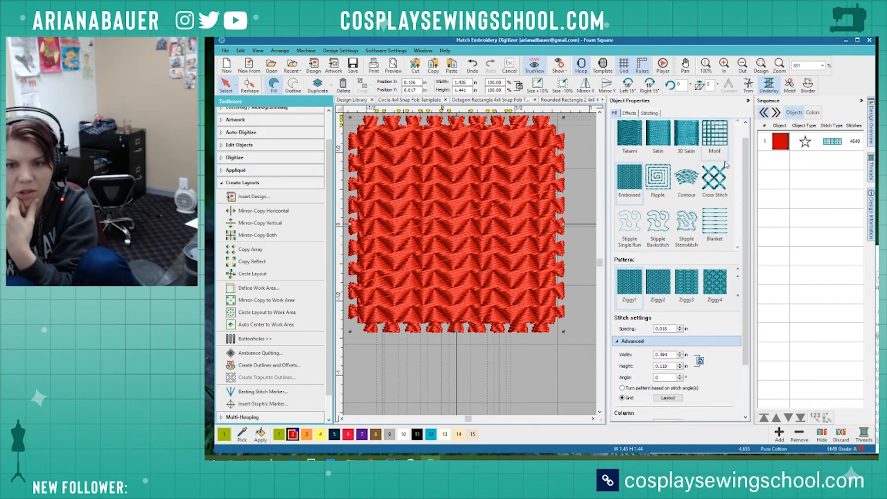
# Change the square's fill to the Tatami stitch type and compare patterns 4, 3 and 1.
pyautogui.click(629, 150)
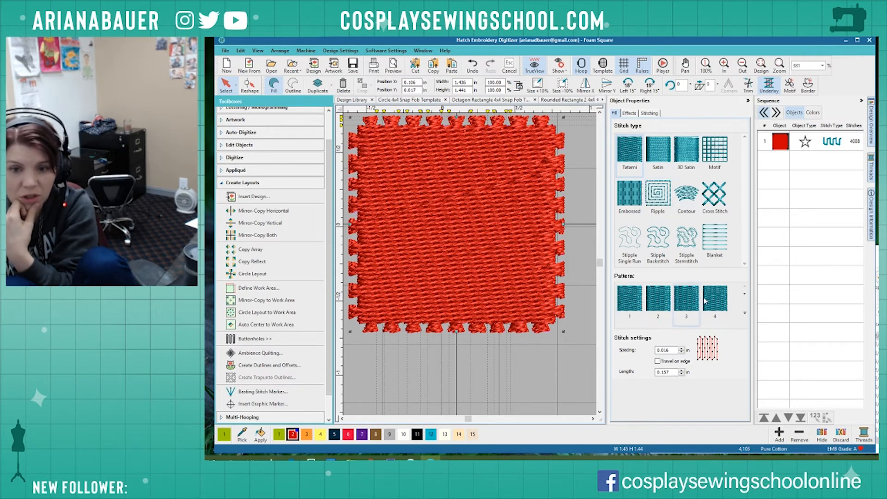
pyautogui.click(722, 300)
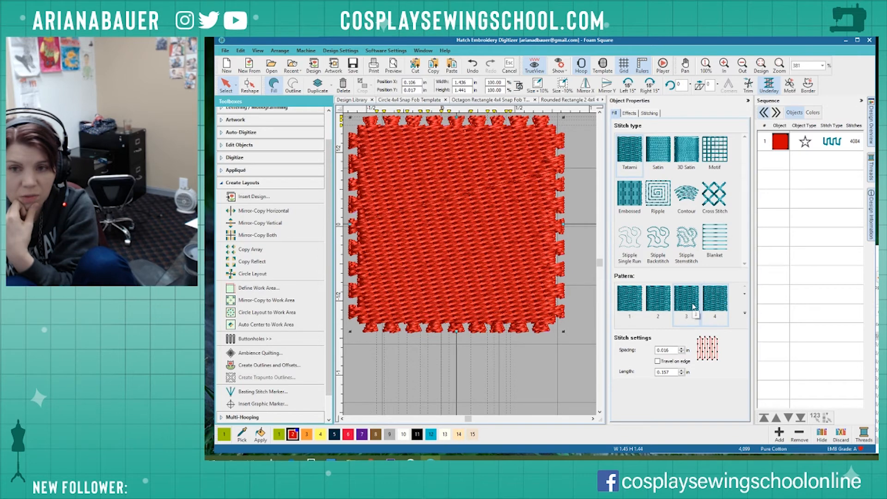
pyautogui.click(693, 306)
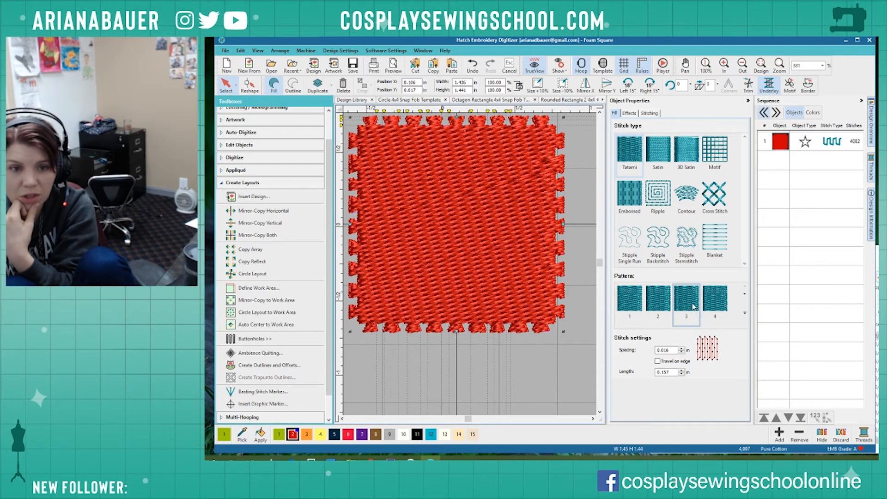
pyautogui.click(630, 305)
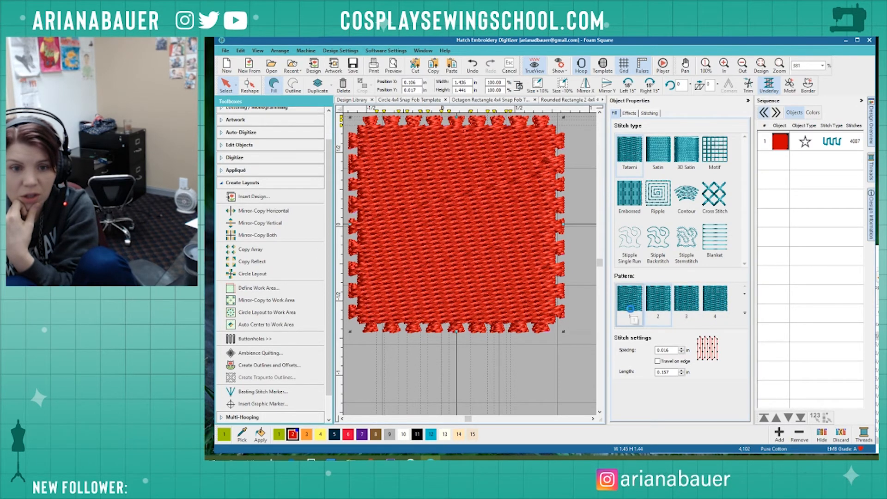
# Try Tatami pattern 44 with Travel on edge turned on, and test a stitch spacing of 0.017 in.
pyautogui.click(745, 314)
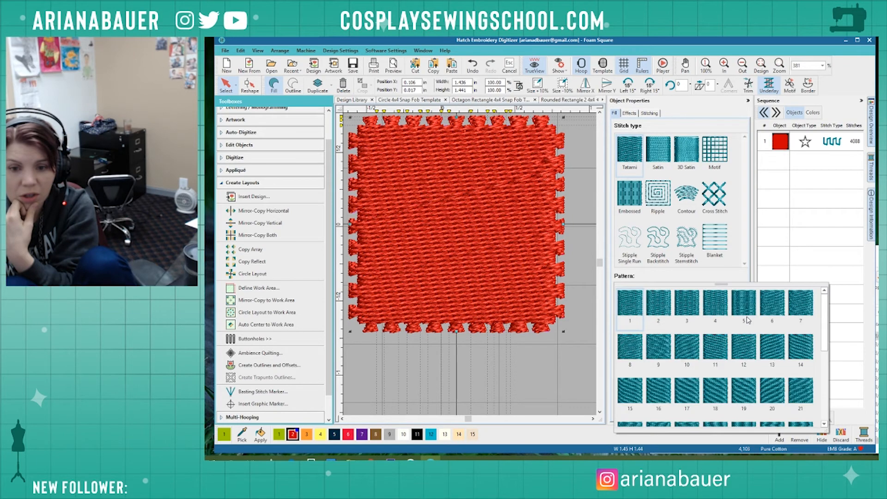
pyautogui.scroll(-3, 697, 362)
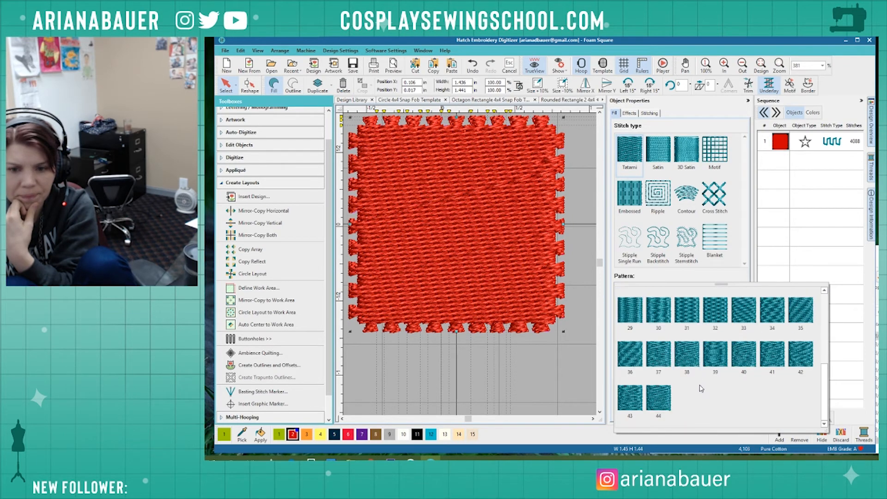
pyautogui.click(661, 398)
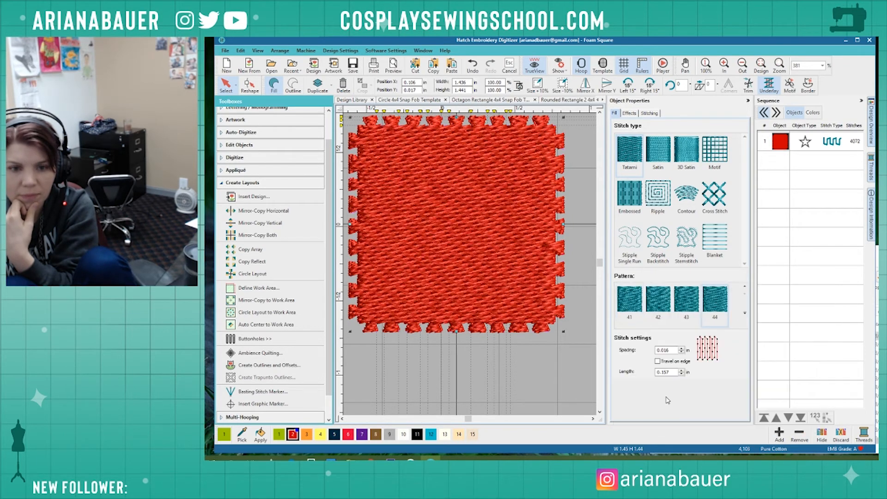
pyautogui.click(669, 362)
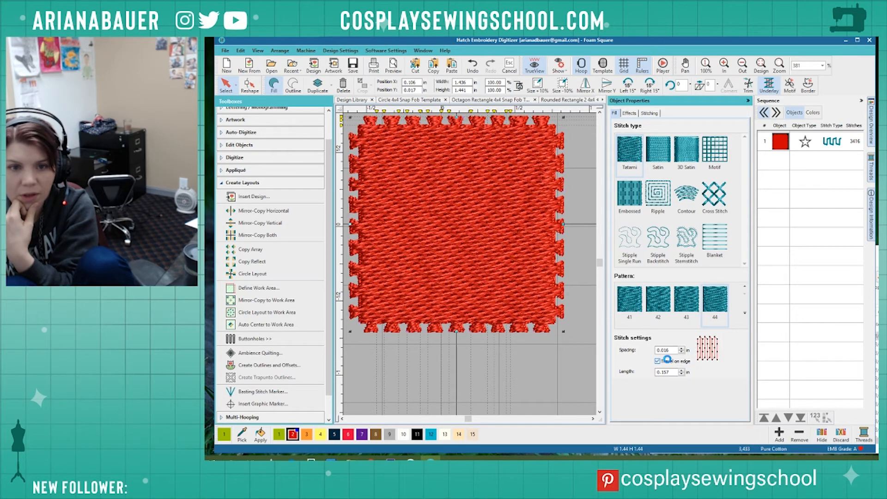
pyautogui.click(668, 361)
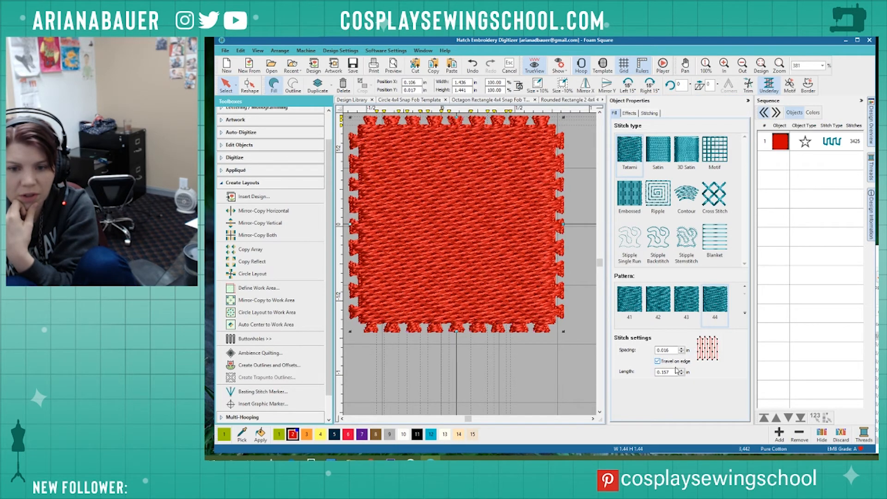
pyautogui.click(682, 371)
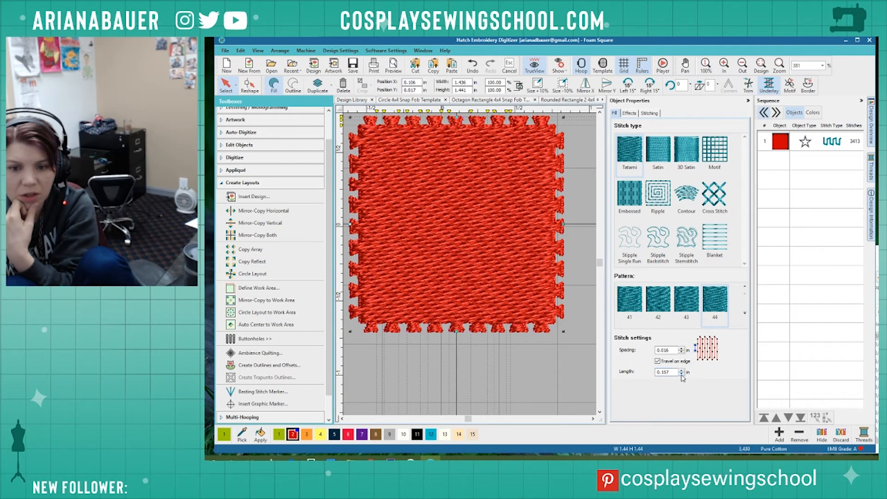
pyautogui.click(683, 349)
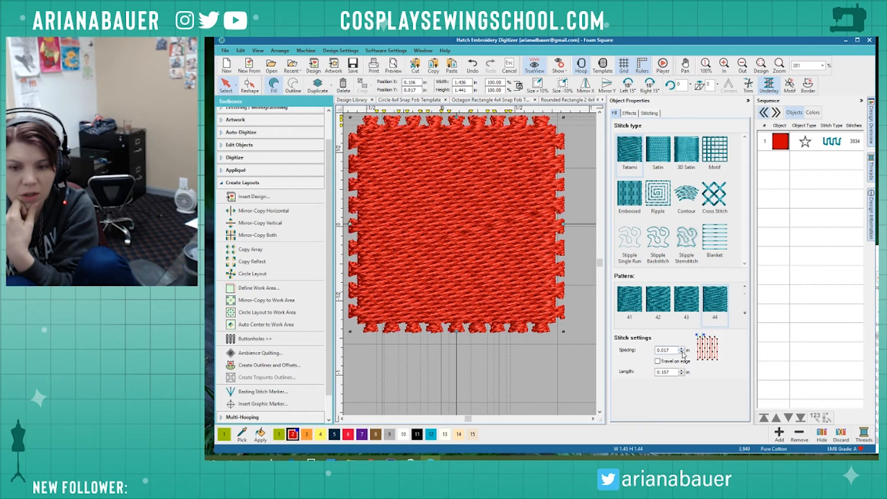
# Compare Tatami patterns 42 and 41, and apply pattern 3 to the square's fill.
pyautogui.click(669, 302)
pyautogui.click(640, 305)
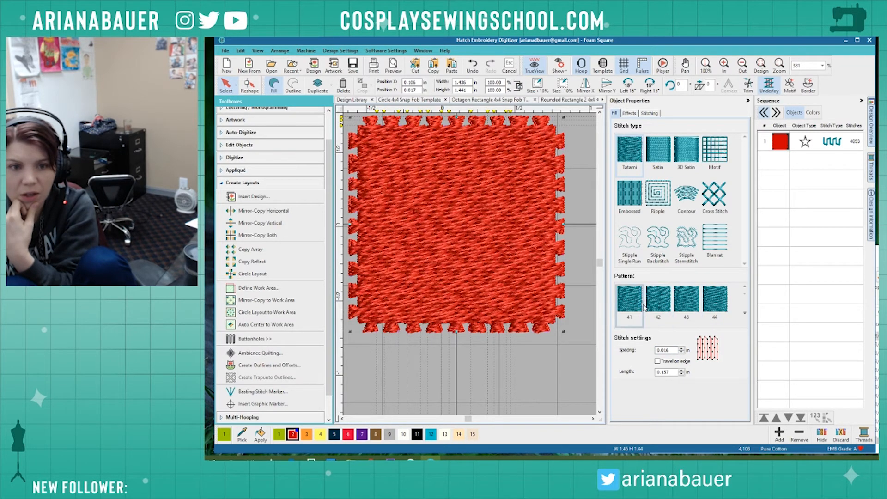
pyautogui.click(745, 312)
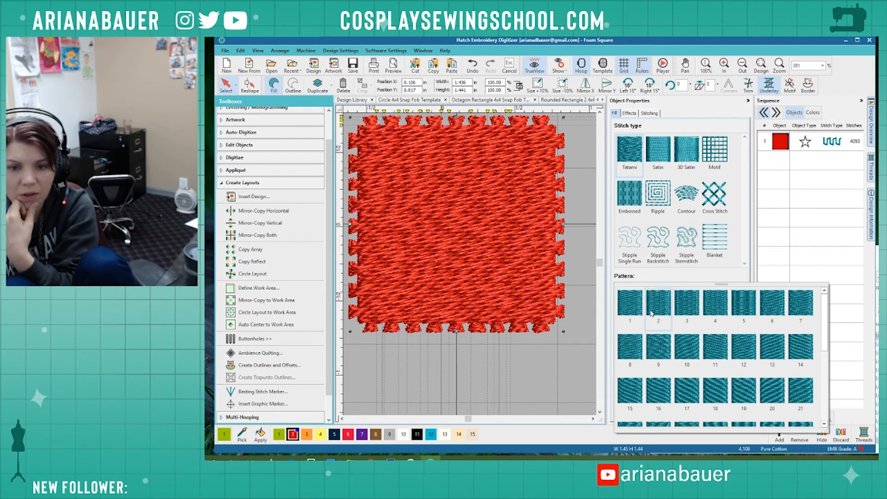
pyautogui.click(685, 306)
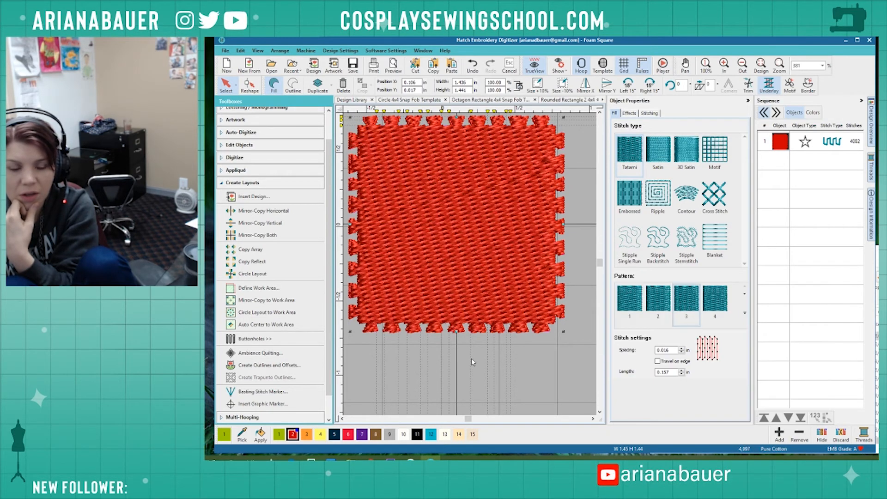
# Move the square straight up in the design to about X 0.079 in, Y 1.159 in.
pyautogui.click(464, 370)
pyautogui.scroll(-5, 463, 370)
pyautogui.scroll(2, 431, 210)
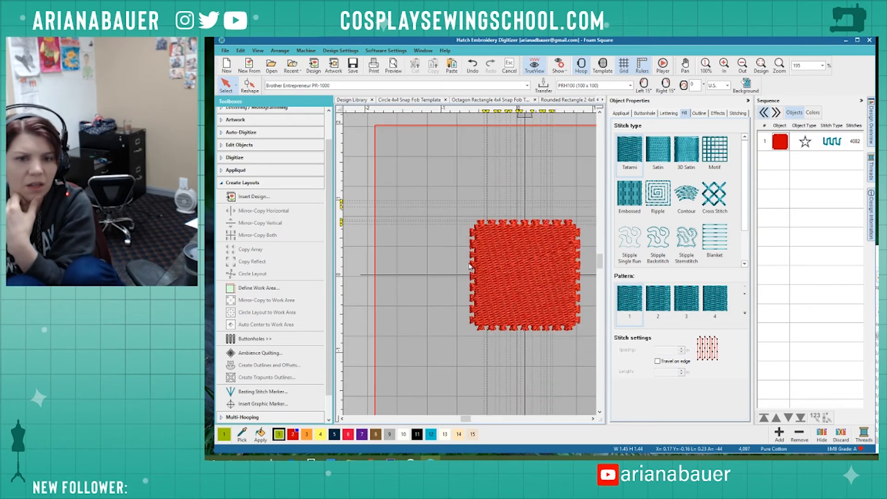
pyautogui.scroll(-2, 471, 265)
pyautogui.scroll(2, 471, 265)
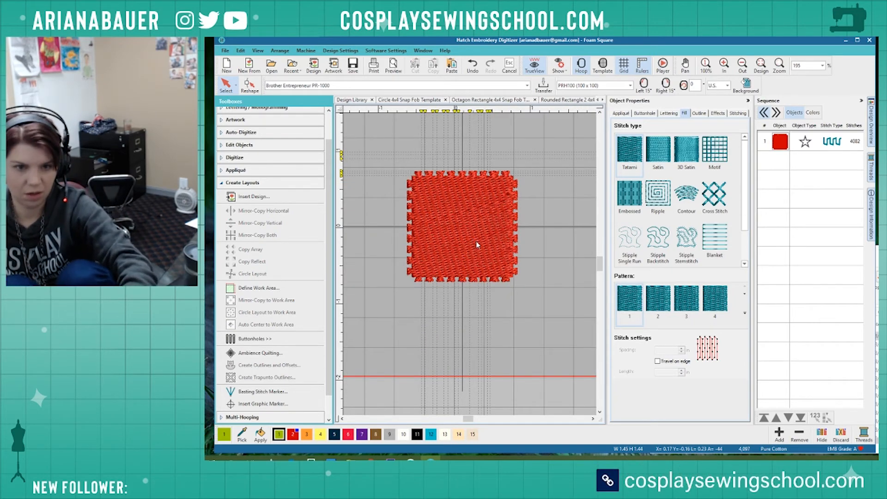
pyautogui.scroll(-2, 472, 263)
pyautogui.scroll(2, 472, 263)
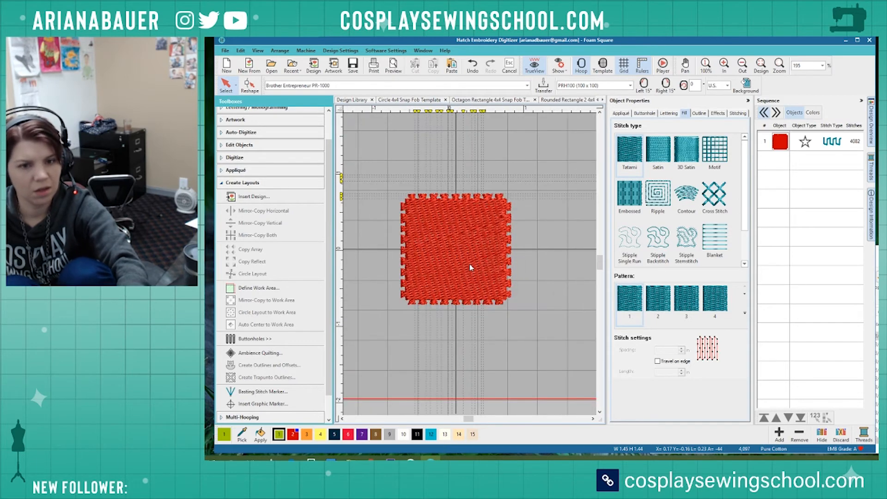
pyautogui.click(464, 233)
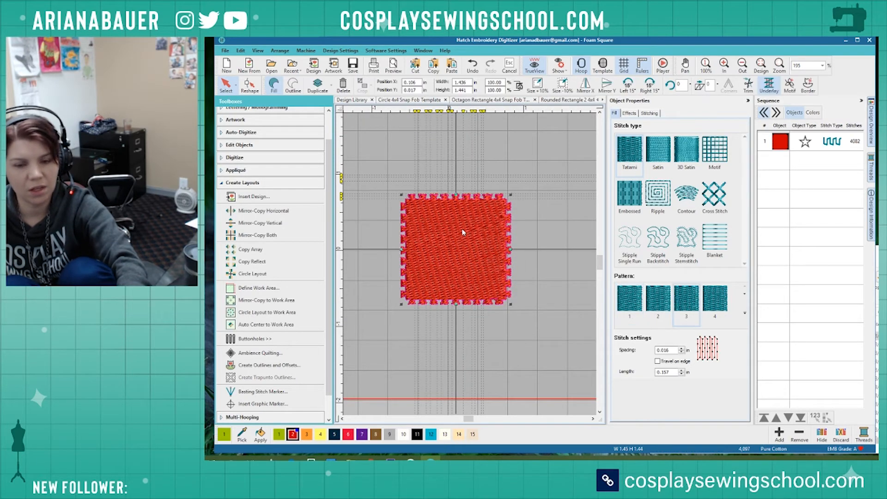
pyautogui.moveTo(463, 232); pyautogui.dragTo(461, 145)
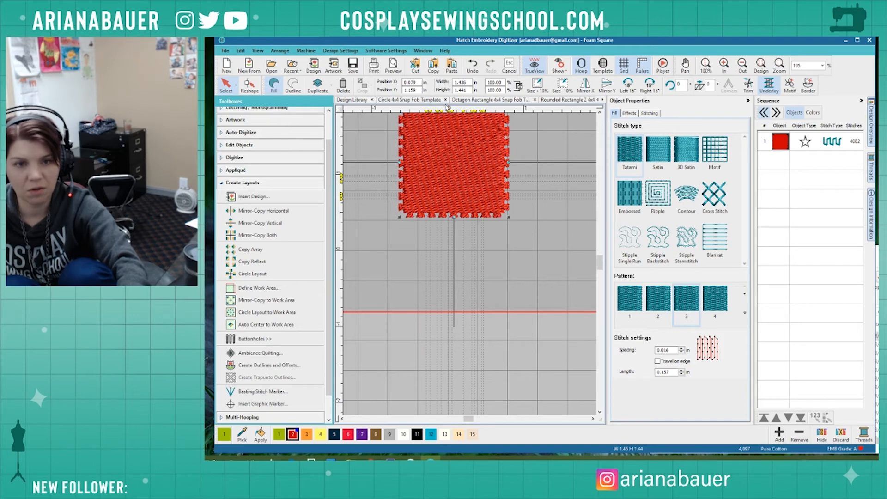
pyautogui.scroll(-3, 430, 143)
pyautogui.scroll(5, 469, 264)
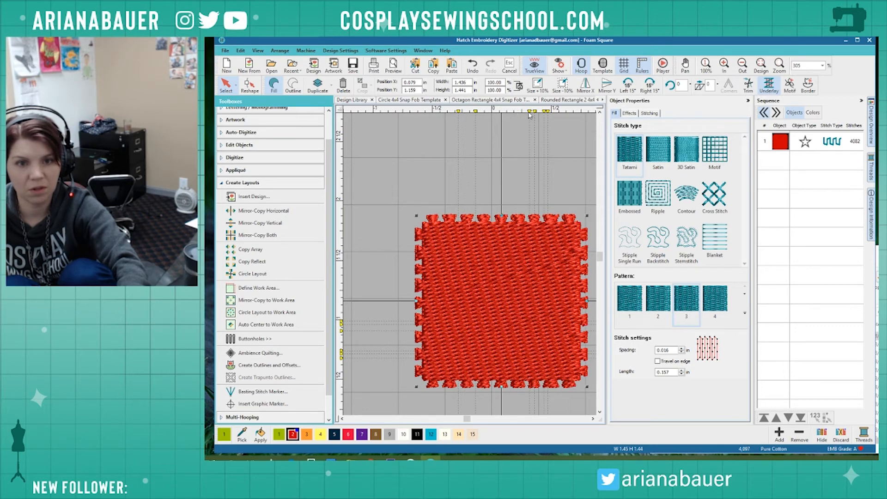
# Remove the leftover guide lines from the rulers.
pyautogui.rightClick(413, 146)
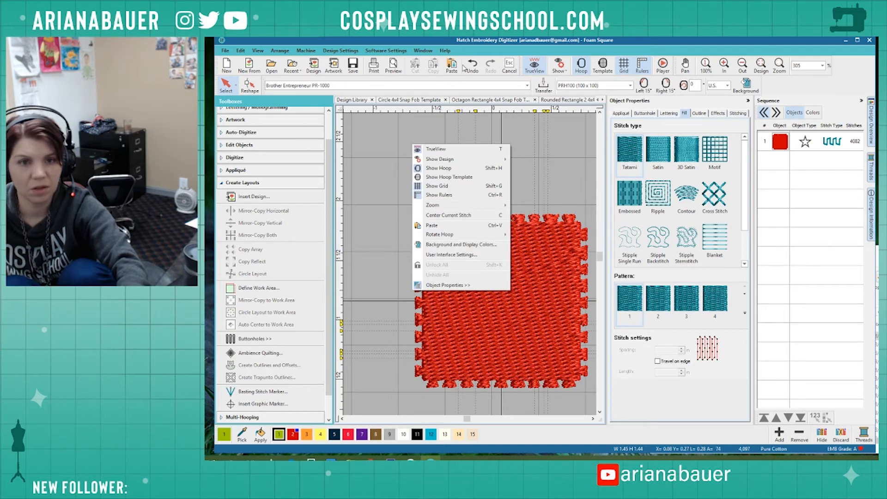
pyautogui.click(439, 86)
pyautogui.click(435, 90)
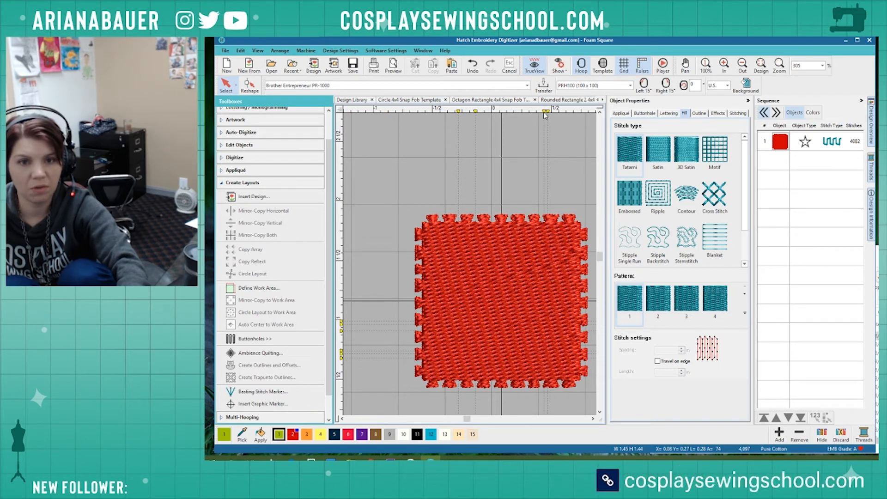
pyautogui.click(377, 110)
pyautogui.moveTo(458, 112); pyautogui.dragTo(456, 114)
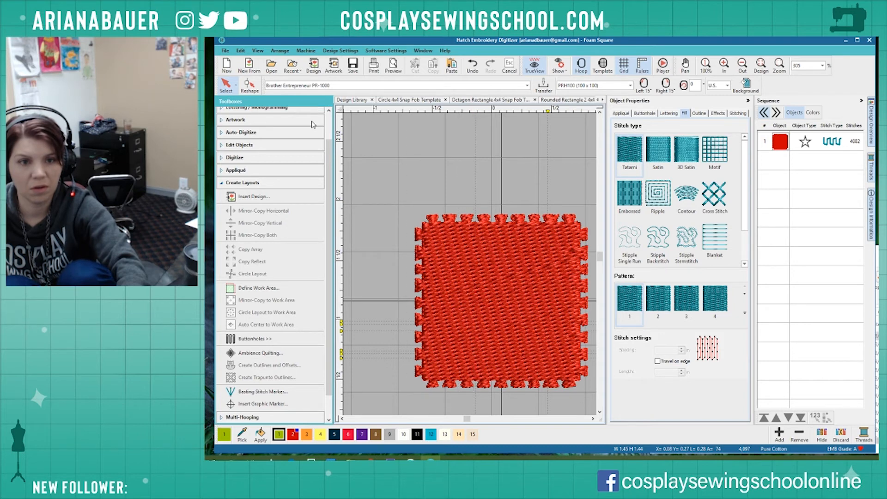
pyautogui.moveTo(549, 111); pyautogui.dragTo(548, 111)
pyautogui.scroll(-4, 407, 277)
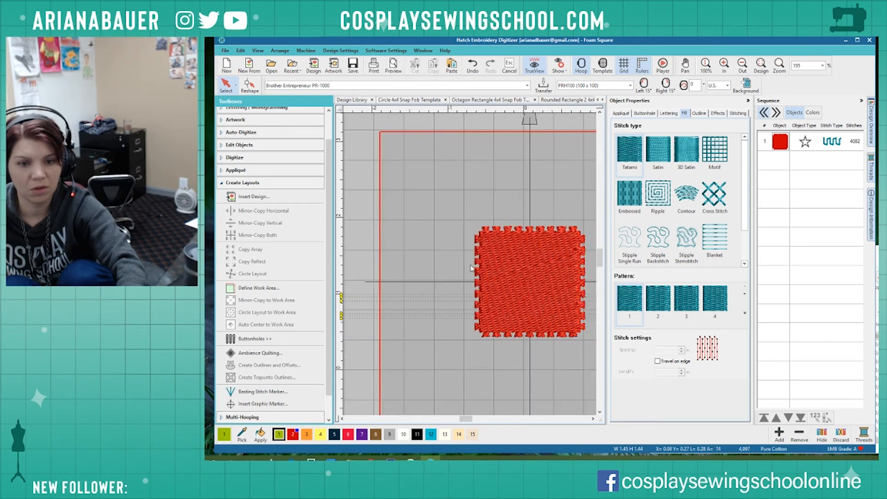
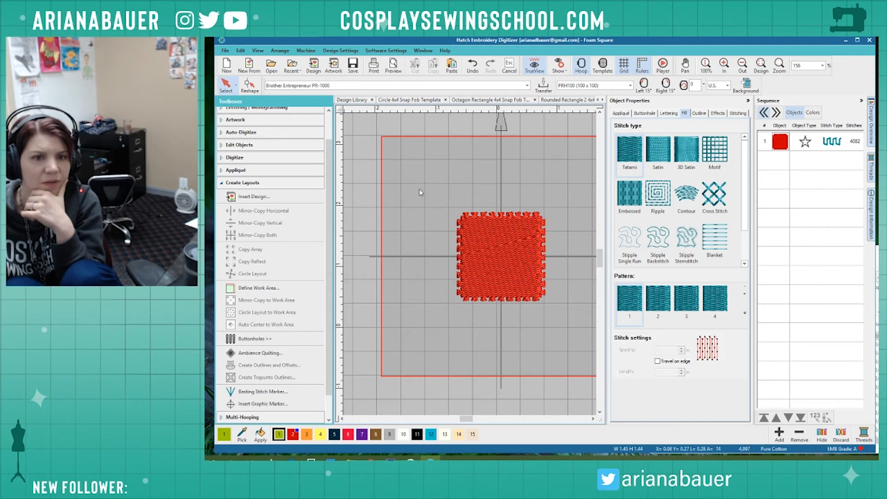
# Move the square further up to about X 0.029 in, Y 2.135 in, and duplicate it in place.
pyautogui.scroll(-2, 420, 189)
pyautogui.scroll(1, 478, 262)
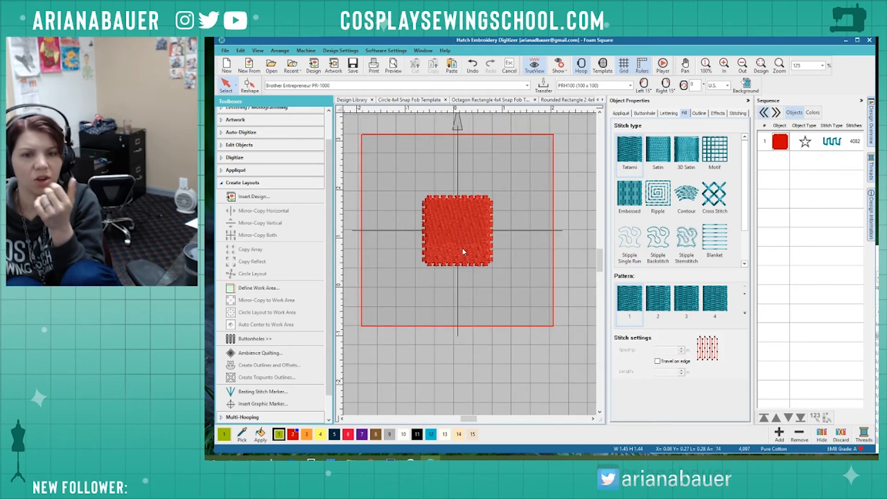
pyautogui.click(464, 251)
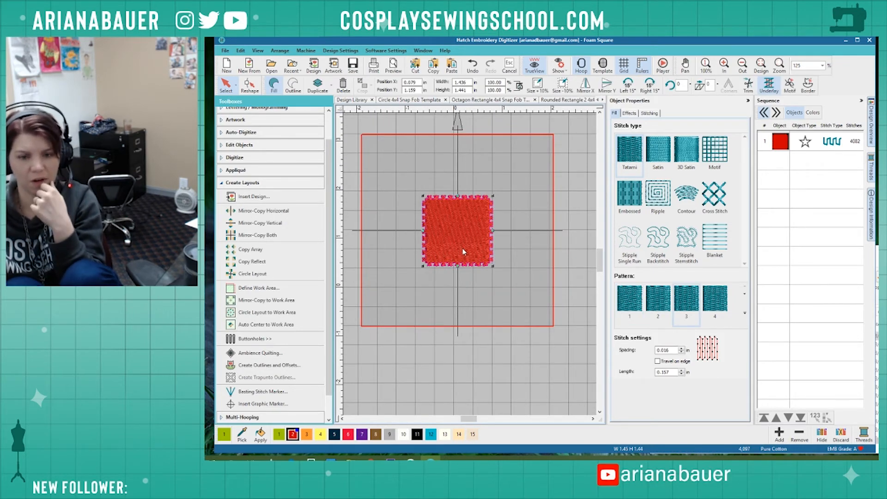
pyautogui.moveTo(464, 252); pyautogui.dragTo(461, 204)
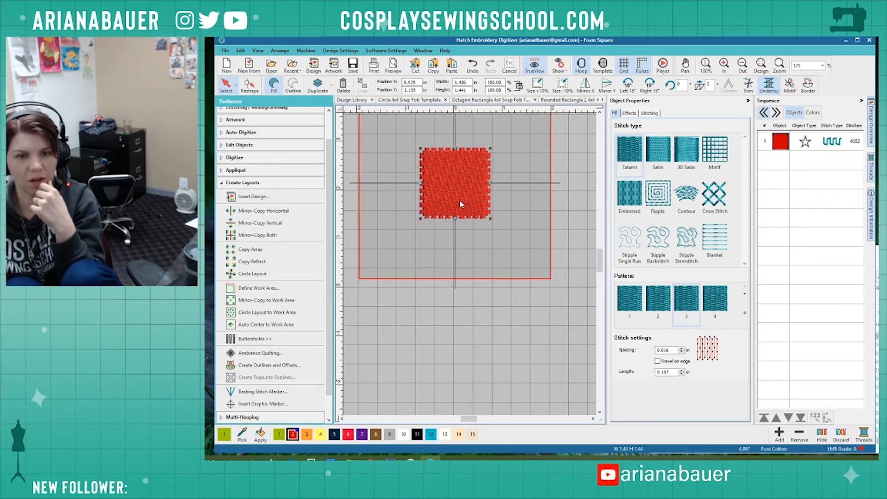
pyautogui.hotkey('ctrl', 'd')
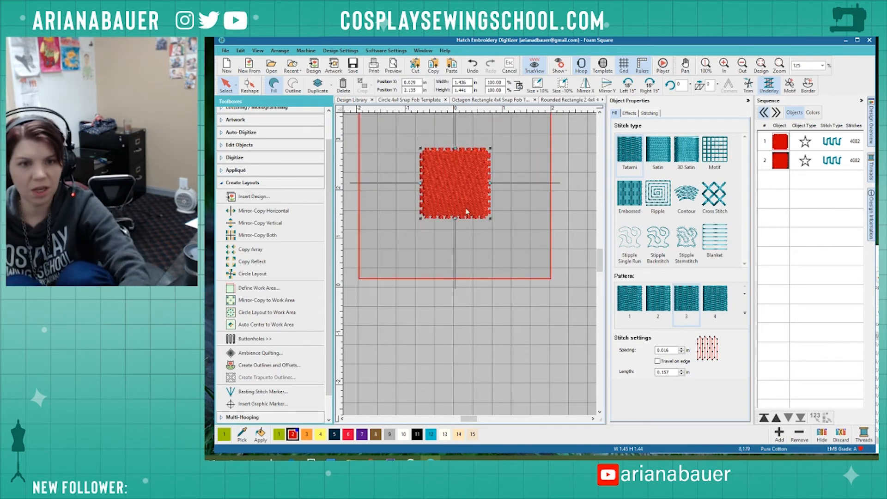
# Separate the two overlapping squares vertically, placing the lower copy at about X 0.046 in, Y 0.876 in.
pyautogui.moveTo(466, 208); pyautogui.dragTo(459, 163)
pyautogui.moveTo(454, 241); pyautogui.dragTo(456, 254)
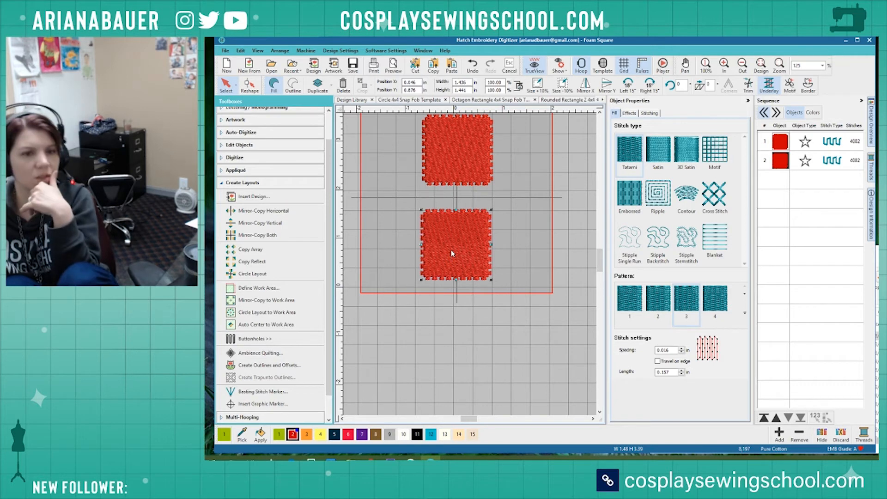
pyautogui.click(226, 159)
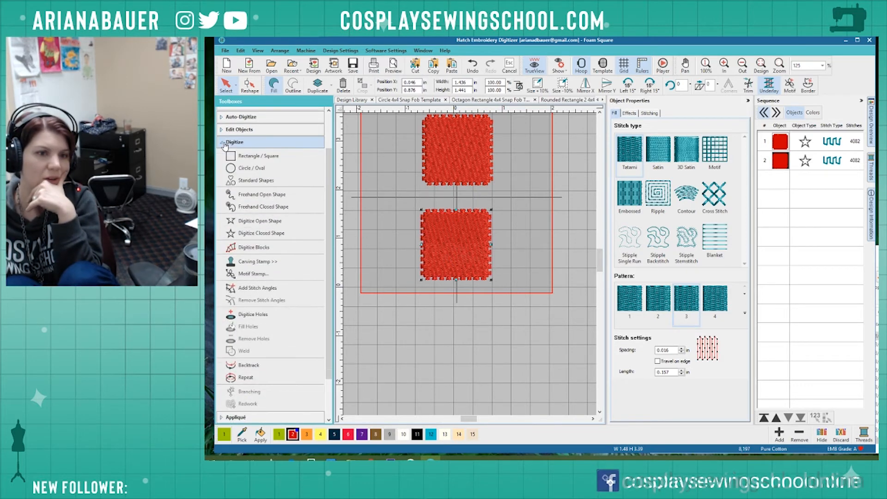
pyautogui.scroll(-2, 252, 190)
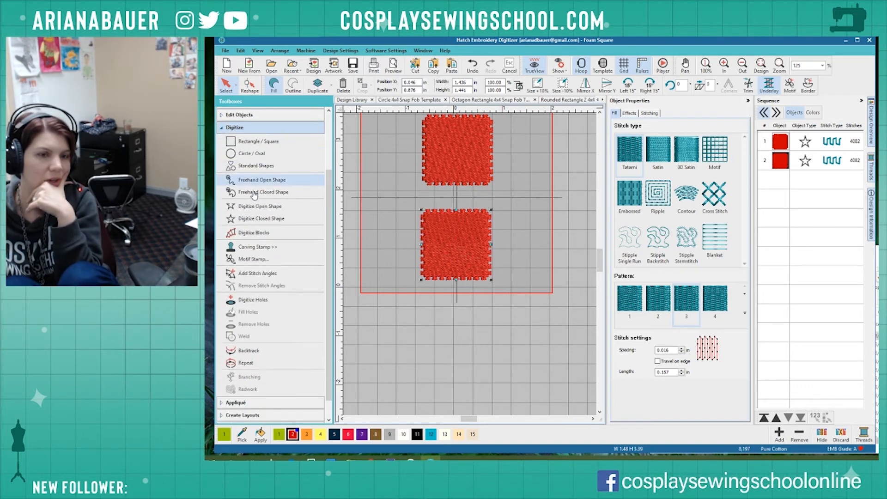
pyautogui.scroll(3, 254, 195)
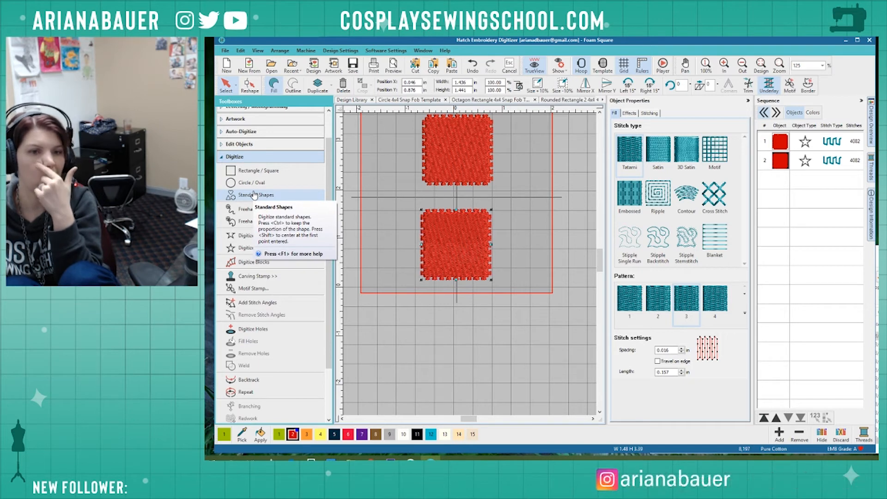
pyautogui.scroll(1, 246, 140)
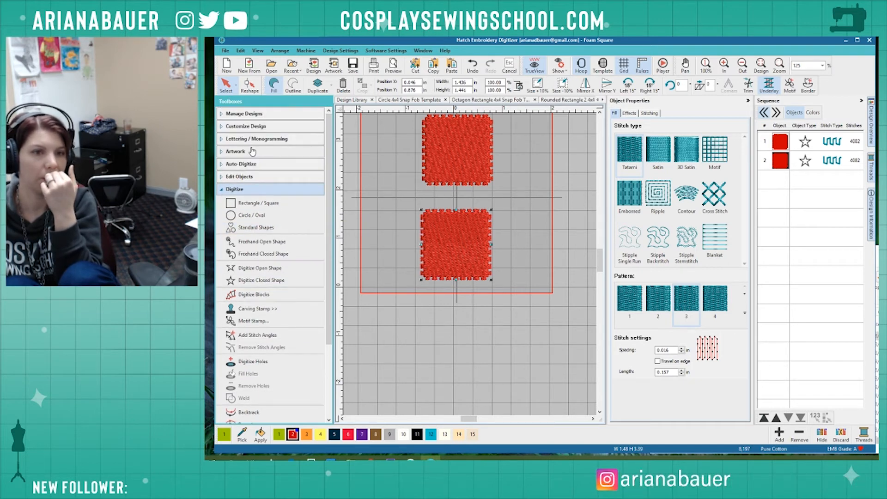
# Start a new lettering object and filter its available fonts to the Embroidery type.
pyautogui.click(250, 138)
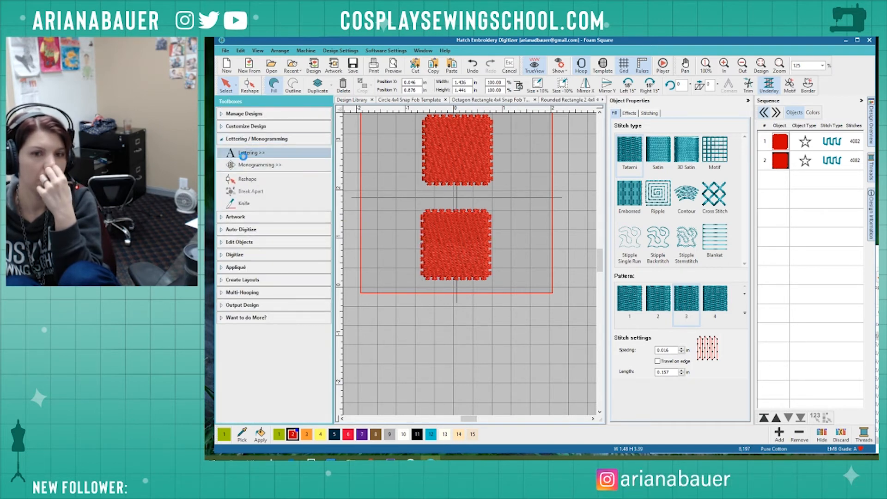
pyautogui.click(243, 155)
pyautogui.click(636, 212)
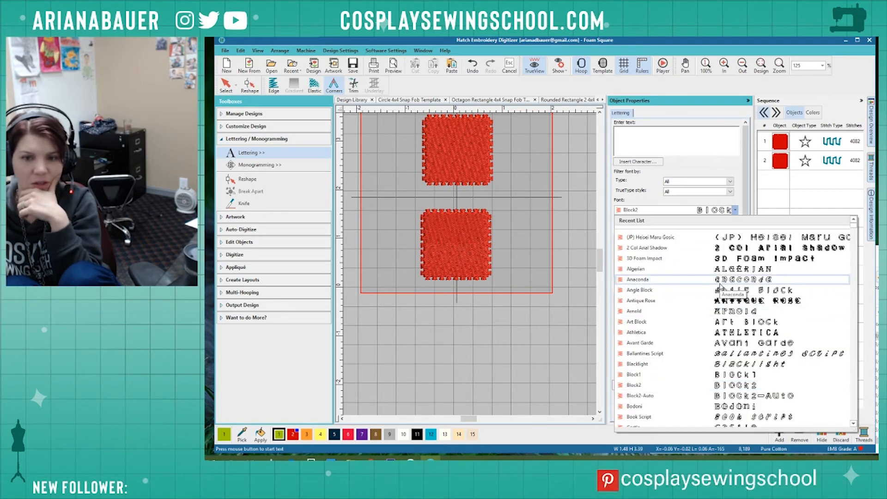
pyautogui.click(702, 192)
pyautogui.click(702, 198)
pyautogui.click(699, 183)
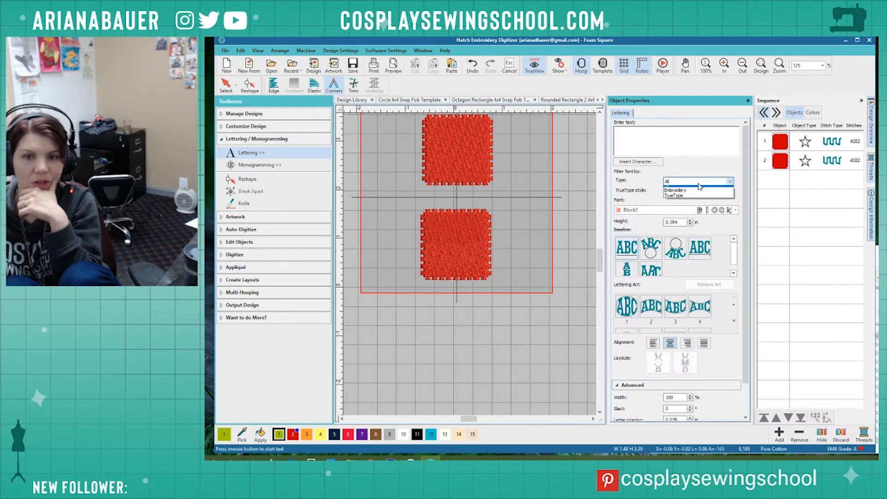
pyautogui.click(689, 197)
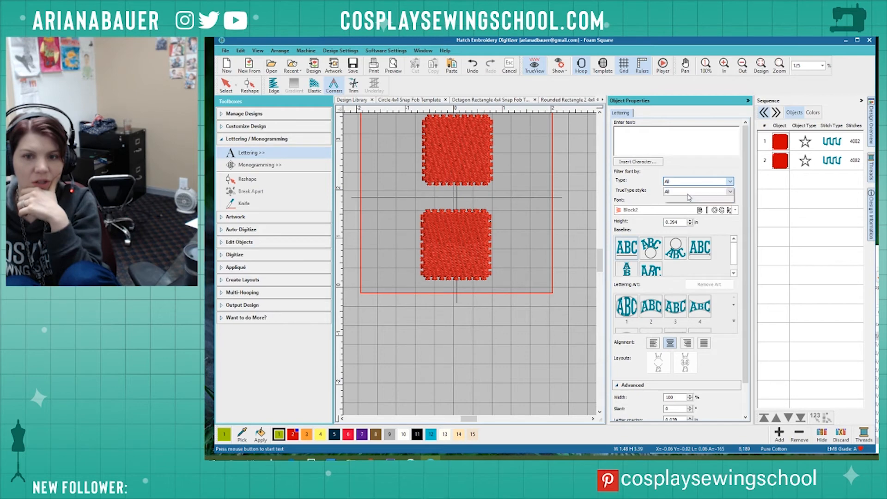
# Look through the embroidery fonts and choose Narrow Block for the lettering.
pyautogui.click(673, 212)
pyautogui.scroll(-2, 700, 353)
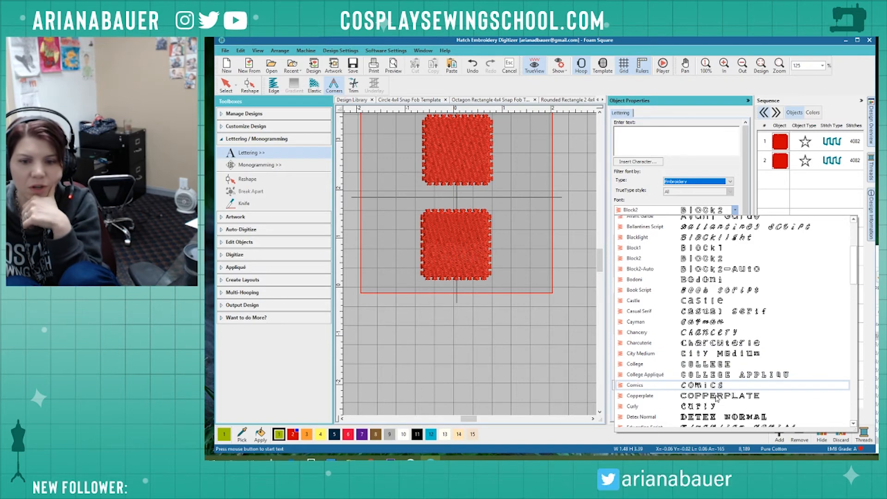
pyautogui.scroll(-2, 717, 398)
pyautogui.scroll(-1, 716, 398)
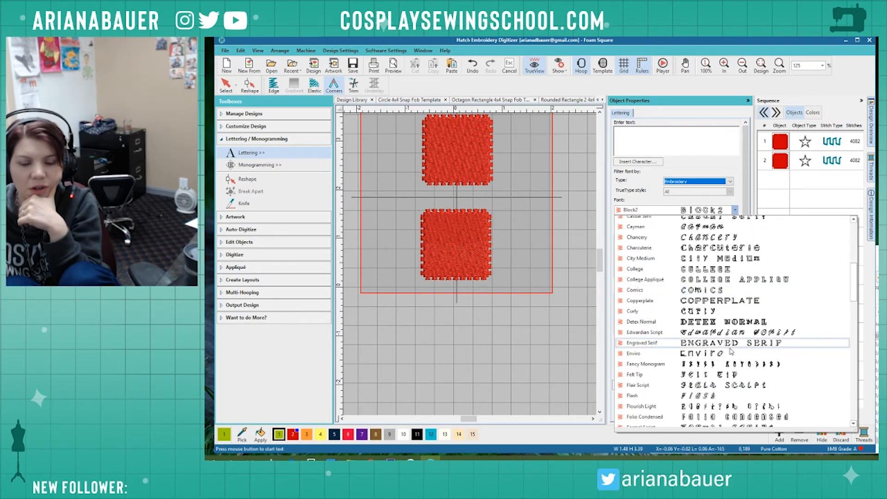
pyautogui.scroll(-4, 726, 389)
pyautogui.scroll(-3, 738, 375)
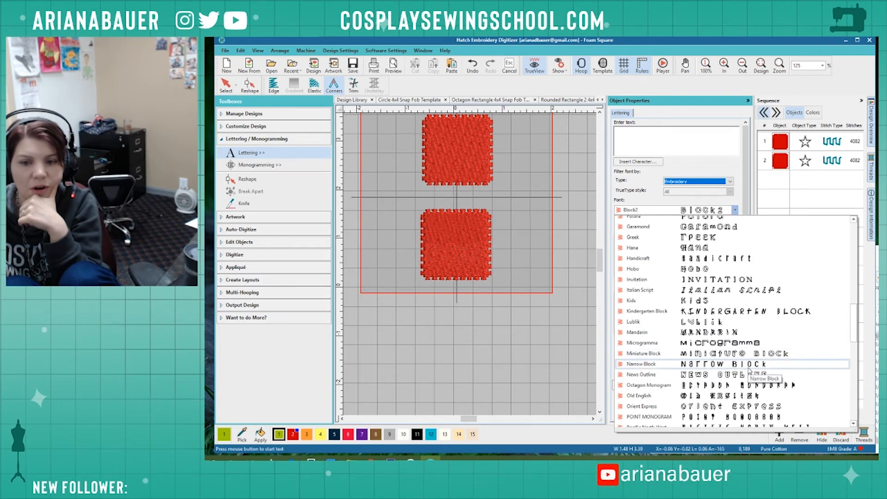
pyautogui.click(749, 369)
# Add the lettering FOAM on the lower square and position it in the upper half at about X 0.072 in, Y 1.156 in.
pyautogui.click(662, 147)
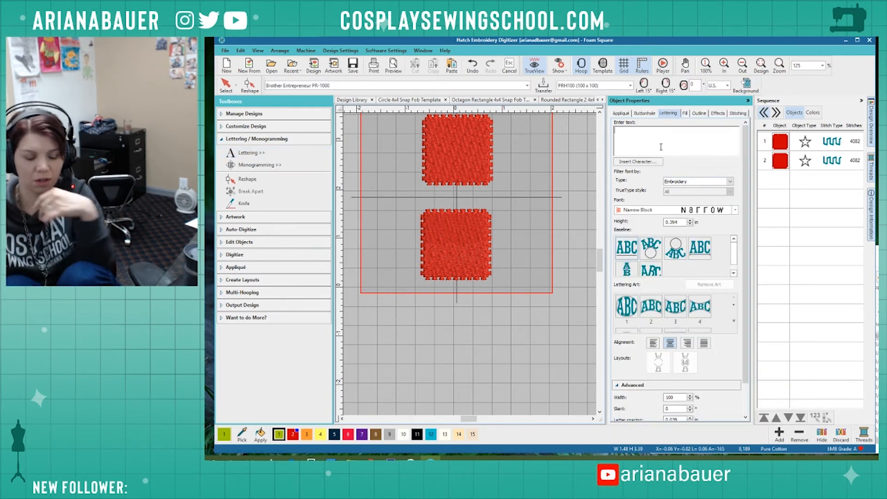
pyautogui.write('FOAS')
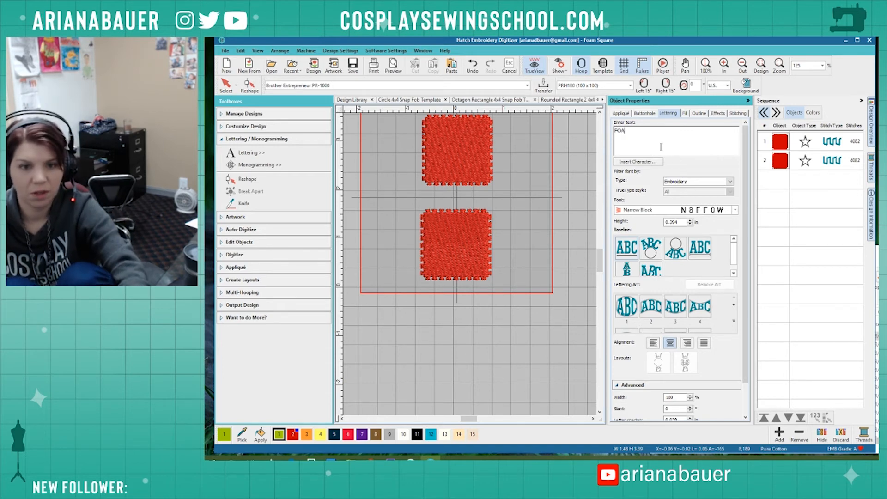
pyautogui.press('Return')
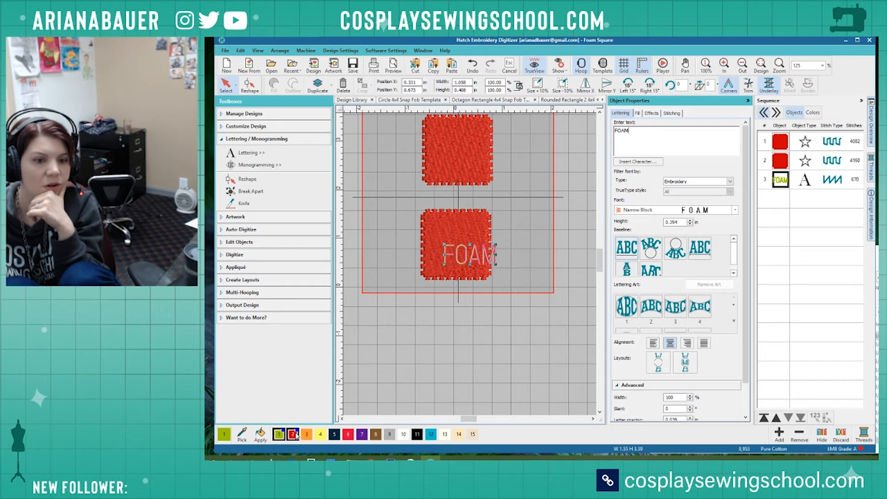
pyautogui.moveTo(471, 264); pyautogui.dragTo(457, 237)
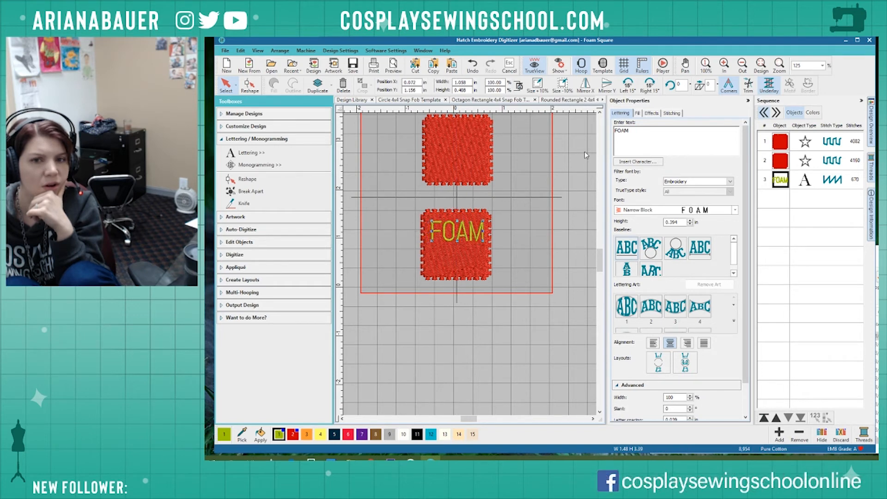
# Add SMITH as a second line of text beneath FOAM in the lettering object.
pyautogui.click(669, 144)
pyautogui.press('Return')
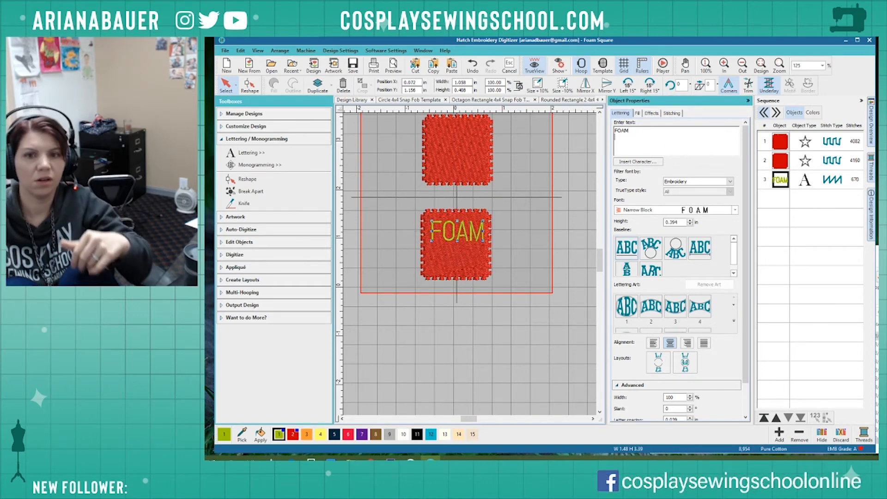
pyautogui.write('SMITH')
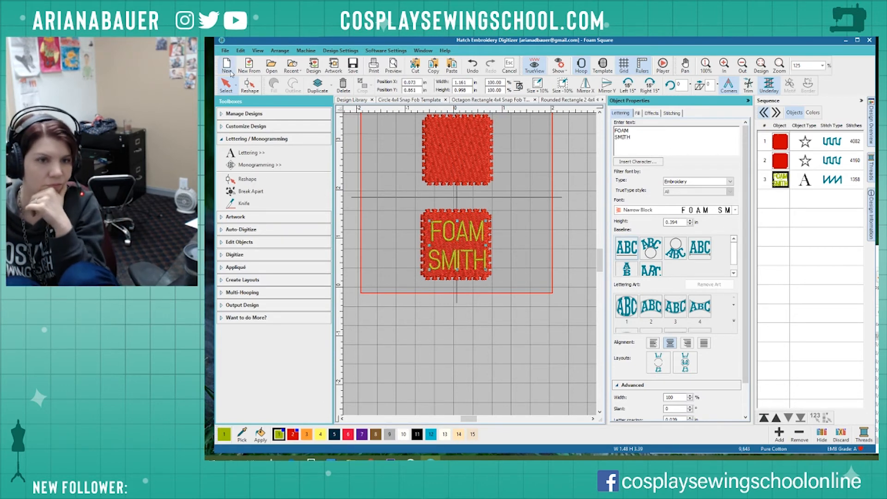
pyautogui.click(226, 85)
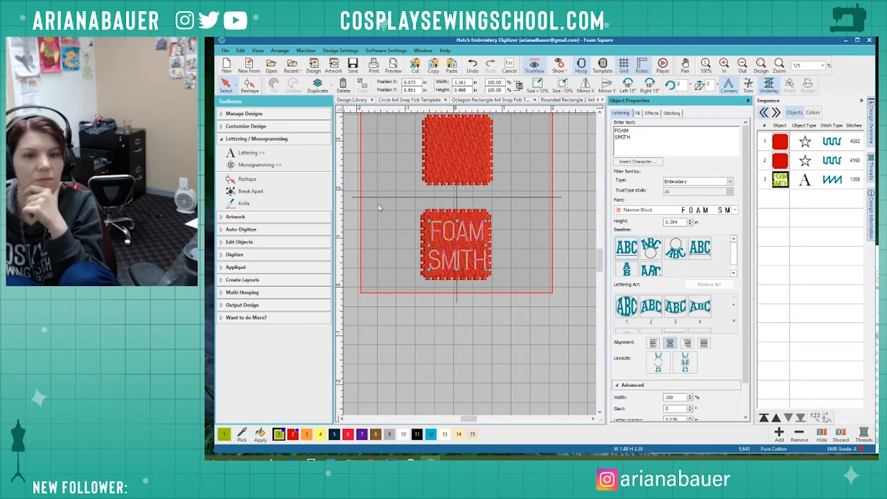
# Nudge the FOAM SMITH lettering slightly left on the lower red square and recolour it white with palette colour 10.
pyautogui.moveTo(467, 260); pyautogui.dragTo(463, 260)
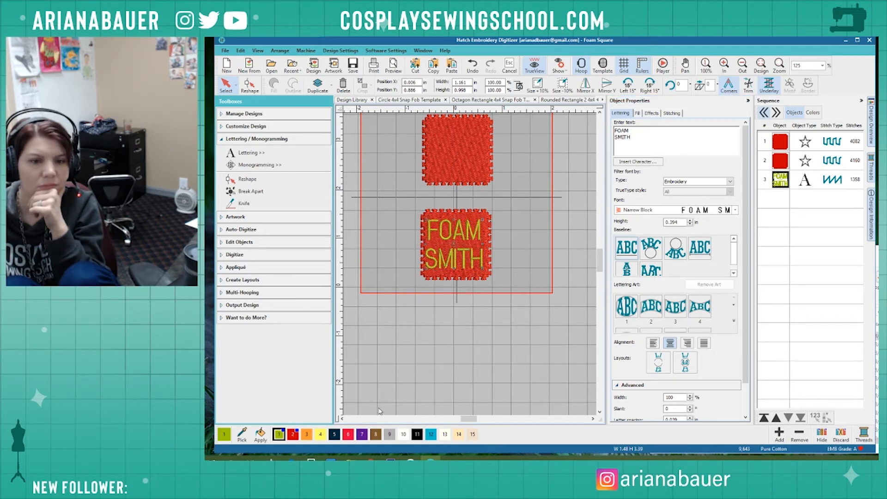
pyautogui.click(404, 435)
pyautogui.scroll(3, 470, 264)
pyautogui.scroll(-1, 470, 262)
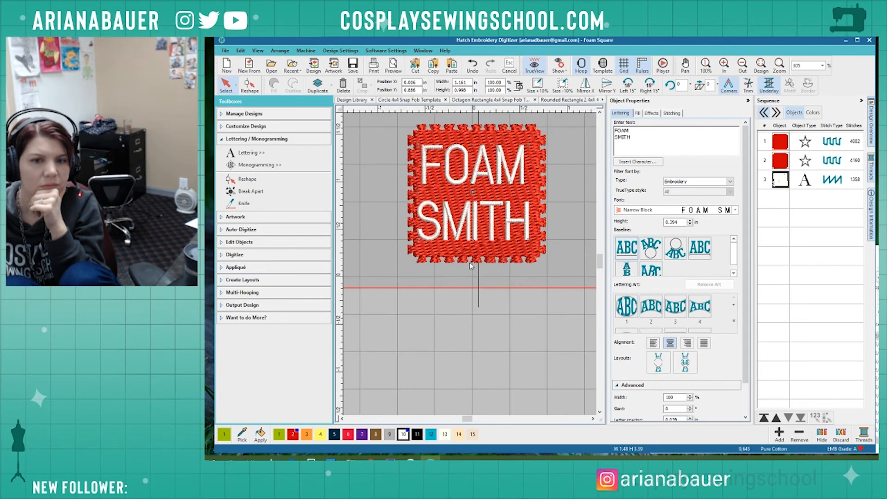
pyautogui.click(466, 249)
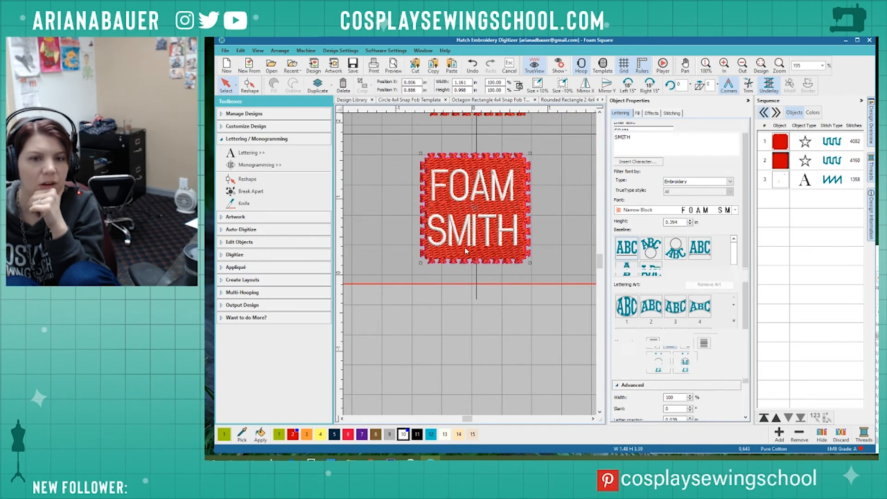
pyautogui.click(486, 232)
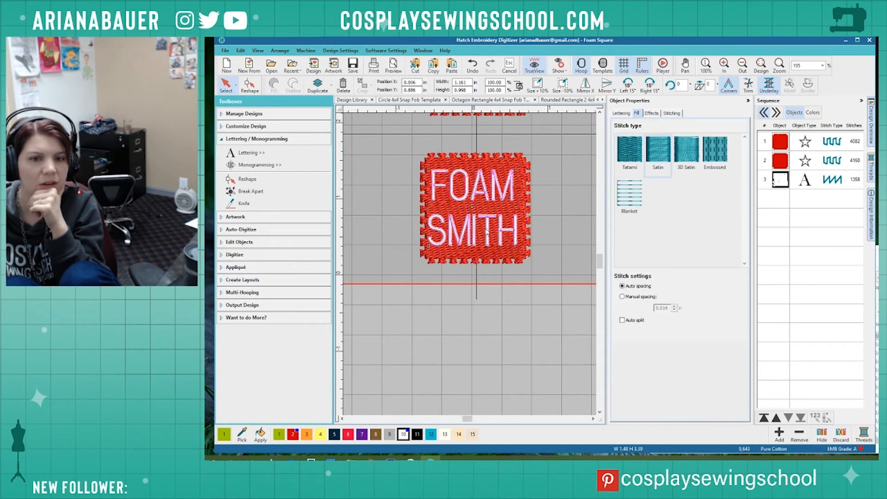
# Delete the FOAM SMITH lettering from the lower red square.
pyautogui.click(565, 208)
pyautogui.scroll(-3, 470, 264)
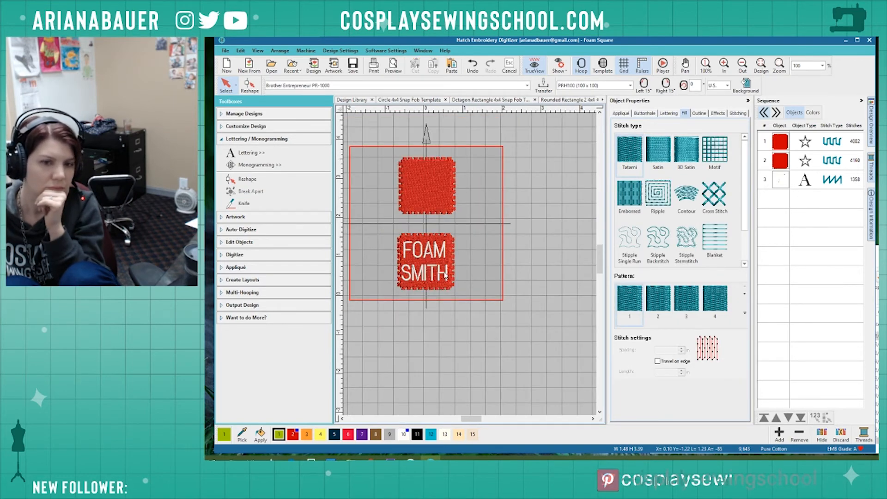
pyautogui.click(437, 278)
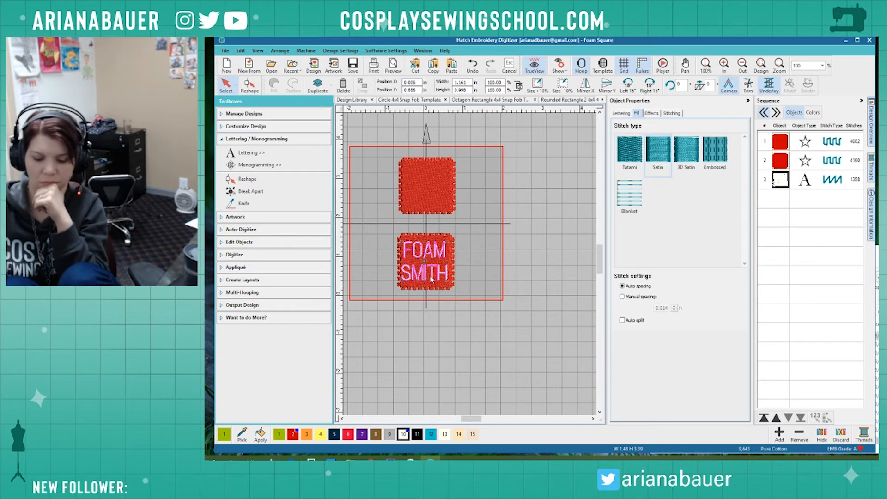
pyautogui.press('Delete')
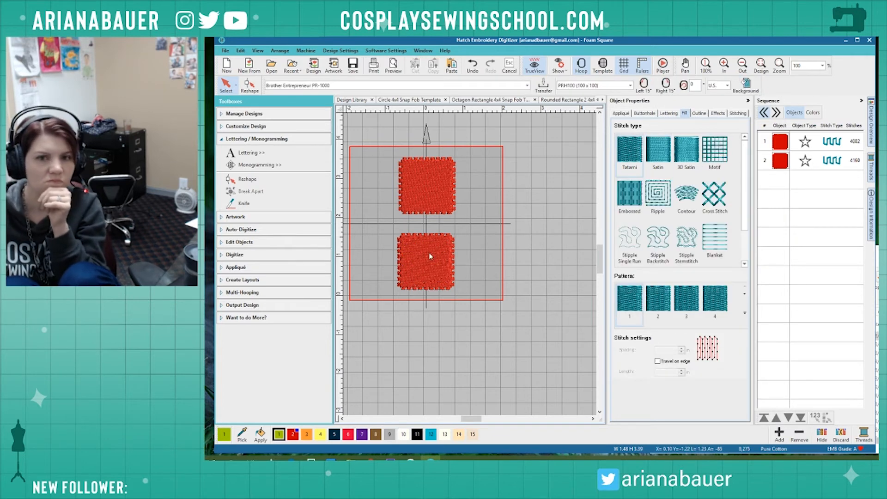
# Insert the Utility Knife.EMB design from the Small folder and place it over the lower red square.
pyautogui.scroll(1, 470, 264)
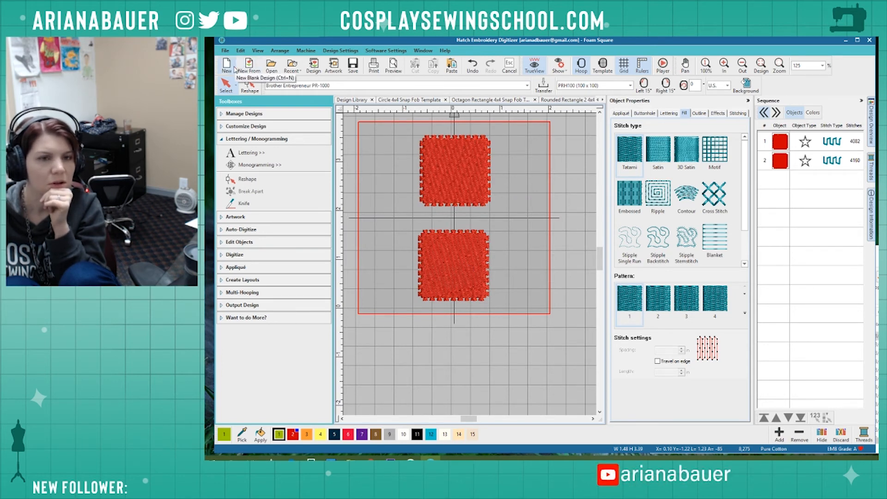
pyautogui.click(313, 65)
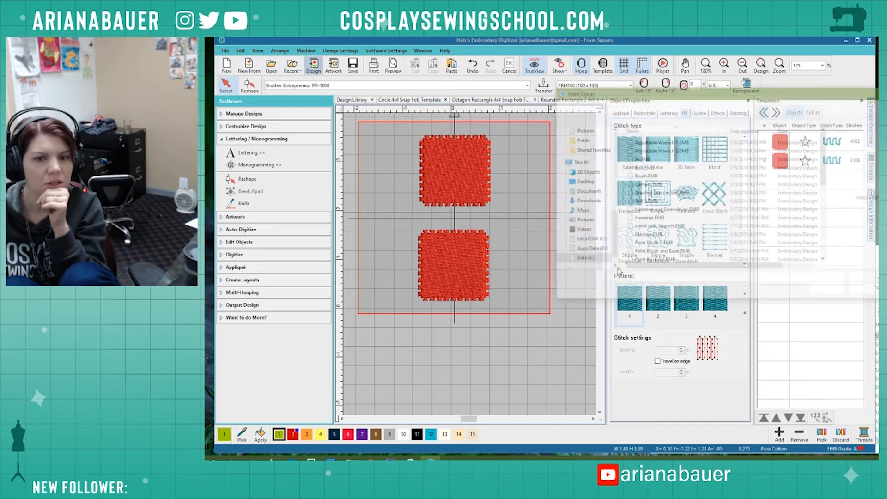
pyautogui.scroll(-8, 651, 256)
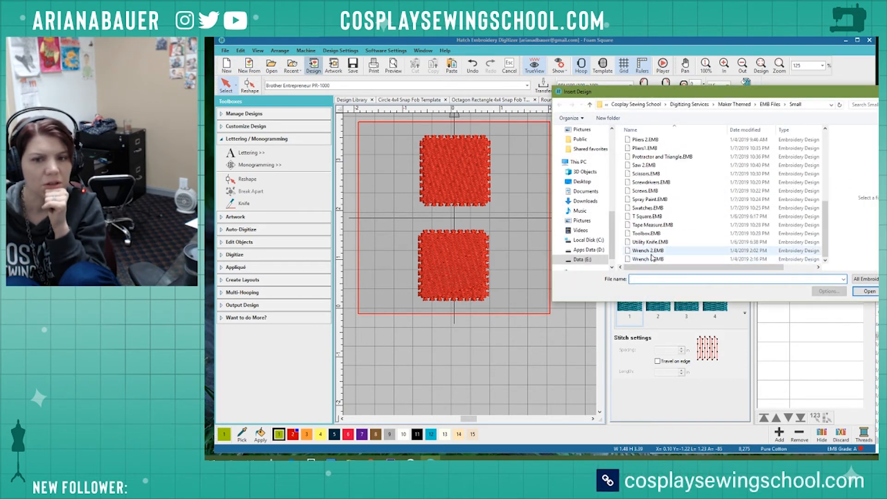
pyautogui.click(659, 242)
pyautogui.click(862, 291)
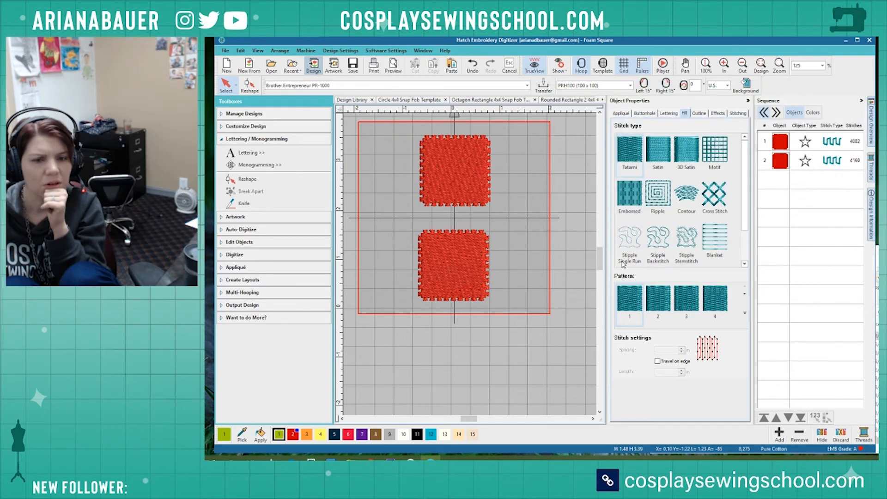
pyautogui.moveTo(462, 318); pyautogui.dragTo(468, 278)
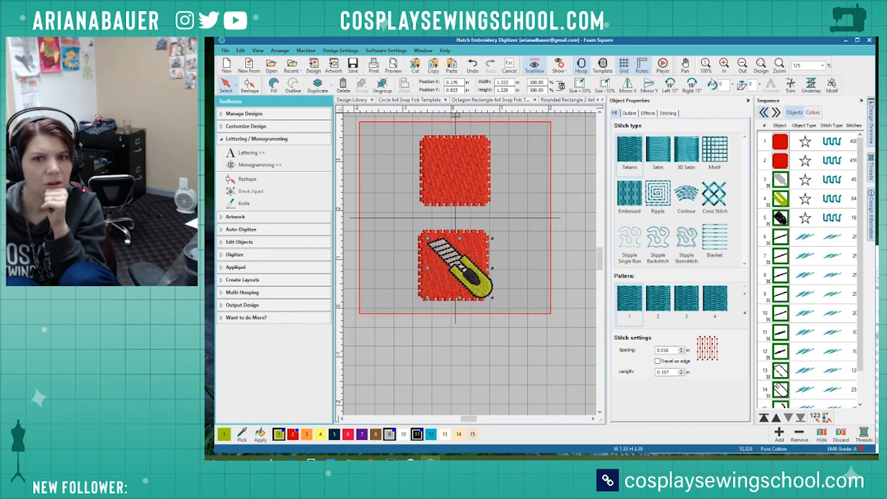
# Rotate the utility knife by -45 degrees so it stands upright and move it towards the lower square's right side.
pyautogui.write('-45')
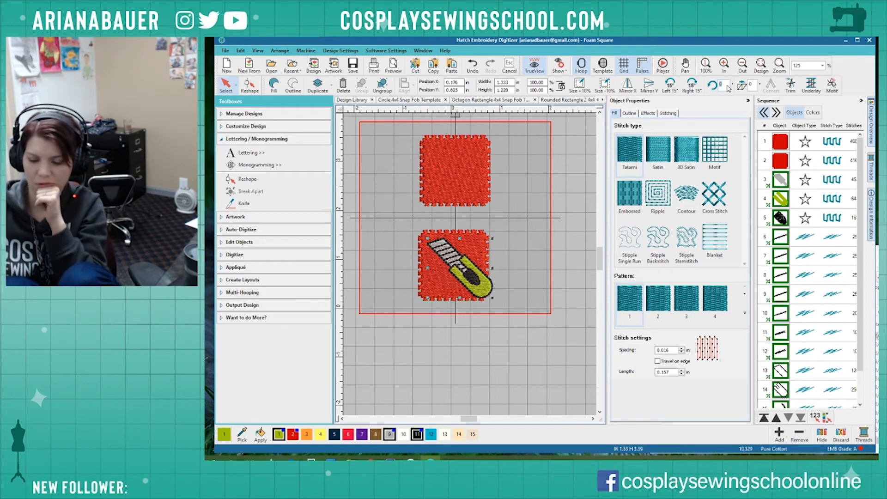
pyautogui.press('Return')
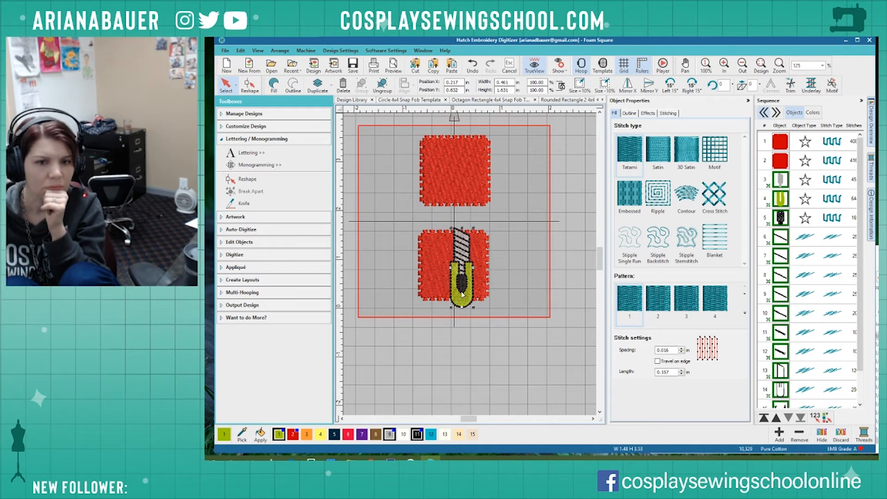
pyautogui.moveTo(462, 295); pyautogui.dragTo(468, 284)
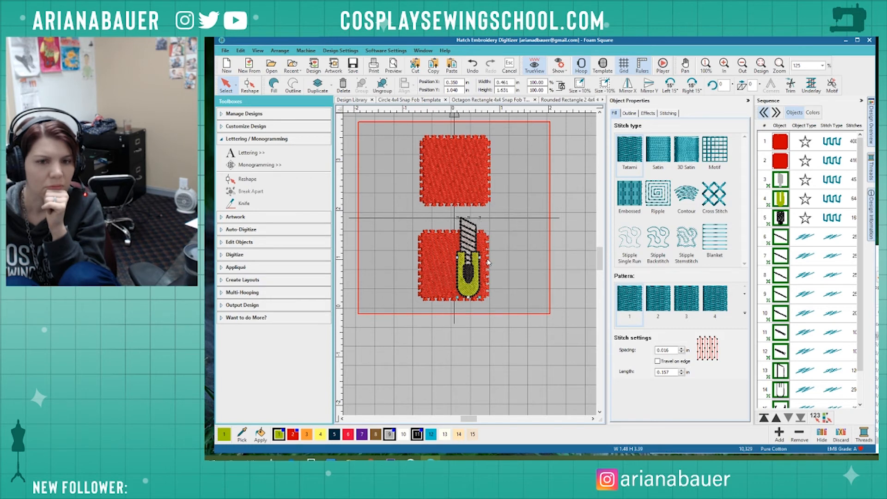
# Enlarge the lower red square to about 1.94 x 1.95 in and position the utility knife just inside its right edge.
pyautogui.click(490, 232)
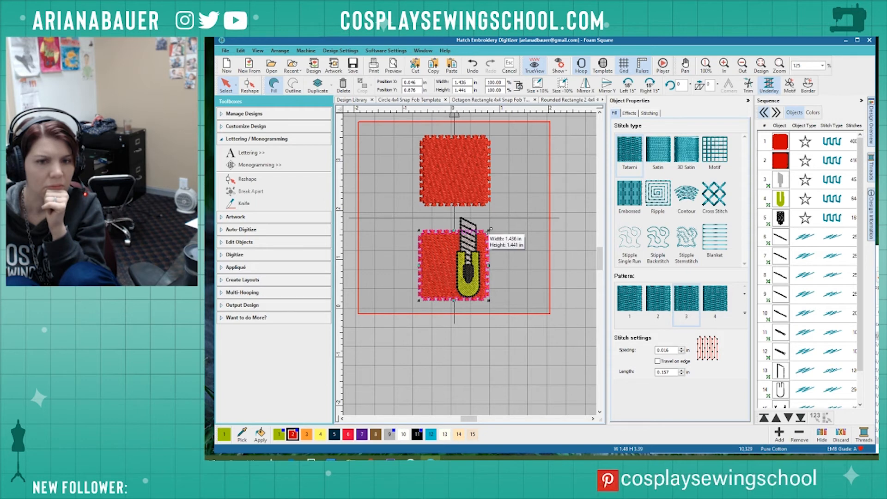
pyautogui.moveTo(490, 229); pyautogui.dragTo(534, 206)
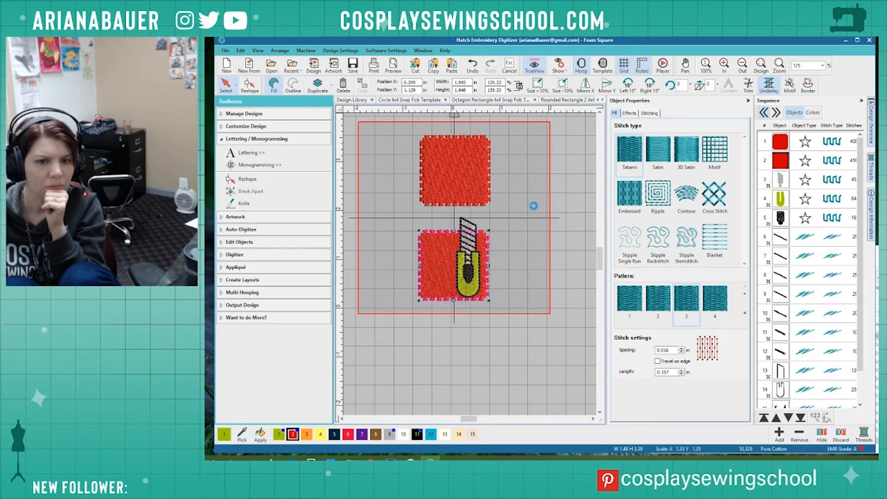
pyautogui.click(475, 266)
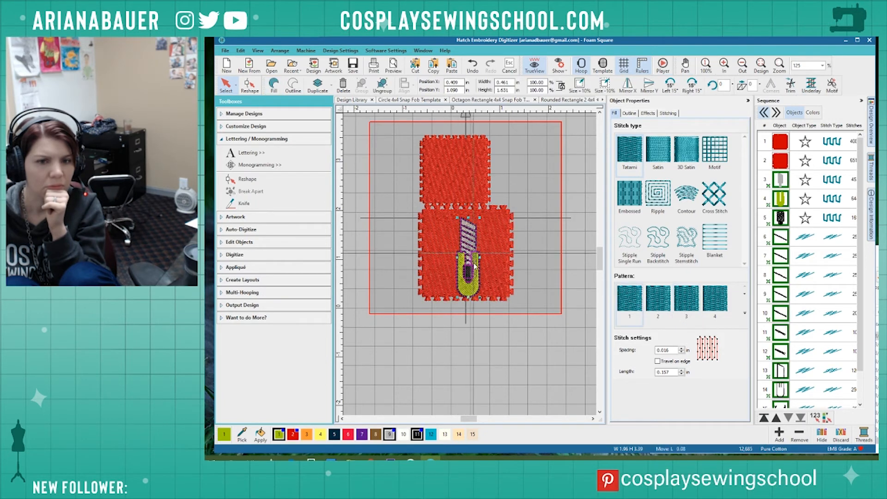
pyautogui.moveTo(475, 266); pyautogui.dragTo(488, 268)
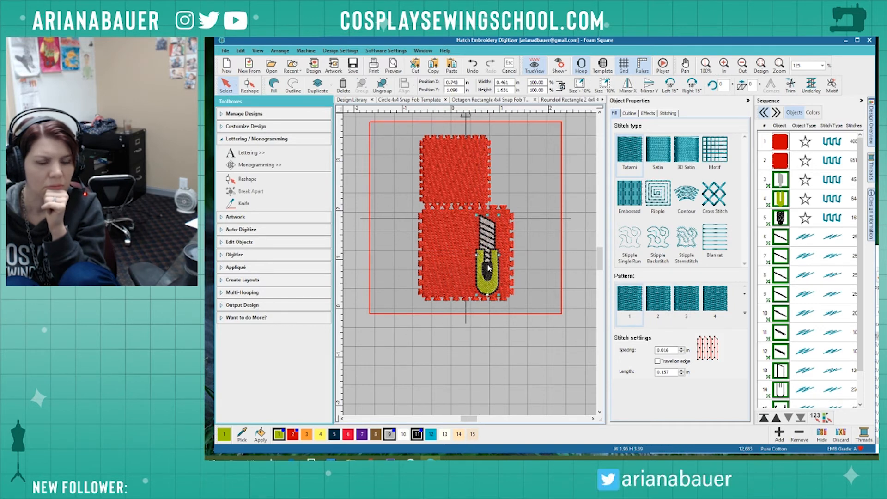
pyautogui.press('Up')
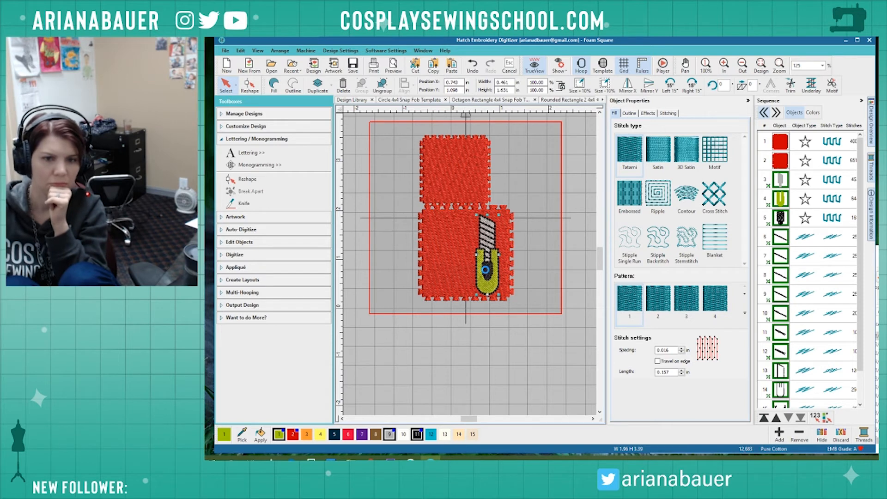
pyautogui.press('Up')
pyautogui.press('Up')
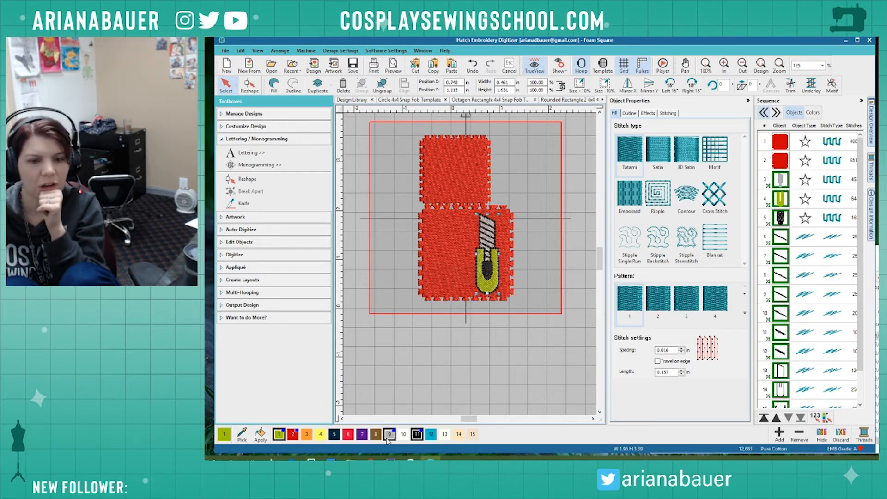
# Try recolouring the whole utility knife white with palette colour 10 and undo the change.
pyautogui.click(403, 437)
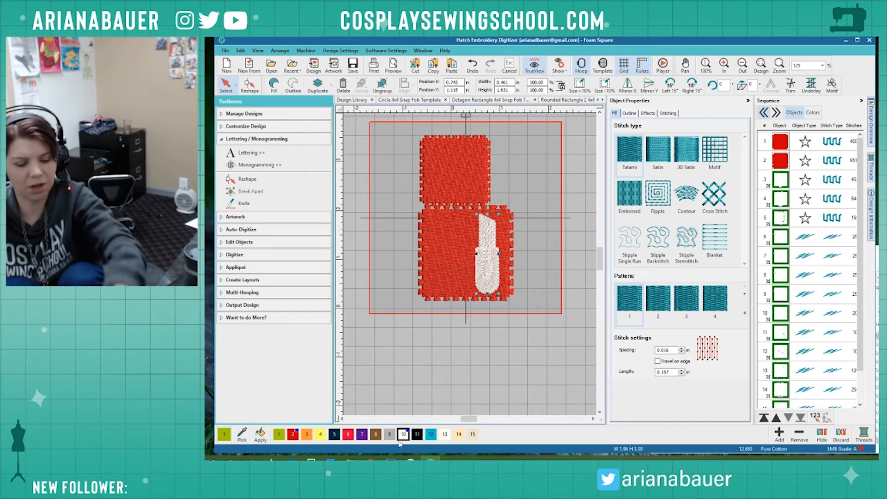
pyautogui.hotkey('ctrl', 'z')
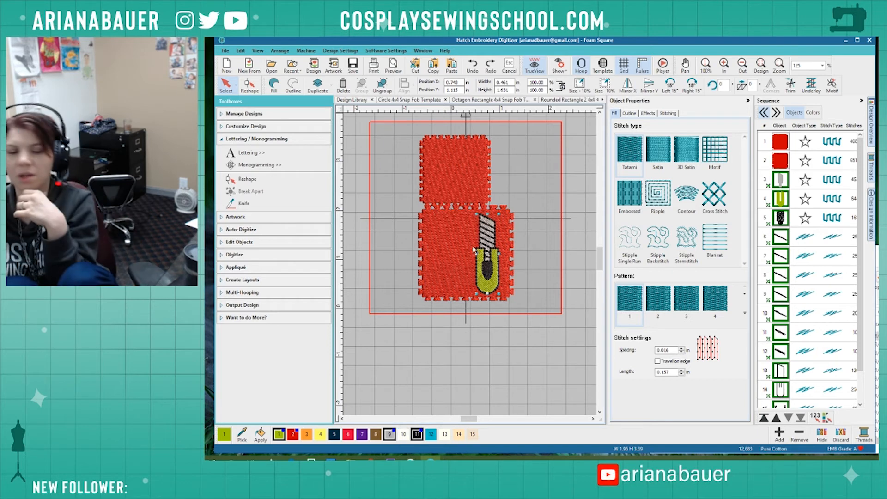
# Try white, black and light grey (palette colours 10, 11 and 9) on the enlarged lower square behind the knife.
pyautogui.click(463, 216)
pyautogui.click(404, 436)
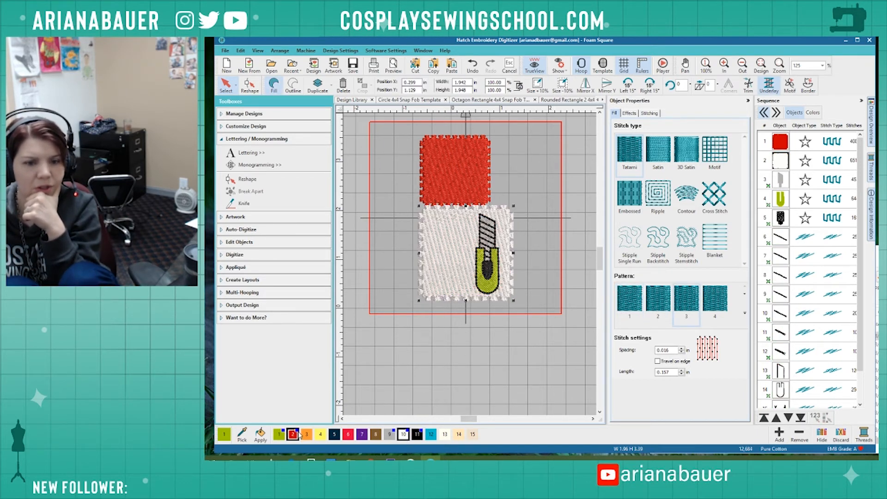
pyautogui.click(415, 437)
pyautogui.scroll(1, 470, 287)
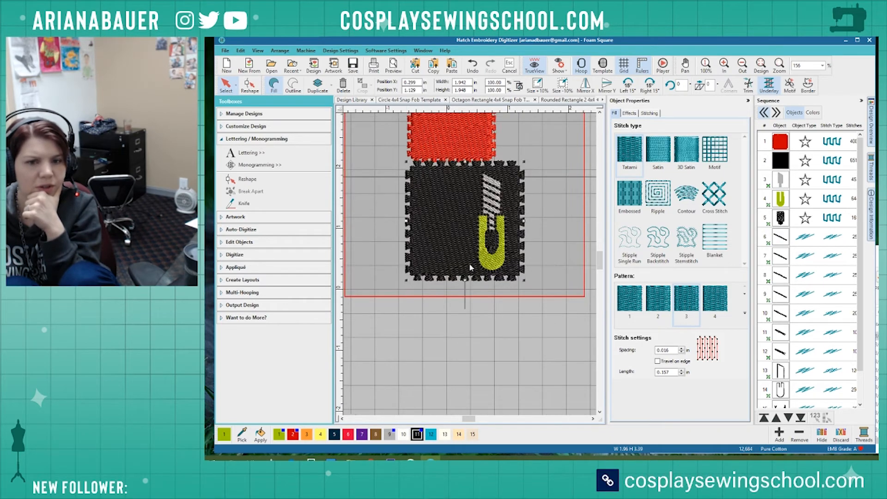
pyautogui.scroll(-2, 470, 262)
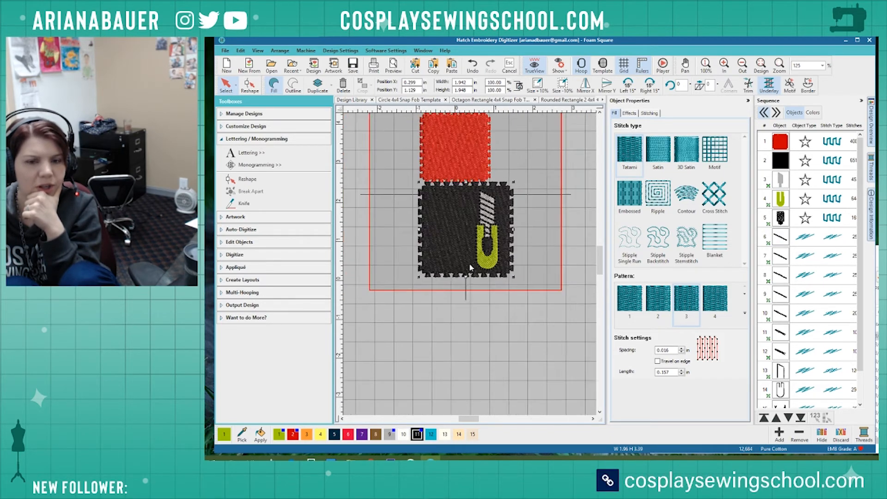
pyautogui.click(390, 435)
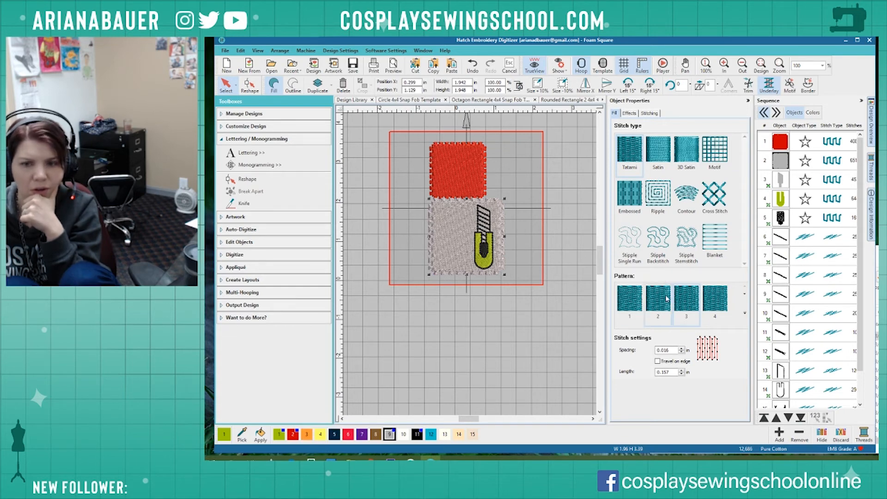
pyautogui.scroll(1, 508, 283)
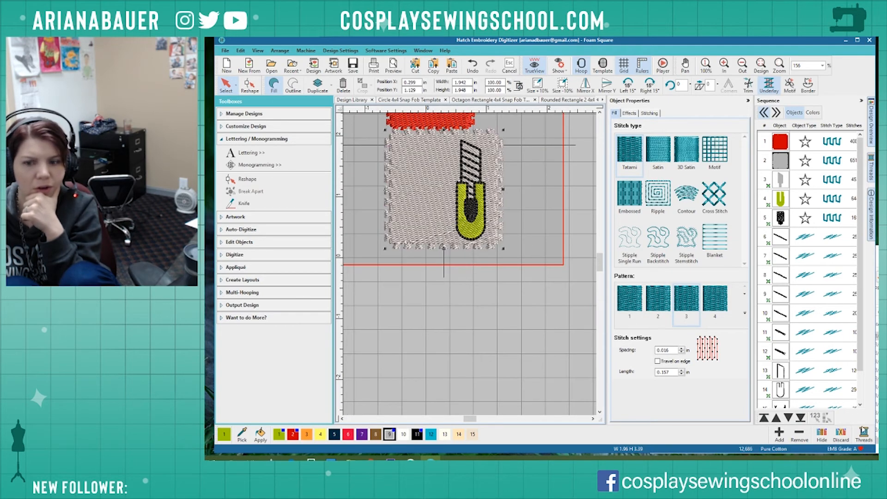
# Try the Isacord 40 grey threads 0132, 0131 and 0128 on the lower square, ending with 0128.
pyautogui.click(864, 434)
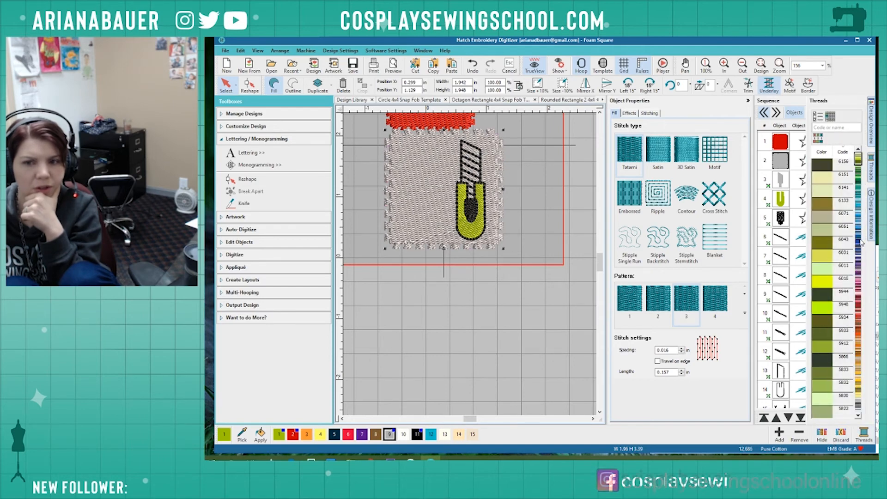
pyautogui.scroll(-5, 829, 268)
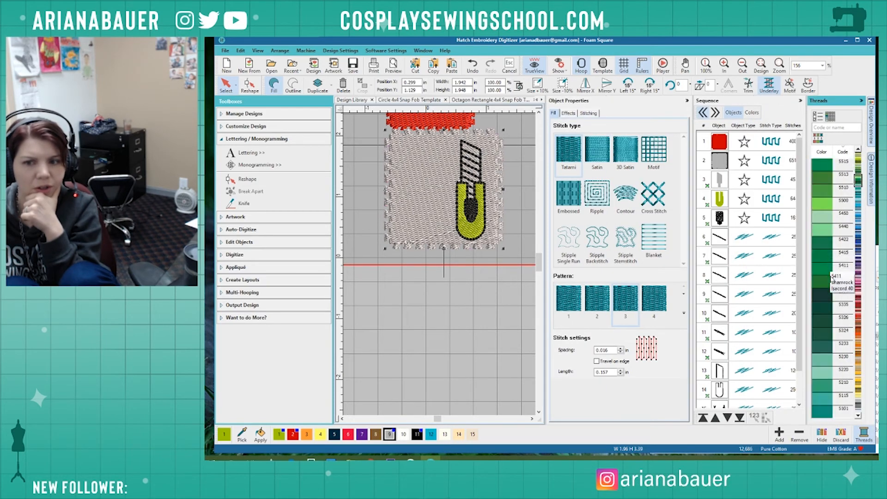
pyautogui.scroll(-8, 832, 277)
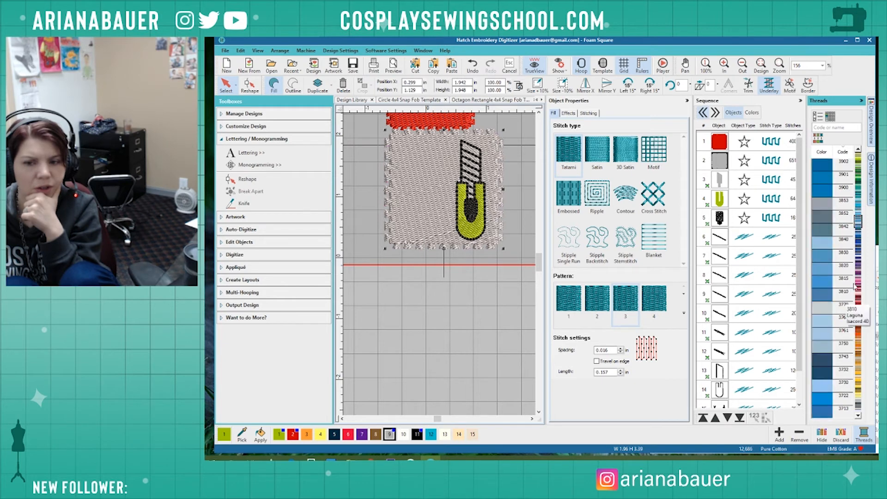
pyautogui.moveTo(860, 224); pyautogui.dragTo(857, 408)
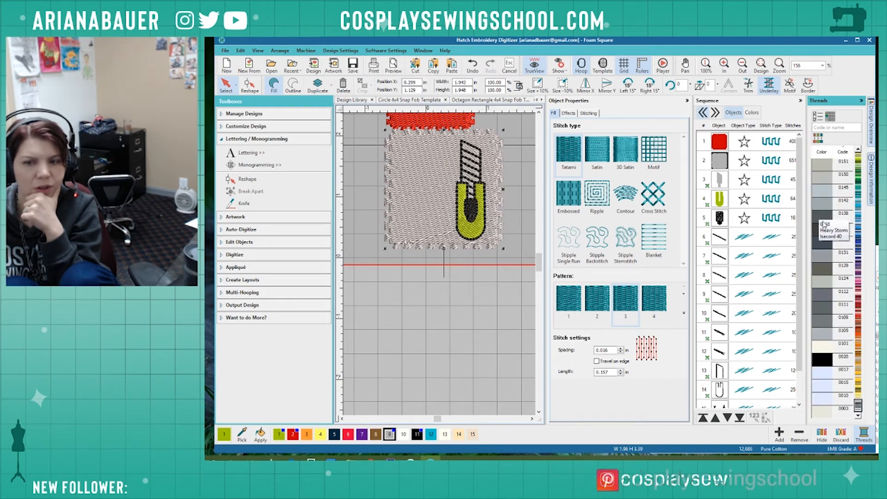
pyautogui.doubleClick(825, 247)
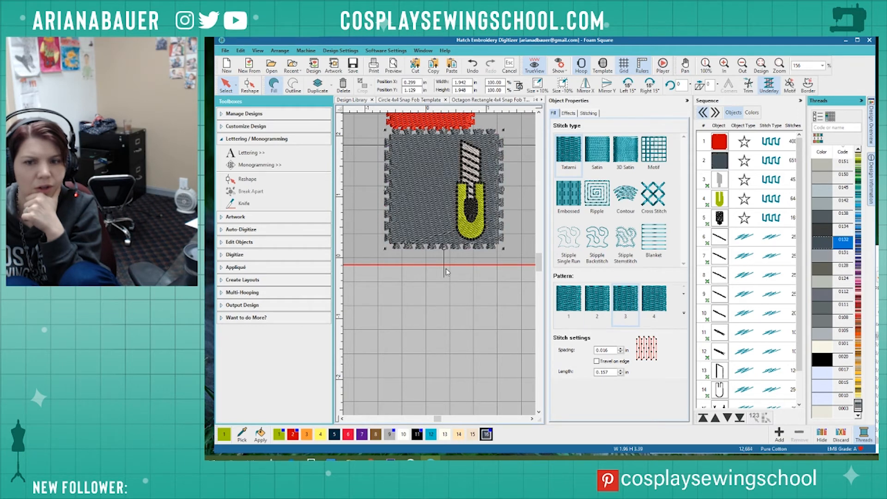
pyautogui.doubleClick(824, 256)
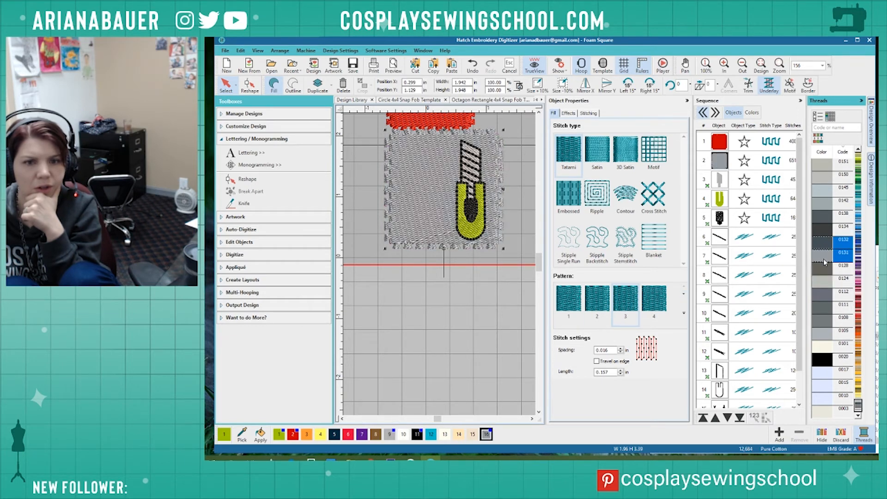
pyautogui.doubleClick(830, 273)
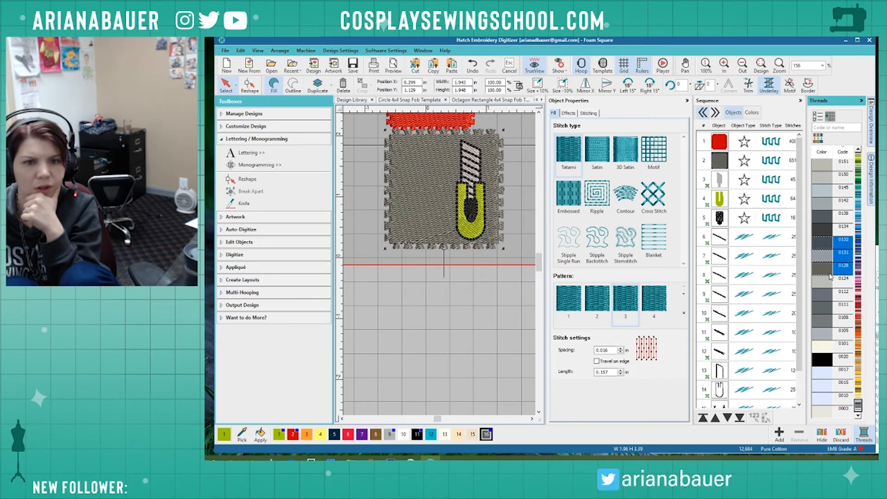
# Try Isacord 40 thread 0124 on the lower square, settle on 0112 and check it behind the utility knife.
pyautogui.scroll(-2, 439, 265)
pyautogui.scroll(2, 439, 265)
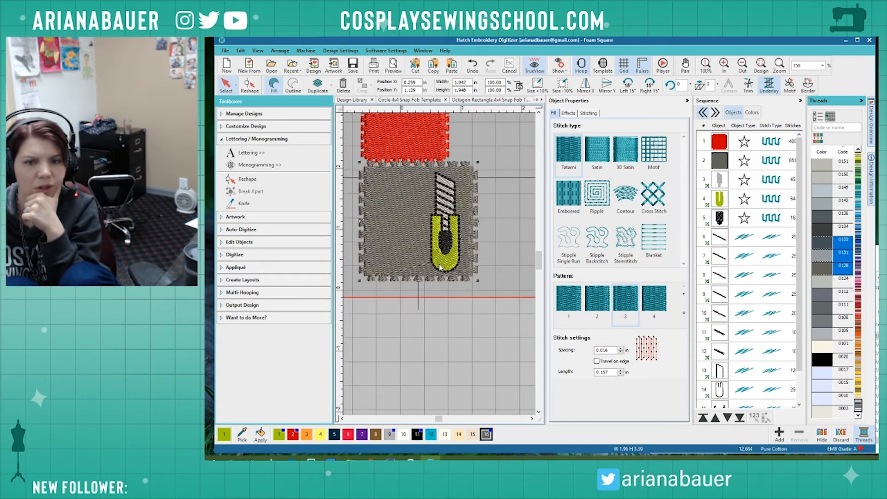
pyautogui.doubleClick(825, 283)
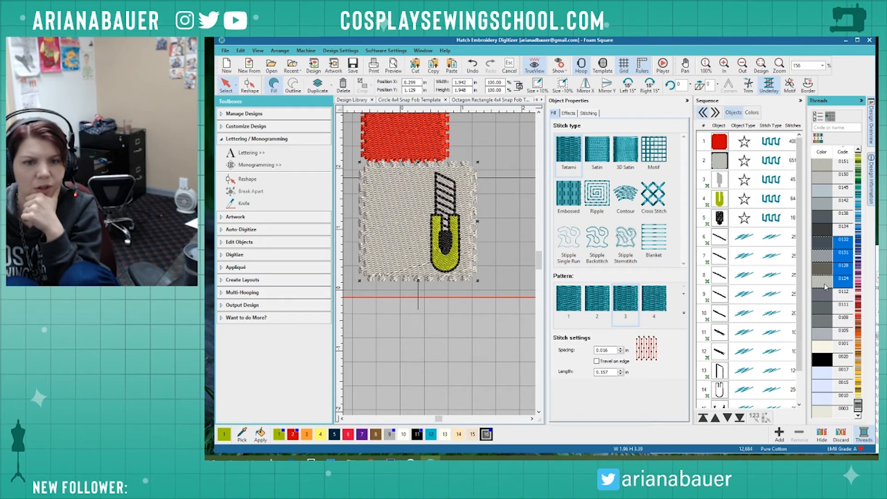
pyautogui.doubleClick(826, 294)
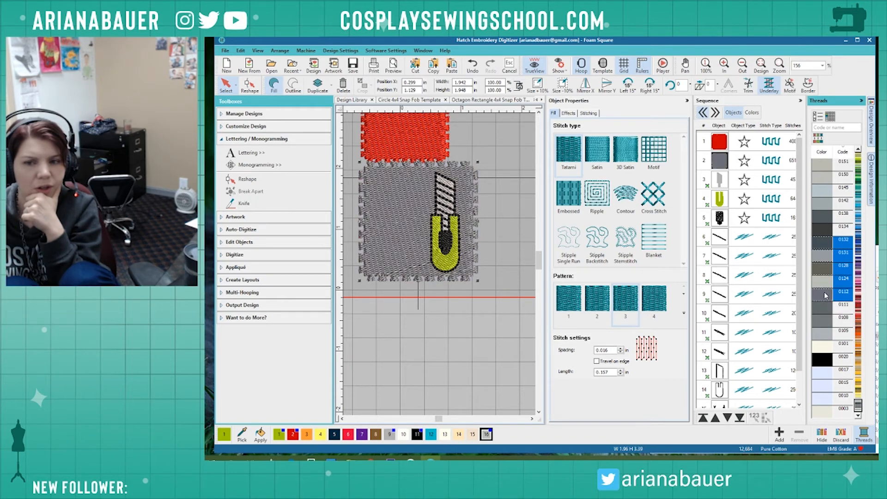
pyautogui.scroll(-3, 439, 264)
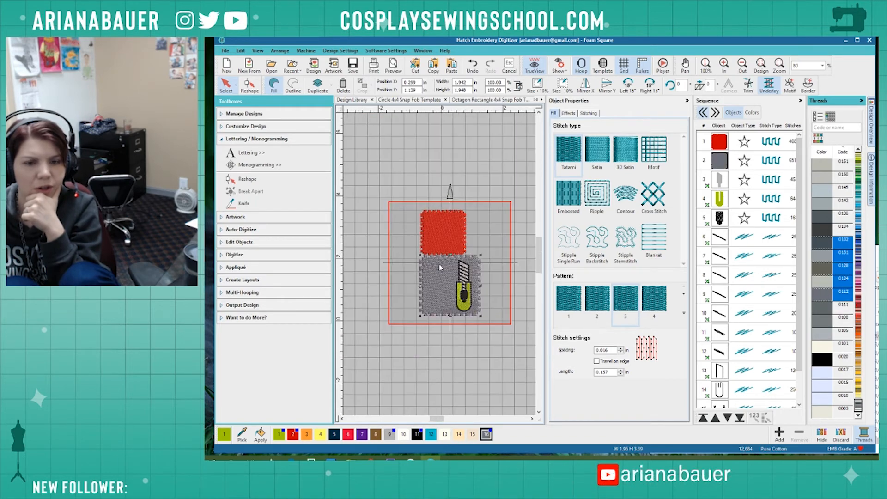
pyautogui.scroll(2, 439, 265)
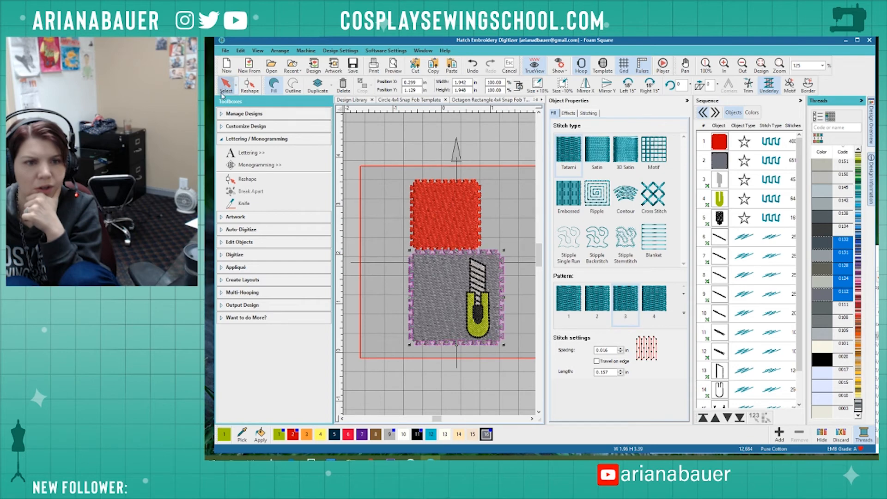
pyautogui.click(394, 233)
pyautogui.scroll(-2, 480, 347)
pyautogui.scroll(3, 439, 265)
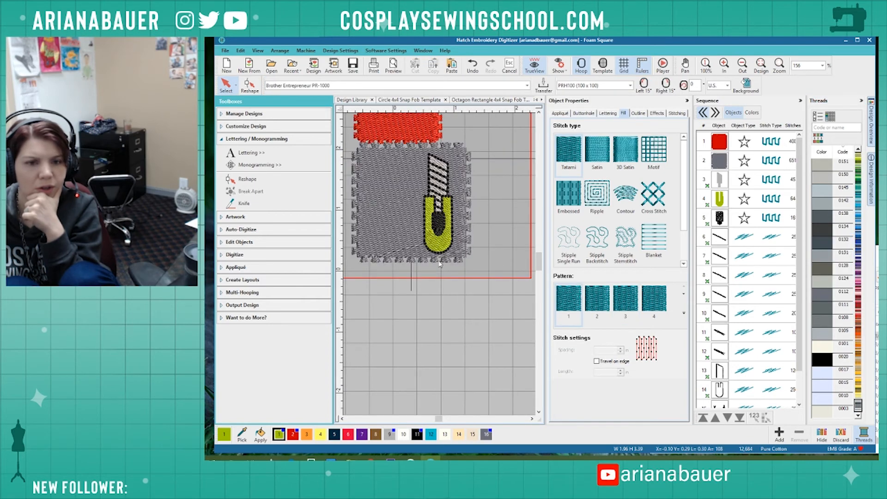
pyautogui.scroll(-1, 439, 265)
pyautogui.scroll(1, 439, 264)
# Delete the upper red square from the design.
pyautogui.click(423, 181)
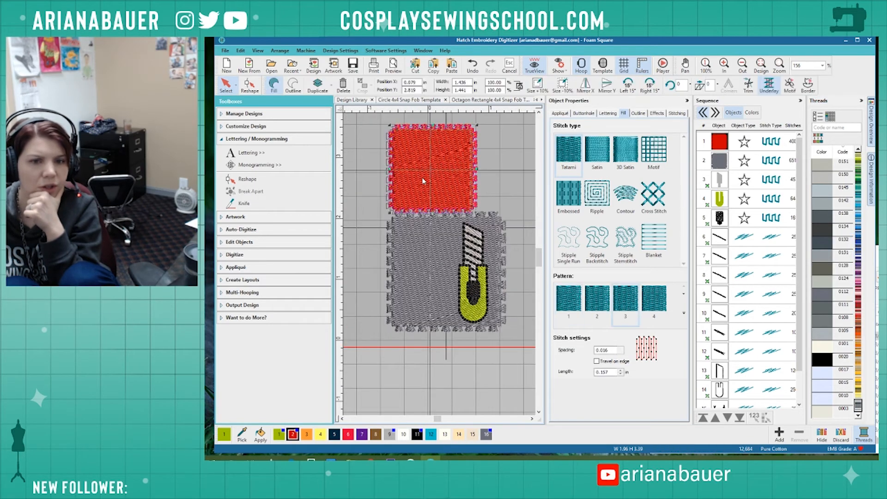
pyautogui.moveTo(424, 182); pyautogui.dragTo(421, 183)
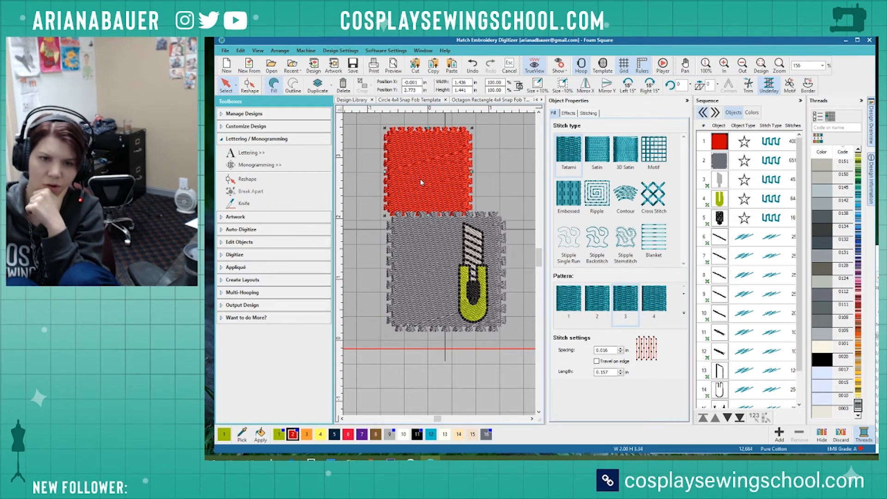
pyautogui.press('Delete')
pyautogui.click(436, 264)
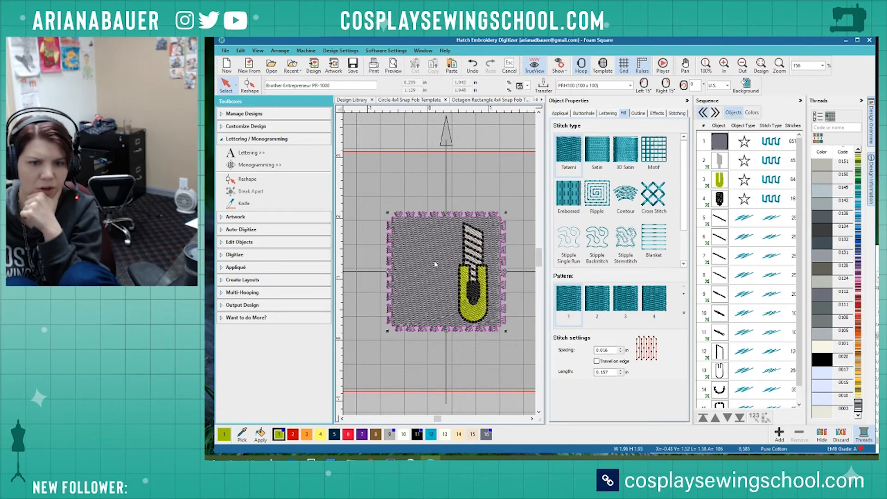
pyautogui.scroll(-1, 439, 265)
pyautogui.click(486, 361)
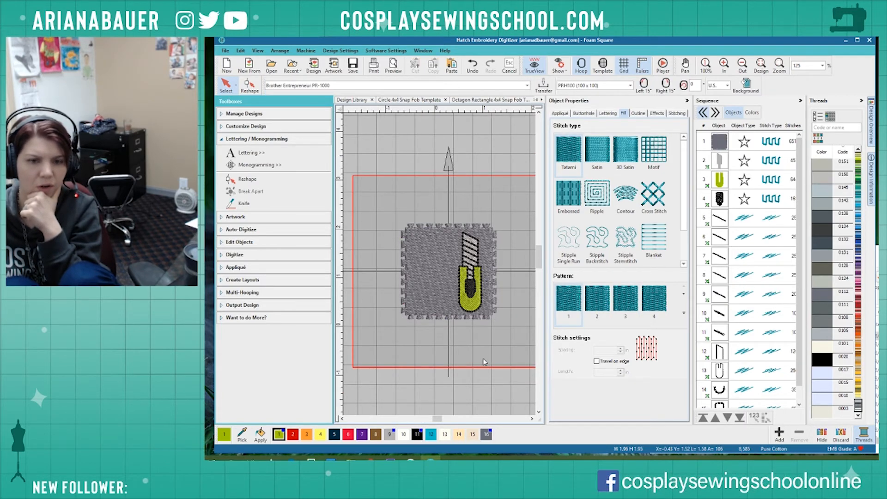
# Duplicate the grey foam square without the utility knife and place the copy above the original.
pyautogui.click(444, 285)
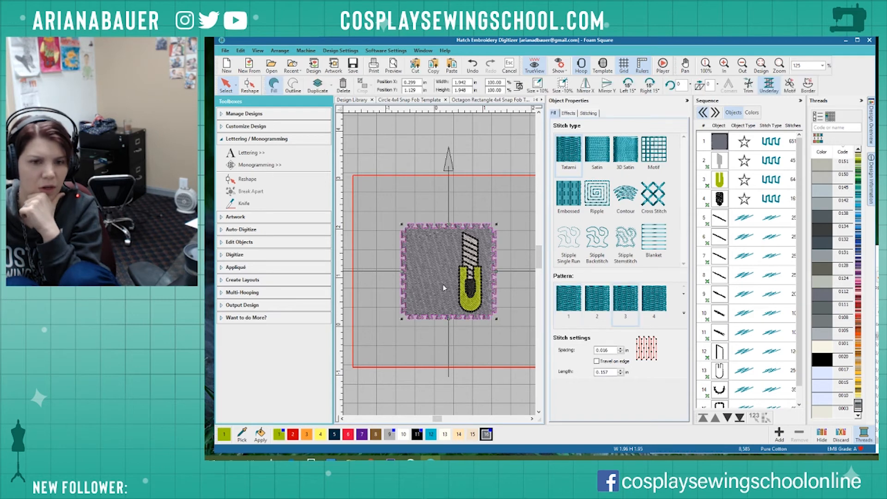
pyautogui.click(468, 292)
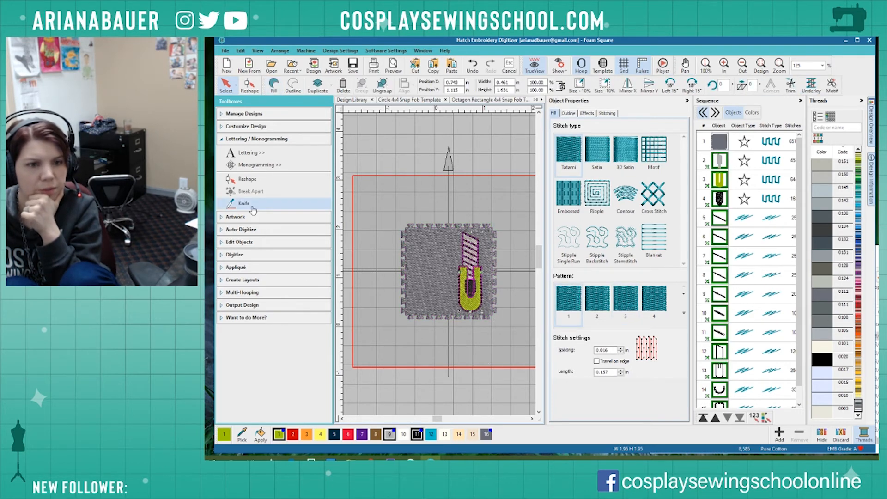
pyautogui.click(432, 274)
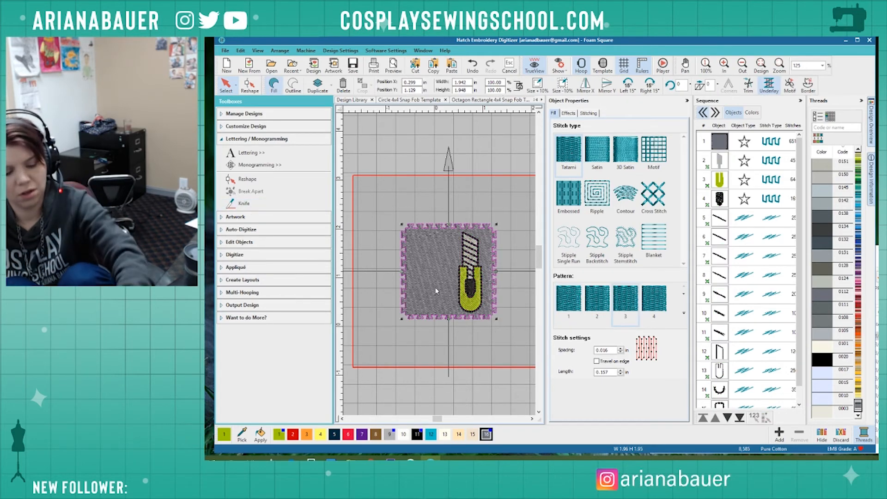
pyautogui.hotkey('ctrl', 'd')
pyautogui.moveTo(436, 286); pyautogui.dragTo(439, 197)
pyautogui.click(466, 355)
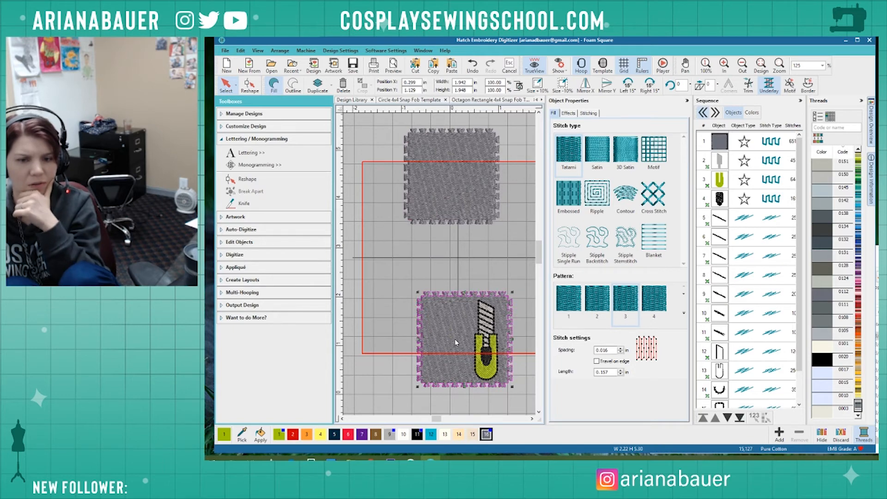
# Shrink the utility knife to about 0.43 x 1.50 in and shift it slightly inward from the grey square's right edge.
pyautogui.scroll(-2, 439, 265)
pyautogui.scroll(2, 440, 266)
pyautogui.scroll(2, 440, 267)
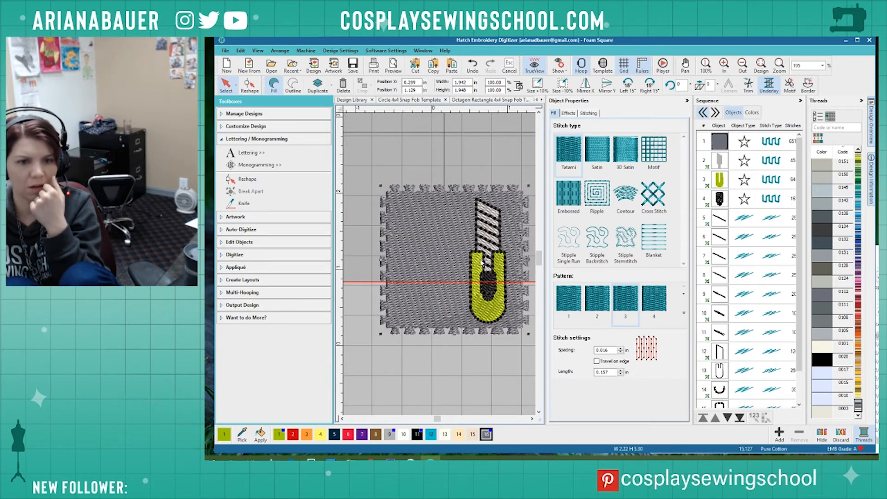
pyautogui.click(493, 273)
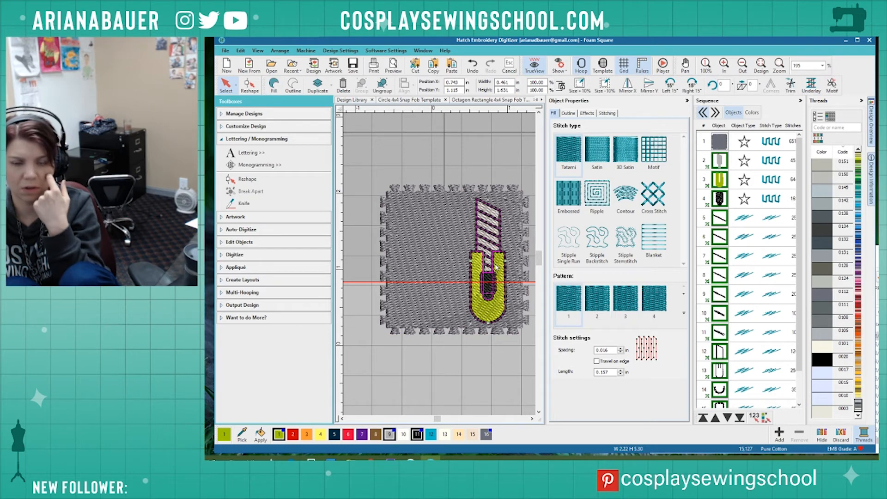
pyautogui.moveTo(508, 202); pyautogui.dragTo(504, 205)
pyautogui.moveTo(494, 306); pyautogui.dragTo(491, 298)
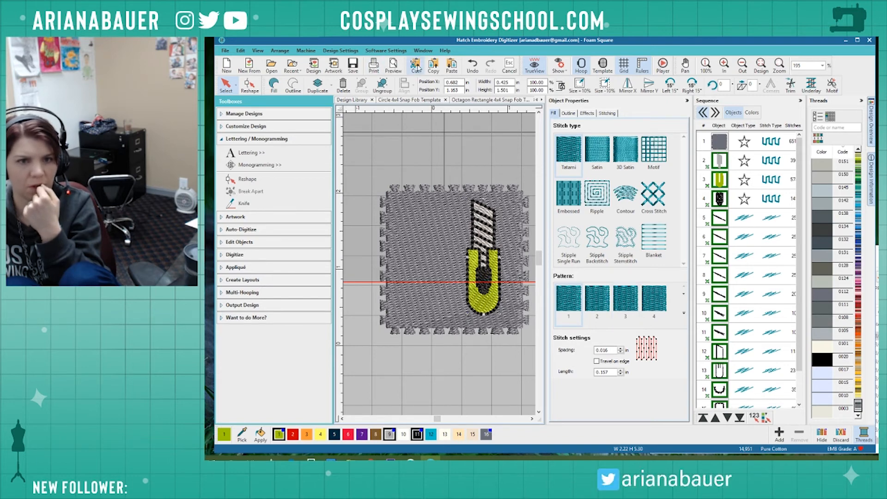
pyautogui.click(314, 66)
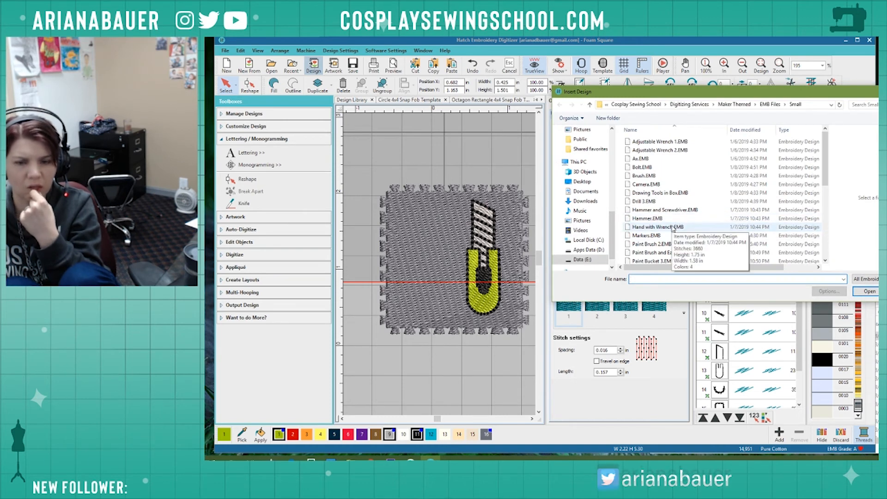
pyautogui.click(673, 227)
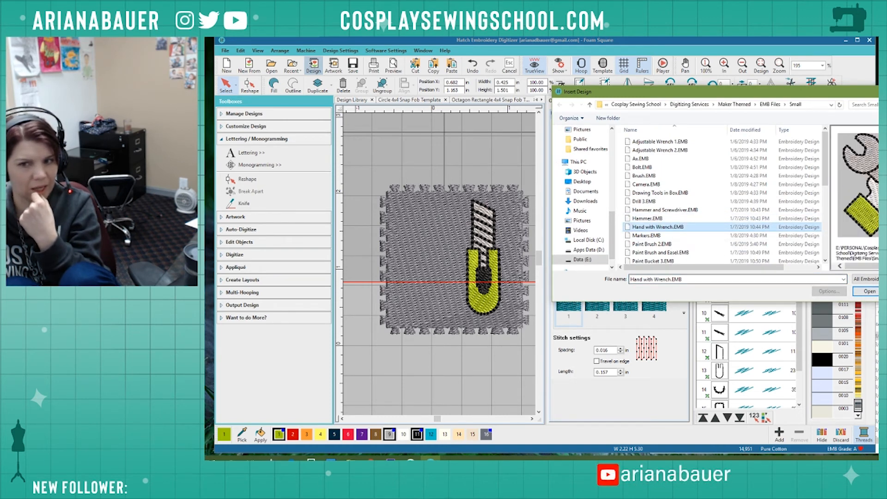
pyautogui.click(870, 292)
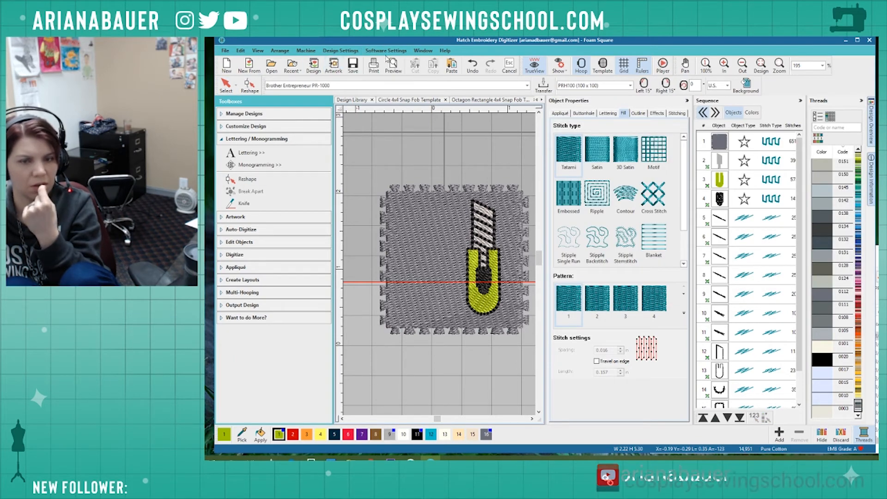
pyautogui.click(334, 66)
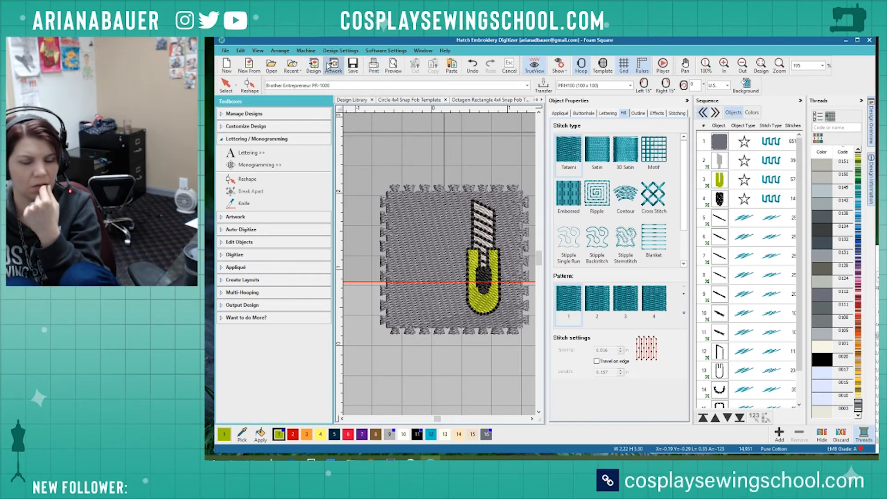
pyautogui.click(575, 261)
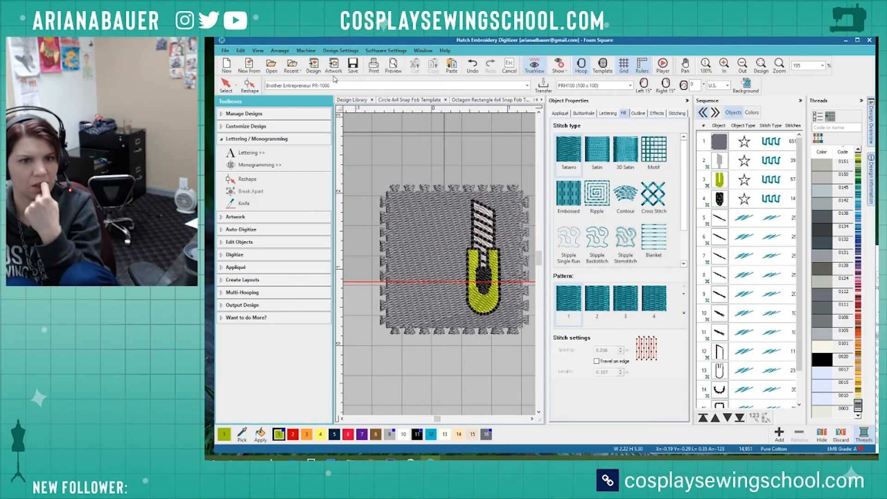
# Insert the T Square.EMB design, move it to the left of the grey square with the knife and ungroup it.
pyautogui.click(314, 69)
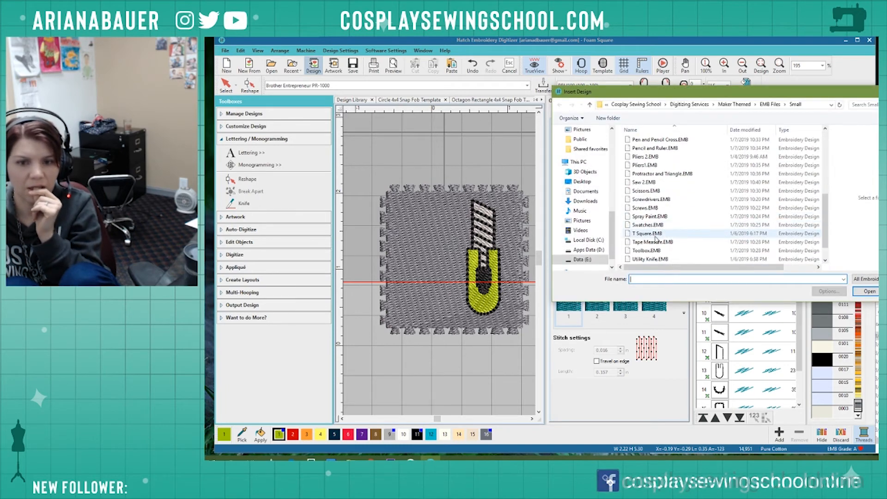
pyautogui.doubleClick(656, 237)
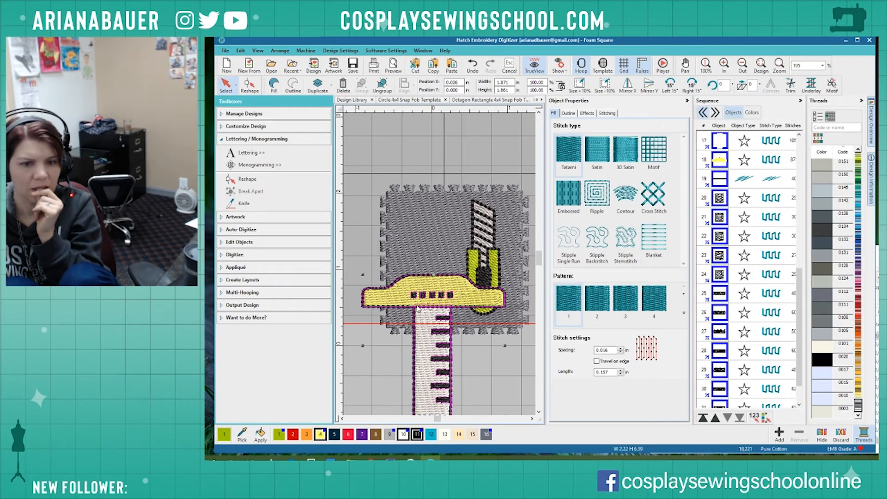
pyautogui.moveTo(418, 309); pyautogui.dragTo(356, 206)
pyautogui.rightClick(362, 204)
pyautogui.click(377, 228)
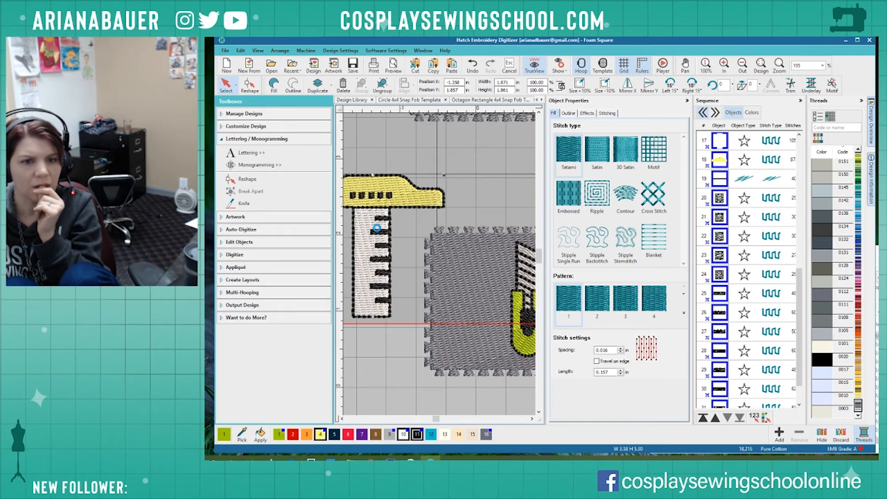
# Delete the T square's yellow head fill together with its row of small black marks.
pyautogui.click(506, 171)
pyautogui.moveTo(486, 194); pyautogui.dragTo(416, 198)
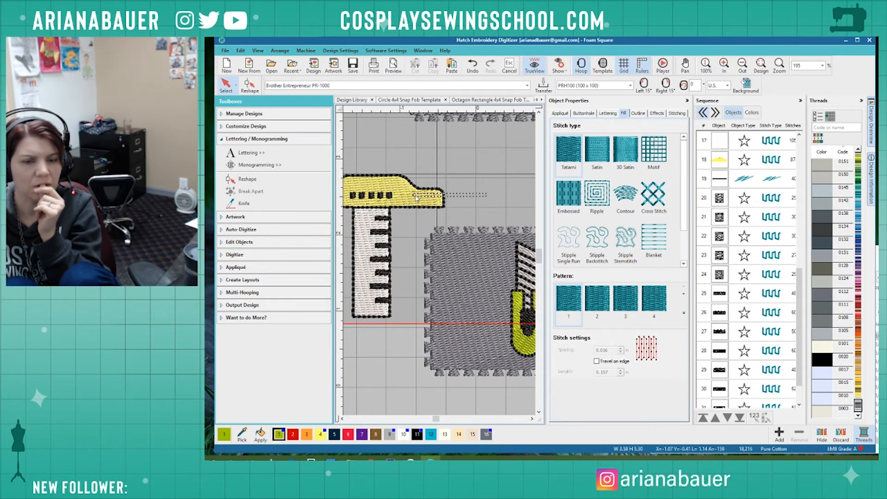
pyautogui.moveTo(446, 163); pyautogui.dragTo(376, 265)
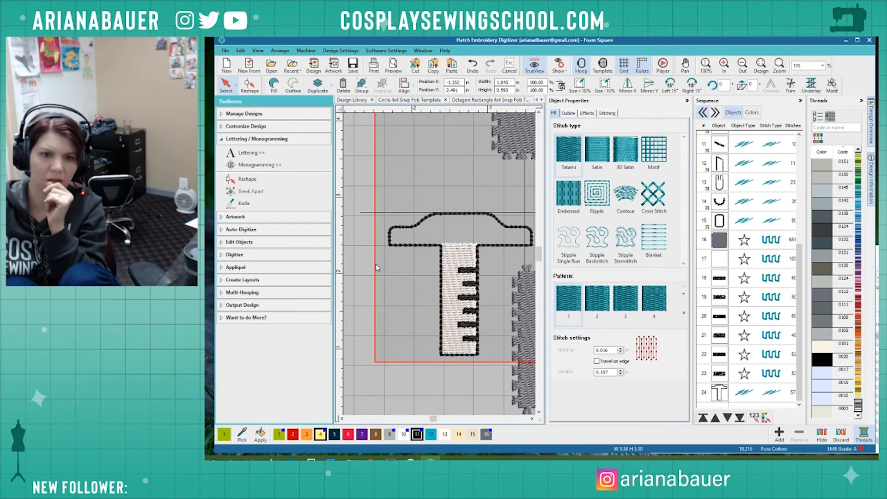
pyautogui.click(376, 264)
# Delete the T square's black backstitch outline, keeping only the white blade with its black graduations.
pyautogui.scroll(2, 439, 265)
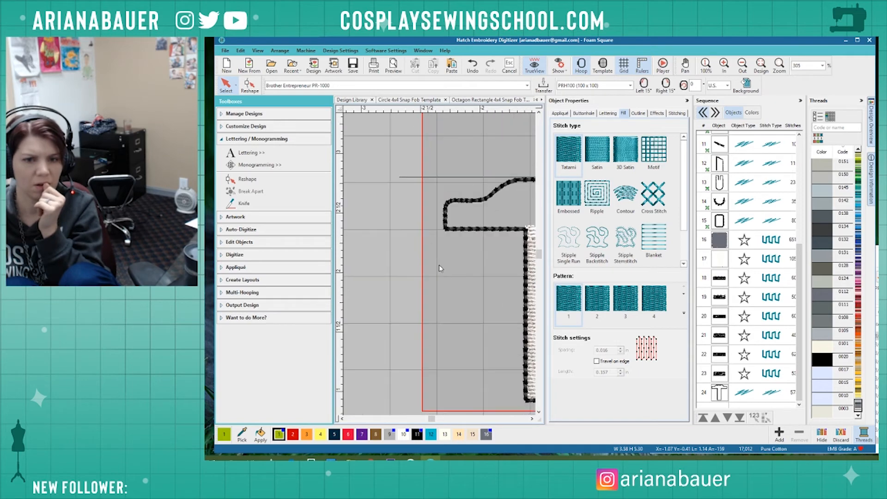
pyautogui.scroll(-3, 439, 268)
pyautogui.click(509, 250)
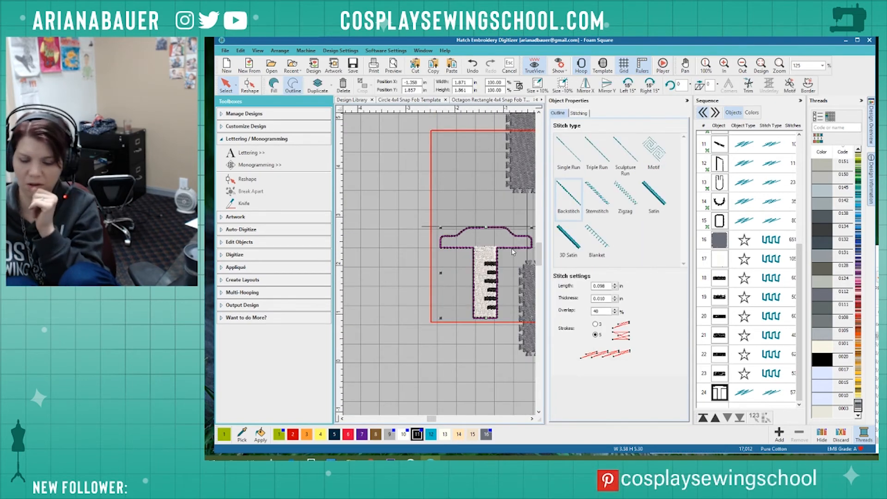
pyautogui.press('Delete')
pyautogui.scroll(-2, 439, 264)
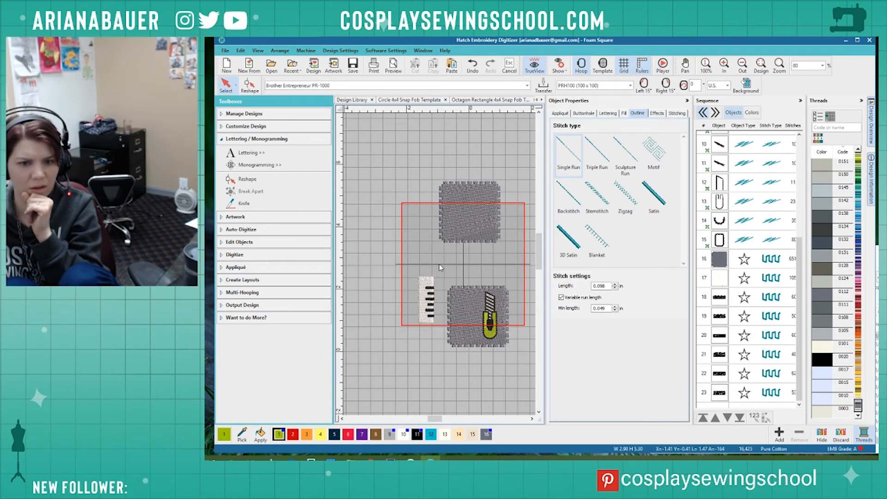
# Move the white ruler blade with all its graduations onto the lower grey square, just left of the utility knife.
pyautogui.scroll(2, 442, 275)
pyautogui.moveTo(363, 354); pyautogui.dragTo(358, 360)
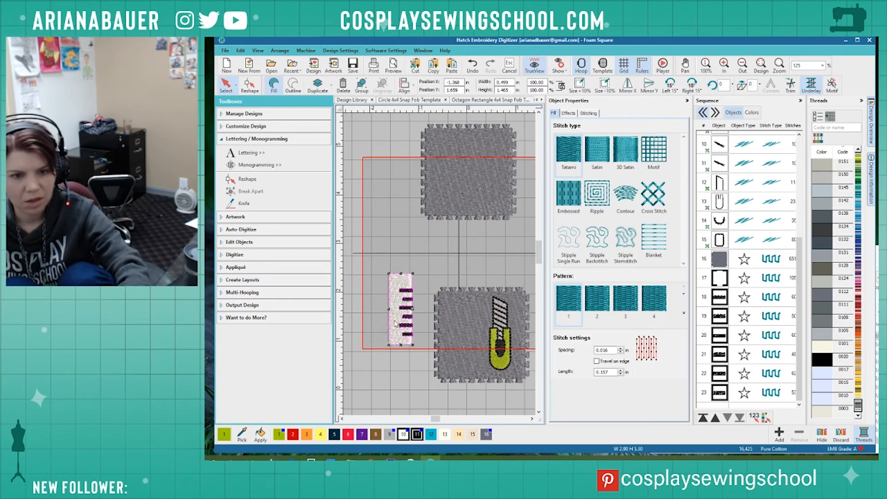
pyautogui.moveTo(400, 323); pyautogui.dragTo(465, 310)
pyautogui.scroll(5, 453, 286)
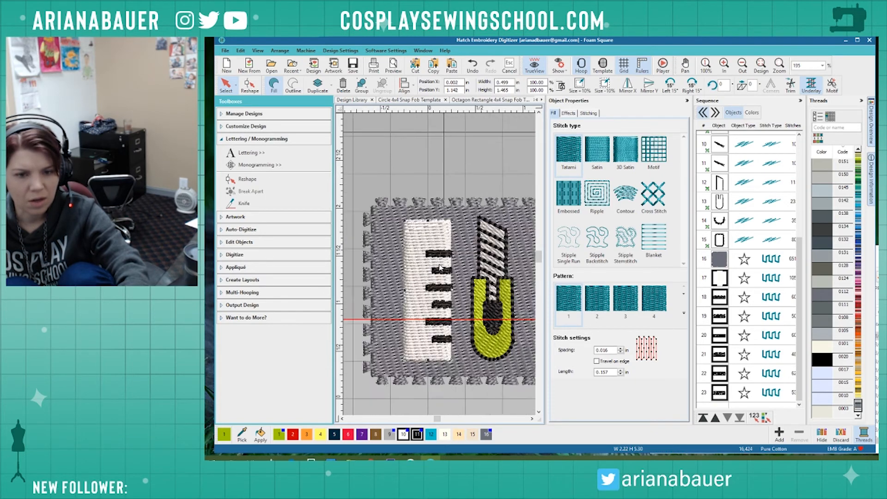
pyautogui.scroll(-1, 441, 268)
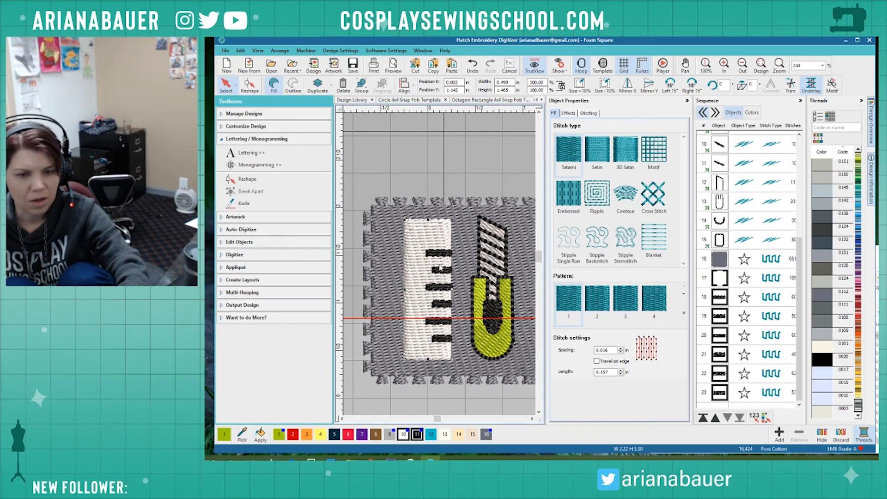
# Digitize a rectangle about 0.52 by 1.48 in covering the white ruler blade.
pyautogui.click(395, 160)
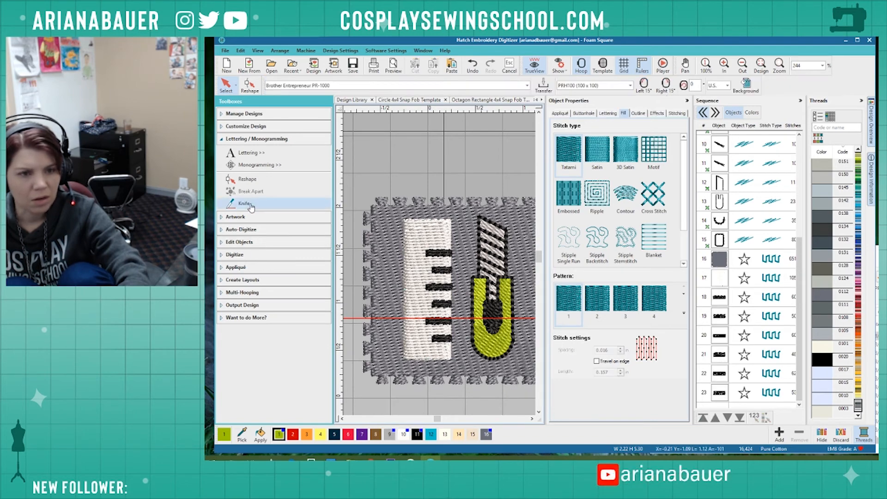
pyautogui.click(247, 257)
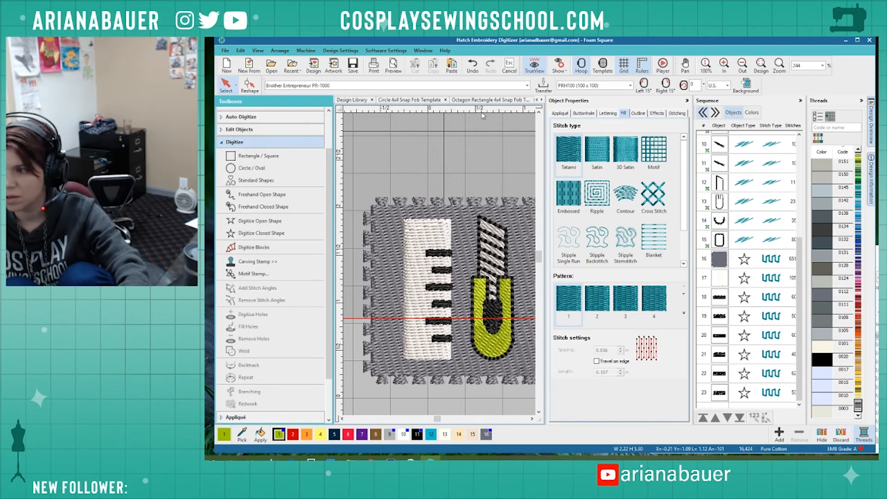
pyautogui.click(406, 224)
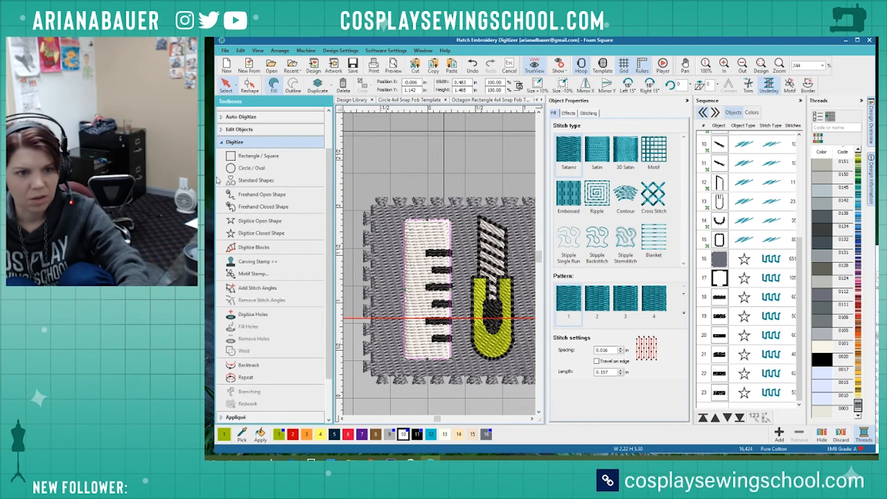
pyautogui.click(252, 221)
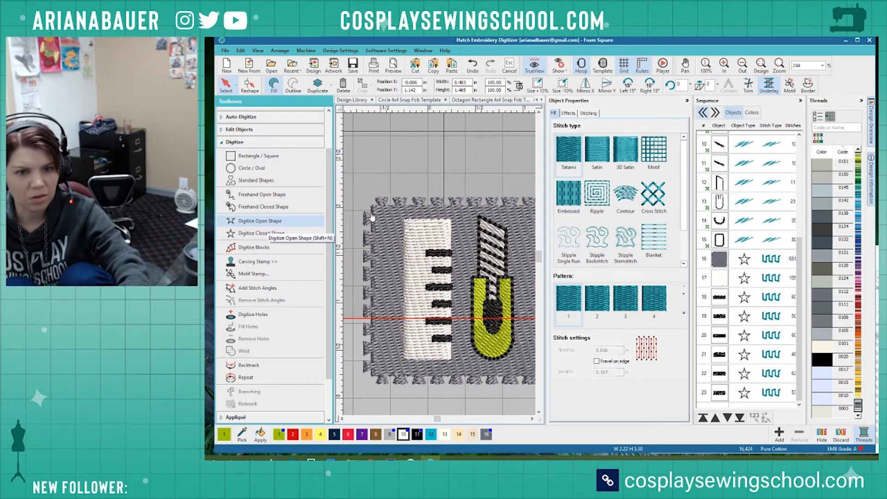
pyautogui.click(290, 160)
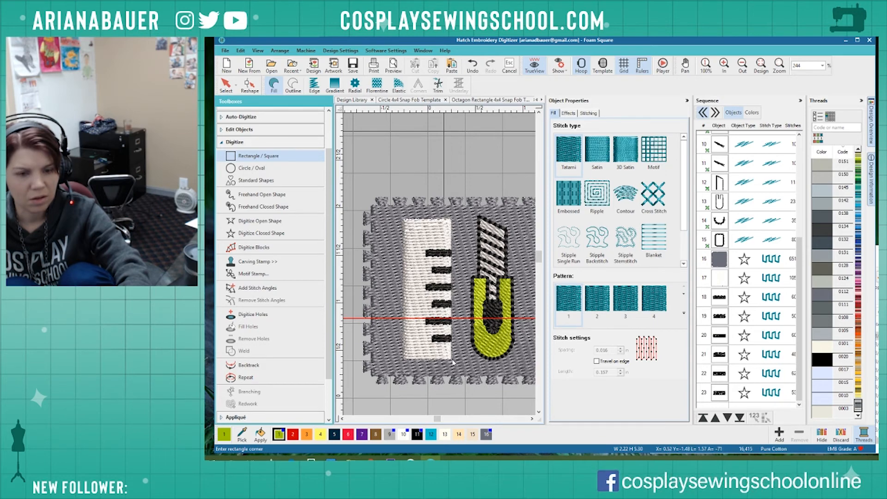
pyautogui.click(454, 363)
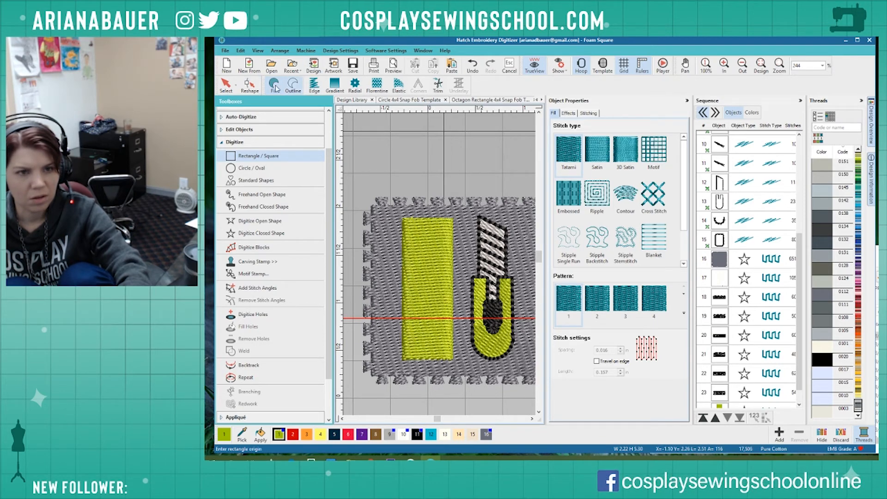
# Convert the rectangle around the ruler to a black backstitch outline with 40% overlap and a greater thickness.
pyautogui.click(226, 85)
pyautogui.click(293, 86)
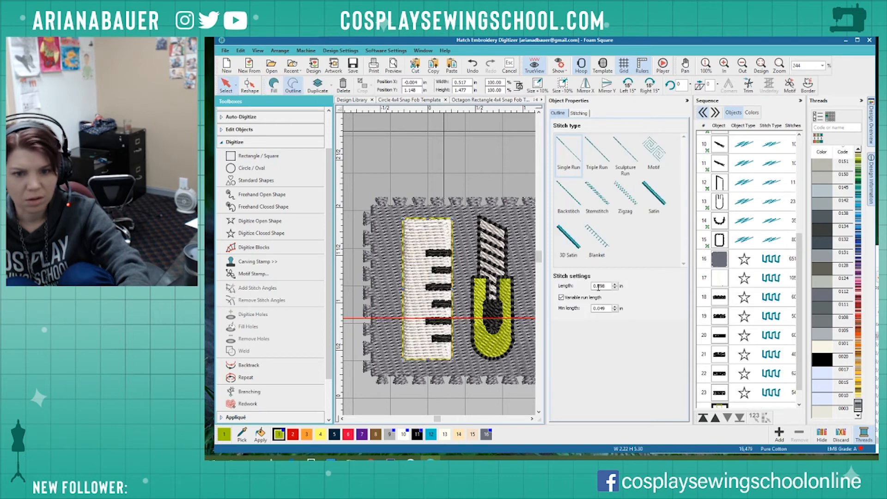
pyautogui.click(577, 199)
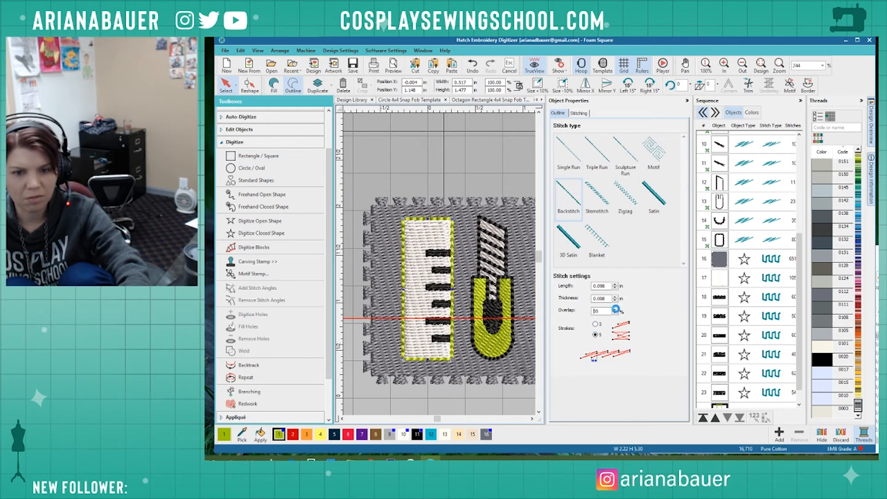
pyautogui.click(615, 309)
pyautogui.click(616, 296)
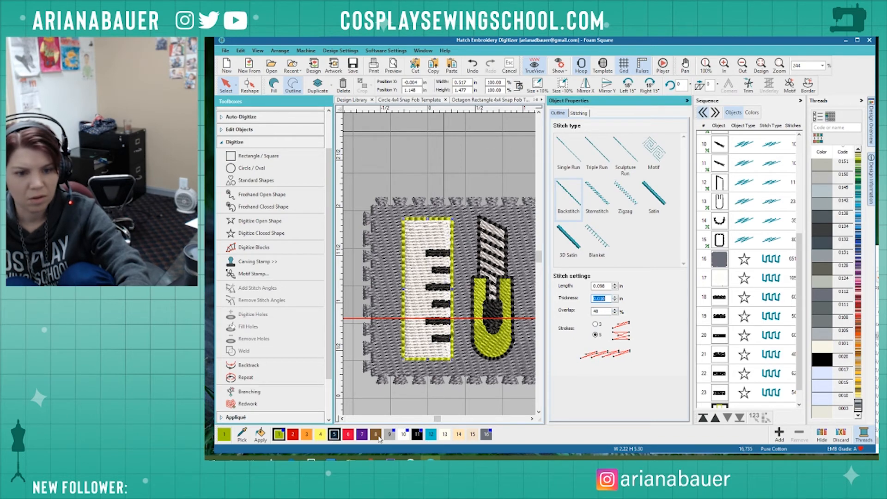
pyautogui.click(417, 437)
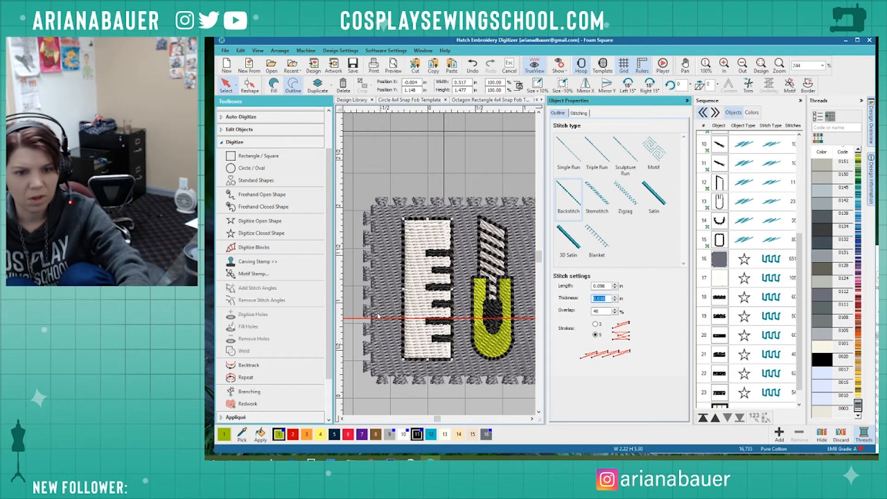
# Duplicate the ruler's lowest long black graduation and move the copy straight down to Y 0.528, near the blade's lower end.
pyautogui.click(429, 254)
pyautogui.click(441, 324)
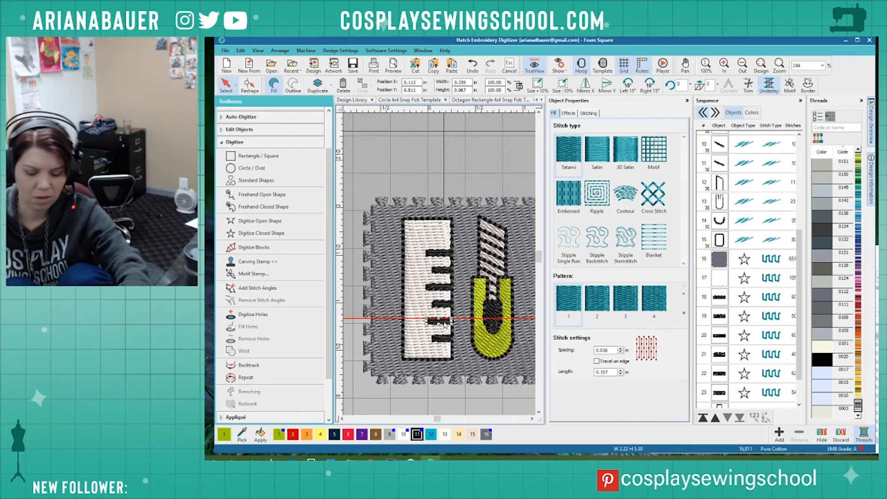
pyautogui.hotkey('ctrl', 'd')
pyautogui.press('Down')
pyautogui.press('Down')
pyautogui.press('Down')
pyautogui.press('Down')
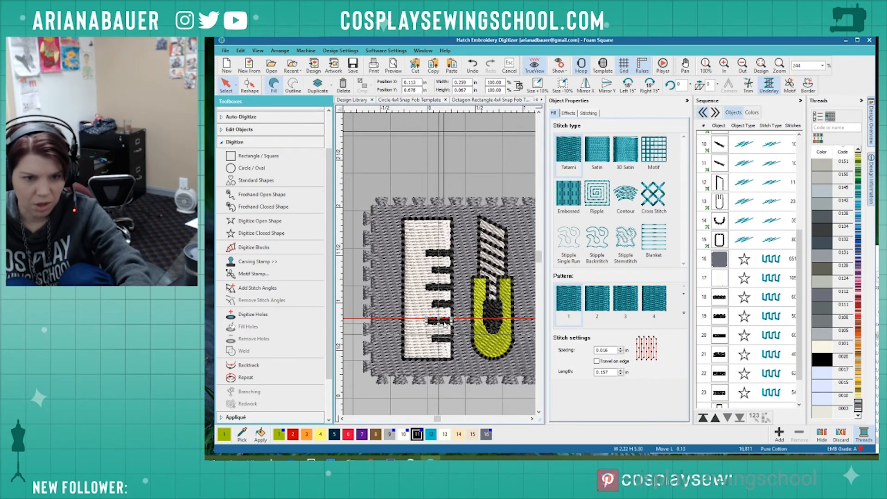
pyautogui.press('Down')
pyautogui.press('Down')
pyautogui.press('Down')
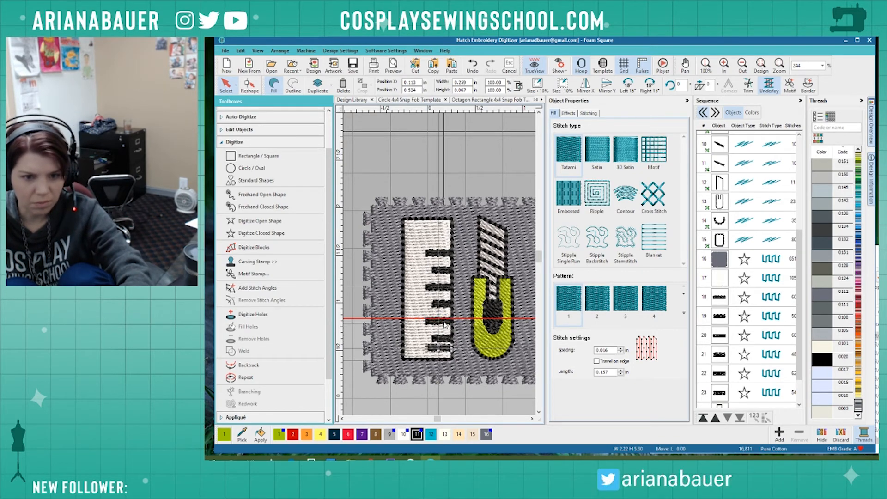
pyautogui.press('Up')
pyautogui.press('Up')
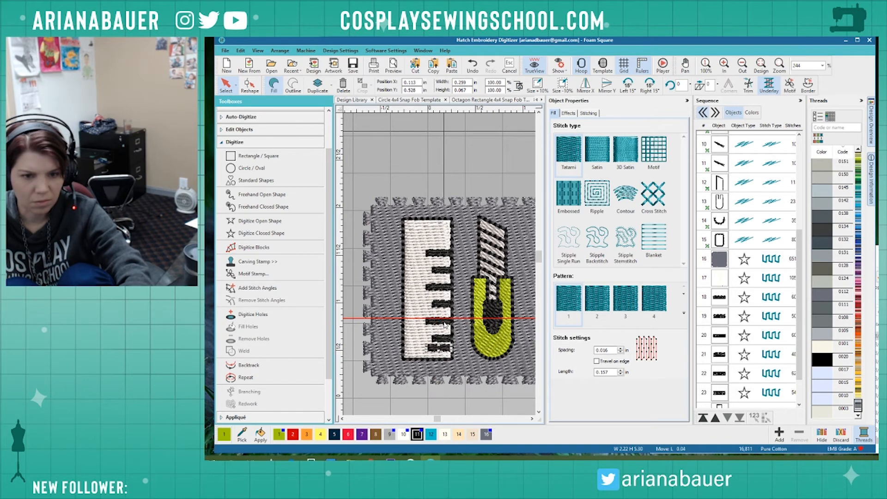
# Duplicate the ruler's uppermost short graduation and move the copy straight up to Y 1.754, near the blade's upper end.
pyautogui.click(447, 270)
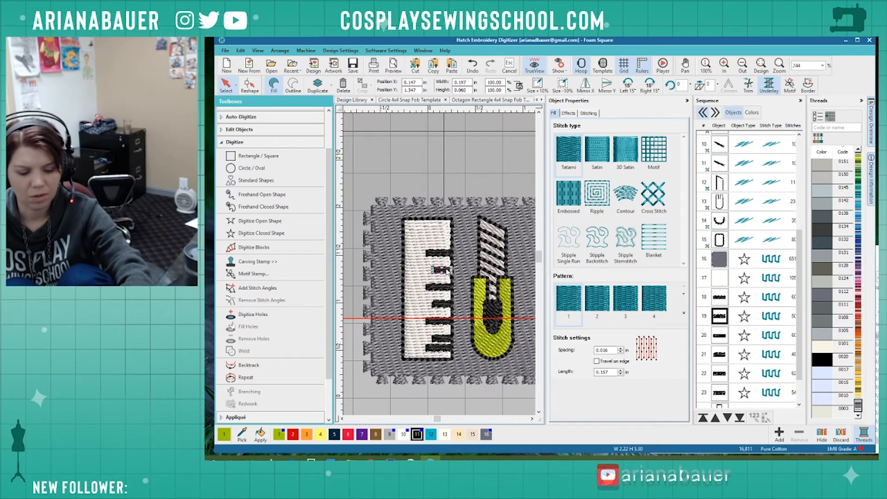
pyautogui.hotkey('ctrl', 'd')
pyautogui.press('Up')
pyautogui.press('Up')
pyautogui.press('Up')
pyautogui.press('Up')
pyautogui.press('Up')
pyautogui.press('Up')
pyautogui.press('Up')
pyautogui.press('Up')
pyautogui.press('Up')
pyautogui.press('Up')
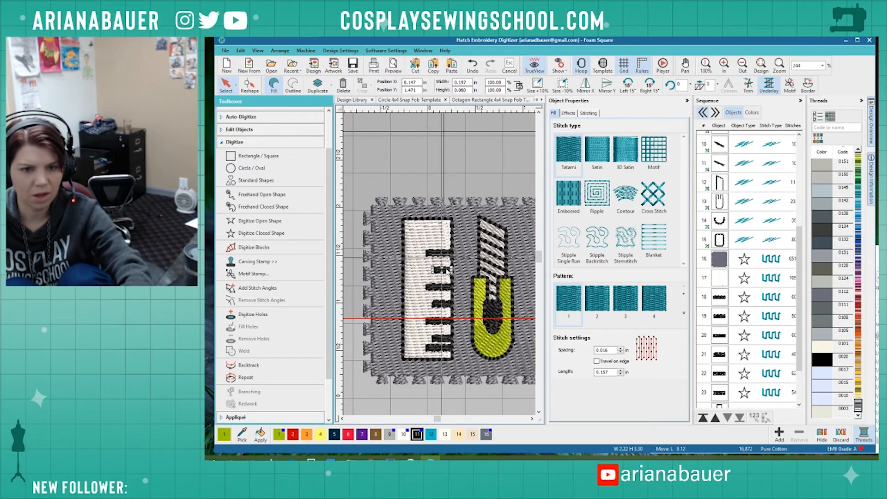
pyautogui.press('Up')
pyautogui.press('Up')
pyautogui.press('Up')
pyautogui.press('Up')
pyautogui.press('Up')
pyautogui.press('Up')
pyautogui.press('Up')
pyautogui.press('Up')
pyautogui.press('Up')
pyautogui.press('Up')
pyautogui.press('Up')
pyautogui.press('Up')
pyautogui.press('Up')
pyautogui.press('Up')
pyautogui.press('Up')
pyautogui.press('Up')
pyautogui.press('Up')
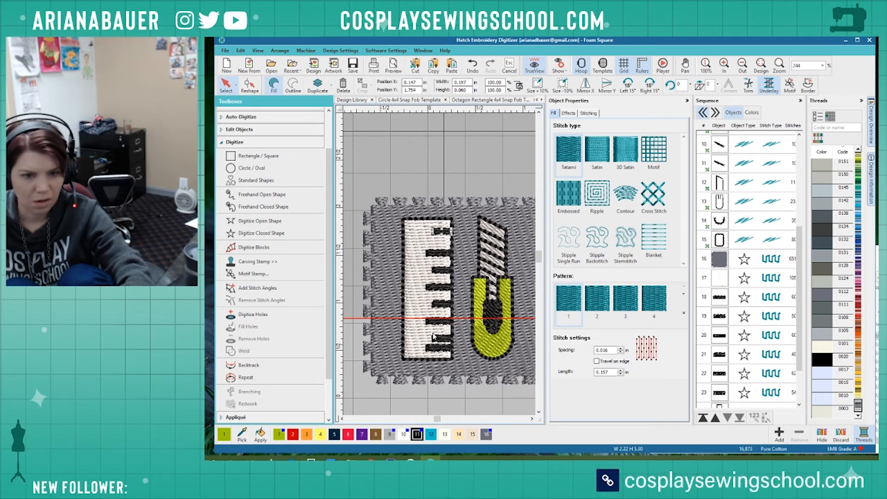
# Space all the ruler's black graduations evenly down the blade and nudge them slightly up together.
pyautogui.click(445, 347)
pyautogui.keyDown('ctrl'); pyautogui.click(442, 339); pyautogui.keyUp('ctrl')
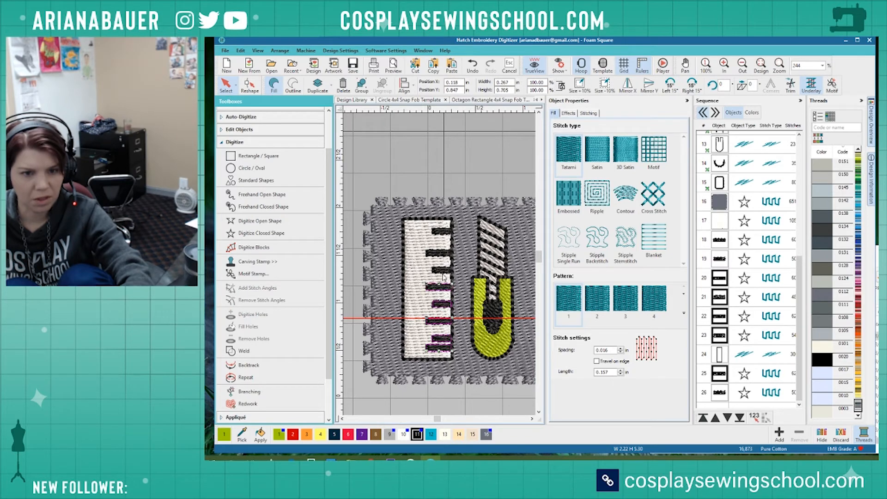
pyautogui.rightClick(446, 233)
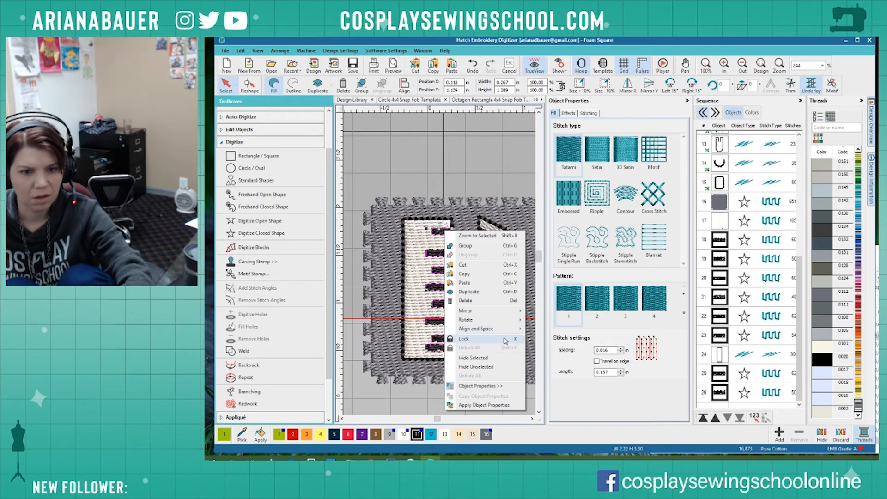
pyautogui.moveTo(504, 335)
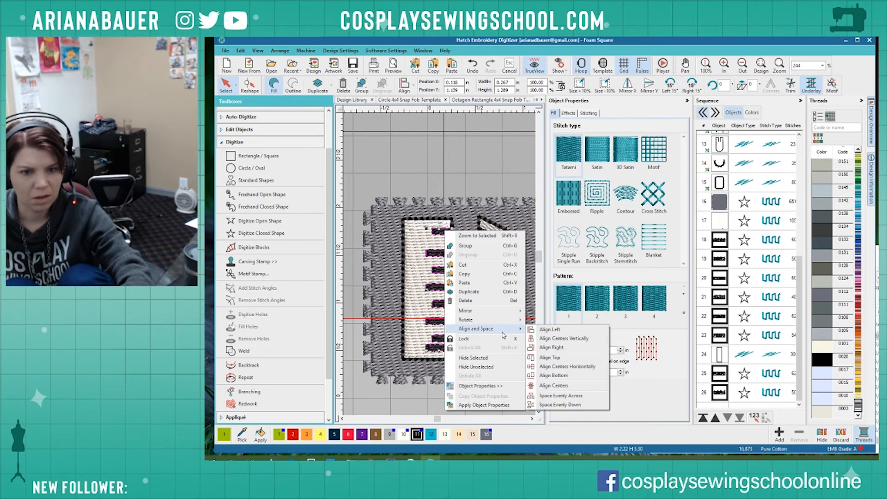
pyautogui.click(578, 405)
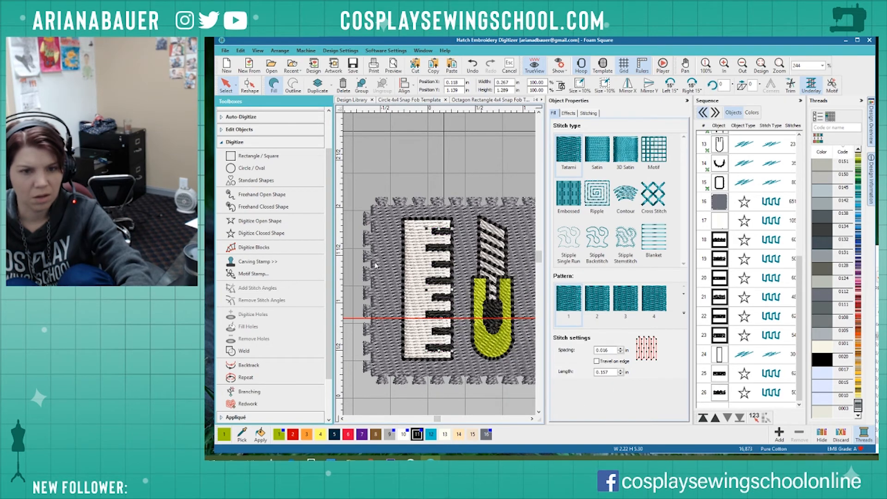
pyautogui.press('Up')
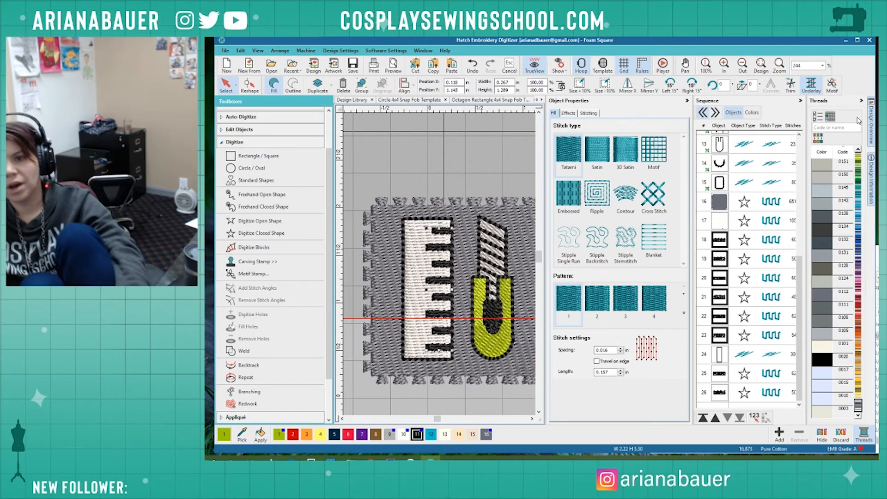
# Hide the thread list and group the ruler's blade, black outline and graduations into one object.
pyautogui.click(862, 102)
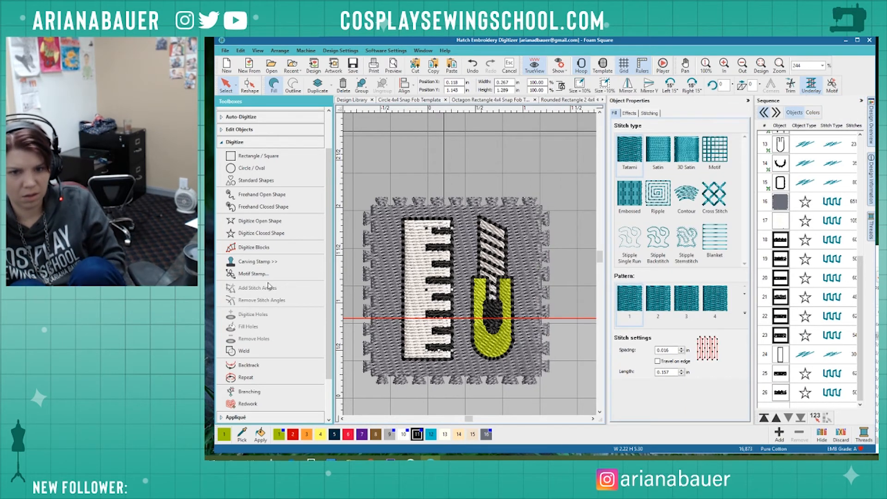
pyautogui.click(489, 173)
pyautogui.scroll(-5, 463, 292)
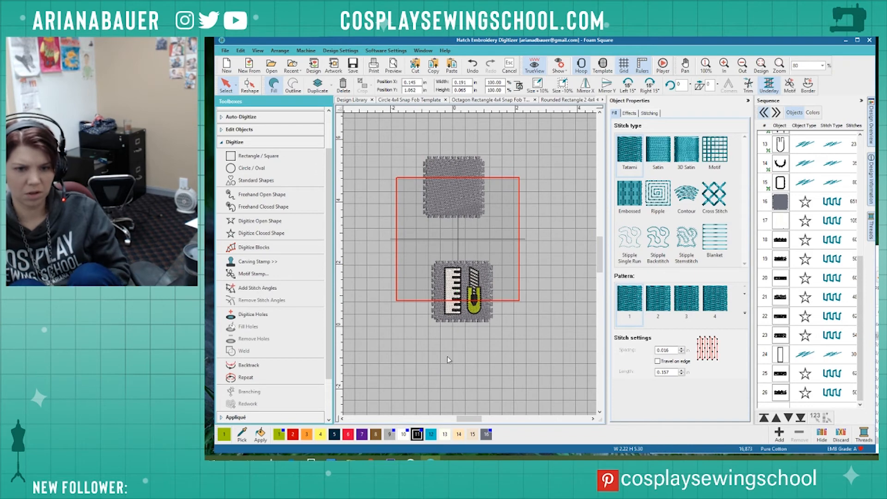
pyautogui.scroll(3, 469, 267)
pyautogui.scroll(-4, 469, 265)
pyautogui.scroll(2, 504, 130)
pyautogui.scroll(-1, 470, 264)
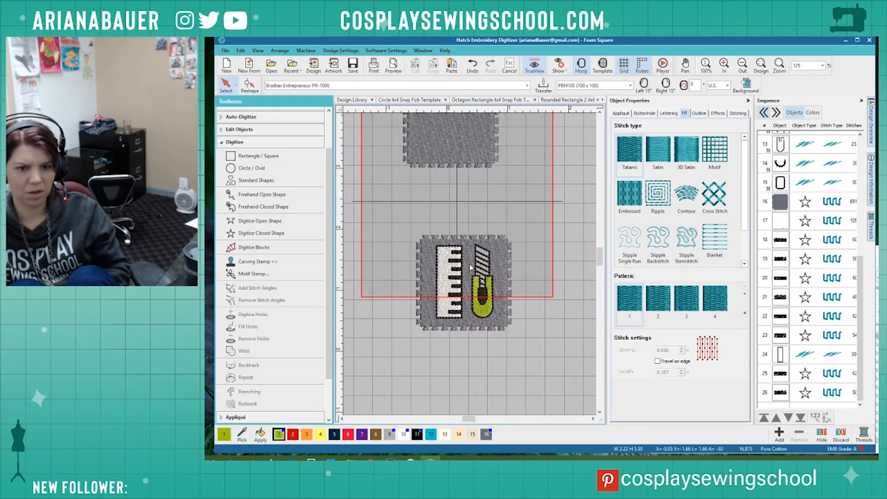
pyautogui.scroll(2, 470, 265)
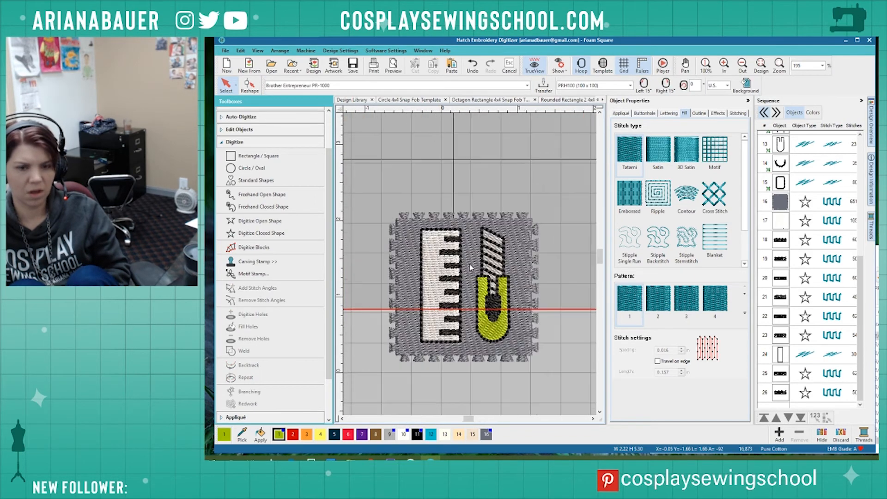
pyautogui.click(463, 341)
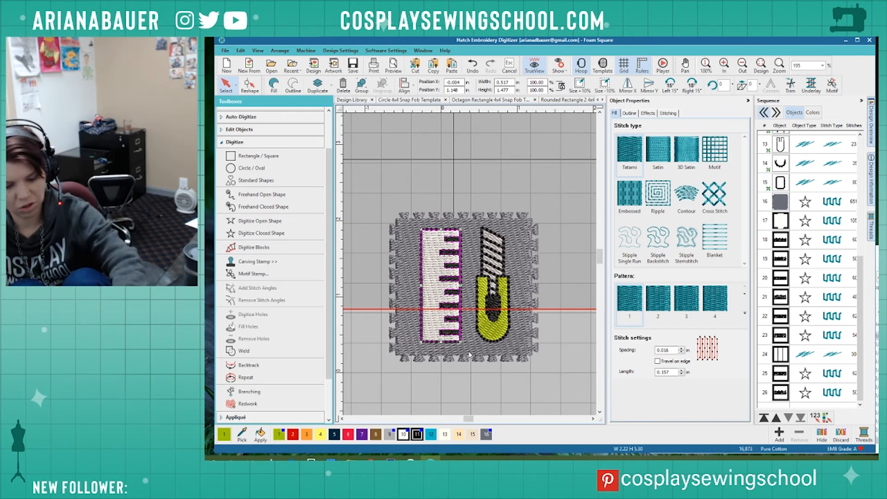
pyautogui.press('Escape')
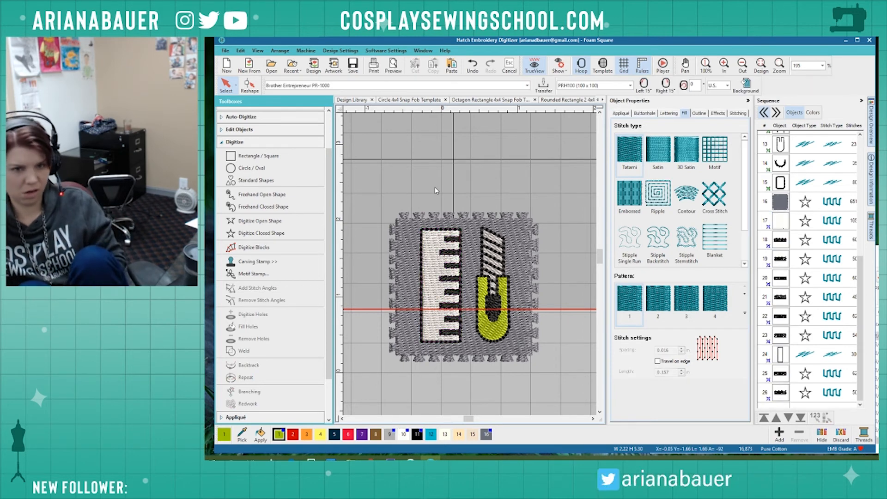
# Try converting the grey foam square behind the ruler and knife to an outline, and undo the conversion.
pyautogui.click(428, 227)
pyautogui.click(295, 85)
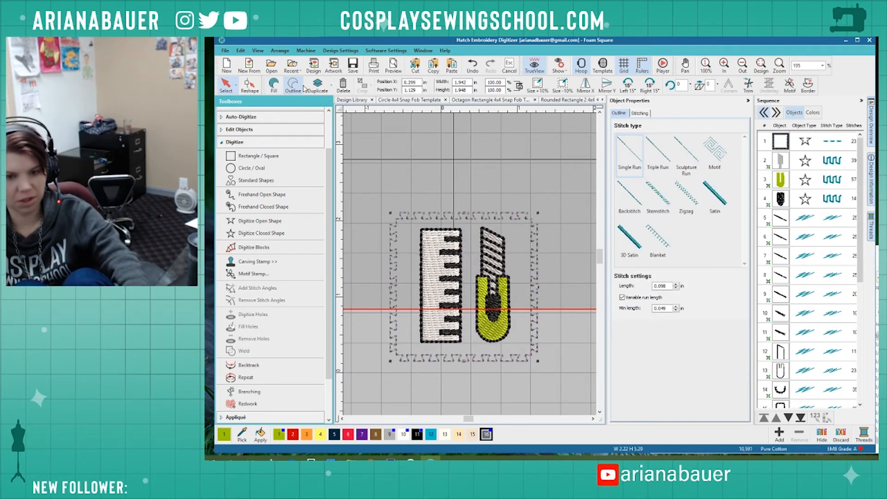
pyautogui.hotkey('ctrl', 'z')
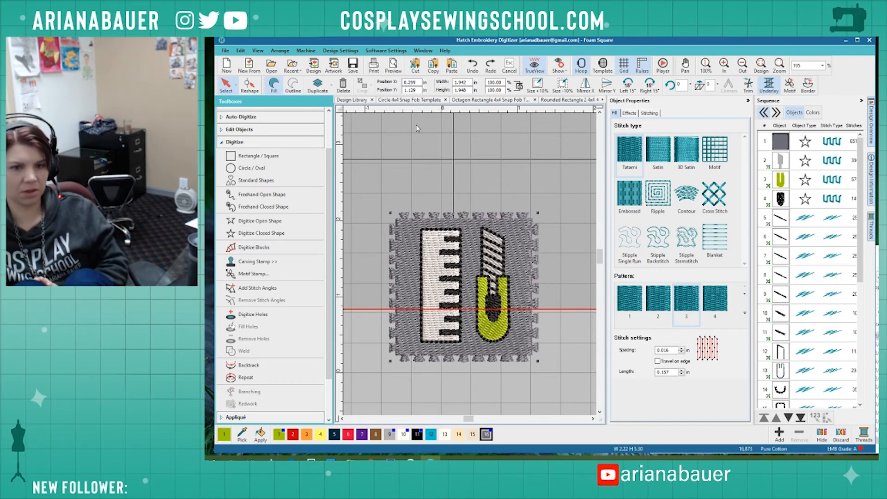
pyautogui.click(415, 170)
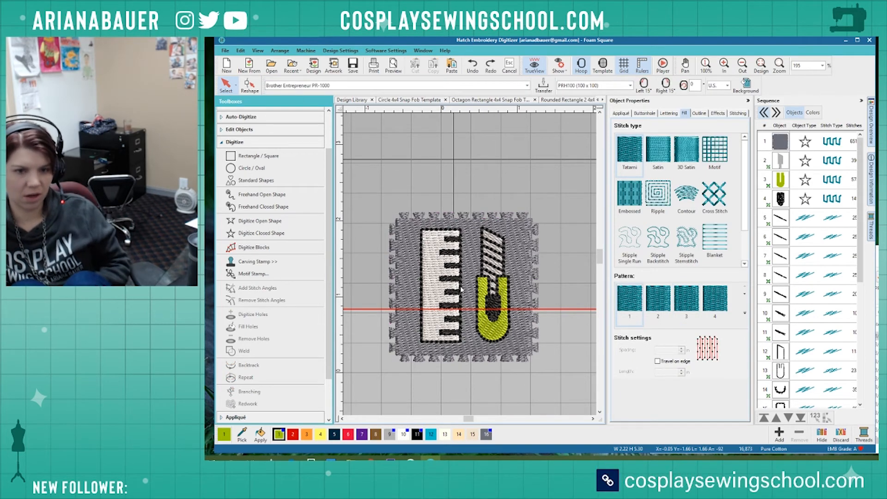
# Delete the spare blank grey foam square above the one decorated with the ruler and knife.
pyautogui.click(431, 289)
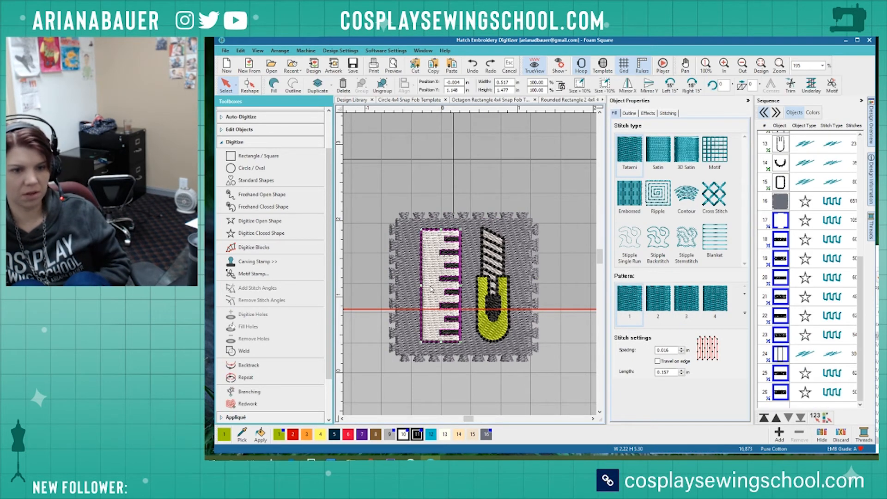
pyautogui.scroll(-6, 430, 286)
pyautogui.scroll(2, 490, 210)
pyautogui.click(497, 183)
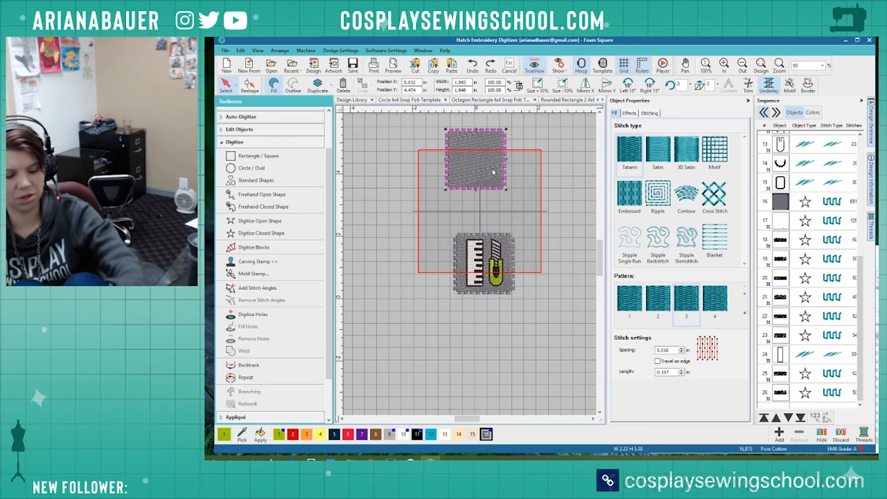
pyautogui.click(341, 85)
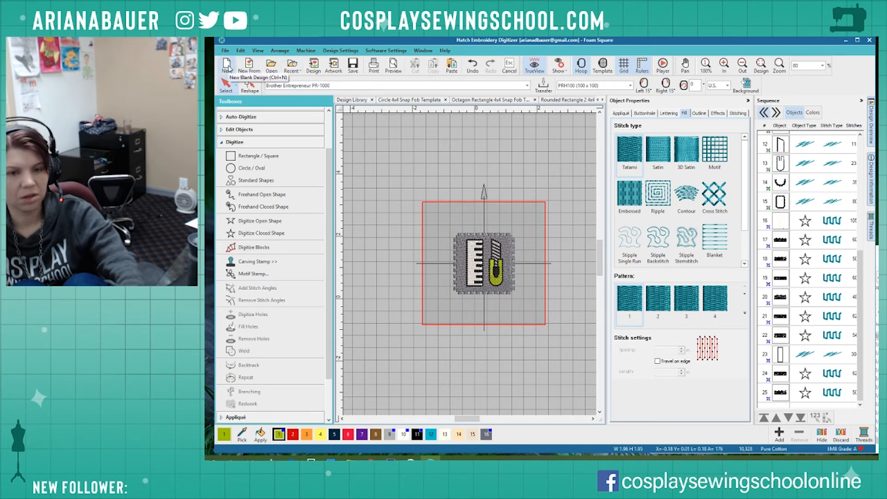
# Create a new blank design.
pyautogui.click(226, 67)
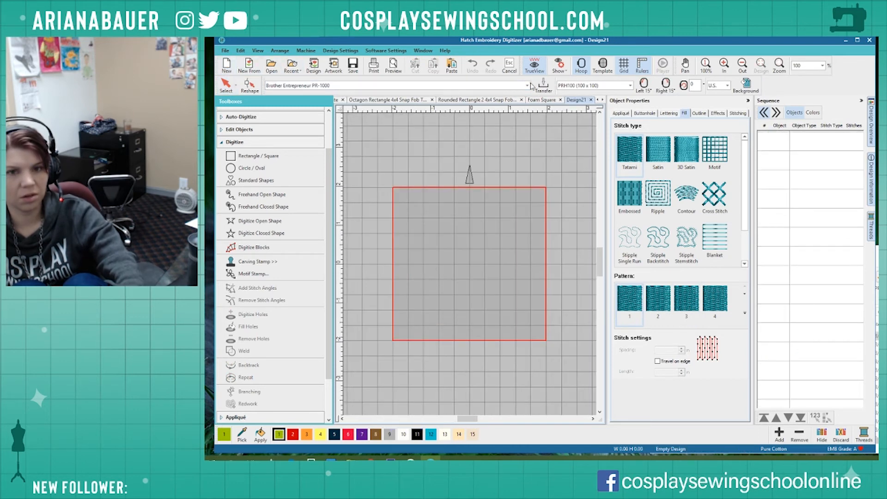
# Copy the entire Foam Square design, including the ruler and utility knife, into the new blank design.
pyautogui.click(540, 102)
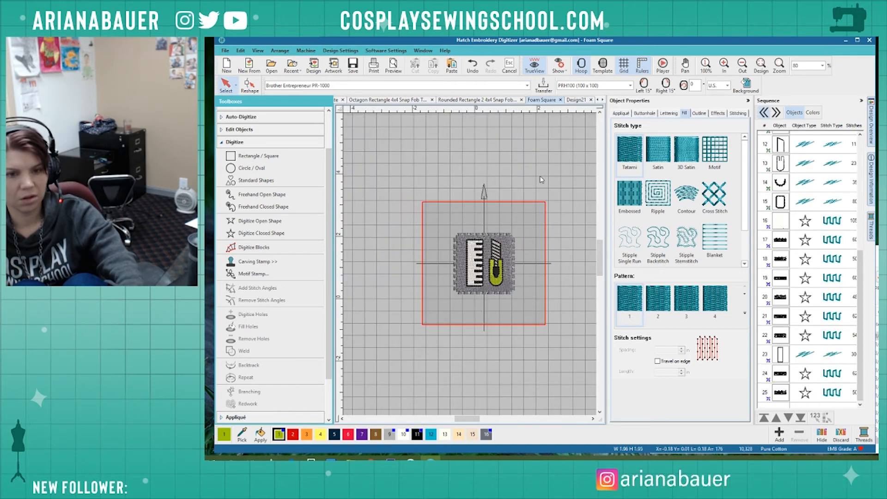
pyautogui.hotkey('ctrl', 'a')
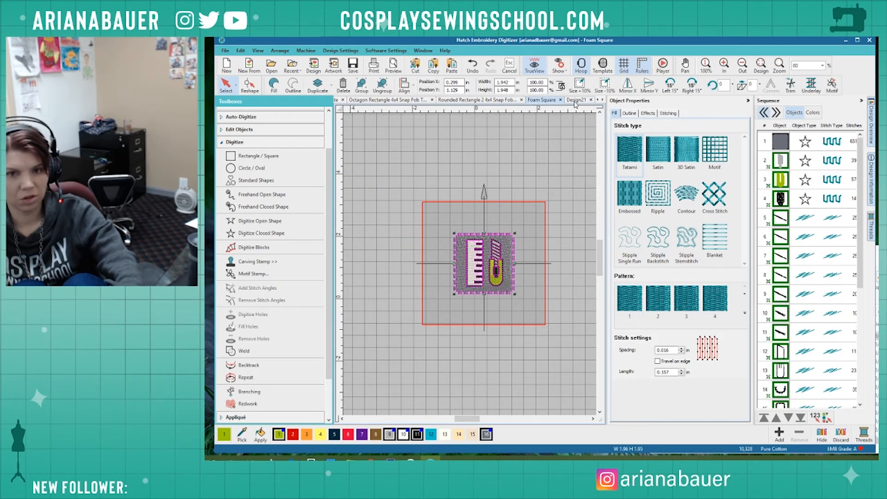
pyautogui.click(575, 102)
pyautogui.hotkey('ctrl', 'v')
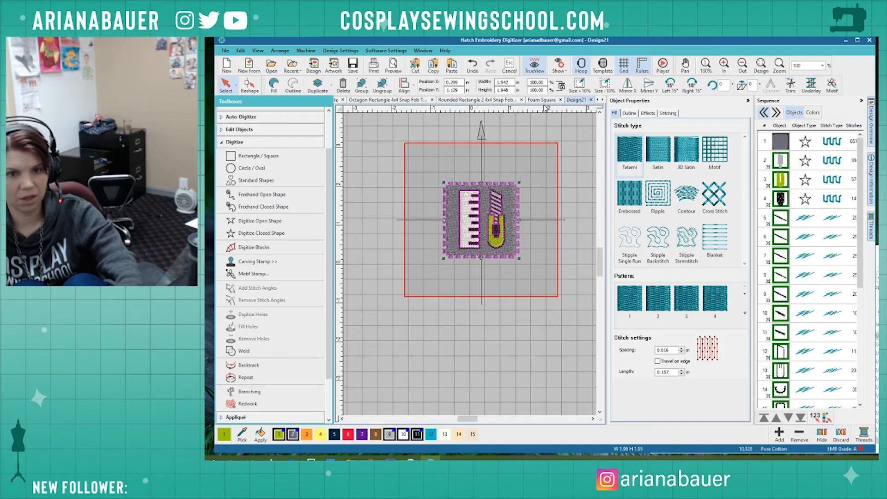
# Delete the utility knife and ruler from the original Foam Square design and close that design.
pyautogui.click(543, 103)
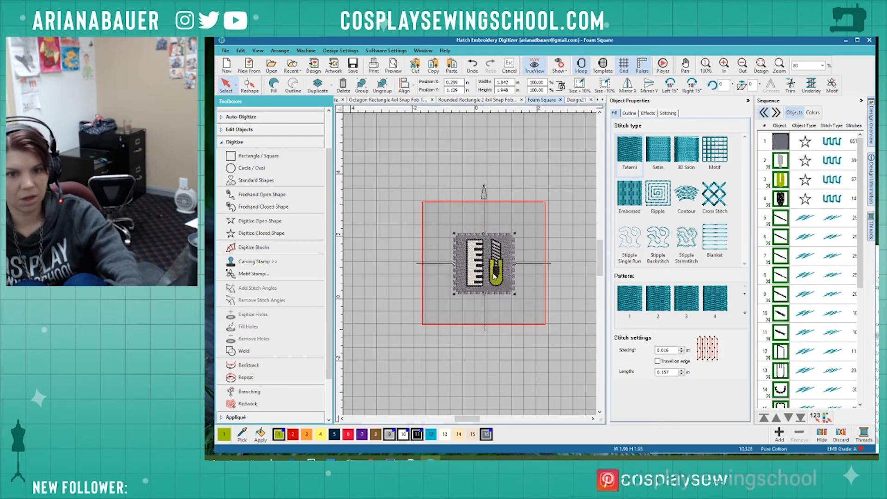
pyautogui.click(554, 291)
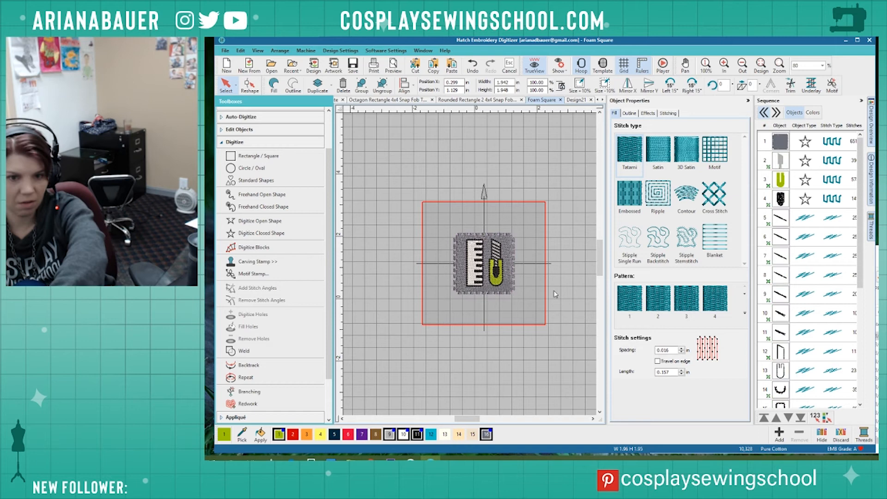
pyautogui.click(492, 272)
pyautogui.press('Delete')
pyautogui.click(478, 266)
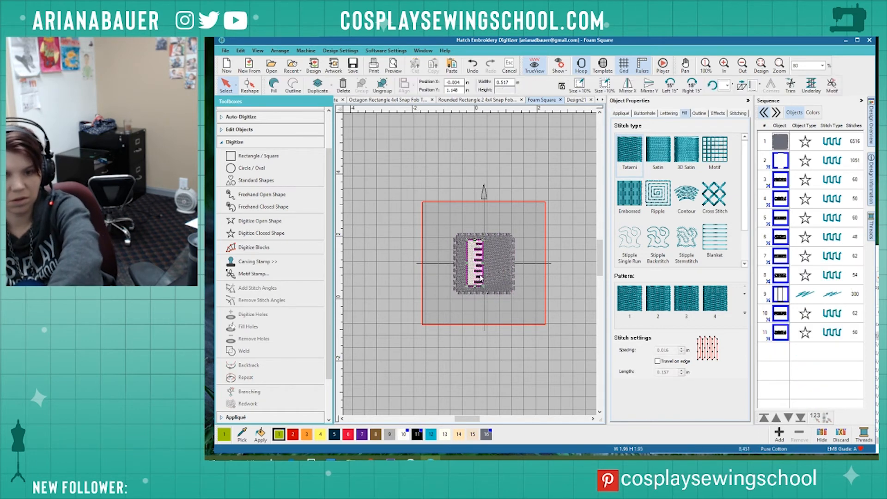
pyautogui.press('Delete')
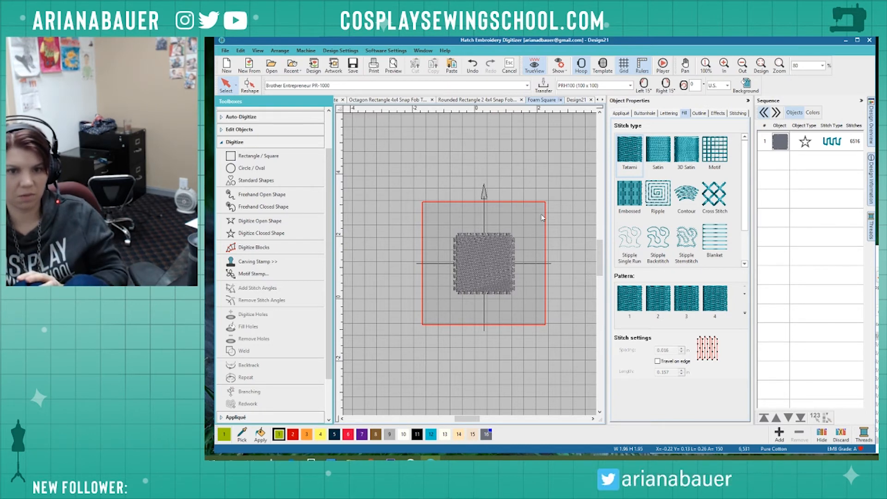
pyautogui.click(561, 100)
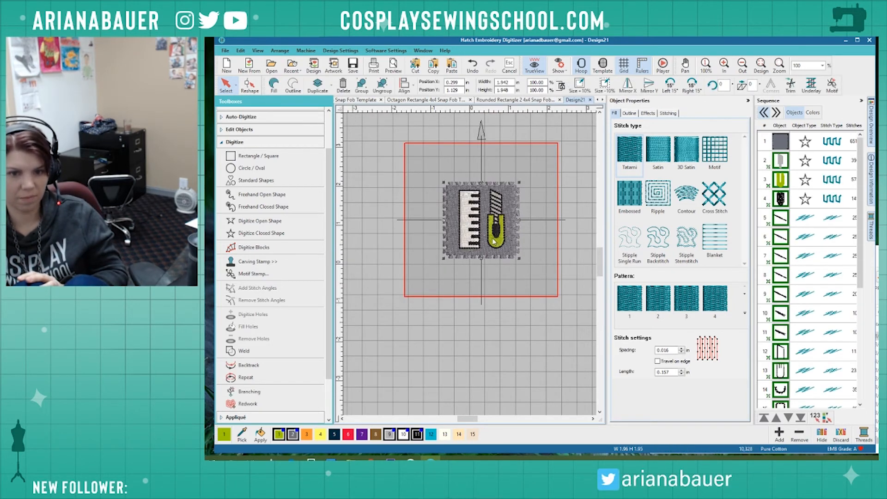
# Remove the overlapping foam square stitching beneath the utility knife.
pyautogui.click(556, 228)
pyautogui.click(499, 226)
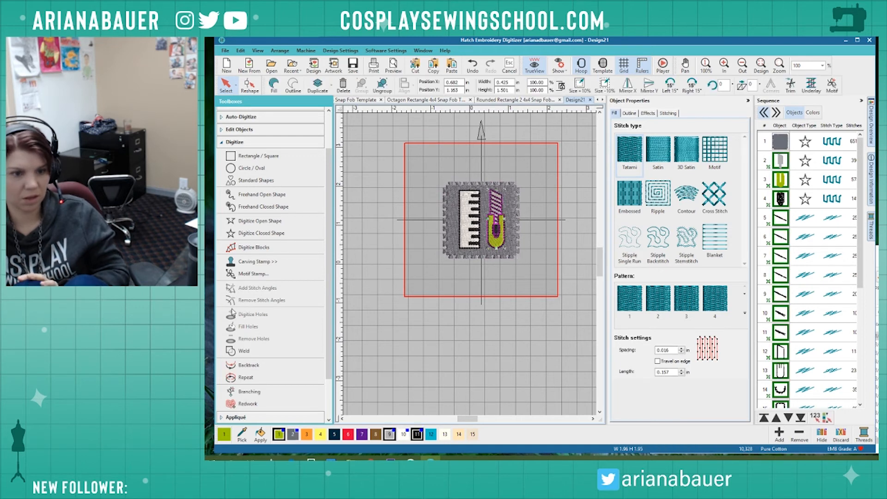
pyautogui.click(230, 130)
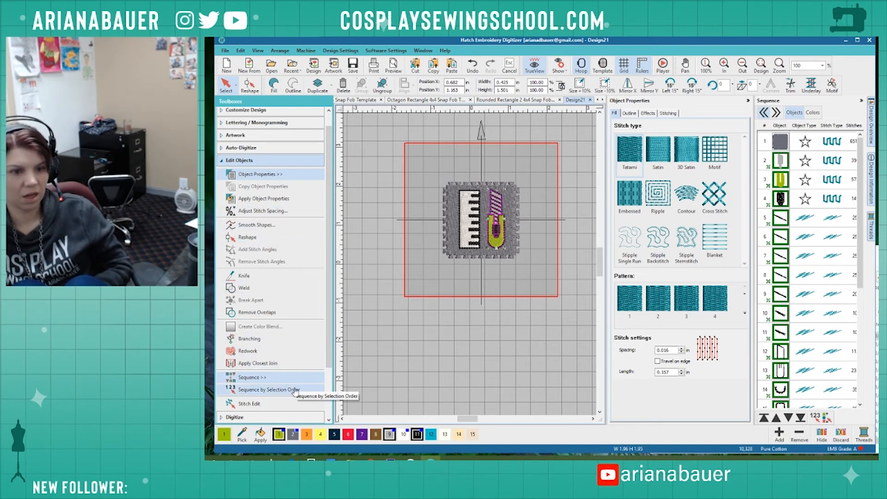
pyautogui.click(287, 311)
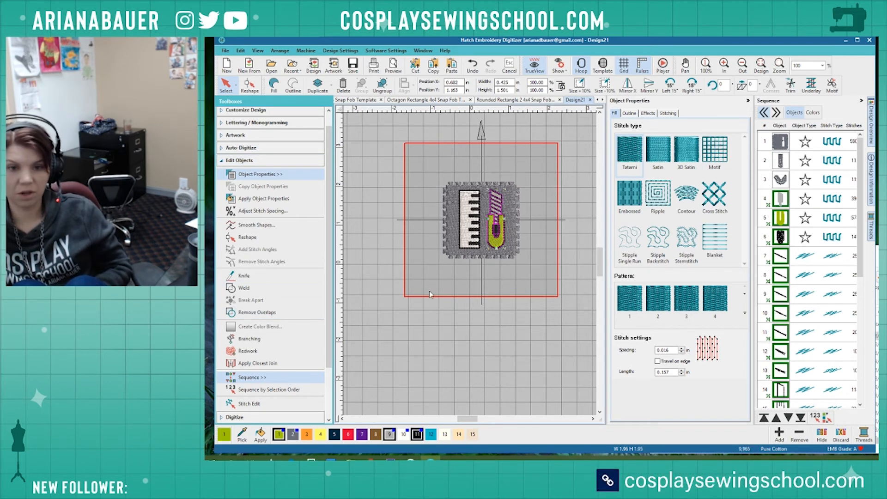
# Move the utility knife off the foam square to its right side, exposing the knife-shaped cutout.
pyautogui.moveTo(497, 227); pyautogui.dragTo(534, 264)
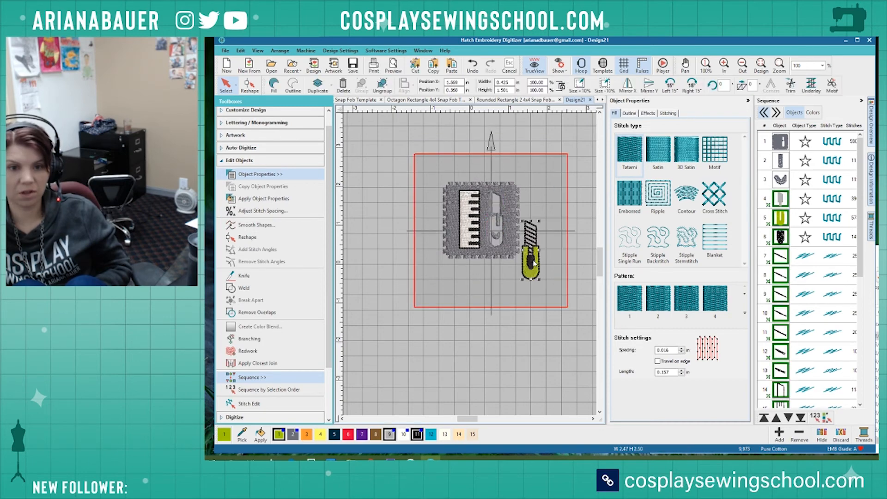
pyautogui.scroll(3, 494, 244)
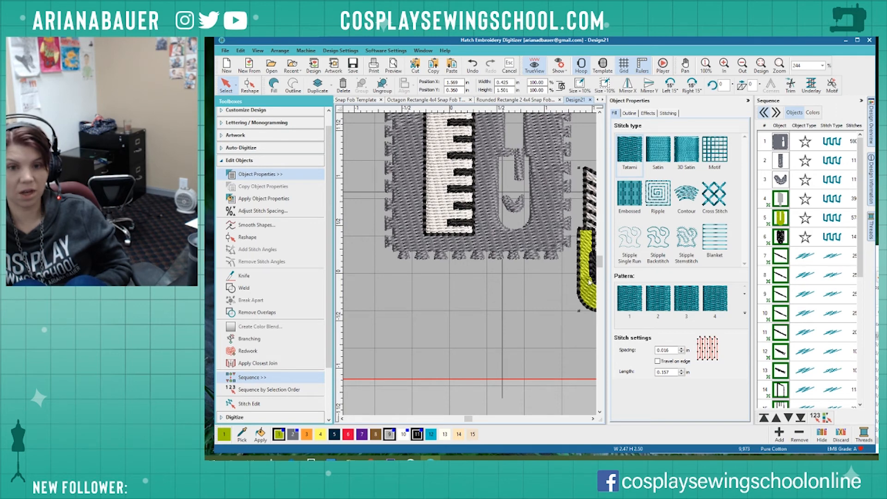
pyautogui.moveTo(590, 282); pyautogui.dragTo(508, 211)
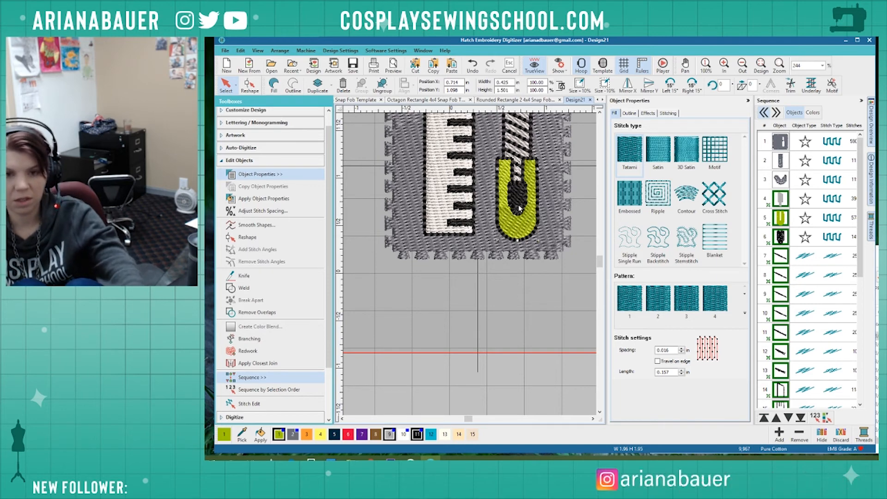
pyautogui.moveTo(520, 209); pyautogui.dragTo(535, 259)
pyautogui.moveTo(550, 261); pyautogui.dragTo(550, 262)
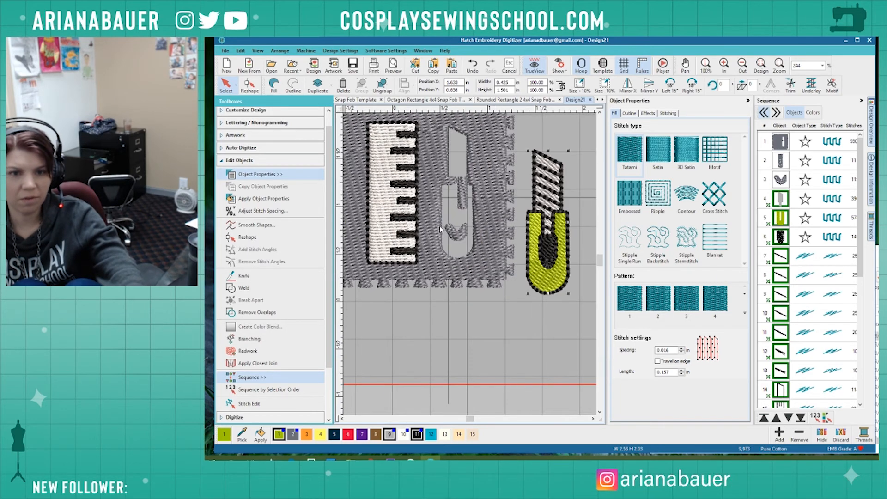
# Delete the two stray grey fill fragments inside the foam square's knife cutout.
pyautogui.scroll(3, 470, 265)
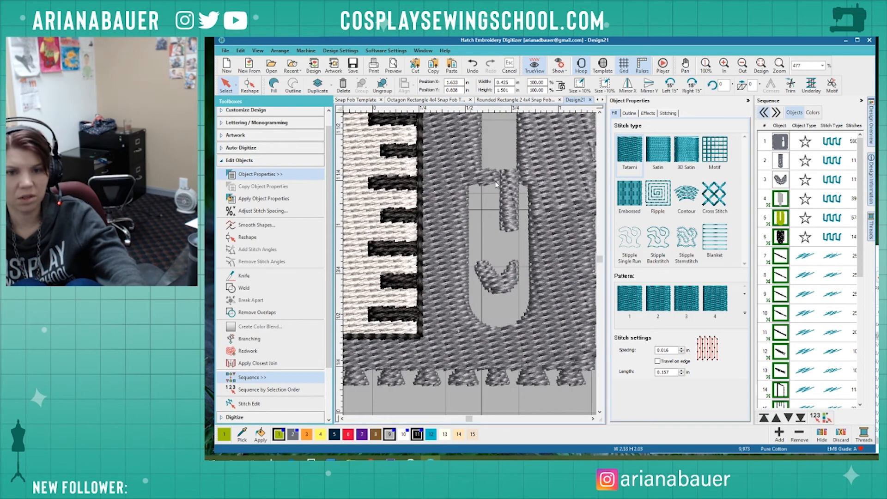
pyautogui.click(506, 193)
pyautogui.press('Delete')
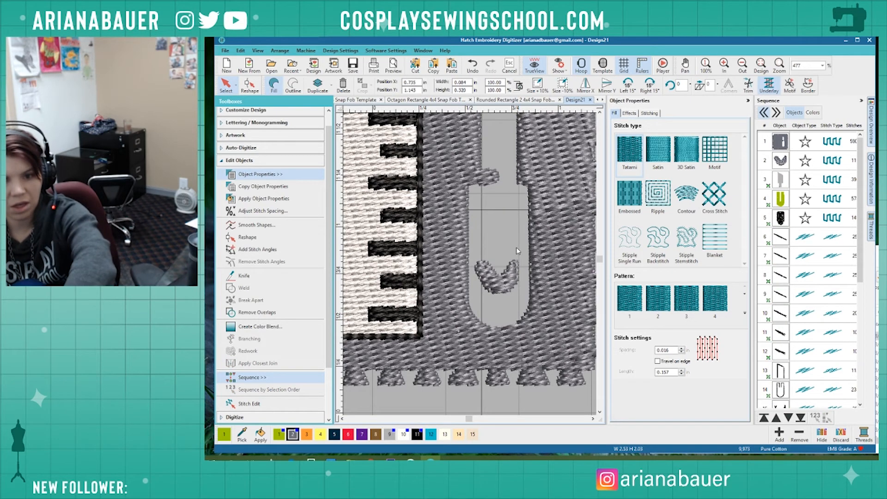
pyautogui.click(499, 275)
pyautogui.press('Delete')
# Reshape the foam square to remove the stub protruding into the knife cutout, and move the utility knife back over the cutout.
pyautogui.click(487, 184)
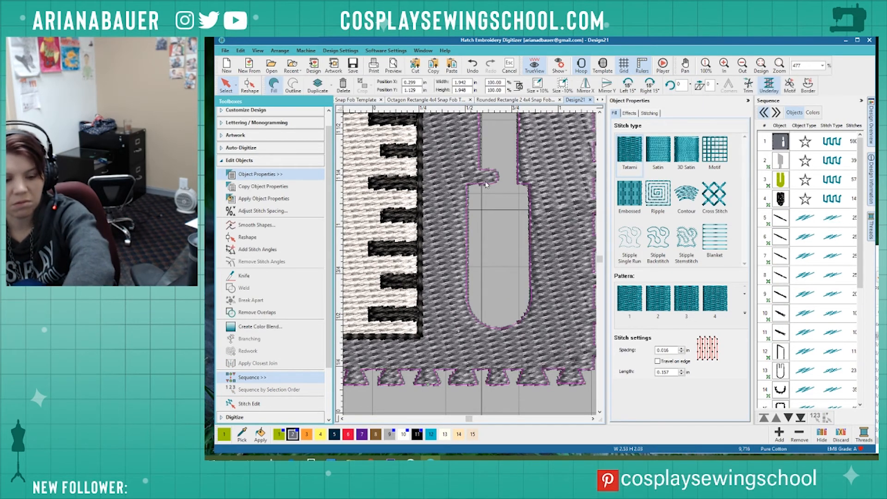
pyautogui.press('h')
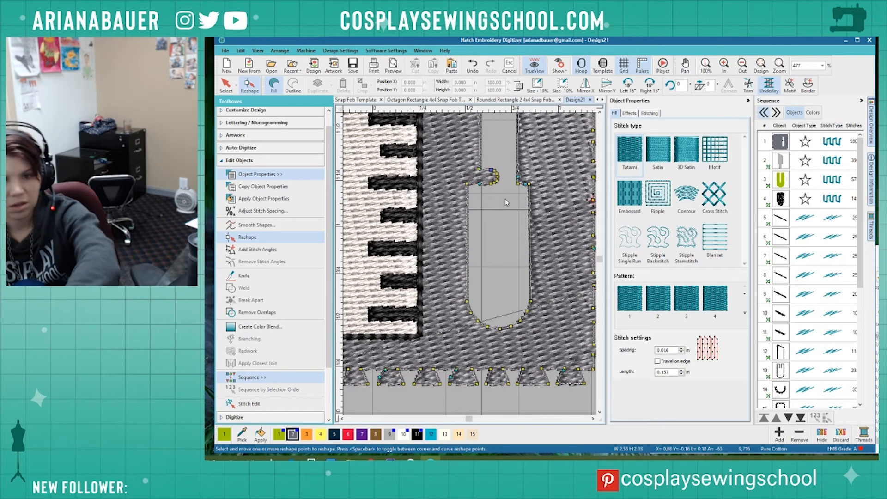
pyautogui.moveTo(503, 196); pyautogui.dragTo(484, 154)
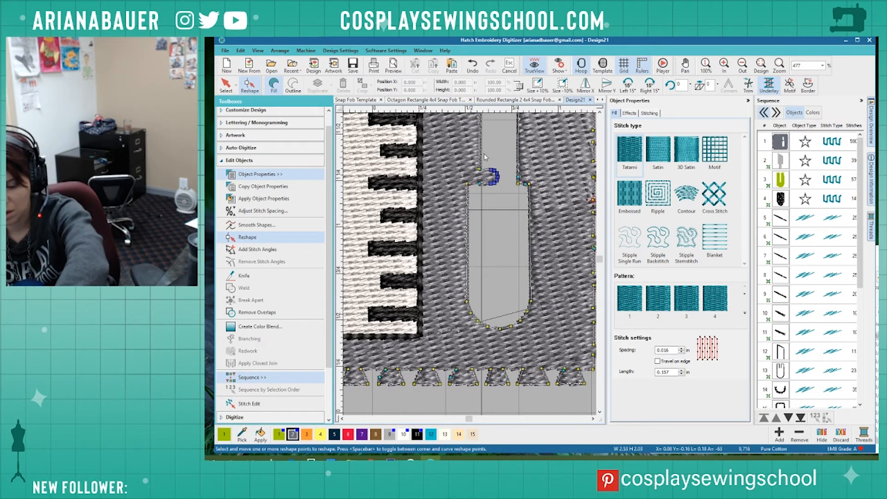
pyautogui.press('Delete')
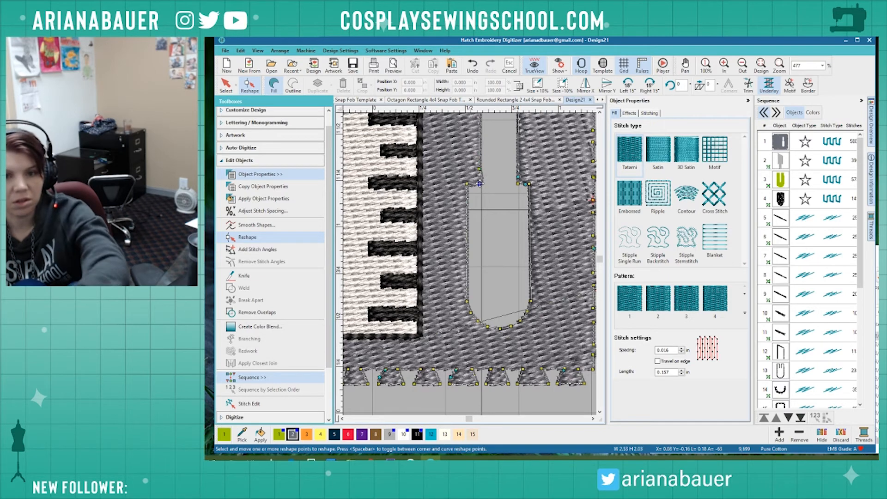
pyautogui.press('space')
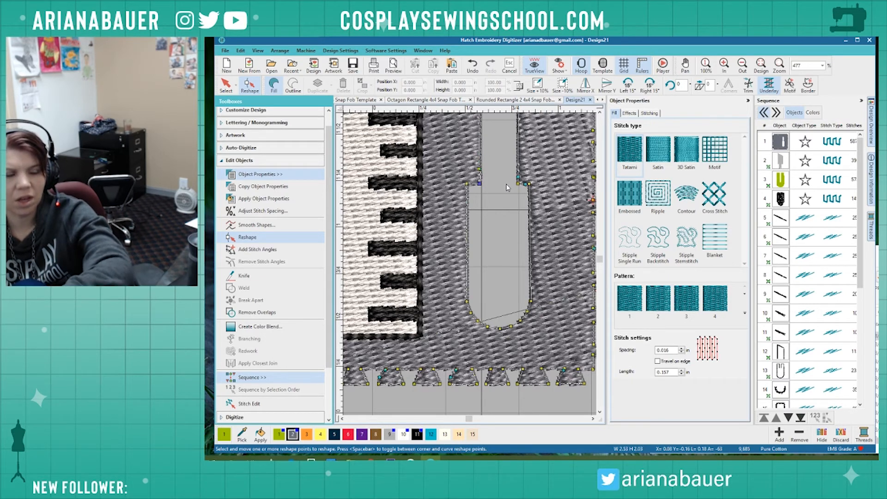
pyautogui.press('Escape')
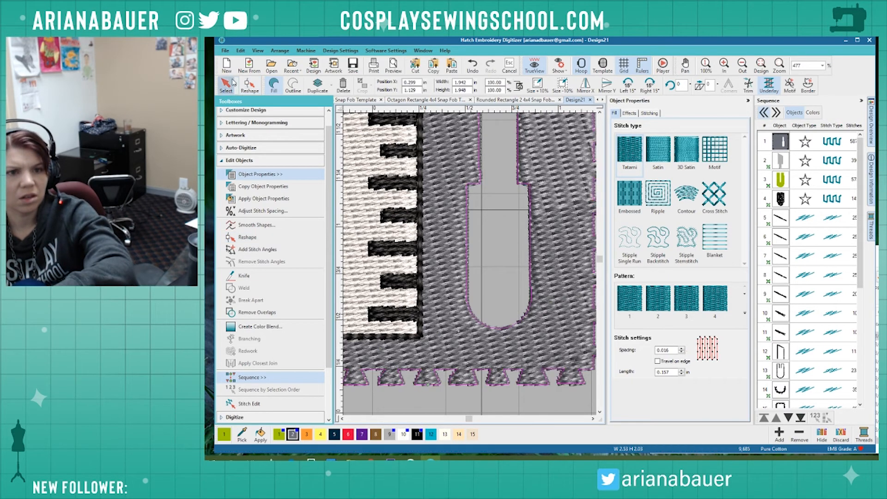
pyautogui.scroll(-3, 531, 274)
pyautogui.moveTo(573, 315); pyautogui.dragTo(513, 293)
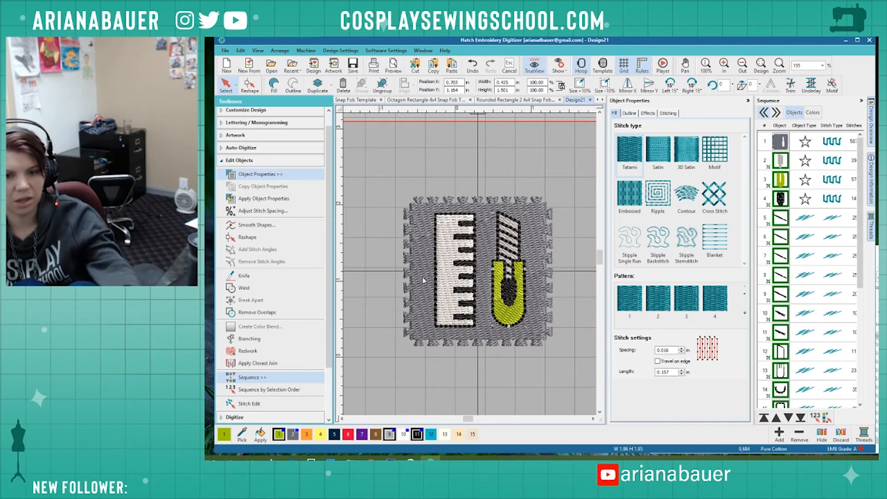
# Remove the overlapping foam square stitching beneath the ruler, and select the foam square to check its cutouts.
pyautogui.click(445, 287)
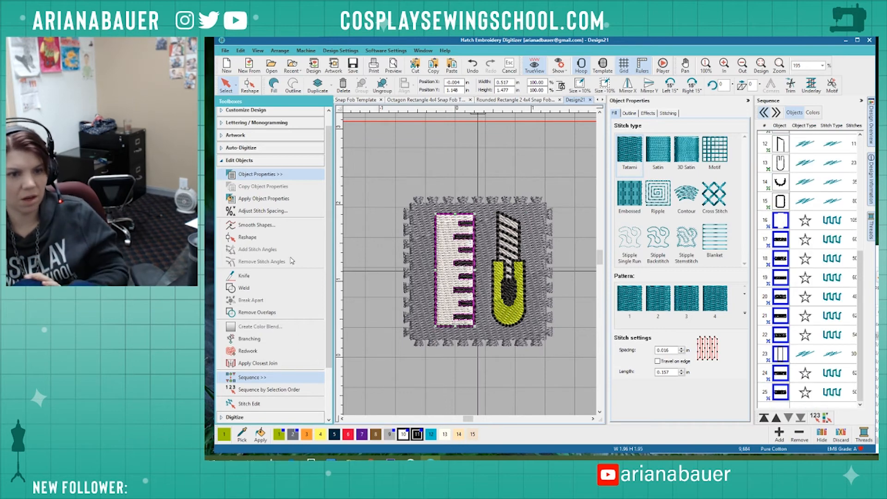
pyautogui.click(274, 313)
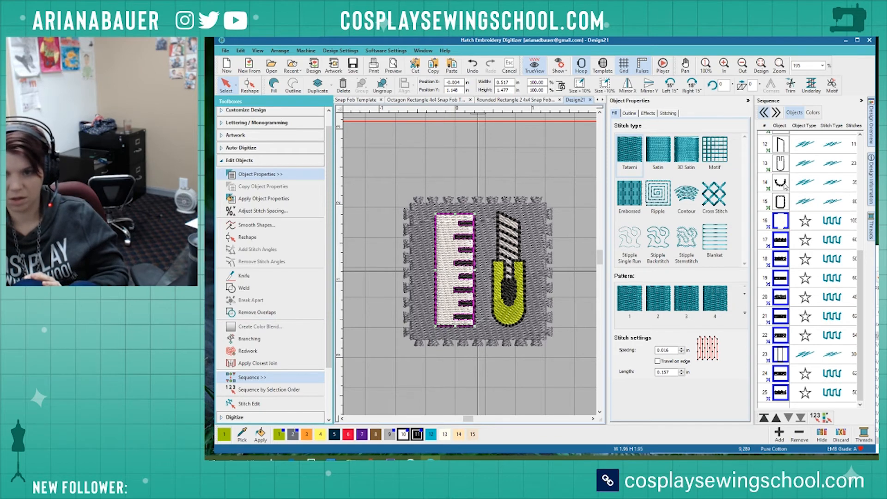
pyautogui.scroll(4, 784, 186)
pyautogui.click(785, 149)
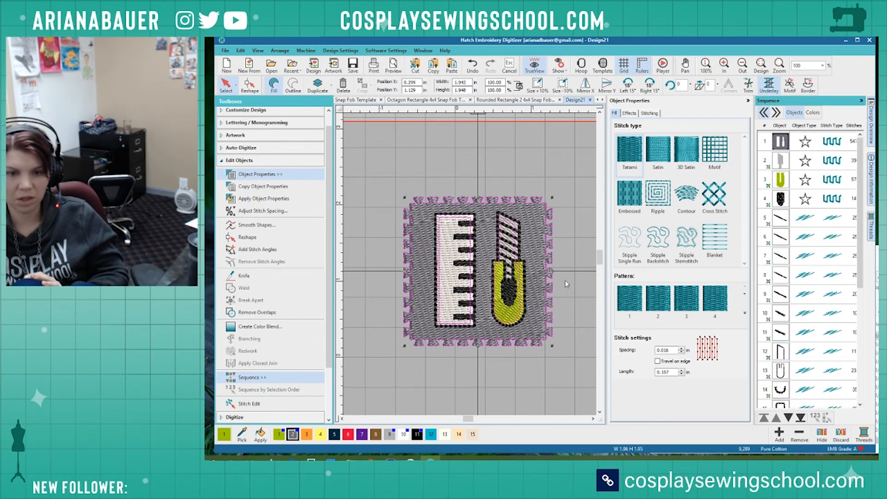
# Nudge the utility knife slightly left to line it up with its cutout, and deselect it.
pyautogui.scroll(2, 564, 277)
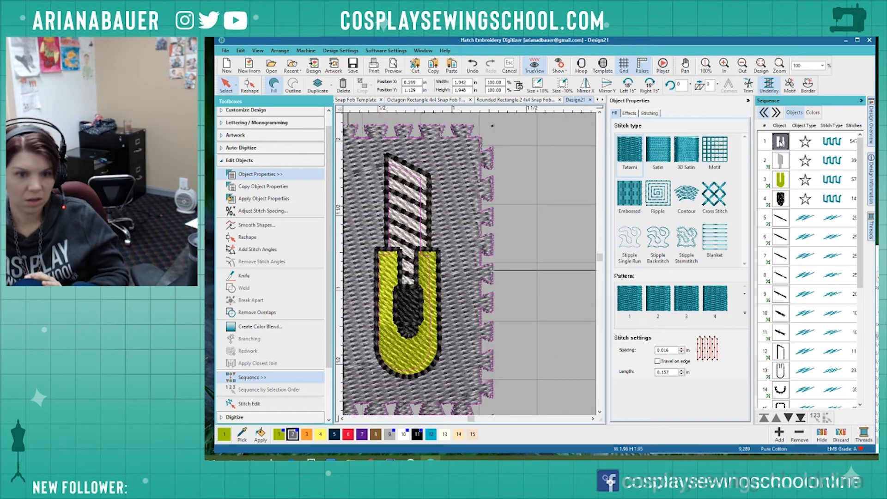
pyautogui.click(416, 303)
pyautogui.press('Left')
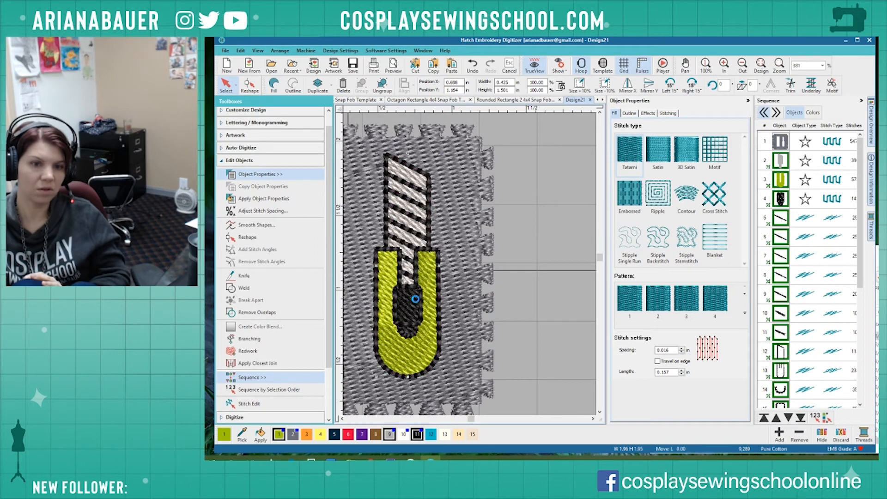
pyautogui.scroll(-5, 508, 172)
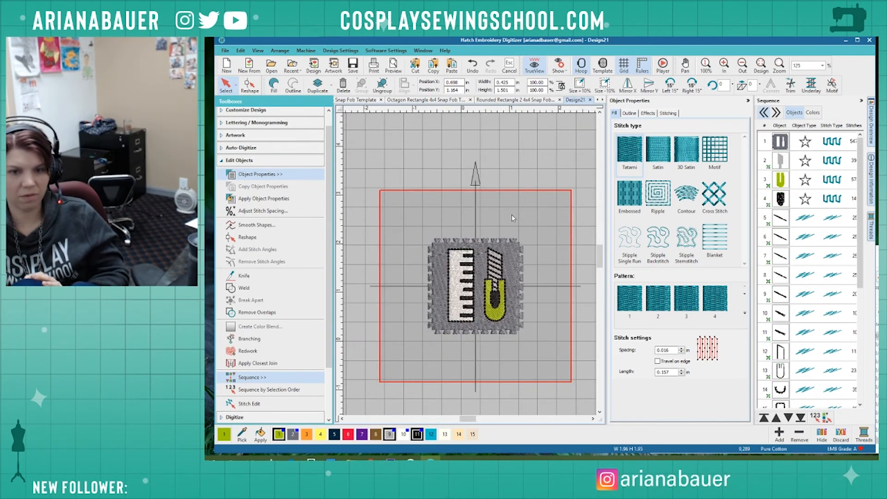
pyautogui.click(534, 216)
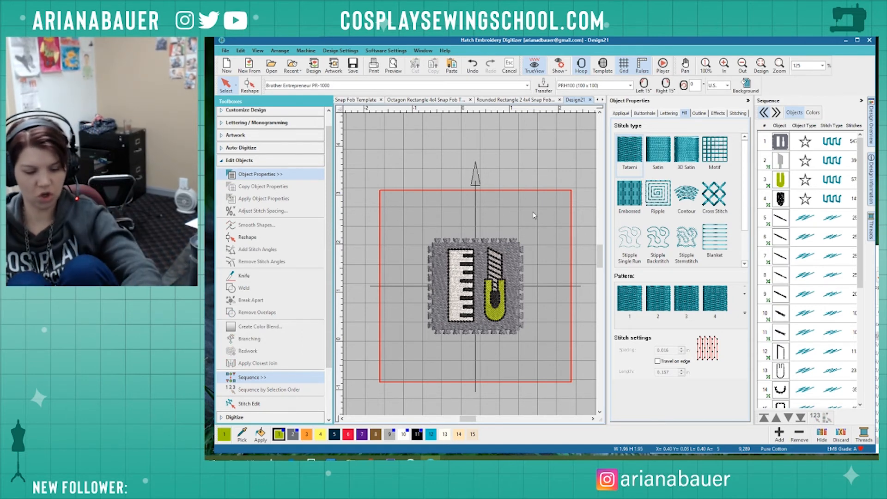
# Save the ruler-and-knife foam square design in the Large folder under the file name "Foam with Ruler and Knife".
pyautogui.hotkey('ctrl', 's')
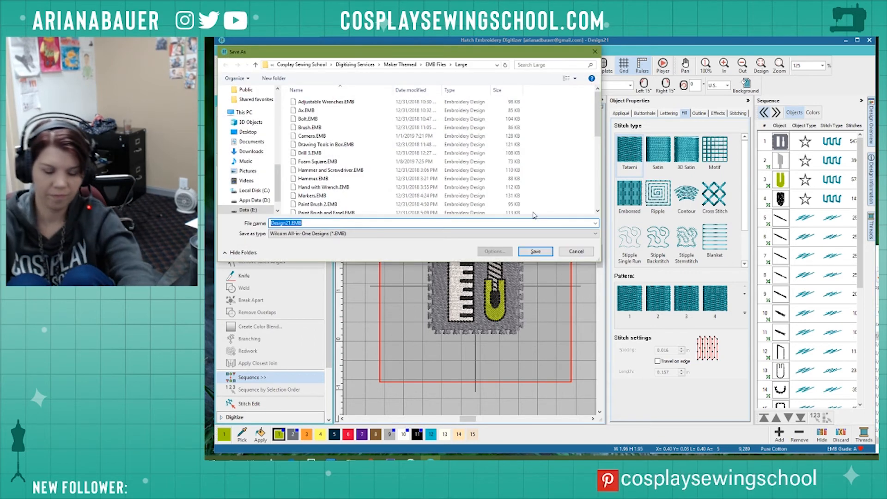
pyautogui.write('Foam Sm')
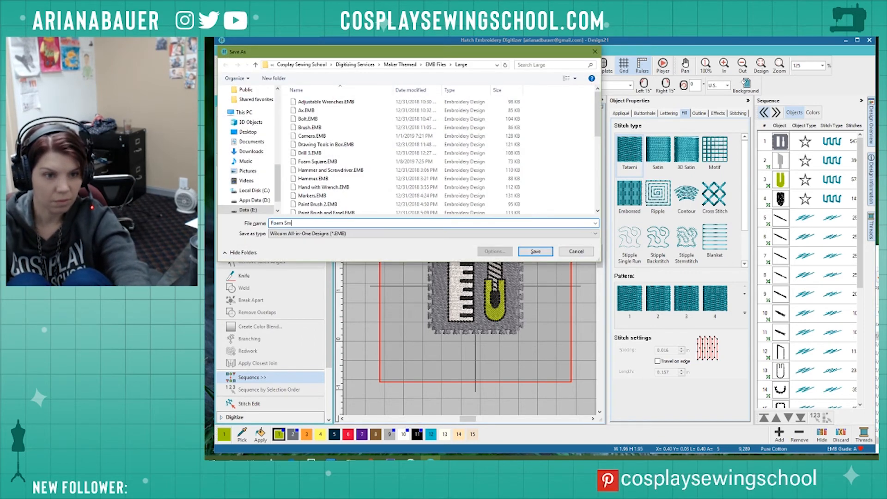
pyautogui.press('BackSpace')
pyautogui.press('BackSpace')
pyautogui.write('with')
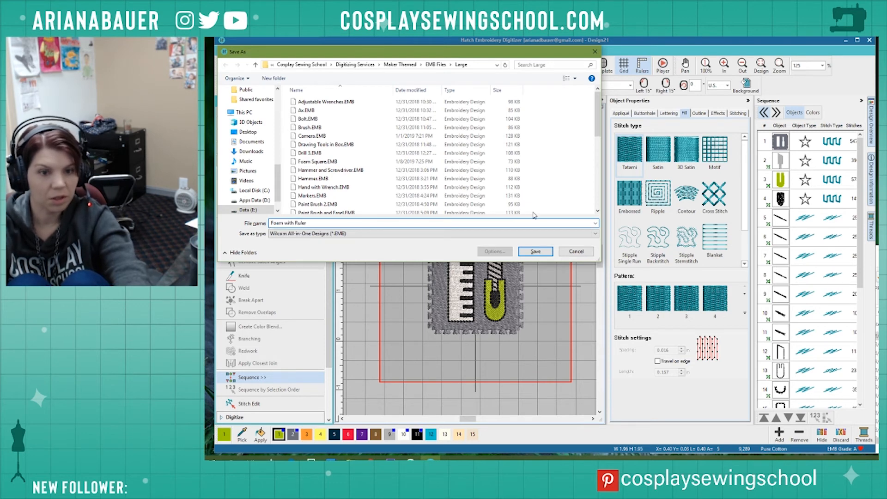
pyautogui.write(' Ruler an')
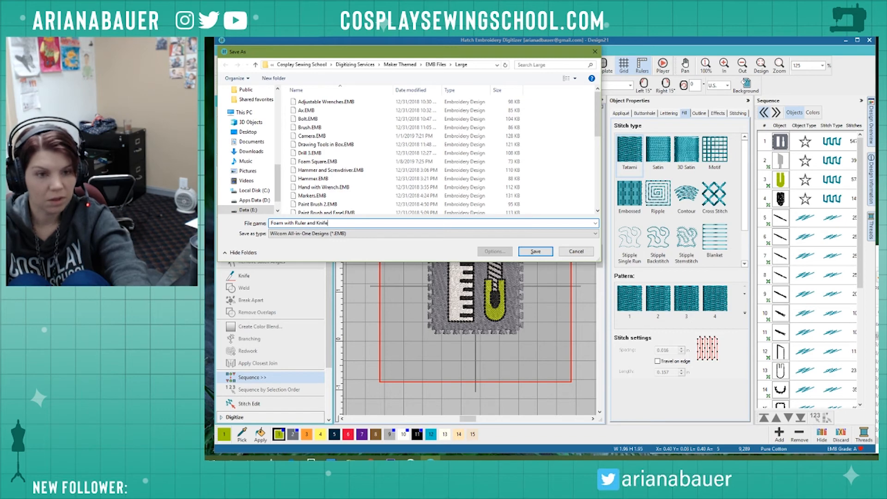
pyautogui.write('d Knife')
pyautogui.press('Return')
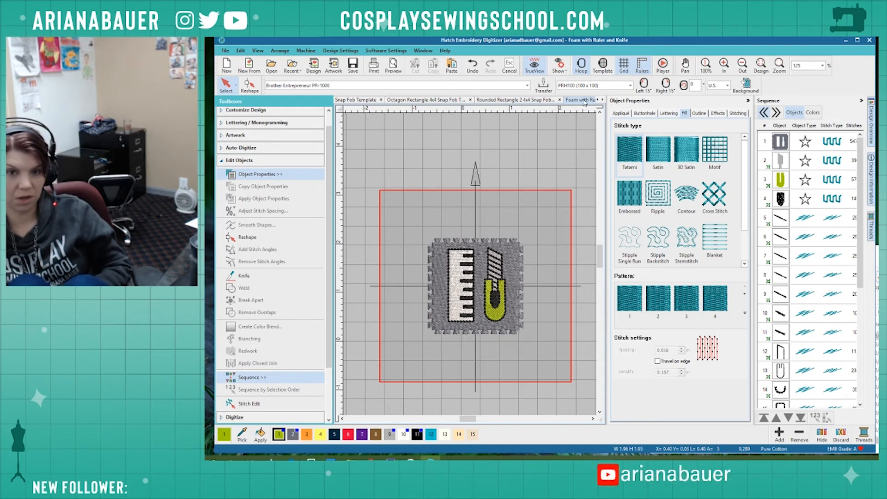
# Create a new blank design and copy the Rounded Rectangle 2 4x4 snap fob template outlines into it.
pyautogui.click(225, 63)
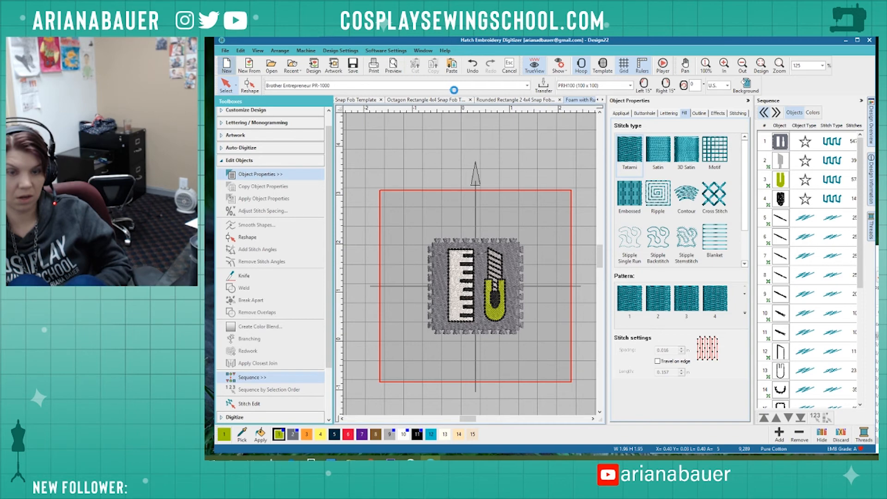
pyautogui.click(547, 102)
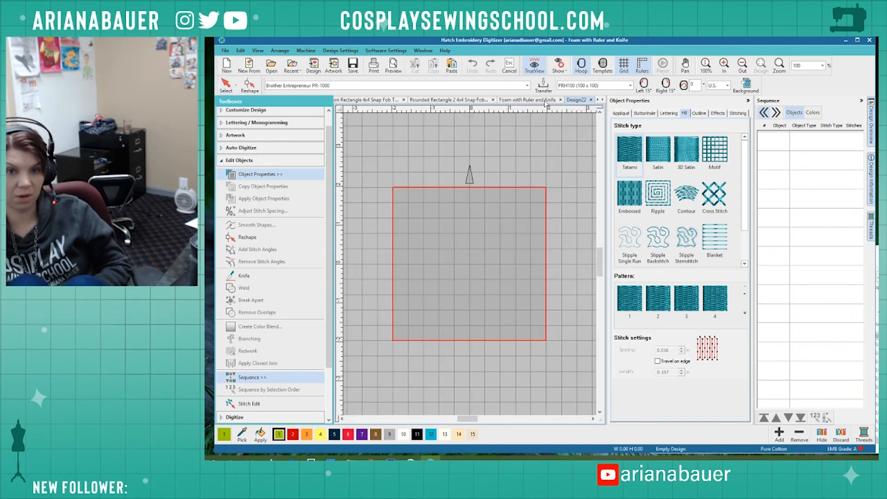
pyautogui.click(450, 101)
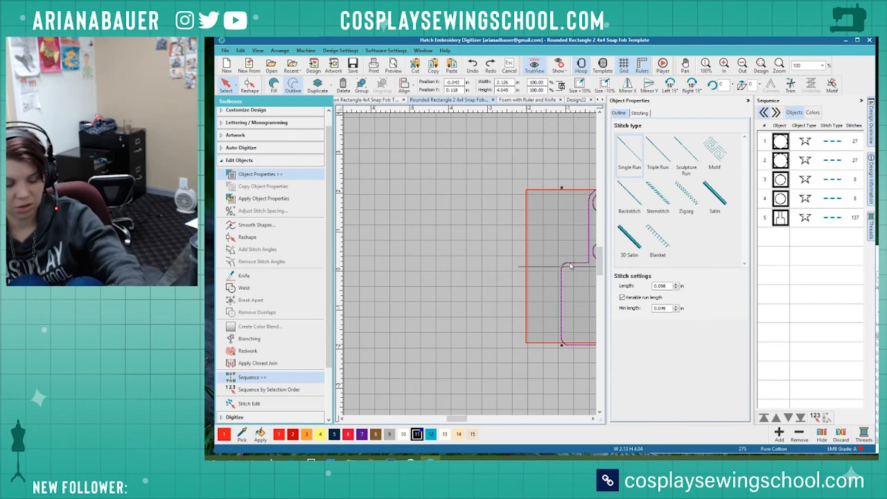
pyautogui.click(577, 101)
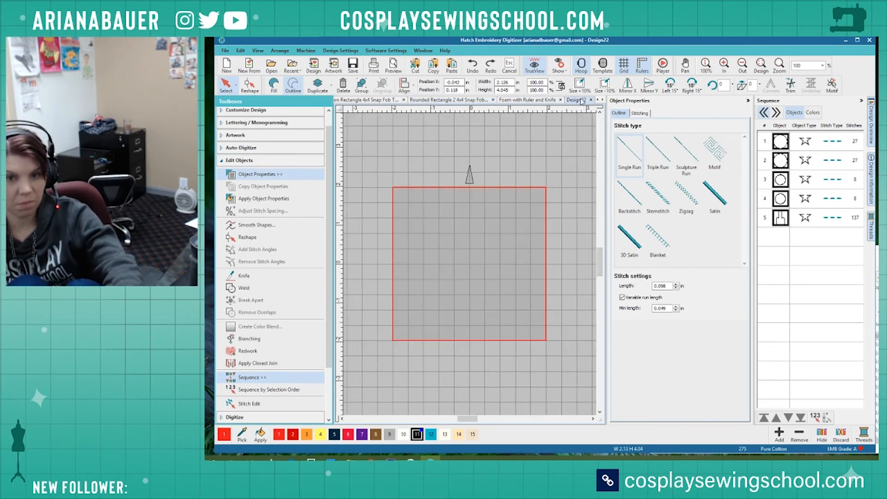
pyautogui.hotkey('ctrl', 'v')
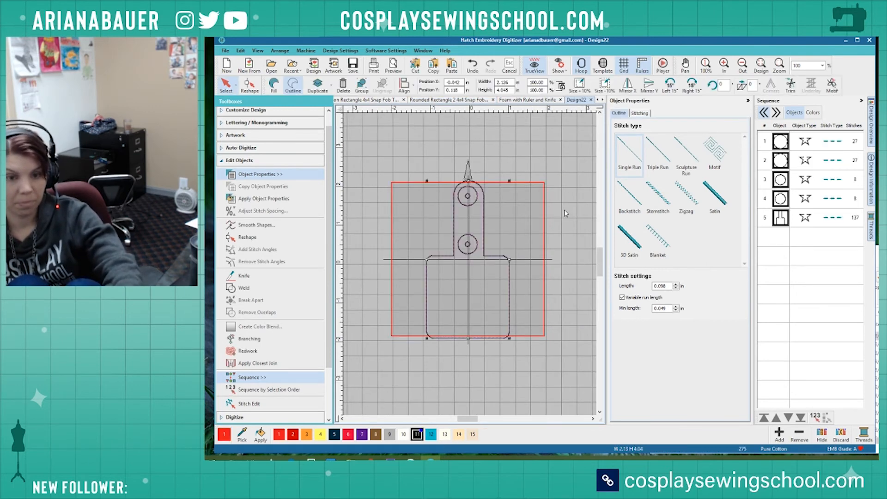
# Copy the complete ruler-and-knife foam patch into the new design and fit it inside the fob's rounded square at about 88.5% size.
pyautogui.click(524, 100)
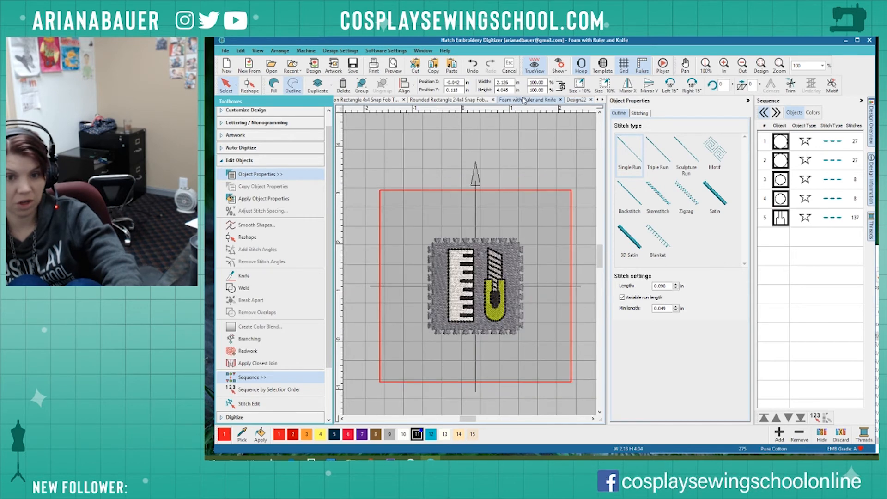
pyautogui.hotkey('ctrl', 'a')
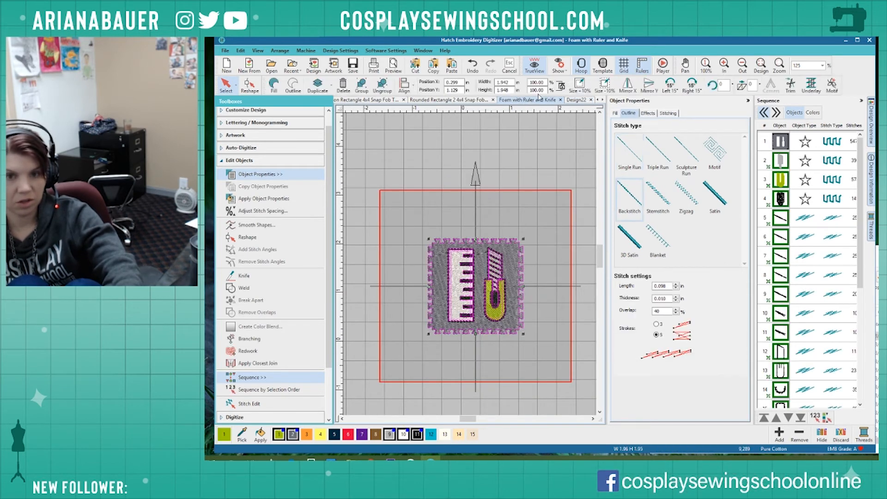
pyautogui.click(576, 100)
pyautogui.hotkey('ctrl', 'v')
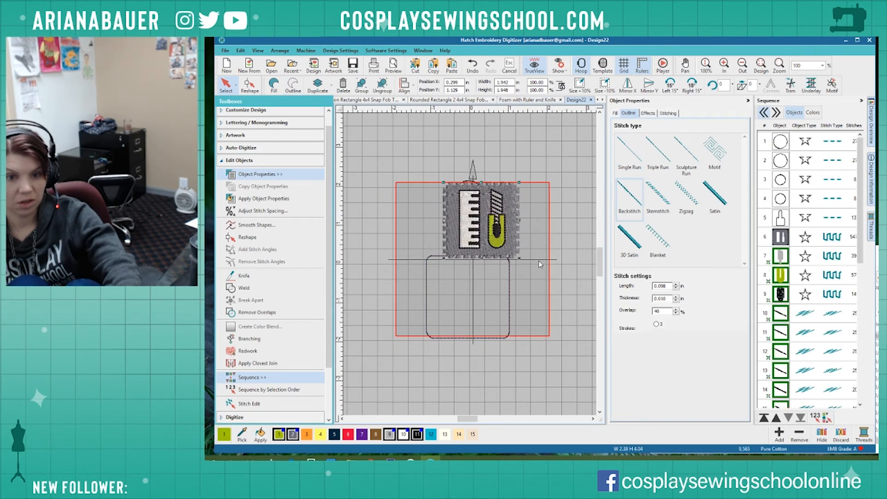
pyautogui.moveTo(503, 217); pyautogui.dragTo(487, 292)
pyautogui.moveTo(505, 260); pyautogui.dragTo(502, 266)
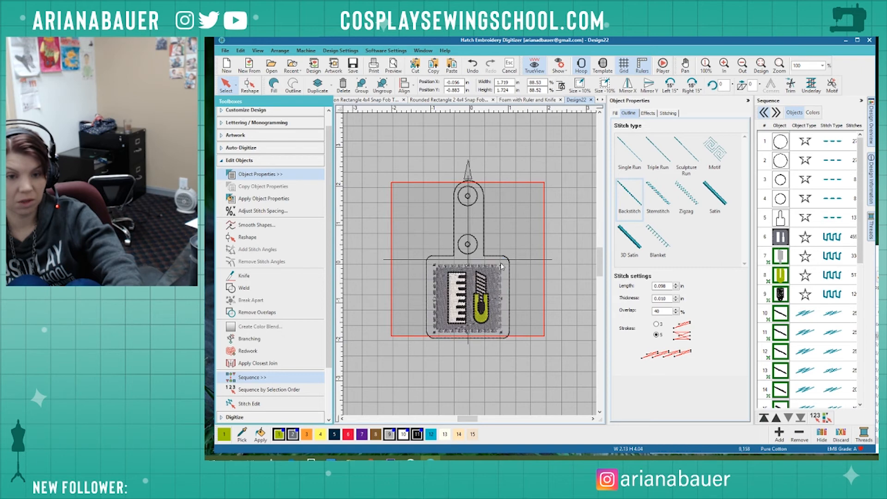
# Examine how the foam patch fits and is spaced within the snap fob outline and hoop.
pyautogui.click(510, 286)
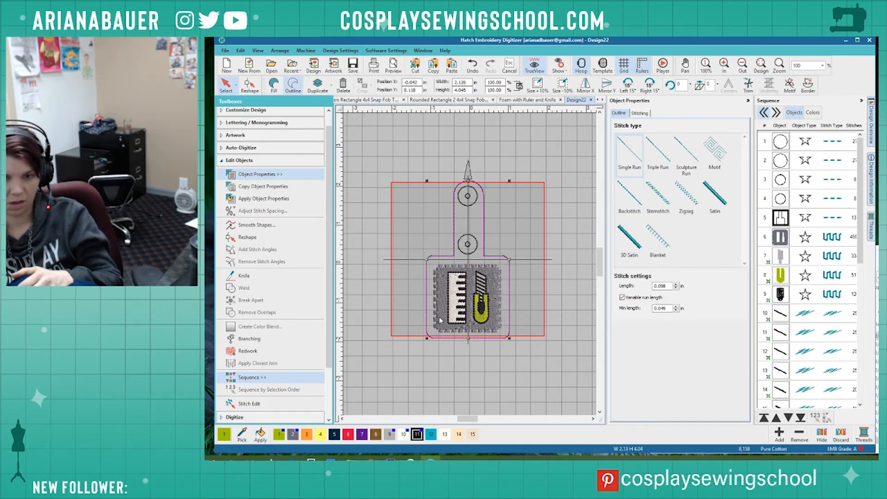
pyautogui.scroll(5, 440, 320)
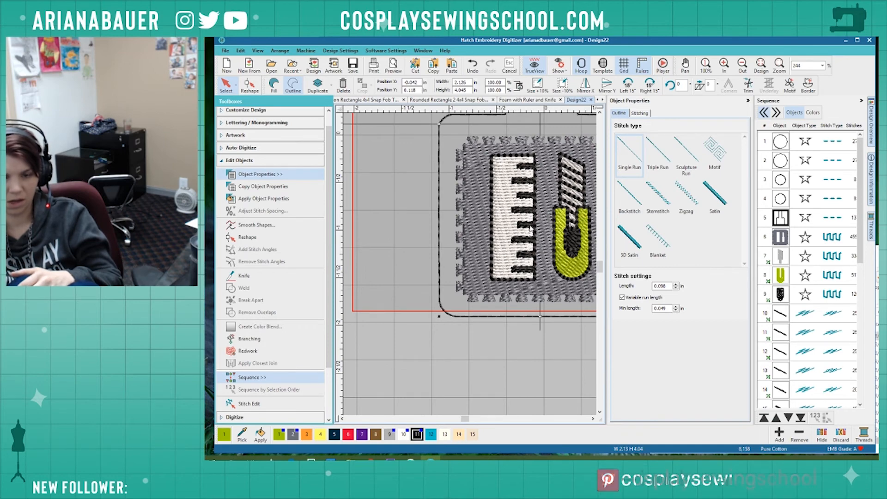
pyautogui.scroll(-2, 470, 264)
pyautogui.scroll(1, 471, 267)
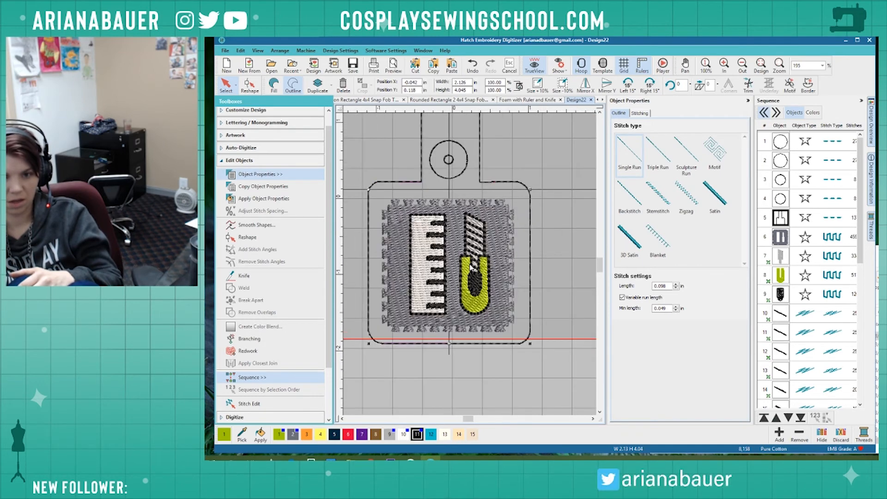
pyautogui.click(565, 248)
pyautogui.scroll(-3, 470, 266)
pyautogui.scroll(-2, 470, 268)
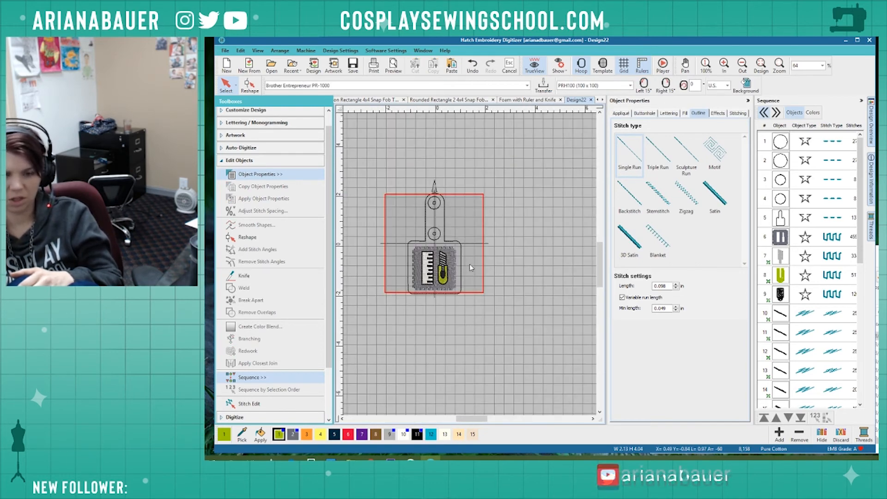
pyautogui.scroll(2, 470, 264)
pyautogui.scroll(-2, 470, 264)
pyautogui.scroll(1, 470, 264)
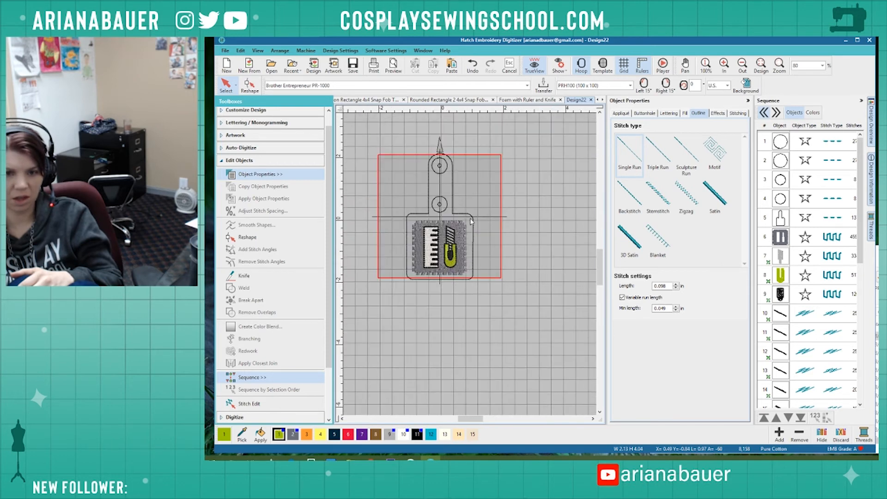
# Delete the two large outer circles around the snap holes on the fob's tab.
pyautogui.click(446, 210)
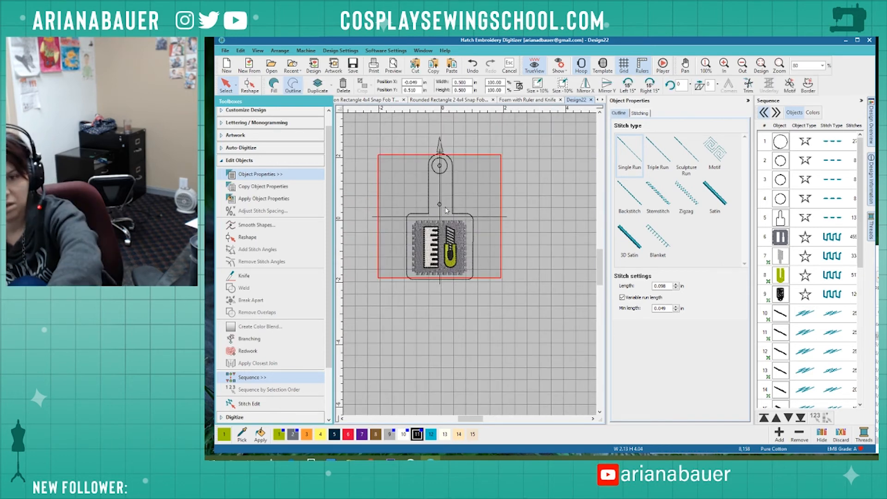
pyautogui.press('Delete')
pyautogui.click(452, 177)
pyautogui.press('Delete')
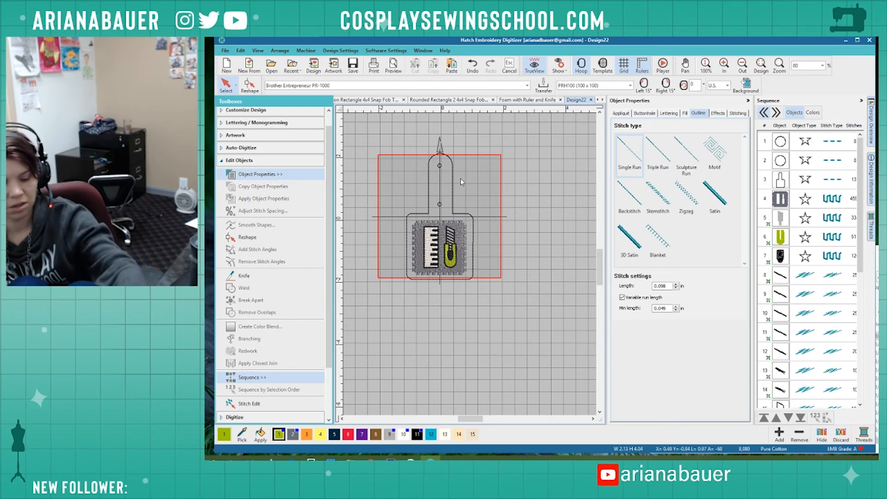
# Rotate the entire fob design by 45 degrees so that it sits diagonally in the hoop.
pyautogui.hotkey('ctrl', 'a')
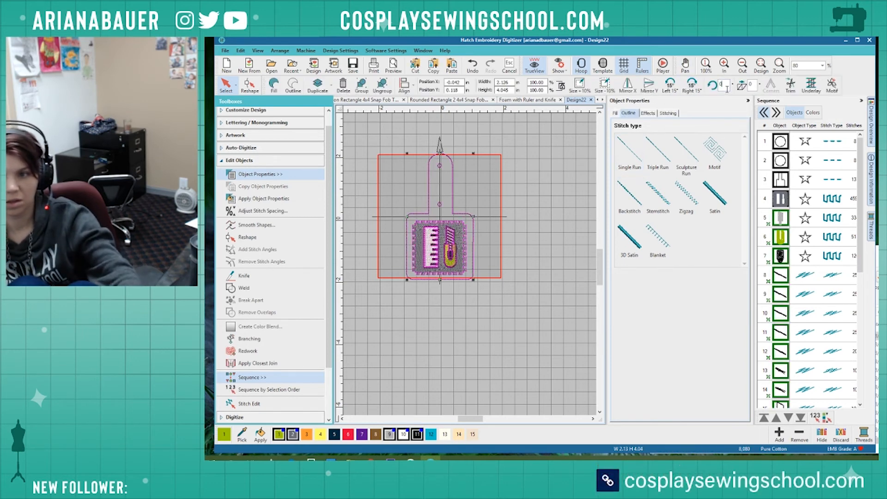
pyautogui.write('45')
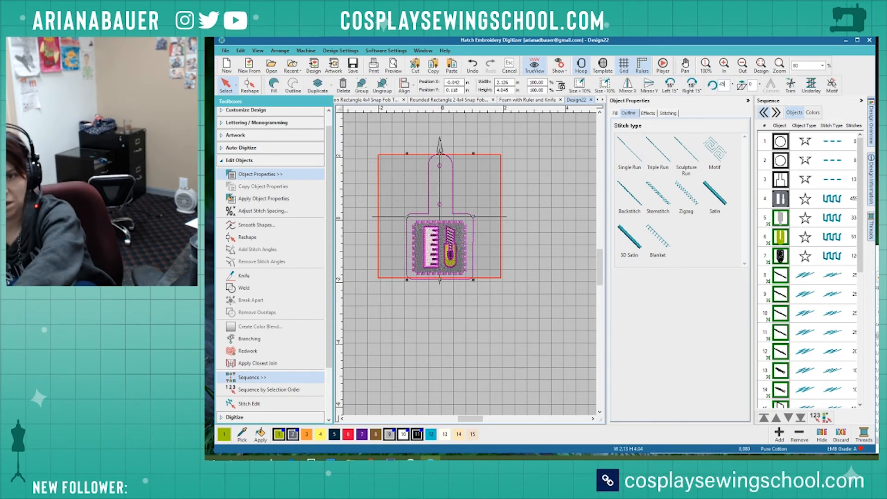
pyautogui.press('Return')
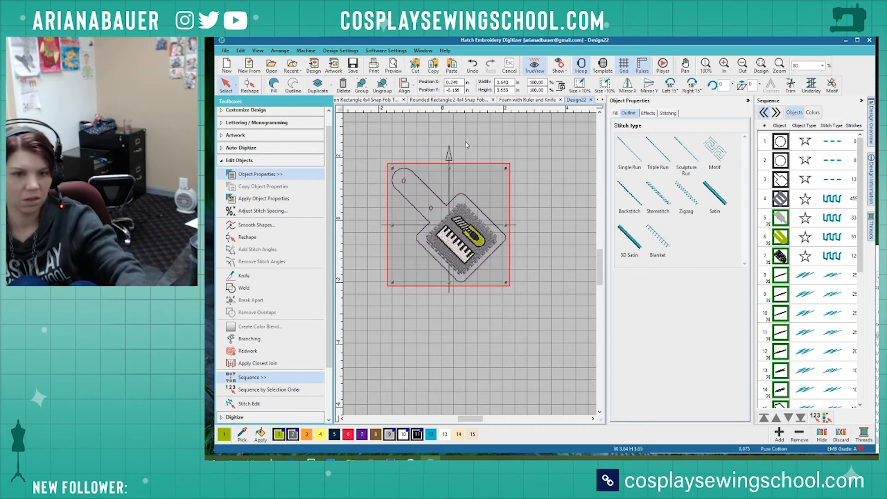
pyautogui.scroll(1, 460, 305)
pyautogui.scroll(1, 470, 264)
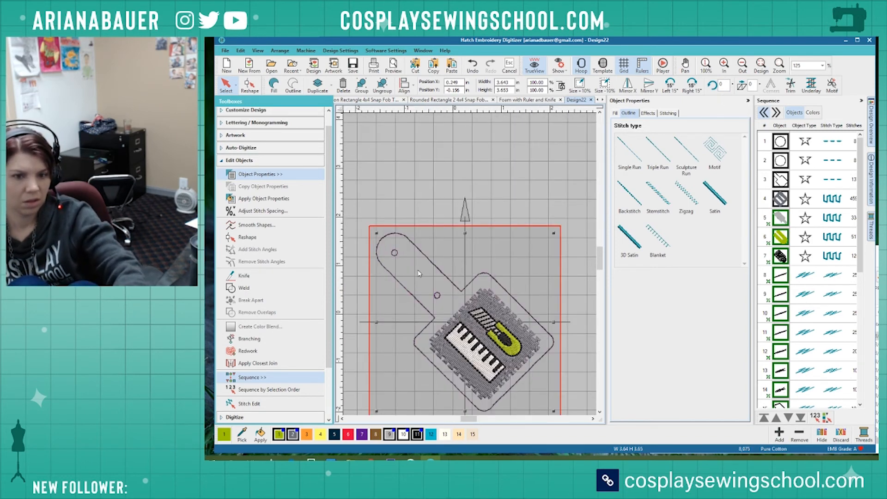
# Move the fob outline to the end of the stitching sequence.
pyautogui.click(463, 259)
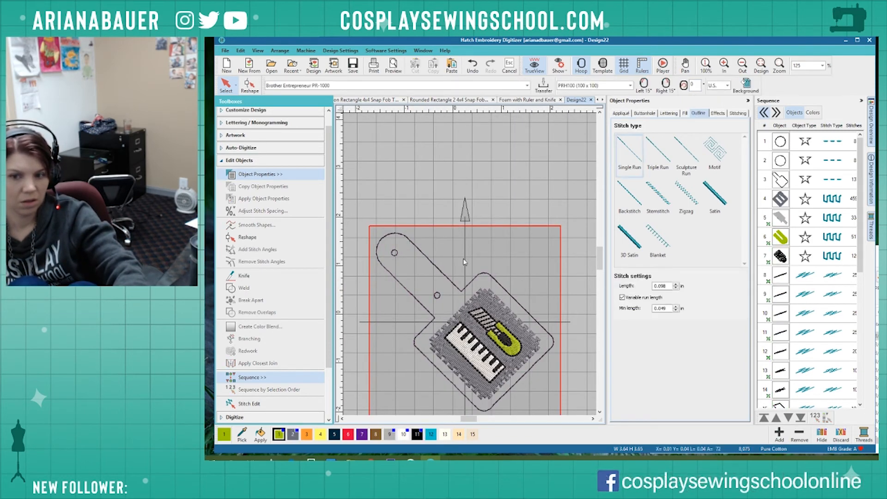
pyautogui.click(449, 282)
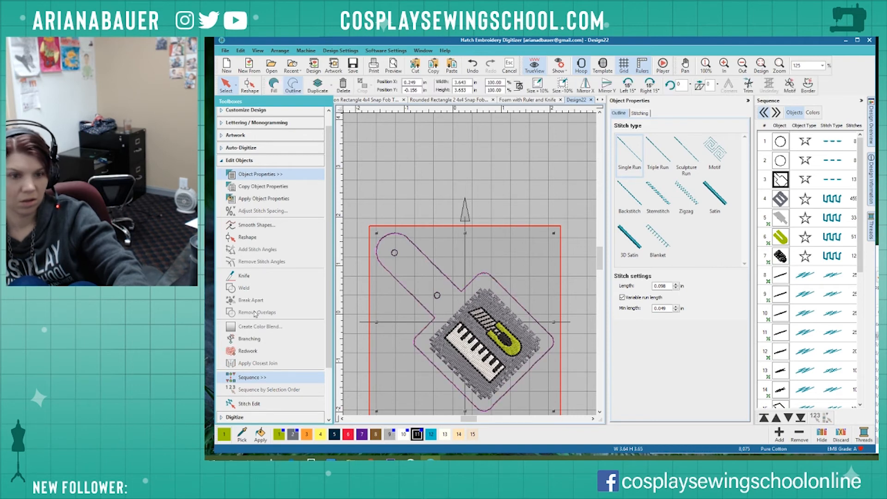
pyautogui.click(802, 418)
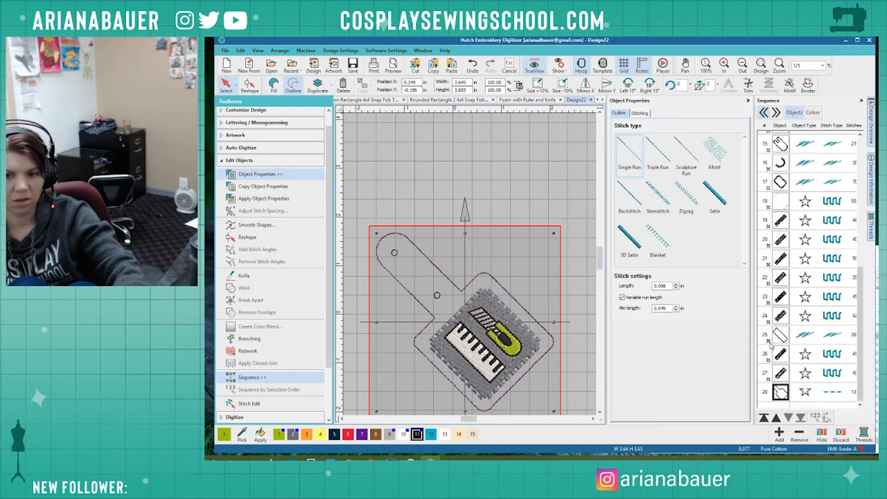
# Ungroup the ruler and place its black outline after the tick marks in the stitching sequence, just before the fob outline.
pyautogui.click(782, 353)
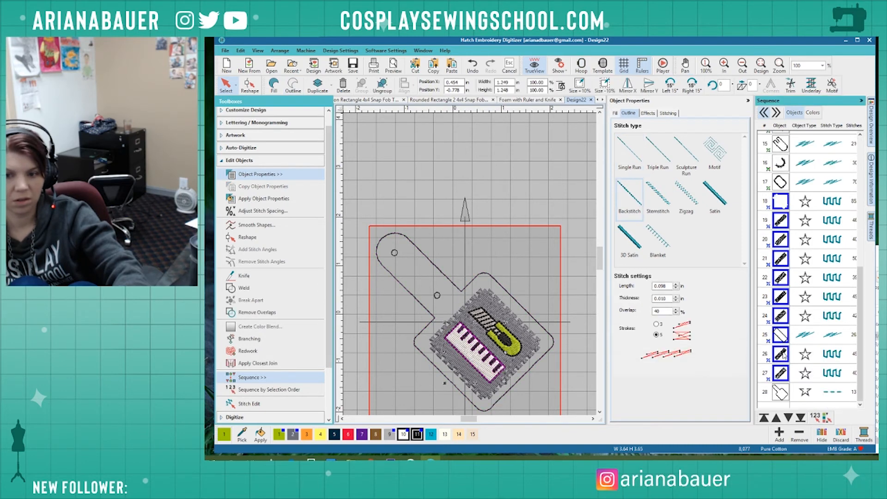
pyautogui.rightClick(789, 316)
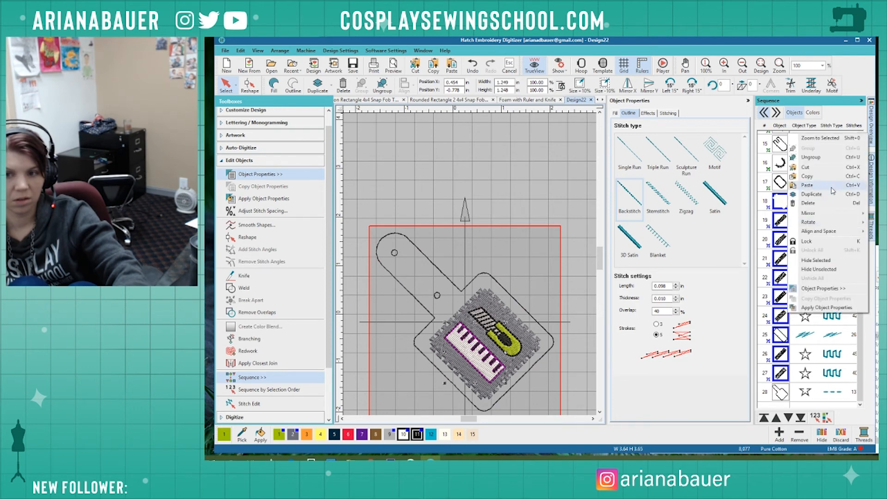
pyautogui.click(812, 157)
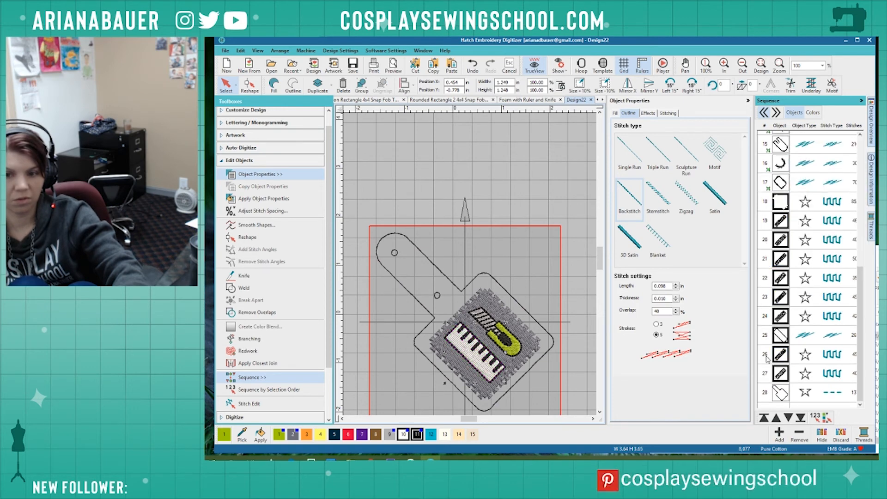
pyautogui.click(781, 336)
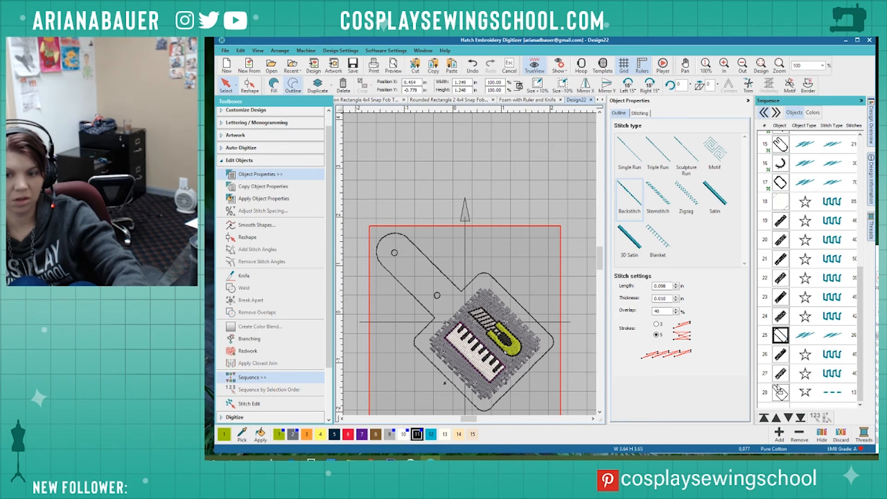
pyautogui.moveTo(780, 389); pyautogui.dragTo(780, 390)
# Examine the stitching order of the ruler's white base and black tick marks by stepping through them in the sequence.
pyautogui.click(781, 219)
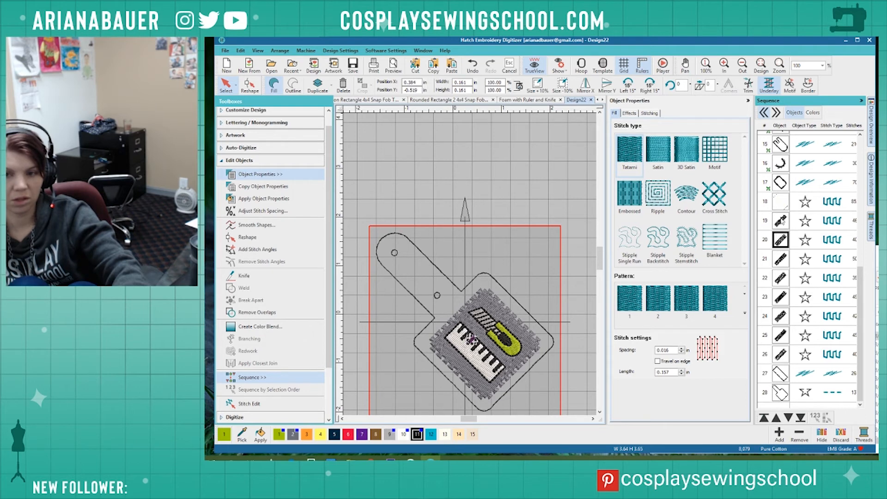
pyautogui.click(781, 203)
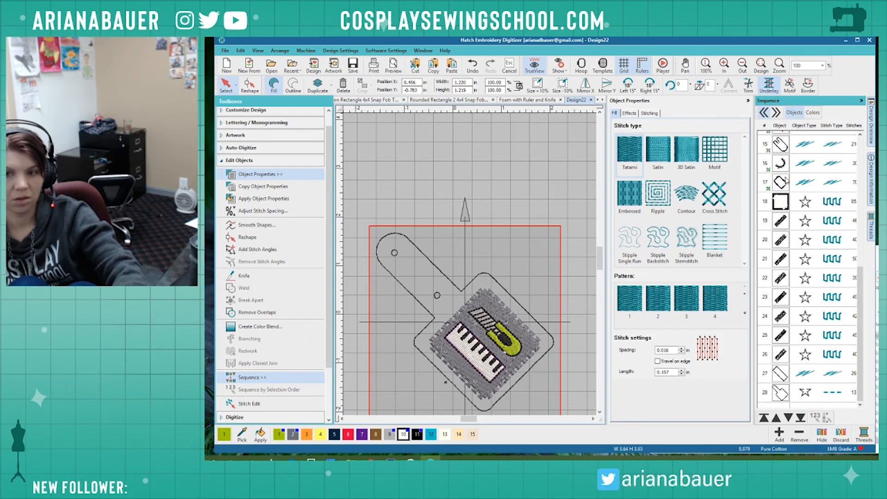
pyautogui.click(787, 182)
pyautogui.click(785, 202)
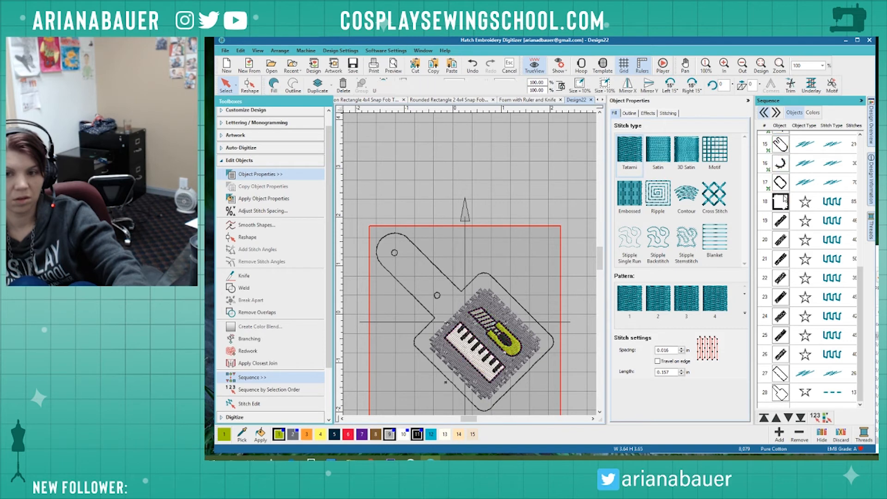
pyautogui.scroll(2, 778, 210)
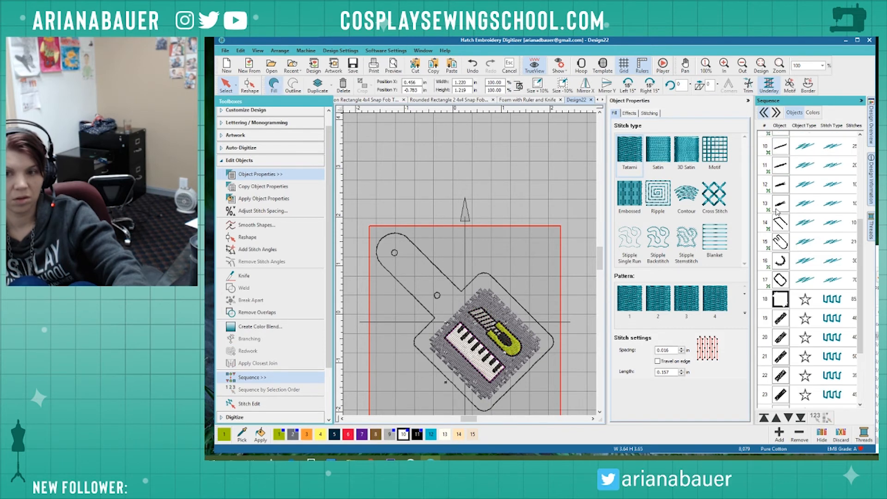
pyautogui.click(782, 317)
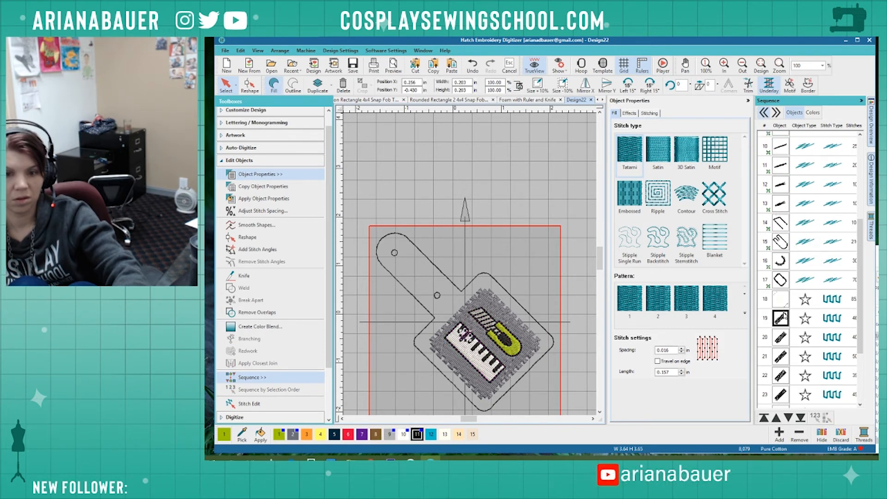
pyautogui.click(783, 337)
pyautogui.click(784, 355)
pyautogui.scroll(-2, 784, 353)
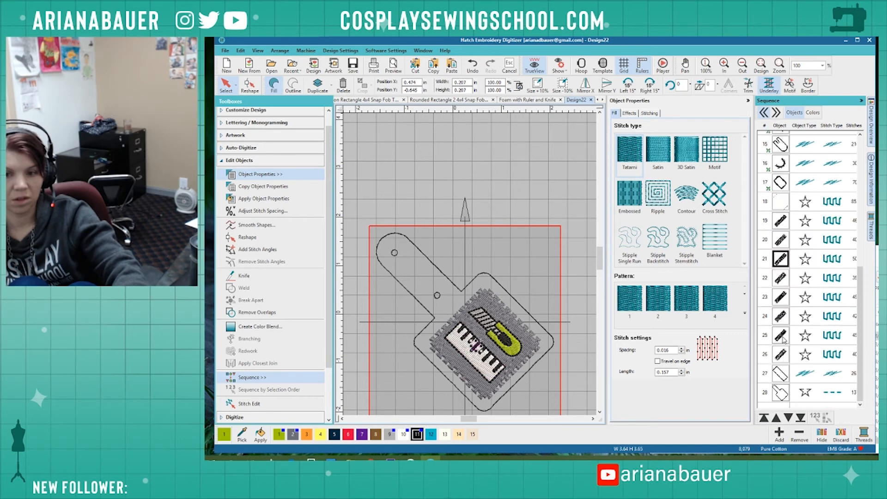
# Move the last ruler tick mark to the front of the tick marks and check the order along the ruler.
pyautogui.click(783, 356)
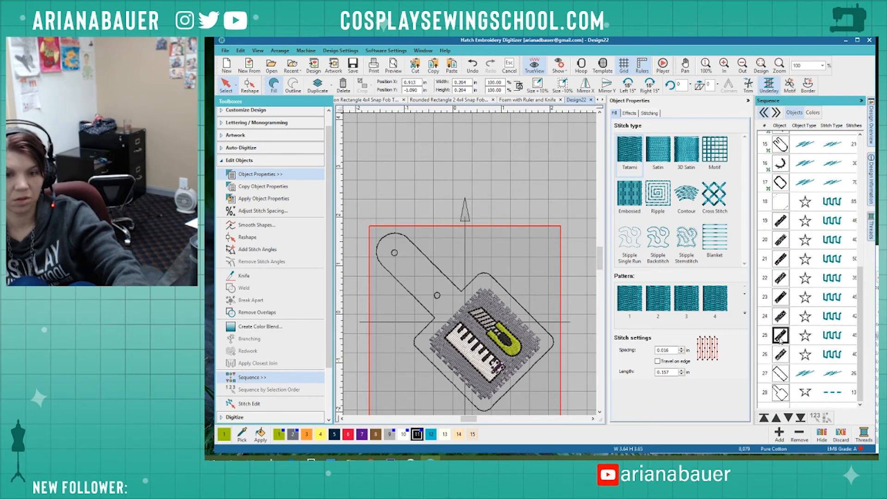
pyautogui.click(780, 238)
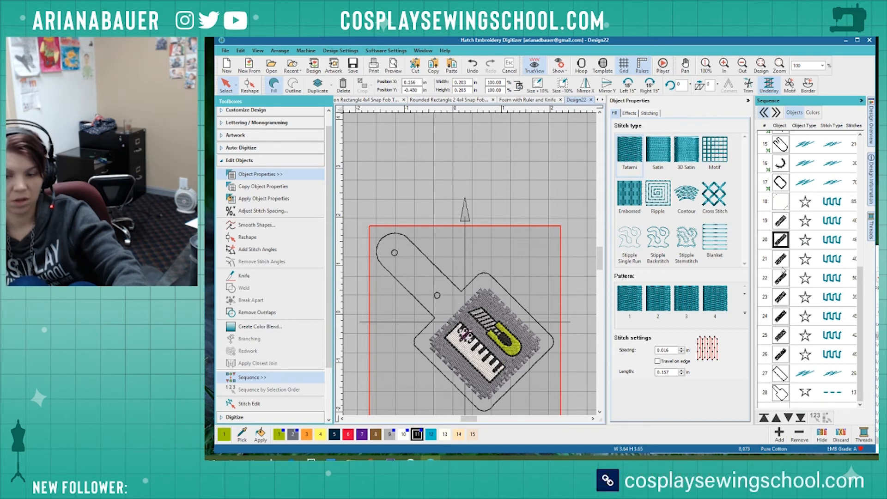
pyautogui.click(783, 277)
pyautogui.click(784, 302)
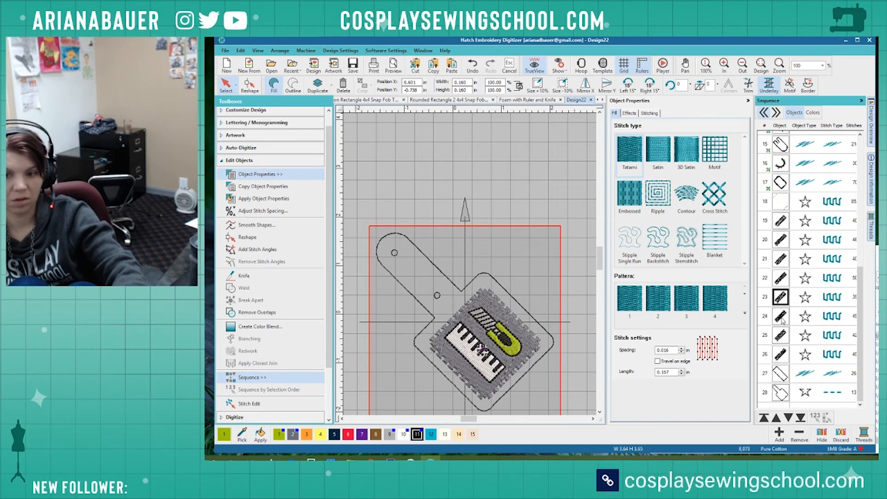
pyautogui.click(782, 319)
pyautogui.click(780, 338)
pyautogui.click(782, 357)
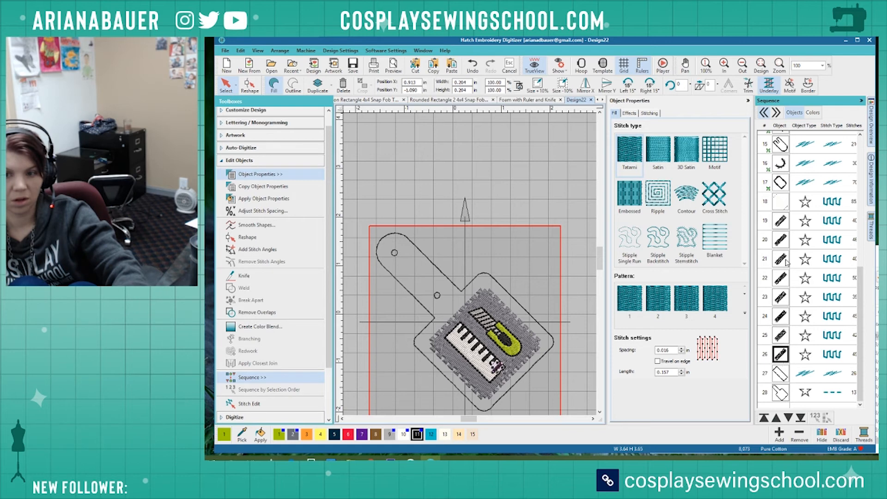
# Group the ruler's white base, all its tick marks and its black outline into one object.
pyautogui.click(781, 202)
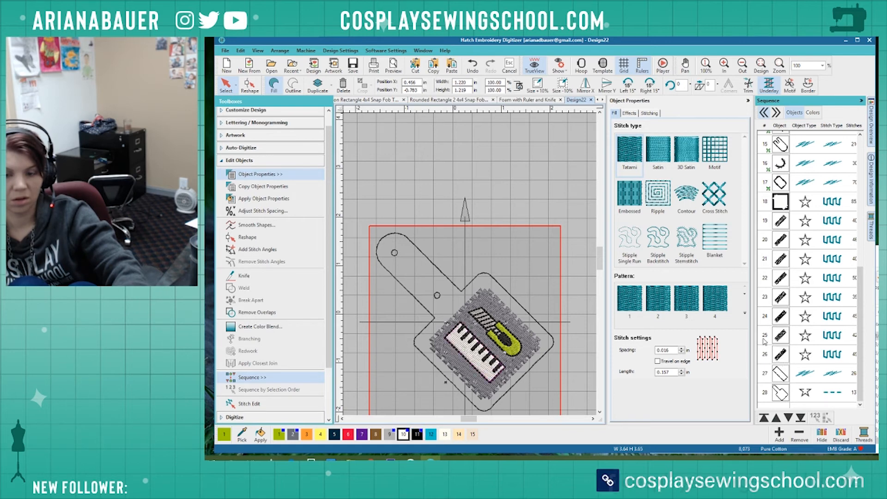
pyautogui.keyDown('shift'); pyautogui.click(778, 373); pyautogui.keyUp('shift')
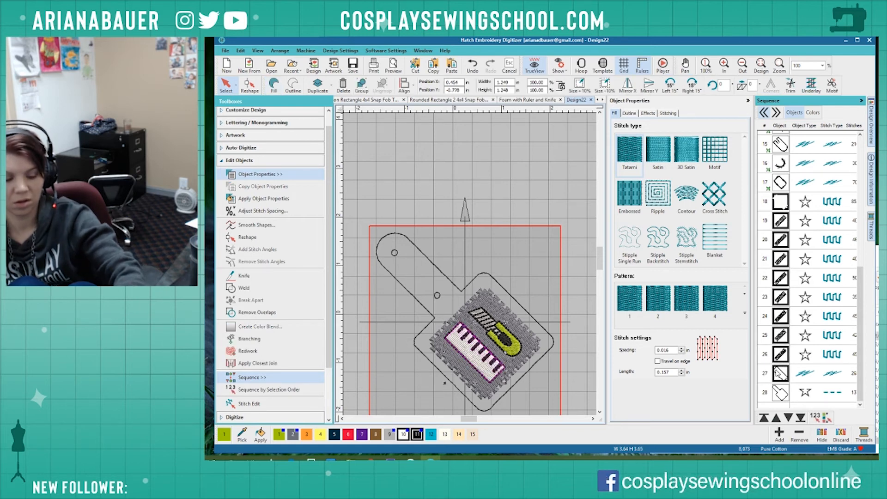
pyautogui.hotkey('ctrl', 'g')
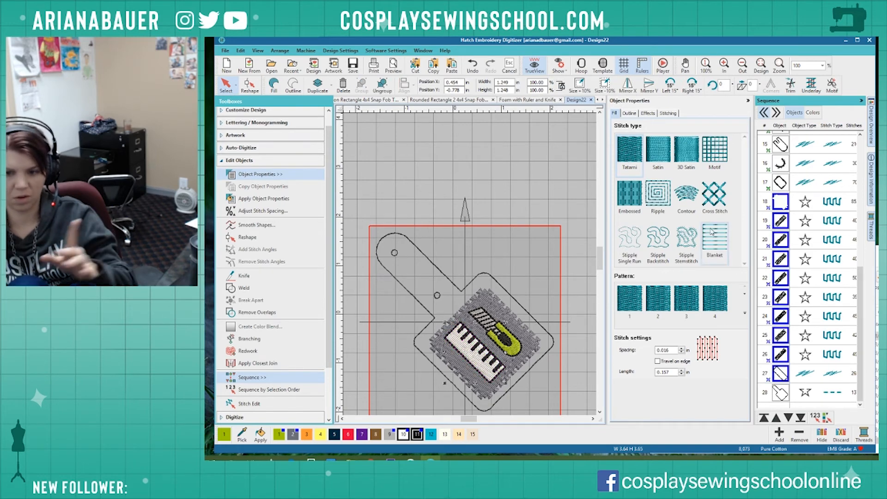
pyautogui.press('Escape')
# Resequence the ruler group ahead of the knife's black details so the black parts of ruler, knife and fob outline share one colour block.
pyautogui.click(501, 332)
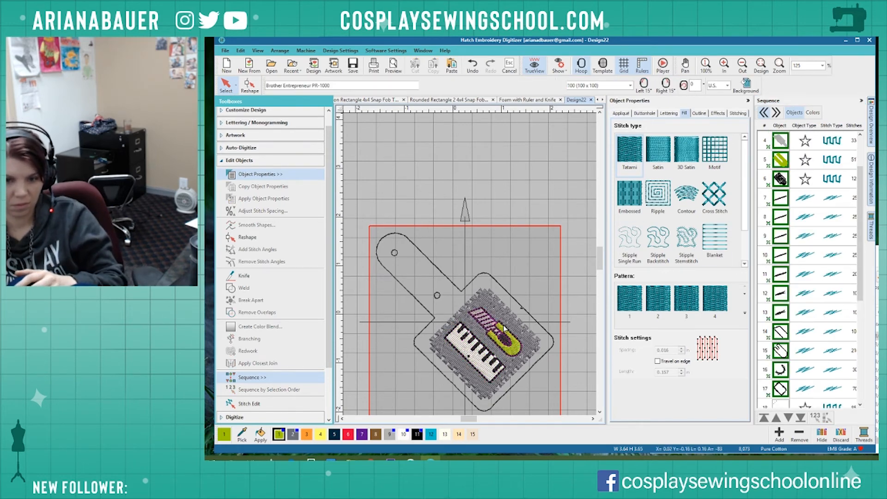
pyautogui.scroll(1, 811, 227)
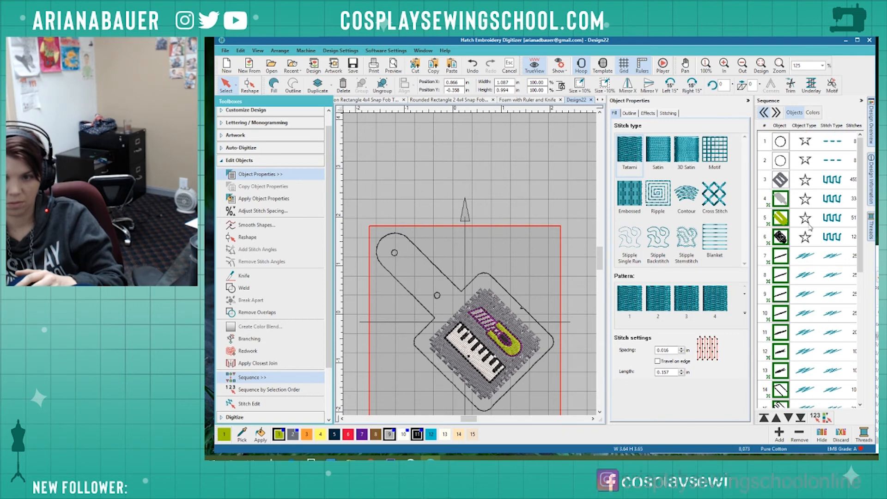
pyautogui.click(779, 148)
pyautogui.click(780, 160)
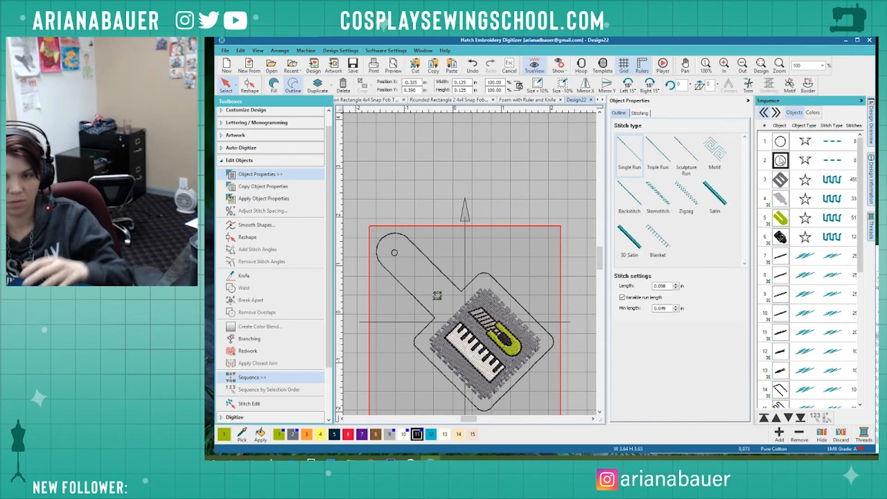
pyautogui.click(781, 180)
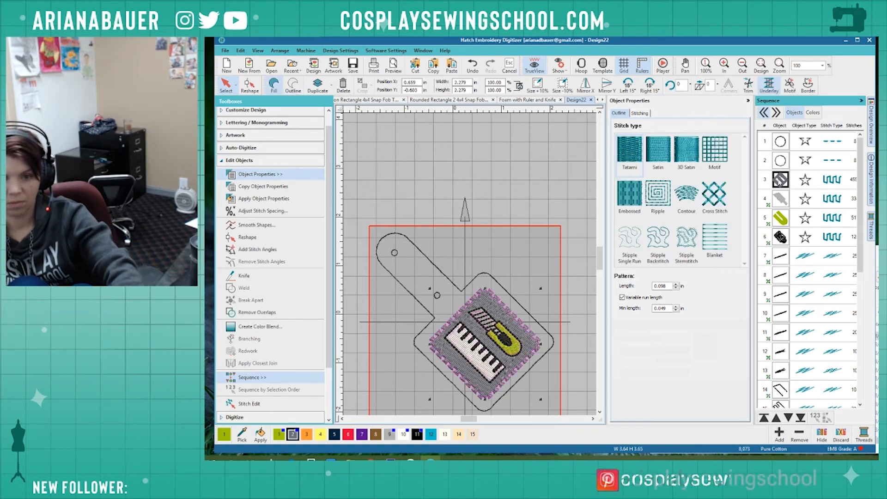
pyautogui.click(782, 238)
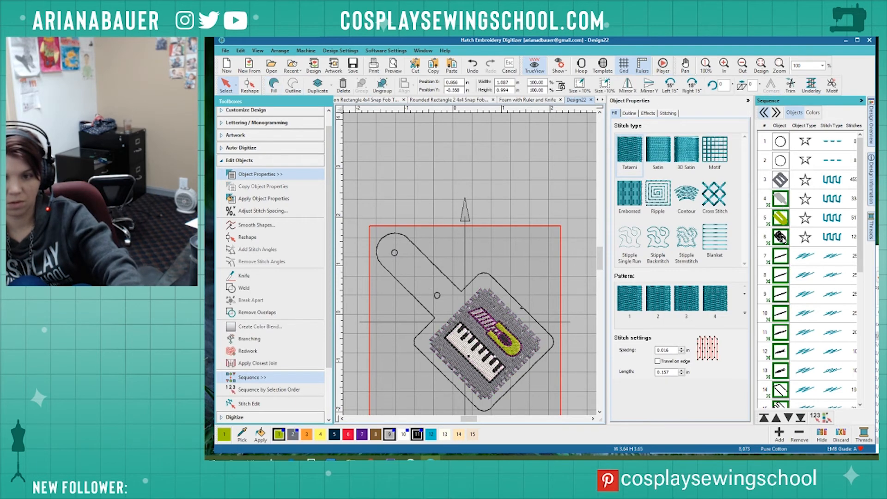
pyautogui.click(812, 112)
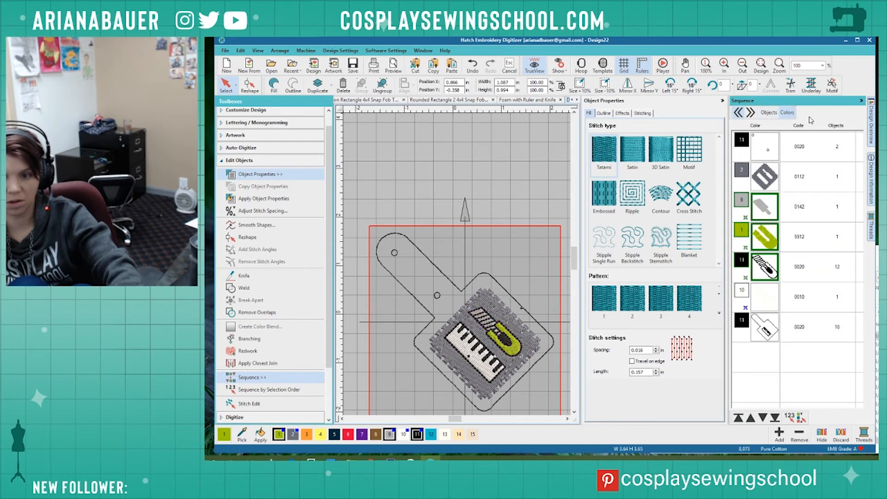
pyautogui.click(770, 296)
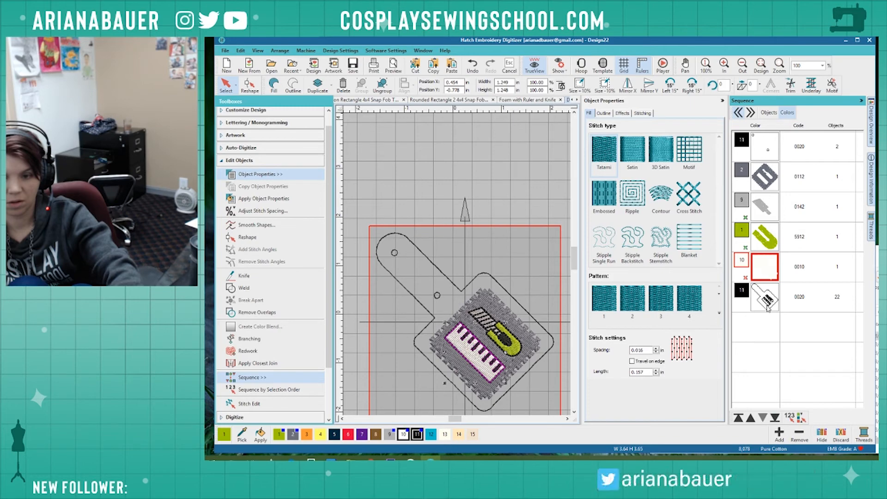
# Examine the new order of the ruler and knife objects in both the object and colour sequences.
pyautogui.click(770, 114)
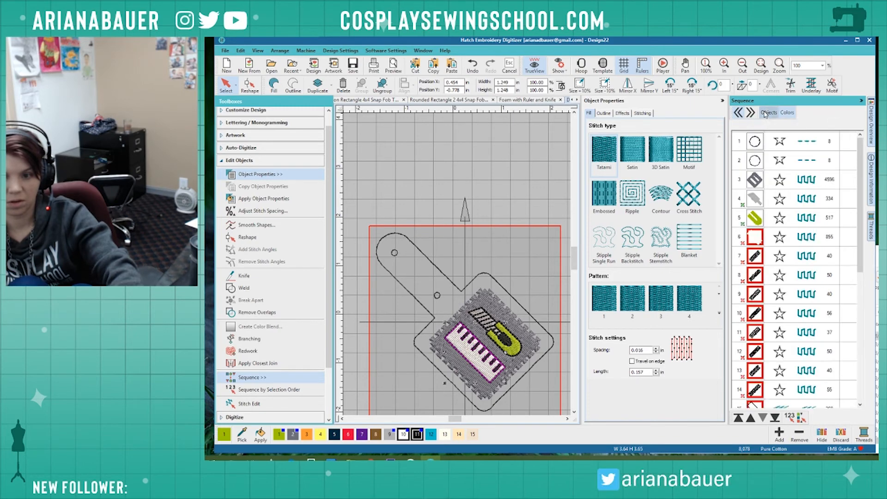
pyautogui.scroll(-2, 784, 254)
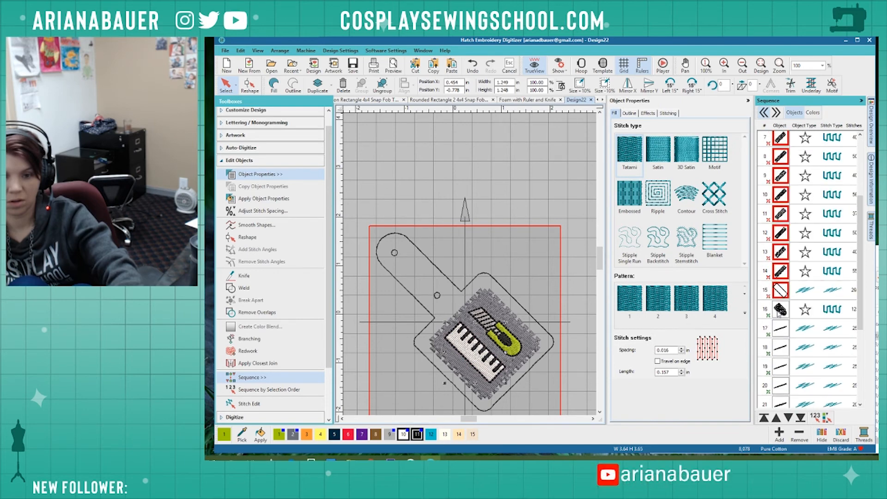
pyautogui.click(781, 310)
pyautogui.scroll(-3, 780, 311)
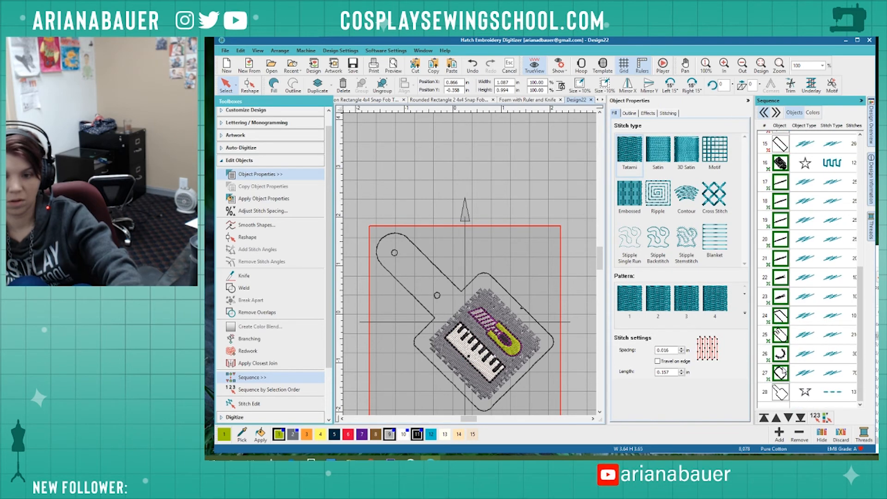
pyautogui.scroll(5, 785, 362)
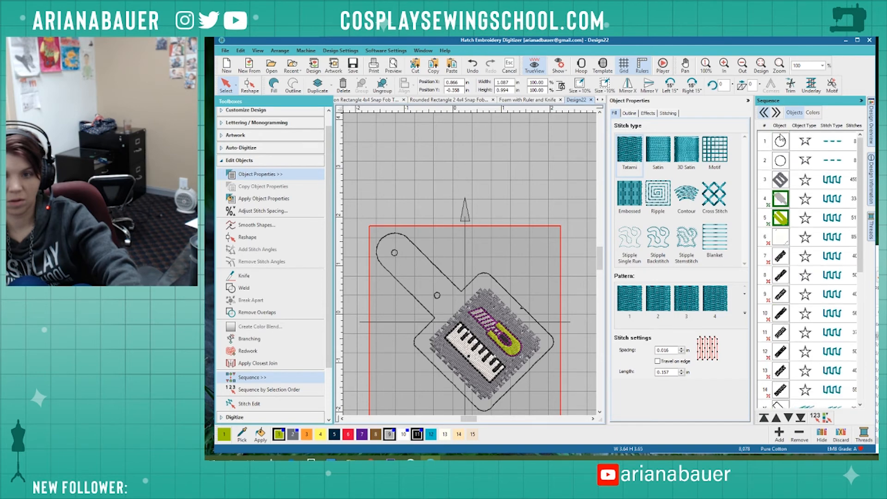
pyautogui.click(813, 113)
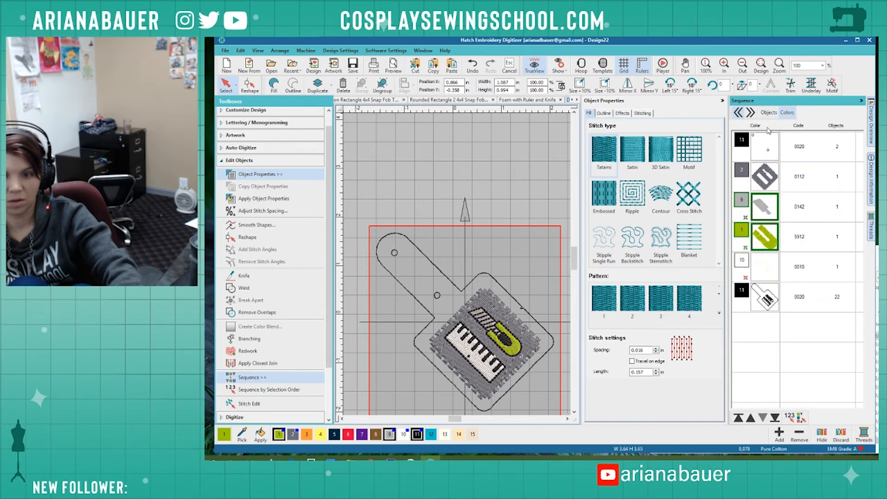
pyautogui.click(769, 113)
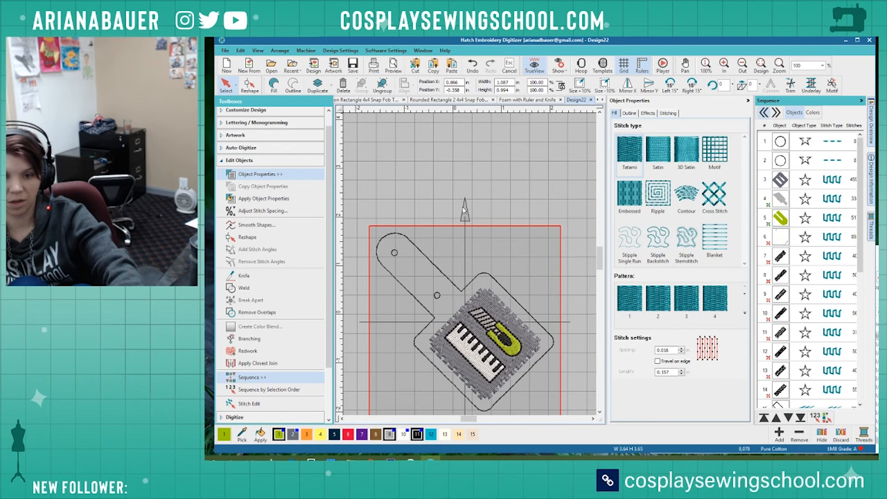
# Convert the outer fob outline to an appliqué with a satin border.
pyautogui.click(480, 276)
pyautogui.click(481, 277)
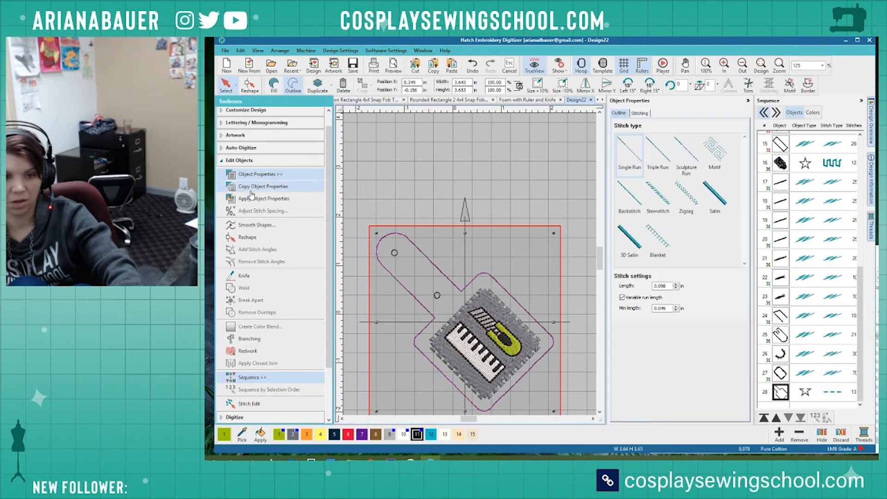
pyautogui.click(245, 162)
pyautogui.click(262, 202)
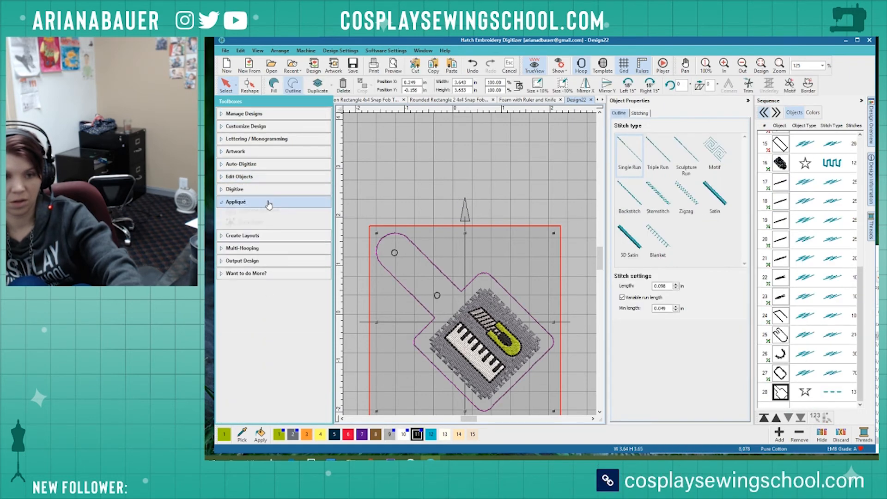
pyautogui.click(260, 215)
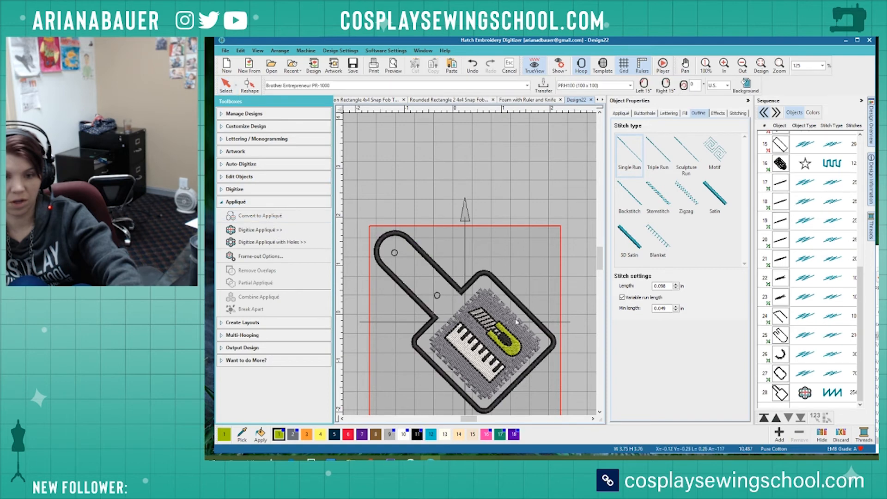
# Break the fob appliqué apart completely into separate placement line, tack-down and satin cover objects.
pyautogui.click(663, 365)
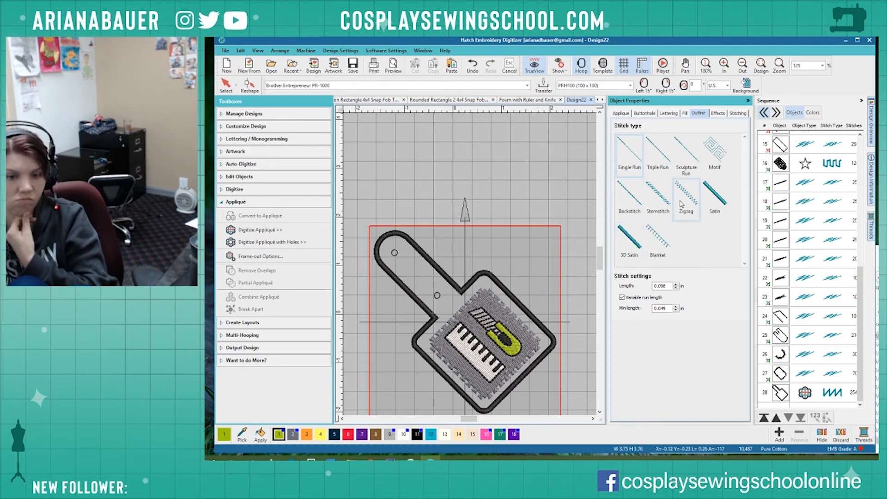
pyautogui.click(474, 285)
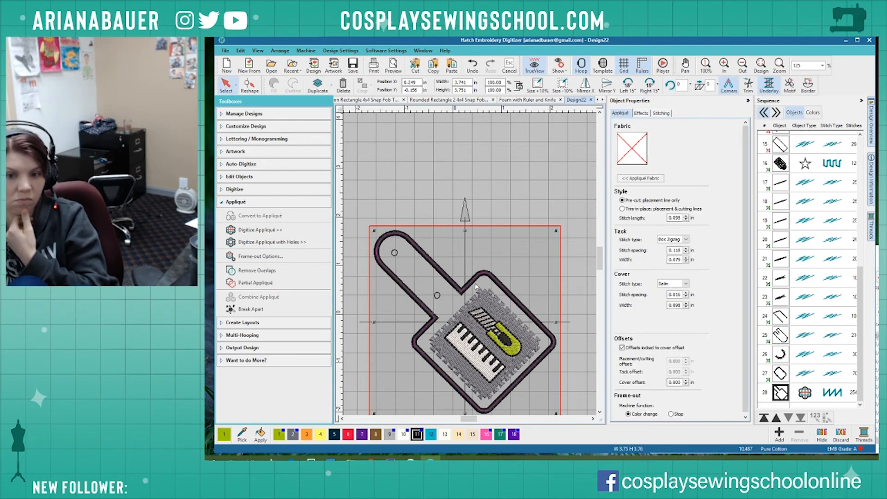
pyautogui.click(245, 310)
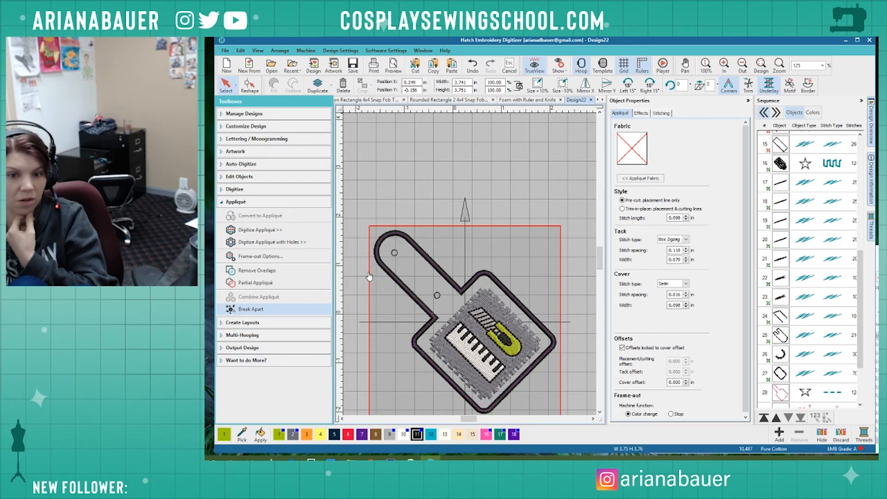
pyautogui.click(505, 304)
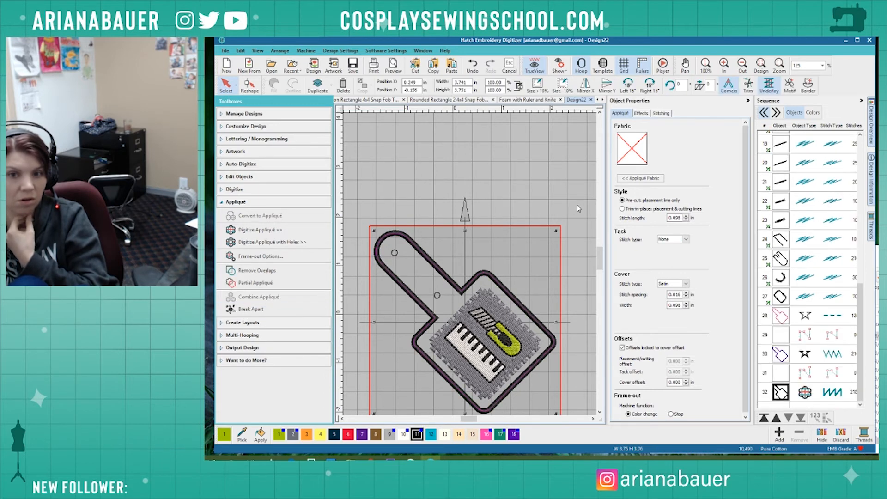
pyautogui.click(270, 309)
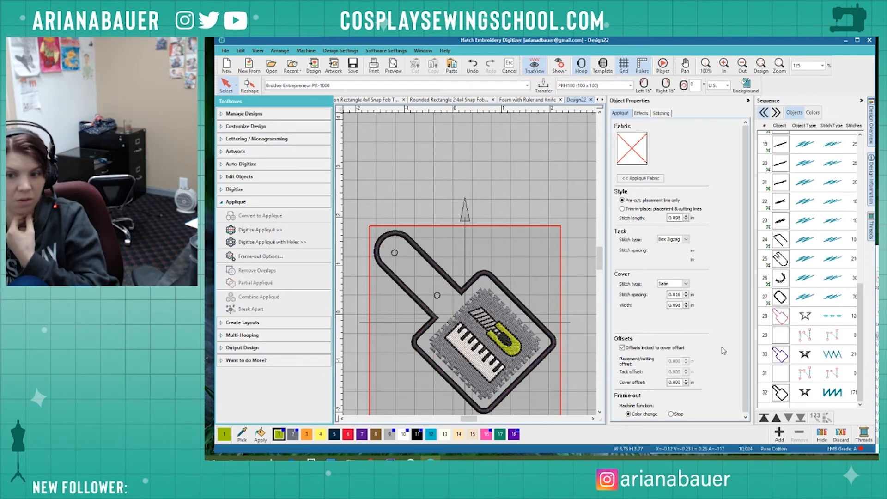
# Move the fob's placement line and tack-down objects with their frame-out entries to the start of the stitching sequence.
pyautogui.keyDown('shift'); pyautogui.click(780, 374); pyautogui.keyUp('shift')
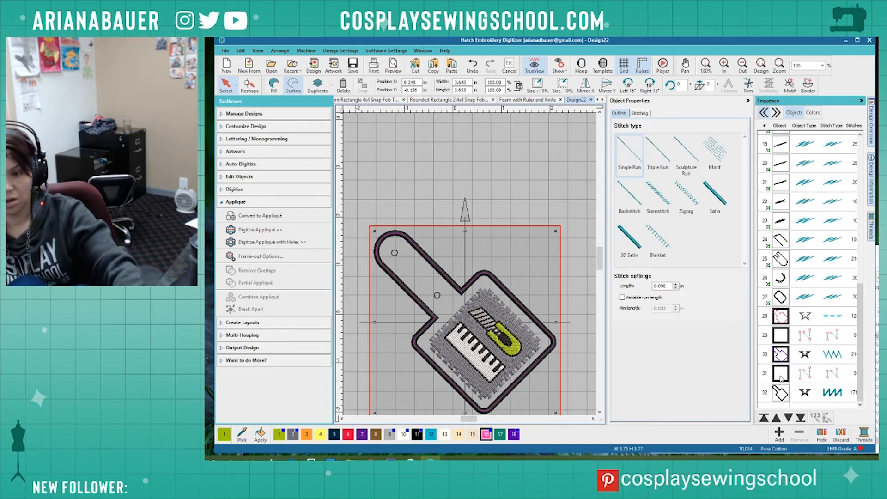
pyautogui.click(765, 417)
pyautogui.click(544, 180)
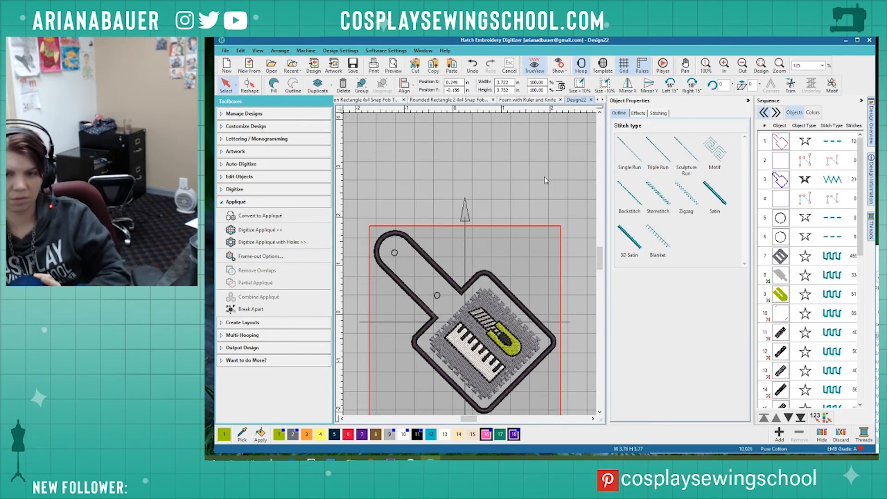
pyautogui.scroll(-3, 470, 264)
pyautogui.scroll(3, 469, 264)
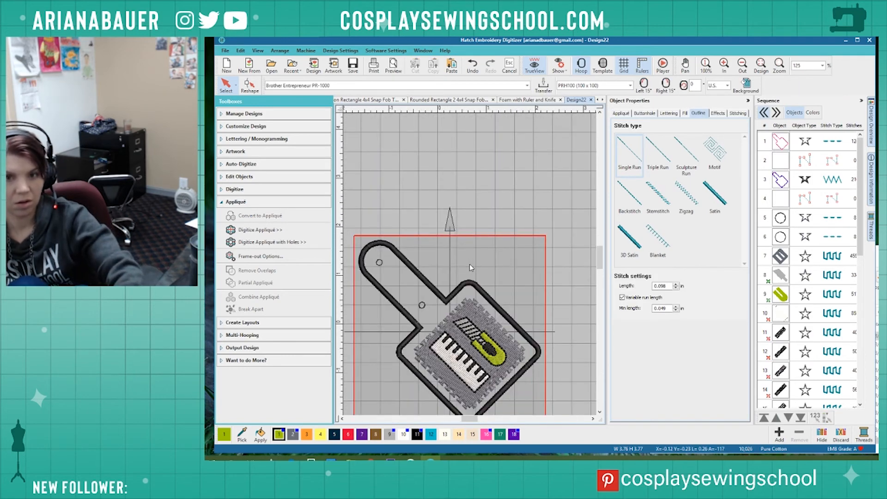
# Save the design as "Foam with Knife and Ruler Snap Fob" in the Snap Fob folder under EMB Files.
pyautogui.hotkey('ctrl', 's')
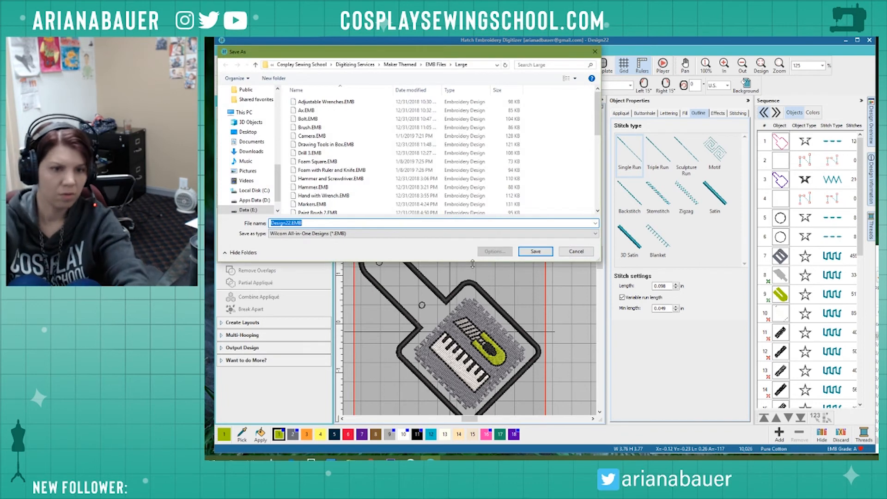
pyautogui.write('Foam')
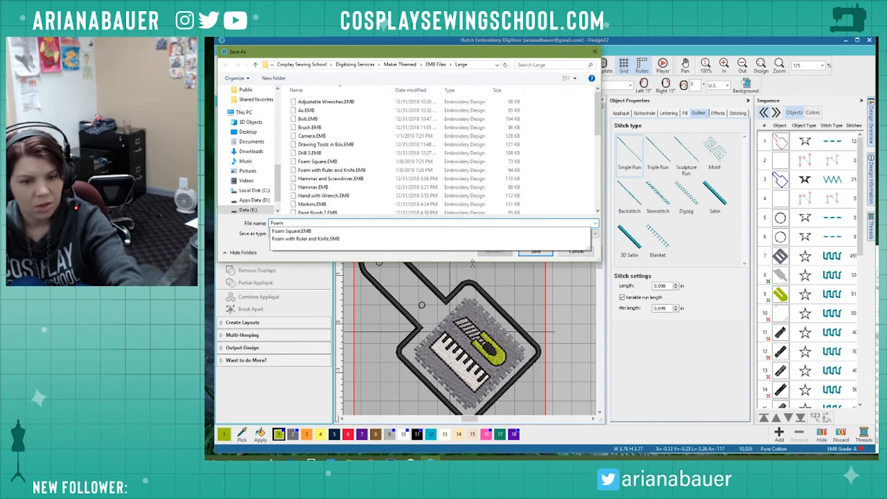
pyautogui.write(' with')
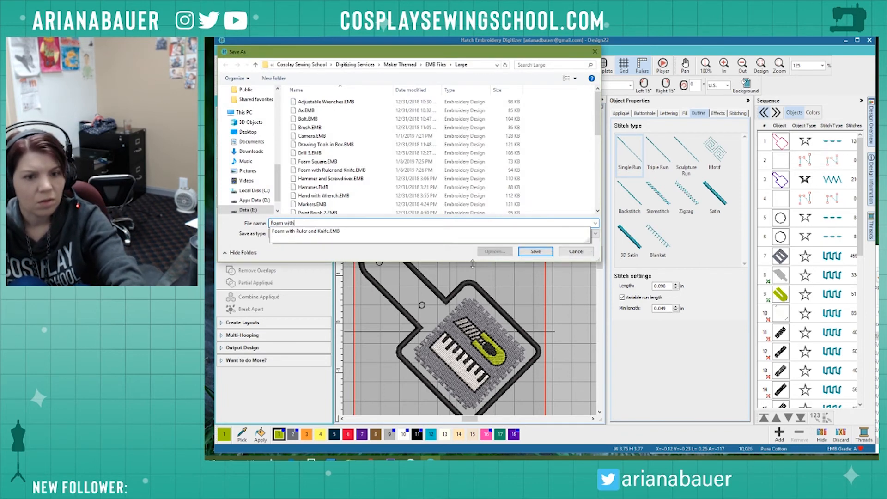
pyautogui.write(' Knif')
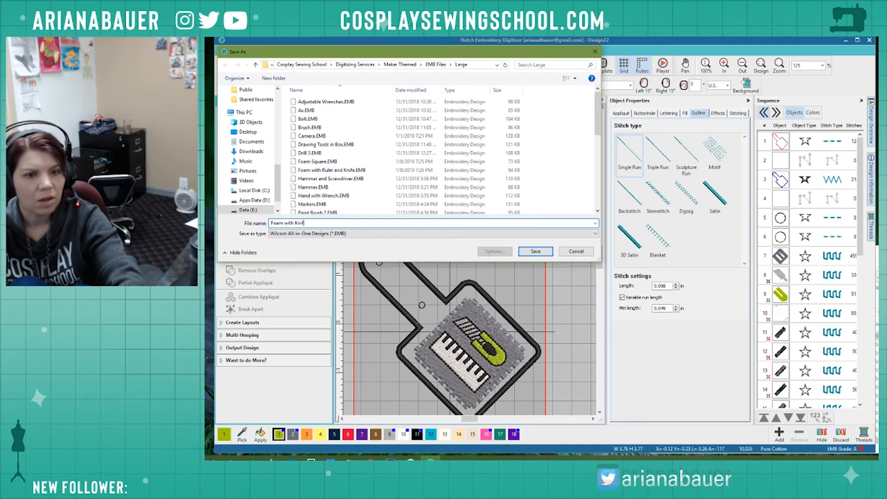
pyautogui.write('e and Ruler Snap Fob')
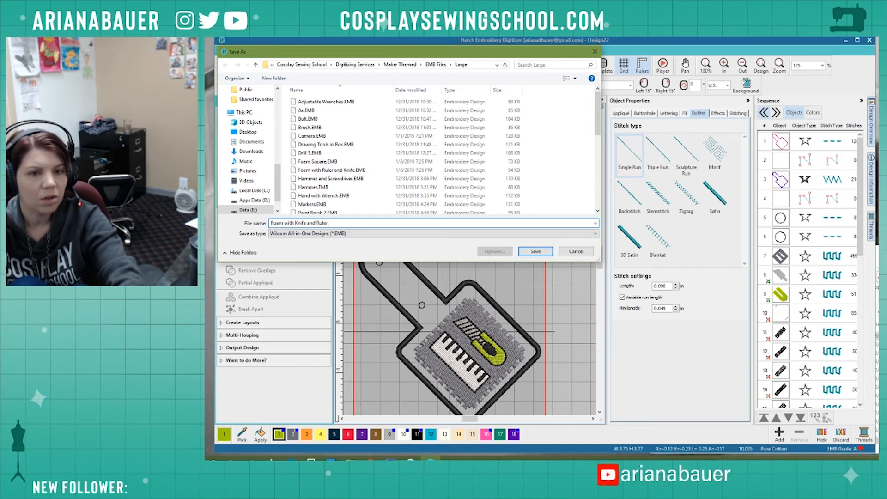
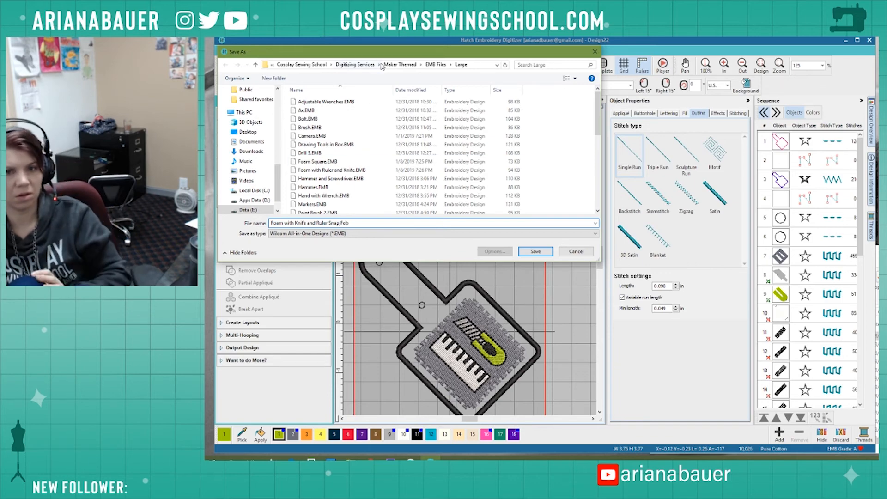
pyautogui.click(434, 64)
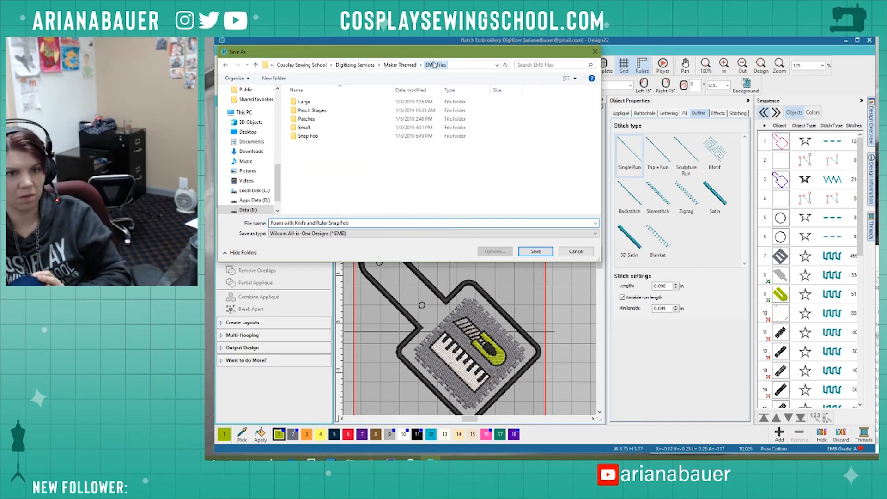
pyautogui.doubleClick(308, 136)
pyautogui.click(536, 253)
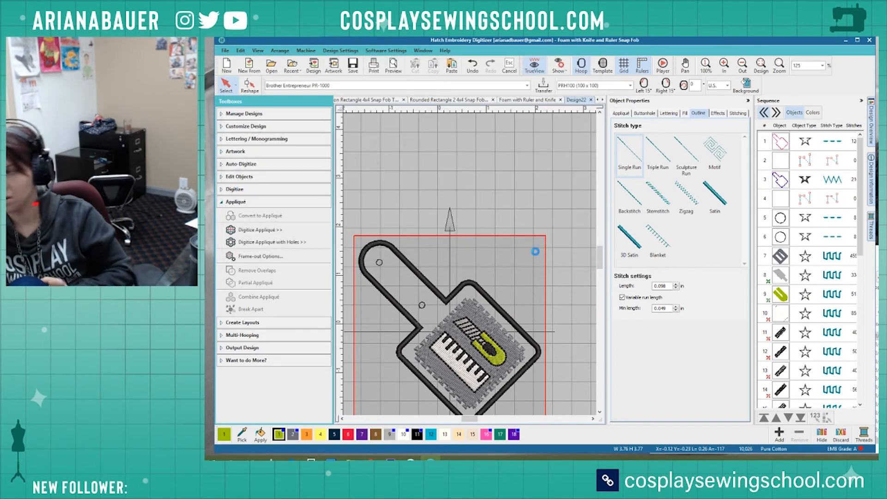
# Close the saved snap fob design and the Foam with Ruler and Knife design.
pyautogui.scroll(-3, 480, 283)
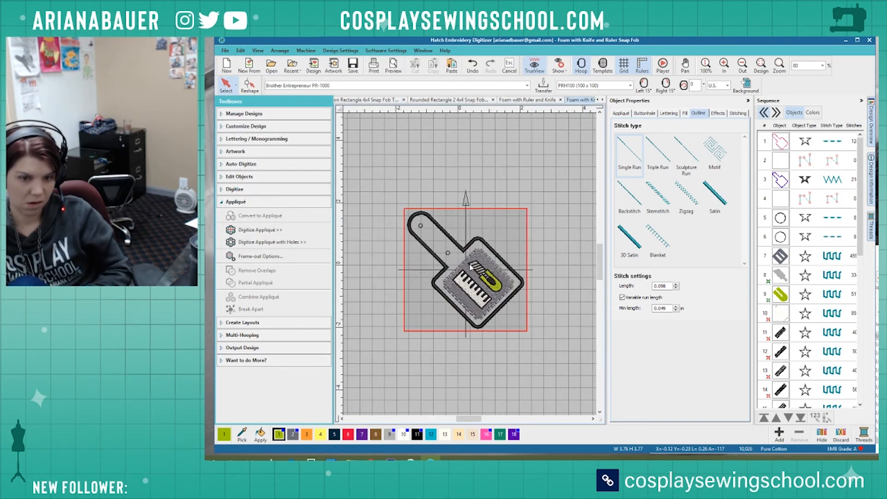
pyautogui.scroll(4, 470, 267)
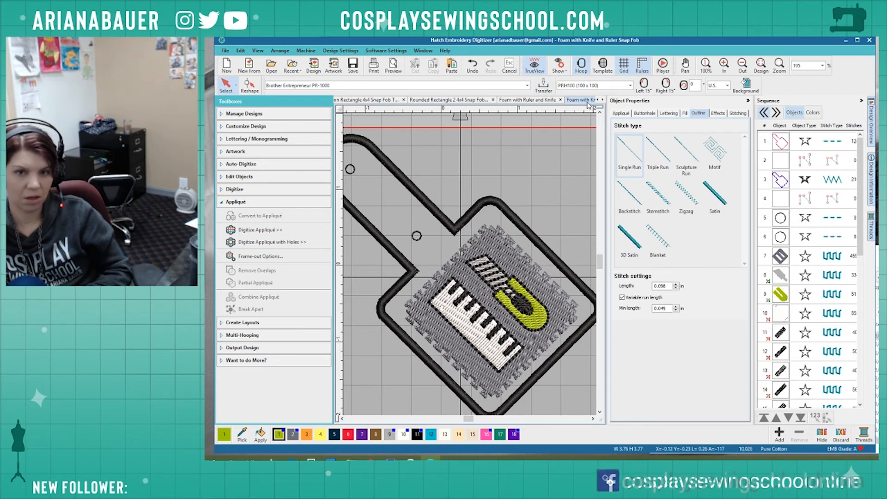
pyautogui.moveTo(580, 100); pyautogui.dragTo(537, 100)
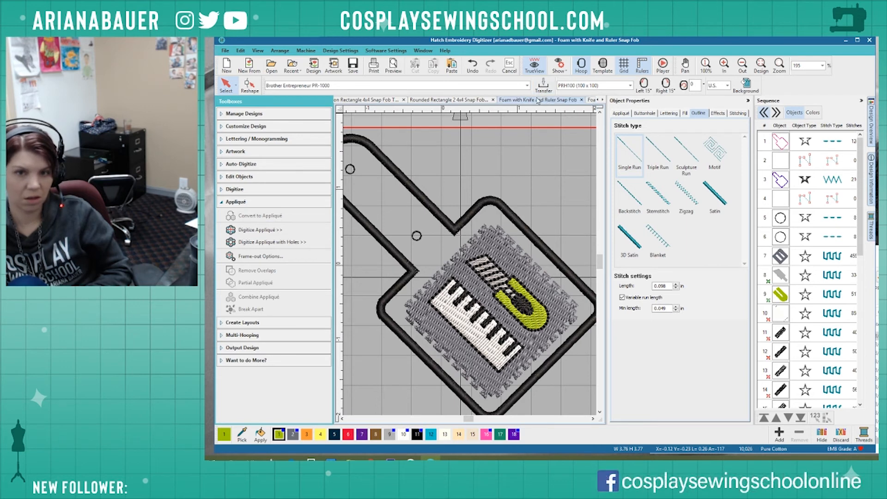
pyautogui.click(748, 100)
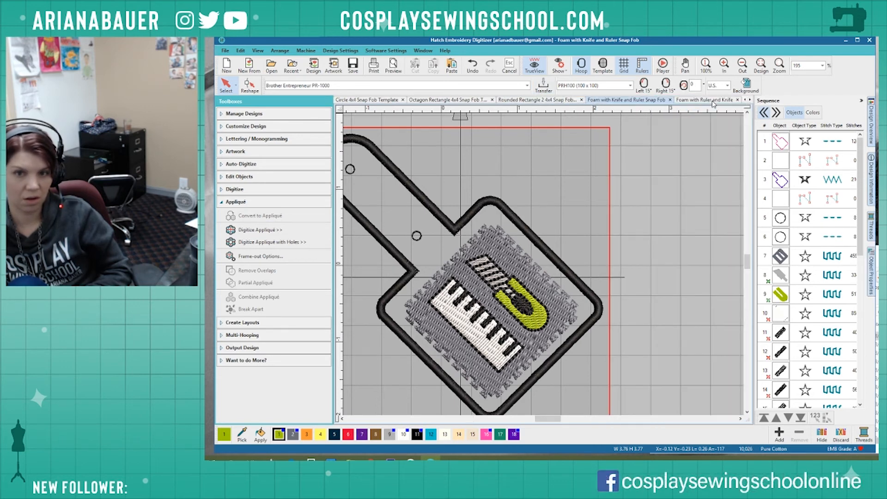
pyautogui.click(671, 100)
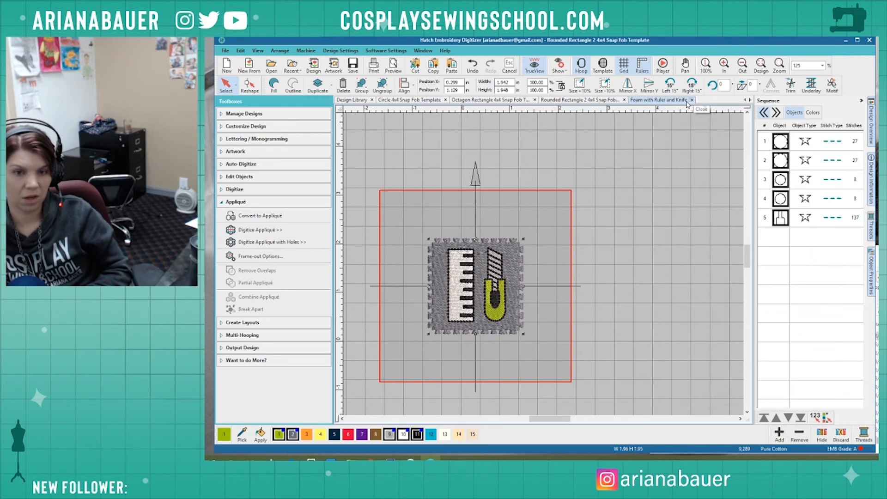
pyautogui.click(692, 101)
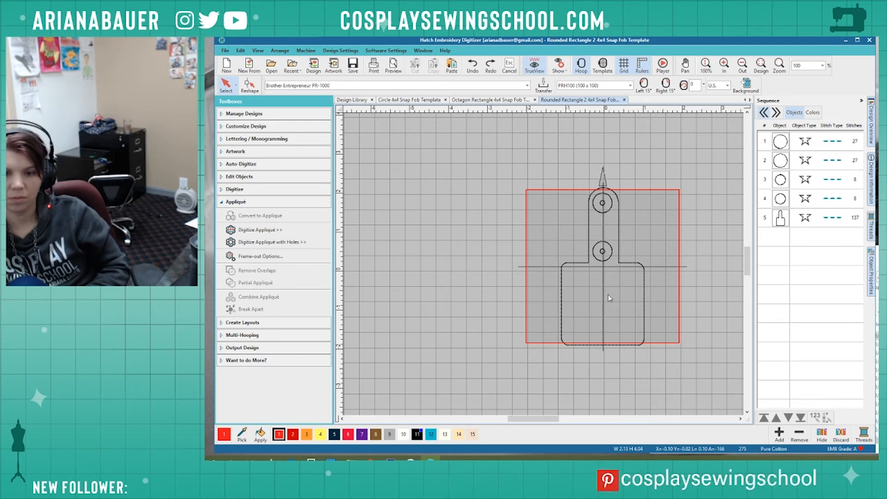
# Create a new design and copy all objects of the Rounded Rectangle 2 4x4 Snap Fob Template into it.
pyautogui.scroll(-3, 544, 264)
pyautogui.scroll(1, 543, 264)
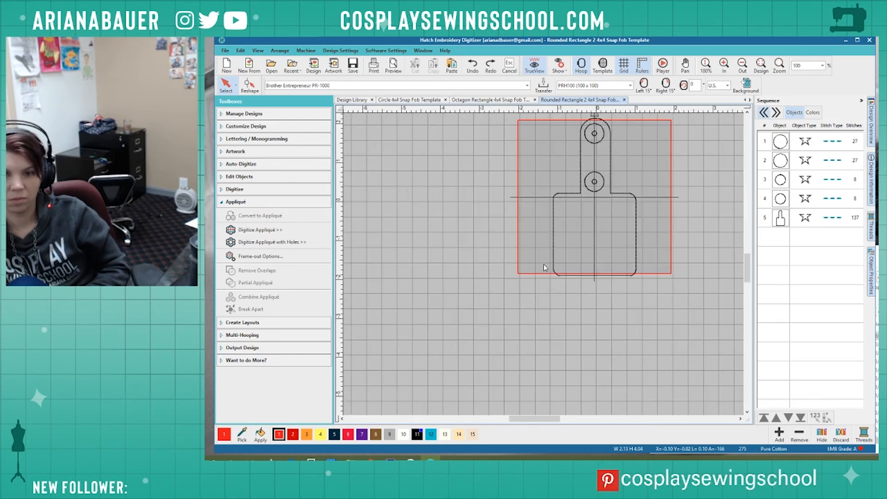
pyautogui.scroll(-1, 600, 157)
pyautogui.scroll(1, 543, 264)
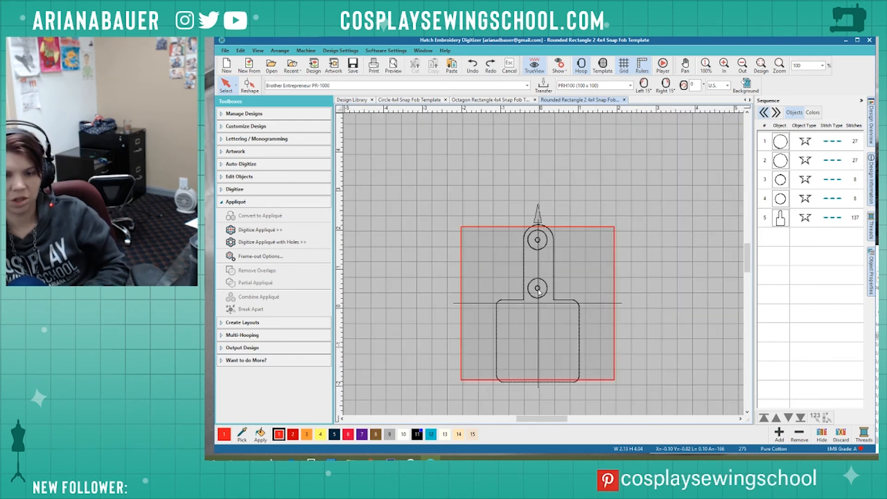
pyautogui.click(230, 66)
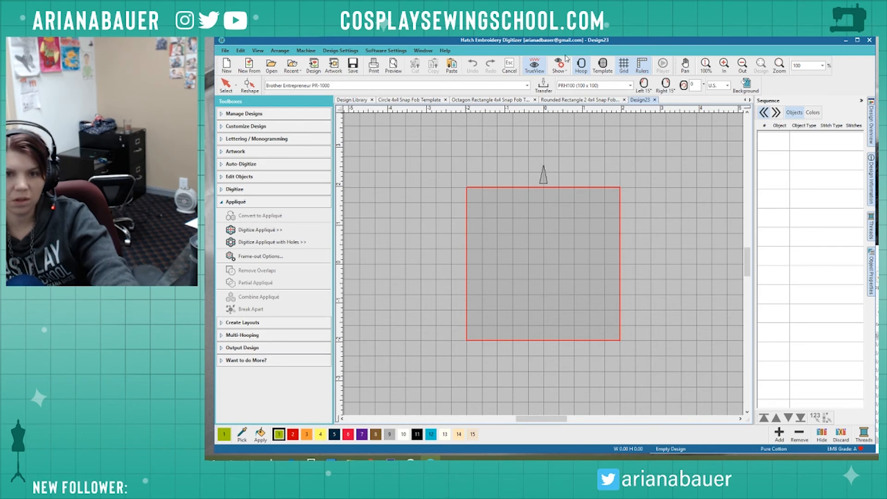
pyautogui.click(585, 102)
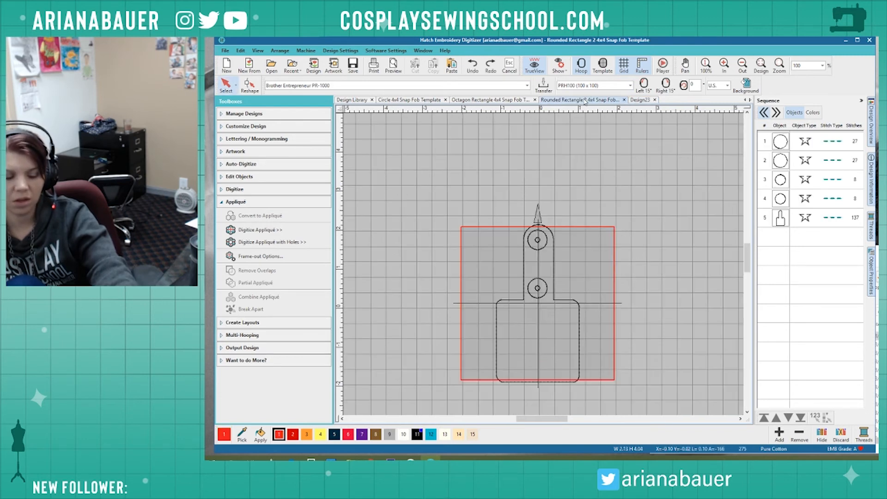
pyautogui.hotkey('ctrl', 'a')
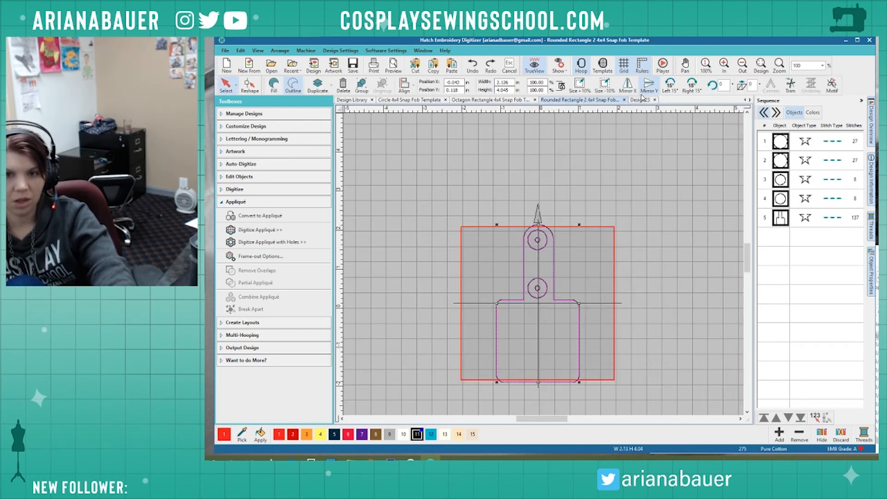
pyautogui.hotkey('ctrl', 'c')
pyautogui.click(640, 100)
pyautogui.hotkey('ctrl', 'v')
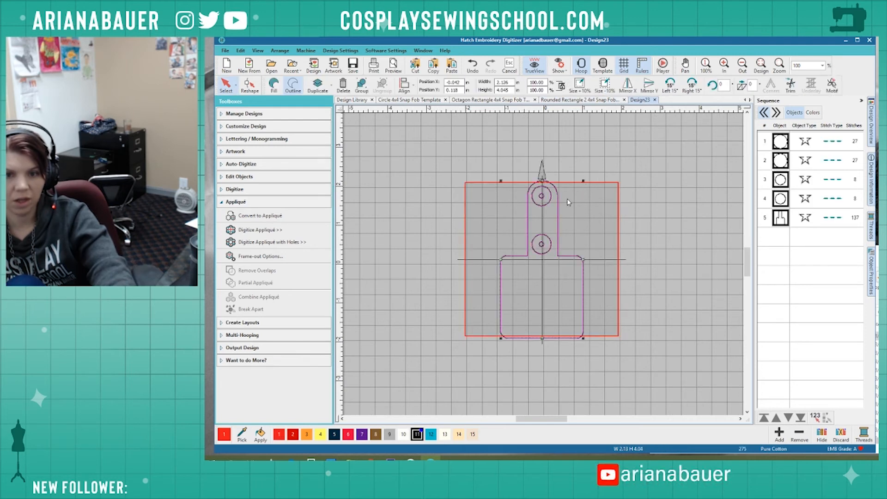
pyautogui.press('Escape')
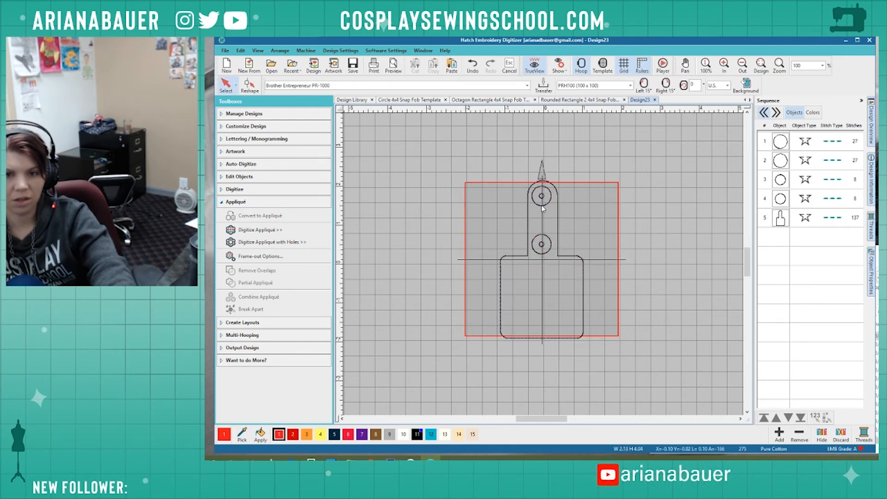
# Delete the two large circles around the snap holes on the fob's tab.
pyautogui.click(544, 209)
pyautogui.press('Delete')
pyautogui.click(544, 256)
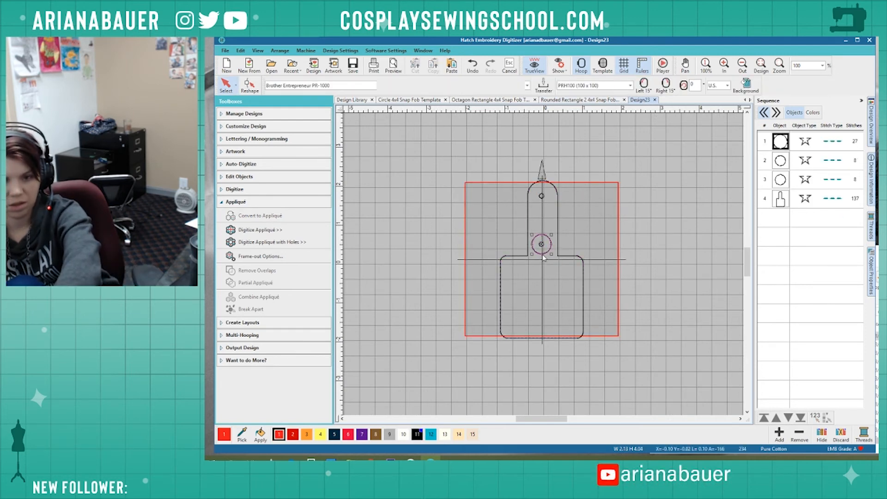
pyautogui.press('Delete')
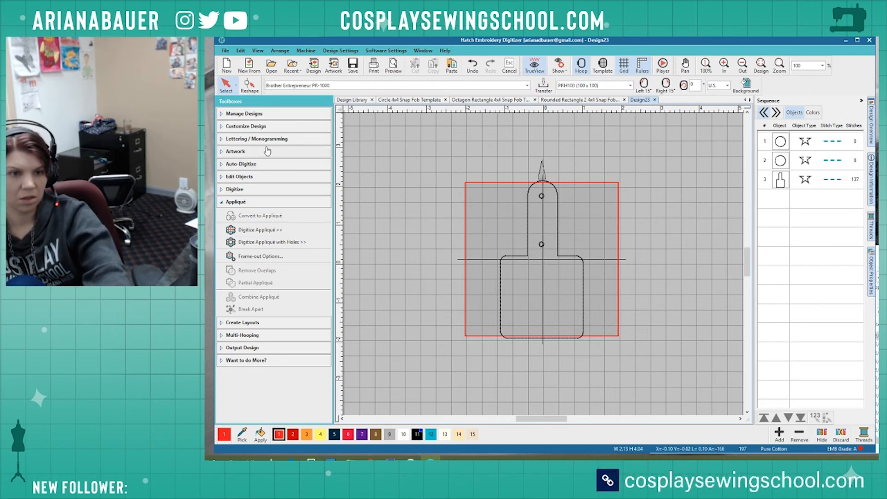
# Add two-line Block2 lettering "MA" / "KER" and enlarge it to about 1.69 by 1.64 in inside the fob's rounded rectangular body.
pyautogui.click(267, 139)
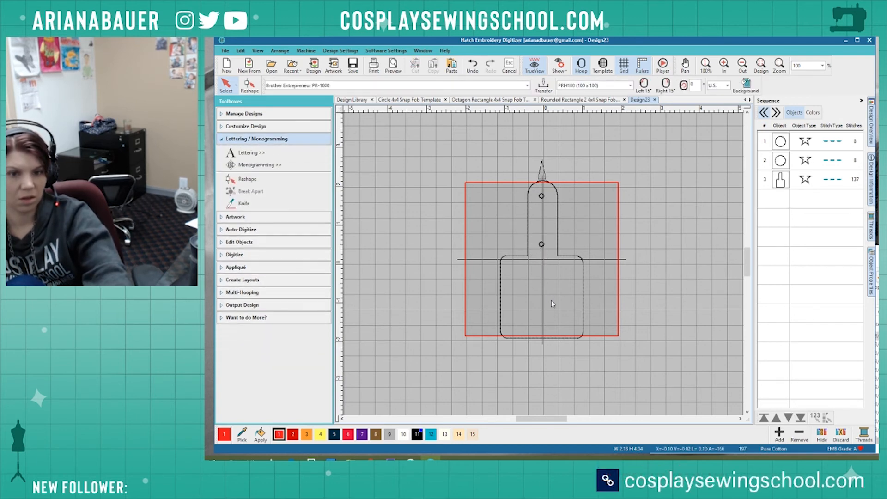
pyautogui.click(249, 153)
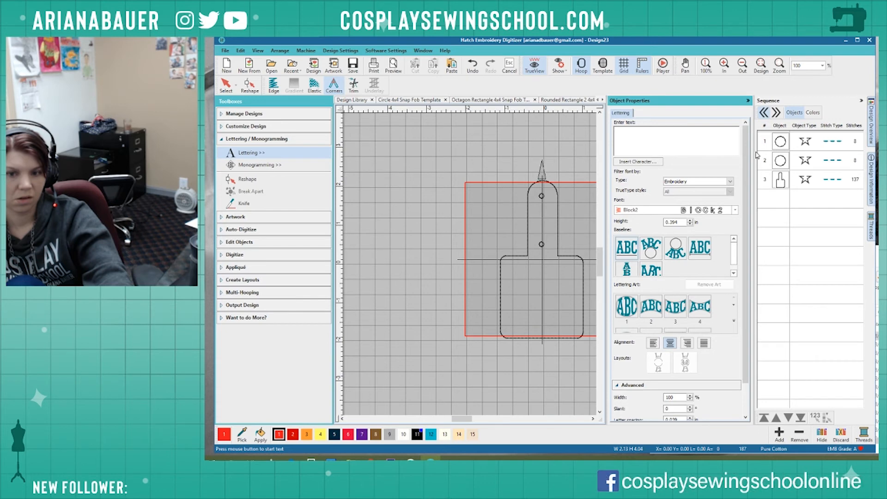
pyautogui.scroll(-6, 679, 307)
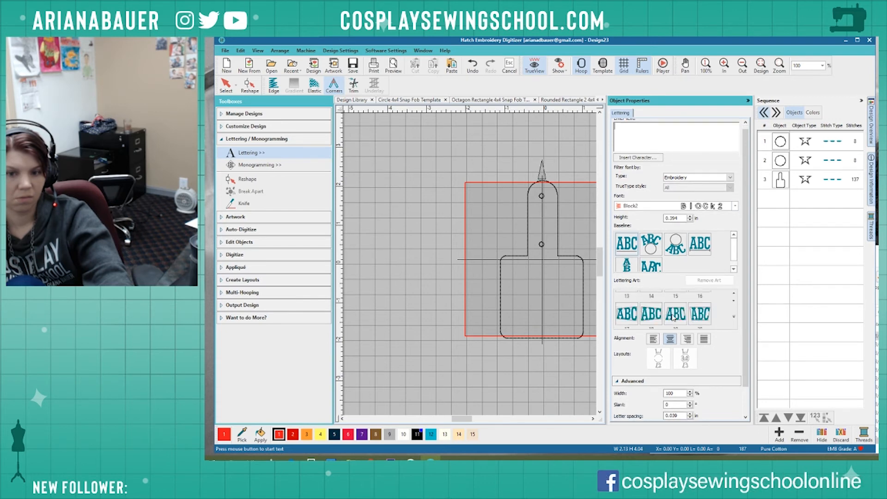
pyautogui.scroll(5, 673, 305)
pyautogui.scroll(1, 652, 162)
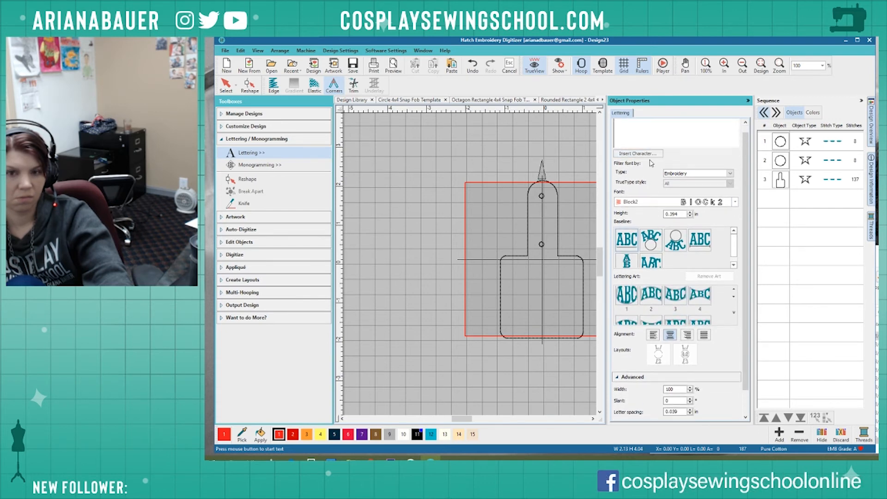
pyautogui.scroll(1, 721, 131)
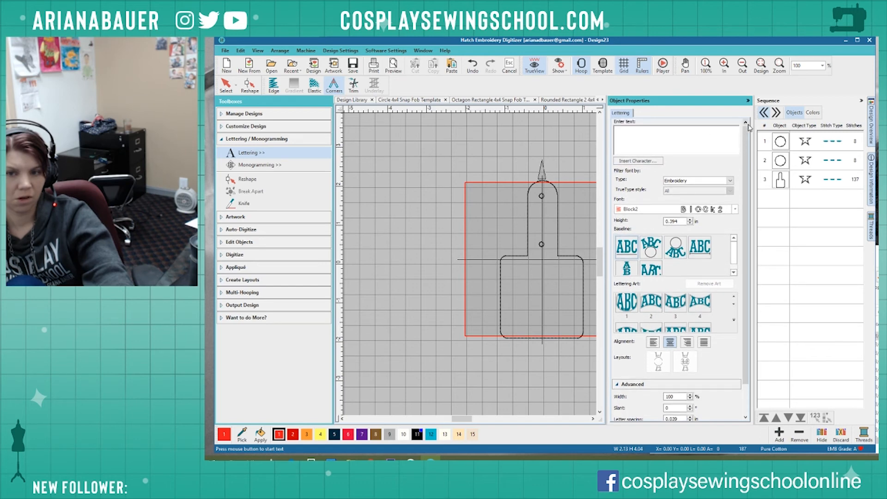
pyautogui.write('M')
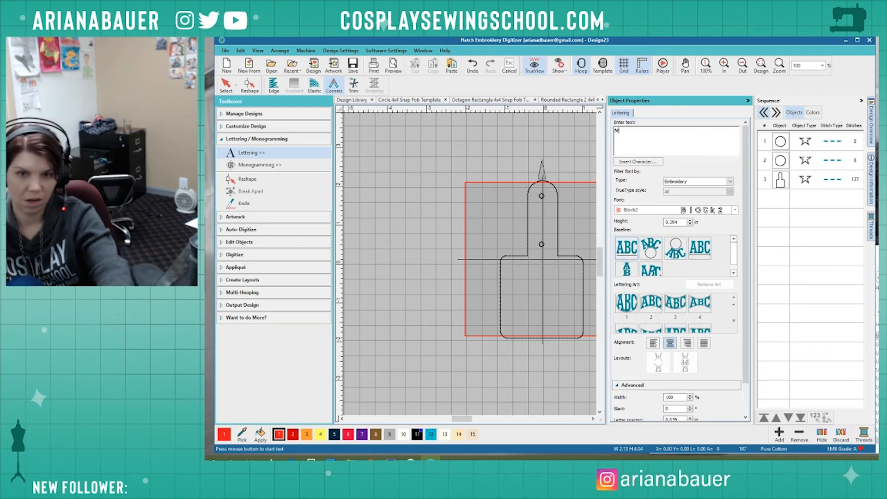
pyautogui.write('AKER')
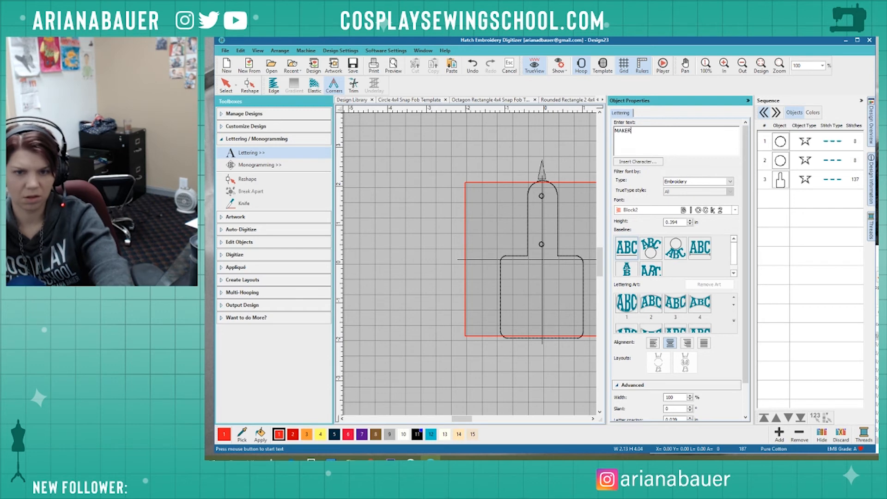
pyautogui.press('Return')
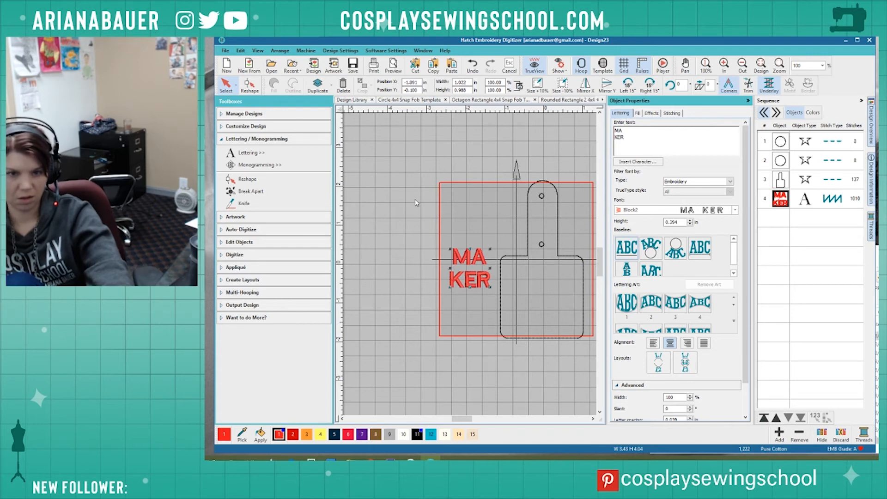
pyautogui.moveTo(484, 280); pyautogui.dragTo(524, 265)
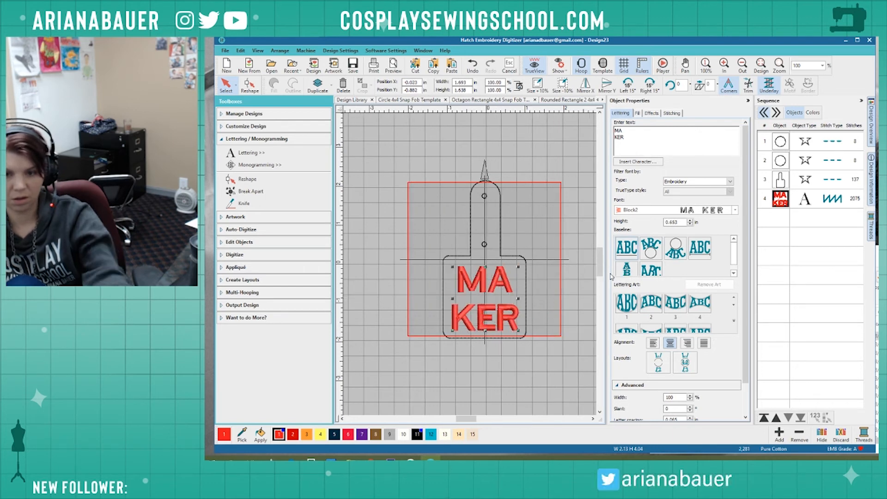
# Try the Angle Block, City Medium and Block1 fonts on the "MA" / "KER" lettering.
pyautogui.click(735, 210)
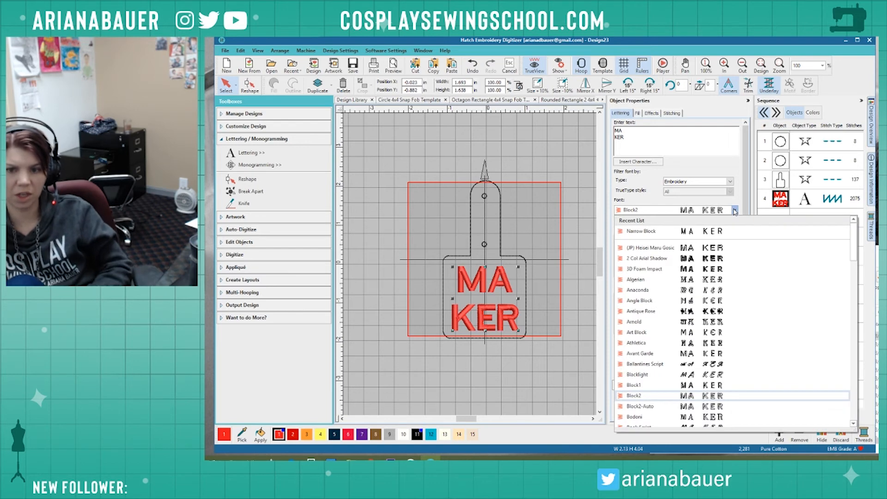
pyautogui.click(686, 301)
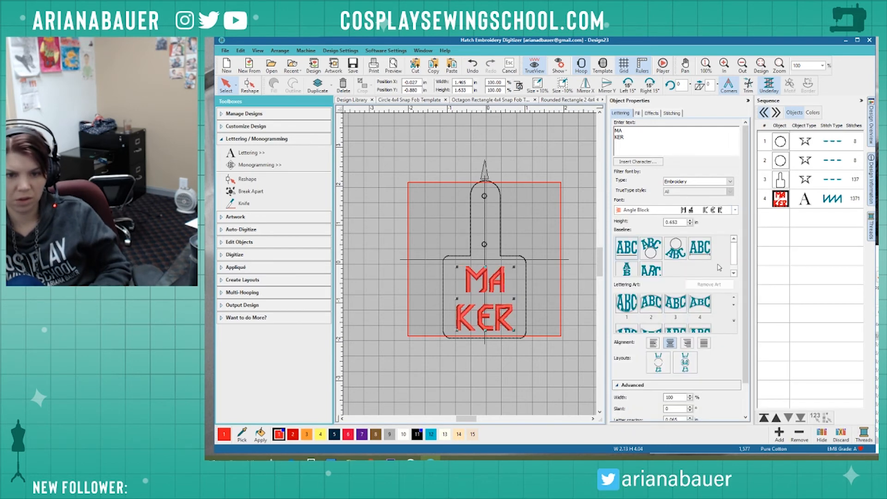
pyautogui.click(735, 211)
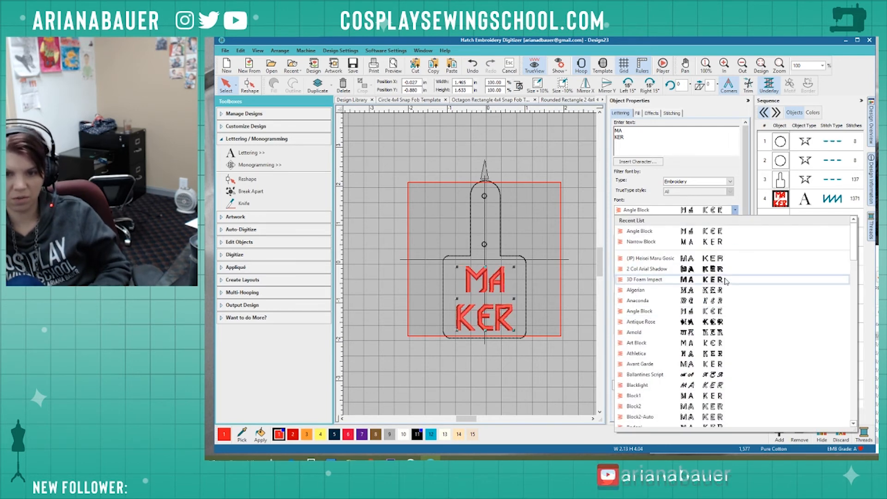
pyautogui.scroll(-3, 723, 283)
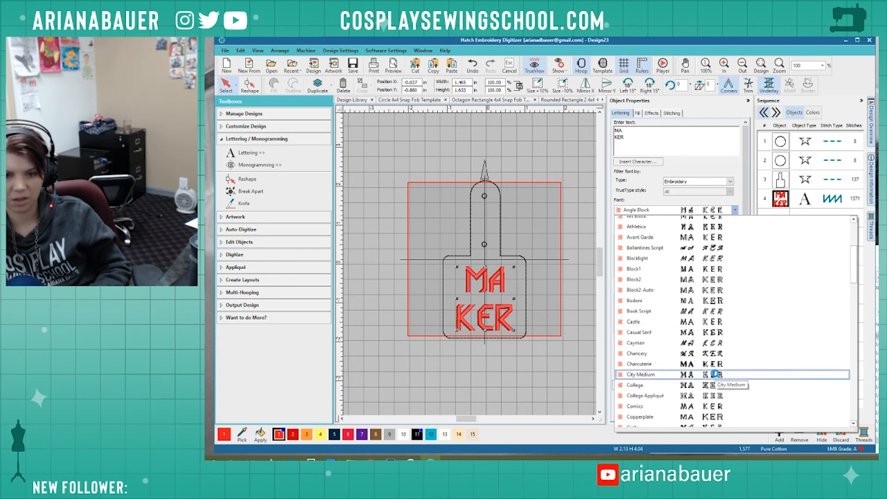
pyautogui.click(716, 373)
pyautogui.click(735, 210)
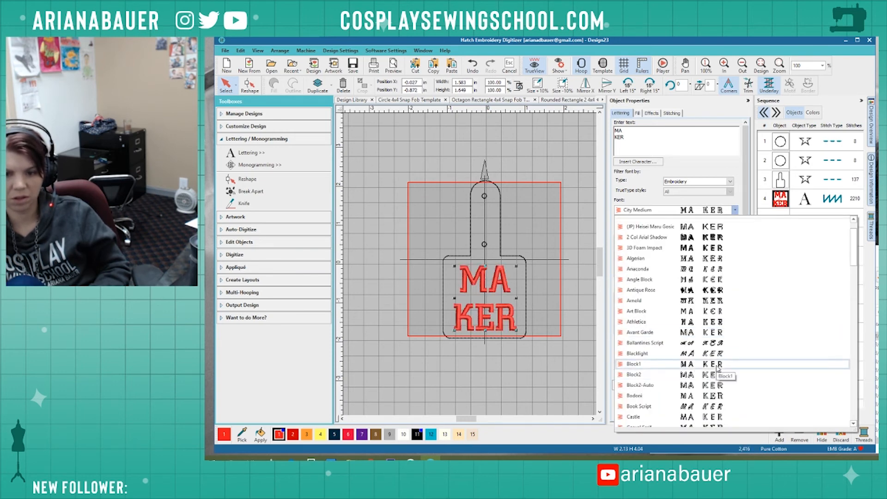
pyautogui.click(718, 365)
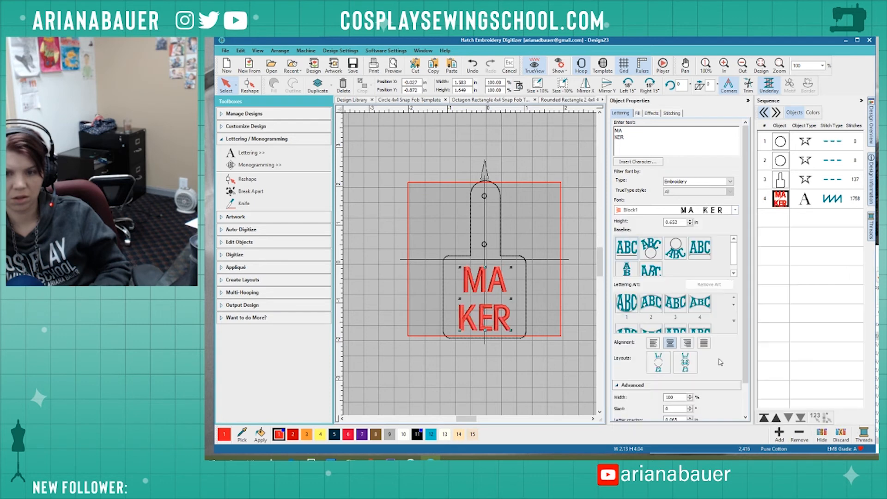
# Change the font of the "MA" / "KER" lettering to Urbane.
pyautogui.click(735, 211)
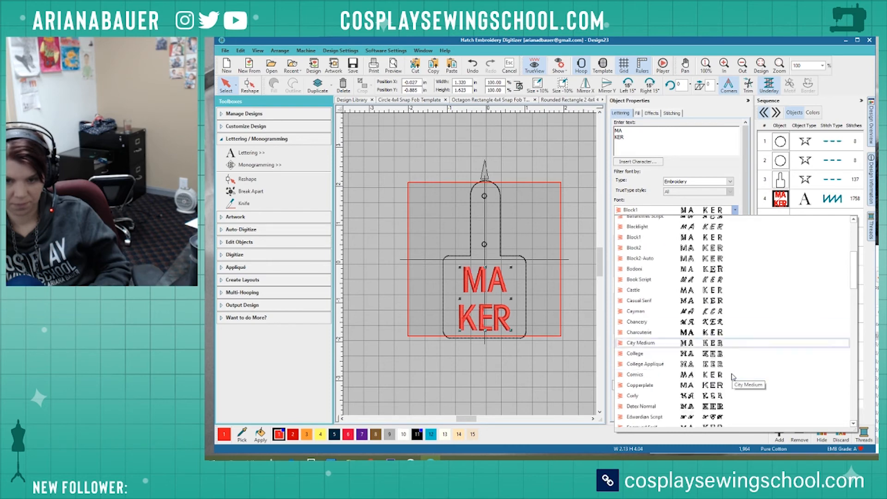
pyautogui.scroll(-8, 748, 360)
pyautogui.scroll(-5, 748, 360)
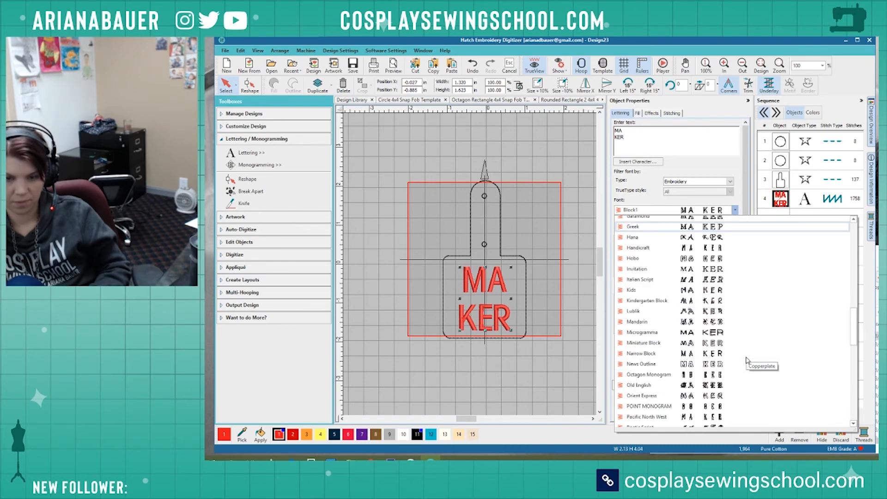
pyautogui.scroll(-1, 758, 411)
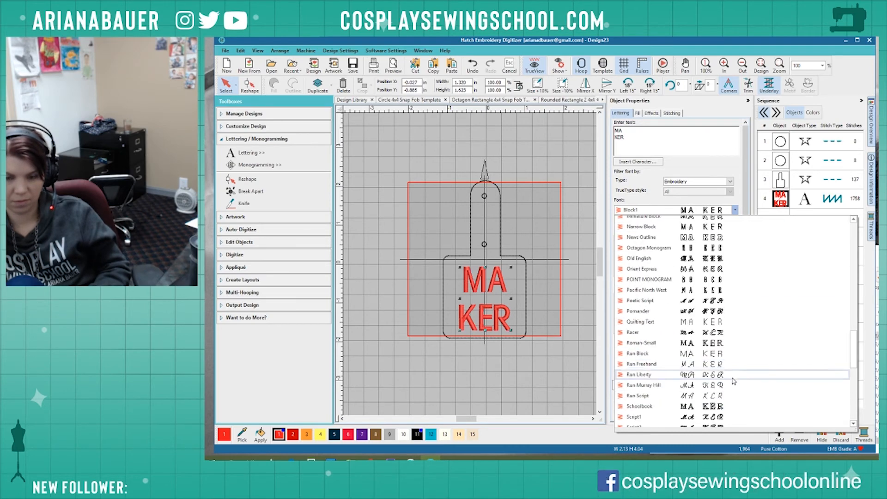
pyautogui.scroll(-9, 730, 396)
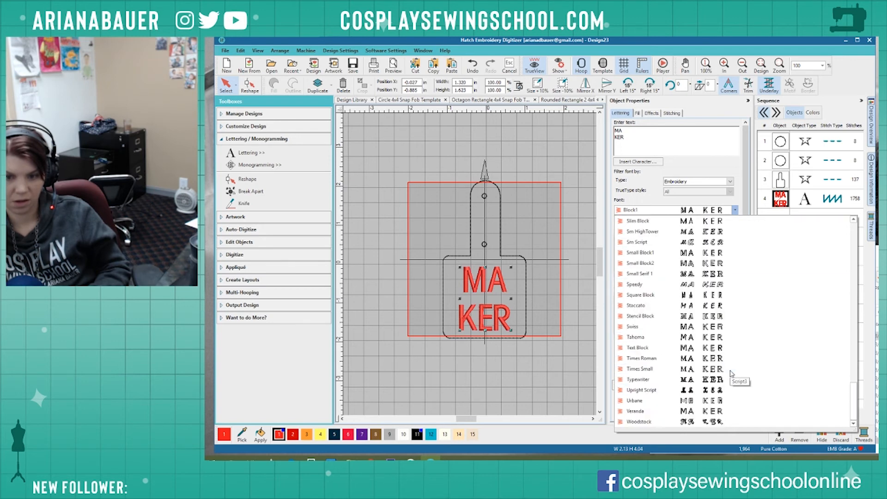
pyautogui.click(715, 401)
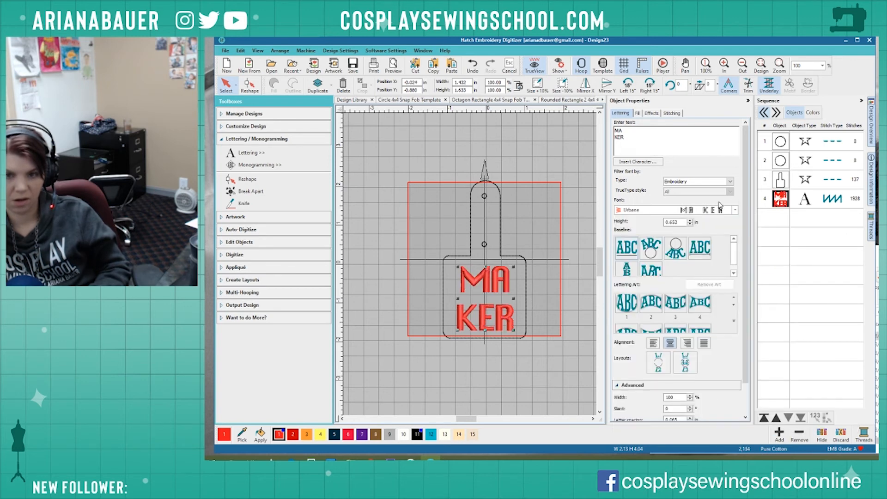
# Set the font of the "MA" / "KER" lettering to the single-line Run Block.
pyautogui.click(734, 210)
pyautogui.scroll(-5, 702, 397)
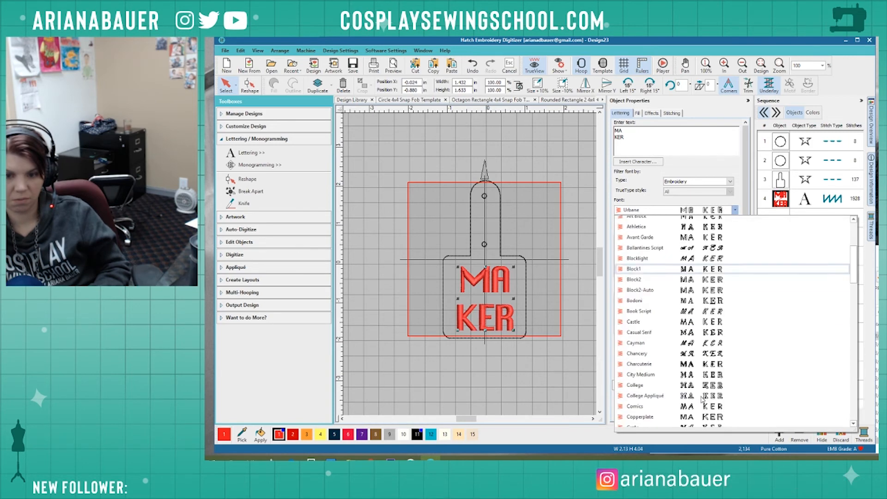
pyautogui.scroll(-7, 703, 396)
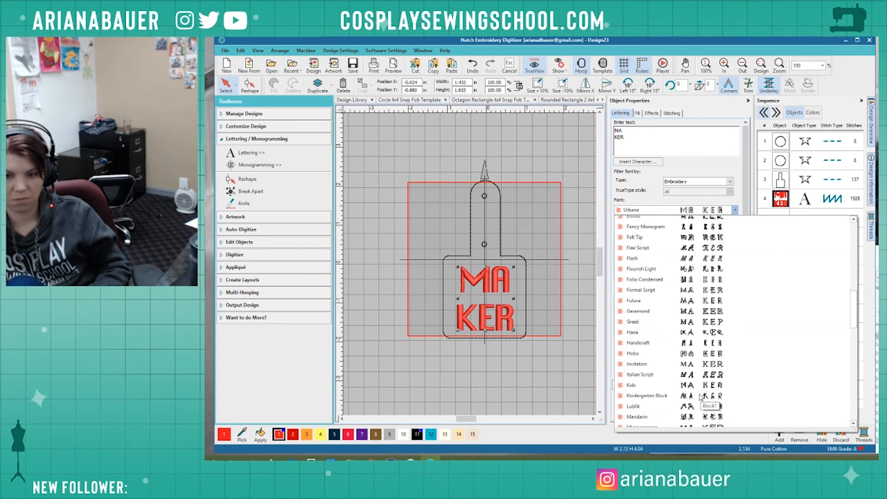
pyautogui.scroll(-5, 702, 396)
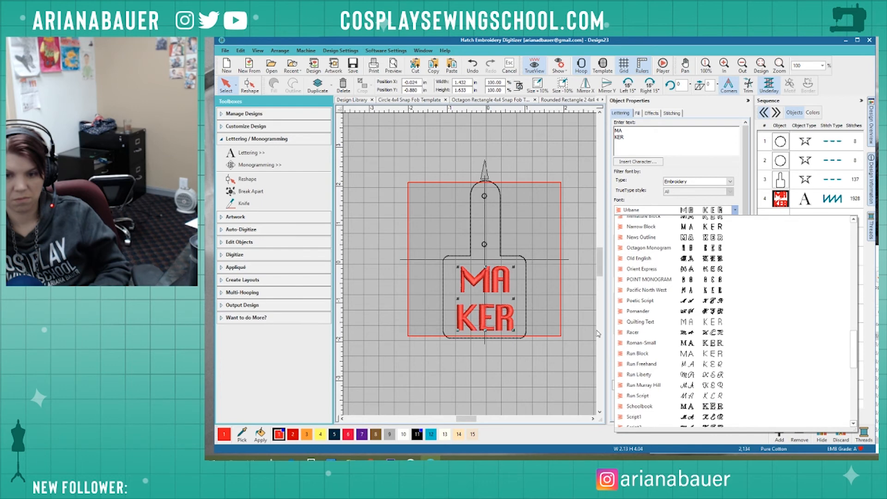
pyautogui.scroll(-3, 744, 351)
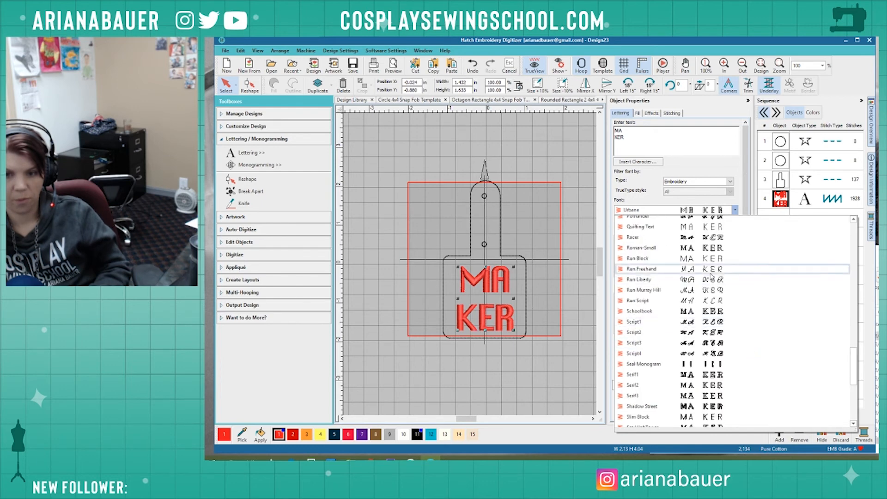
pyautogui.click(711, 259)
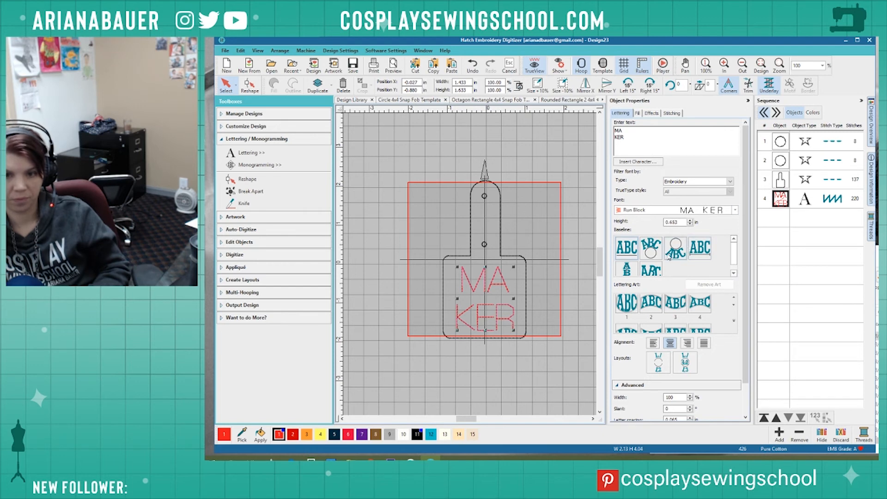
# Try Lettering Art shapes 22, 21 and 1 on the Run Block lettering and remove the art effect.
pyautogui.scroll(-5, 675, 314)
pyautogui.click(660, 300)
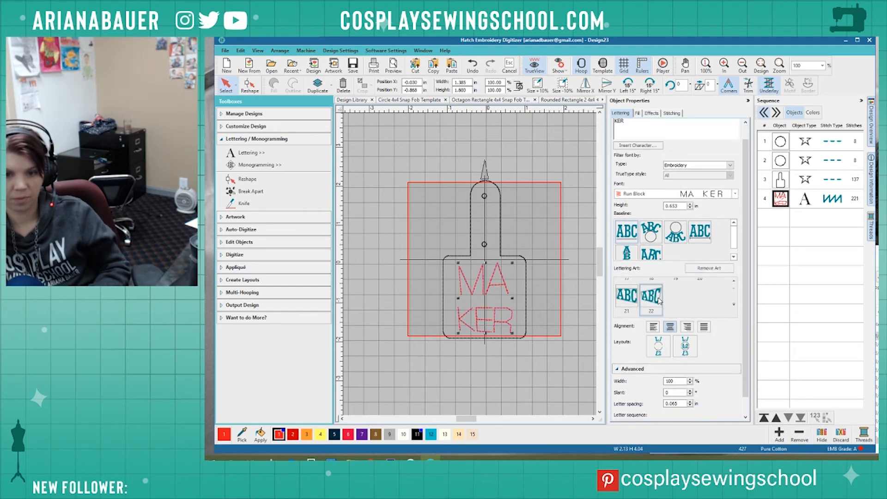
pyautogui.click(633, 298)
pyautogui.scroll(5, 636, 298)
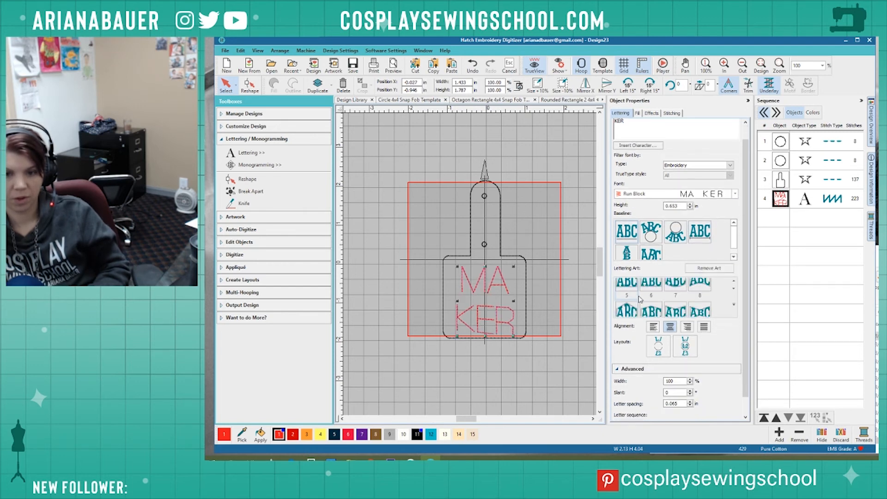
pyautogui.click(639, 299)
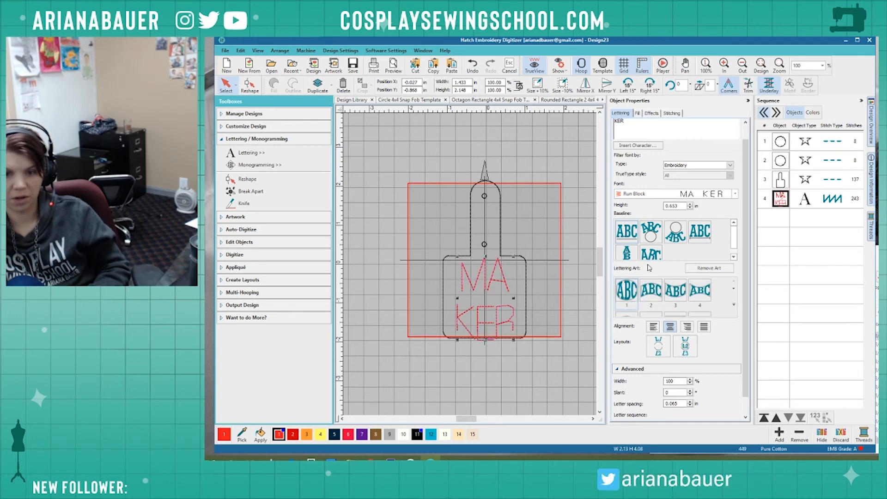
pyautogui.click(709, 270)
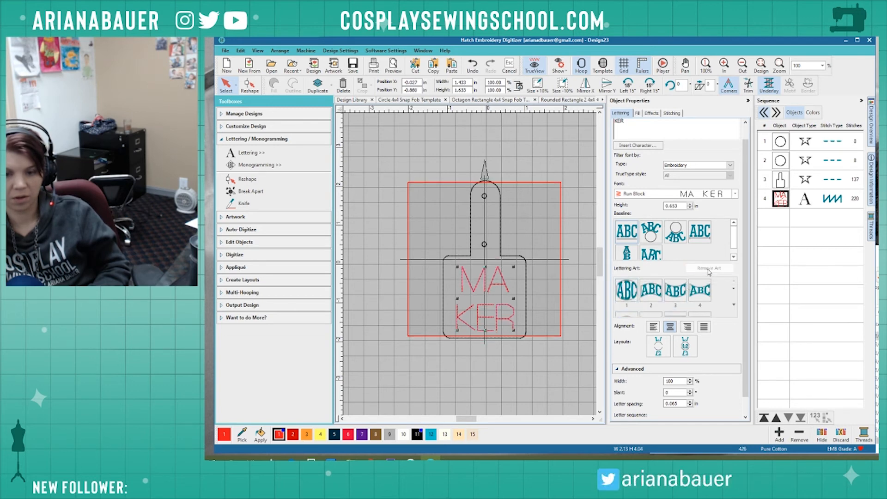
# Try the circular layout for the lettering on a circle centred between the two text lines, and undo it.
pyautogui.click(657, 352)
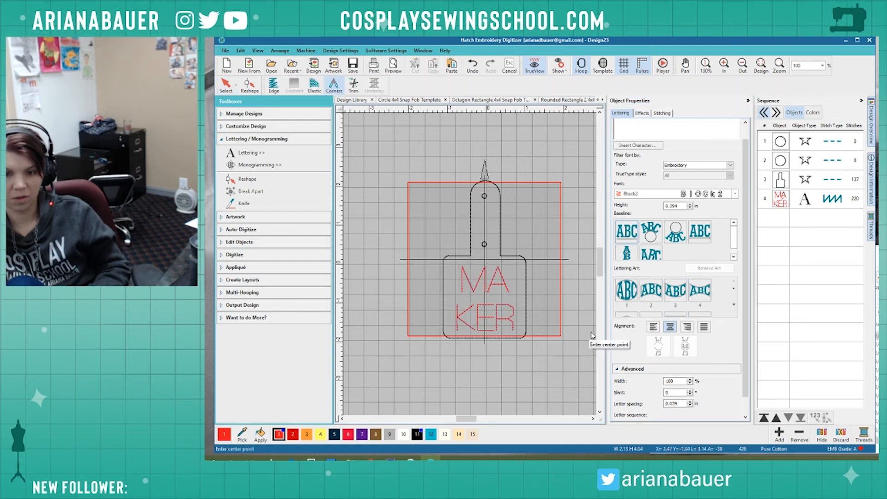
pyautogui.click(487, 301)
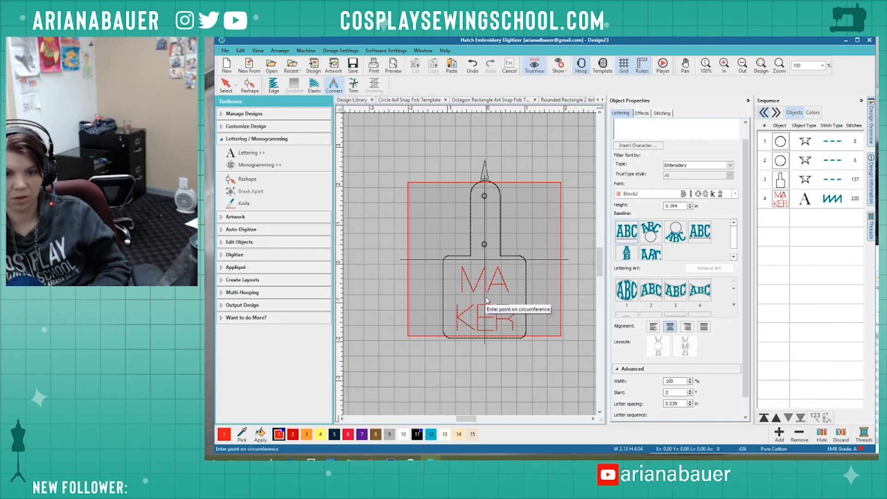
pyautogui.click(504, 282)
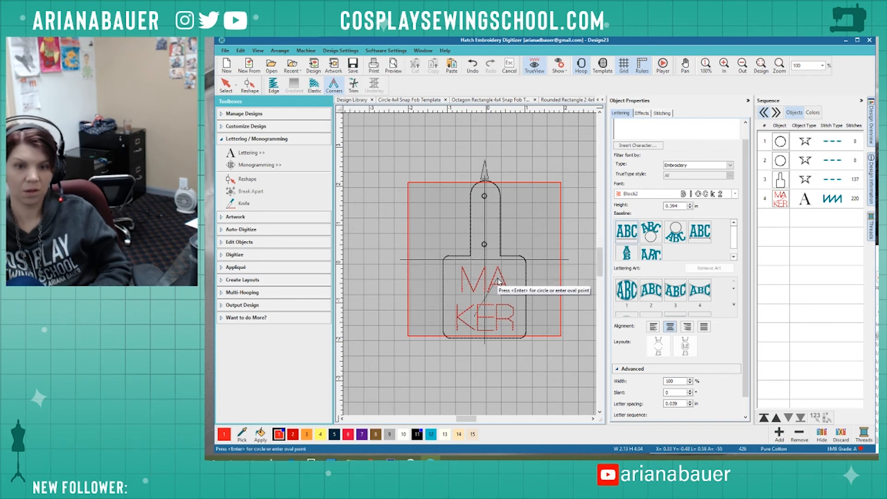
pyautogui.press('Return')
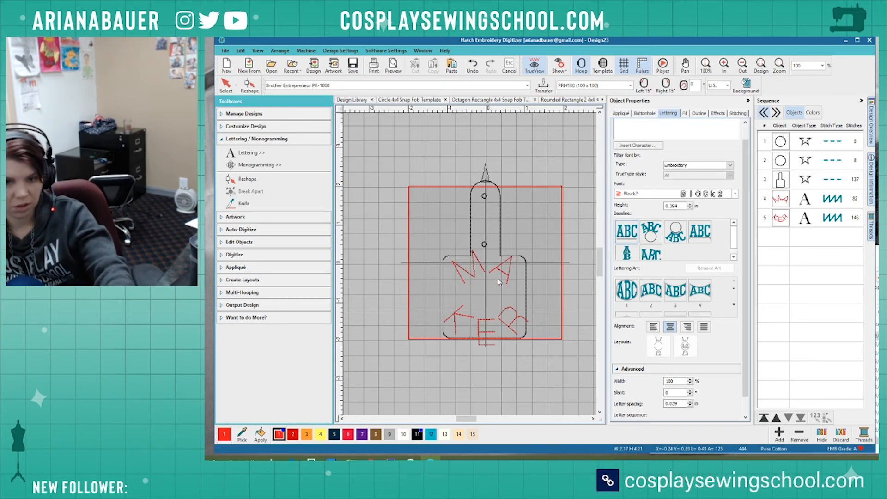
pyautogui.hotkey('ctrl', 'z')
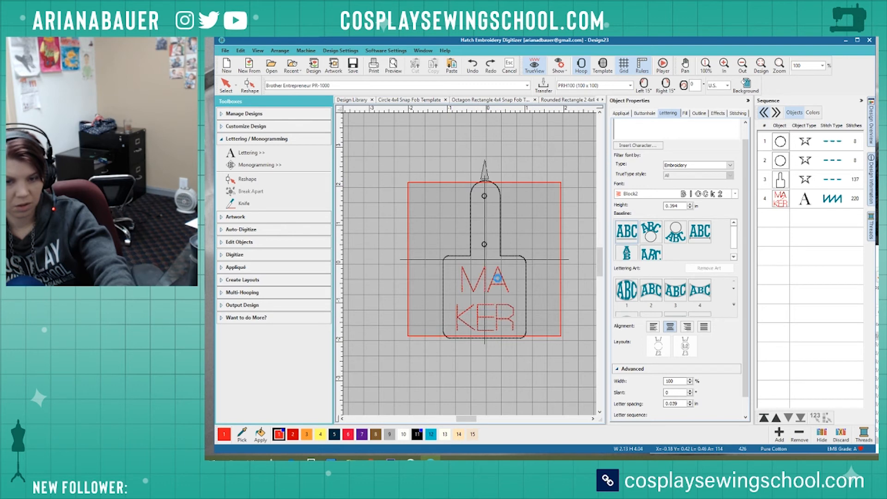
pyautogui.hotkey('ctrl', 'z')
pyautogui.hotkey('ctrl', 'z')
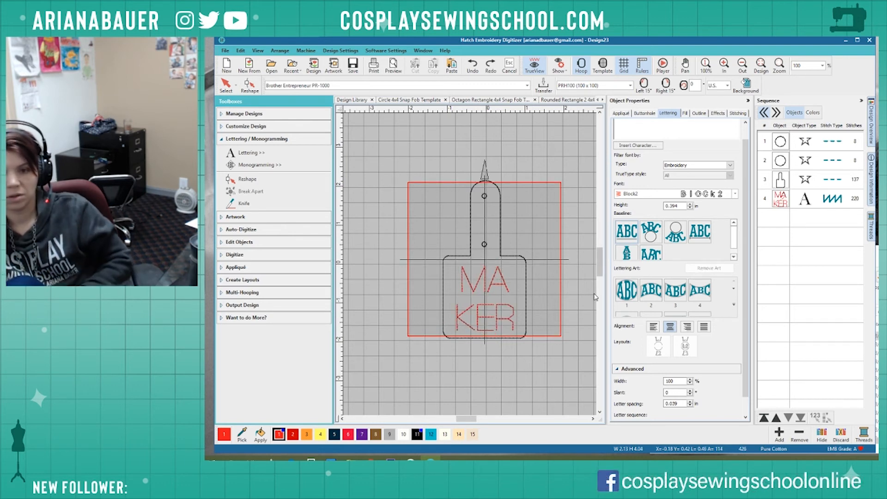
# Reselect the "MA" / "KER" lettering and examine its fill and effects properties.
pyautogui.click(622, 113)
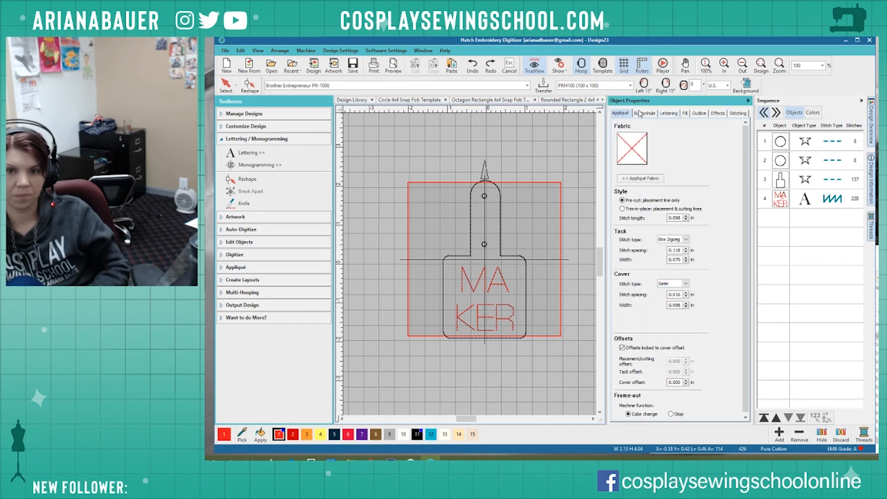
pyautogui.click(667, 114)
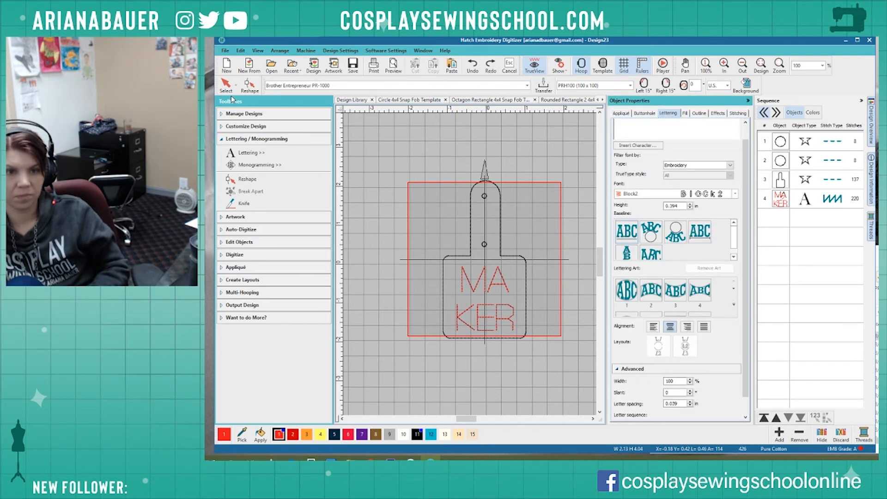
pyautogui.click(499, 285)
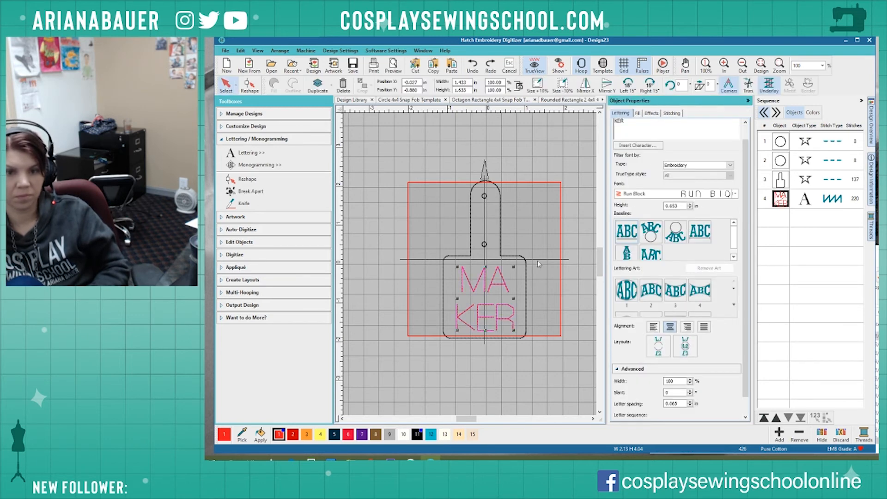
pyautogui.click(638, 113)
pyautogui.click(651, 113)
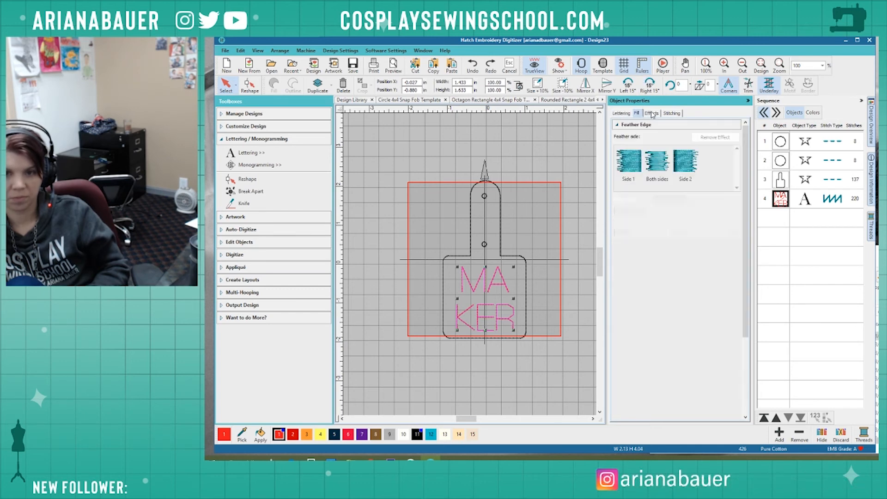
pyautogui.click(638, 114)
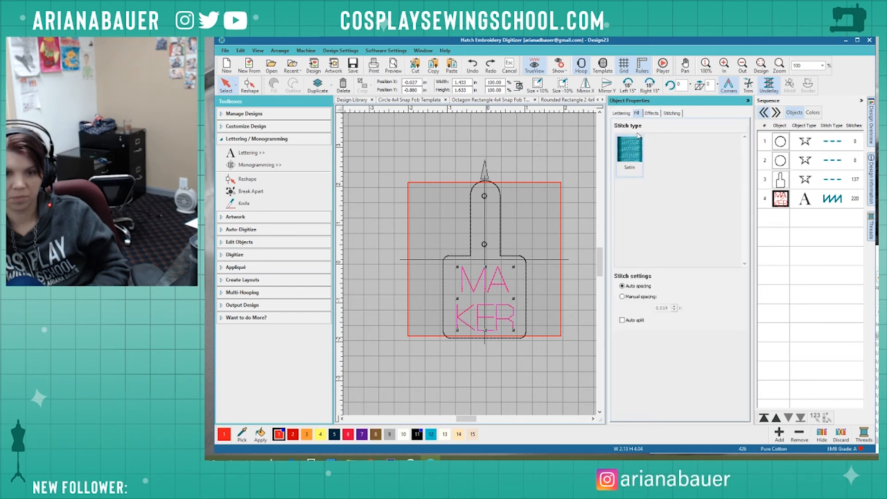
pyautogui.click(620, 114)
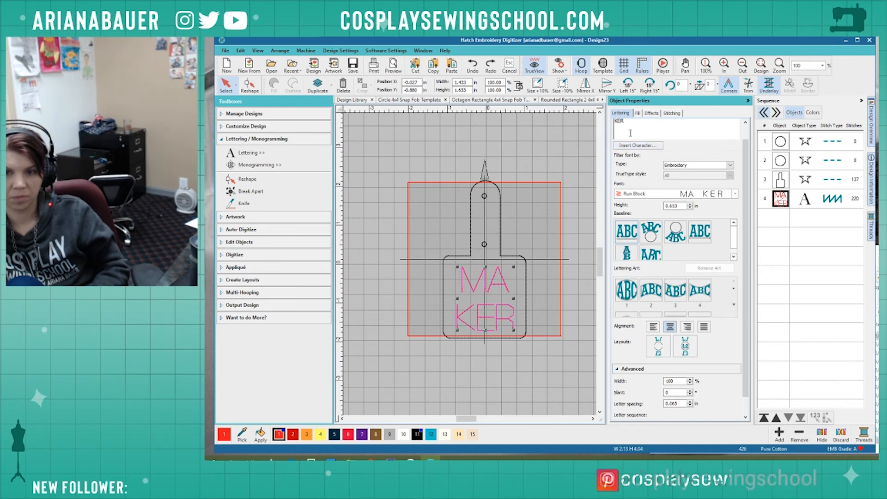
# Browse the embroidery fonts and try Veranda on the "MA" / "KER" lettering.
pyautogui.click(747, 129)
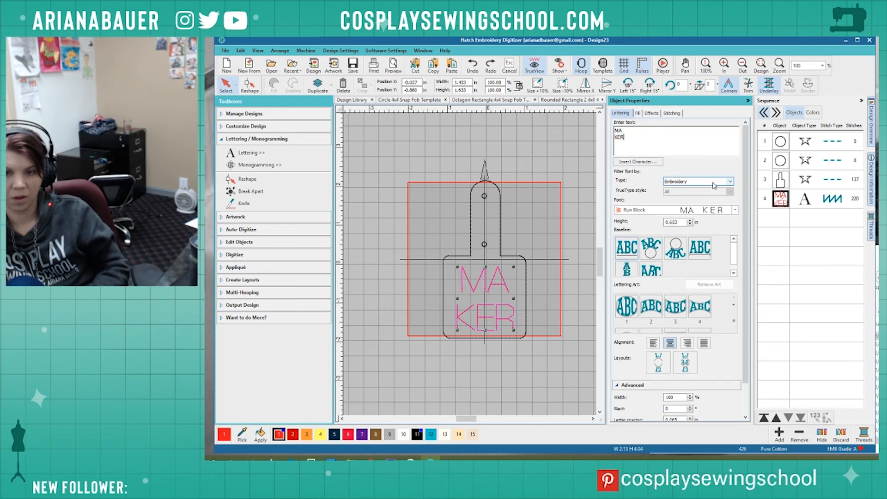
pyautogui.click(707, 211)
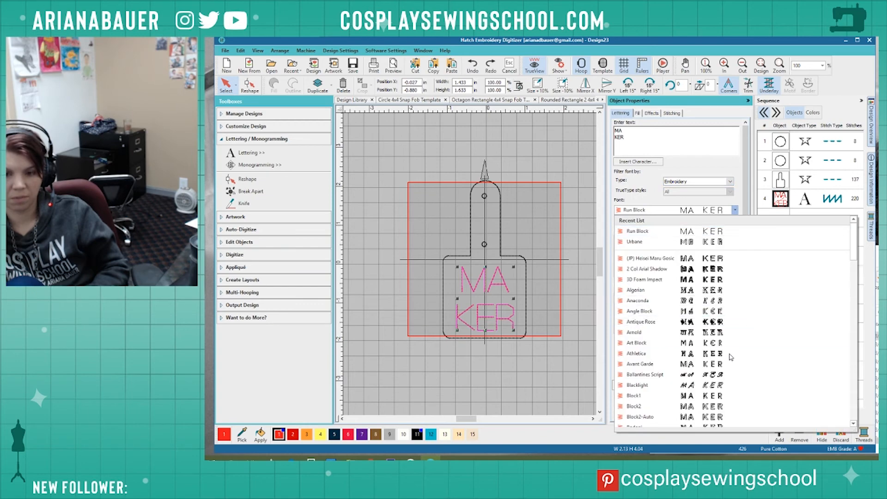
pyautogui.scroll(-2, 728, 359)
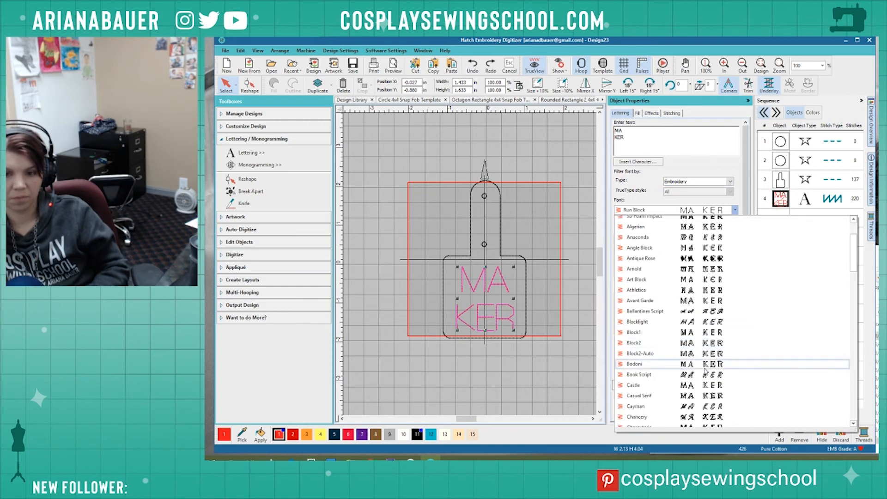
pyautogui.scroll(-7, 705, 370)
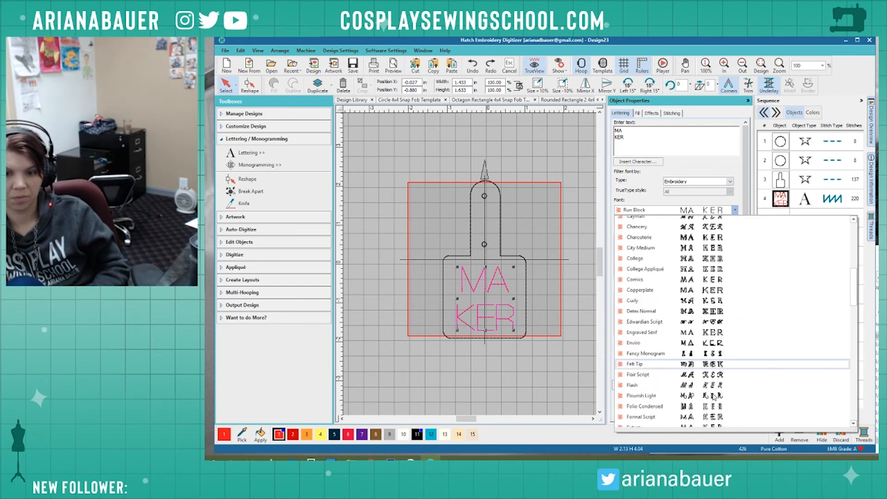
pyautogui.scroll(-9, 736, 416)
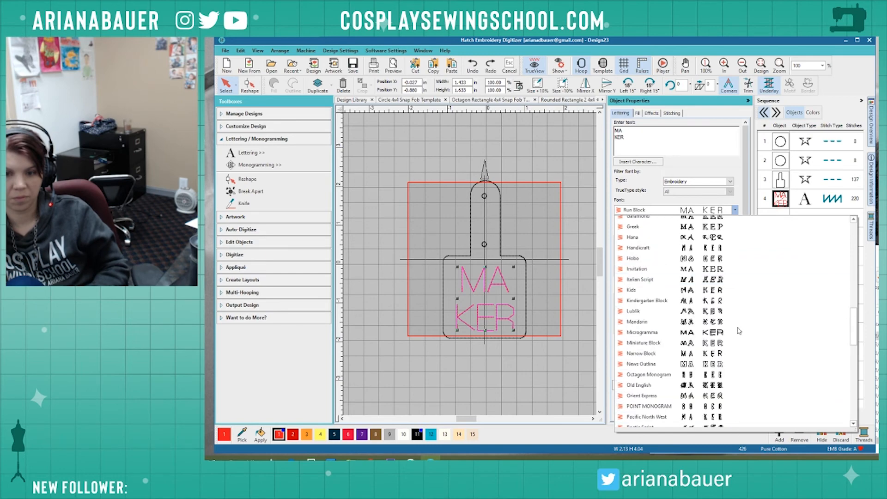
pyautogui.scroll(-8, 726, 369)
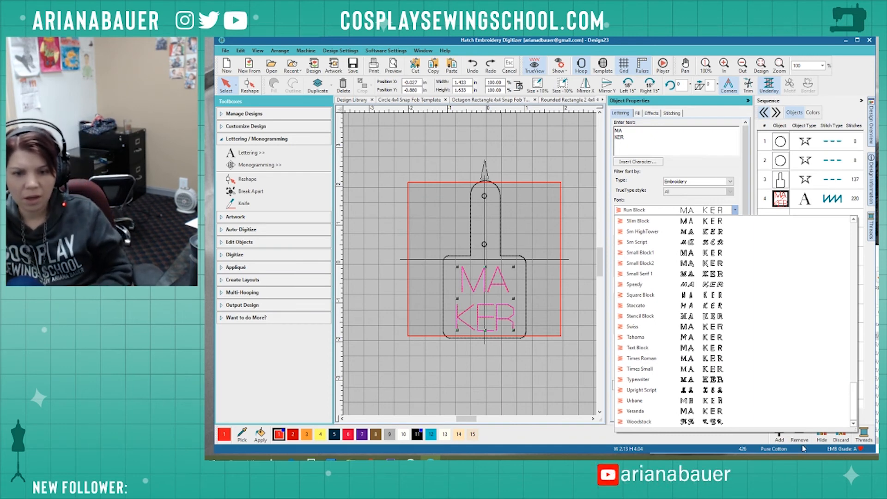
pyautogui.click(727, 413)
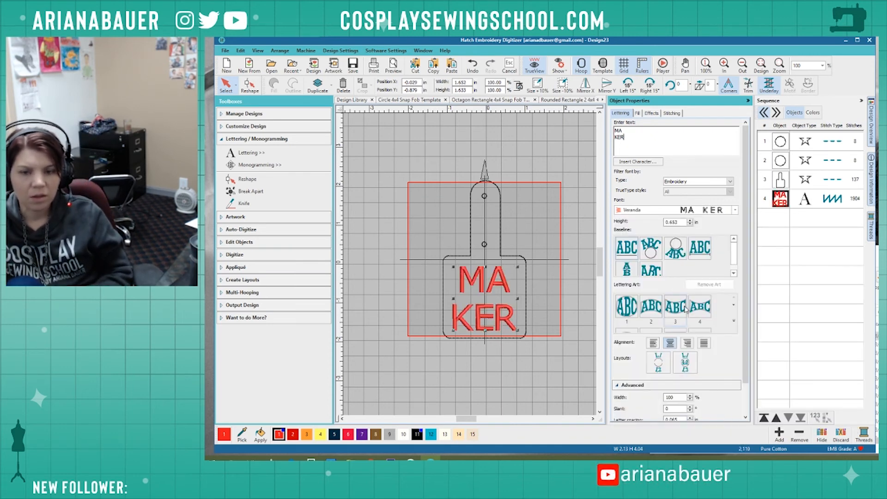
# Try the Block1 and Algerian fonts on the "MA" / "KER" lettering.
pyautogui.click(735, 212)
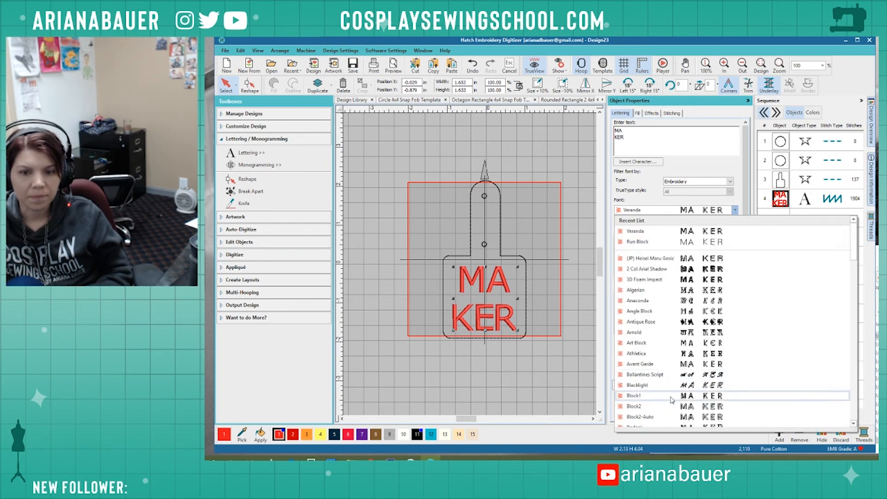
pyautogui.click(693, 396)
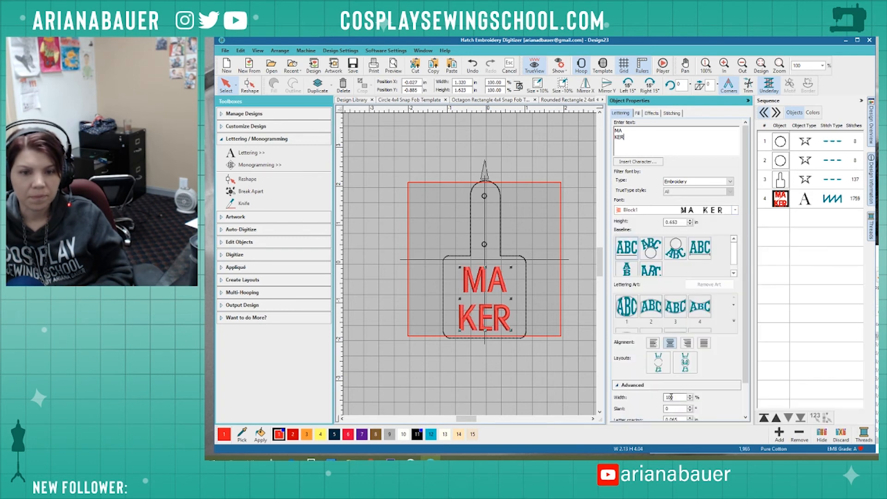
pyautogui.click(734, 211)
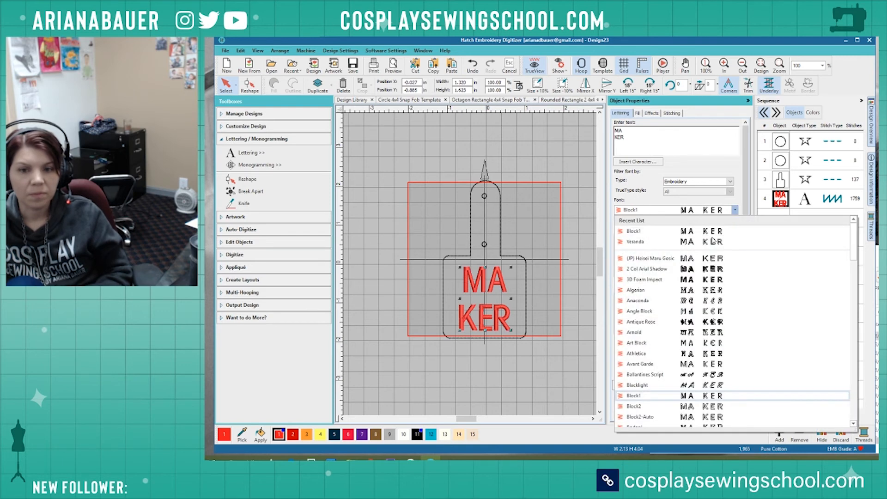
pyautogui.click(677, 291)
# Filter the lettering fonts to the TrueType type with the TrueType style All.
pyautogui.click(734, 210)
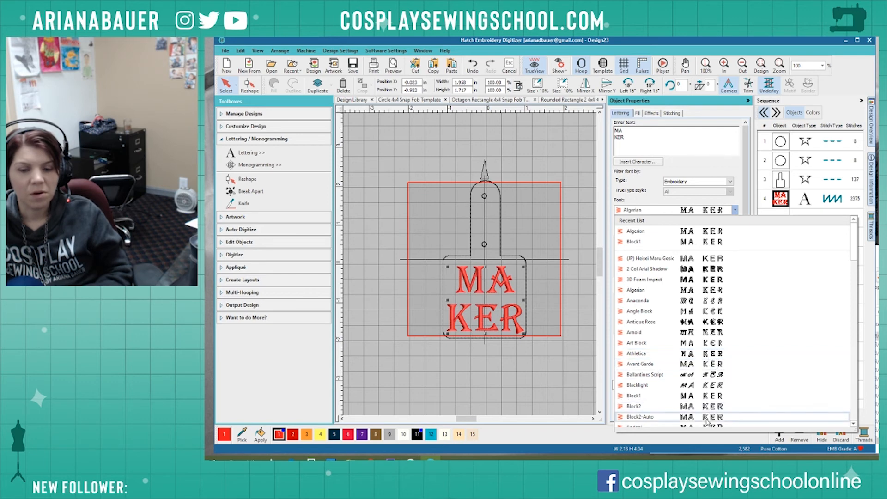
pyautogui.scroll(-4, 719, 406)
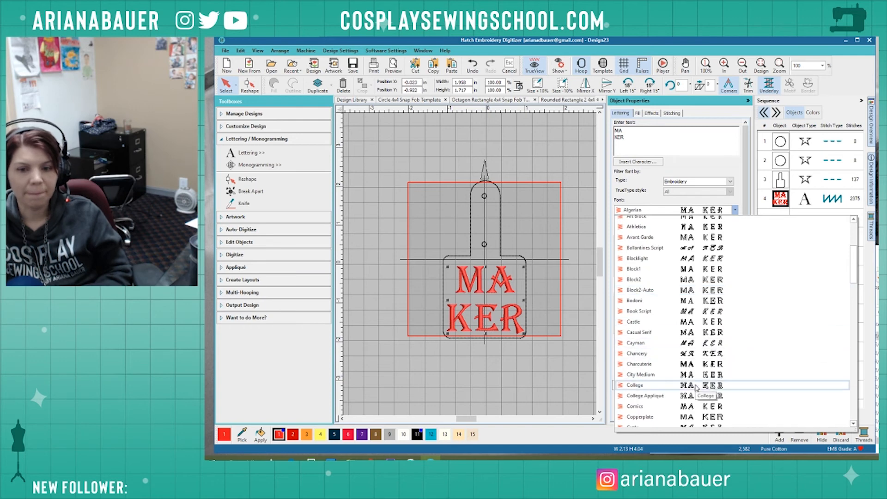
pyautogui.click(712, 185)
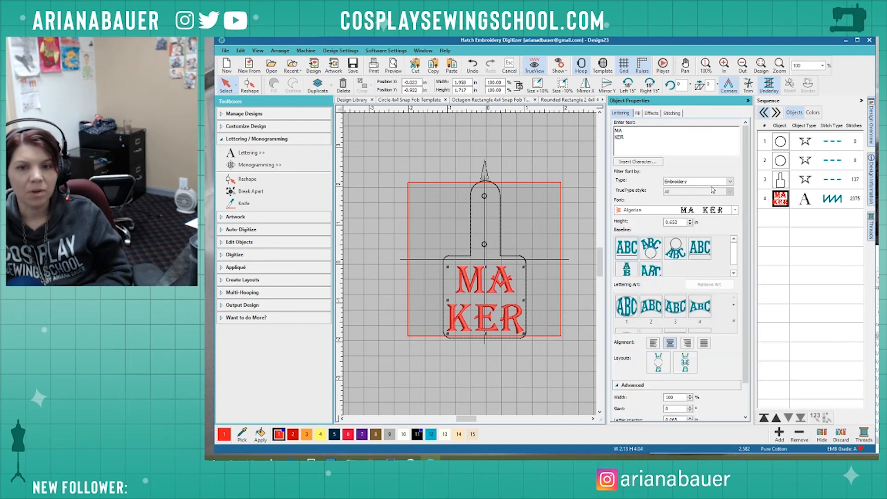
pyautogui.click(712, 185)
pyautogui.click(694, 200)
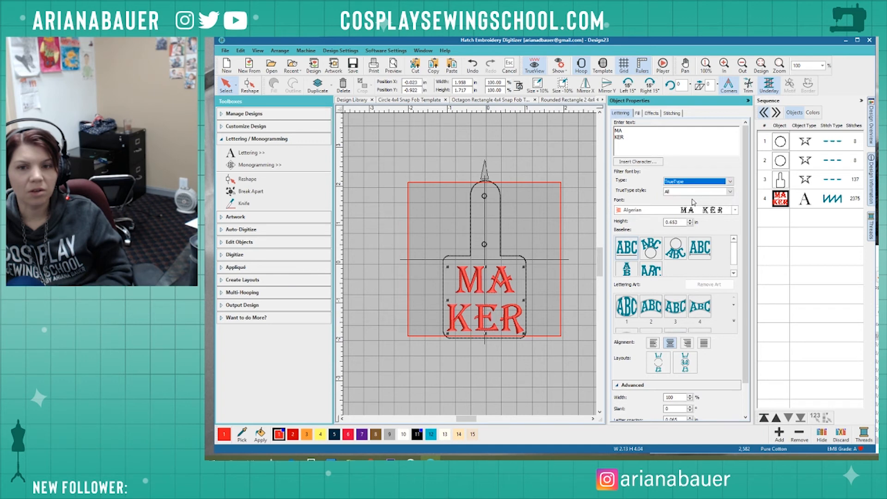
pyautogui.click(701, 191)
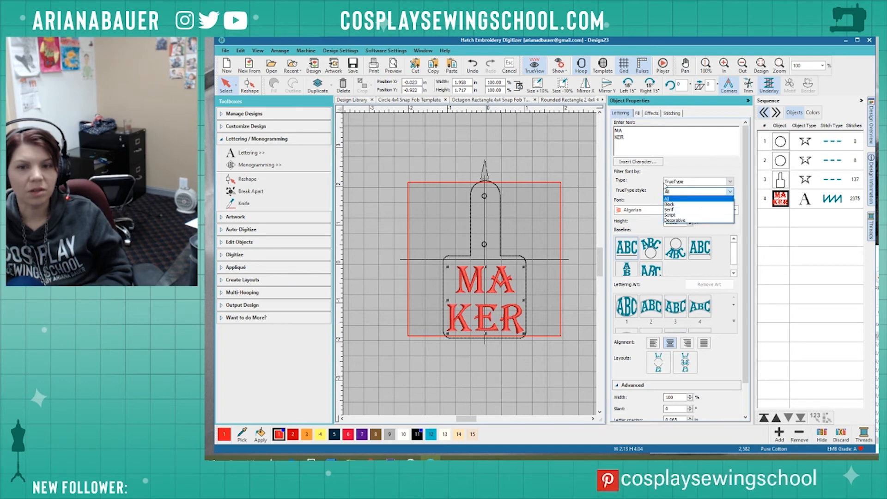
pyautogui.click(673, 199)
pyautogui.click(736, 210)
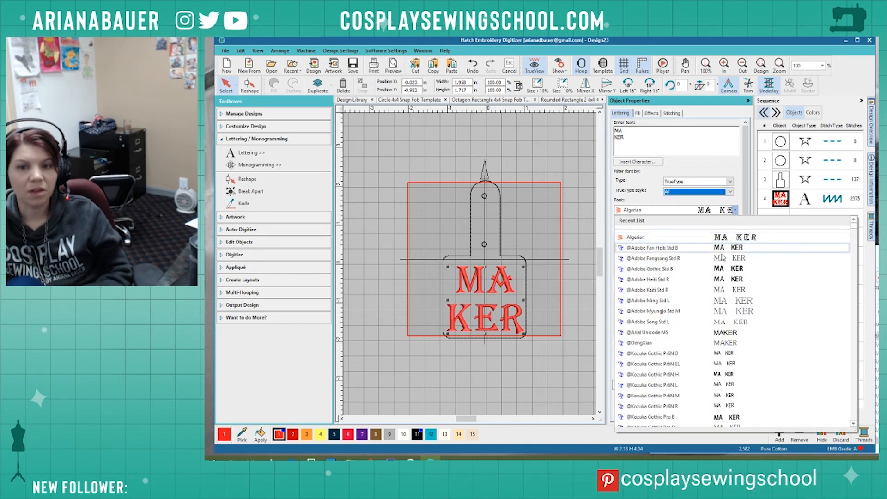
pyautogui.scroll(-9, 712, 286)
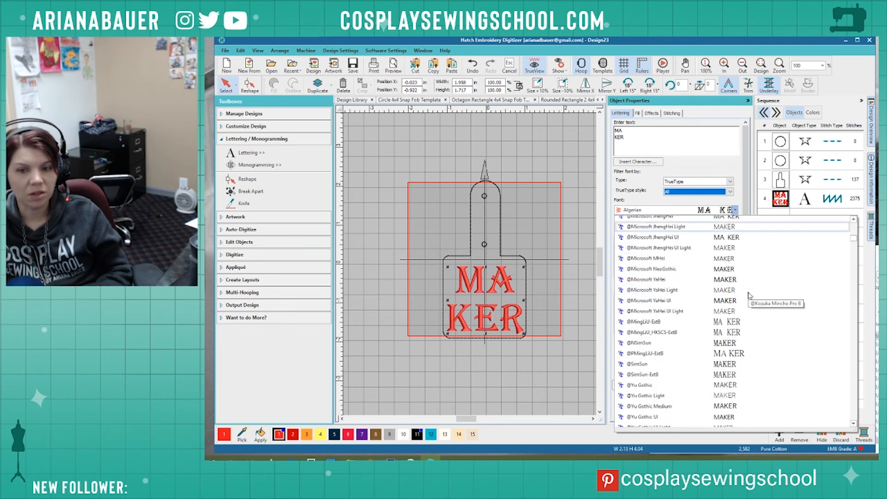
pyautogui.click(745, 300)
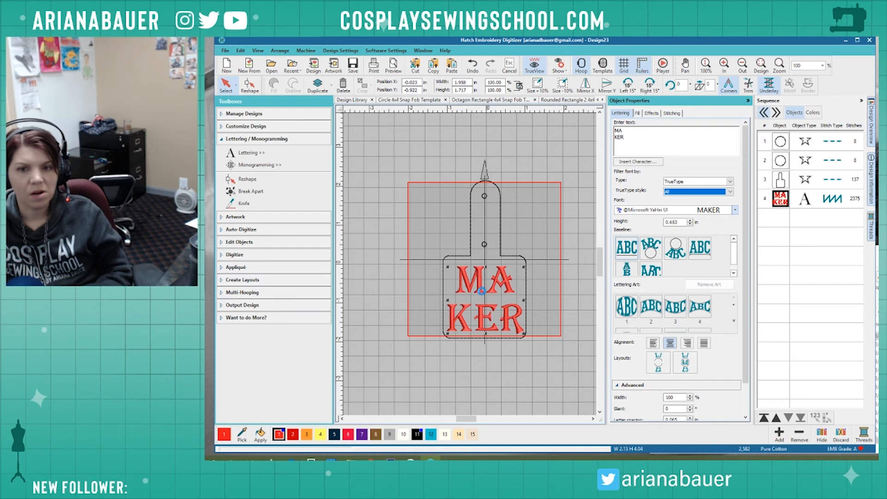
# Set the font of the "MA" / "KER" lettering to Acumin Pro Extra Light.
pyautogui.click(671, 213)
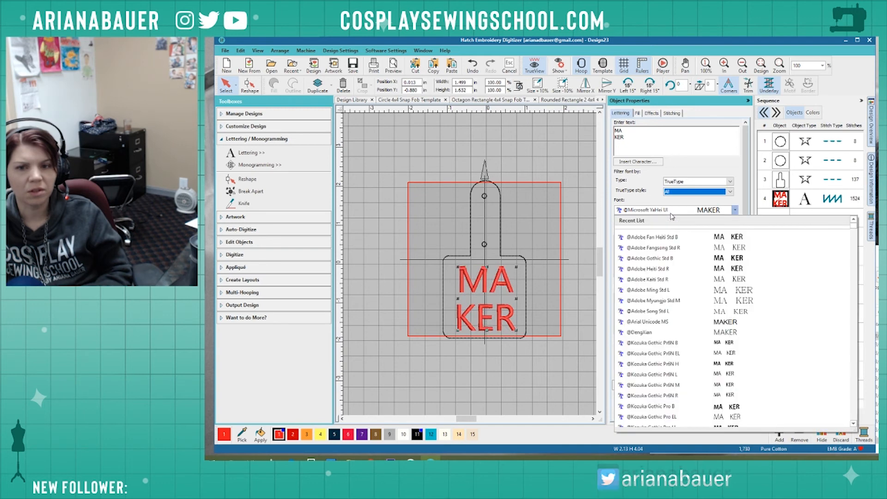
pyautogui.scroll(-10, 720, 351)
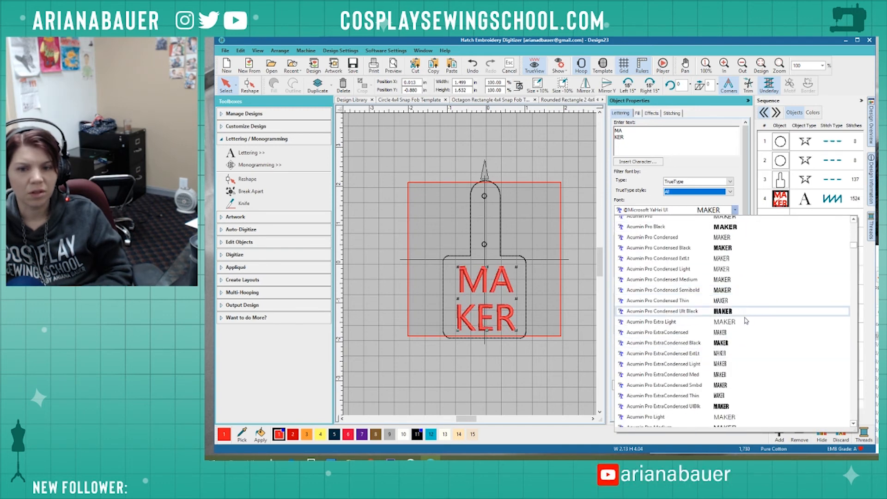
pyautogui.click(741, 321)
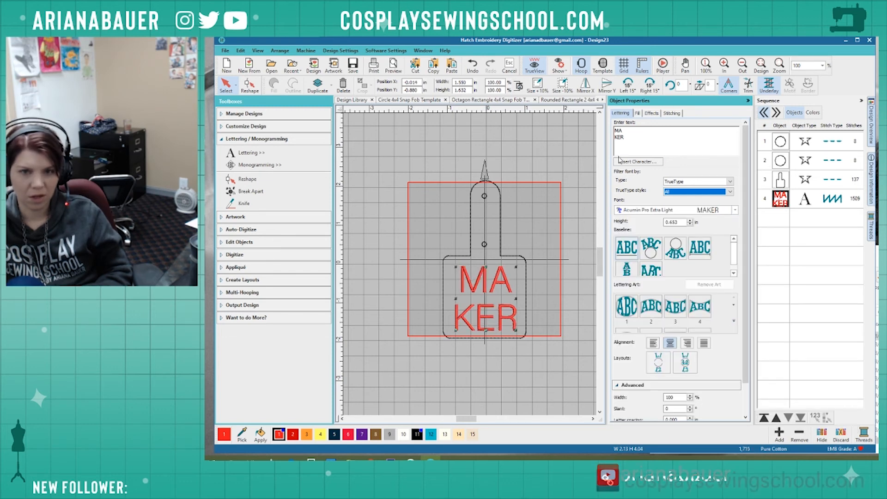
# Reduce the lettering text to "MA" only and place a duplicate of it directly below the original.
pyautogui.click(630, 144)
pyautogui.press('BackSpace')
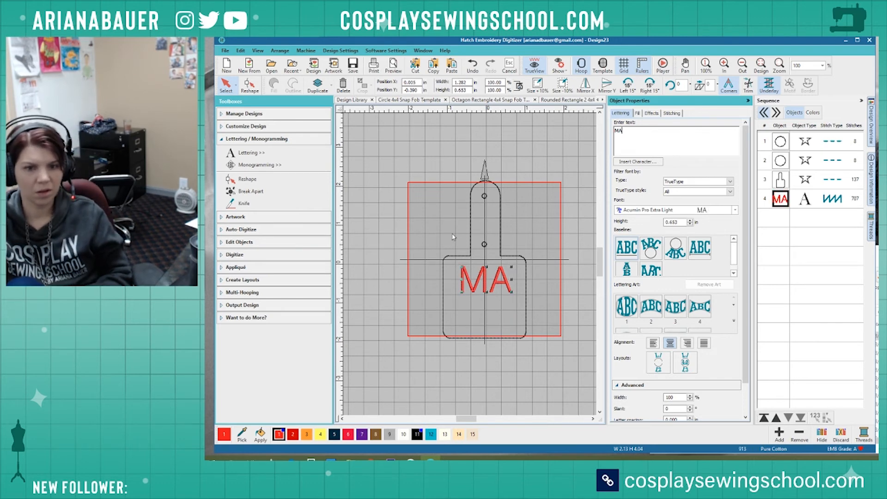
pyautogui.click(463, 278)
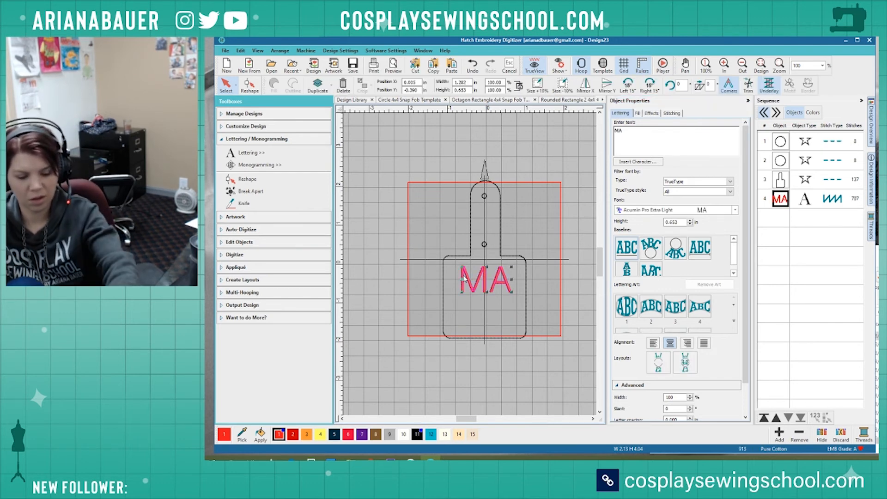
pyautogui.hotkey('ctrl', 'd')
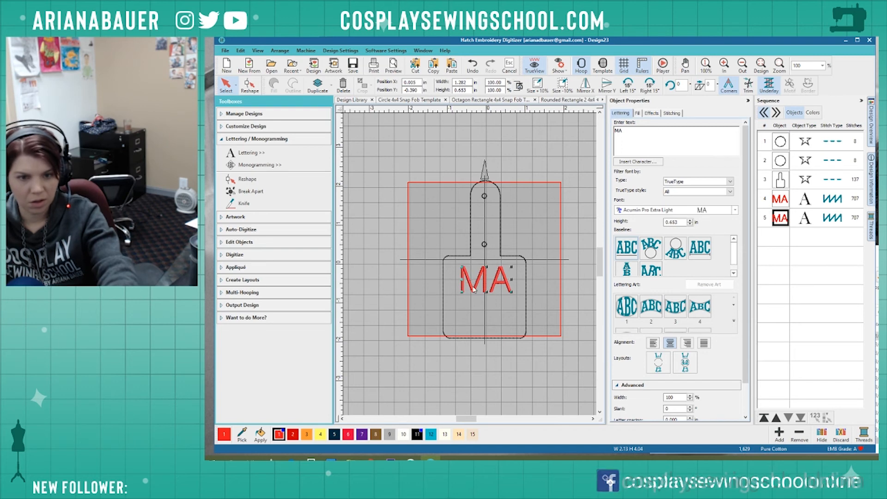
pyautogui.moveTo(475, 290); pyautogui.dragTo(475, 317)
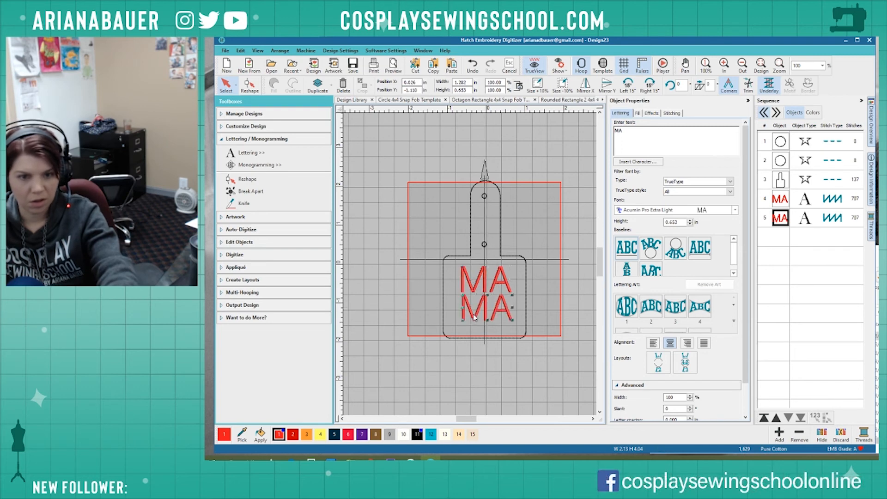
# Change the text of the lower lettering copy to "KER".
pyautogui.doubleClick(645, 142)
pyautogui.write('KER')
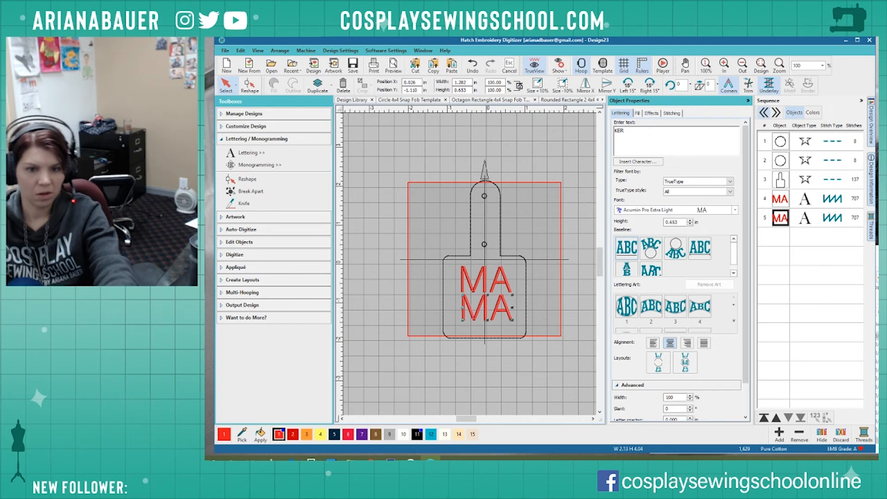
pyautogui.press('Return')
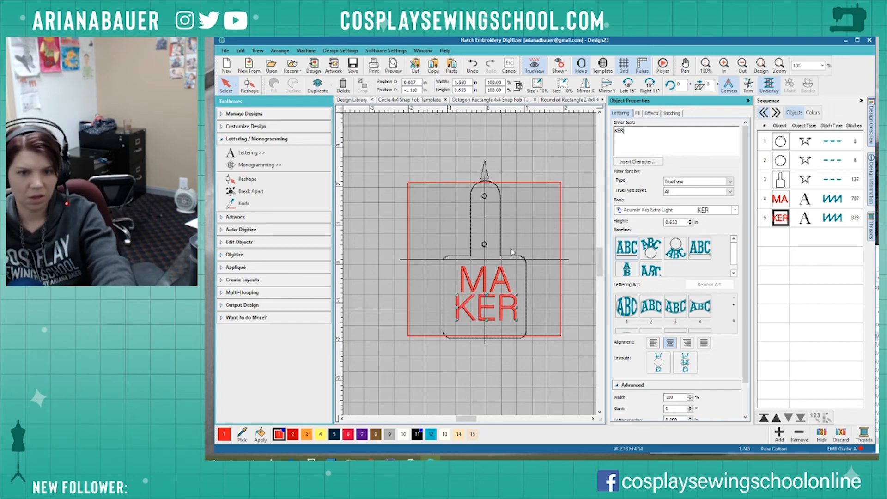
# Enlarge the "MA" lettering proportionally to about 1.55 by 0.79 in, matching the width of "KER".
pyautogui.scroll(2, 469, 264)
pyautogui.scroll(1, 469, 265)
pyautogui.click(465, 279)
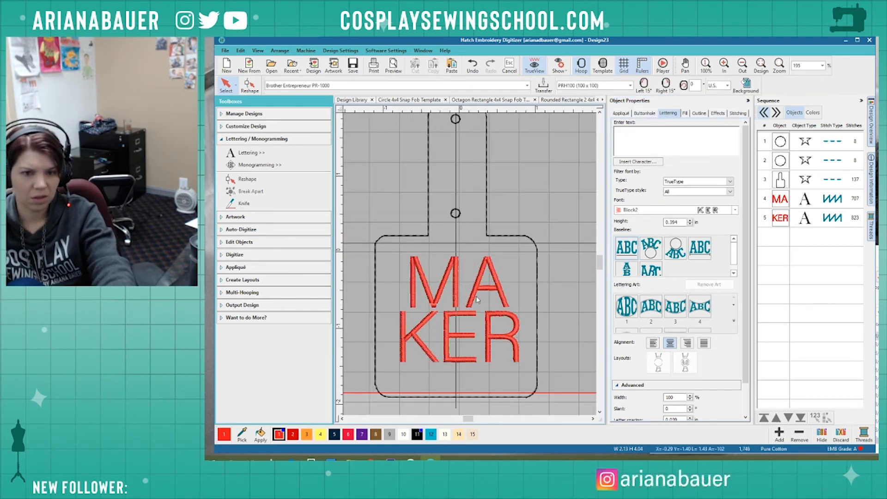
pyautogui.click(471, 303)
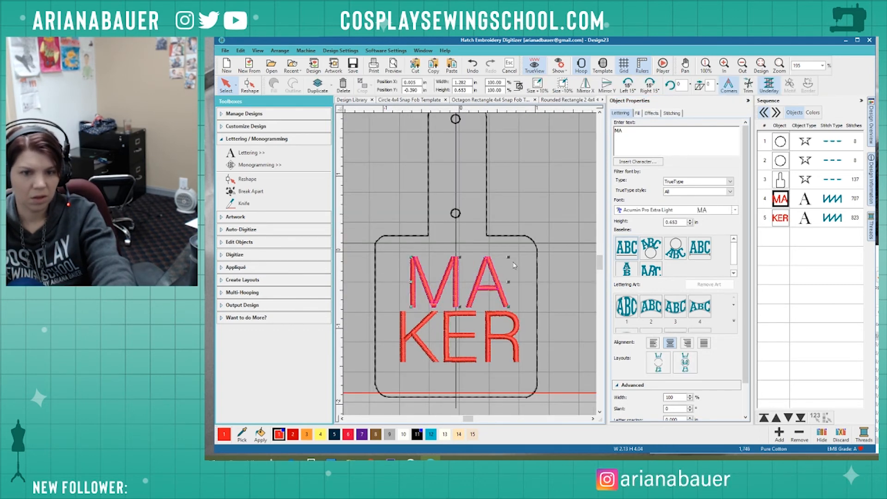
pyautogui.moveTo(508, 258); pyautogui.dragTo(520, 254)
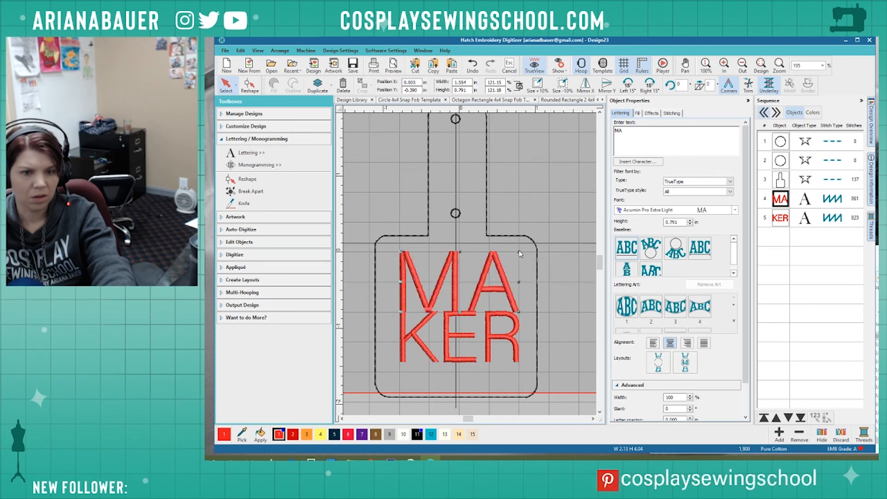
# Nudge the "KER" lettering down about 0.04 in to leave a small gap below "MA".
pyautogui.click(473, 342)
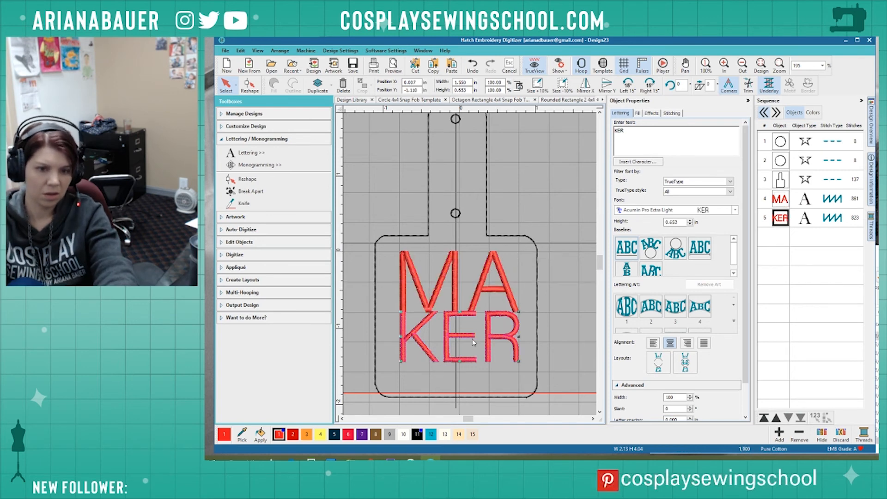
pyautogui.press('Down')
pyautogui.press('Down')
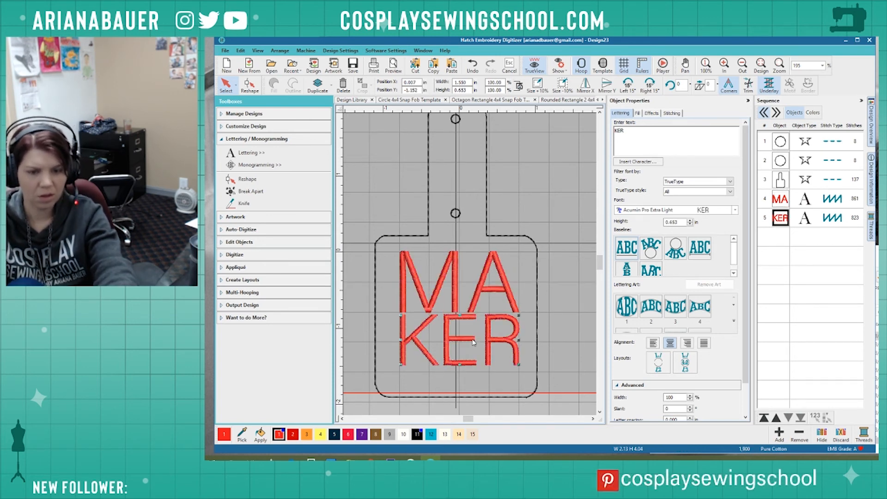
# Select both lettering lines and nudge them together down about 0.12 in and slightly left to centre them in the rounded rectangle.
pyautogui.keyDown('ctrl'); pyautogui.click(459, 280); pyautogui.keyUp('ctrl')
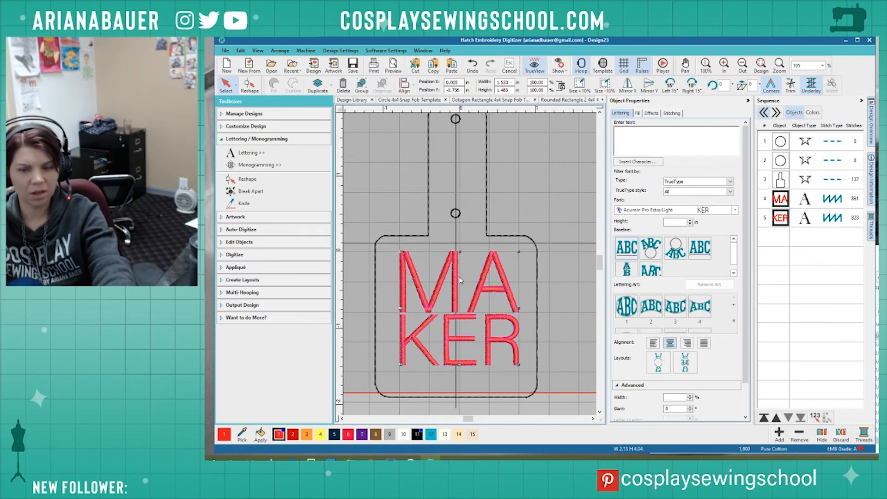
pyautogui.press('Down')
pyautogui.press('Down')
pyautogui.press('Down')
pyautogui.press('Down')
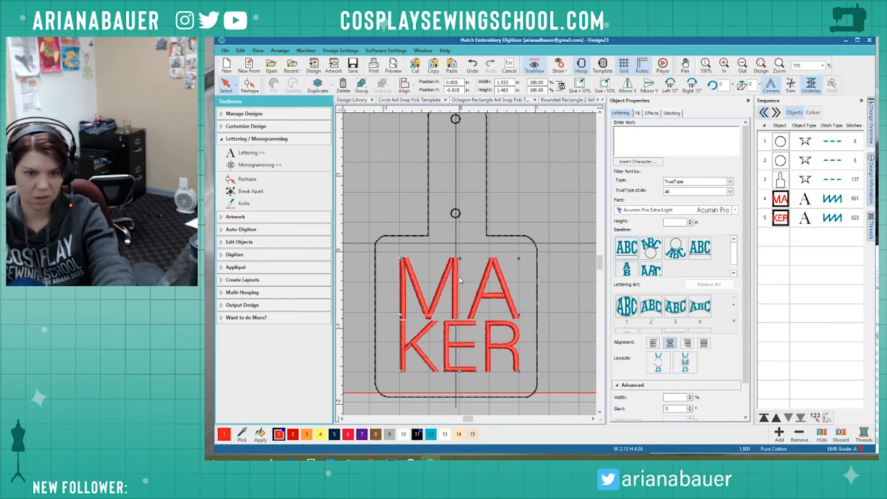
pyautogui.press('Left')
pyautogui.press('Left')
pyautogui.press('Left')
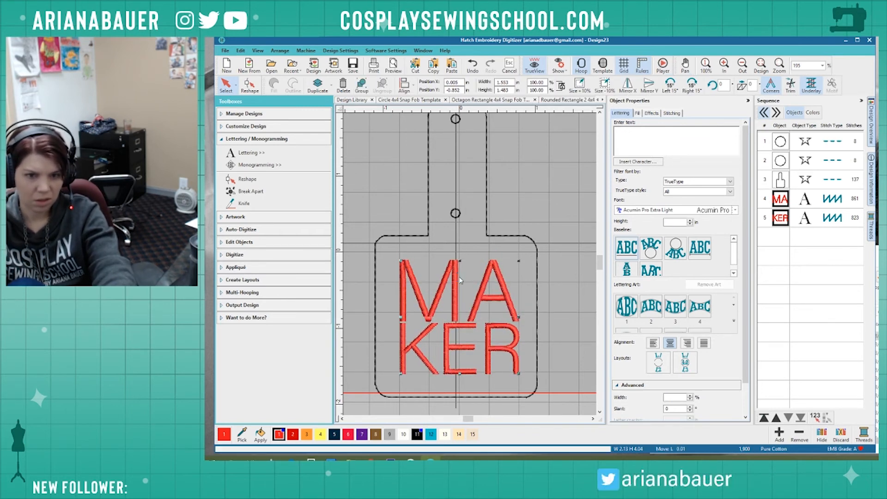
# Nudge both lettering lines left about 0.06 in to centre them in the fob, and recolour them with white thread colour 10.
pyautogui.press('Right')
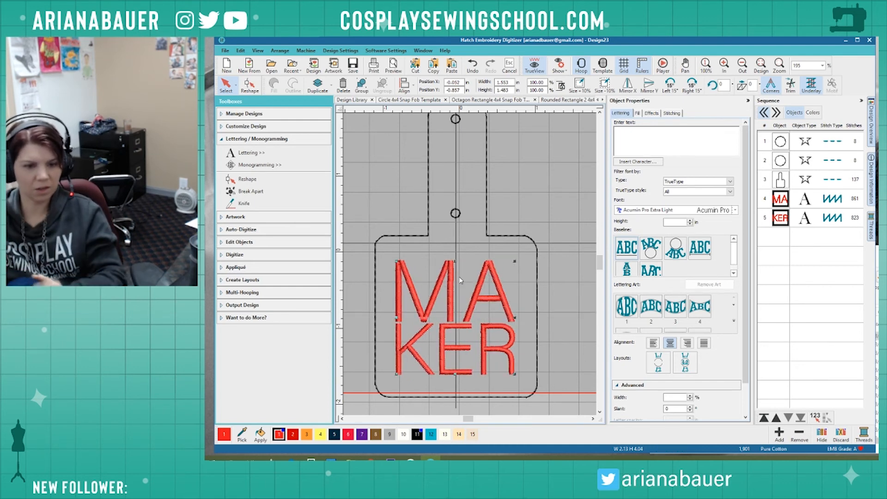
pyautogui.click(307, 435)
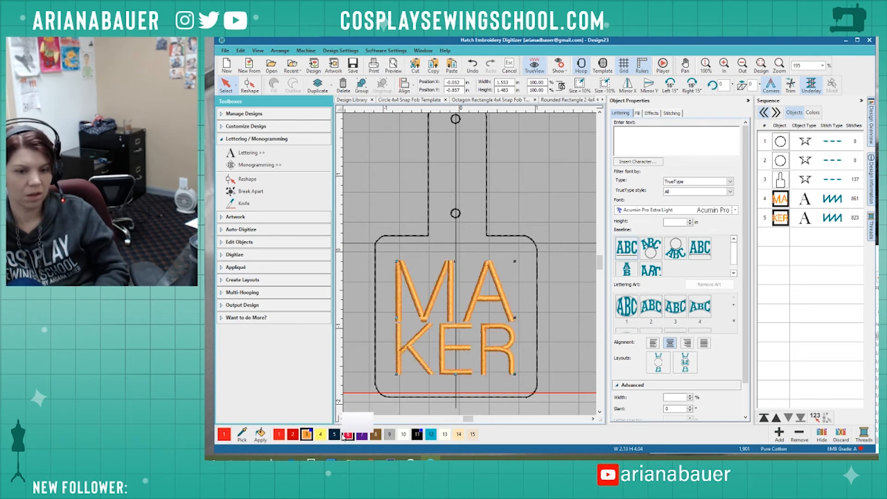
pyautogui.click(405, 433)
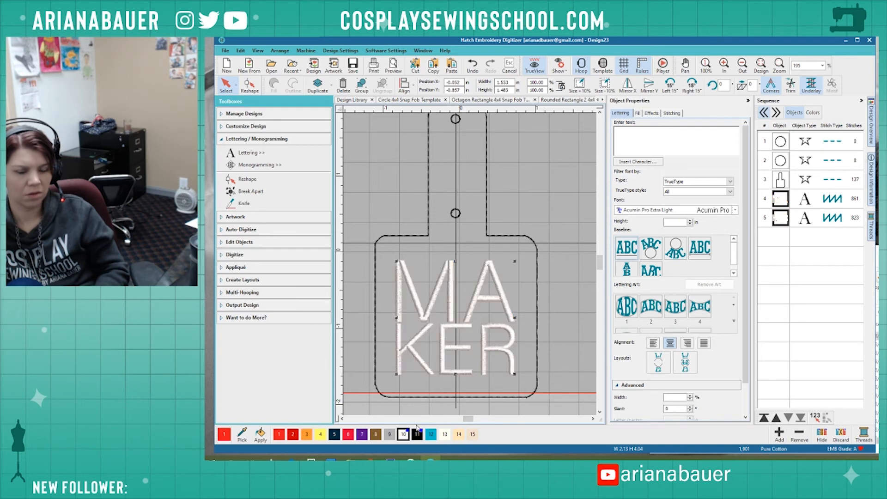
pyautogui.click(549, 290)
pyautogui.scroll(-3, 469, 266)
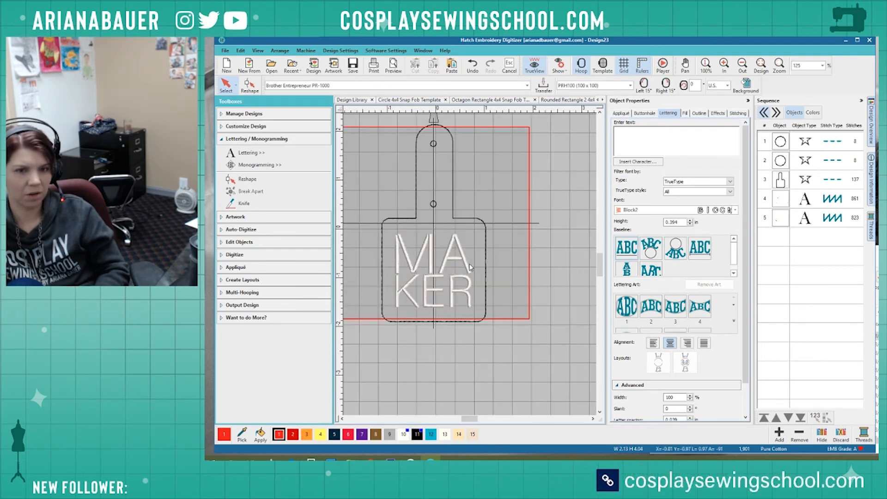
pyautogui.scroll(-1, 439, 245)
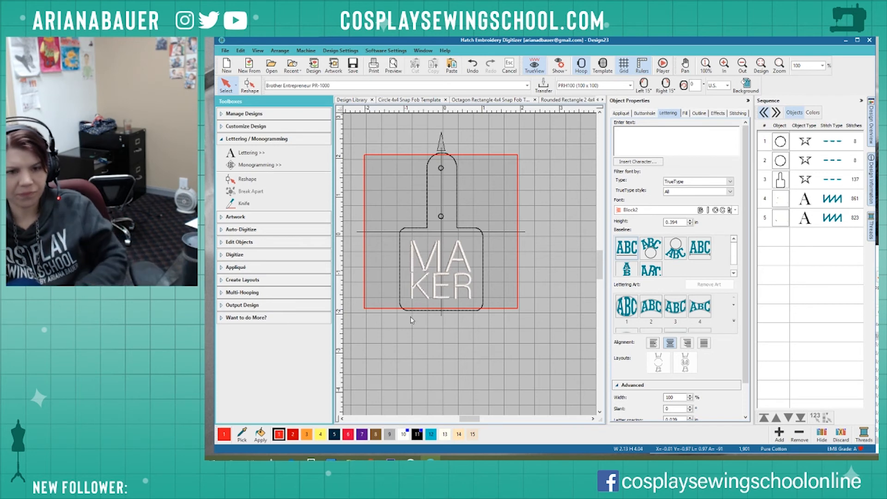
# Nudge the "KER" lettering down about 0.03 in to widen the gap below "MA".
pyautogui.click(436, 298)
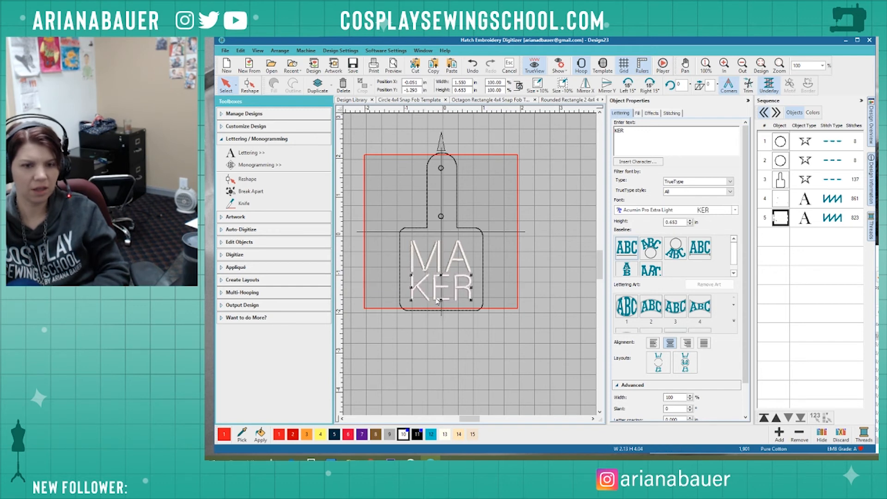
pyautogui.press('Down')
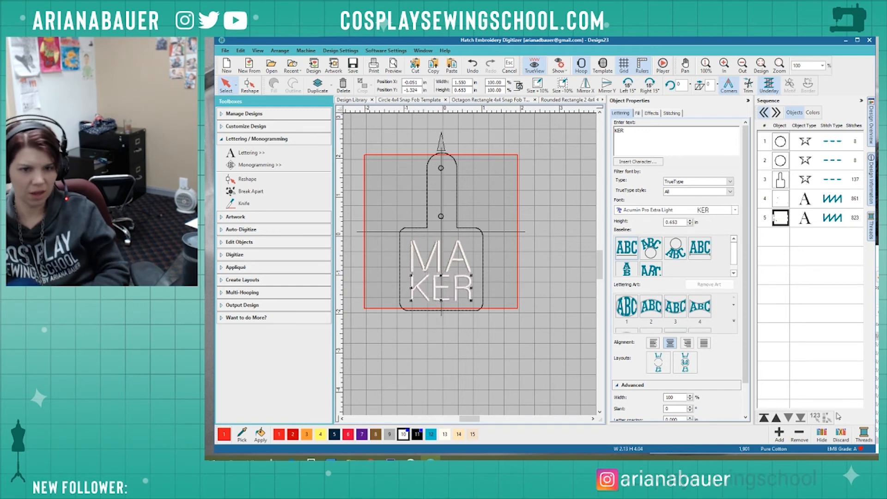
pyautogui.click(481, 341)
pyautogui.scroll(2, 410, 282)
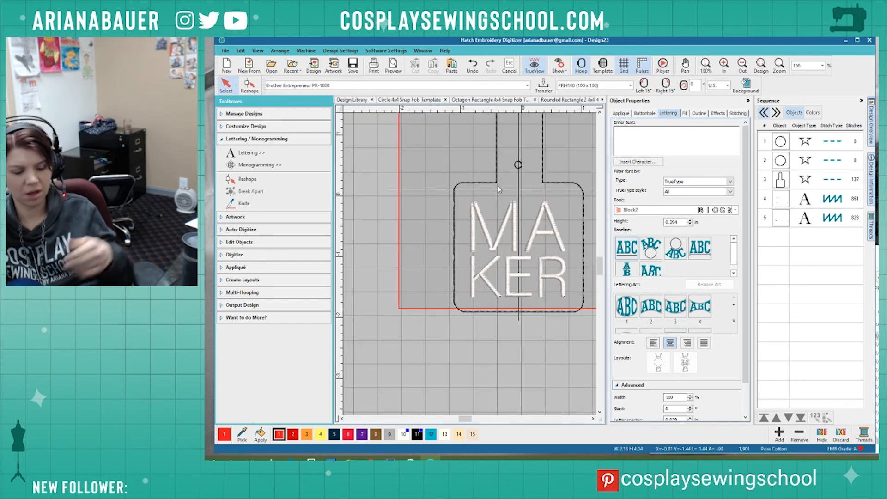
# Rotate the whole design, fob outline and lettering together, by 45 degrees.
pyautogui.hotkey('ctrl', 'a')
pyautogui.scroll(-2, 470, 264)
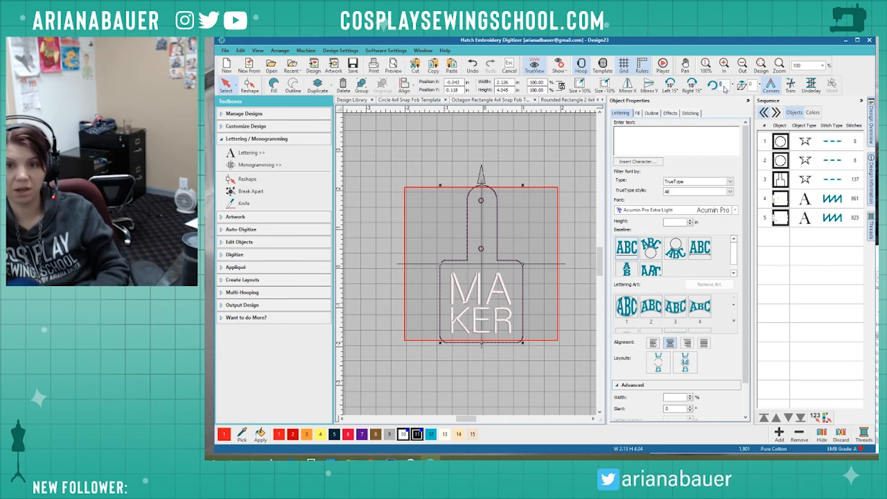
pyautogui.write('45')
pyautogui.press('Return')
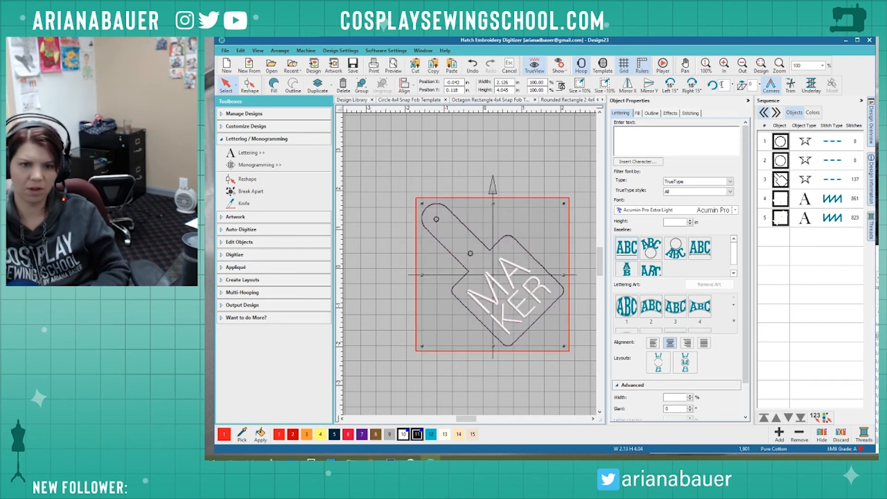
pyautogui.click(347, 241)
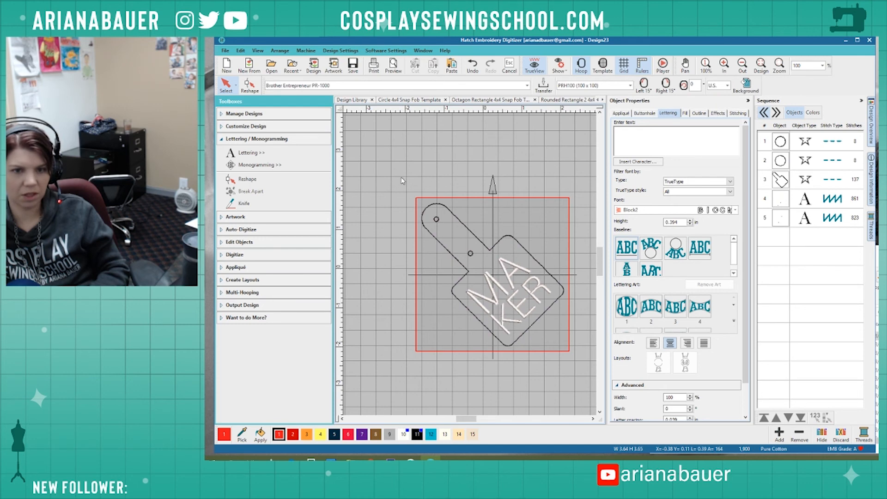
# Recolour every object in the design with white thread colour 10.
pyautogui.moveTo(574, 291); pyautogui.dragTo(515, 273)
pyautogui.hotkey('ctrl', 'a')
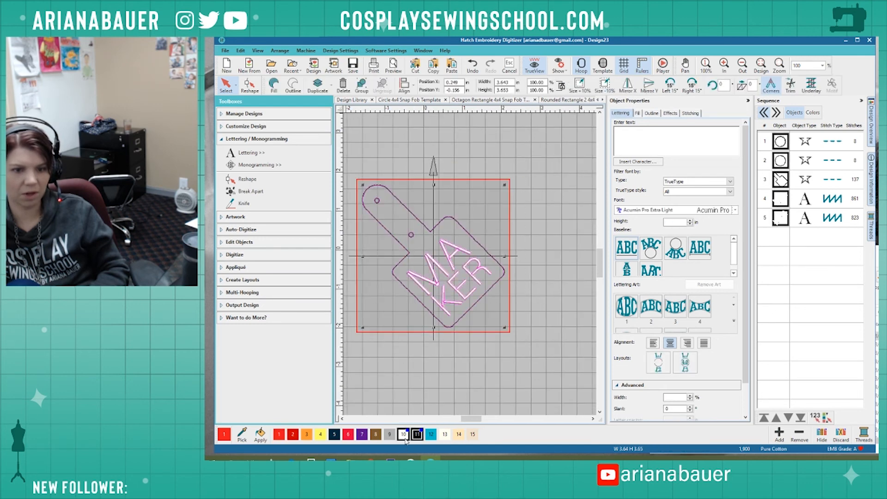
pyautogui.click(437, 372)
pyautogui.scroll(-2, 433, 367)
pyautogui.scroll(2, 470, 259)
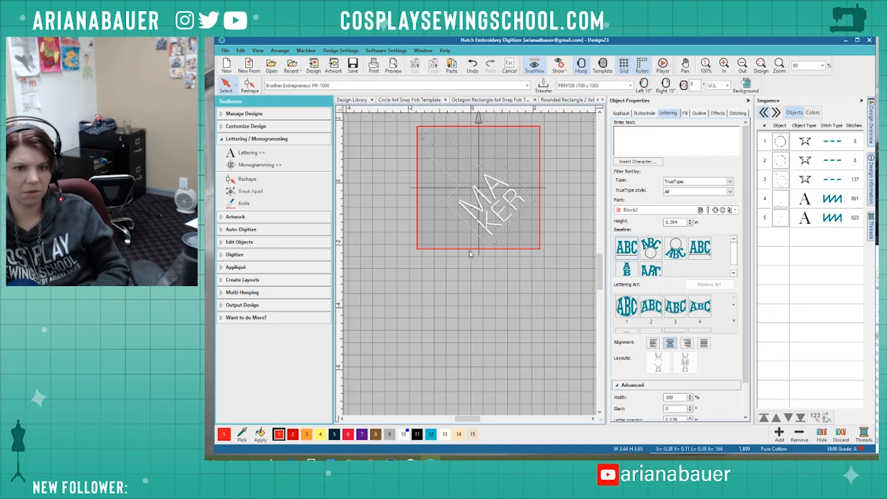
# Convert the fob outline to an appliqué object.
pyautogui.click(464, 187)
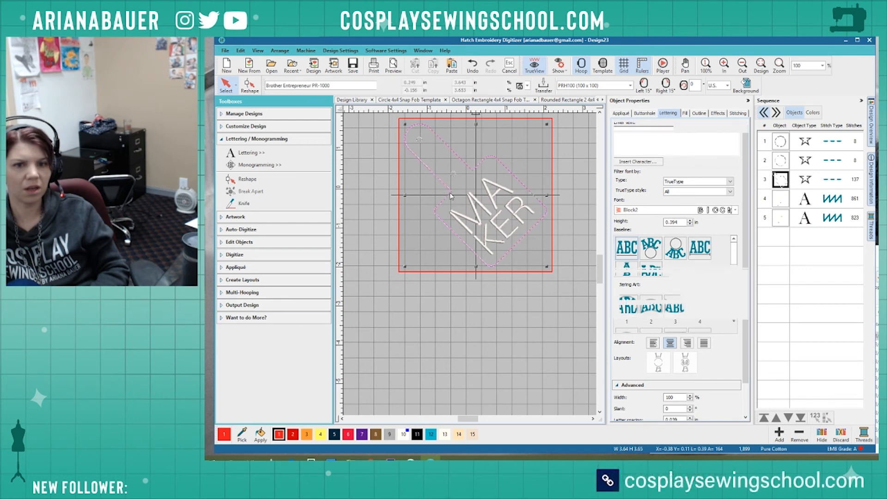
pyautogui.click(250, 267)
pyautogui.click(255, 215)
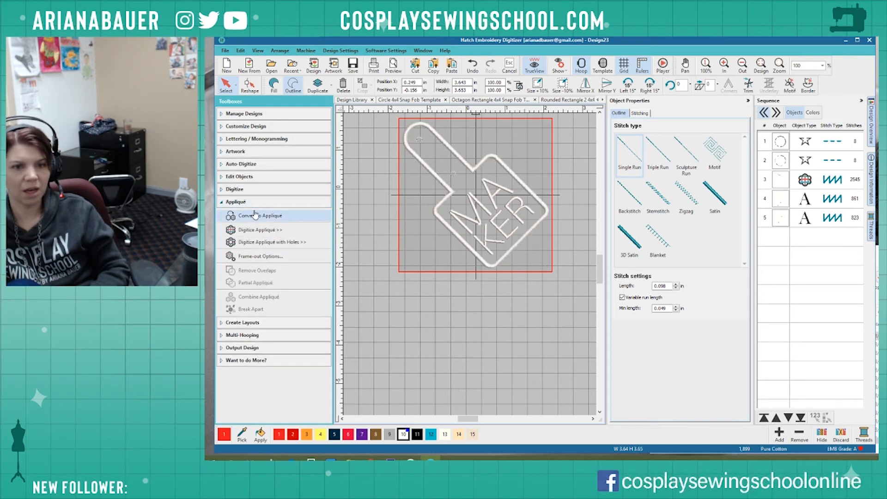
pyautogui.scroll(-2, 428, 219)
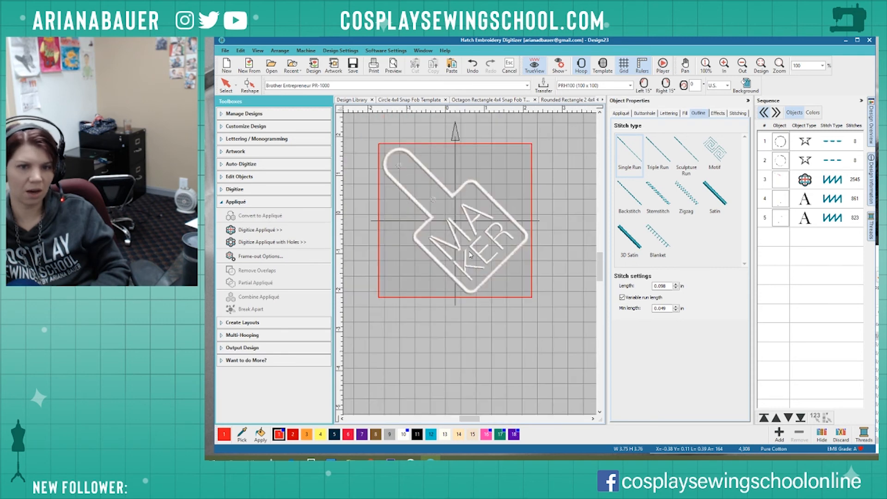
pyautogui.scroll(1, 470, 246)
# Try the trim-in-place style on the fob appliqué, and return it to pre-cut with placement line only.
pyautogui.click(494, 304)
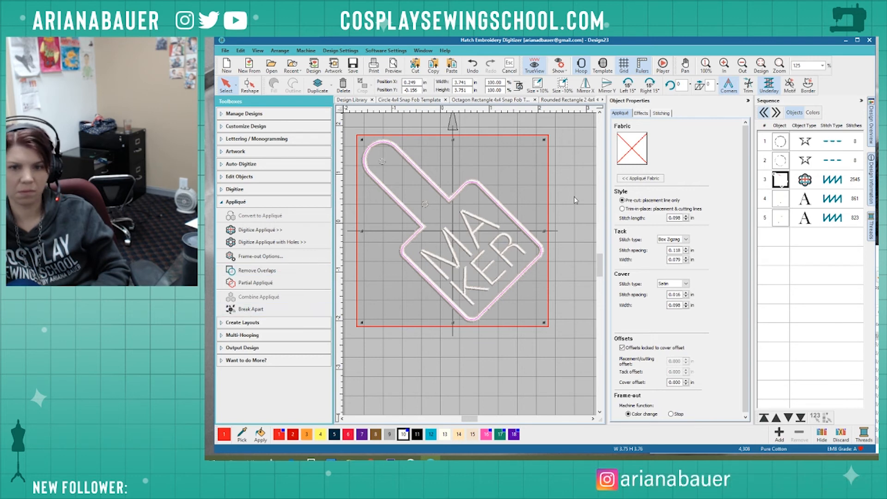
pyautogui.click(624, 209)
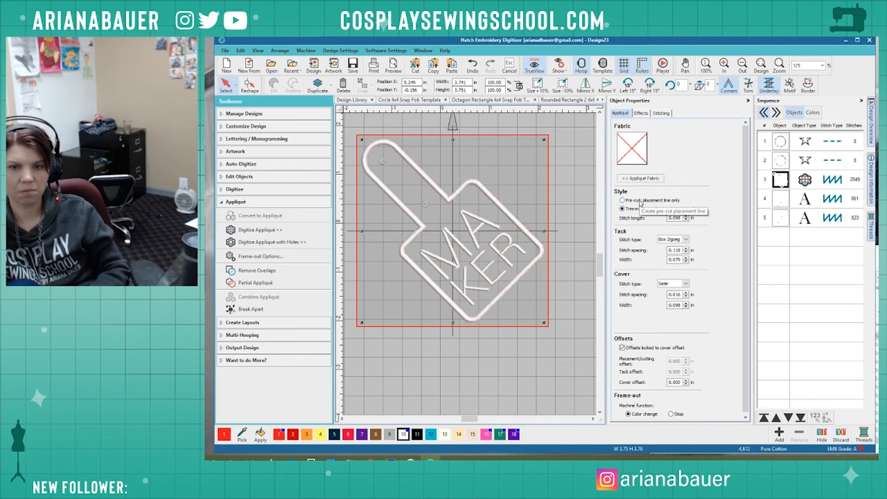
pyautogui.click(640, 202)
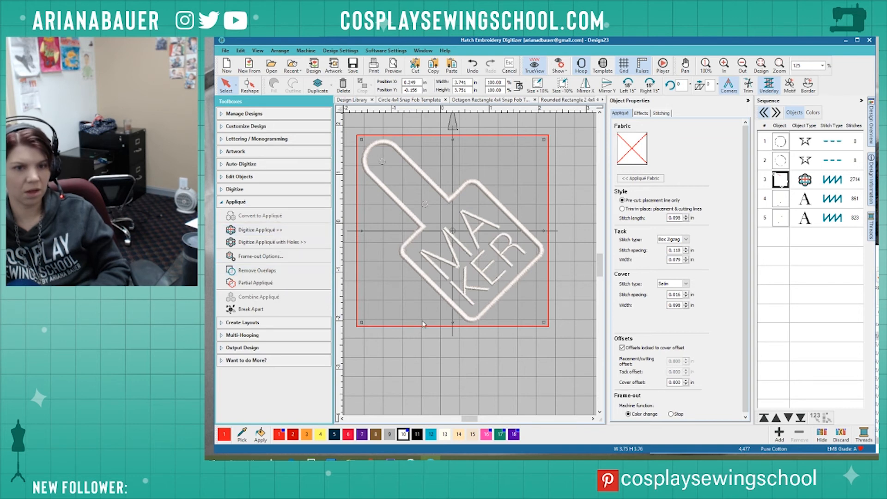
pyautogui.hscroll(-5, 423, 324)
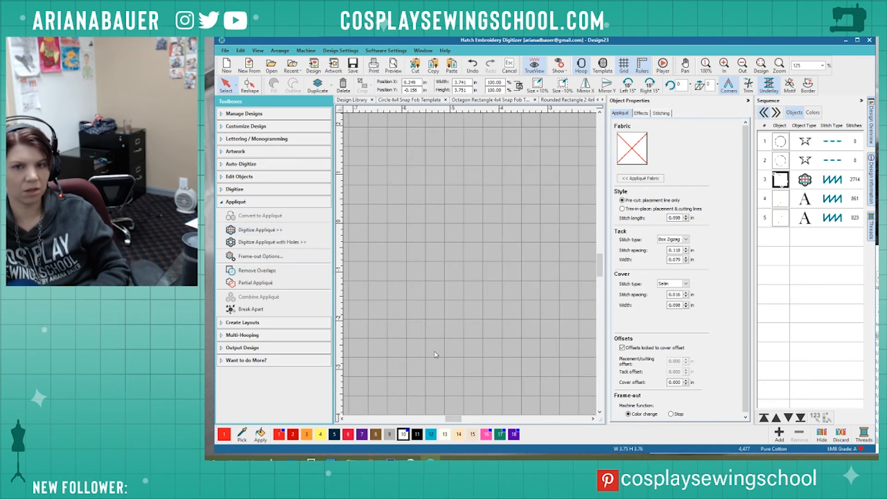
pyautogui.press('1')
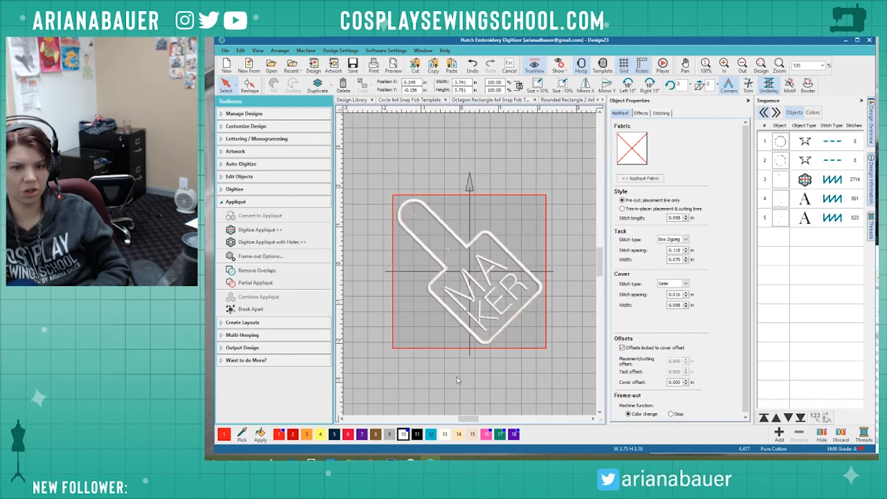
# Break apart the fob appliqué, including its remaining cover object, into separate placement, tack-down and satin cover objects.
pyautogui.click(463, 321)
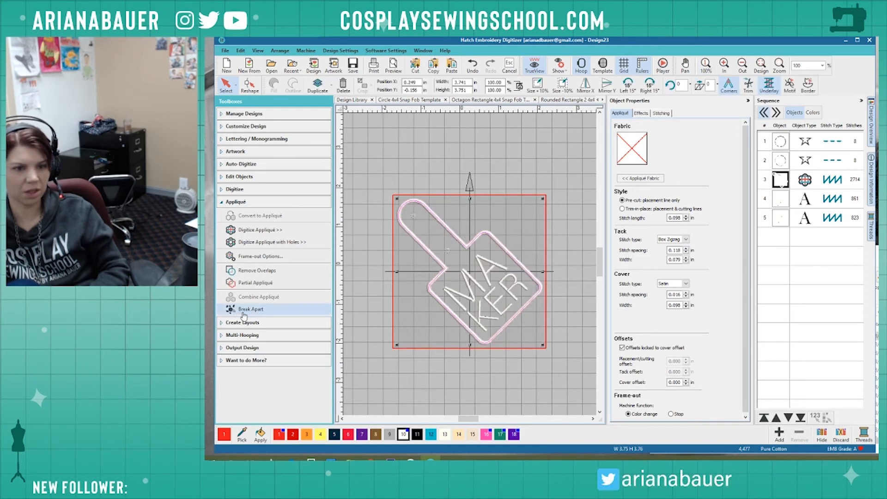
pyautogui.click(244, 310)
pyautogui.click(566, 301)
pyautogui.click(481, 337)
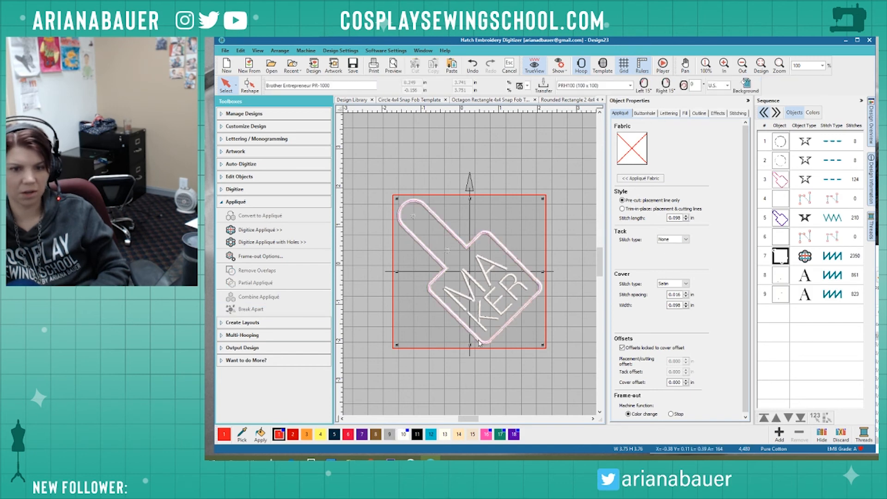
pyautogui.click(252, 310)
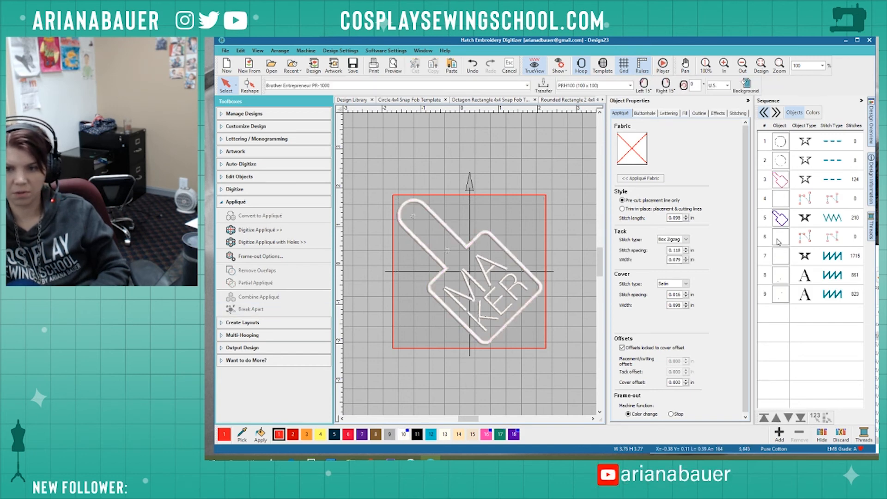
# Move the placement line, tack-down and their frame-out objects to the start of the stitching sequence, ahead of the two snap circles.
pyautogui.click(782, 186)
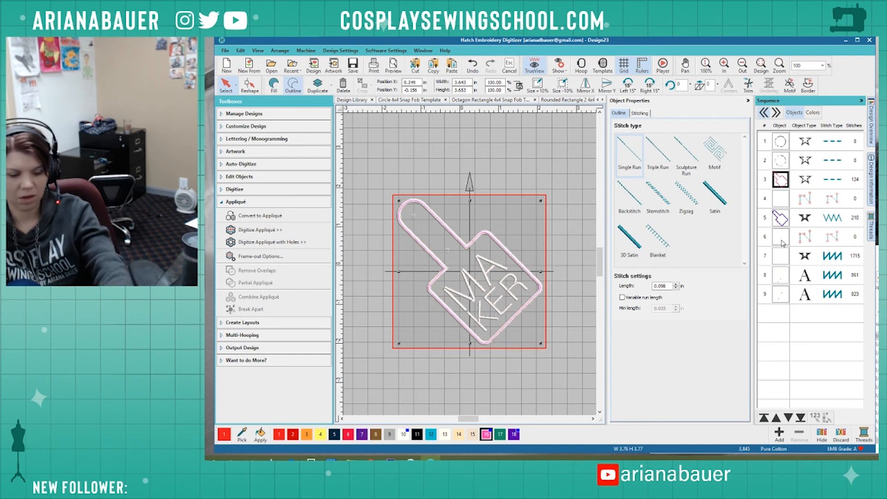
pyautogui.keyDown('shift'); pyautogui.click(782, 242); pyautogui.keyUp('shift')
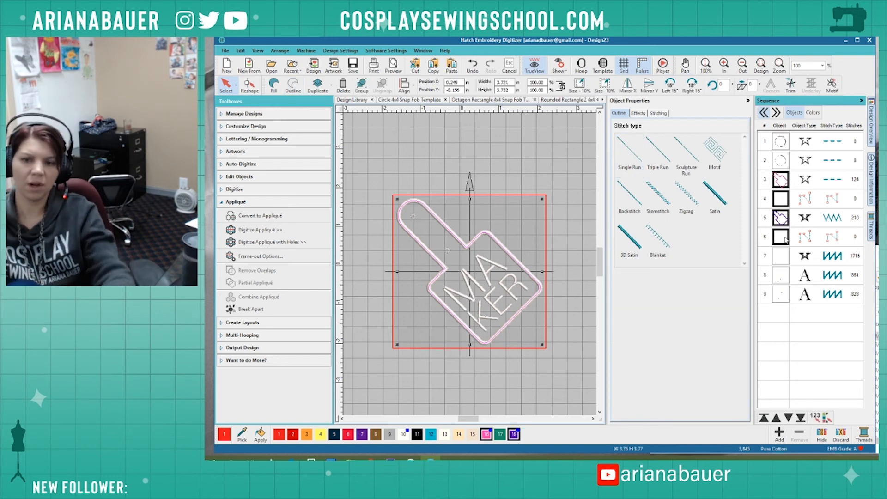
pyautogui.click(763, 417)
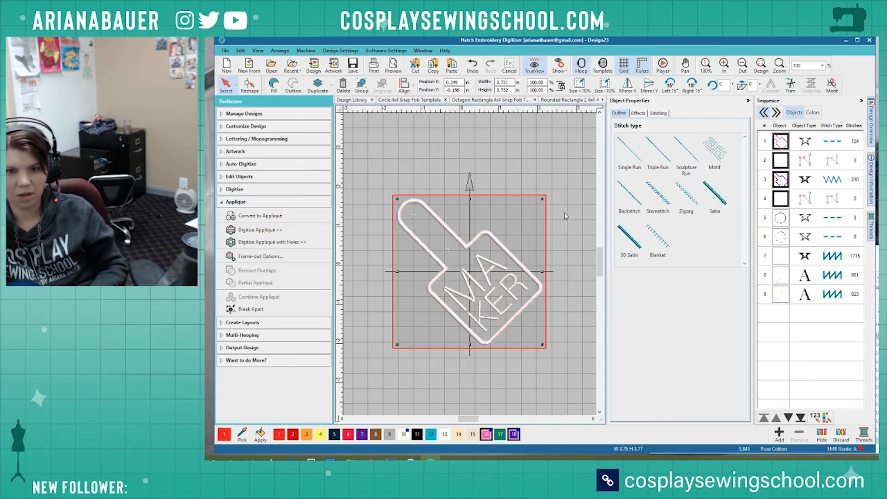
pyautogui.click(566, 216)
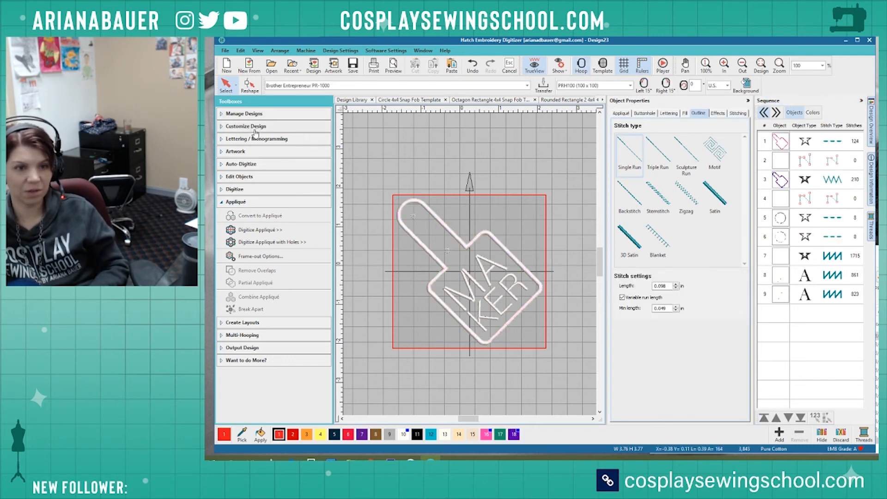
# Open the background and display colour settings for the design.
pyautogui.click(252, 128)
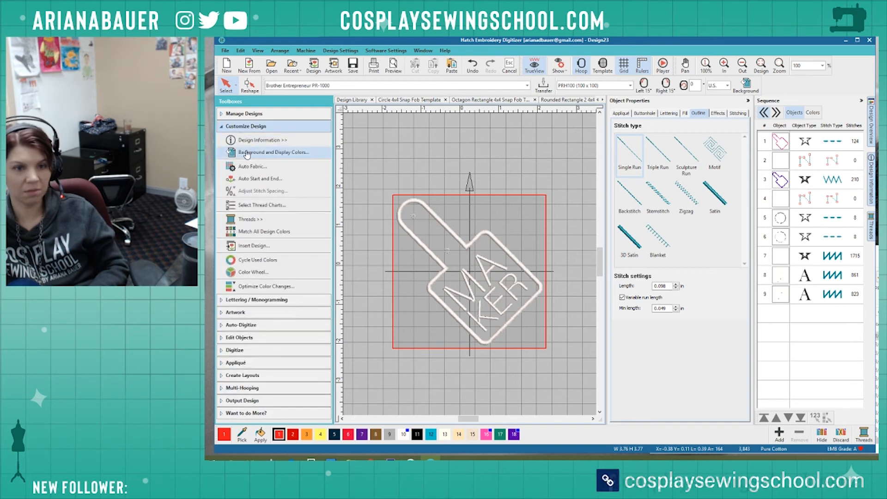
pyautogui.click(268, 152)
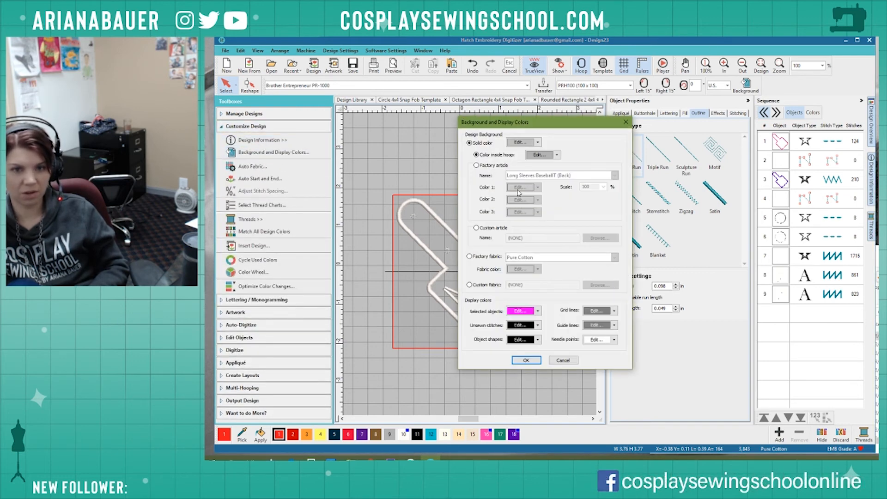
# Set the design background color inside the hoop to black.
pyautogui.click(537, 156)
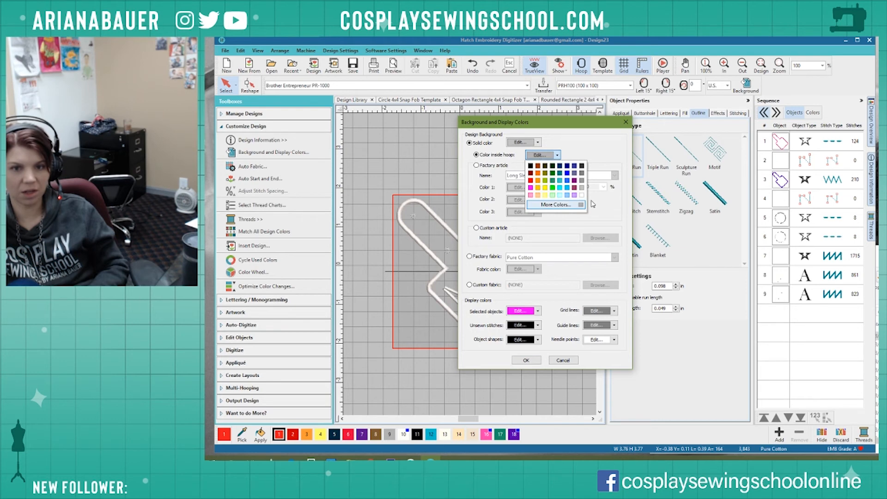
pyautogui.click(530, 167)
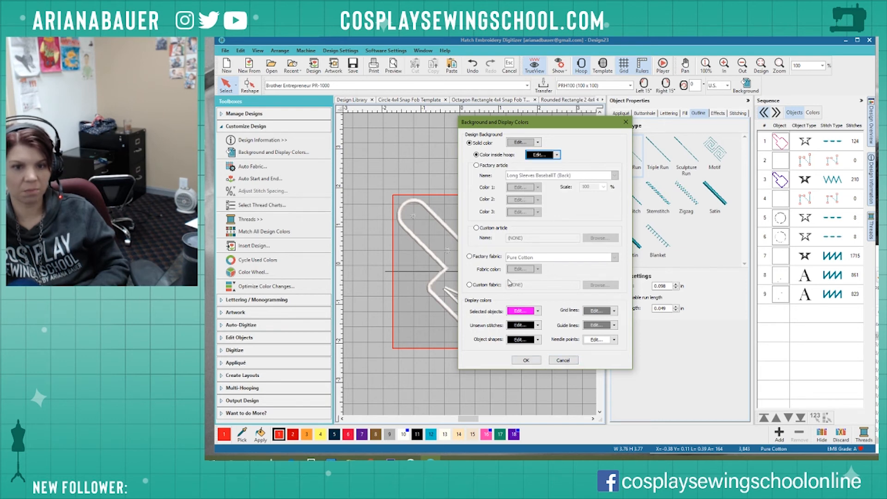
pyautogui.click(526, 361)
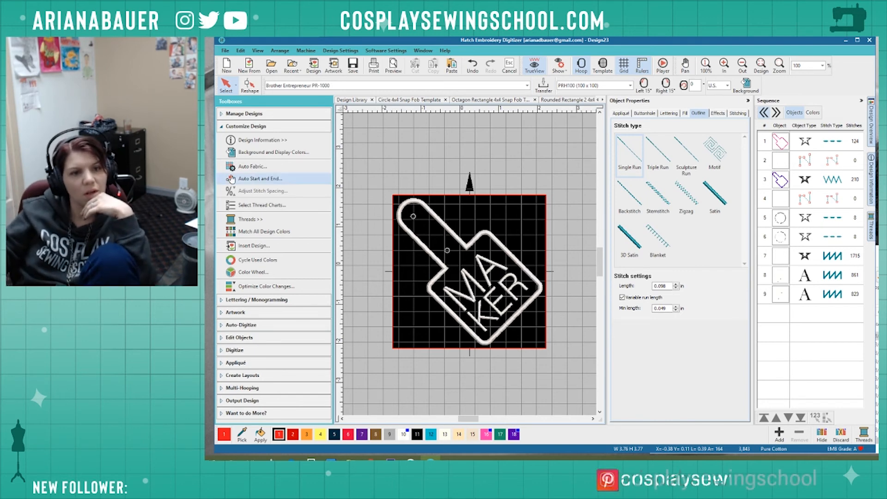
# Try the Boudoir_Pillow_Ecru_ABB factory article from All About Blanks as the design background.
pyautogui.click(241, 155)
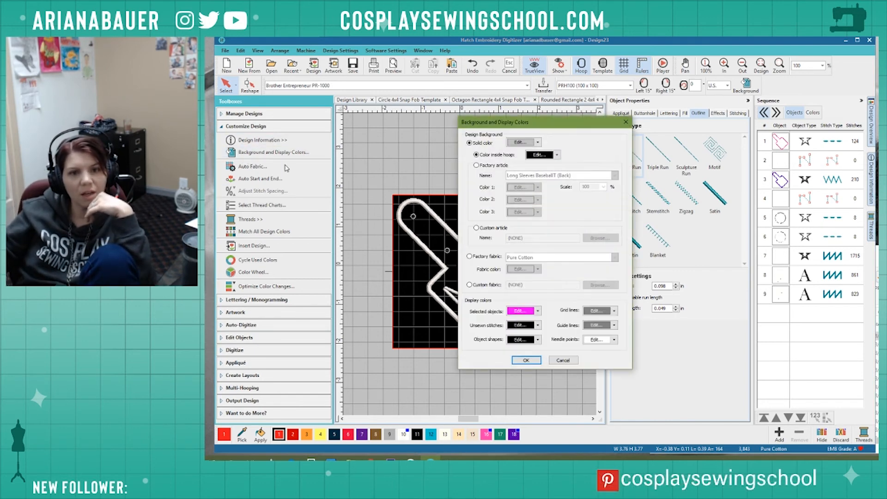
pyautogui.click(476, 165)
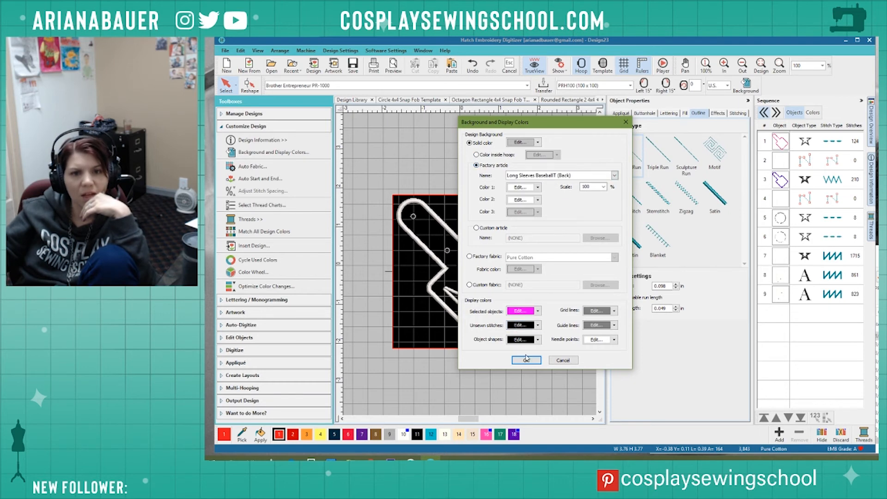
pyautogui.click(615, 175)
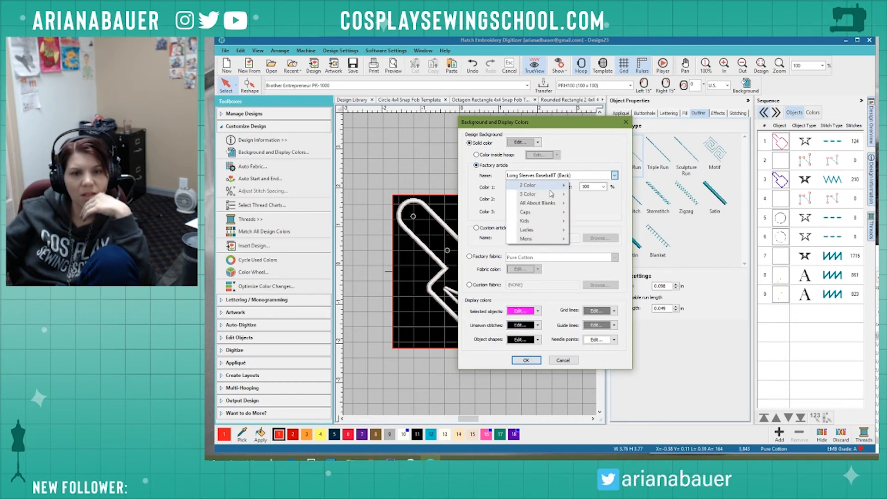
pyautogui.moveTo(551, 205)
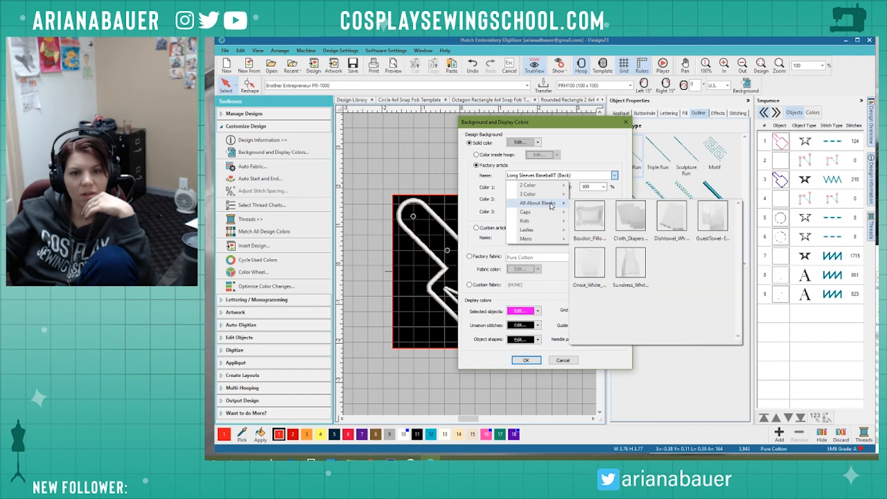
pyautogui.click(590, 224)
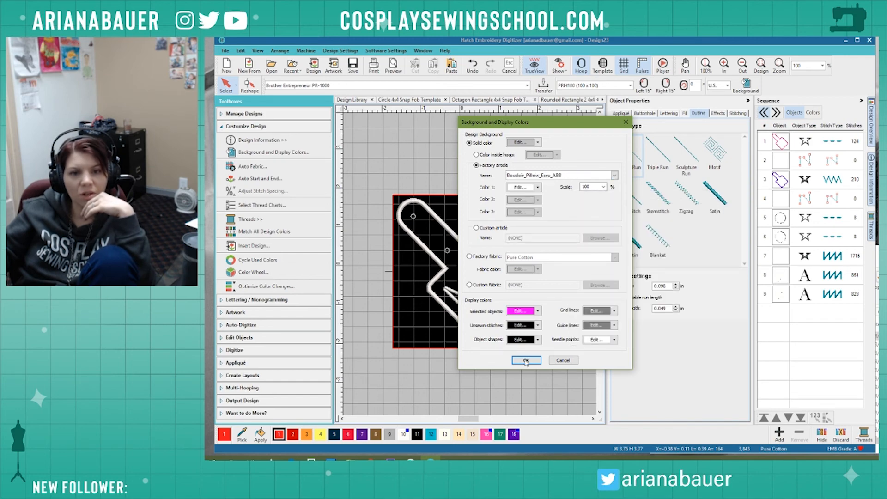
pyautogui.click(527, 360)
pyautogui.scroll(-6, 531, 327)
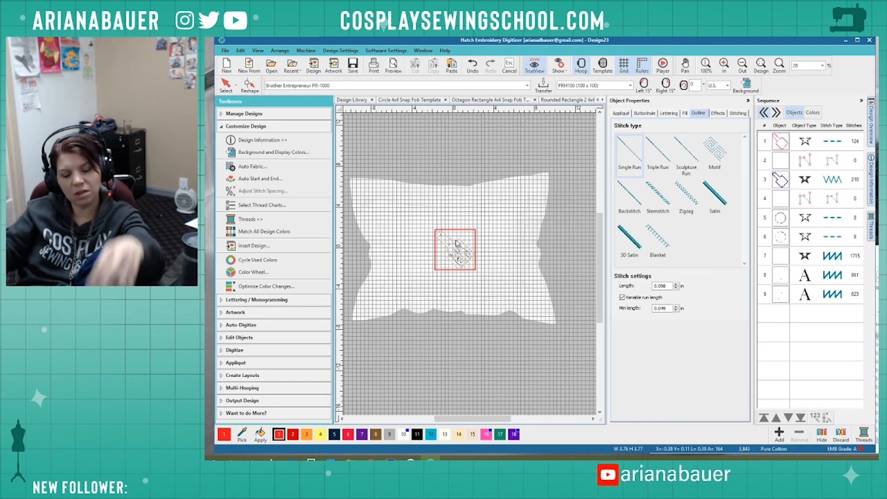
pyautogui.scroll(6, 455, 218)
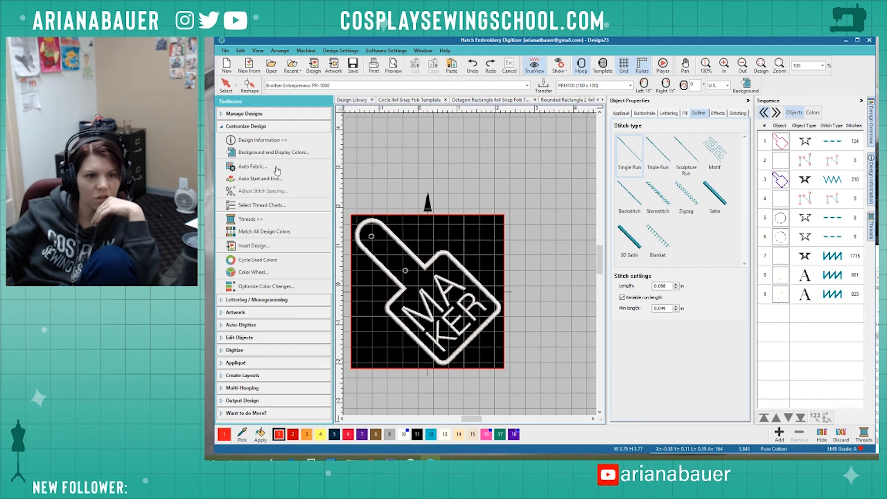
# Set the design background to the ladies' shirt factory article Long Sleeves Pocket (Front).
pyautogui.click(261, 152)
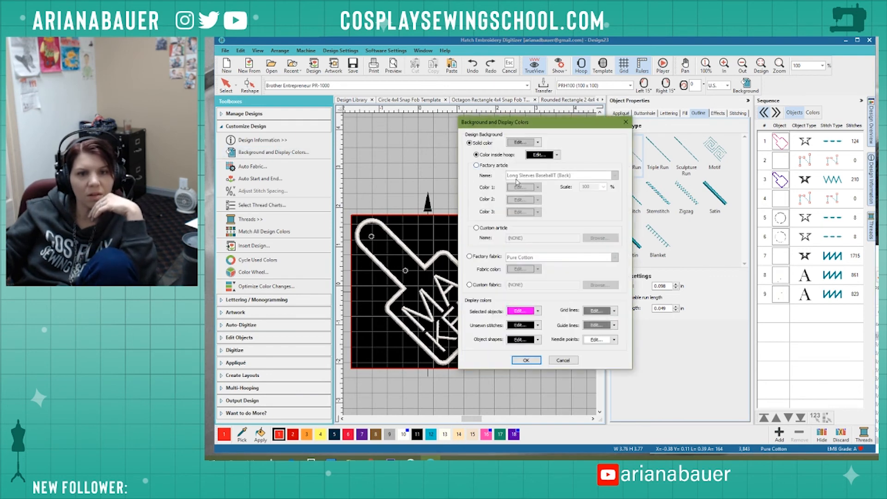
pyautogui.click(494, 165)
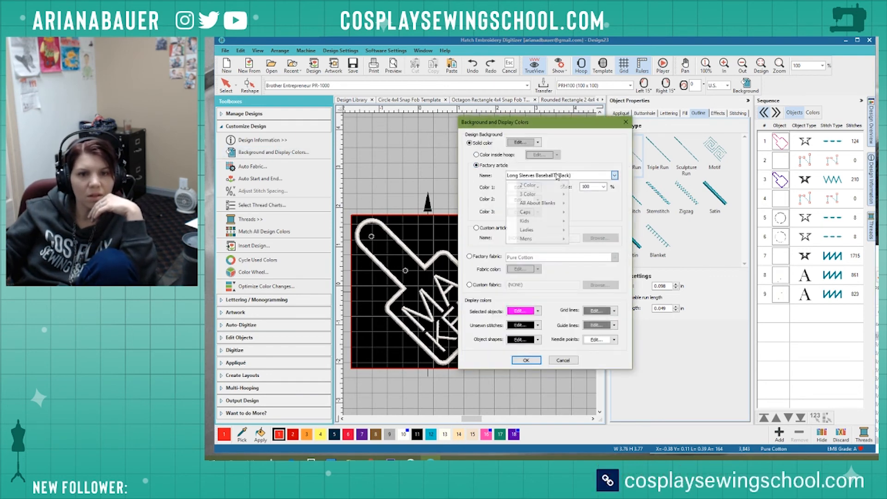
pyautogui.click(536, 175)
pyautogui.moveTo(549, 230)
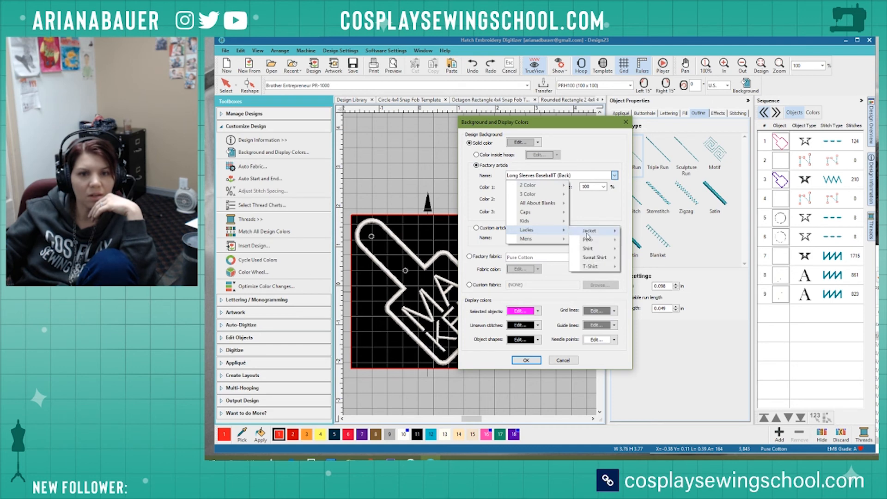
pyautogui.moveTo(599, 252)
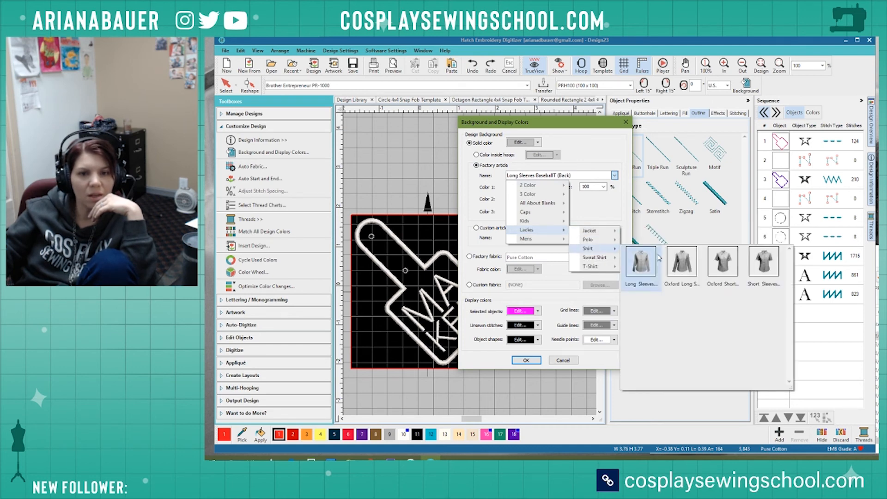
pyautogui.click(641, 262)
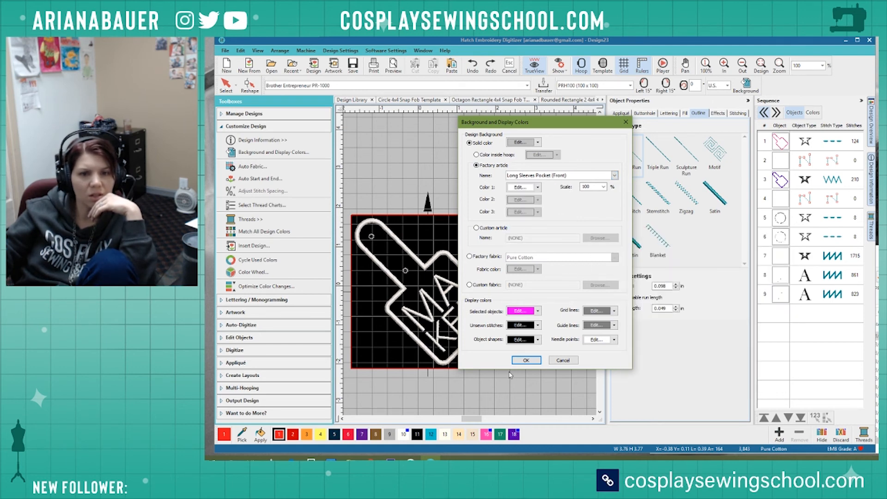
pyautogui.click(526, 360)
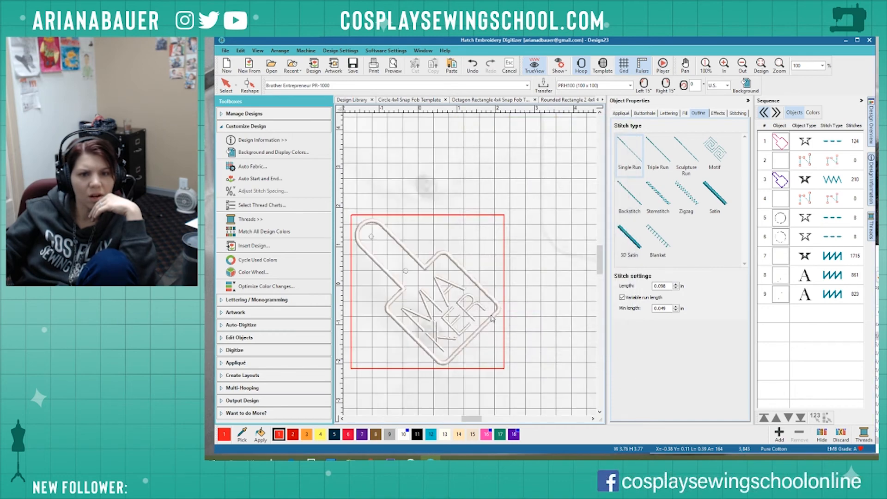
# Move the whole MAKER snap fob design from the shirt's center onto the wearer's left chest.
pyautogui.scroll(-3, 472, 268)
pyautogui.scroll(2, 472, 267)
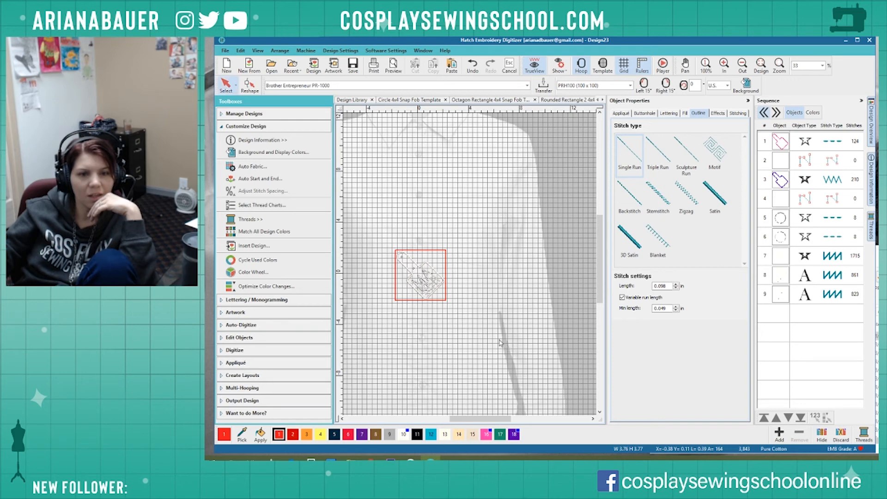
pyautogui.moveTo(500, 340); pyautogui.dragTo(400, 236)
pyautogui.moveTo(522, 237); pyautogui.dragTo(532, 189)
pyautogui.click(554, 286)
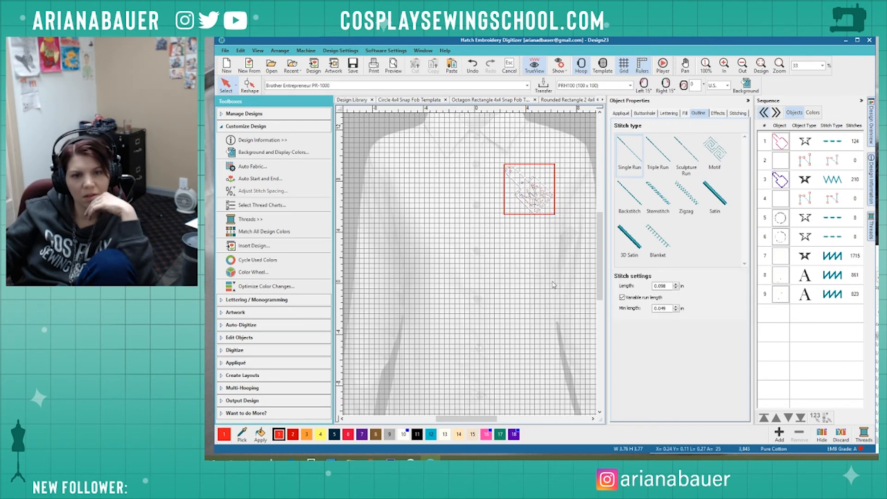
pyautogui.scroll(2, 471, 267)
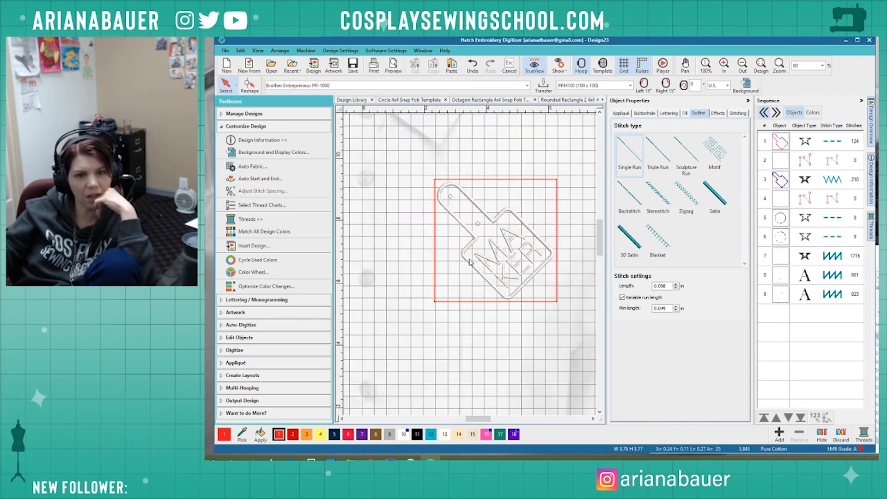
pyautogui.scroll(-2, 470, 267)
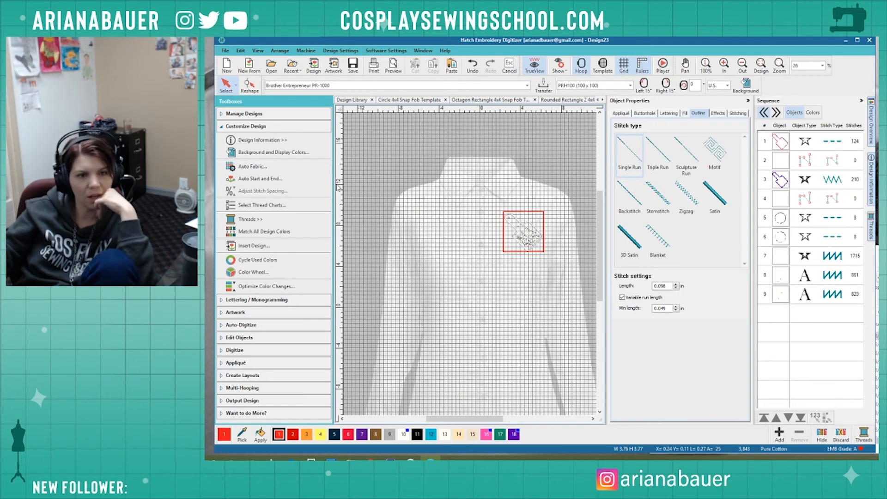
# Switch the design background to a factory fabric and choose Stretch Terry Toweling.
pyautogui.click(270, 152)
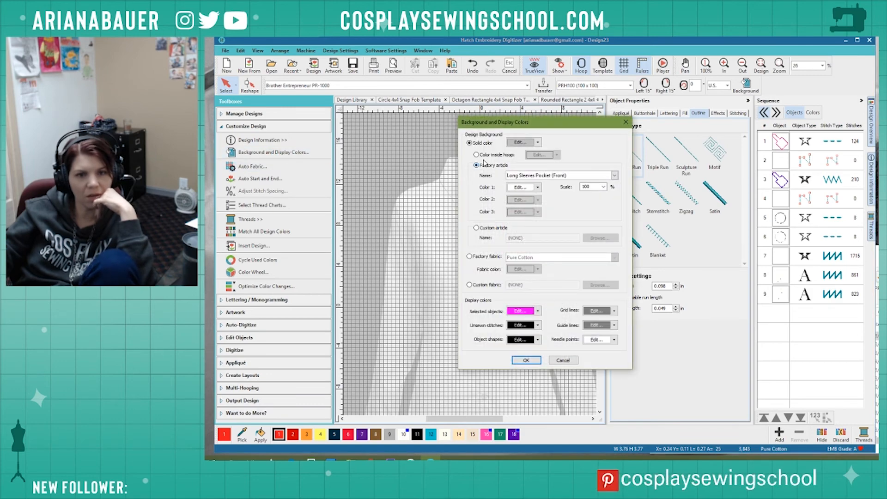
pyautogui.click(471, 257)
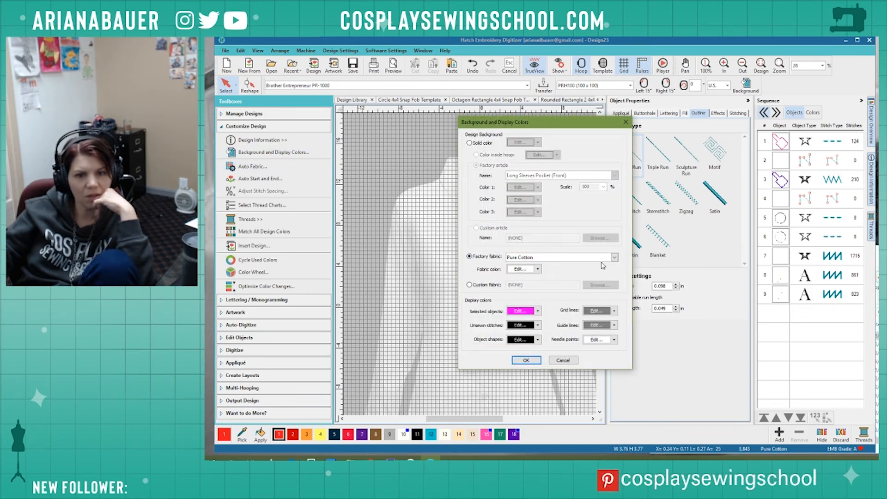
pyautogui.click(615, 257)
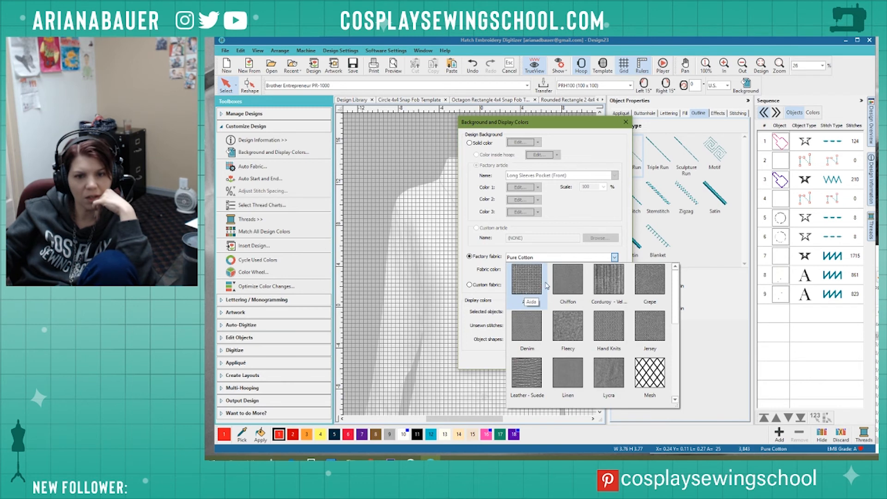
pyautogui.scroll(-5, 547, 285)
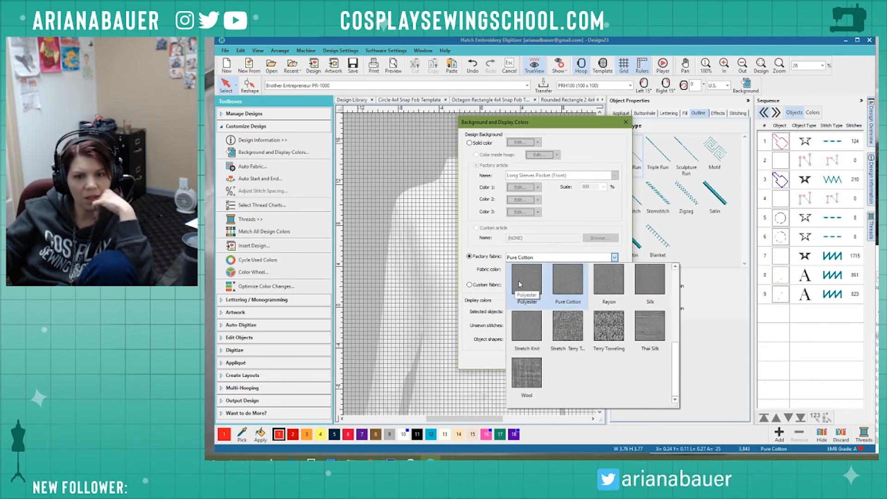
pyautogui.click(562, 346)
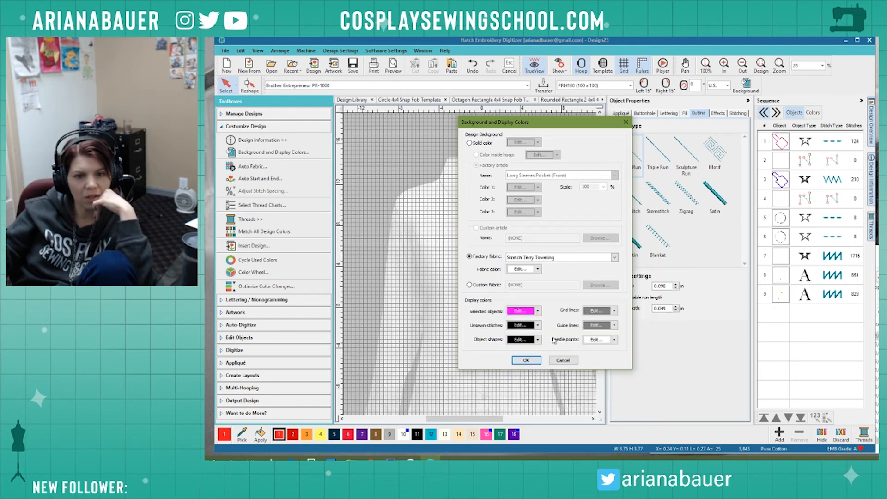
# Set the fabric color to black, apply the fabric background and inspect the design on it.
pyautogui.click(514, 269)
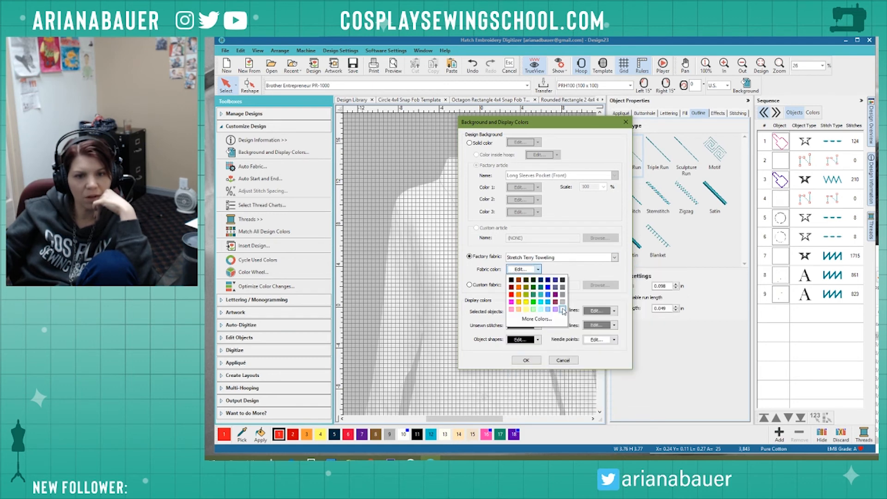
pyautogui.click(512, 280)
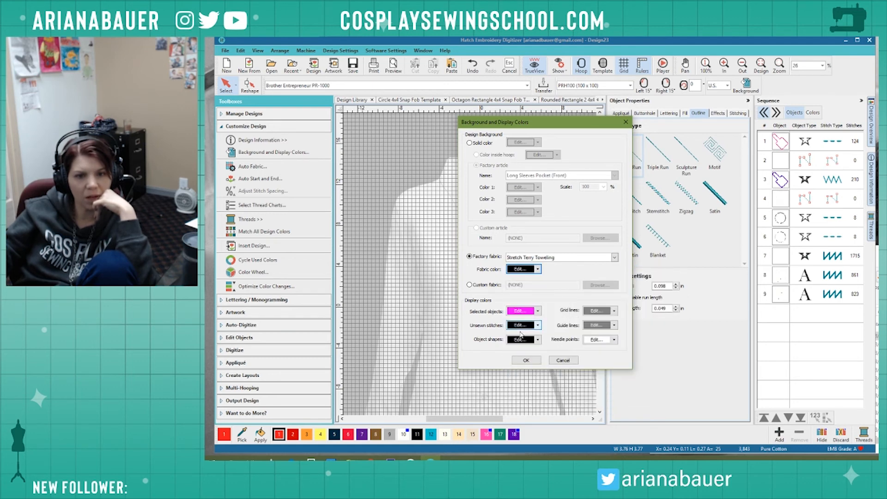
pyautogui.click(530, 360)
pyautogui.scroll(2, 472, 268)
pyautogui.scroll(-5, 470, 262)
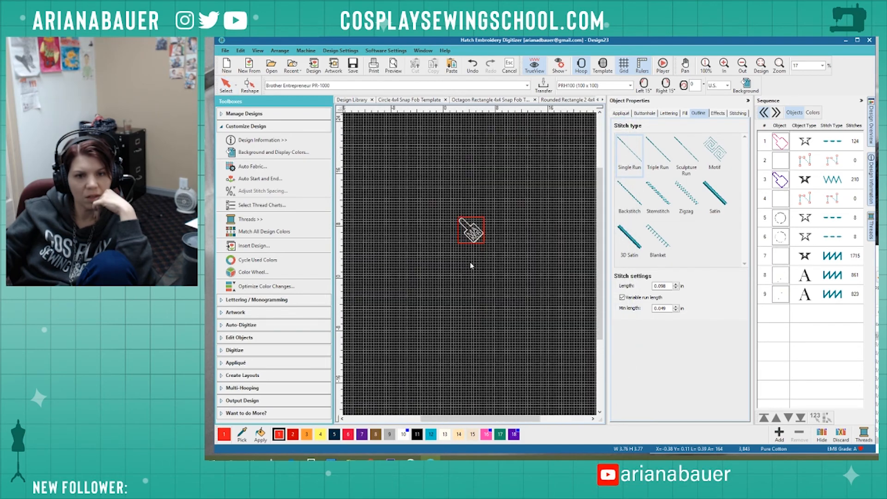
pyautogui.scroll(7, 470, 265)
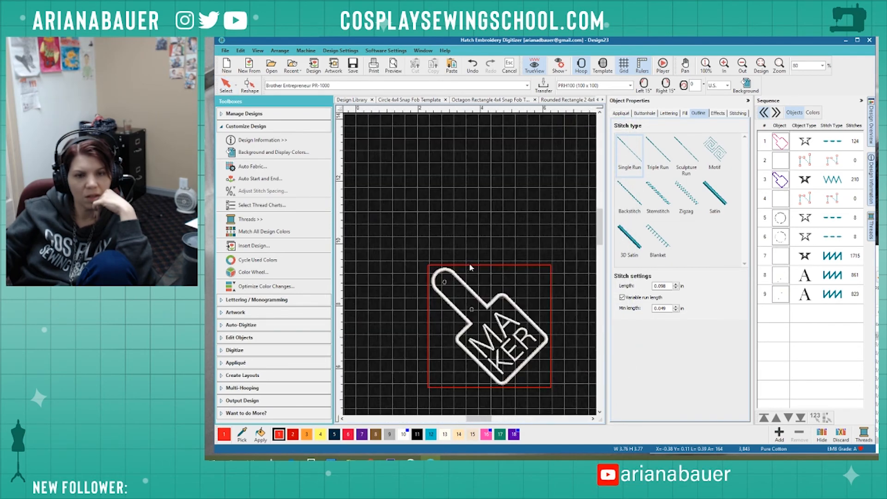
pyautogui.scroll(2, 469, 263)
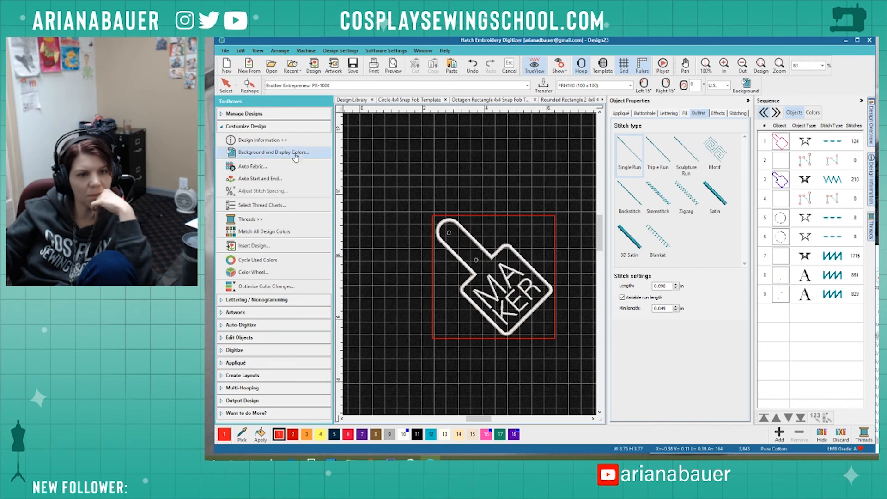
# Return the design background to a solid color, with the black color inside the hoop.
pyautogui.click(273, 152)
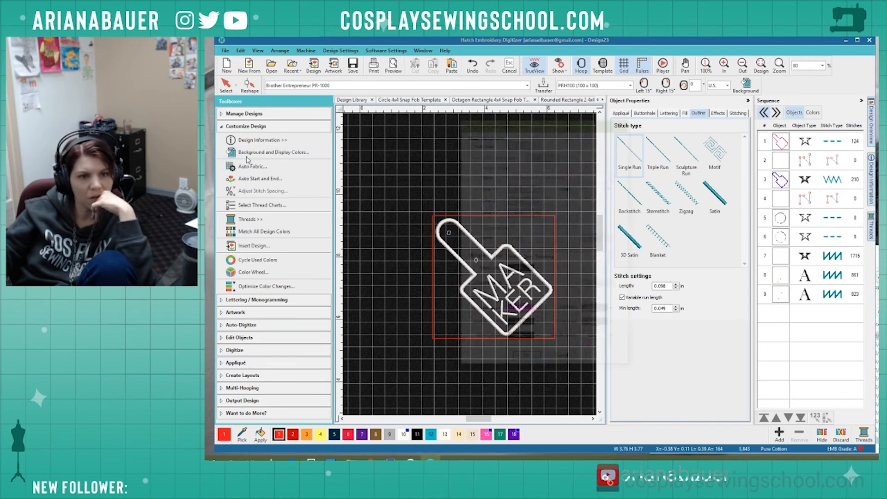
pyautogui.click(470, 143)
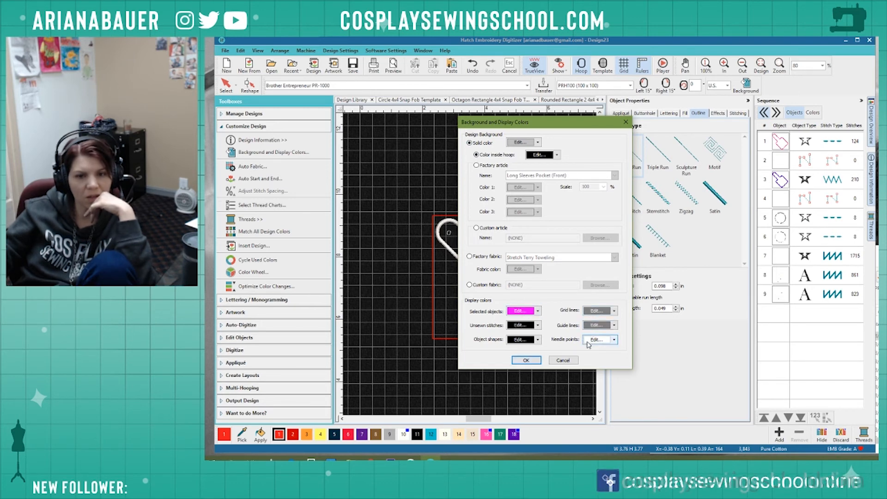
pyautogui.click(527, 360)
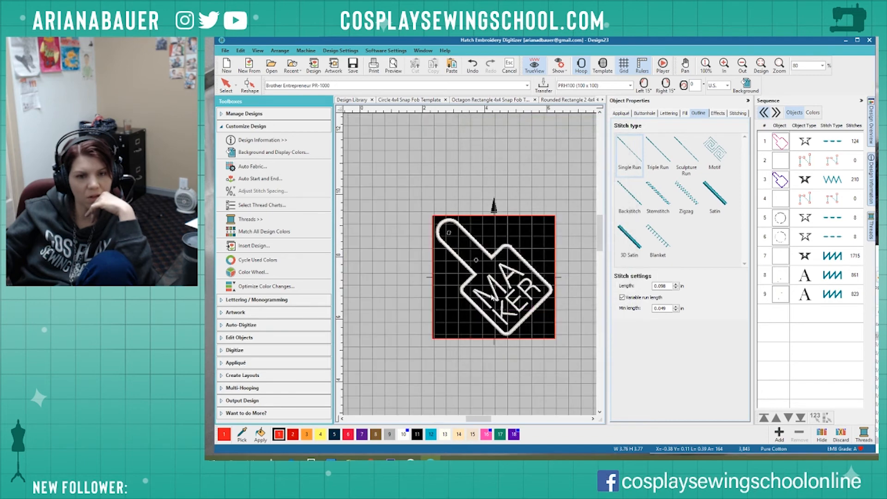
pyautogui.scroll(2, 492, 297)
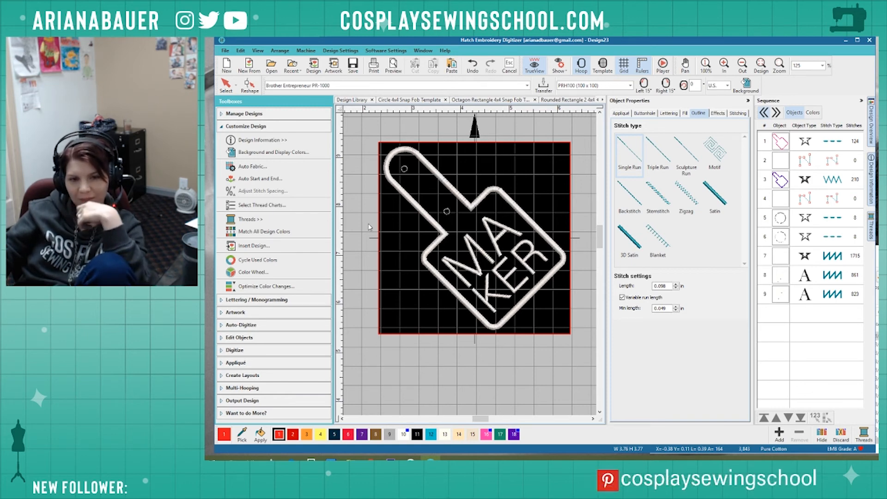
pyautogui.scroll(-1, 369, 235)
pyautogui.scroll(1, 470, 266)
pyautogui.scroll(-2, 532, 279)
pyautogui.scroll(1, 470, 268)
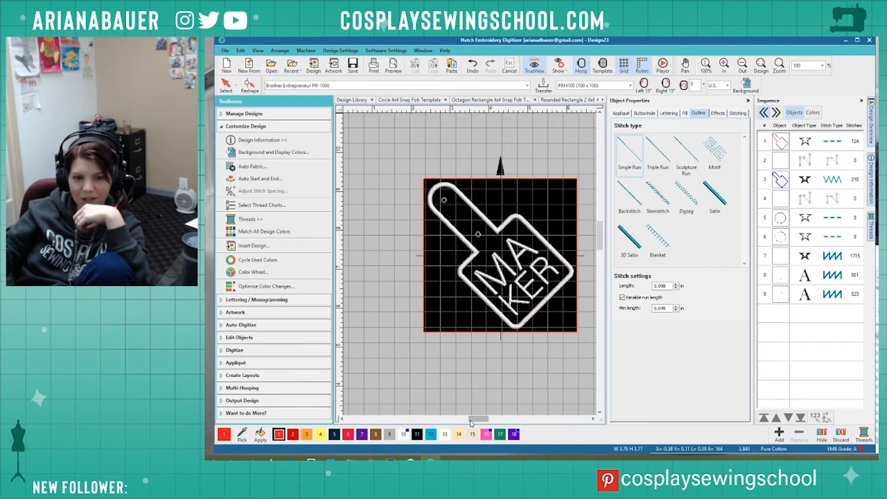
# Save the design as Maker Snap Fob in the Snap Fob folder under EMB Files.
pyautogui.scroll(1, 470, 267)
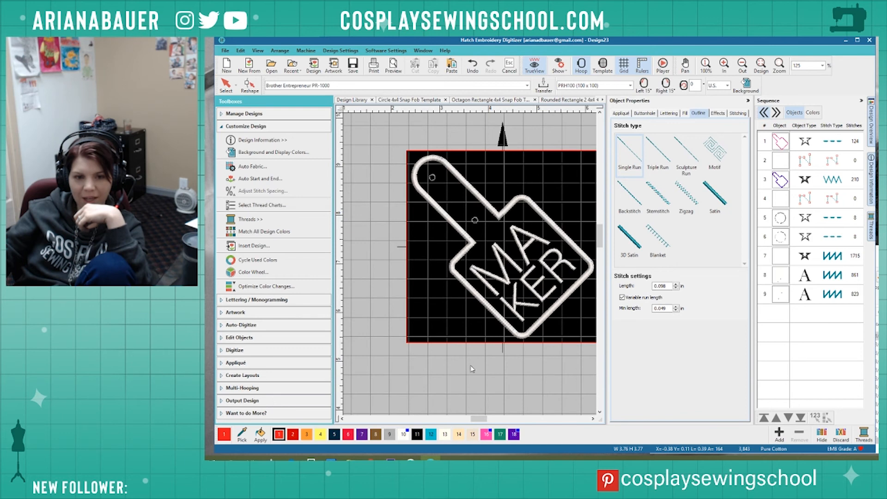
pyautogui.moveTo(479, 420); pyautogui.dragTo(480, 419)
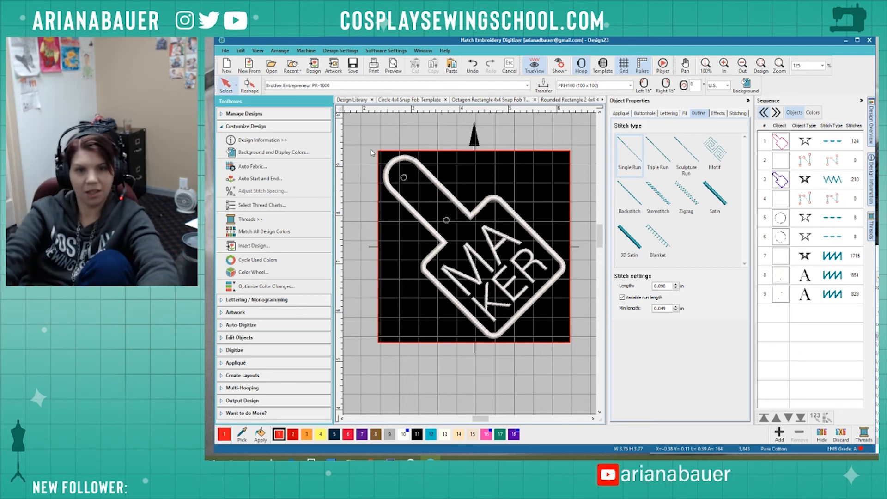
pyautogui.hotkey('ctrl', 's')
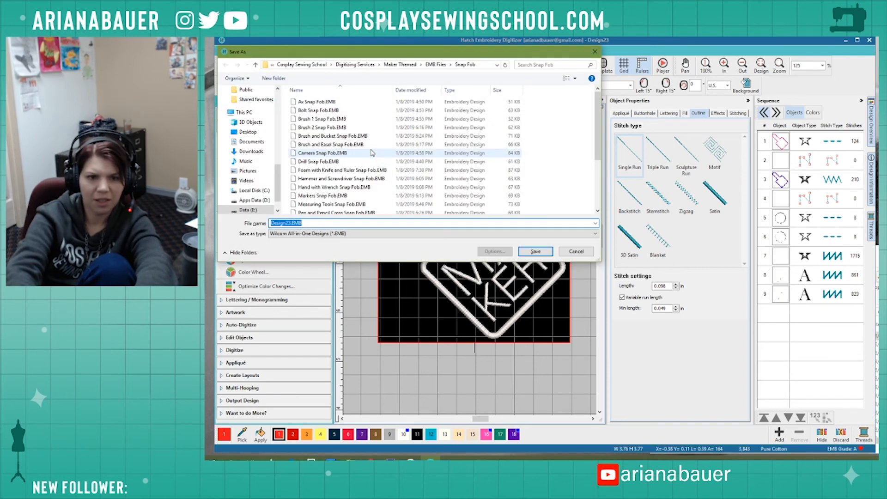
pyautogui.write('Maker Snap Fob')
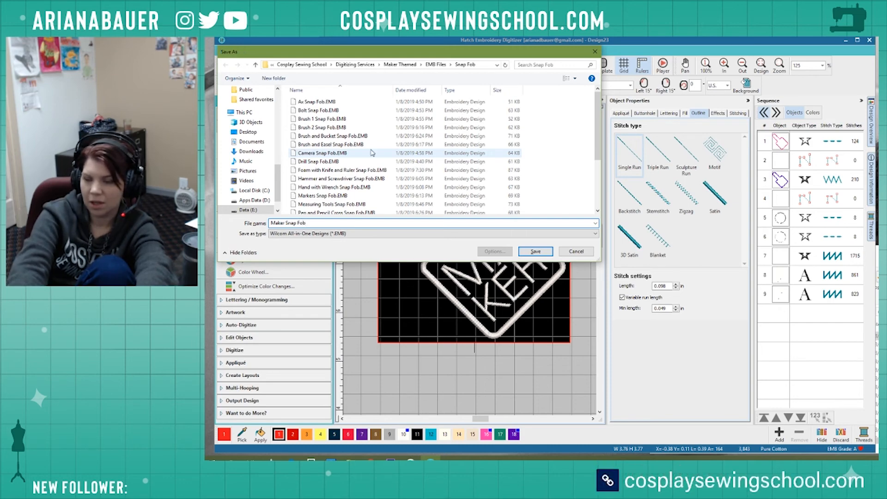
pyautogui.press('Return')
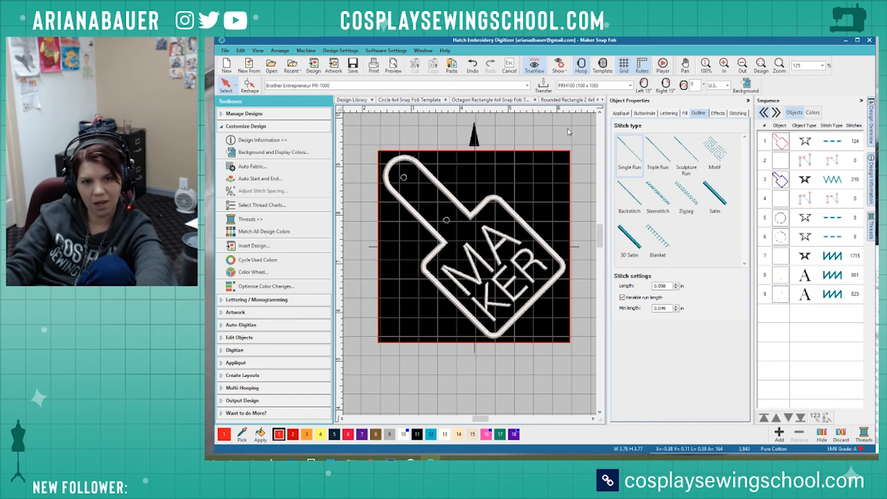
# Collapse the object properties and close the saved Maker Snap Fob design.
pyautogui.scroll(-3, 470, 268)
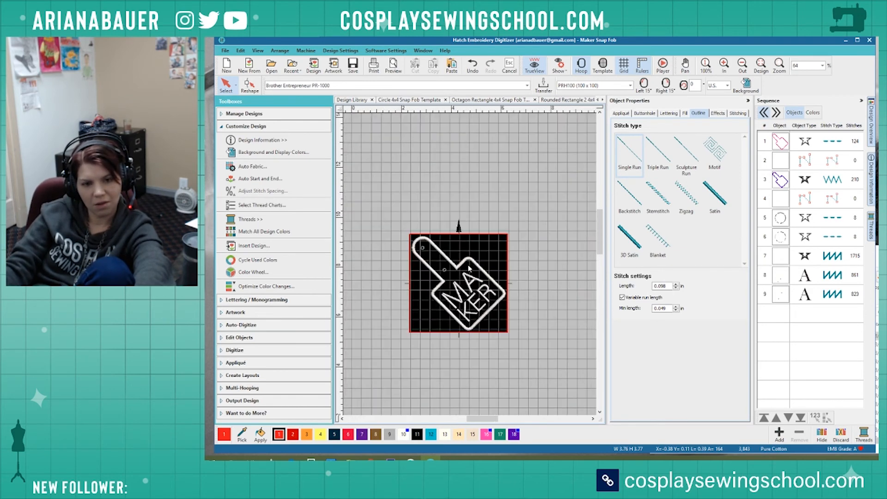
pyautogui.scroll(3, 469, 268)
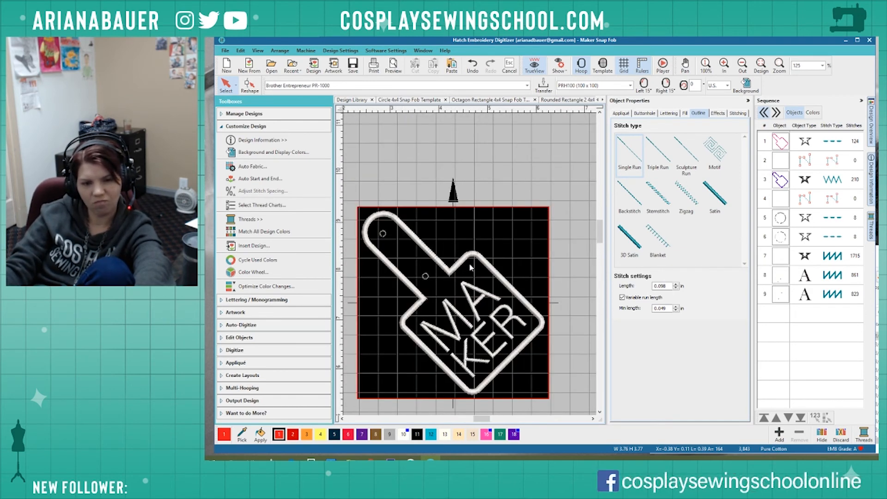
pyautogui.scroll(-1, 479, 164)
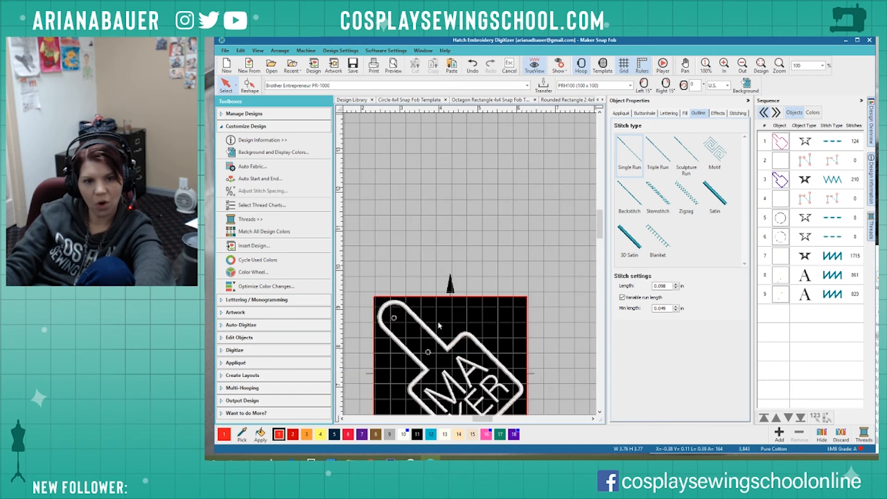
pyautogui.scroll(1, 424, 380)
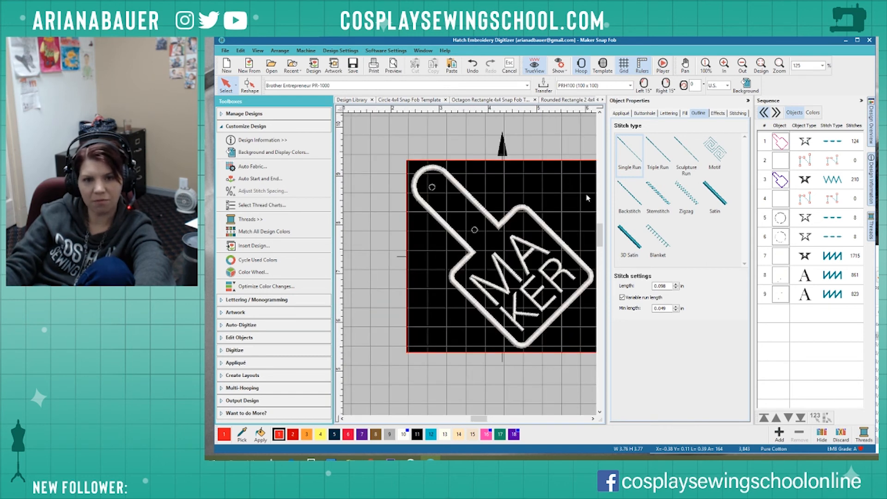
pyautogui.click(748, 100)
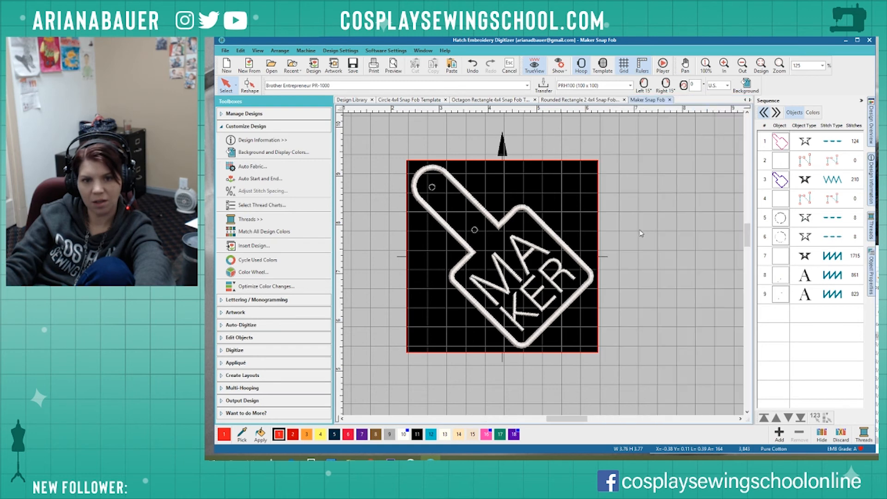
pyautogui.click(670, 100)
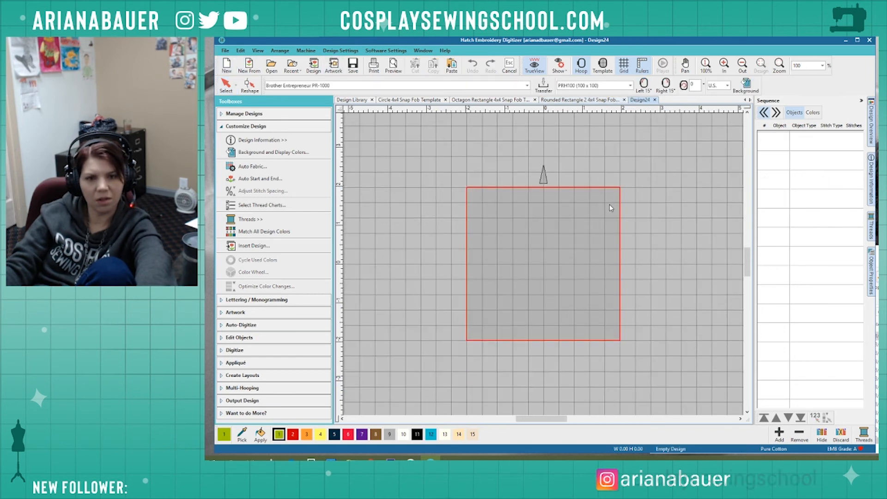
# Paste the copied rounded square snap fob template into a new blank design and deselect it.
pyautogui.hotkey('ctrl', 'v')
pyautogui.click(615, 236)
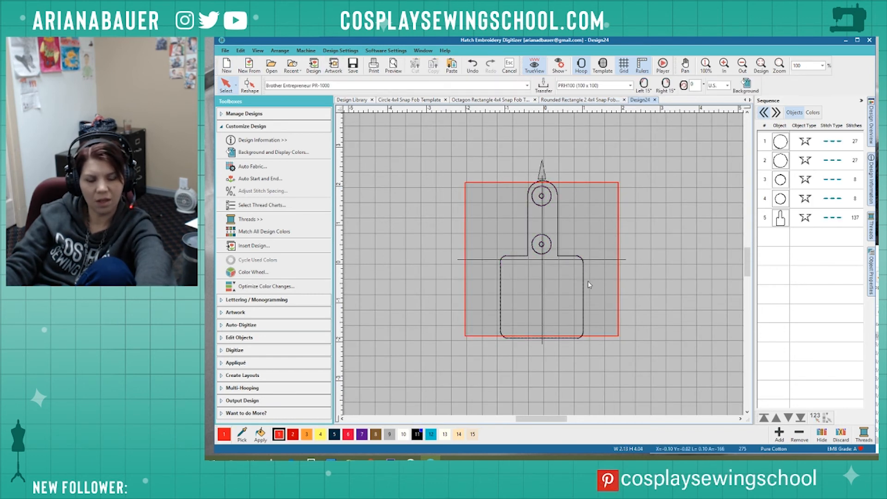
pyautogui.scroll(2, 588, 281)
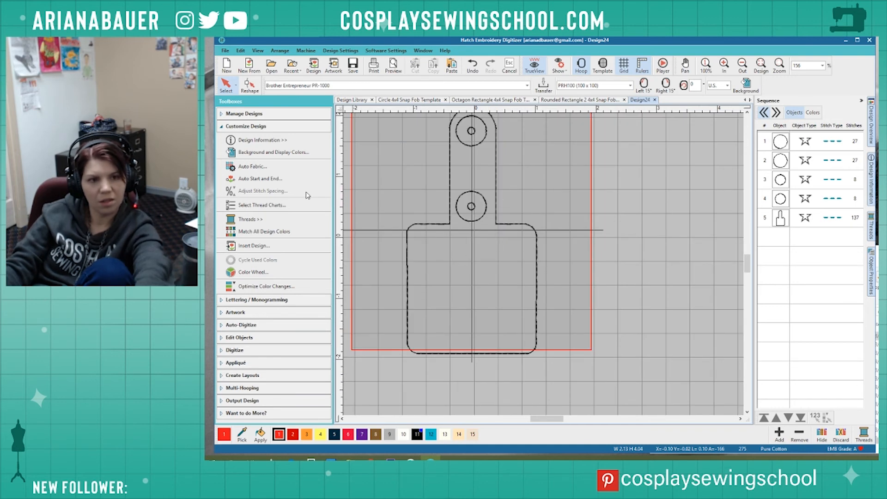
# Add the lettering FOAM in the Block2 font to the upper part of the fob's square body.
pyautogui.click(228, 128)
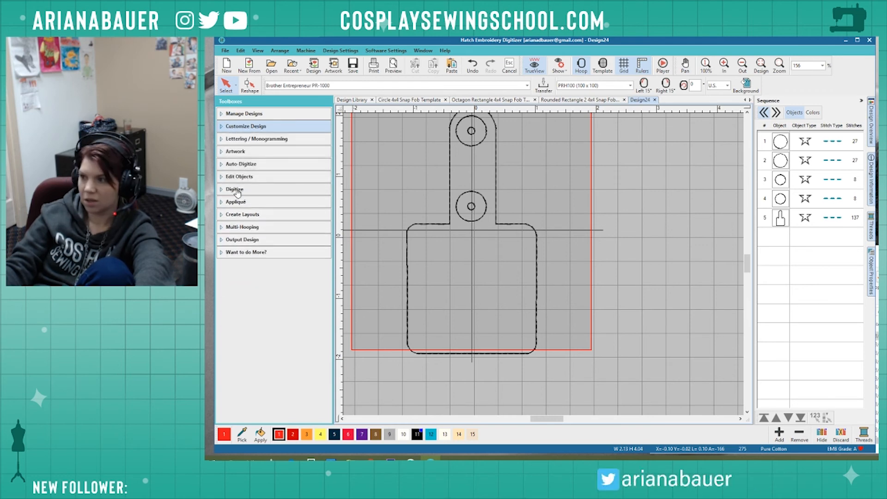
pyautogui.click(236, 192)
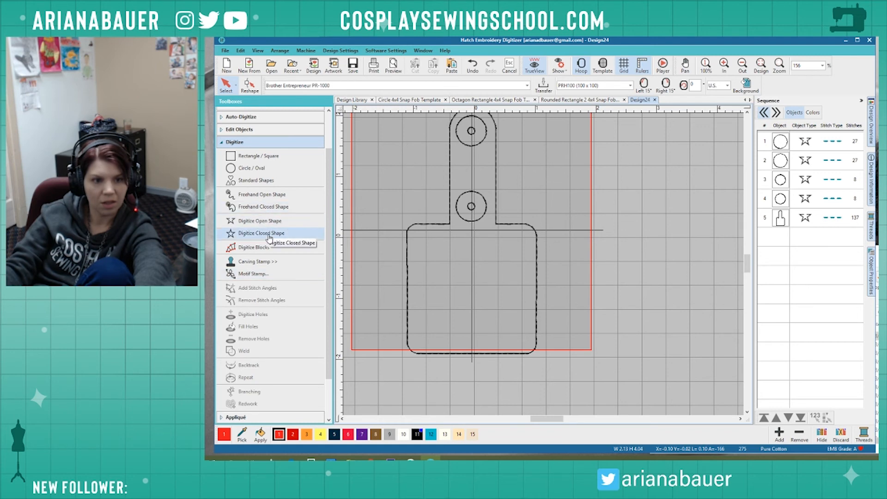
pyautogui.click(250, 141)
pyautogui.click(251, 140)
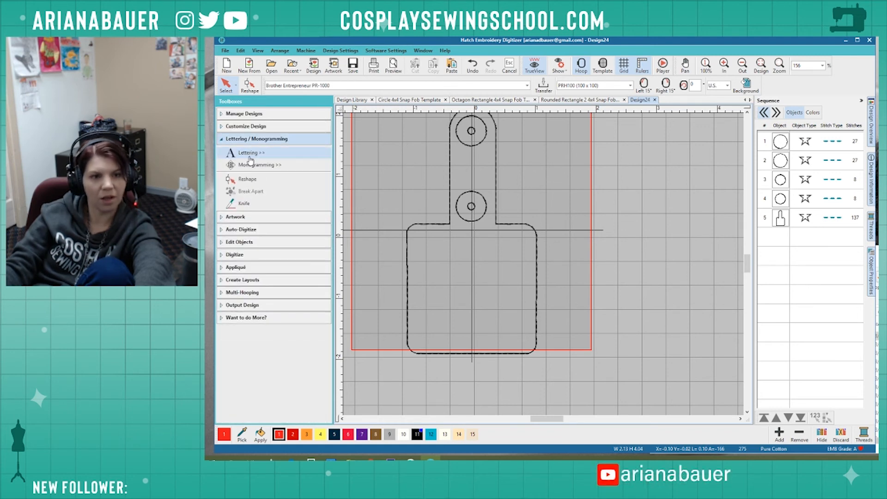
pyautogui.click(249, 152)
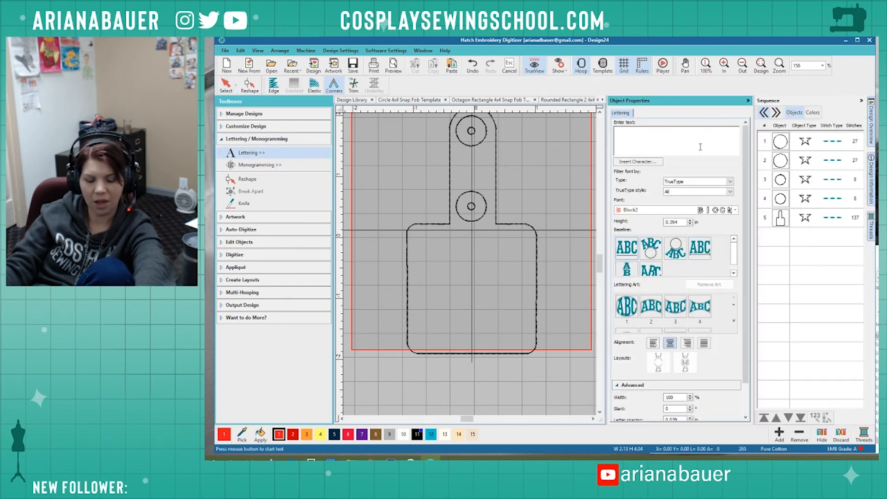
pyautogui.click(700, 147)
pyautogui.write('FAO')
pyautogui.press('Return')
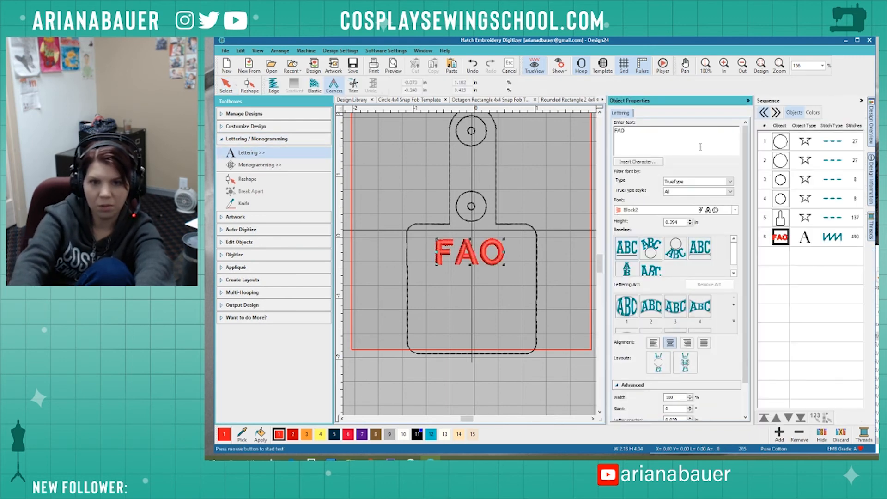
pyautogui.write('M')
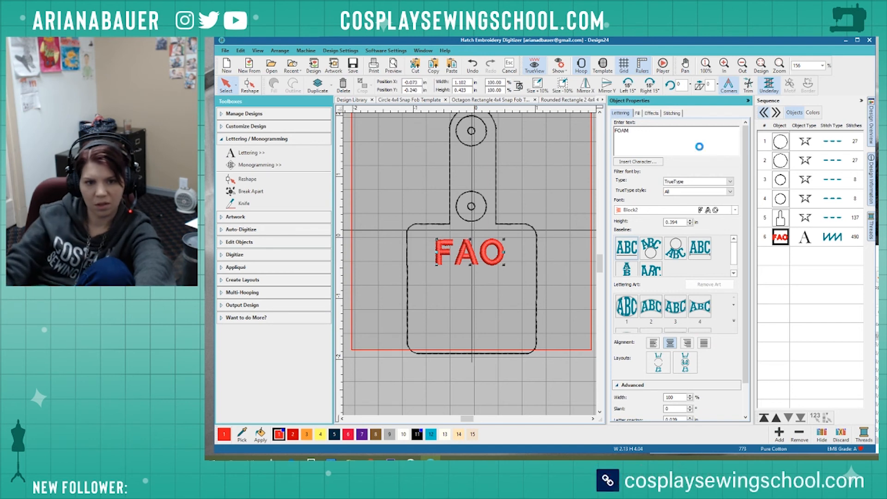
pyautogui.press('Return')
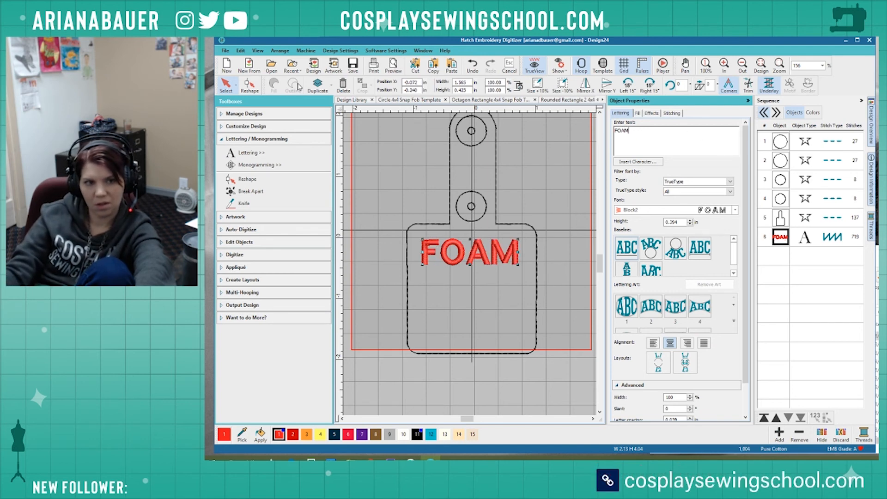
# Try the Acumin Pro SemiCondensed Thin font on the FOAM lettering.
pyautogui.click(735, 211)
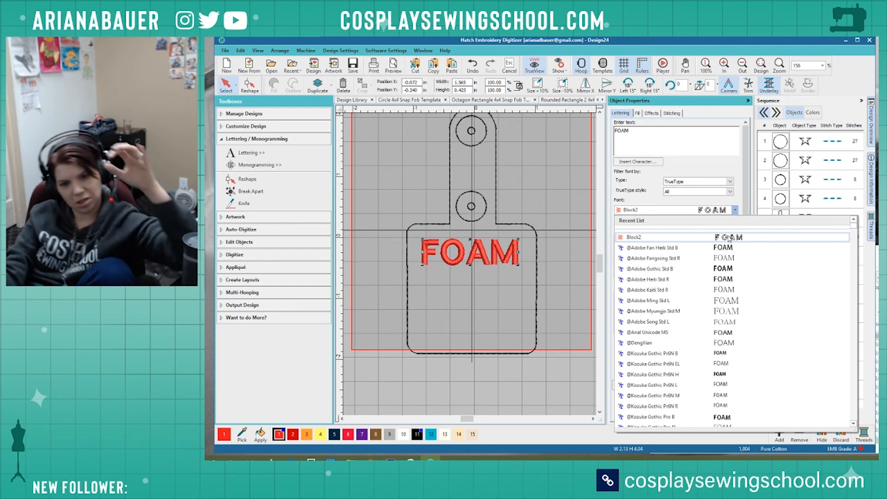
pyautogui.scroll(-10, 717, 272)
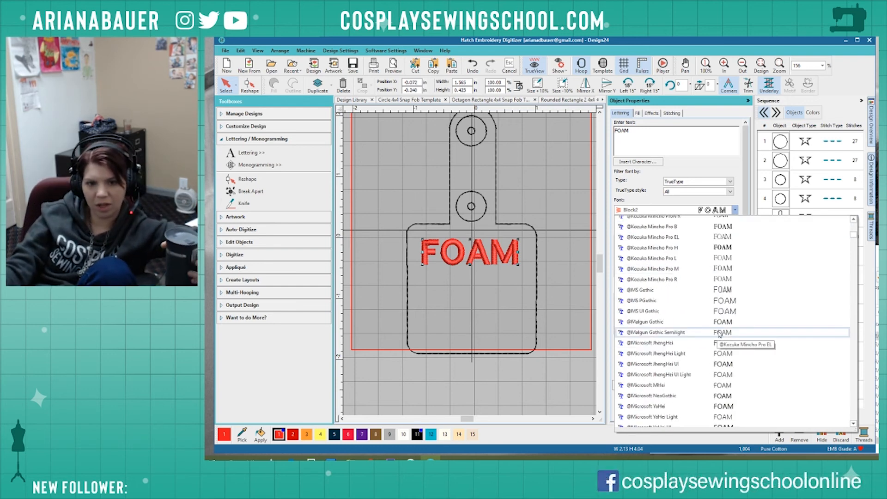
pyautogui.scroll(-5, 720, 334)
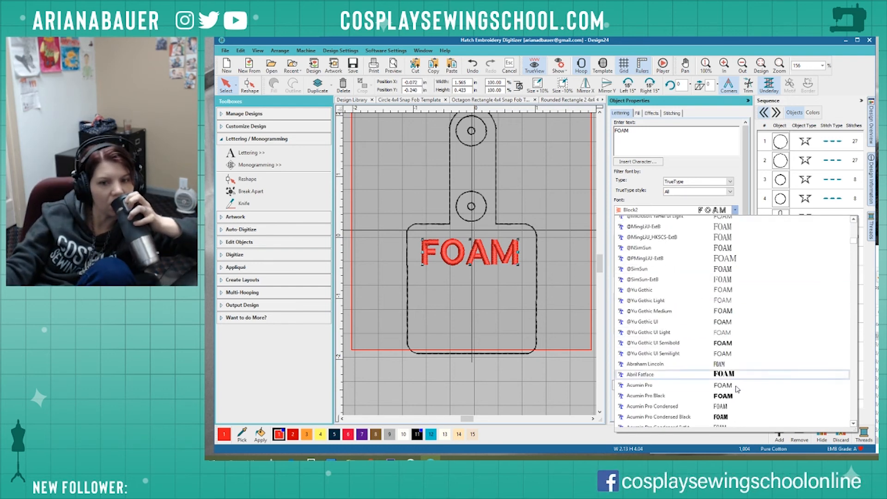
pyautogui.scroll(-5, 740, 370)
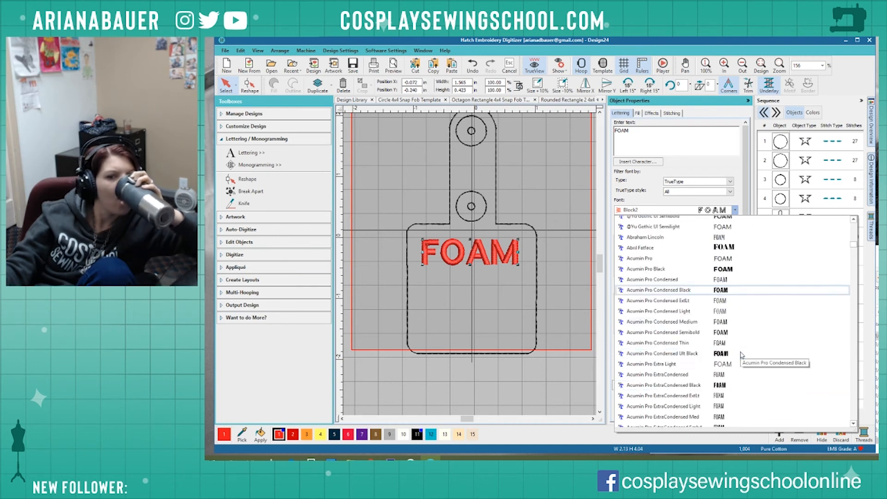
pyautogui.scroll(-3, 741, 355)
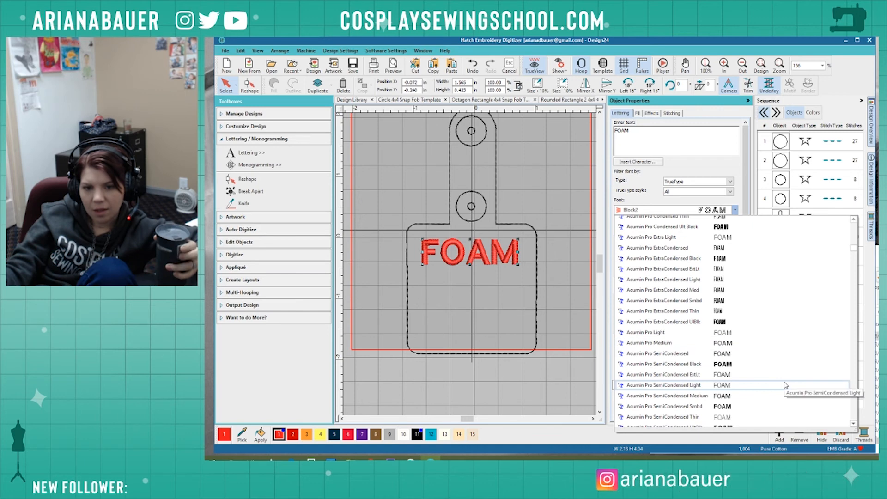
pyautogui.scroll(-3, 781, 369)
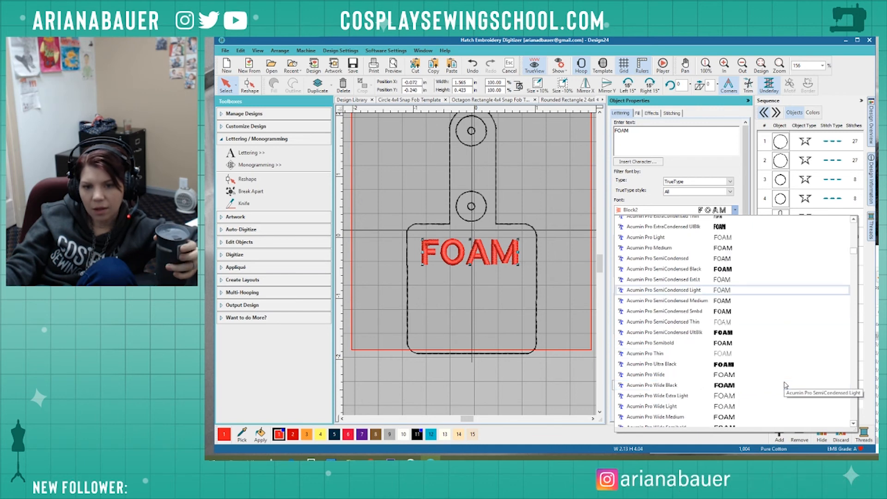
pyautogui.click(757, 327)
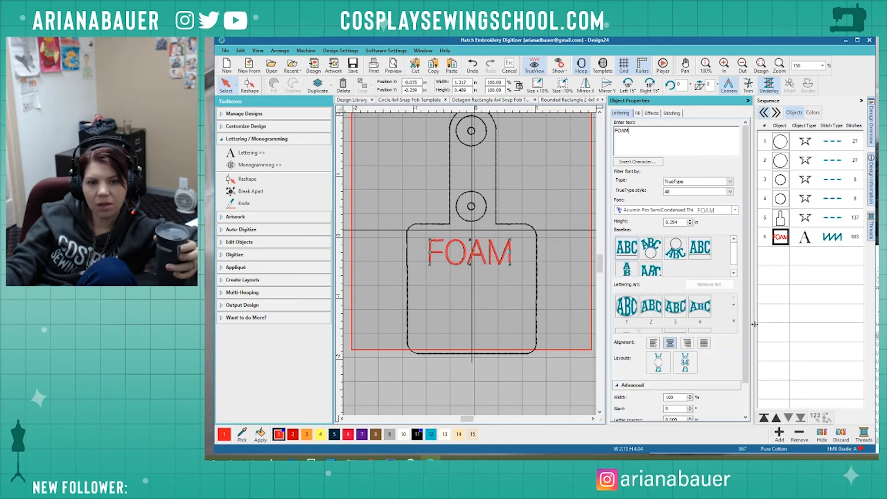
# Try the Acumin Pro Wide Black font on the FOAM lettering.
pyautogui.click(735, 212)
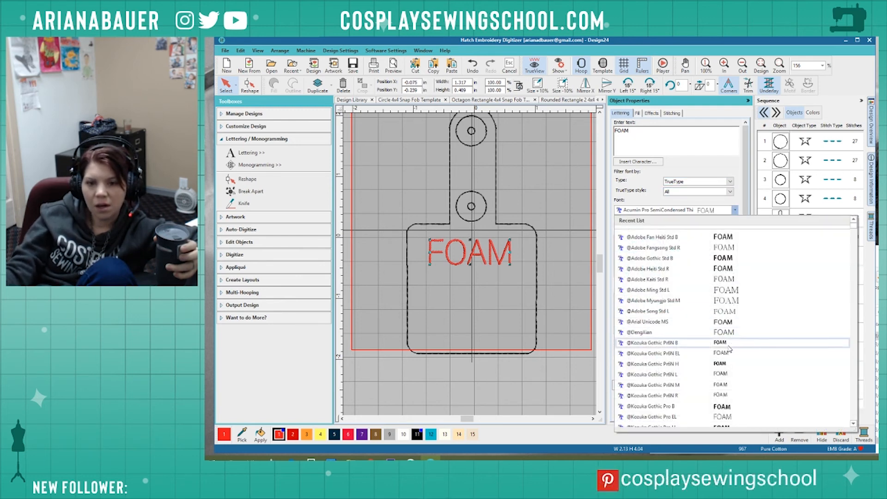
pyautogui.scroll(-8, 735, 360)
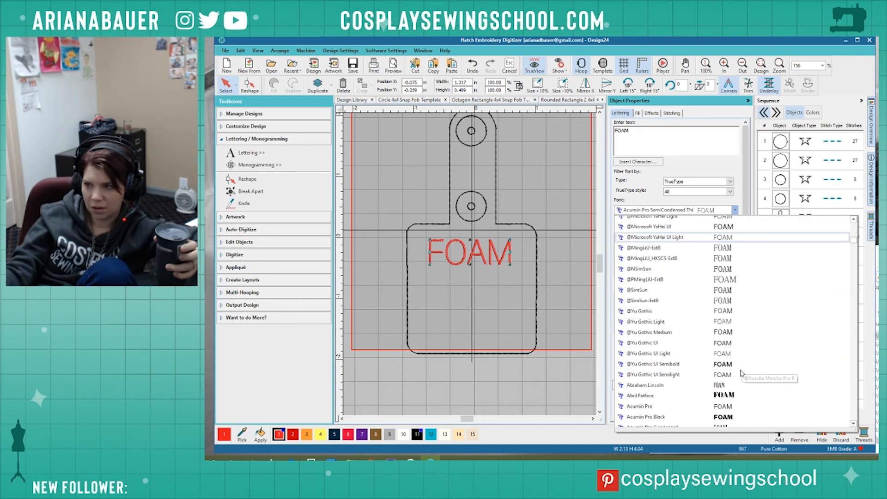
pyautogui.scroll(-8, 740, 370)
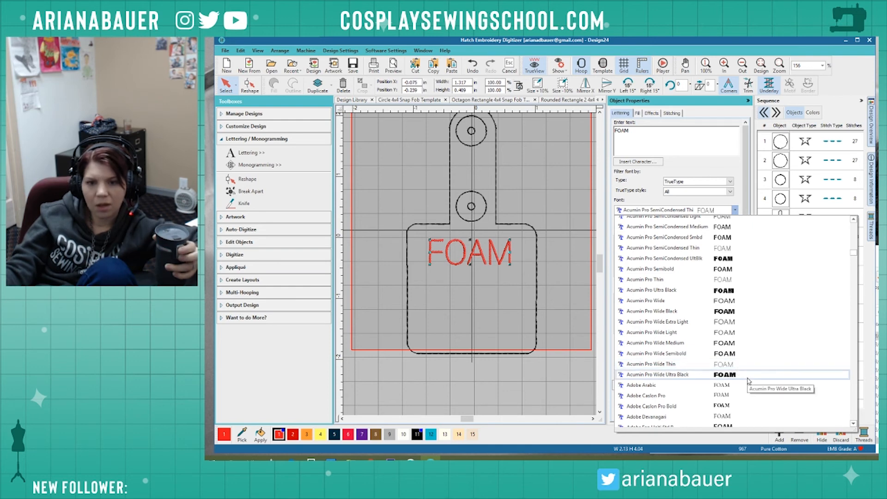
pyautogui.click(722, 311)
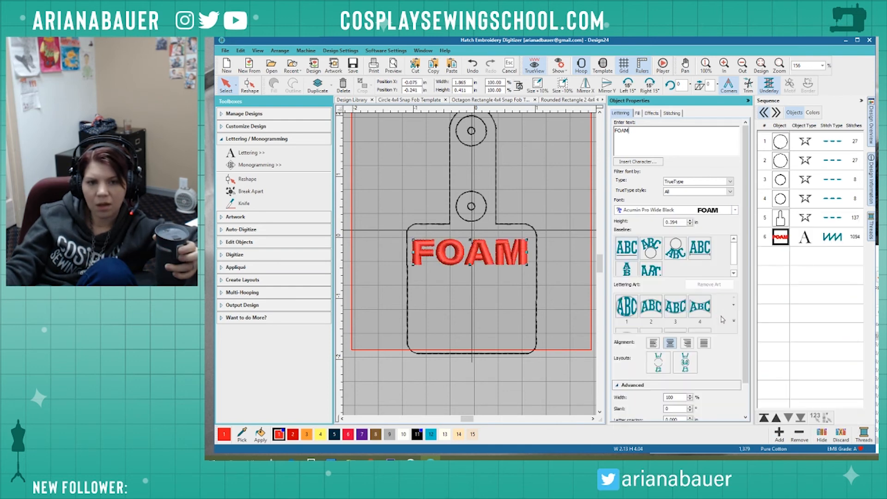
# Set the font of the FOAM lettering to Acumin Pro Medium.
pyautogui.click(735, 210)
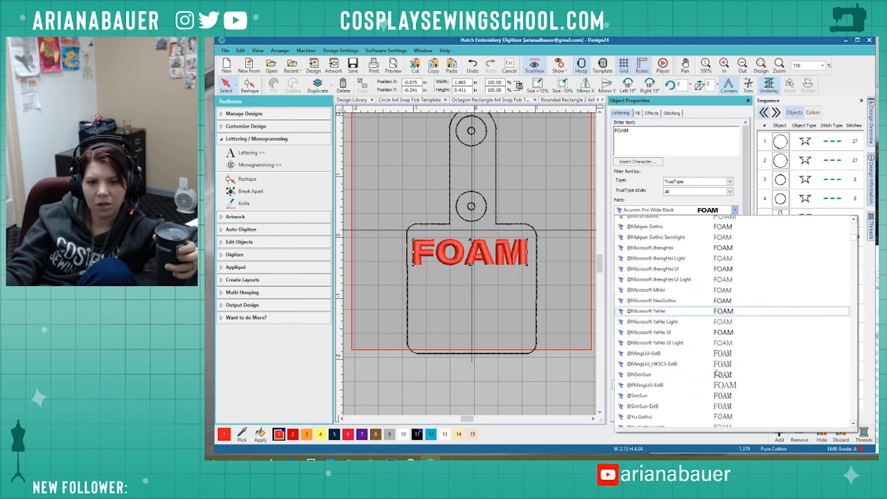
pyautogui.scroll(-10, 718, 373)
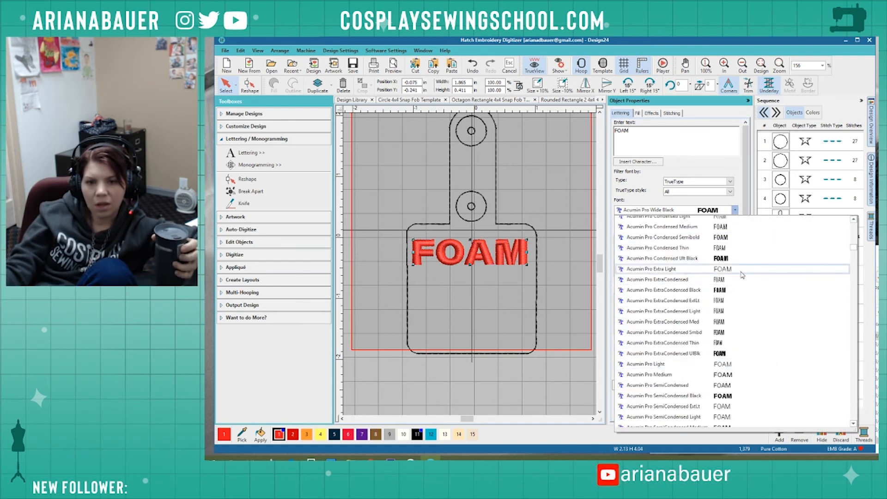
pyautogui.scroll(1, 743, 273)
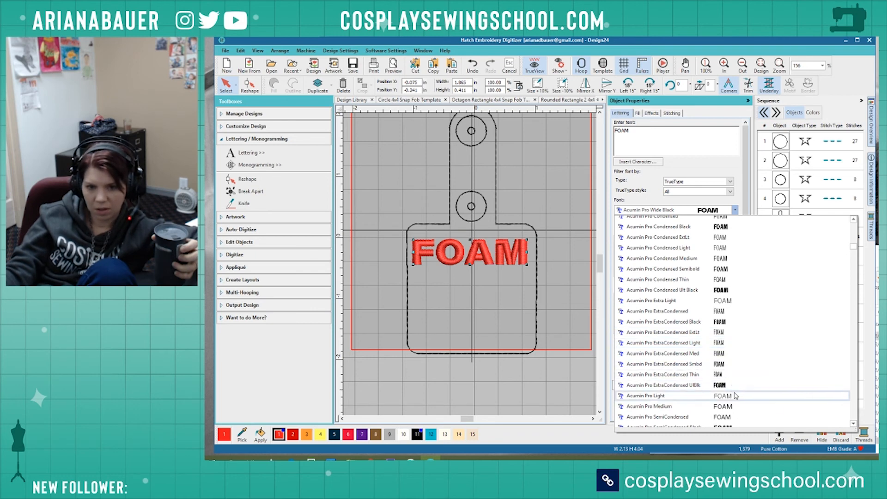
pyautogui.click(737, 406)
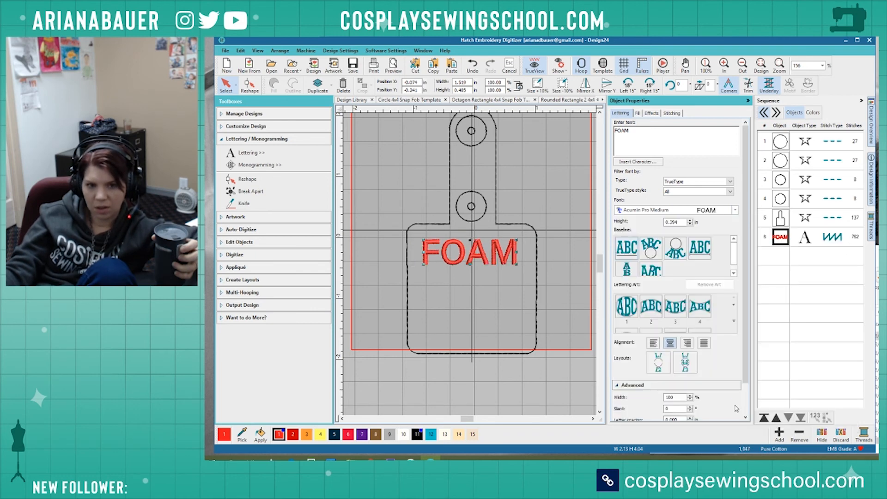
# Duplicate the FOAM lettering and place the copy directly below the original on the fob body.
pyautogui.click(500, 288)
pyautogui.click(487, 263)
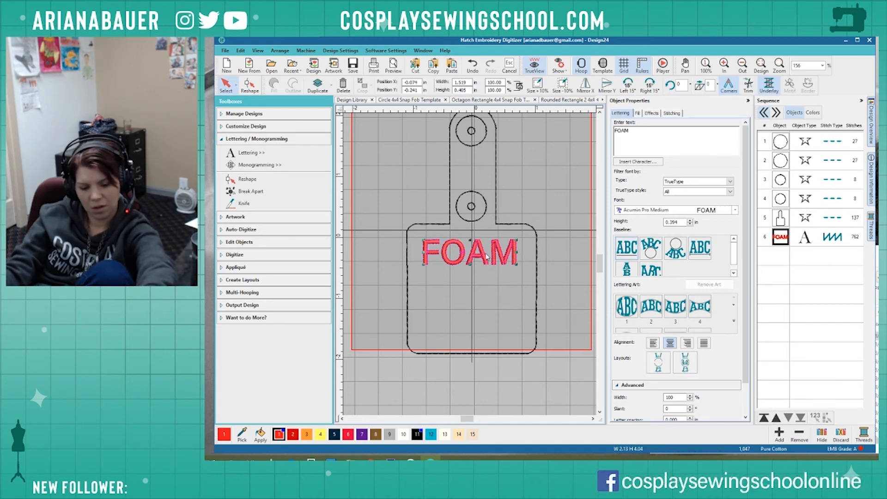
pyautogui.hotkey('ctrl', 'd')
pyautogui.moveTo(486, 254); pyautogui.dragTo(486, 283)
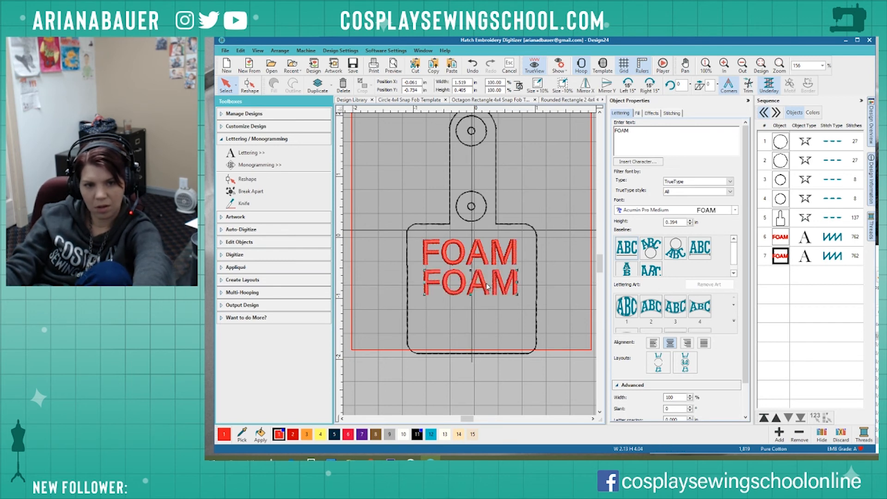
# Change the text of the lower lettering copy to SMITH.
pyautogui.doubleClick(635, 141)
pyautogui.write('SM')
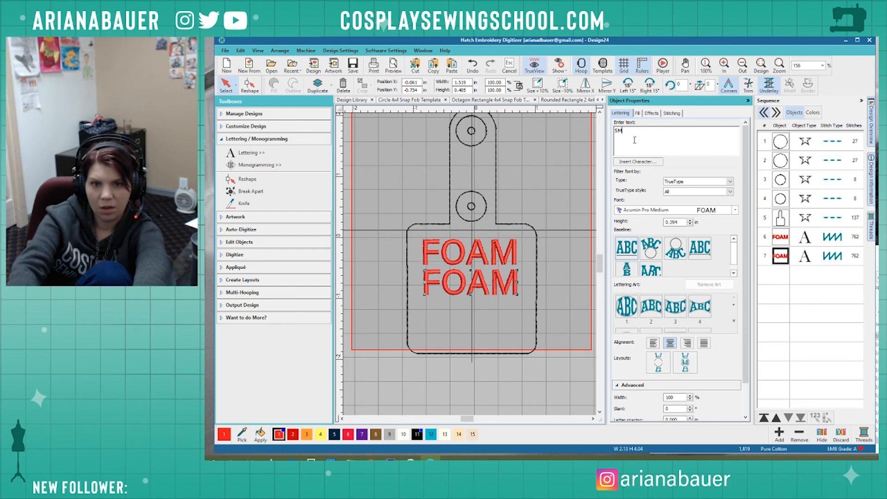
pyautogui.write('TITH')
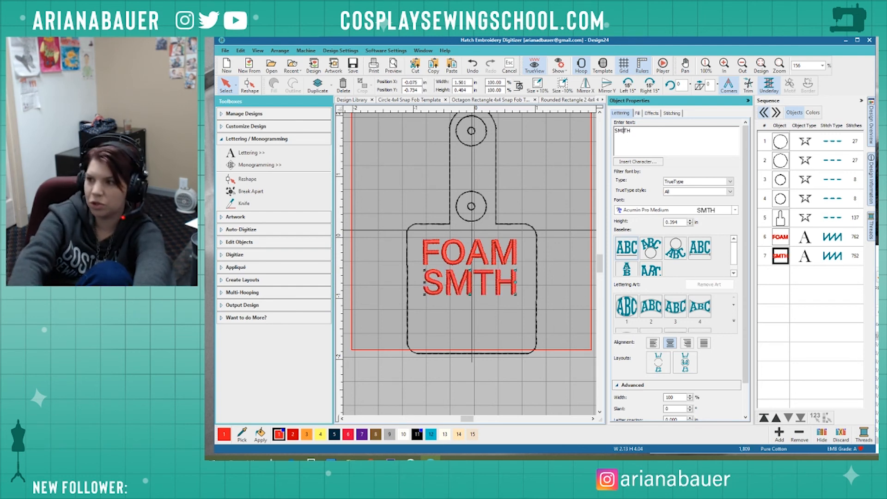
pyautogui.click(624, 130)
pyautogui.write('I')
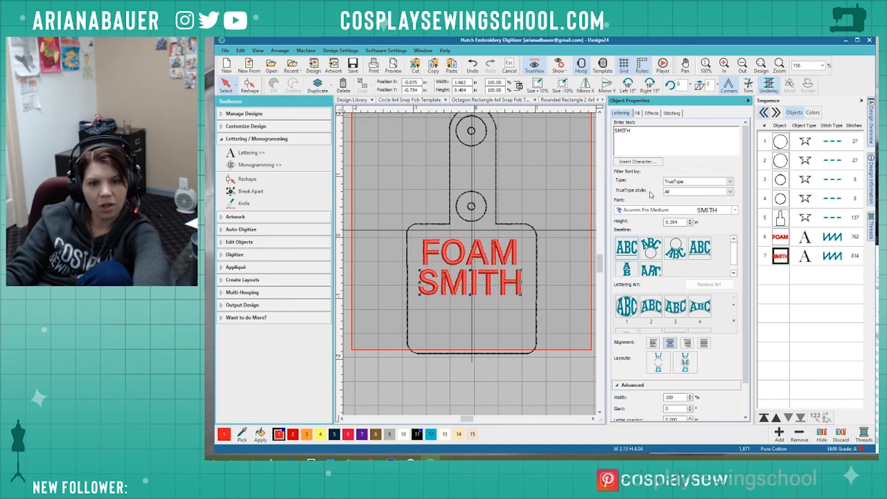
# Try the Acumin Pro SemiCondensed Medium font on the SMITH lettering.
pyautogui.click(693, 212)
pyautogui.scroll(5, 715, 291)
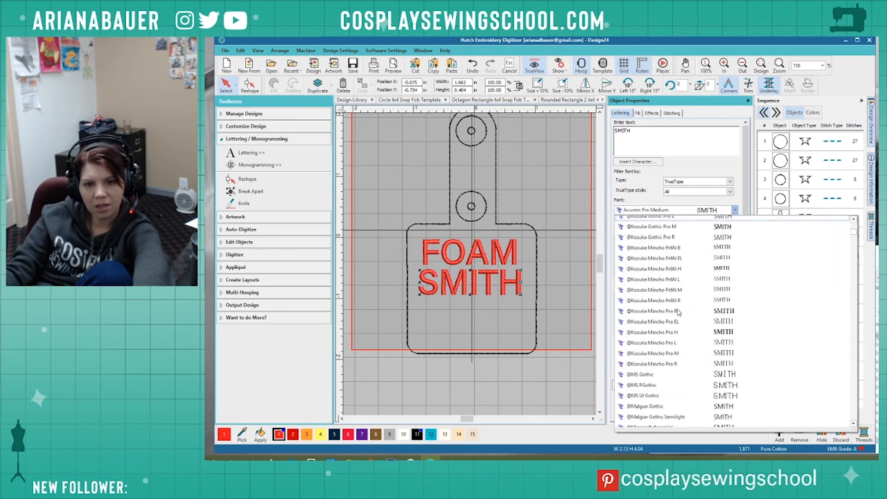
pyautogui.scroll(-10, 716, 305)
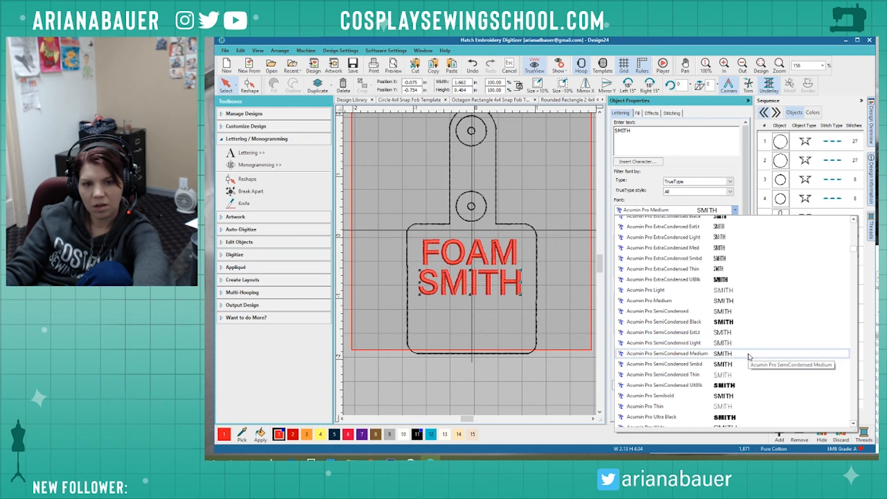
pyautogui.click(750, 355)
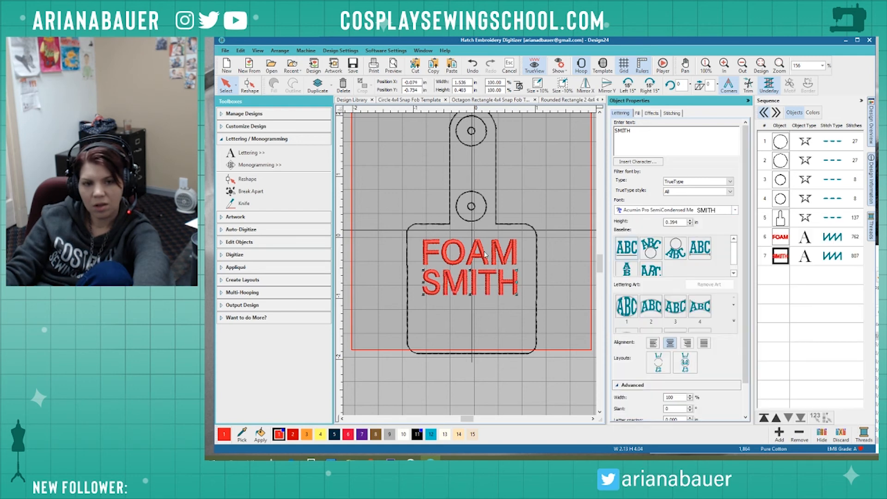
# Set the font of the SMITH lettering to Acumin Pro Light.
pyautogui.click(735, 210)
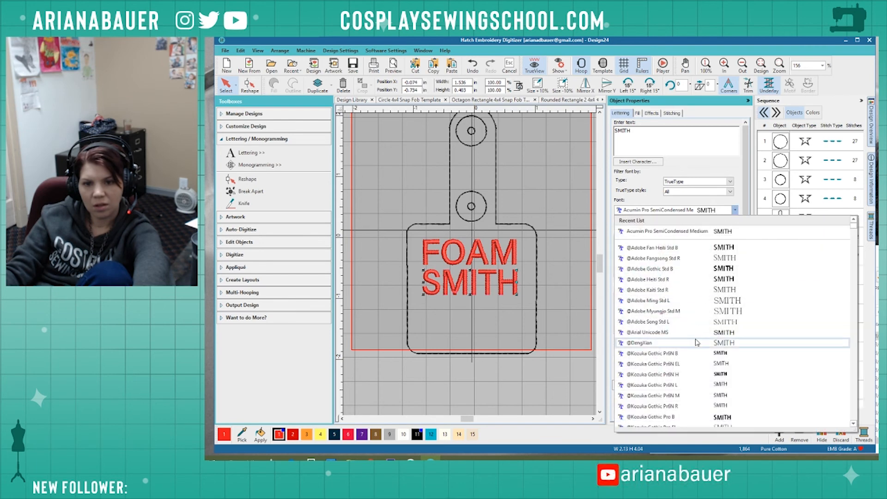
pyautogui.scroll(-15, 721, 356)
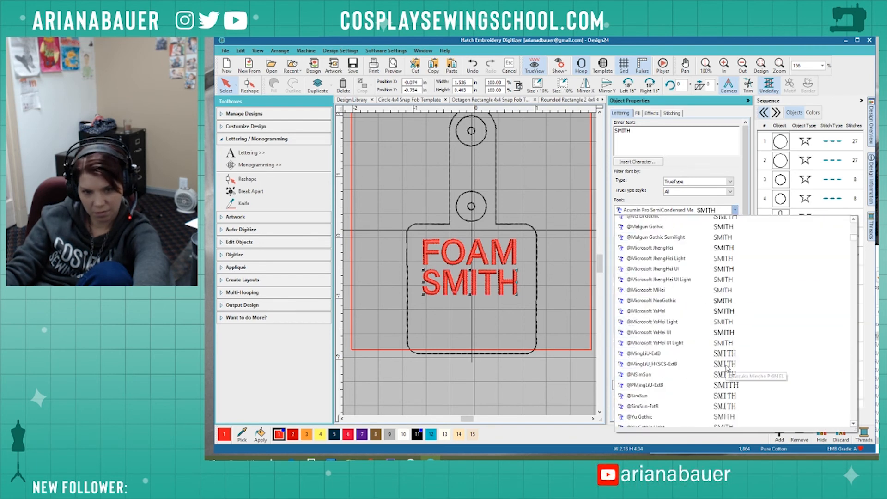
pyautogui.scroll(-5, 726, 365)
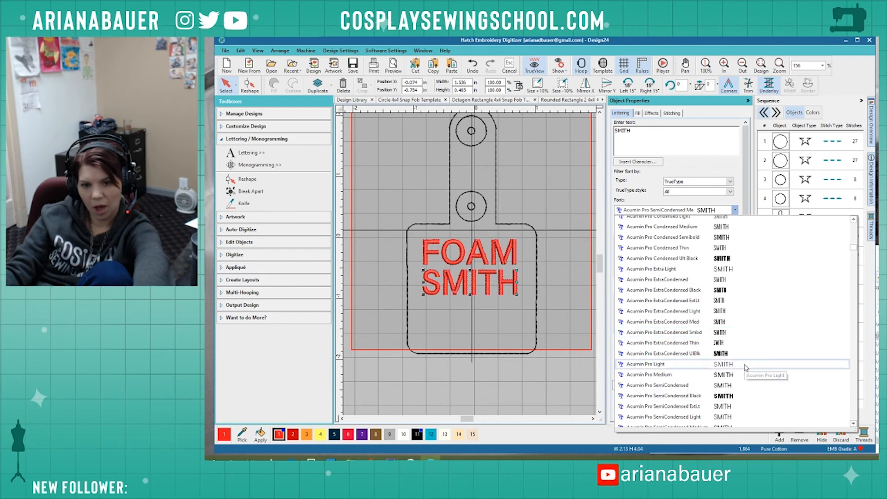
pyautogui.click(745, 366)
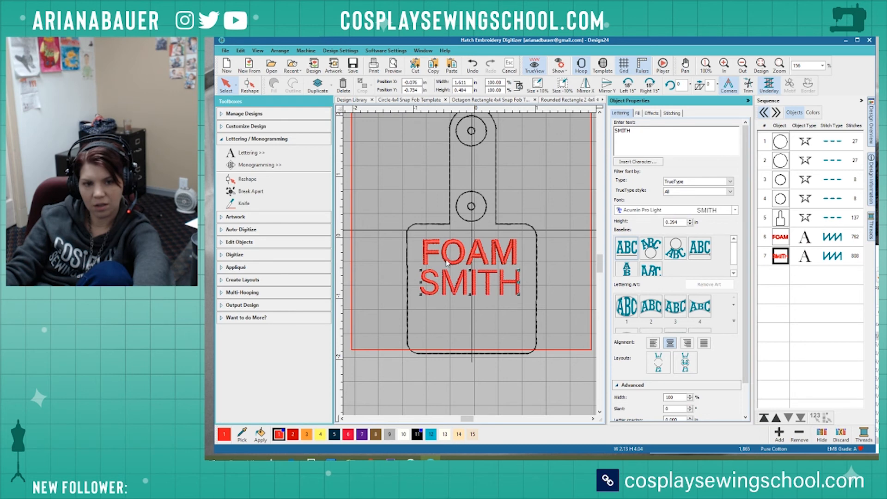
pyautogui.click(477, 328)
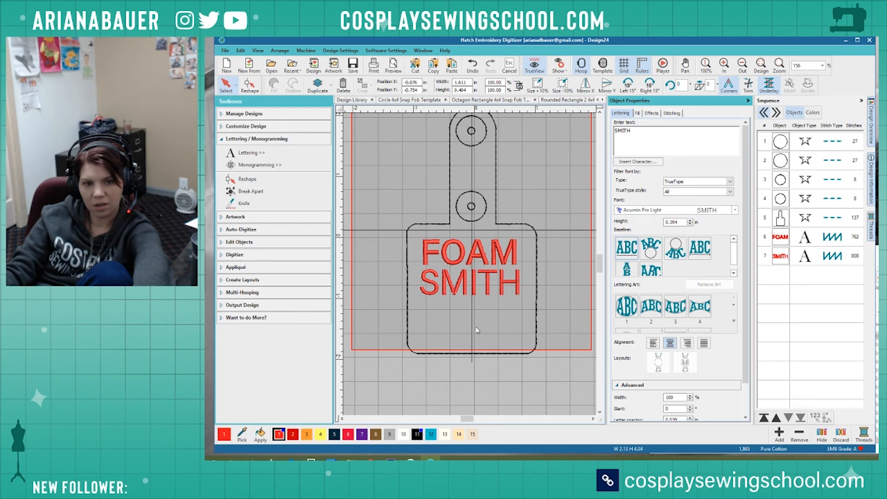
# Increase the letter spacing of the FOAM lettering to 0.020 in to match the width of SMITH.
pyautogui.click(474, 261)
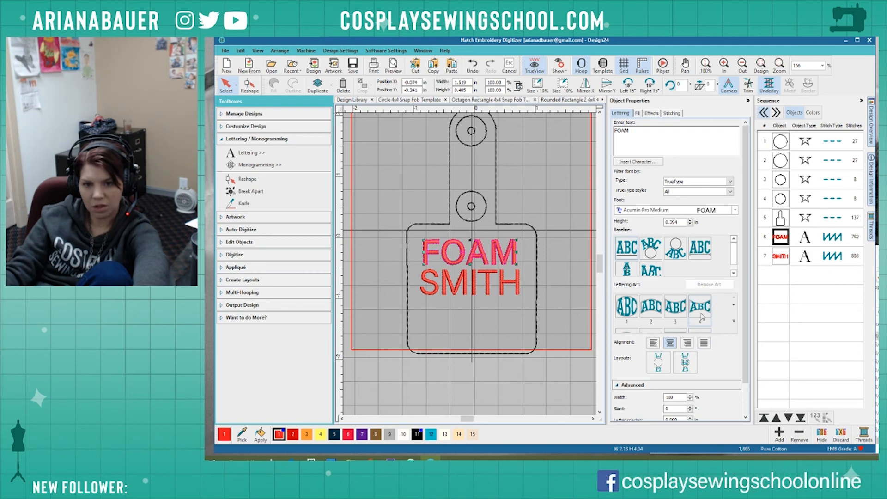
pyautogui.scroll(-4, 697, 296)
pyautogui.scroll(-3, 689, 391)
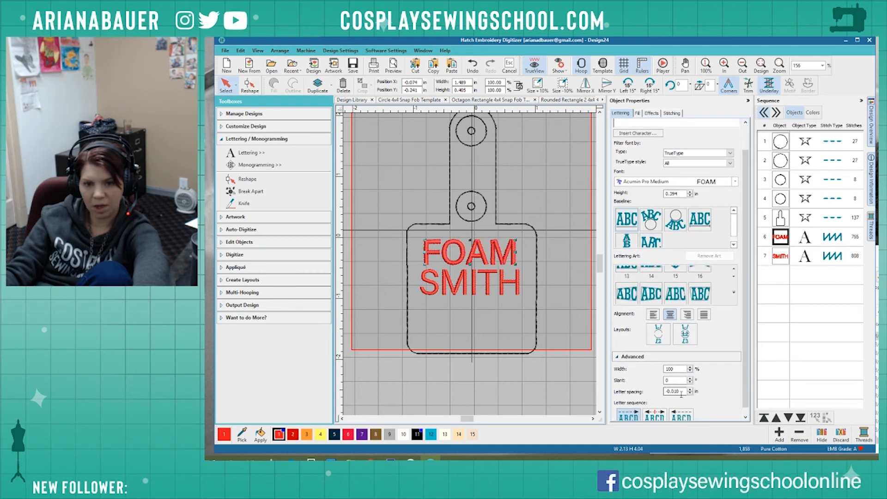
pyautogui.scroll(-1, 681, 394)
pyautogui.click(690, 382)
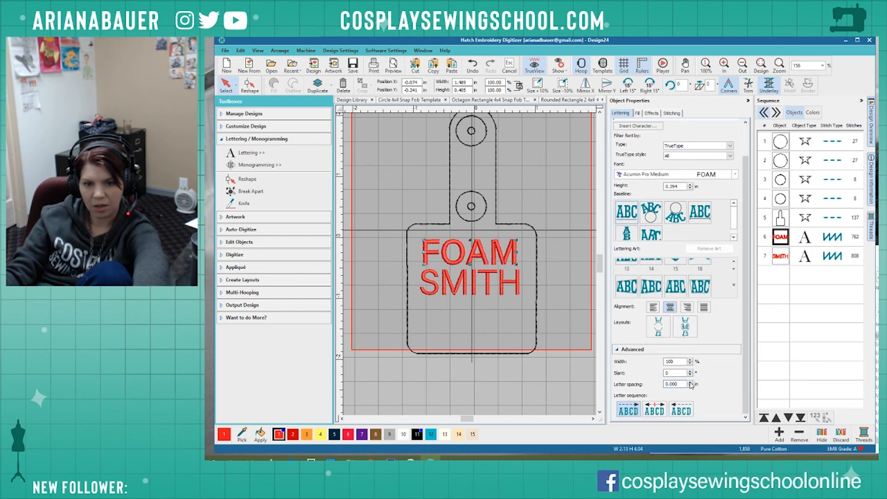
pyautogui.click(690, 383)
pyautogui.click(690, 382)
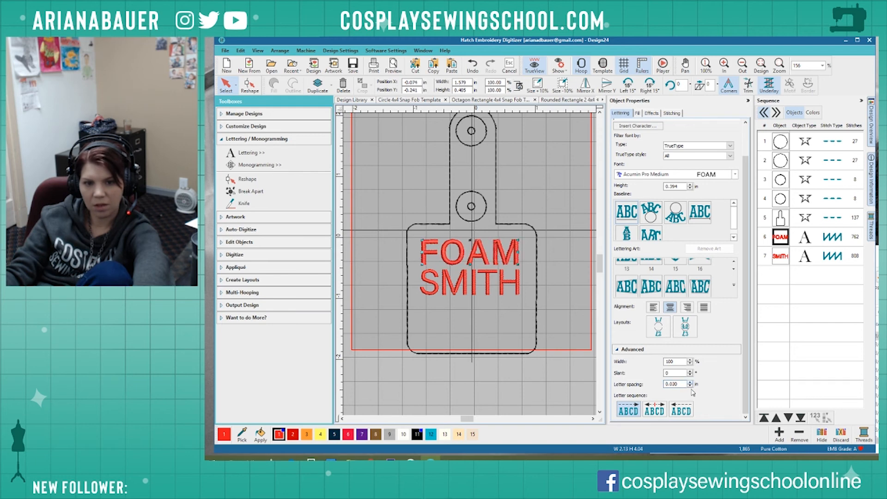
pyautogui.click(530, 325)
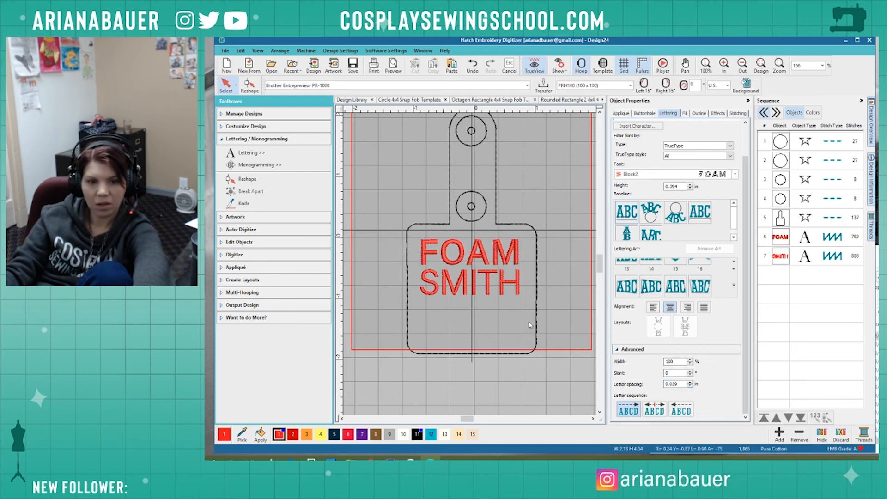
# Shift the SMITH lettering slightly to the left so that it lines up beneath FOAM.
pyautogui.click(446, 288)
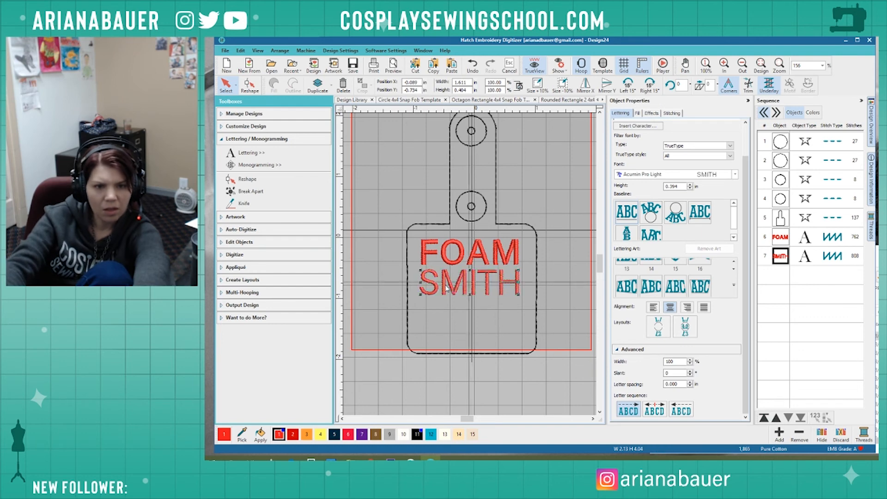
pyautogui.click(459, 313)
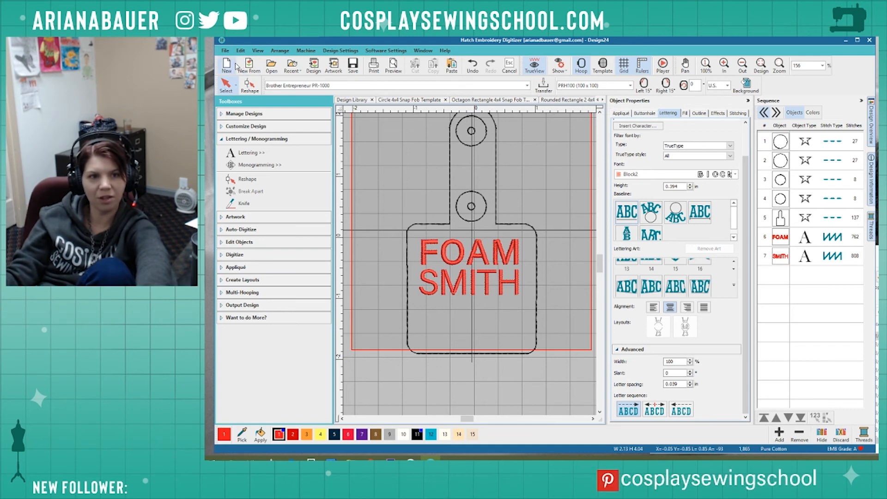
# Insert the small utility knife embroidery design and move it to the lower part of the fob body.
pyautogui.click(318, 63)
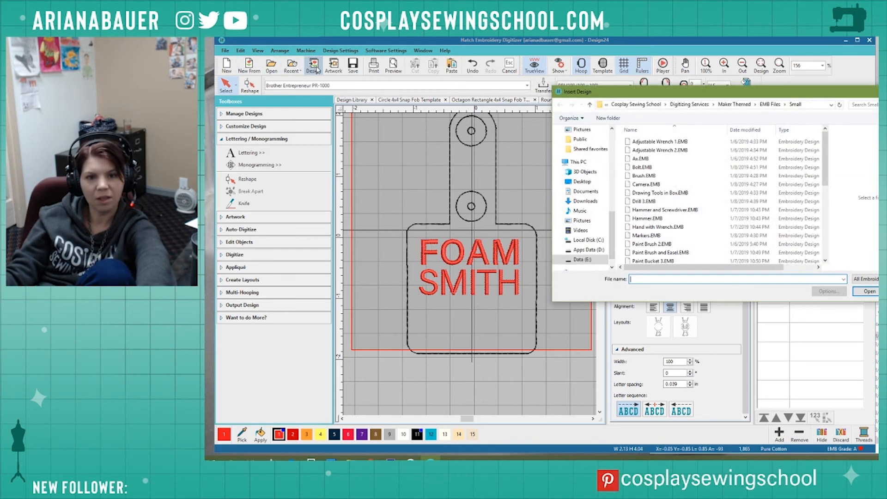
pyautogui.scroll(-6, 724, 226)
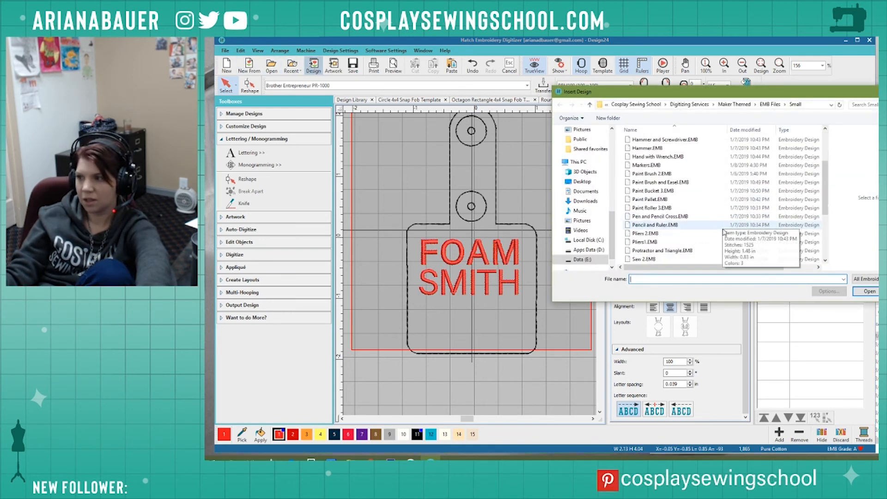
pyautogui.doubleClick(680, 242)
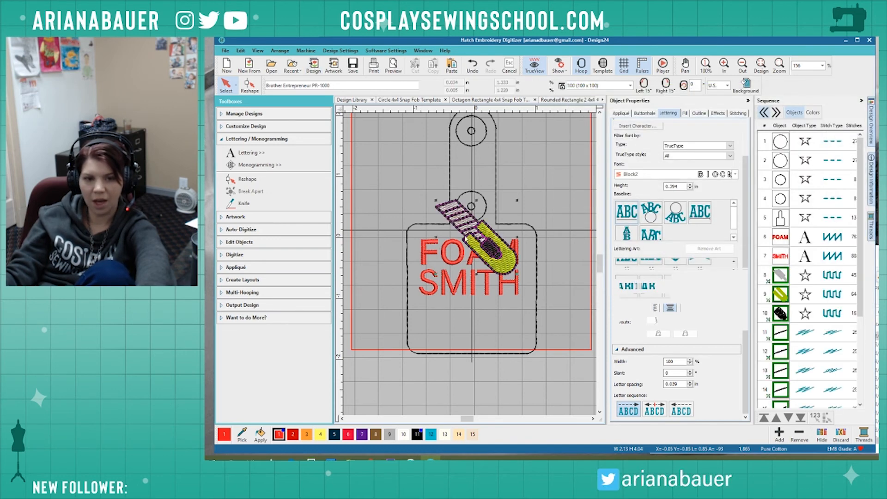
pyautogui.moveTo(483, 227); pyautogui.dragTo(481, 315)
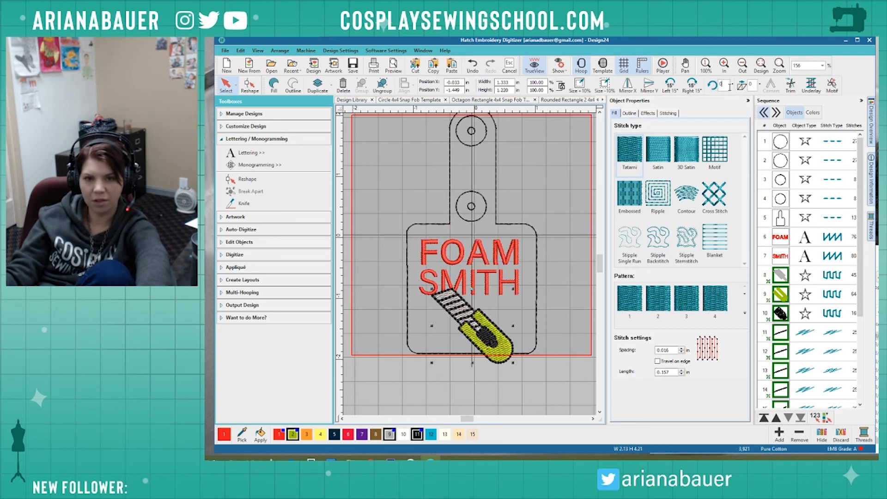
# Rotate the utility knife by 45° so it lies horizontally and position it centred just beneath the SMITH lettering.
pyautogui.write('45')
pyautogui.press('Return')
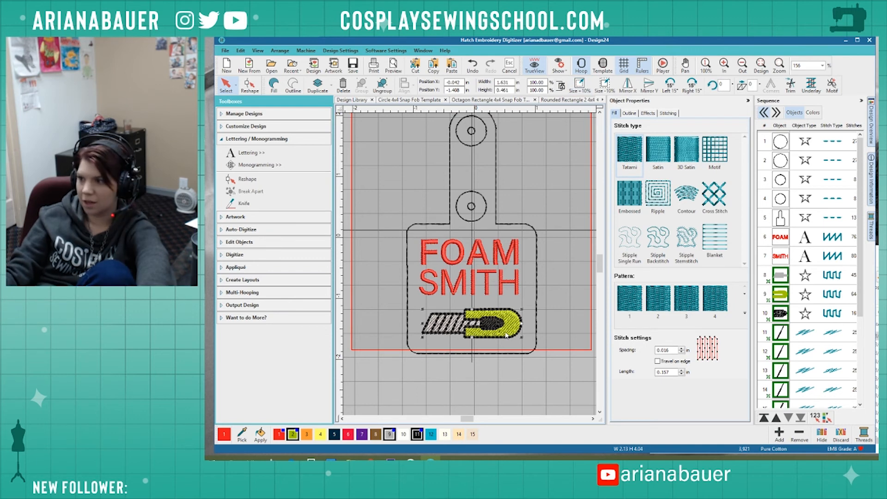
pyautogui.moveTo(506, 336); pyautogui.dragTo(505, 324)
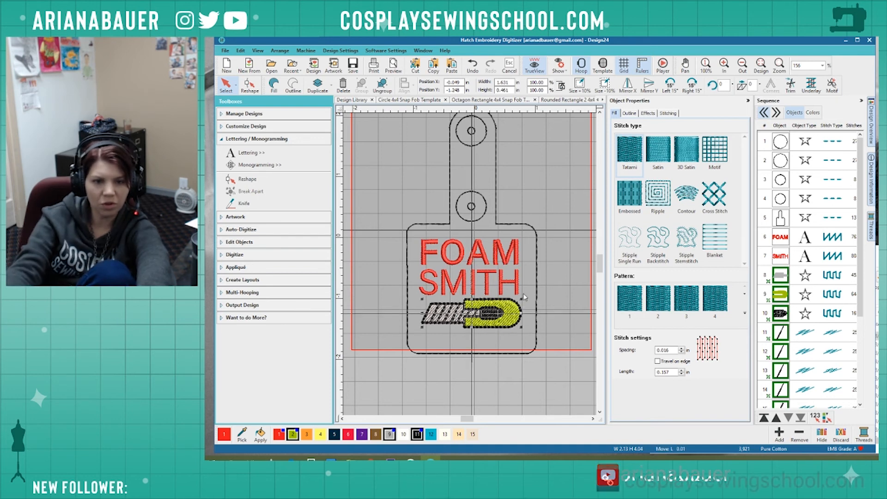
pyautogui.press('Down')
pyautogui.press('Down')
pyautogui.press('Down')
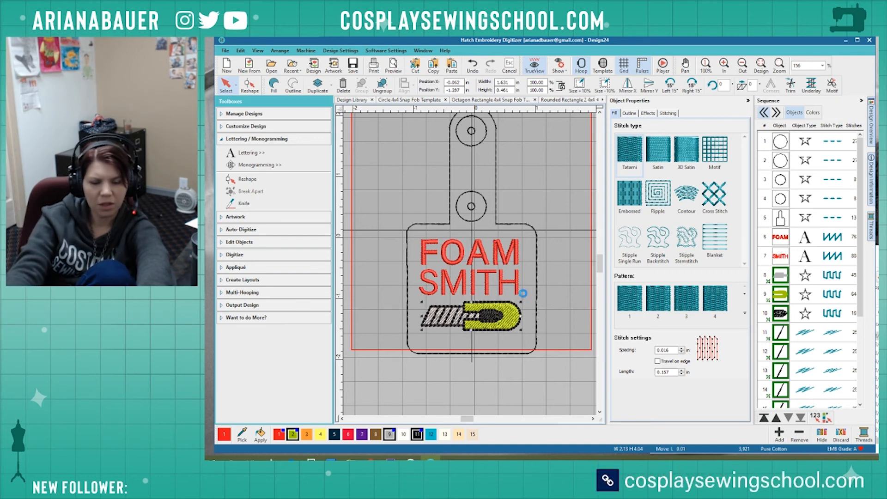
pyautogui.press('Left')
pyautogui.press('Left')
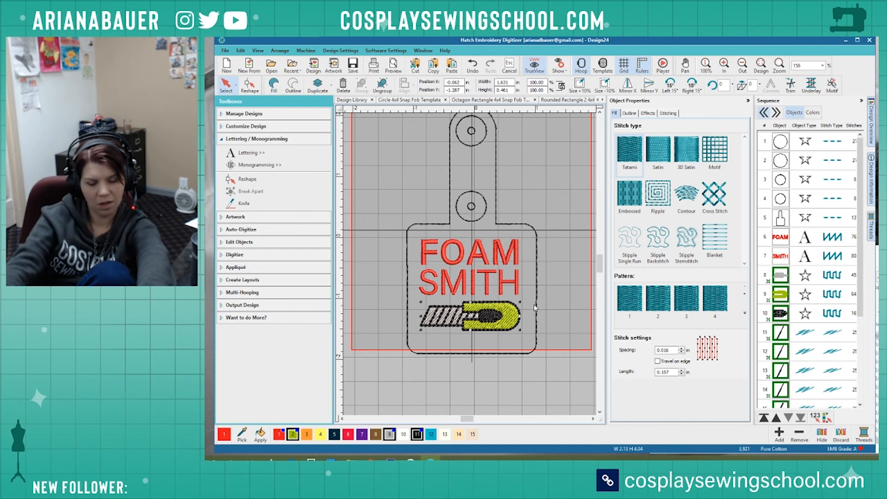
pyautogui.press('Right')
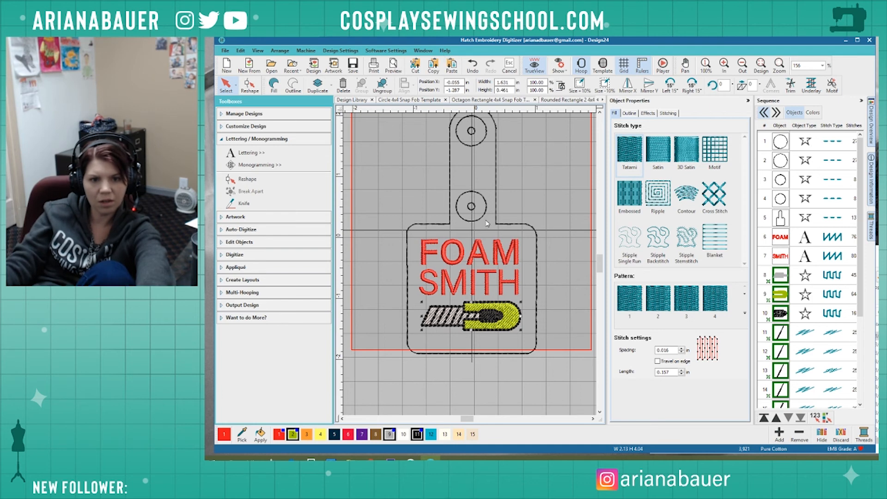
# Try black, thread colour 11, on both the FOAM and SMITH lettering.
pyautogui.click(488, 252)
pyautogui.keyDown('ctrl'); pyautogui.click(478, 294); pyautogui.keyUp('ctrl')
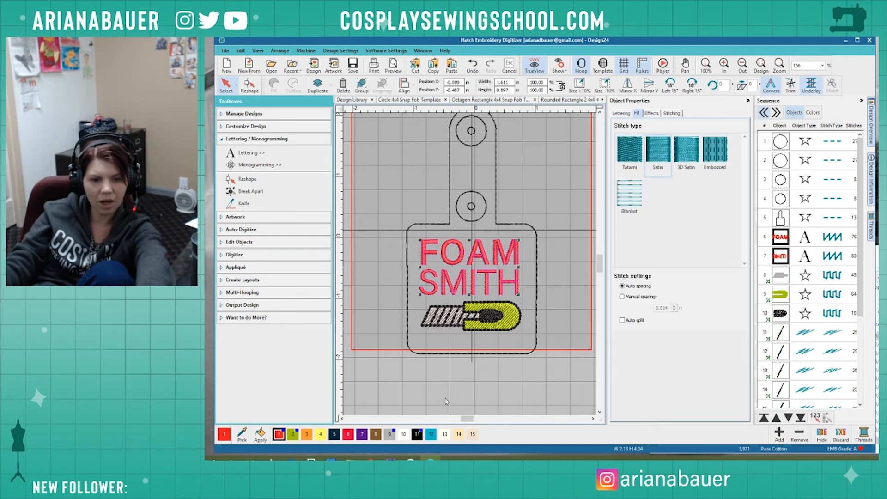
pyautogui.click(417, 434)
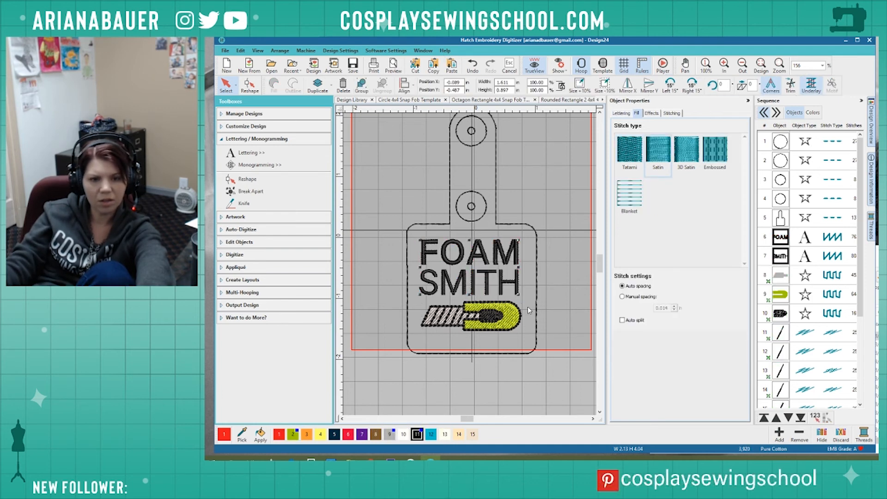
pyautogui.click(567, 262)
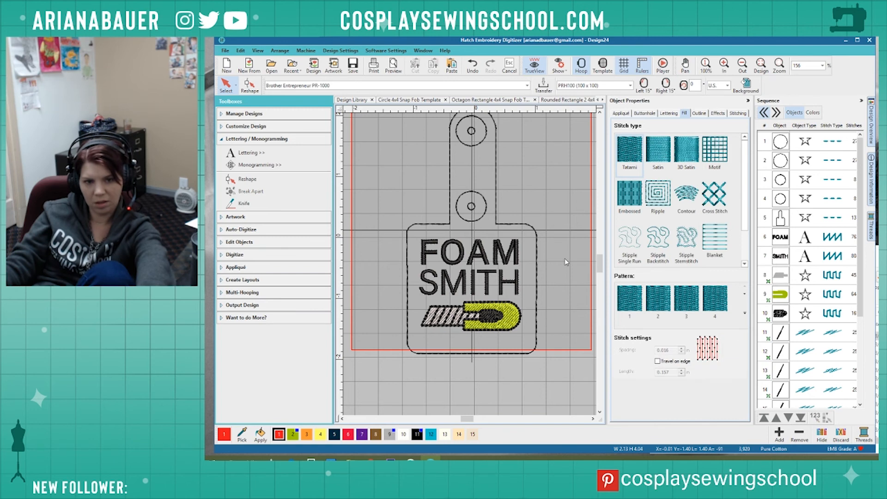
# Recolour both the FOAM and SMITH lettering white with thread colour 10.
pyautogui.click(486, 299)
pyautogui.keyDown('ctrl'); pyautogui.click(494, 257); pyautogui.keyUp('ctrl')
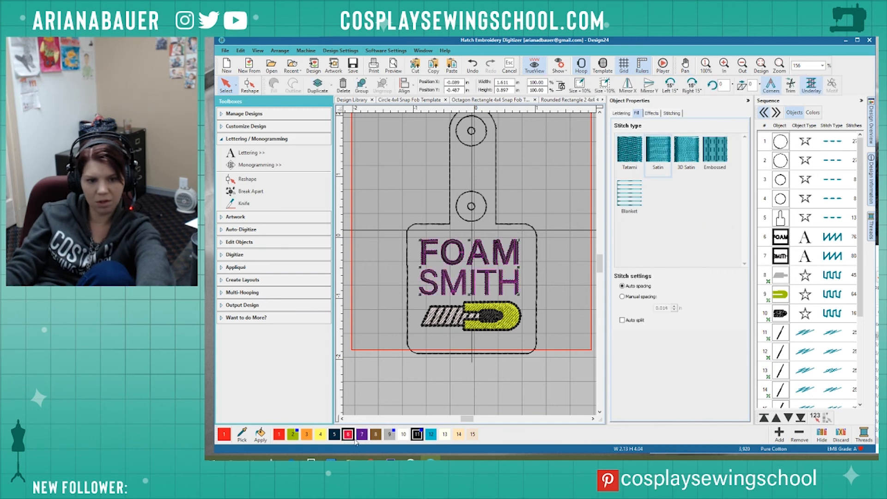
pyautogui.click(403, 434)
pyautogui.click(515, 326)
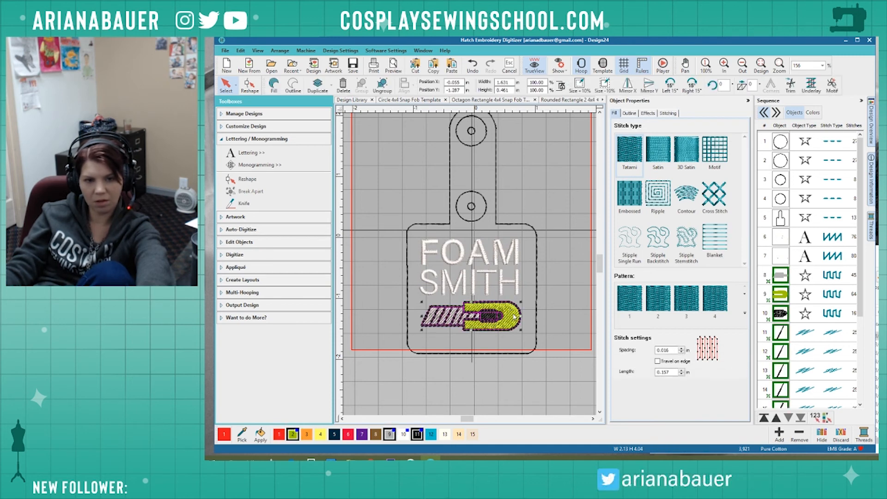
pyautogui.scroll(-2, 514, 316)
pyautogui.scroll(1, 470, 267)
pyautogui.click(566, 209)
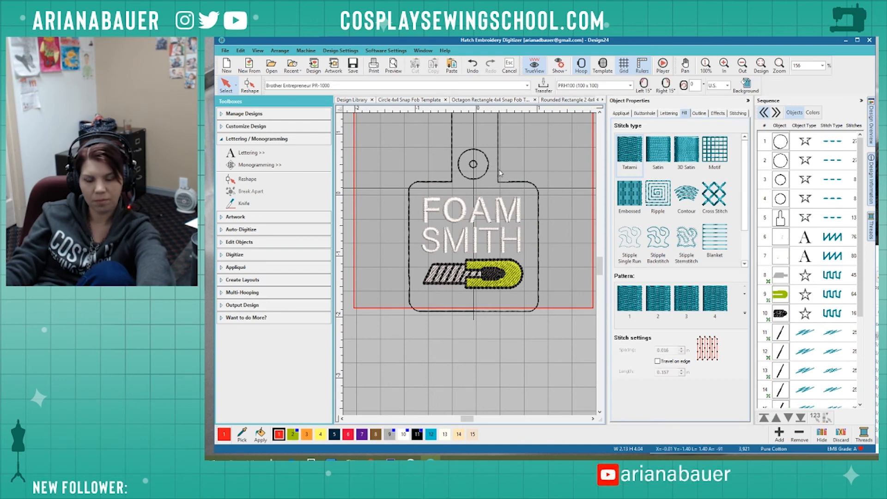
# Save the design as Foam Smith Snap Fob in the Snap Fob folder.
pyautogui.click(603, 100)
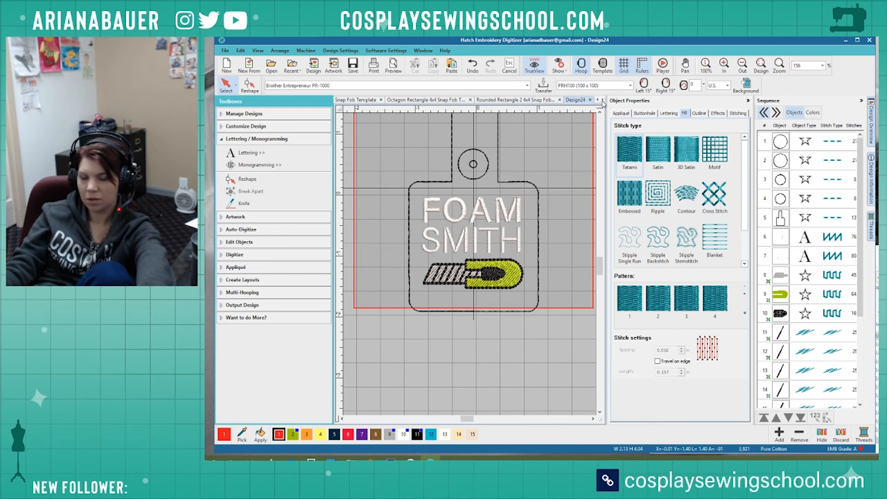
pyautogui.hotkey('ctrl', 's')
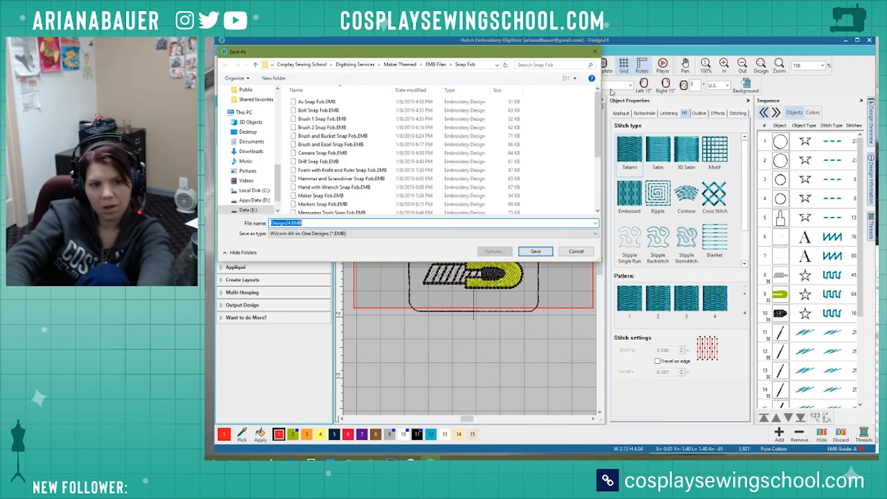
pyautogui.write('Foam S')
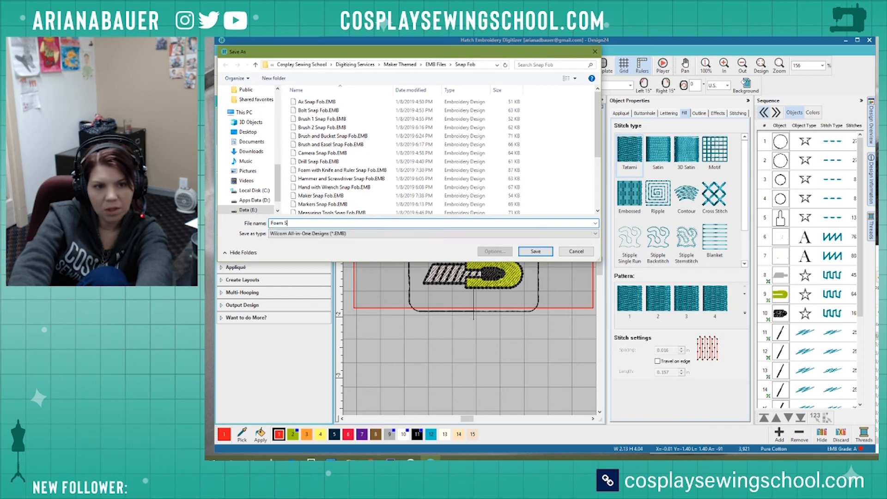
pyautogui.write('mith Snap')
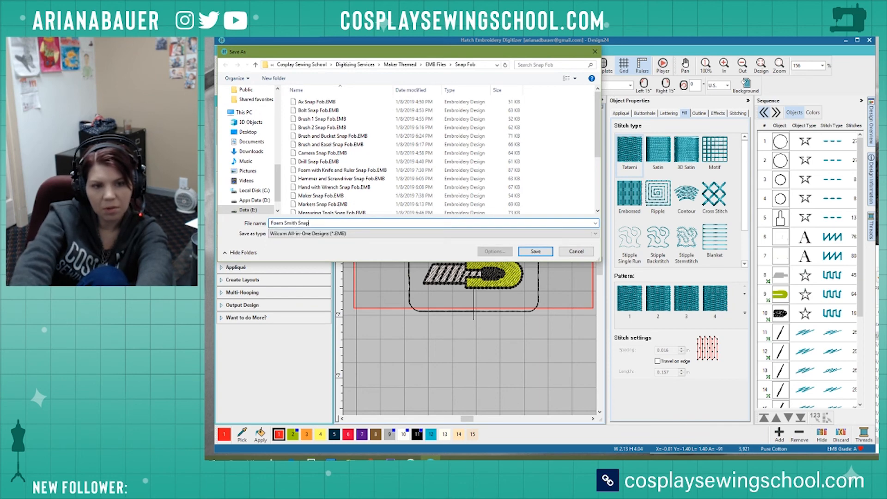
pyautogui.write(' Fob')
pyautogui.press('Return')
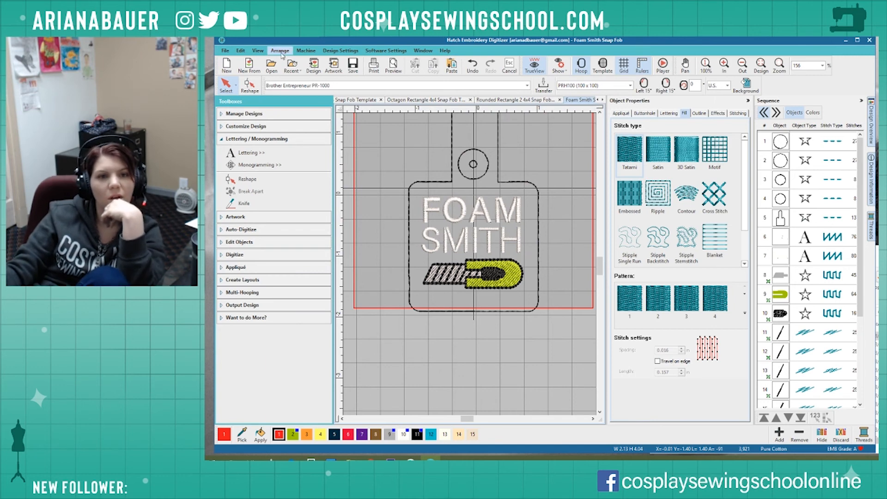
# Close the Circle and Octagon Rectangle snap fob template designs.
pyautogui.click(349, 102)
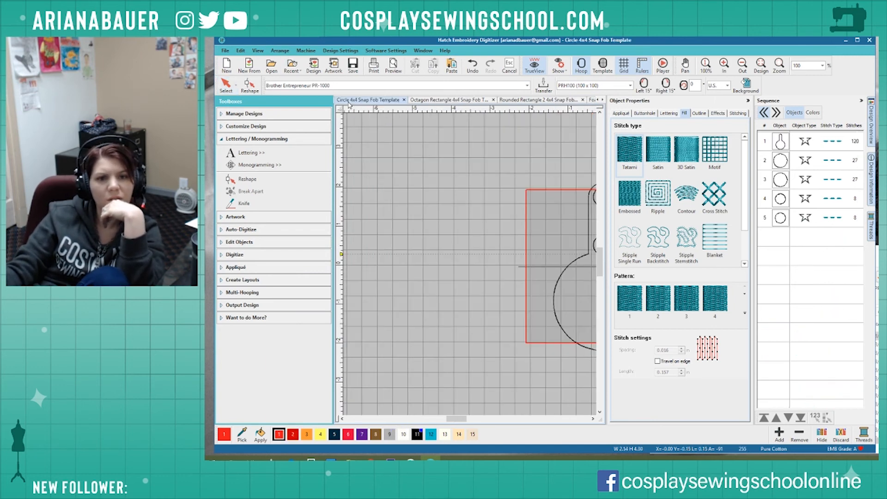
pyautogui.click(404, 100)
pyautogui.click(433, 100)
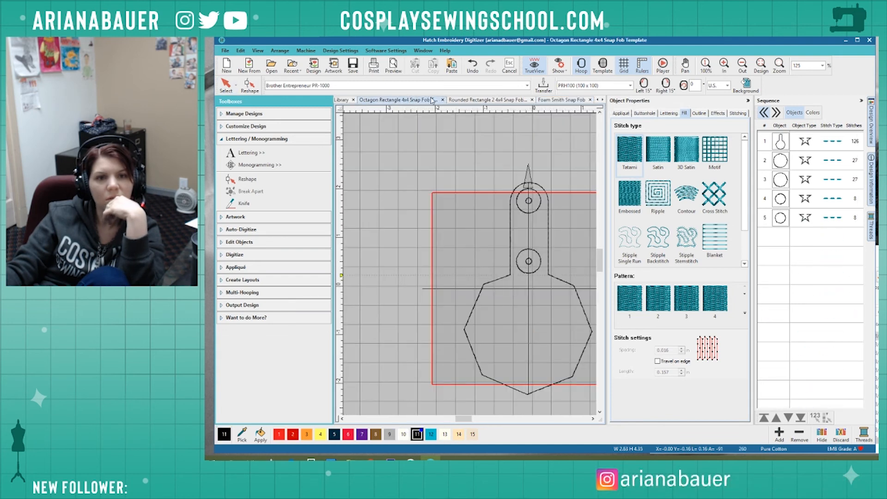
pyautogui.click(443, 101)
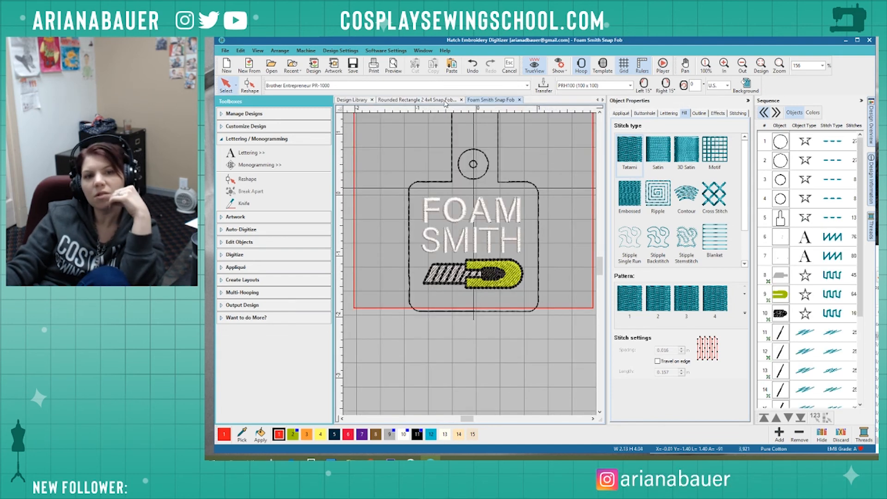
# Open Foam with Knife and Ruler Snap Fob from the design library to examine its foam background, and return to the library.
pyautogui.click(413, 101)
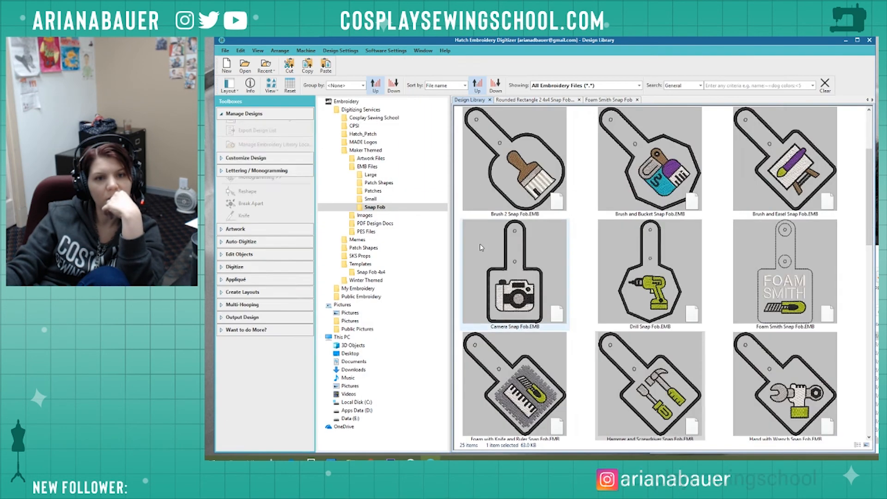
pyautogui.click(543, 408)
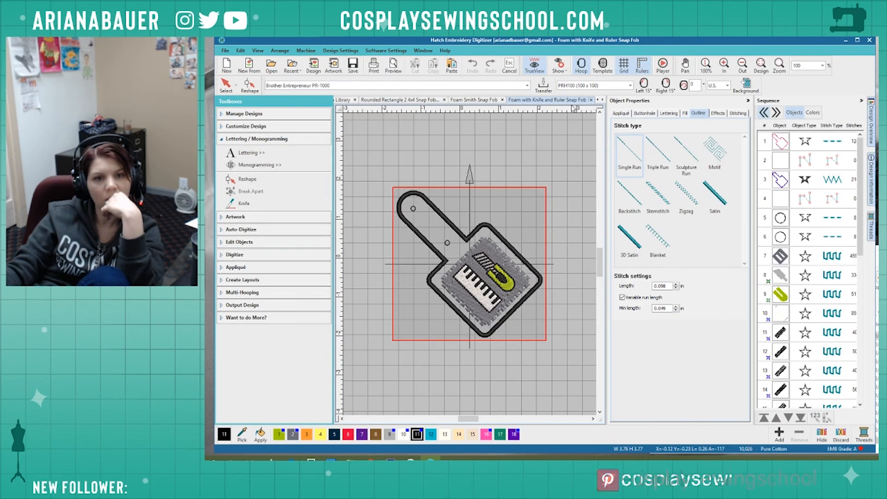
pyautogui.click(352, 101)
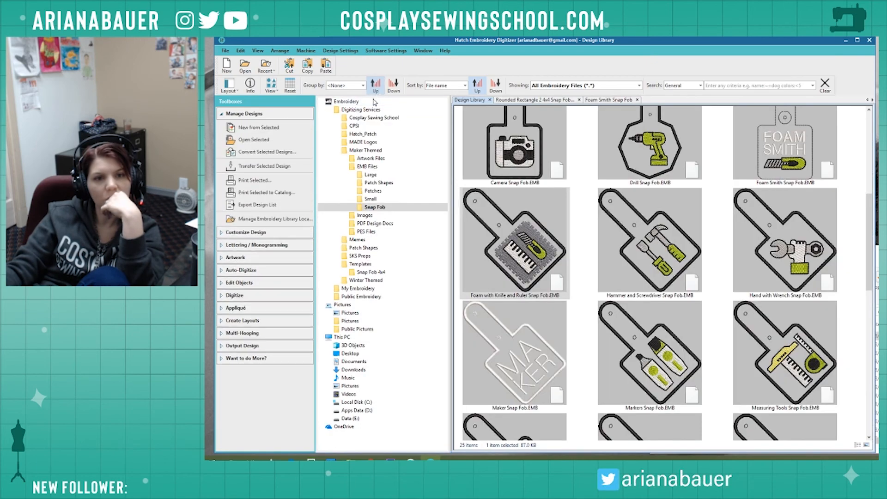
# Open the Foam Square design from the Large EMB folder and select its foam square.
pyautogui.click(370, 175)
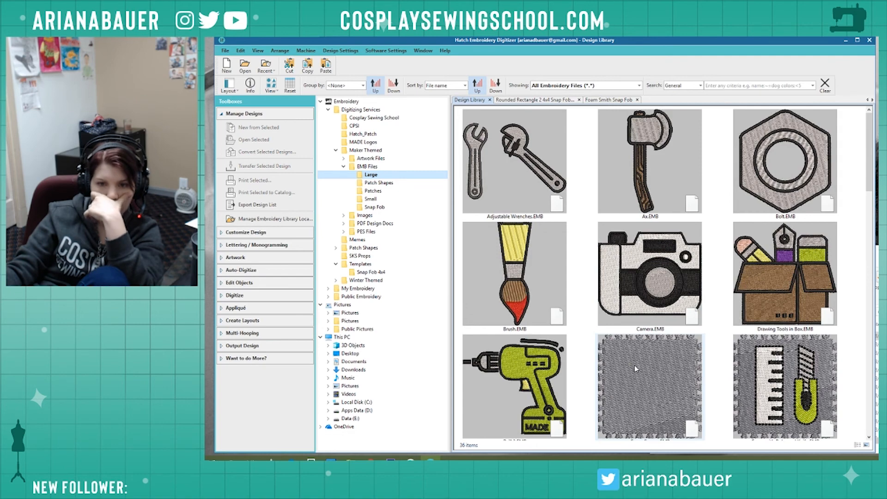
pyautogui.click(637, 372)
pyautogui.doubleClick(637, 375)
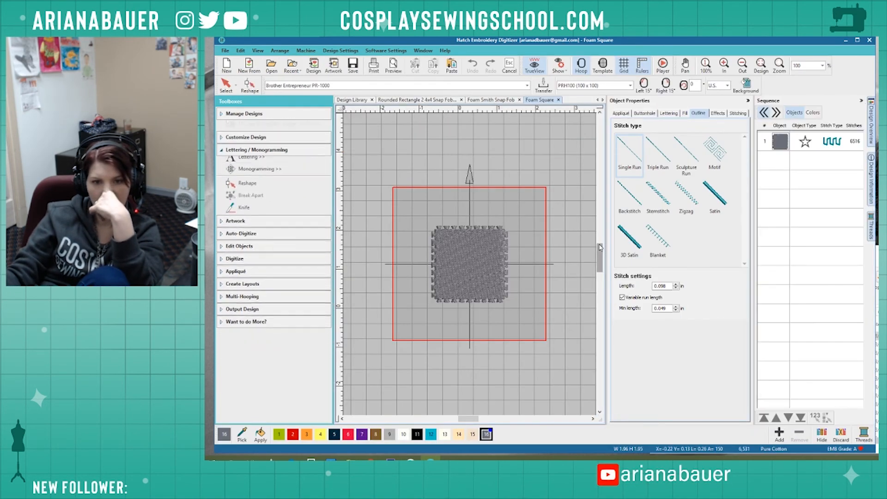
pyautogui.click(495, 288)
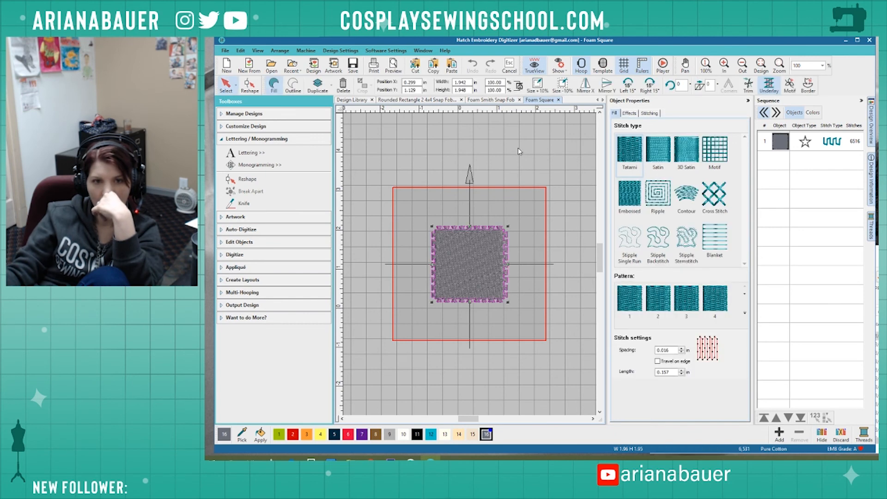
pyautogui.click(498, 100)
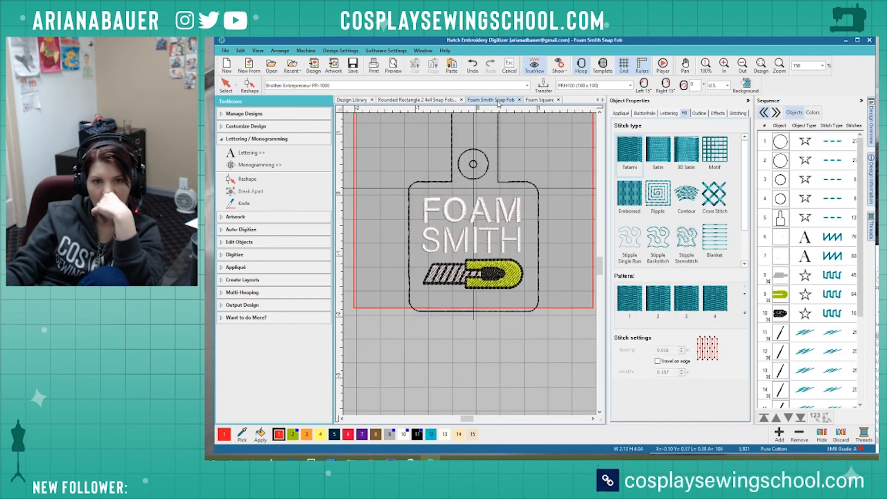
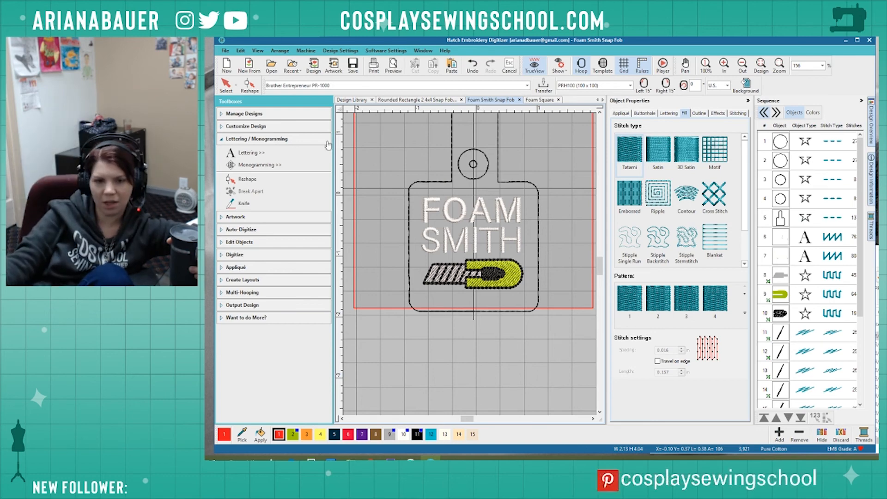
pyautogui.scroll(1, 464, 262)
pyautogui.scroll(-3, 467, 277)
pyautogui.scroll(2, 467, 266)
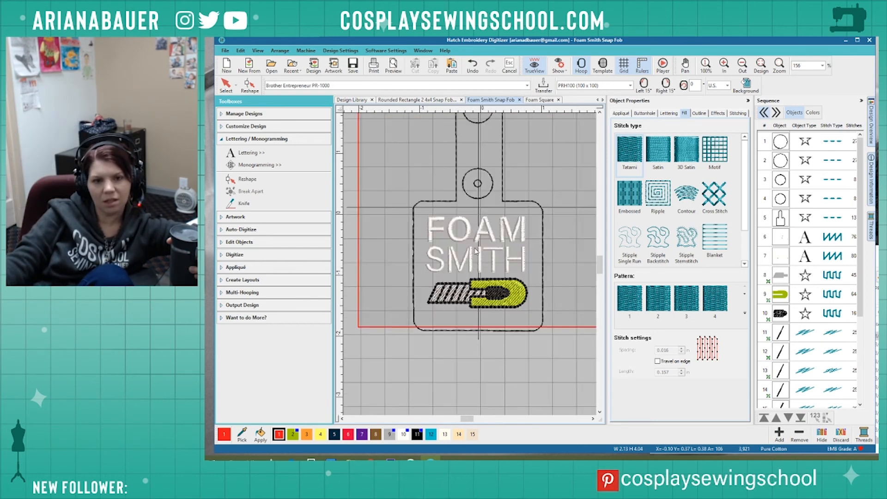
pyautogui.click(520, 214)
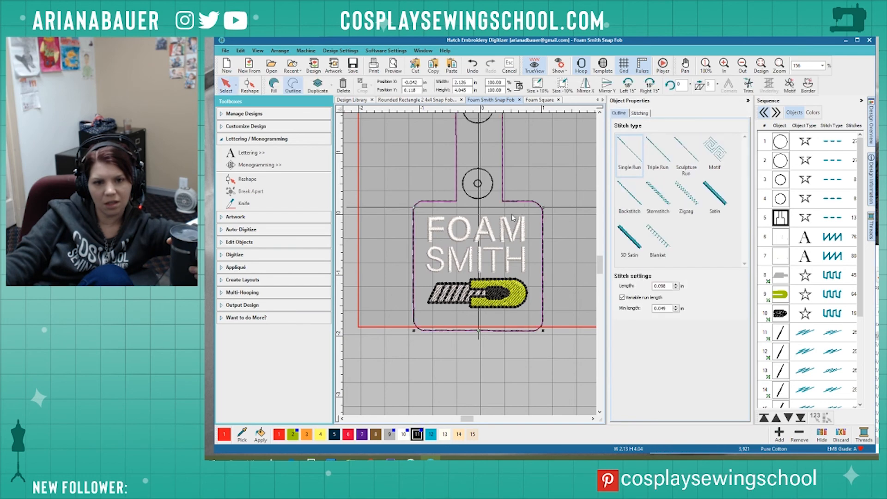
pyautogui.scroll(2, 467, 264)
pyautogui.scroll(-3, 471, 267)
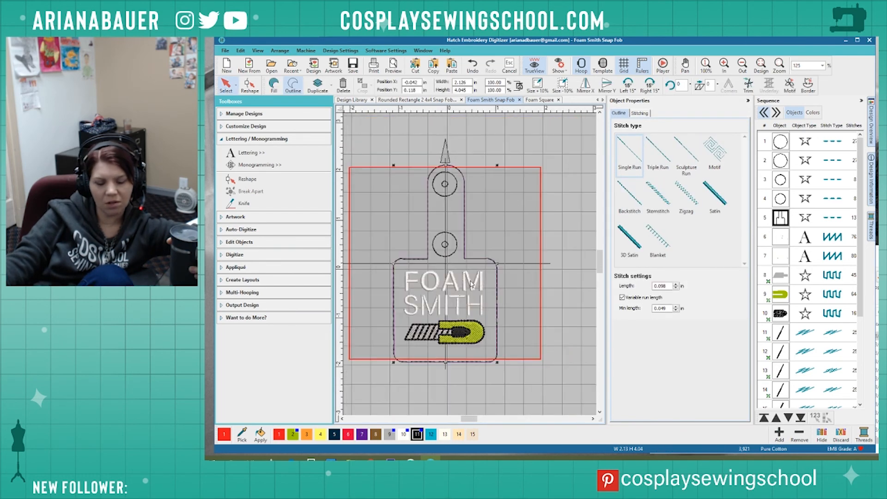
pyautogui.hotkey('ctrl', 'v')
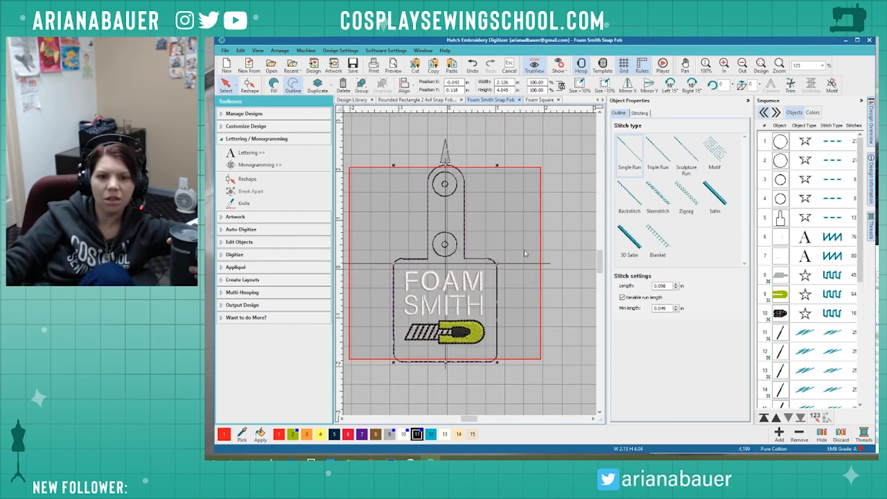
pyautogui.click(573, 240)
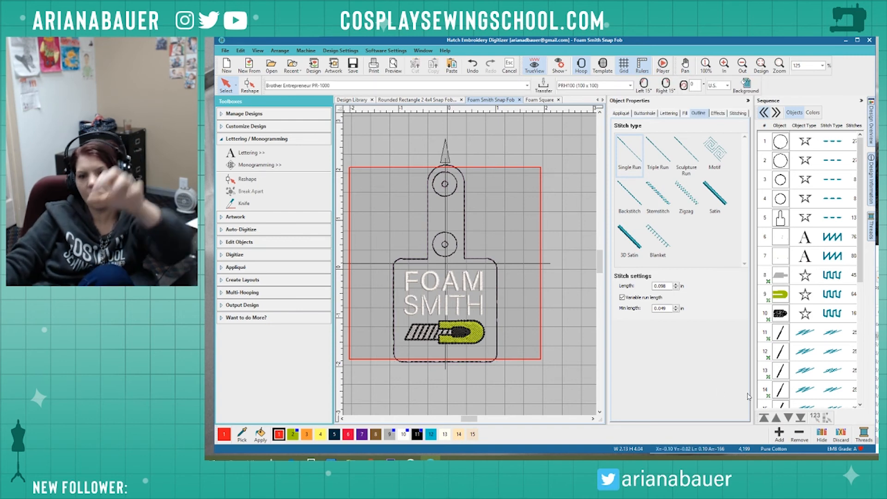
pyautogui.hotkey('ctrl', 'z')
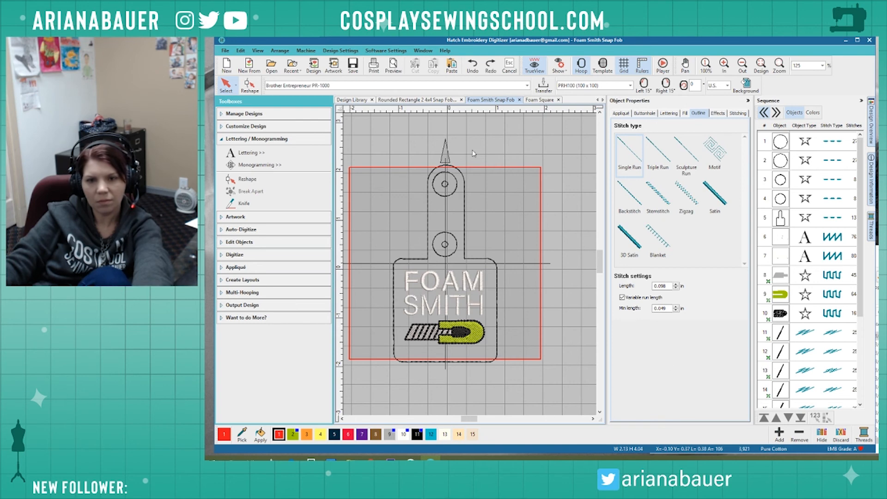
# Copy the foam square from the Foam Square design and paste it into the Foam Smith Snap Fob design.
pyautogui.click(539, 100)
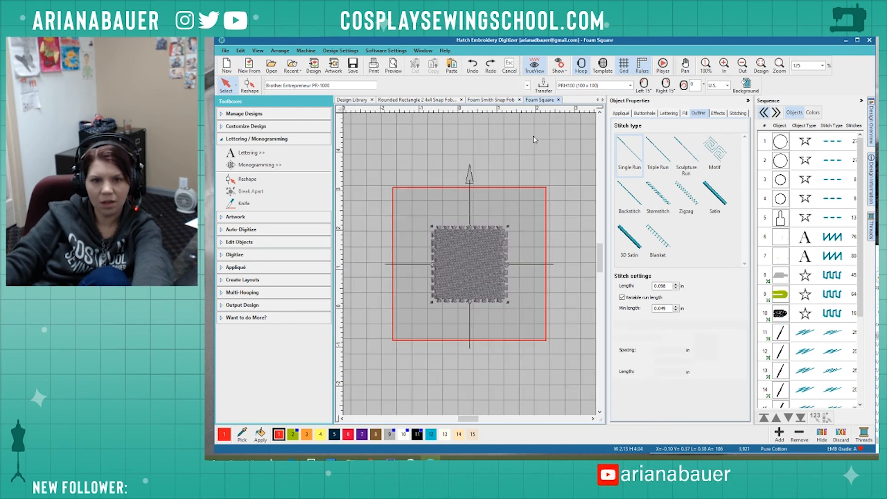
pyautogui.click(486, 261)
pyautogui.click(493, 186)
pyautogui.click(492, 255)
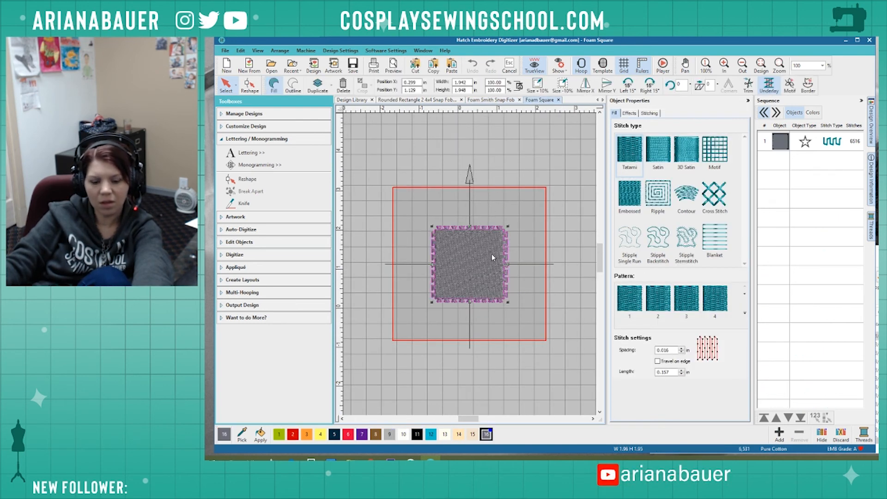
pyautogui.click(491, 99)
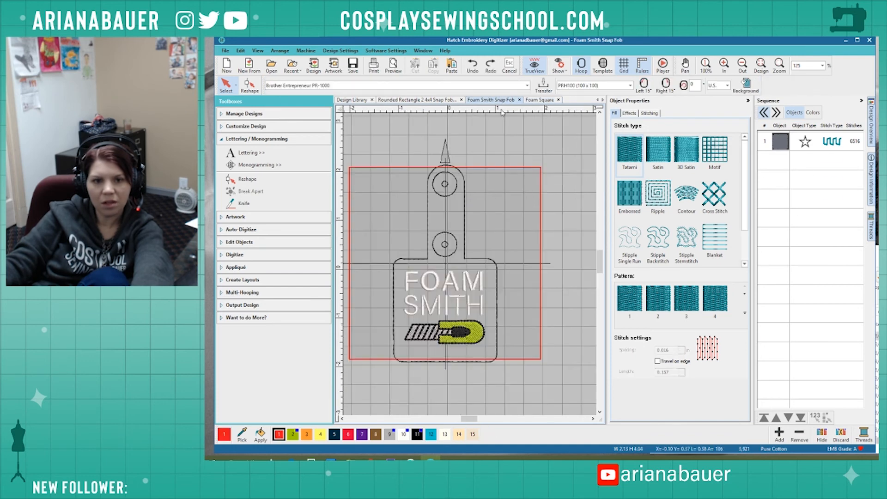
pyautogui.hotkey('ctrl', 'v')
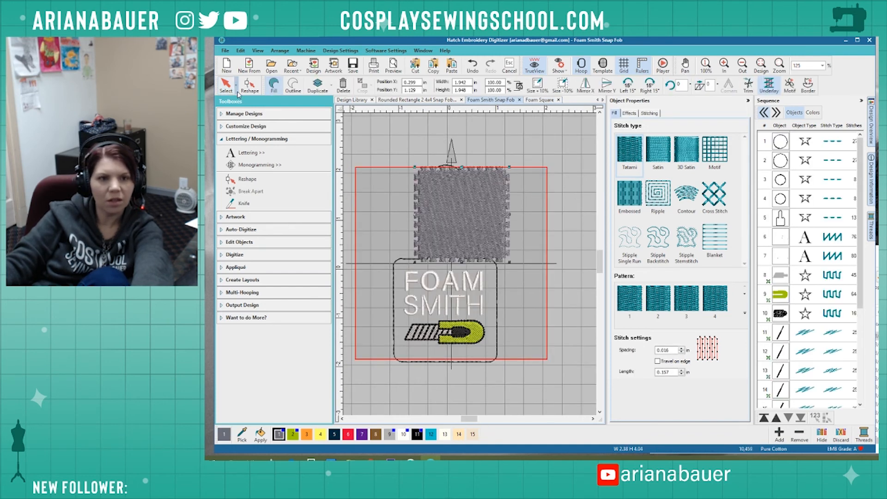
# Convert the pasted foam square to a Triple Run outline beside the fob body and colour it black with thread colour 11.
pyautogui.click(287, 86)
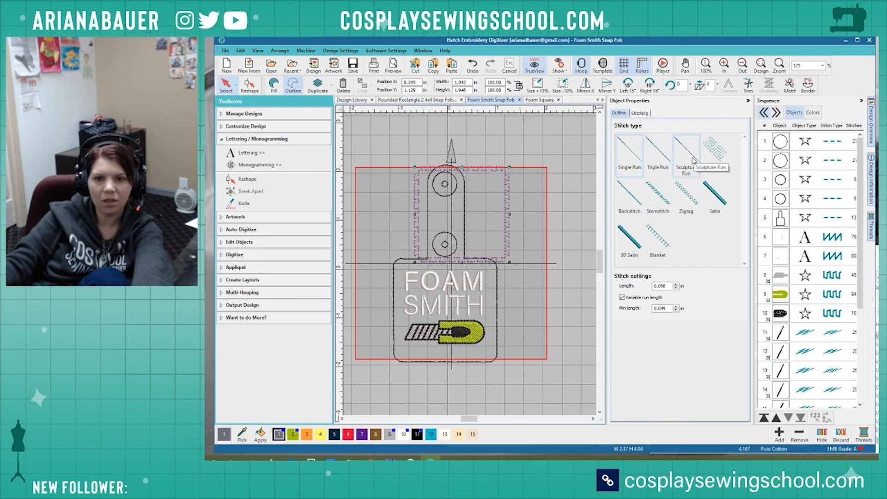
pyautogui.click(658, 152)
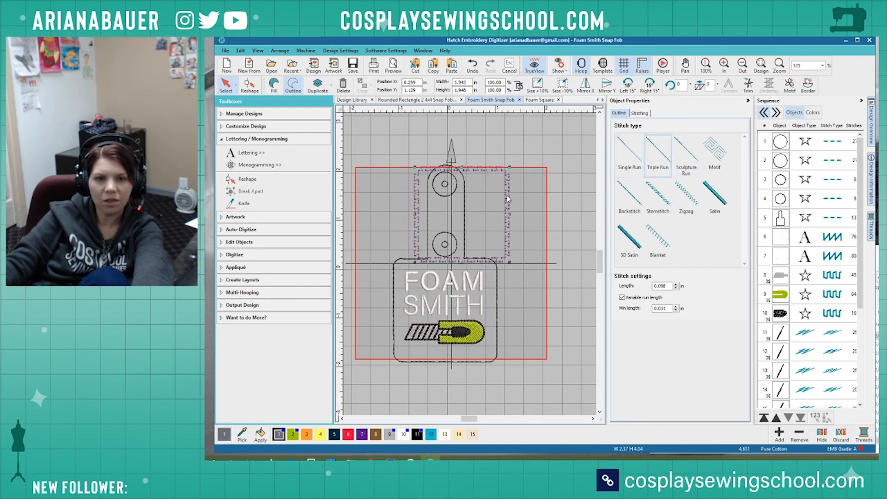
pyautogui.moveTo(507, 195); pyautogui.dragTo(536, 306)
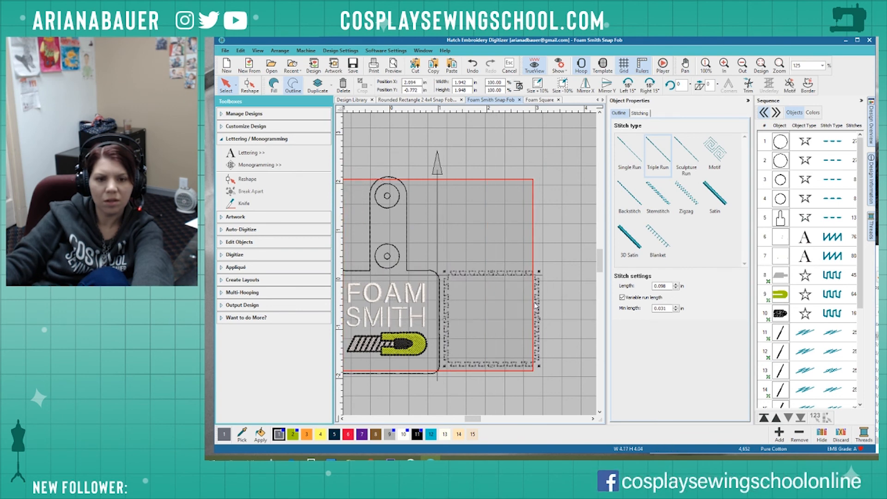
pyautogui.click(417, 434)
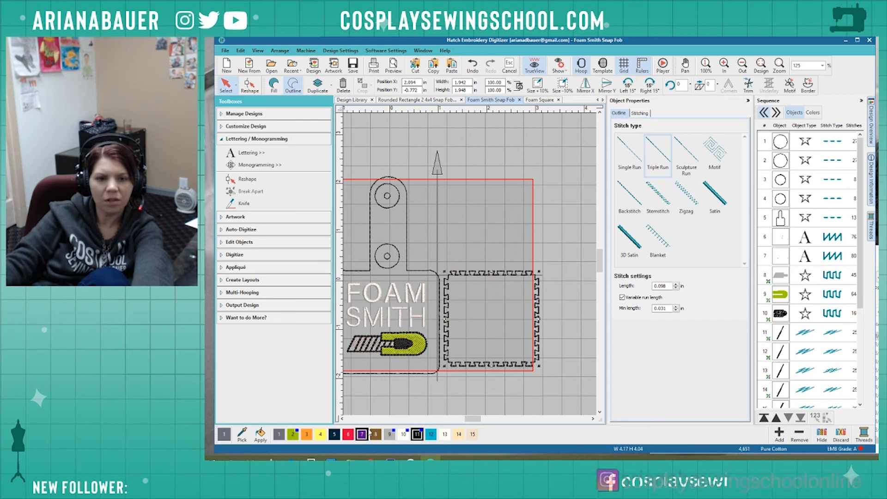
# Place the foam square outline around the fob body, enlarge it to about 2.34 by 2.35 in and centre it horizontally on the fob.
pyautogui.moveTo(544, 373); pyautogui.dragTo(440, 360)
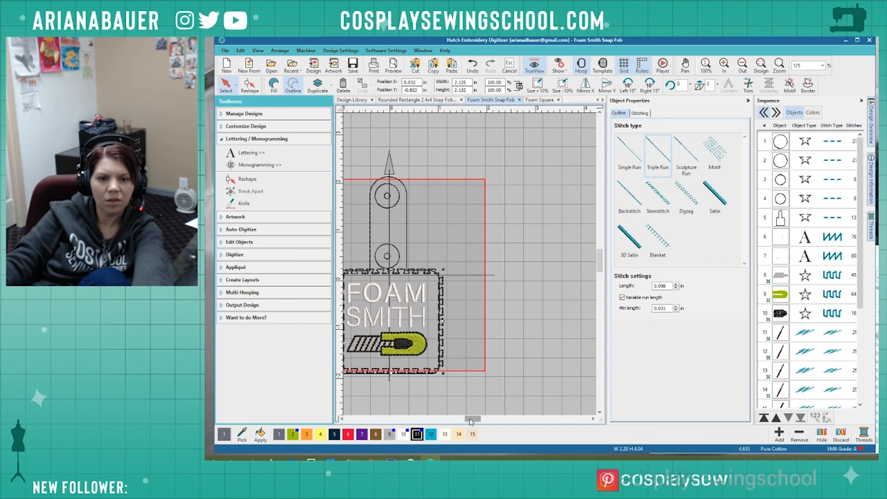
pyautogui.moveTo(473, 418); pyautogui.dragTo(470, 419)
pyautogui.moveTo(478, 375); pyautogui.dragTo(490, 380)
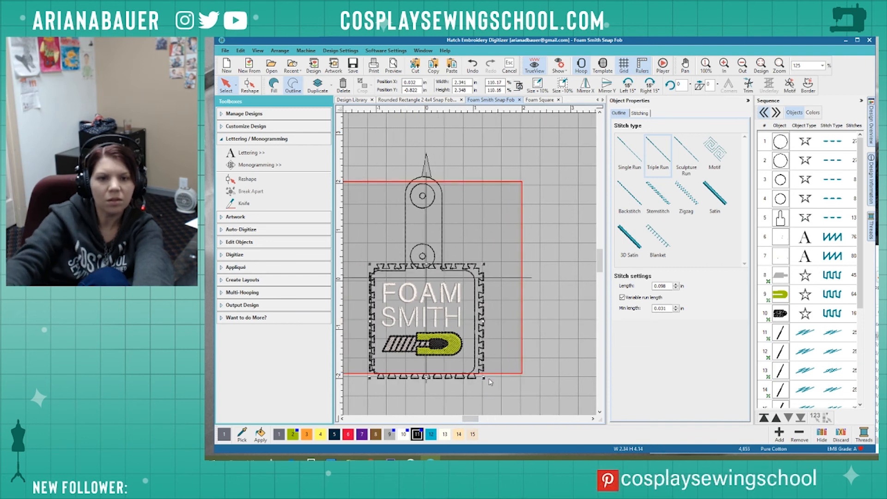
pyautogui.press('Left')
pyautogui.press('Left')
pyautogui.press('Left')
pyautogui.press('Left')
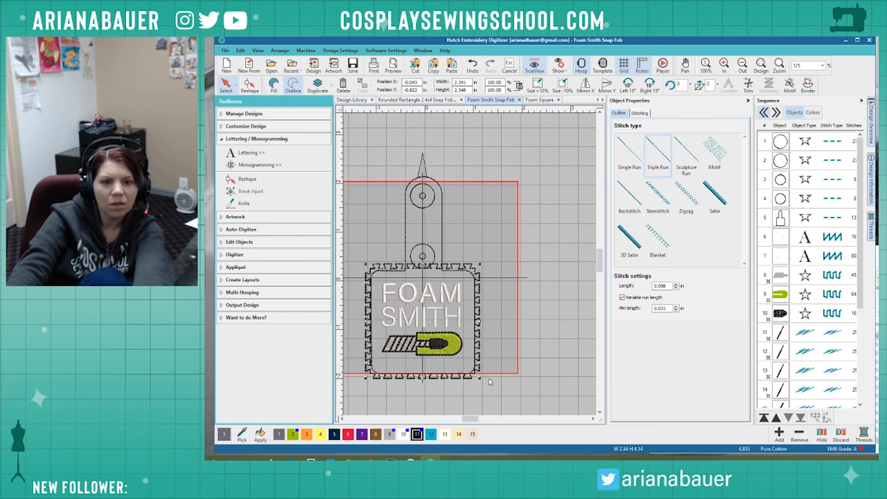
pyautogui.scroll(4, 470, 265)
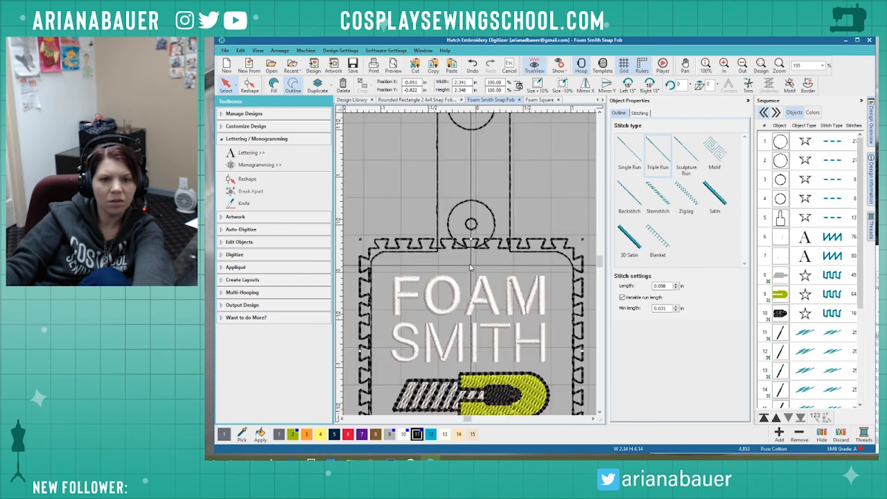
pyautogui.scroll(-5, 470, 267)
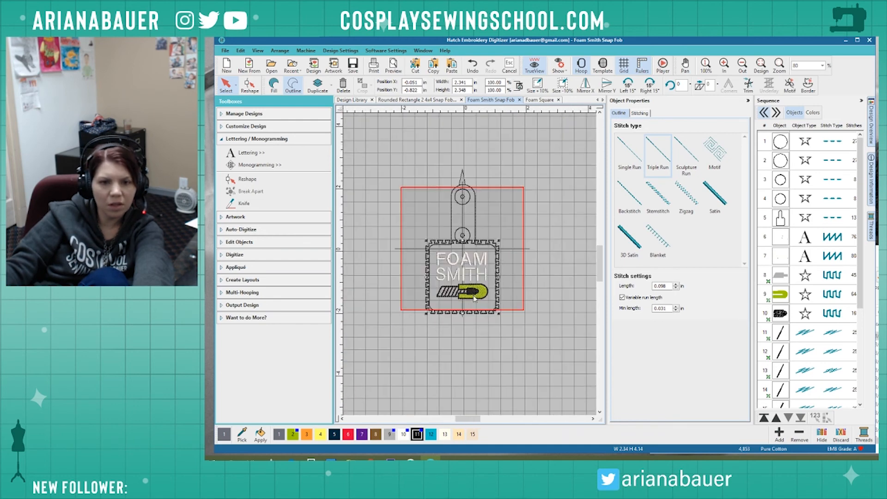
# Cut the foam-tile outline with the Knife where it crosses the left edge of the fob's snap tab.
pyautogui.scroll(3, 470, 267)
pyautogui.scroll(-2, 470, 267)
pyautogui.scroll(4, 470, 268)
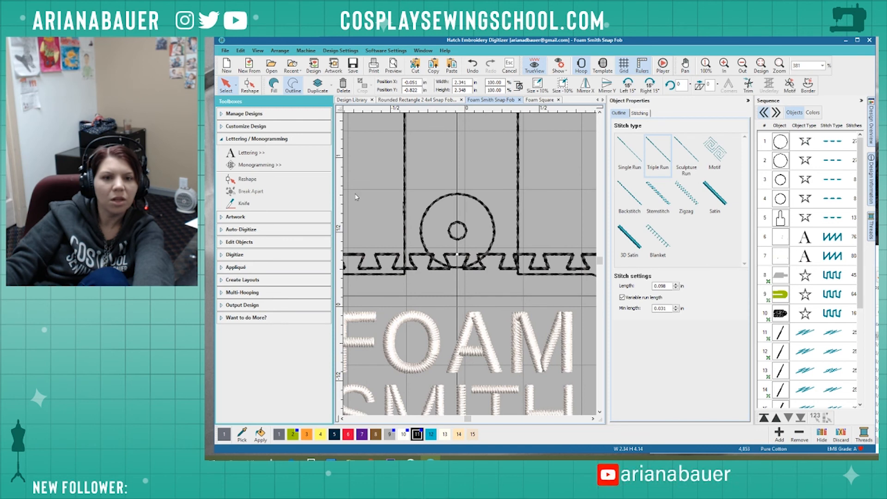
pyautogui.click(405, 268)
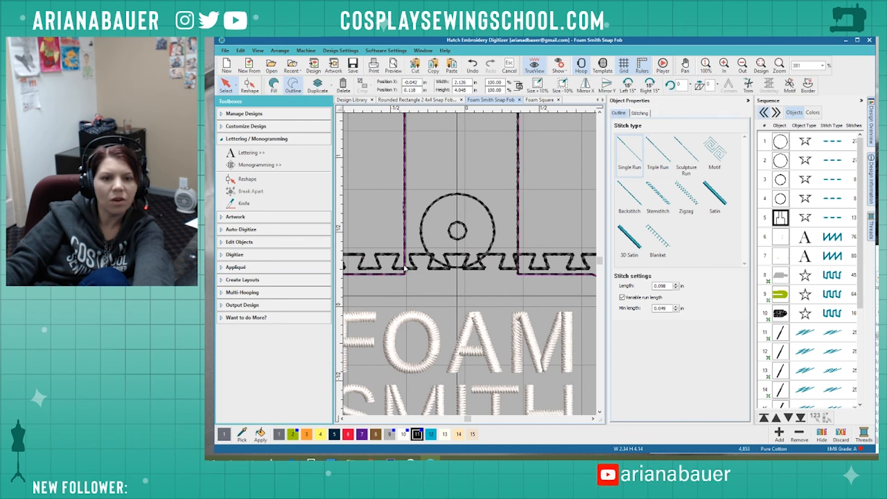
pyautogui.click(408, 274)
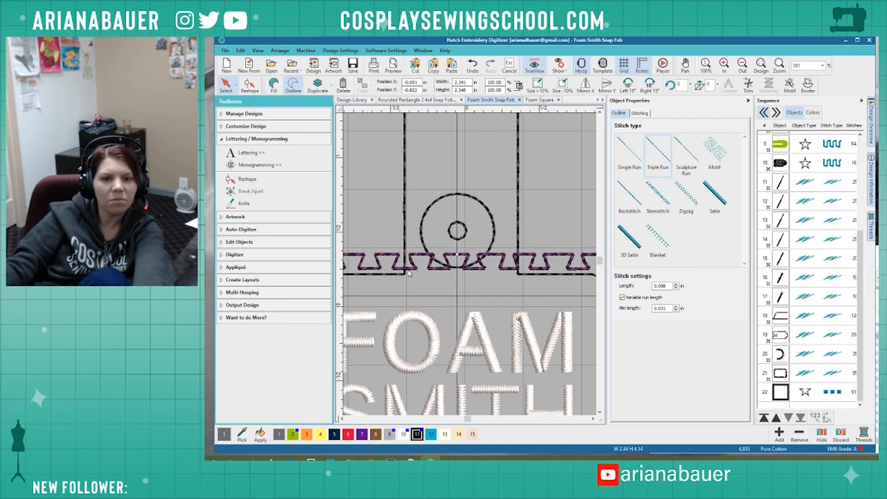
pyautogui.click(244, 203)
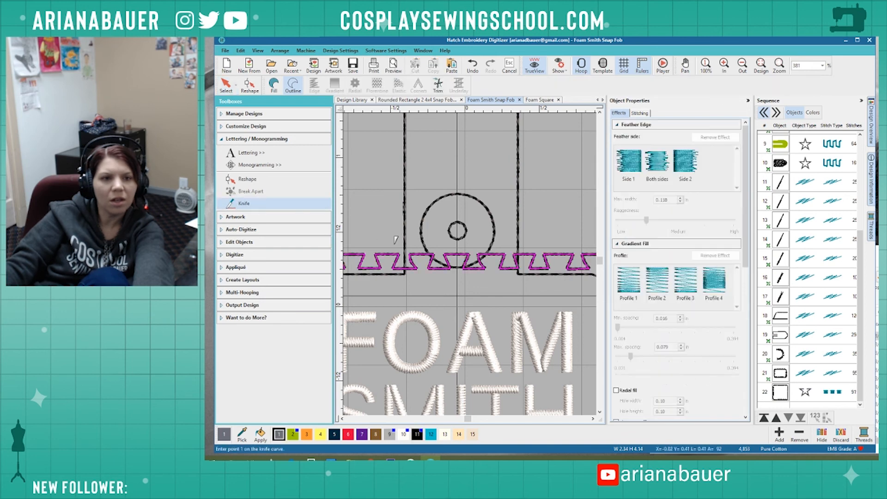
pyautogui.click(403, 267)
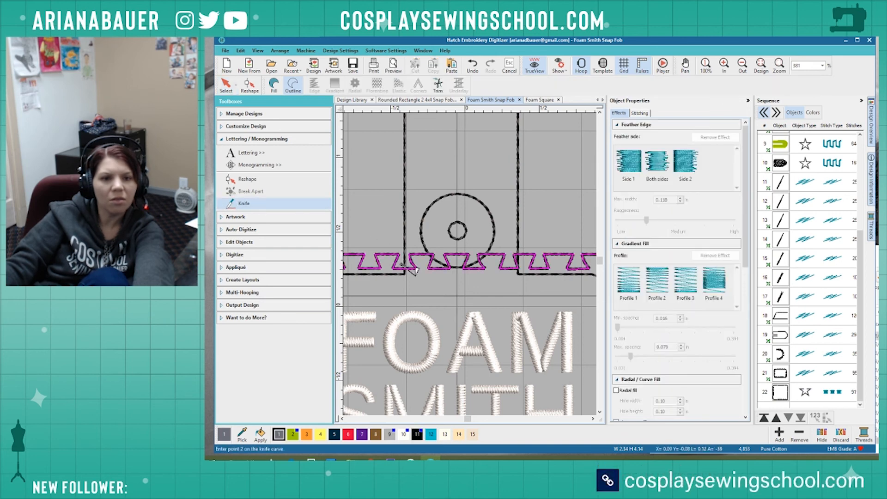
pyautogui.press('Return')
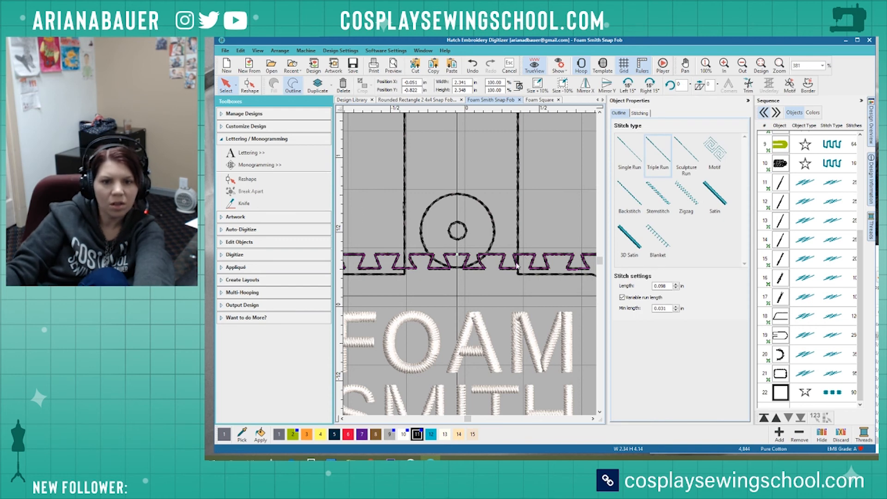
# Cut the foam-tile outline a second time with the Knife, just outside the right edge of the snap tab.
pyautogui.click(243, 203)
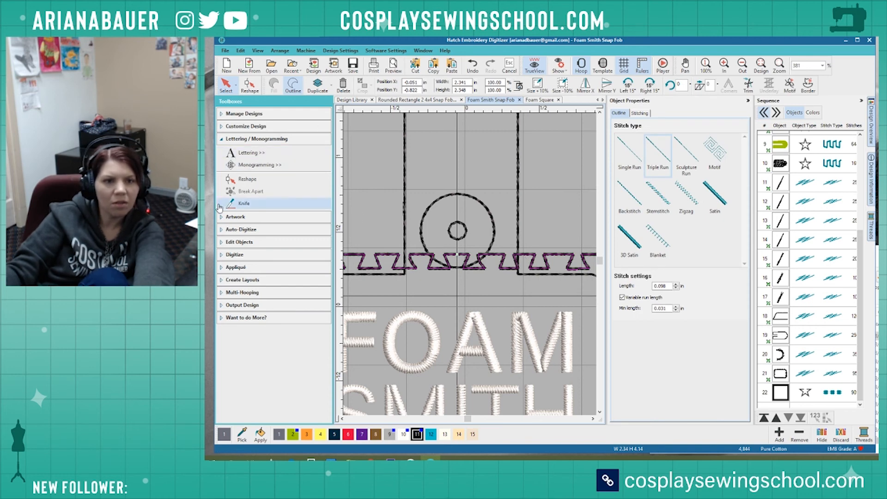
pyautogui.click(535, 261)
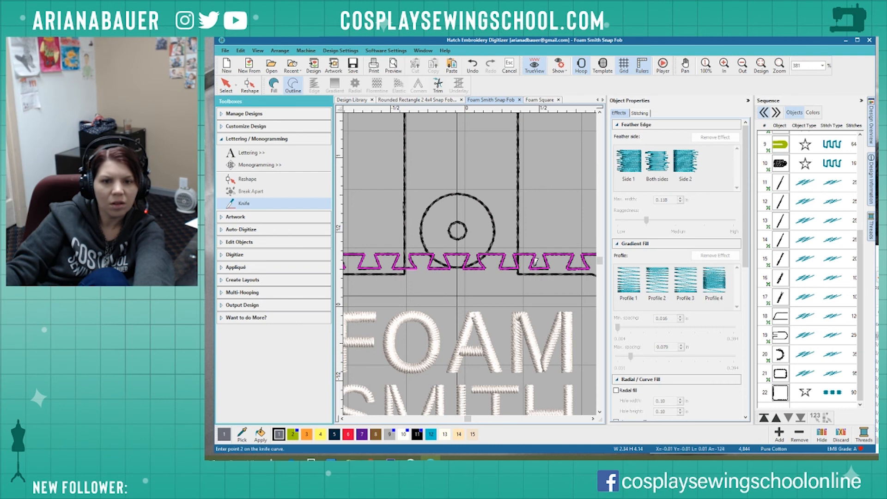
pyautogui.click(528, 272)
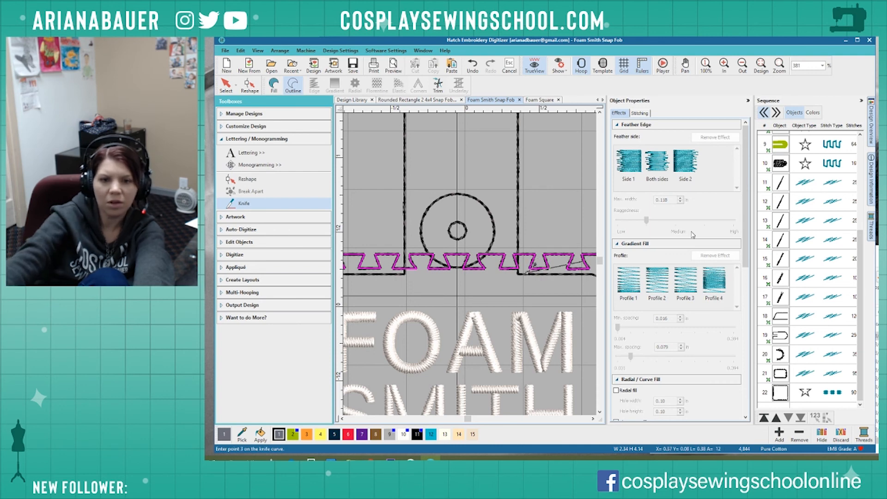
pyautogui.press('Return')
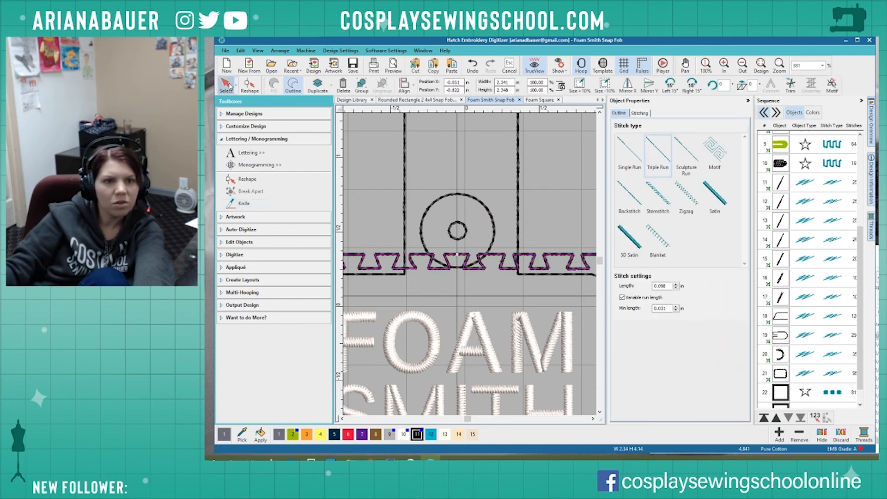
# Try deleting the outline piece between the two cuts across the snap tab, and undo the deletion.
pyautogui.click(511, 259)
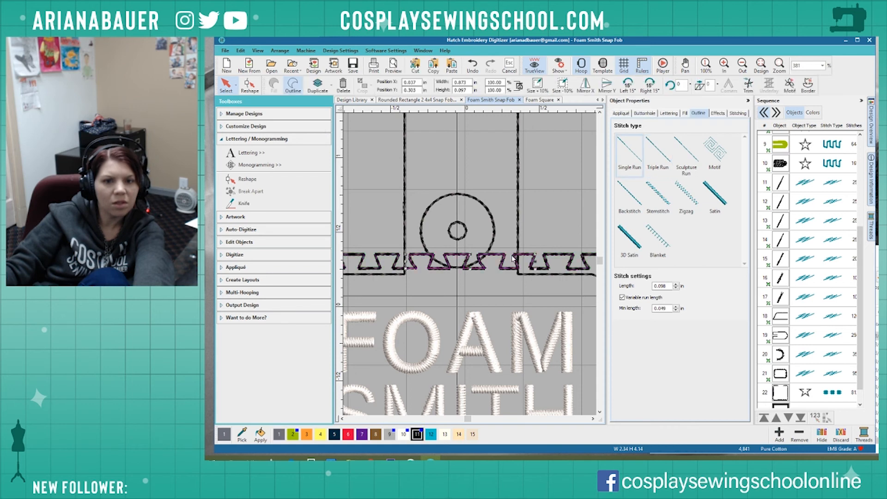
pyautogui.press('Delete')
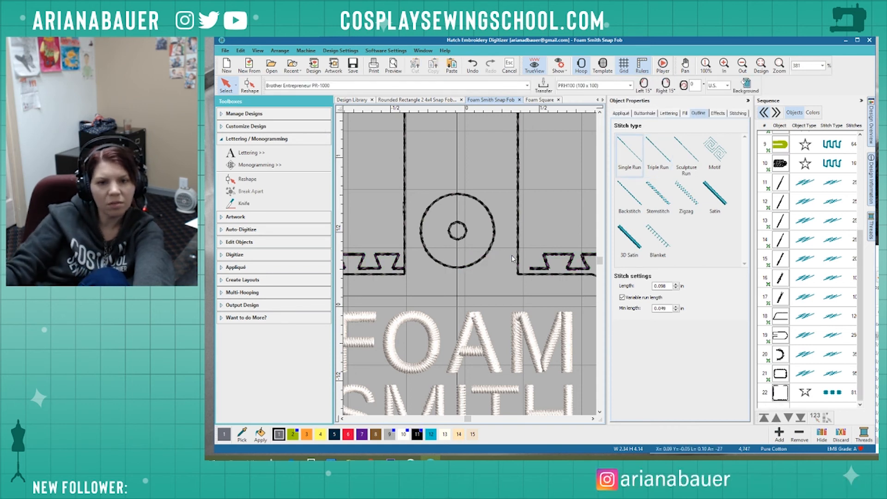
pyautogui.scroll(-2, 512, 259)
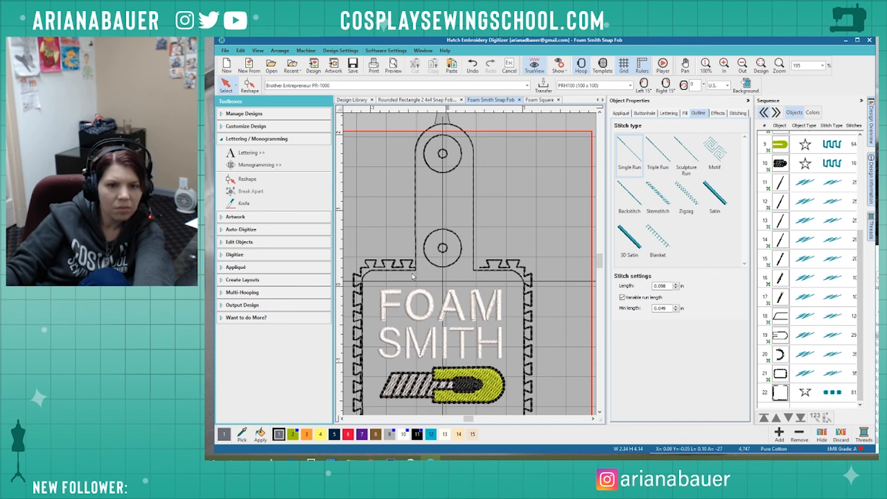
pyautogui.hotkey('ctrl', 'z')
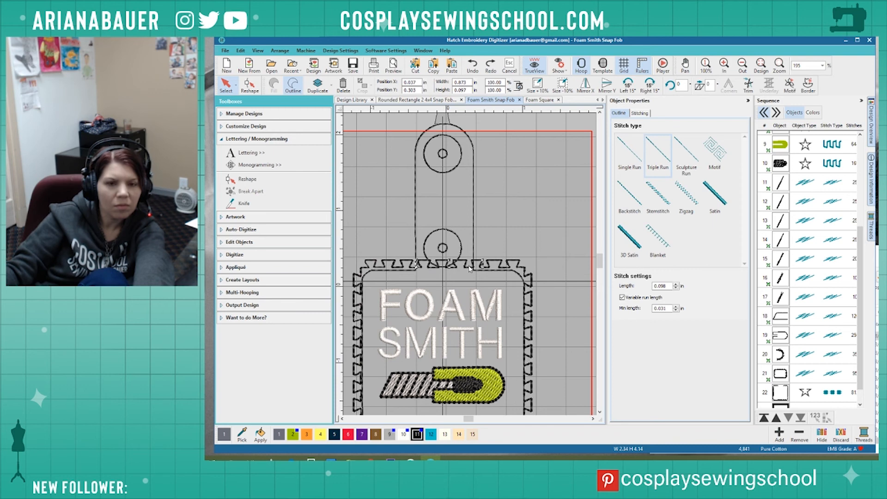
# Examine how the foam-tile outline's teeth line up with the snap tab's edges and the fob body's corners.
pyautogui.scroll(2, 470, 268)
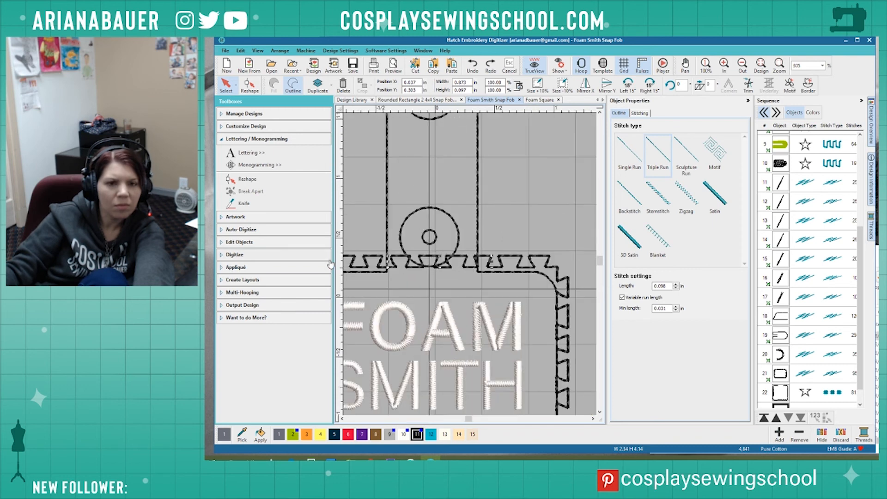
pyautogui.scroll(-1, 473, 268)
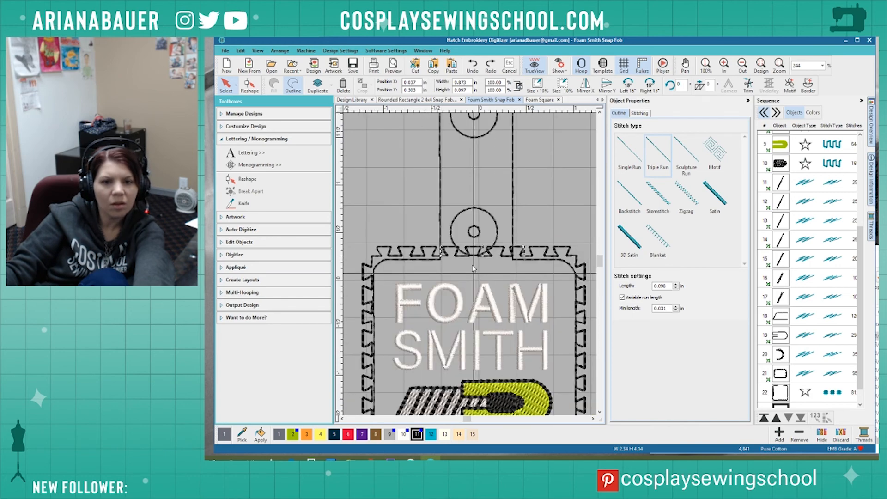
pyautogui.scroll(2, 473, 268)
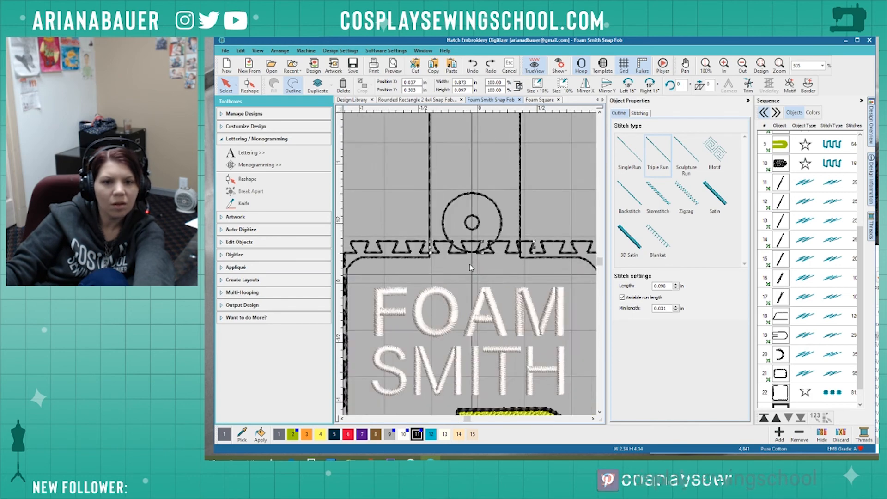
pyautogui.click(406, 174)
pyautogui.scroll(-3, 457, 280)
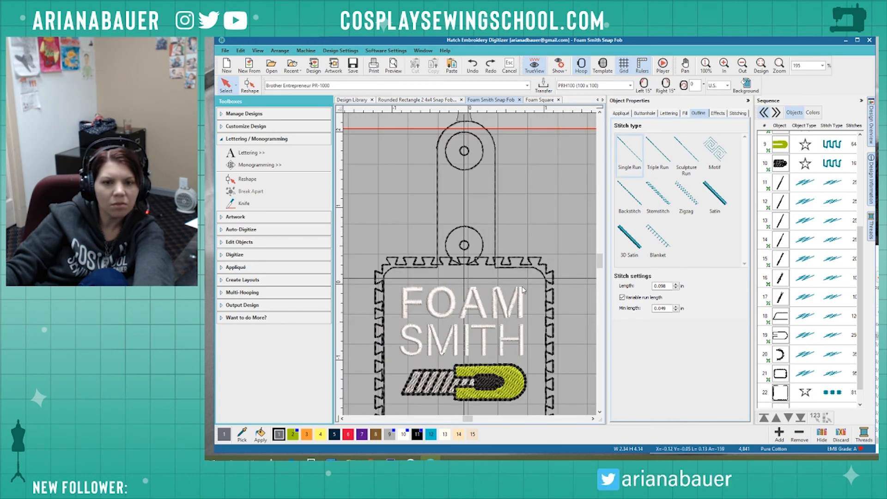
pyautogui.scroll(3, 520, 279)
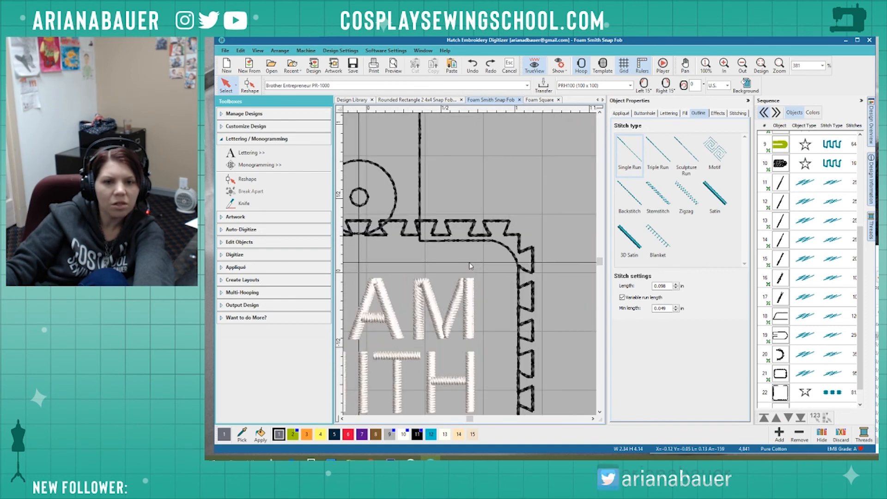
pyautogui.scroll(-3, 471, 265)
pyautogui.scroll(-2, 413, 312)
pyautogui.scroll(3, 471, 277)
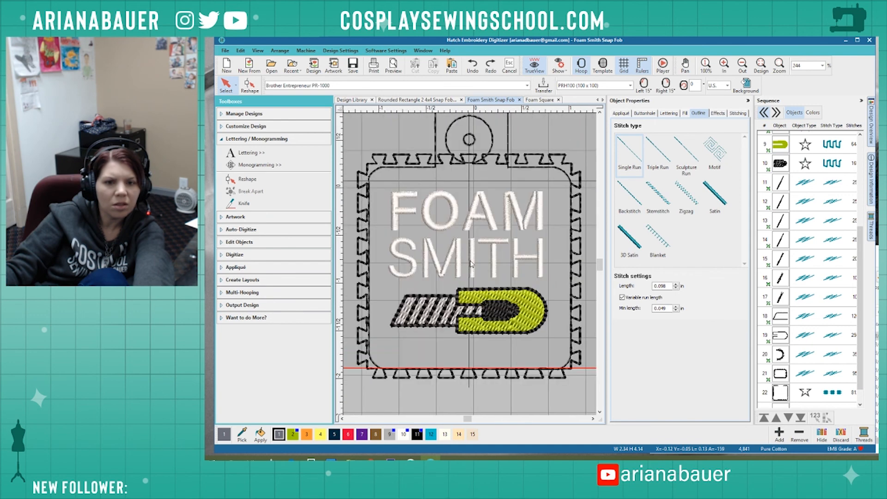
pyautogui.scroll(3, 511, 160)
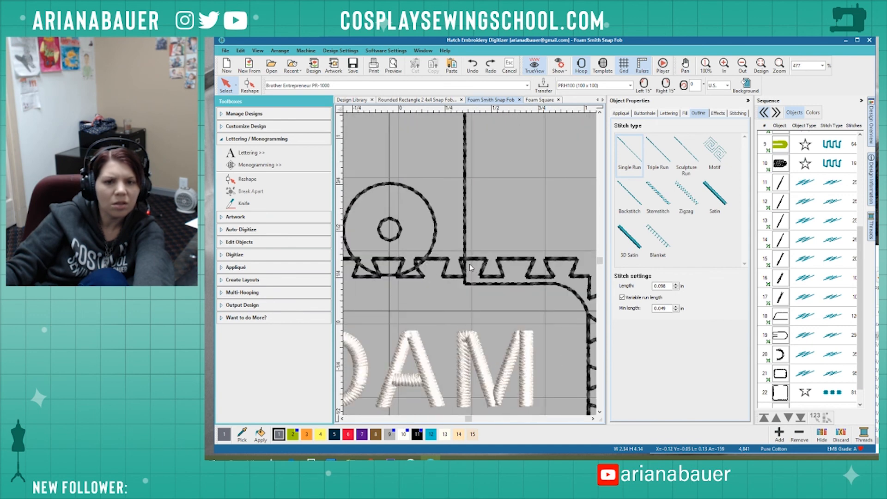
# Delete the foam-tile outline piece crossing the snap tab between the two knife cuts.
pyautogui.click(482, 276)
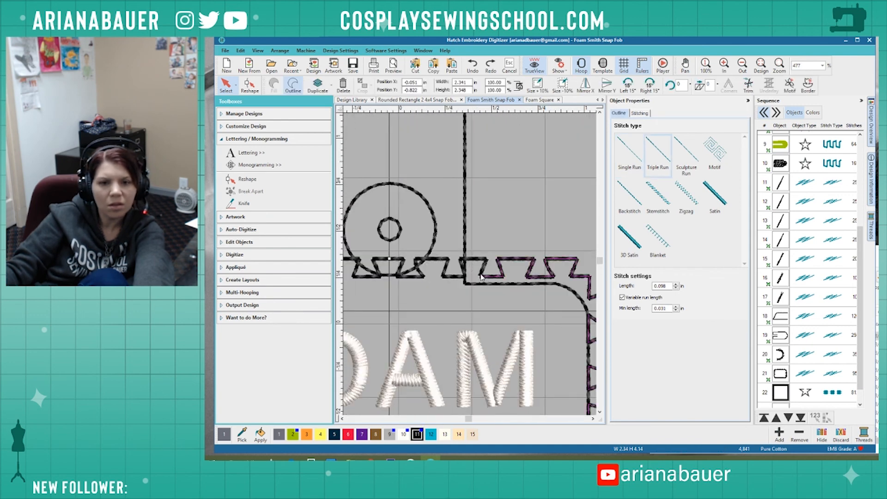
pyautogui.scroll(-3, 482, 275)
pyautogui.scroll(3, 469, 265)
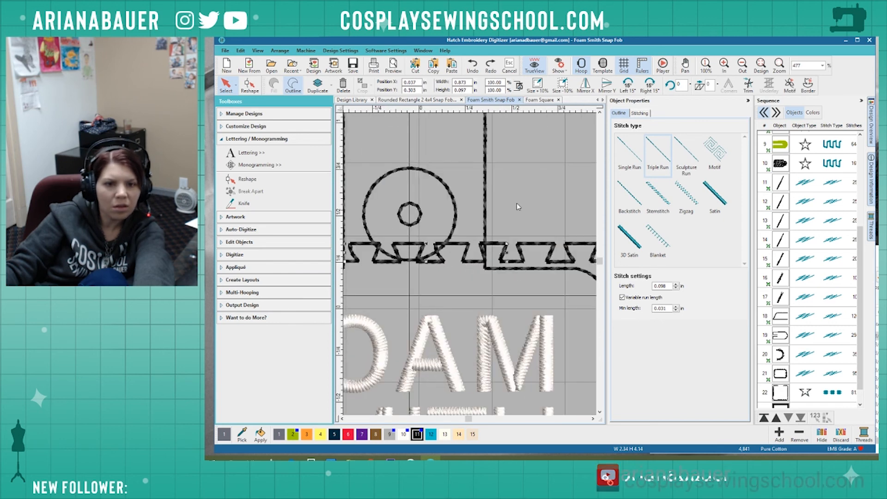
pyautogui.press('Escape')
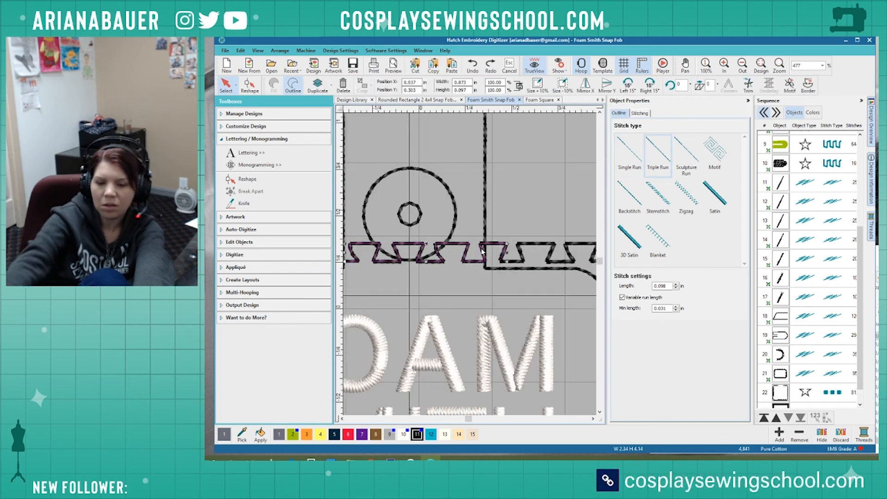
pyautogui.click(470, 265)
pyautogui.scroll(-2, 469, 264)
pyautogui.scroll(1, 462, 266)
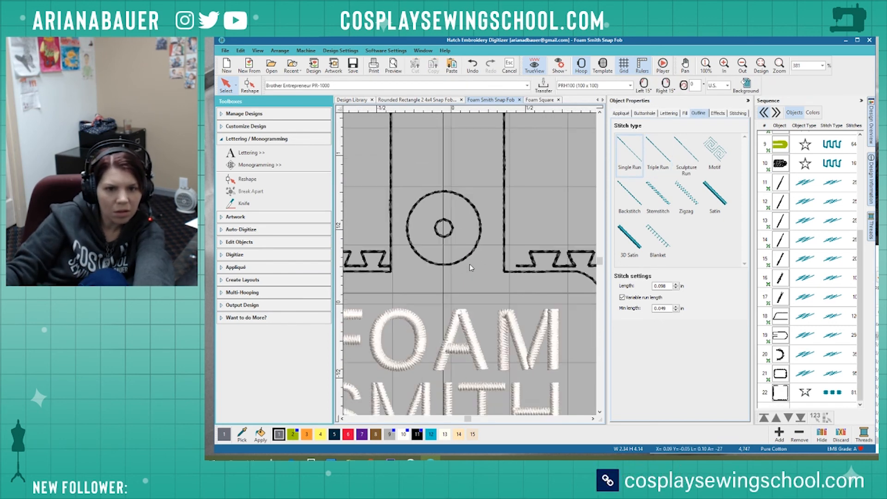
pyautogui.scroll(-2, 470, 264)
pyautogui.scroll(4, 470, 264)
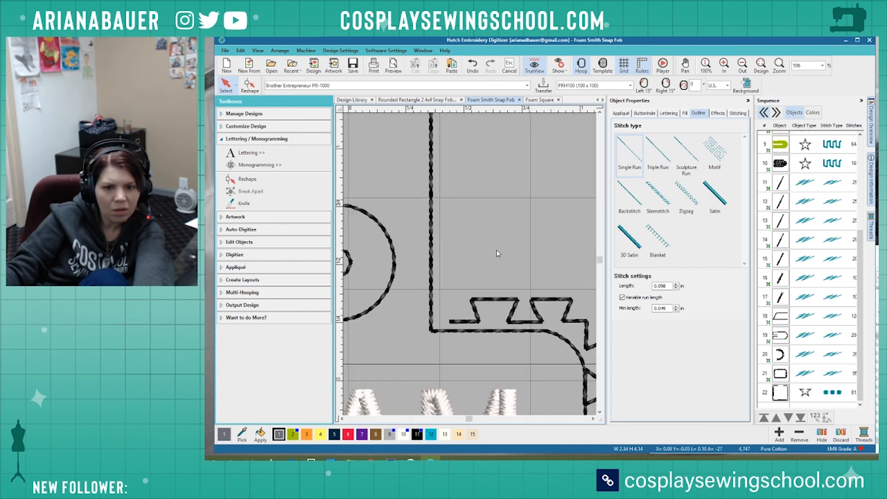
# Reshape the foam-tile outline by nudging the points of the two teeth right of the snap tab left until the open end meets the tab's edge.
pyautogui.click(490, 298)
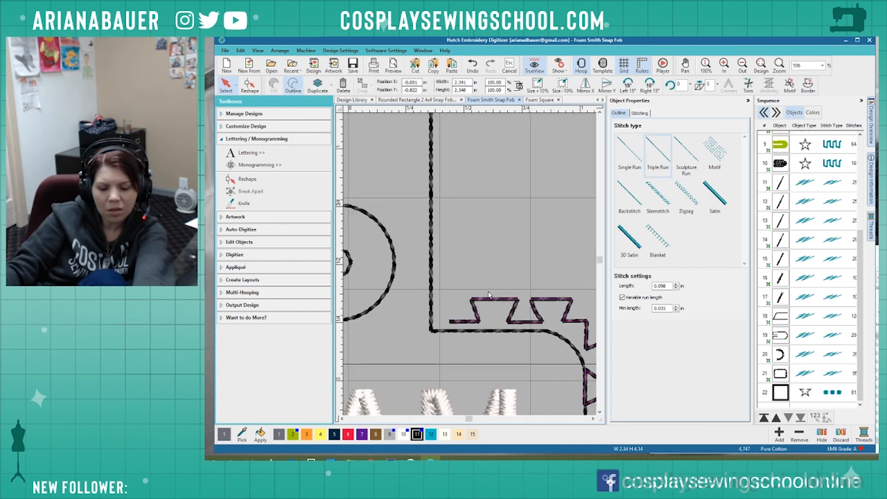
pyautogui.press('h')
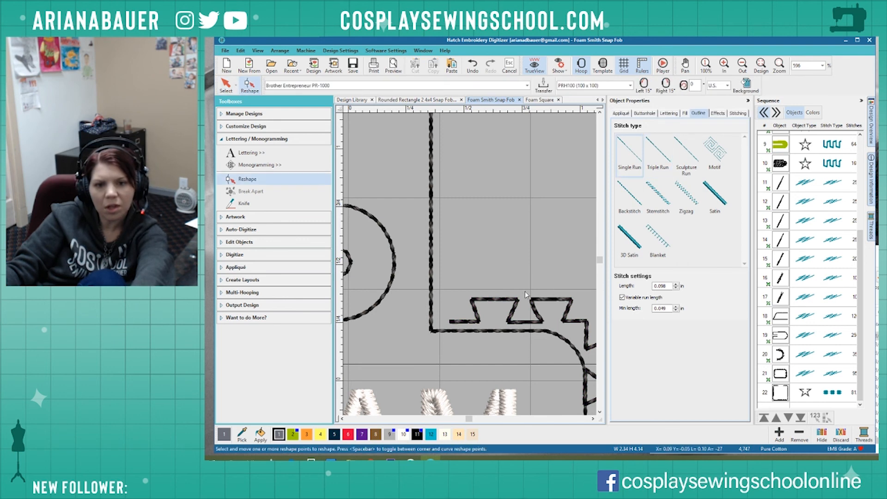
pyautogui.moveTo(452, 288); pyautogui.dragTo(575, 343)
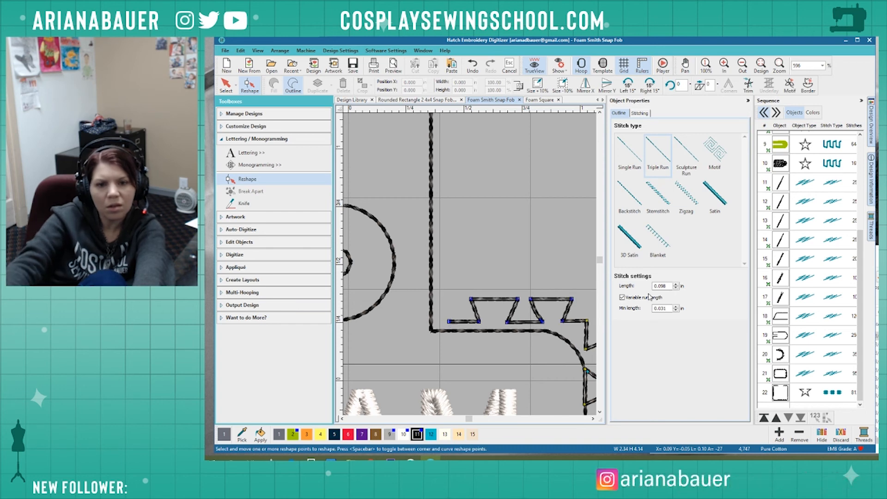
pyautogui.press('Left')
pyautogui.press('Left')
pyautogui.press('Left')
pyautogui.press('Left')
pyautogui.press('Left')
pyautogui.press('Left')
pyautogui.press('Left')
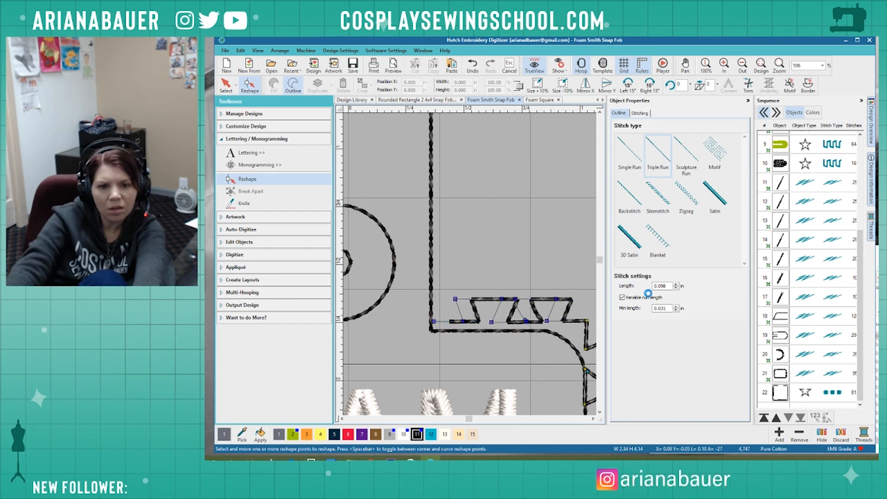
pyautogui.press('Left')
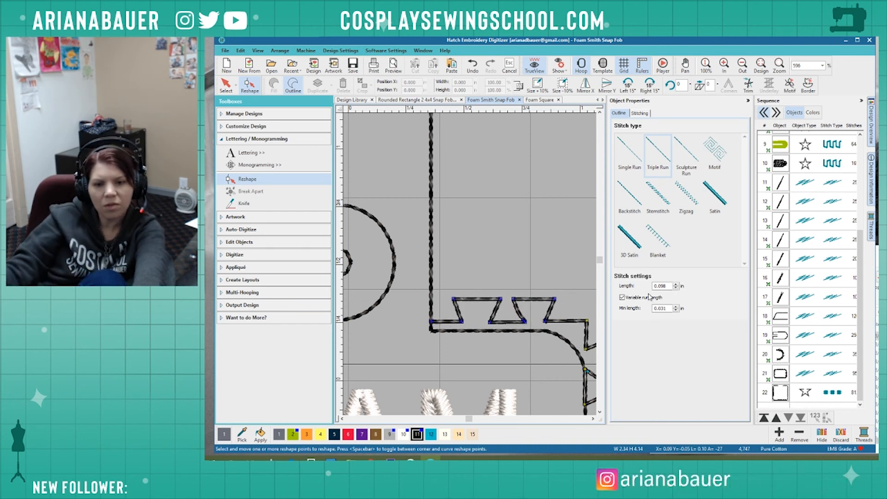
pyautogui.scroll(-2, 569, 336)
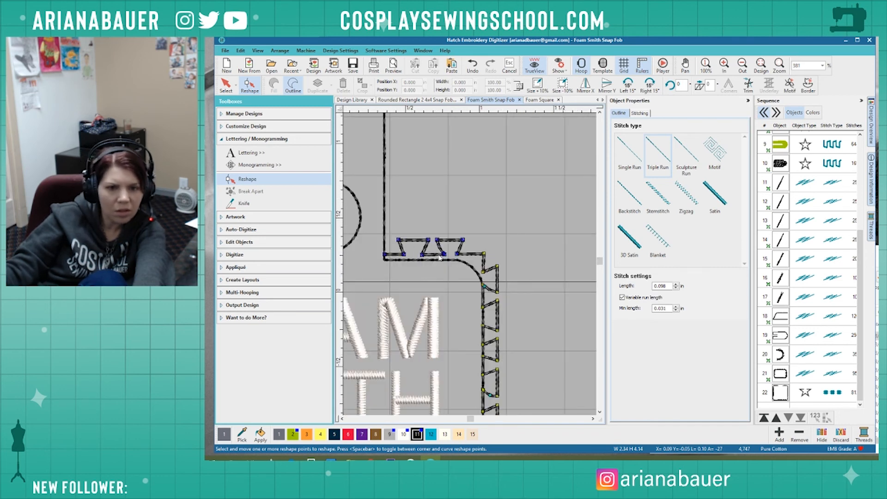
pyautogui.scroll(-3, 447, 262)
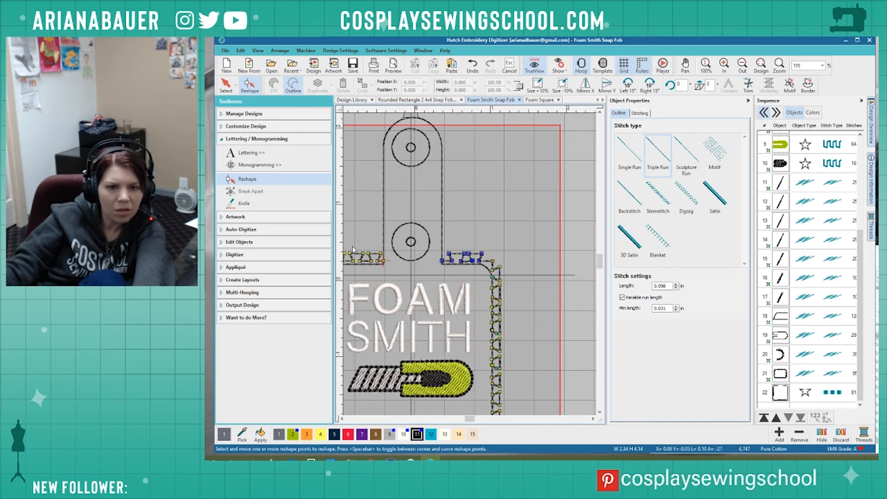
pyautogui.scroll(2, 472, 273)
pyautogui.scroll(-2, 427, 263)
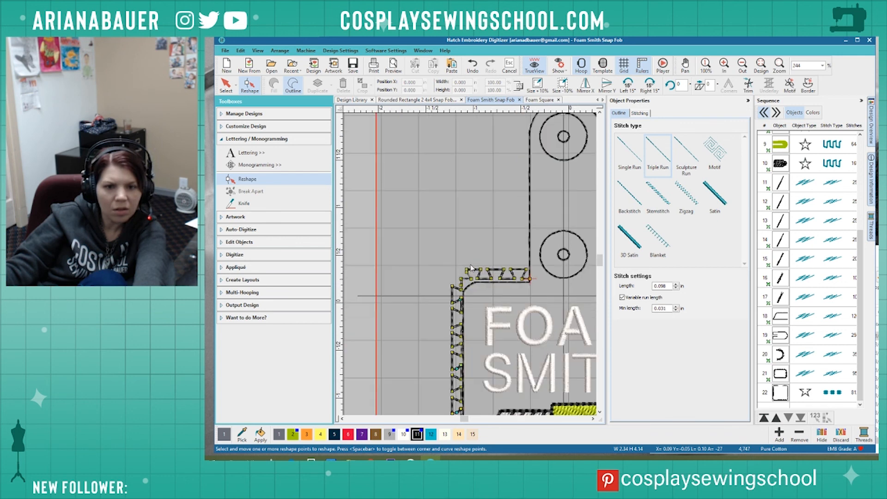
pyautogui.scroll(-1, 470, 267)
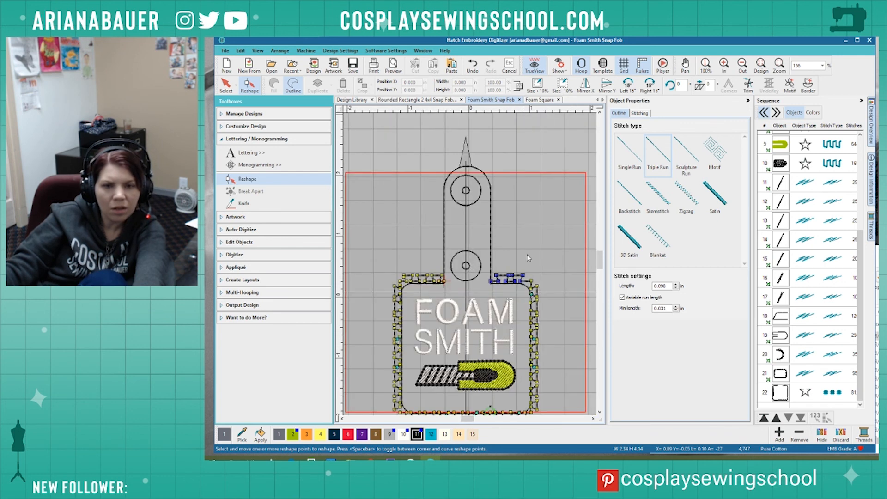
# Nudge the foam-tile outline's upper teeth on both sides of the snap tab down onto the fob body's top edge.
pyautogui.moveTo(540, 259); pyautogui.dragTo(395, 288)
pyautogui.scroll(4, 470, 264)
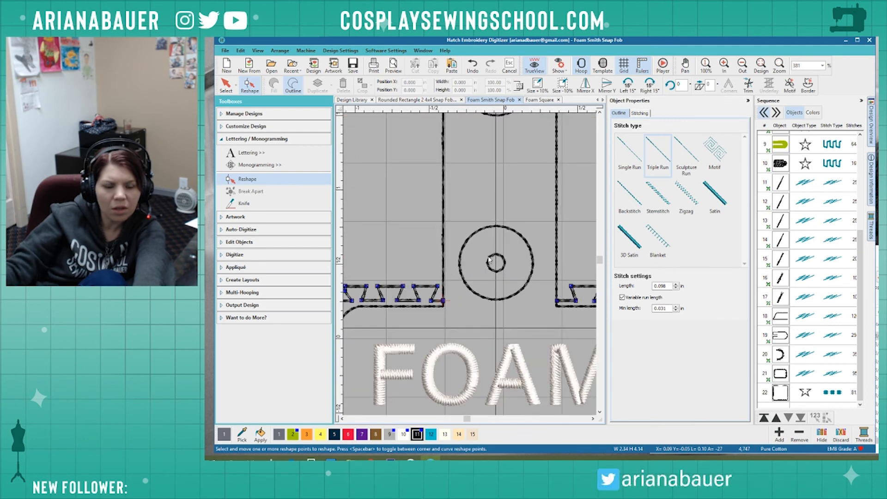
pyautogui.press('Down')
pyautogui.press('Down')
pyautogui.press('Down')
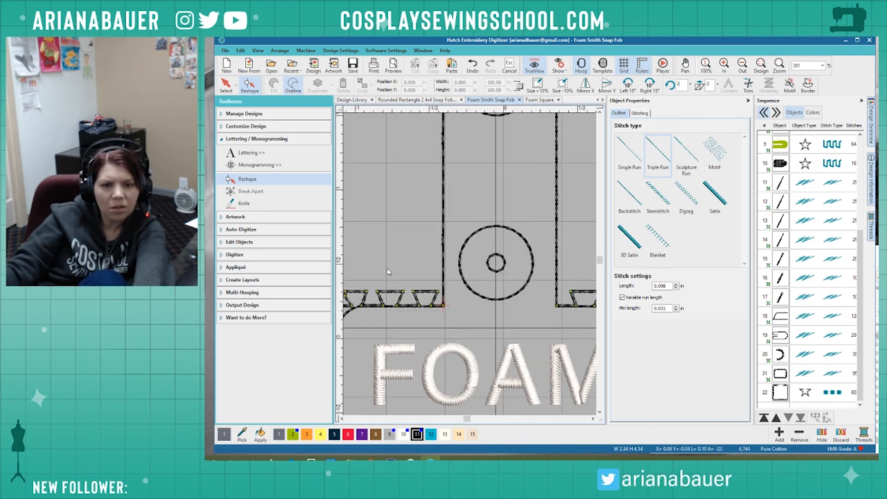
pyautogui.click(467, 270)
# Delete the outline tooth directly left of the snap tab.
pyautogui.scroll(-1, 467, 268)
pyautogui.scroll(-1, 559, 307)
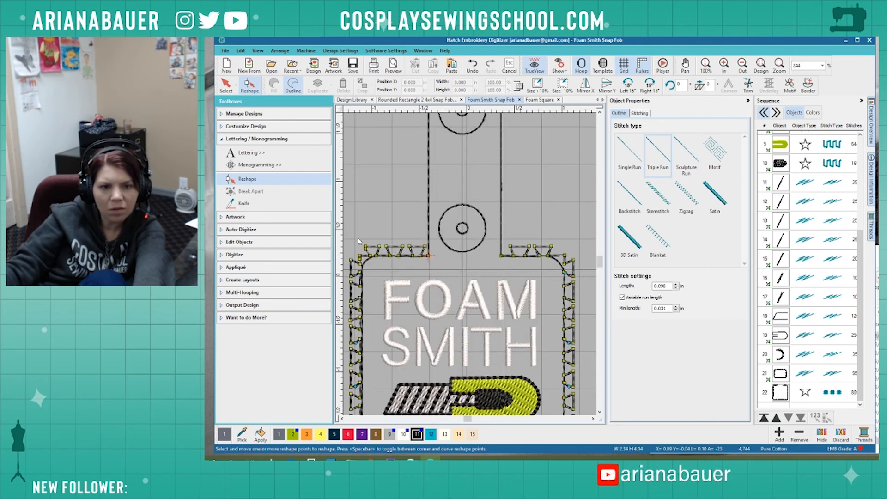
pyautogui.scroll(2, 470, 265)
pyautogui.scroll(-3, 470, 268)
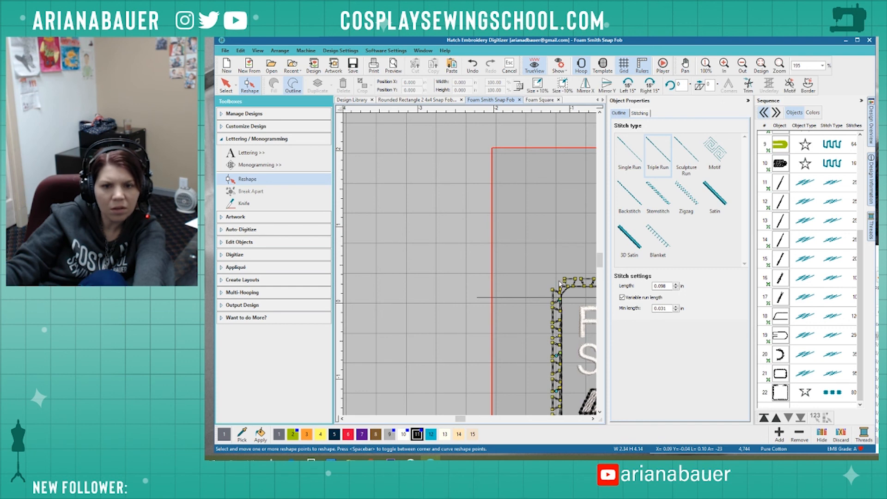
pyautogui.scroll(3, 471, 268)
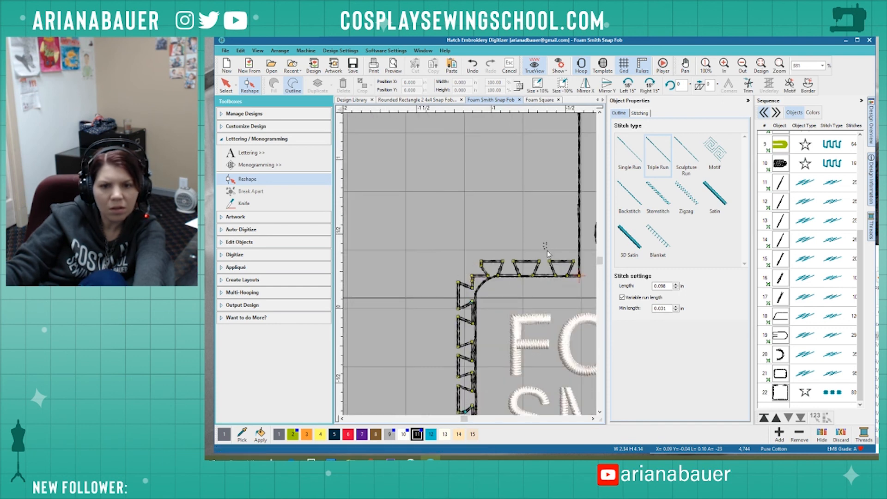
pyautogui.moveTo(575, 287); pyautogui.dragTo(530, 274)
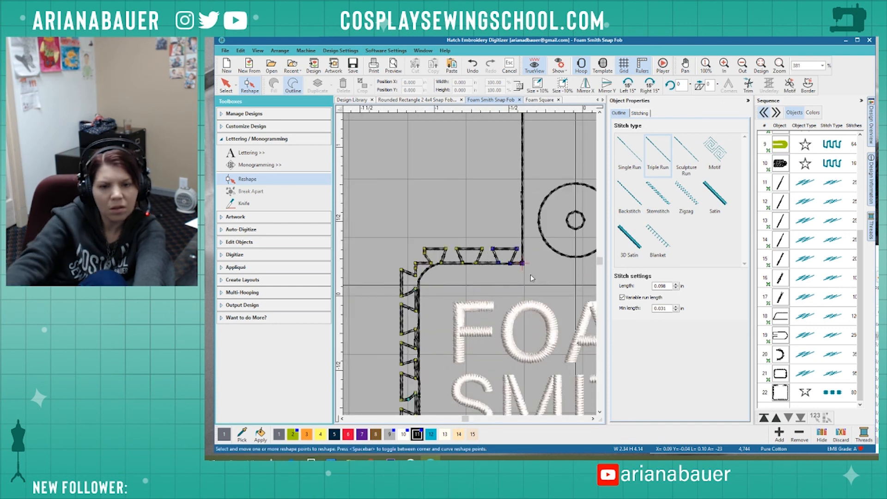
pyautogui.press('Delete')
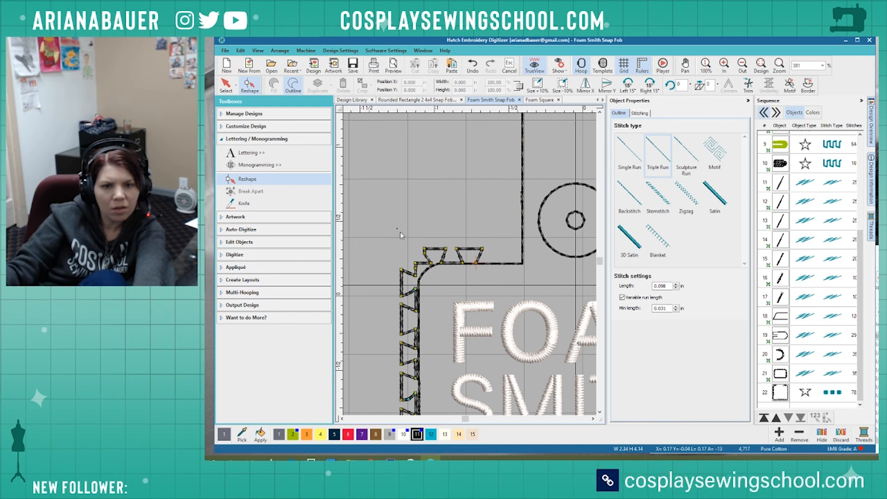
# Nudge the two remaining teeth left of the snap tab right, closer to the tab's edge.
pyautogui.moveTo(491, 280); pyautogui.dragTo(465, 300)
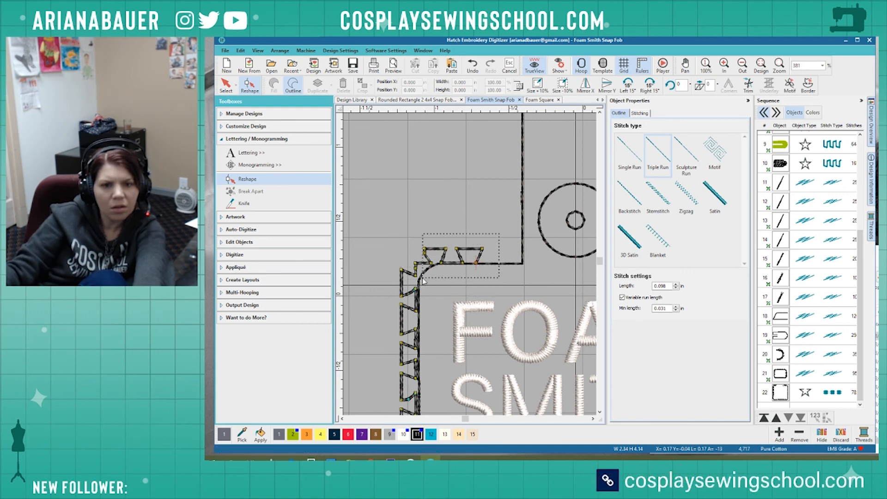
pyautogui.moveTo(424, 280); pyautogui.dragTo(421, 280)
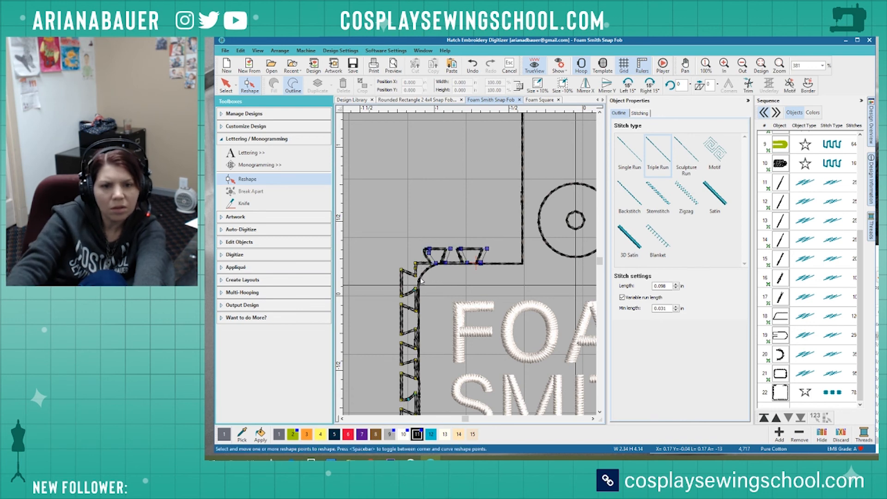
pyautogui.press('Right')
pyautogui.press('Right')
pyautogui.press('Right')
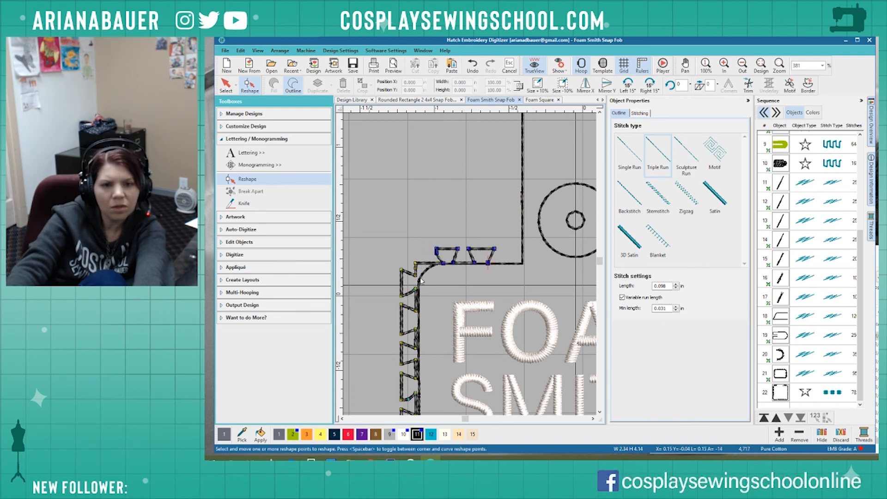
pyautogui.press('Right')
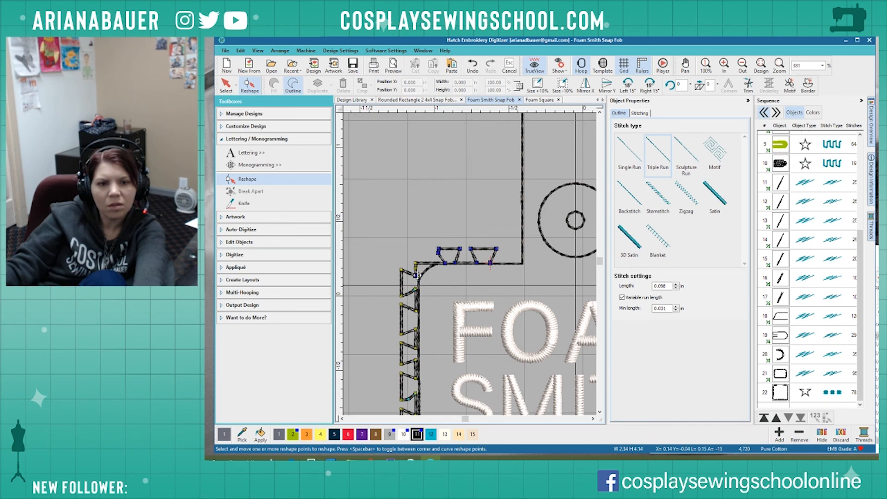
pyautogui.scroll(-4, 474, 286)
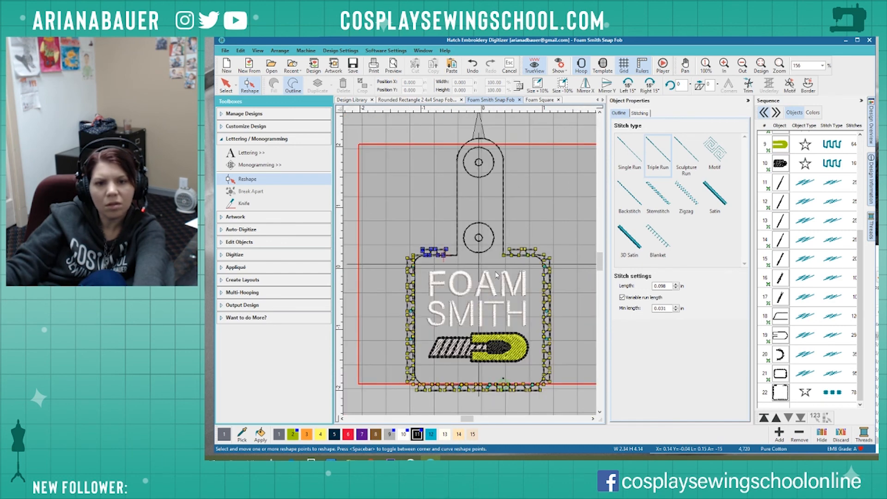
pyautogui.scroll(1, 496, 274)
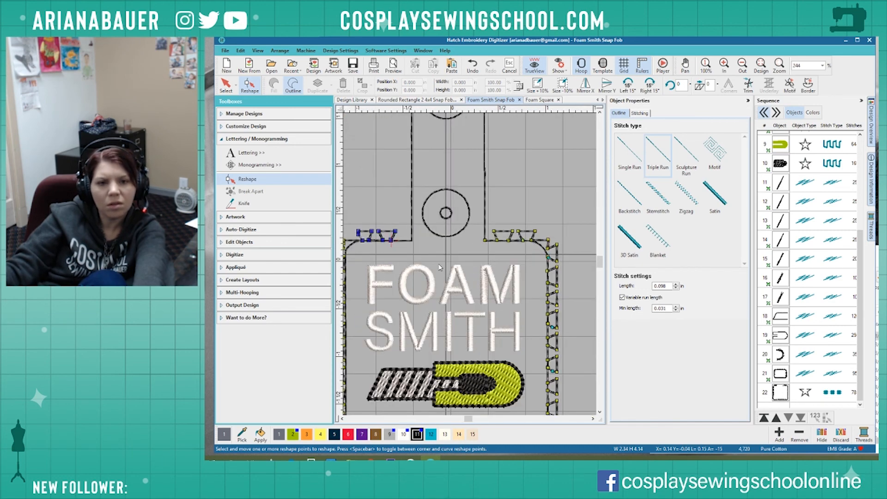
pyautogui.press('Right')
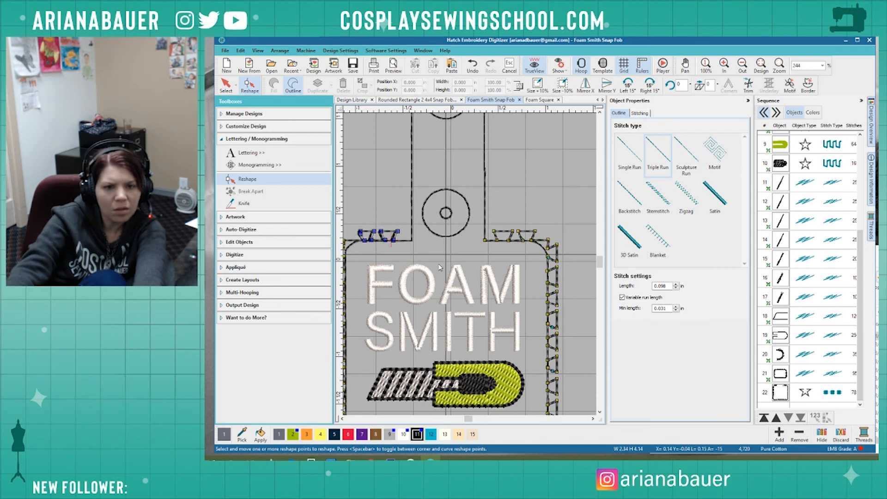
# Widen the two left teeth by moving the inner tooth's tab-side edge right and the outer tooth's far edge left.
pyautogui.scroll(1, 409, 244)
pyautogui.scroll(4, 409, 245)
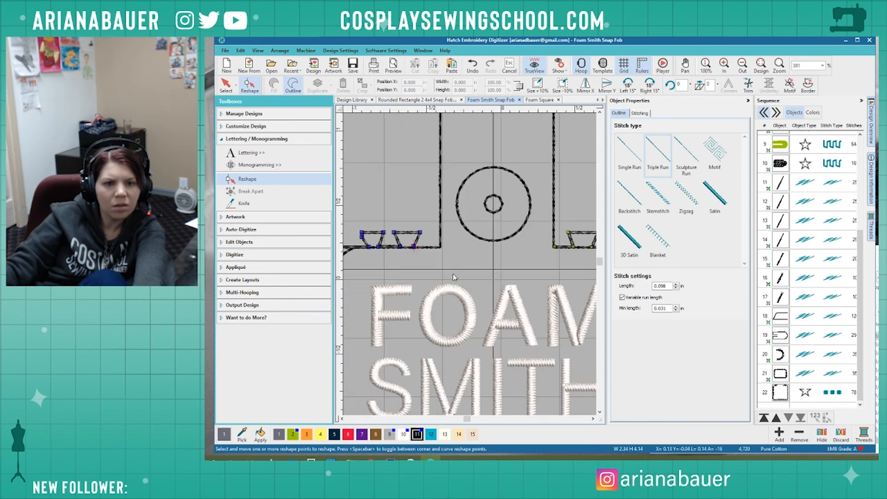
pyautogui.moveTo(429, 200); pyautogui.dragTo(456, 254)
pyautogui.press('Right')
pyautogui.press('Right')
pyautogui.press('Right')
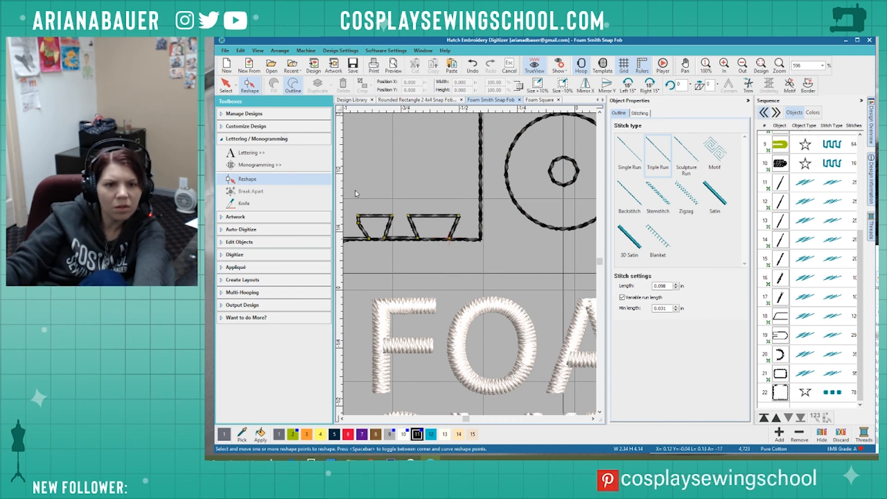
pyautogui.moveTo(355, 190); pyautogui.dragTo(374, 245)
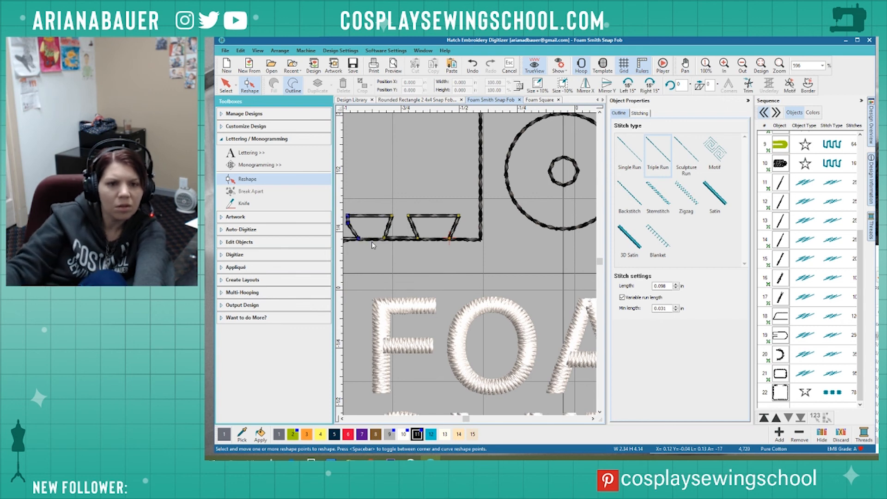
# Reshape the facing flanks of the two left teeth, moving the base points inward beneath short upright shoulders.
pyautogui.scroll(2, 470, 265)
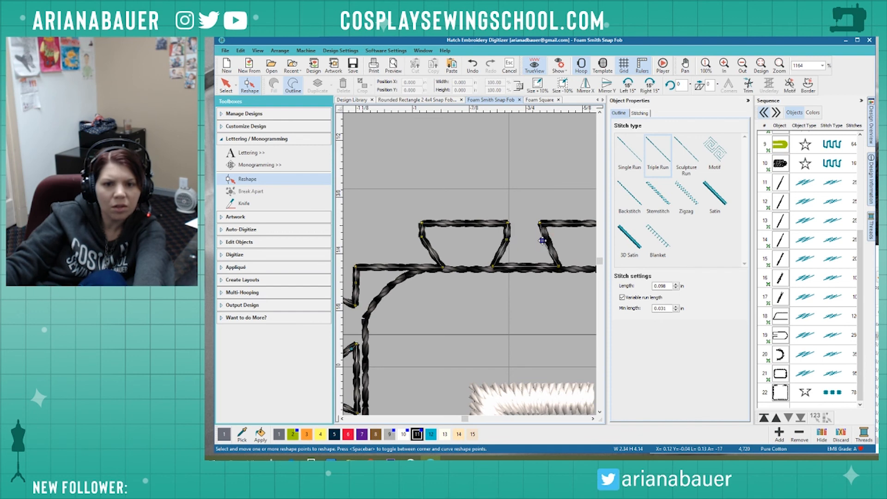
pyautogui.moveTo(542, 241); pyautogui.dragTo(542, 241)
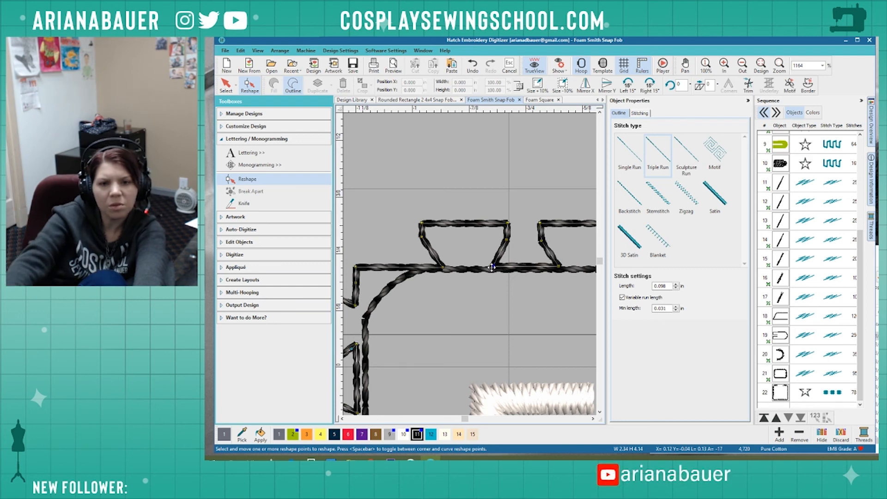
pyautogui.press('Left')
pyautogui.press('Left')
pyautogui.press('Left')
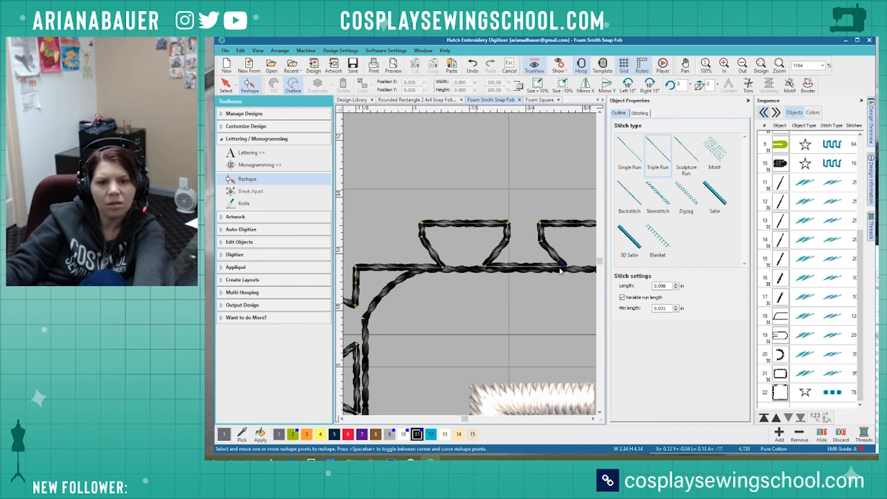
pyautogui.scroll(-1, 471, 267)
pyautogui.scroll(-2, 471, 267)
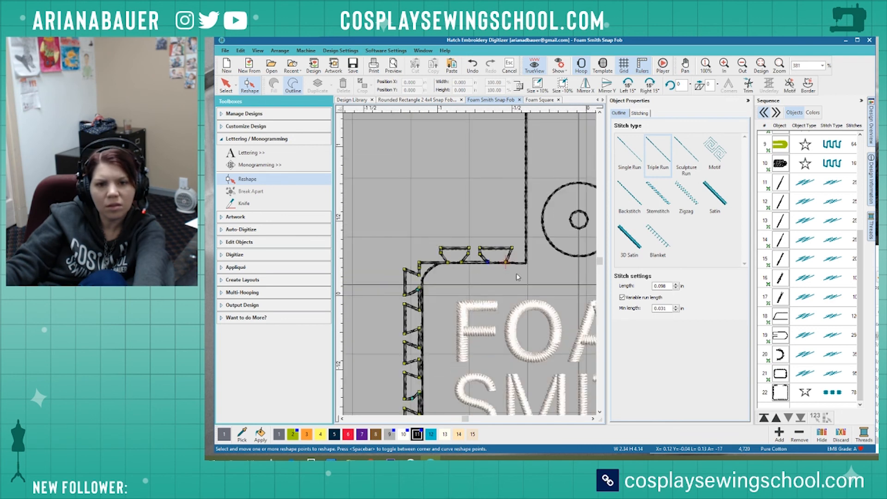
# Reshape the tab-side flank of the tooth nearest the snap tab into an upright shoulder with an inward-tapering base.
pyautogui.scroll(6, 520, 259)
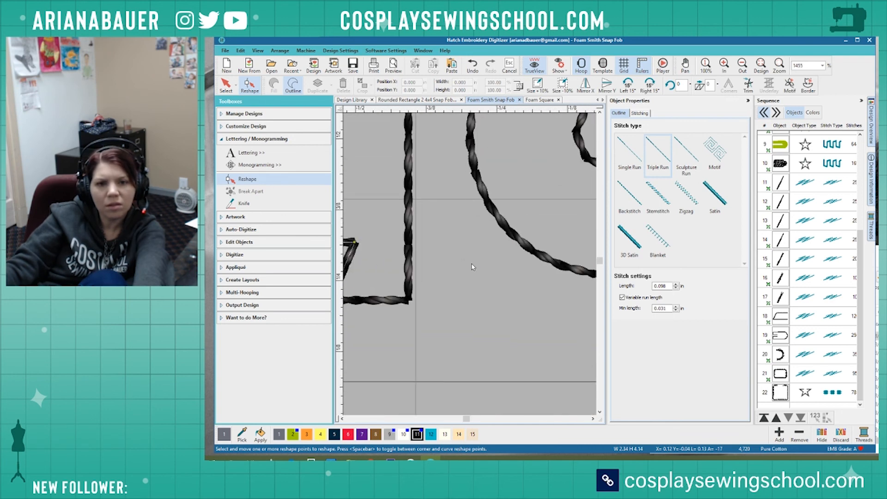
pyautogui.scroll(-3, 471, 265)
pyautogui.scroll(4, 466, 262)
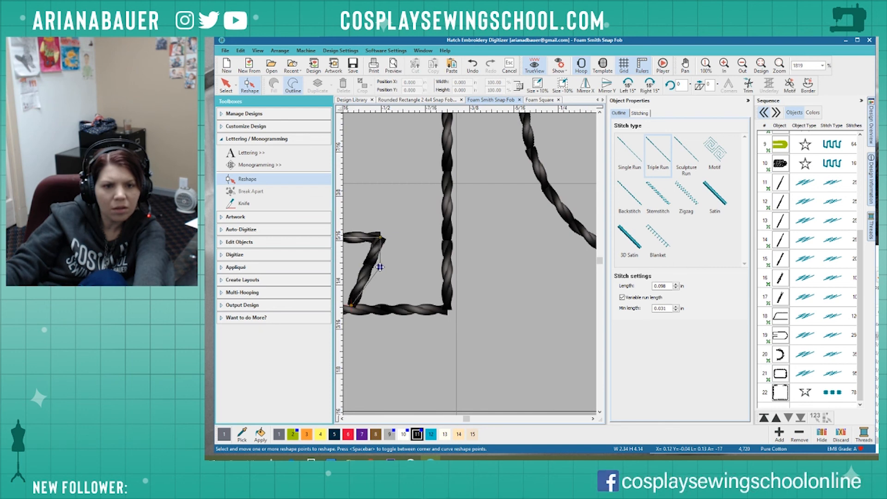
pyautogui.moveTo(380, 267); pyautogui.dragTo(380, 267)
pyautogui.scroll(-3, 370, 292)
pyautogui.scroll(2, 475, 226)
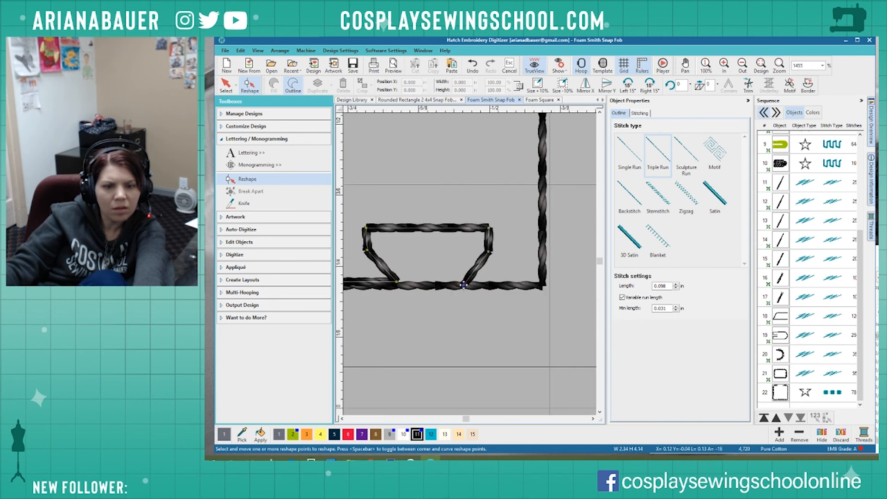
pyautogui.scroll(-2, 431, 311)
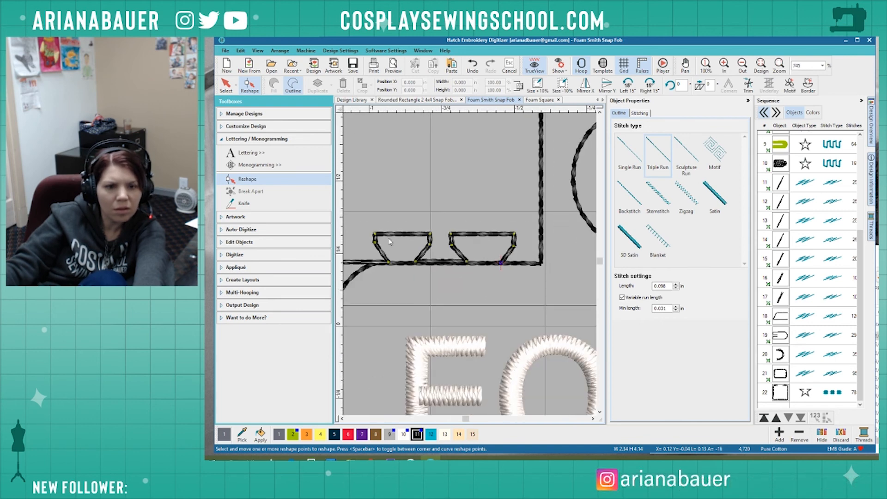
# Nudge the two teeth left of the snap tab down against the fob body's top edge.
pyautogui.scroll(-3, 389, 239)
pyautogui.scroll(2, 469, 264)
pyautogui.moveTo(446, 243); pyautogui.dragTo(523, 281)
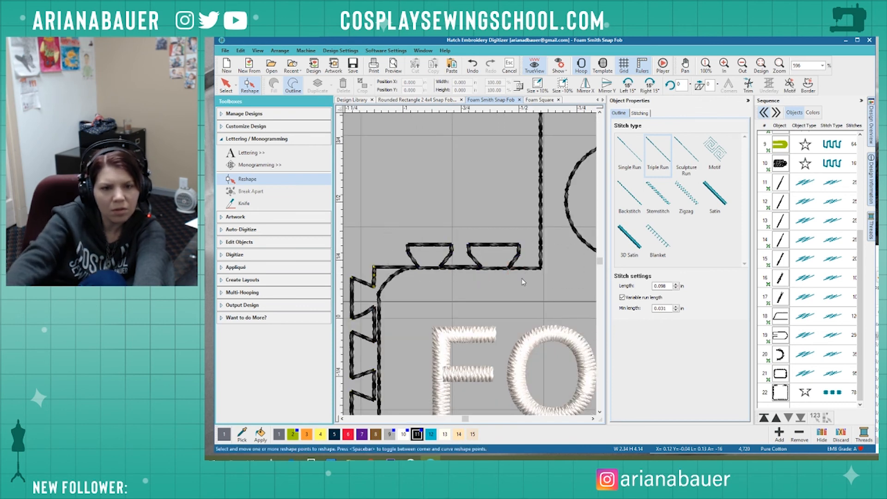
pyautogui.press('Down')
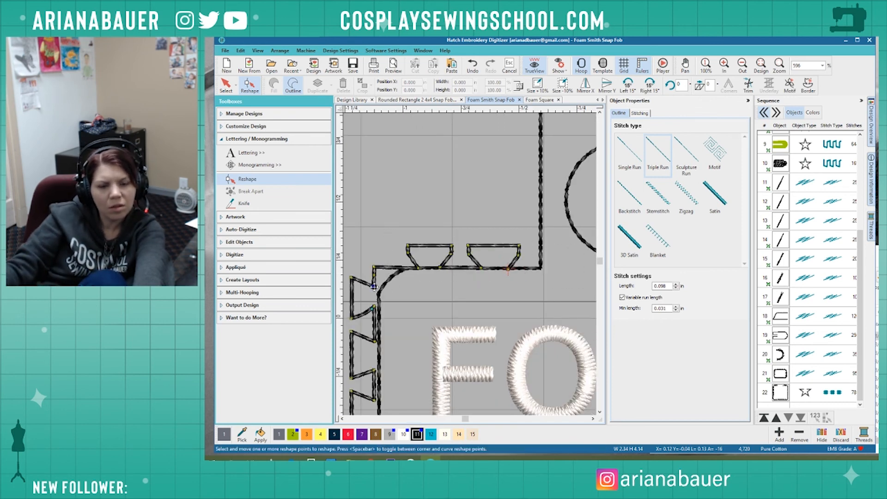
# Reshape the outline's upper-left corner, joining the side tooth to the body edge with a flat shoulder and straightening the corner's upright.
pyautogui.moveTo(374, 287); pyautogui.dragTo(380, 291)
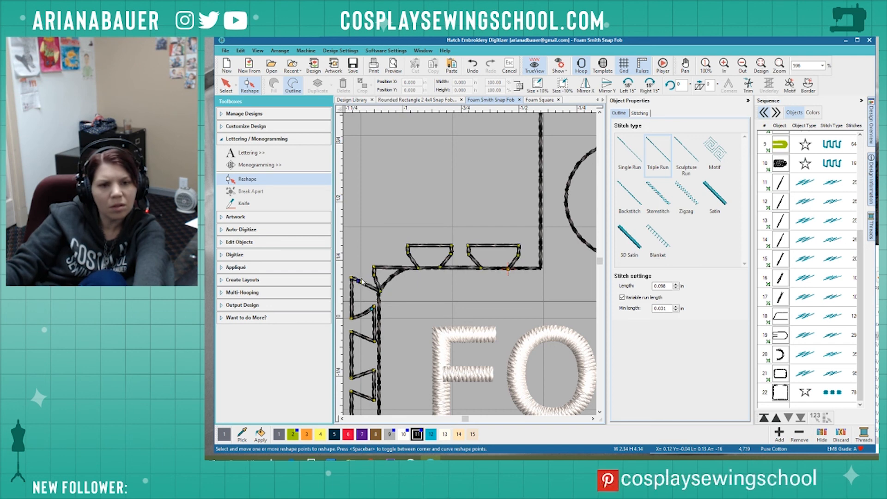
pyautogui.scroll(3, 362, 280)
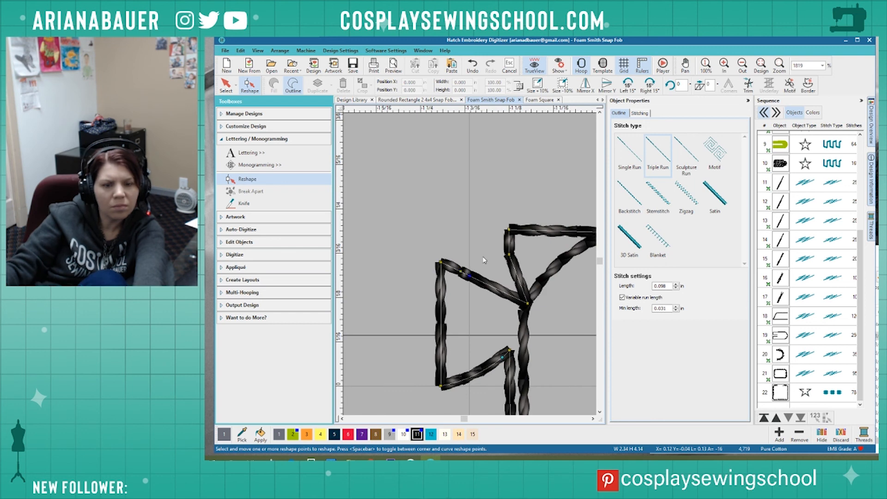
pyautogui.press('space')
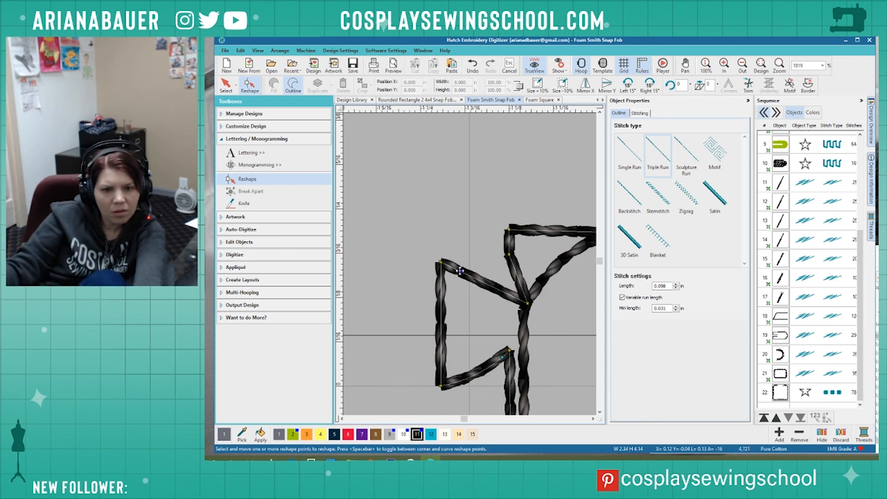
pyautogui.moveTo(461, 271); pyautogui.dragTo(475, 262)
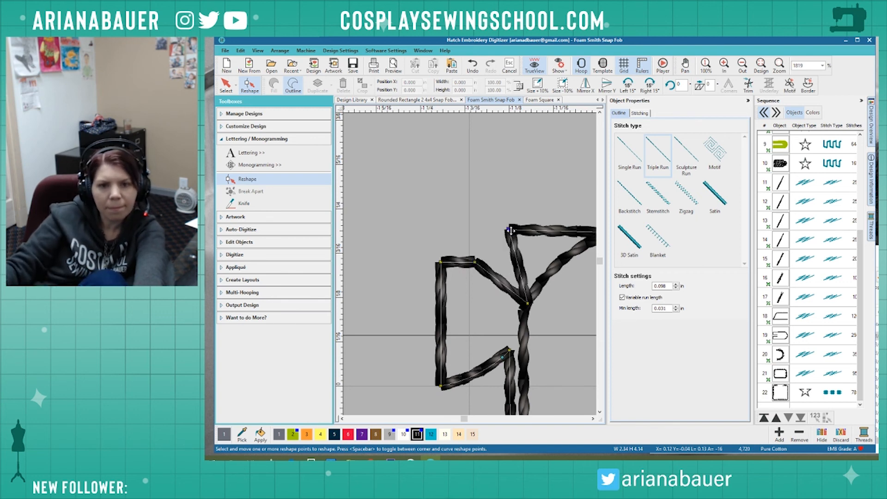
pyautogui.moveTo(511, 230); pyautogui.dragTo(525, 232)
pyautogui.scroll(-2, 549, 290)
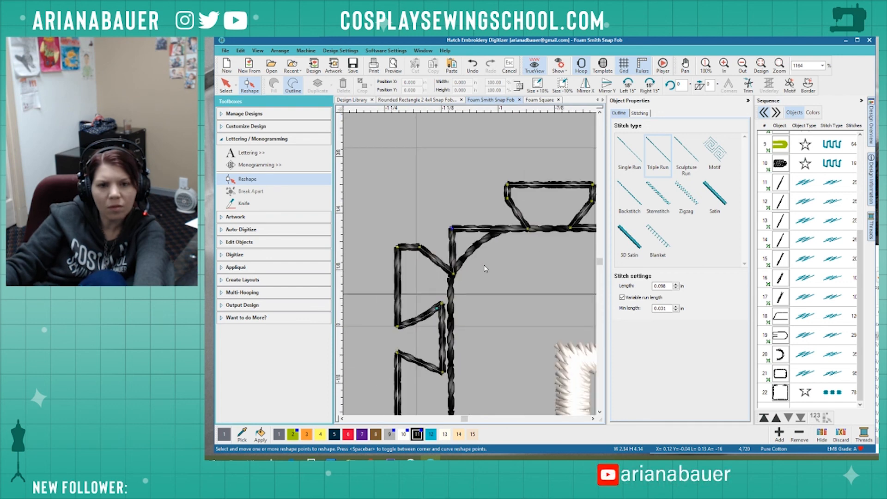
pyautogui.scroll(-1, 501, 240)
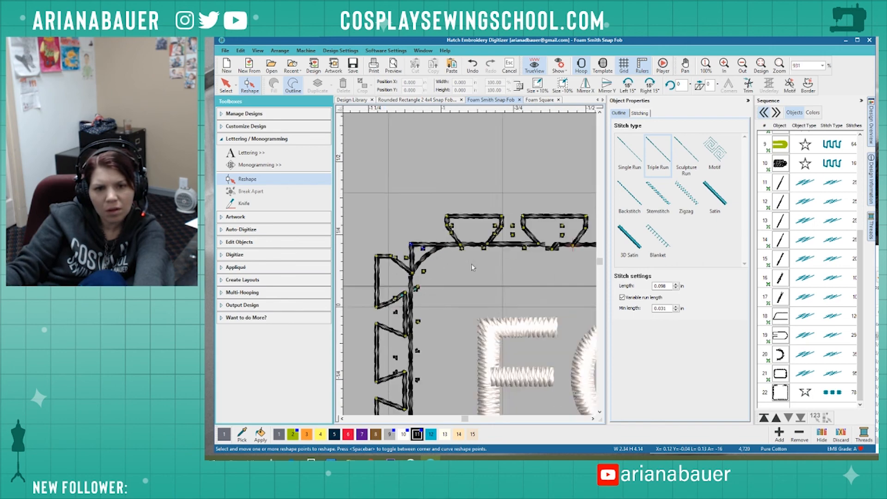
# Reshape the facing flanks of the two teeth right of the snap tab into short upright shoulders above inward-tapering bases.
pyautogui.scroll(-3, 473, 267)
pyautogui.scroll(-2, 508, 257)
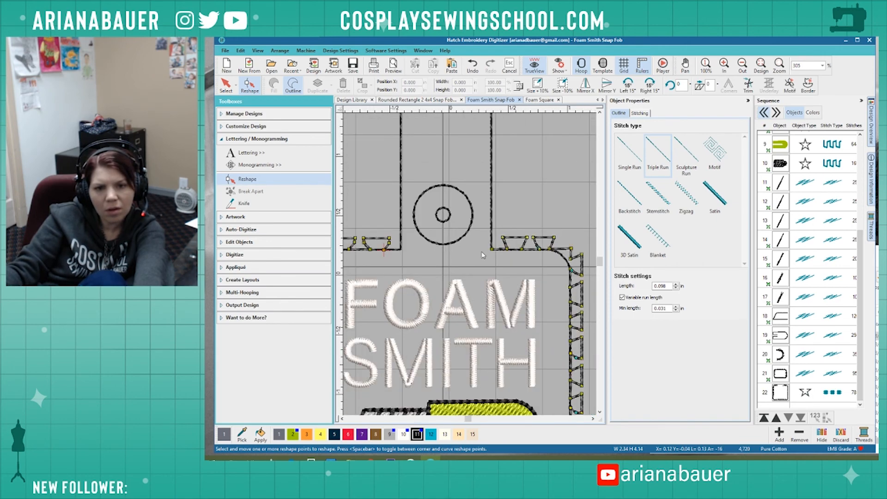
pyautogui.scroll(5, 470, 265)
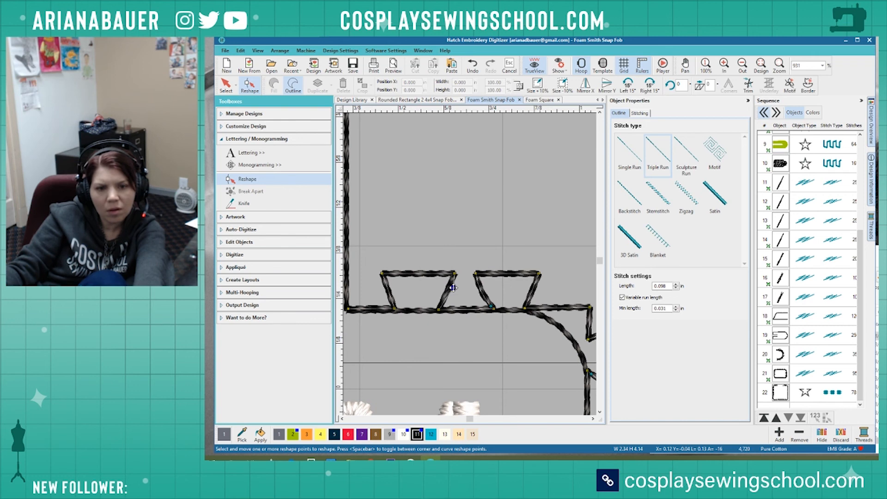
pyautogui.scroll(5, 454, 288)
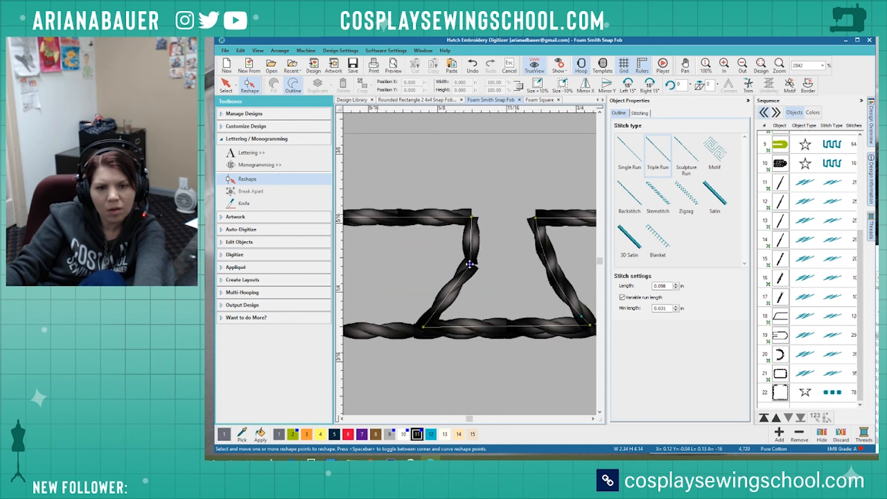
pyautogui.moveTo(547, 263); pyautogui.dragTo(537, 262)
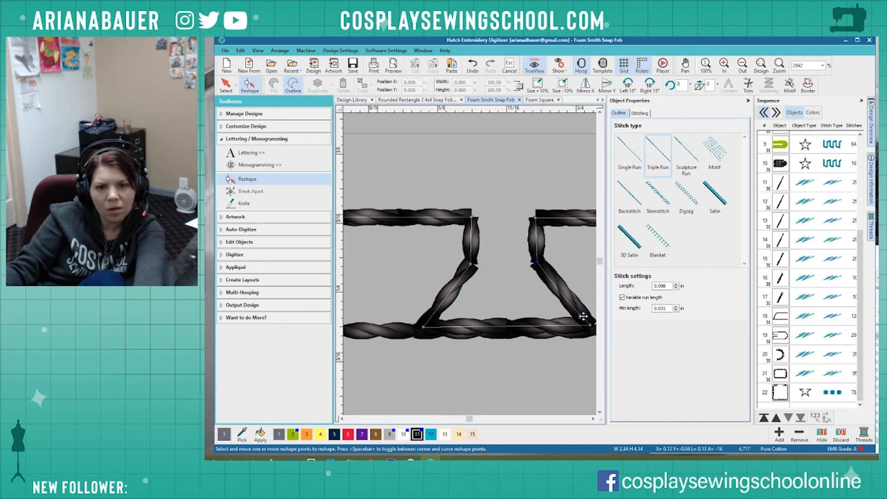
pyautogui.click(572, 337)
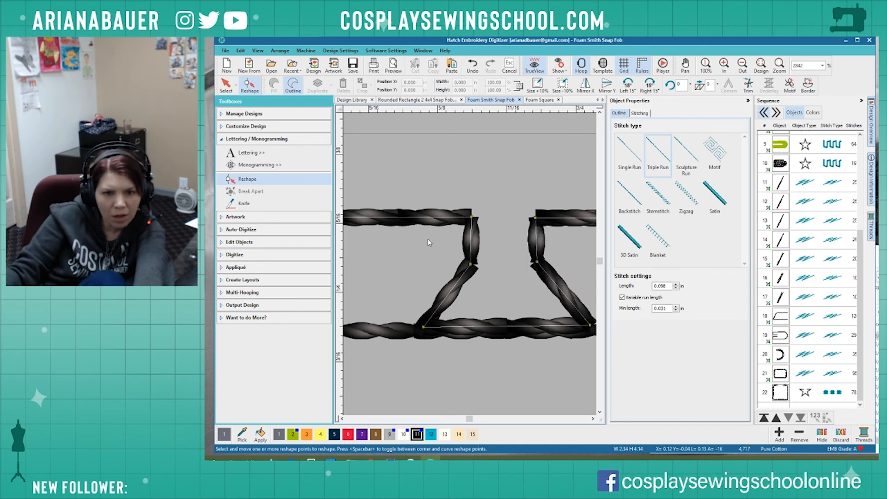
# Reshape the tab-side flank of the nearest tooth right of the snap tab into an upright shoulder with an inward-tapering base.
pyautogui.scroll(-2, 467, 263)
pyautogui.click(388, 265)
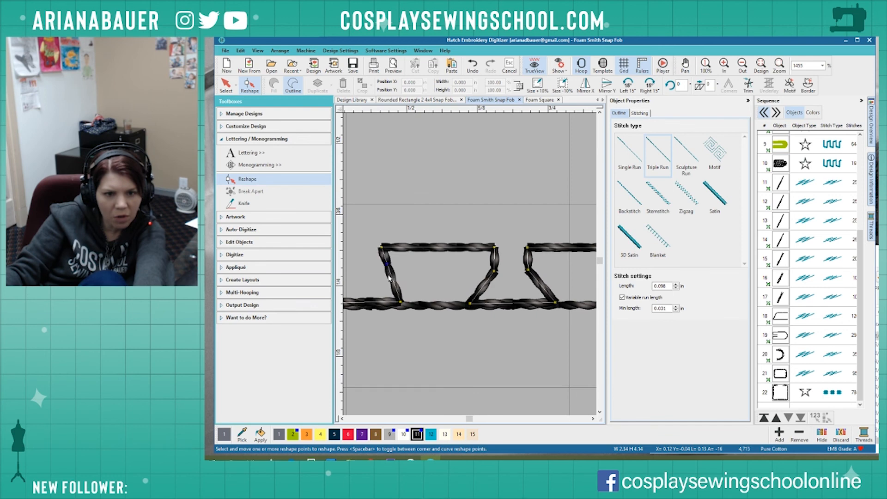
pyautogui.scroll(2, 389, 267)
pyautogui.moveTo(468, 246); pyautogui.dragTo(457, 252)
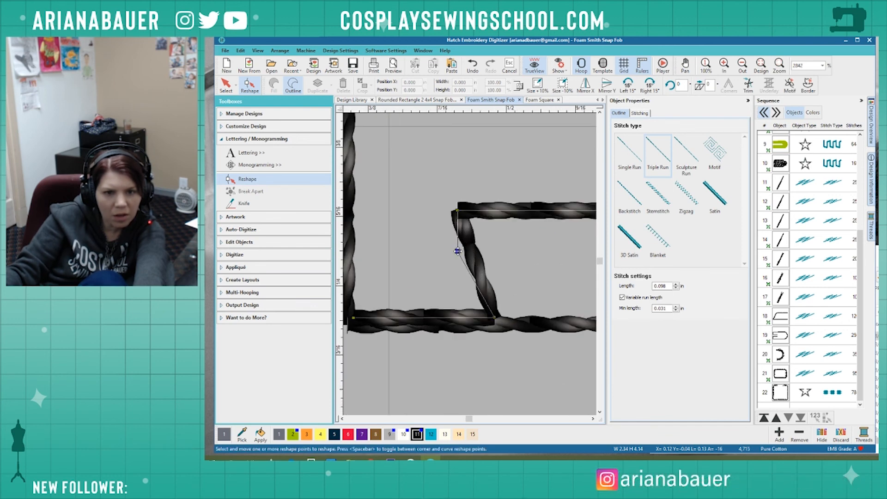
pyautogui.scroll(-3, 459, 254)
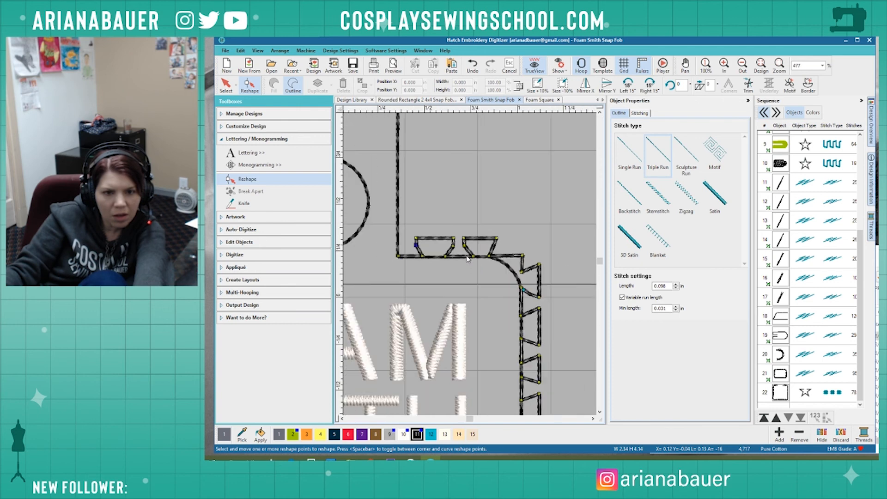
pyautogui.scroll(2, 468, 259)
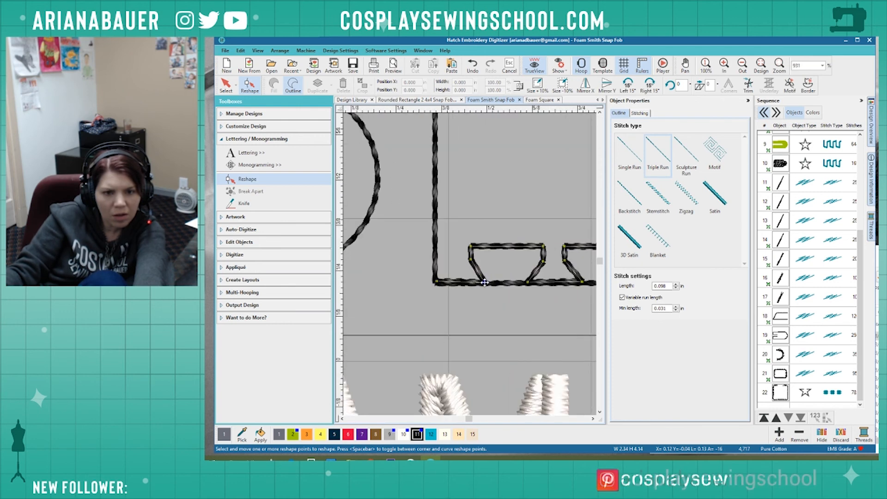
pyautogui.scroll(-2, 476, 273)
pyautogui.scroll(1, 471, 267)
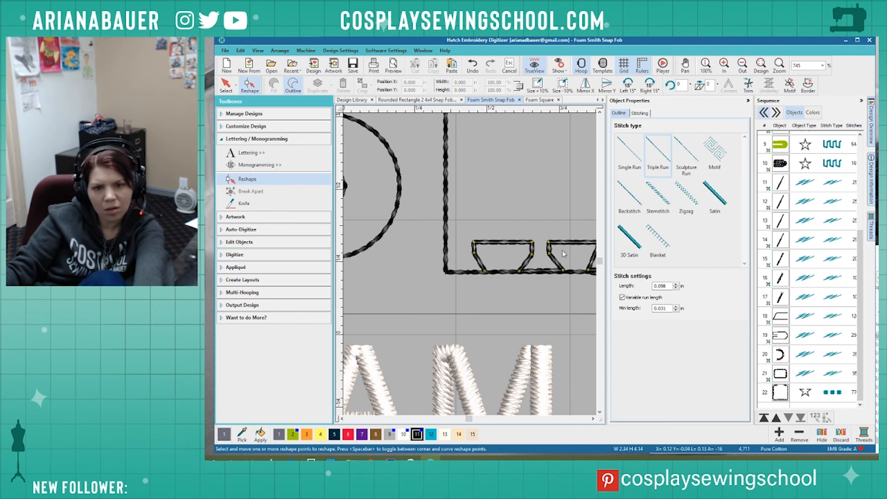
# Reshape the outline's upper-right corner, giving the side tooth a flat shoulder, joining it to the body's curve and moving the corner's upright inward.
pyautogui.scroll(-3, 563, 254)
pyautogui.scroll(3, 561, 256)
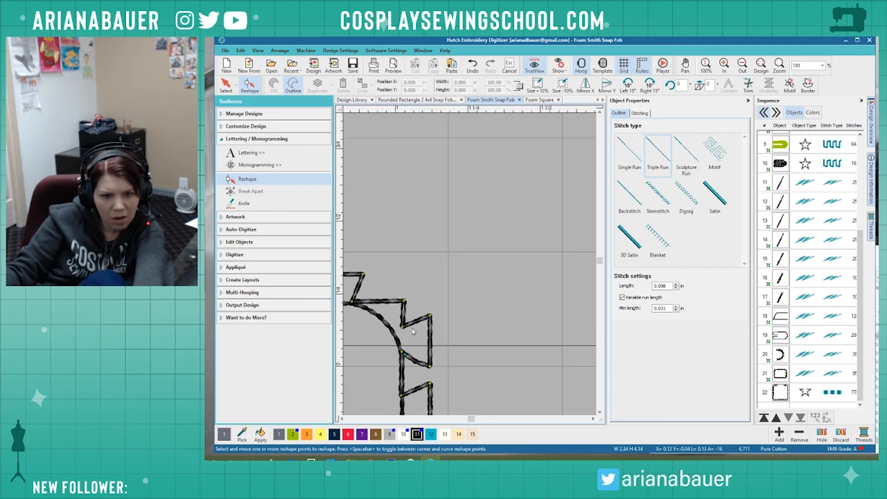
pyautogui.scroll(-1, 421, 328)
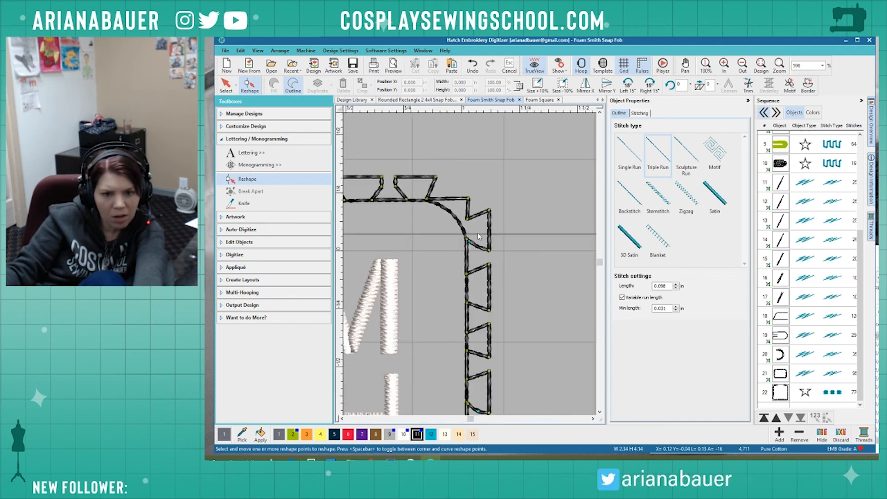
pyautogui.scroll(4, 469, 259)
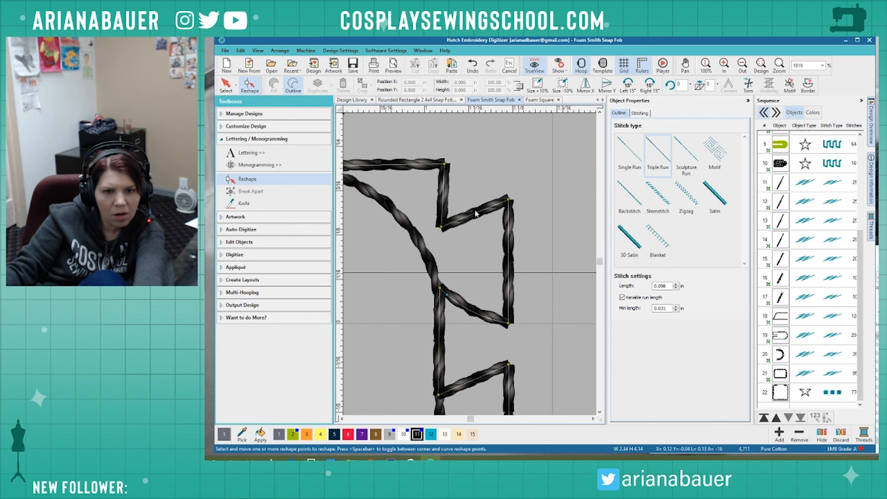
pyautogui.click(482, 211)
pyautogui.moveTo(483, 210); pyautogui.dragTo(475, 199)
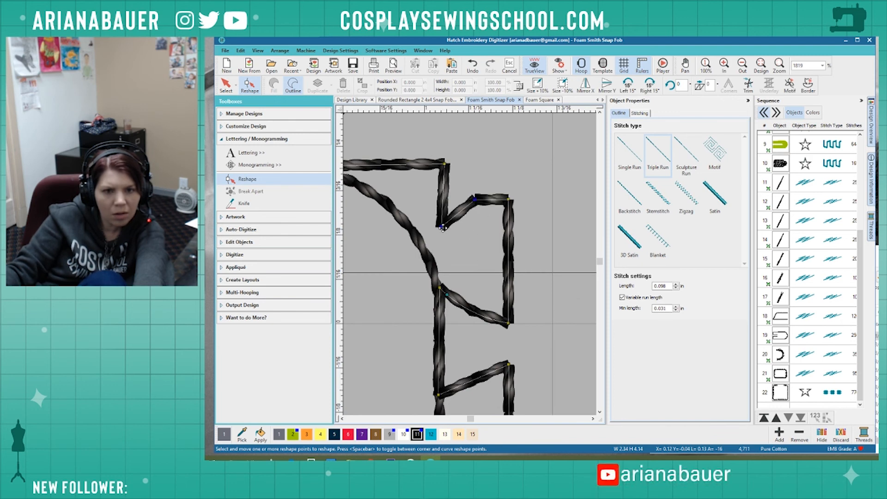
pyautogui.moveTo(442, 227); pyautogui.dragTo(418, 240)
pyautogui.moveTo(445, 164); pyautogui.dragTo(419, 164)
pyautogui.scroll(2, 470, 267)
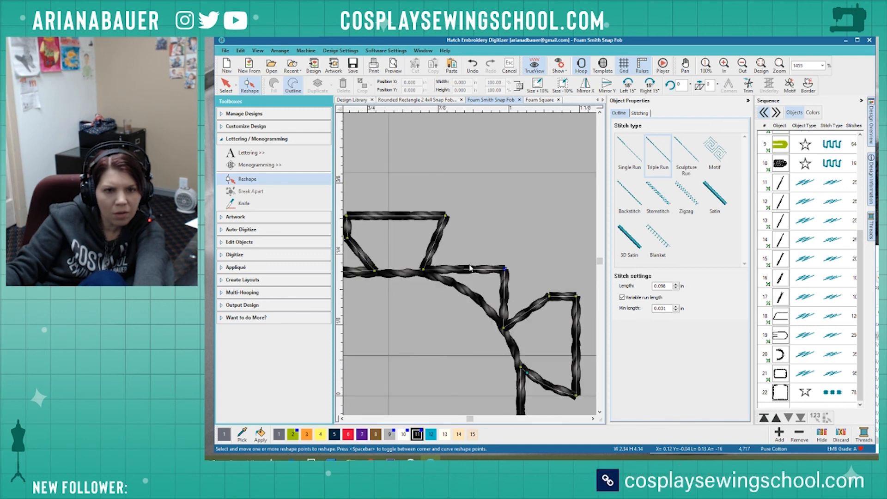
pyautogui.scroll(2, 471, 267)
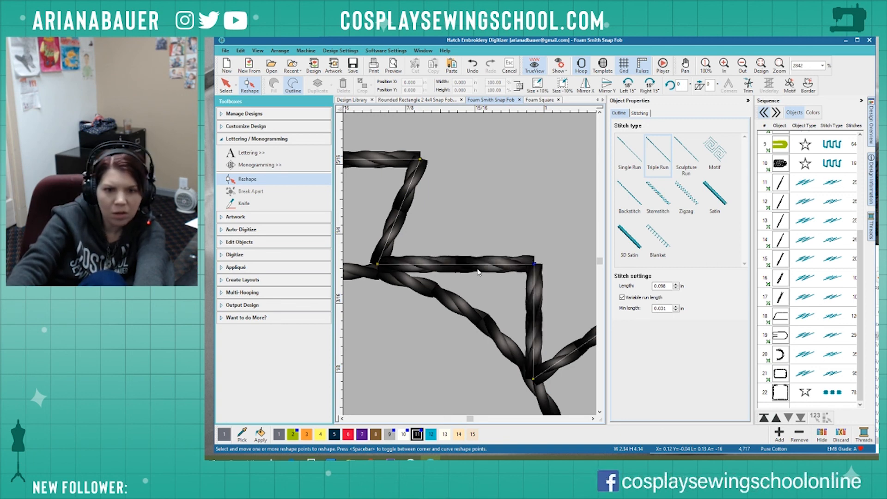
pyautogui.scroll(-5, 486, 241)
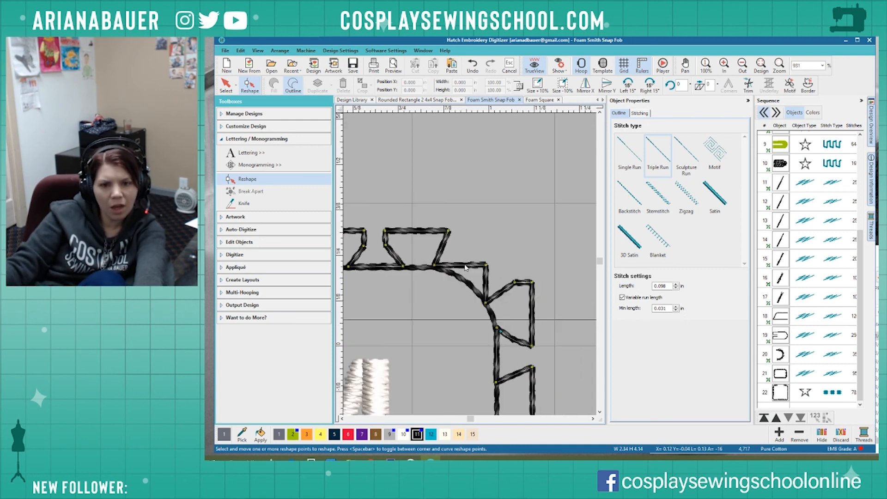
pyautogui.scroll(-2, 470, 267)
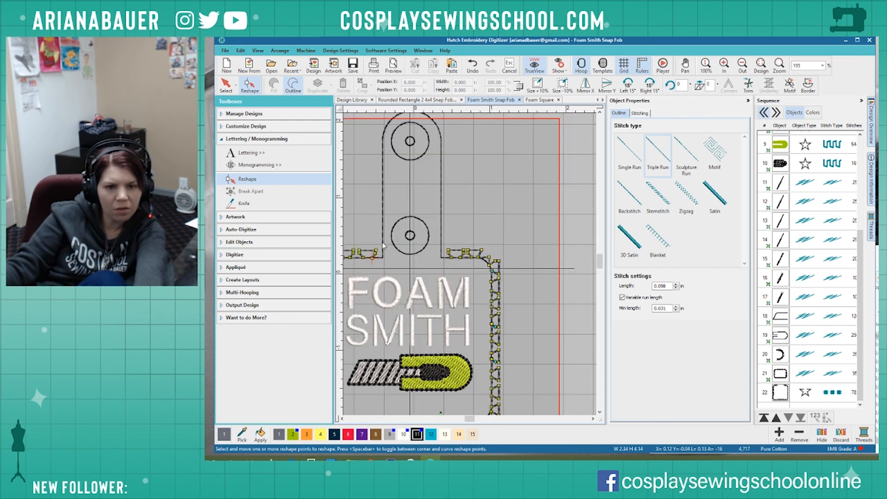
pyautogui.scroll(-1, 464, 267)
pyautogui.click(233, 92)
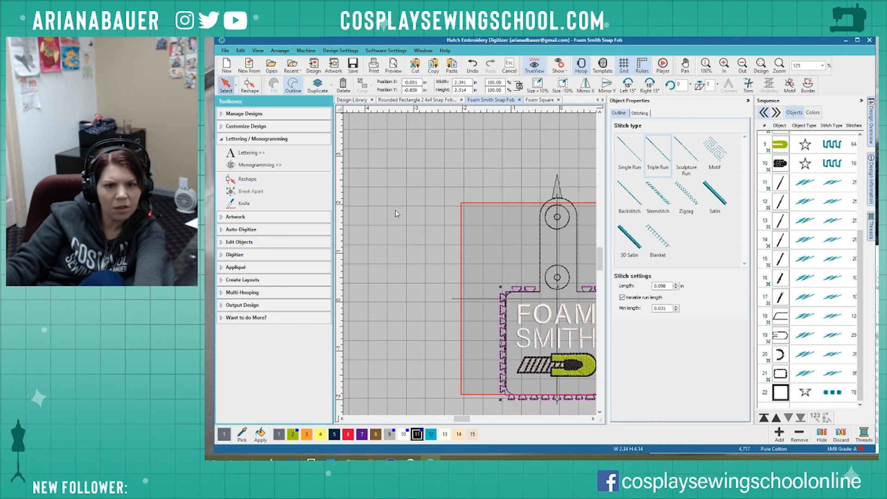
# Try to create a single-run offset outline around all objects of the design, with offset 0.000 in, count 1 and holes included.
pyautogui.scroll(-2, 550, 284)
pyautogui.scroll(-1, 569, 316)
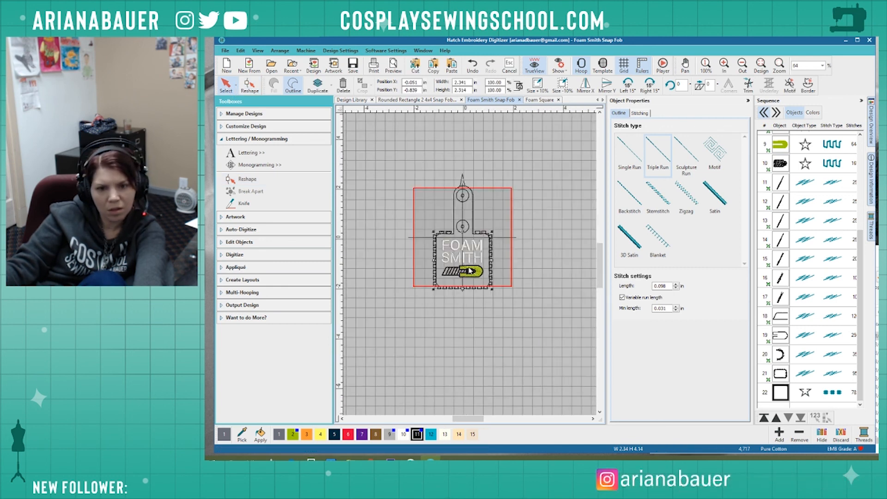
pyautogui.scroll(2, 467, 252)
pyautogui.hotkey('ctrl', 'a')
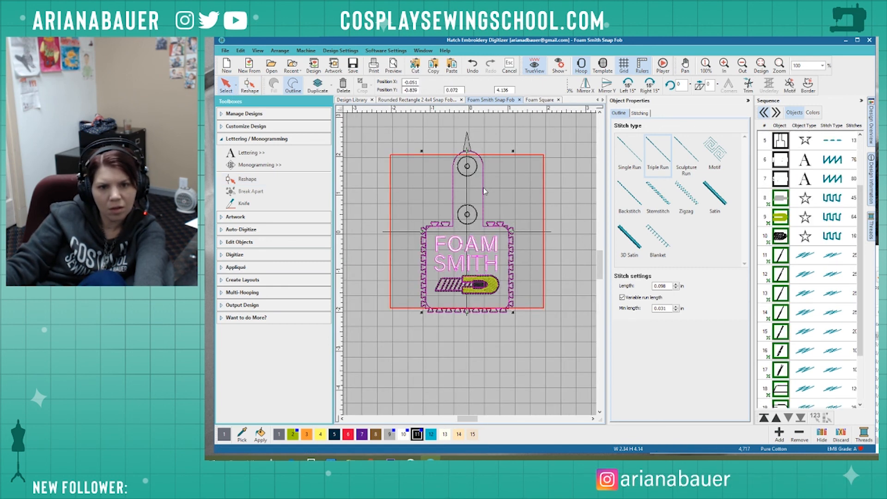
pyautogui.click(242, 281)
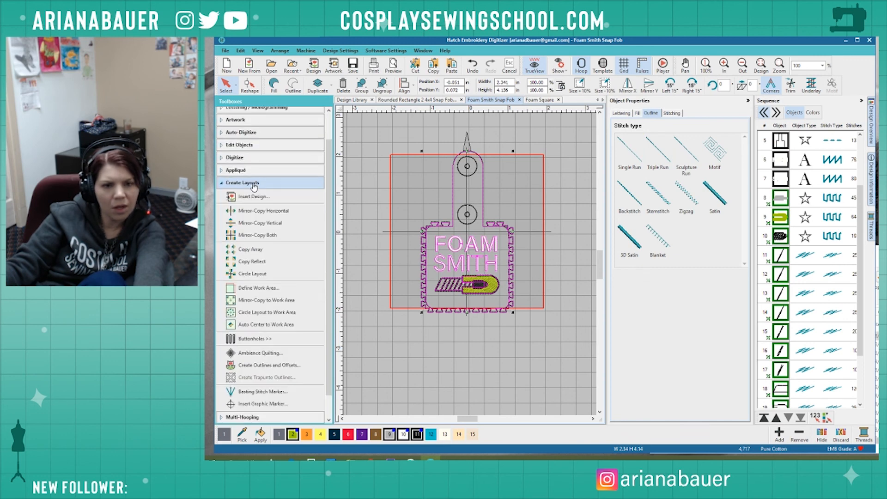
pyautogui.click(269, 366)
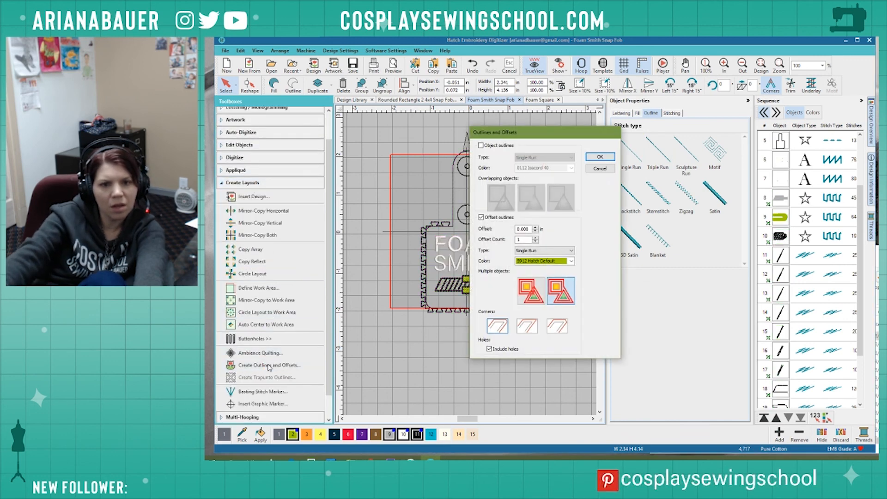
pyautogui.press('Return')
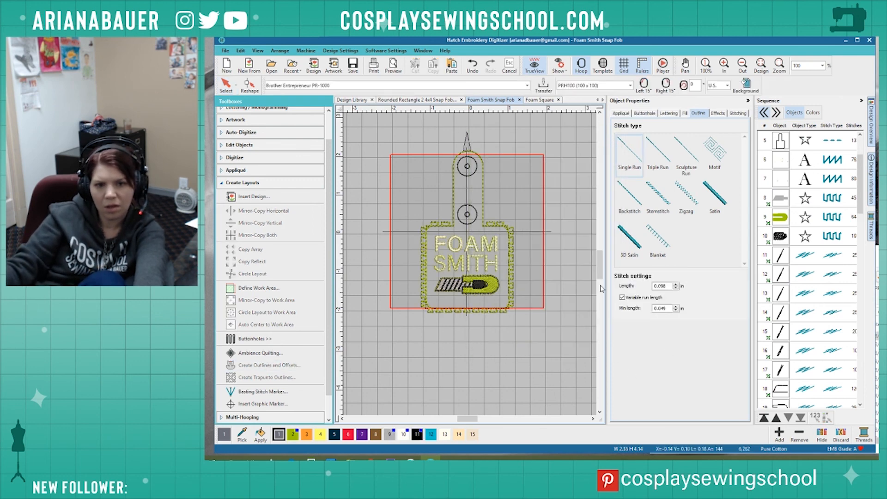
# Examine the generated outline objects in the sequence and on the fob to see which shapes they trace.
pyautogui.moveTo(860, 195); pyautogui.dragTo(860, 387)
pyautogui.scroll(15, 781, 277)
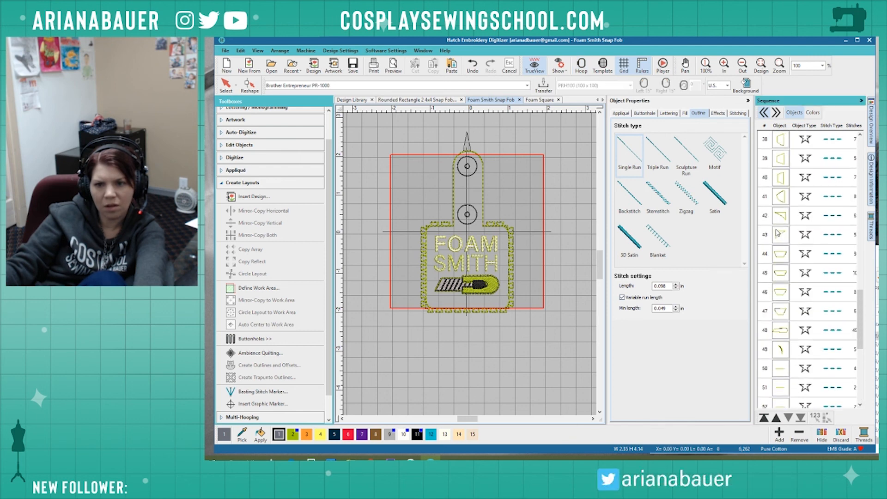
pyautogui.scroll(-15, 780, 248)
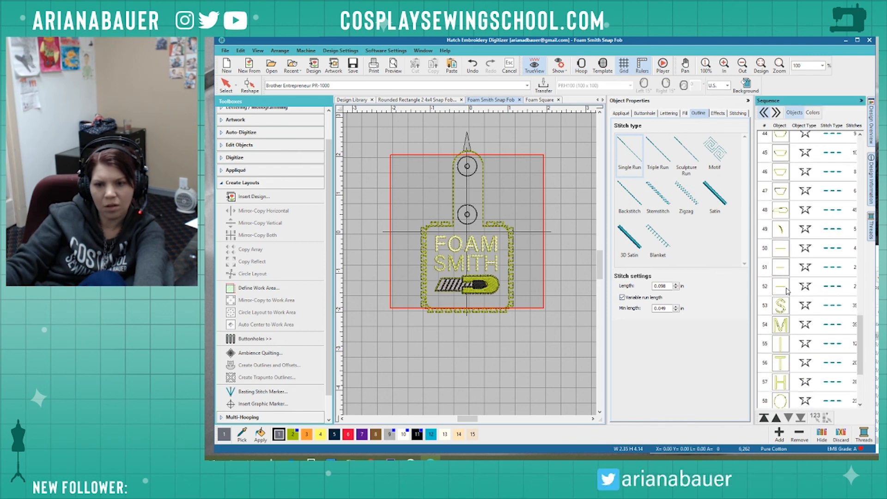
pyautogui.click(553, 367)
pyautogui.scroll(3, 504, 201)
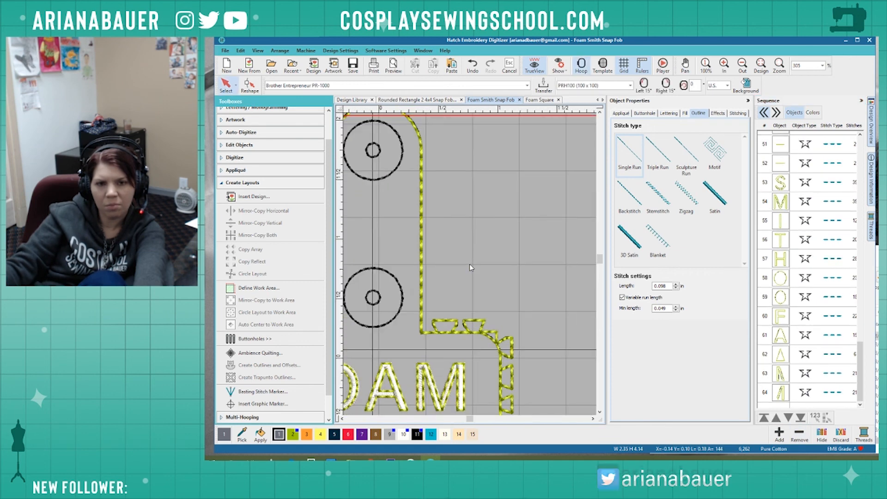
pyautogui.click(422, 296)
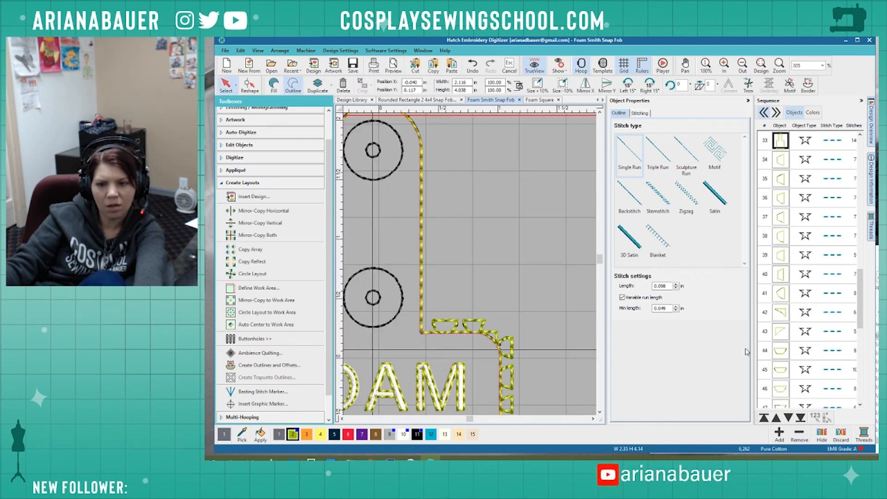
pyautogui.scroll(-5, 854, 397)
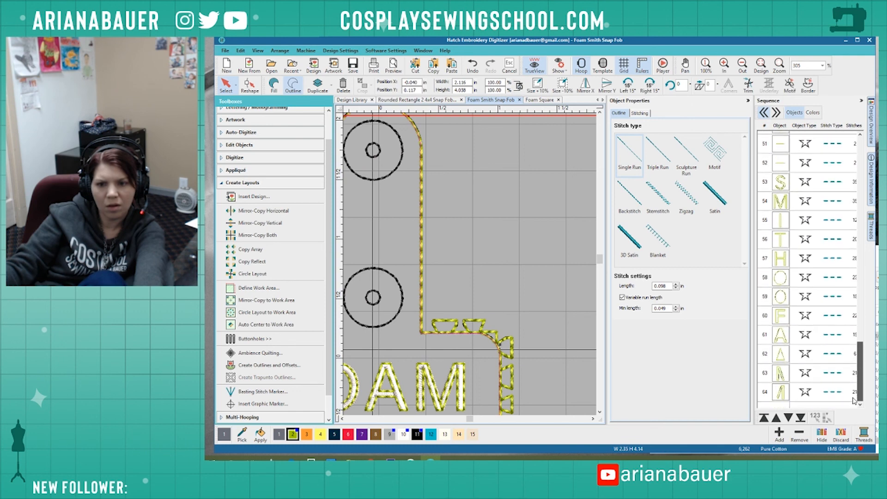
pyautogui.click(854, 399)
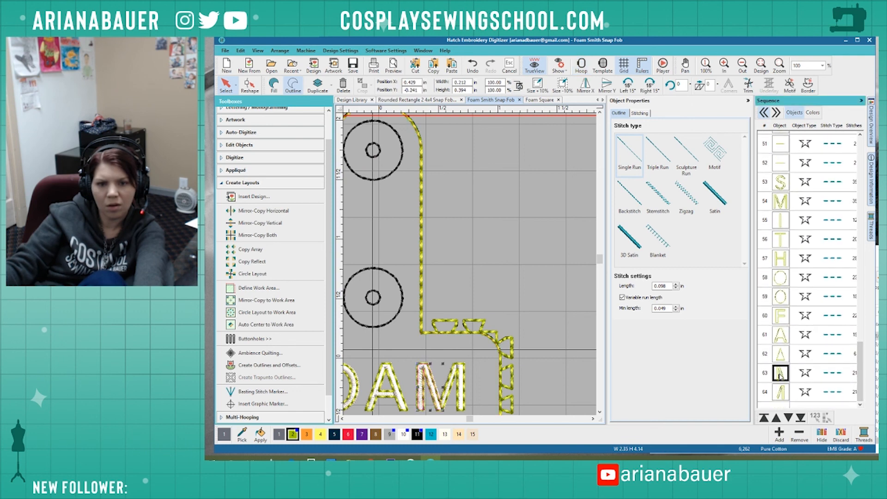
pyautogui.click(782, 392)
pyautogui.scroll(9, 780, 391)
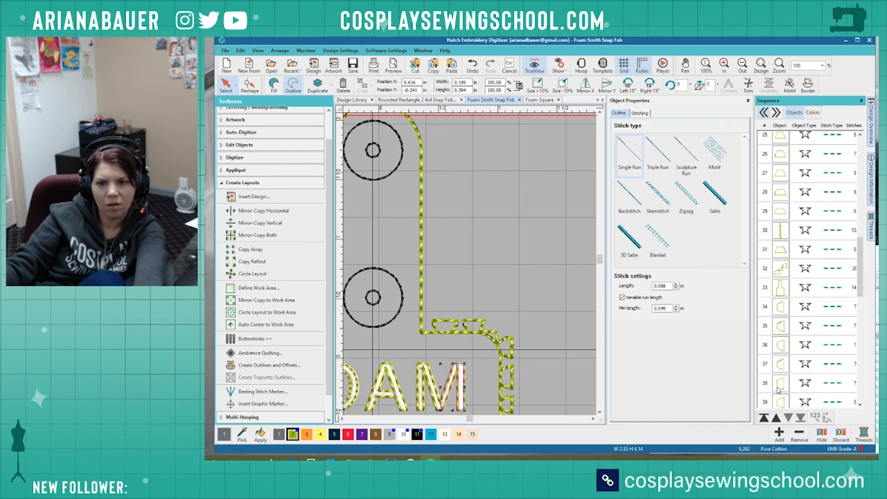
pyautogui.click(784, 235)
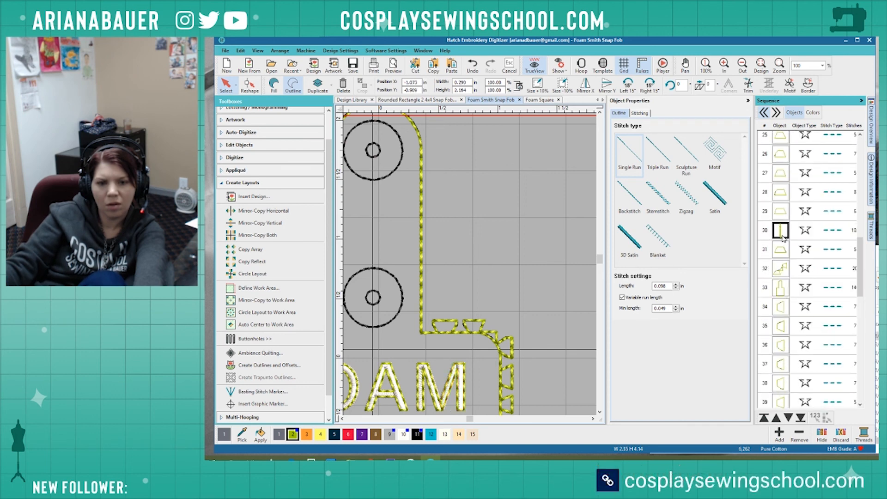
# Undo the creation of the offset outlines and show the whole design.
pyautogui.hotkey('ctrl', 'z')
pyautogui.scroll(-5, 471, 267)
pyautogui.press('0')
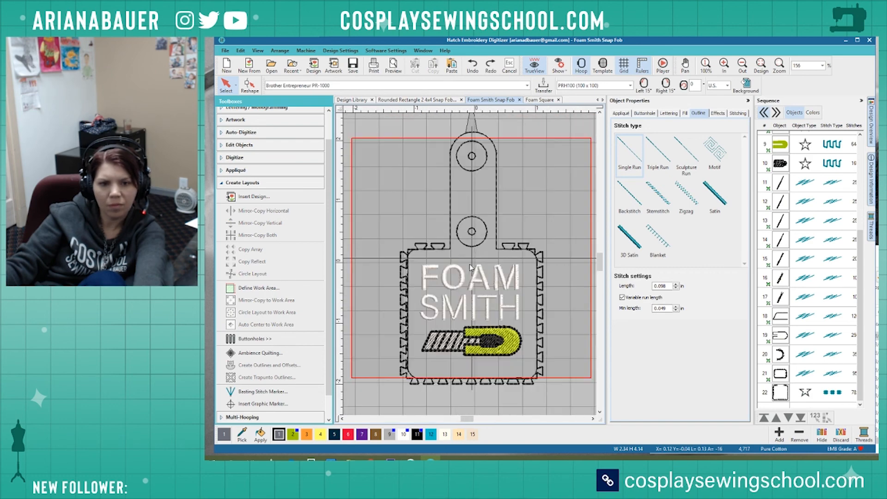
# Hide the FOAM SMITH lettering and the utility knife motif.
pyautogui.scroll(-1, 471, 267)
pyautogui.click(471, 267)
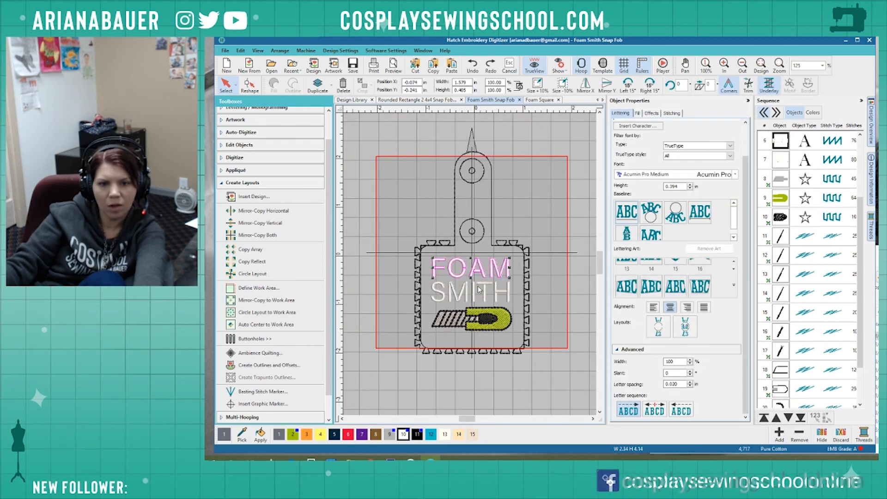
pyautogui.keyDown('ctrl'); pyautogui.click(484, 324); pyautogui.keyUp('ctrl')
pyautogui.rightClick(484, 323)
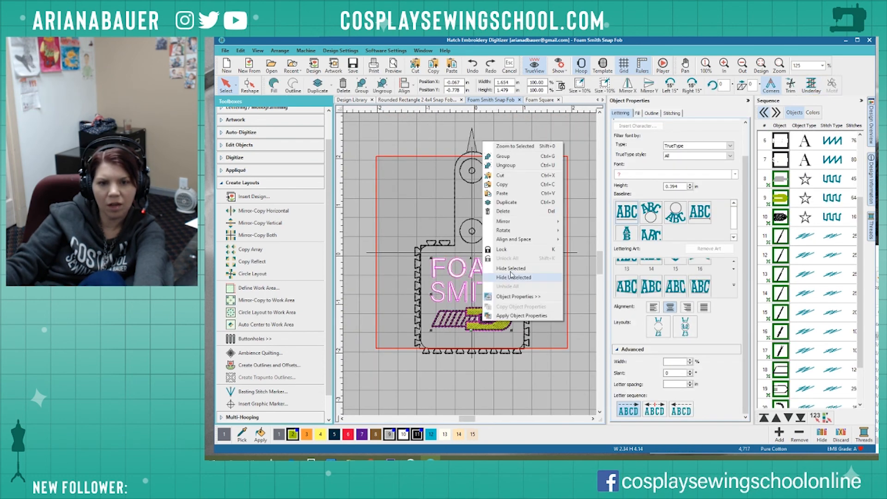
pyautogui.click(486, 223)
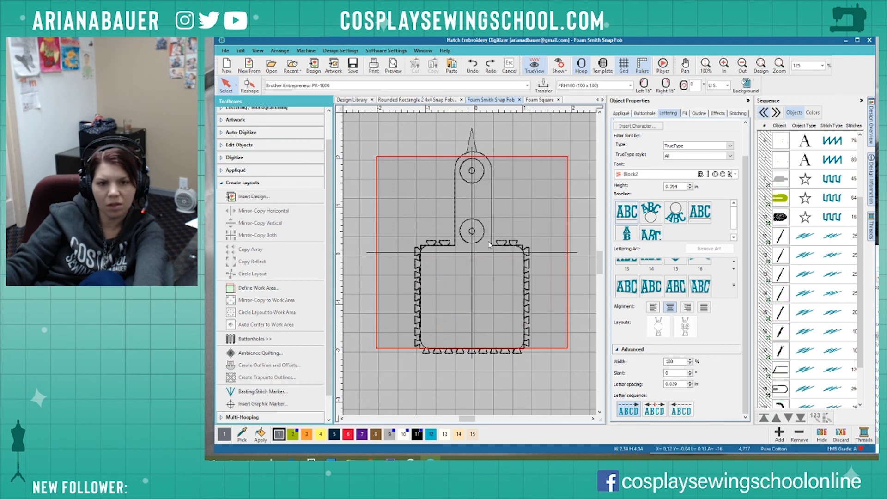
# Delete the large 0.500 in circles around both snap holes on the tab.
pyautogui.click(484, 239)
pyautogui.press('Delete')
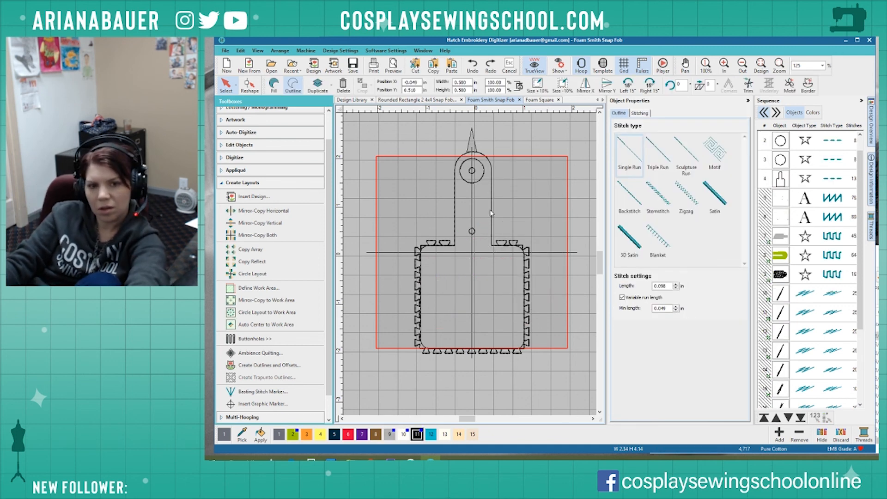
pyautogui.click(481, 183)
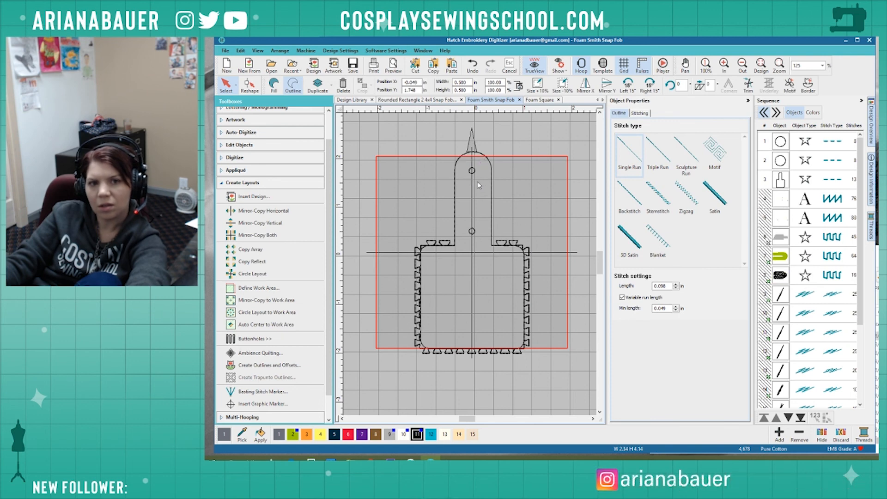
pyautogui.press('Delete')
# Create a single-run offset outline around all visible fob objects, with offset 0.000 in, count 1 and holes included.
pyautogui.moveTo(554, 136); pyautogui.dragTo(393, 387)
pyautogui.click(270, 365)
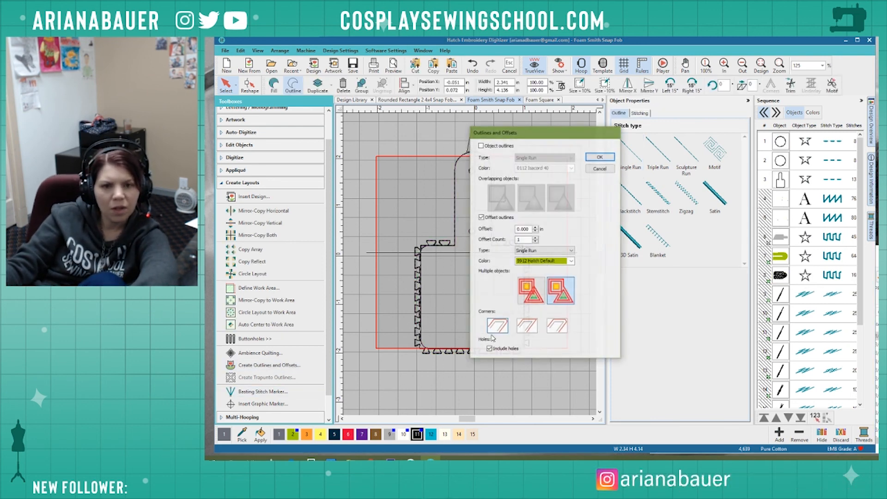
pyautogui.click(600, 157)
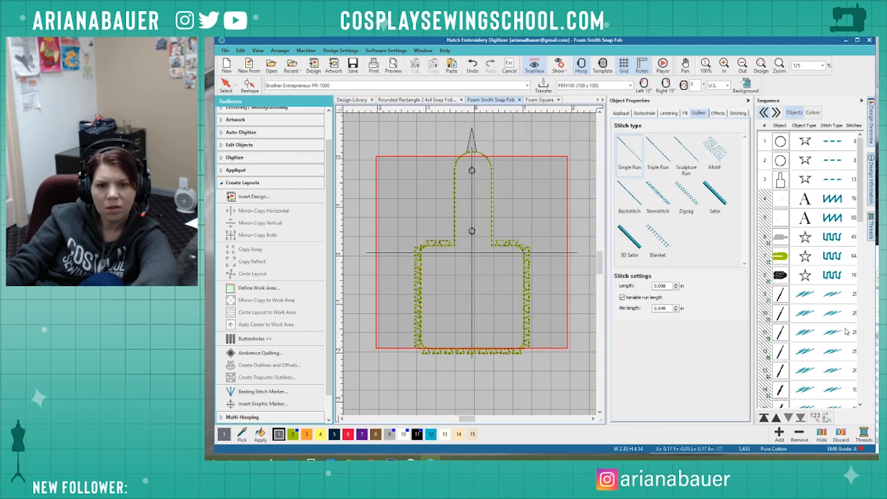
# Try moving the generated full-perimeter outline off the fob to inspect its shape, and undo the move.
pyautogui.scroll(-10, 813, 368)
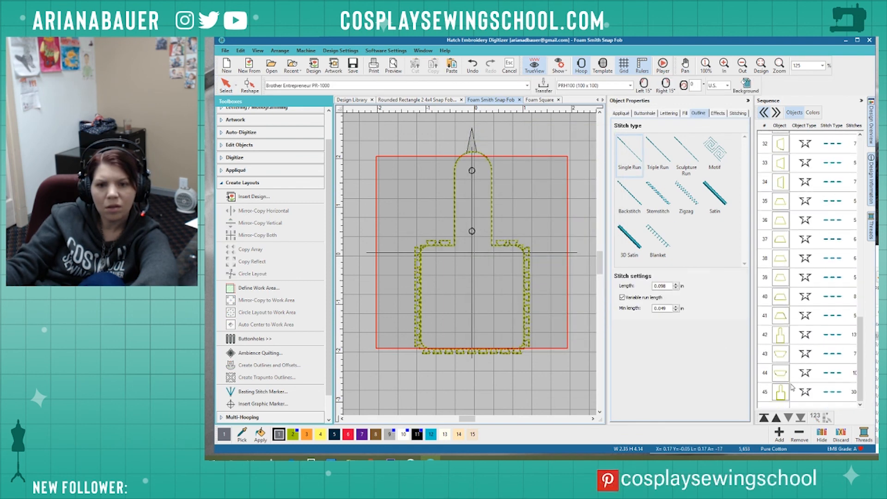
pyautogui.click(781, 393)
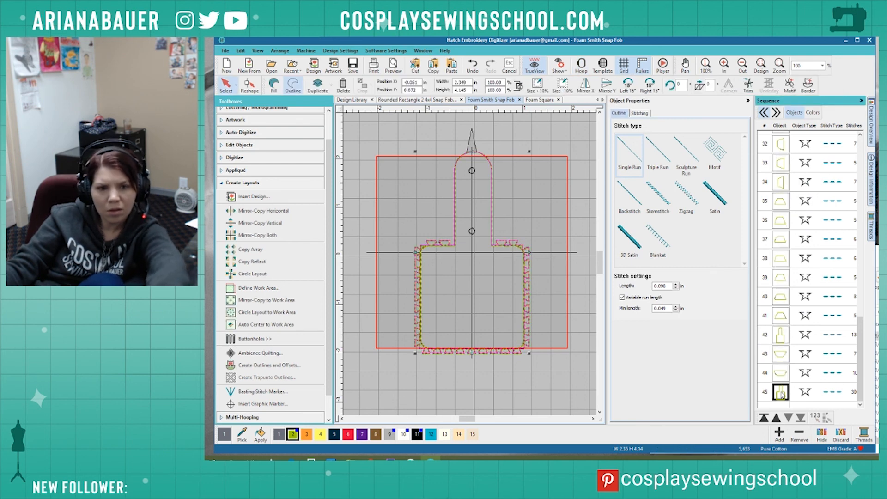
pyautogui.scroll(1, 785, 401)
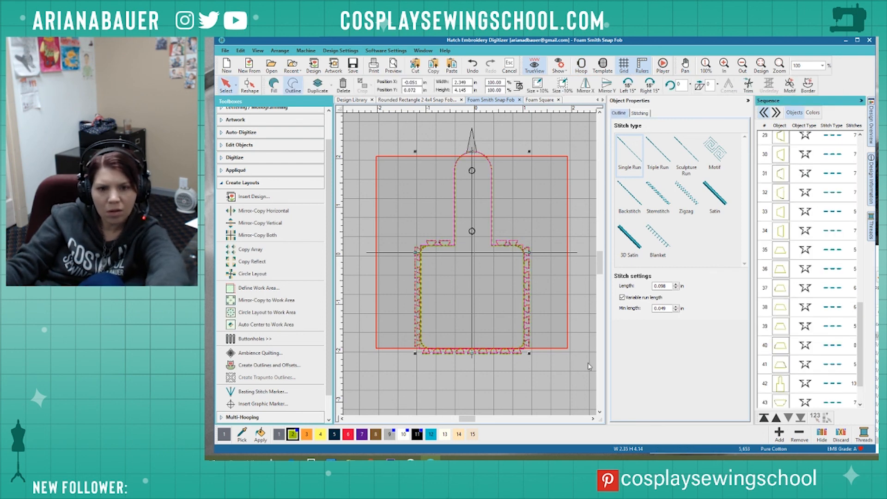
pyautogui.moveTo(491, 250); pyautogui.dragTo(372, 251)
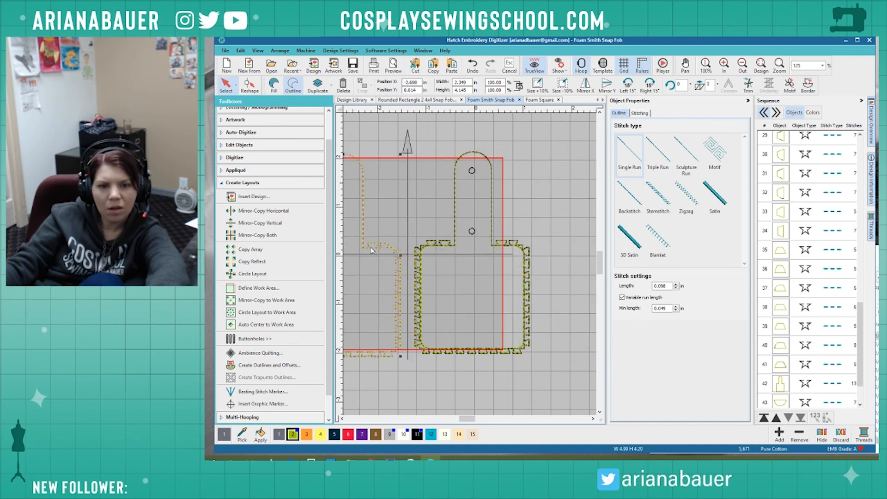
pyautogui.hotkey('ctrl', 'z')
pyautogui.hotkey('ctrl', 'z')
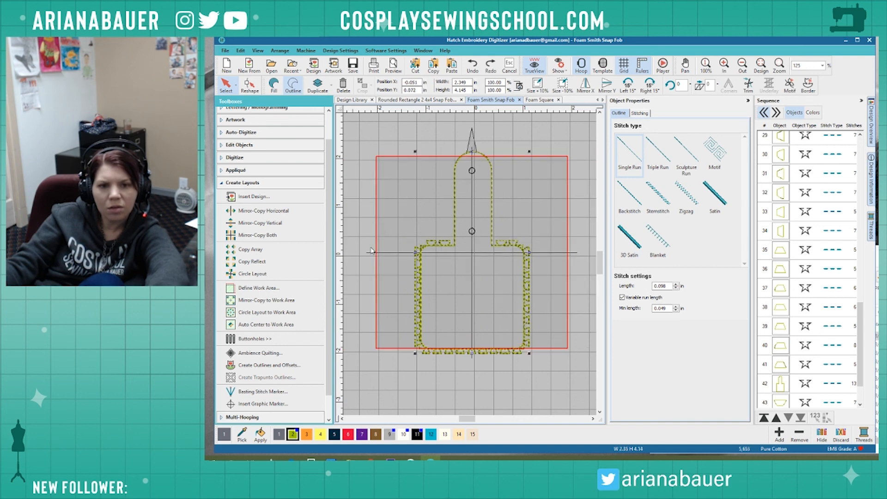
# Delete the original toothed outline and all surplus generated outline pieces, keeping only the generated full-perimeter outline.
pyautogui.scroll(-1, 793, 388)
pyautogui.click(782, 374)
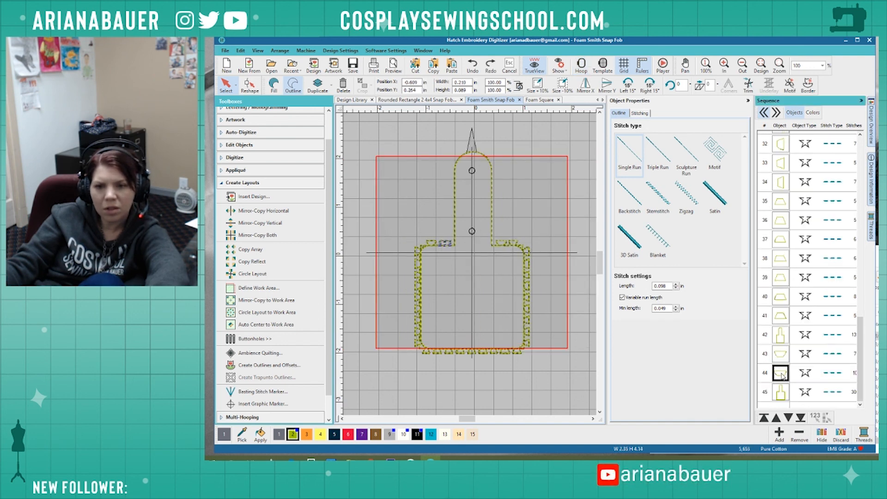
pyautogui.keyDown('ctrl'); pyautogui.click(781, 354); pyautogui.keyUp('ctrl')
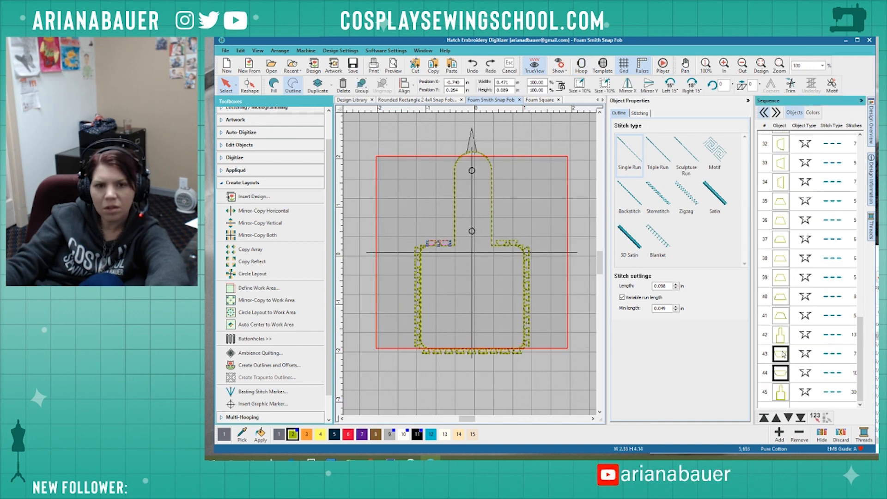
pyautogui.keyDown('shift'); pyautogui.click(782, 318); pyautogui.keyUp('shift')
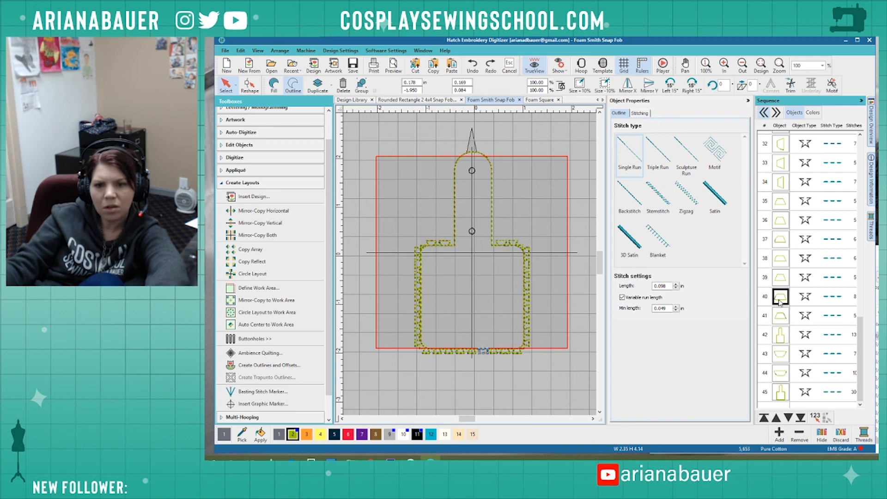
pyautogui.click(781, 335)
pyautogui.click(781, 380)
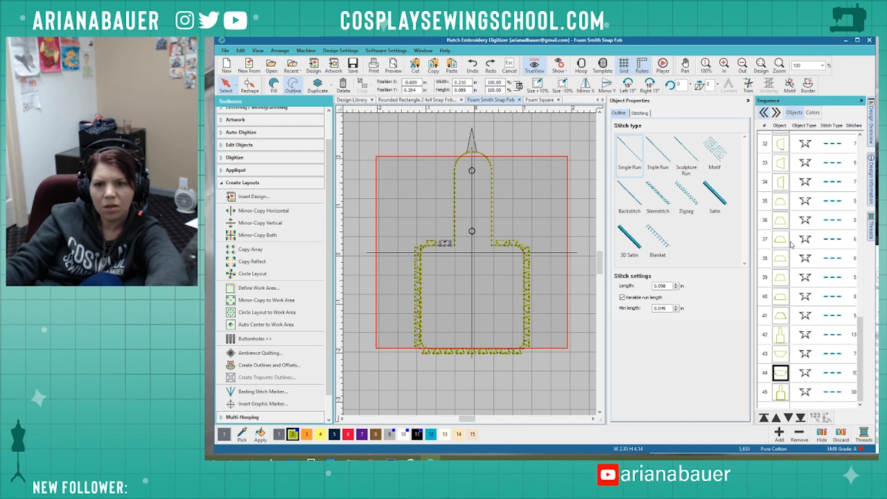
pyautogui.scroll(5, 790, 224)
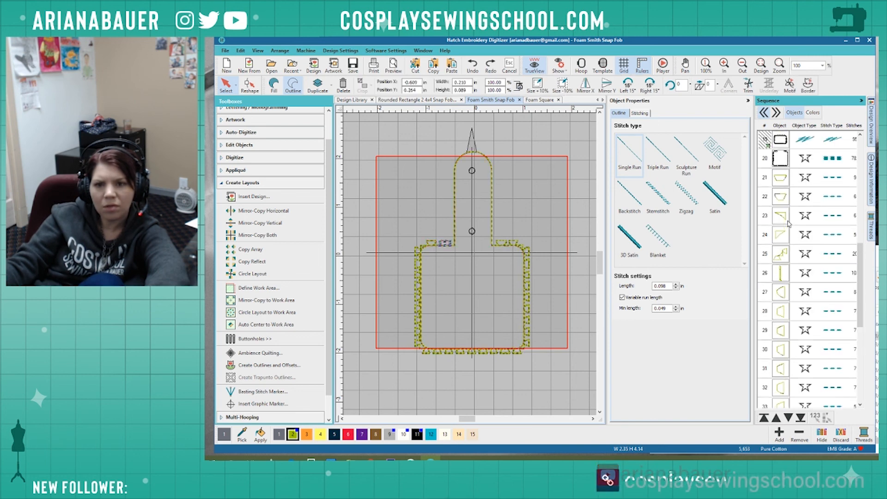
pyautogui.keyDown('shift'); pyautogui.click(784, 261); pyautogui.keyUp('shift')
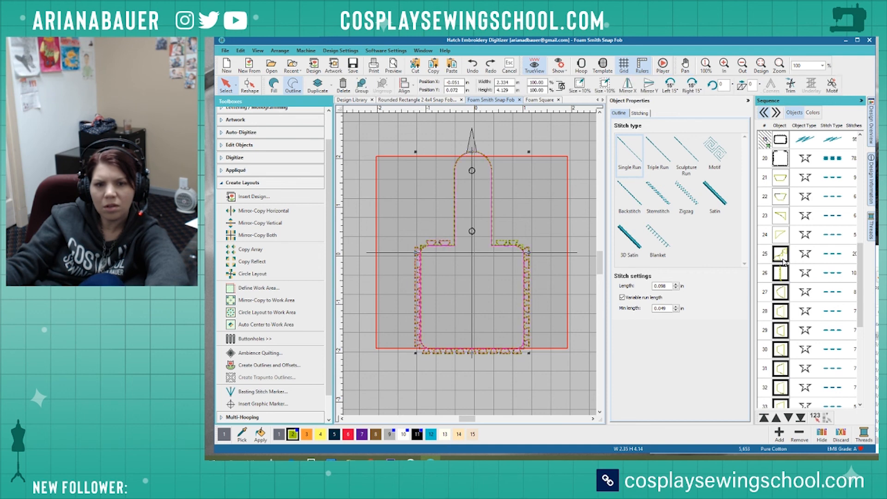
pyautogui.keyDown('shift'); pyautogui.click(781, 182); pyautogui.keyUp('shift')
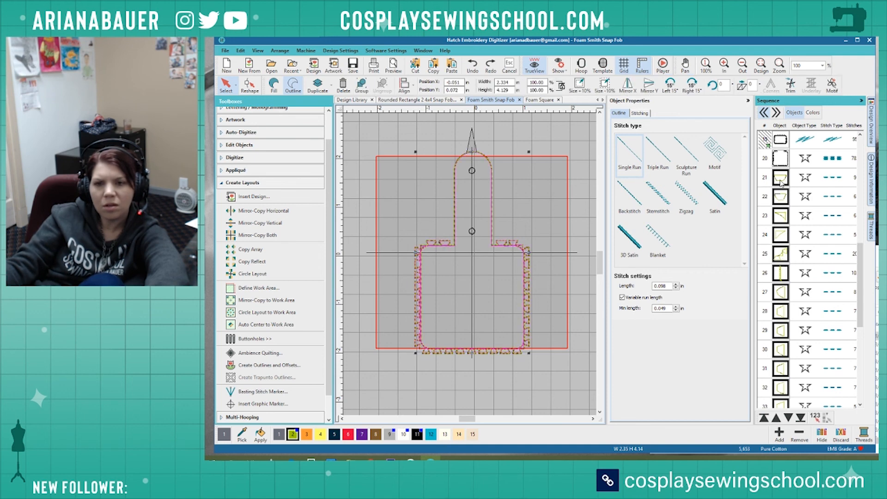
pyautogui.scroll(1, 781, 182)
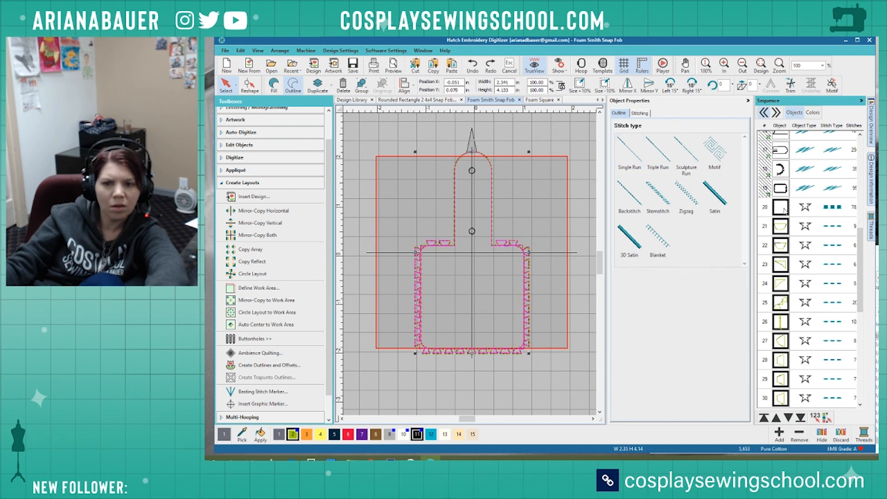
pyautogui.scroll(4, 785, 211)
pyautogui.press('Escape')
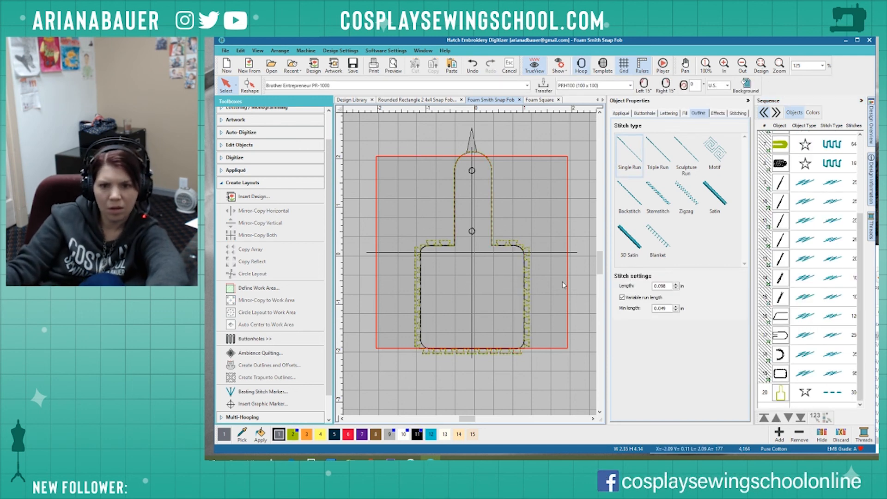
# Delete the original plain outline of the fob body and tab.
pyautogui.scroll(3, 818, 286)
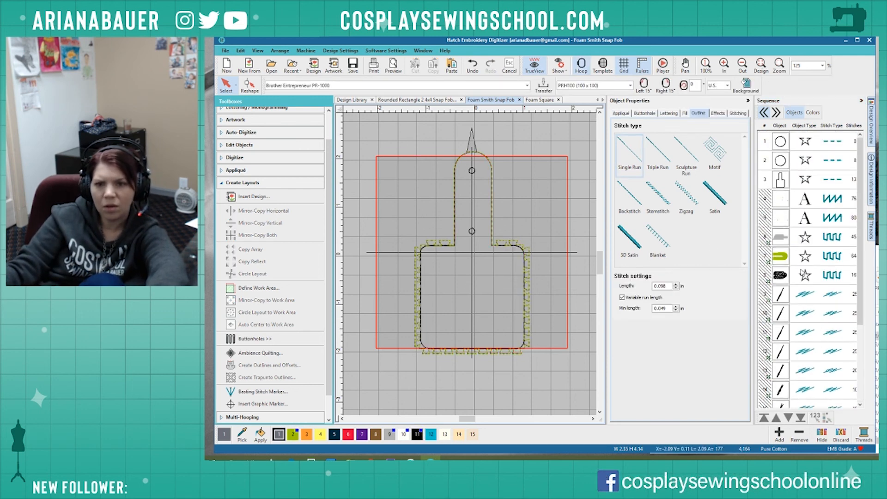
pyautogui.click(788, 184)
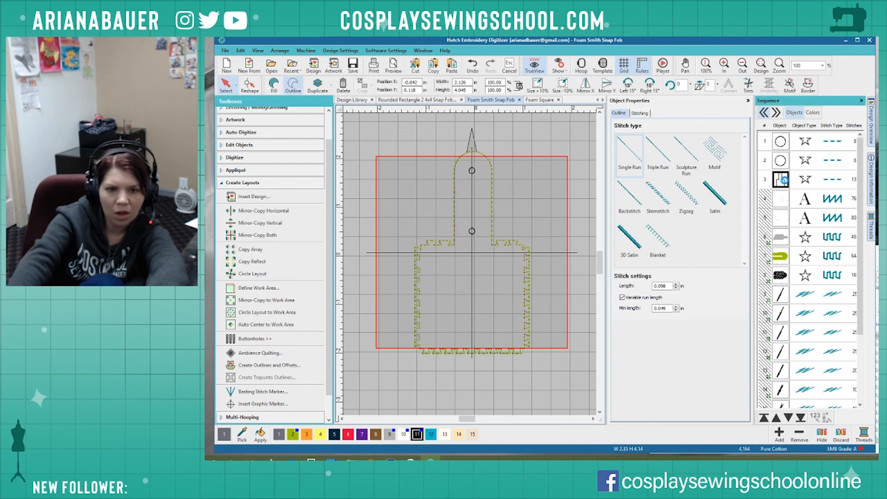
pyautogui.press('Delete')
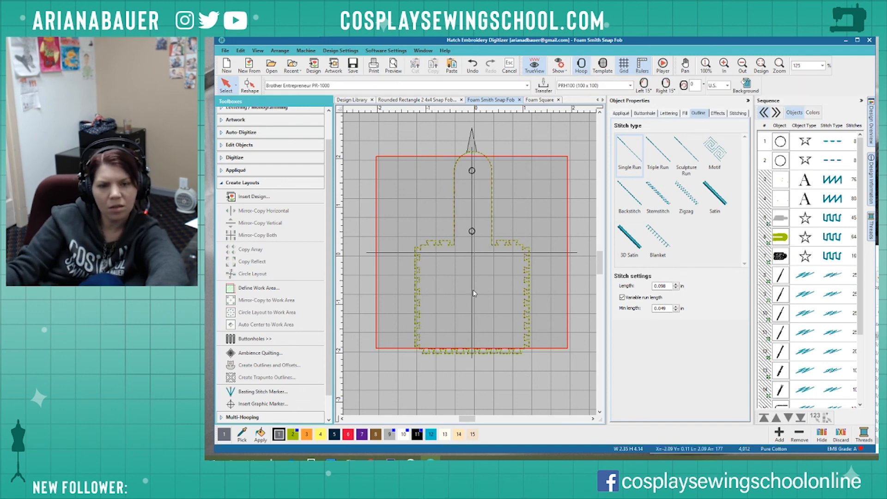
# Convert the toothed perimeter outline to Backstitch with 5 strokes and a thickness of 0.010 in.
pyautogui.scroll(3, 474, 293)
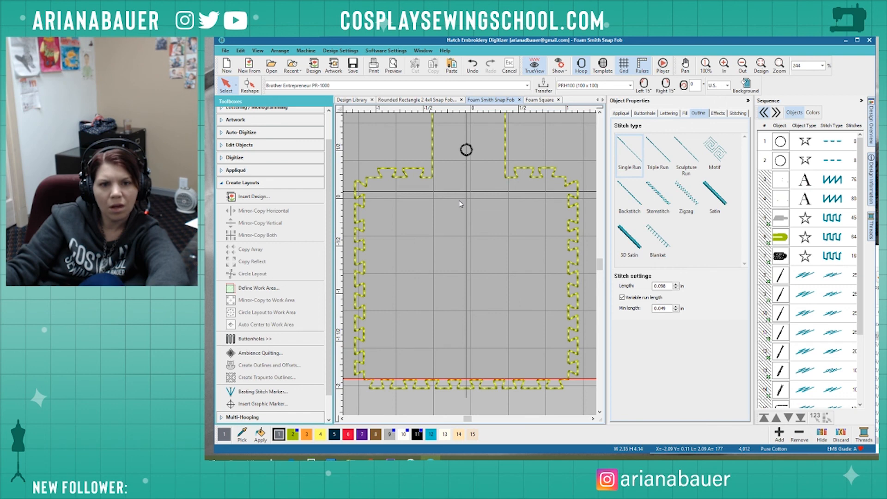
pyautogui.scroll(-2, 470, 265)
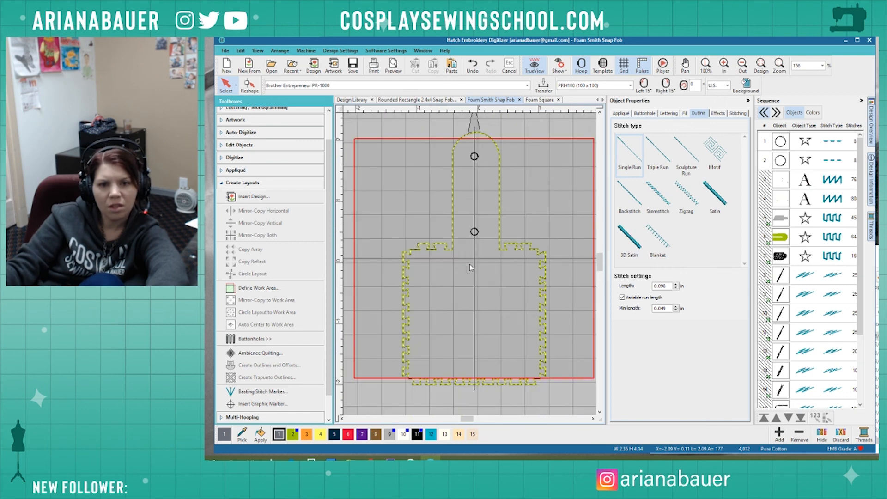
pyautogui.scroll(2, 470, 264)
pyautogui.click(521, 240)
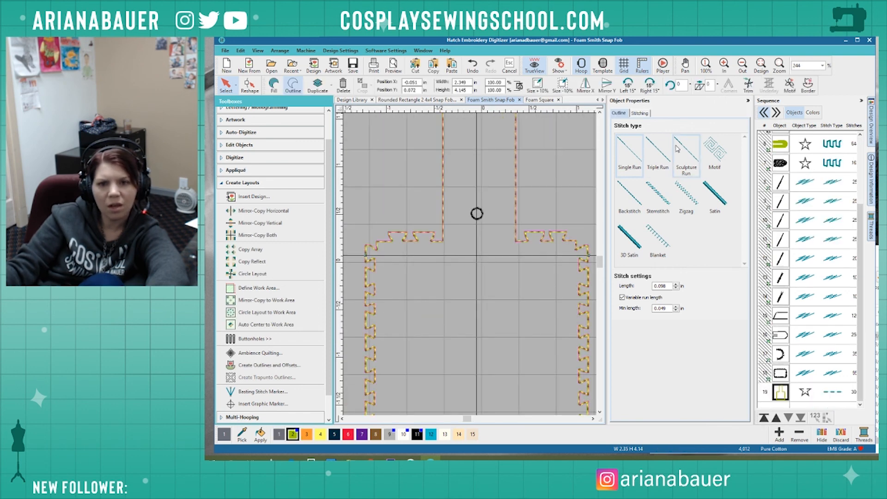
pyautogui.click(640, 204)
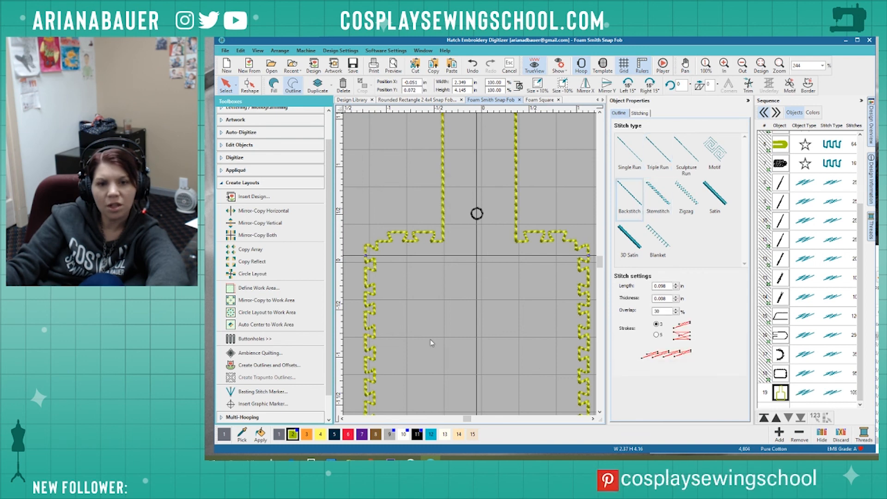
pyautogui.scroll(-2, 470, 264)
pyautogui.scroll(1, 469, 265)
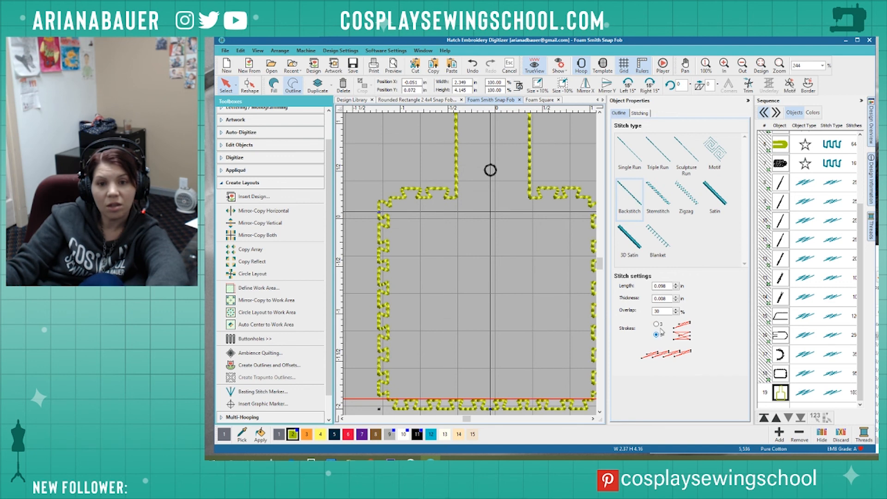
pyautogui.click(677, 297)
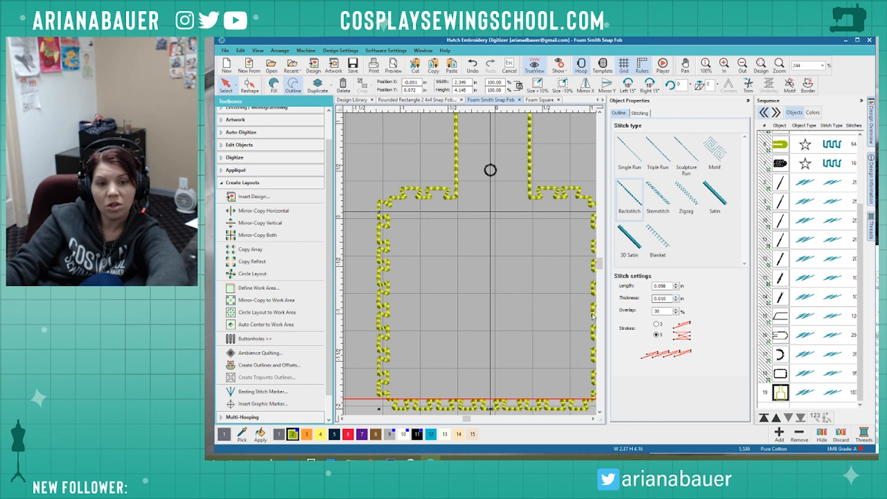
# Recolor the toothed perimeter outline white using palette color 10.
pyautogui.scroll(-8, 469, 264)
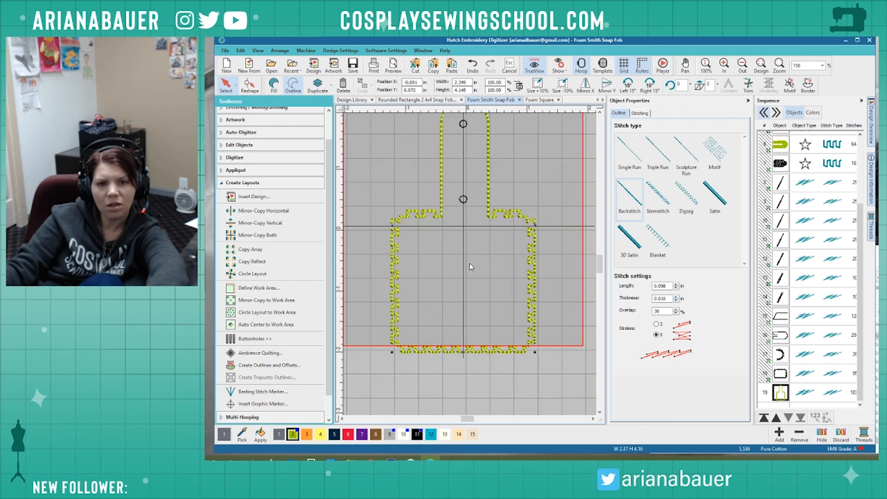
pyautogui.click(465, 225)
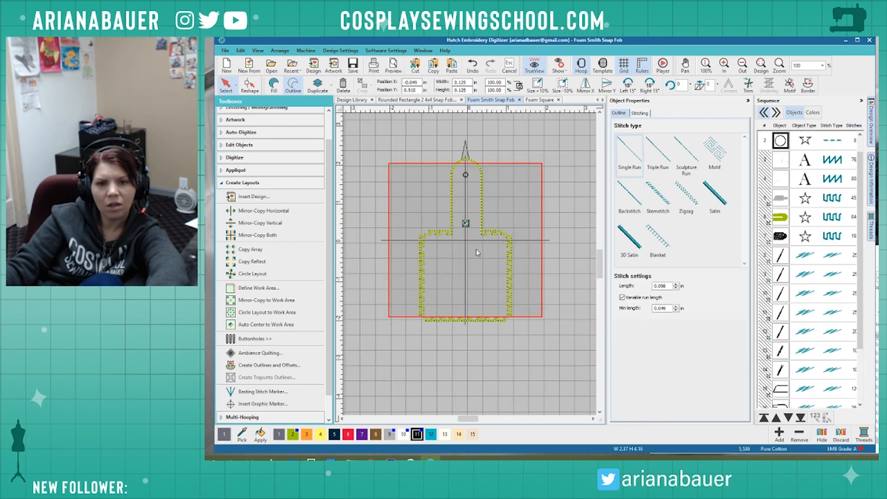
pyautogui.click(493, 234)
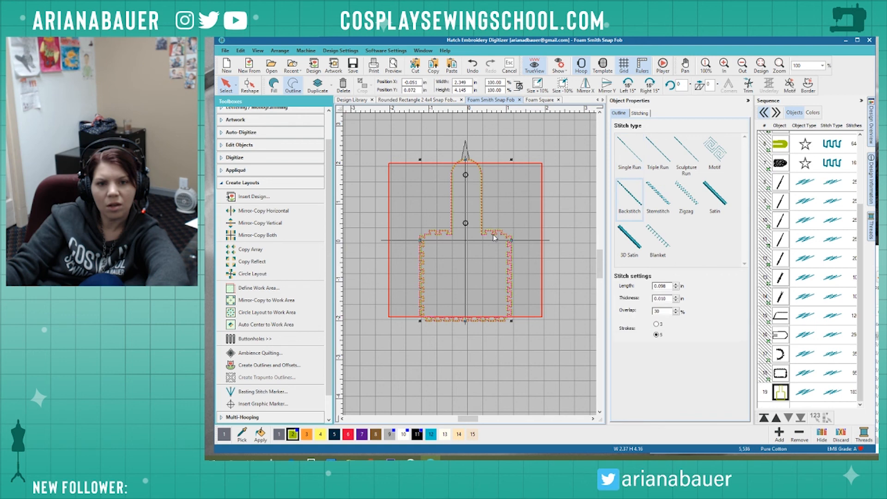
pyautogui.click(404, 434)
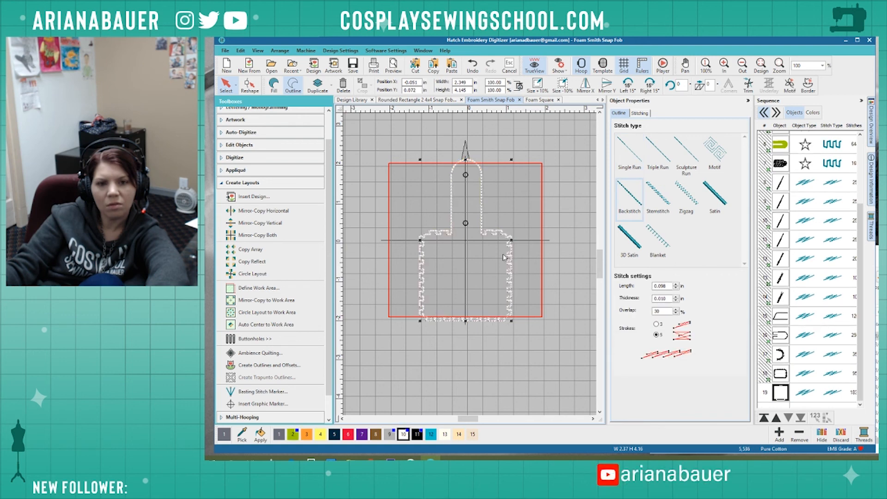
pyautogui.click(544, 232)
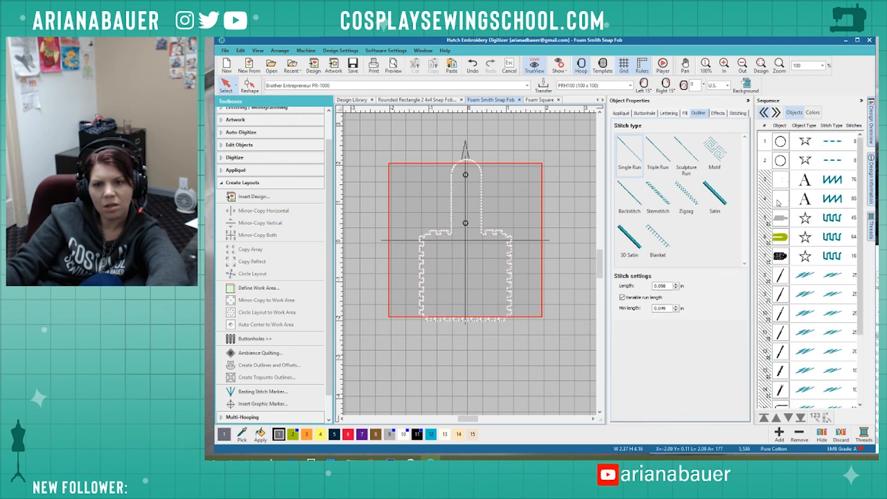
# Unhide all hidden objects of the fob design.
pyautogui.rightClick(779, 201)
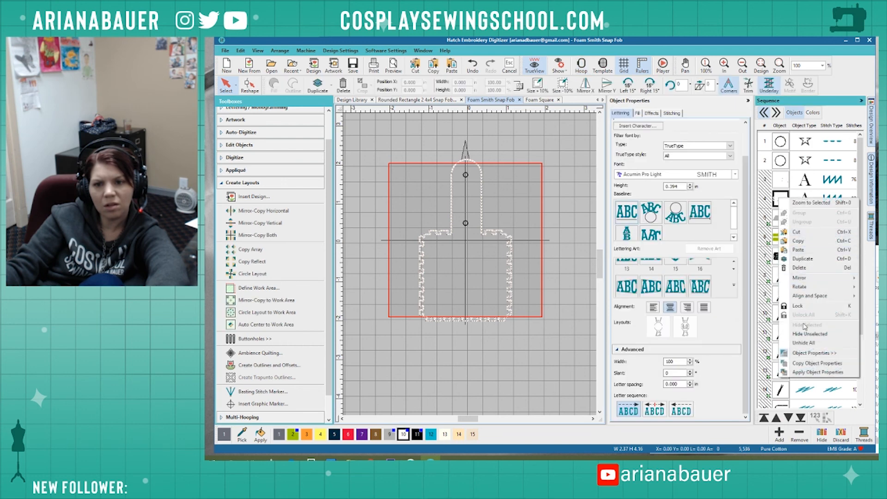
pyautogui.click(807, 342)
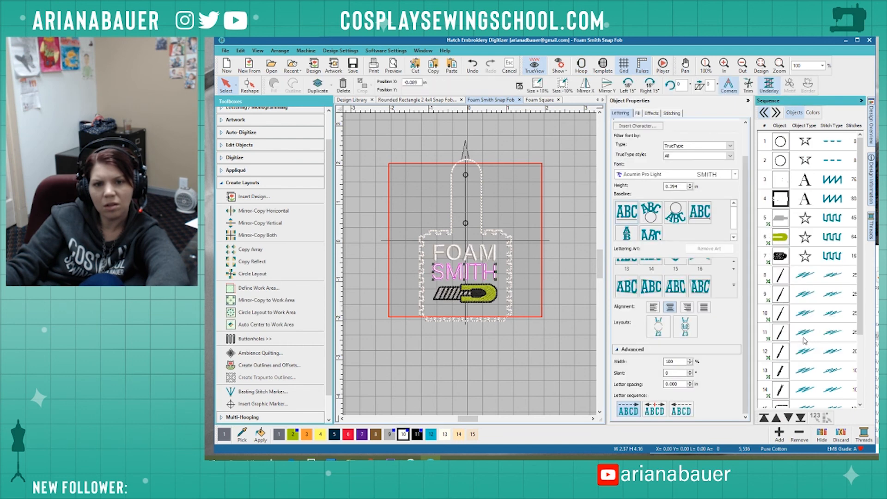
pyautogui.click(521, 193)
# Recolor both snap placement circles on the tab white using palette color 10.
pyautogui.scroll(4, 513, 199)
pyautogui.click(401, 259)
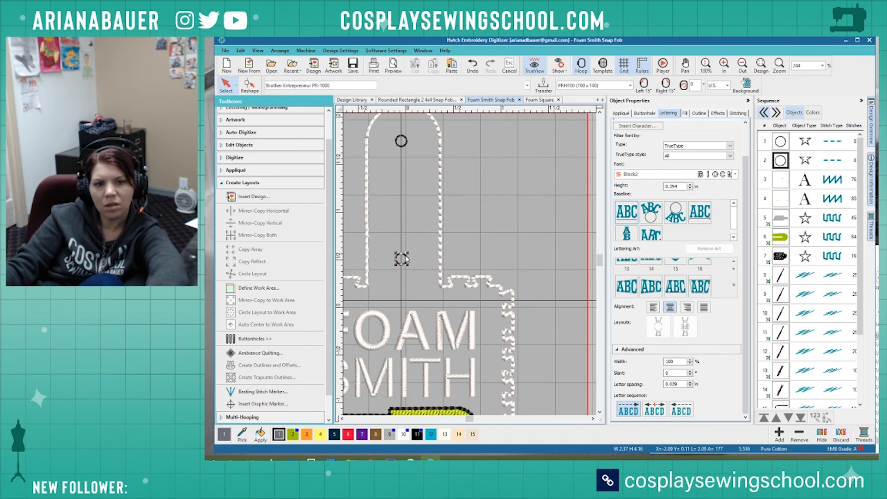
pyautogui.keyDown('ctrl'); pyautogui.click(403, 150); pyautogui.keyUp('ctrl')
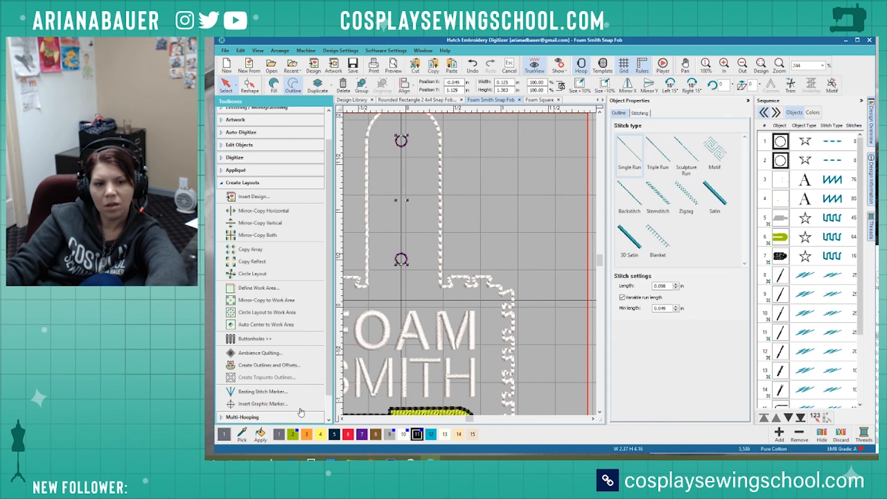
pyautogui.click(401, 435)
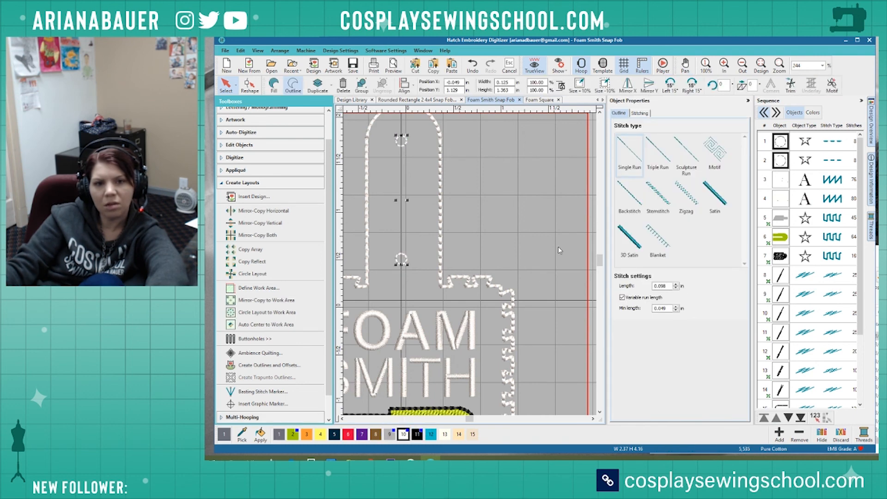
pyautogui.click(521, 268)
# Ungroup the utility knife motif below the SMITH lettering.
pyautogui.scroll(-3, 521, 268)
pyautogui.scroll(2, 469, 264)
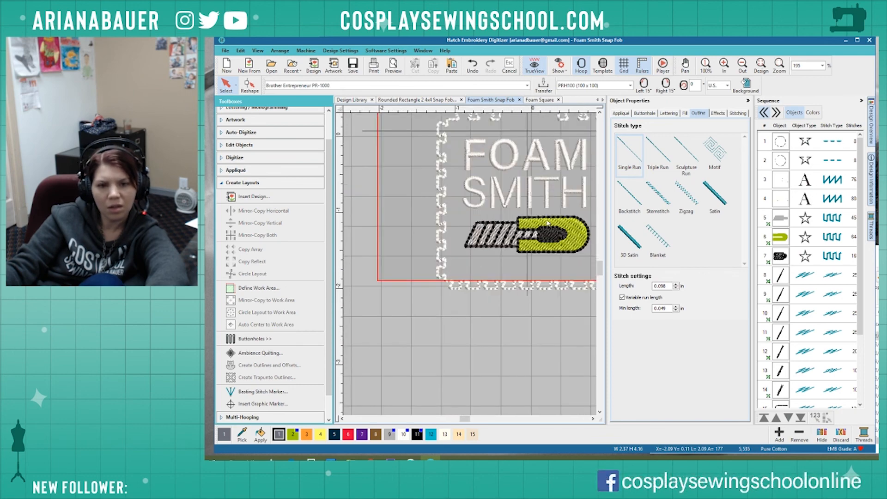
pyautogui.scroll(-3, 470, 264)
pyautogui.scroll(2, 469, 265)
pyautogui.click(472, 269)
pyautogui.scroll(4, 472, 269)
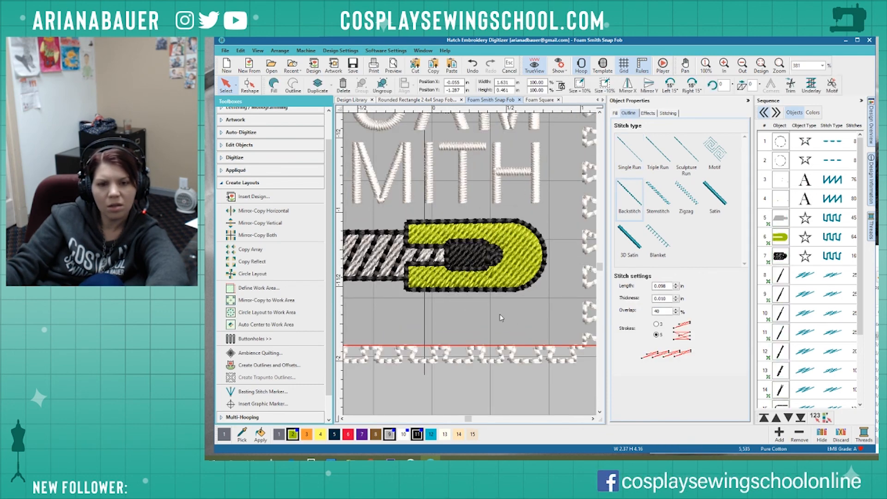
pyautogui.rightClick(508, 267)
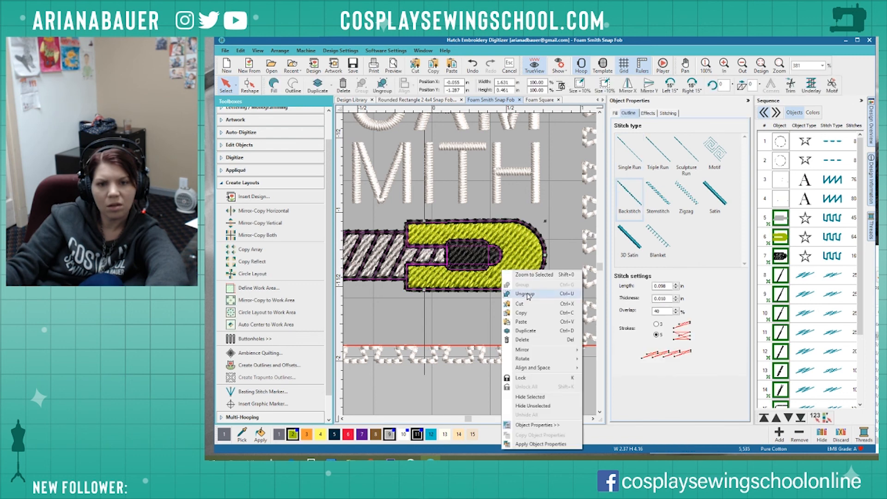
pyautogui.click(524, 294)
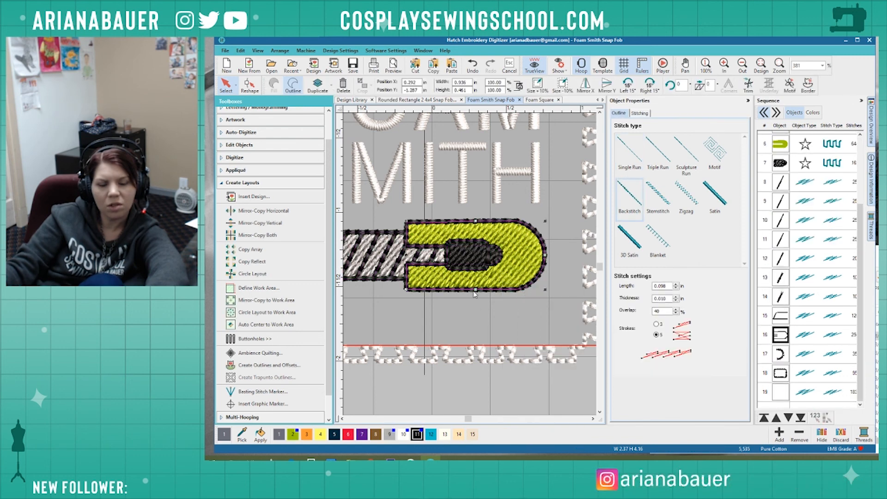
# Try recoloring the knife's handle outline and blade outline white using palette color 10.
pyautogui.click(406, 436)
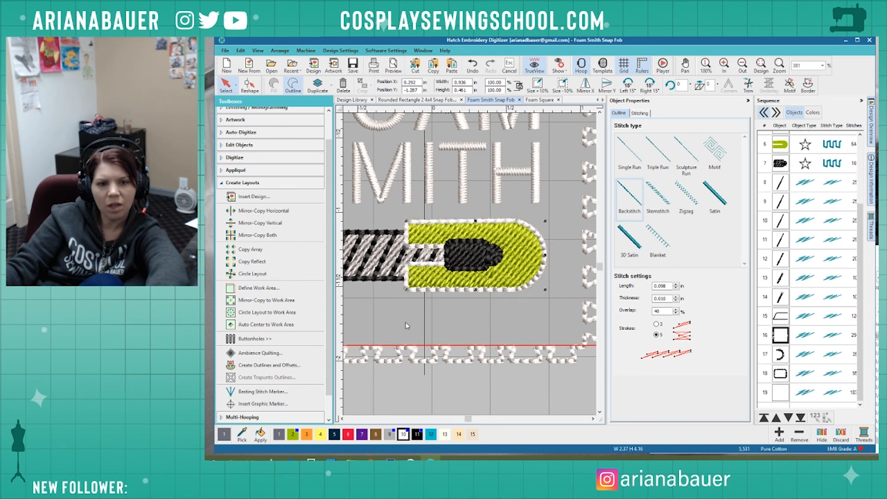
pyautogui.click(395, 281)
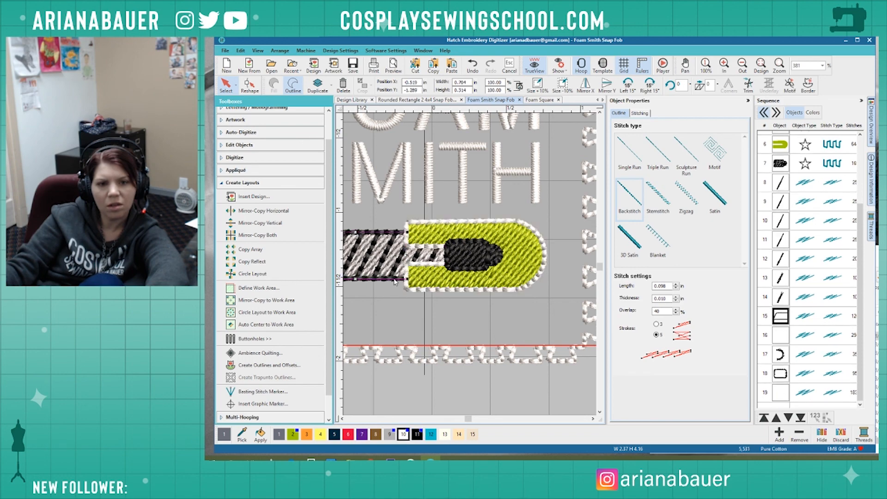
pyautogui.click(403, 435)
pyautogui.scroll(-2, 399, 315)
pyautogui.scroll(1, 467, 256)
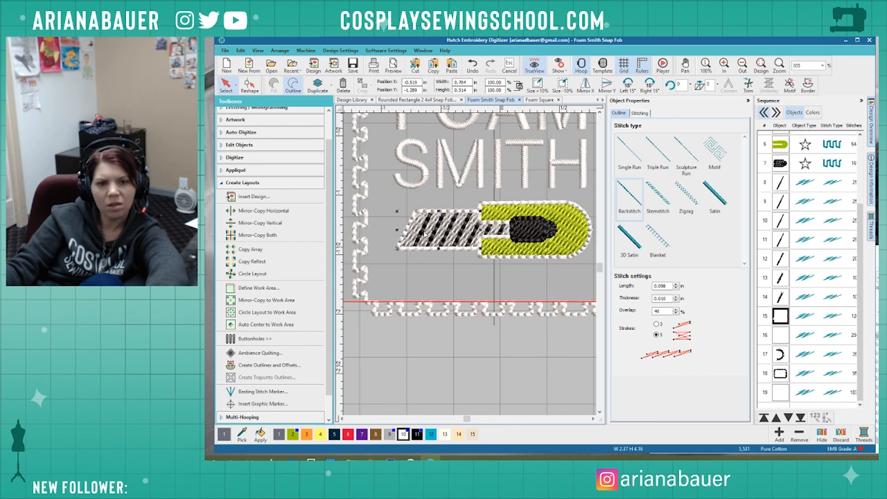
# Check the knife's blade lines against the white outlines, and undo the white recoloring of the handle and blade outlines.
pyautogui.click(425, 233)
pyautogui.keyDown('ctrl'); pyautogui.click(447, 230); pyautogui.keyUp('ctrl')
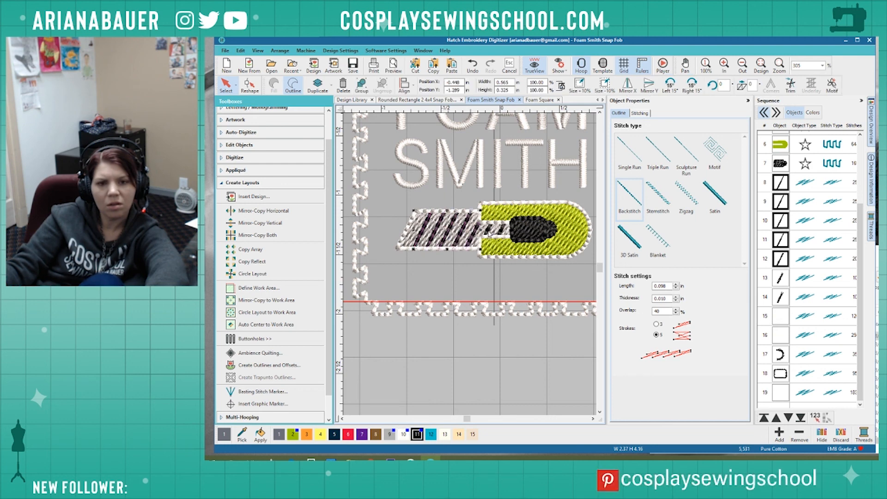
pyautogui.click(440, 291)
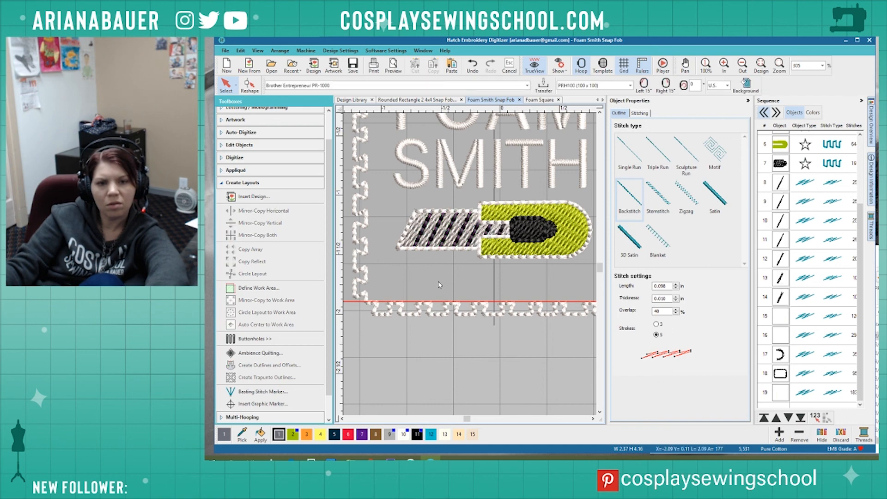
pyautogui.scroll(-4, 470, 265)
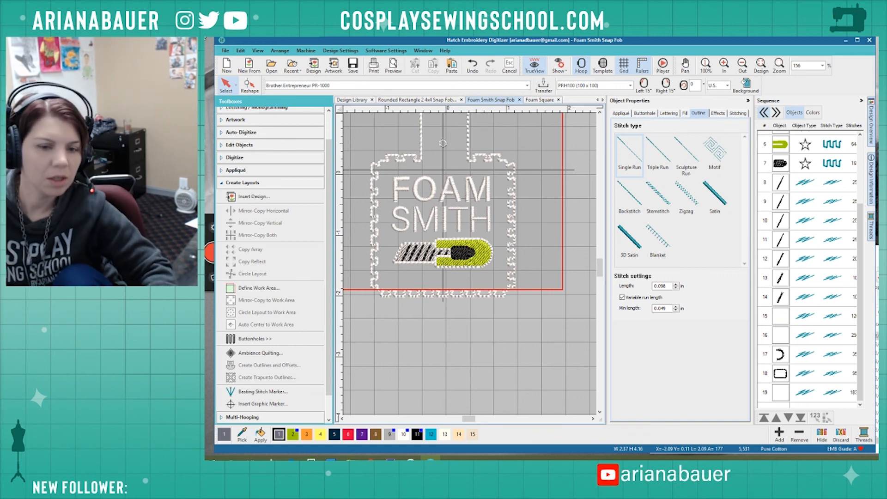
pyautogui.scroll(3, 457, 269)
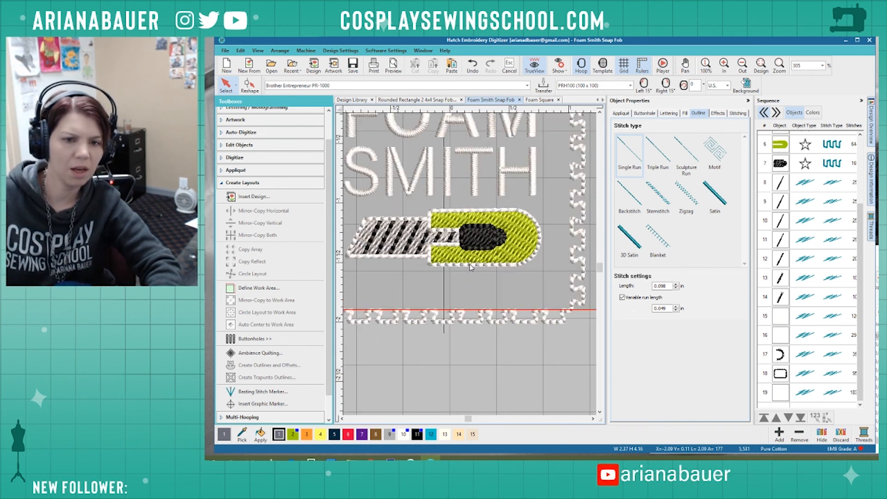
pyautogui.hotkey('ctrl', 'z')
pyautogui.hotkey('ctrl', 'z')
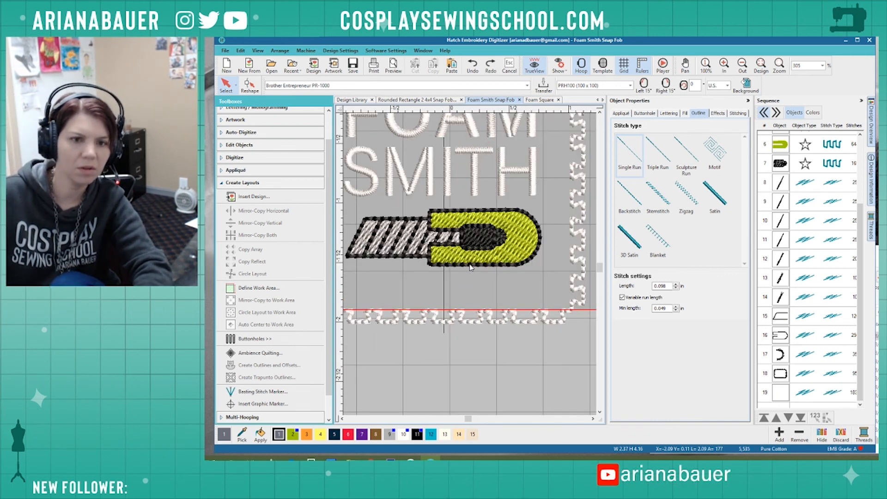
# Try a Single Run offset outline around the knife's handle and blade outlines with a 0.000 in offset, and undo it.
pyautogui.click(446, 268)
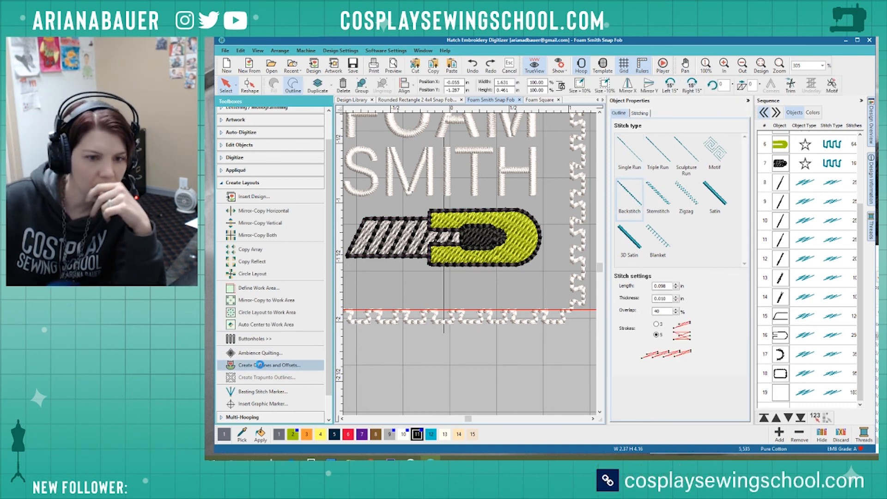
pyautogui.click(259, 365)
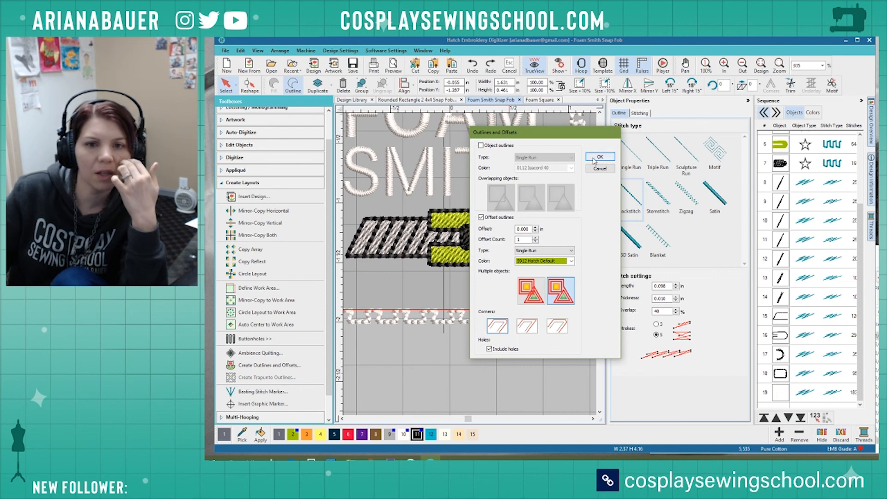
pyautogui.click(600, 157)
pyautogui.click(400, 268)
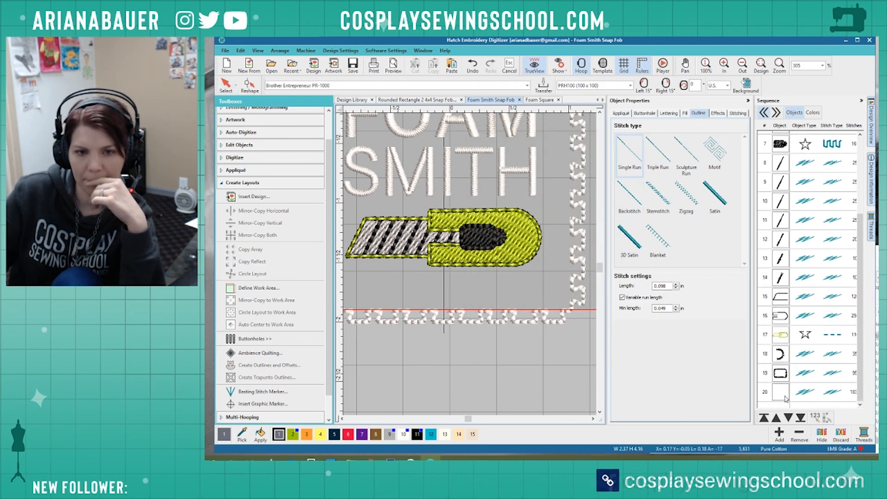
pyautogui.scroll(1, 493, 297)
pyautogui.scroll(-3, 494, 298)
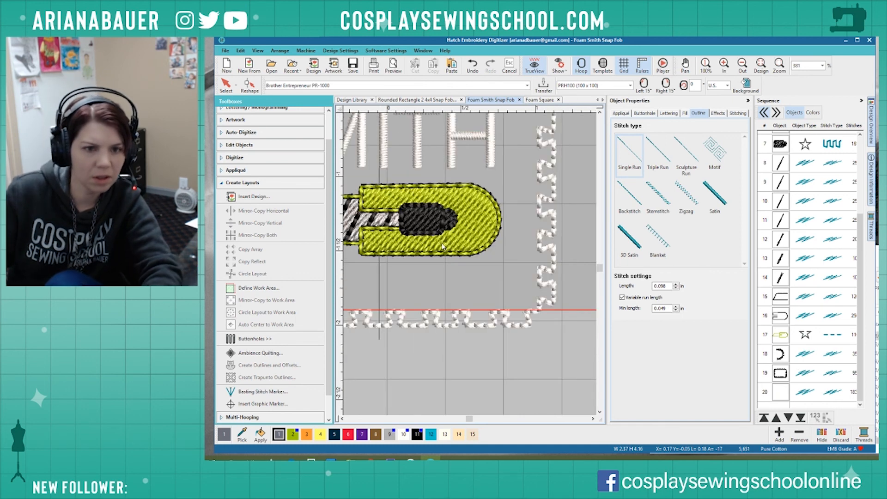
pyautogui.scroll(1, 455, 250)
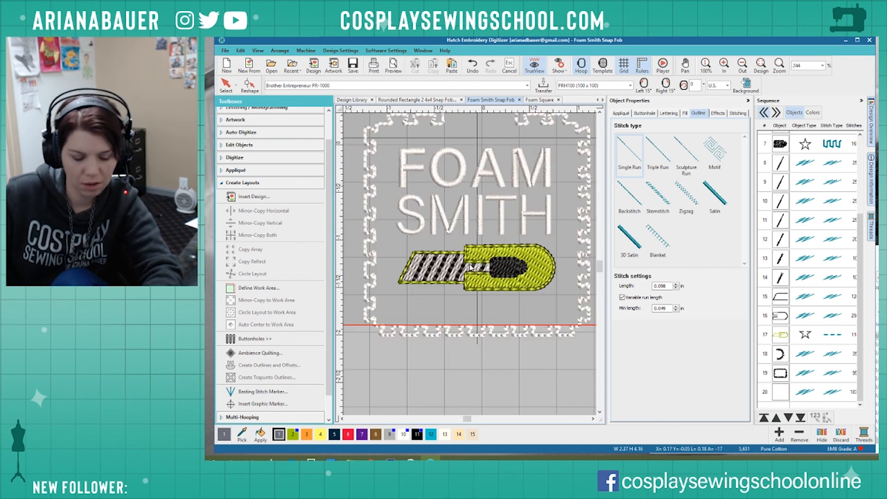
pyautogui.hotkey('ctrl', 'z')
# Try a Single Run offset outline around the knife's handle and blade outlines with a 0.01 in offset, and undo it.
pyautogui.click(478, 294)
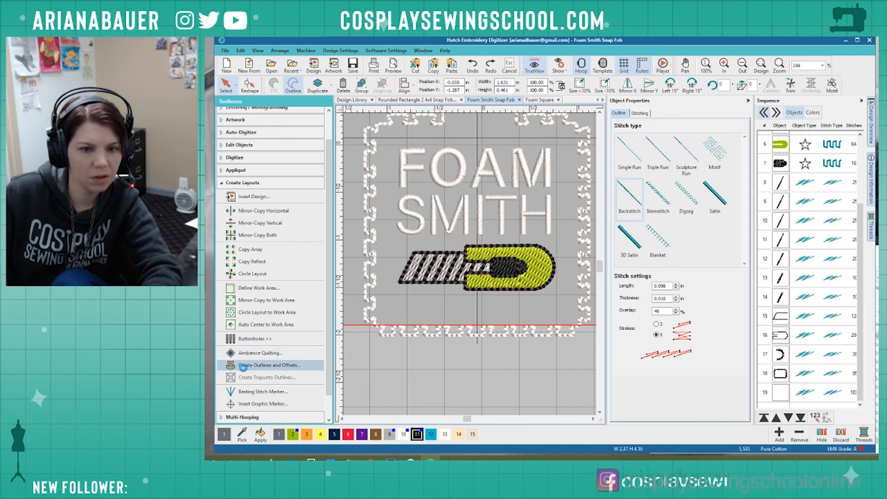
pyautogui.click(253, 365)
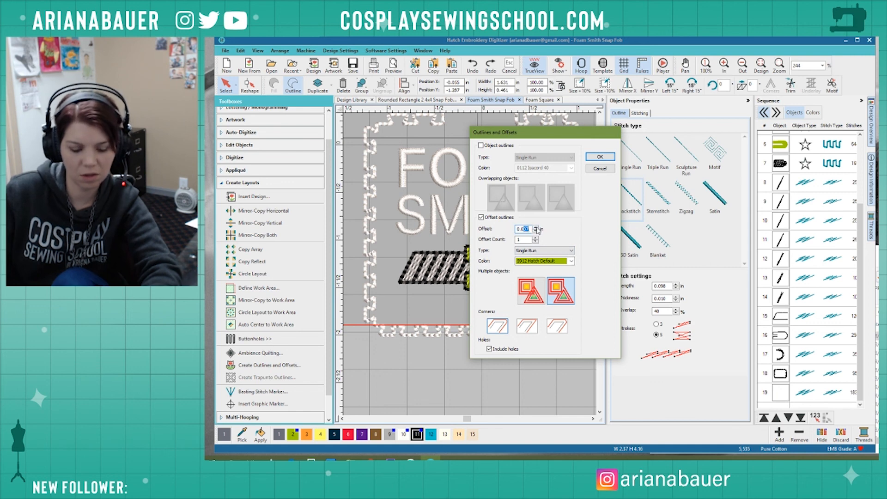
pyautogui.write('1')
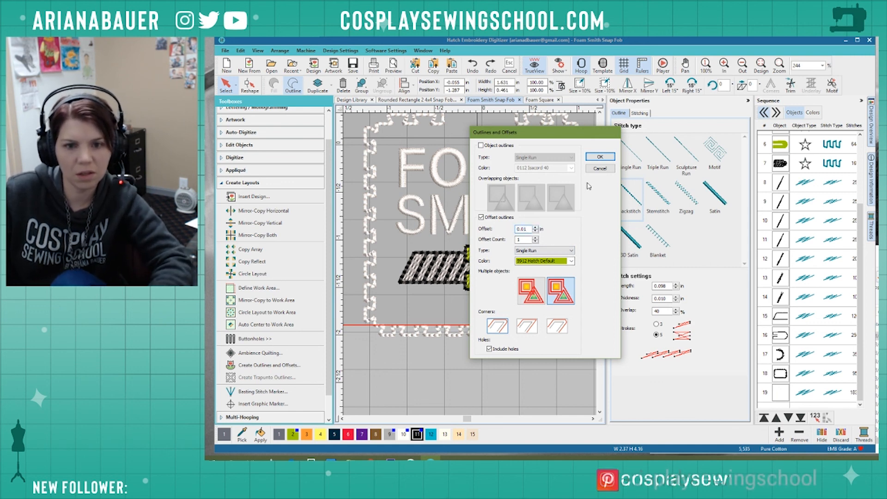
pyautogui.click(600, 156)
pyautogui.click(472, 318)
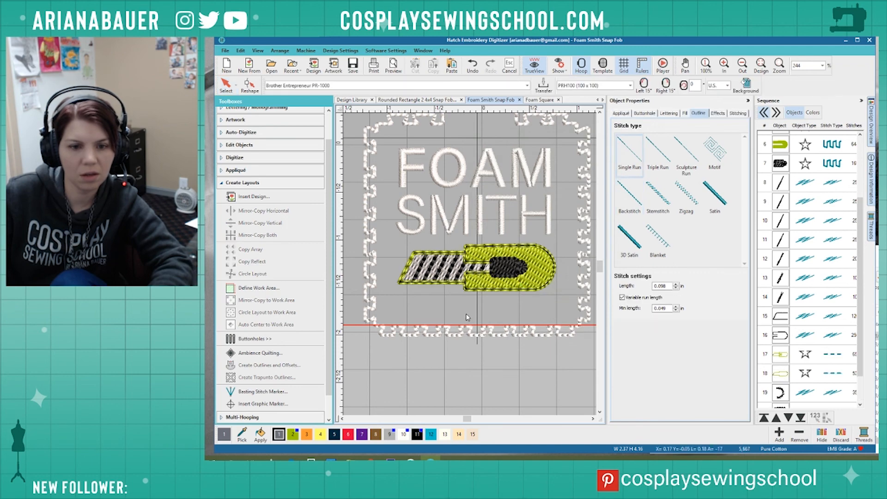
pyautogui.scroll(2, 471, 295)
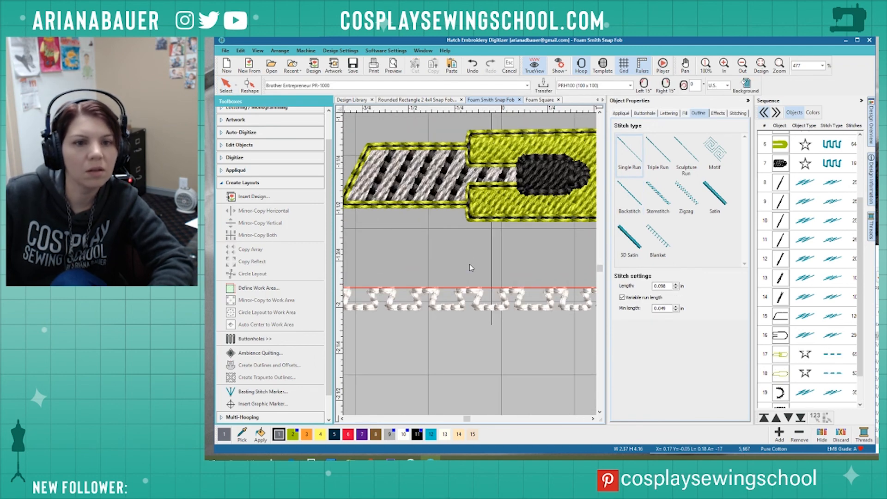
pyautogui.hotkey('ctrl', 'z')
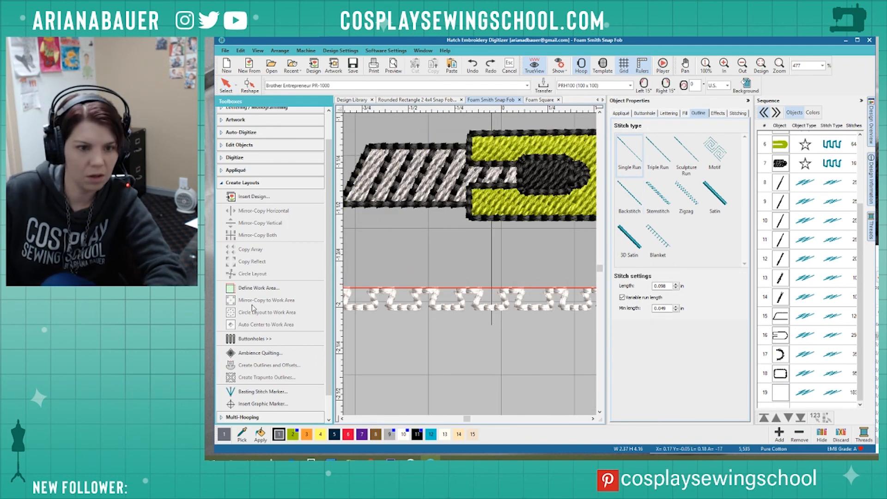
# Create one Single Run offset outline around the knife's handle and blade outlines with a 0.02 in offset.
pyautogui.click(451, 217)
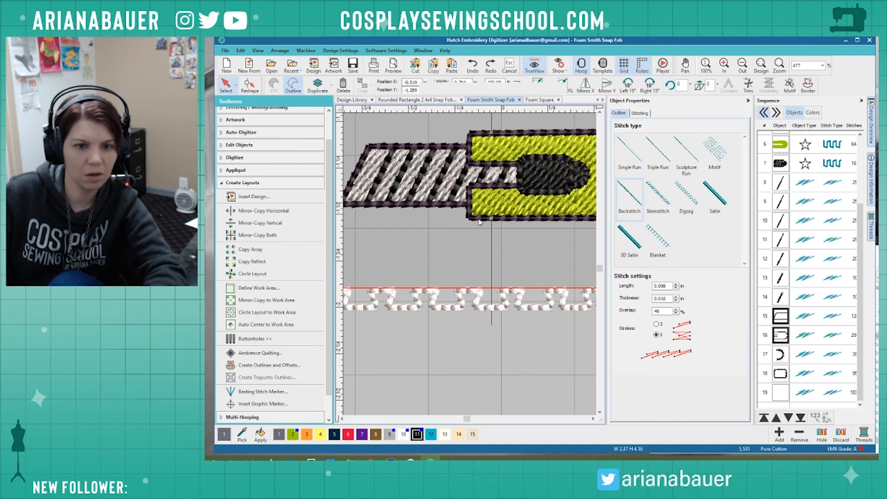
pyautogui.click(270, 365)
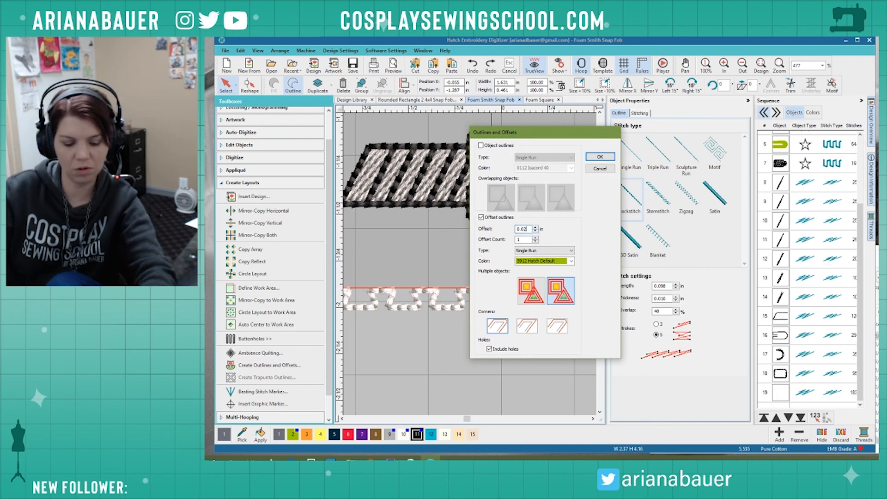
pyautogui.press('Return')
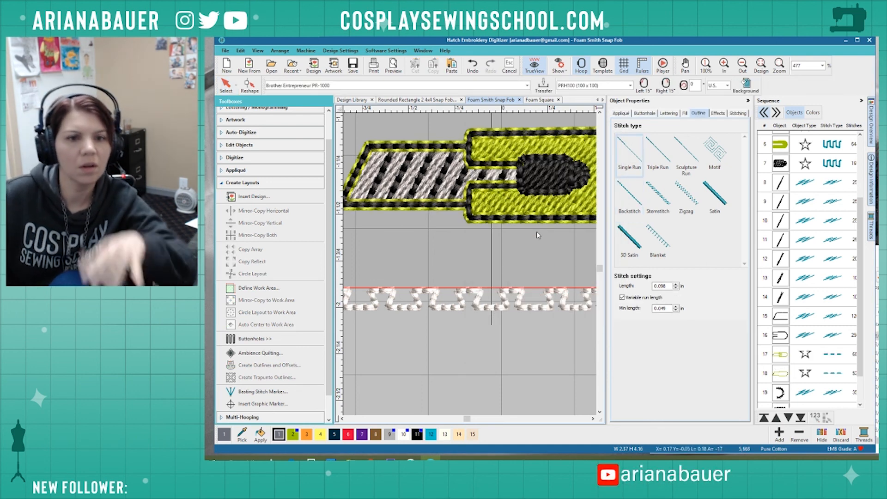
pyautogui.scroll(1, 454, 231)
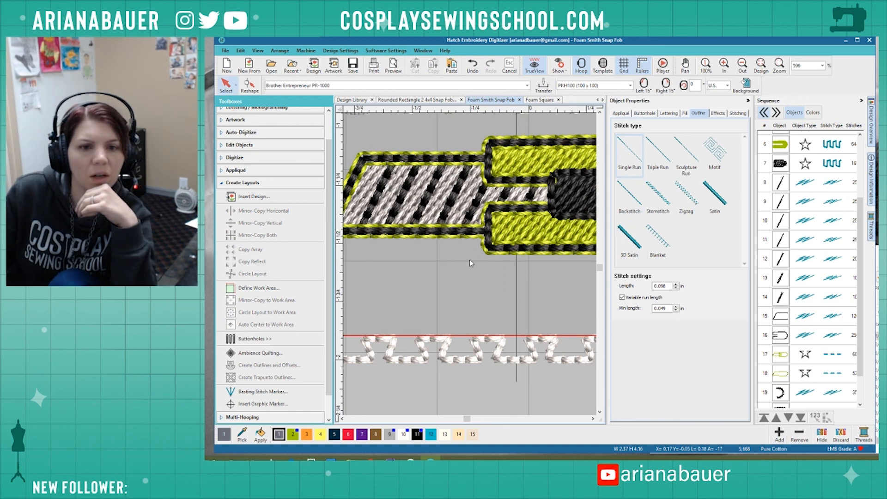
# Delete the inner generated knife outline and recolor the outer one white using palette color 10.
pyautogui.click(467, 228)
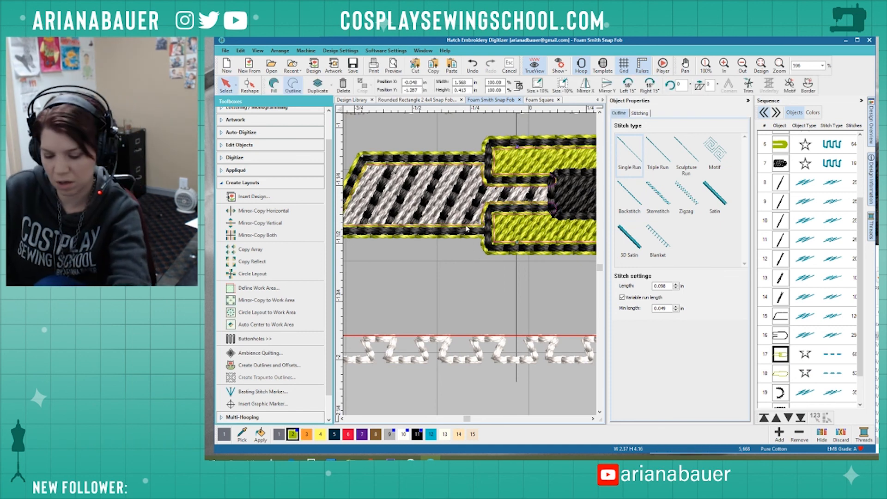
pyautogui.press('Delete')
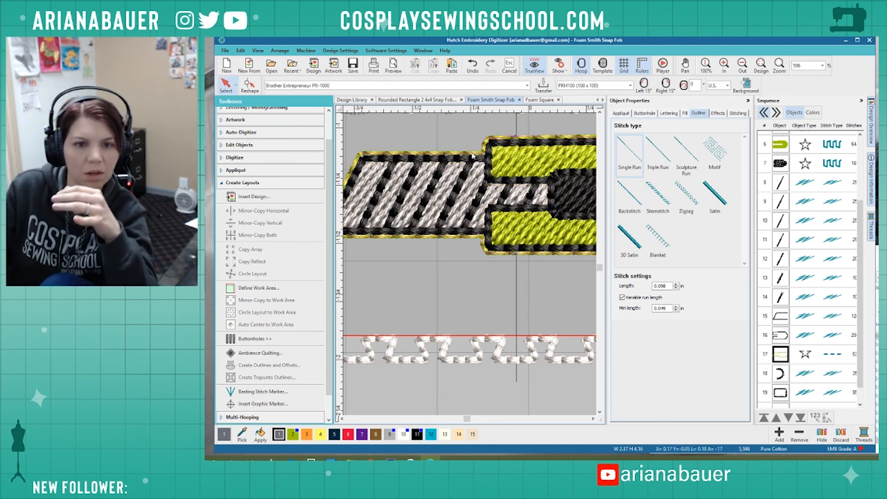
pyautogui.click(404, 434)
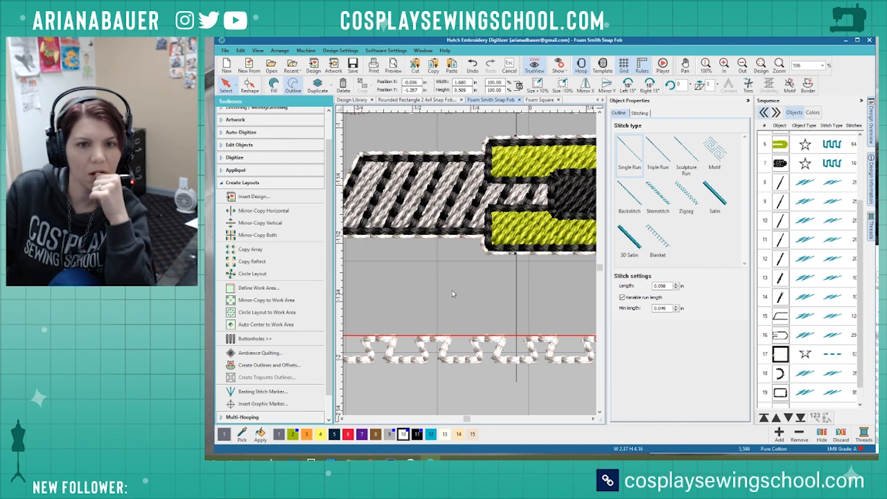
# Change the stitch type of the utility knife's white offset outline to Backstitch, after trying Satin.
pyautogui.click(454, 294)
pyautogui.scroll(-4, 469, 265)
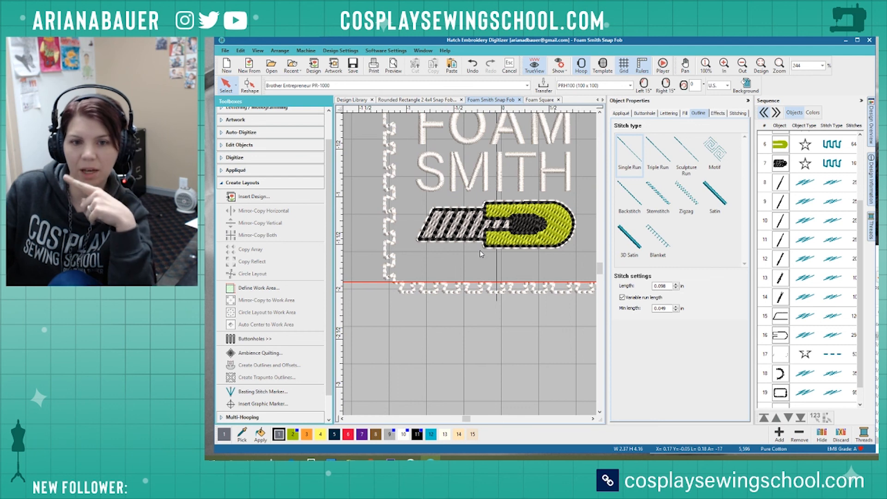
pyautogui.click(494, 252)
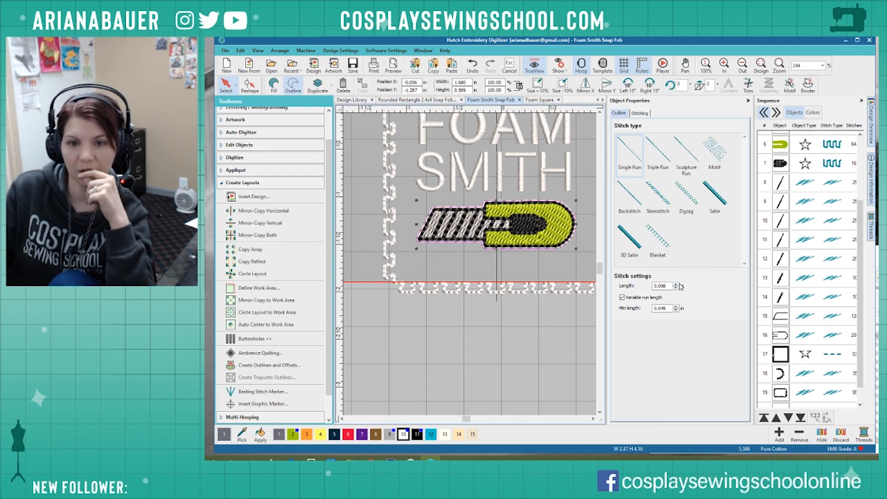
pyautogui.click(629, 197)
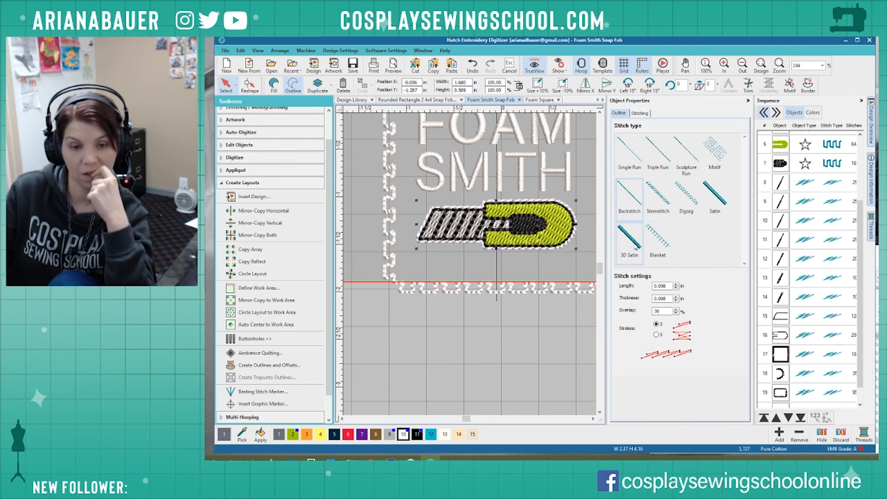
pyautogui.click(715, 196)
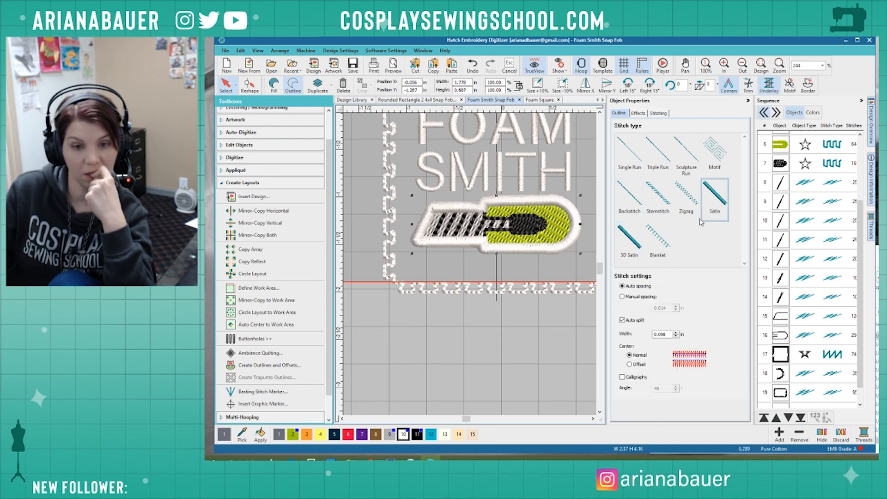
pyautogui.click(630, 197)
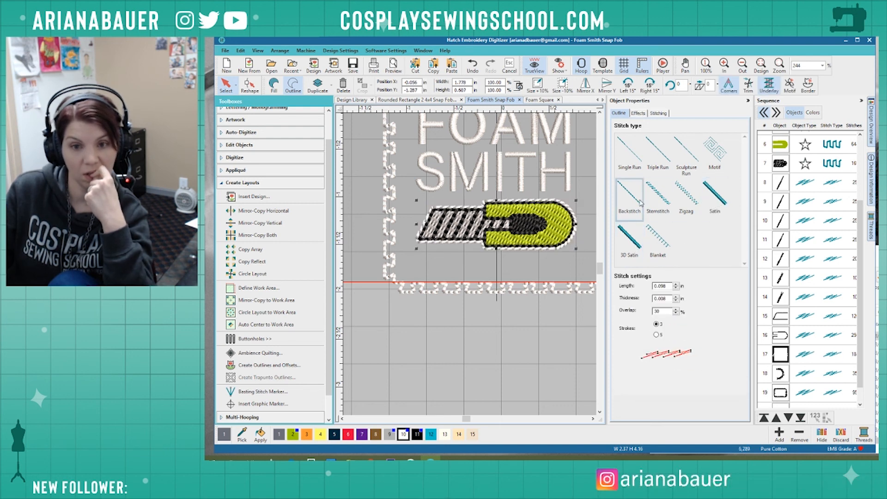
pyautogui.click(466, 265)
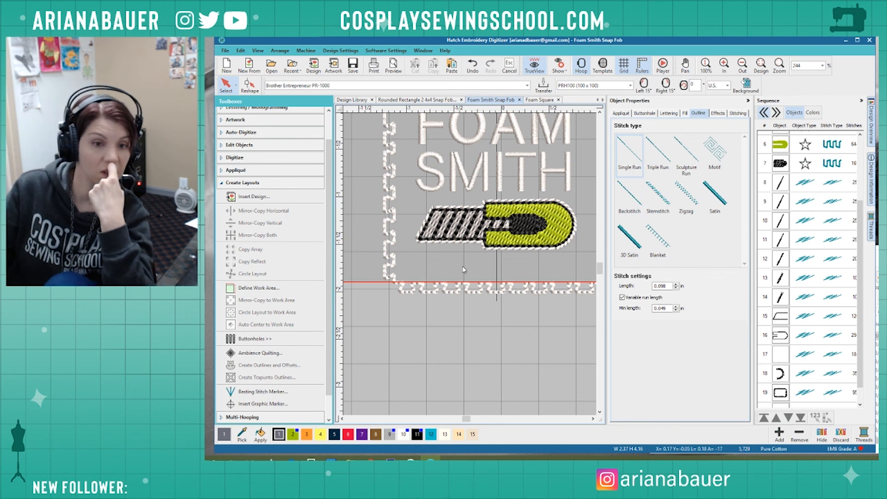
# Group all the utility knife objects and nudge the group down to a Y position of -1.366 in.
pyautogui.scroll(-2, 464, 270)
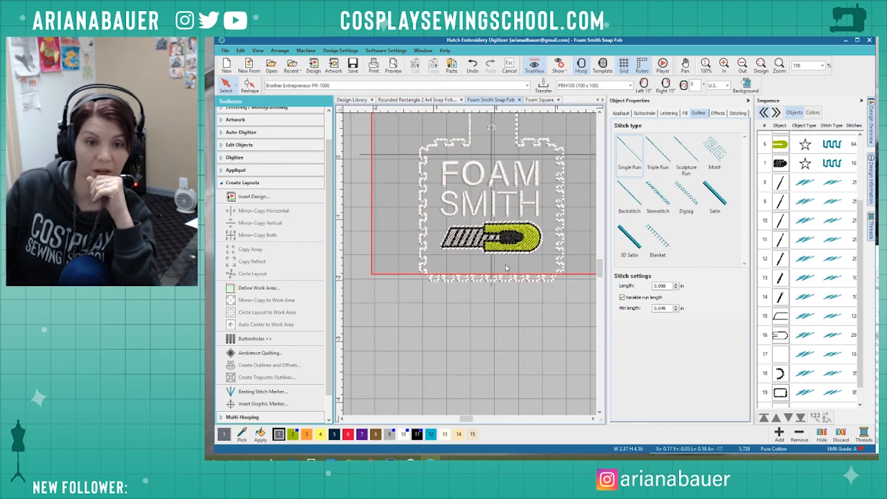
pyautogui.moveTo(541, 260); pyautogui.dragTo(437, 222)
pyautogui.hotkey('ctrl', 'g')
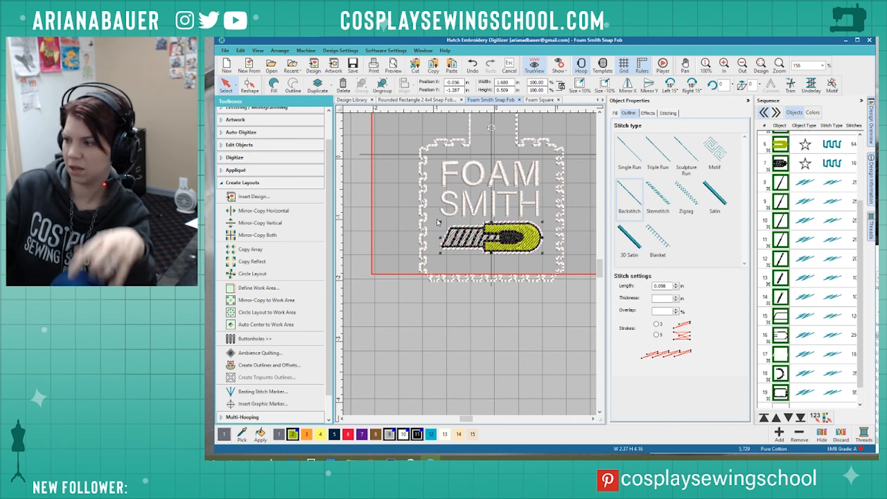
pyautogui.press('Down')
pyautogui.press('Down')
pyautogui.press('Down')
pyautogui.press('Down')
pyautogui.press('Down')
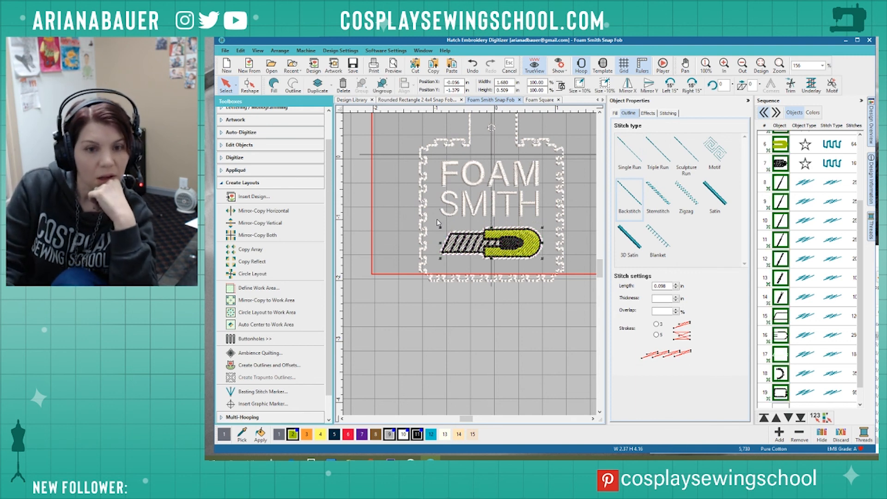
pyautogui.press('Up')
pyautogui.press('Up')
pyautogui.press('Up')
pyautogui.press('Up')
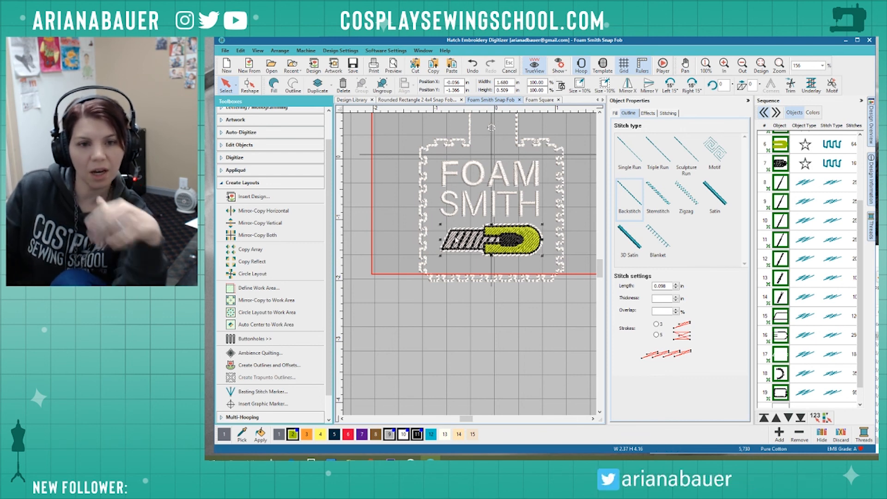
# Add the SMITH and FOAM lettering to the knife selection and nudge them all down together to a Y position of -0.888 in.
pyautogui.click(458, 216)
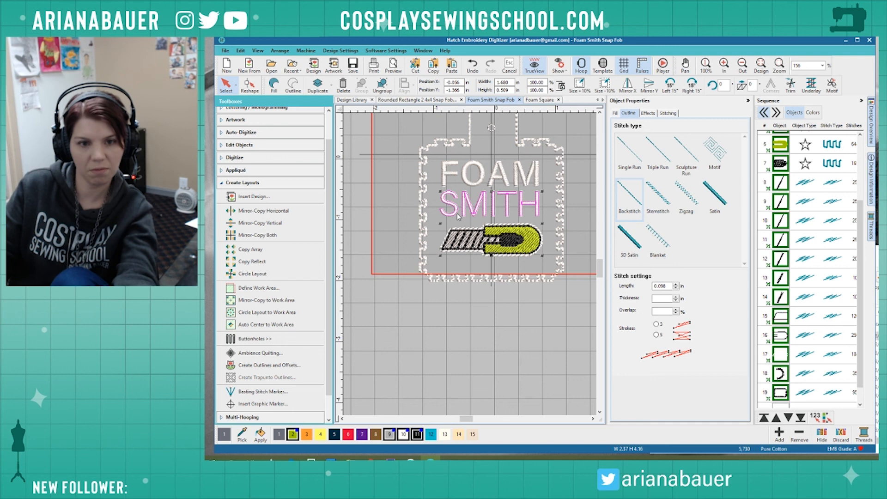
pyautogui.keyDown('ctrl'); pyautogui.click(465, 186); pyautogui.keyUp('ctrl')
pyautogui.press('Down')
pyautogui.press('Down')
pyautogui.press('Down')
pyautogui.press('Down')
pyautogui.press('Down')
pyautogui.press('Down')
pyautogui.press('Down')
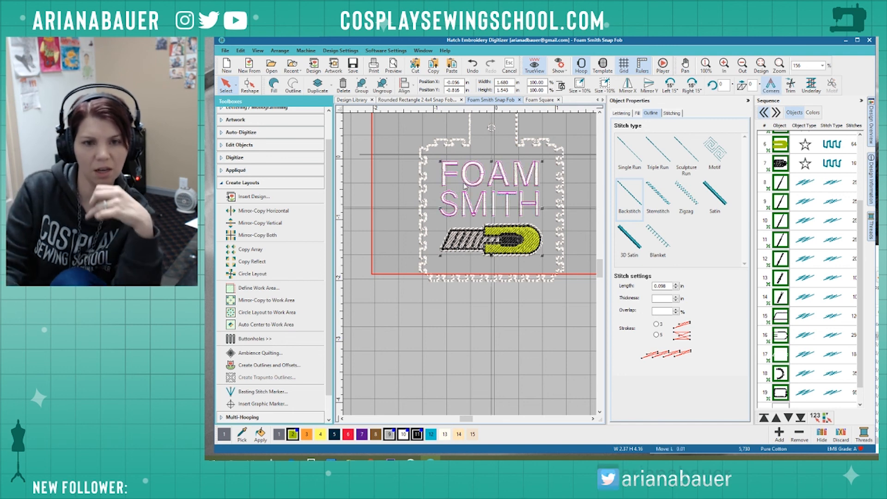
pyautogui.press('Down')
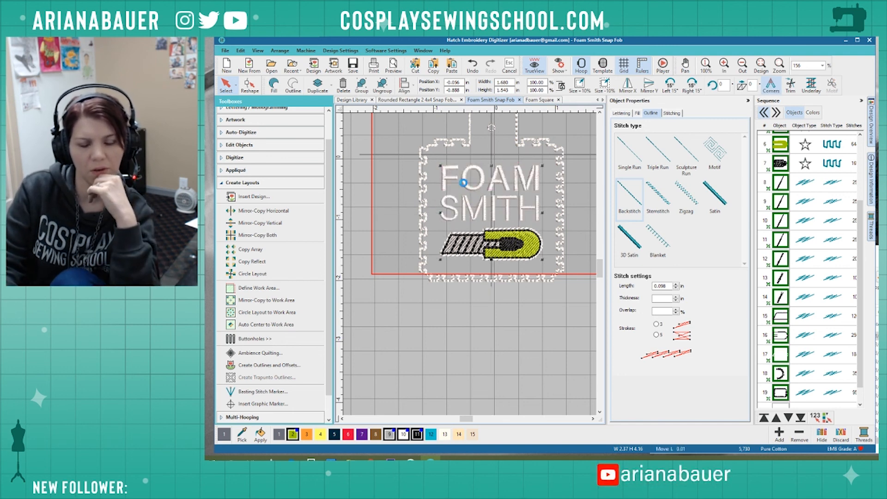
pyautogui.click(591, 203)
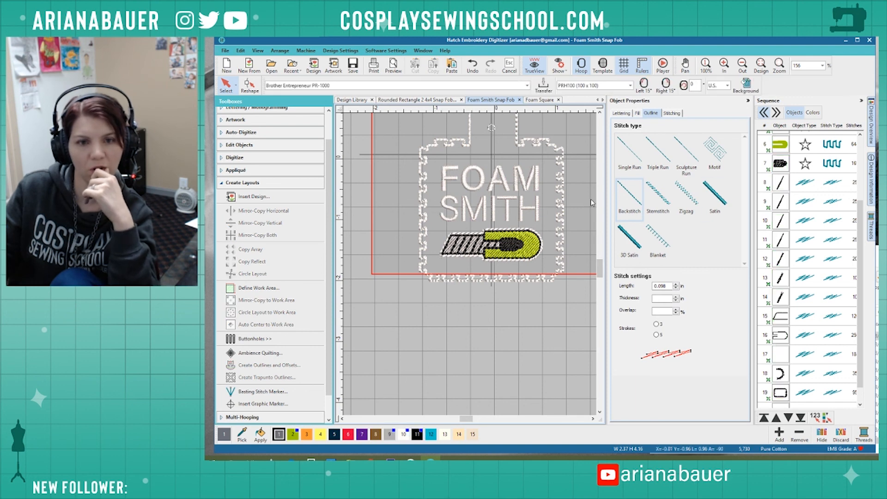
# Select the entire snap fob design and rotate it by 45 degrees within the 100 x 100 hoop.
pyautogui.scroll(-4, 470, 265)
pyautogui.scroll(1, 476, 260)
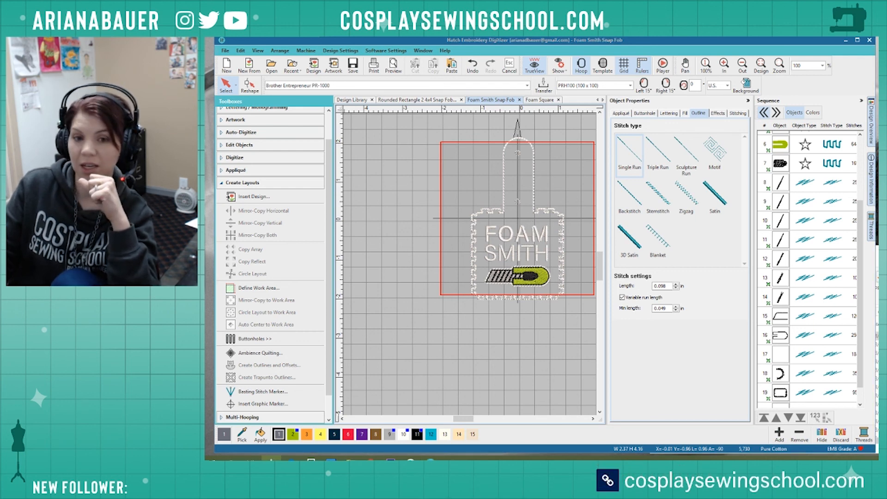
pyautogui.click(602, 350)
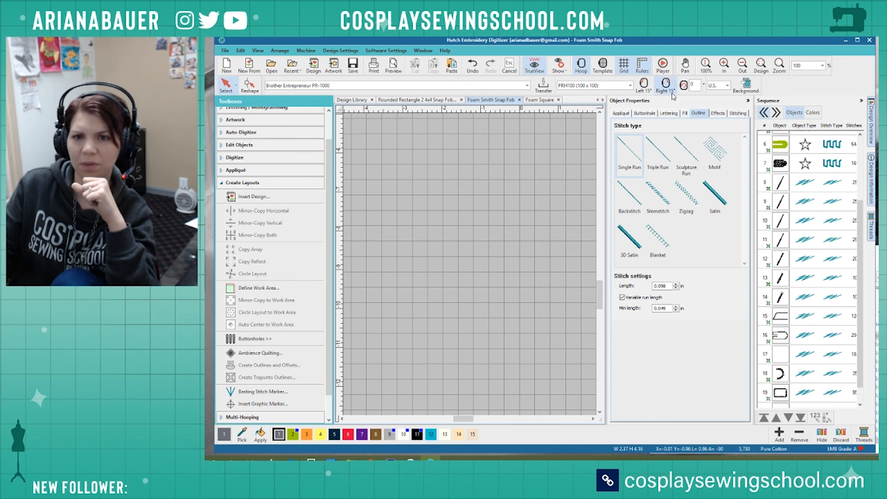
pyautogui.click(706, 65)
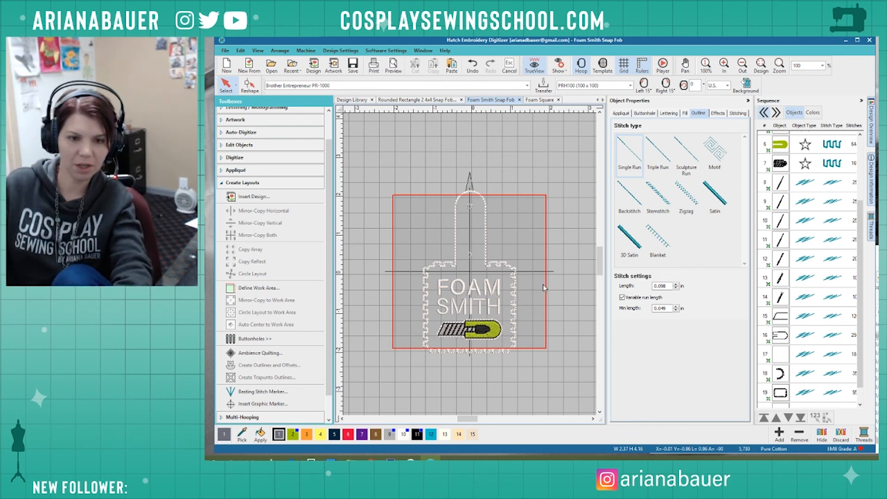
pyautogui.hotkey('ctrl', 'a')
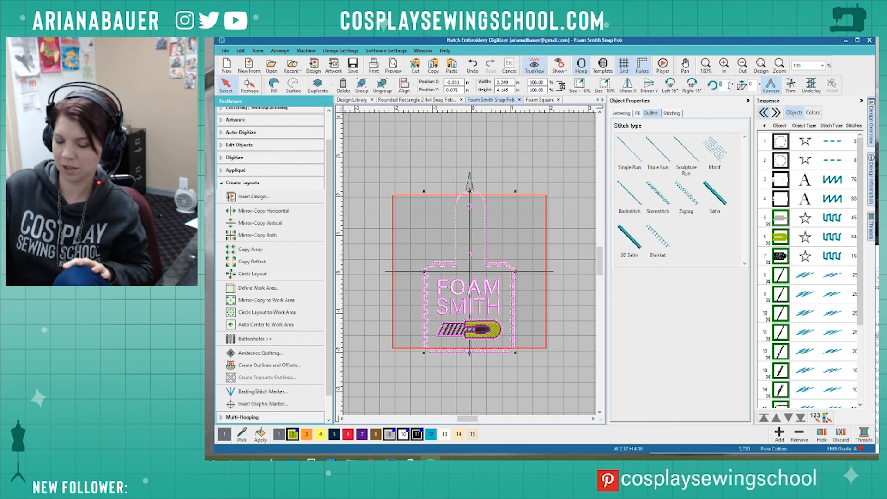
pyautogui.write('45')
pyautogui.press('Return')
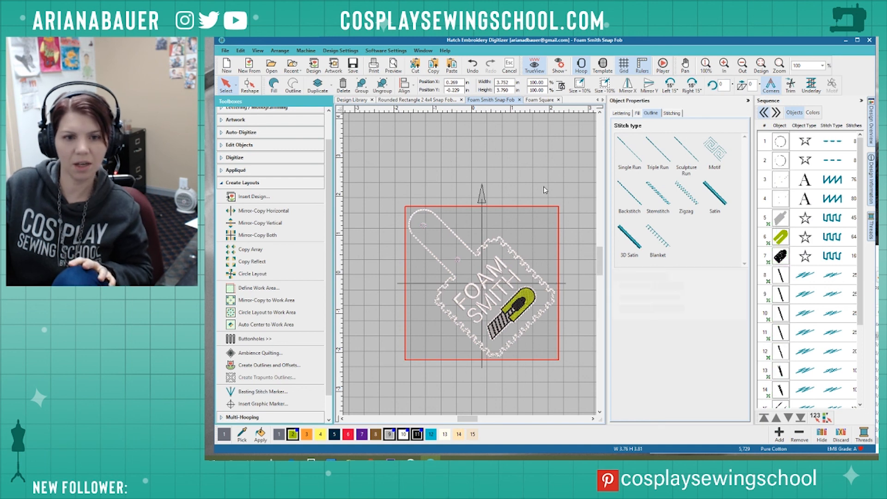
pyautogui.click(545, 190)
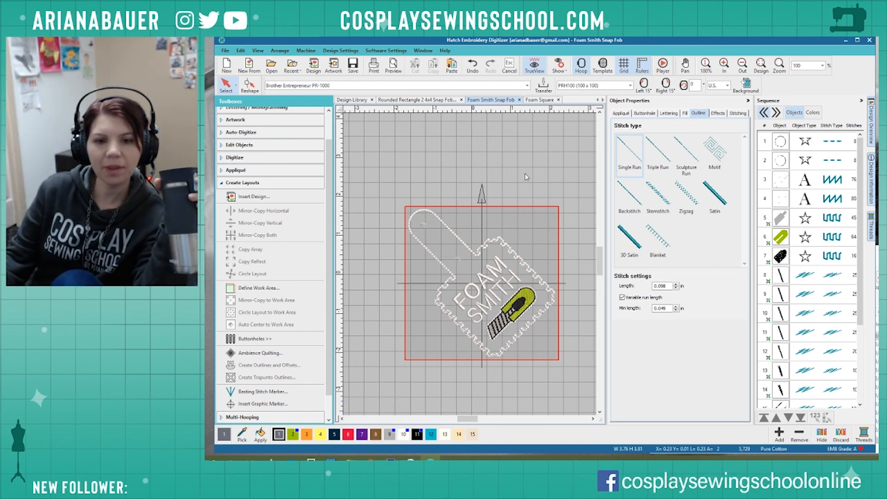
pyautogui.scroll(2, 469, 259)
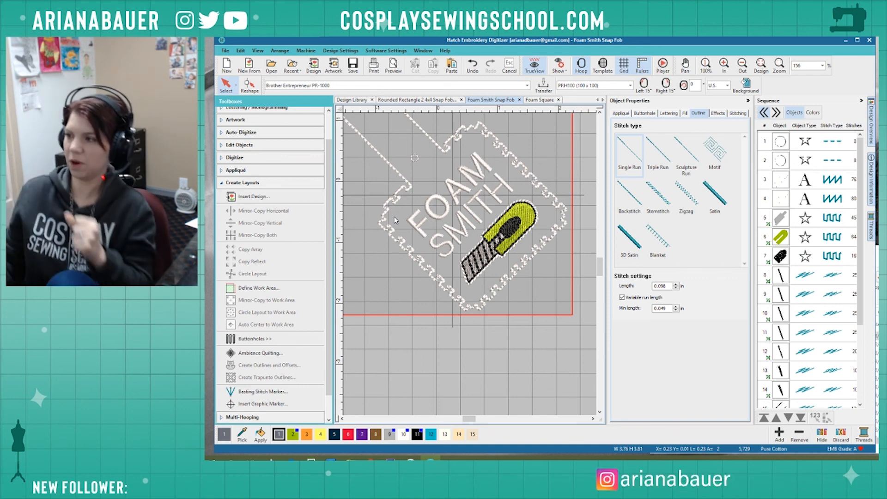
pyautogui.scroll(1, 395, 220)
pyautogui.scroll(-3, 474, 276)
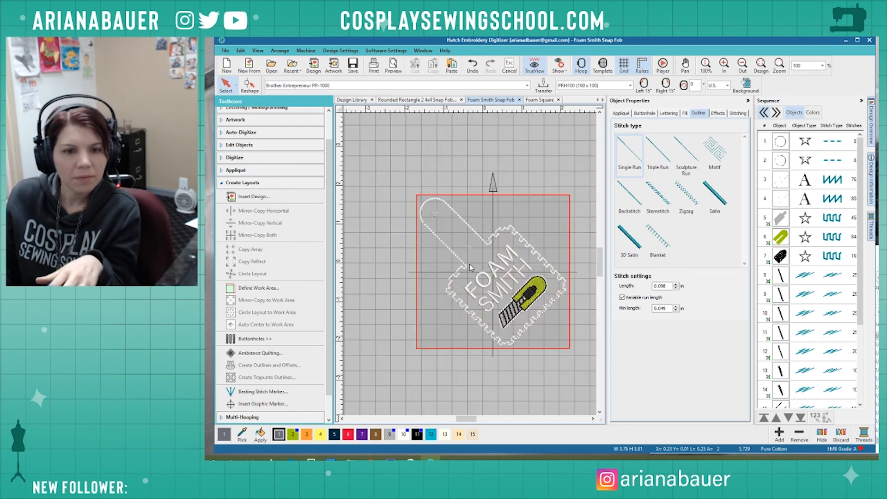